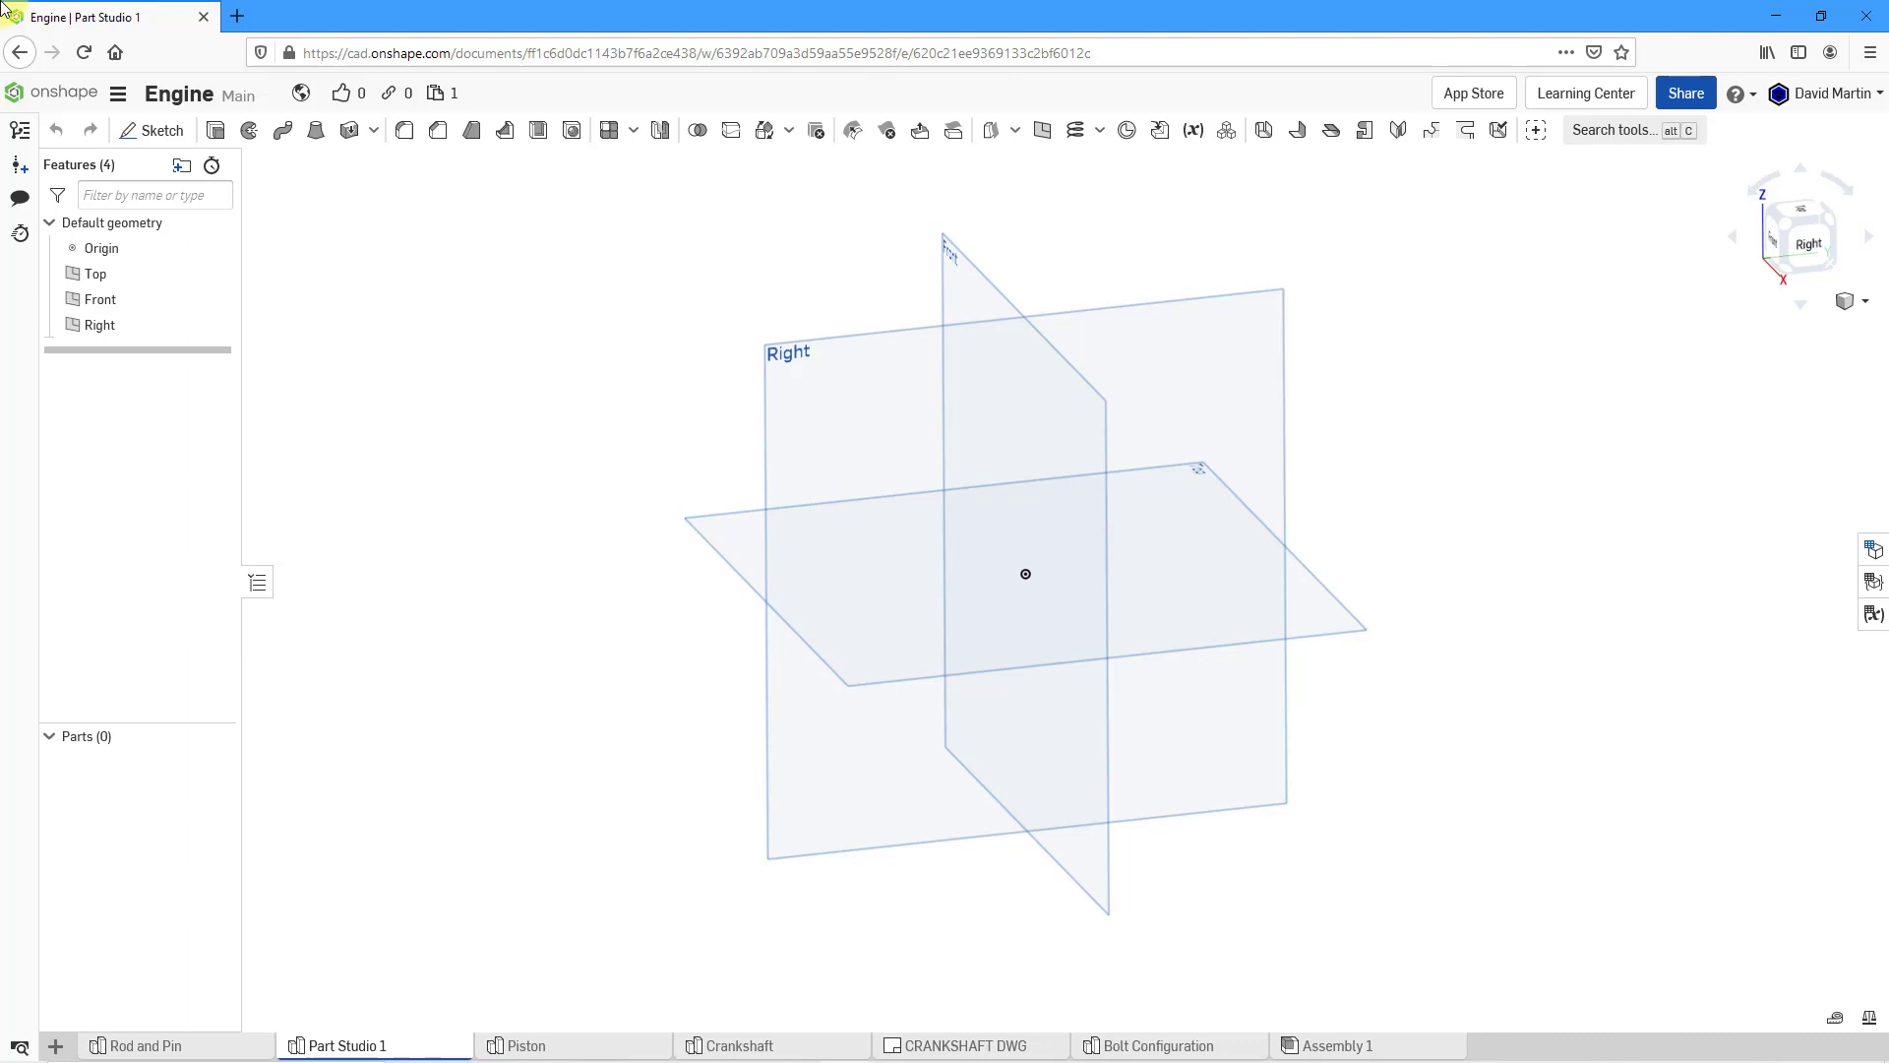
- Start a new sketch on the Right plane and view it normal to the sketch plane
left_click(777, 351)
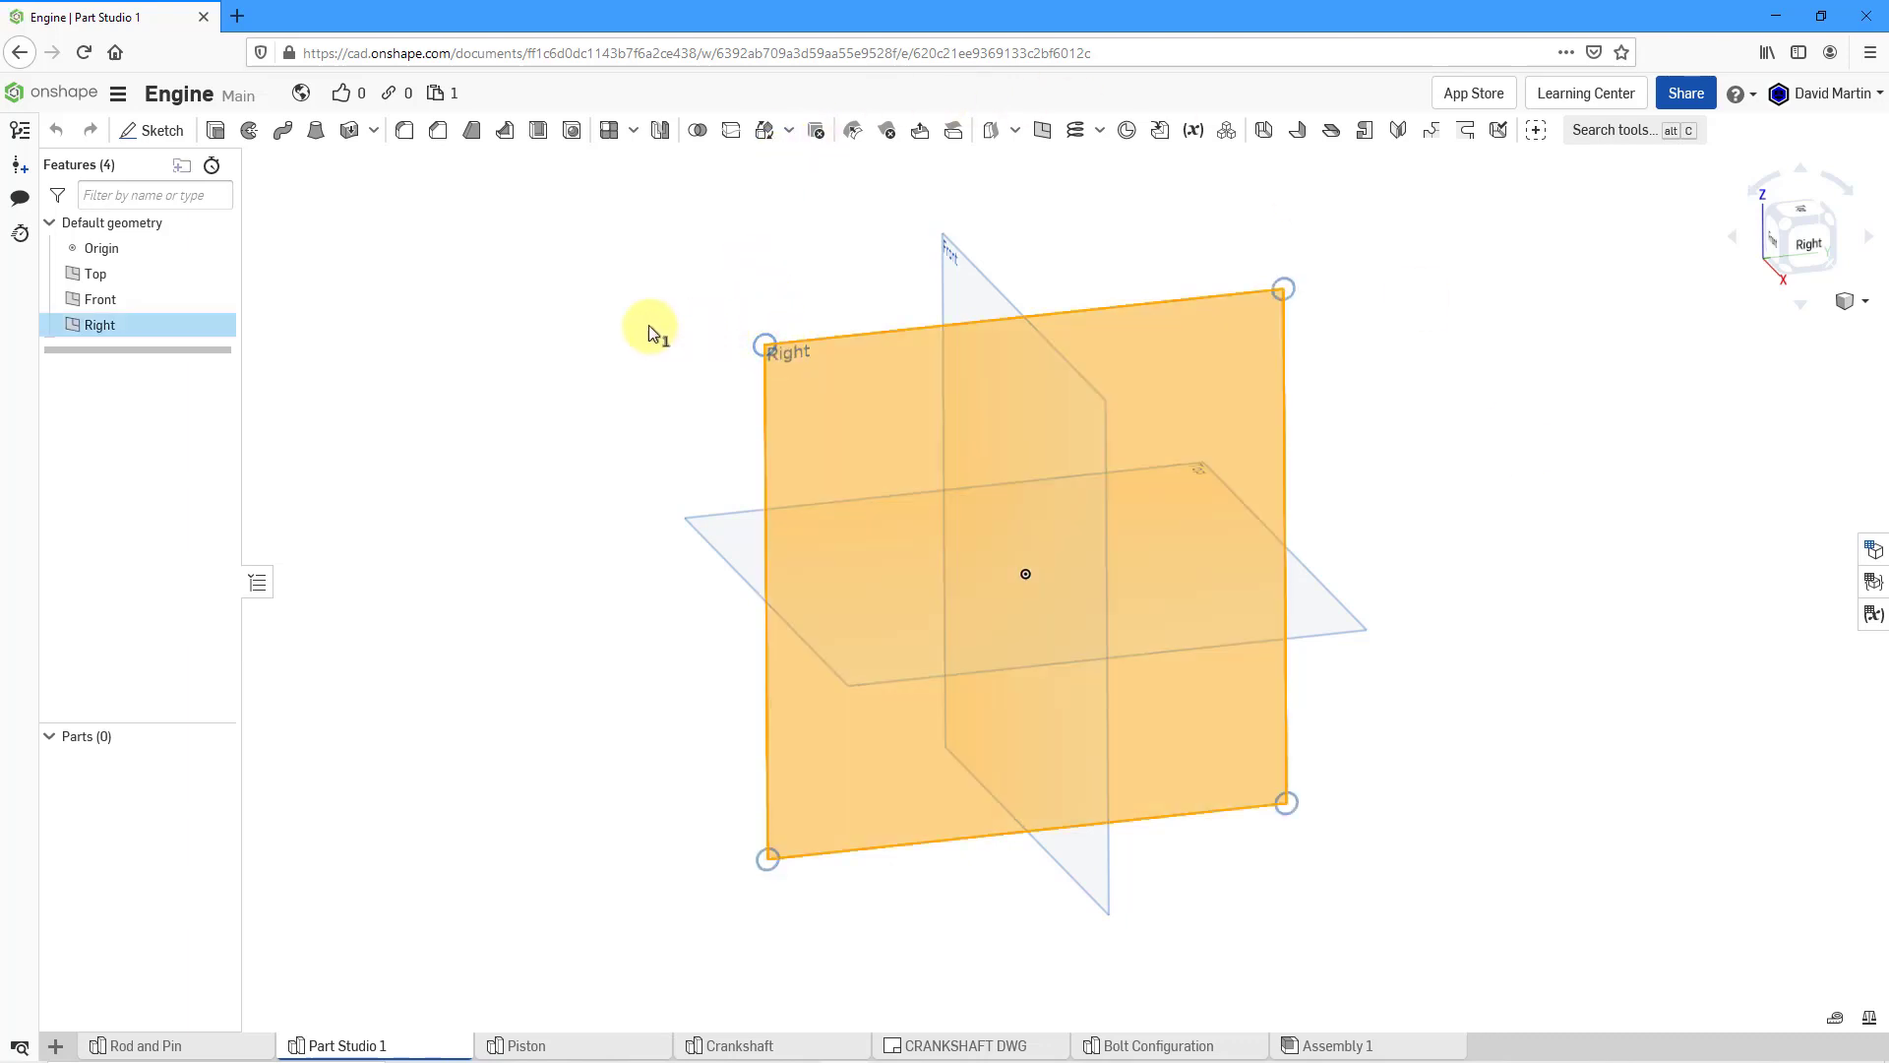
right_click(517, 293)
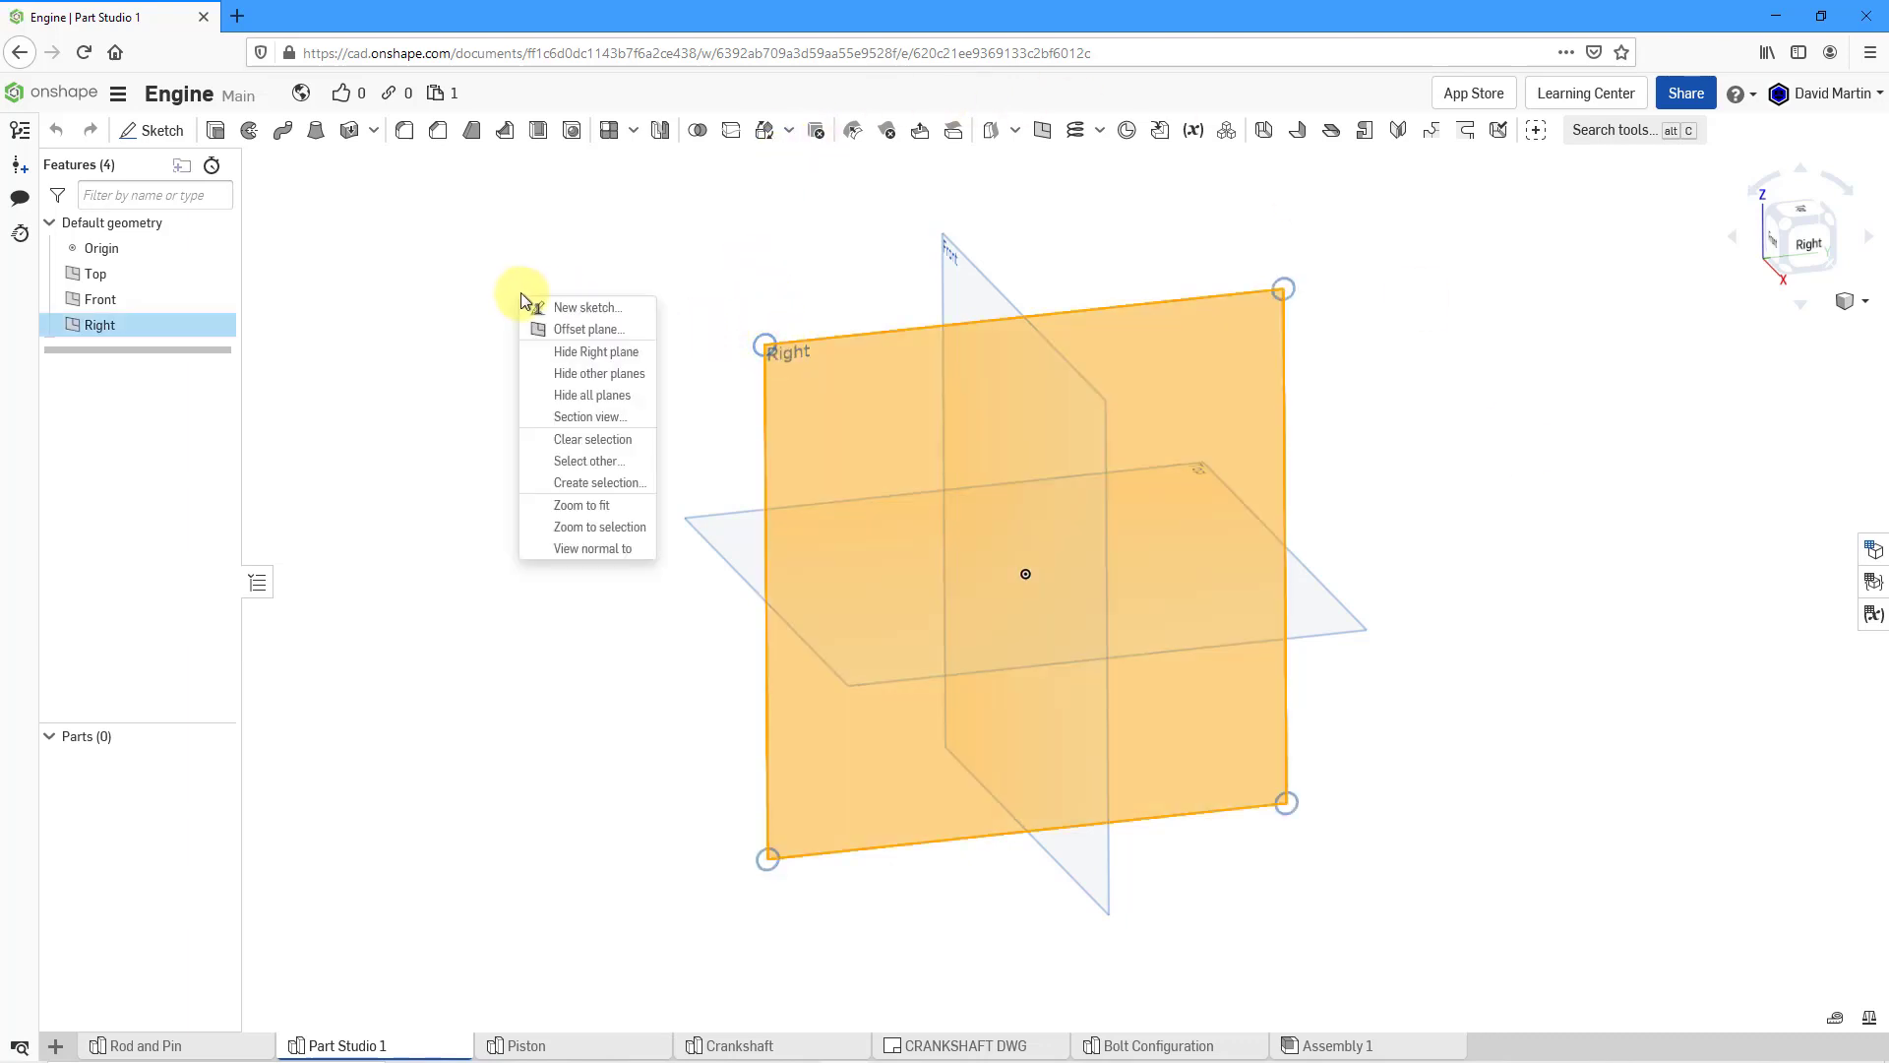
left_click(572, 308)
right_click(575, 280)
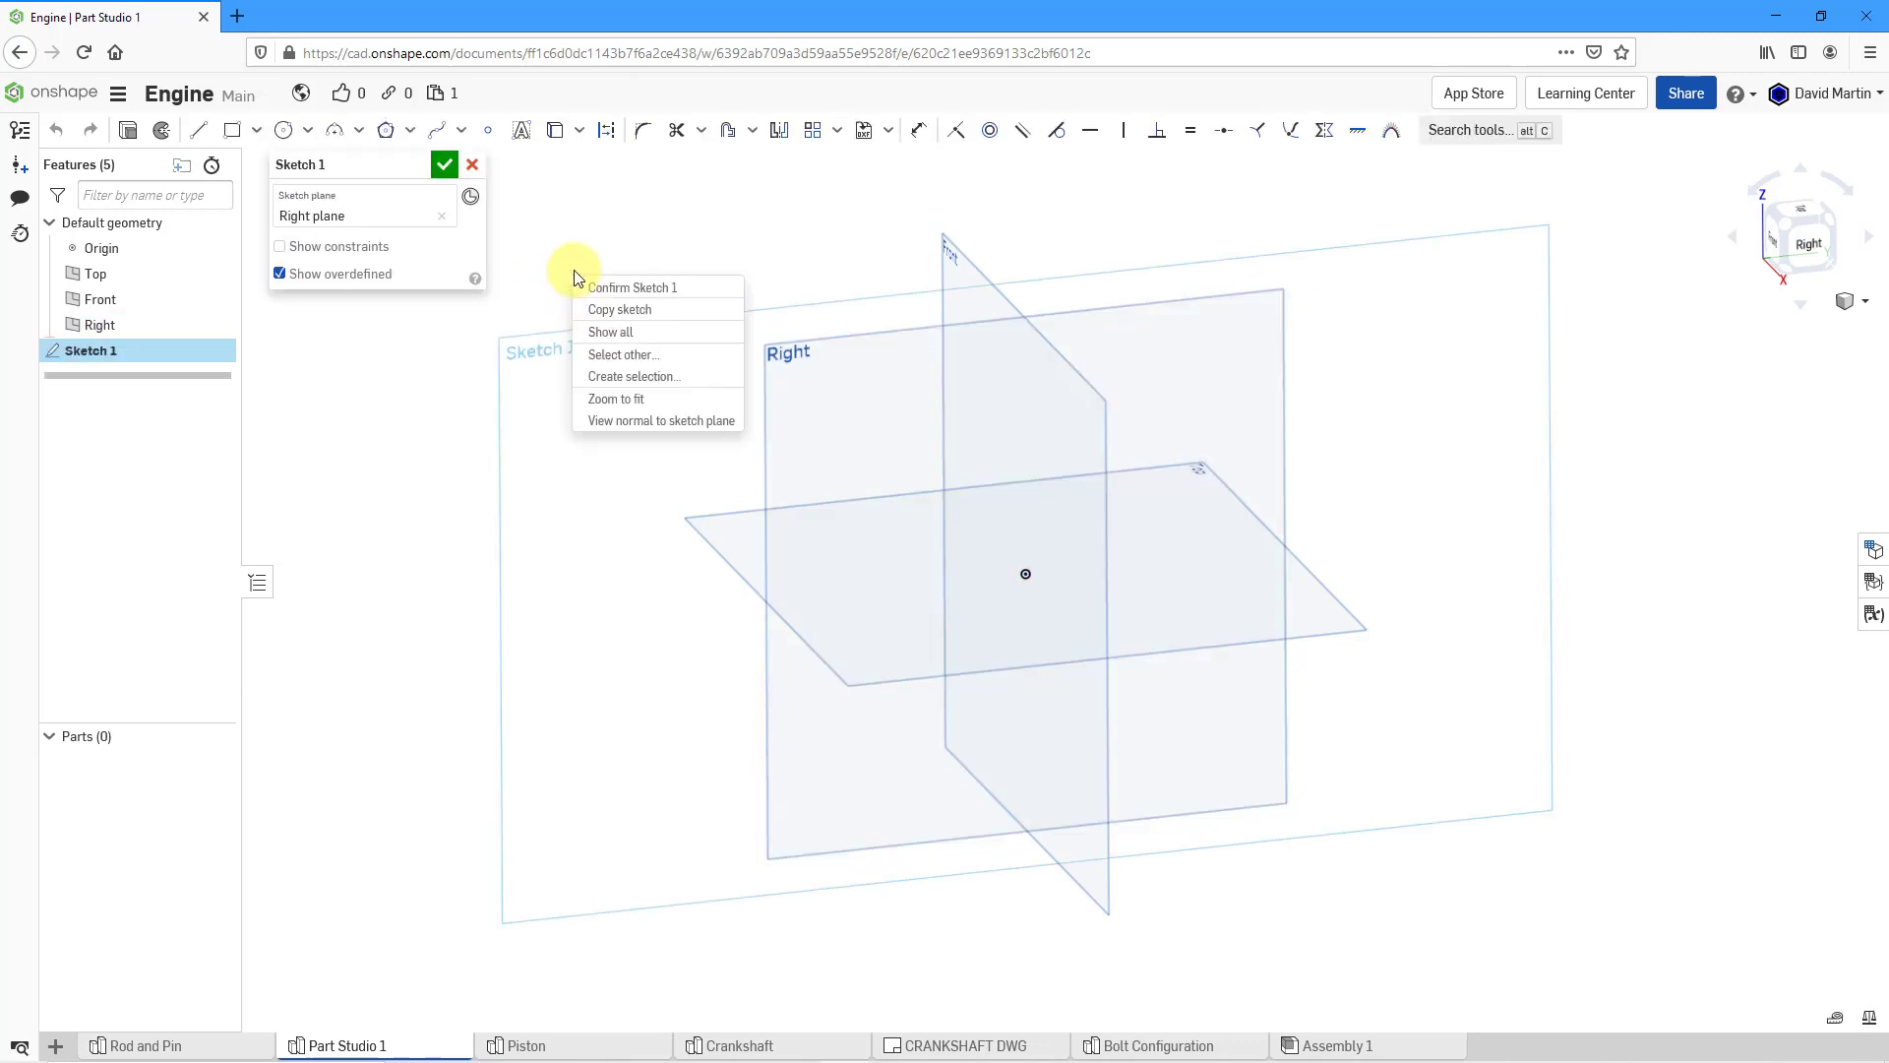
left_click(657, 421)
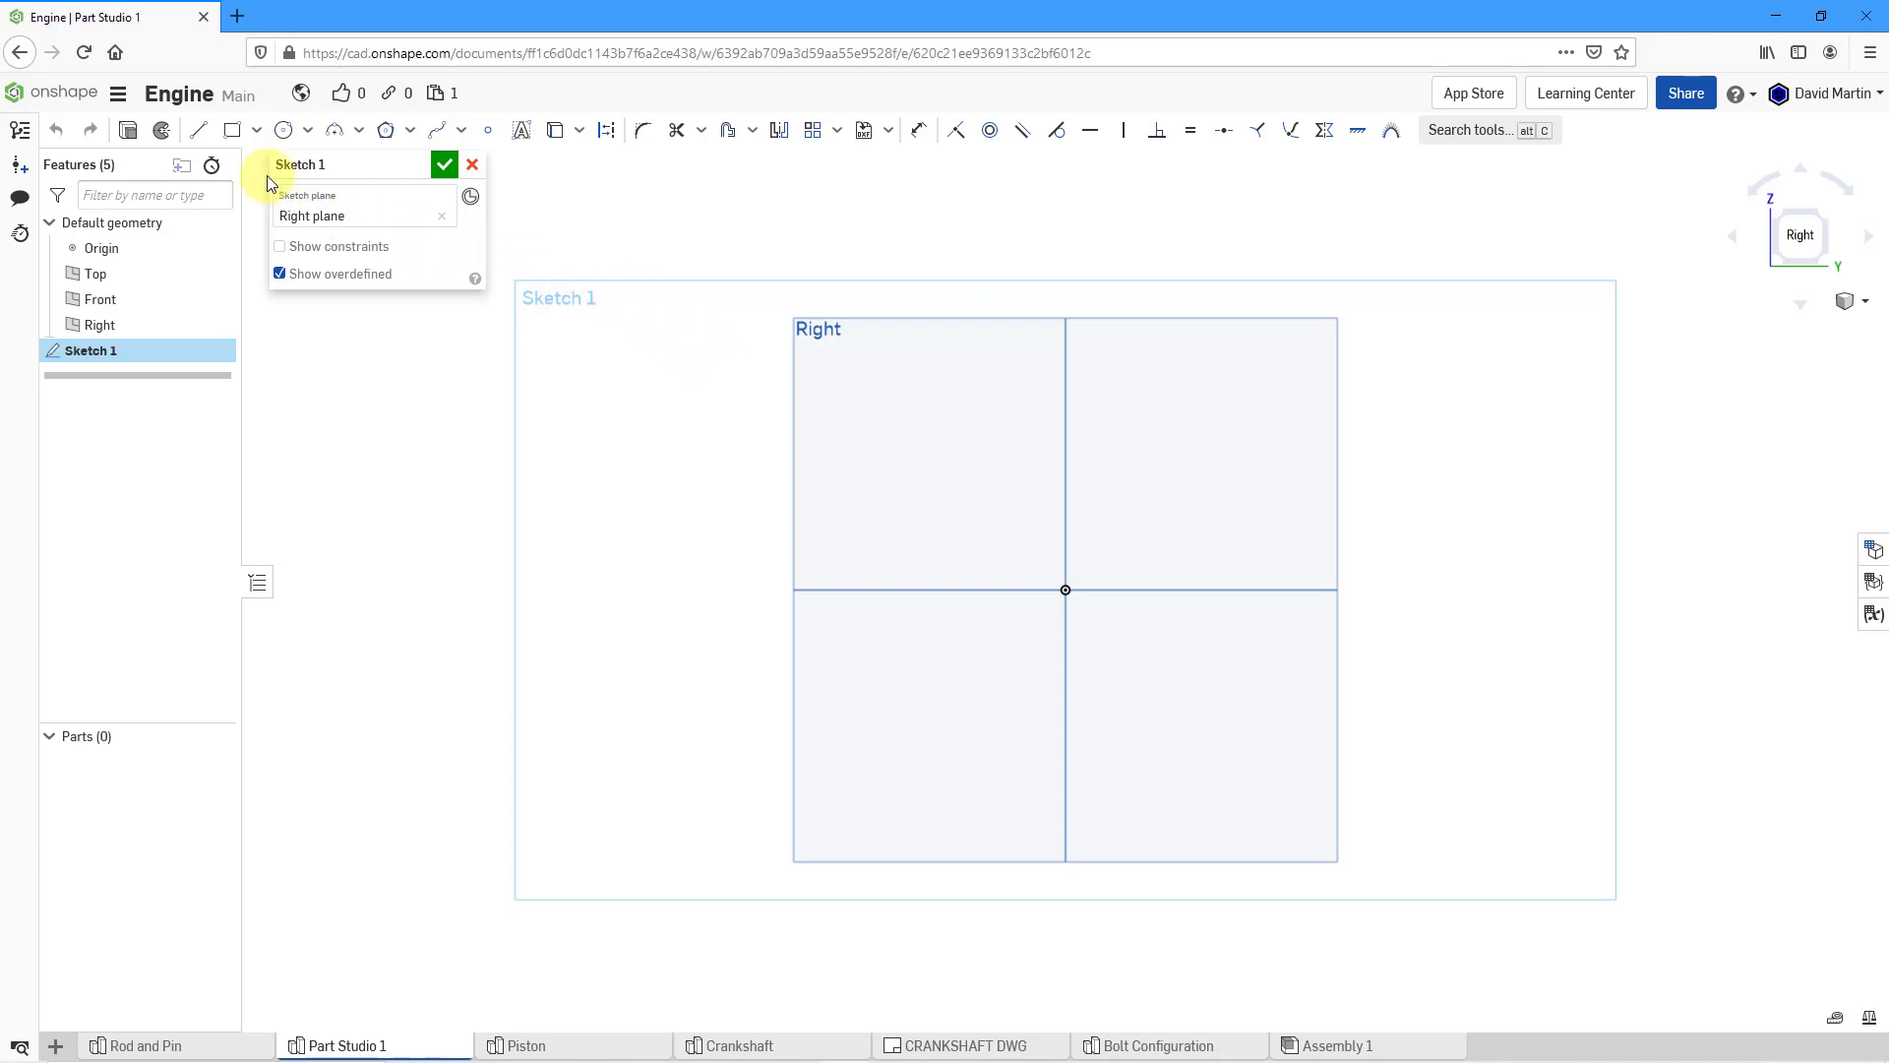
- Sketch a closed profile from the origin: base about 278, left side 45, slanted edges 121 and 46, top 118 and right side 80 mm
left_click(204, 136)
left_click(1066, 592)
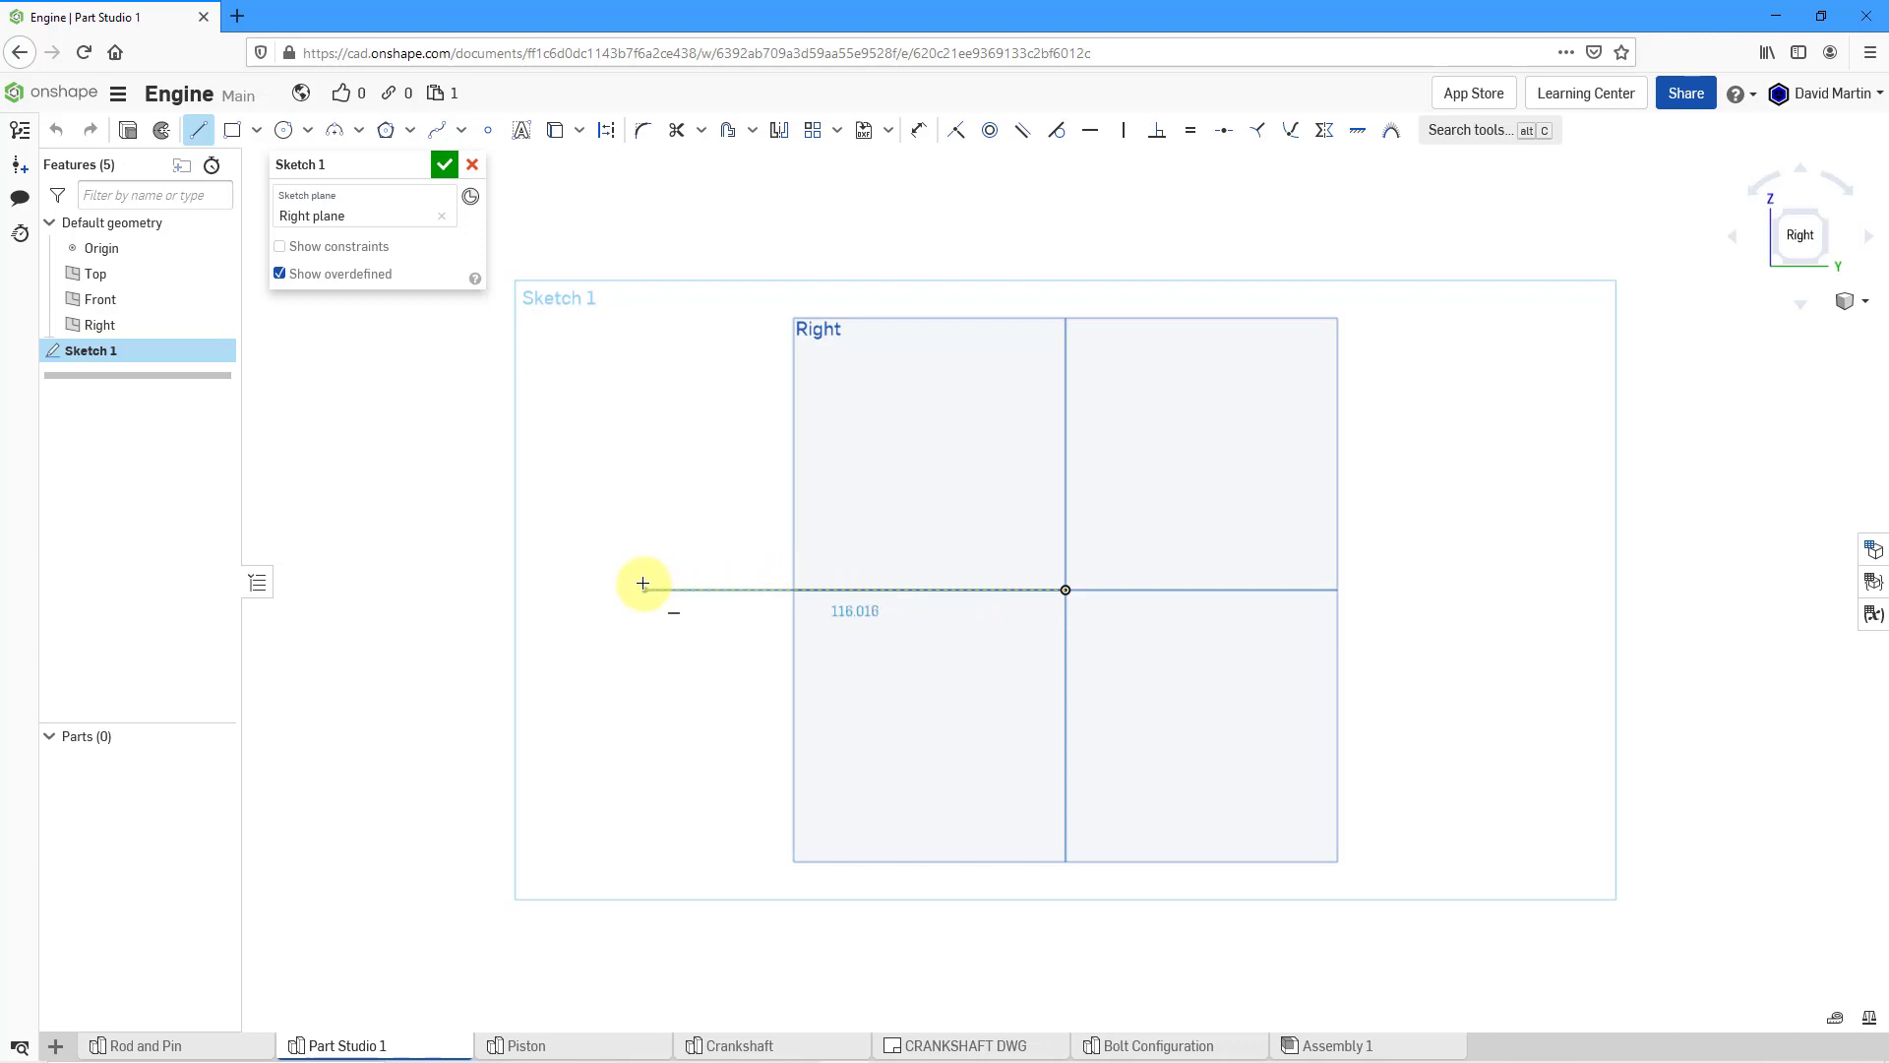
middle_click_drag(632, 583, 915, 590)
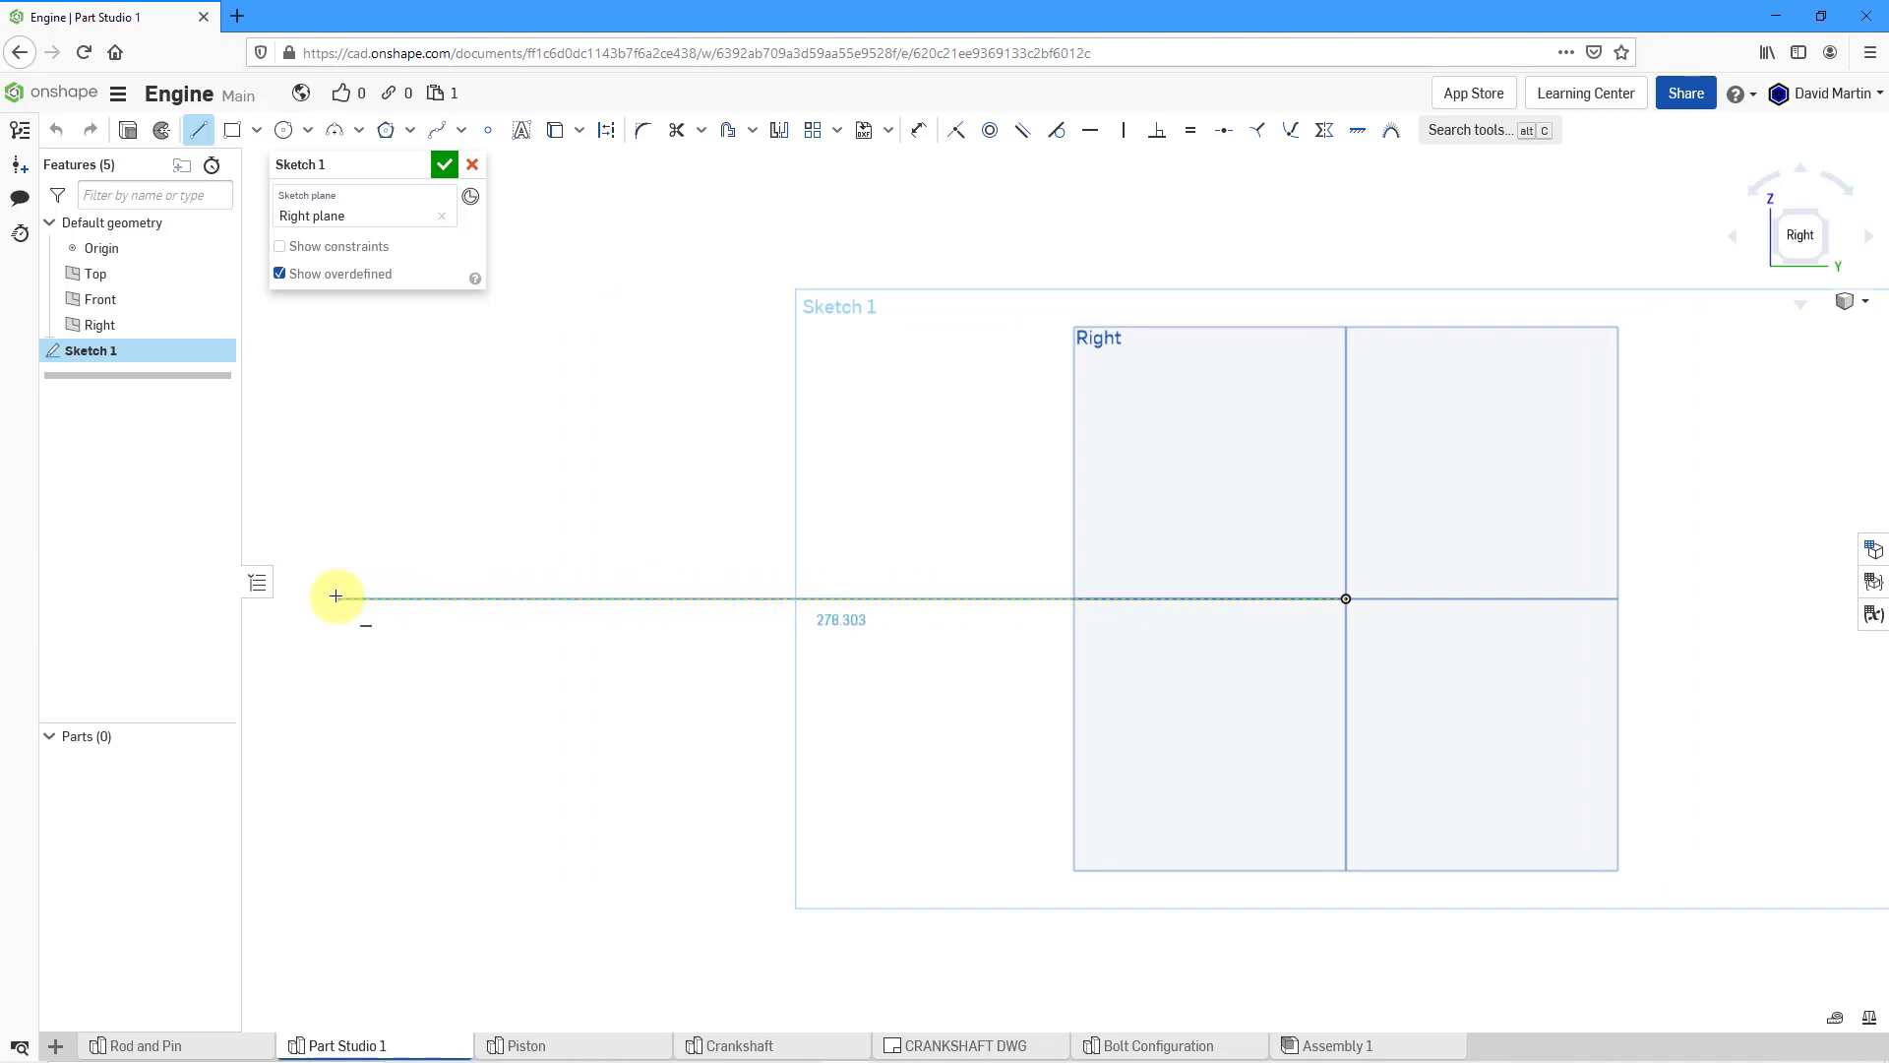
left_click(336, 596)
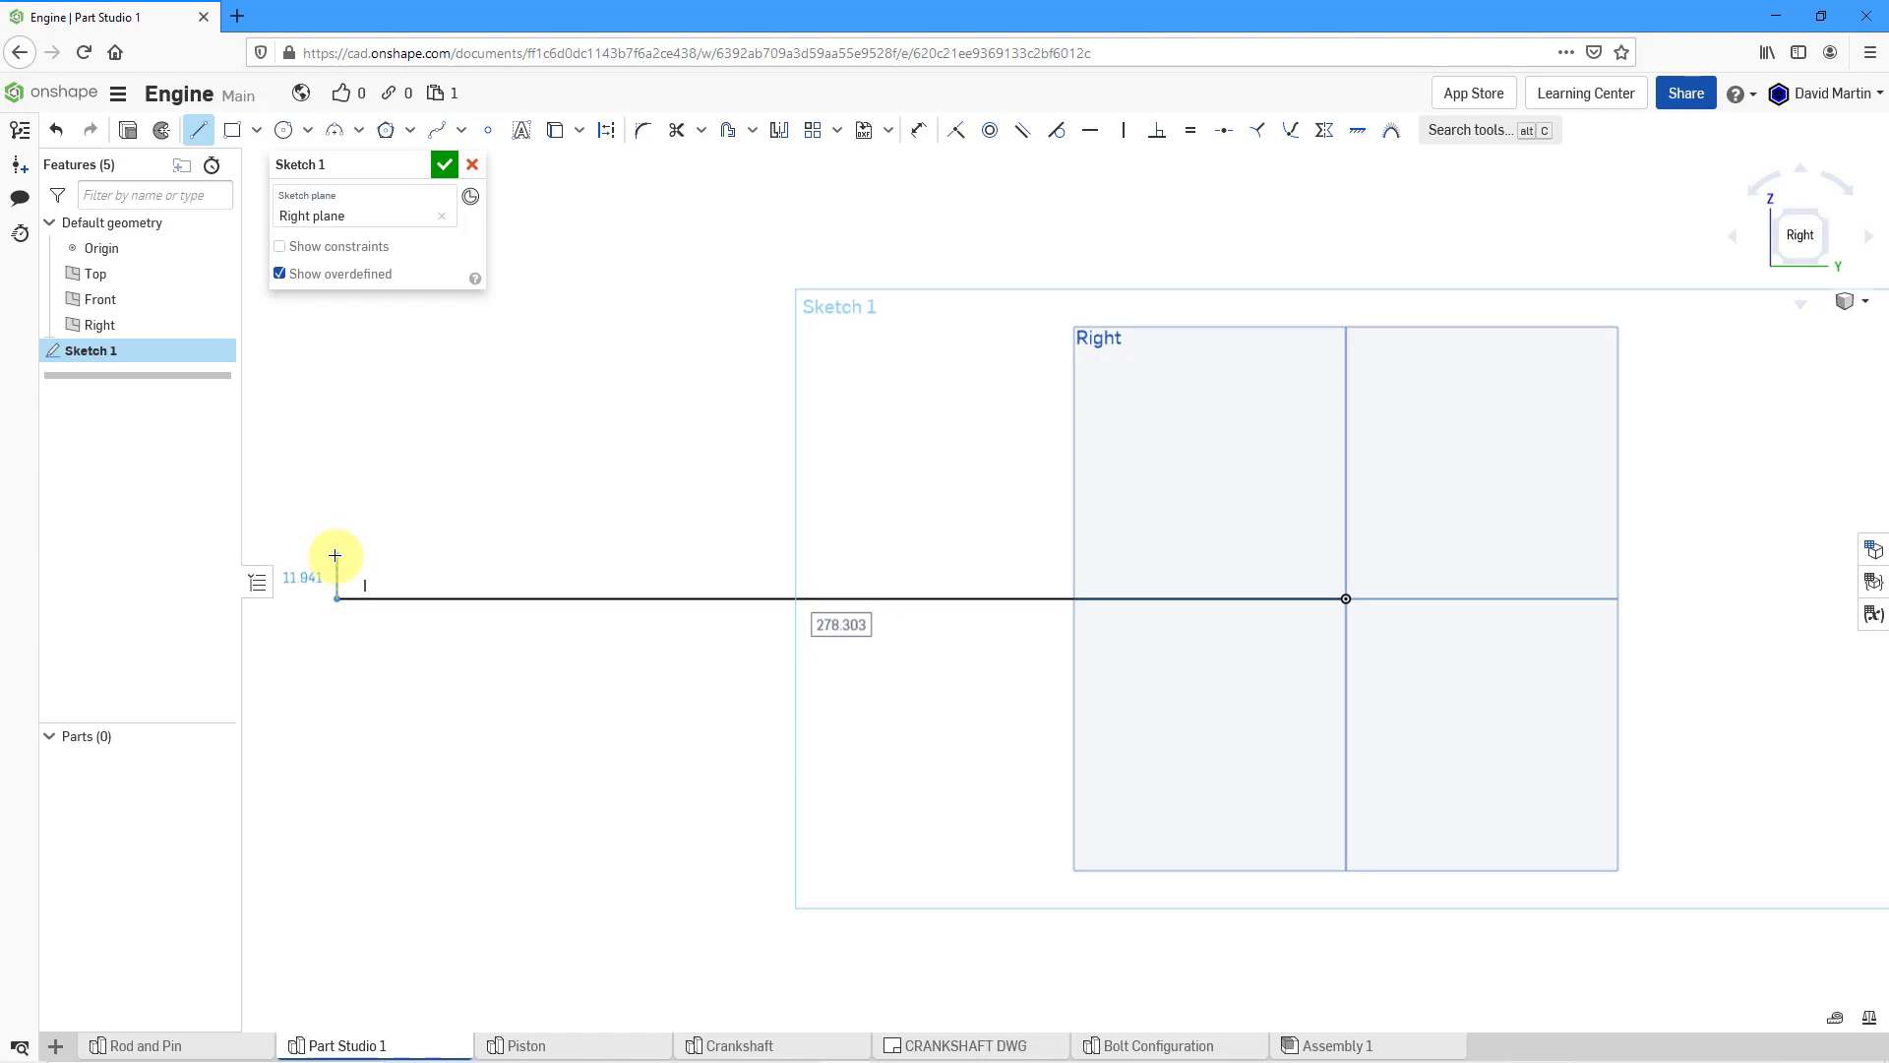
left_click(332, 436)
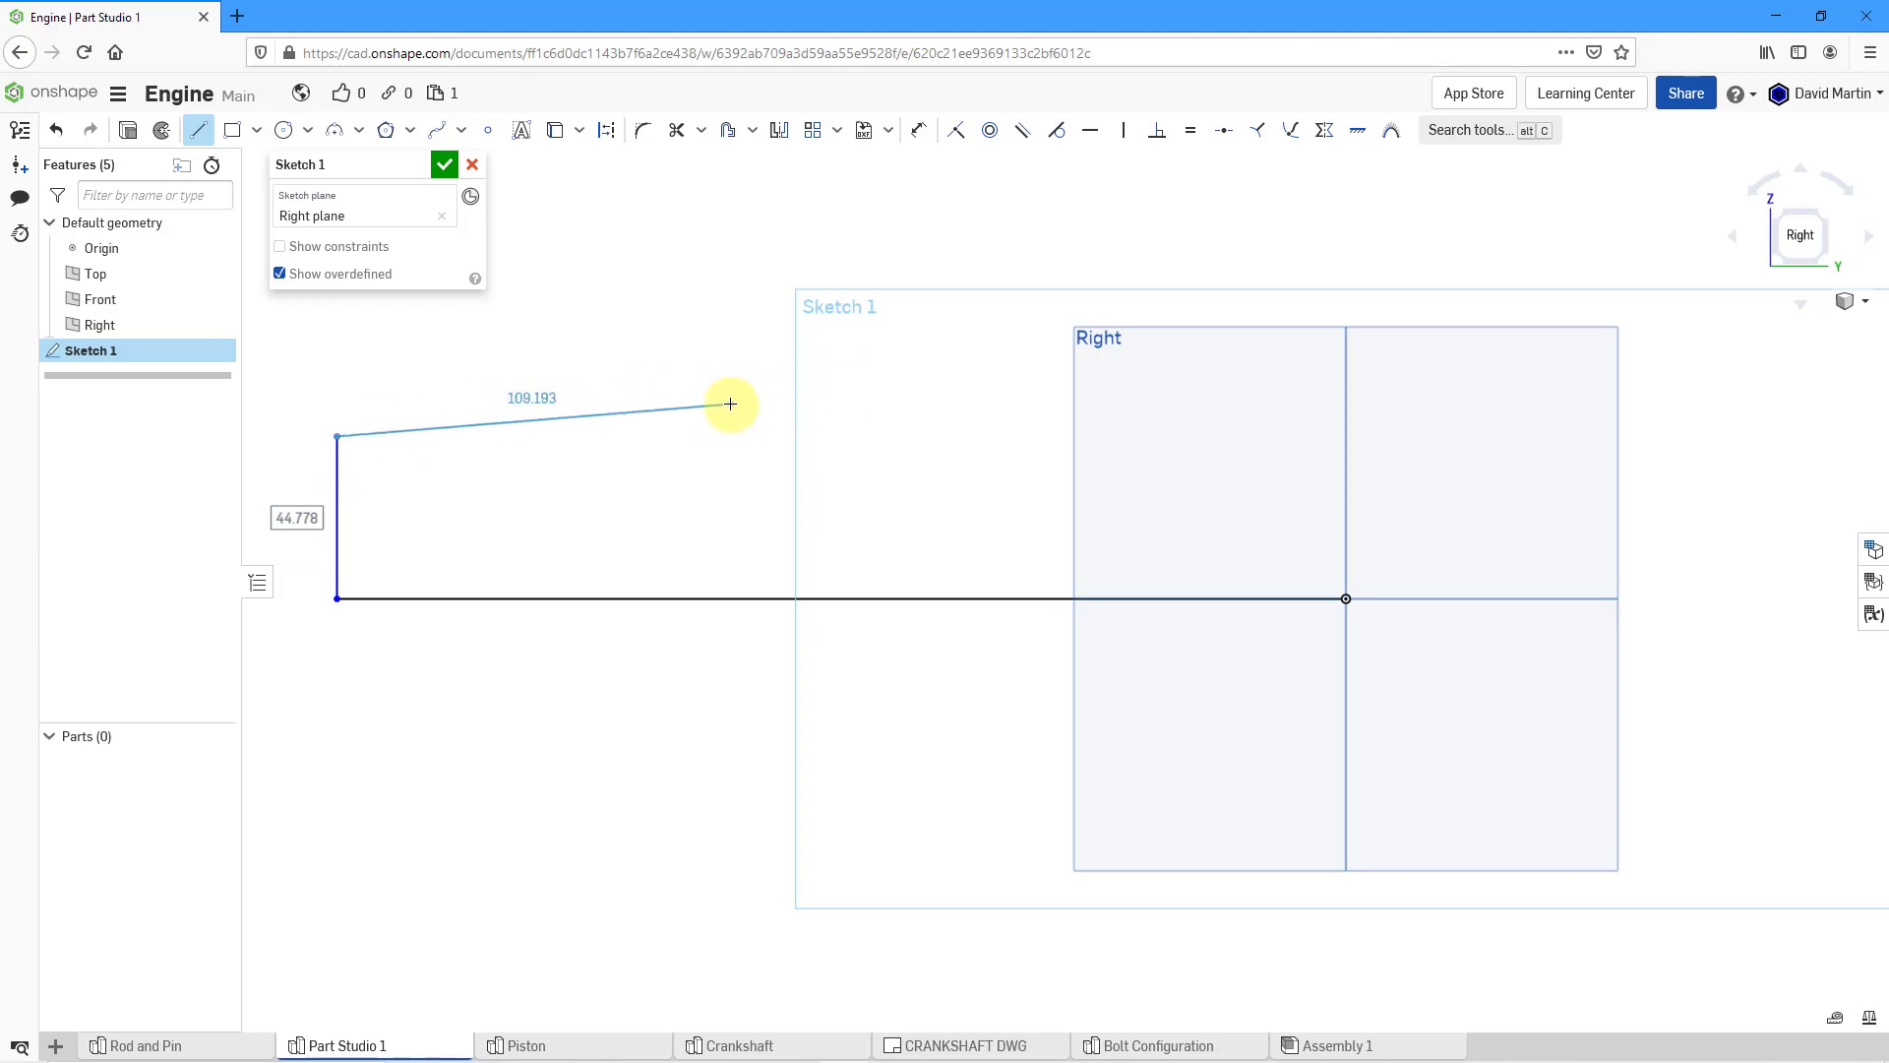
left_click(776, 397)
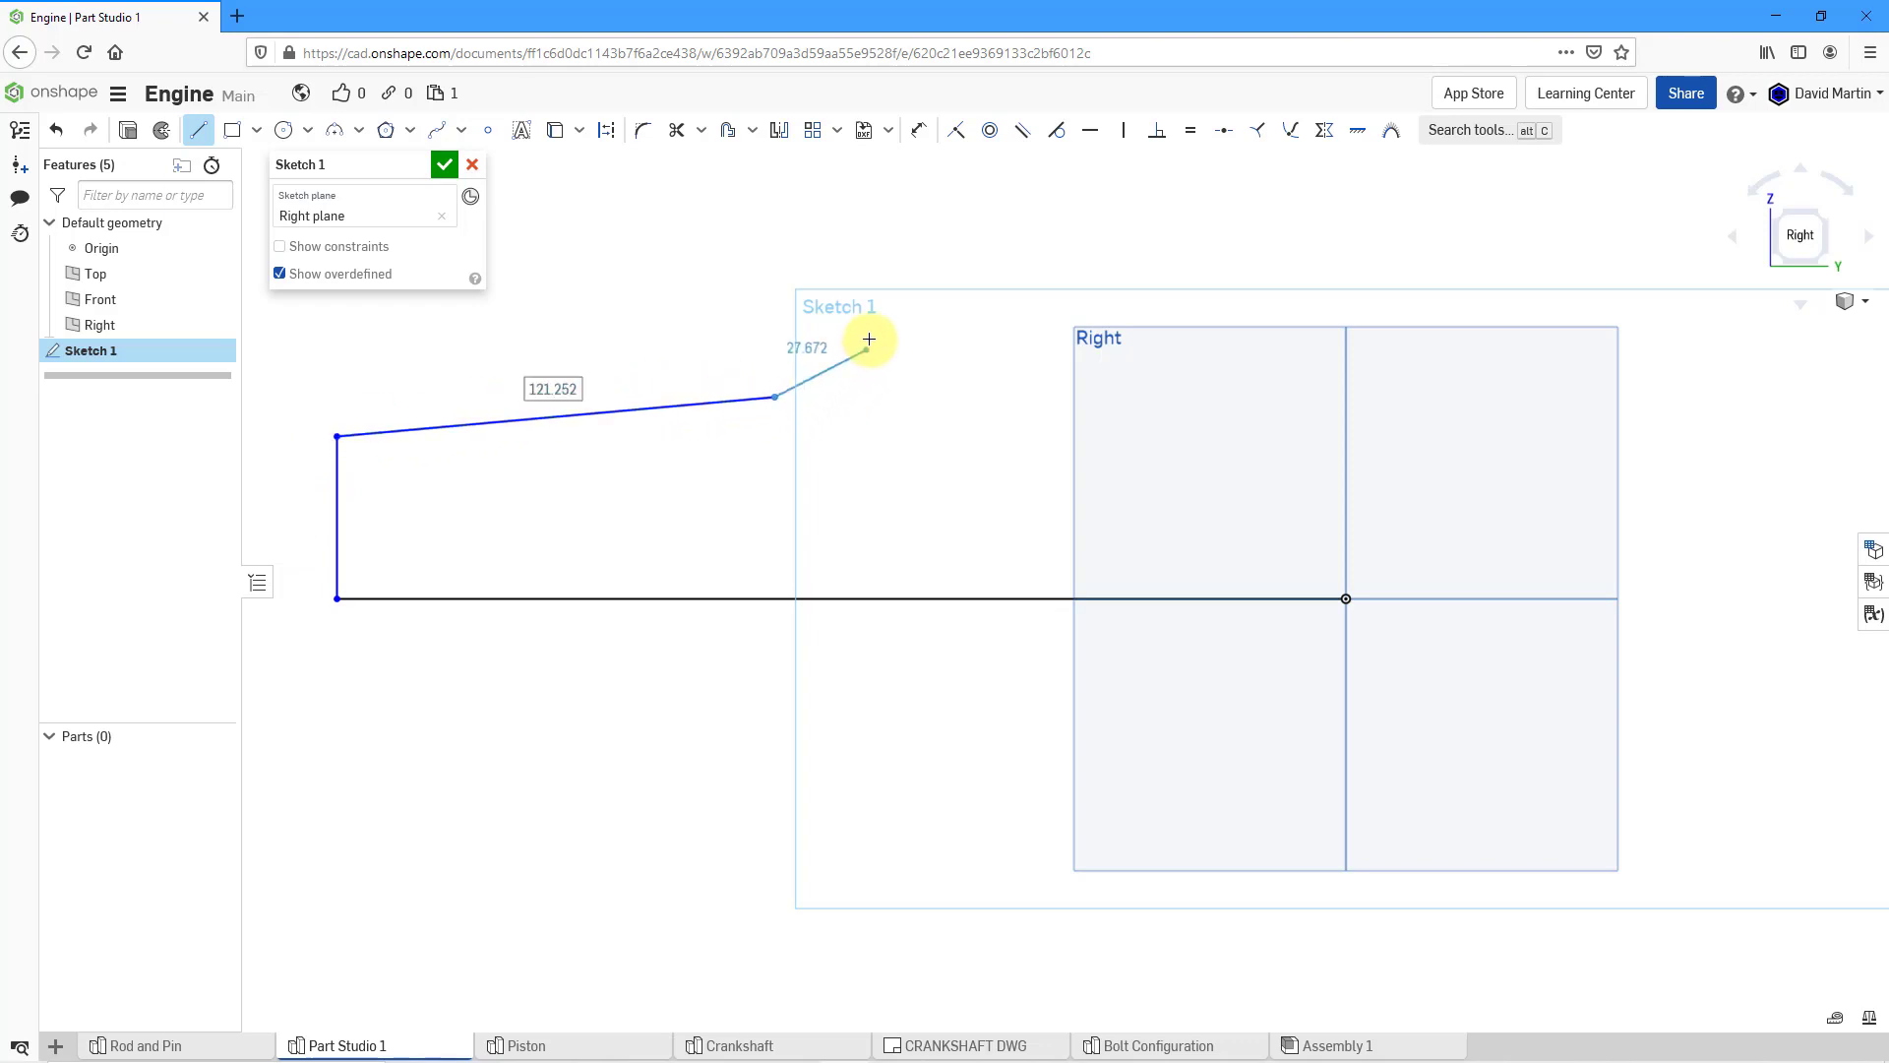
left_click(917, 310)
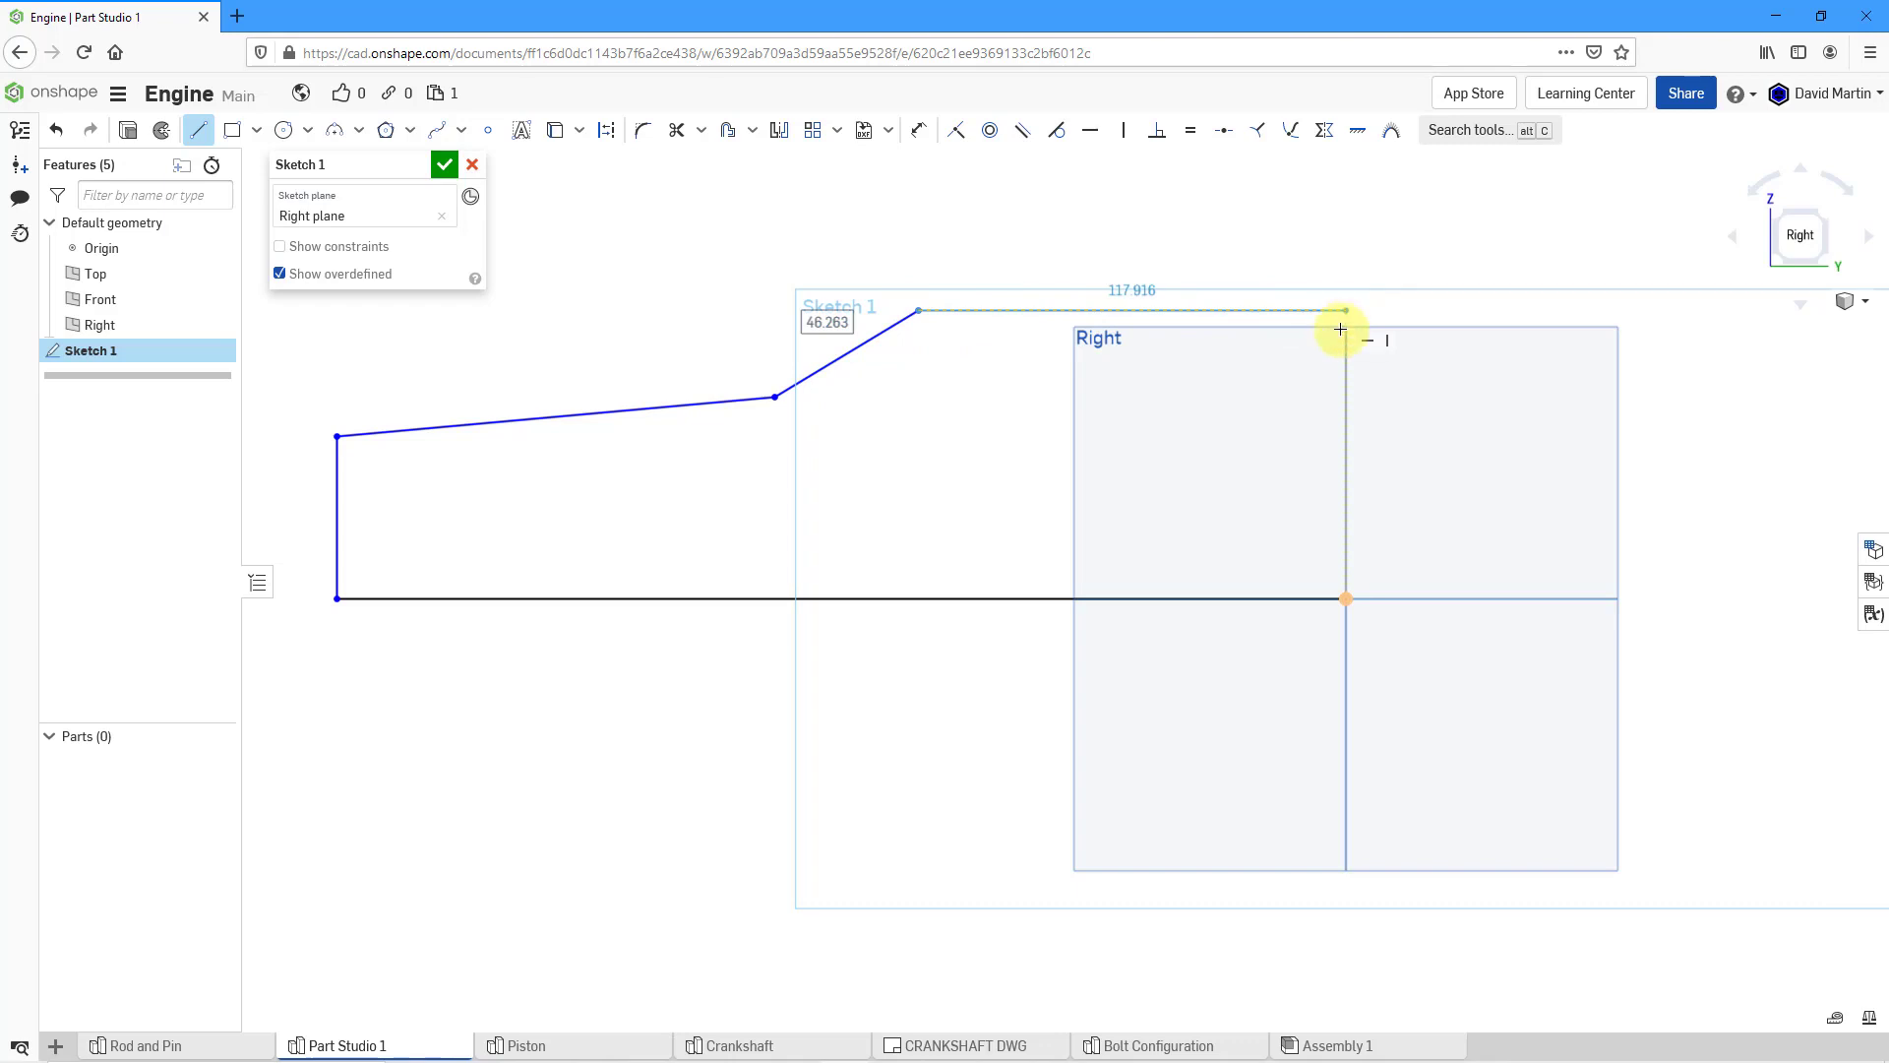
left_click(1345, 310)
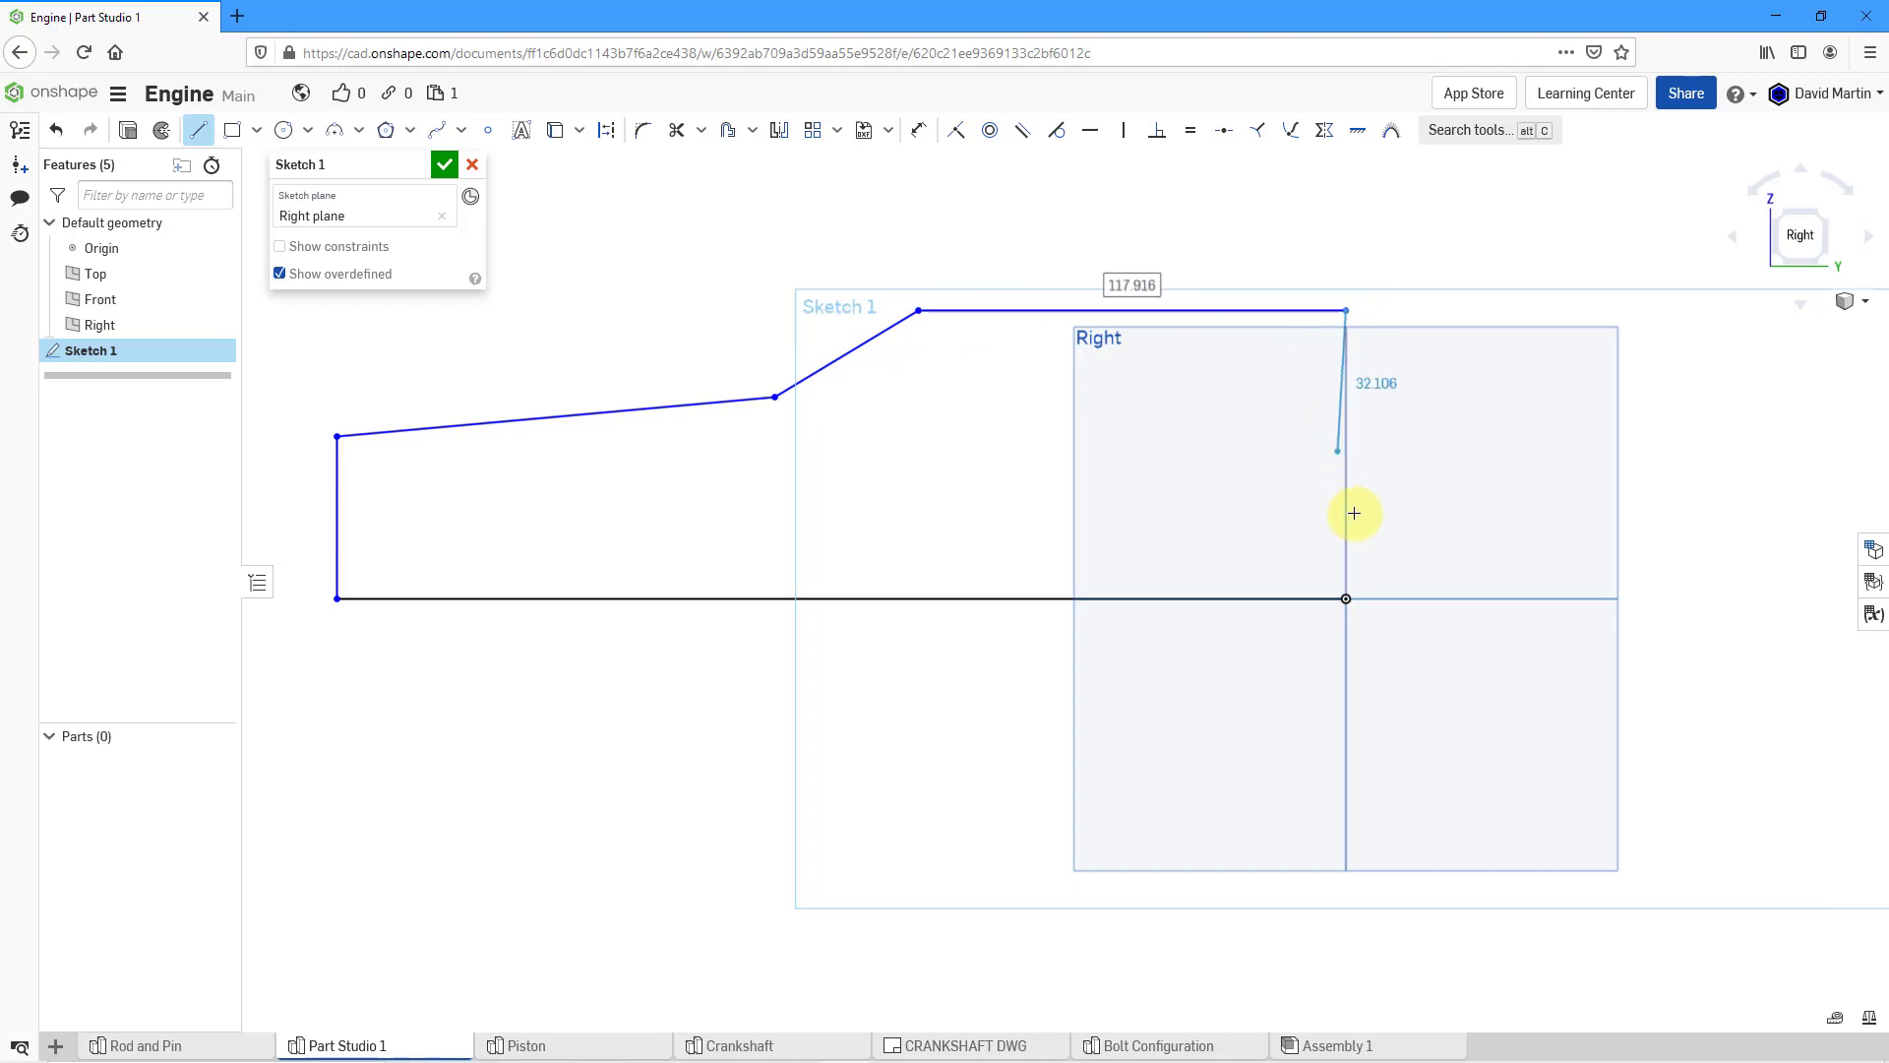
left_click(1348, 598)
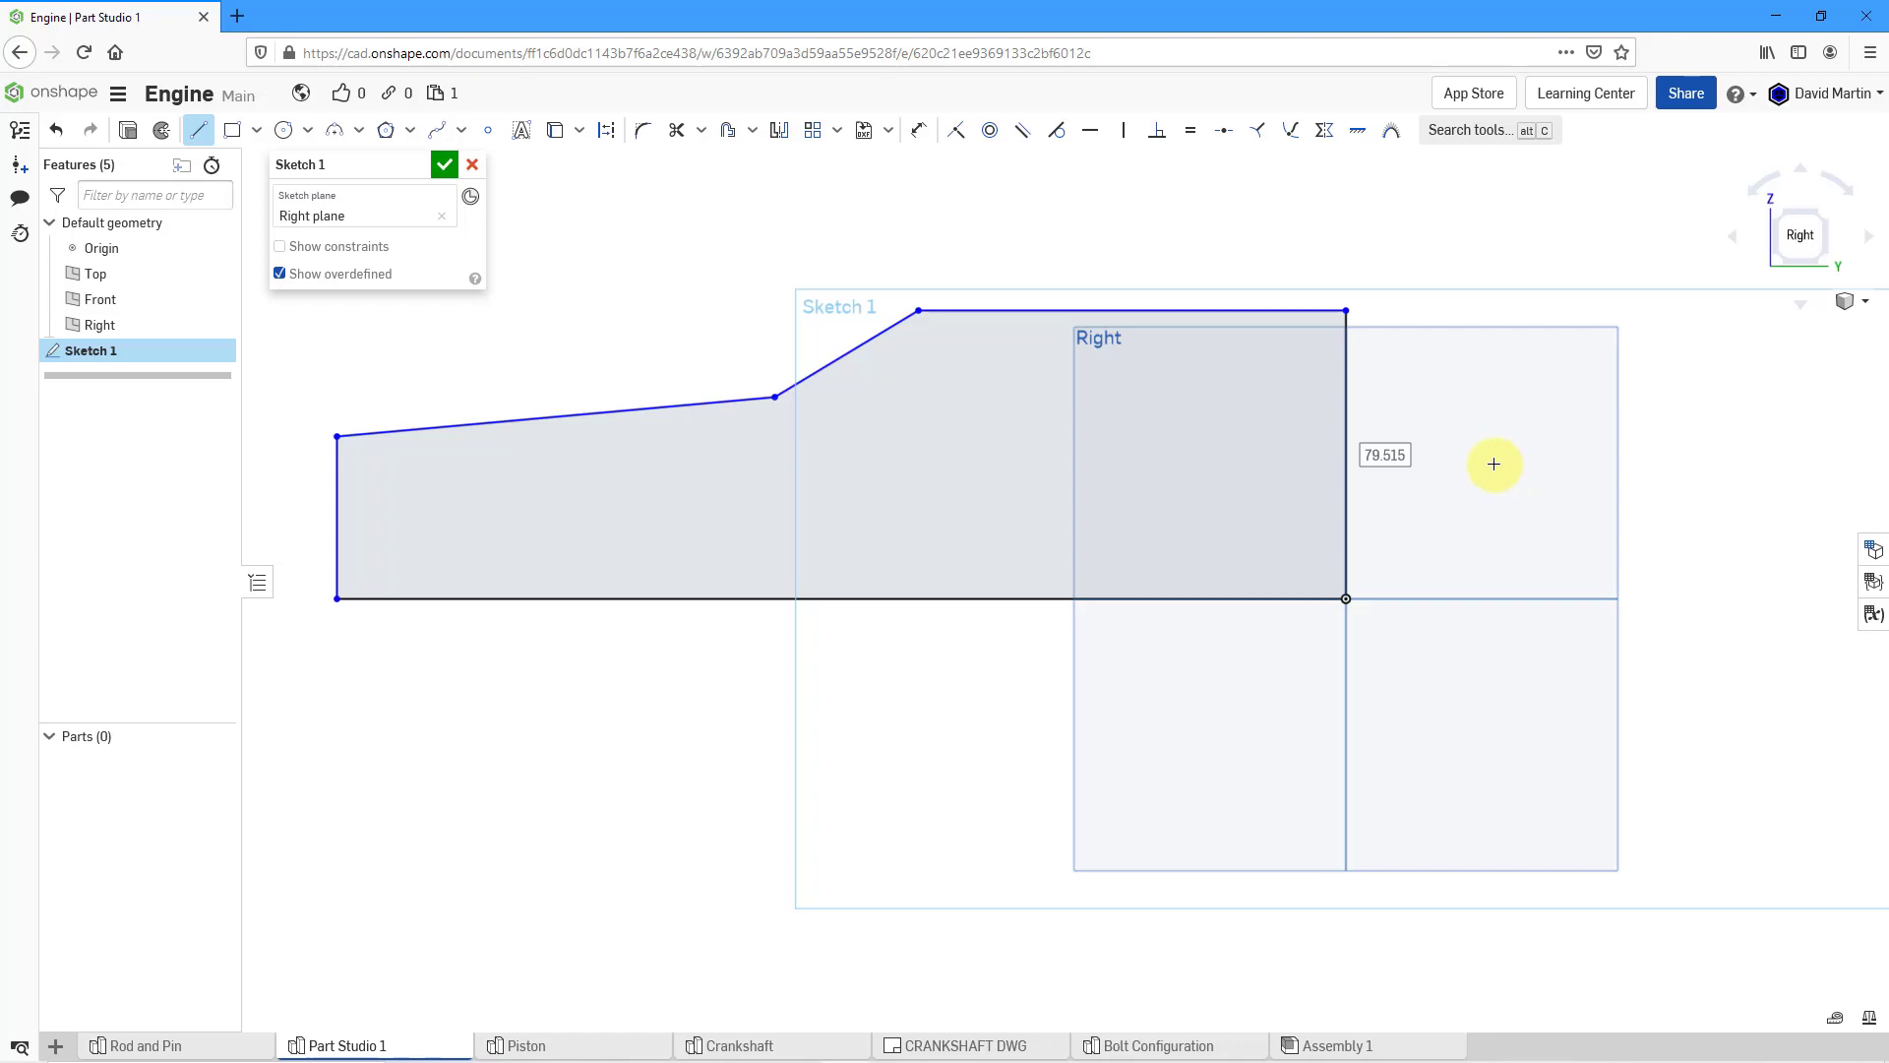
key("Escape")
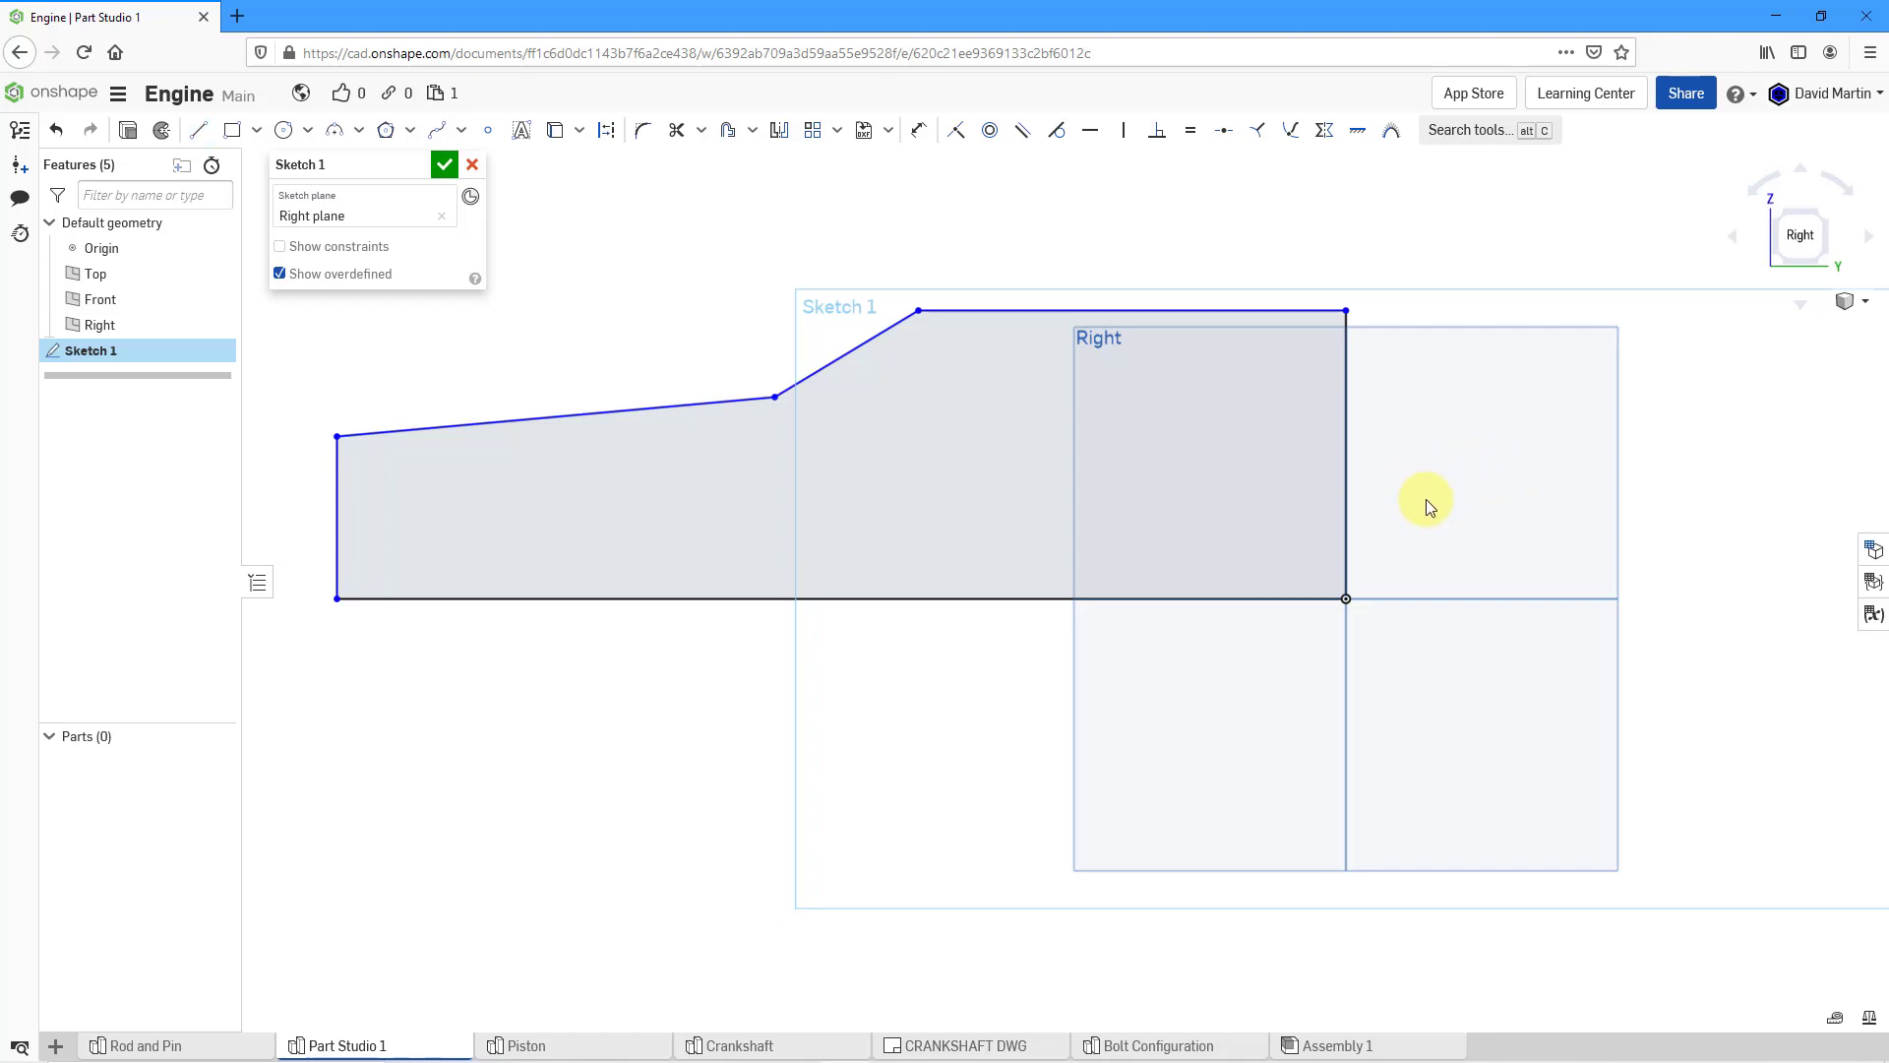
- Hide the reference planes and dimension the profile's horizontal base line as 300 mm
scroll(1427, 504, "down", 1)
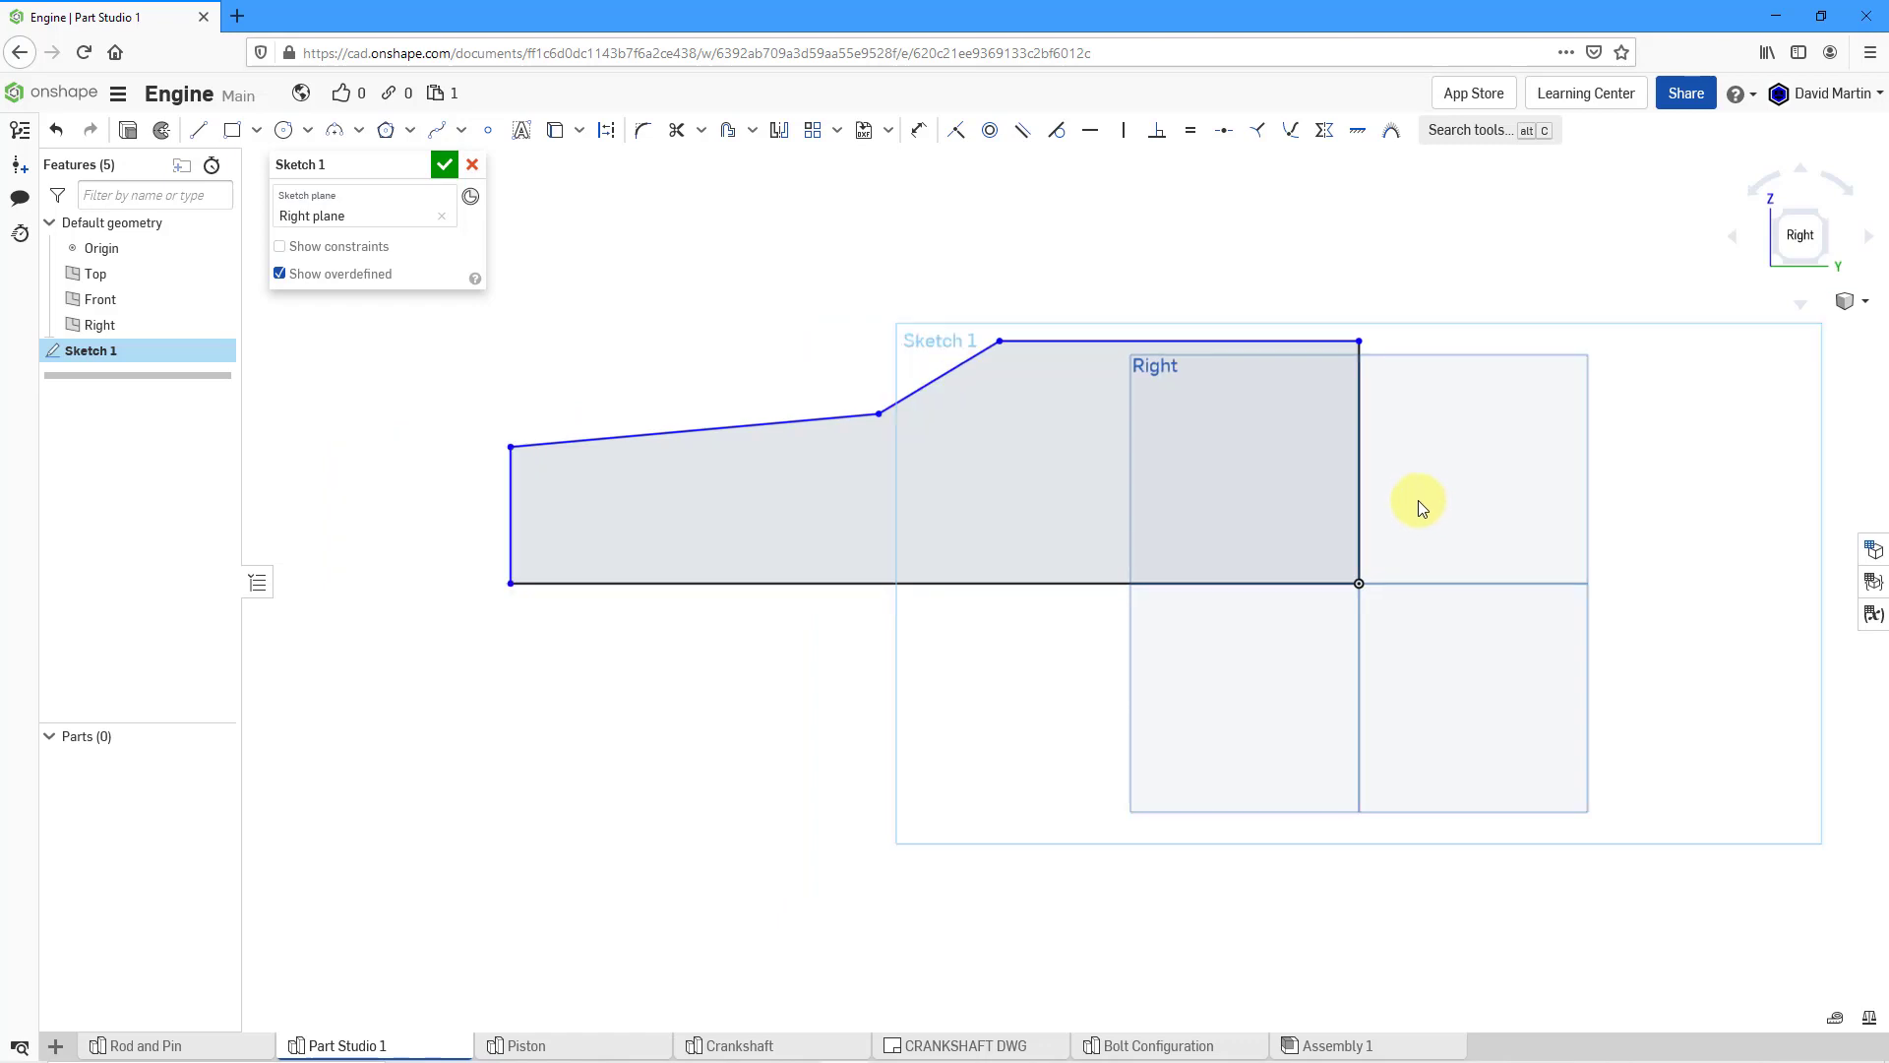
key("p")
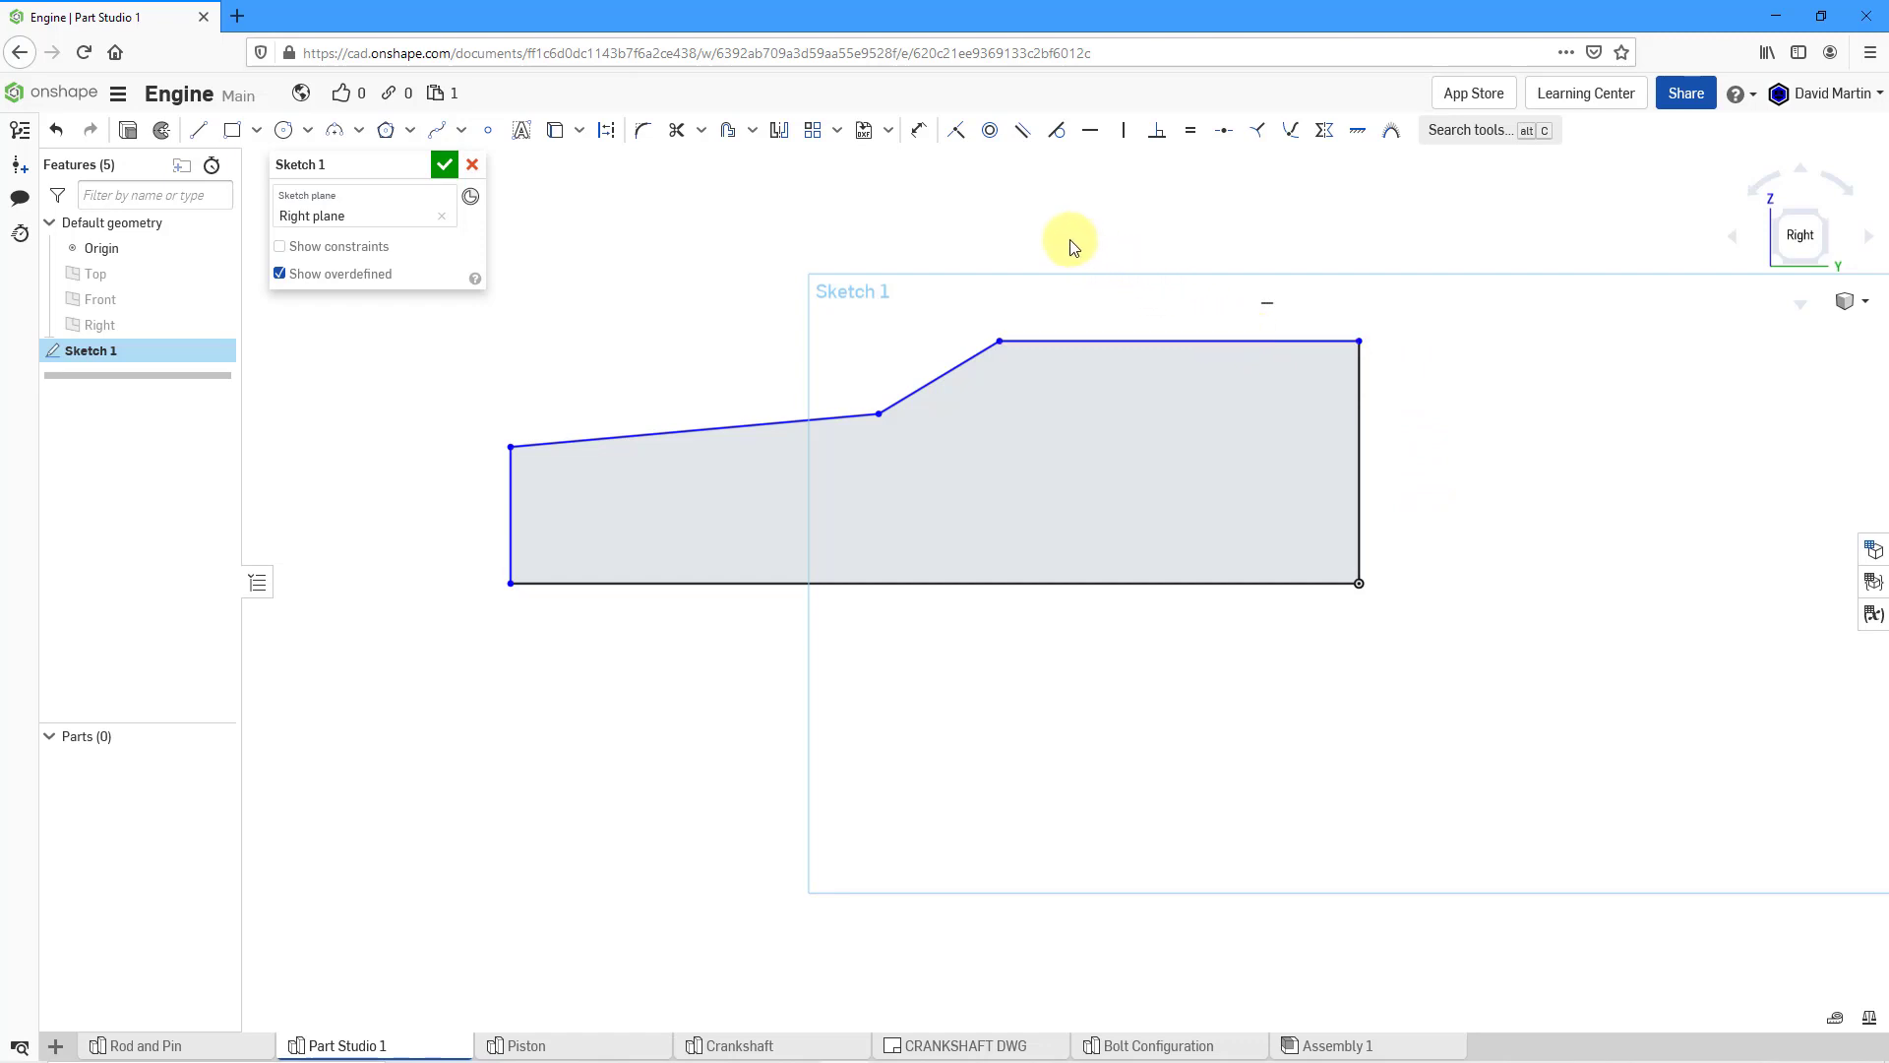
left_click(915, 131)
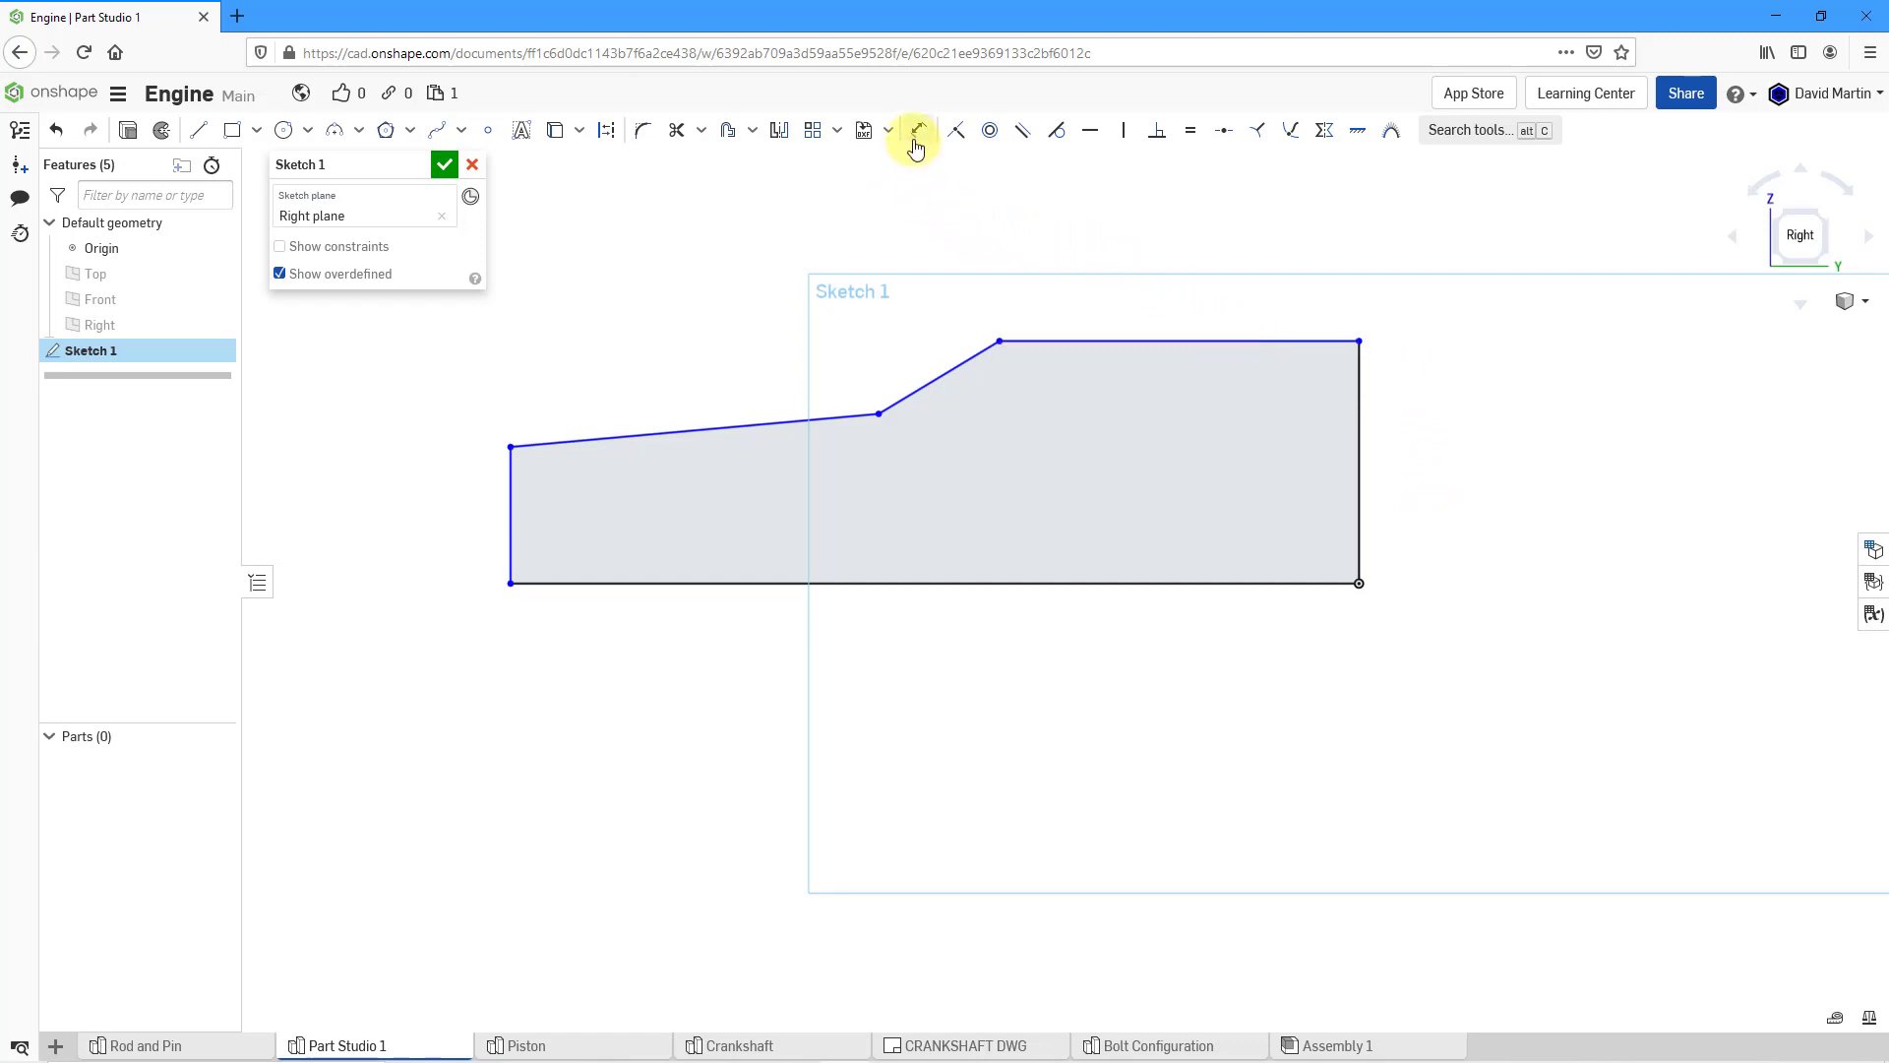
left_click(978, 585)
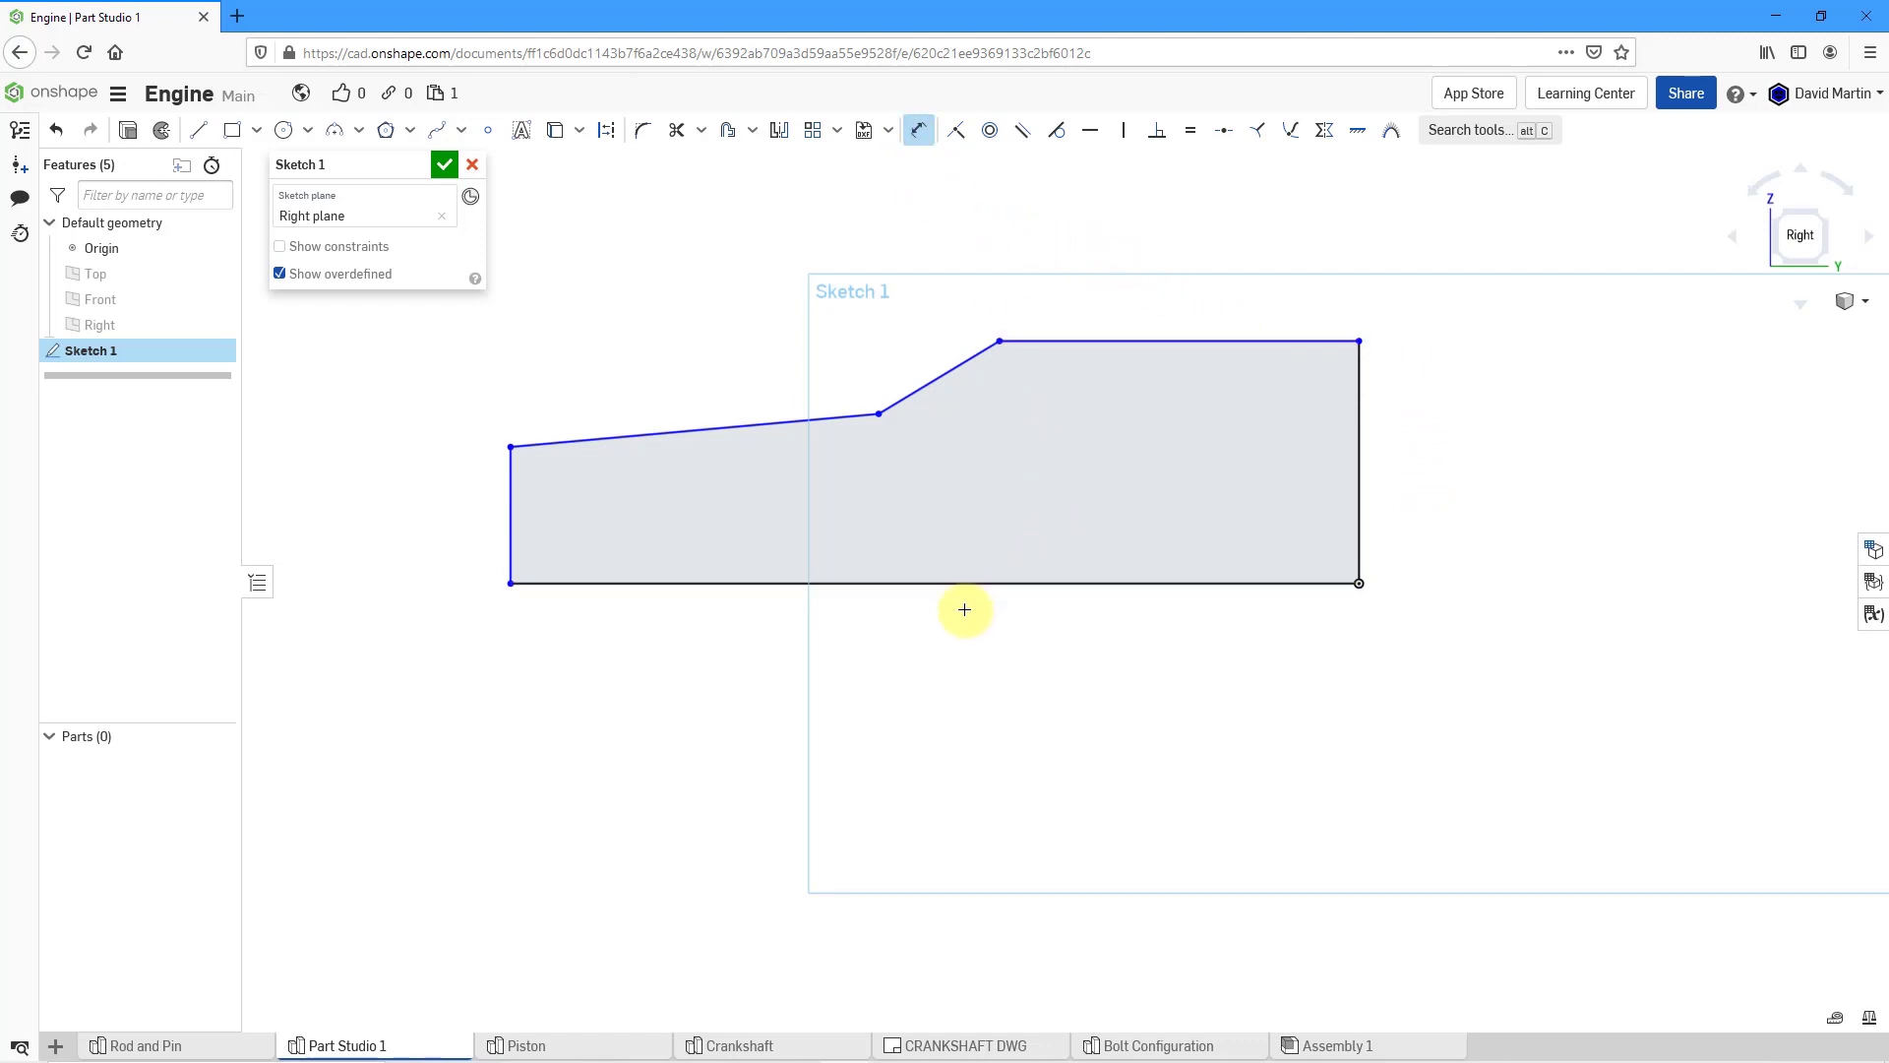
left_click(940, 669)
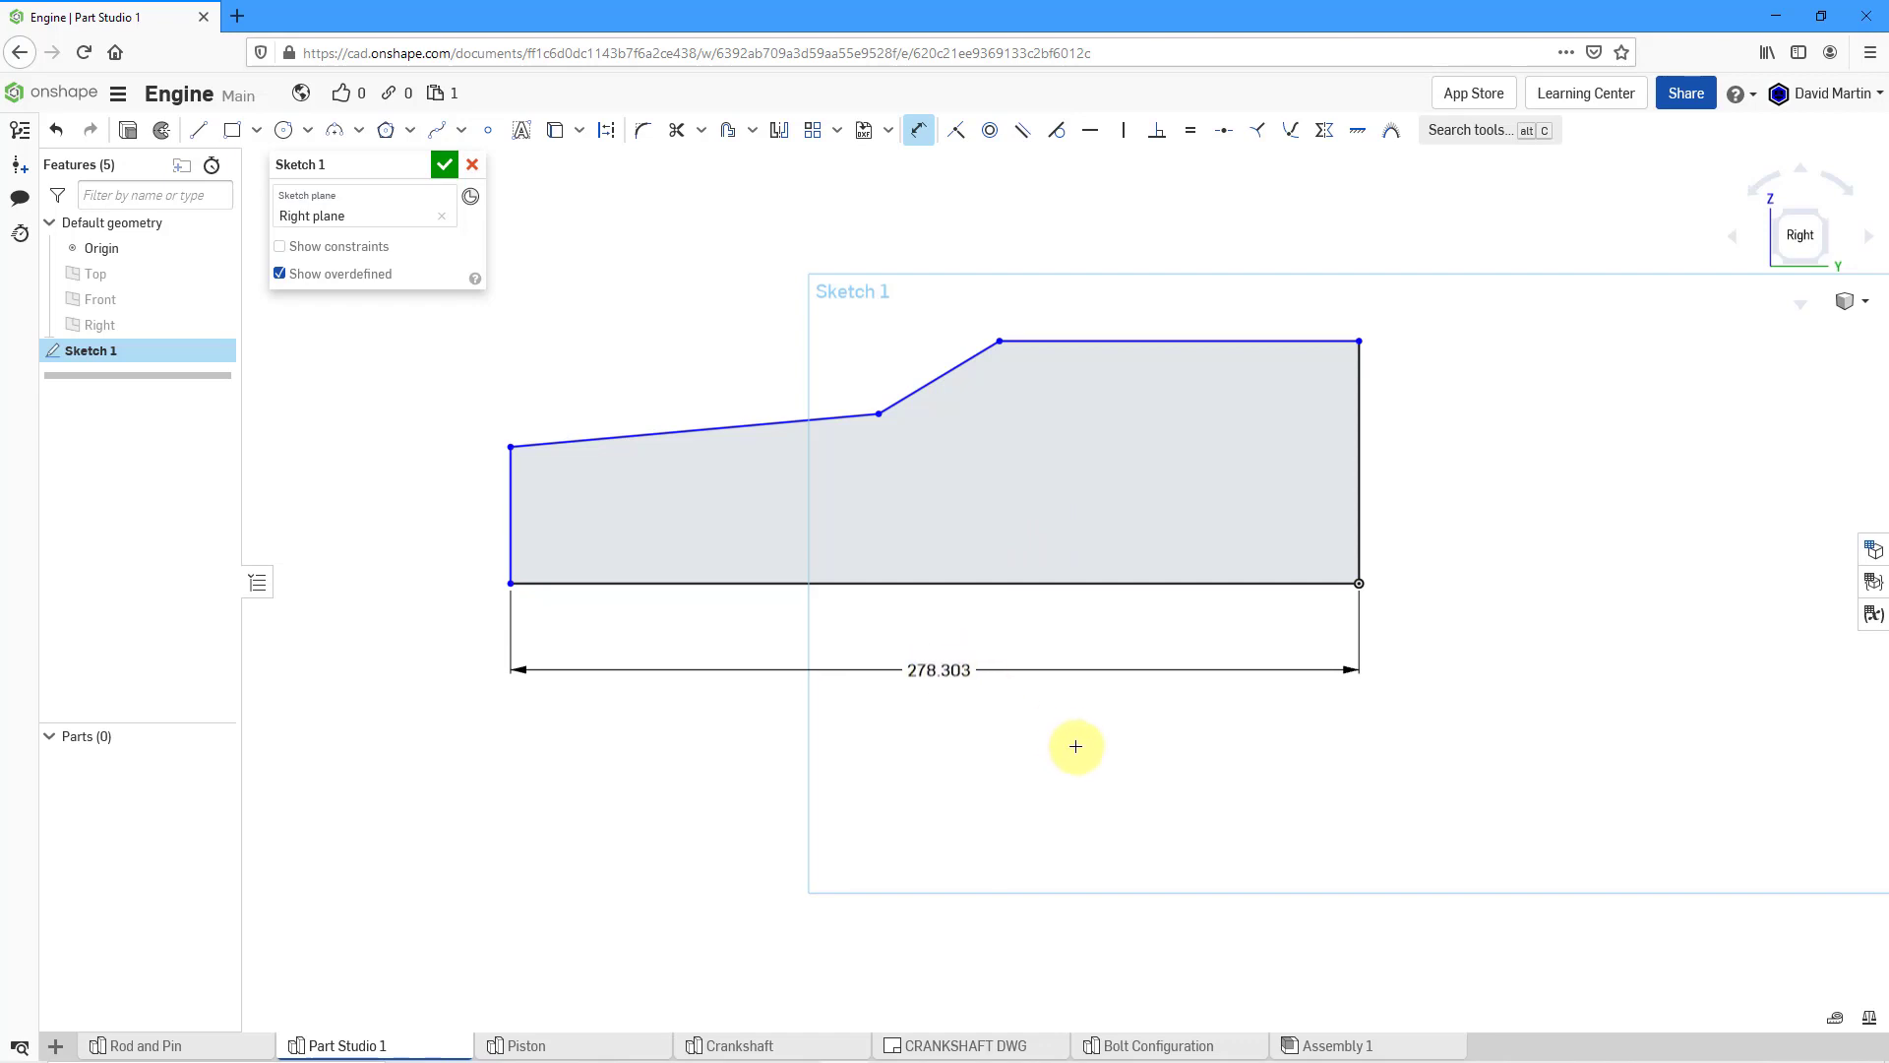
type("3")
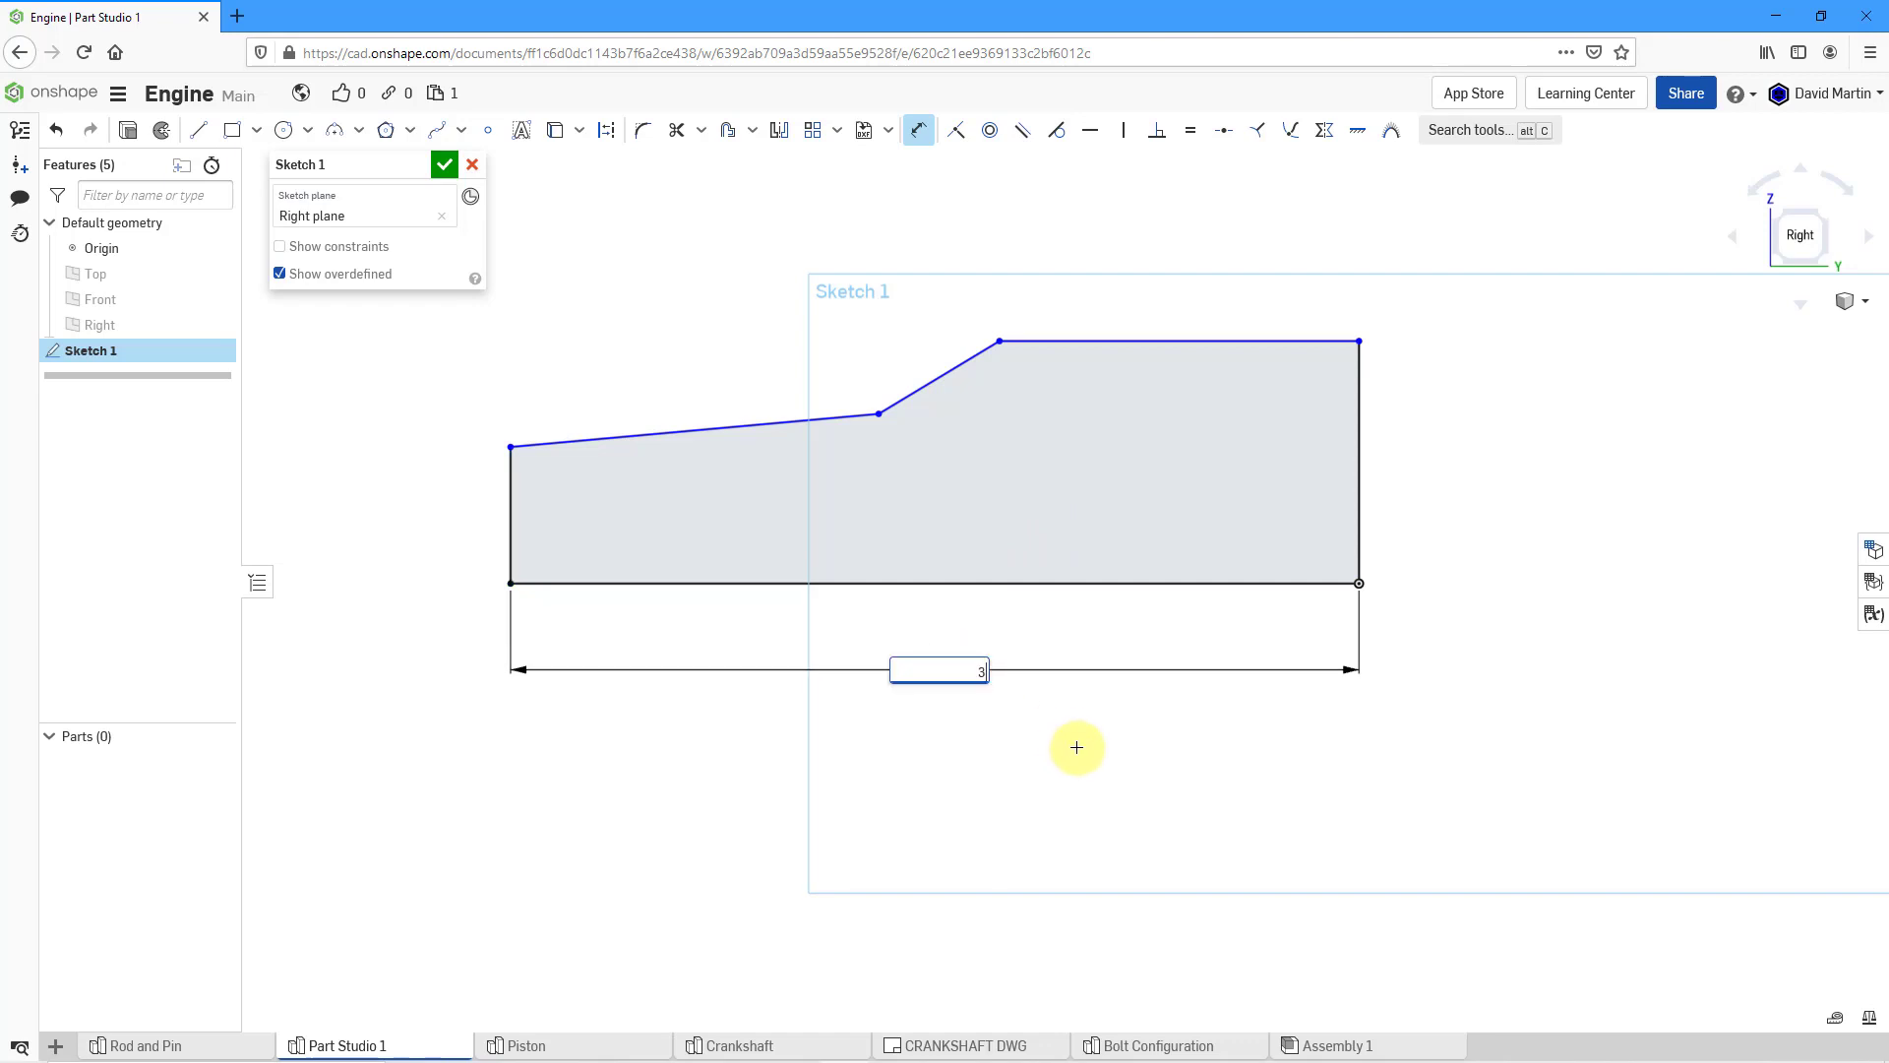
type("00")
key("Return")
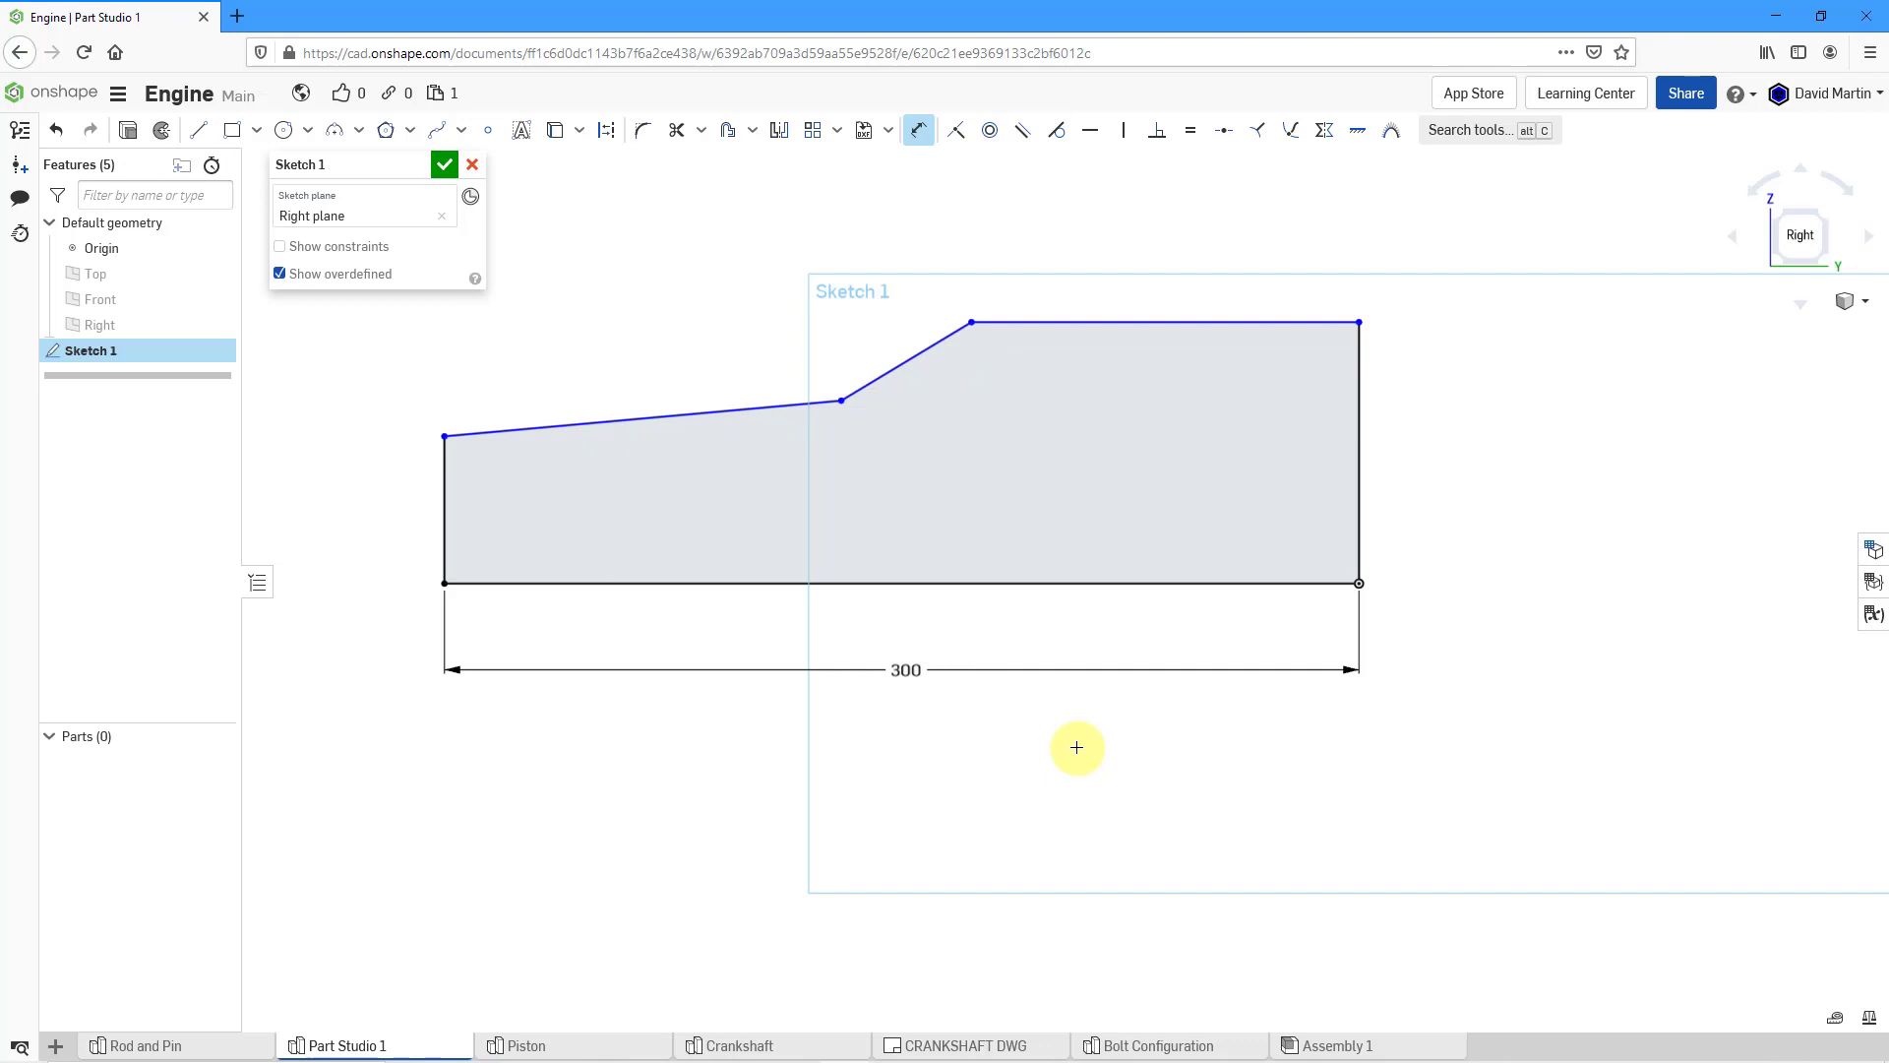
- Dimension the profile's upper horizontal edge as 170 mm
left_click(1194, 254)
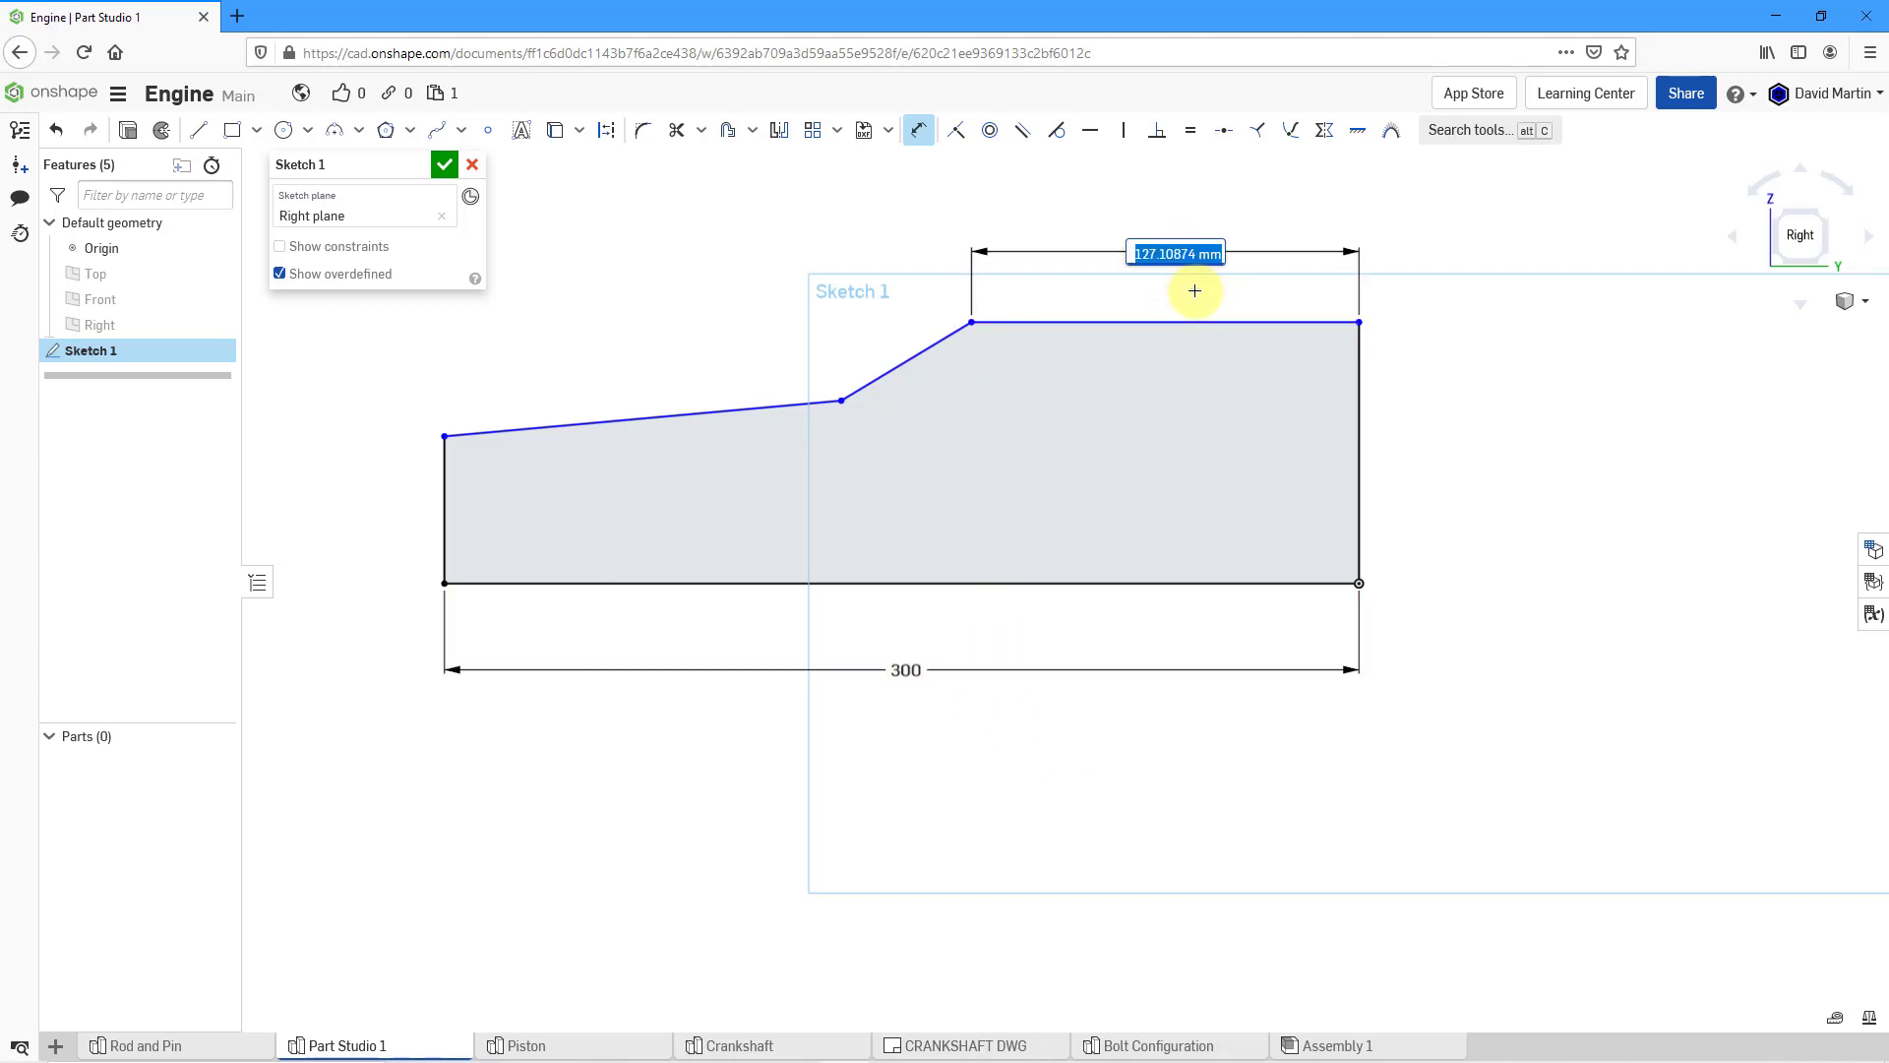
type("170")
key("Return")
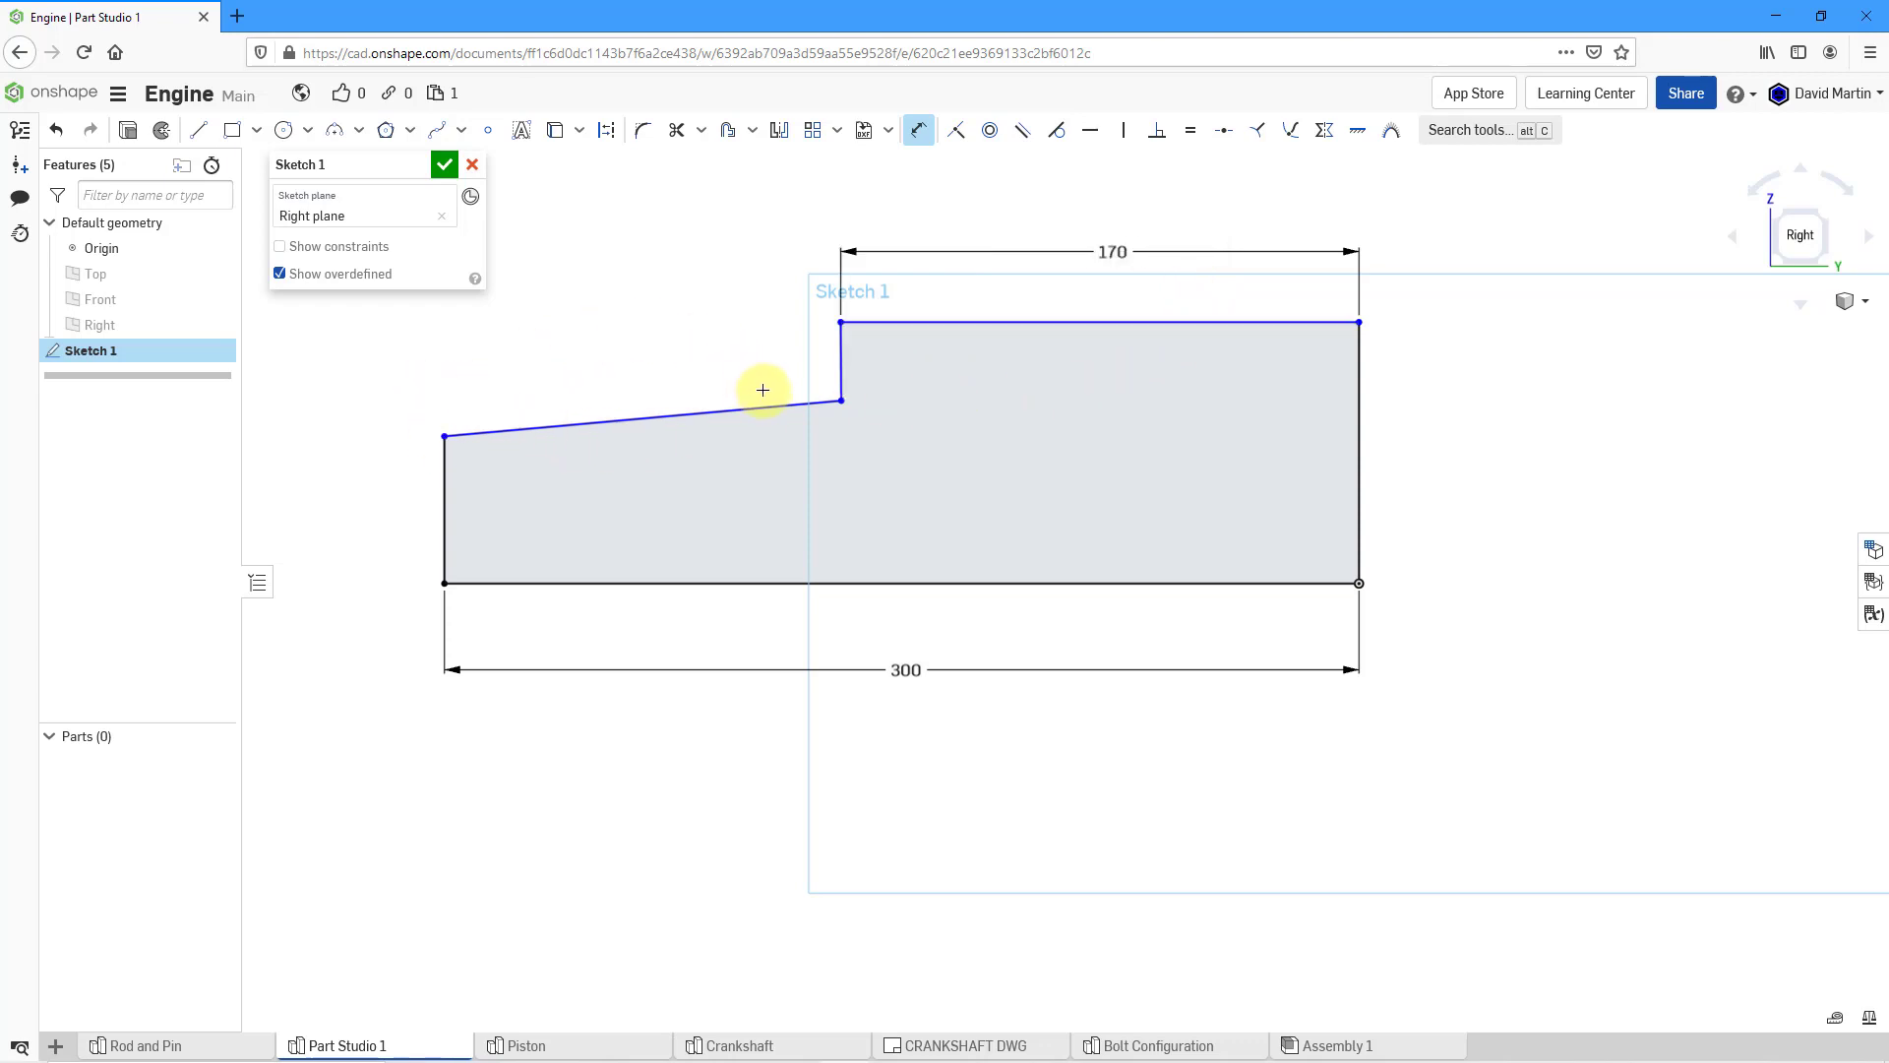
- Dimension the horizontal distance between the endpoints of the long slanted edge as 120 mm
left_click(445, 433)
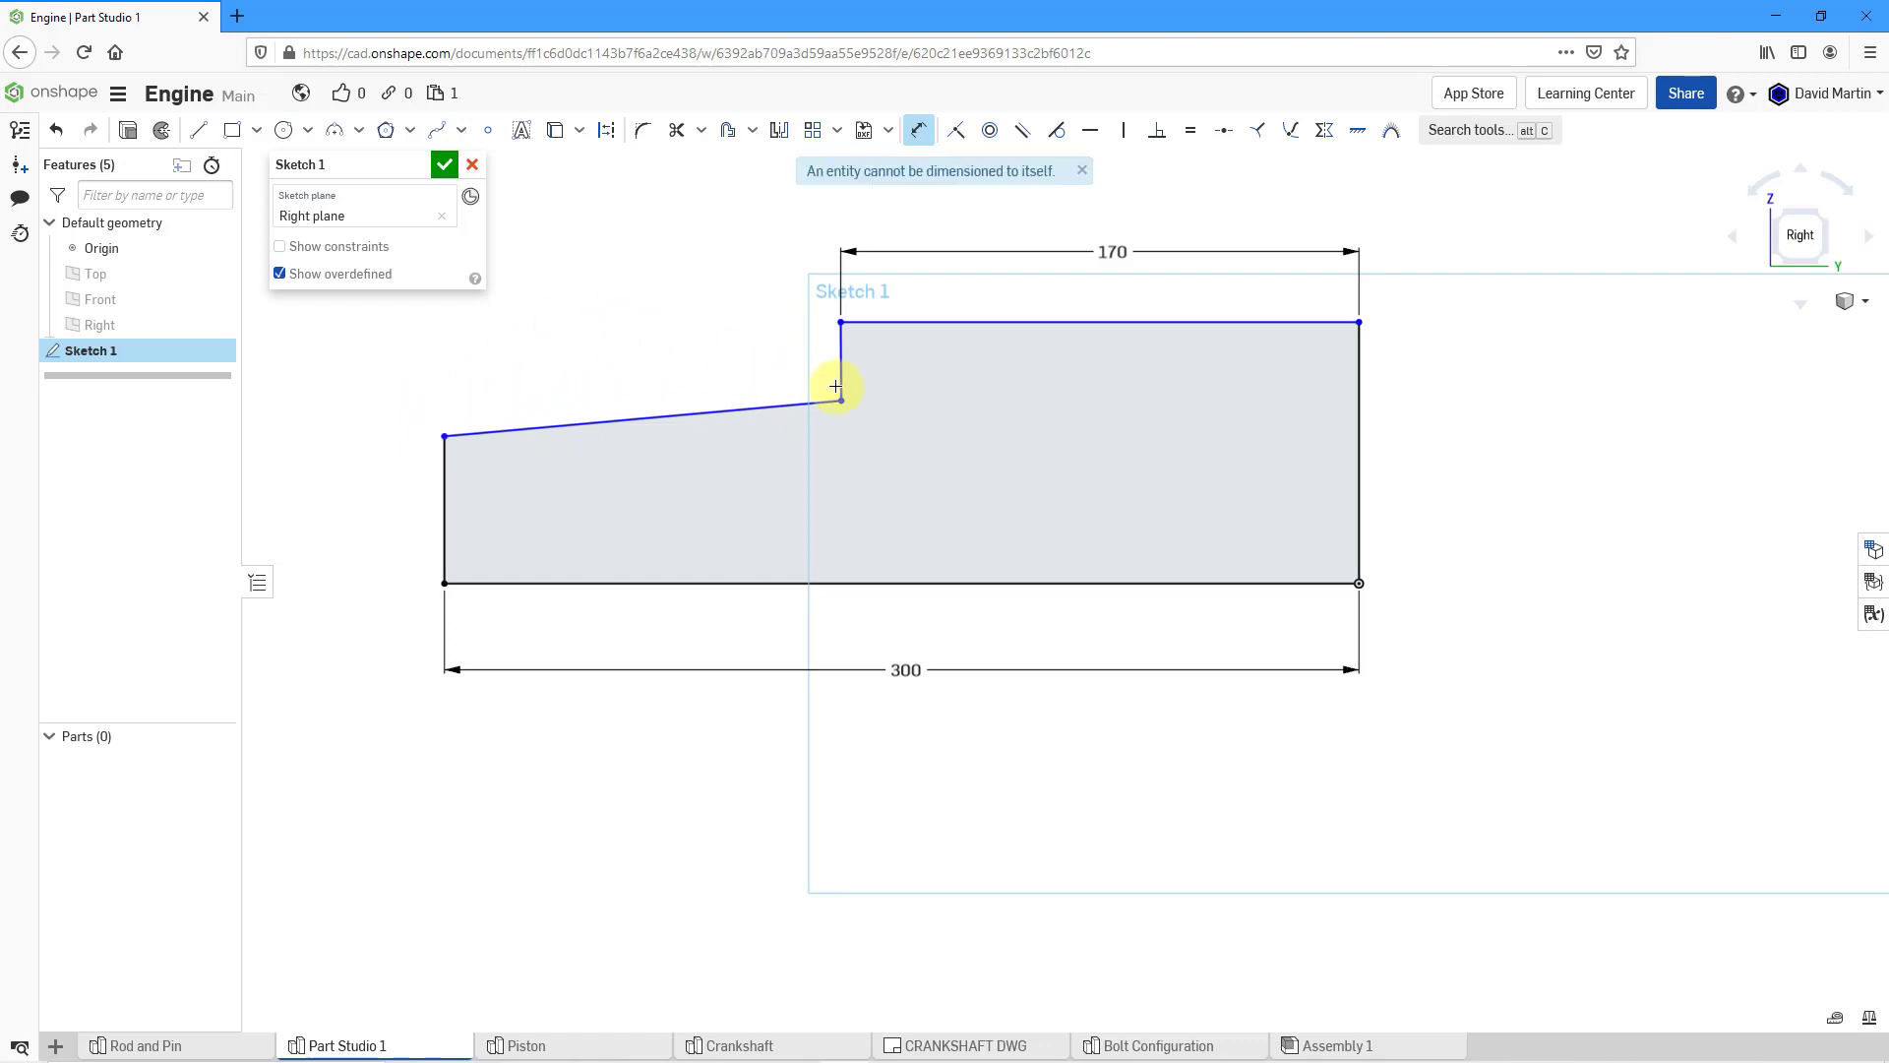
left_click(441, 435)
left_click(840, 401)
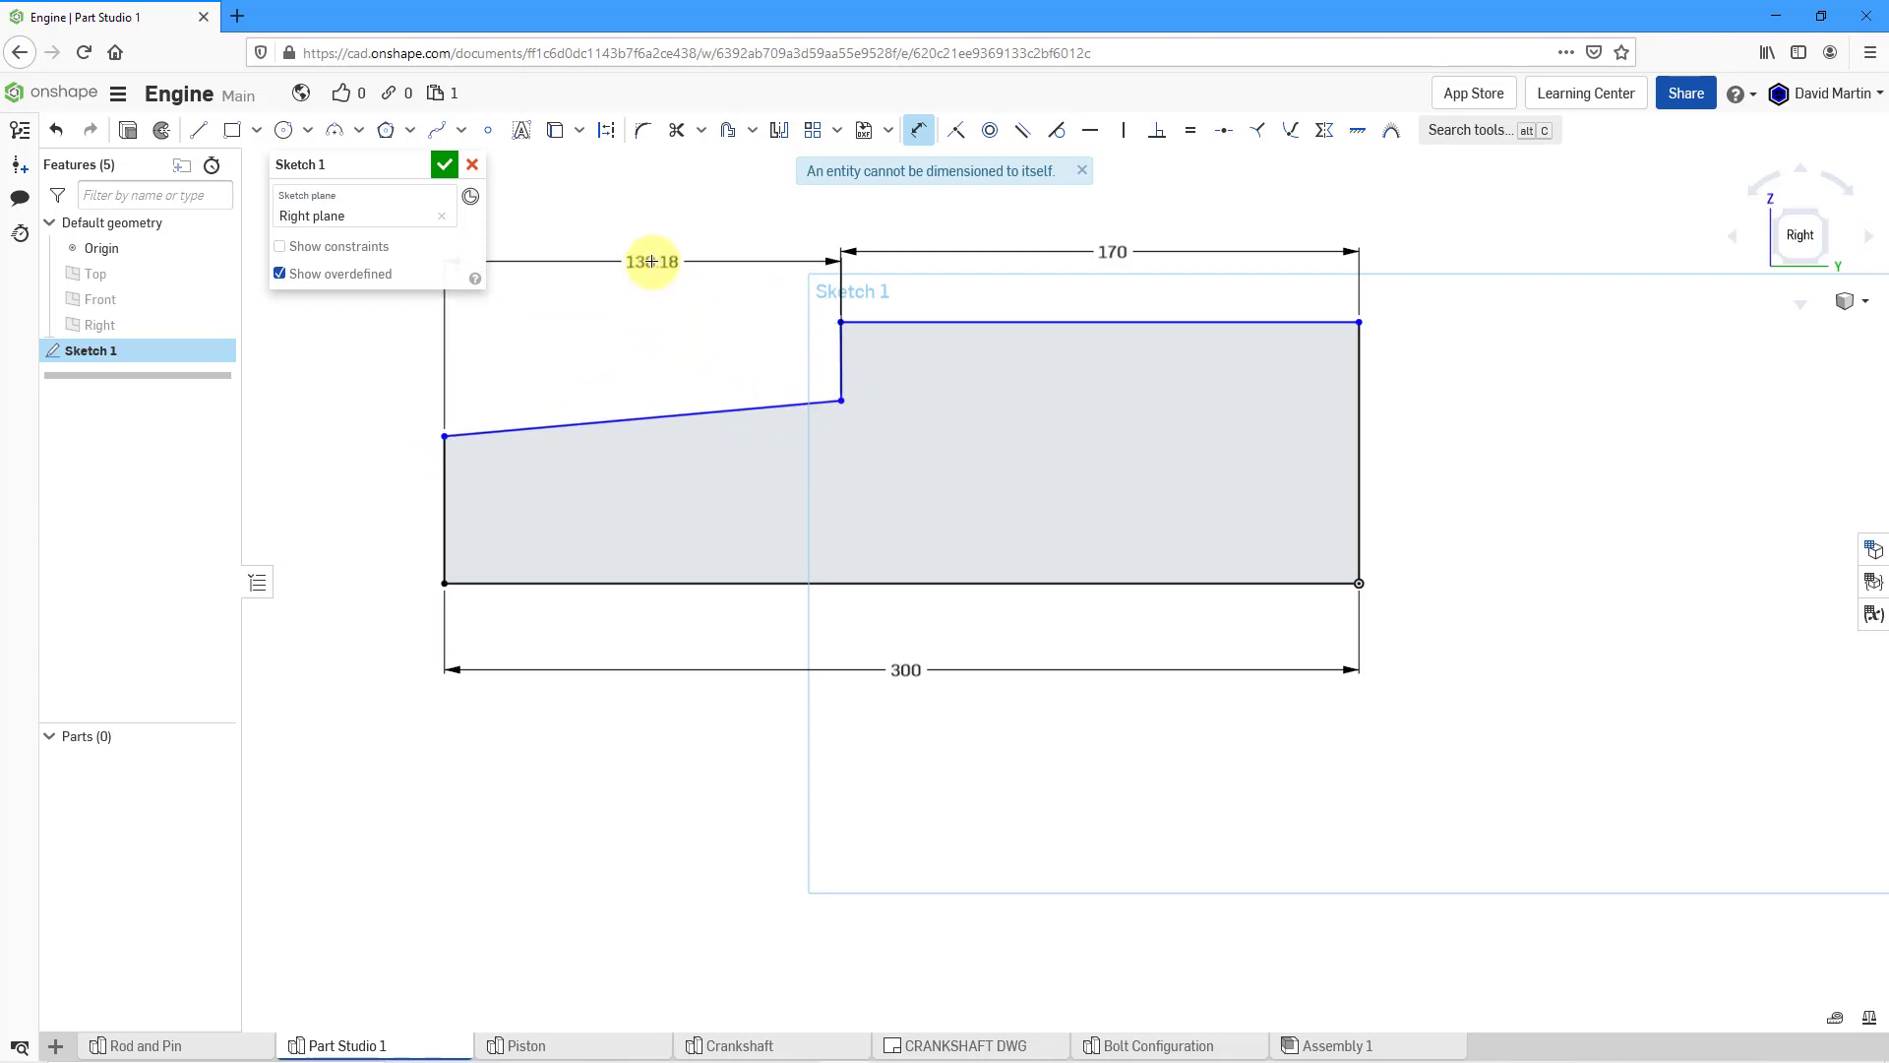
left_click(652, 262)
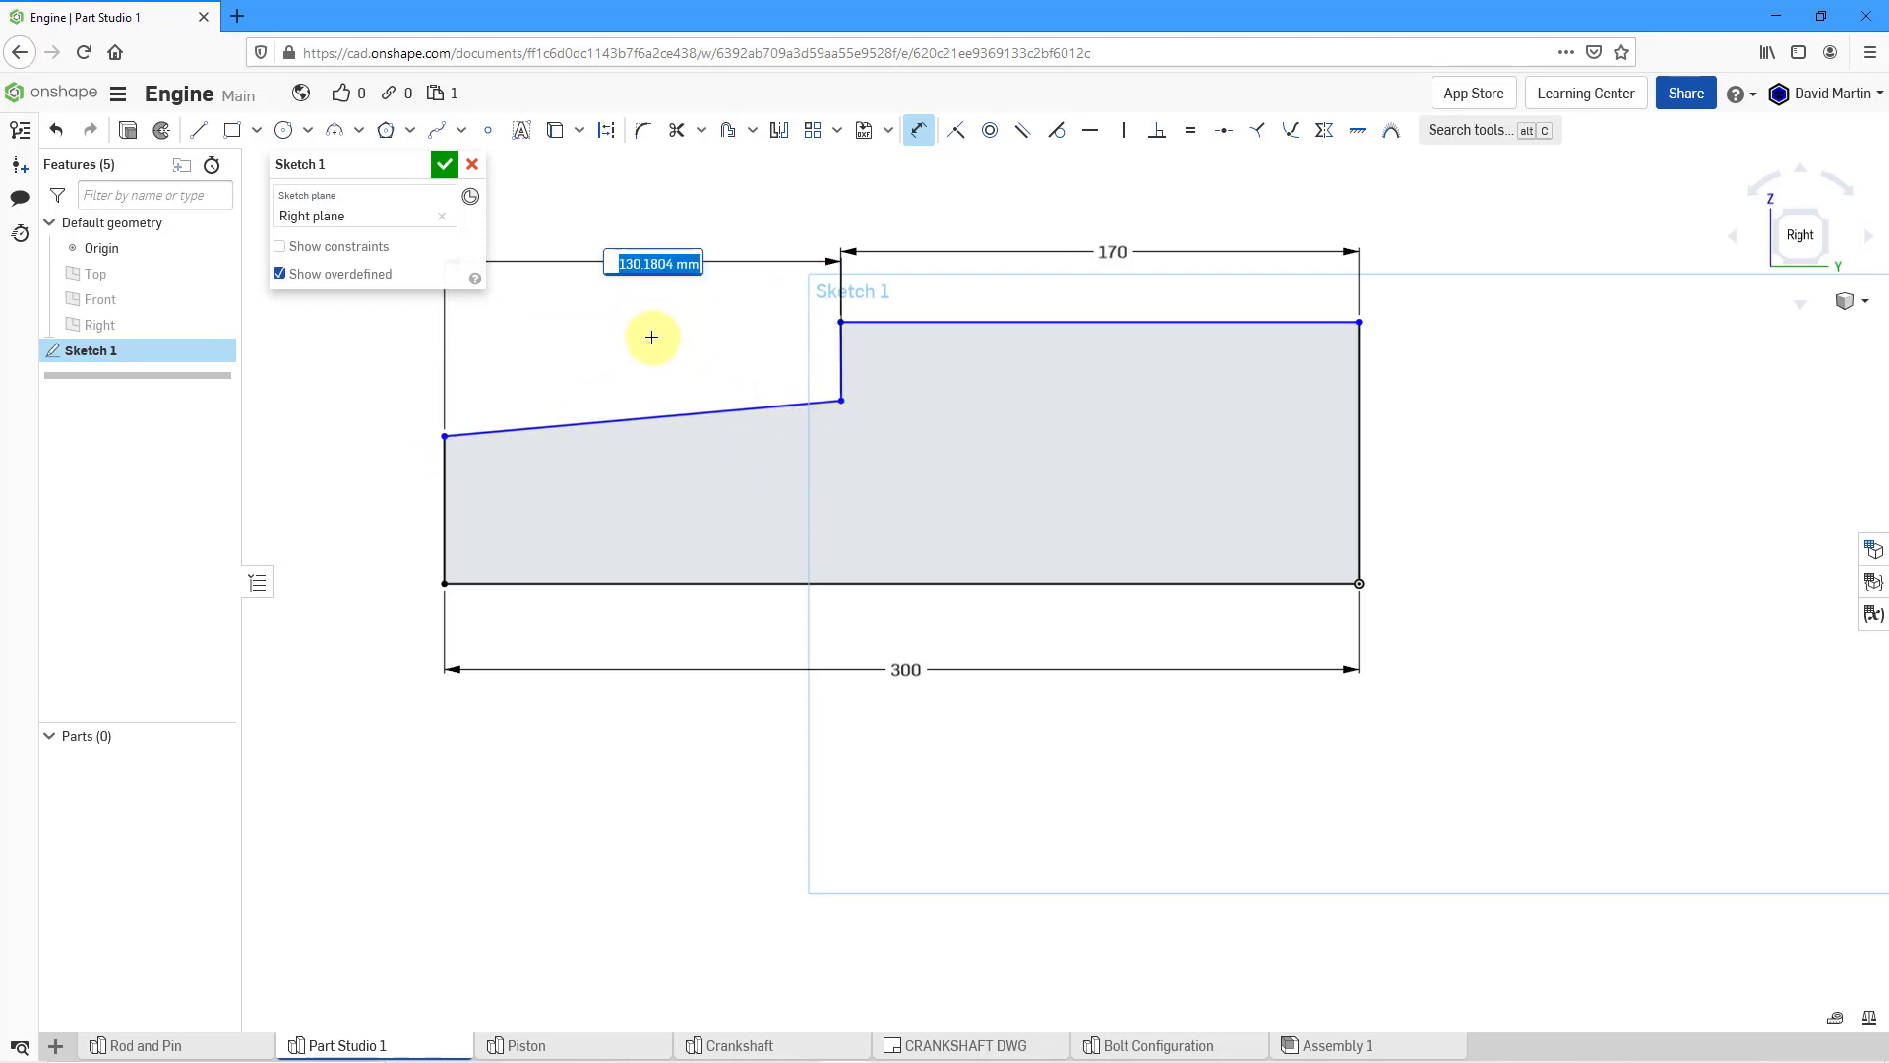
type("120")
key("Return")
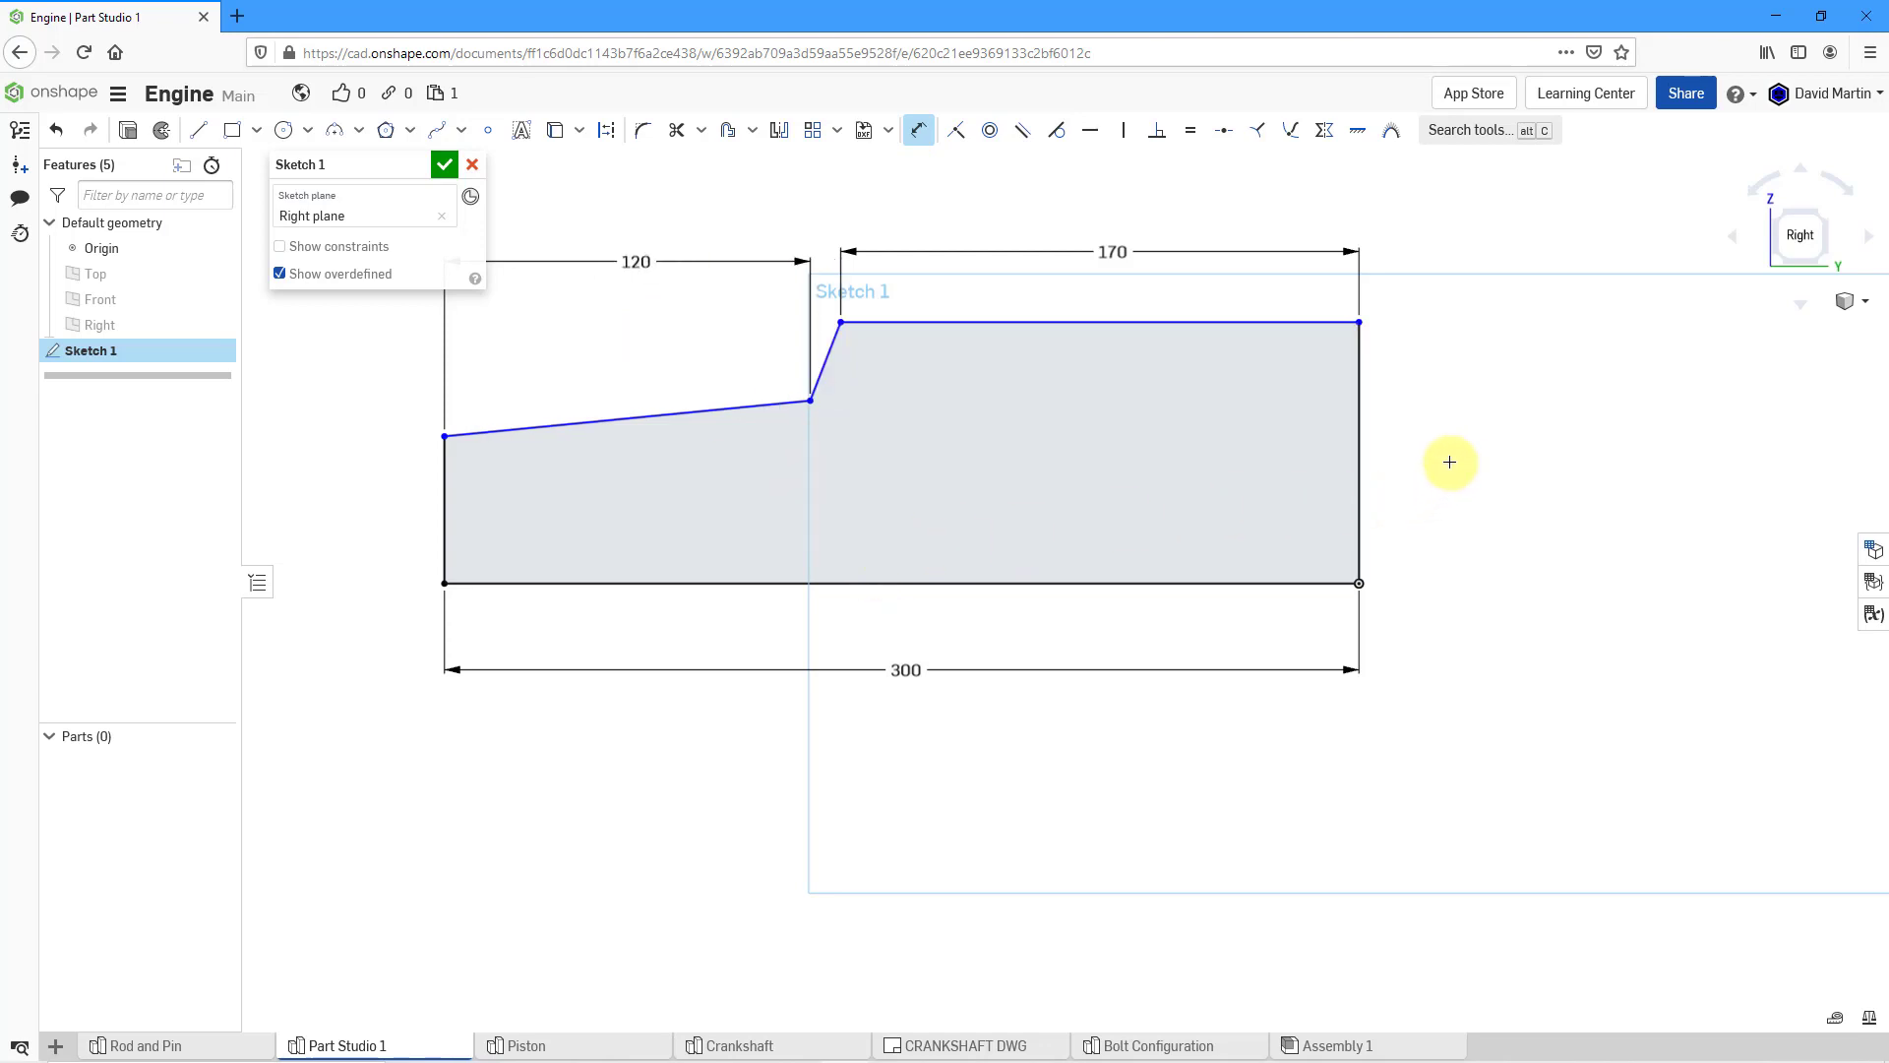
left_click(1361, 445)
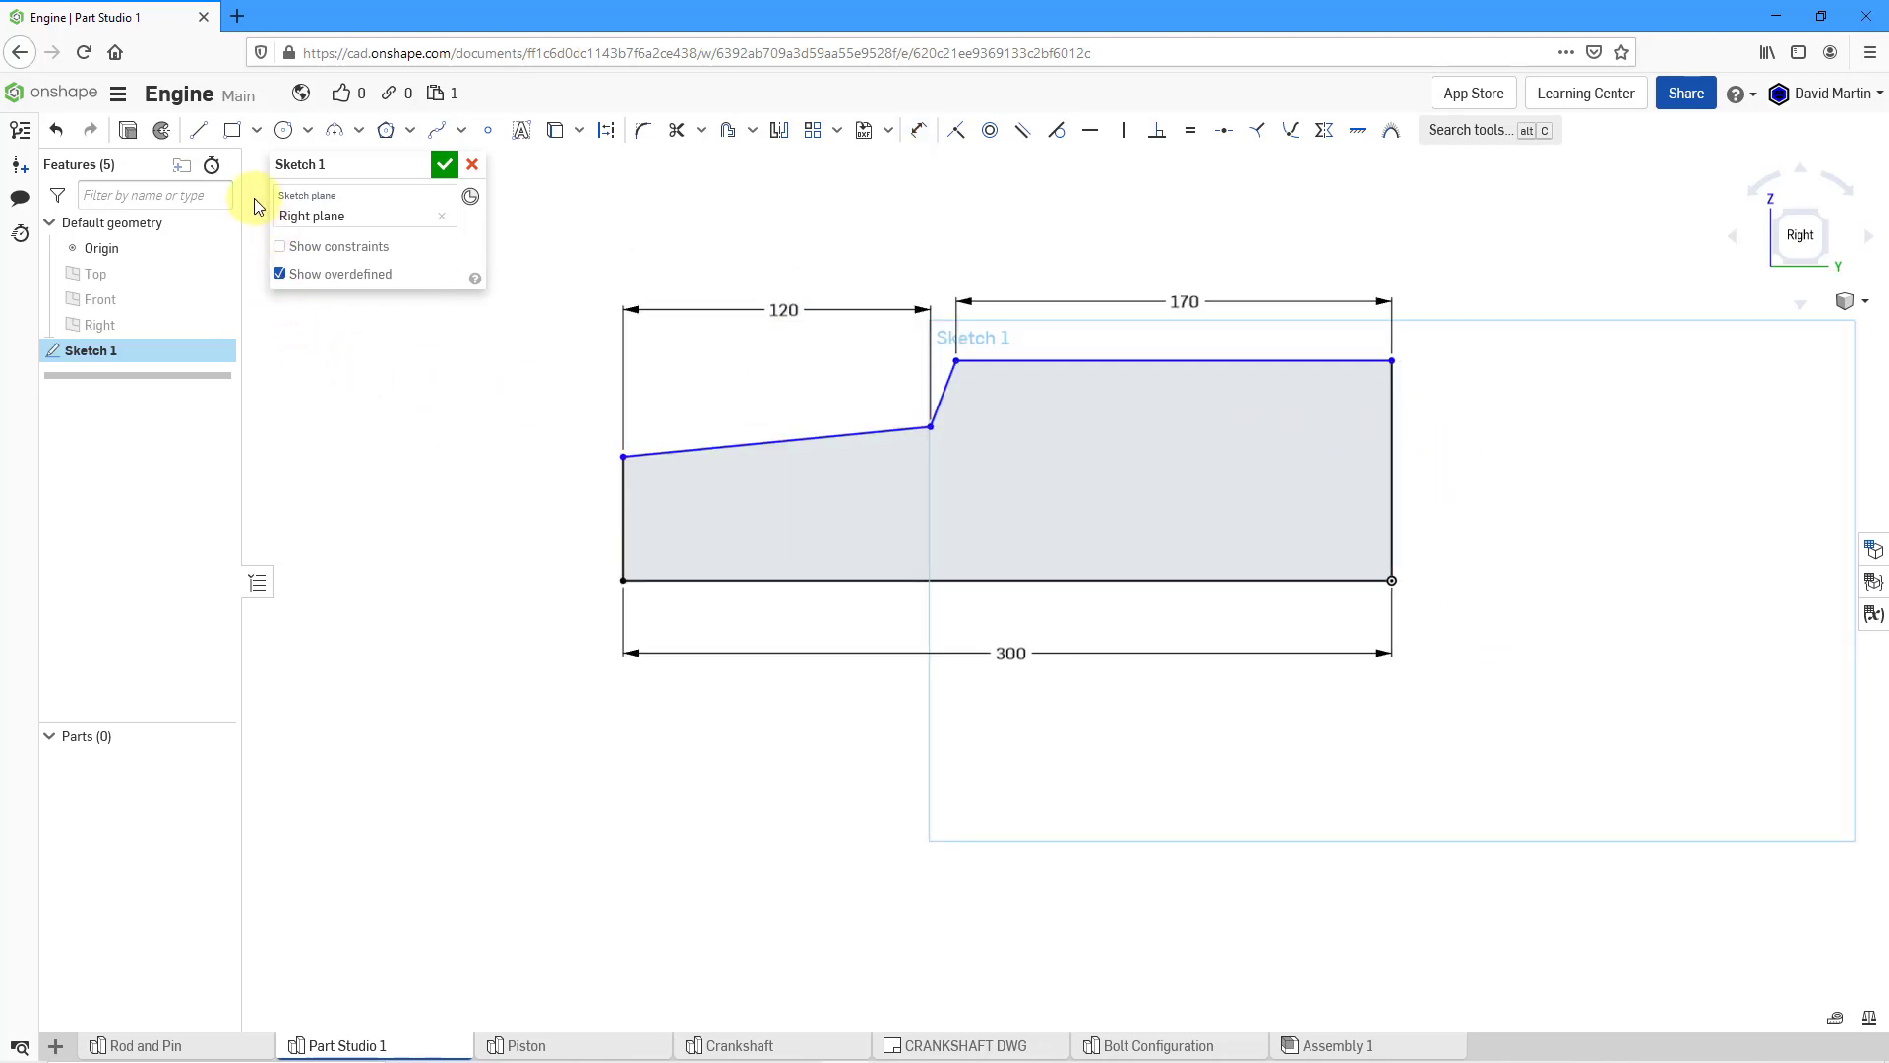
- Draw a horizontal construction centreline along the profile's base, passing through the origin and extending beyond both ends
left_click(606, 130)
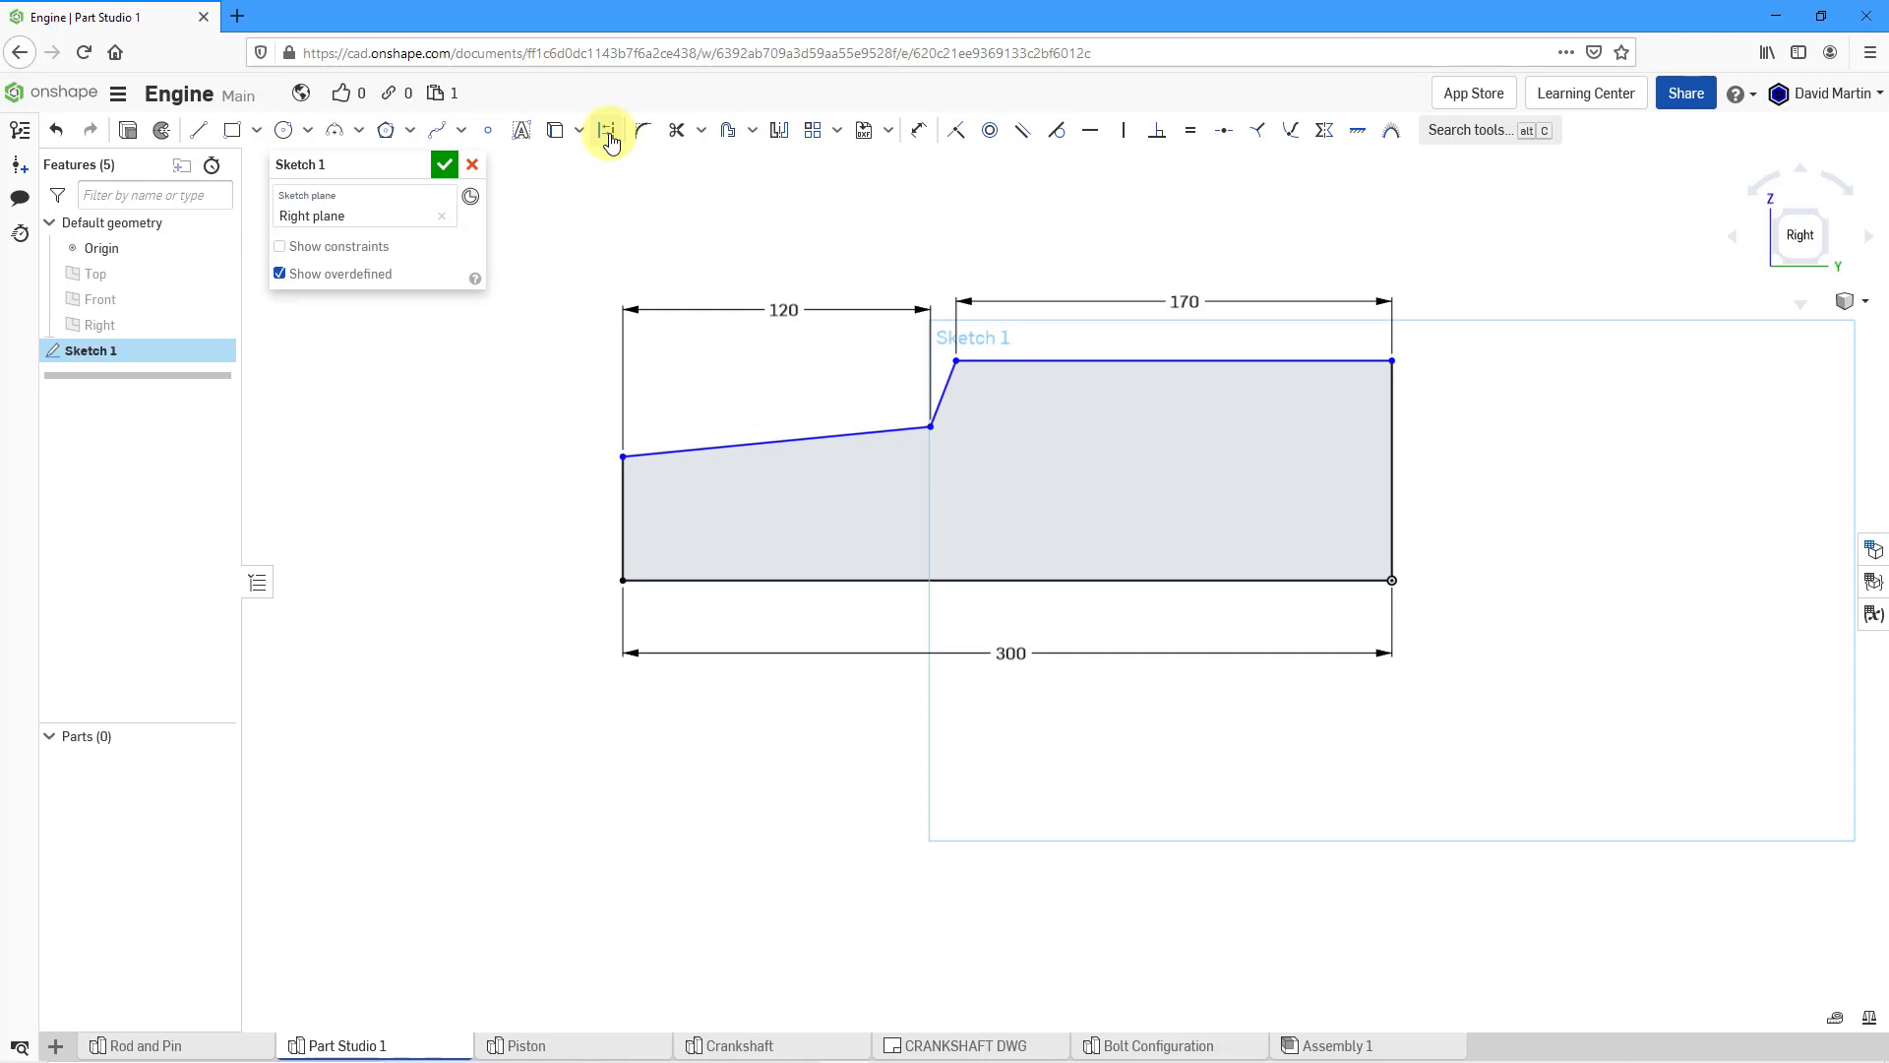
left_click(197, 130)
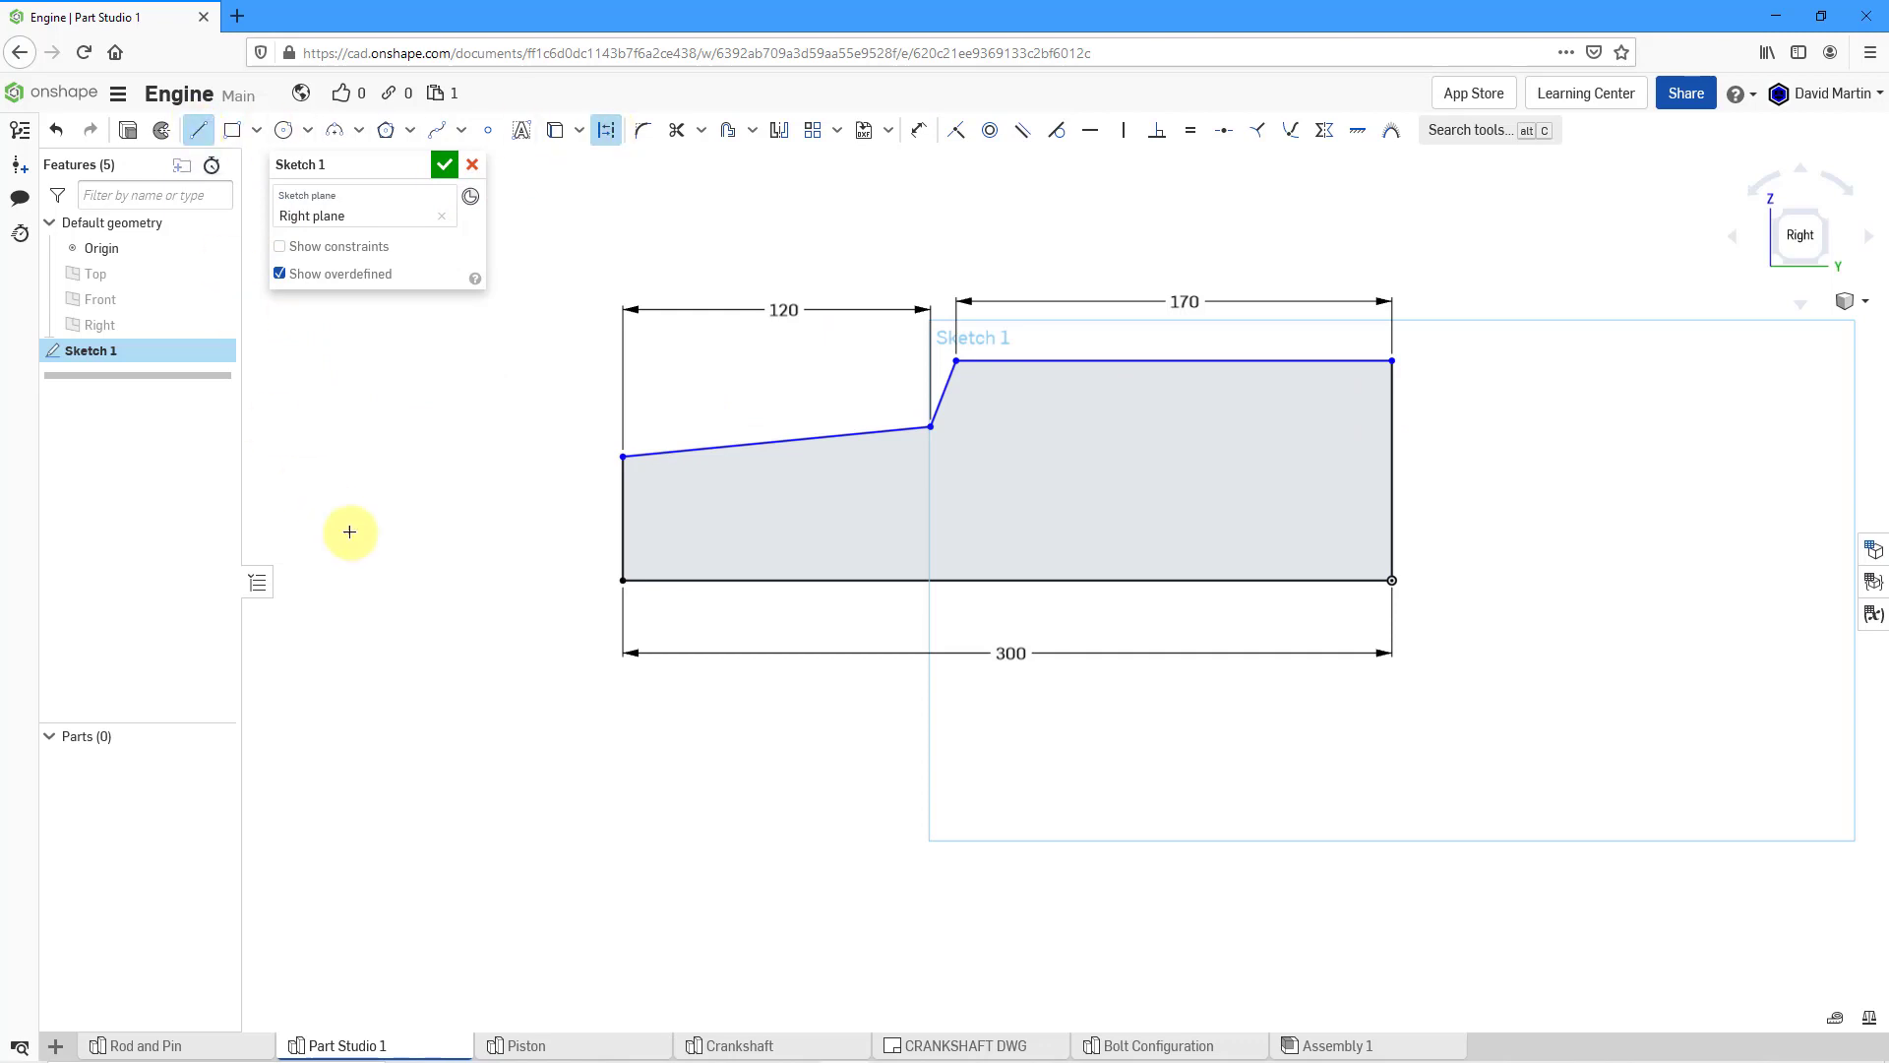
left_click(374, 579)
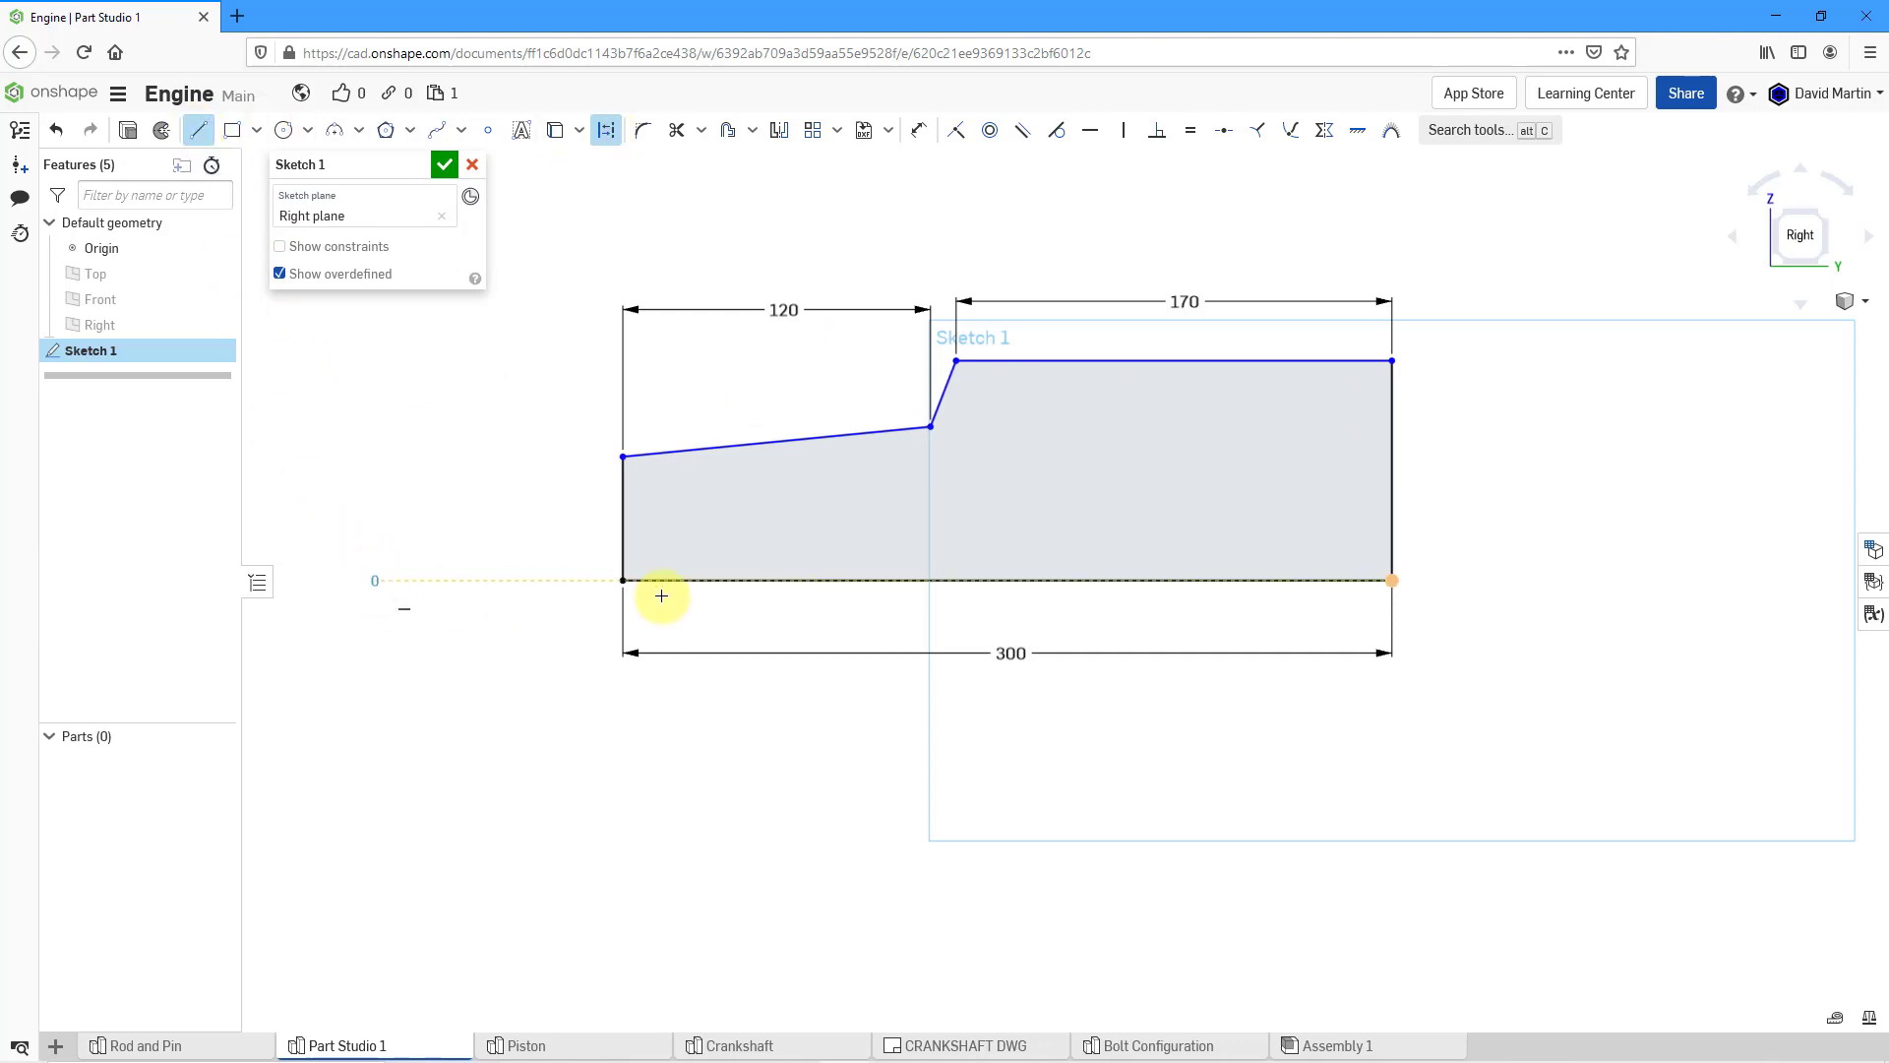
left_click(1672, 580)
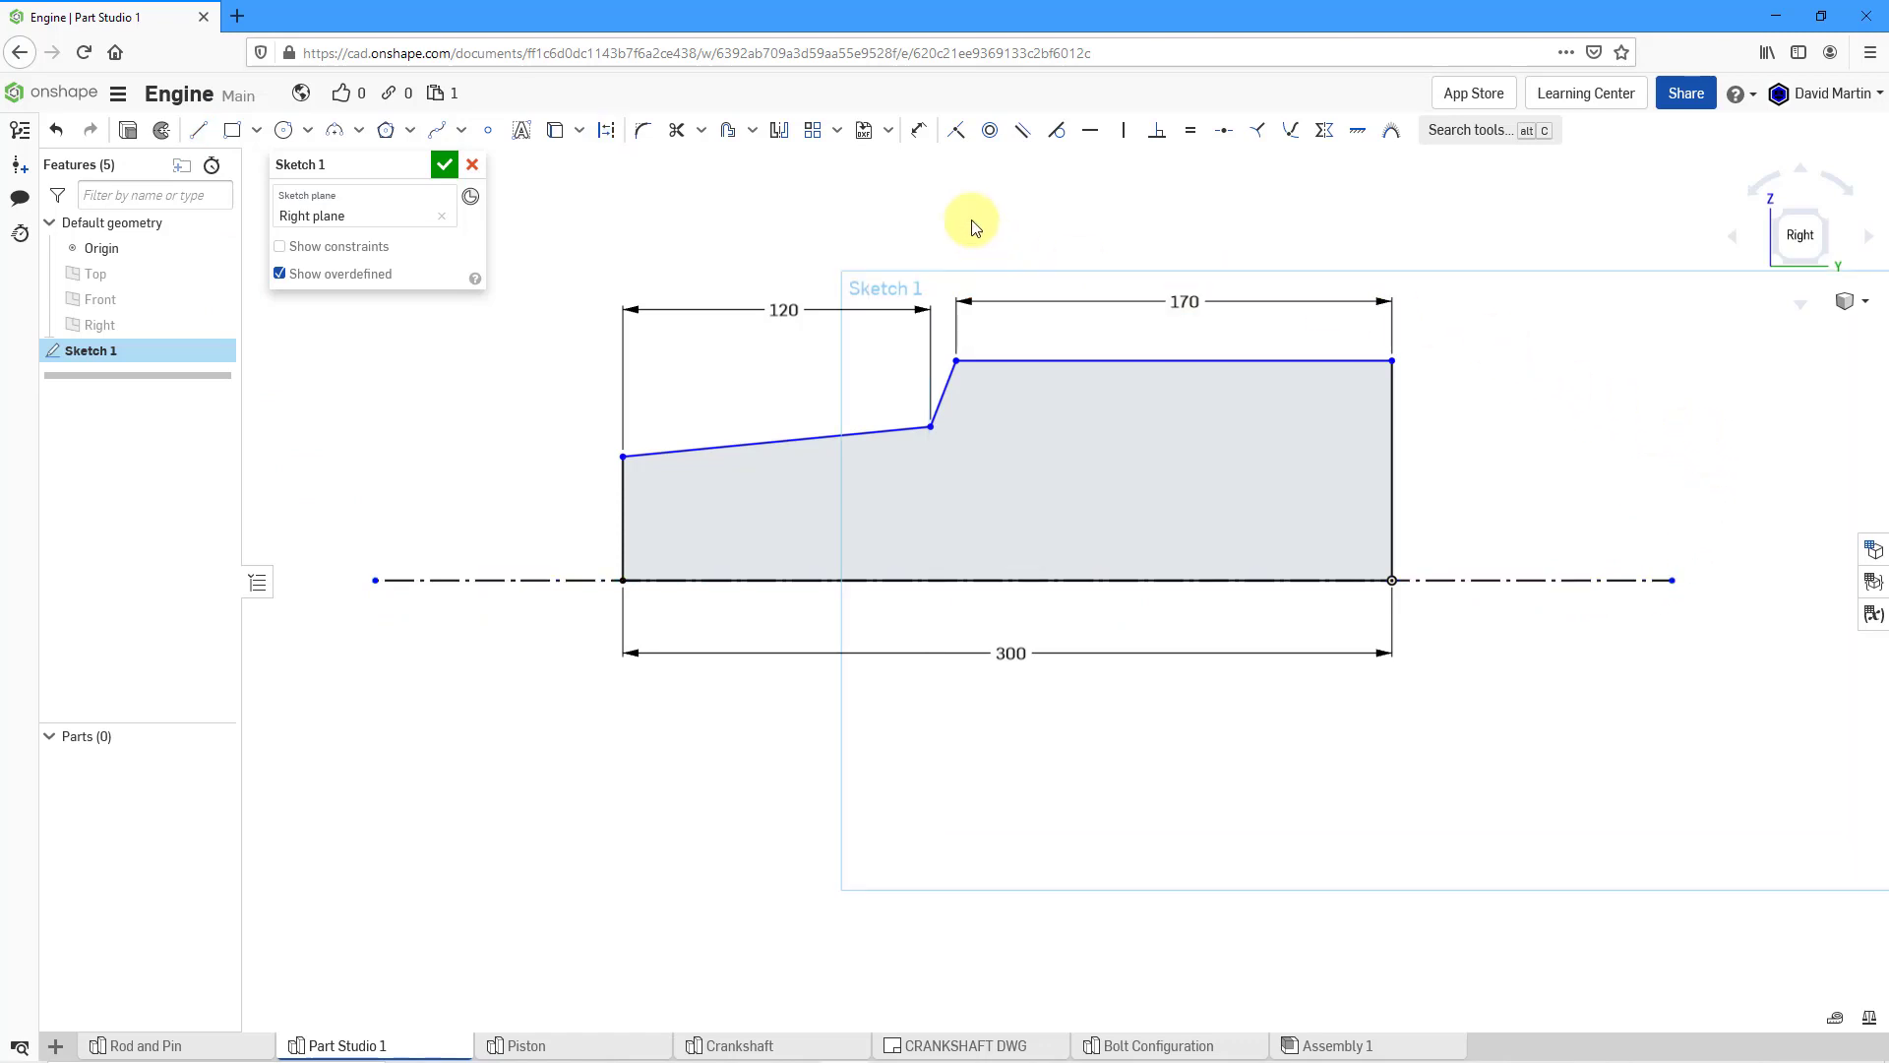
- Add a 165 mm diameter dimension between the profile's upper horizontal edge and the construction centreline
left_click(919, 131)
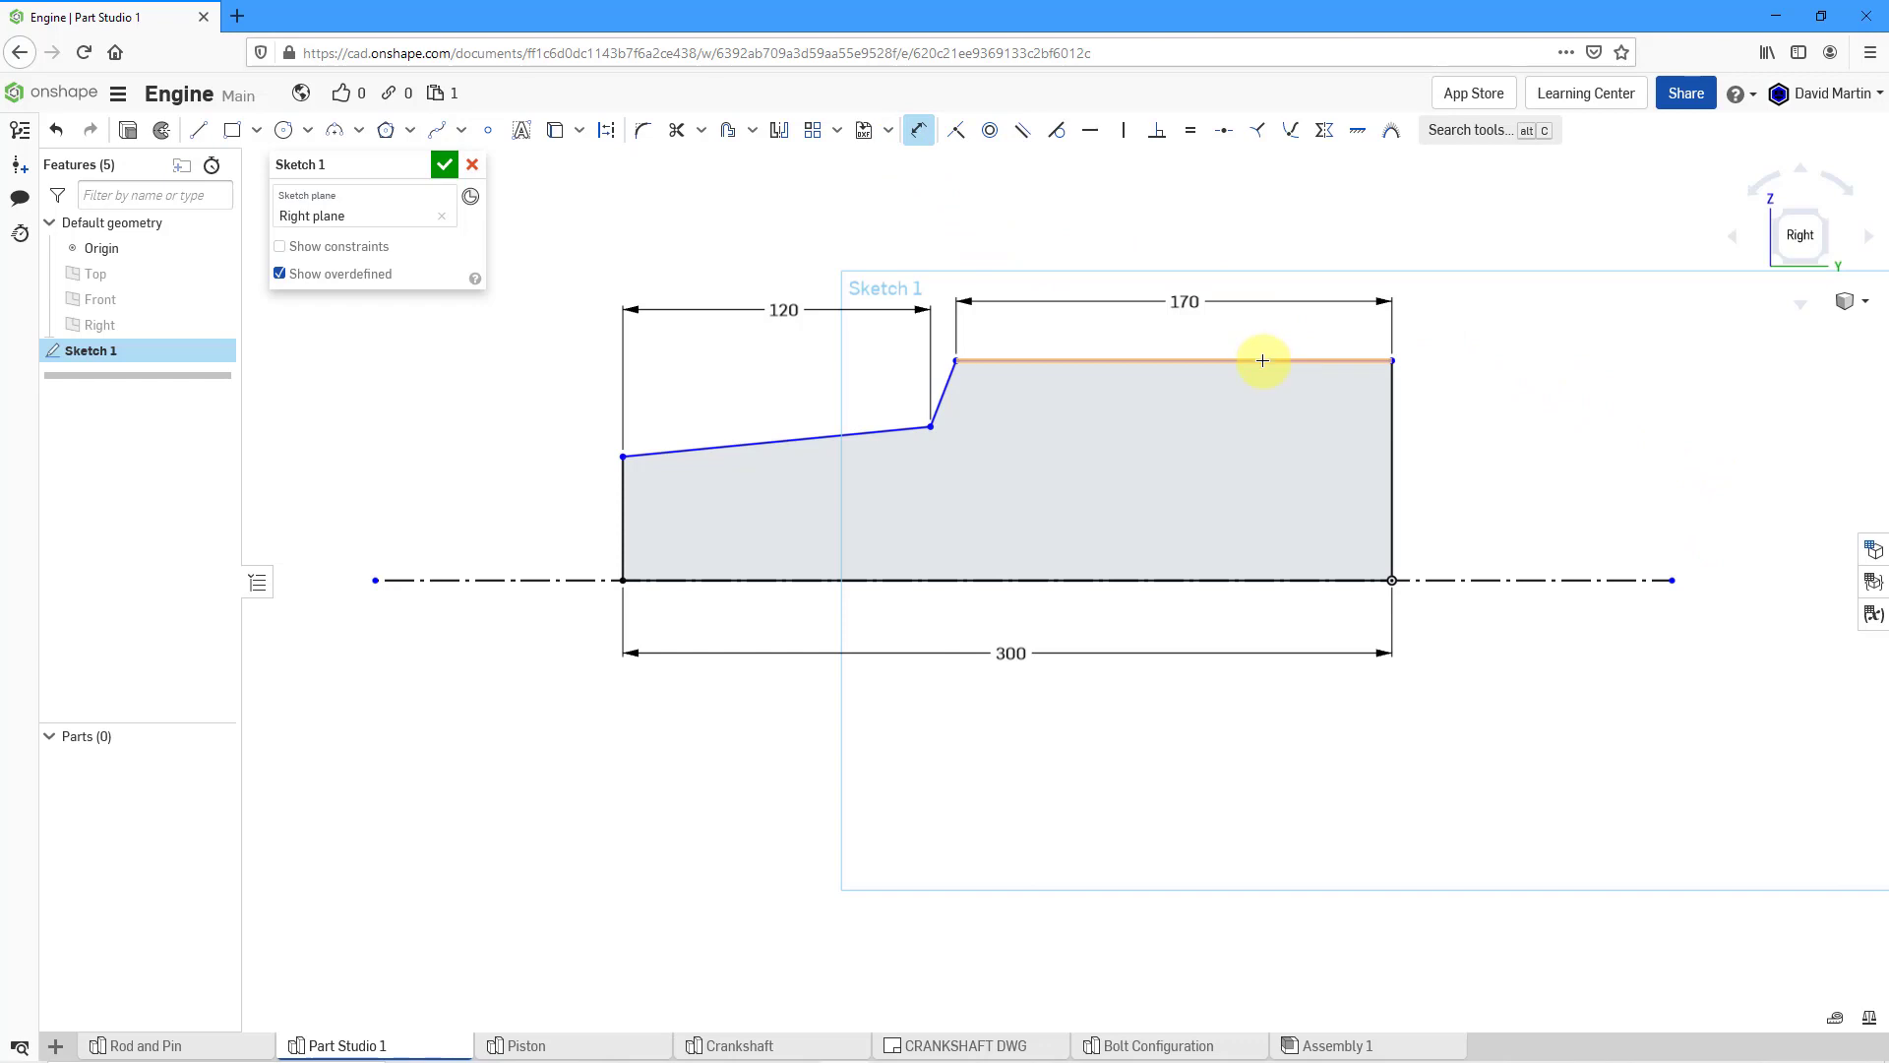
left_click(1262, 360)
left_click(1573, 579)
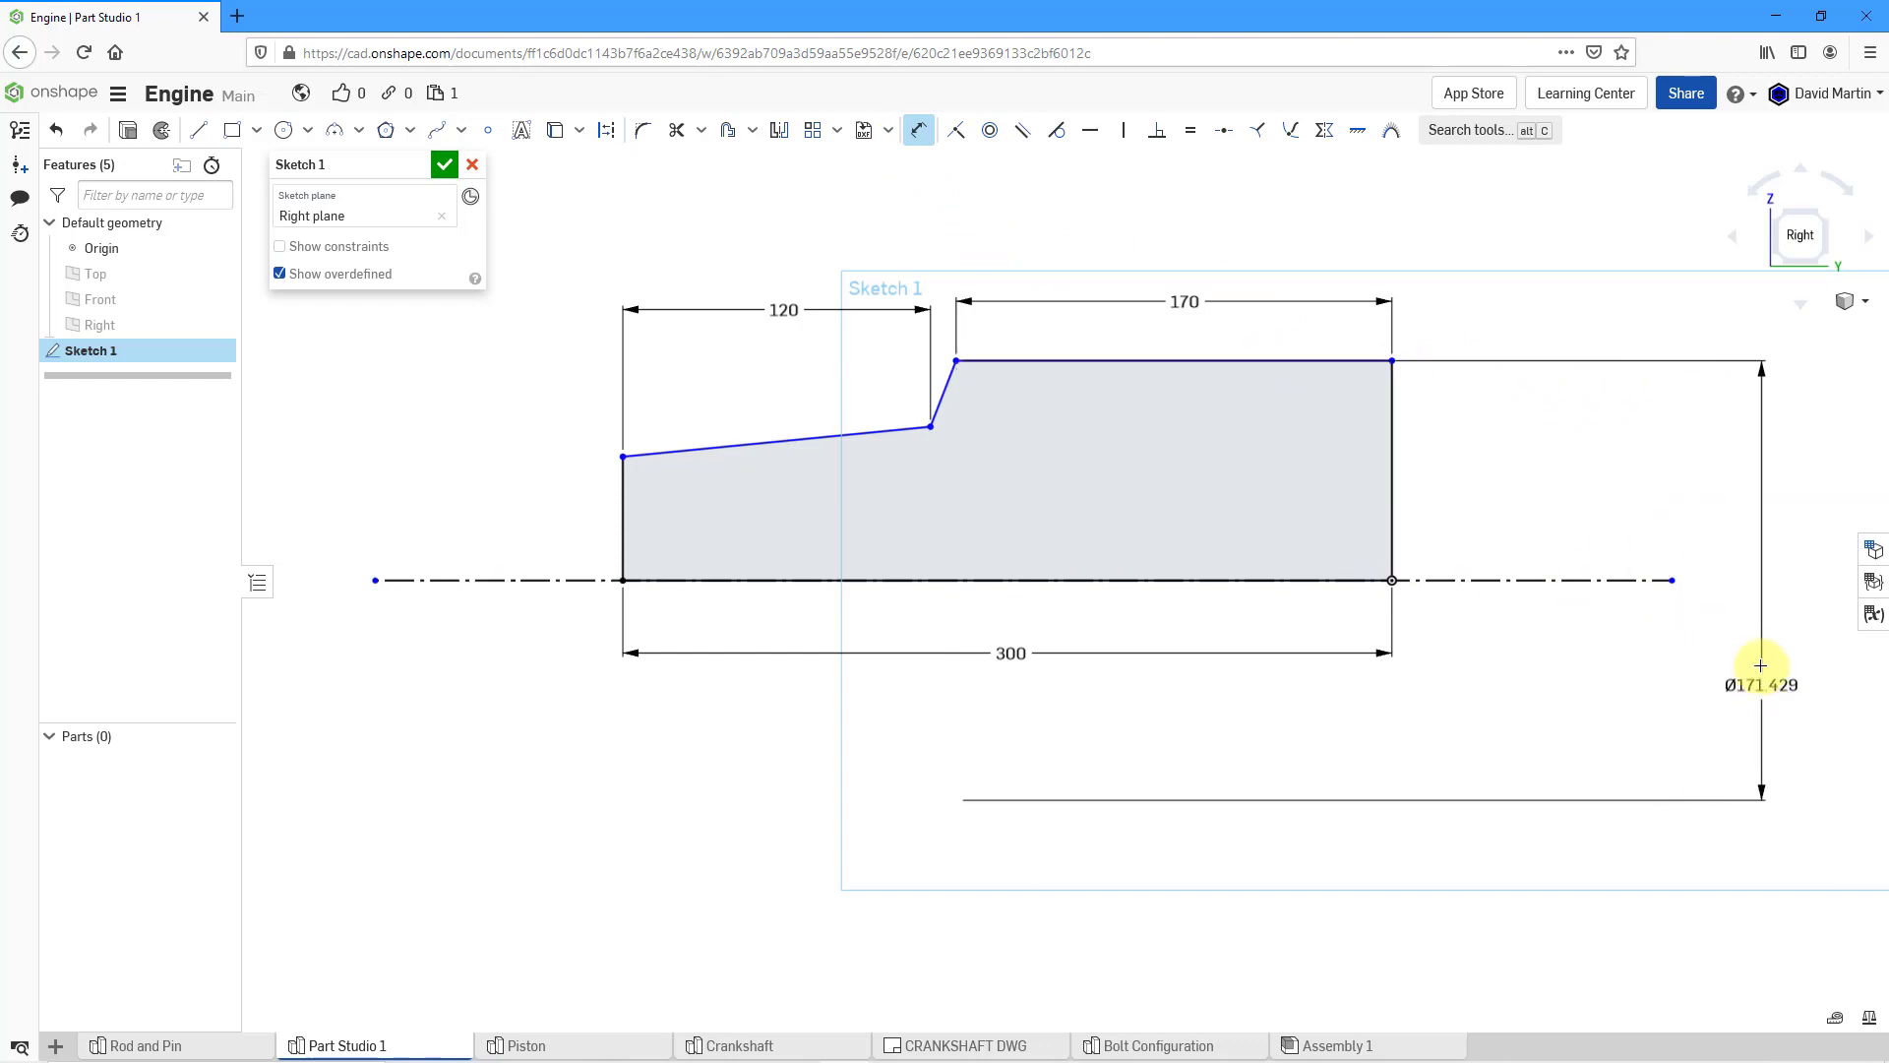
left_click(1729, 618)
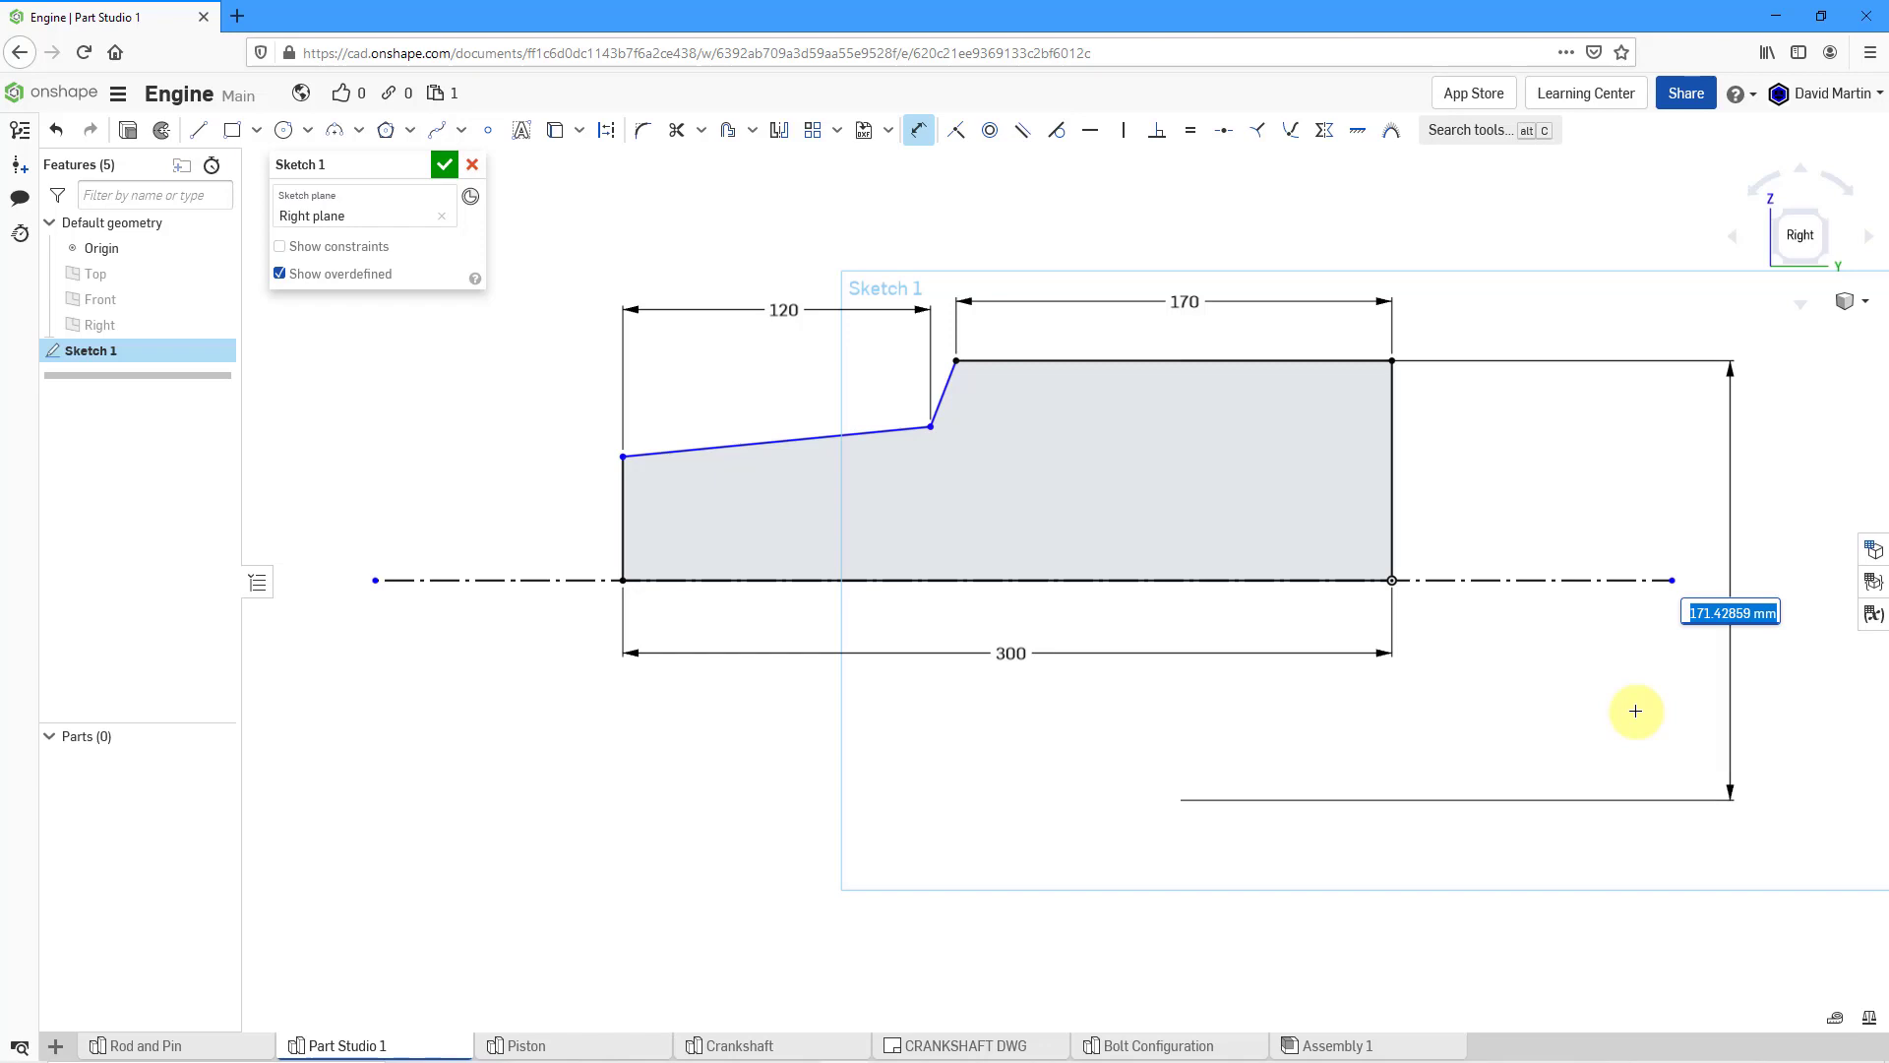
type("165")
key("Return")
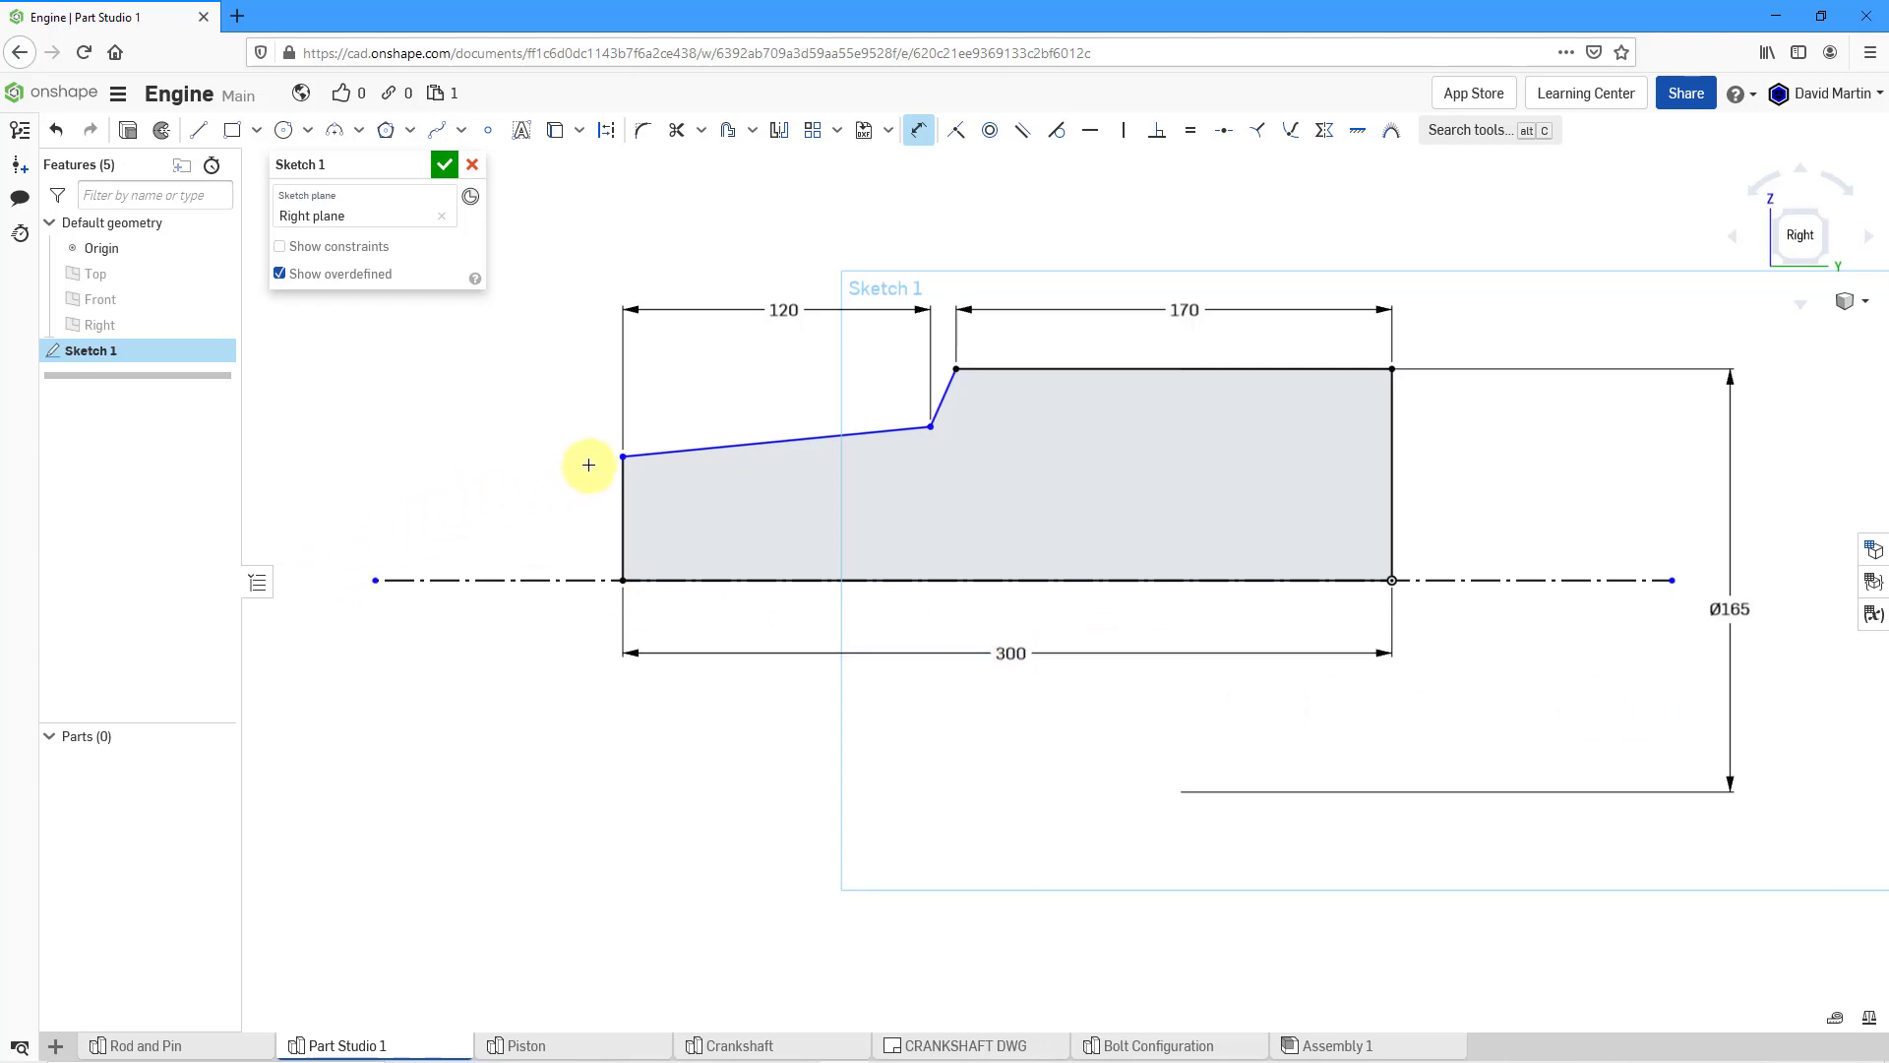
- Add a 90 mm diameter dimension between the outer endpoint of the long slanted edge and the construction centreline
left_click(620, 457)
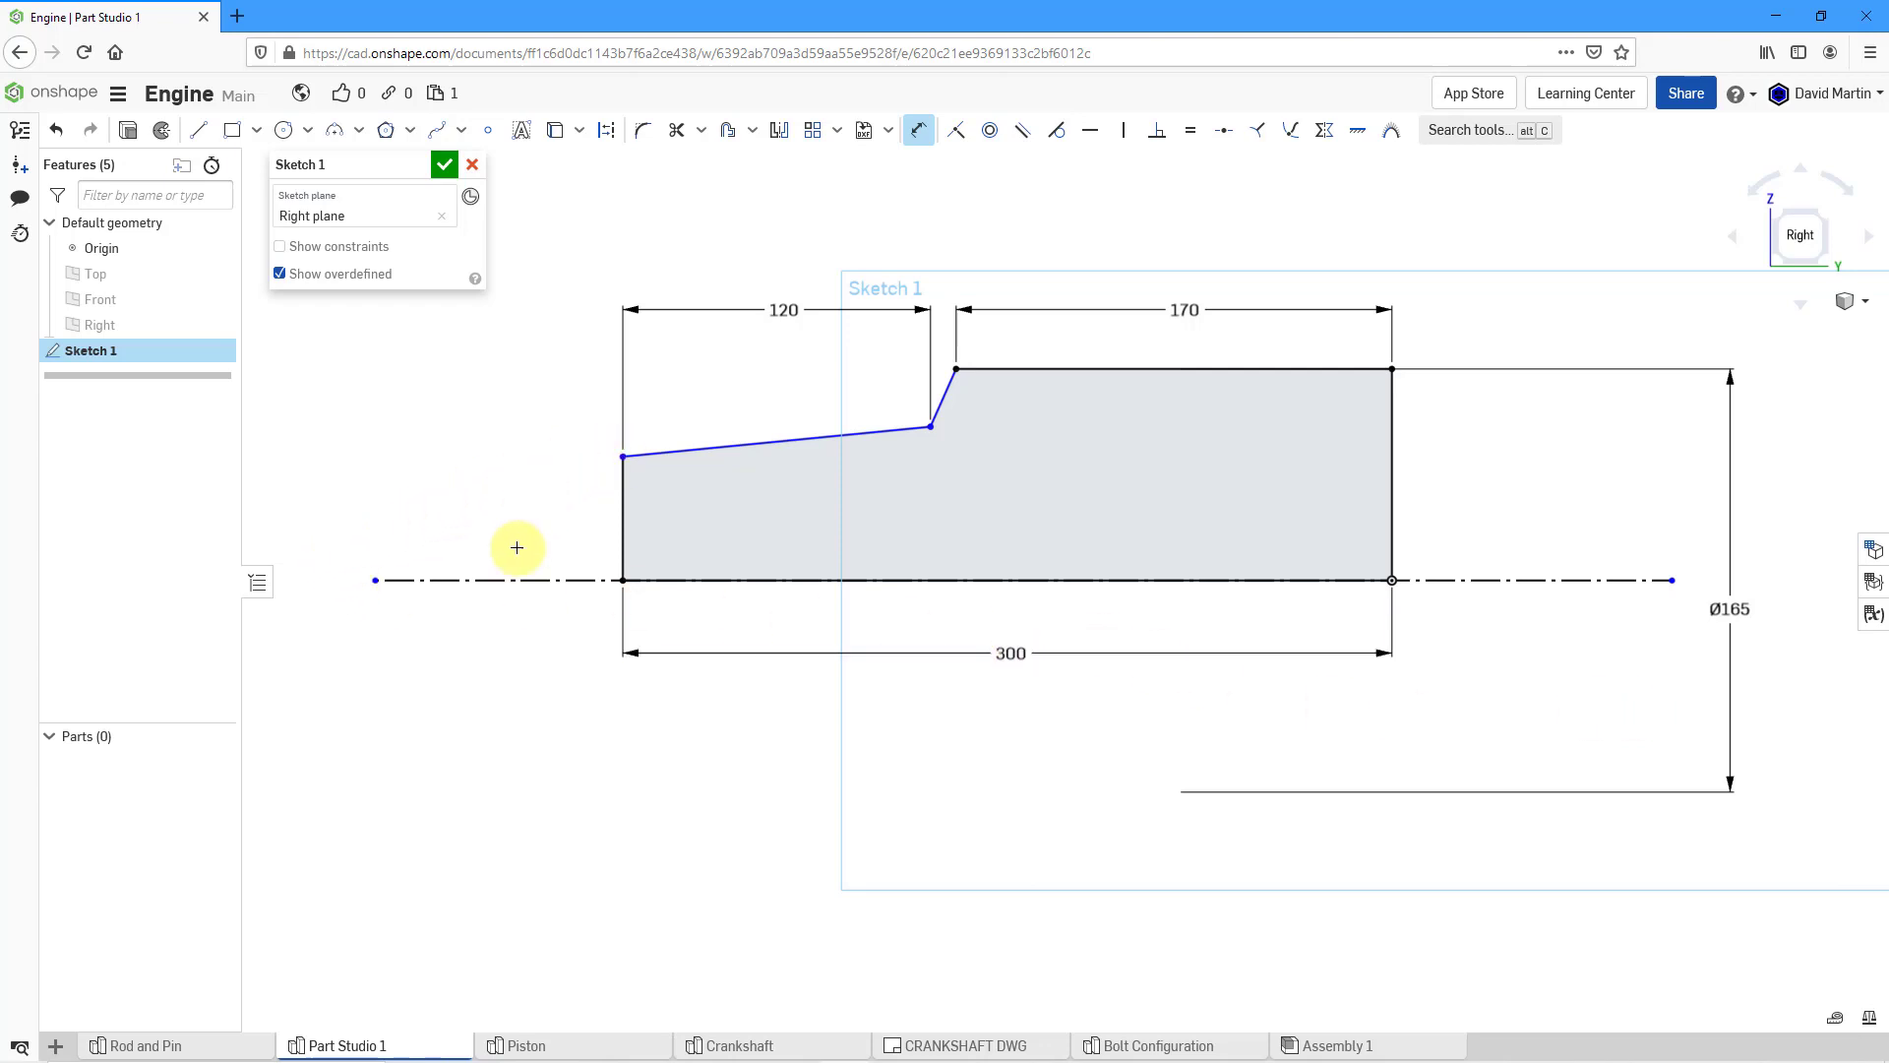
left_click(496, 580)
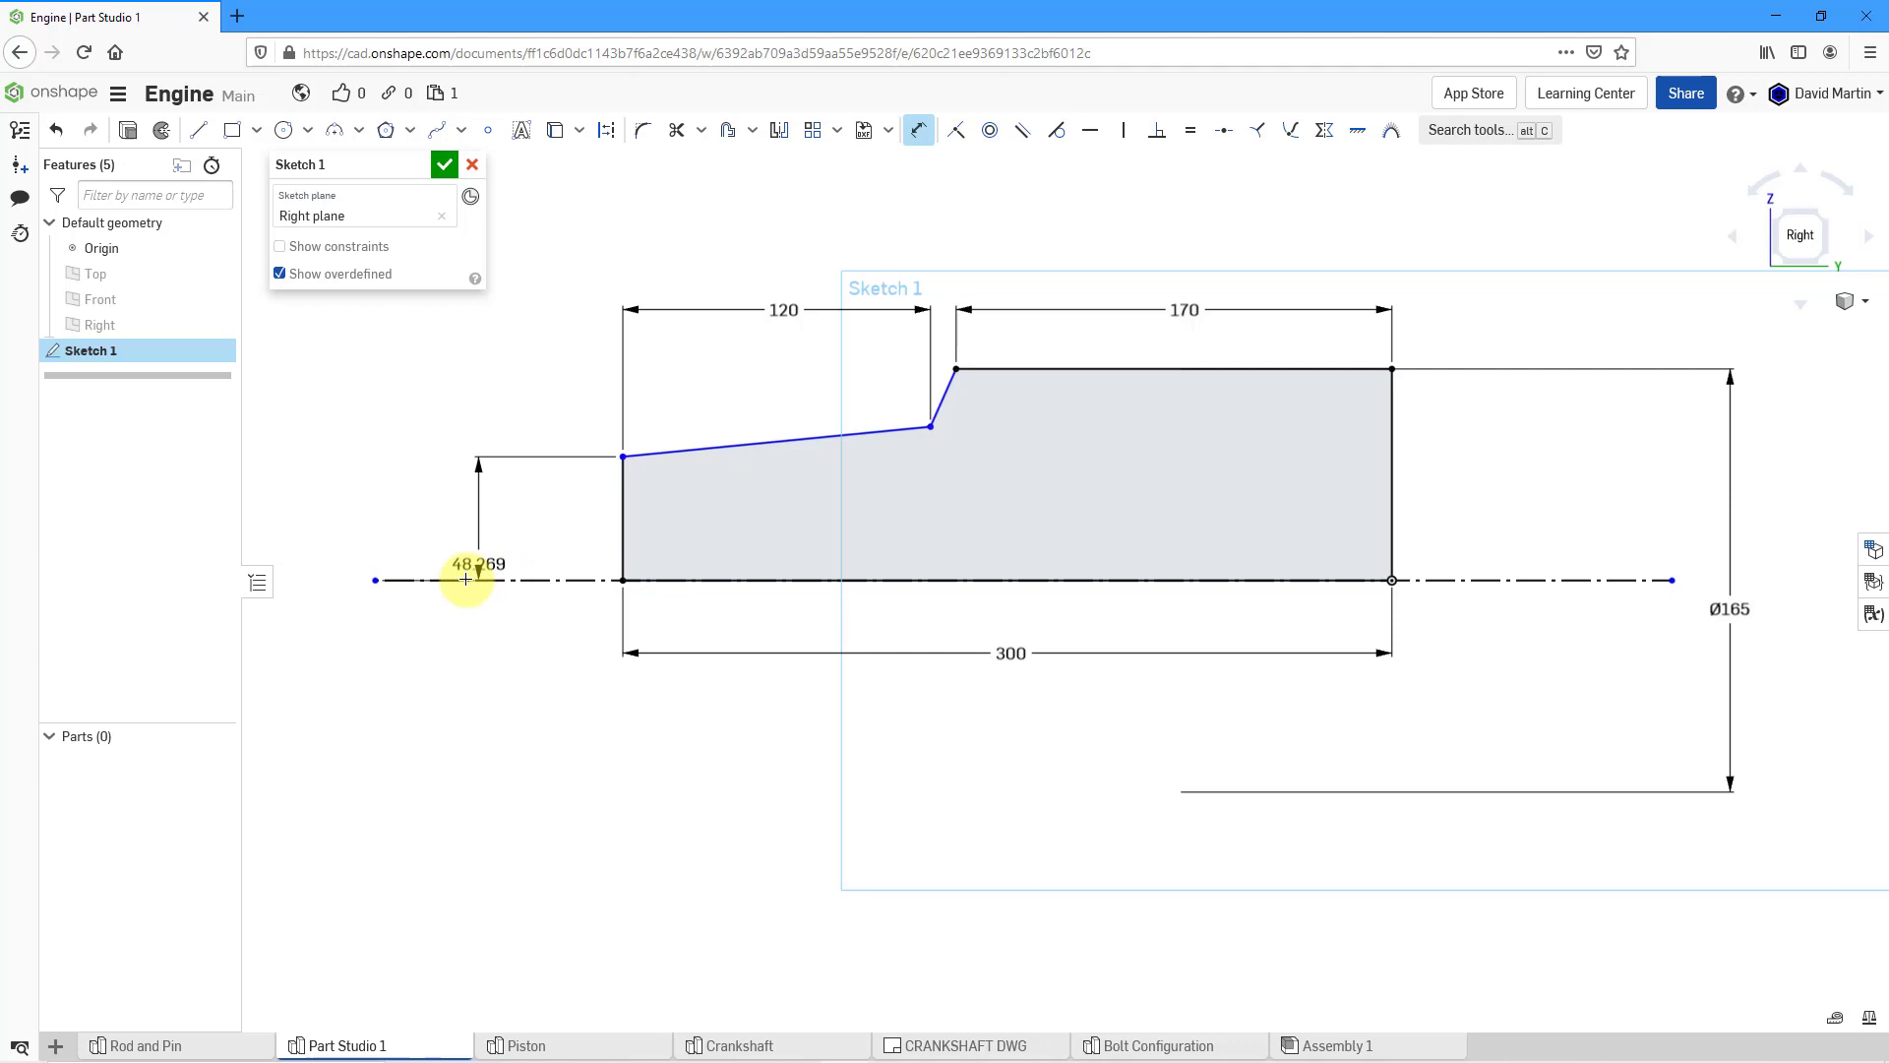
left_click(340, 635)
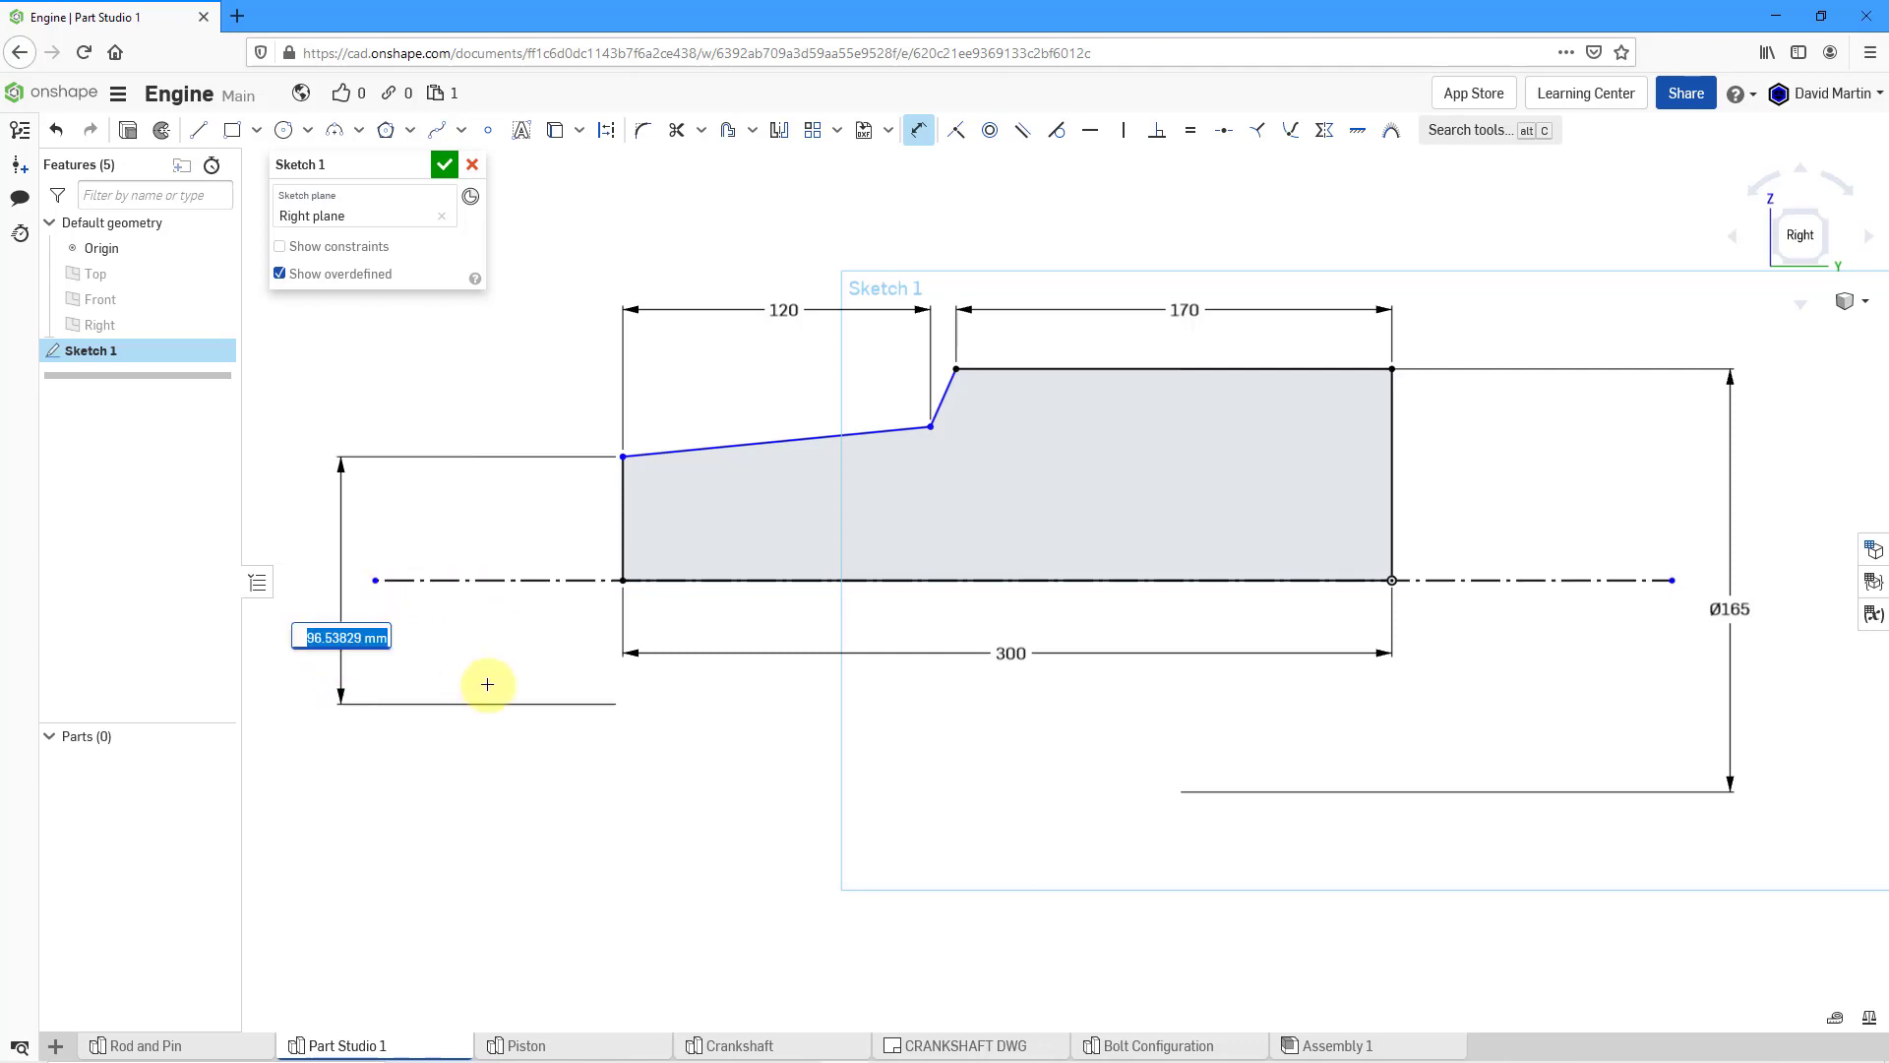
type("90")
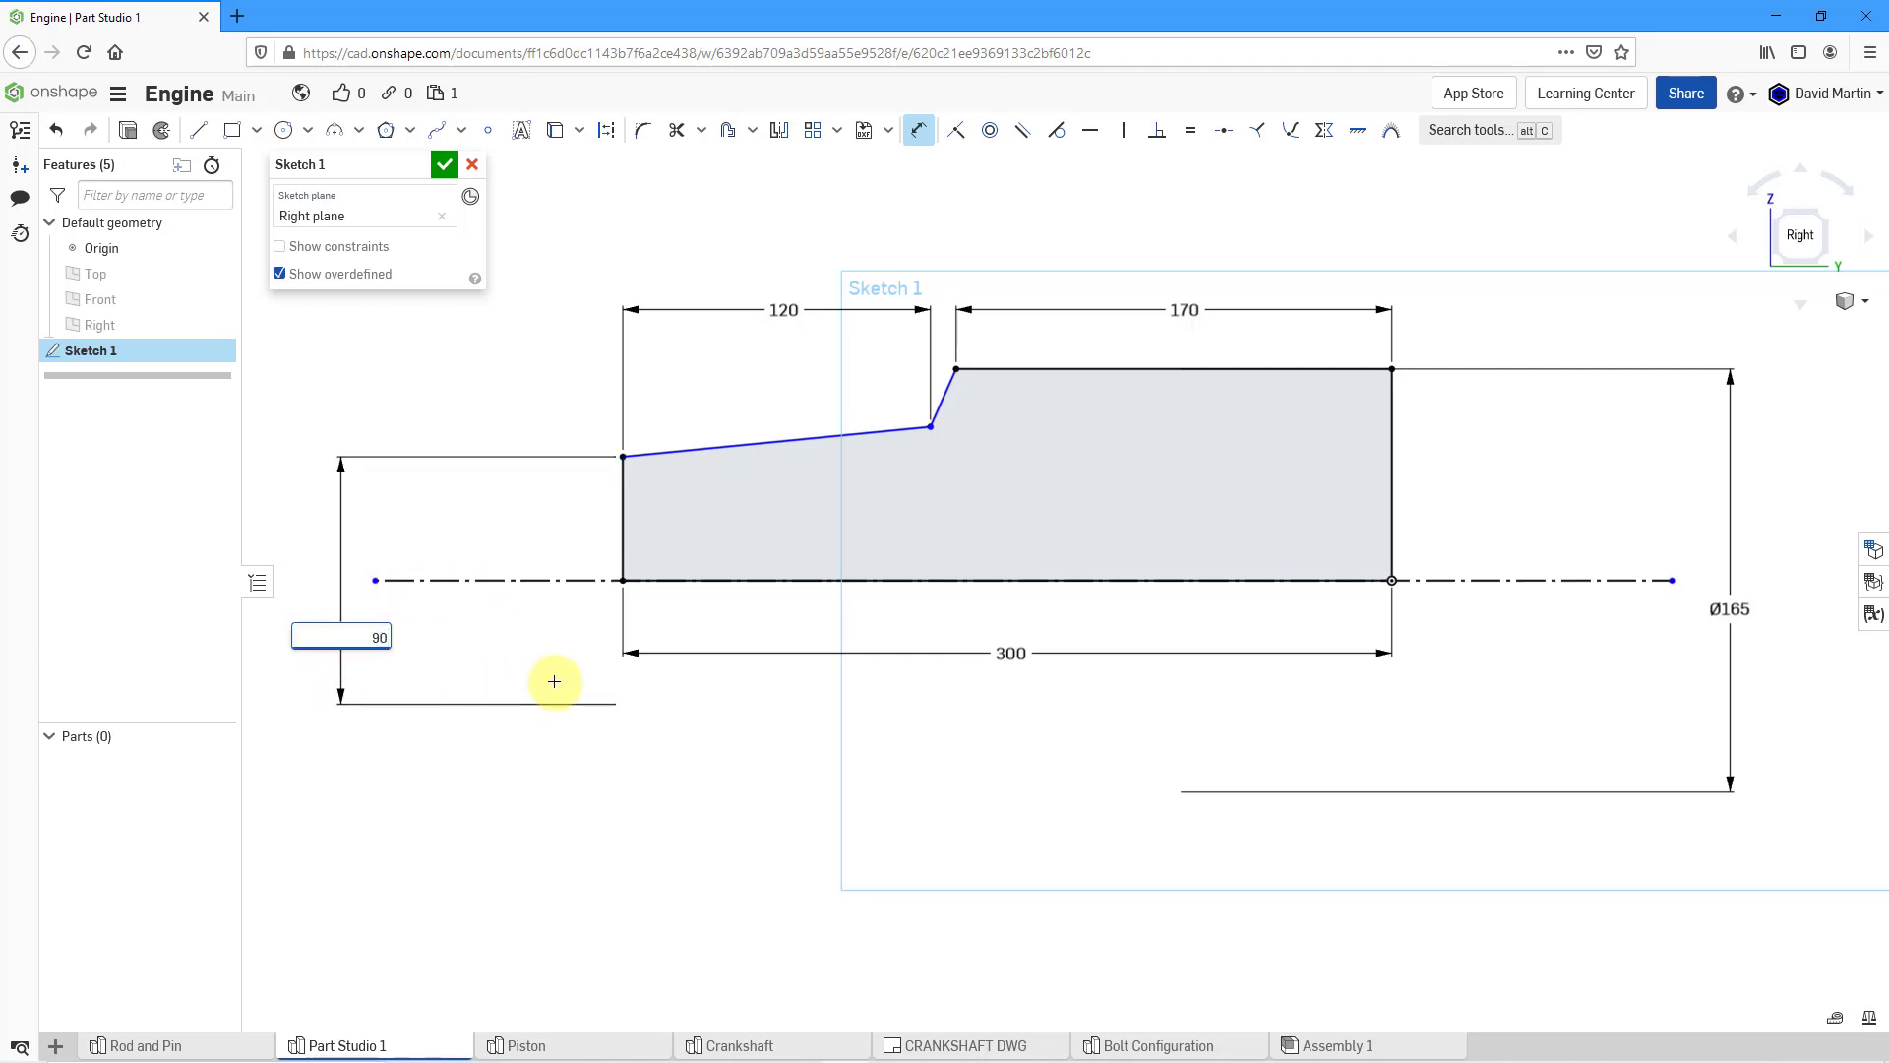
key("Return")
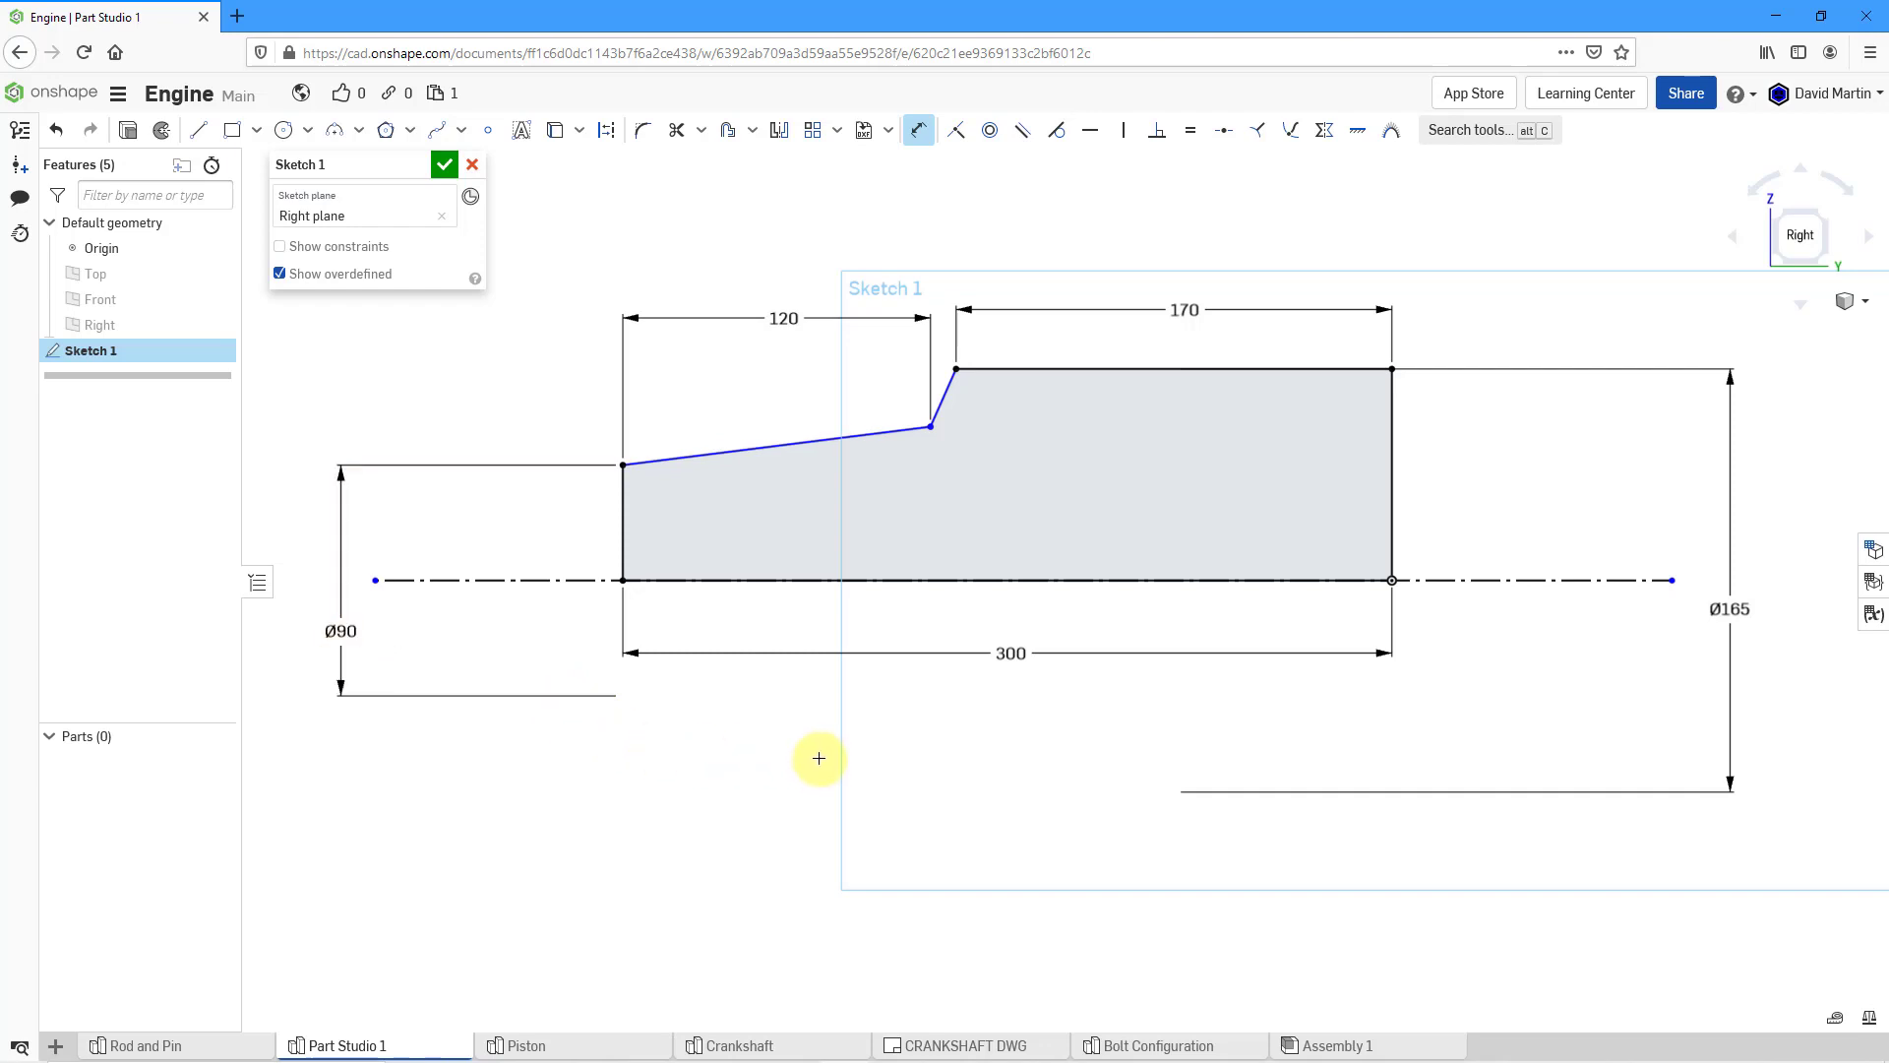
- Dimension the angle between the long slanted edge and the centreline as 6° and finish the sketch
left_click(801, 442)
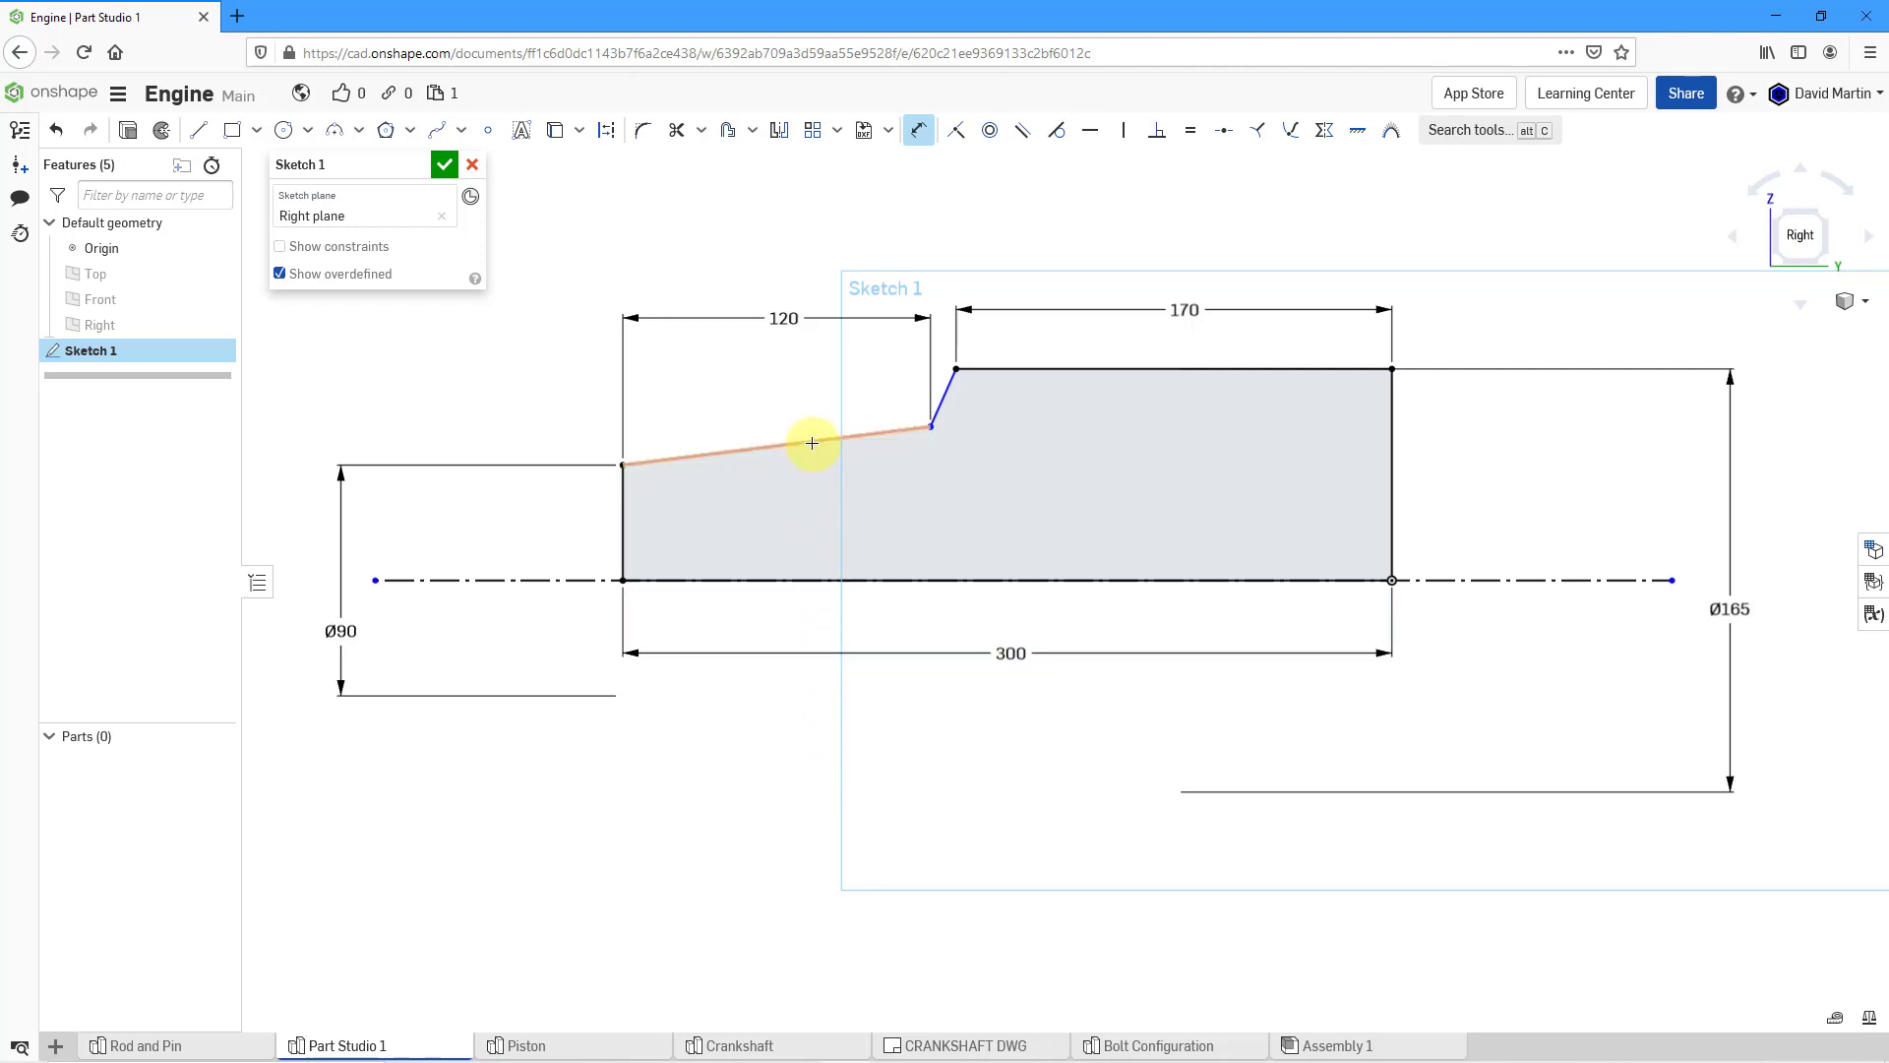
left_click(871, 580)
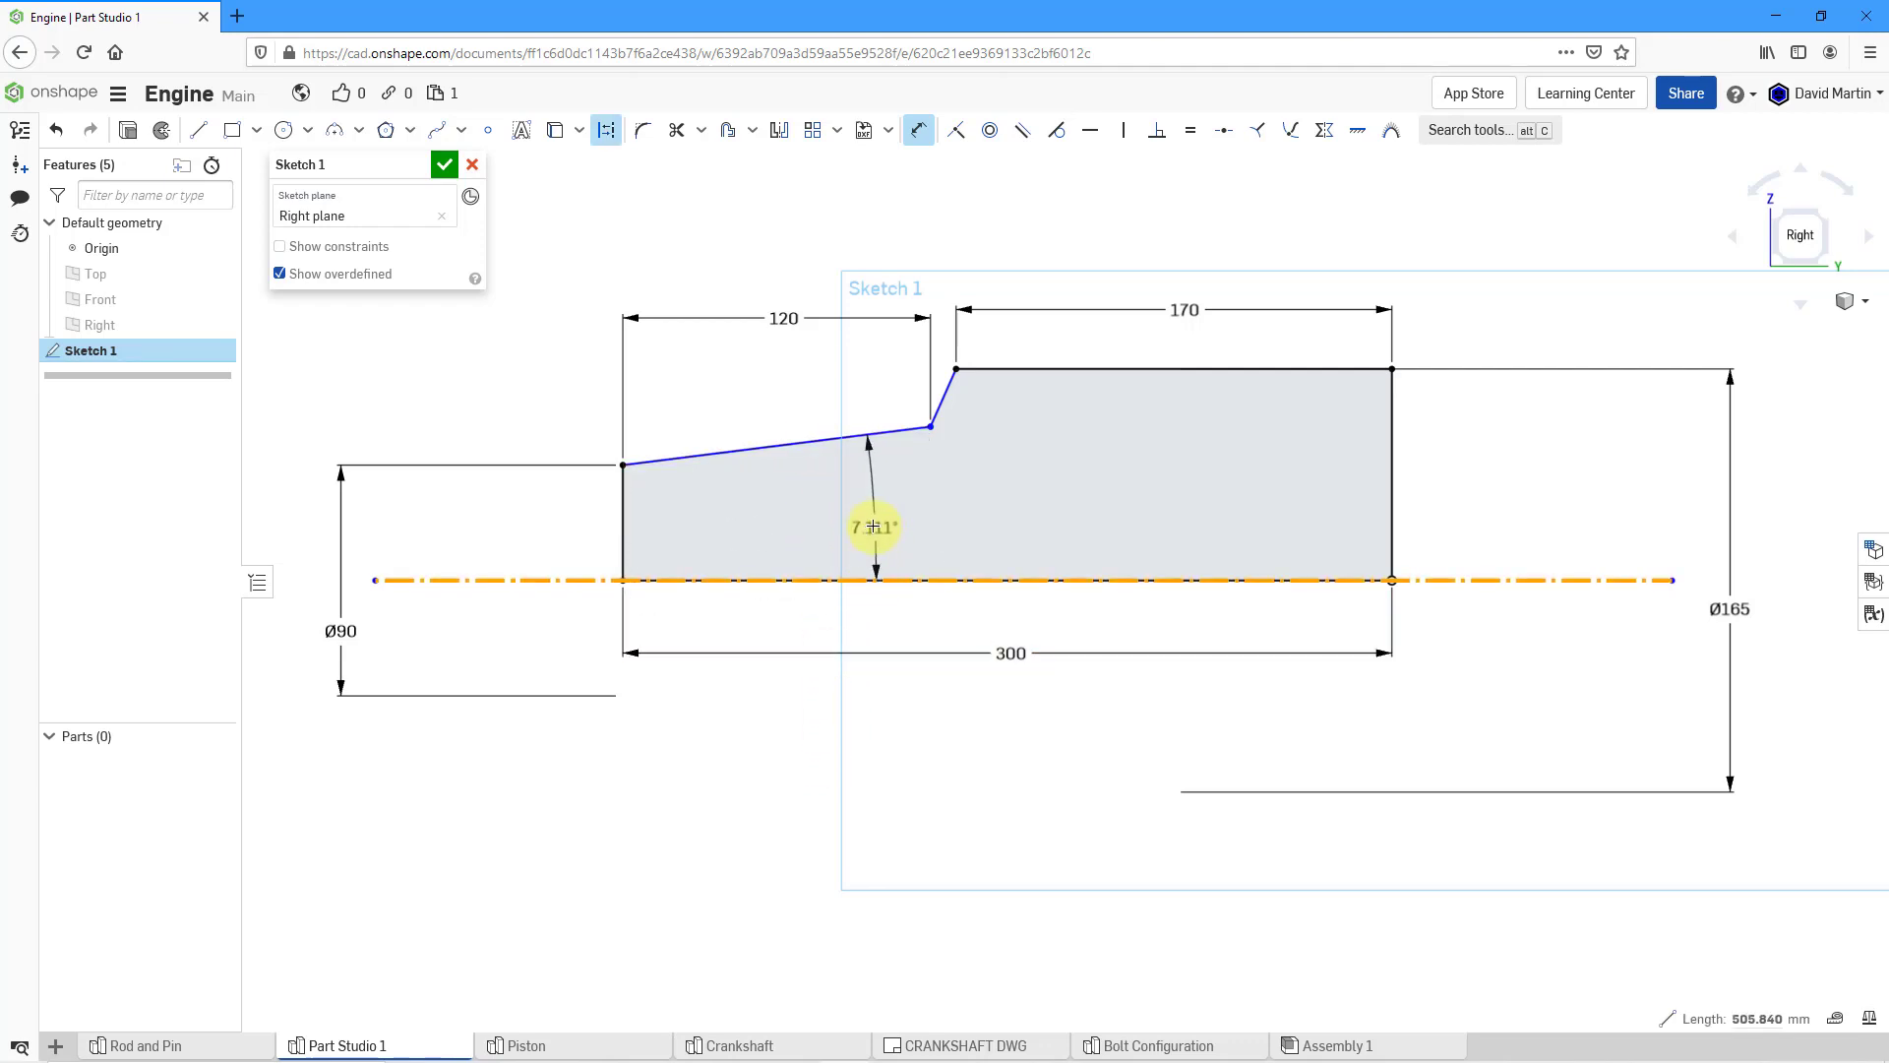
left_click(872, 516)
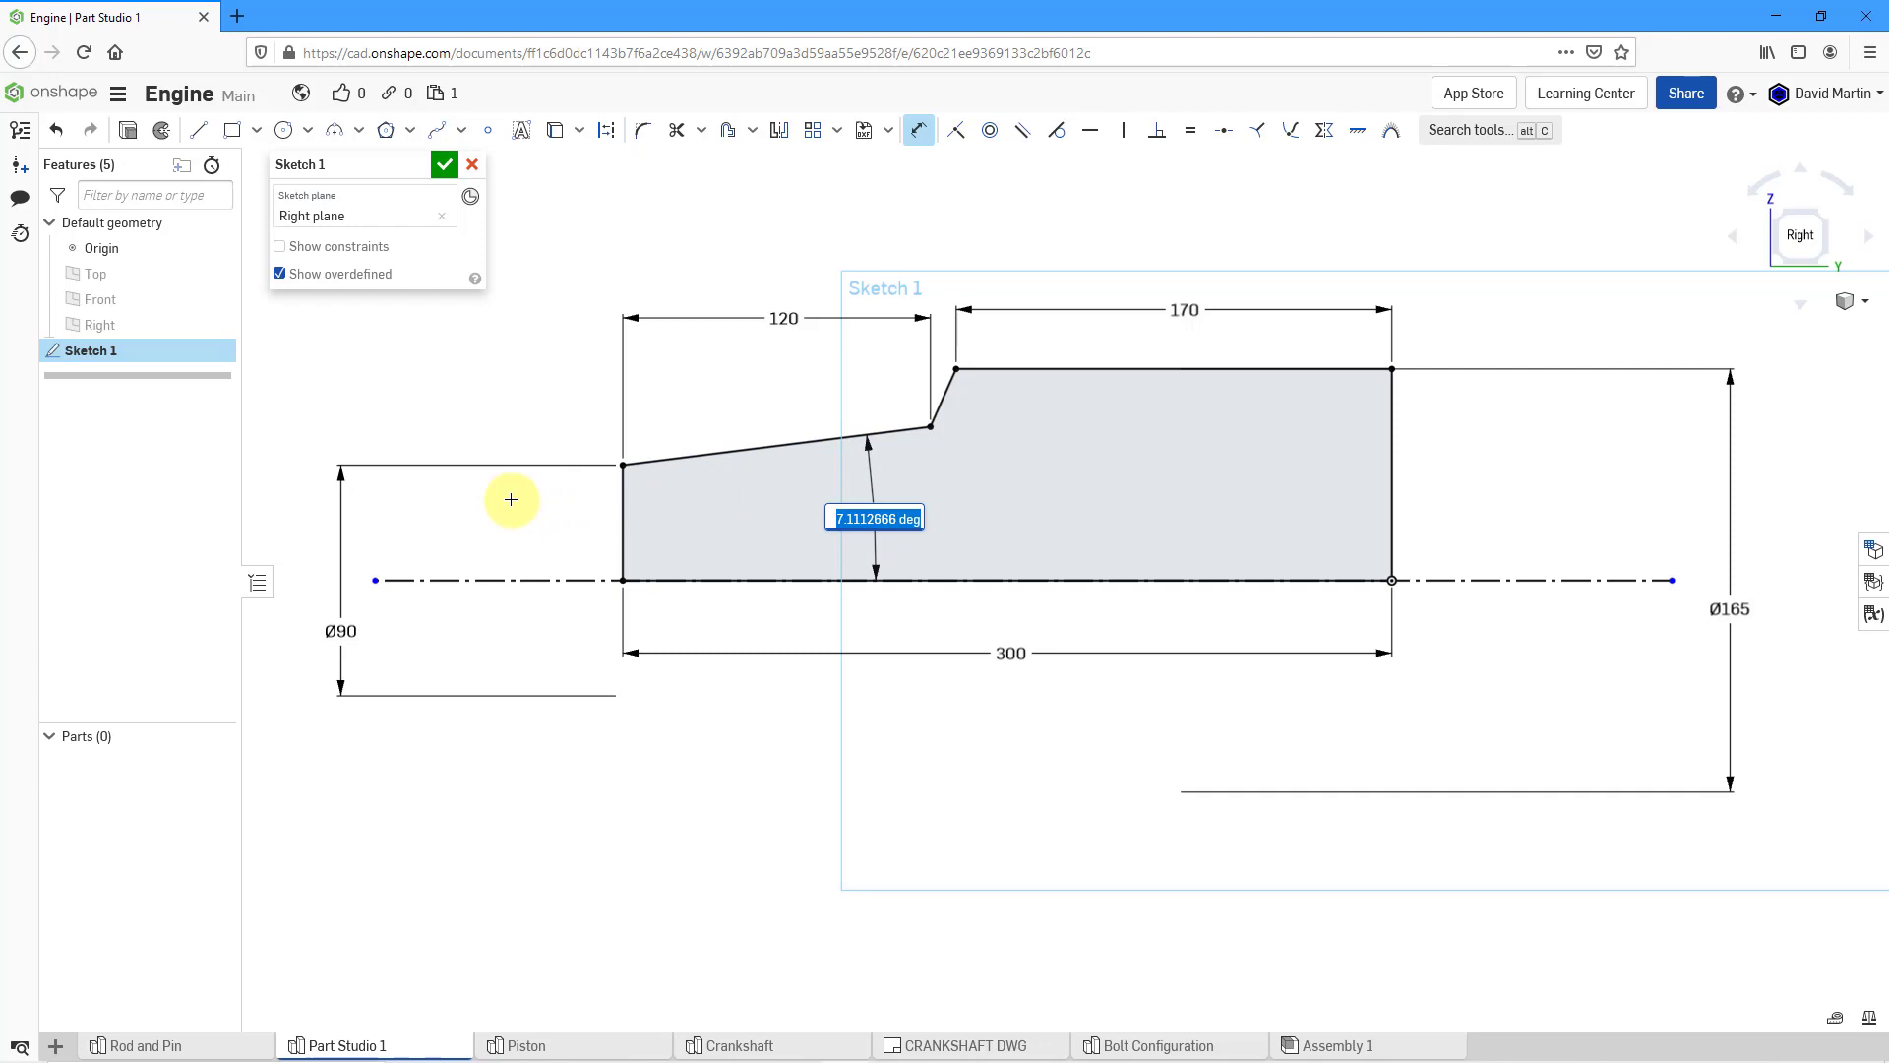
type("6")
key("Return")
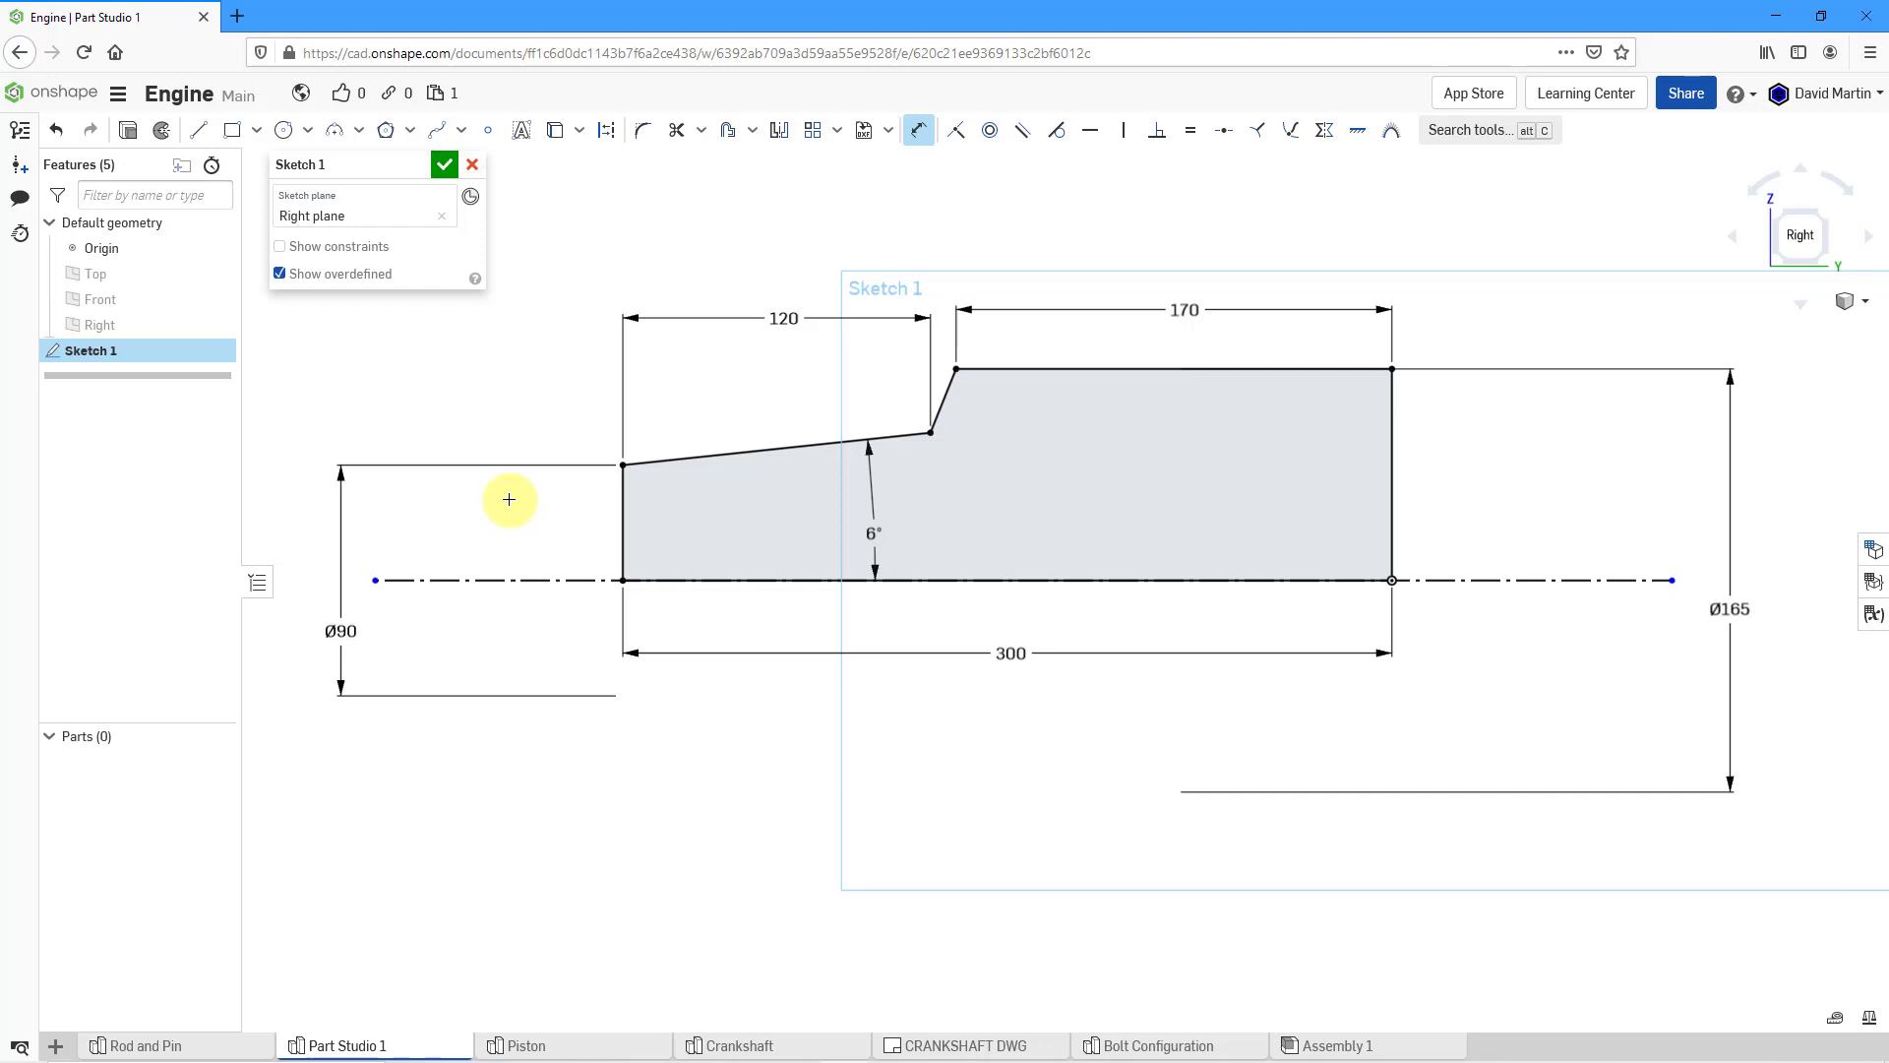
left_click(444, 167)
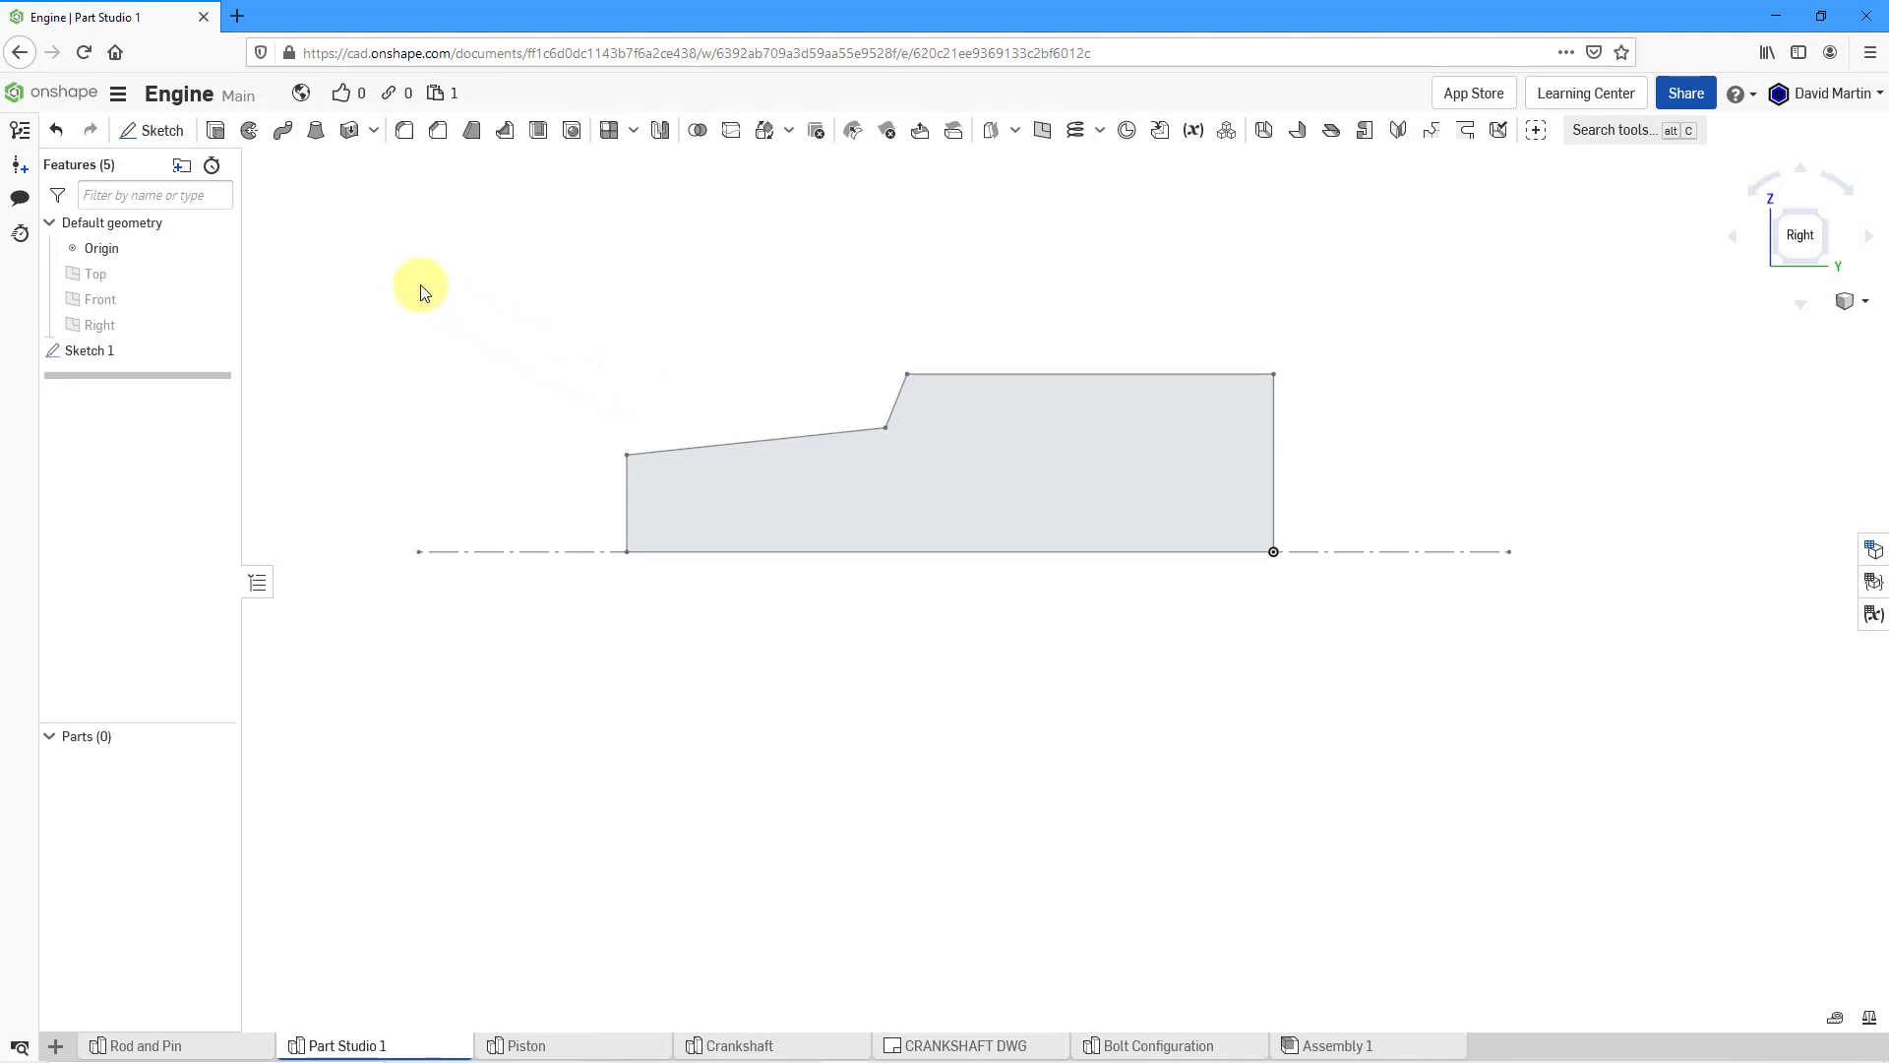
- Revolve the stepped profile fully around the construction centreline as a new solid
left_click(251, 132)
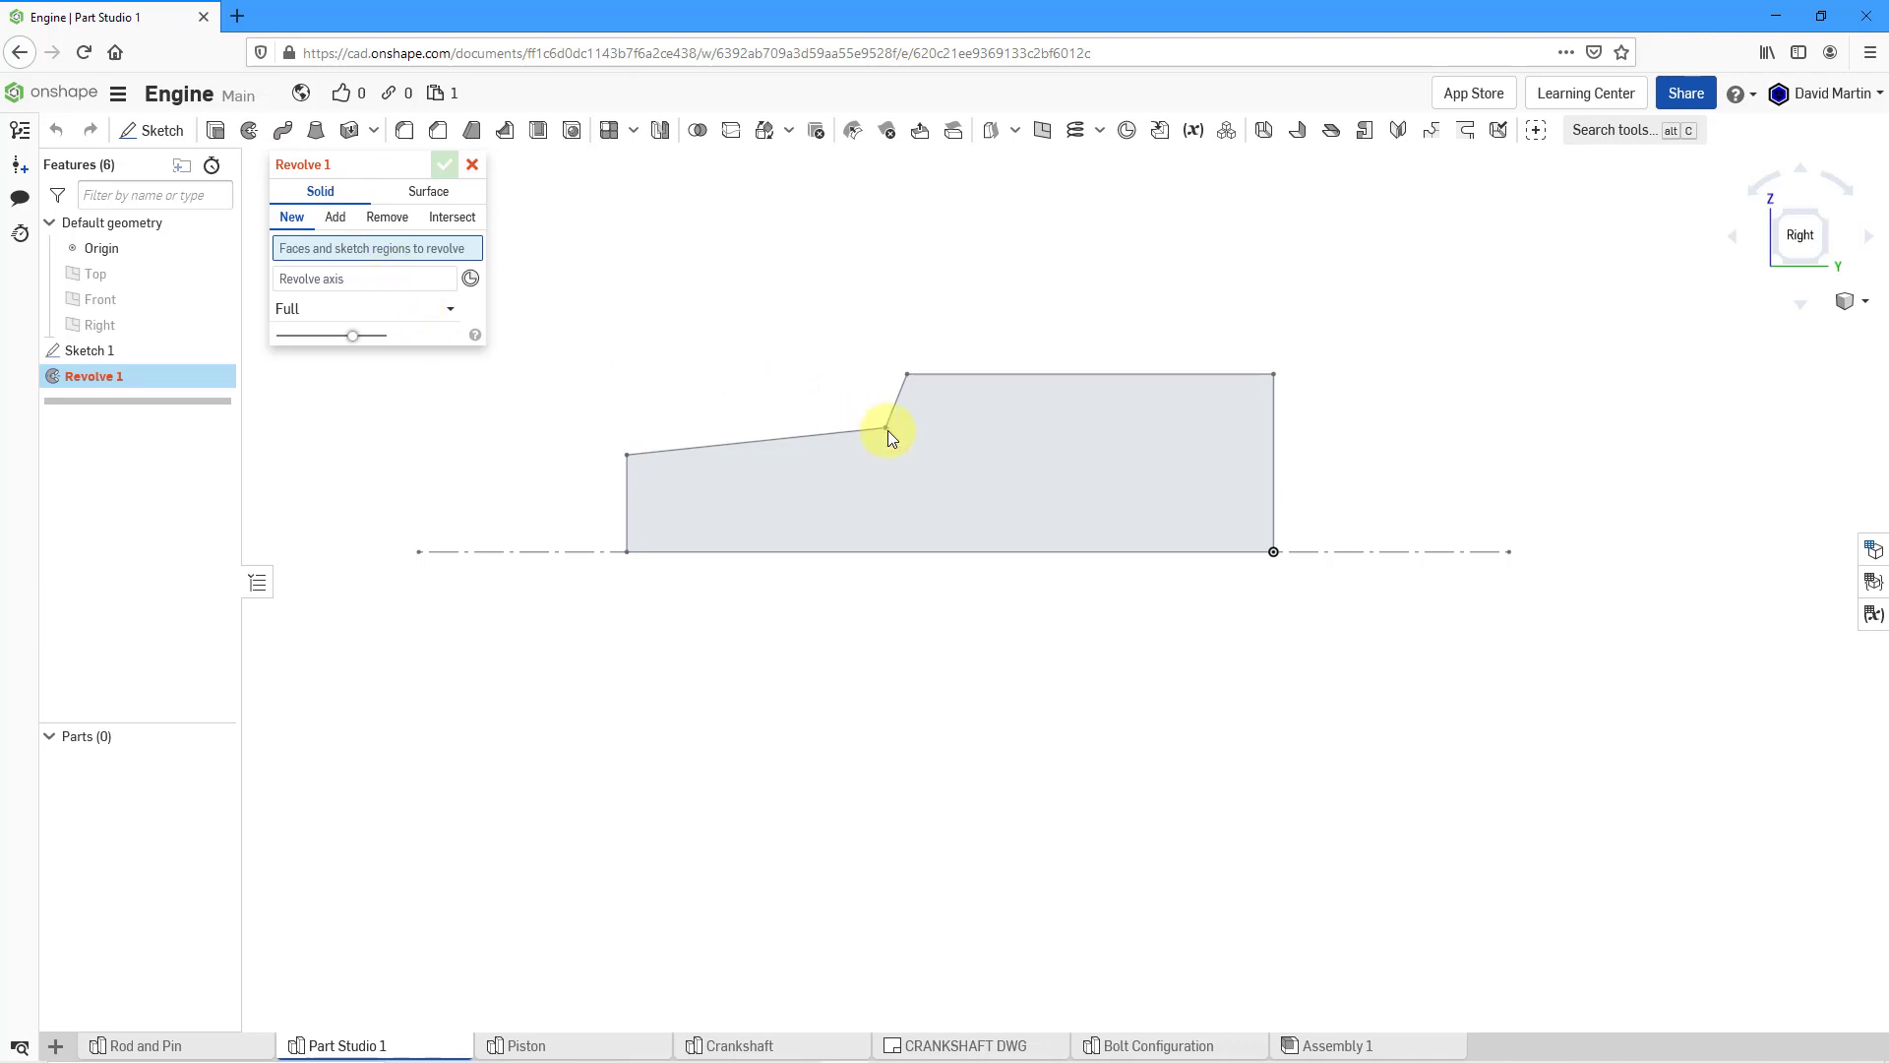
left_click(917, 465)
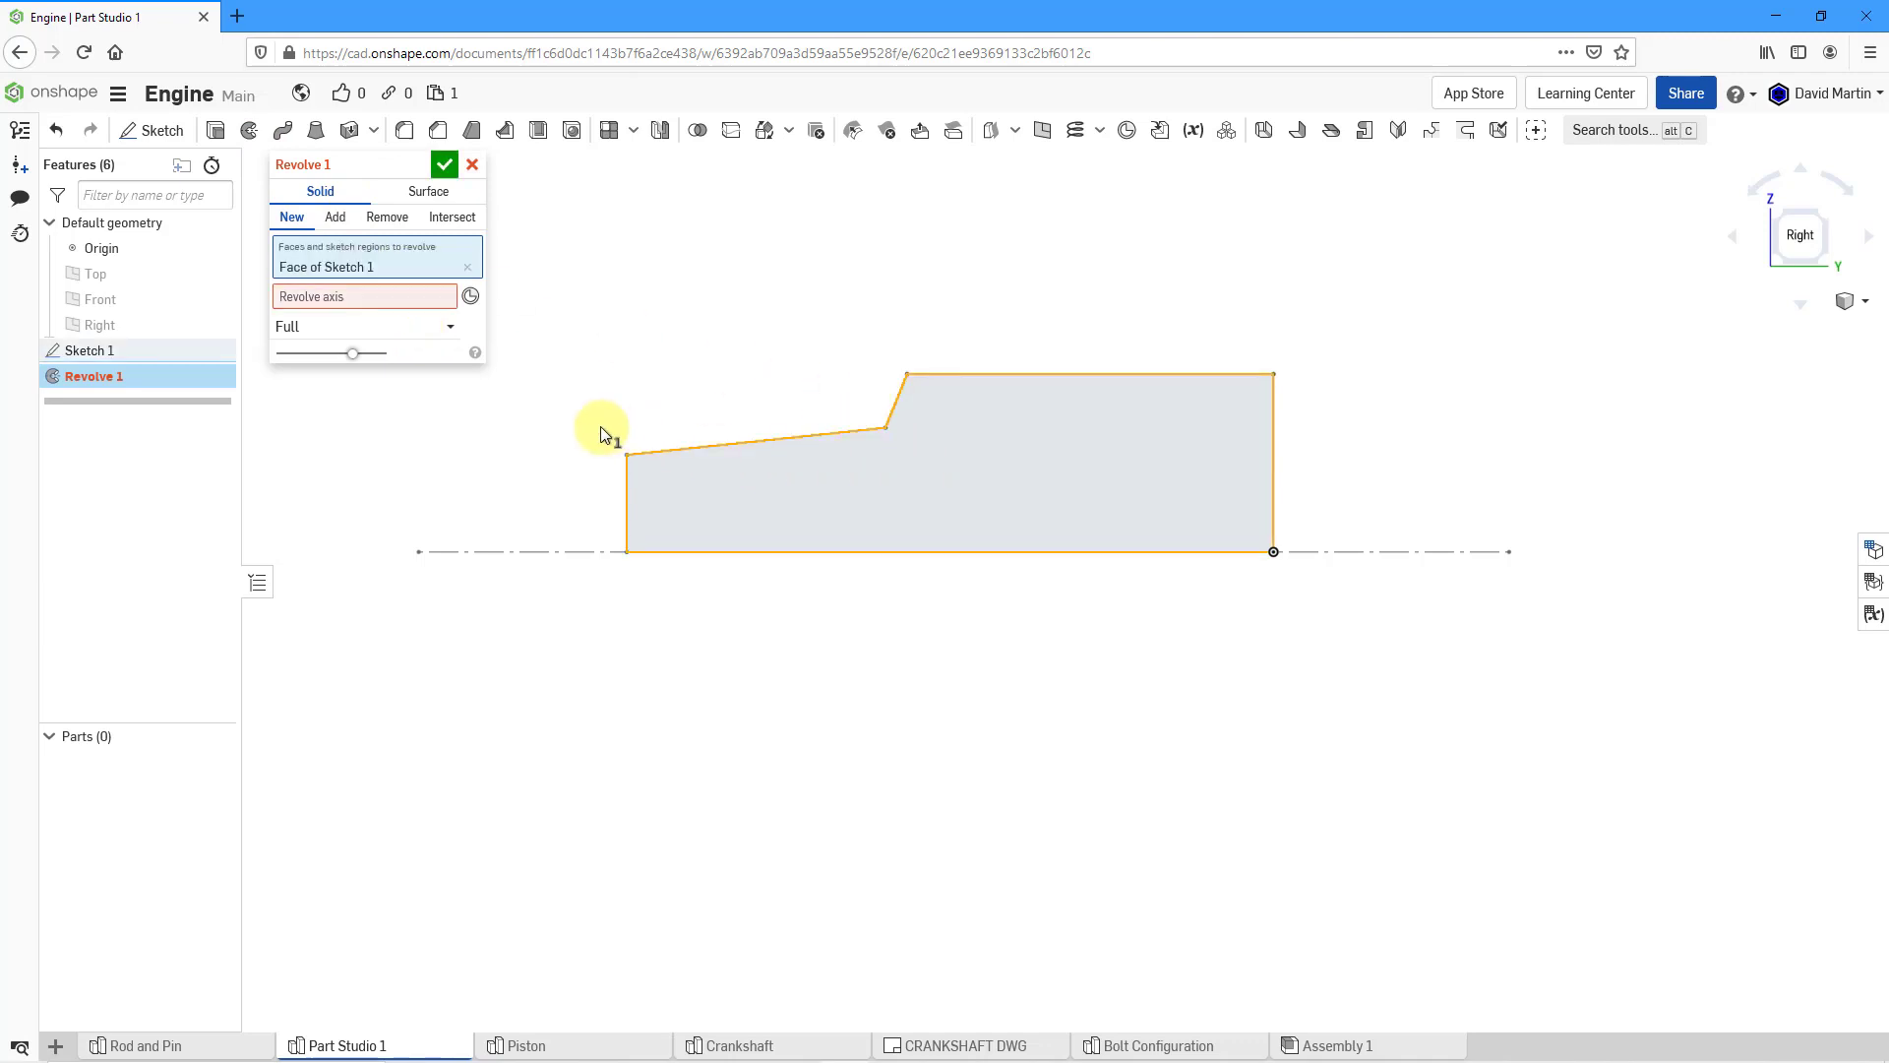
left_click(359, 296)
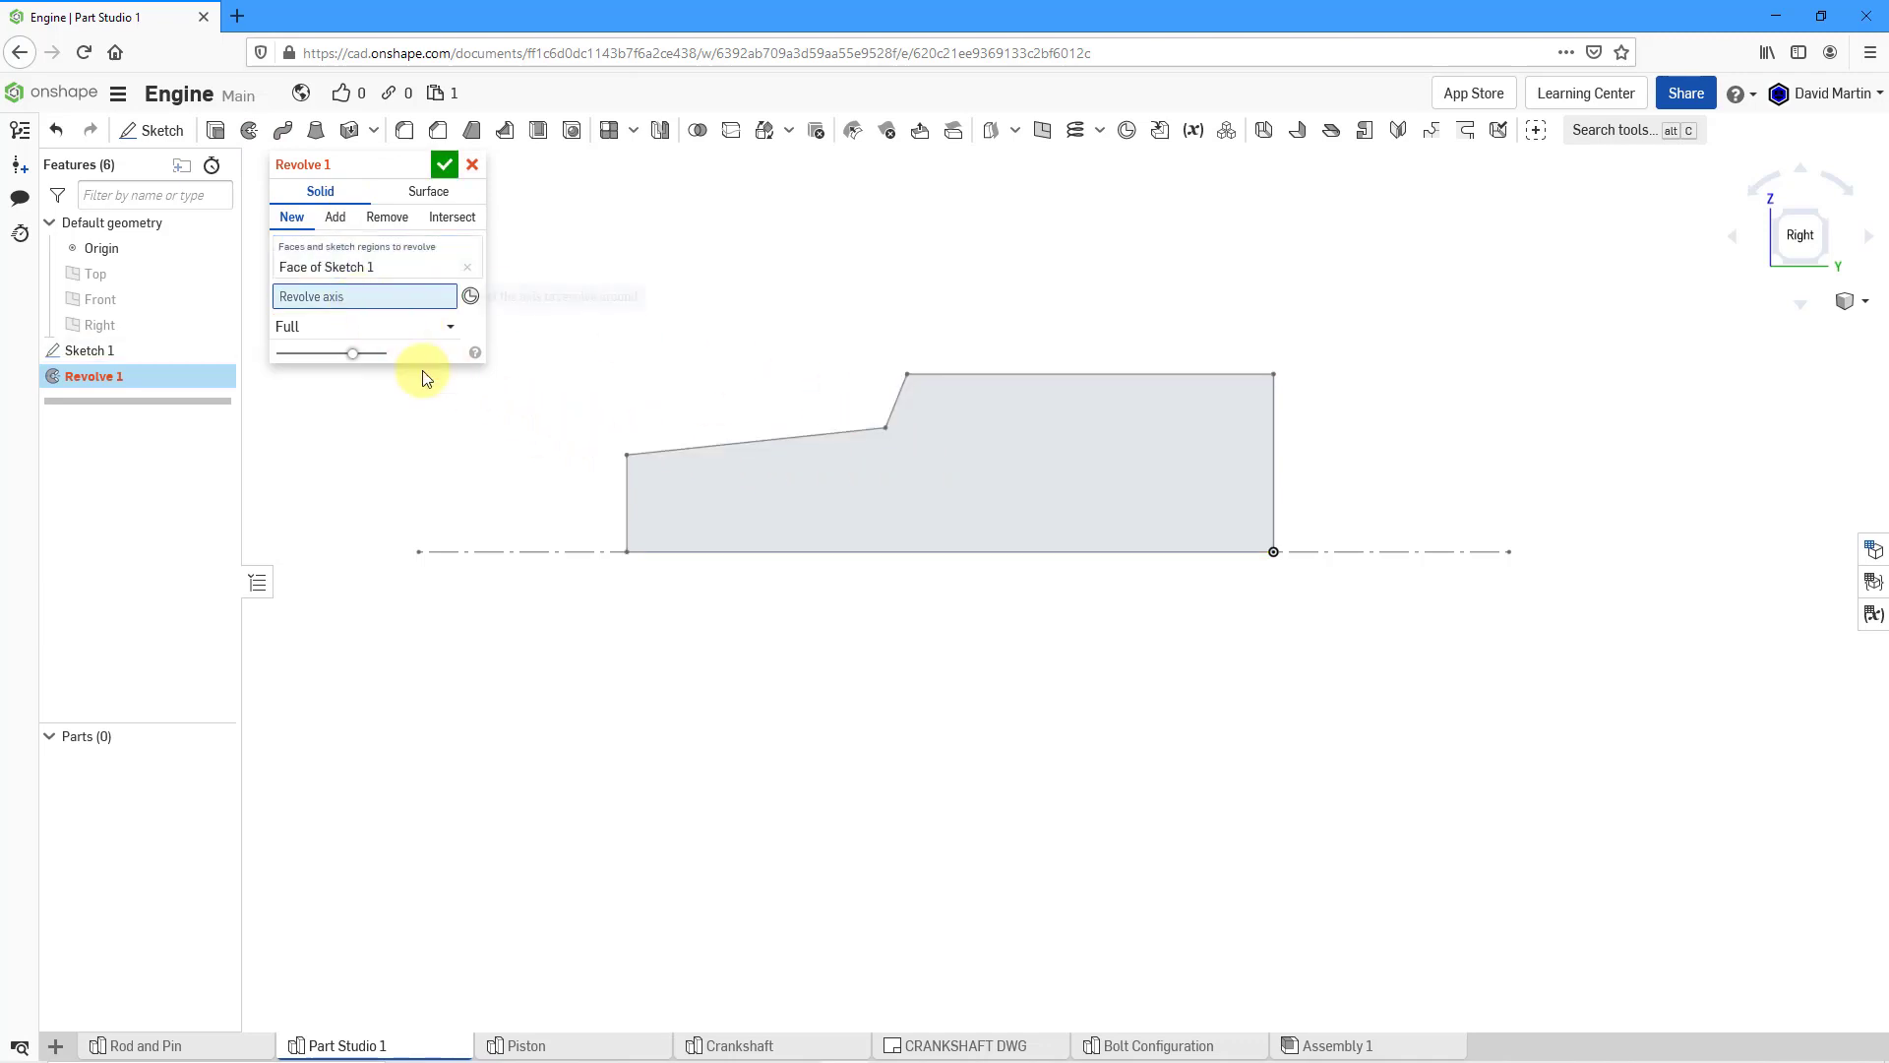
left_click(519, 552)
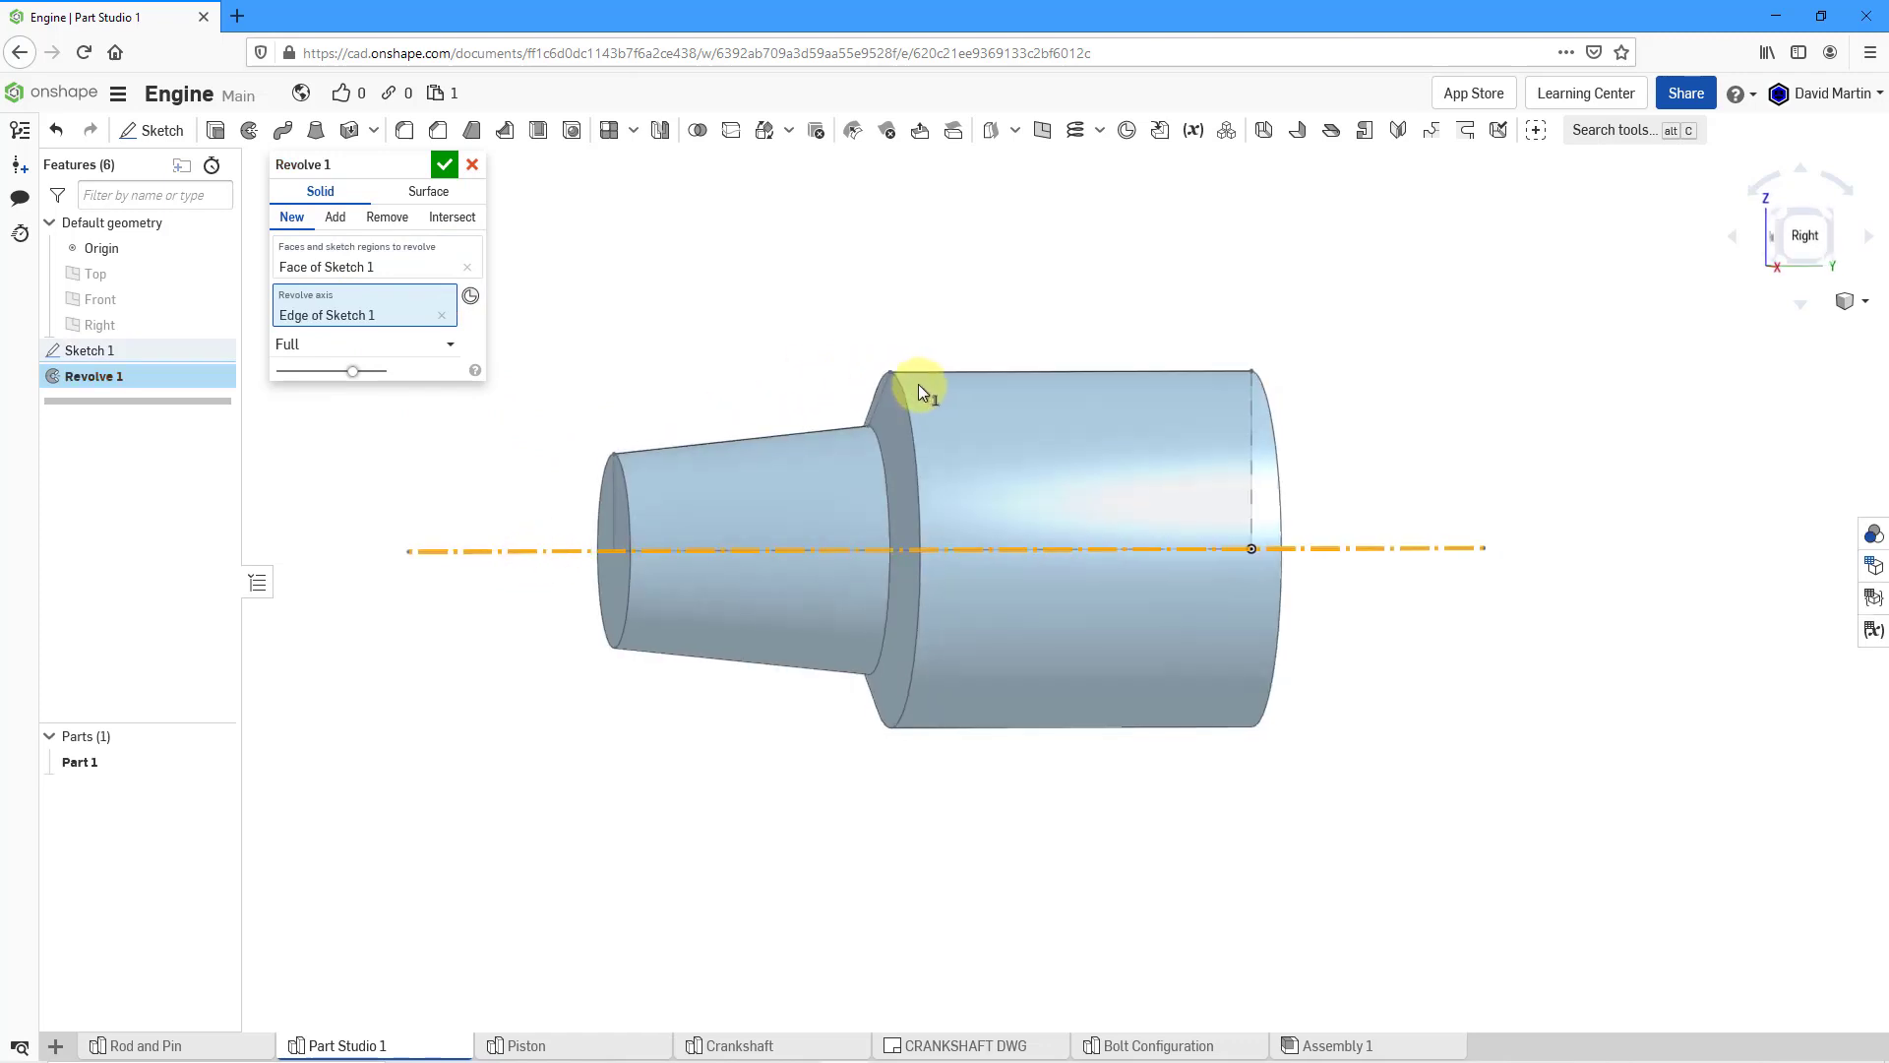
right_click_drag(919, 385, 925, 405)
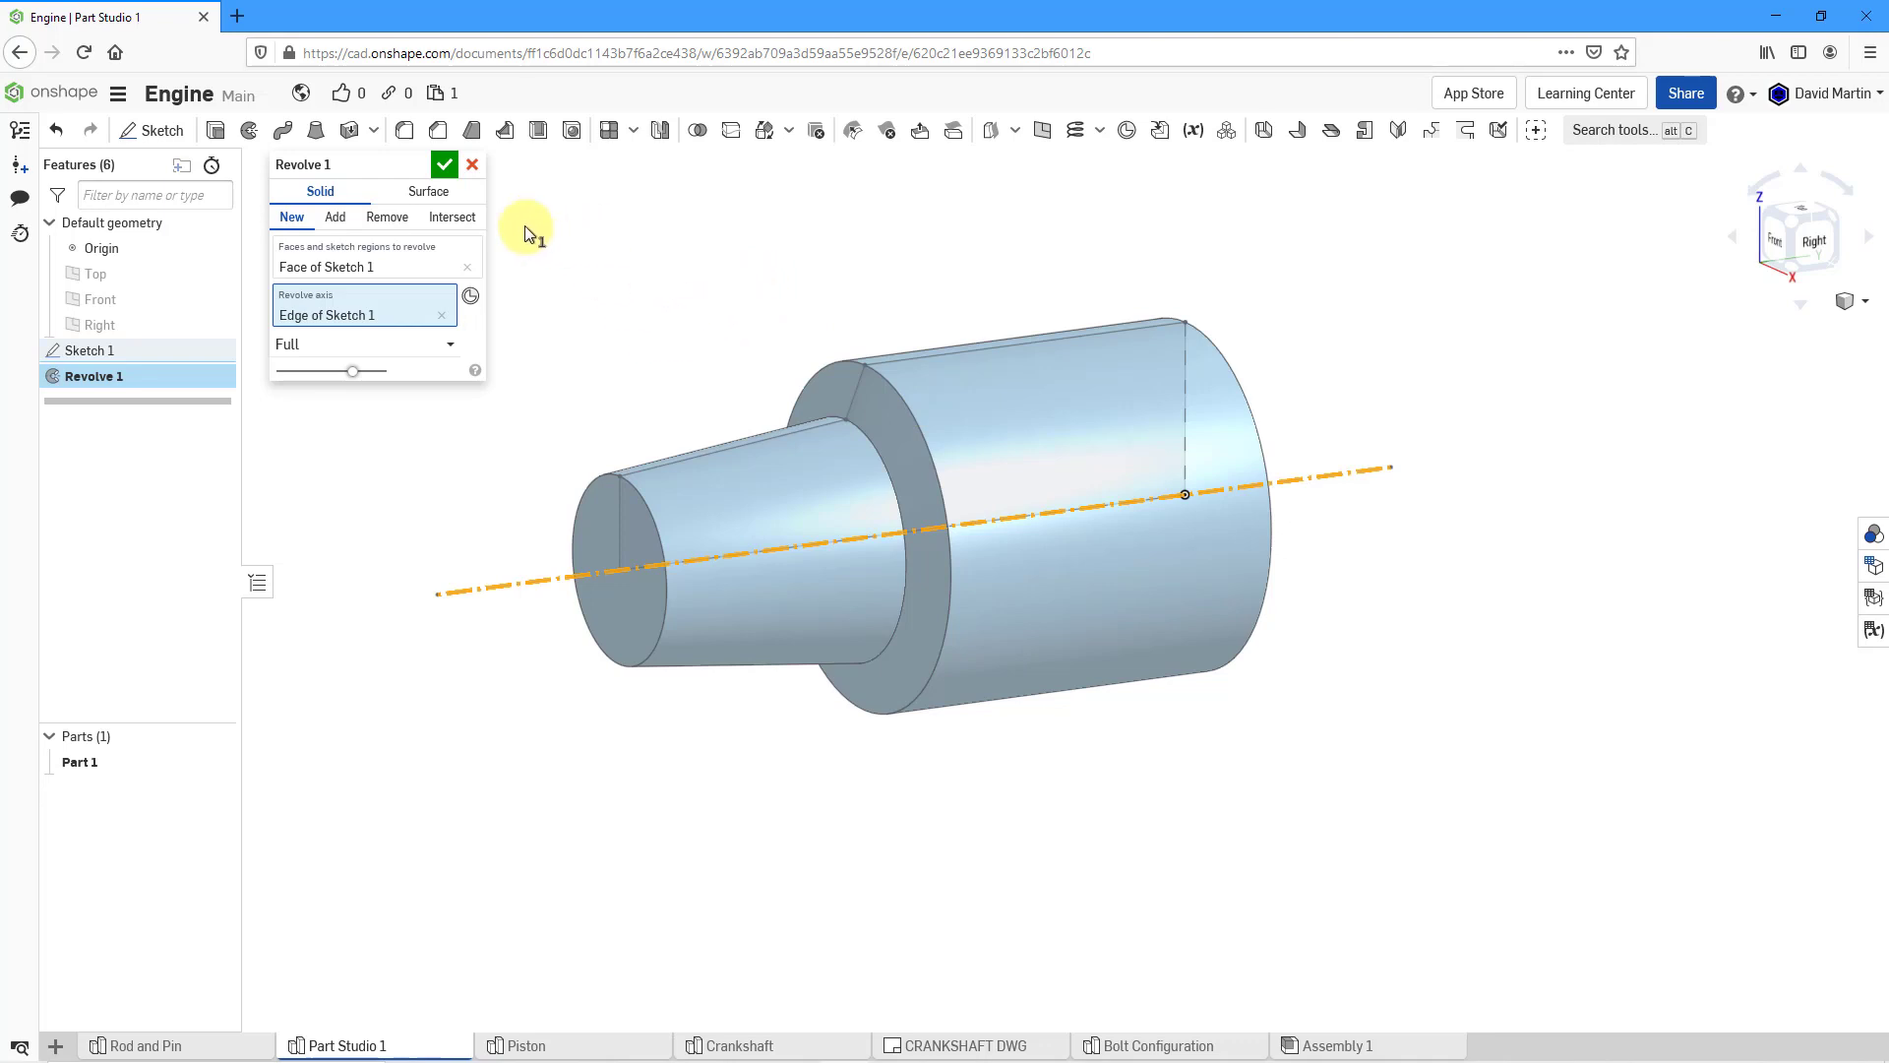
left_click(445, 167)
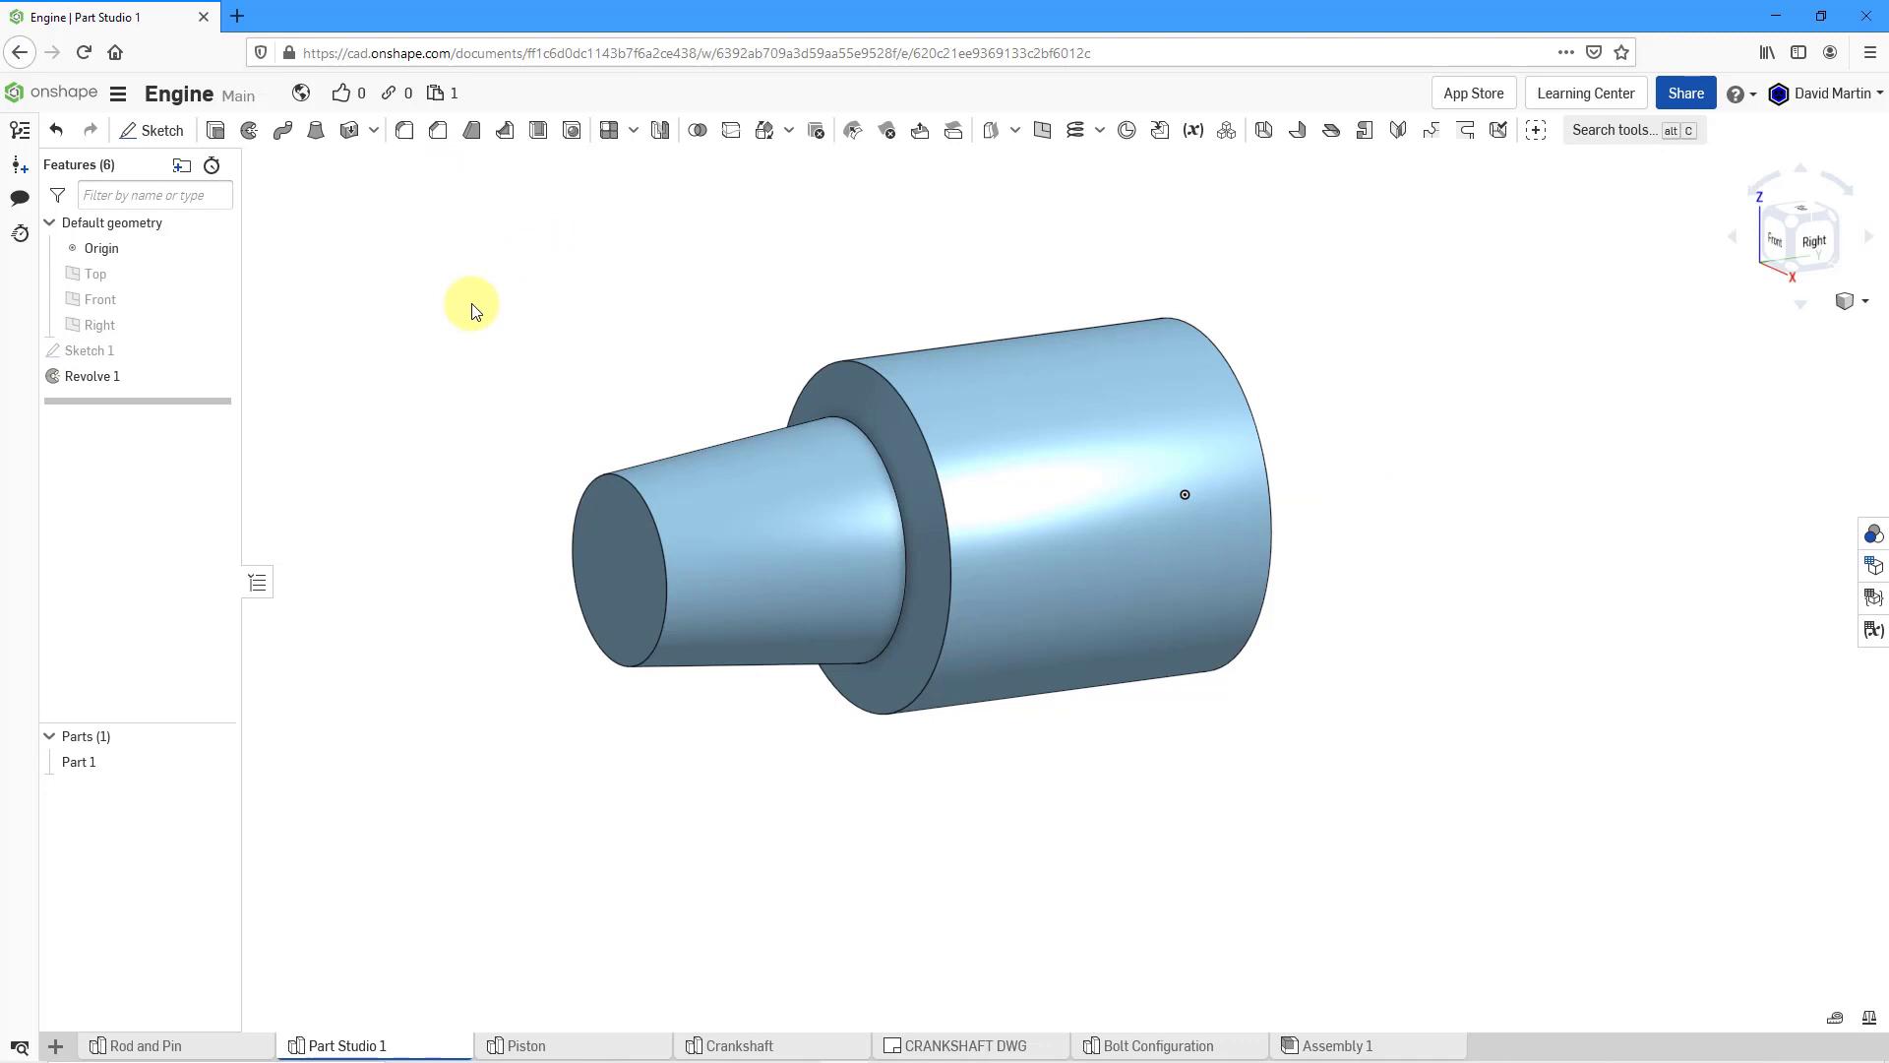
- Show the default planes and create a plane offset 90 mm from the Front plane toward the tapered end
key("p")
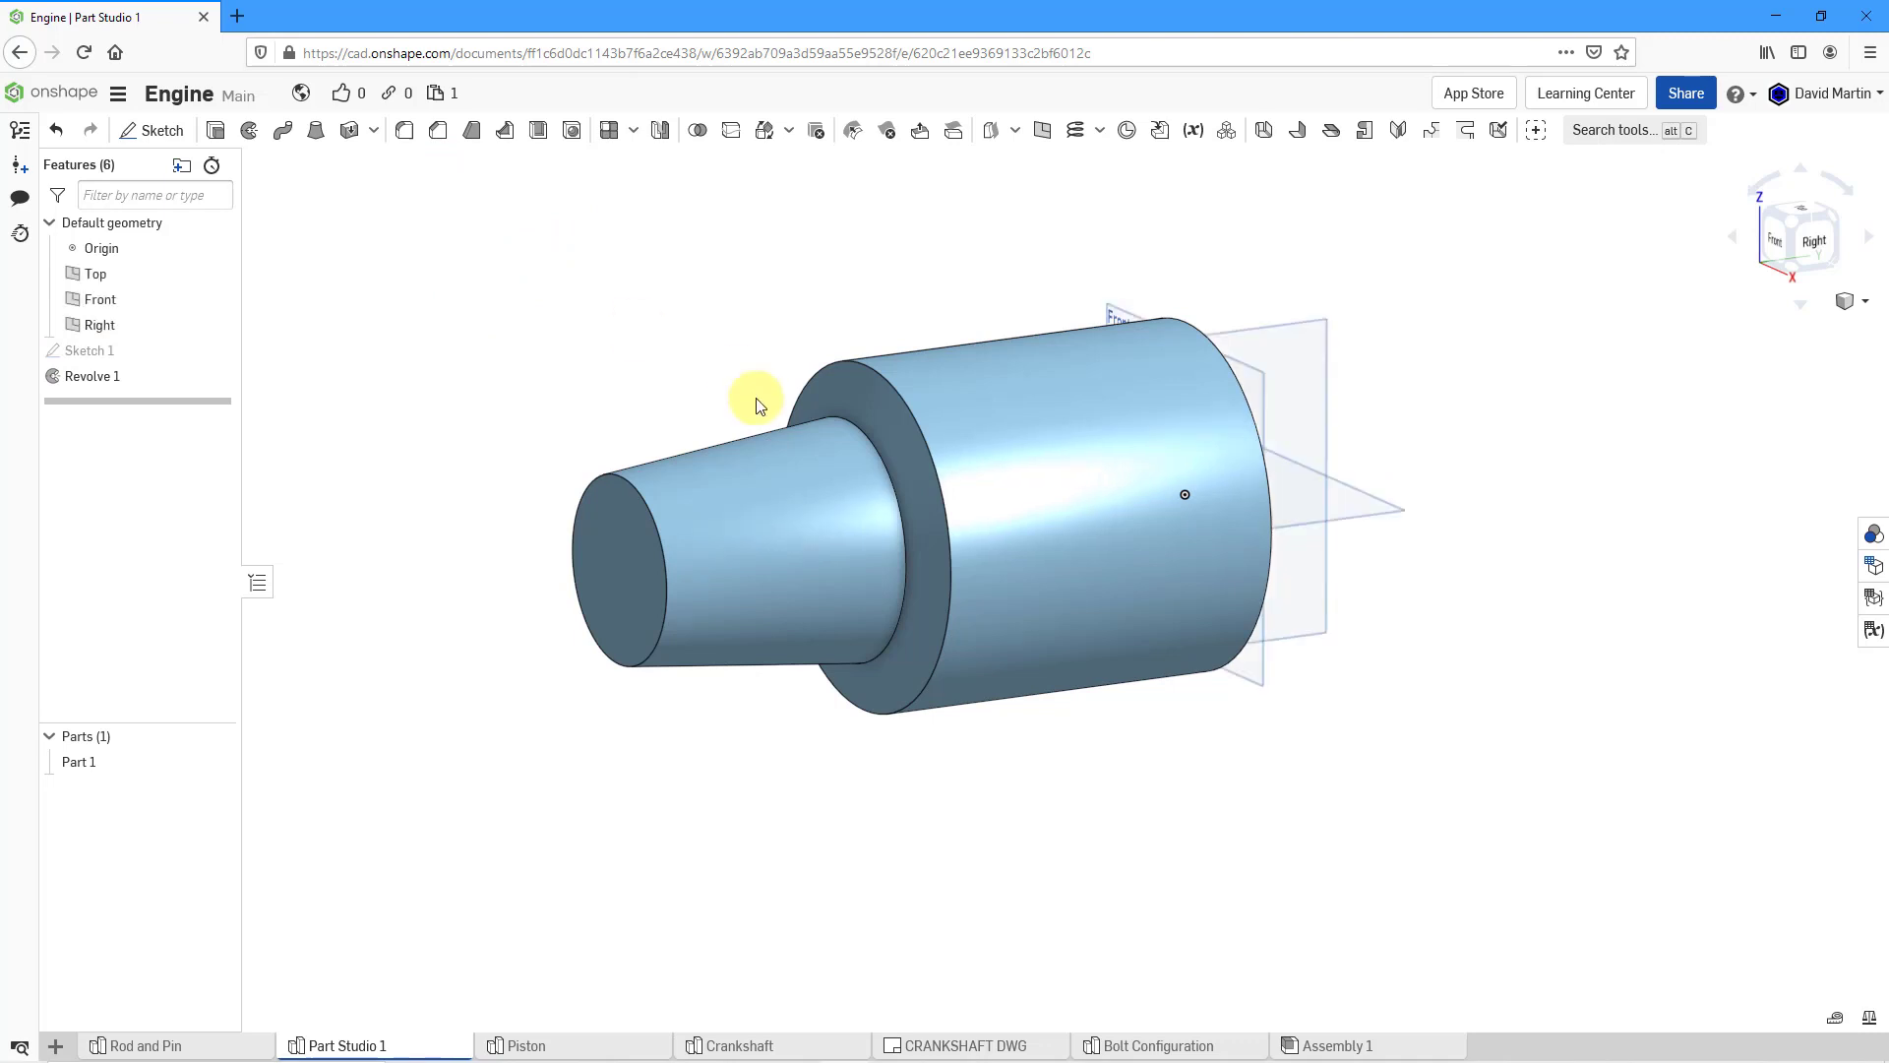
mouse_move(948, 433)
right_mouse_down()
mouse_move(898, 409)
mouse_move(843, 429)
mouse_move(965, 401)
mouse_move(961, 446)
right_mouse_up()
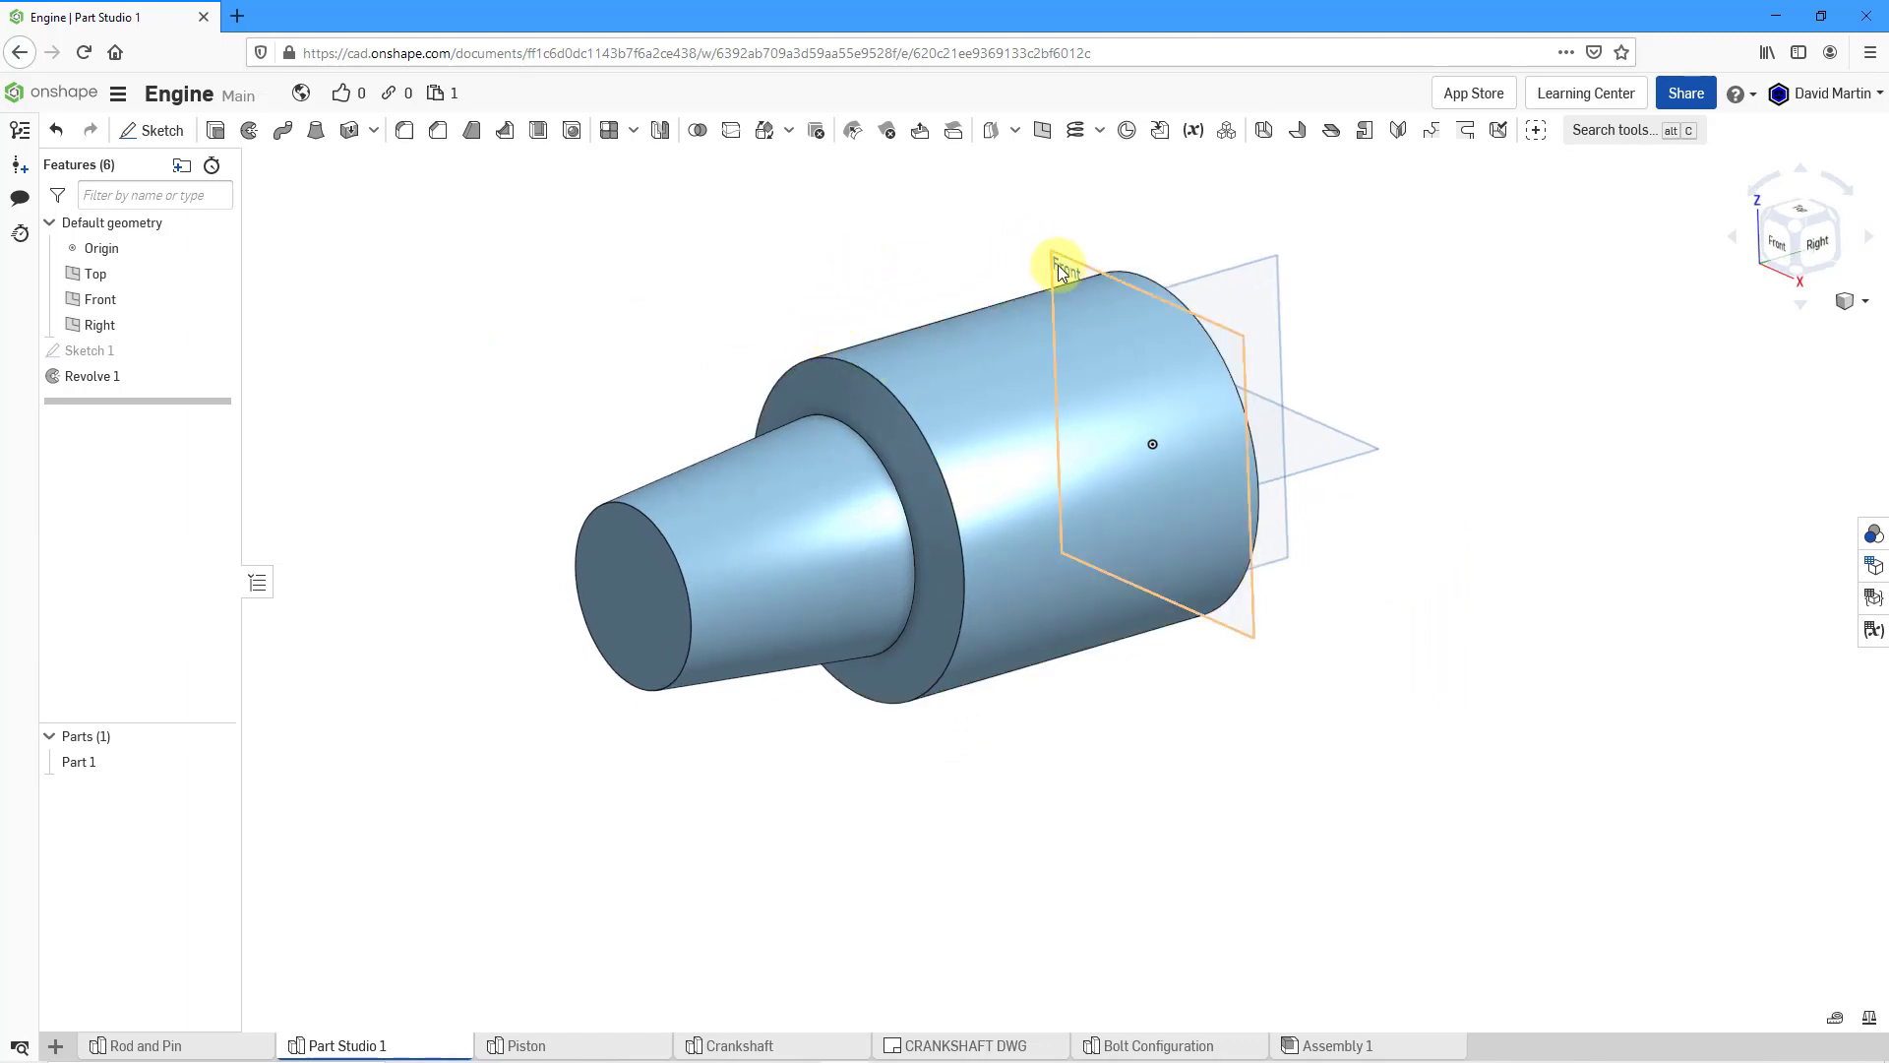
left_click(1044, 143)
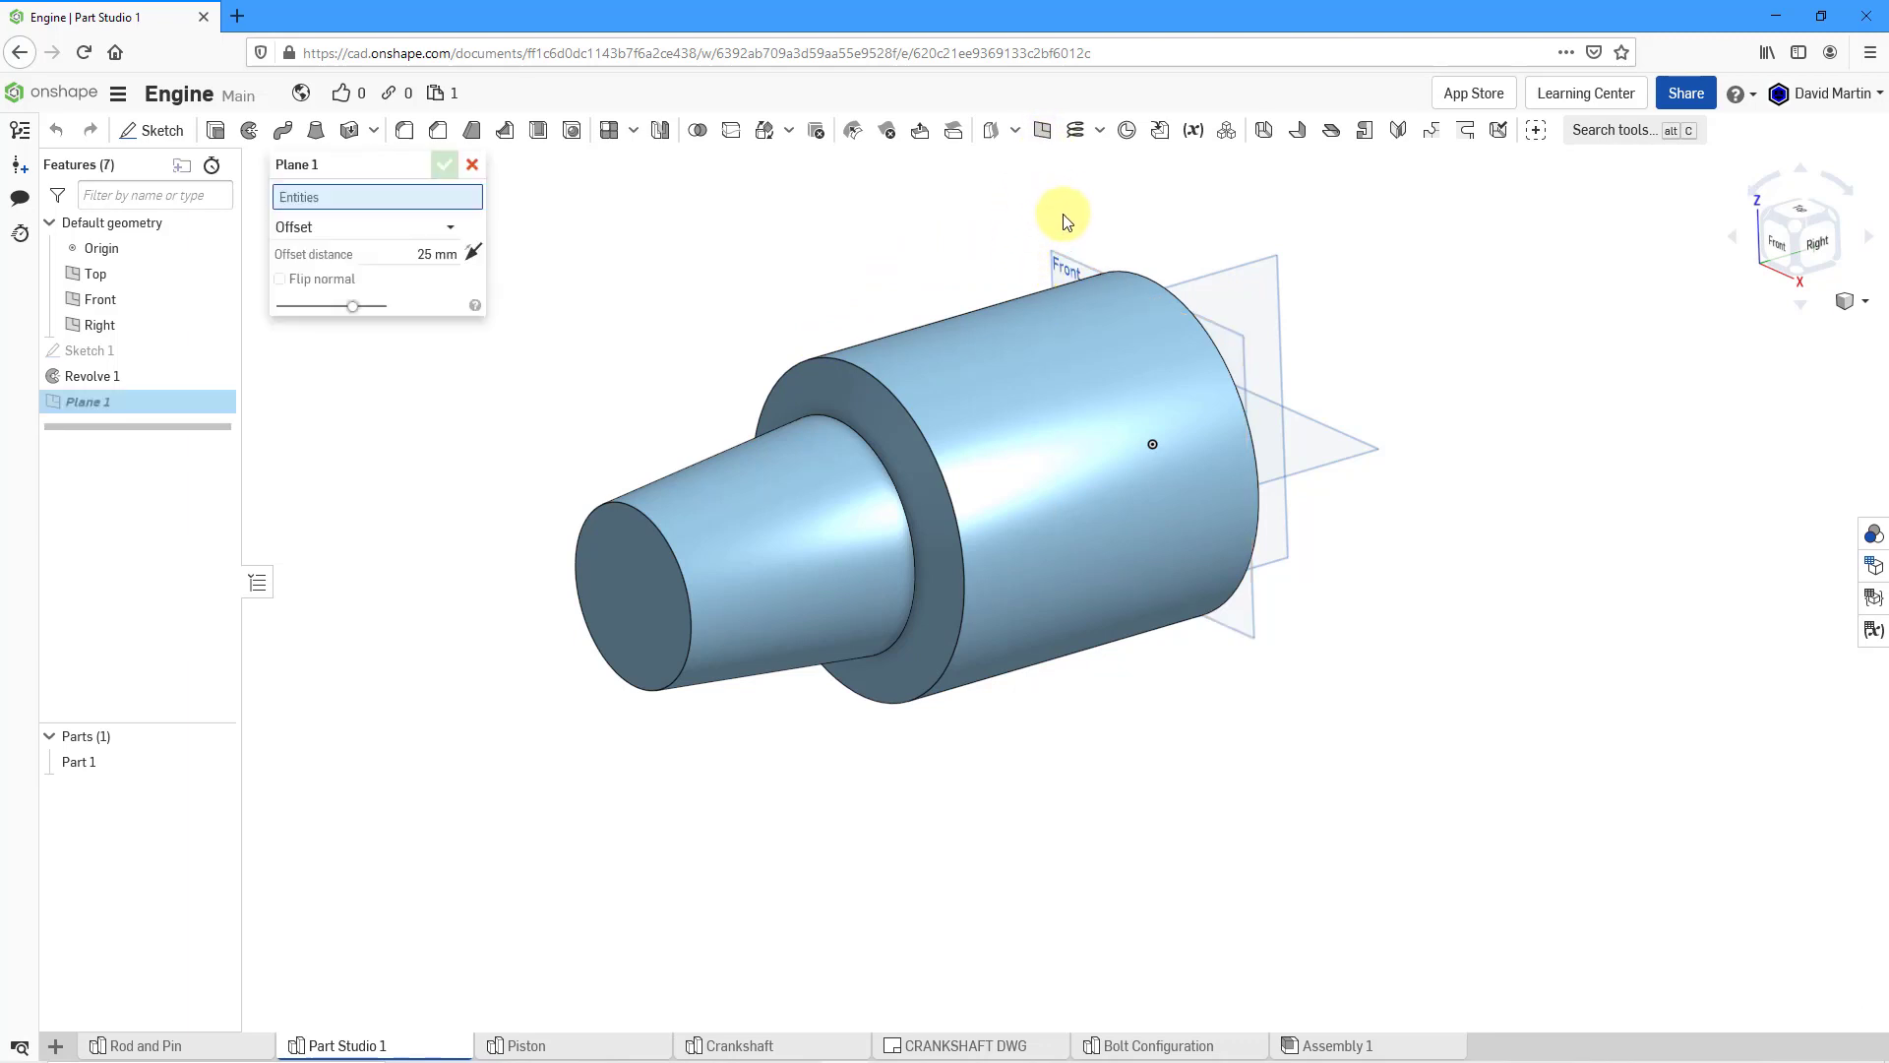
left_click(1055, 264)
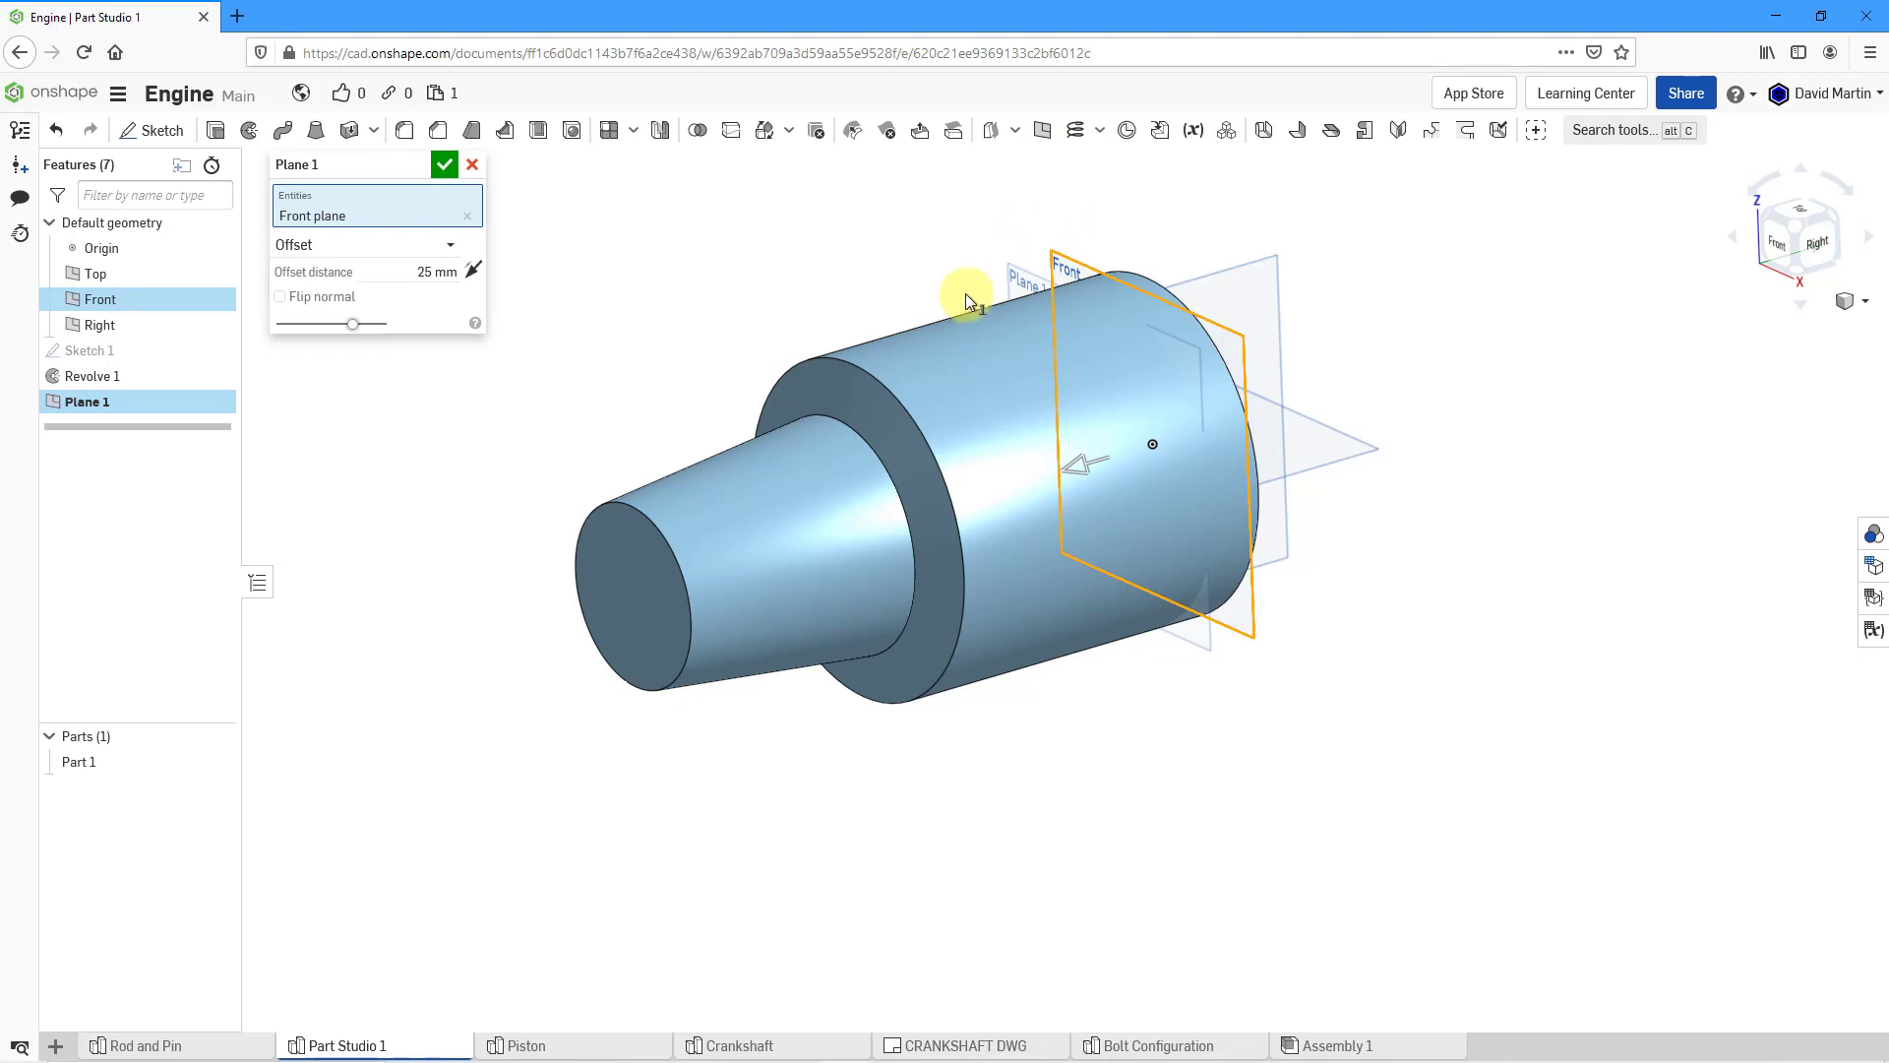
left_click_drag(1084, 464, 1024, 478)
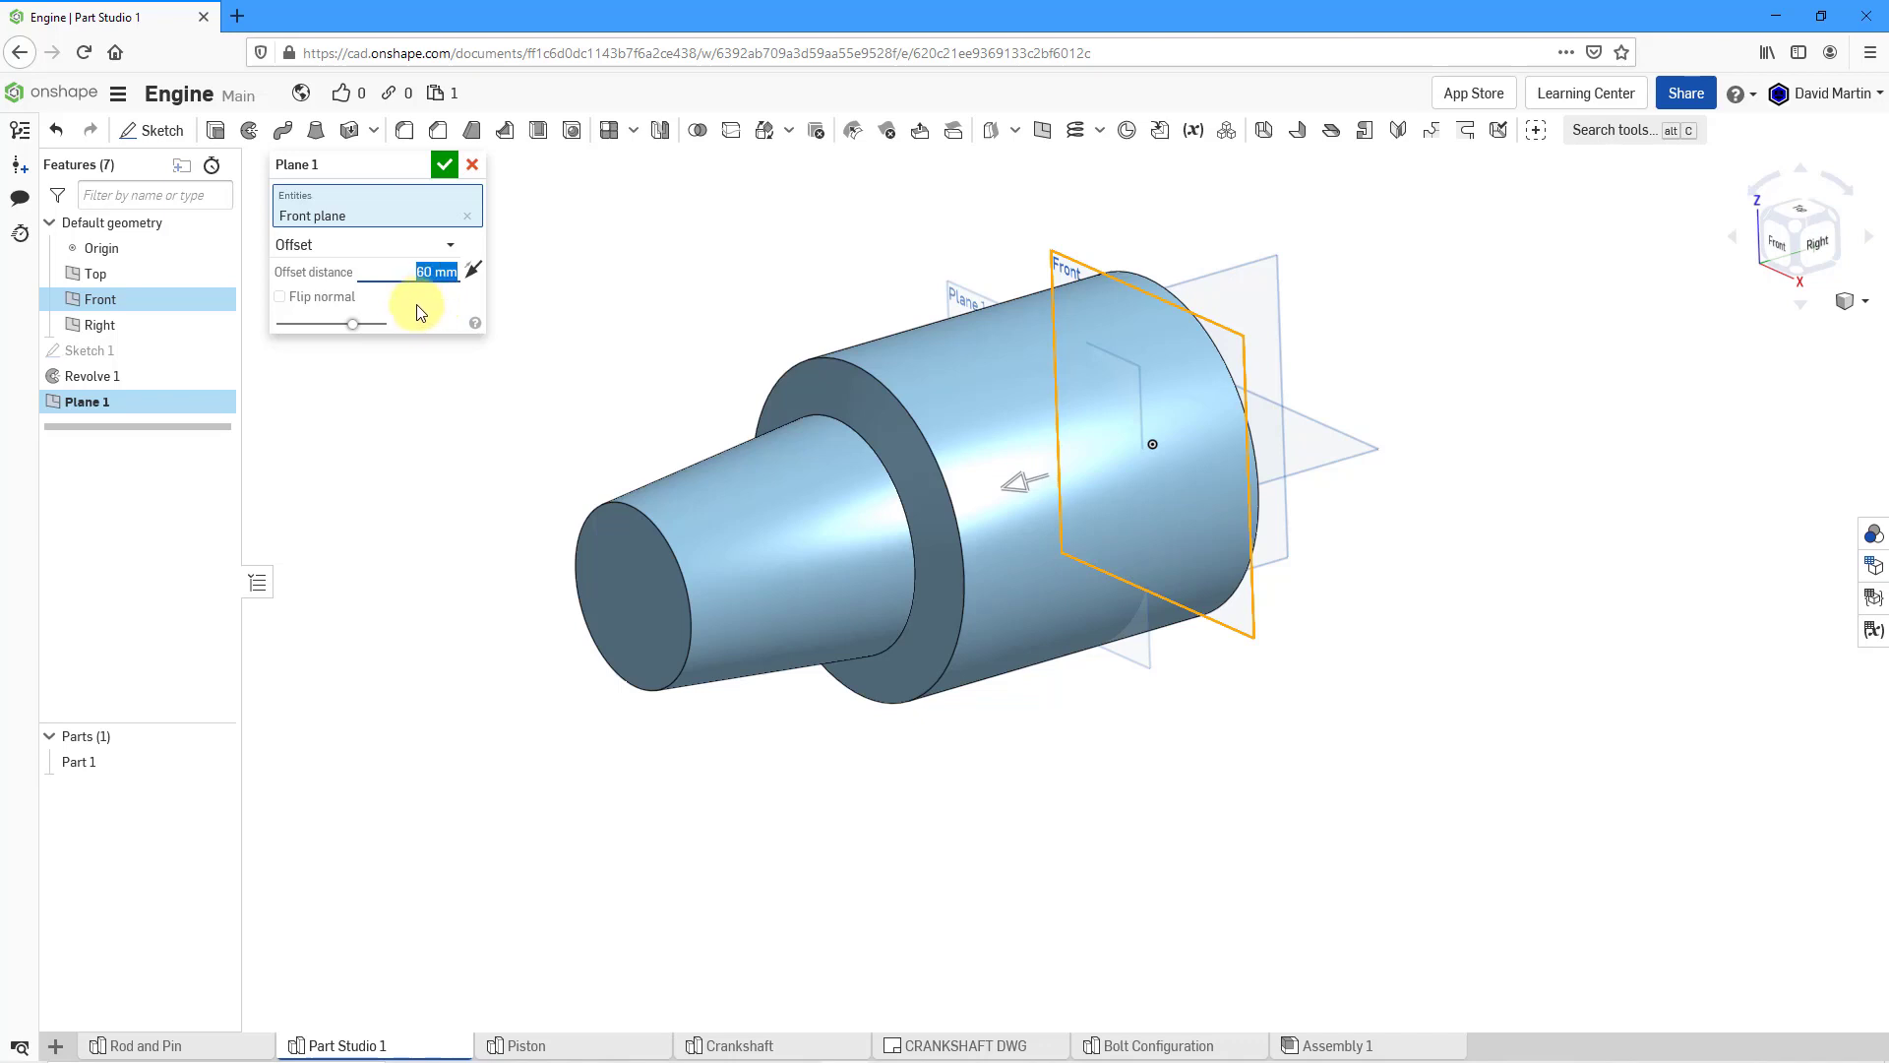
type("90")
key("Return")
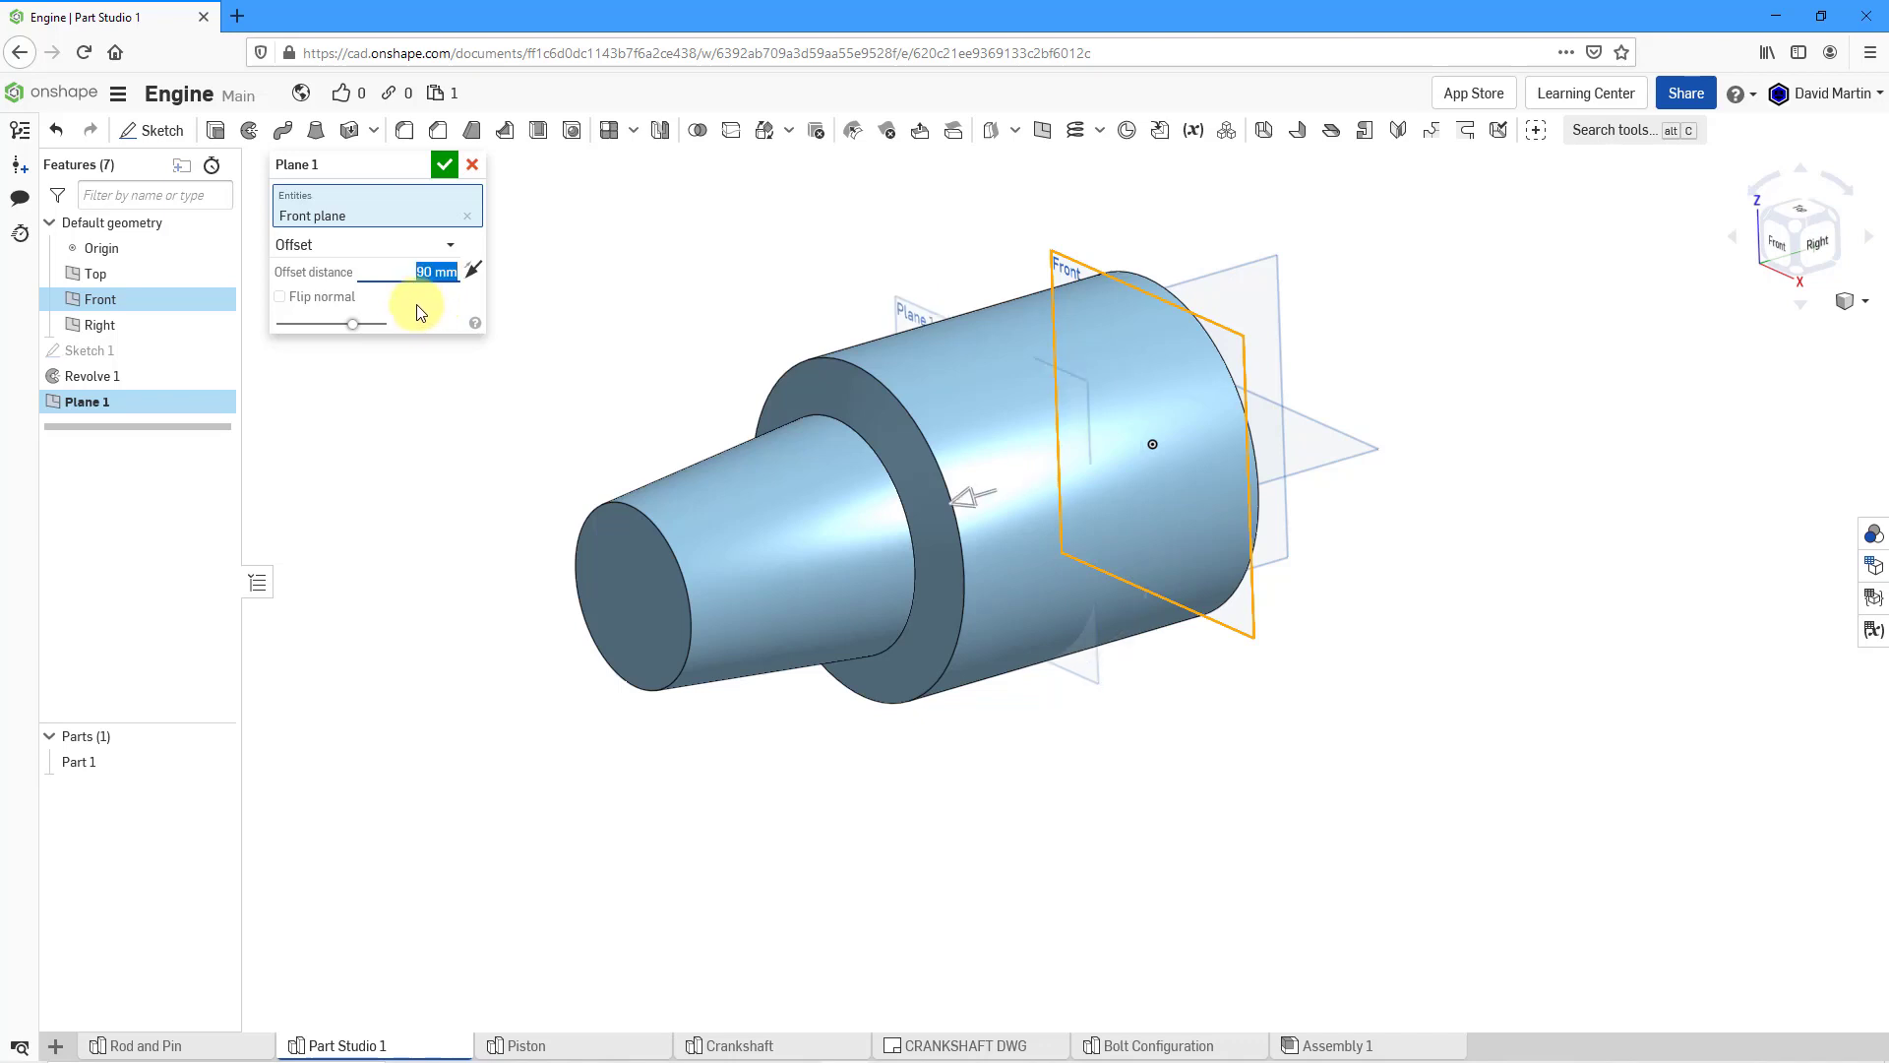
right_click_drag(925, 493, 862, 480)
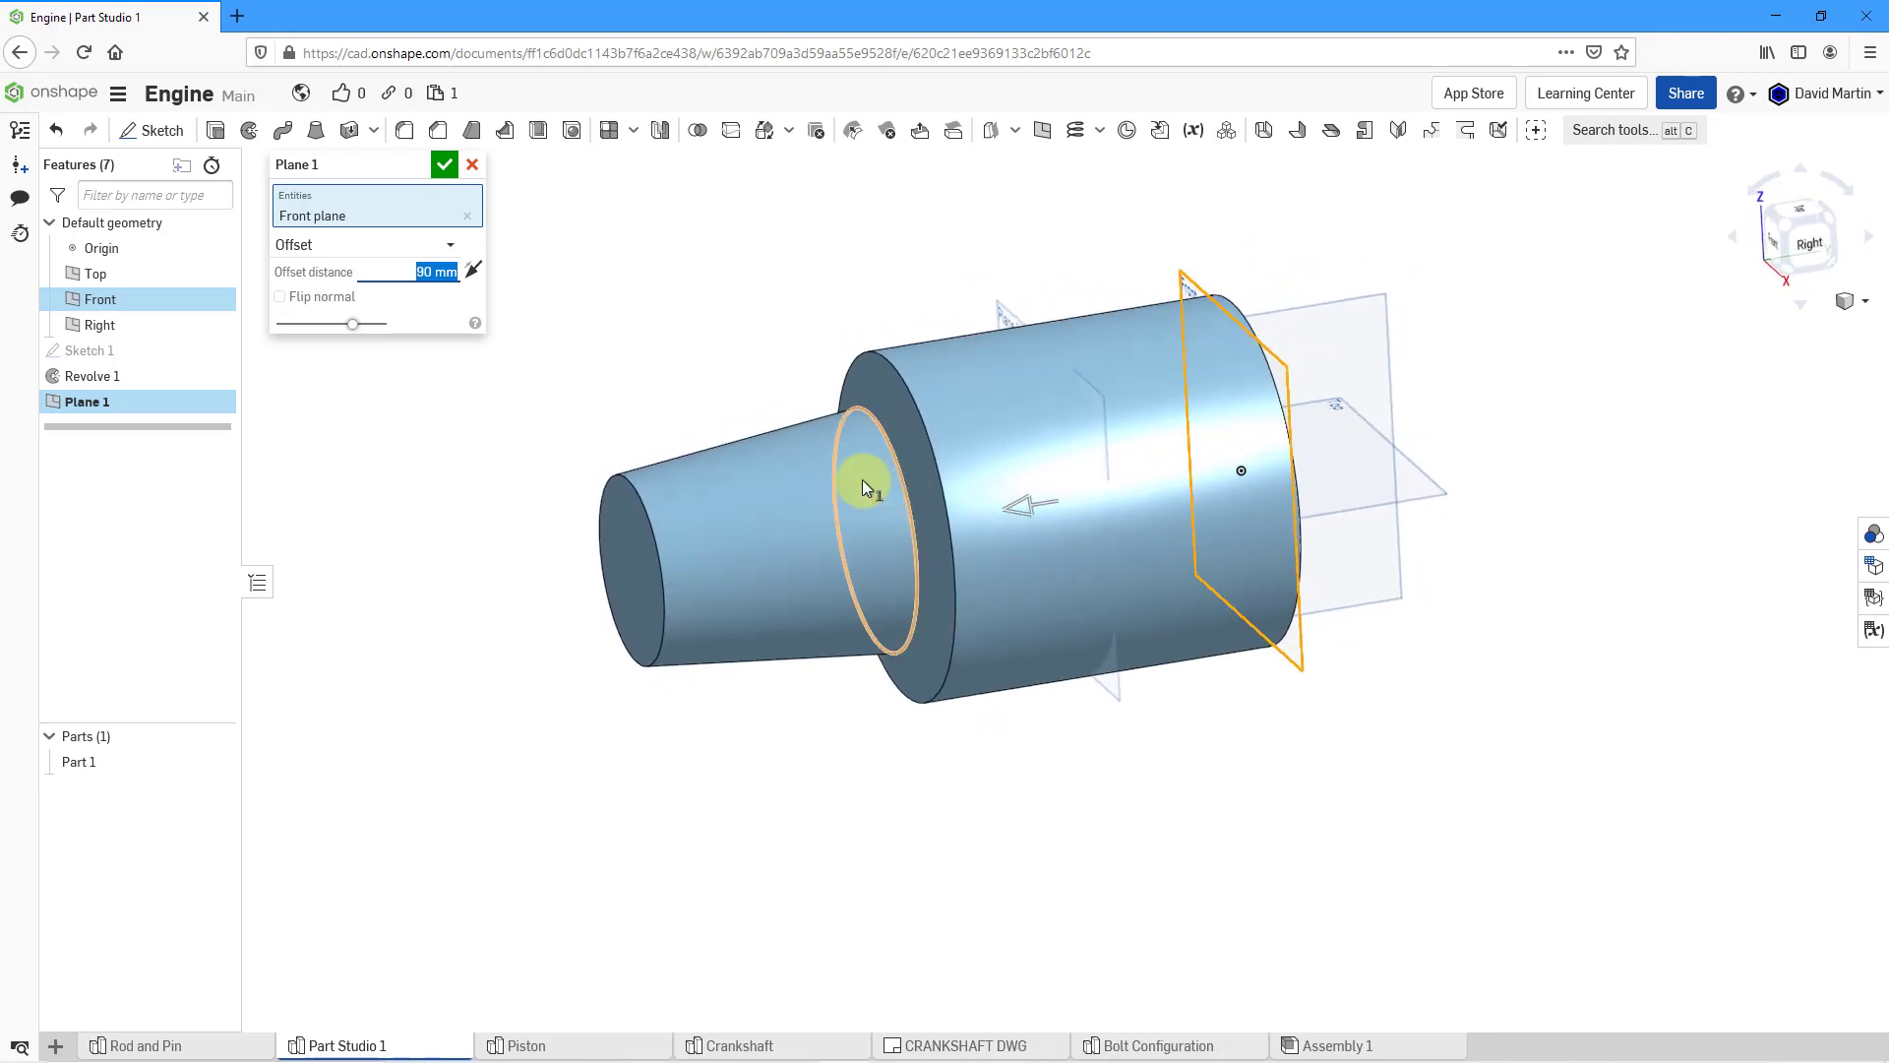
left_click(441, 171)
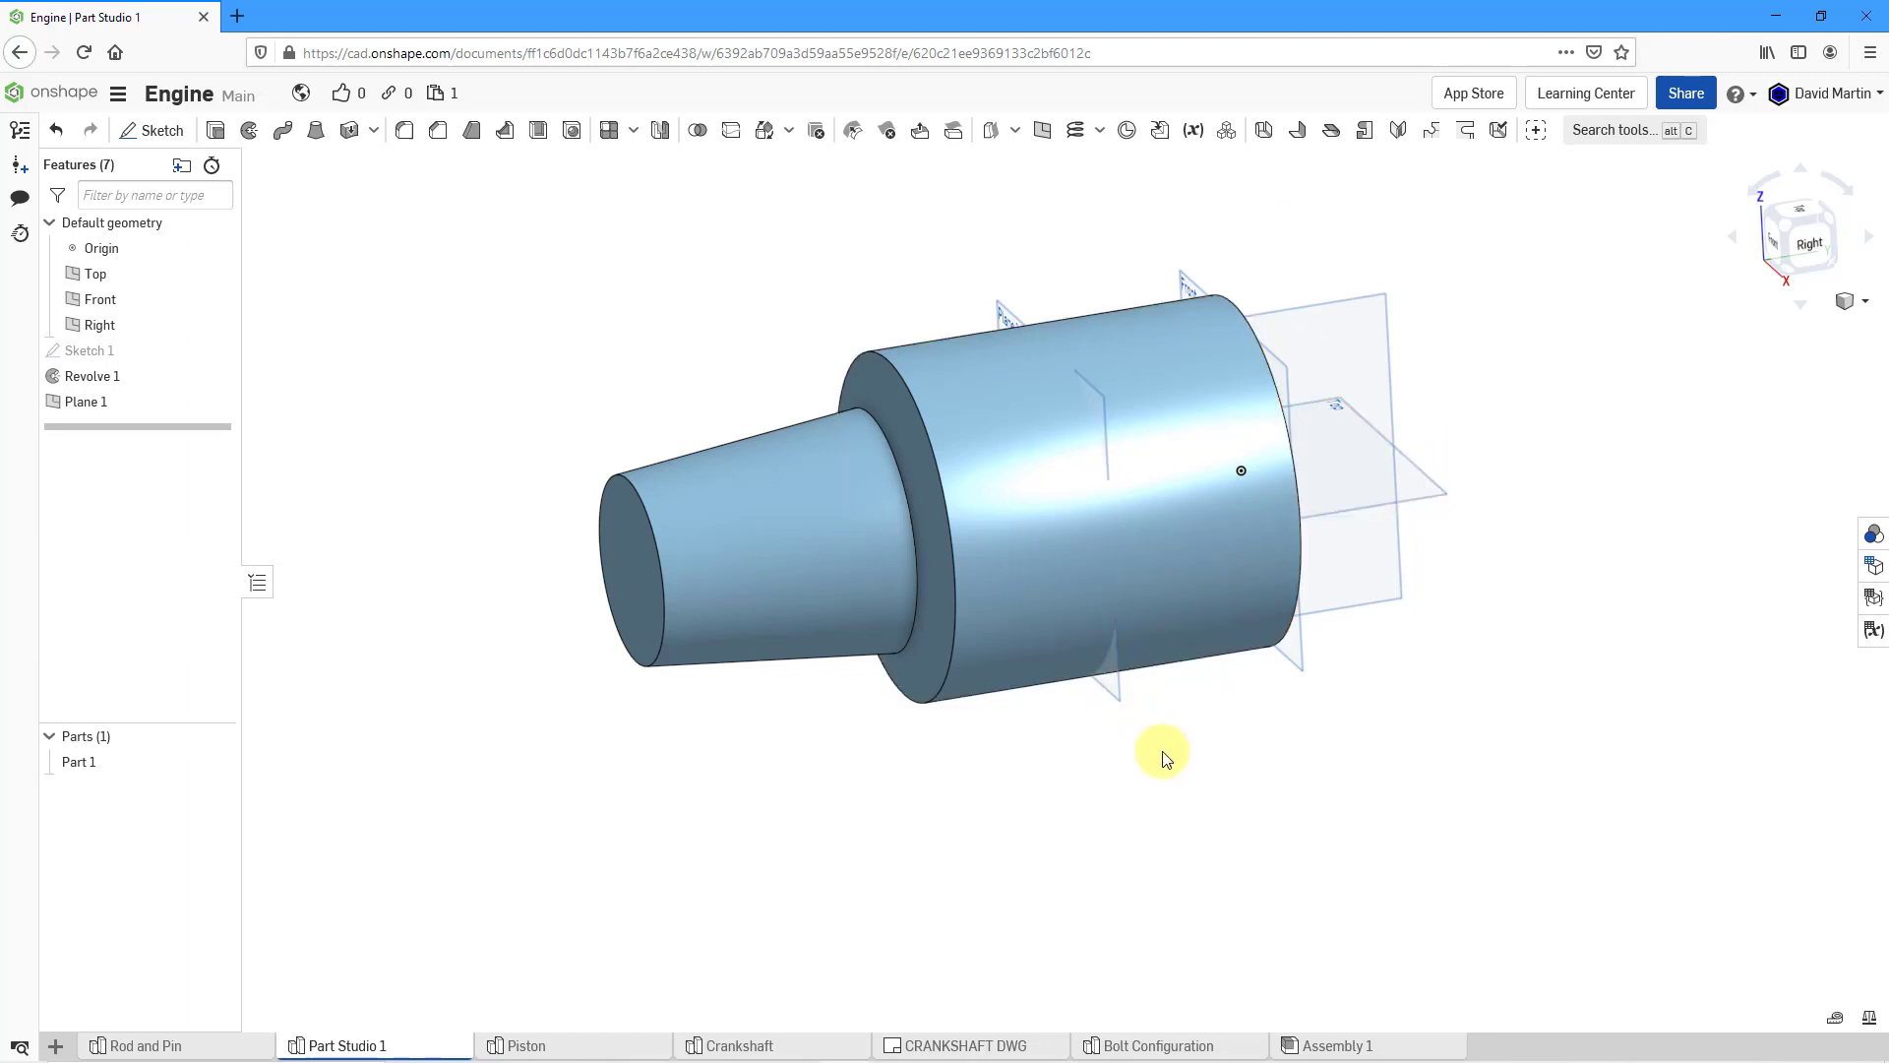
- Change the part's display mode to Translucent
scroll(1160, 751, "up", 2)
right_click_drag(1046, 726, 1138, 767)
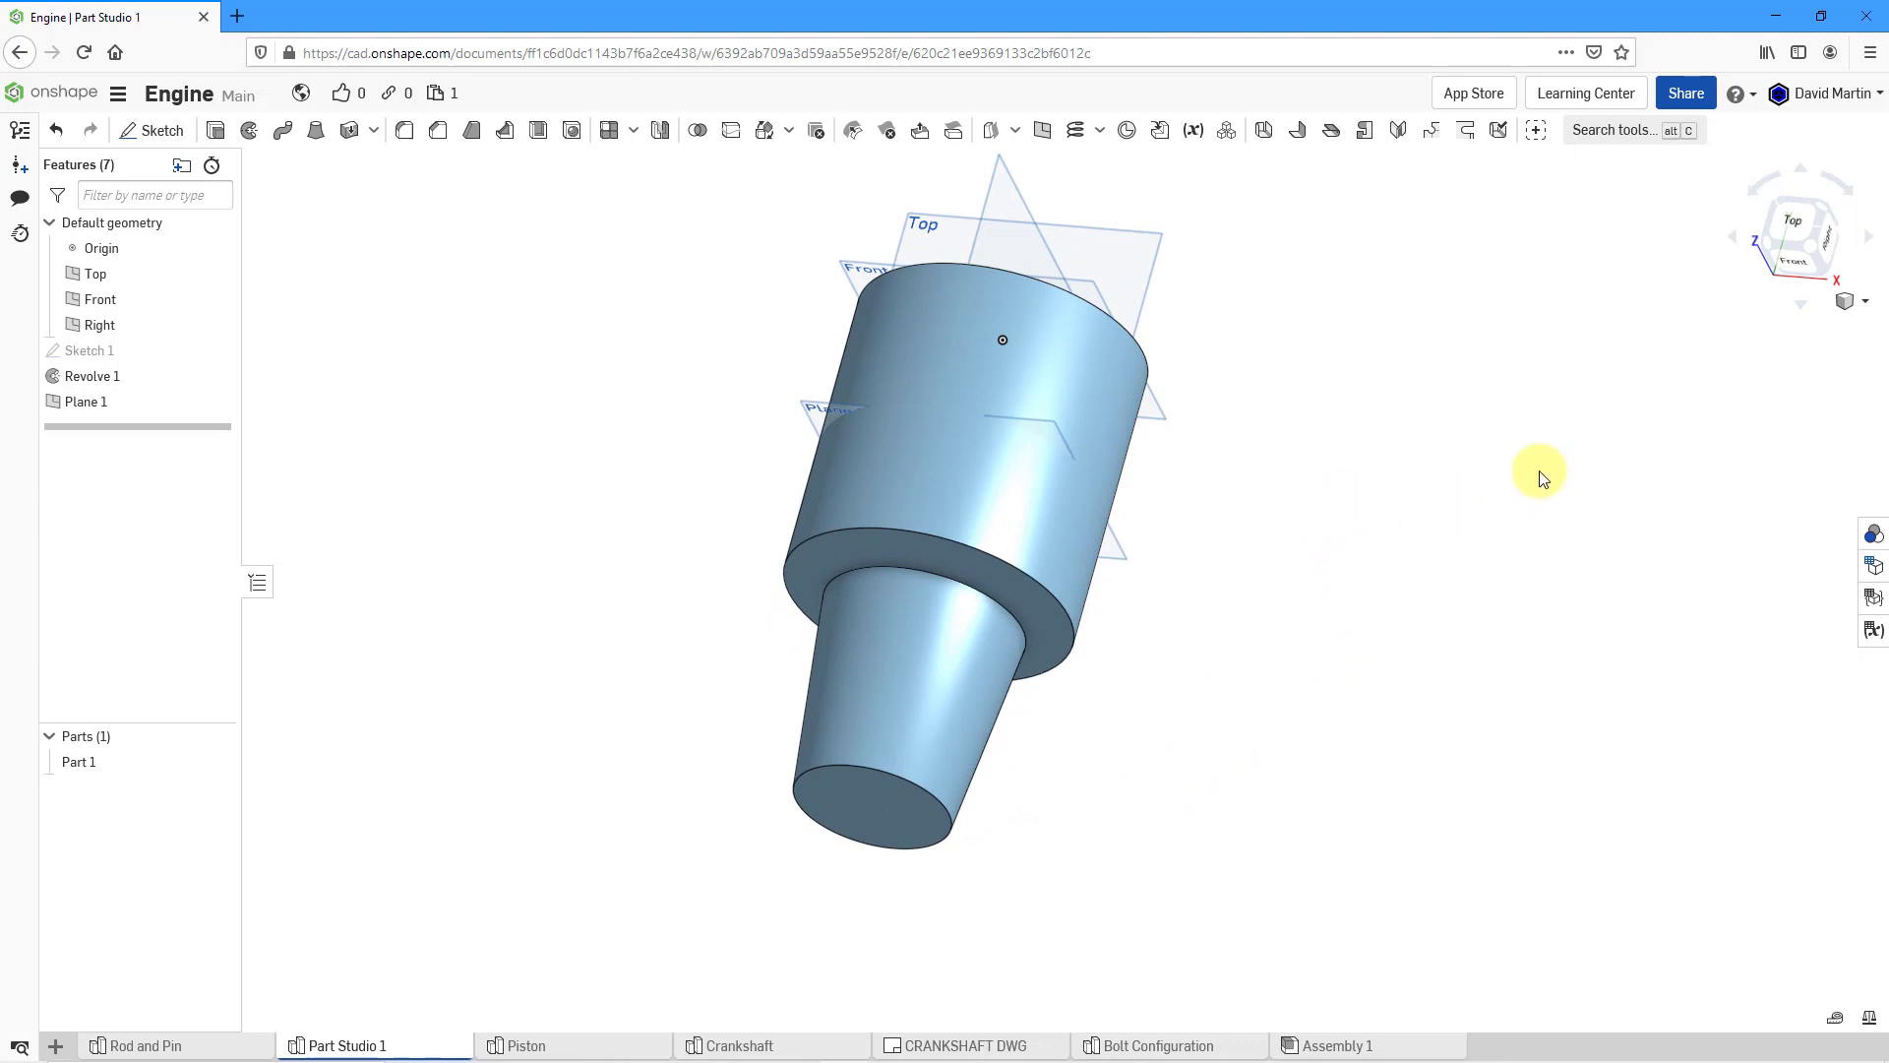
left_click(1867, 309)
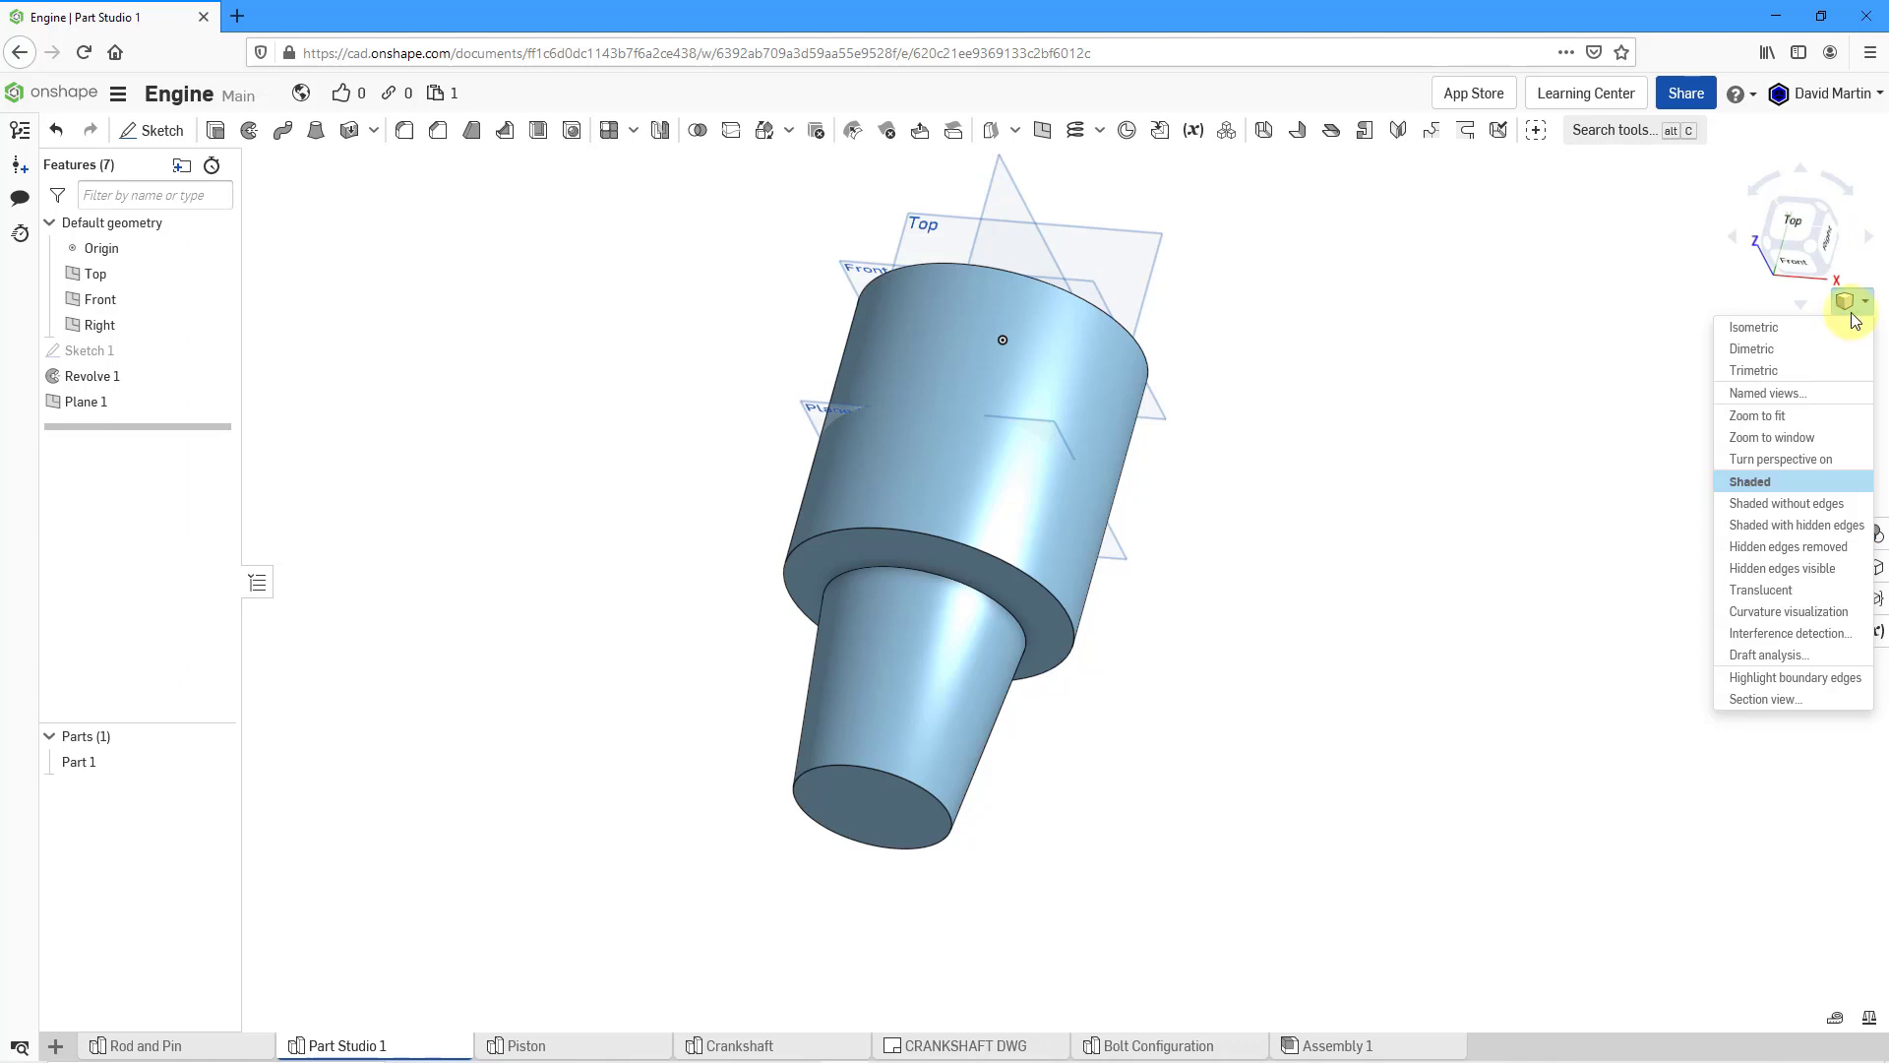
left_click(1788, 591)
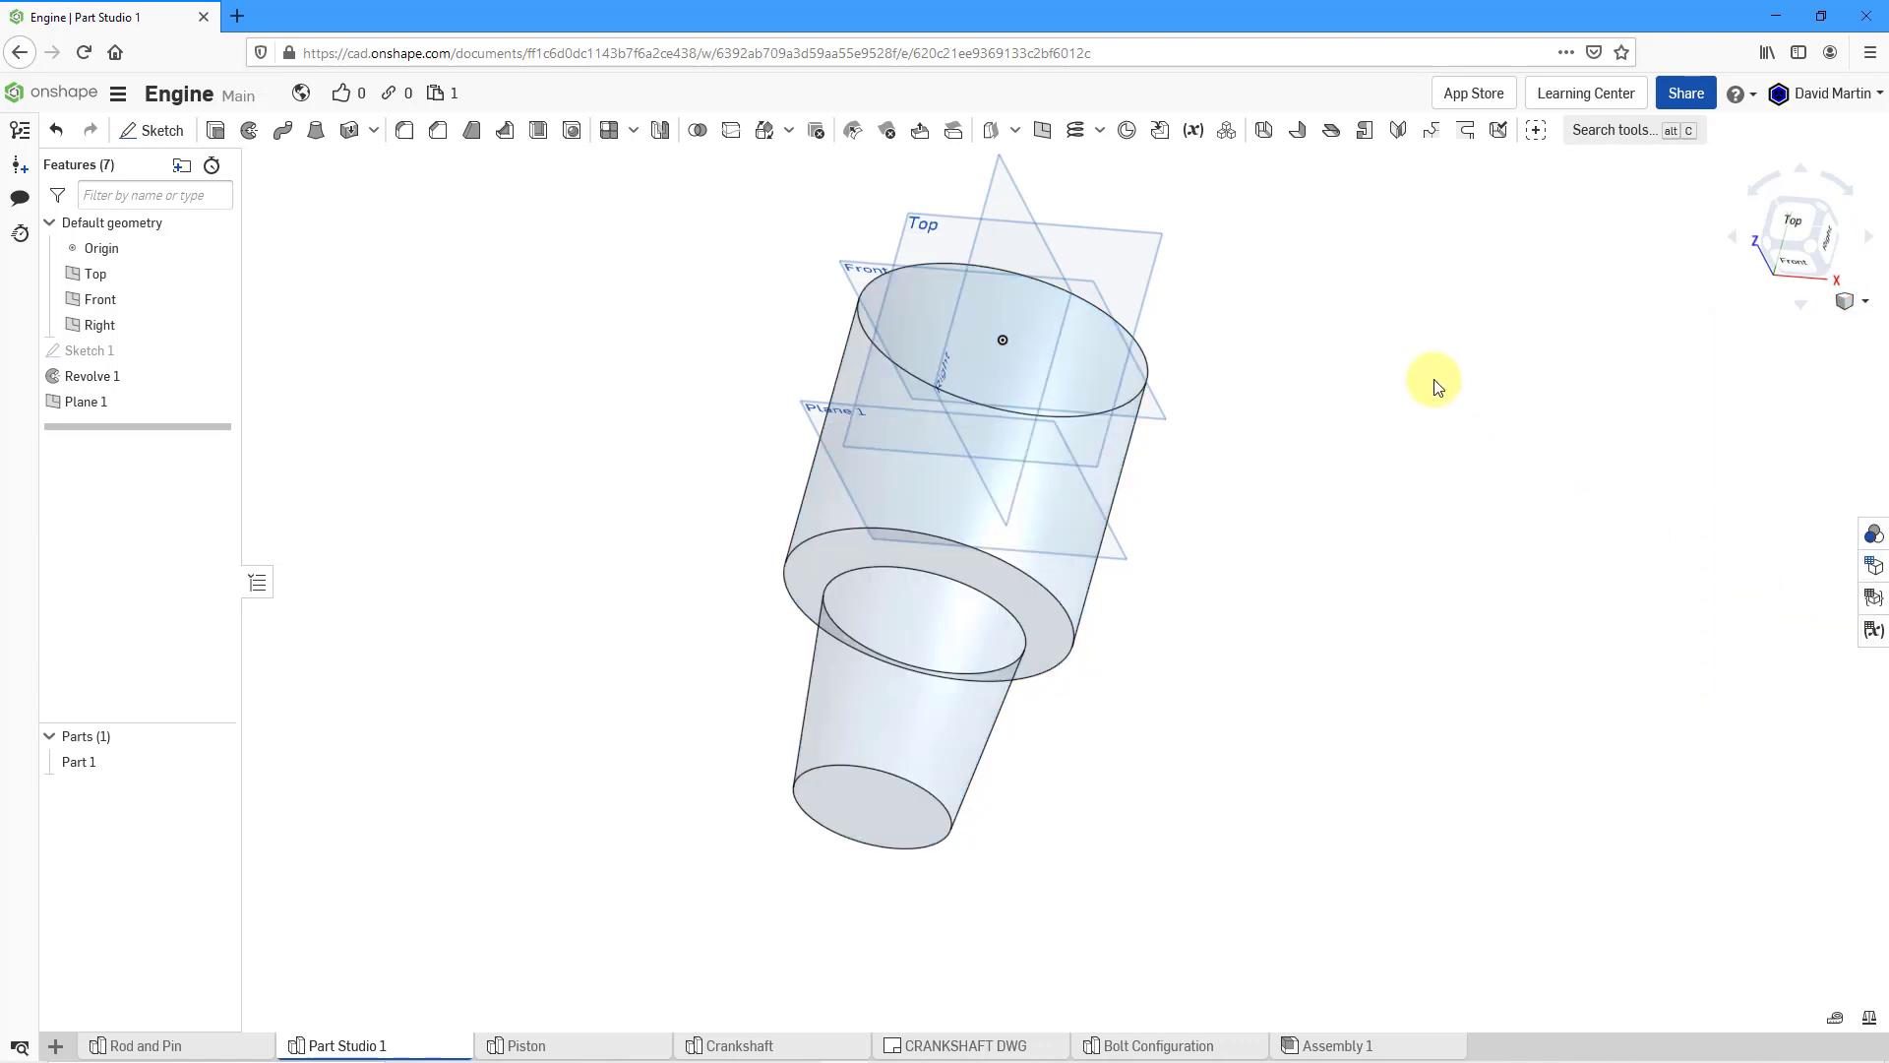
- Start a new sketch on the Top plane and view it normal to the sketch plane
left_click(1135, 234)
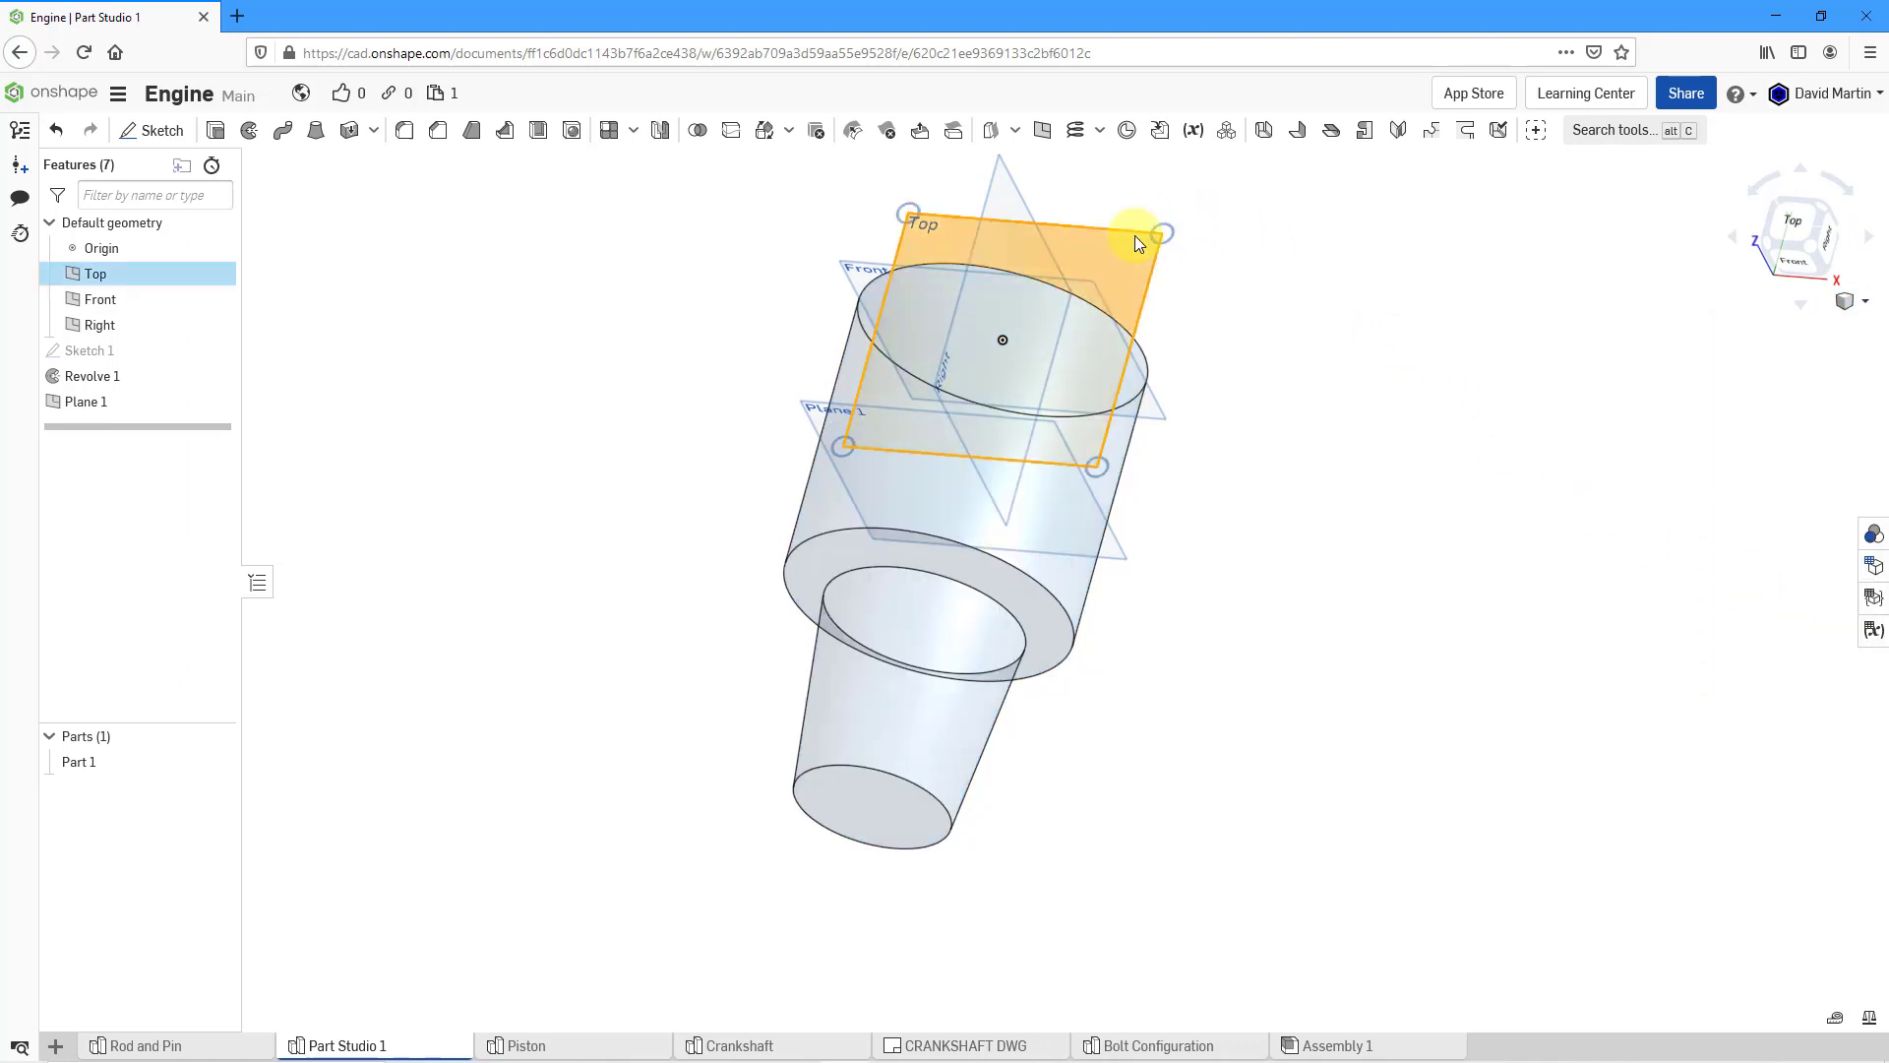
right_click(1237, 258)
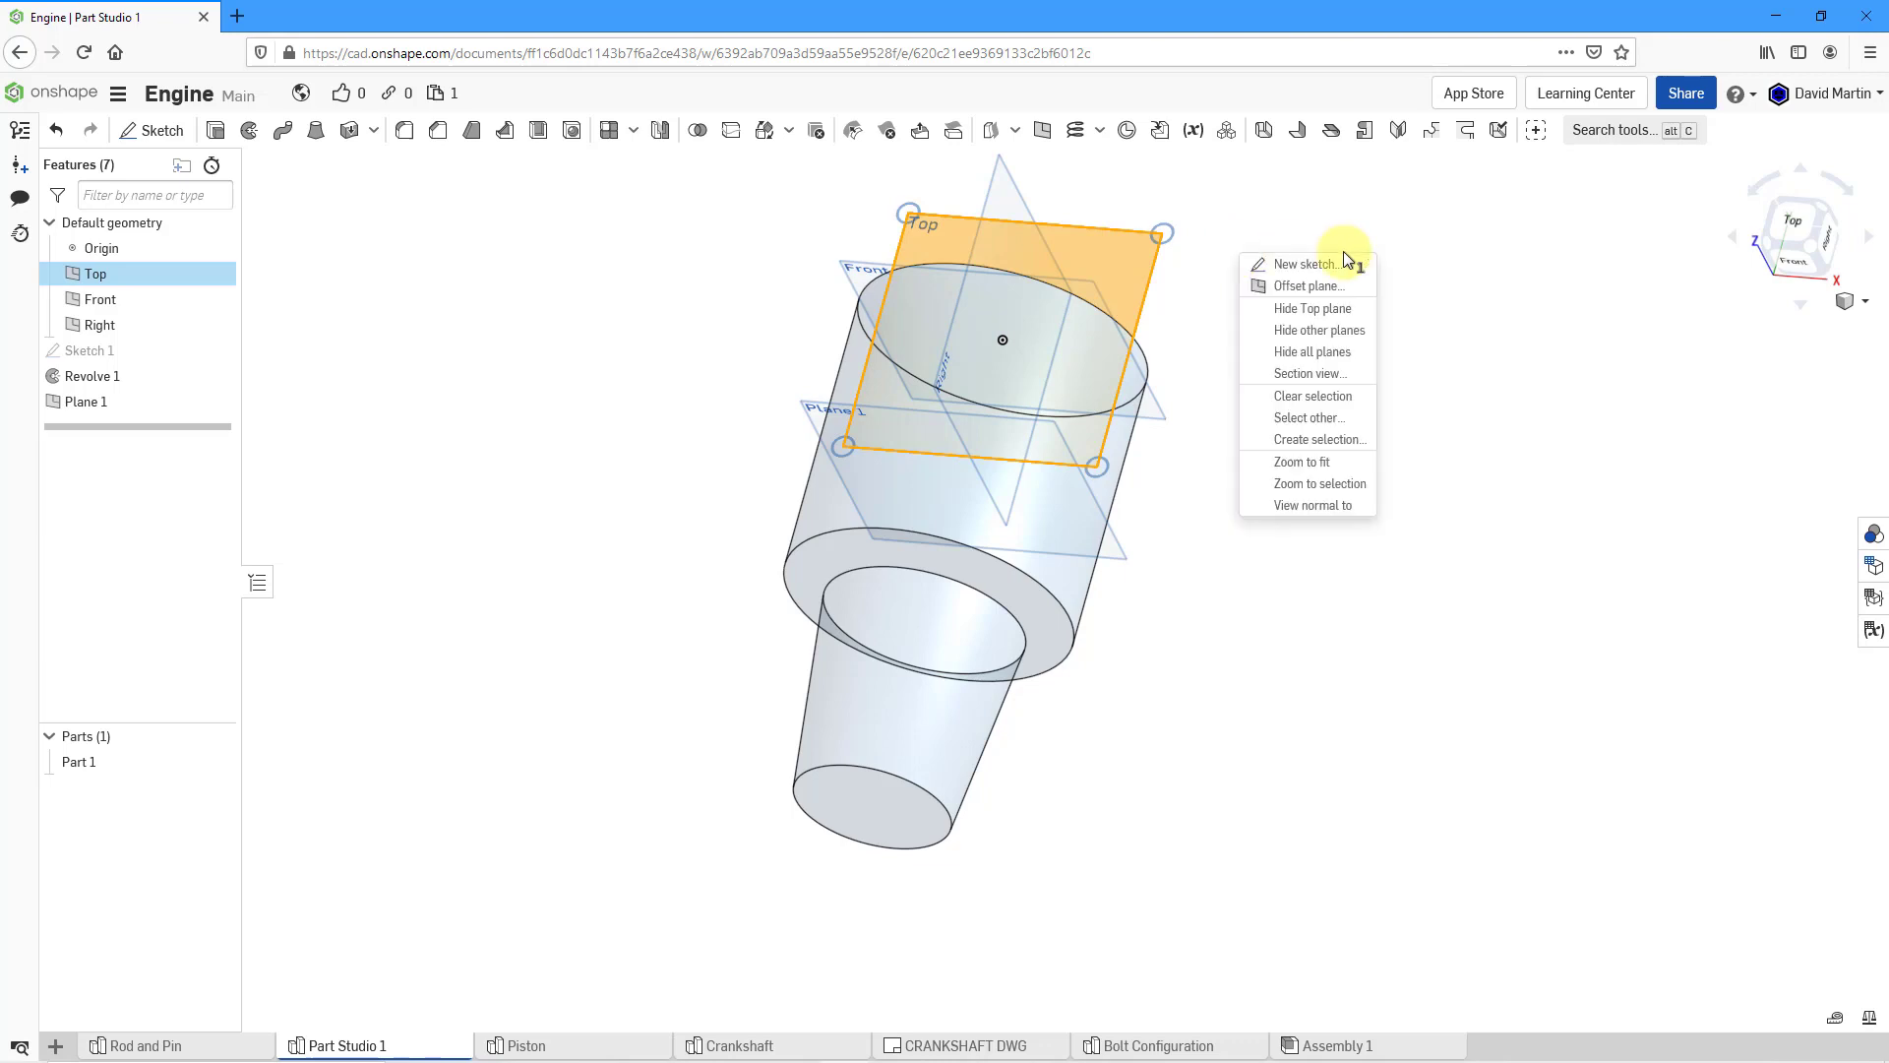
left_click(1306, 264)
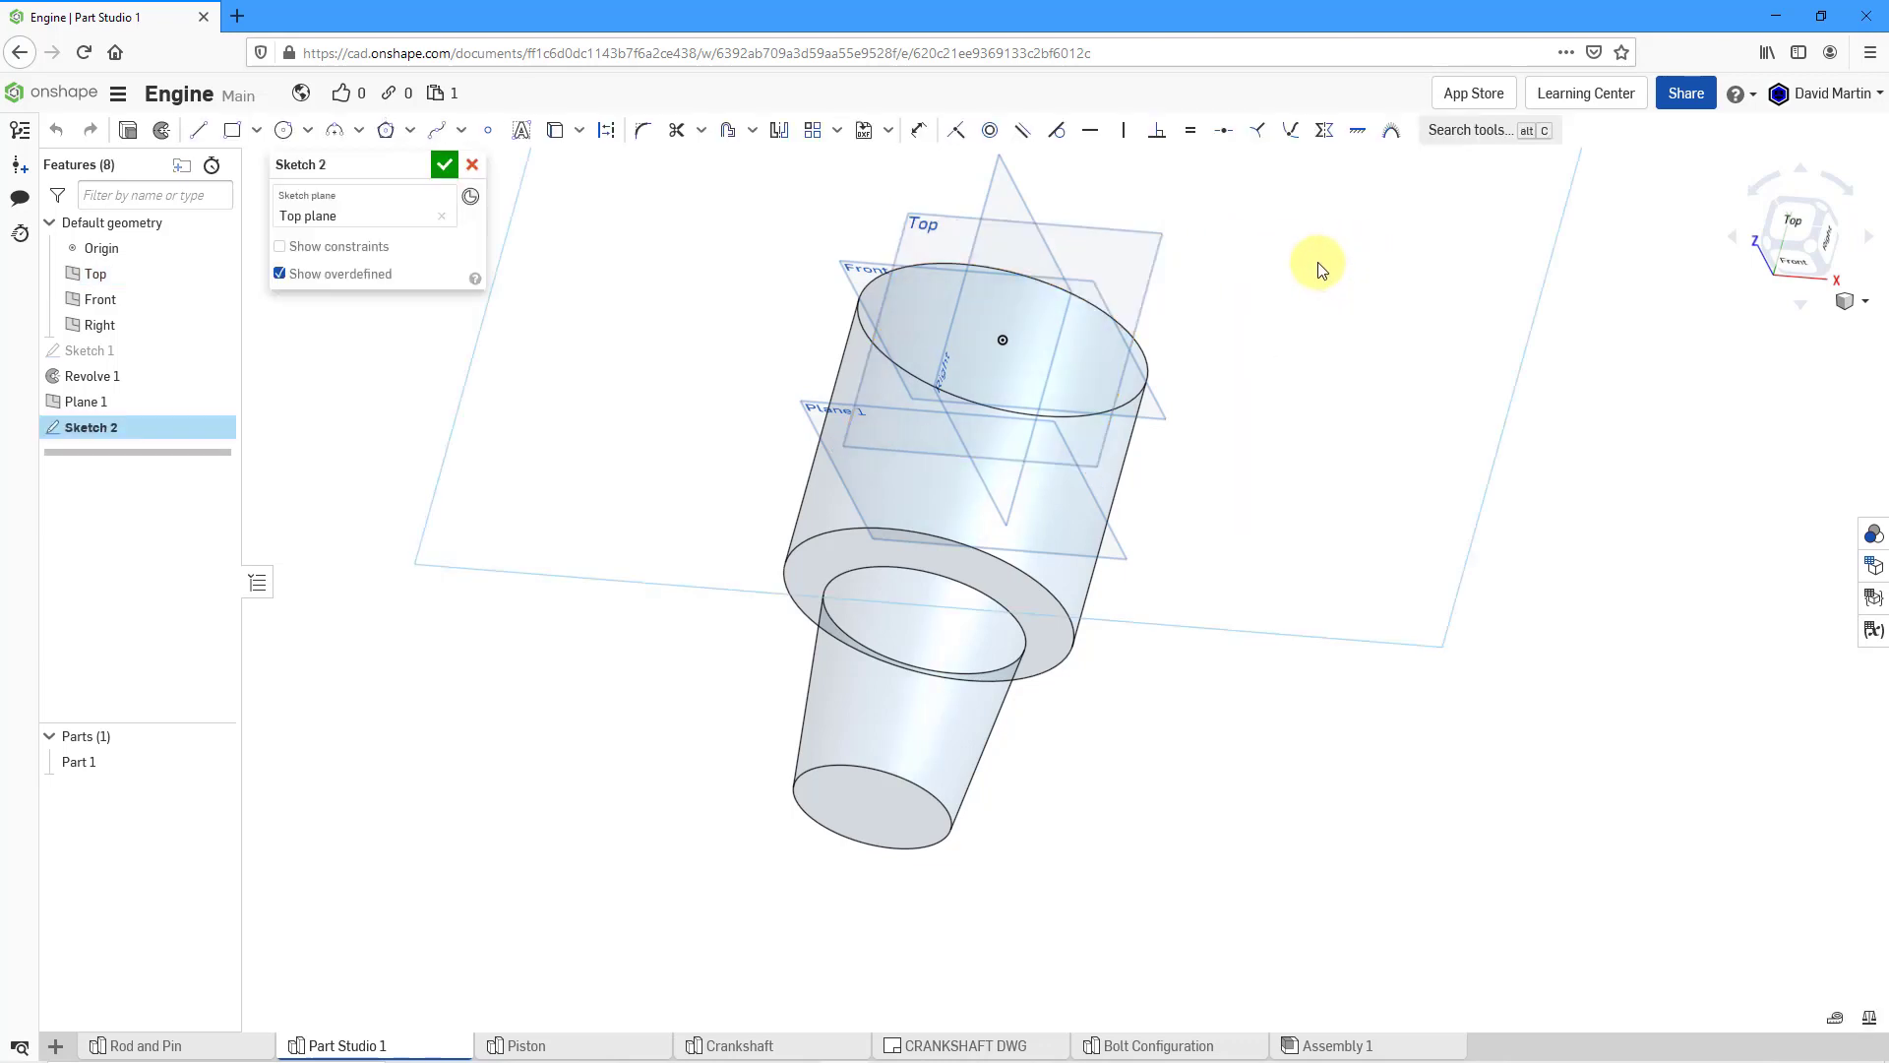
right_click(1320, 270)
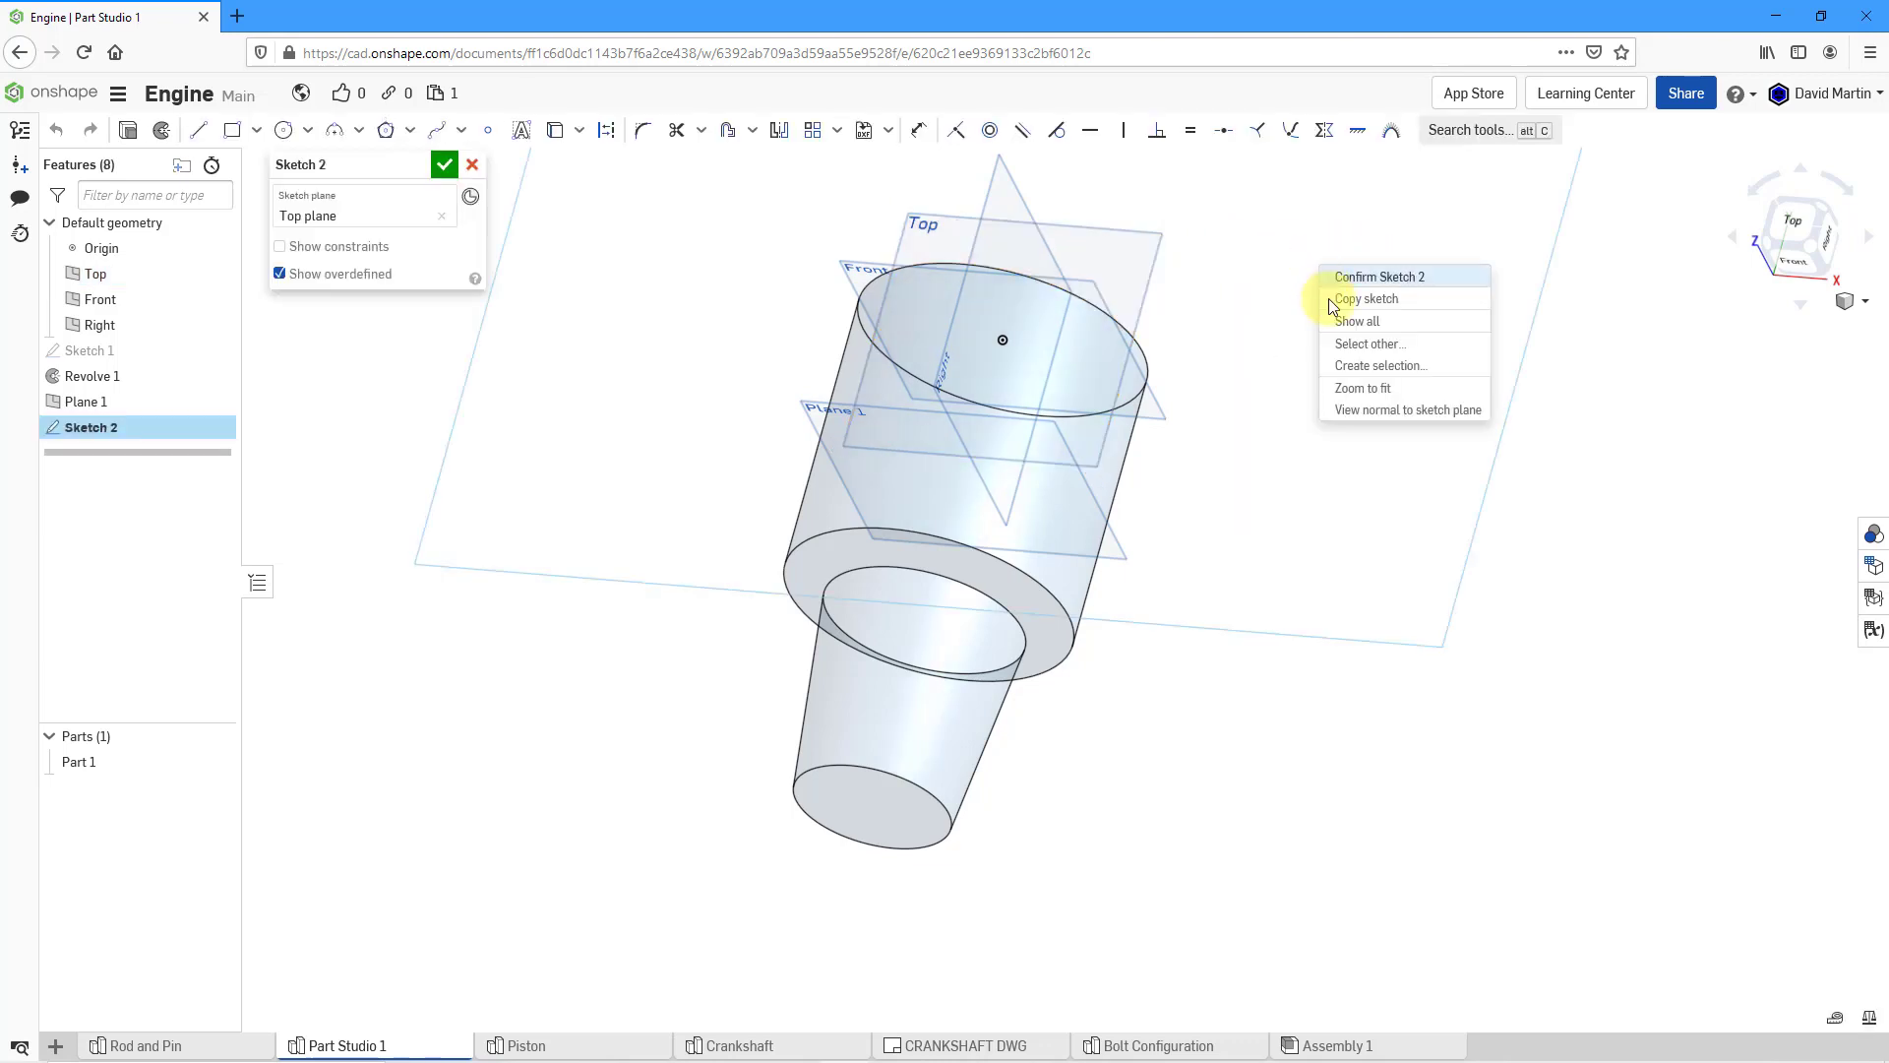
left_click(1374, 414)
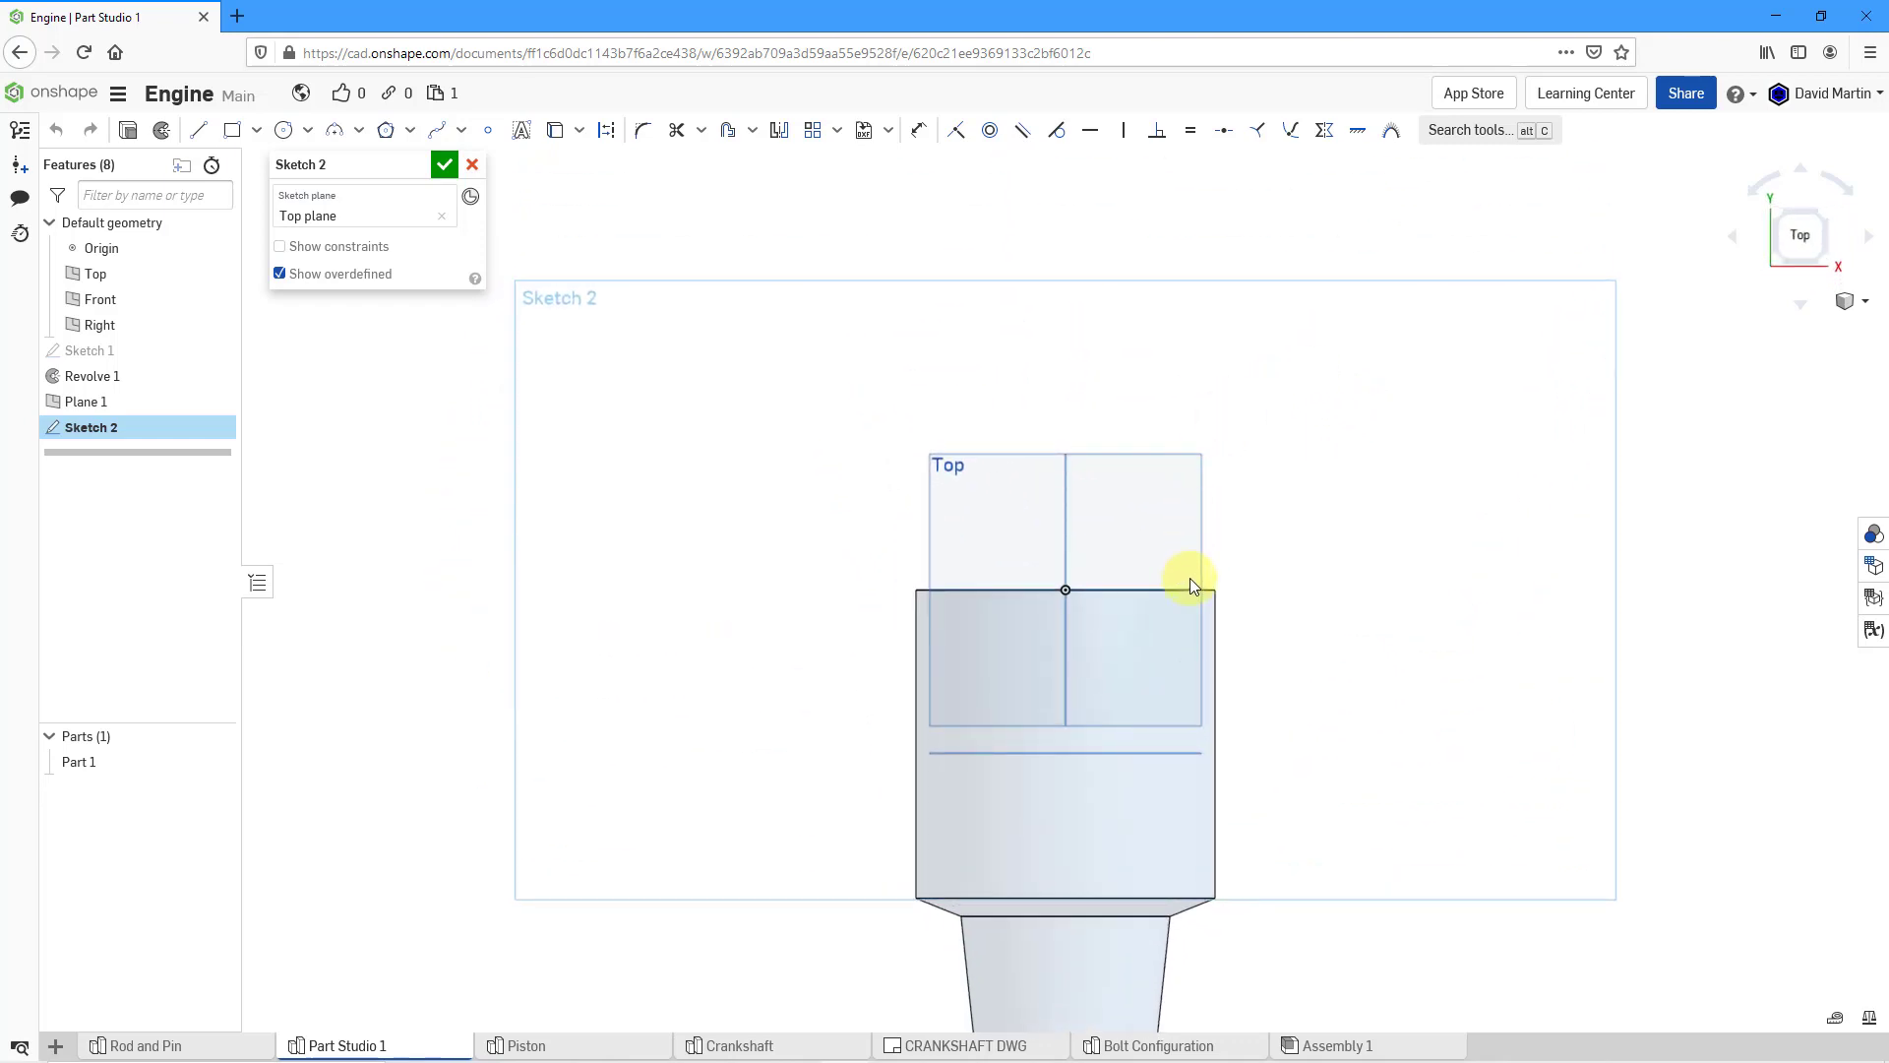
middle_click_drag(1190, 577, 1172, 418)
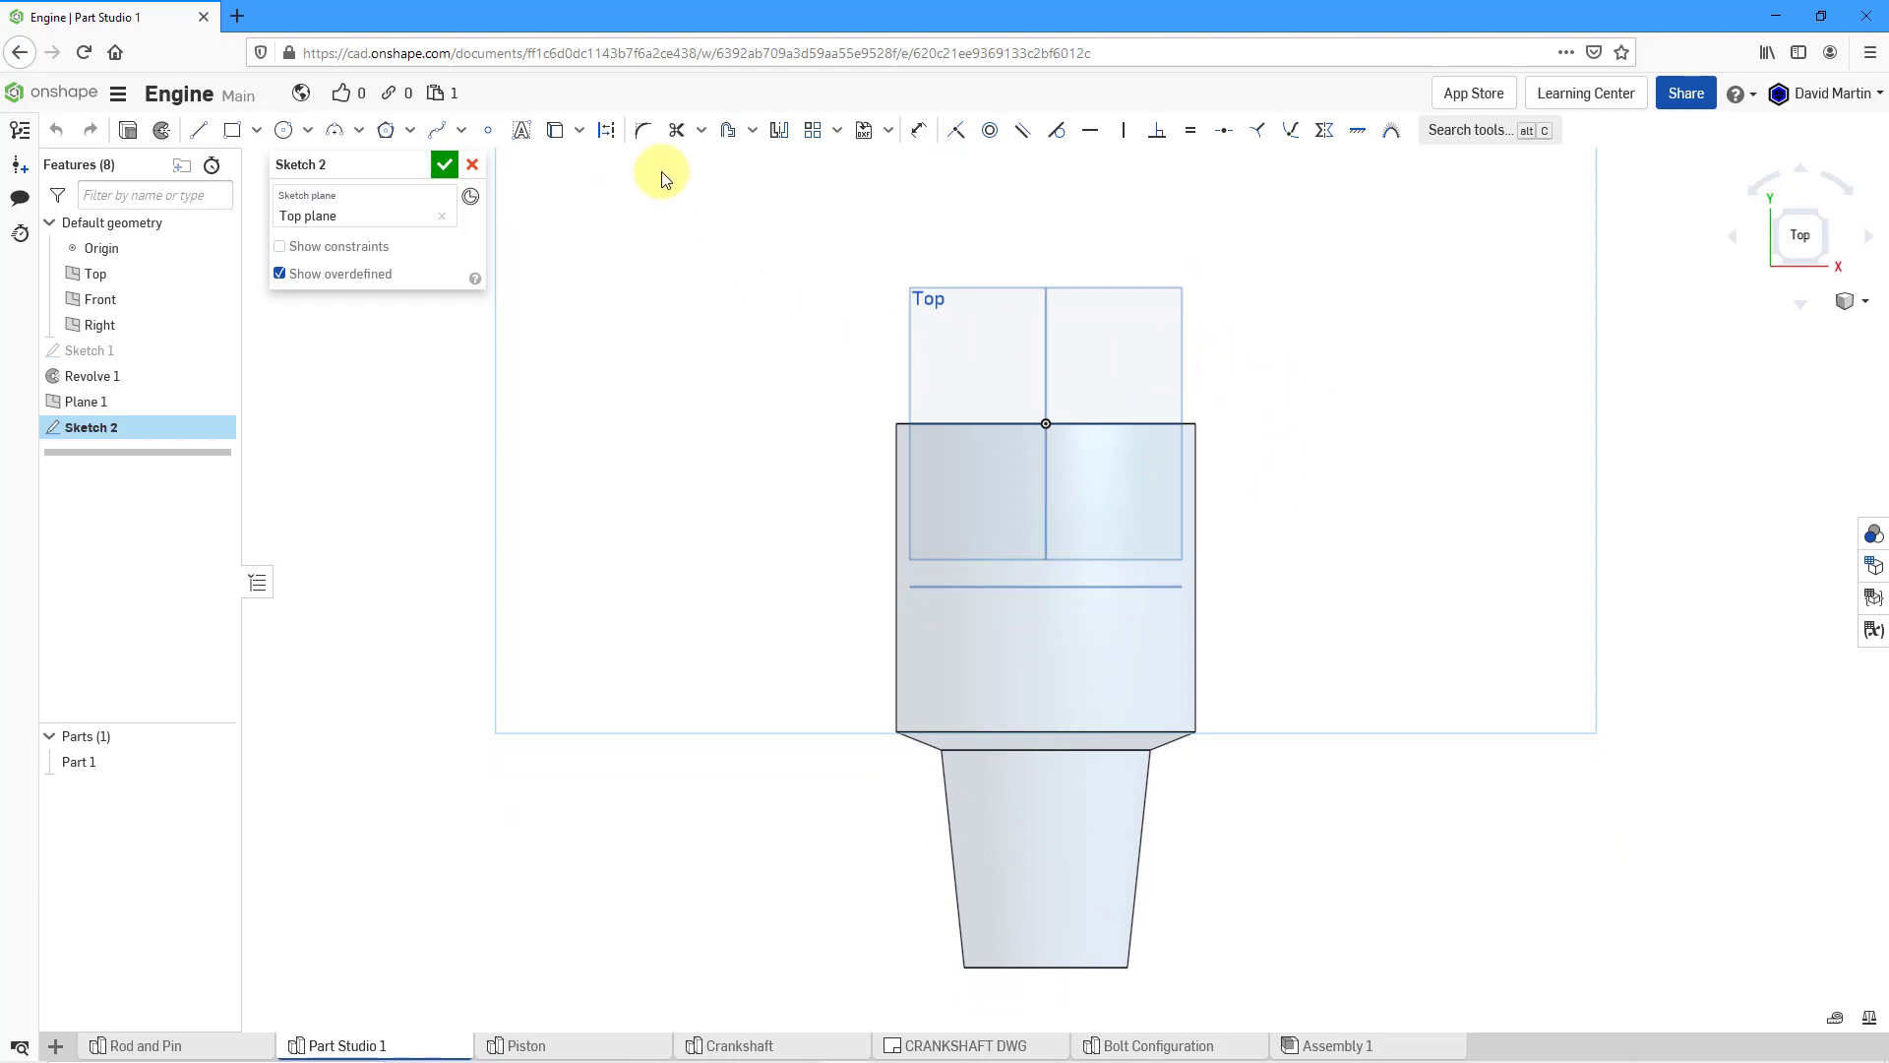
- Draw a vertical construction line about 261 mm long through the origin along the part's axis
left_click(197, 136)
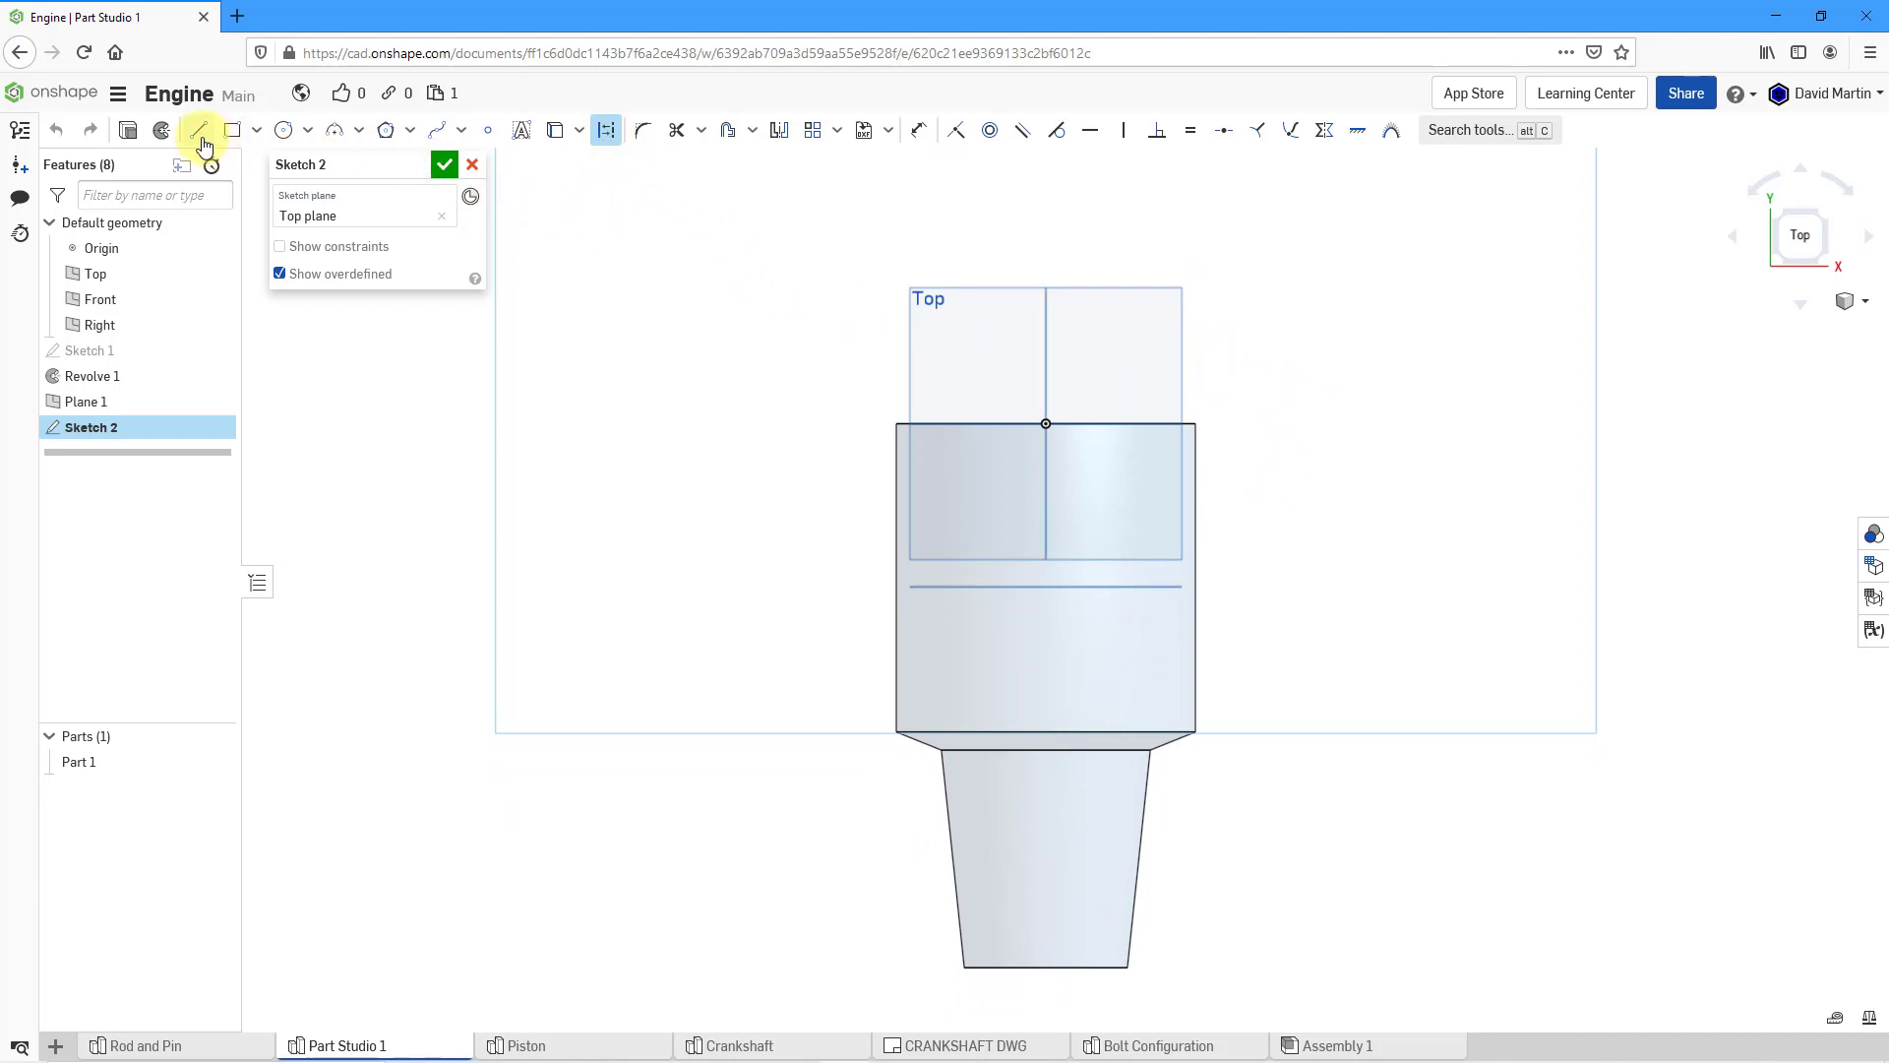
left_click(1046, 314)
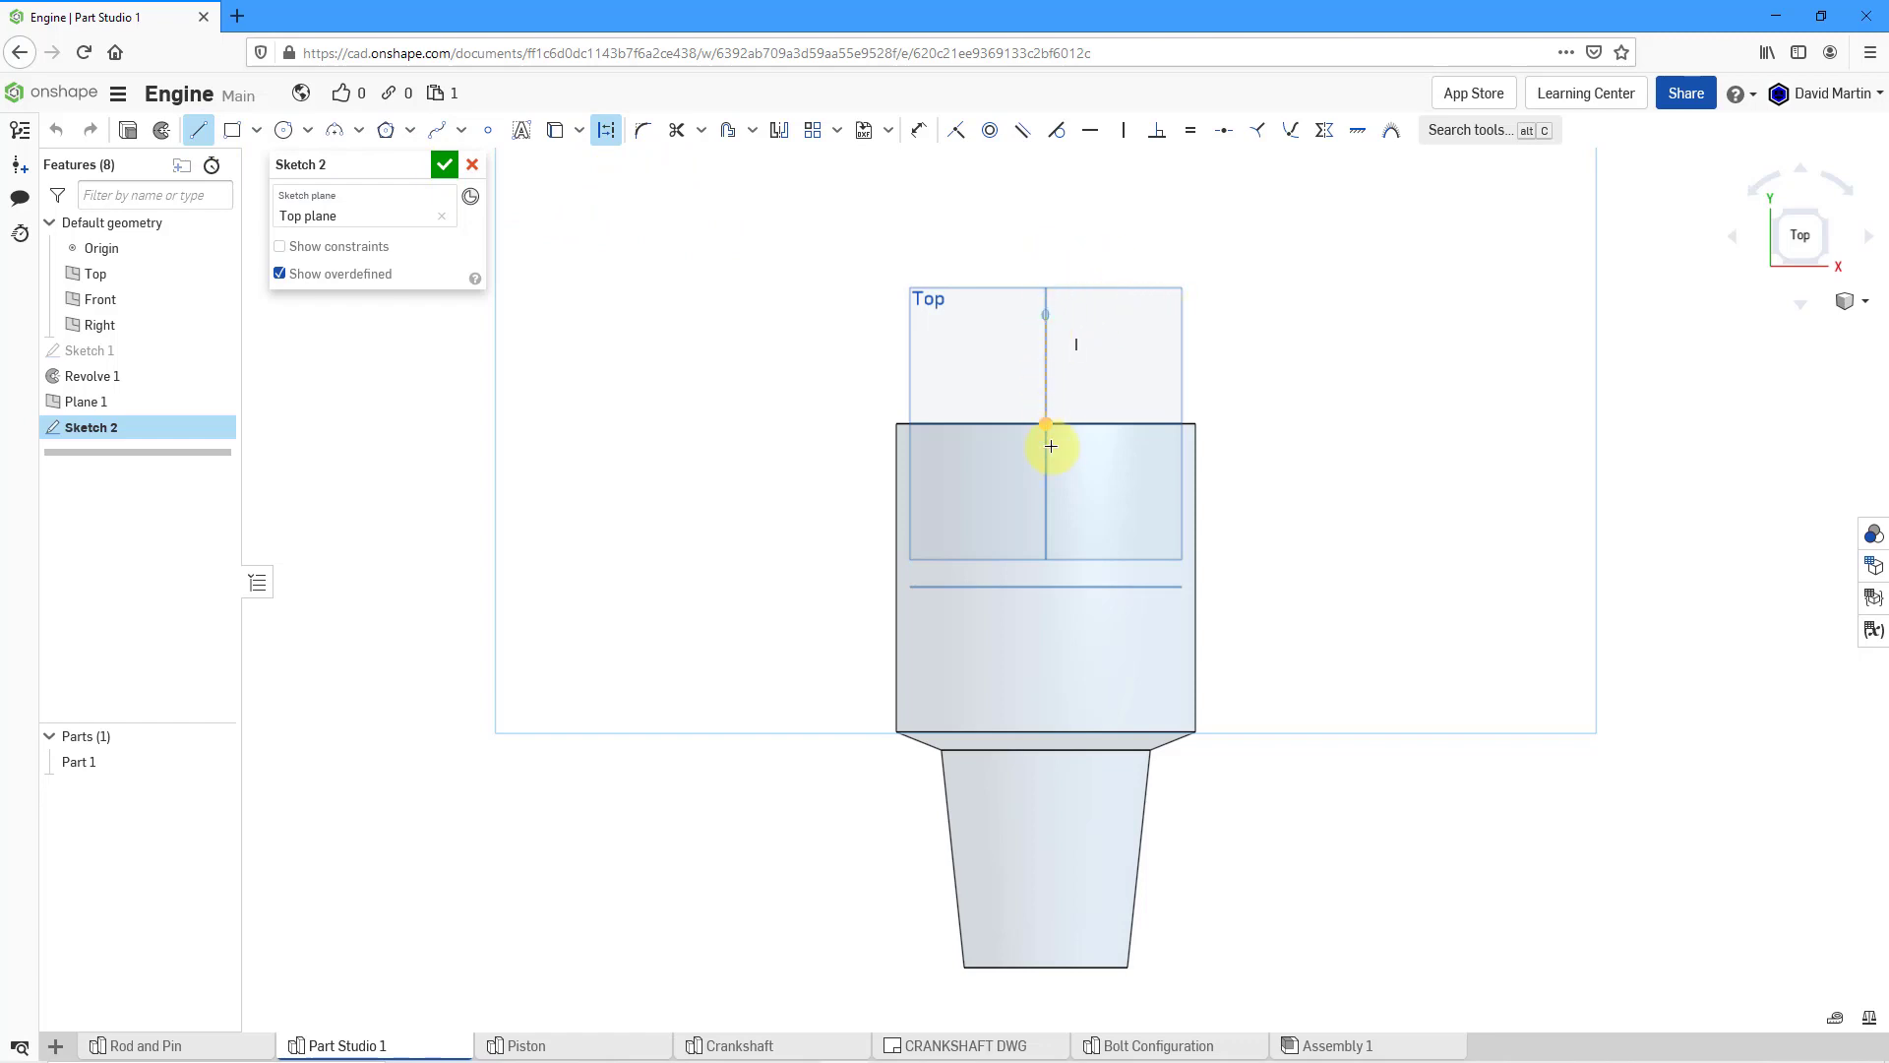
left_click(1048, 787)
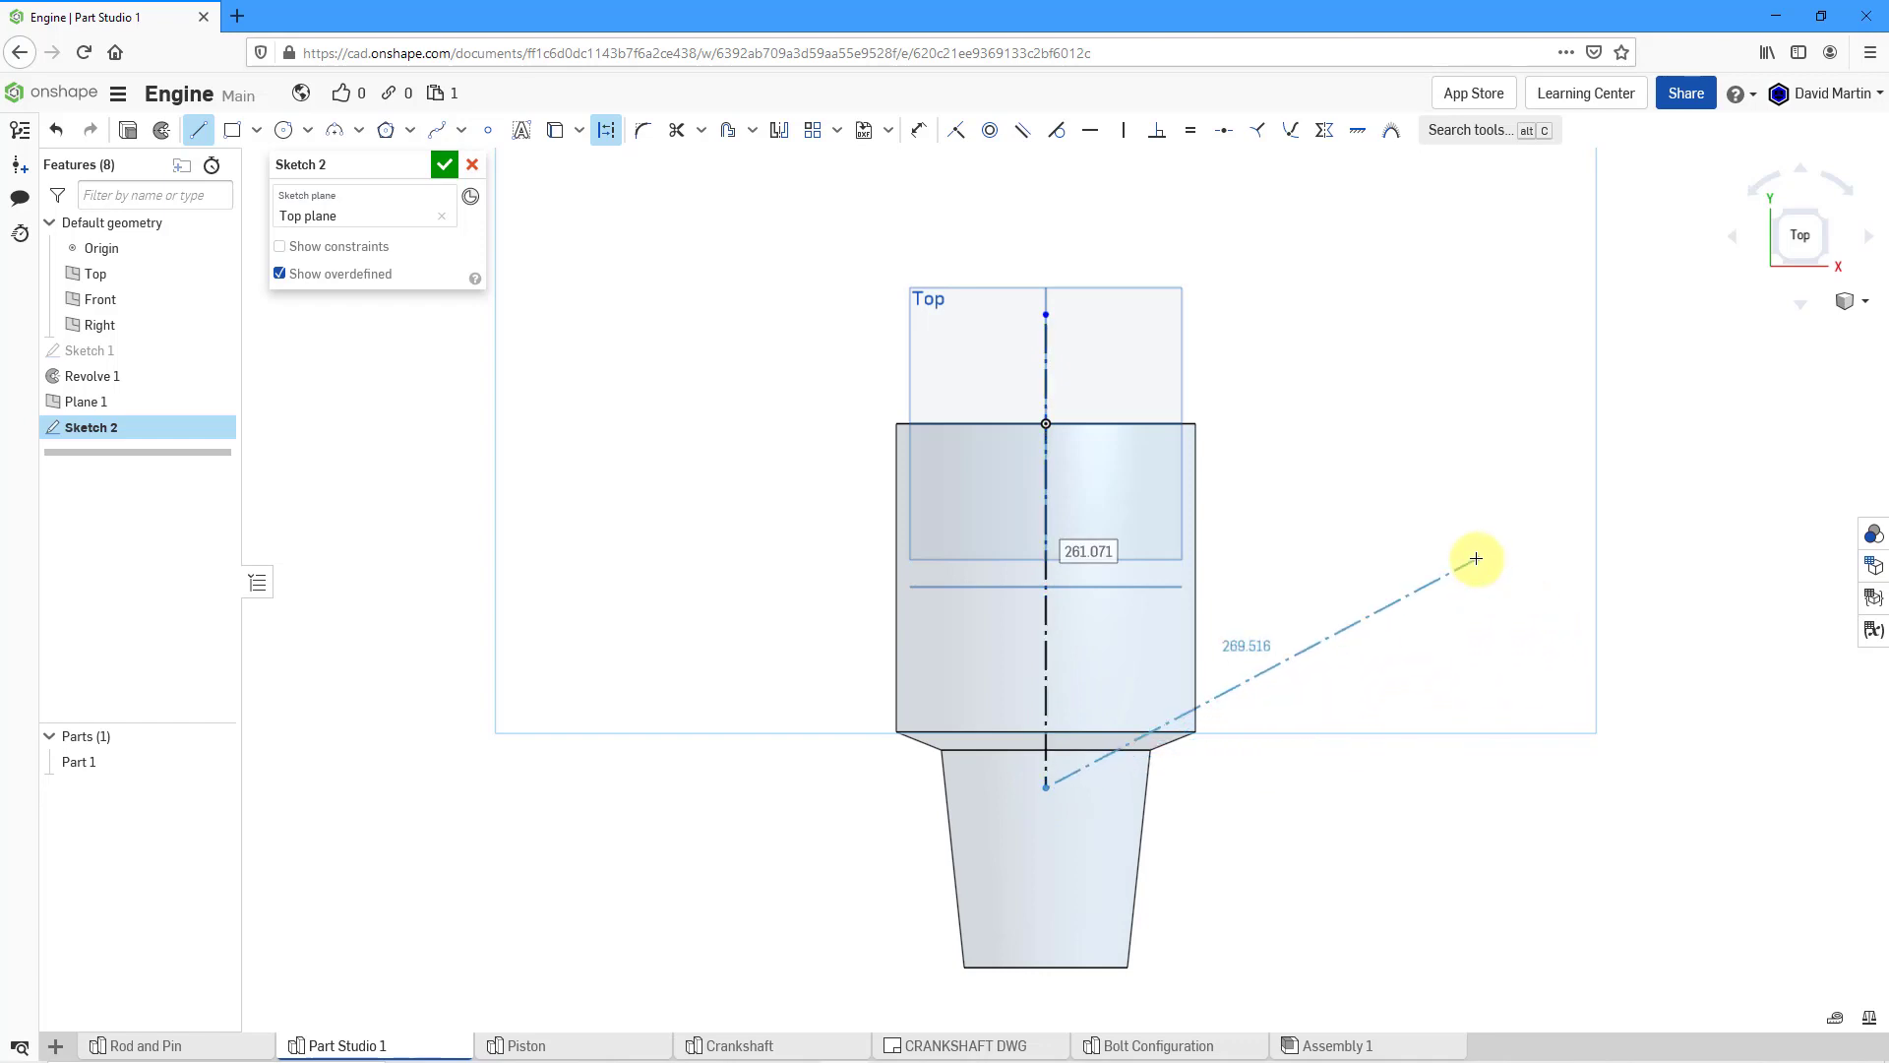
key("Escape")
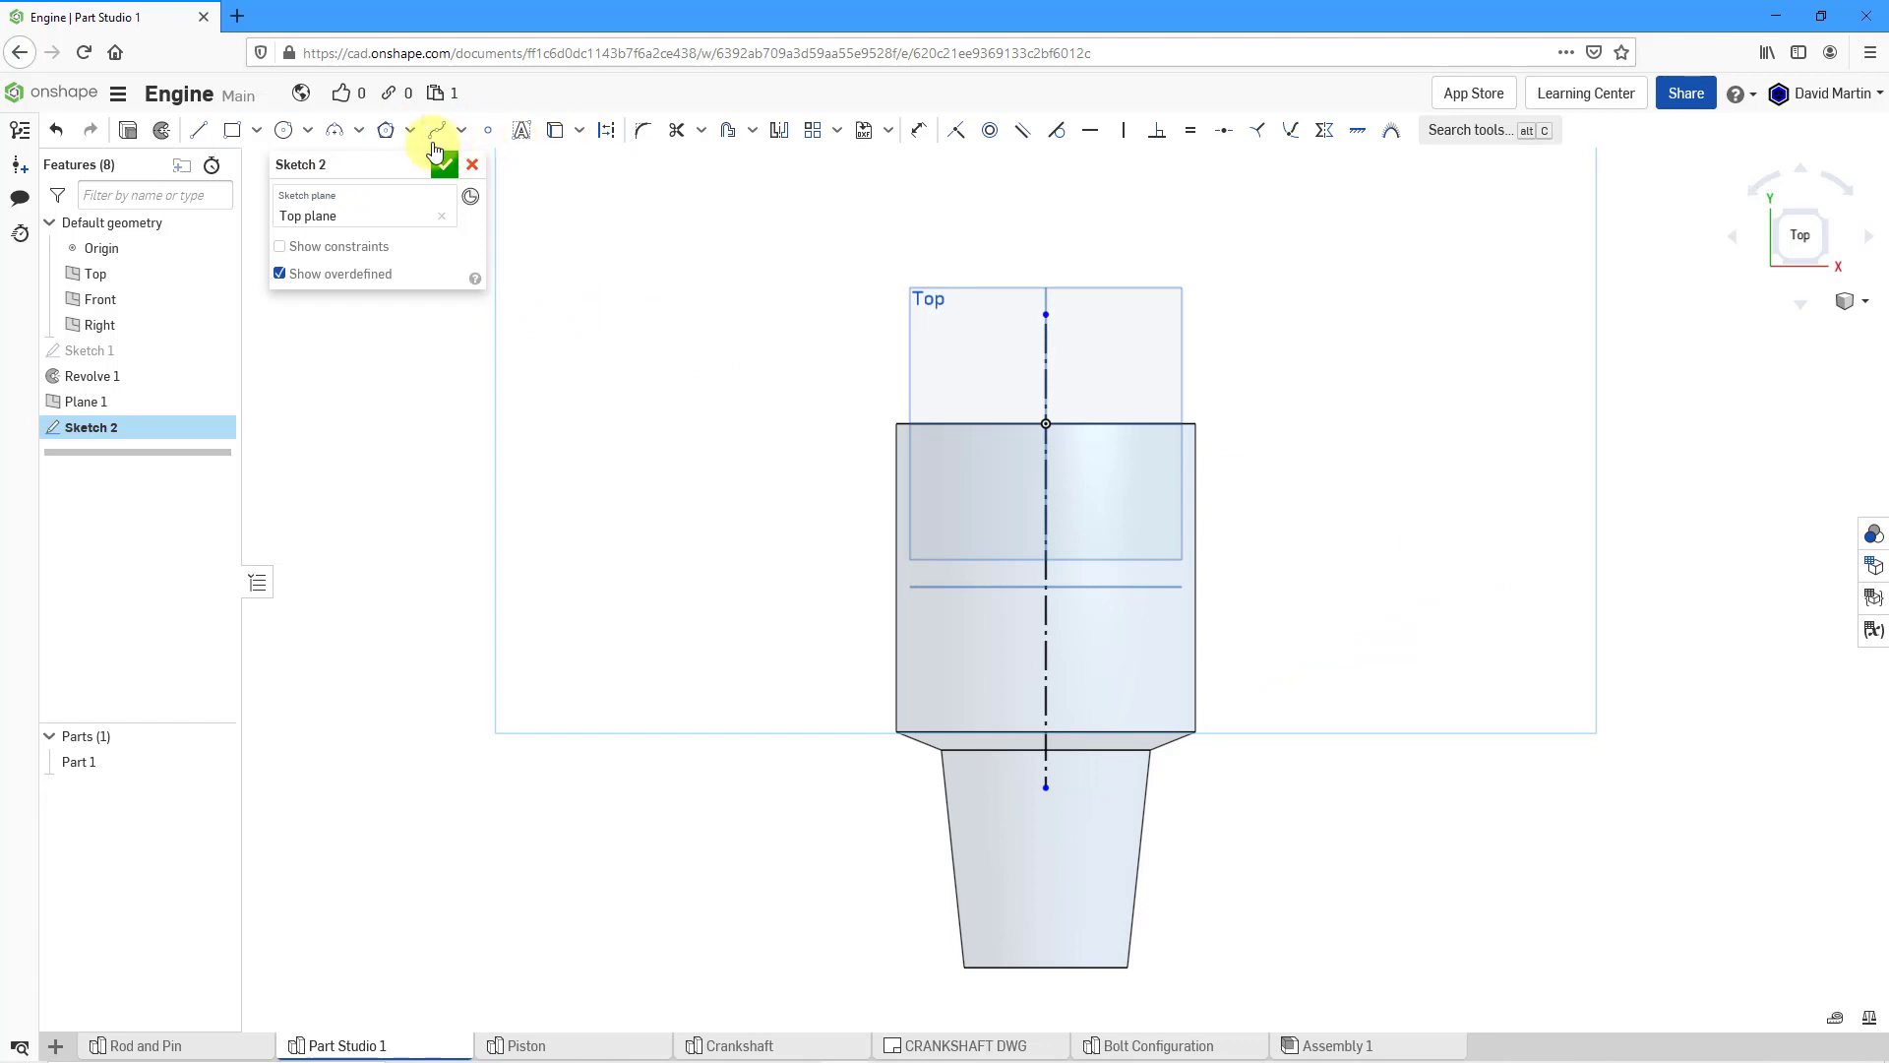
- Draw a horizontal construction line about 317 mm long across the part, just below the offset plane
left_click(609, 133)
left_click(199, 131)
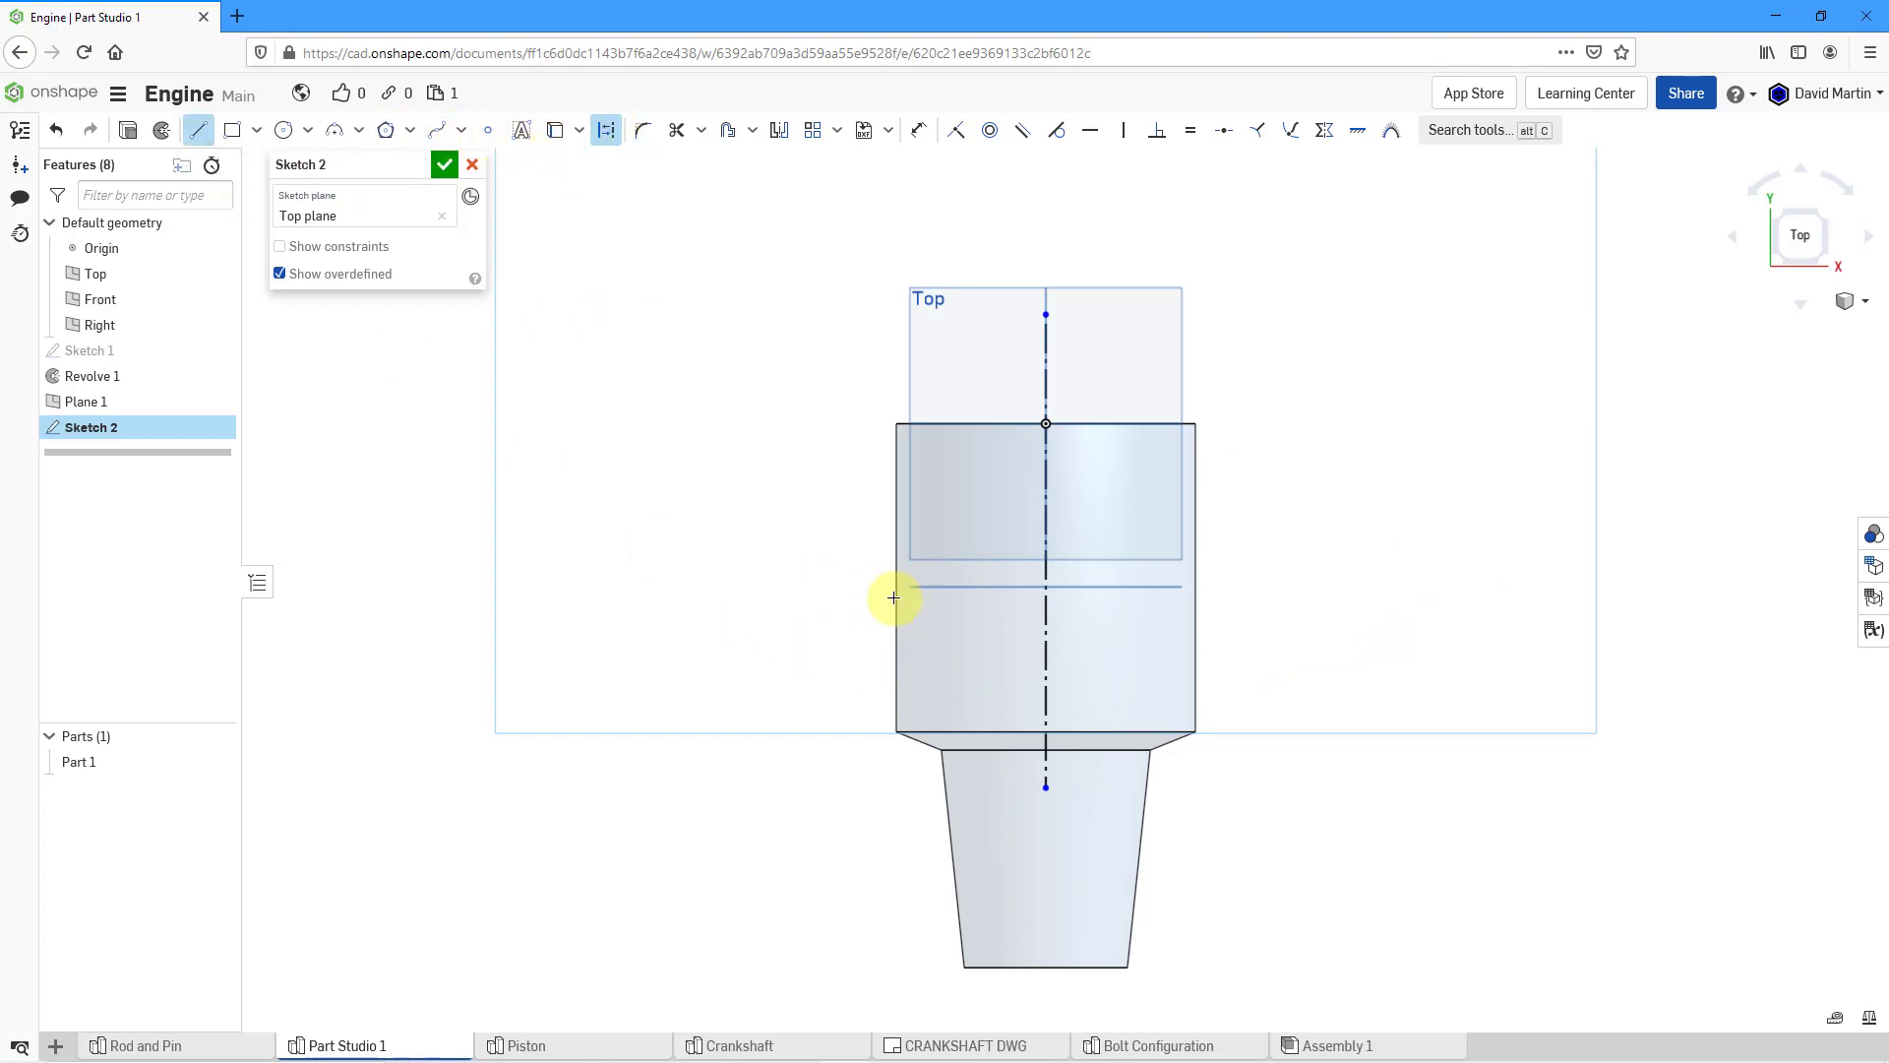
left_click(754, 593)
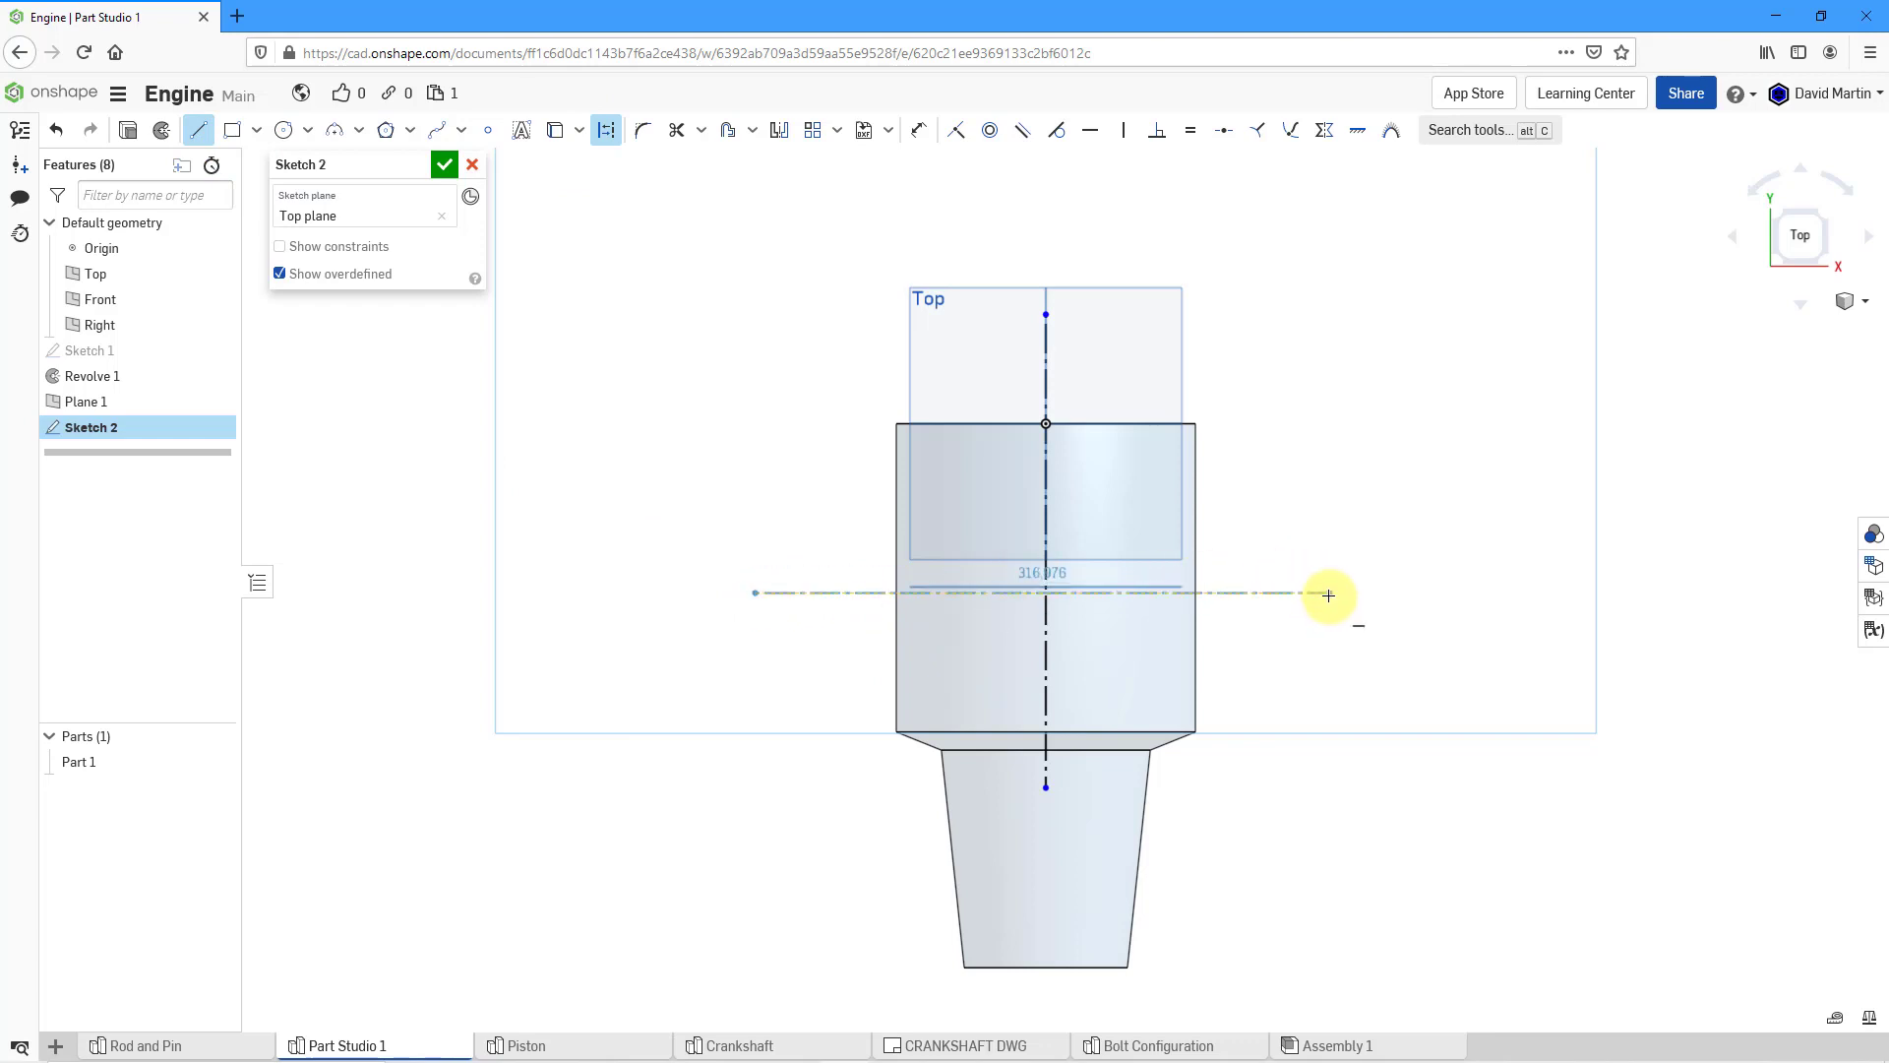
left_click(1328, 594)
key("Escape")
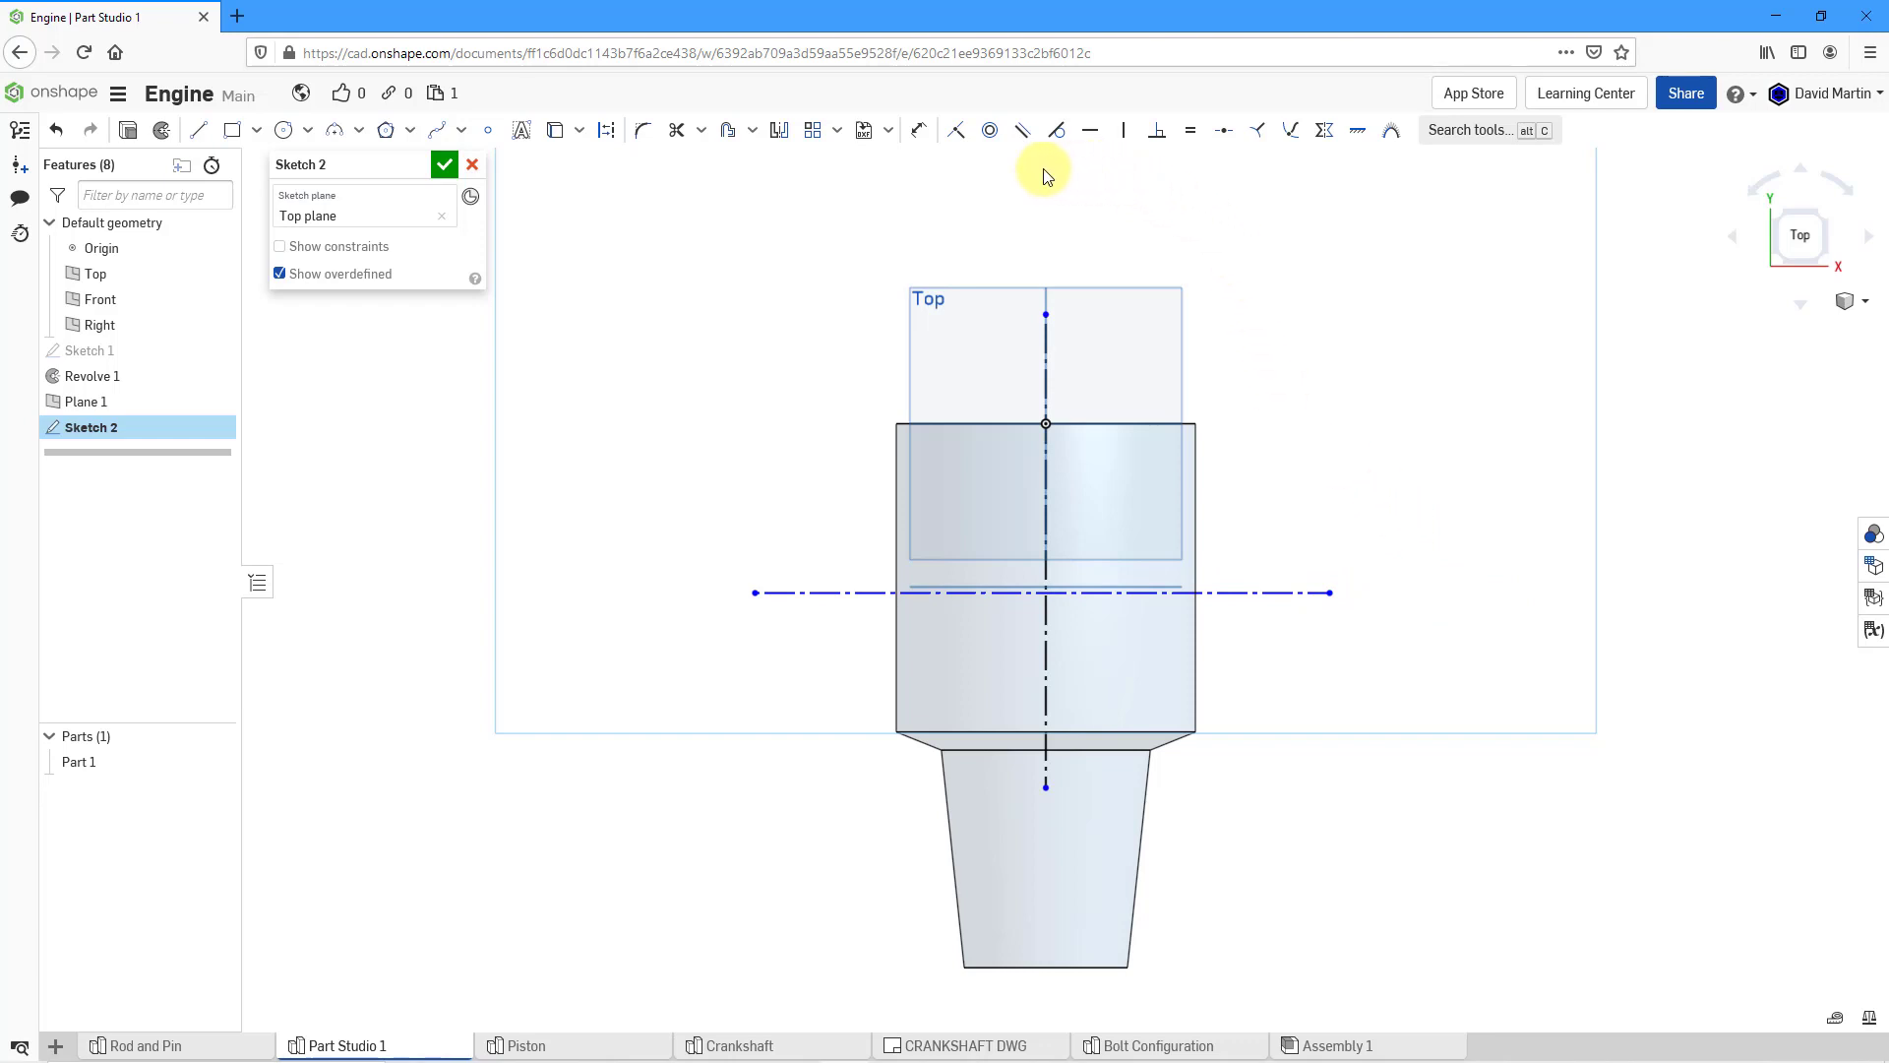
- Constrain the horizontal construction line coincident with the offset plane, Plane 1
left_click(962, 168)
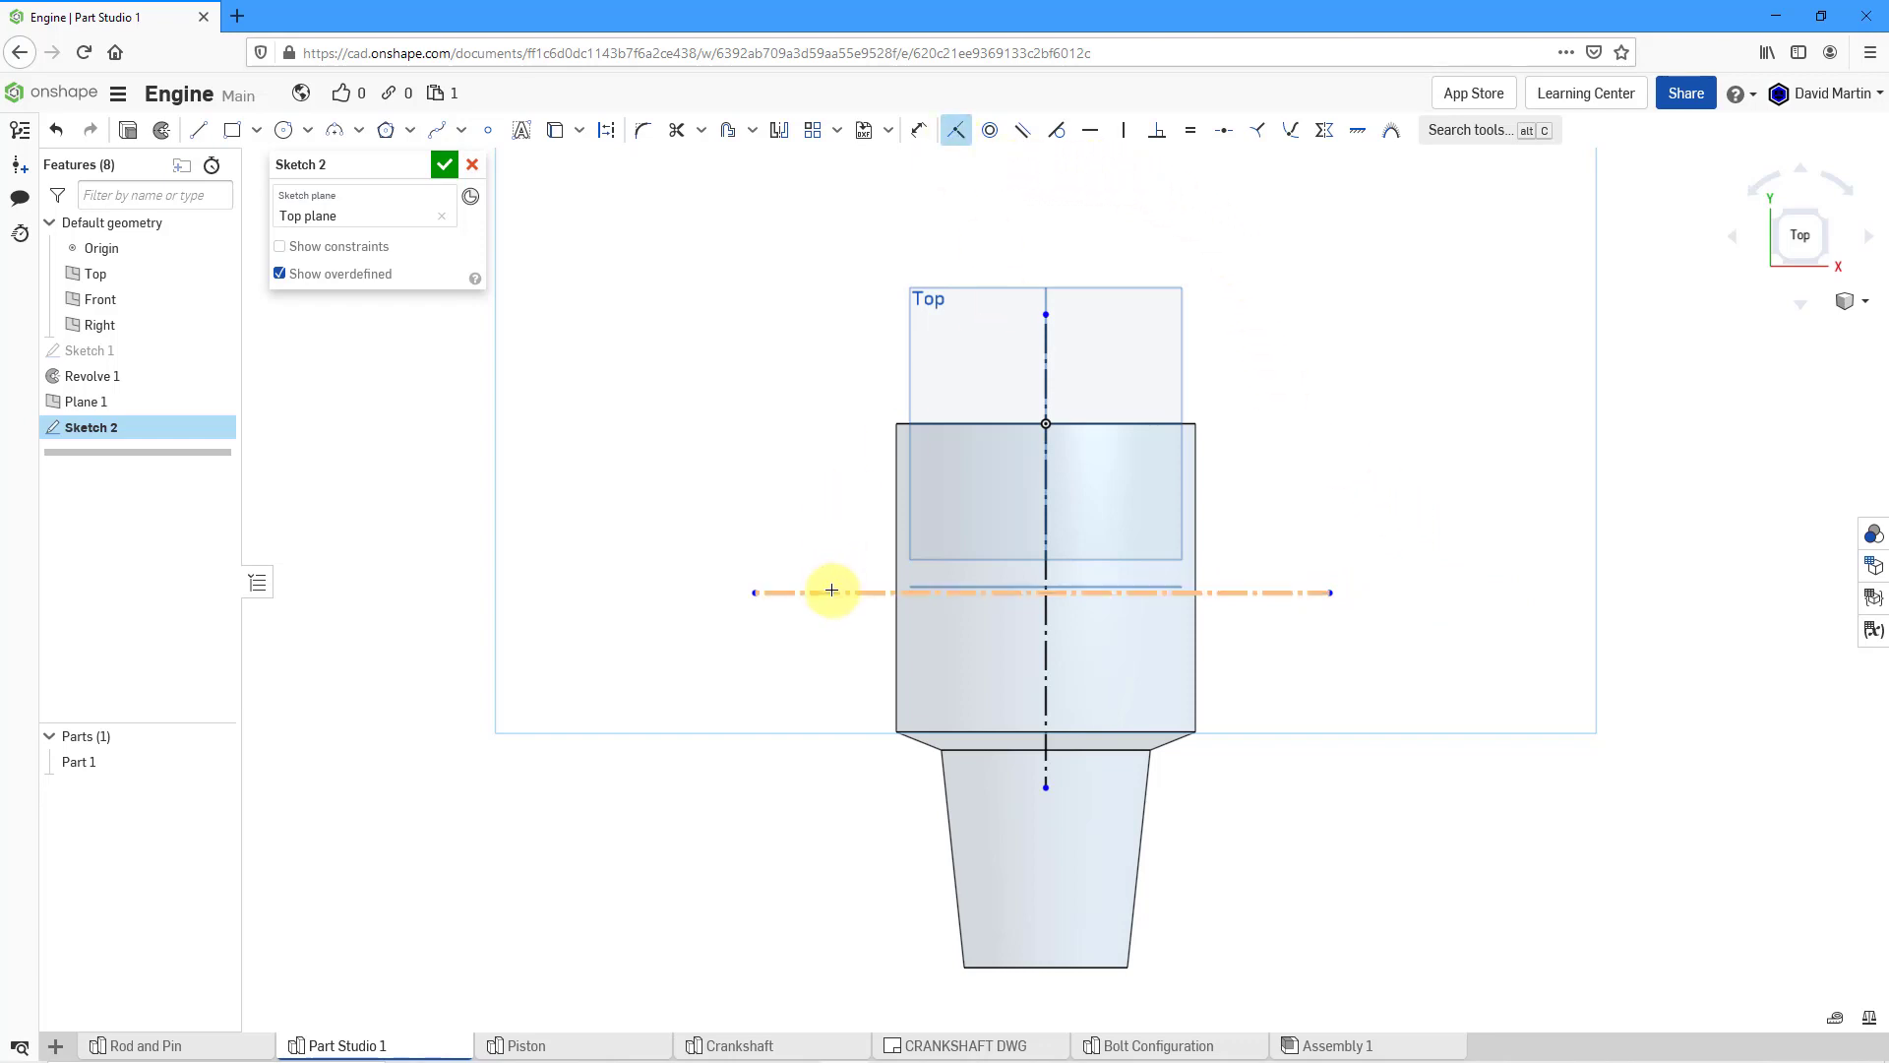
left_click(836, 592)
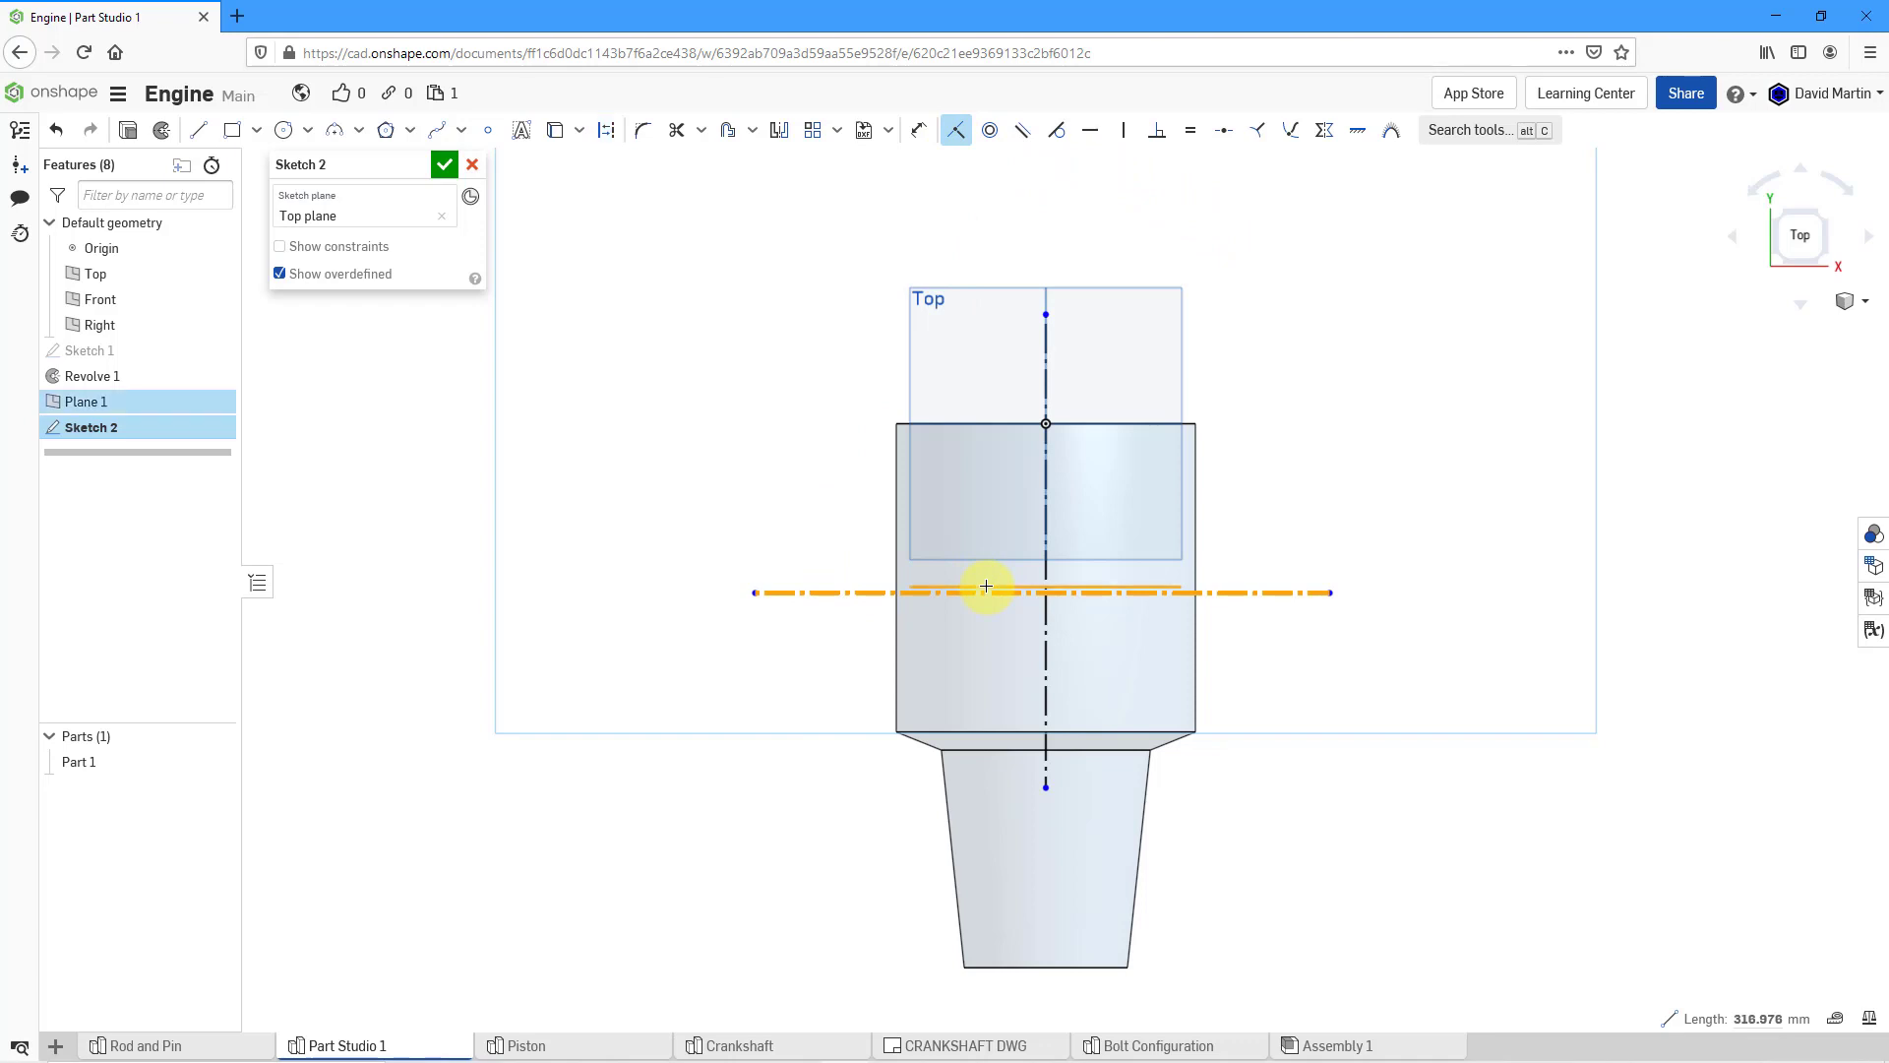
left_click(986, 587)
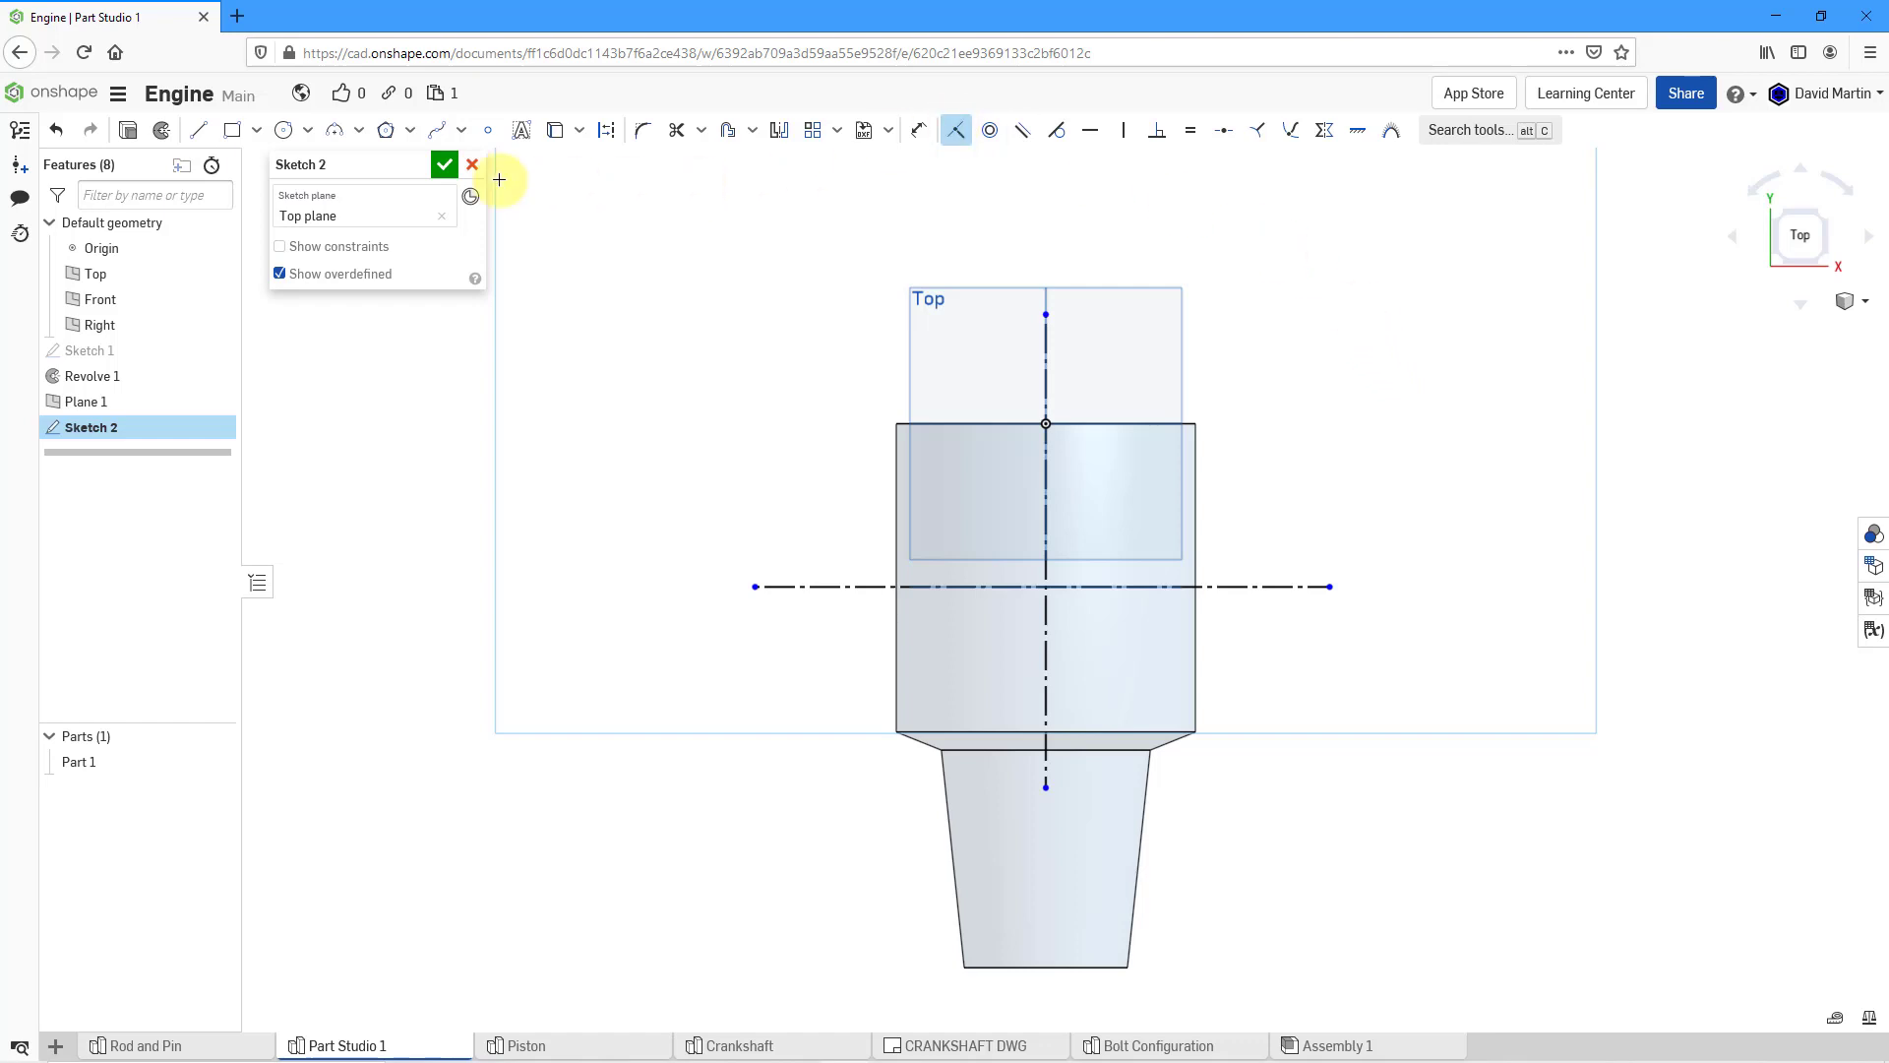
- Sketch a closed trapezoid around the construction lines' intersection, with an upper edge about 108 mm and a lower edge about 149 mm long
left_click(199, 131)
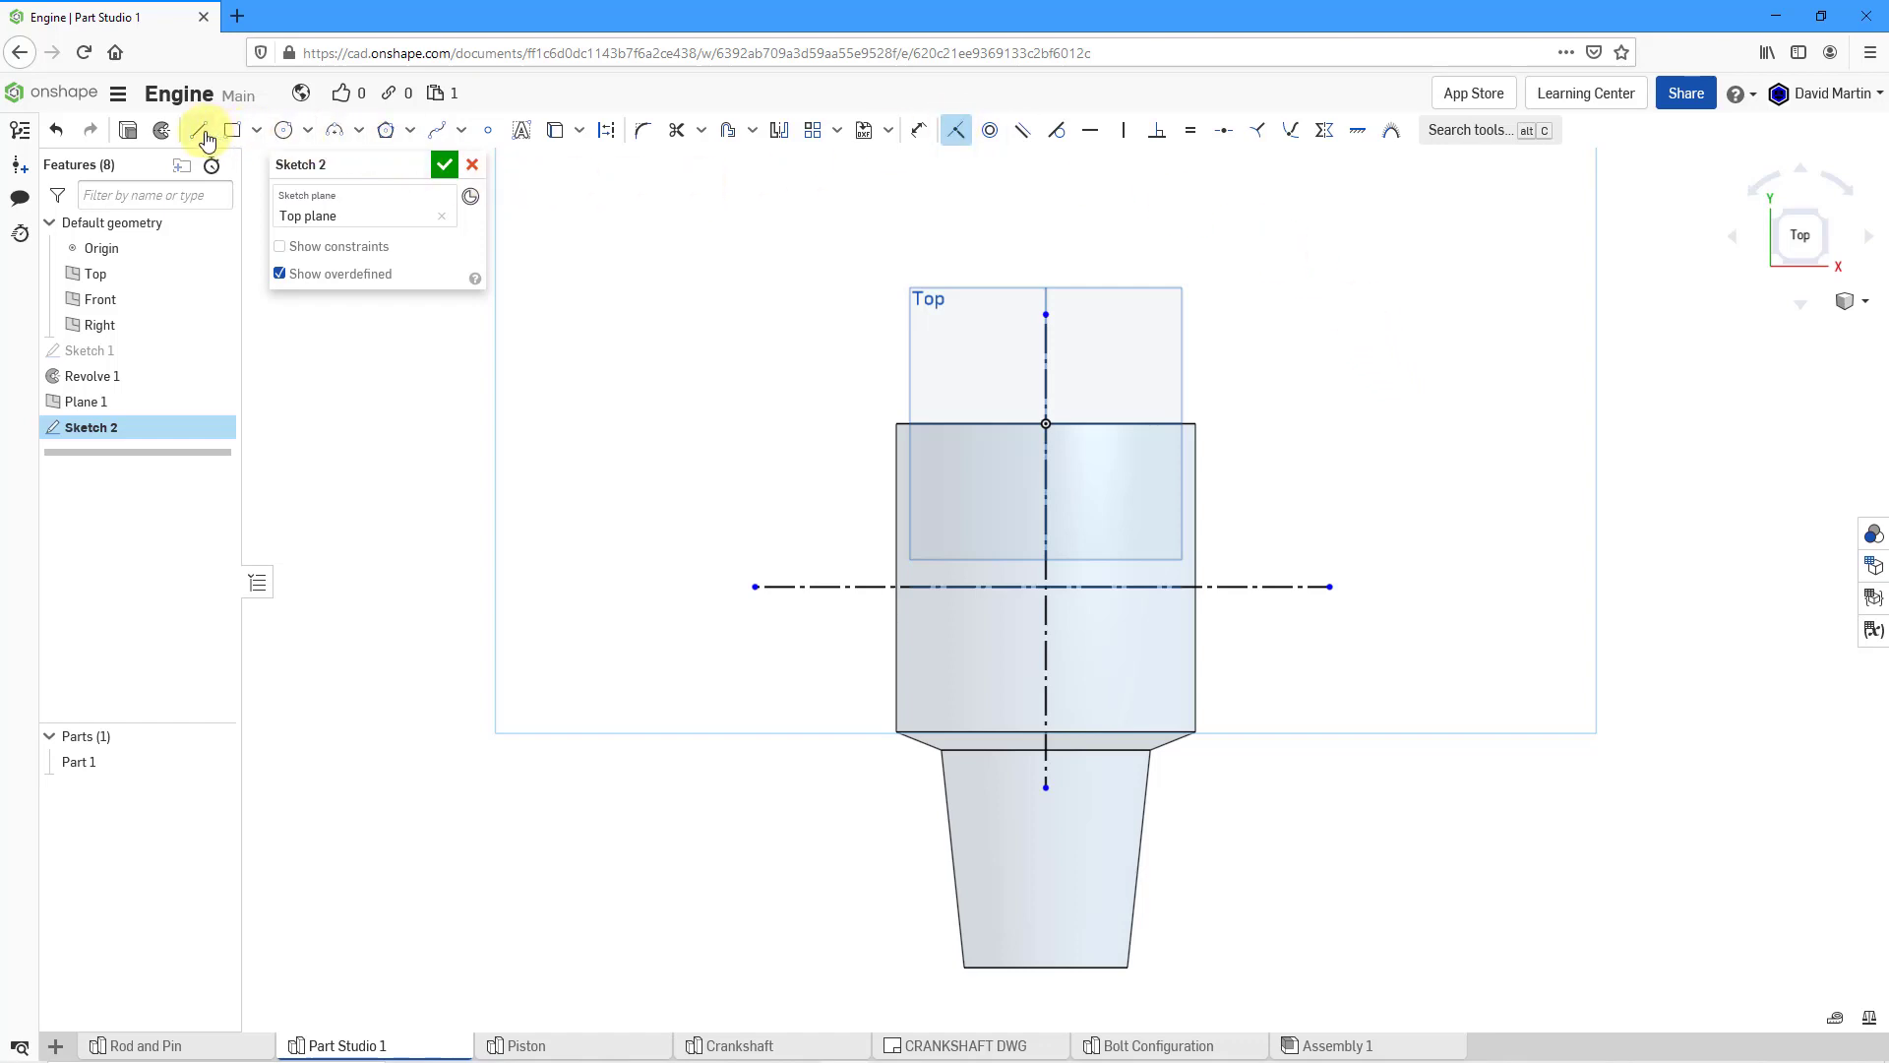
left_click(945, 464)
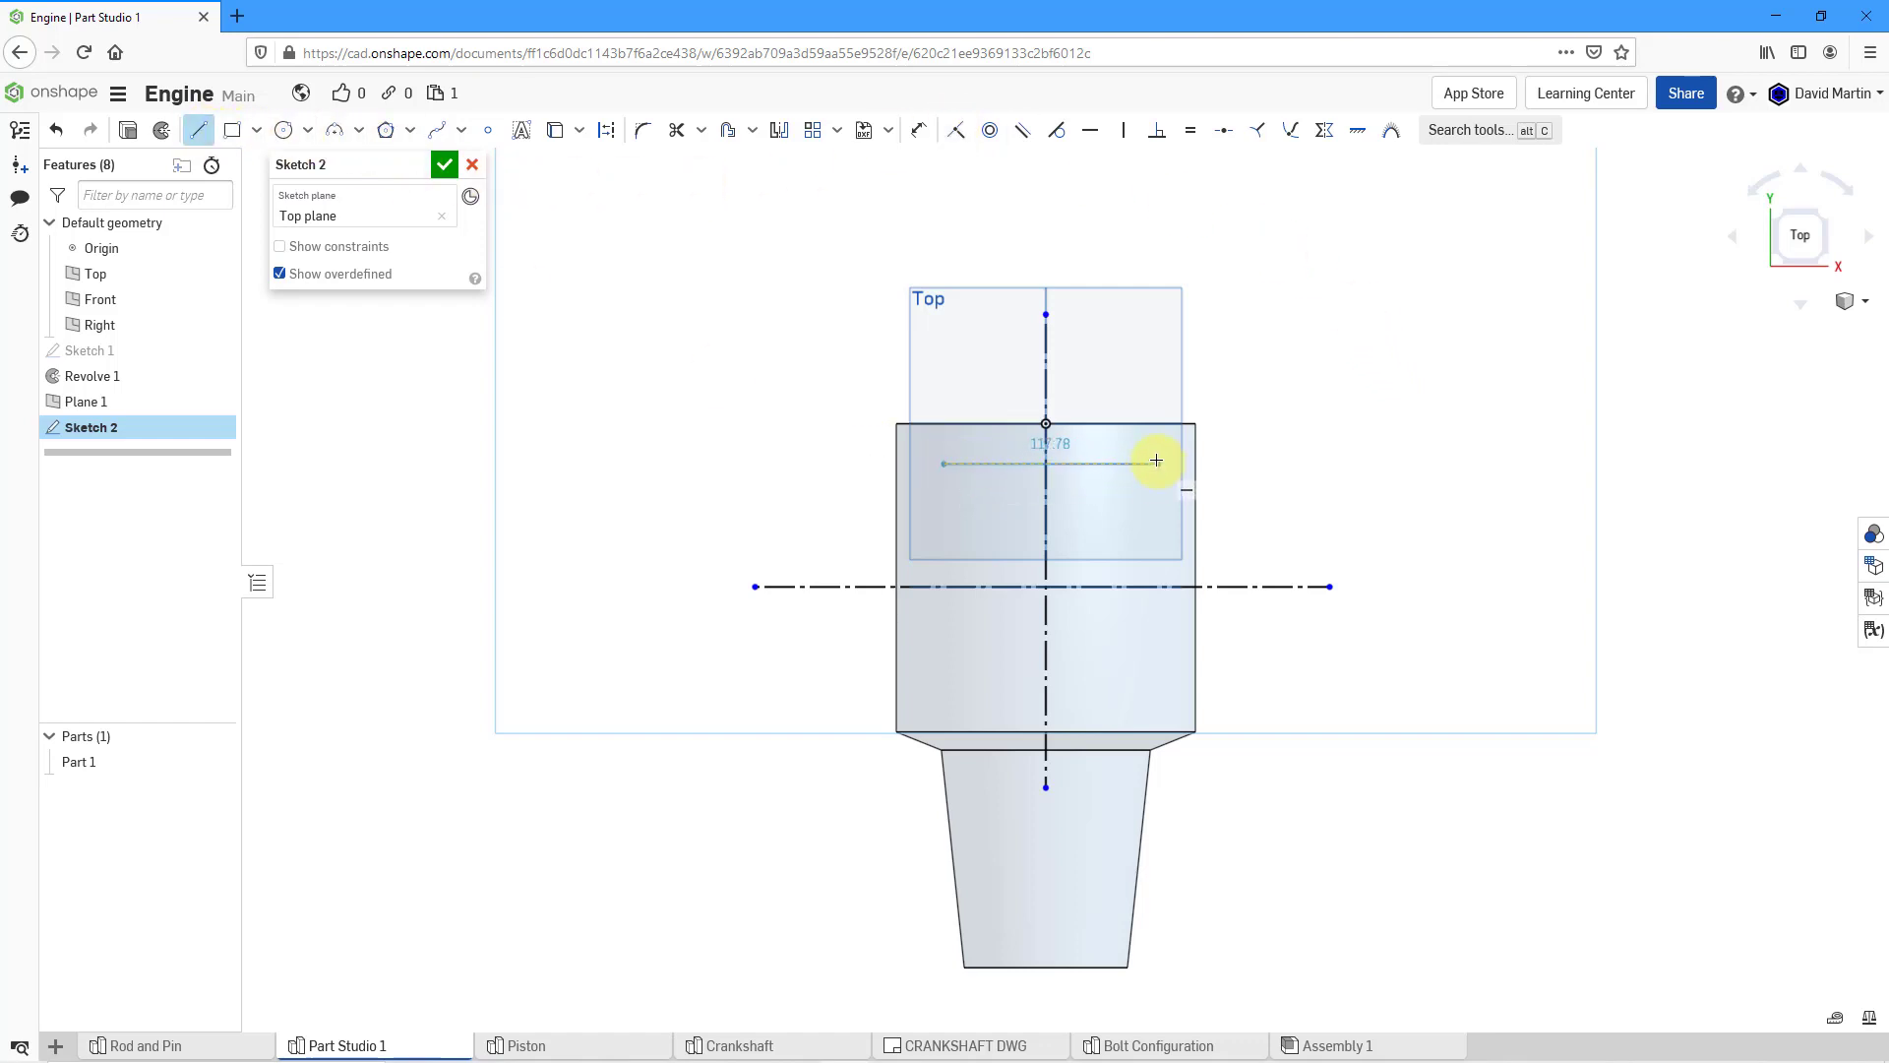
left_click(1139, 465)
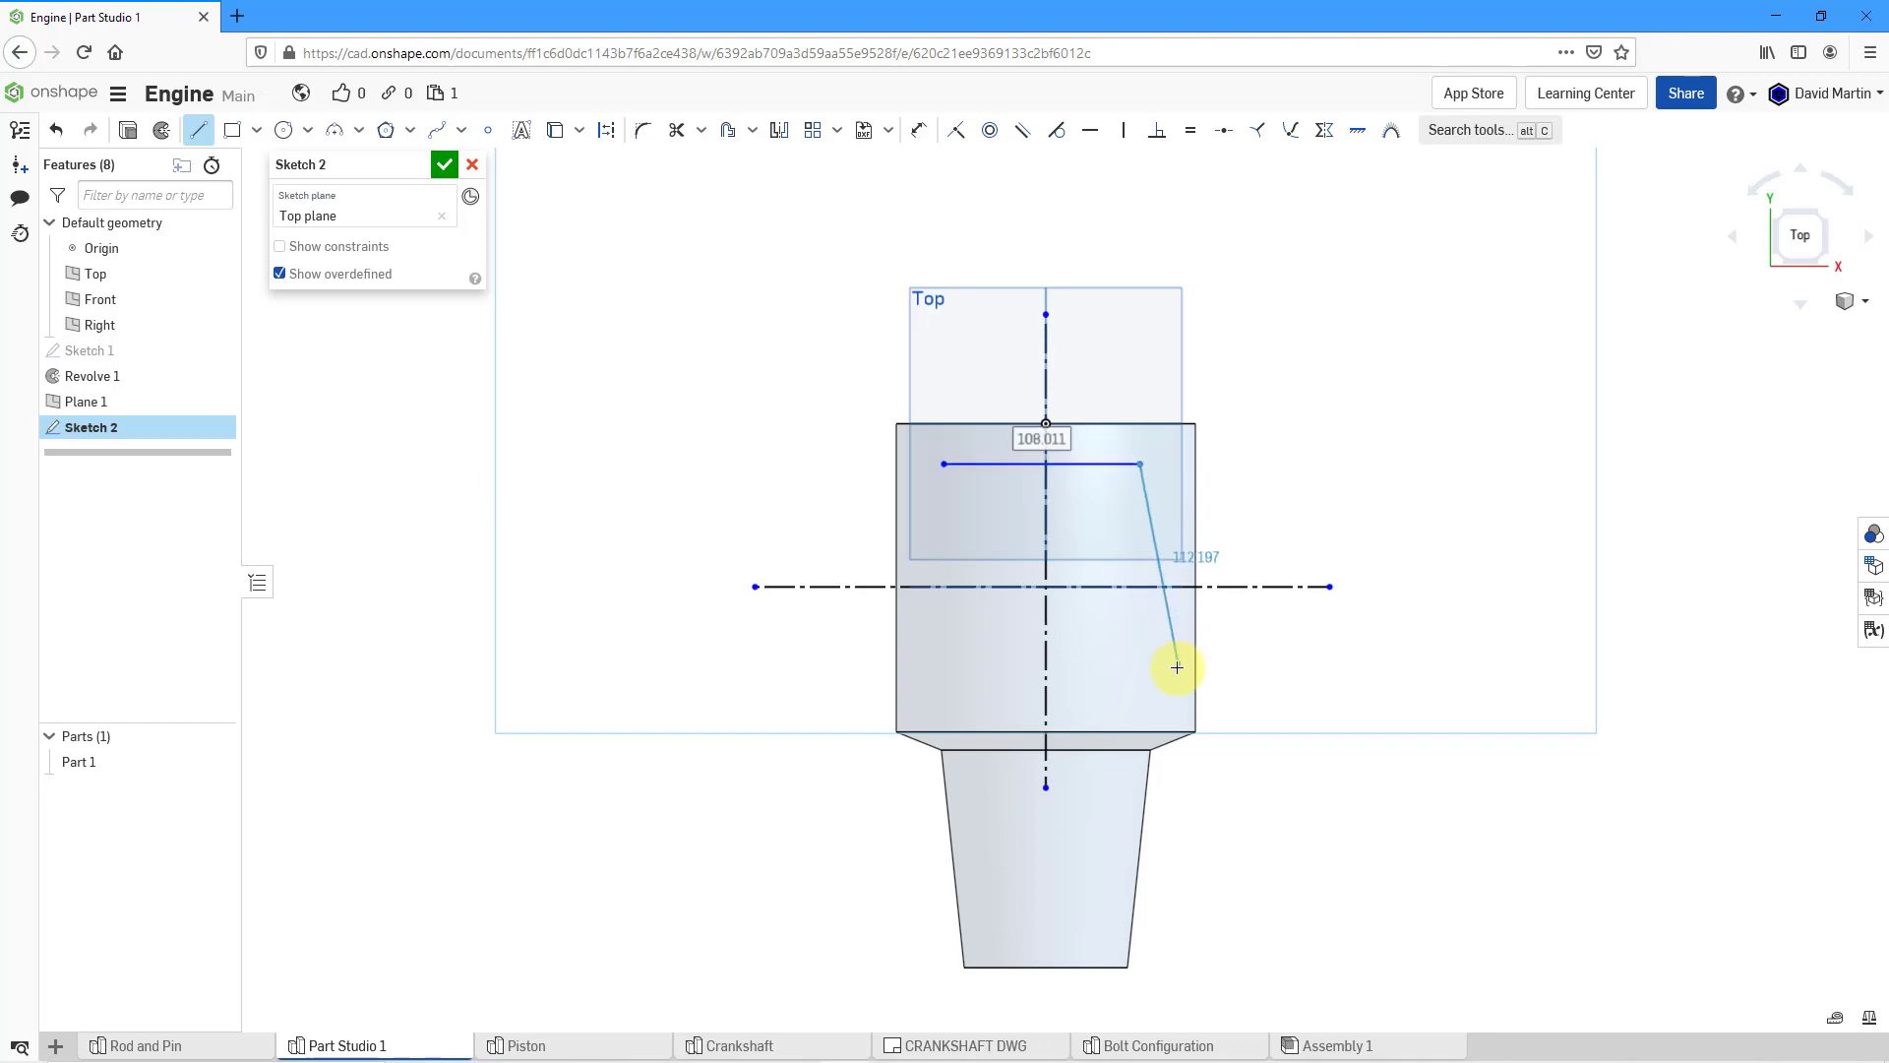
left_click(1074, 677)
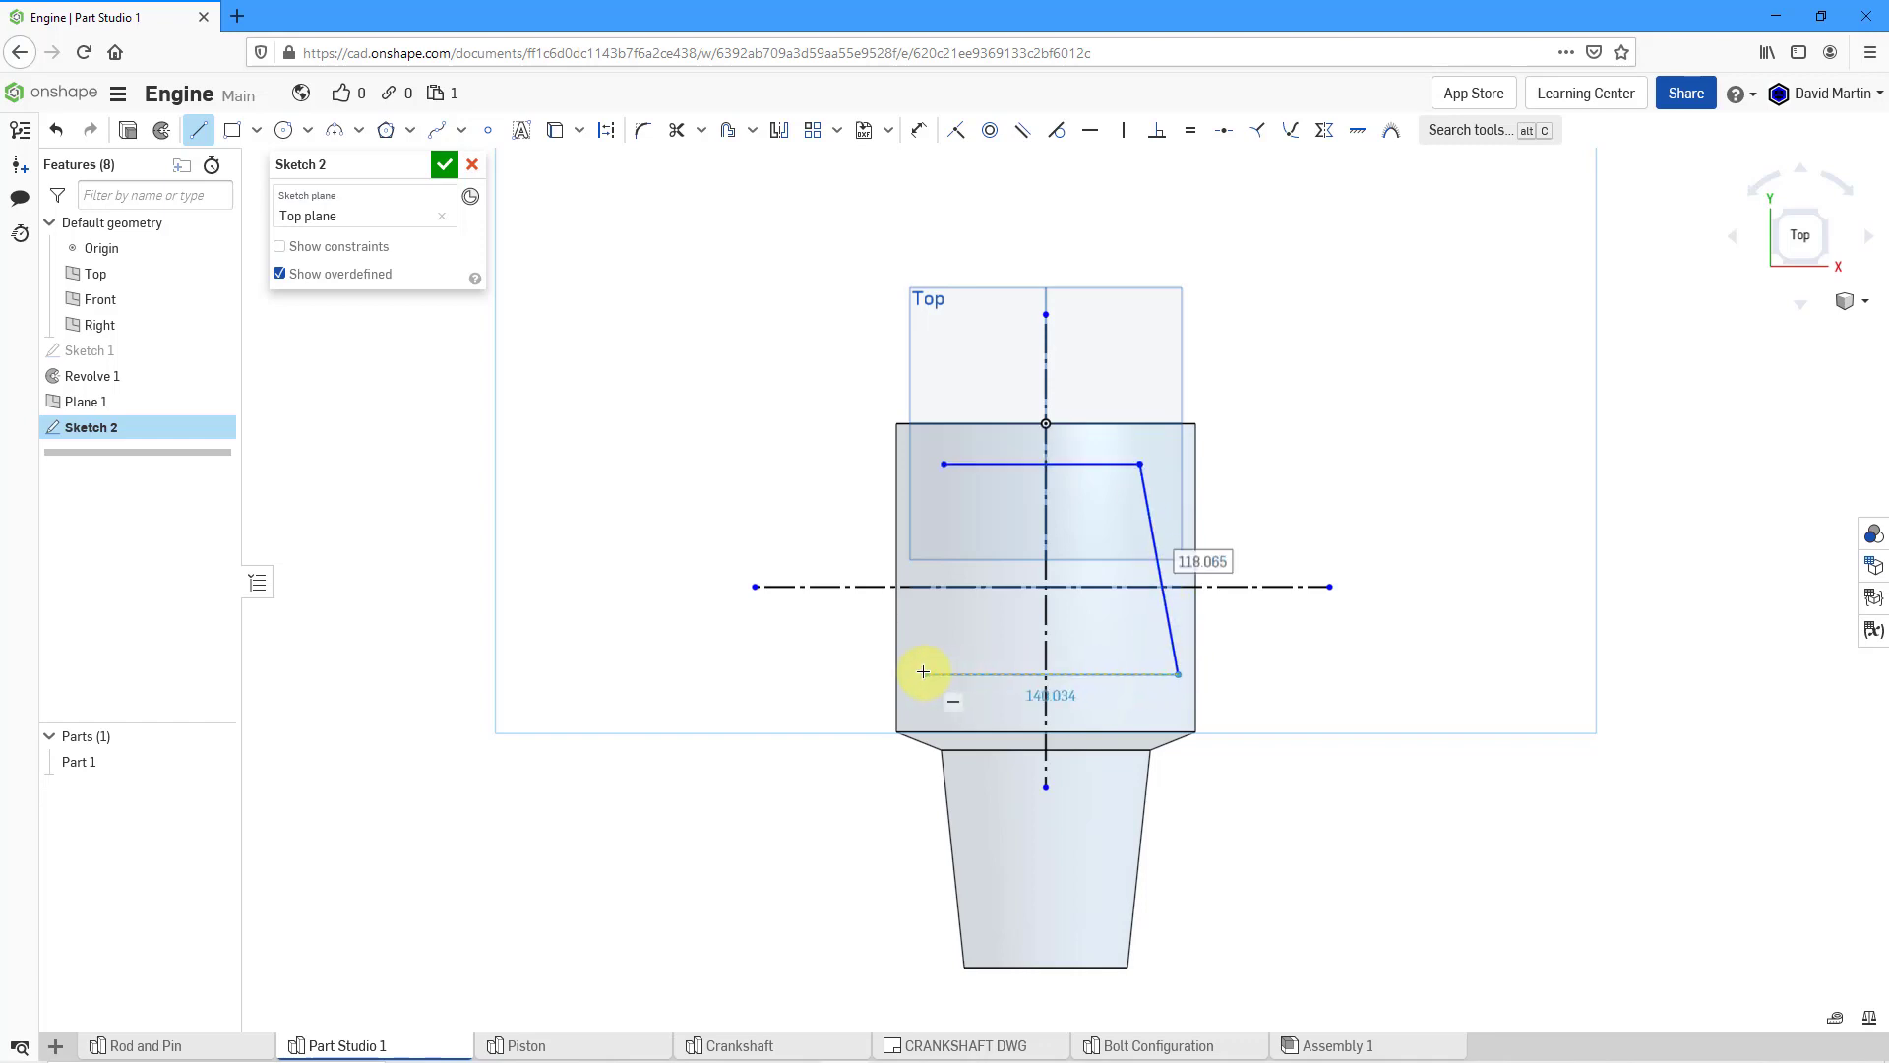
left_click(906, 673)
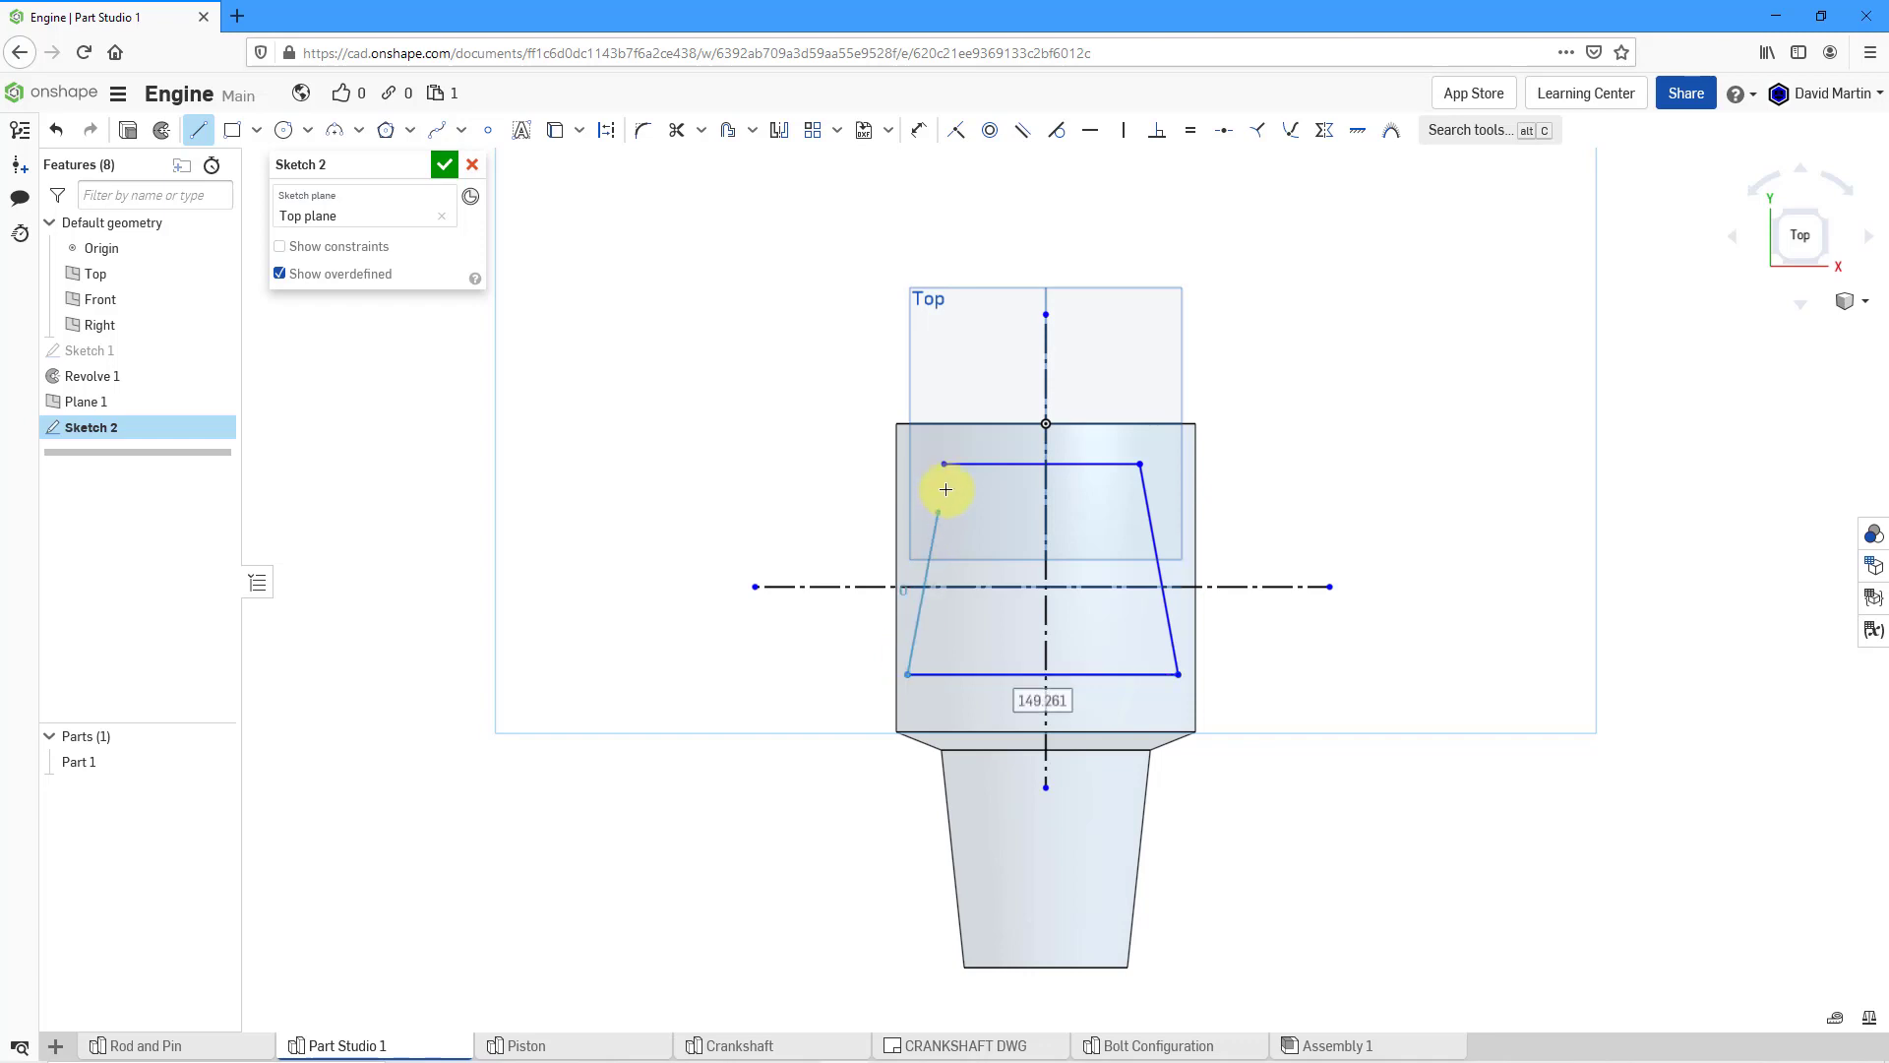
left_click(944, 463)
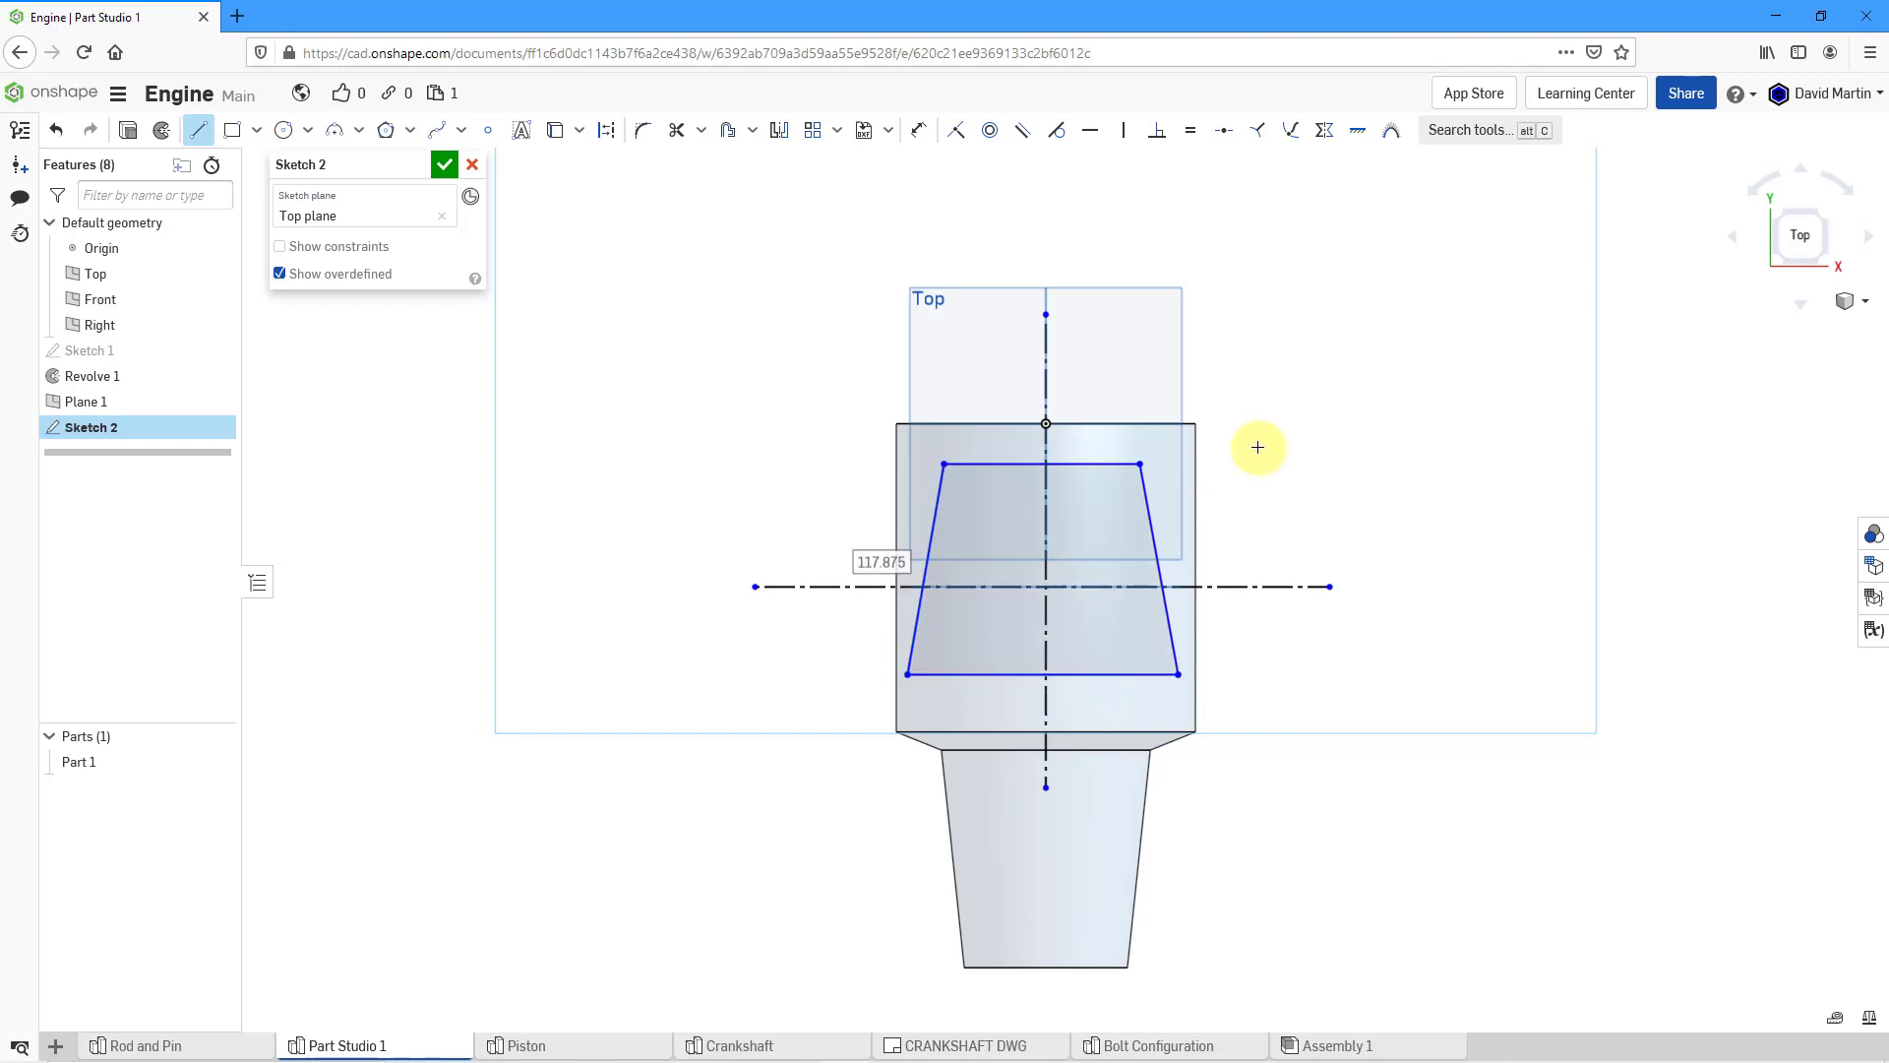
key("Escape")
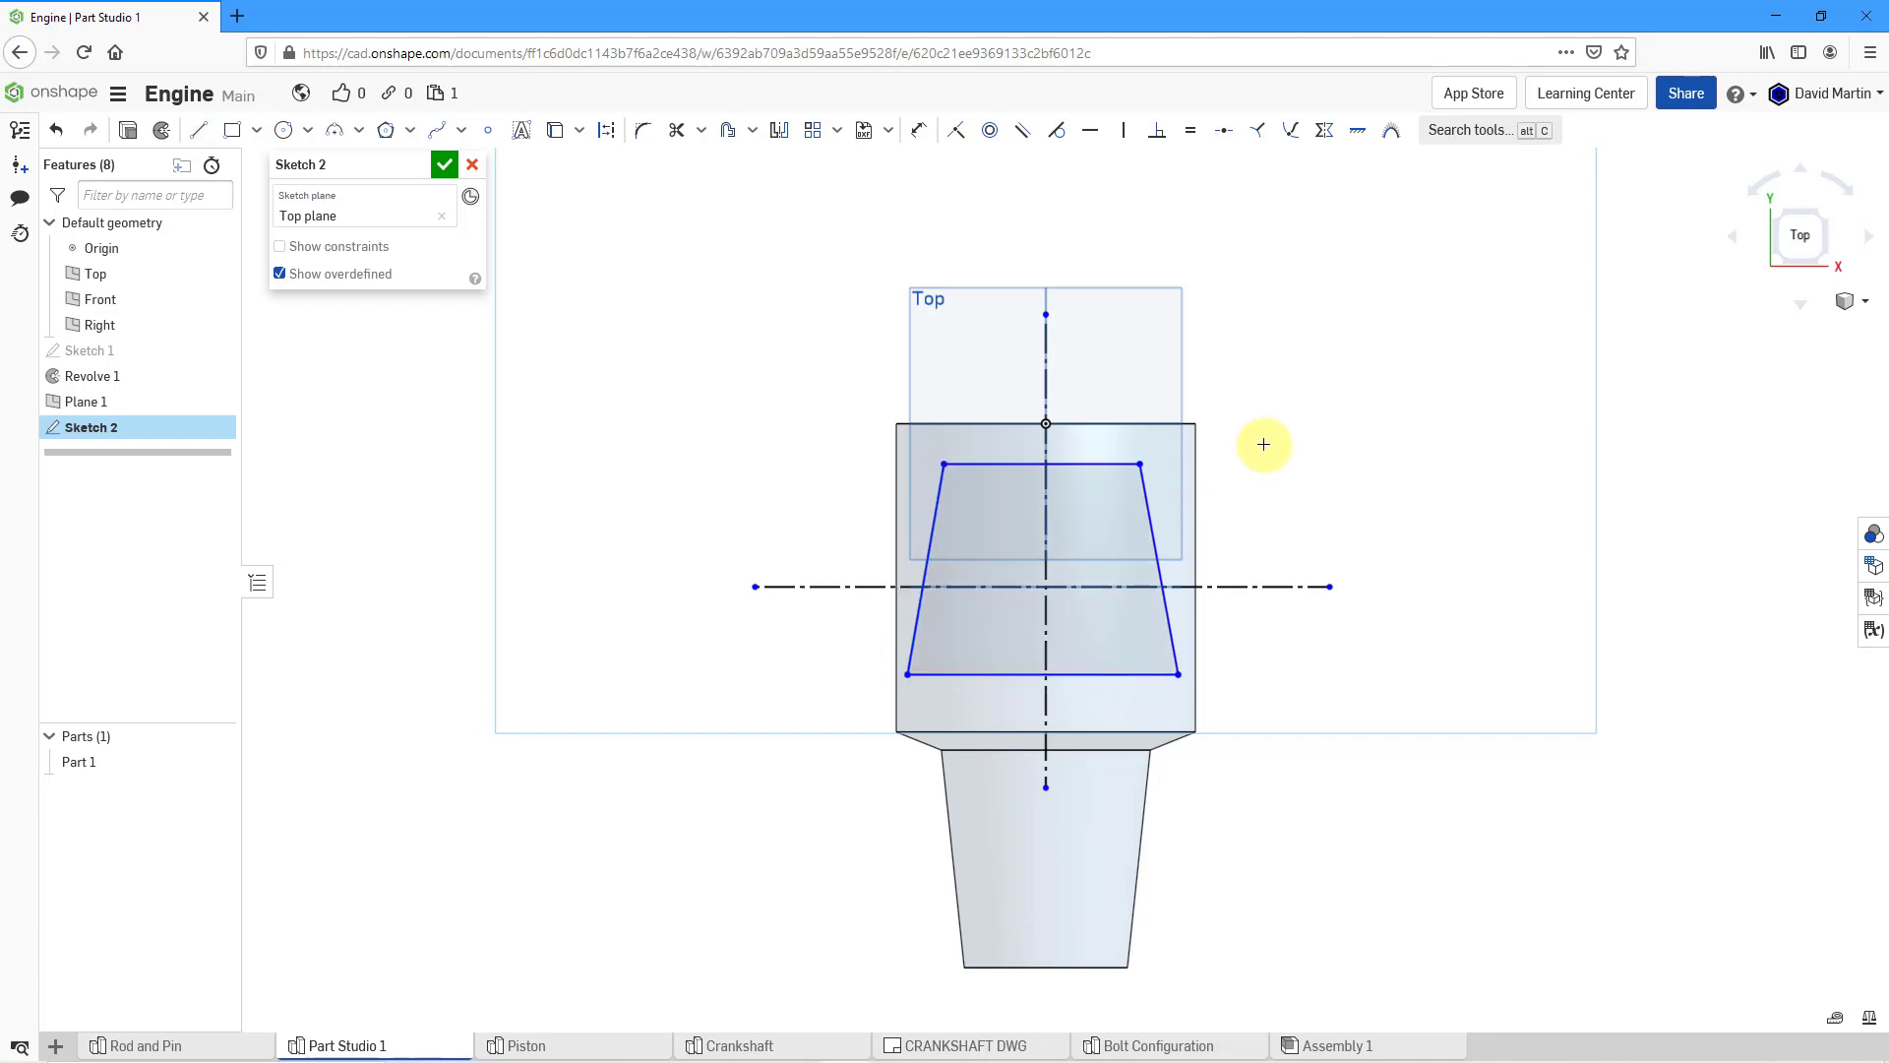
- Make the trapezoid's upper and lower corner pairs symmetric about the vertical construction line
left_click(1326, 144)
left_click(1048, 384)
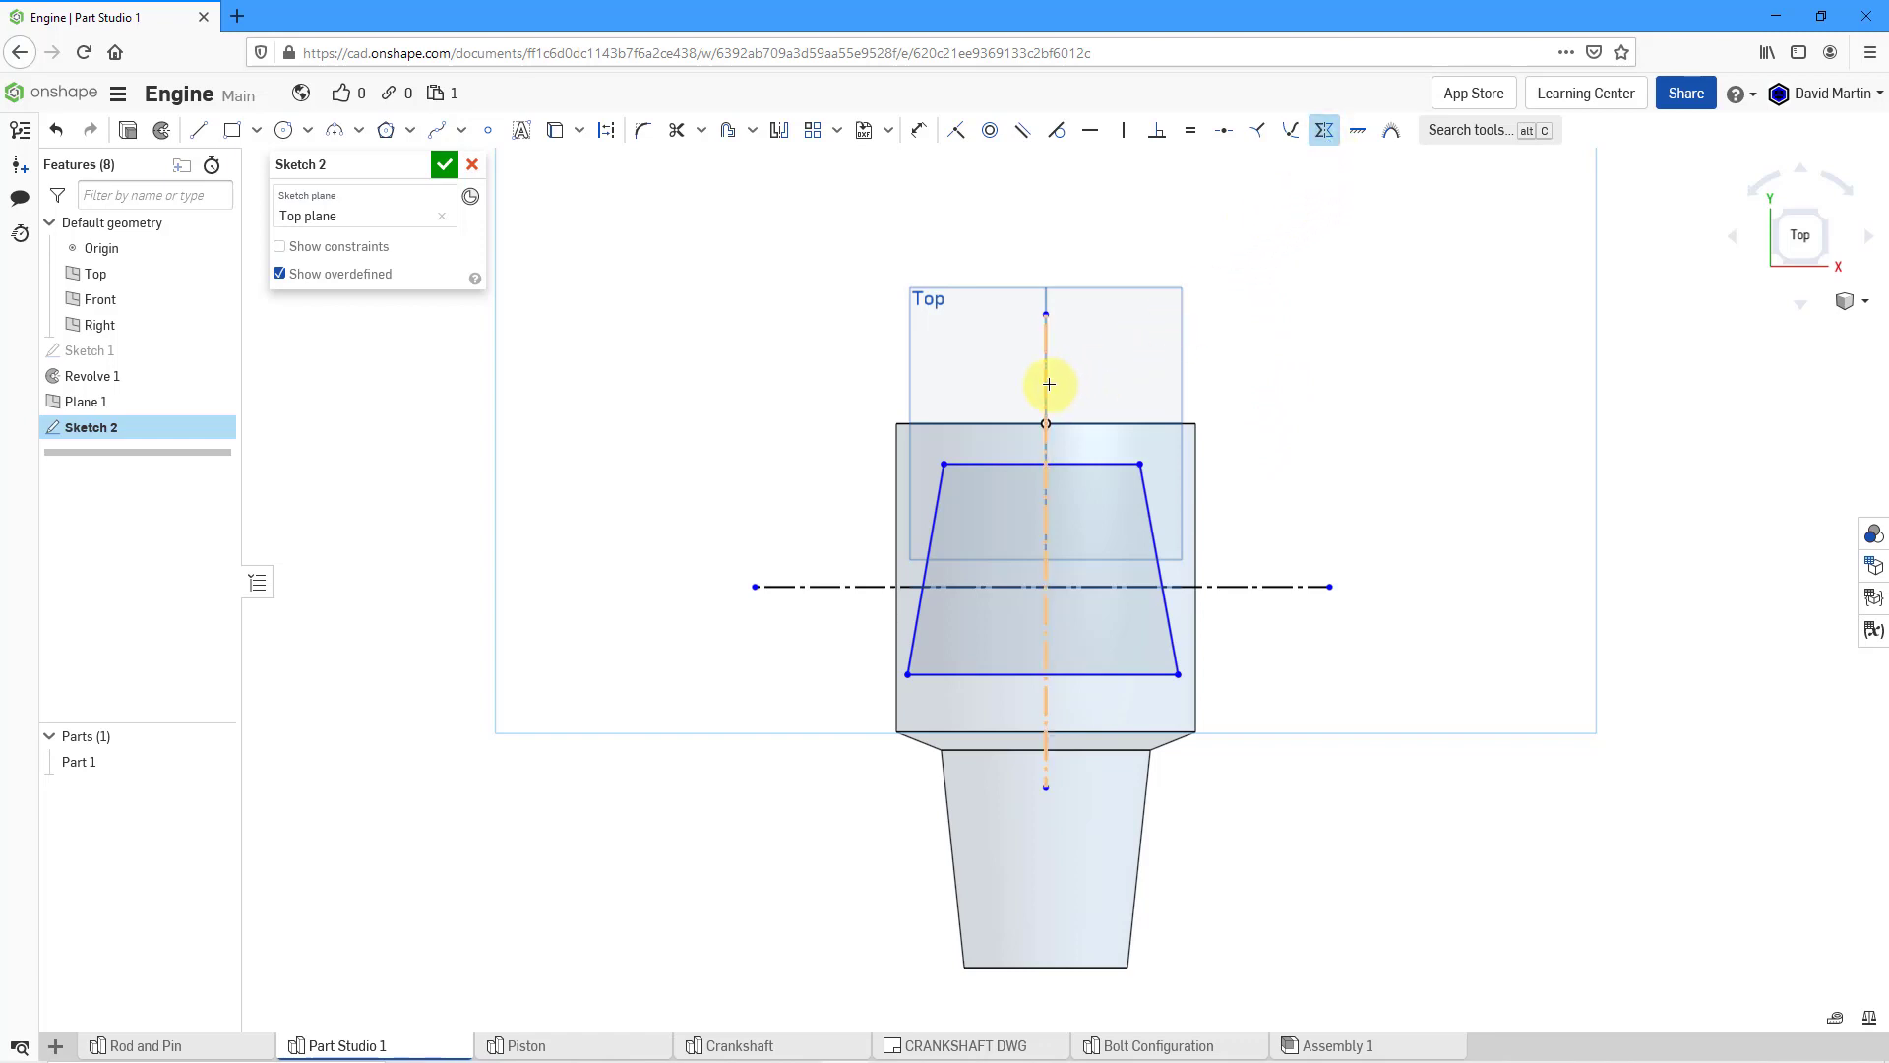
left_click(1141, 464)
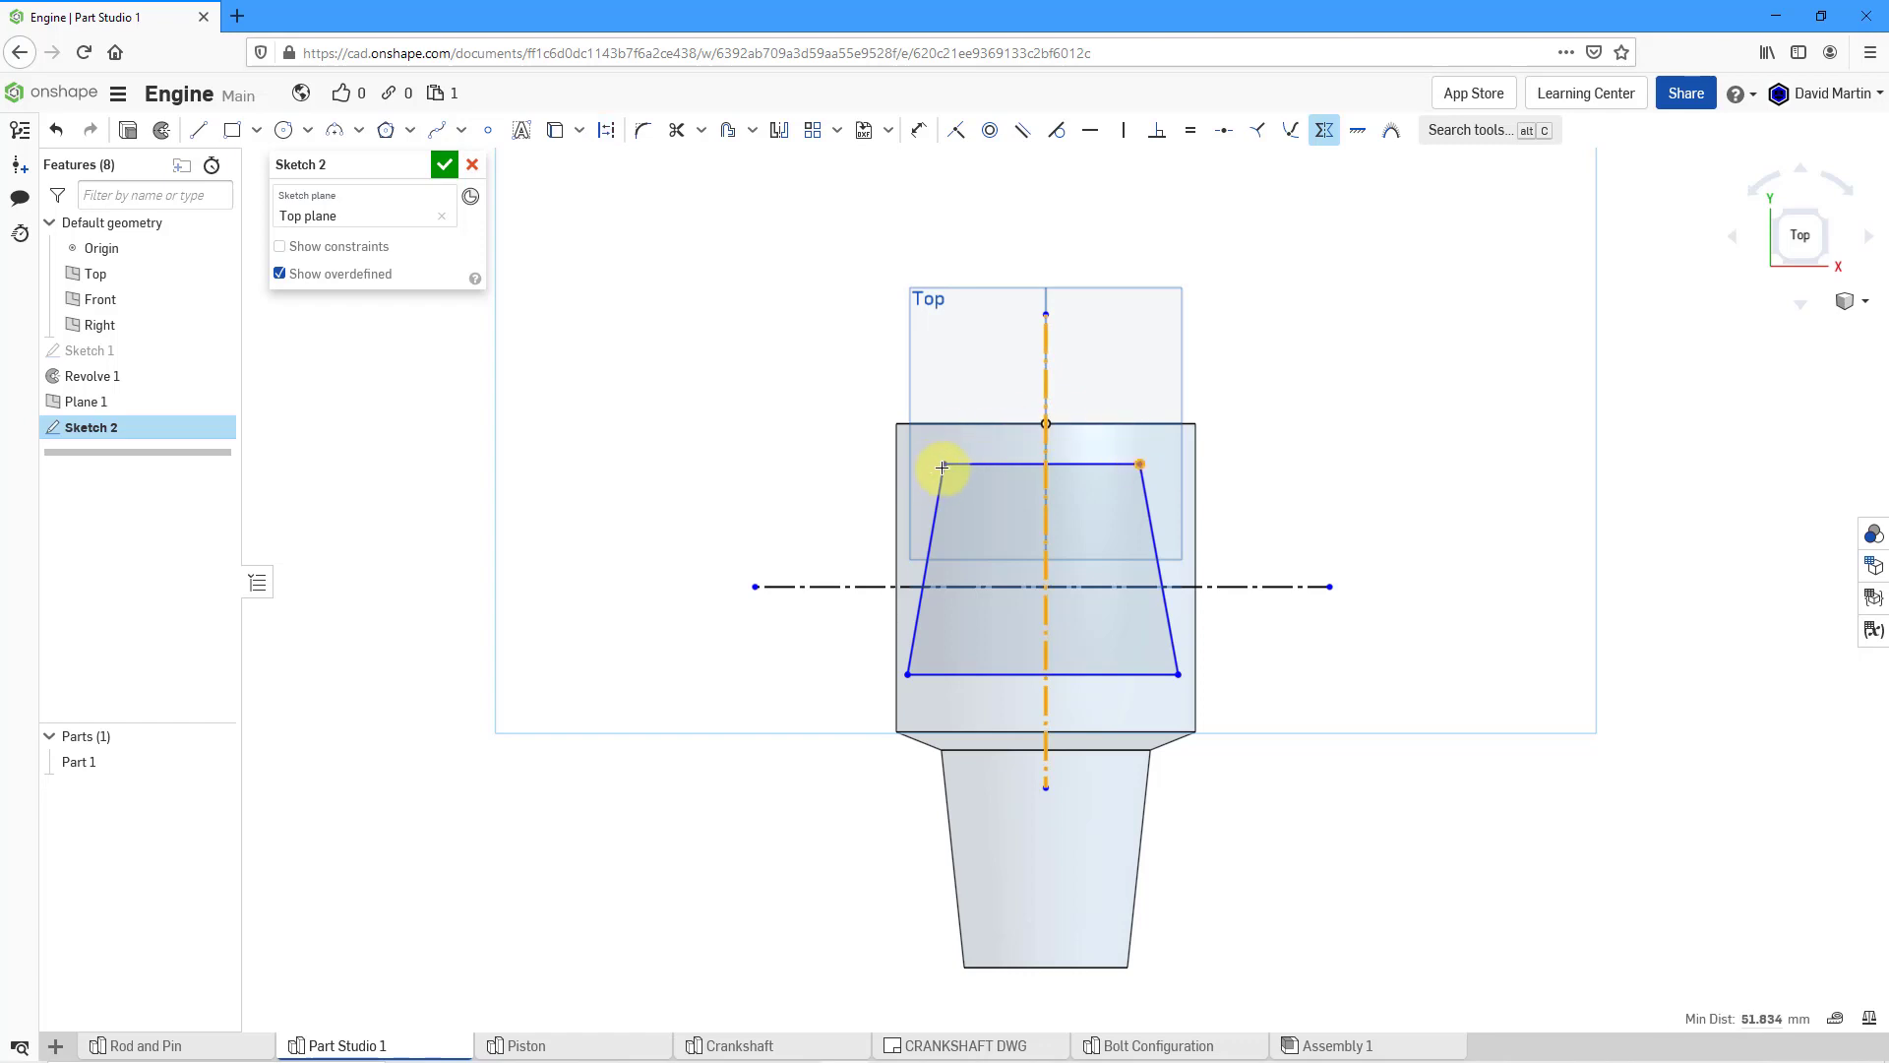
left_click(946, 464)
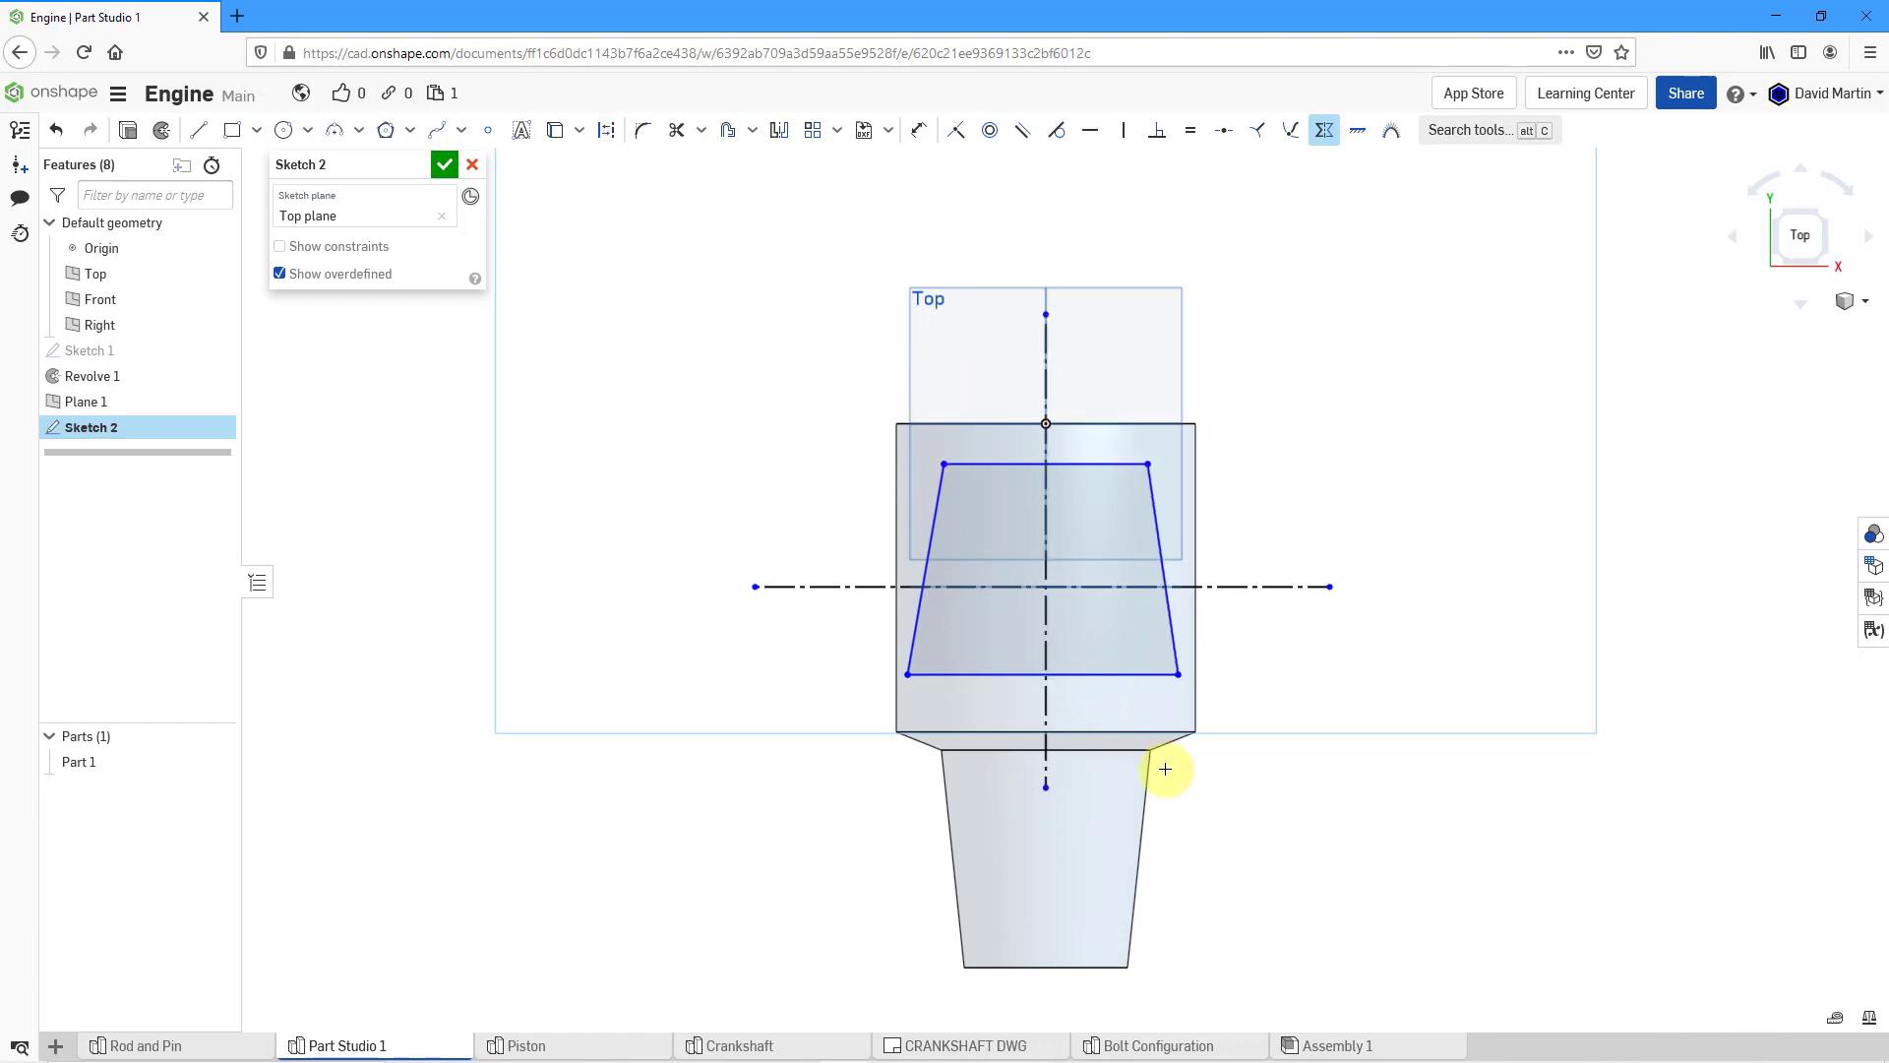
left_click(1046, 717)
left_click(907, 676)
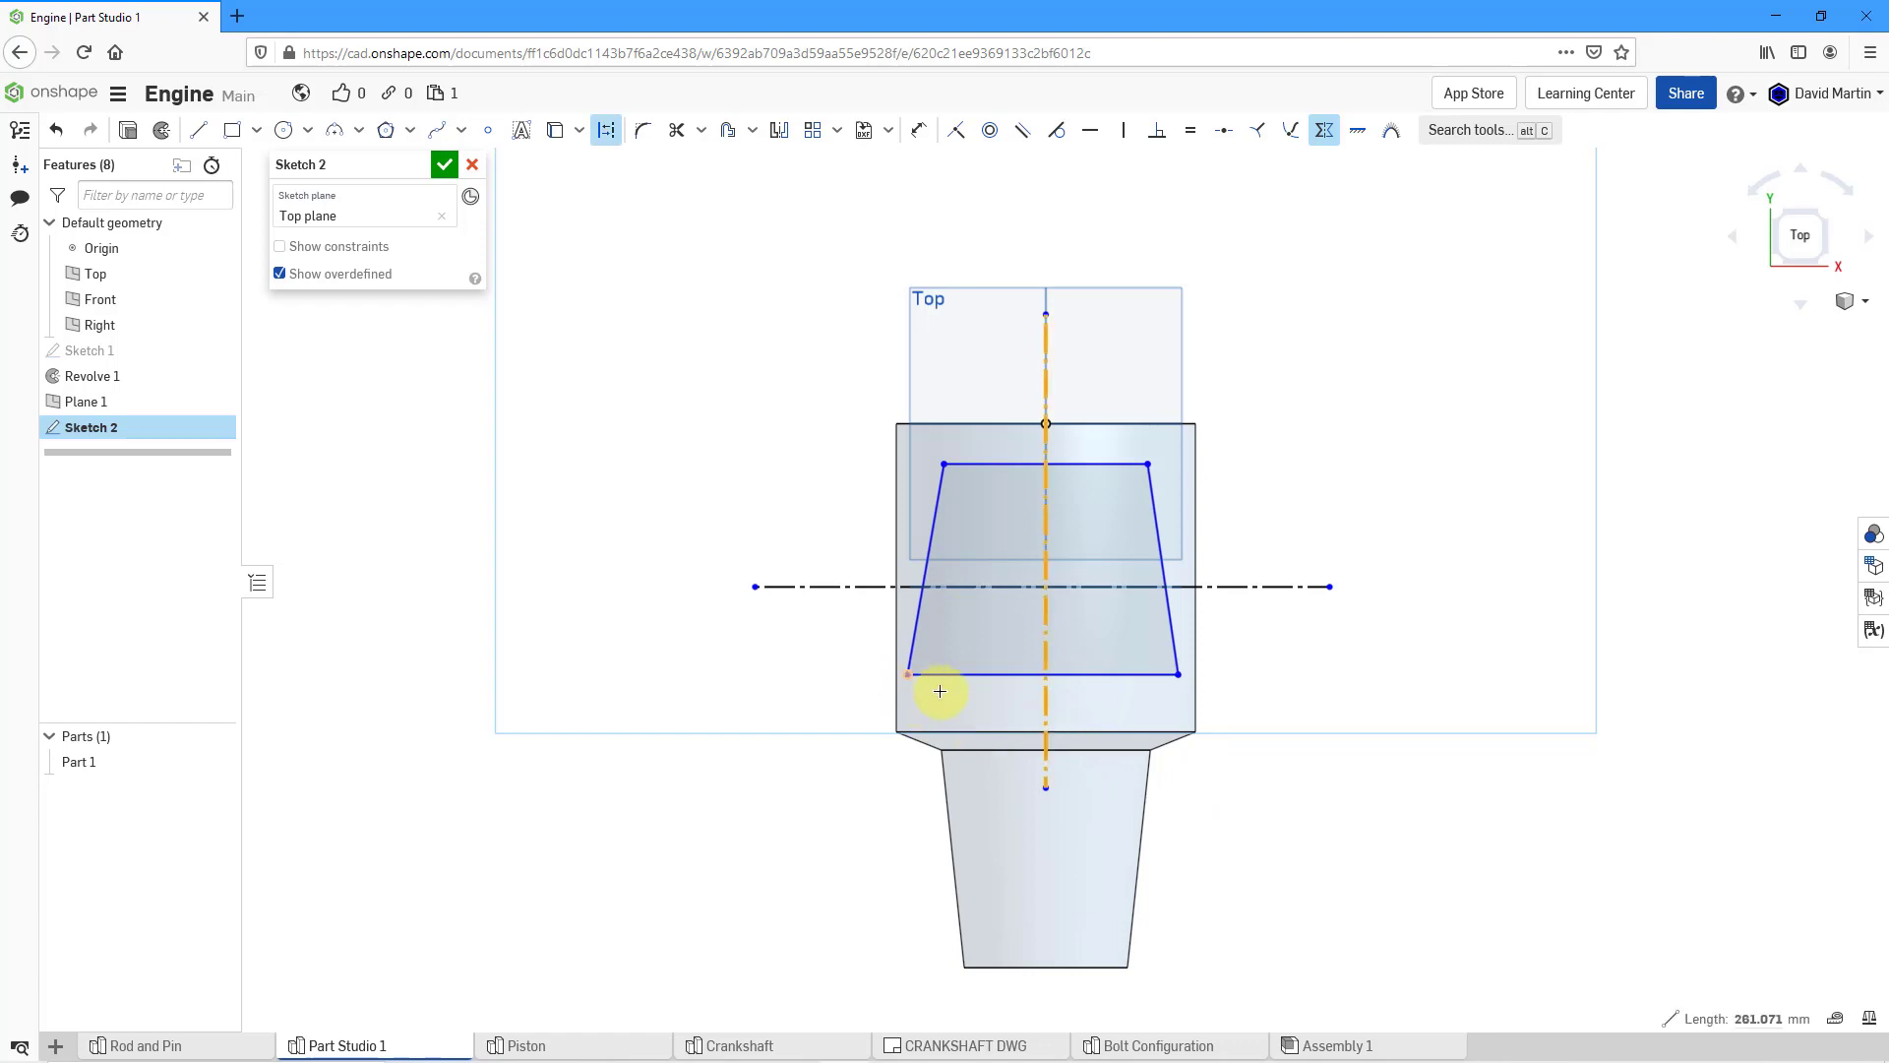
left_click(1182, 675)
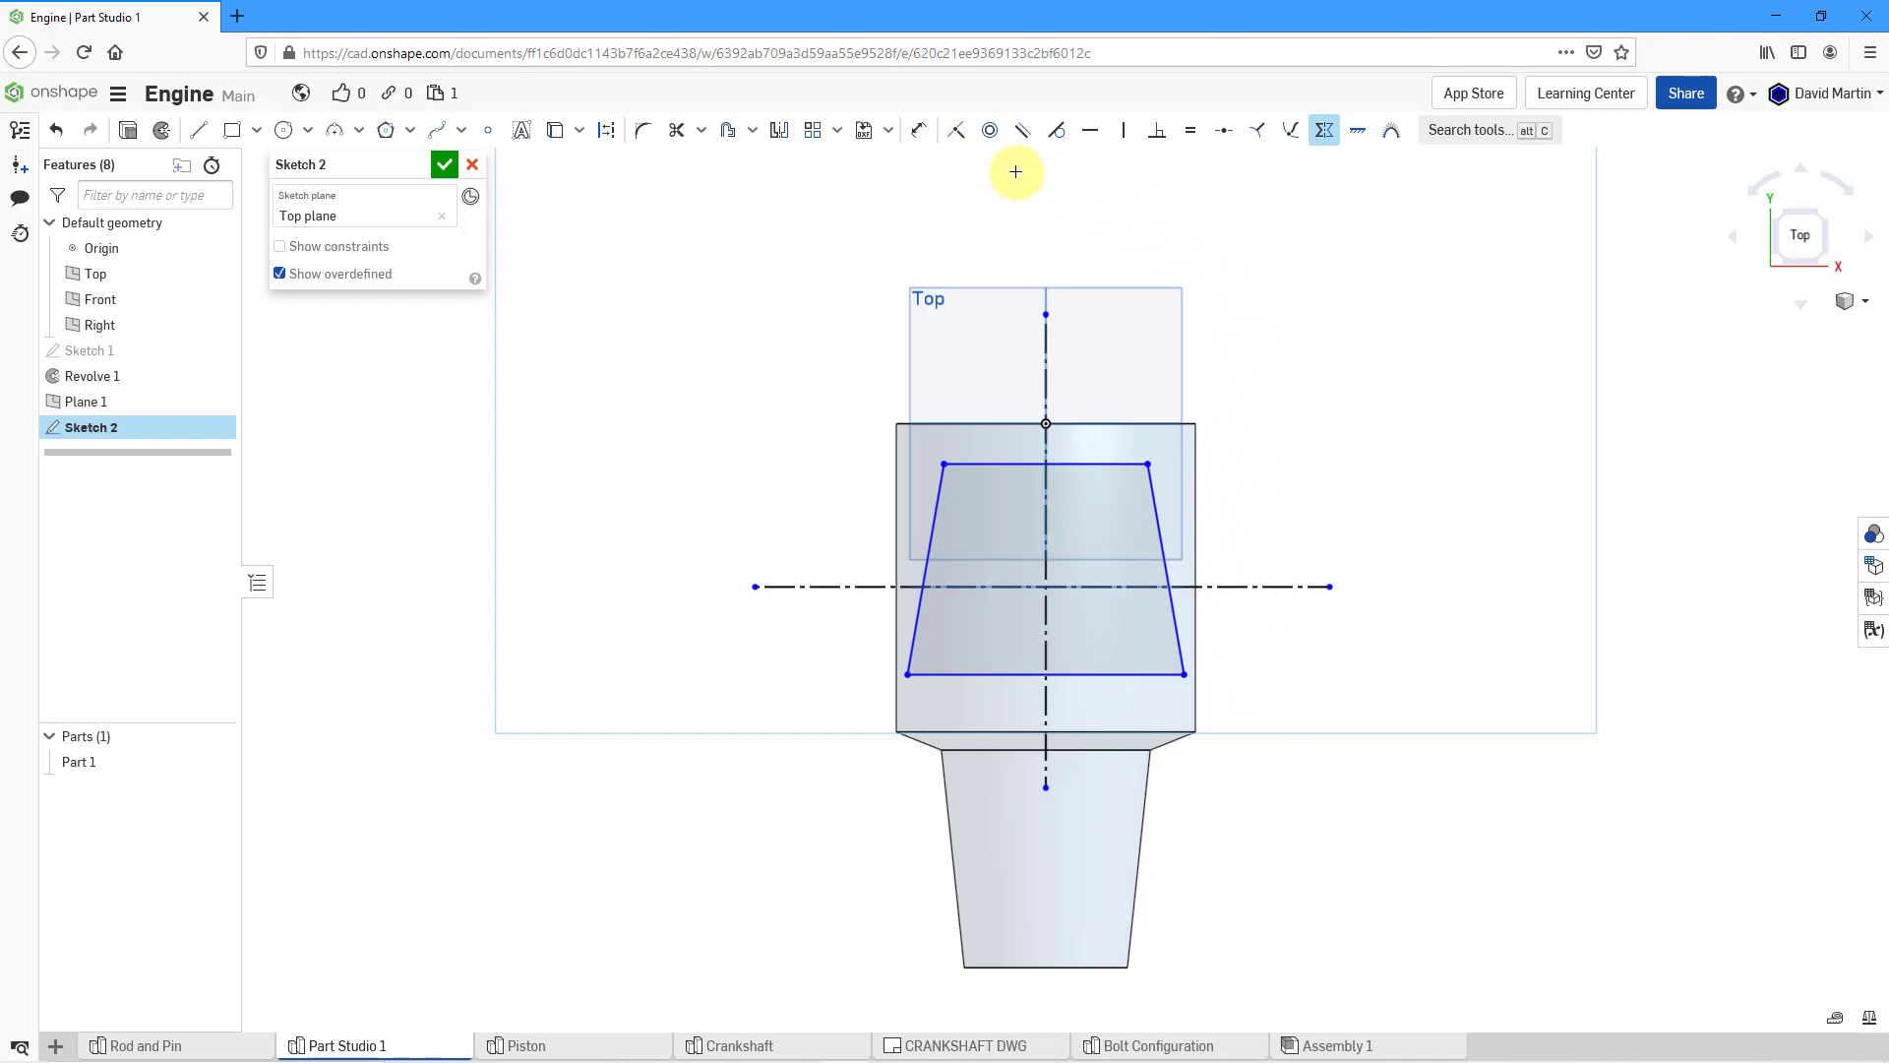
- Dimension the trapezoid's upper edge 80 mm from the horizontal construction line
left_click(918, 130)
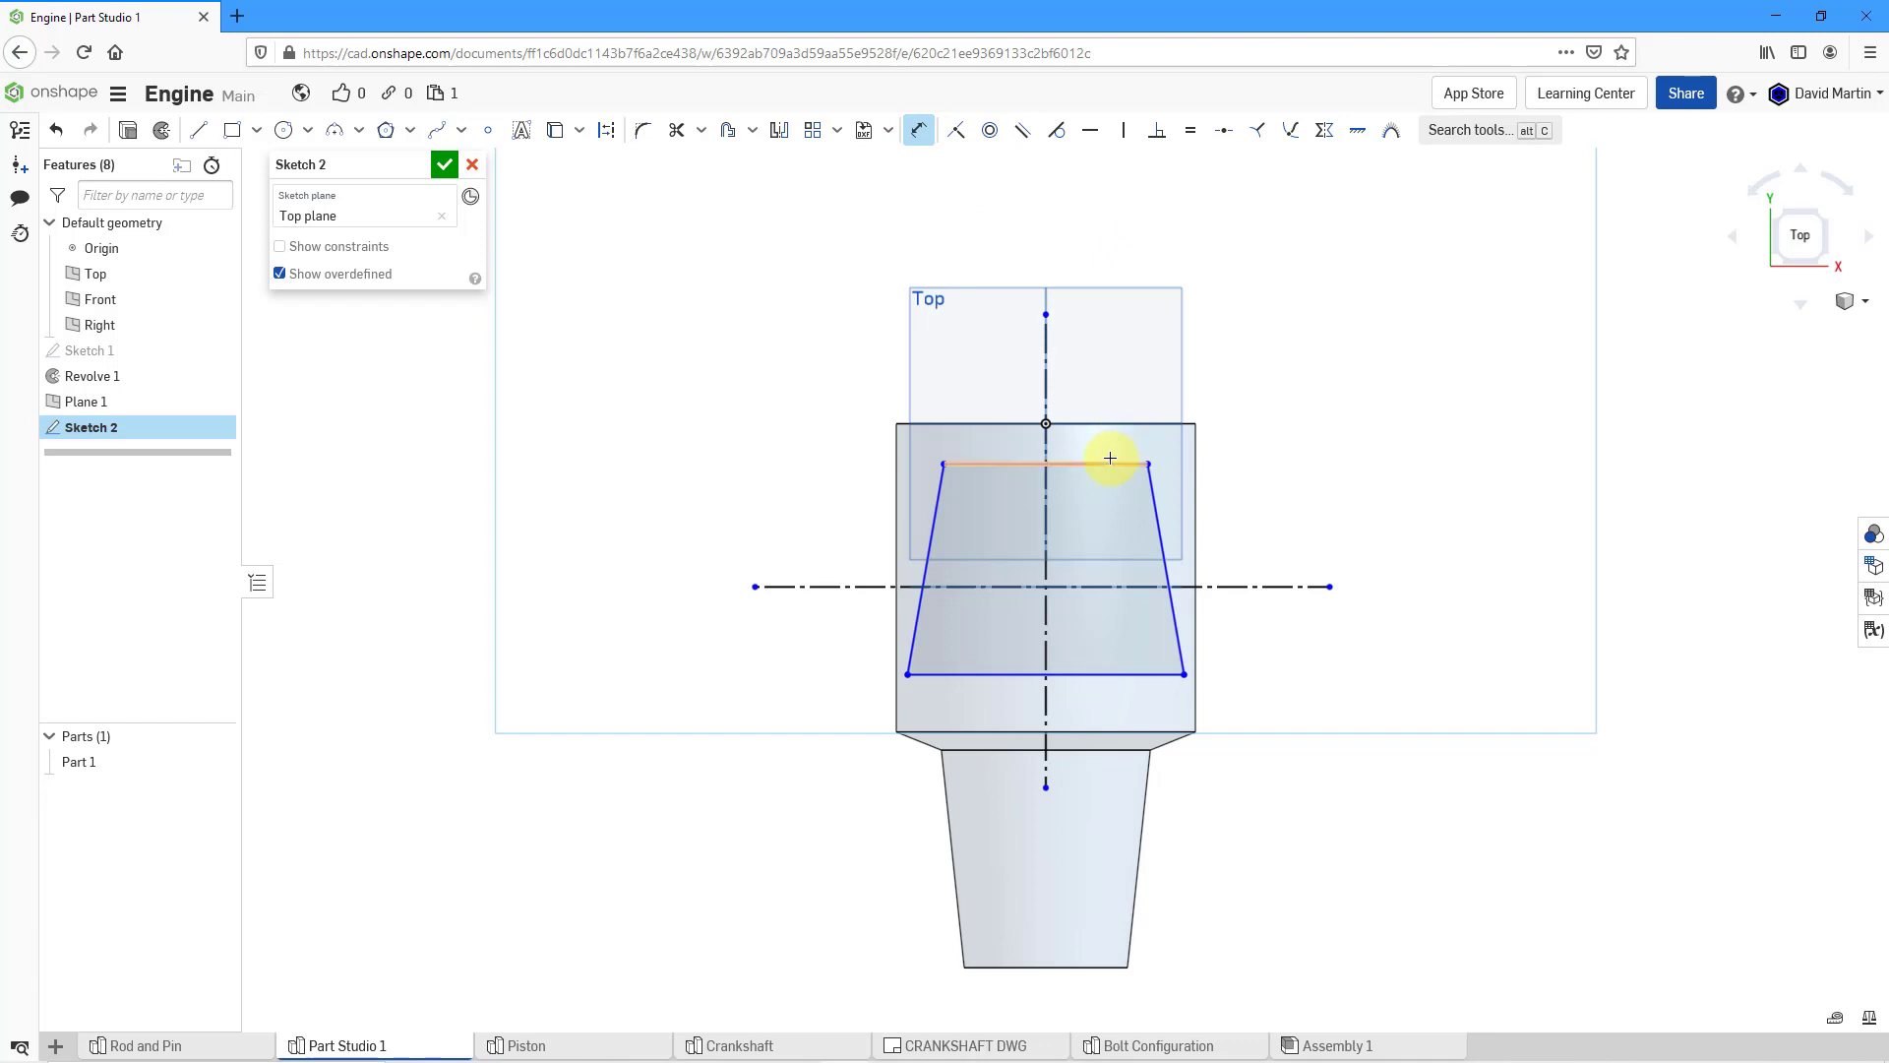
left_click(1110, 458)
left_click(1265, 585)
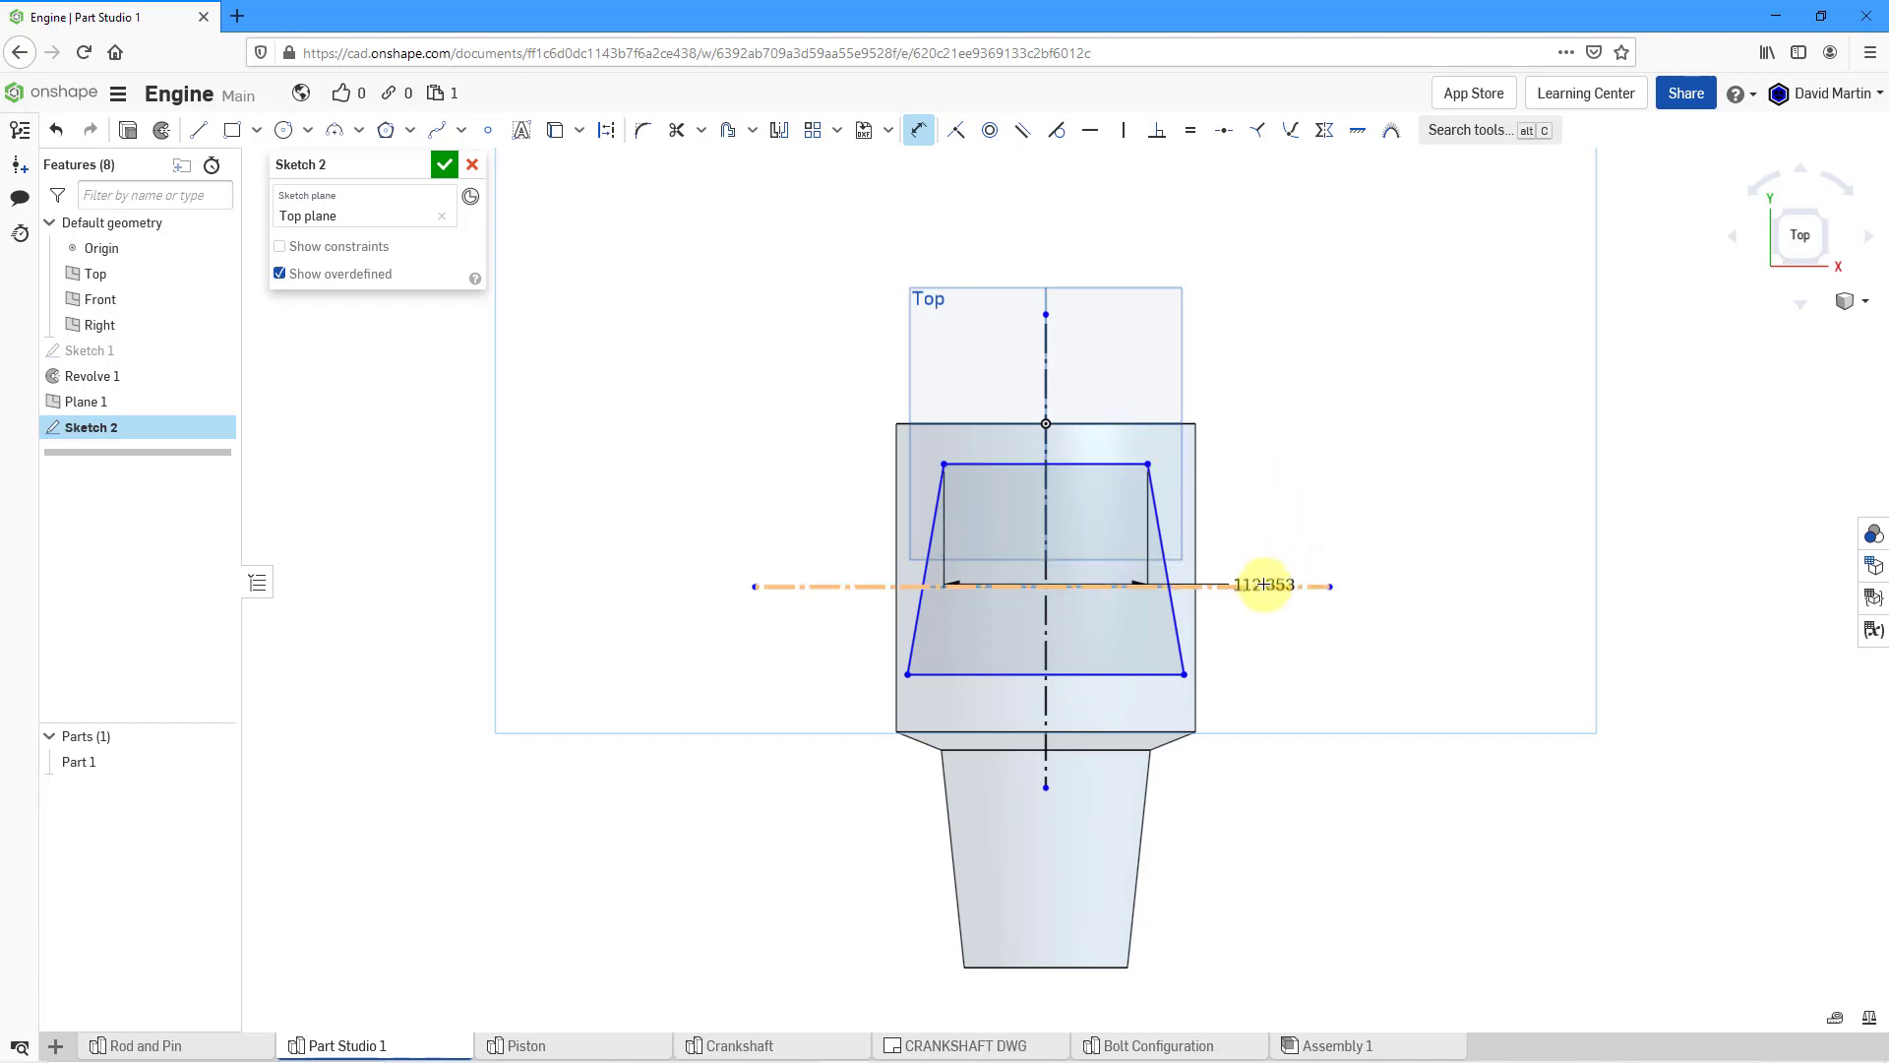
left_click(1298, 532)
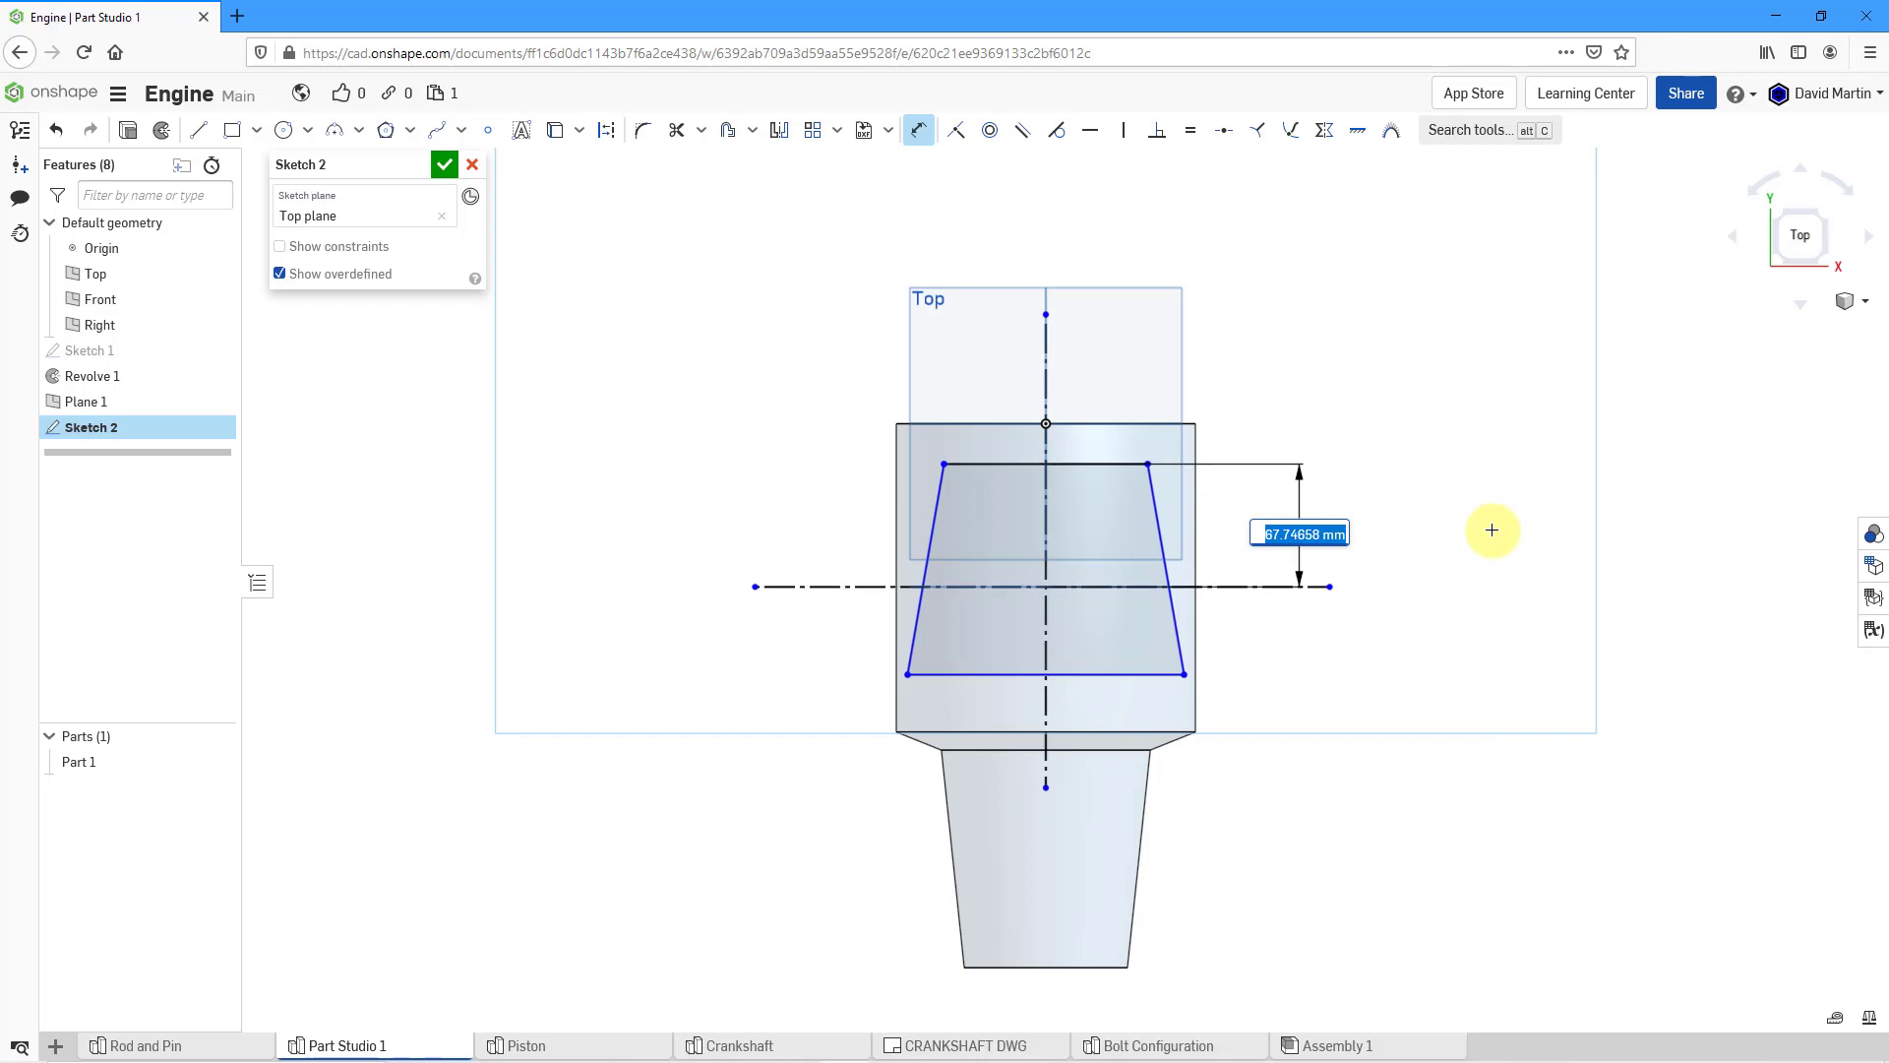
type("80")
key("Return")
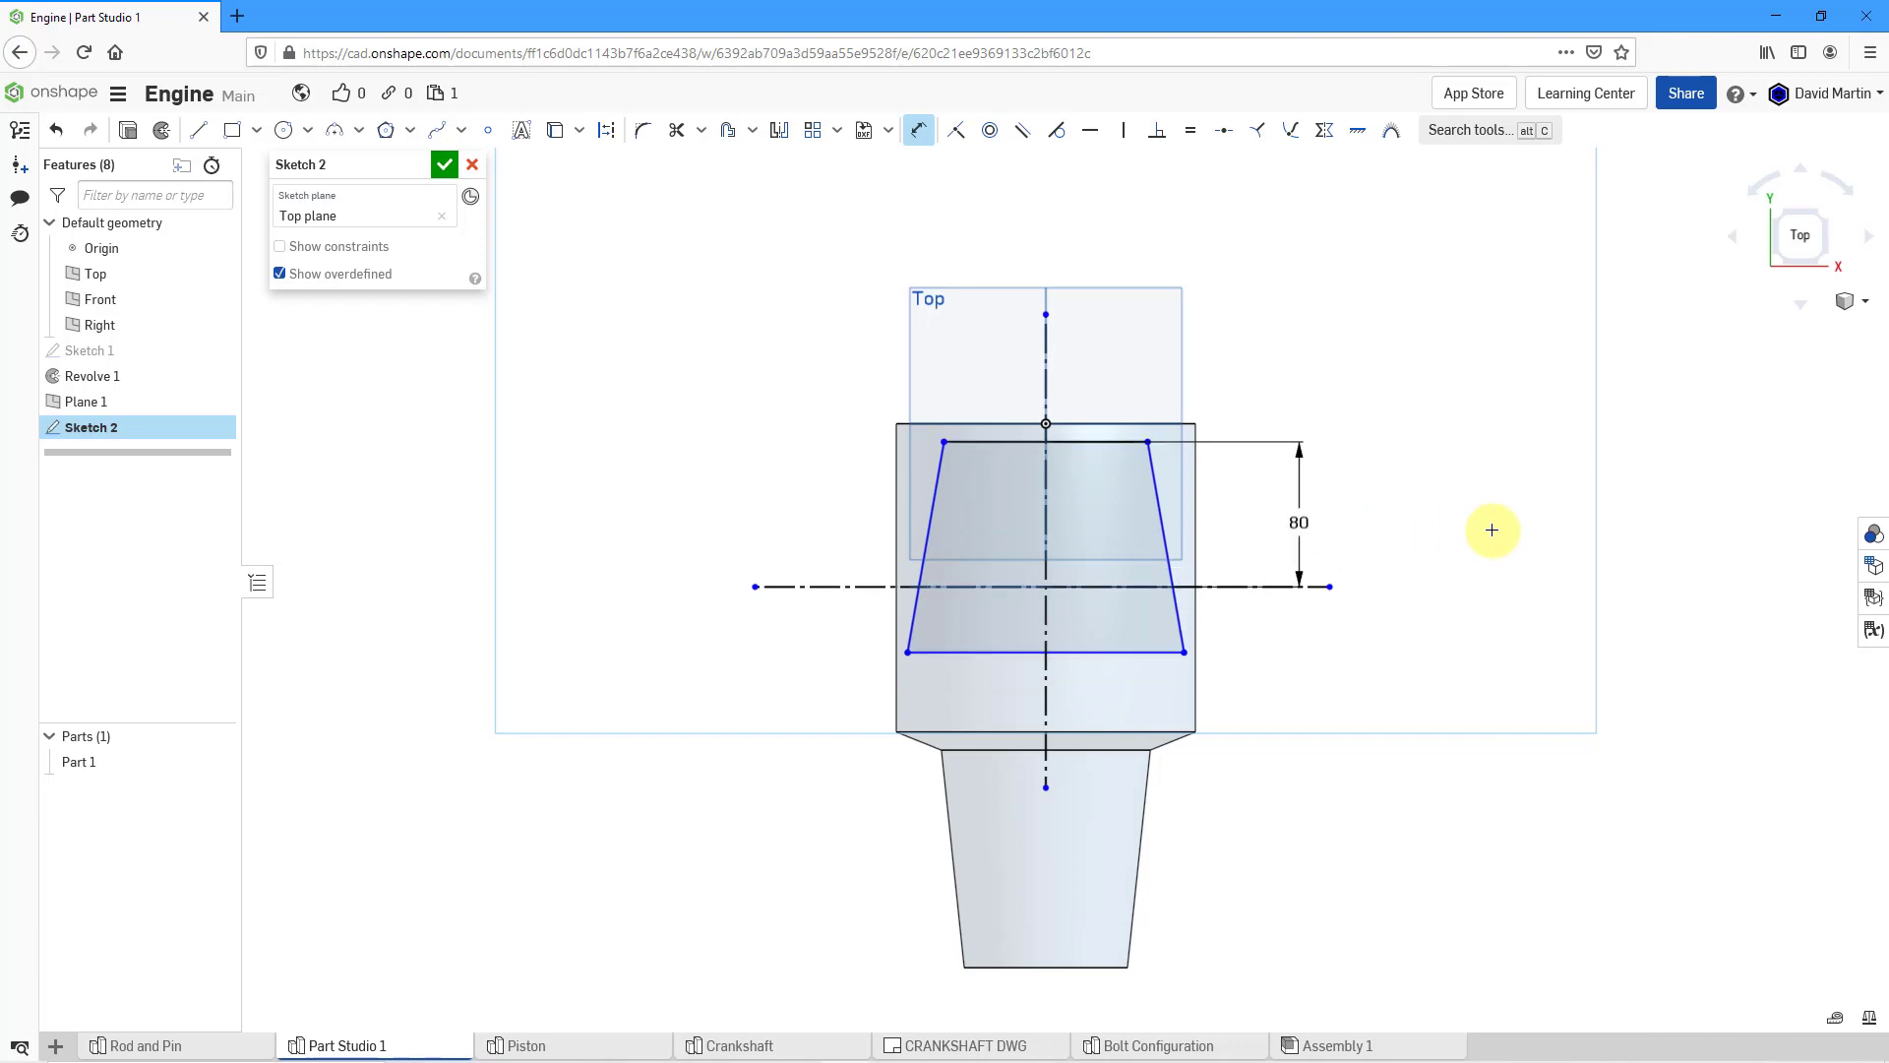
- Dimension the trapezoid's lower edge 75 mm from the horizontal construction line
left_click(1131, 652)
left_click(1247, 587)
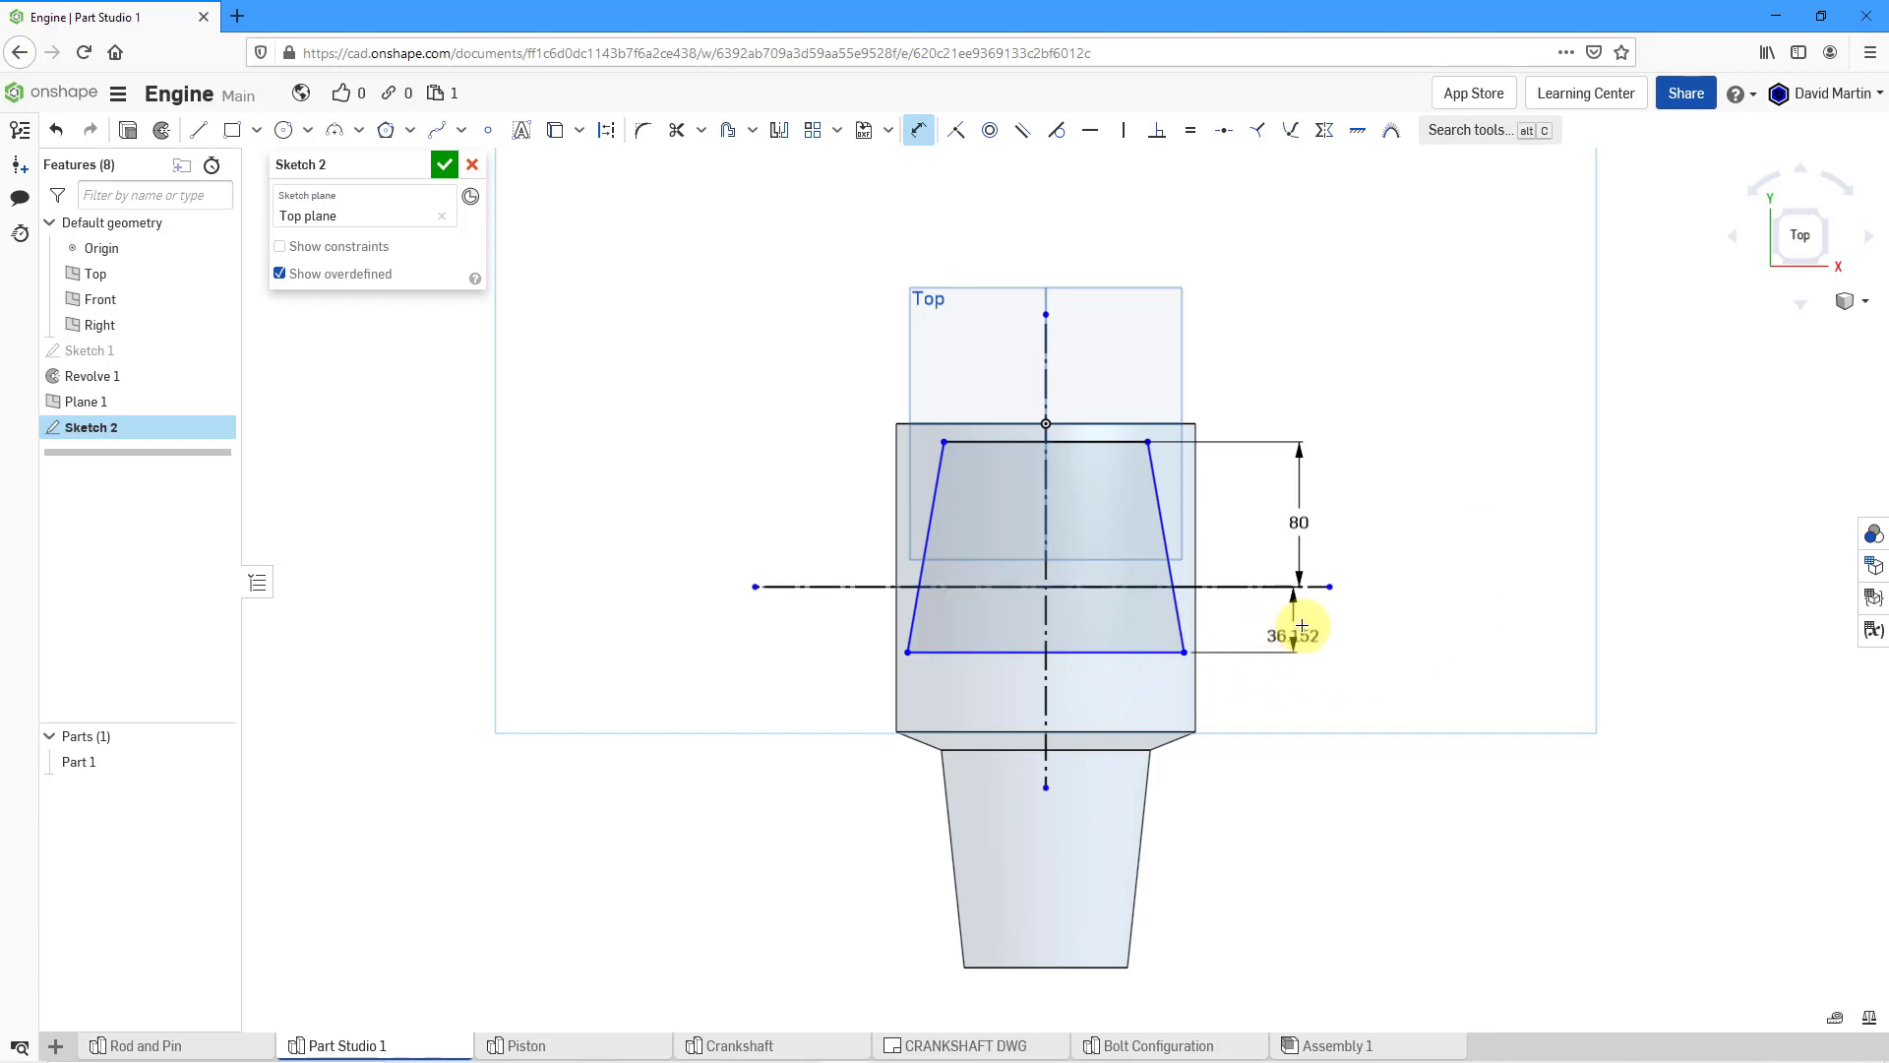
left_click(1305, 621)
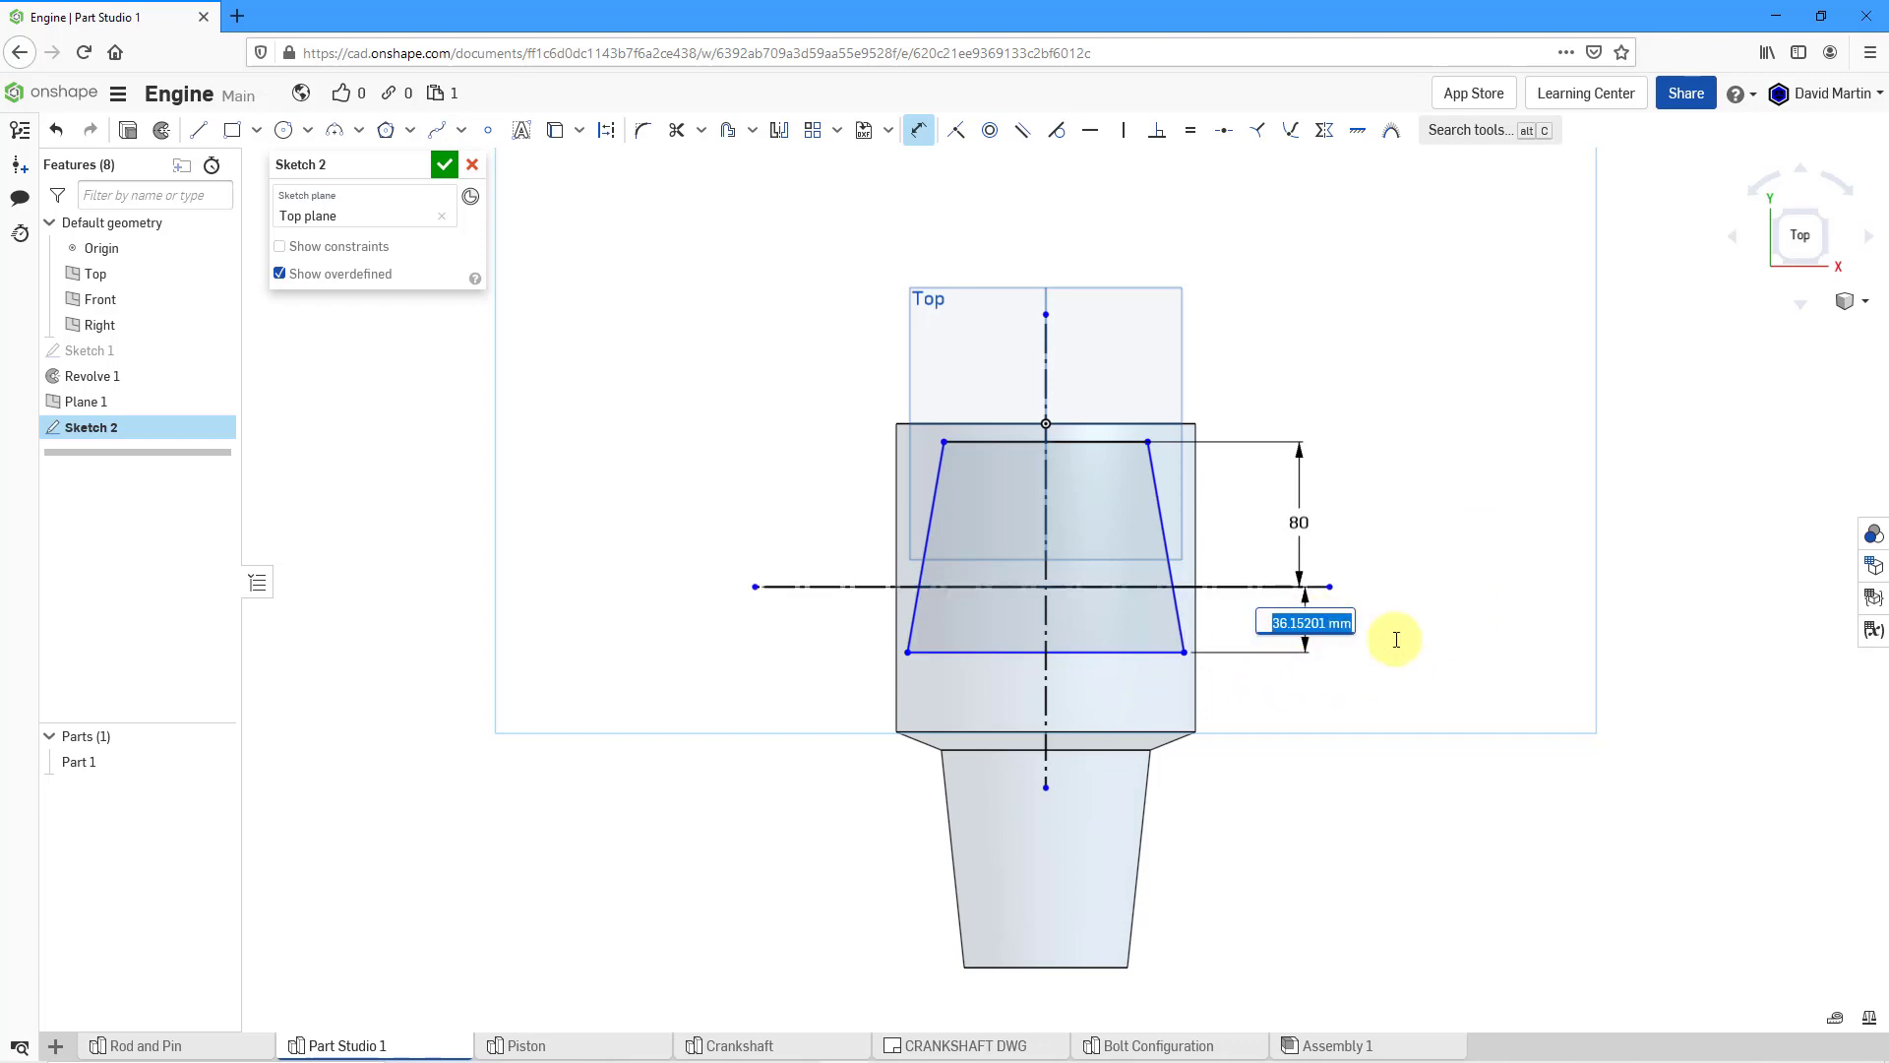
type("75")
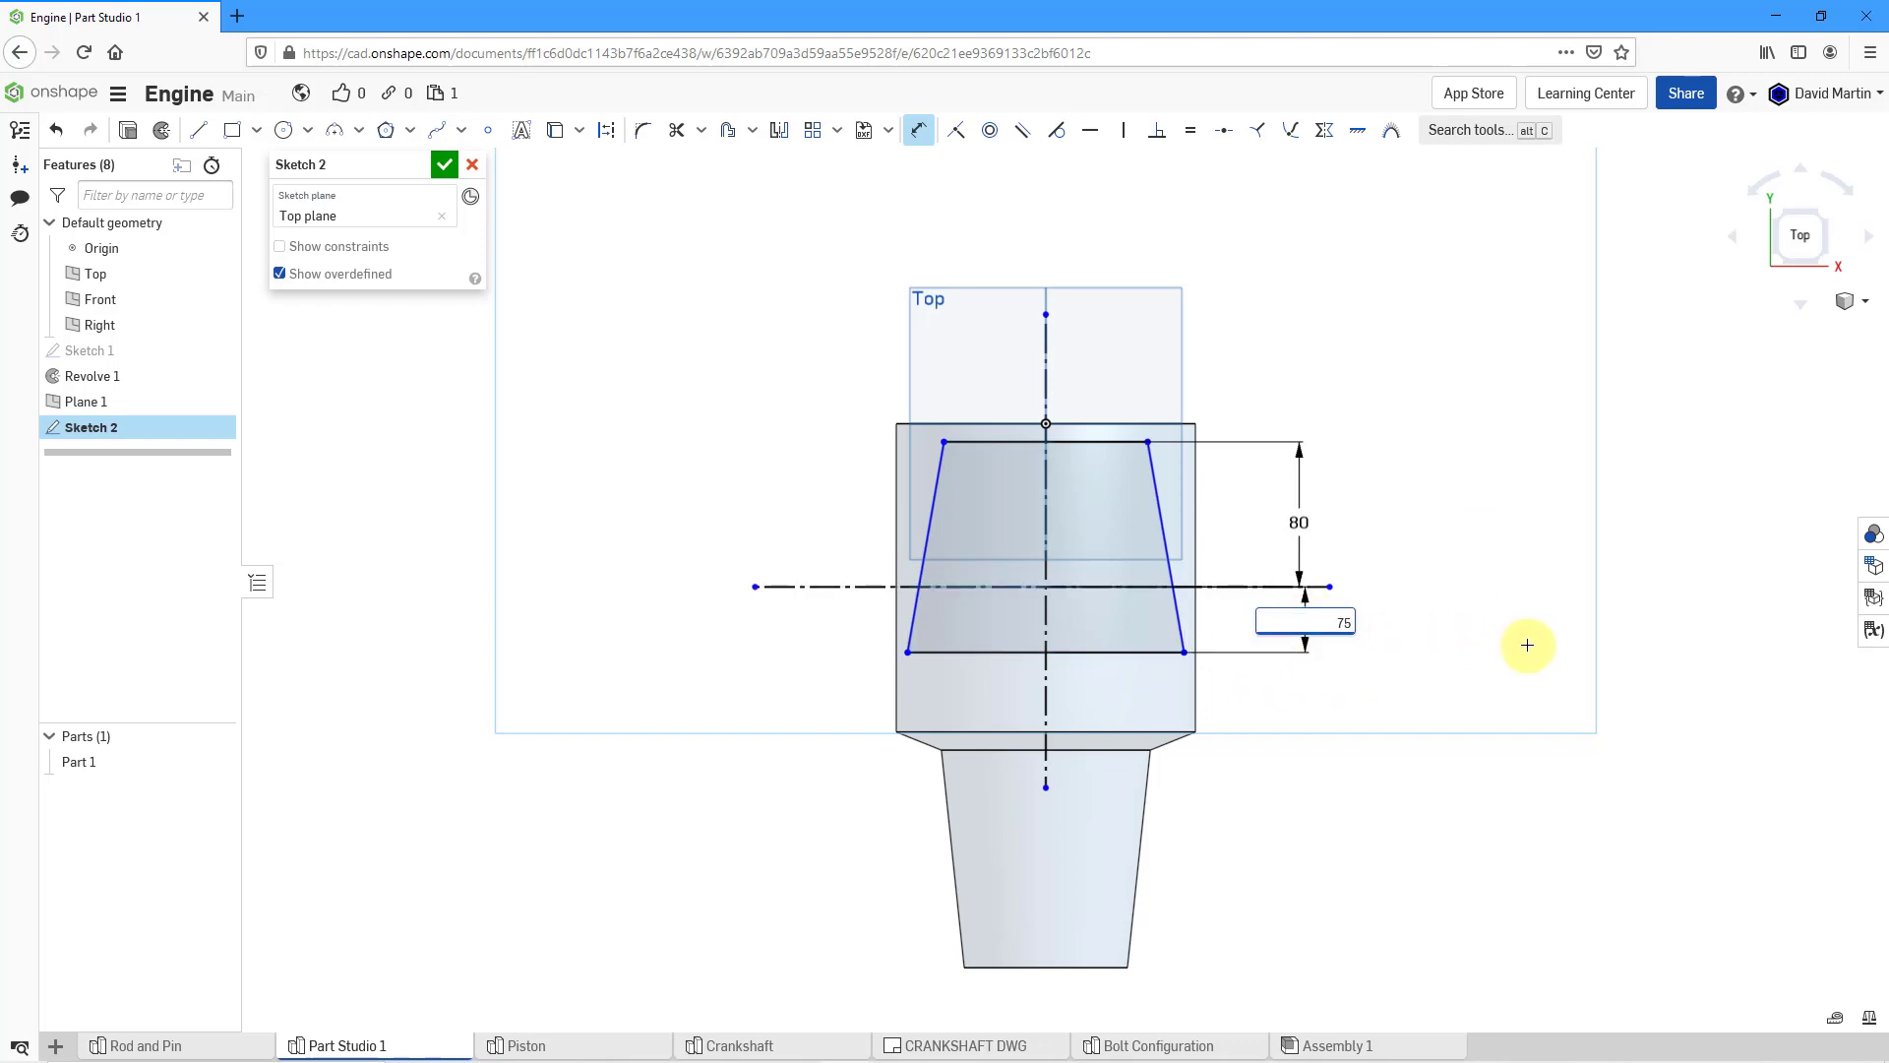
key("Return")
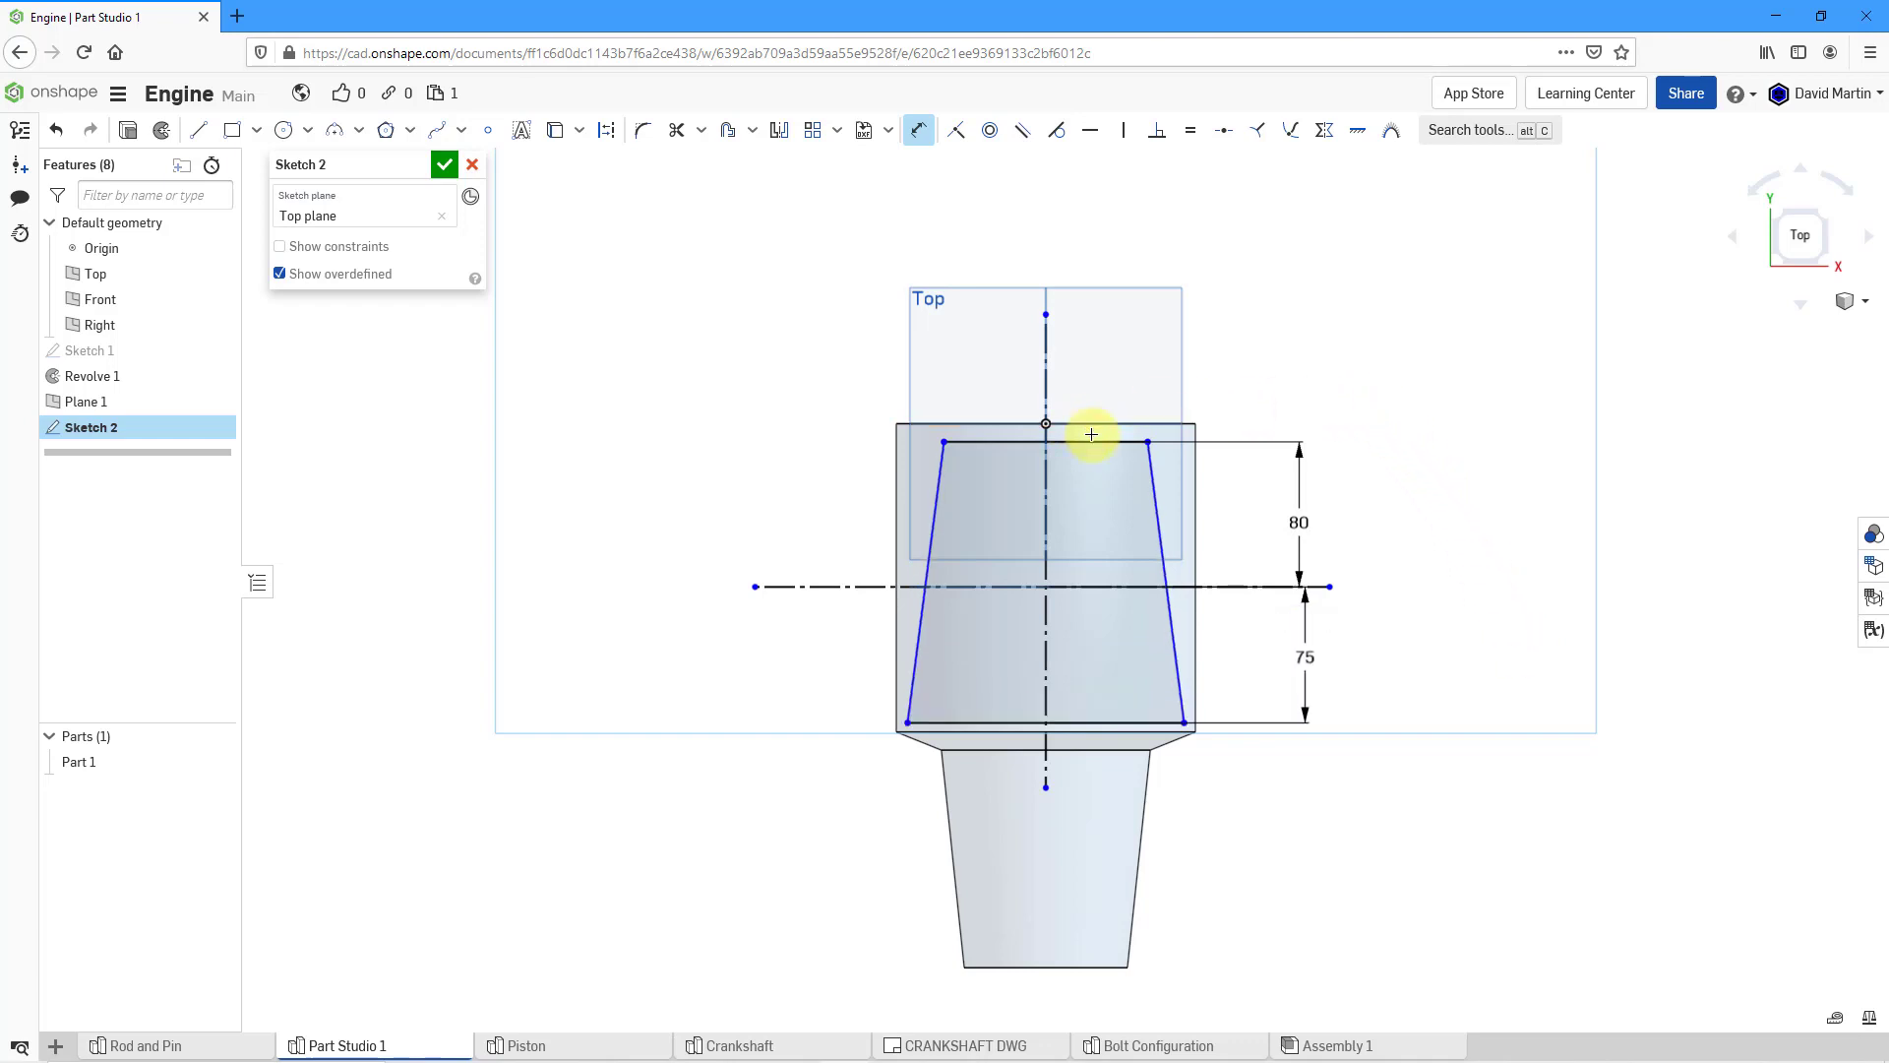
- Set the length of the trapezoid's upper edge to 120 mm
left_click(1091, 434)
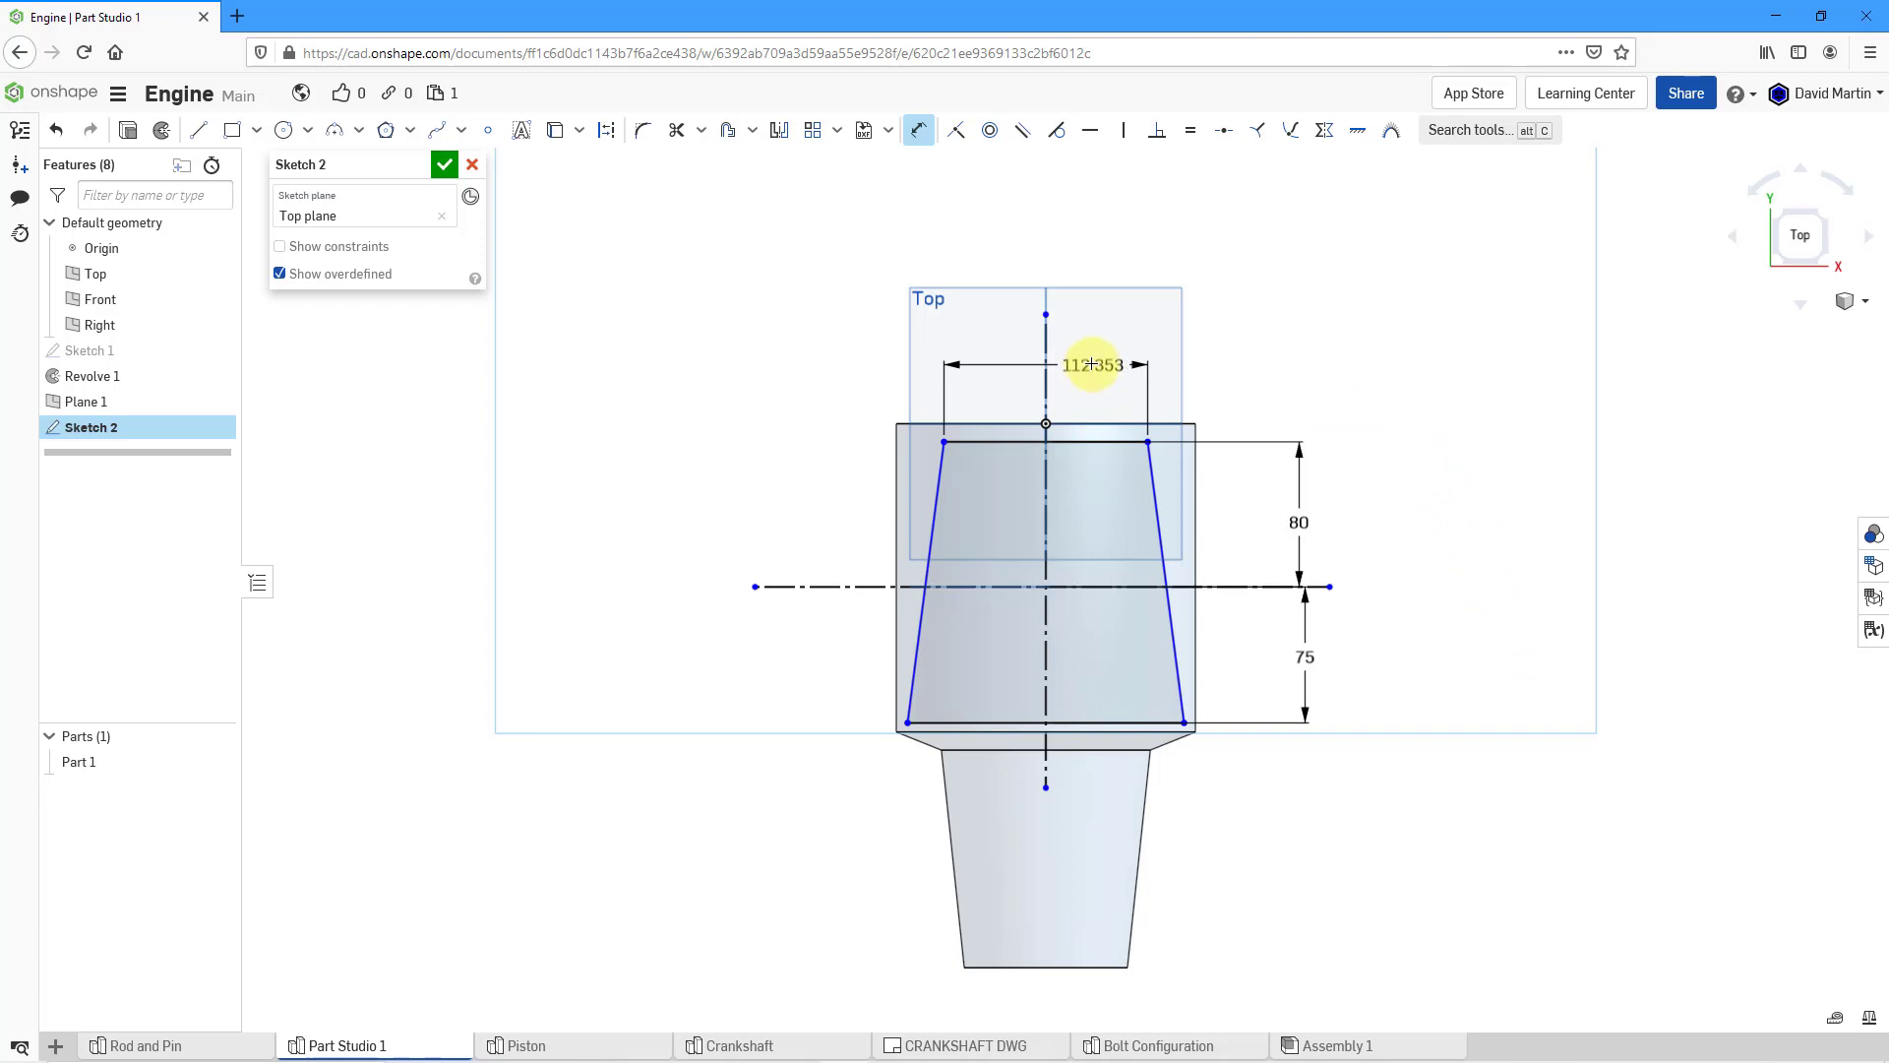
left_click(1243, 358)
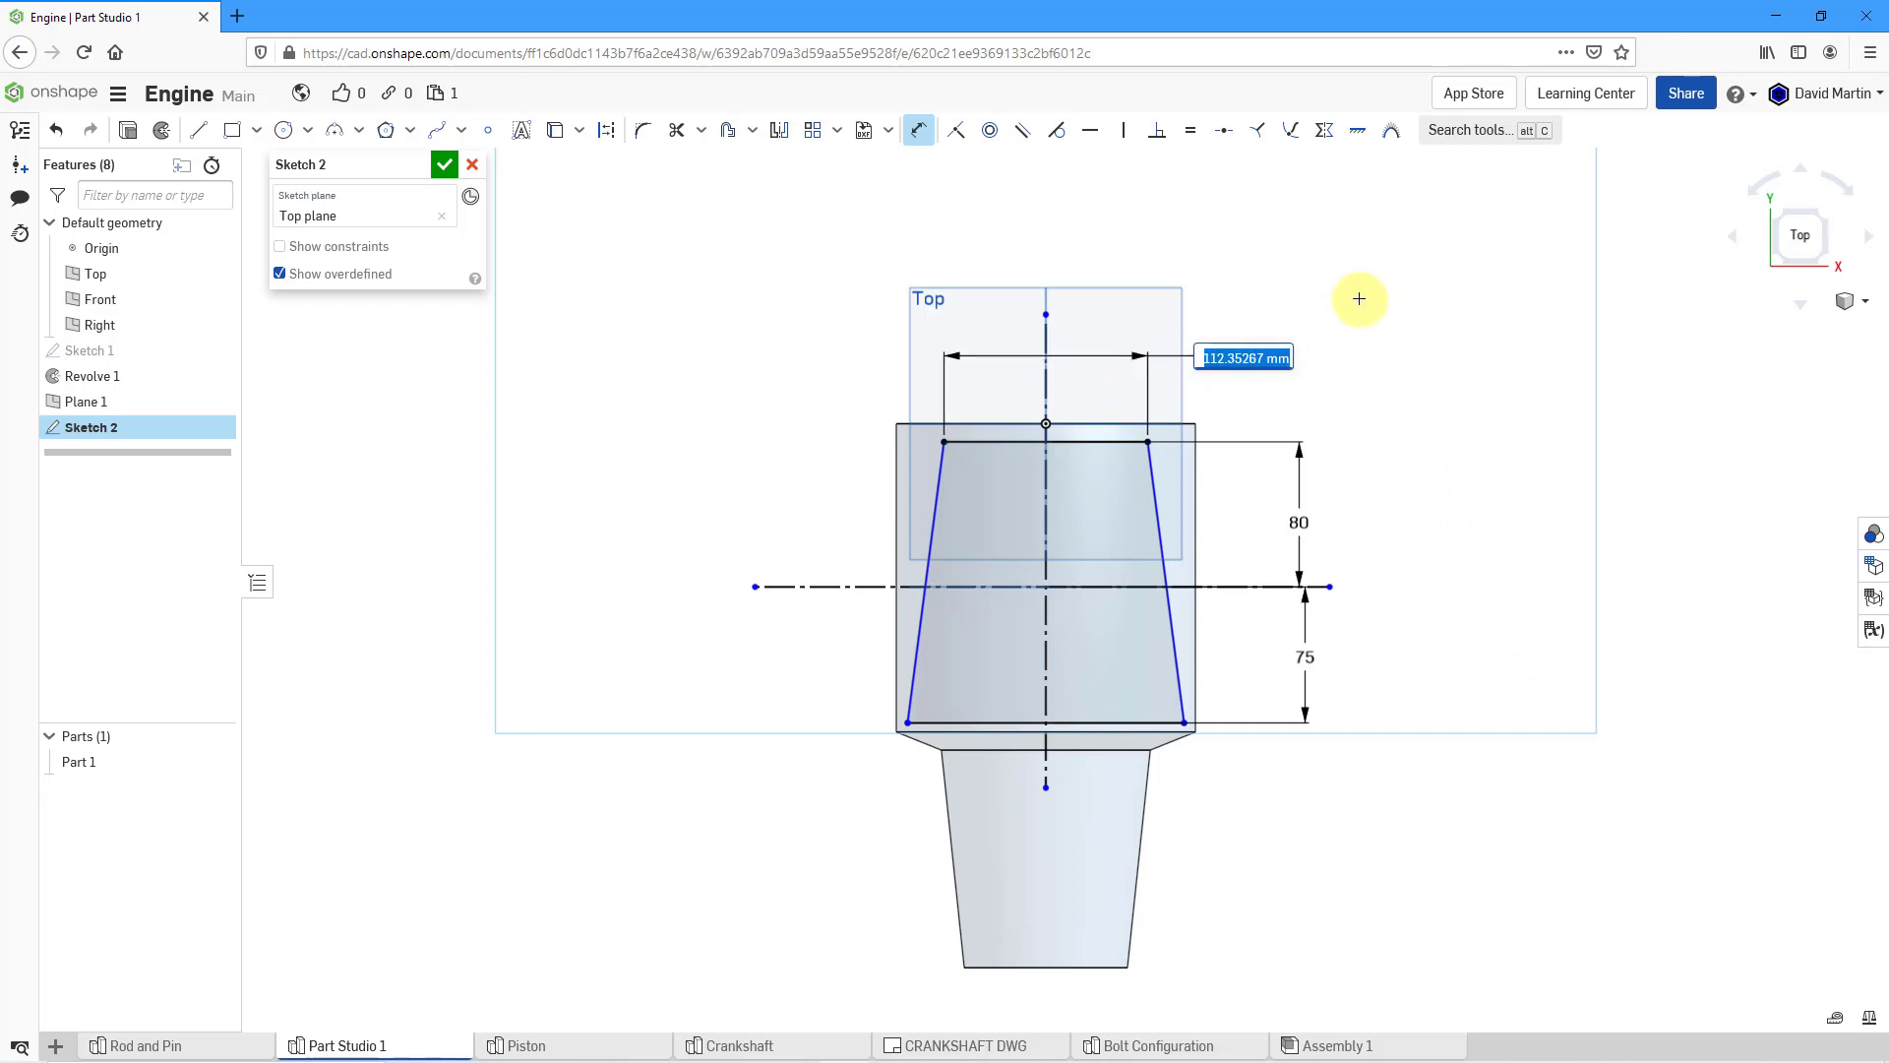
type("120")
key("Return")
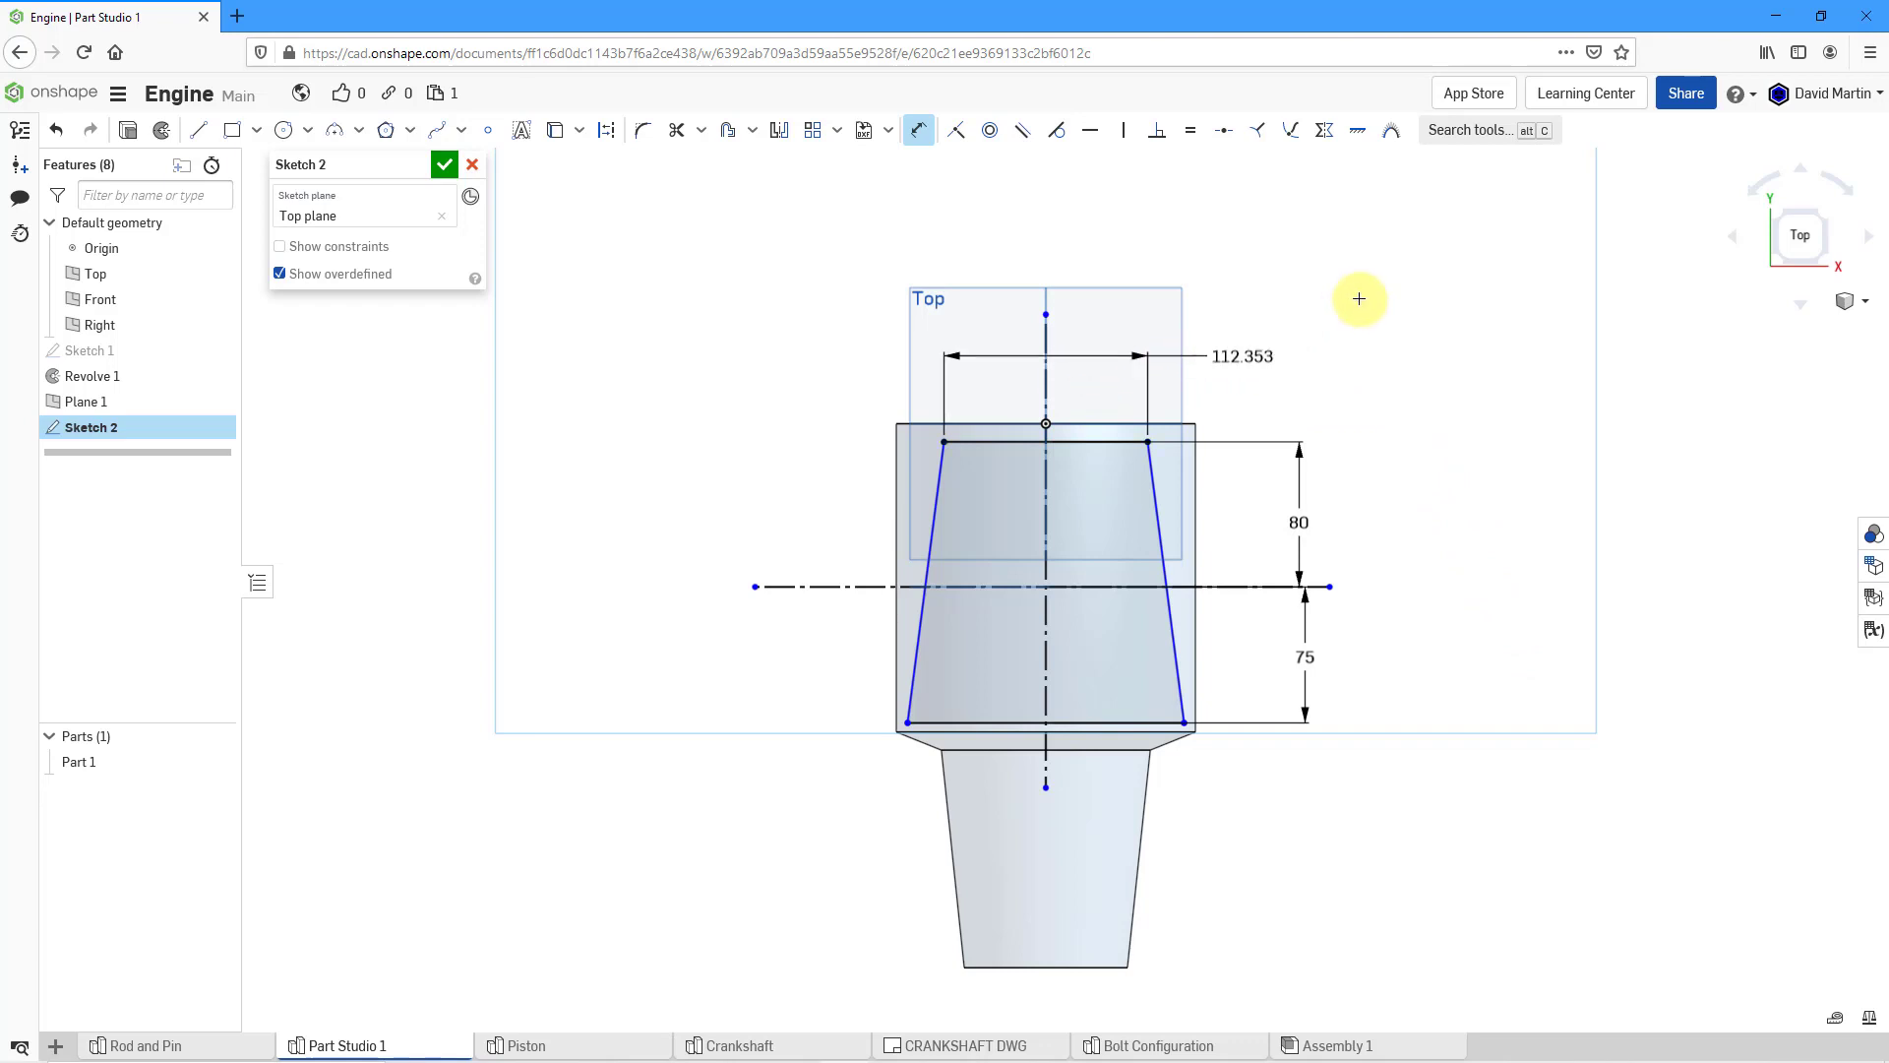
- Set the length of the trapezoid's lower edge to 140 mm and finish the sketch
left_click(1095, 718)
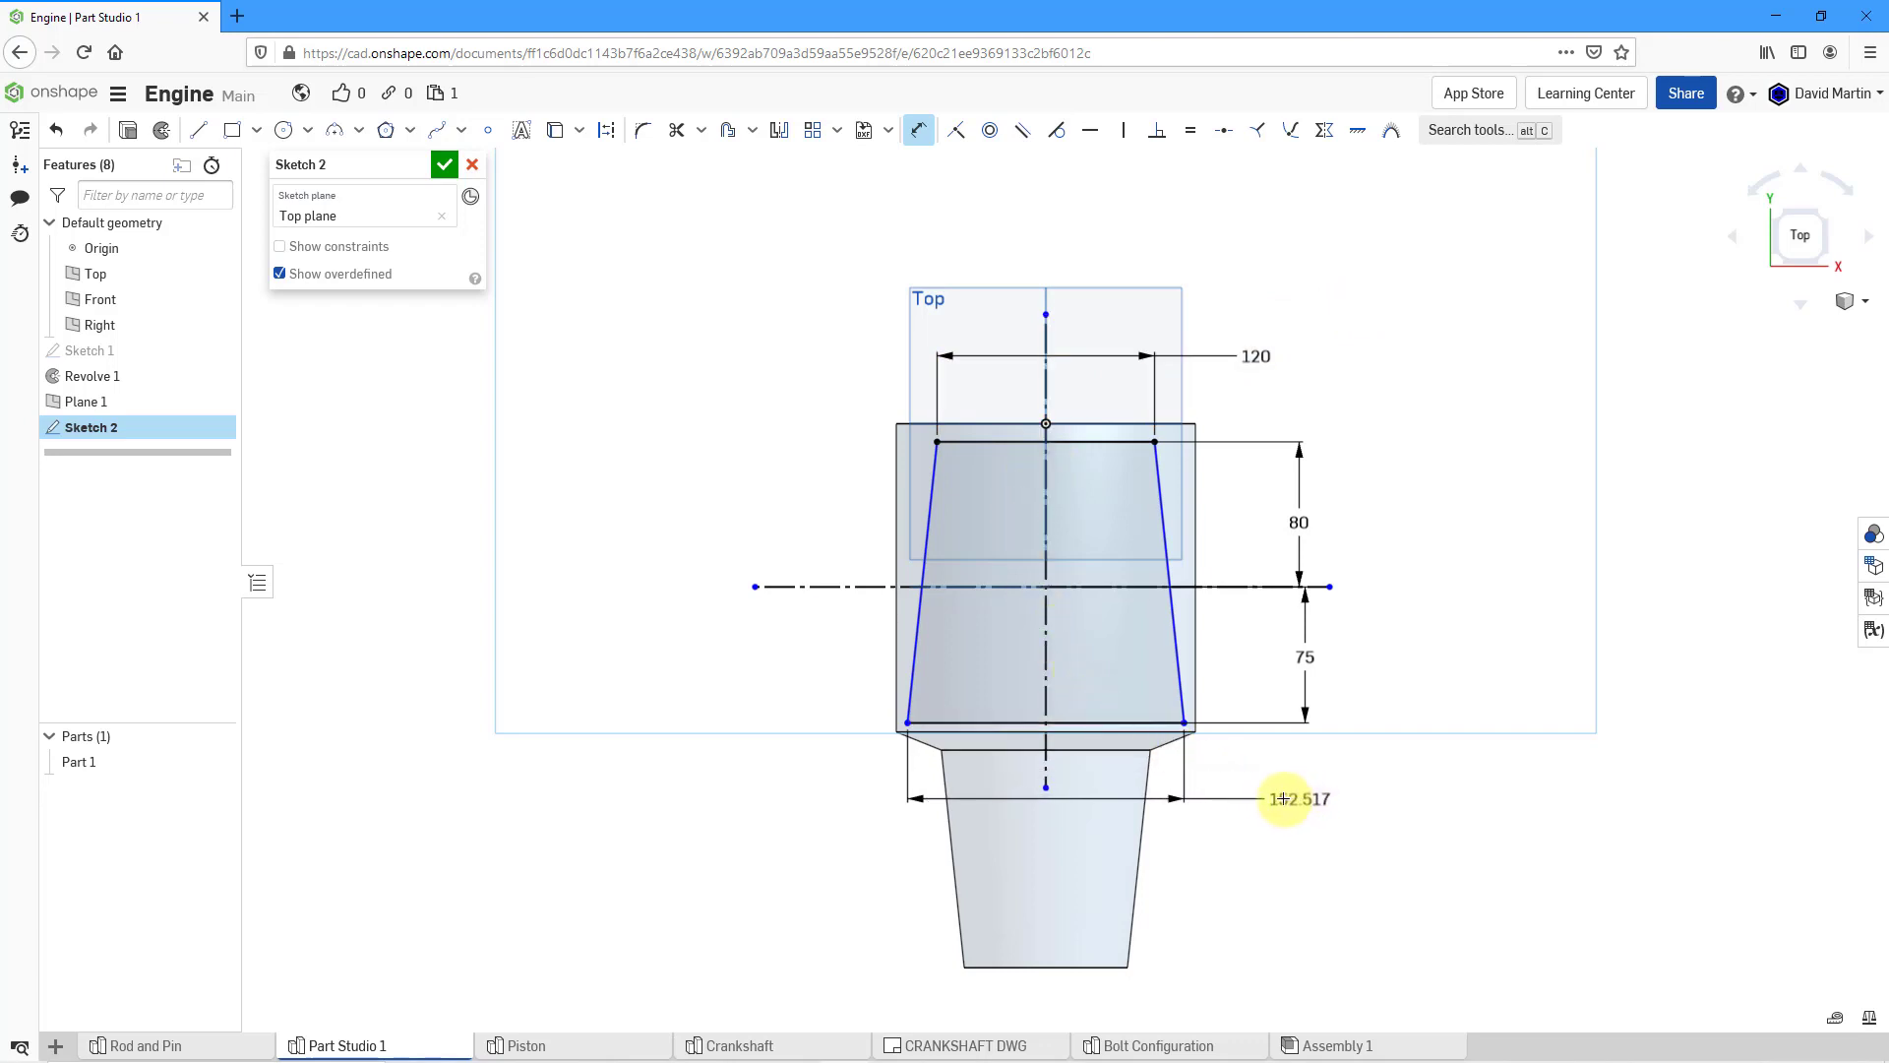
left_click(1283, 798)
type("1")
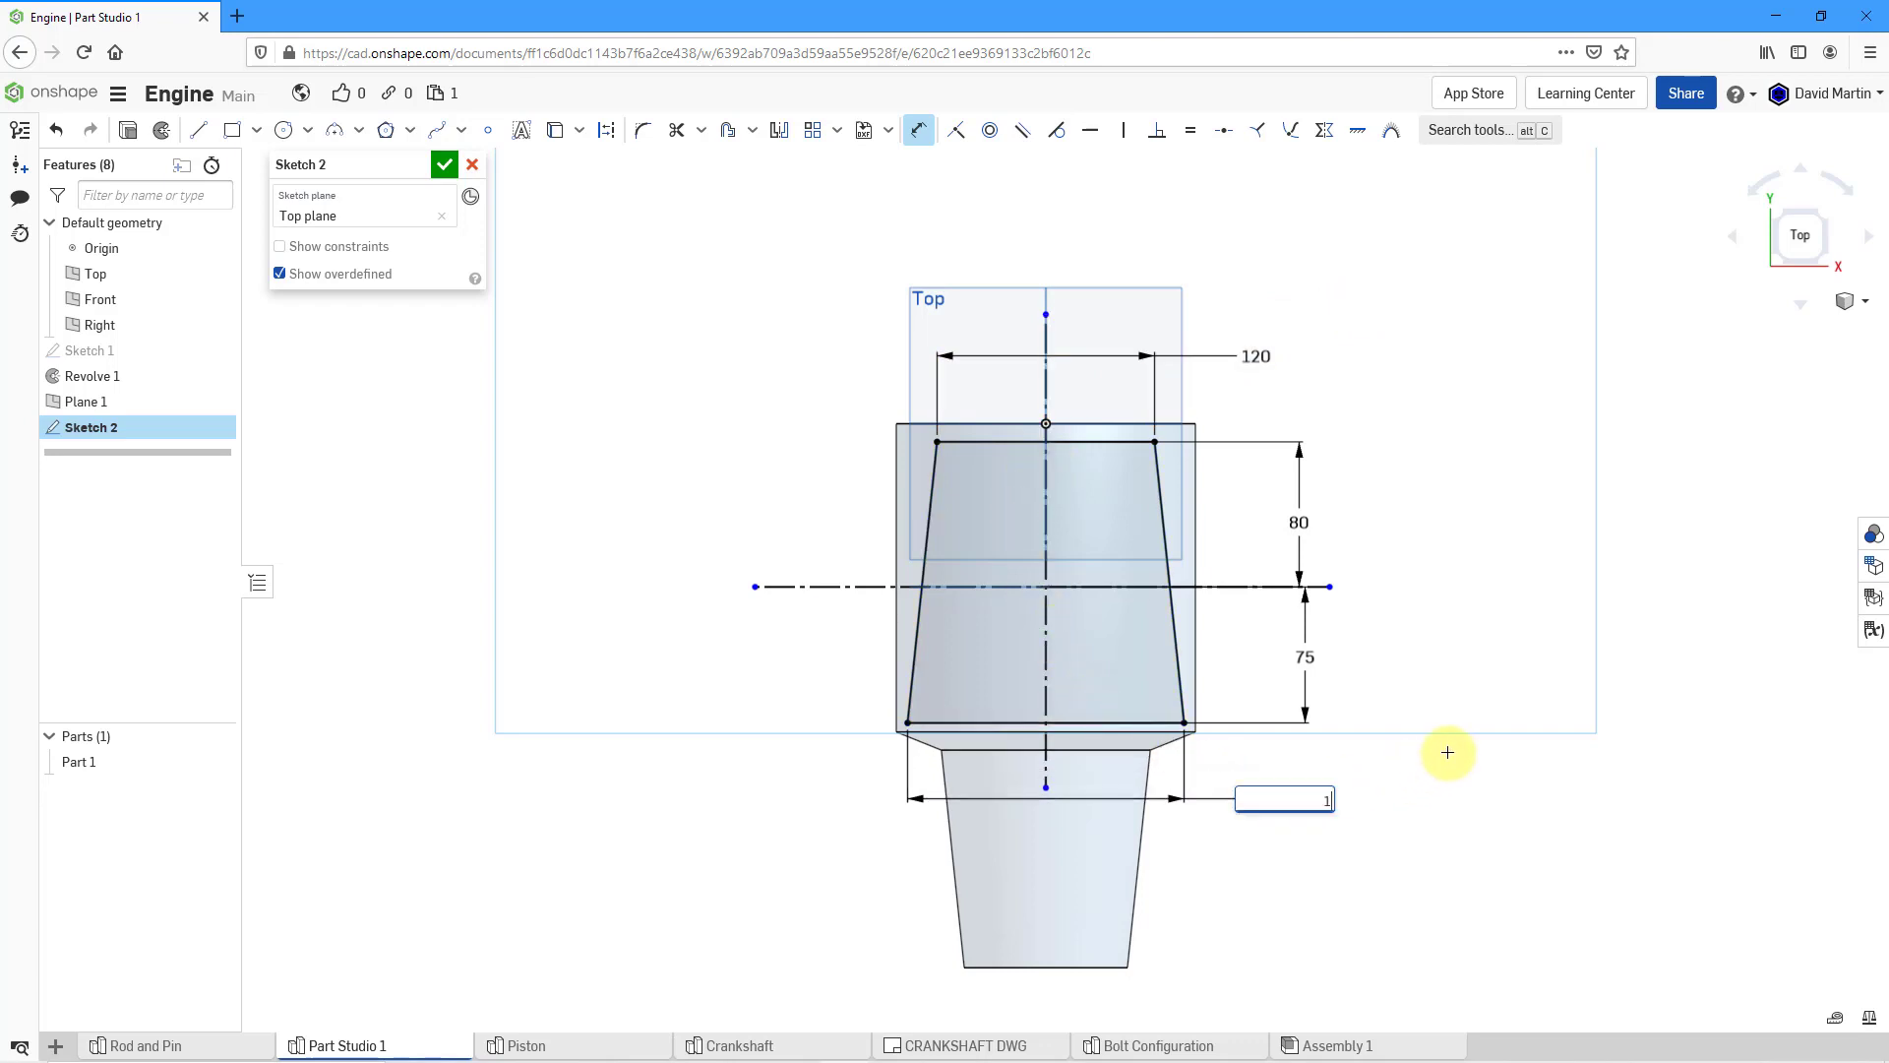
type("40")
key("Return")
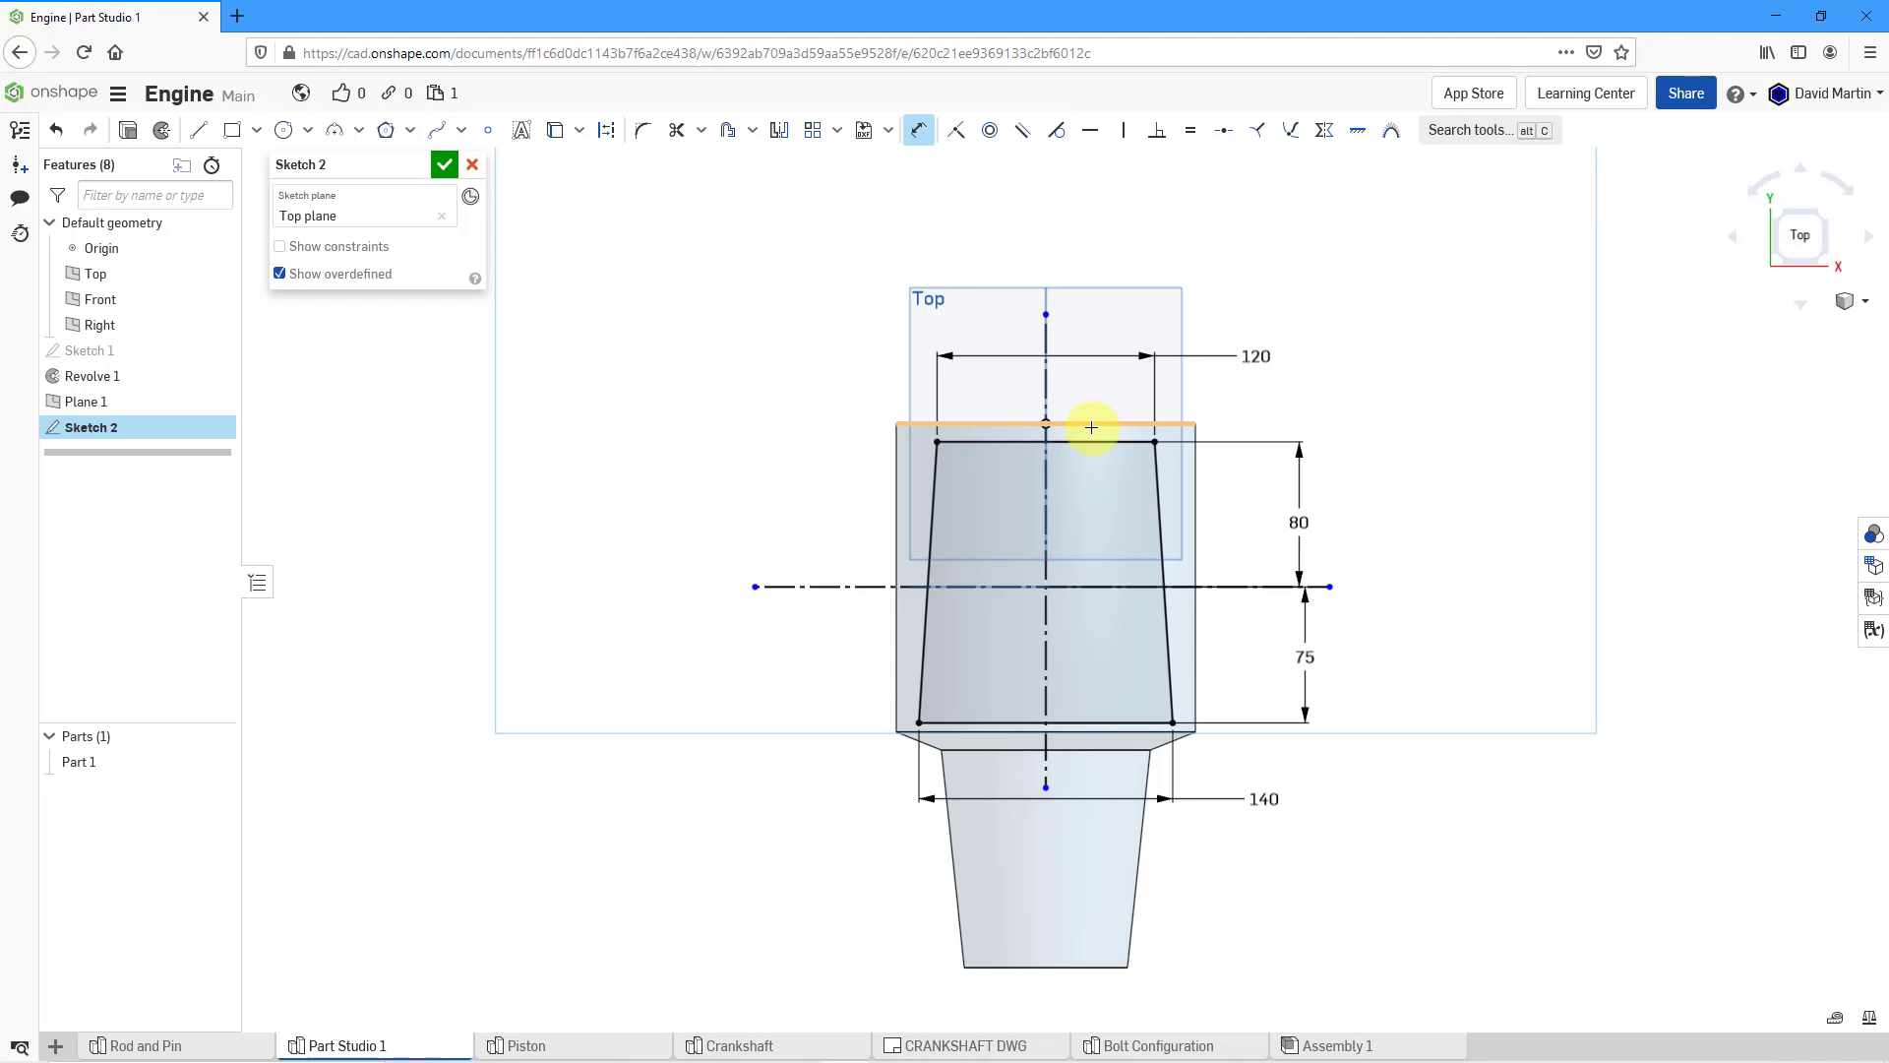
left_click(443, 165)
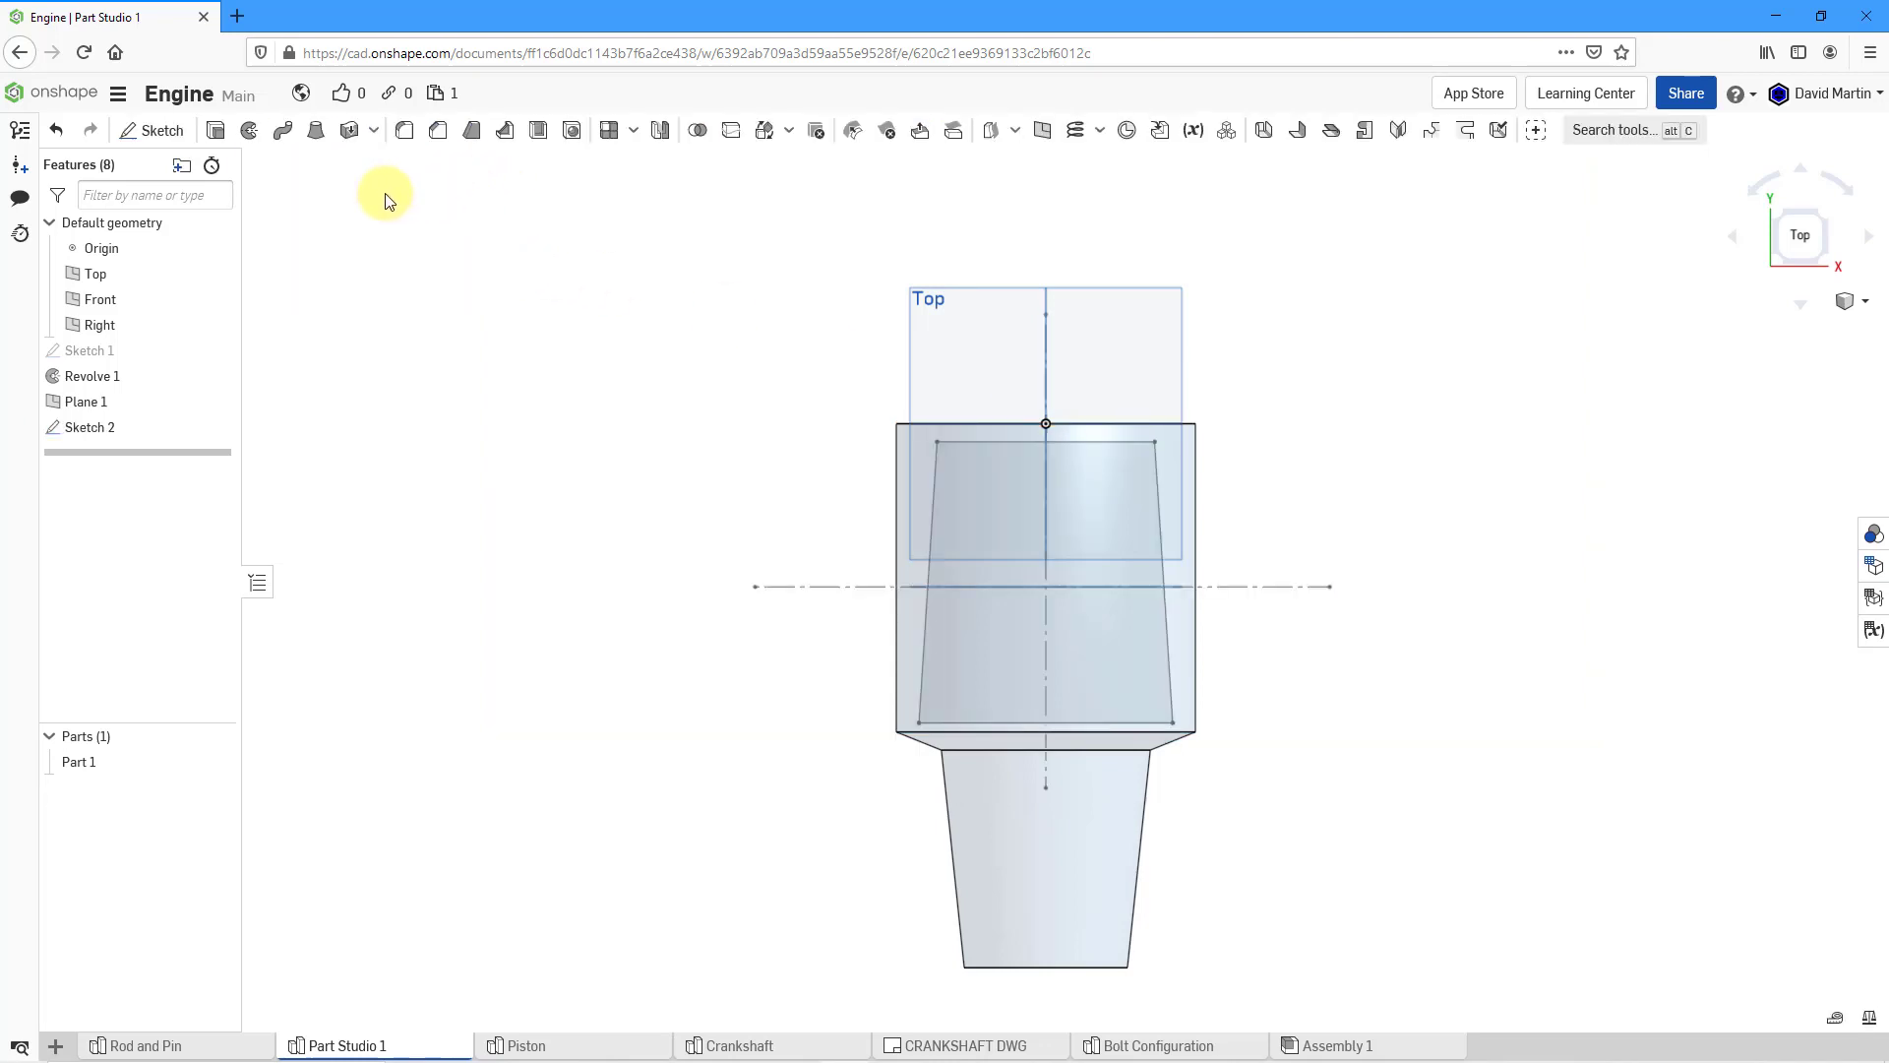
- Extrude the trapezoid region of Sketch 2 upward 270 mm, adding it to Part 1
left_click(153, 130)
left_click(471, 166)
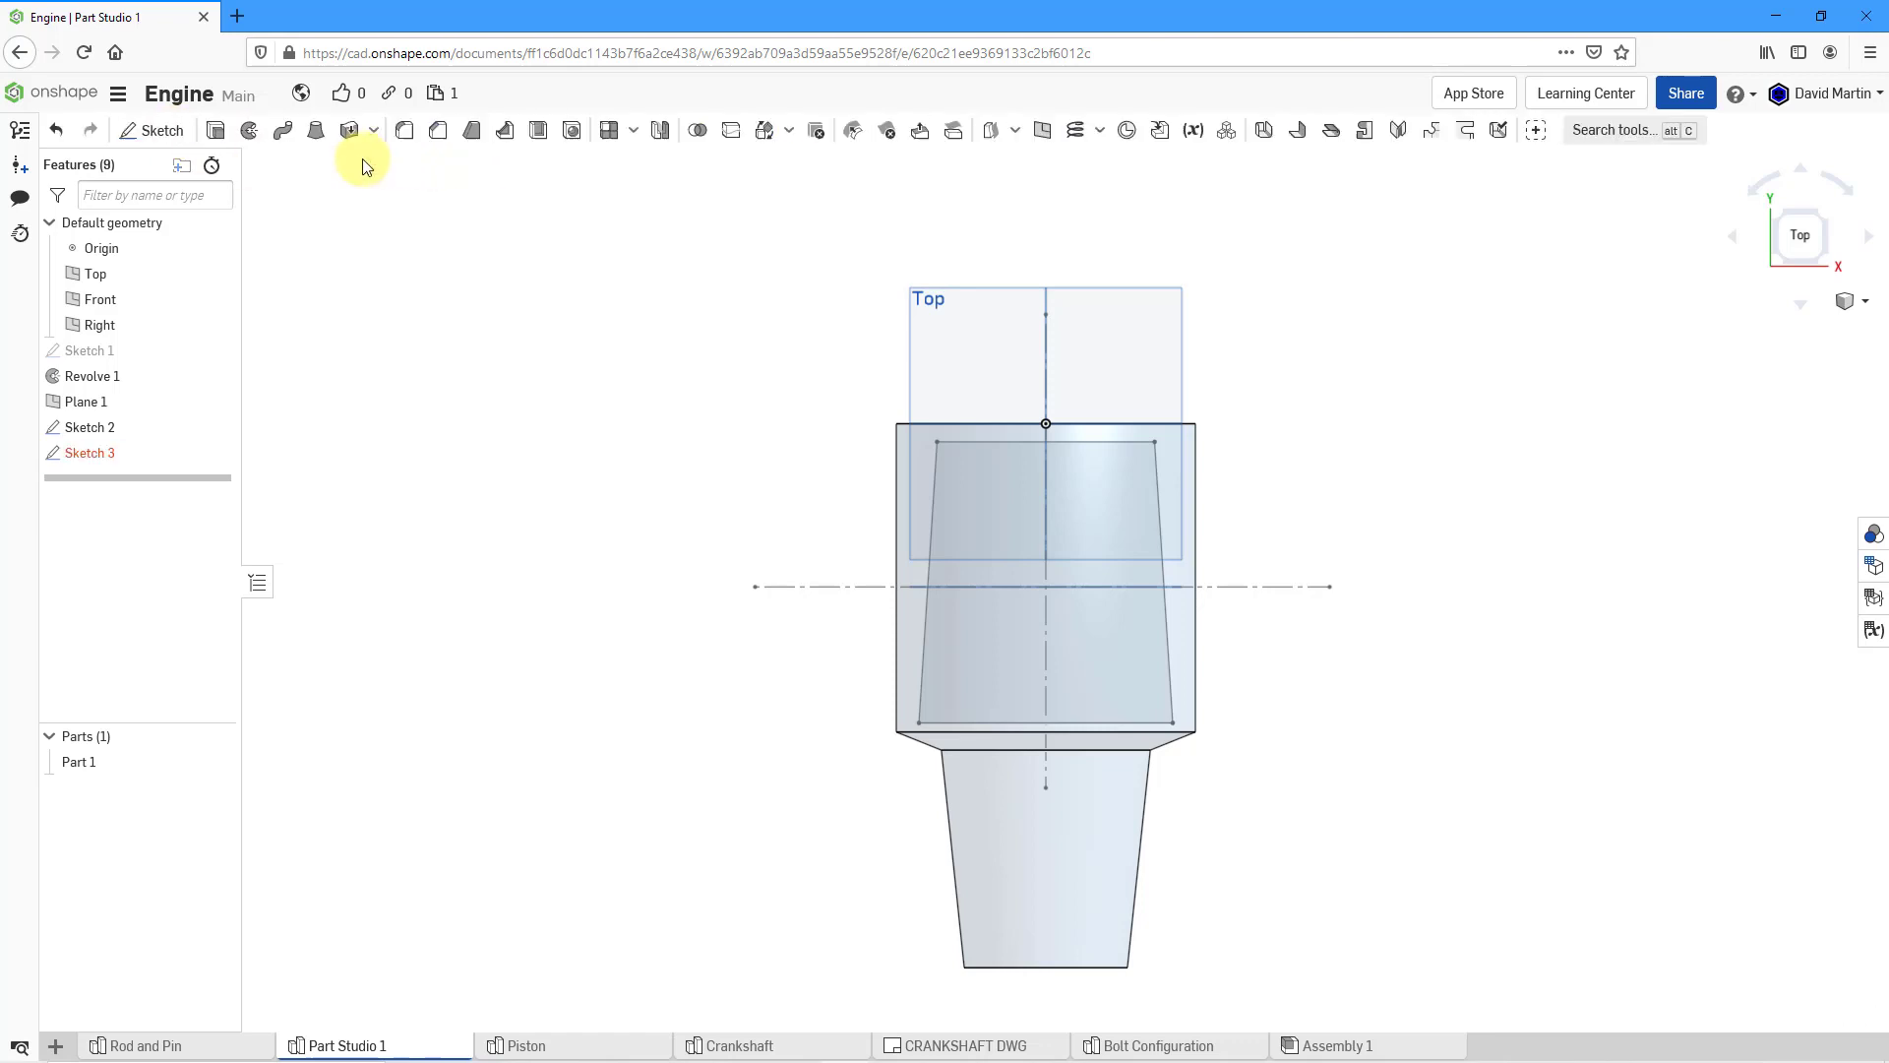
left_click(217, 131)
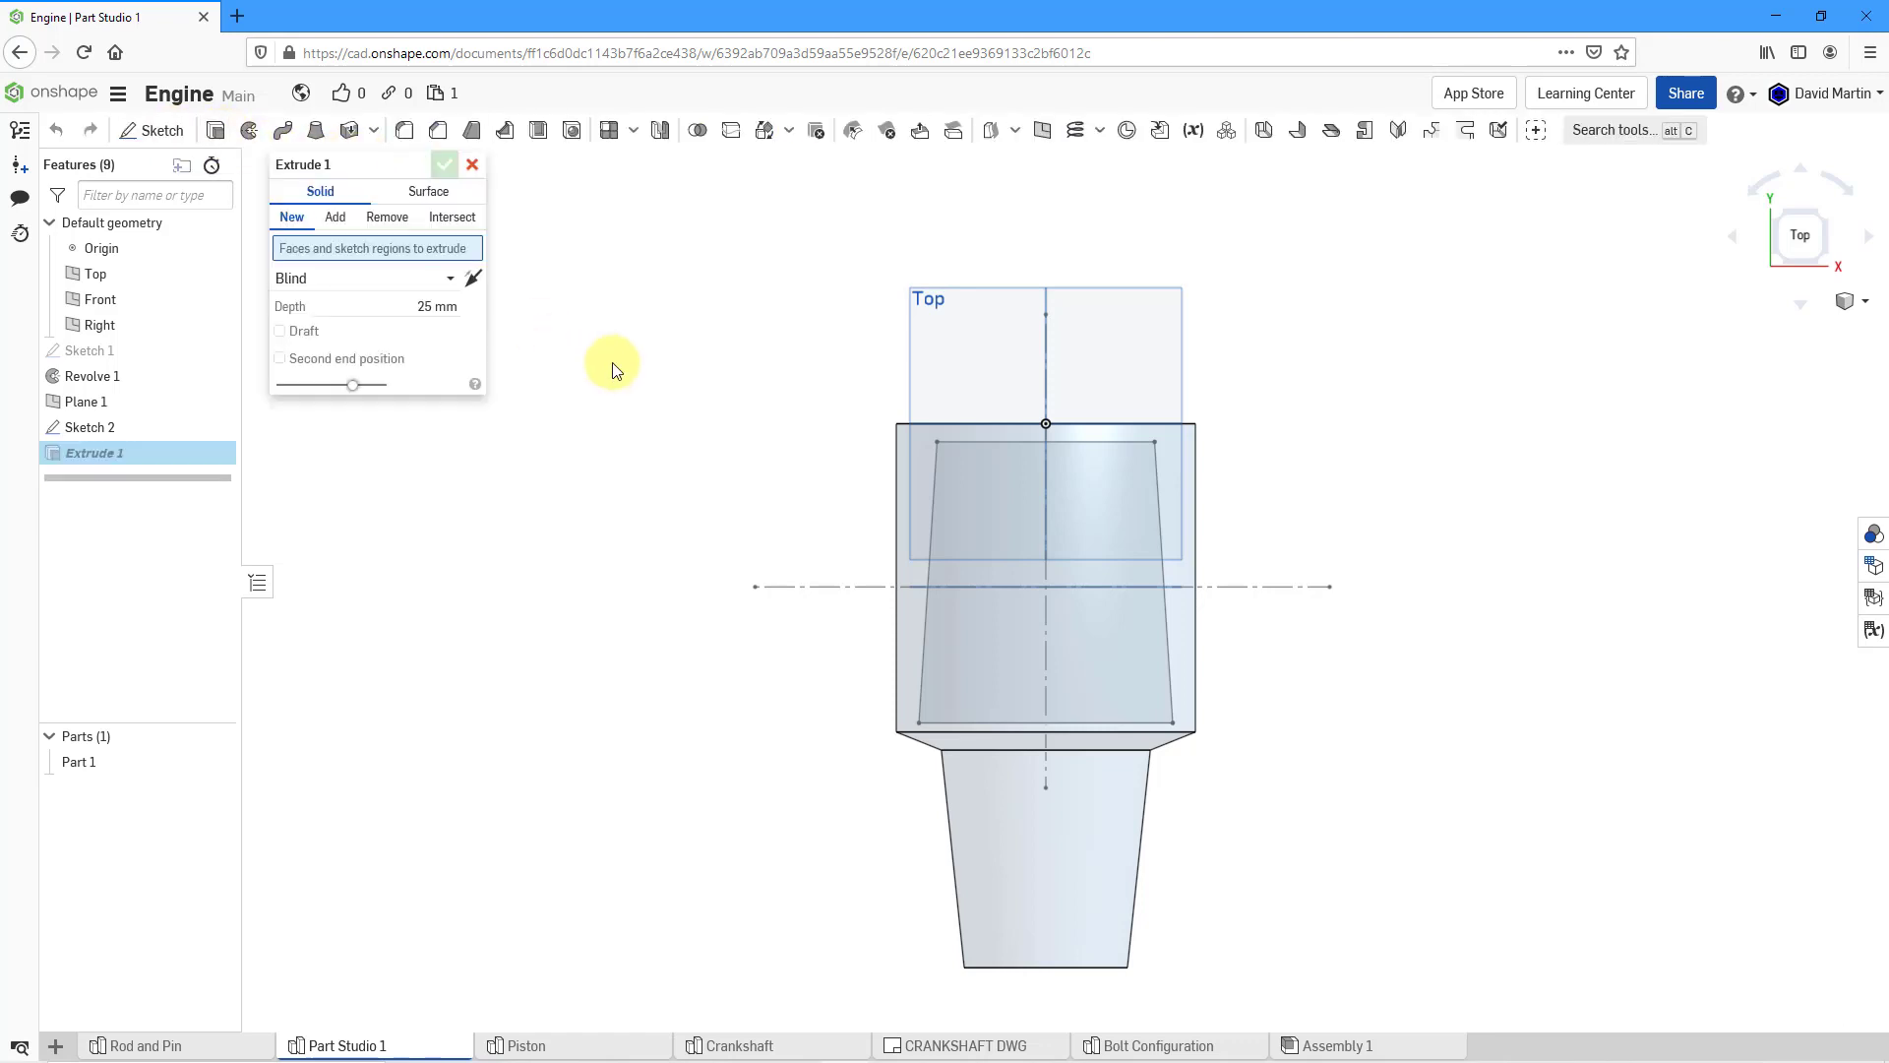
right_click_drag(1030, 480, 962, 426)
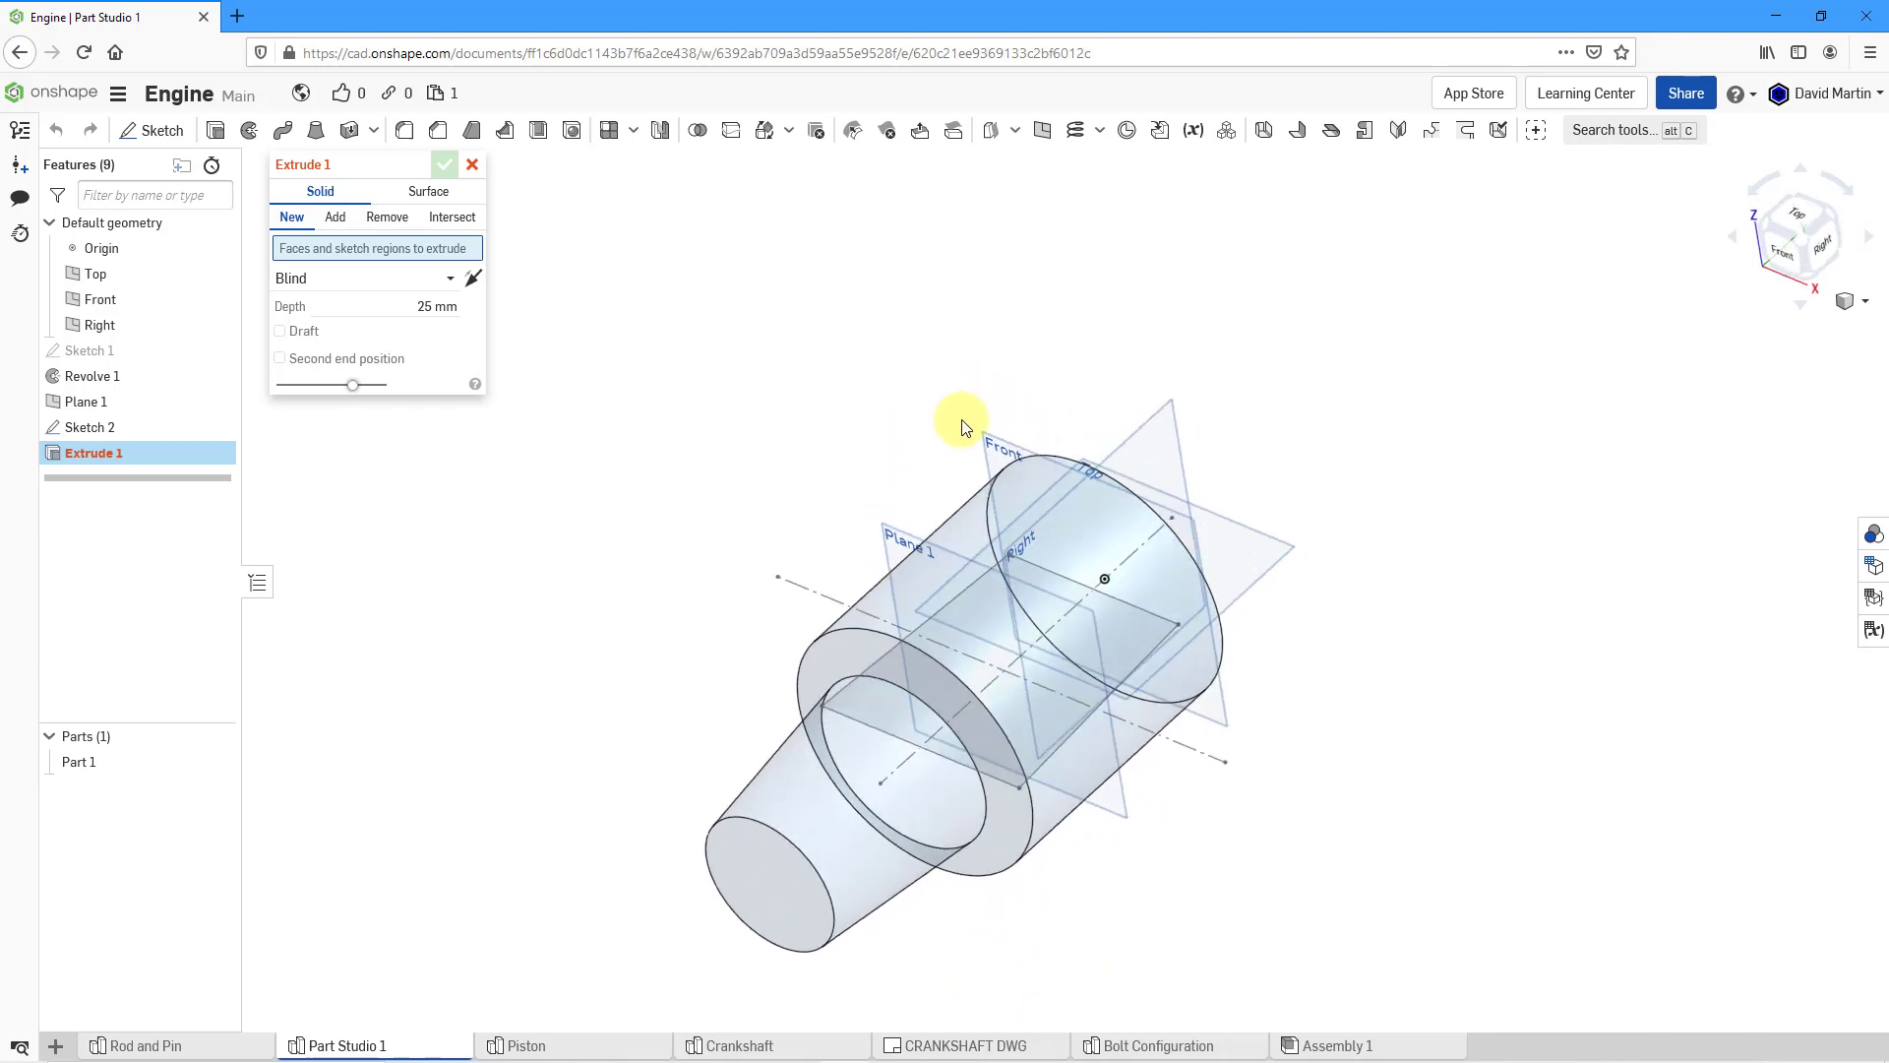
right_click(1137, 619)
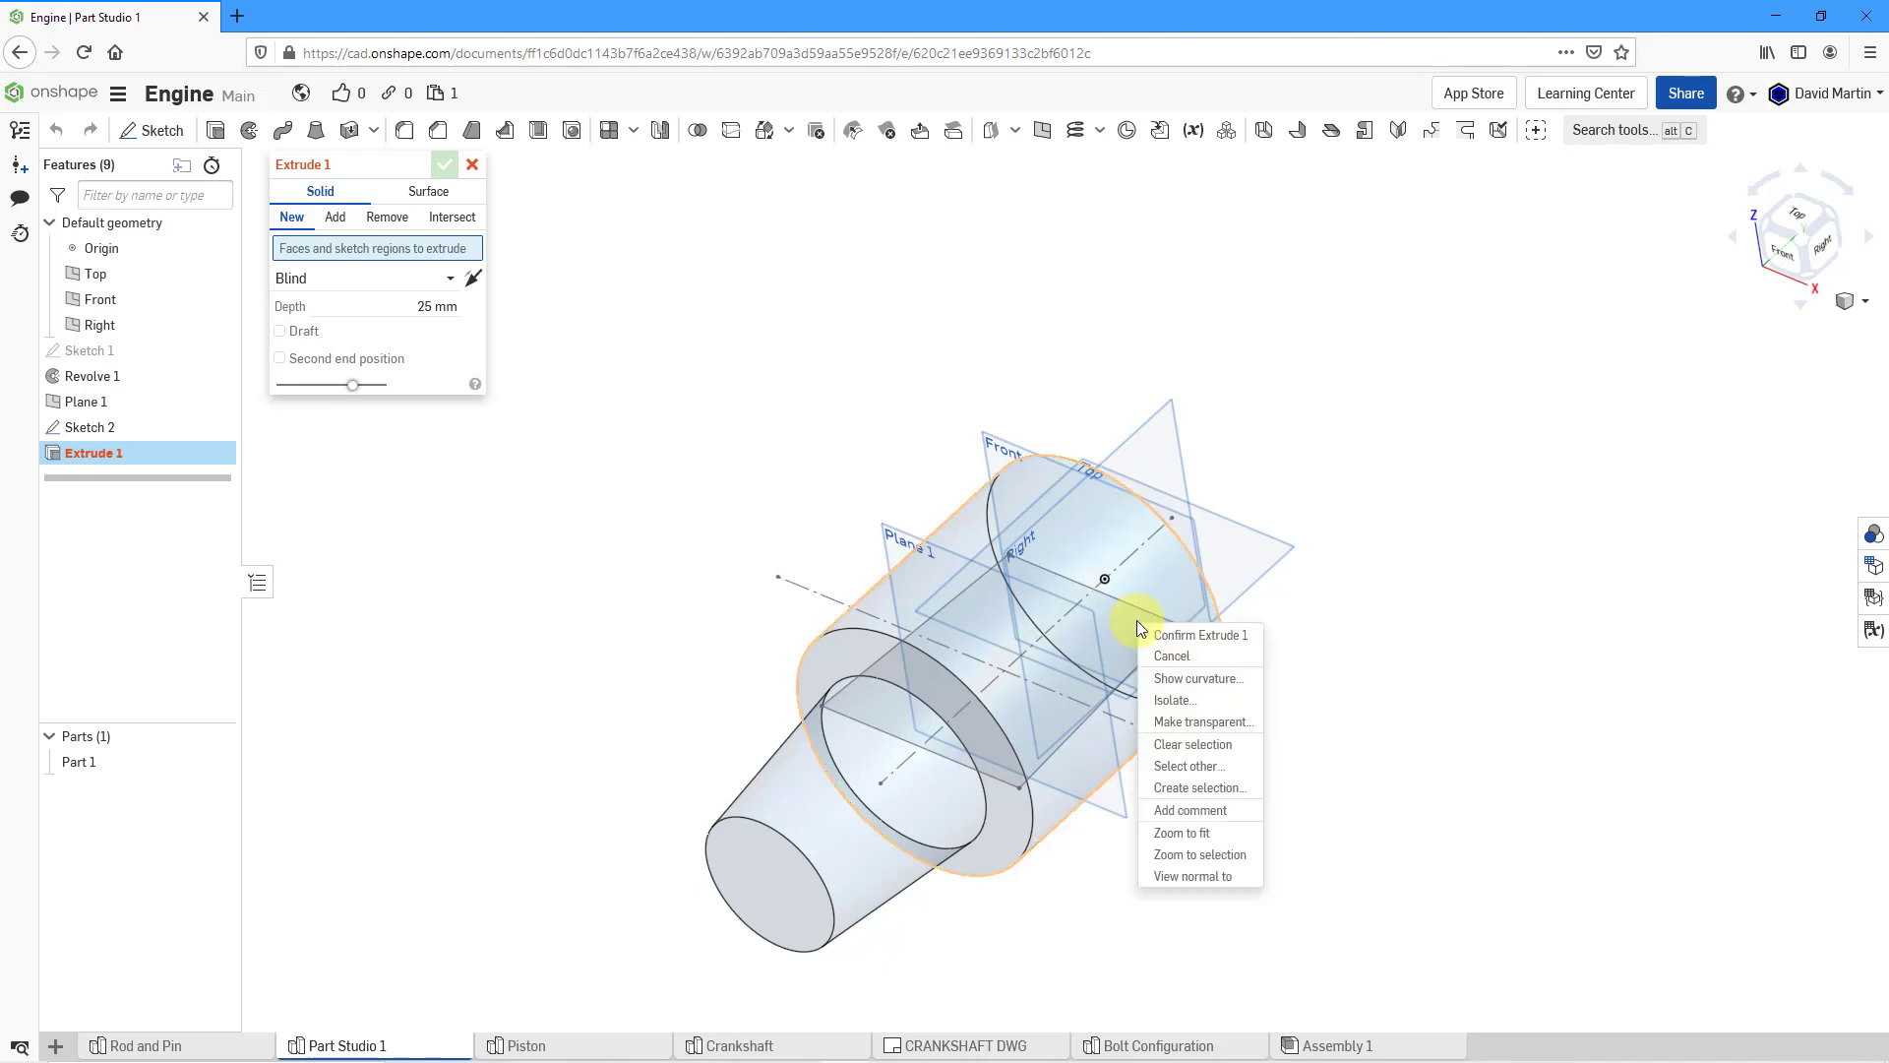
left_click(1205, 765)
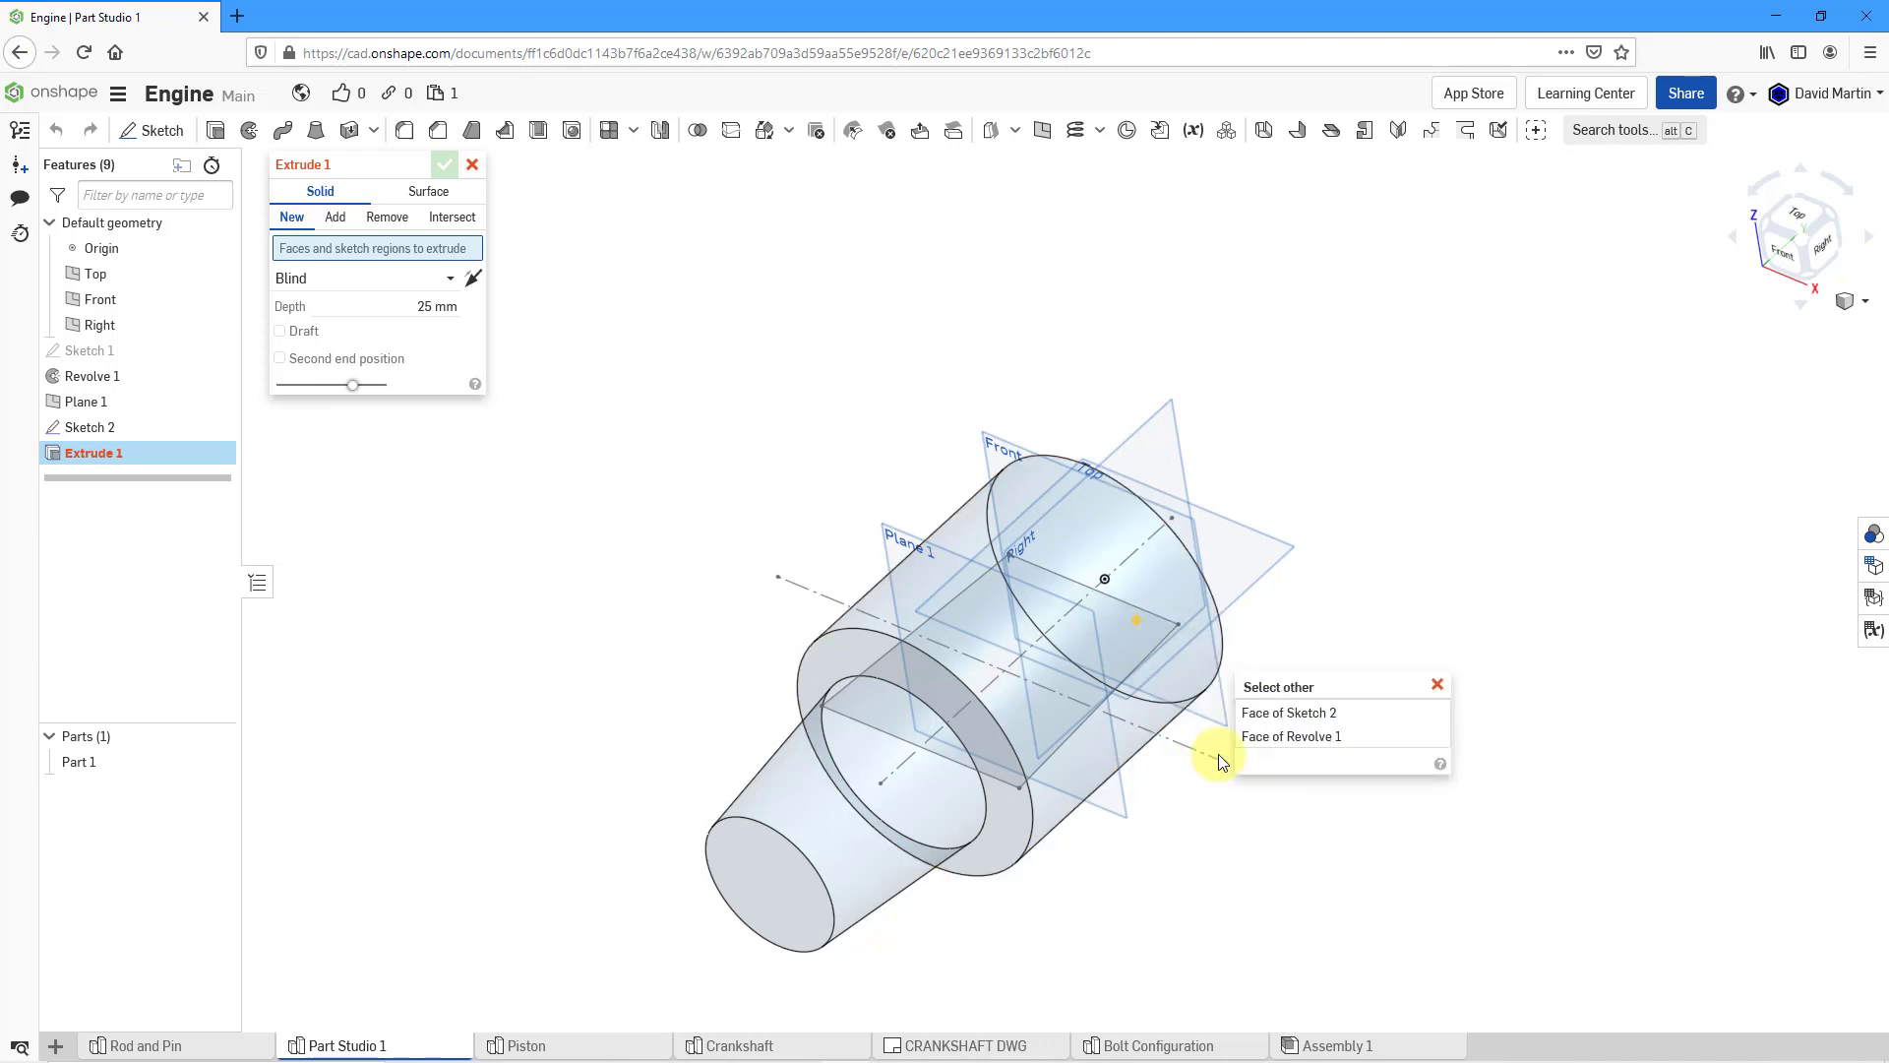
left_click(1281, 716)
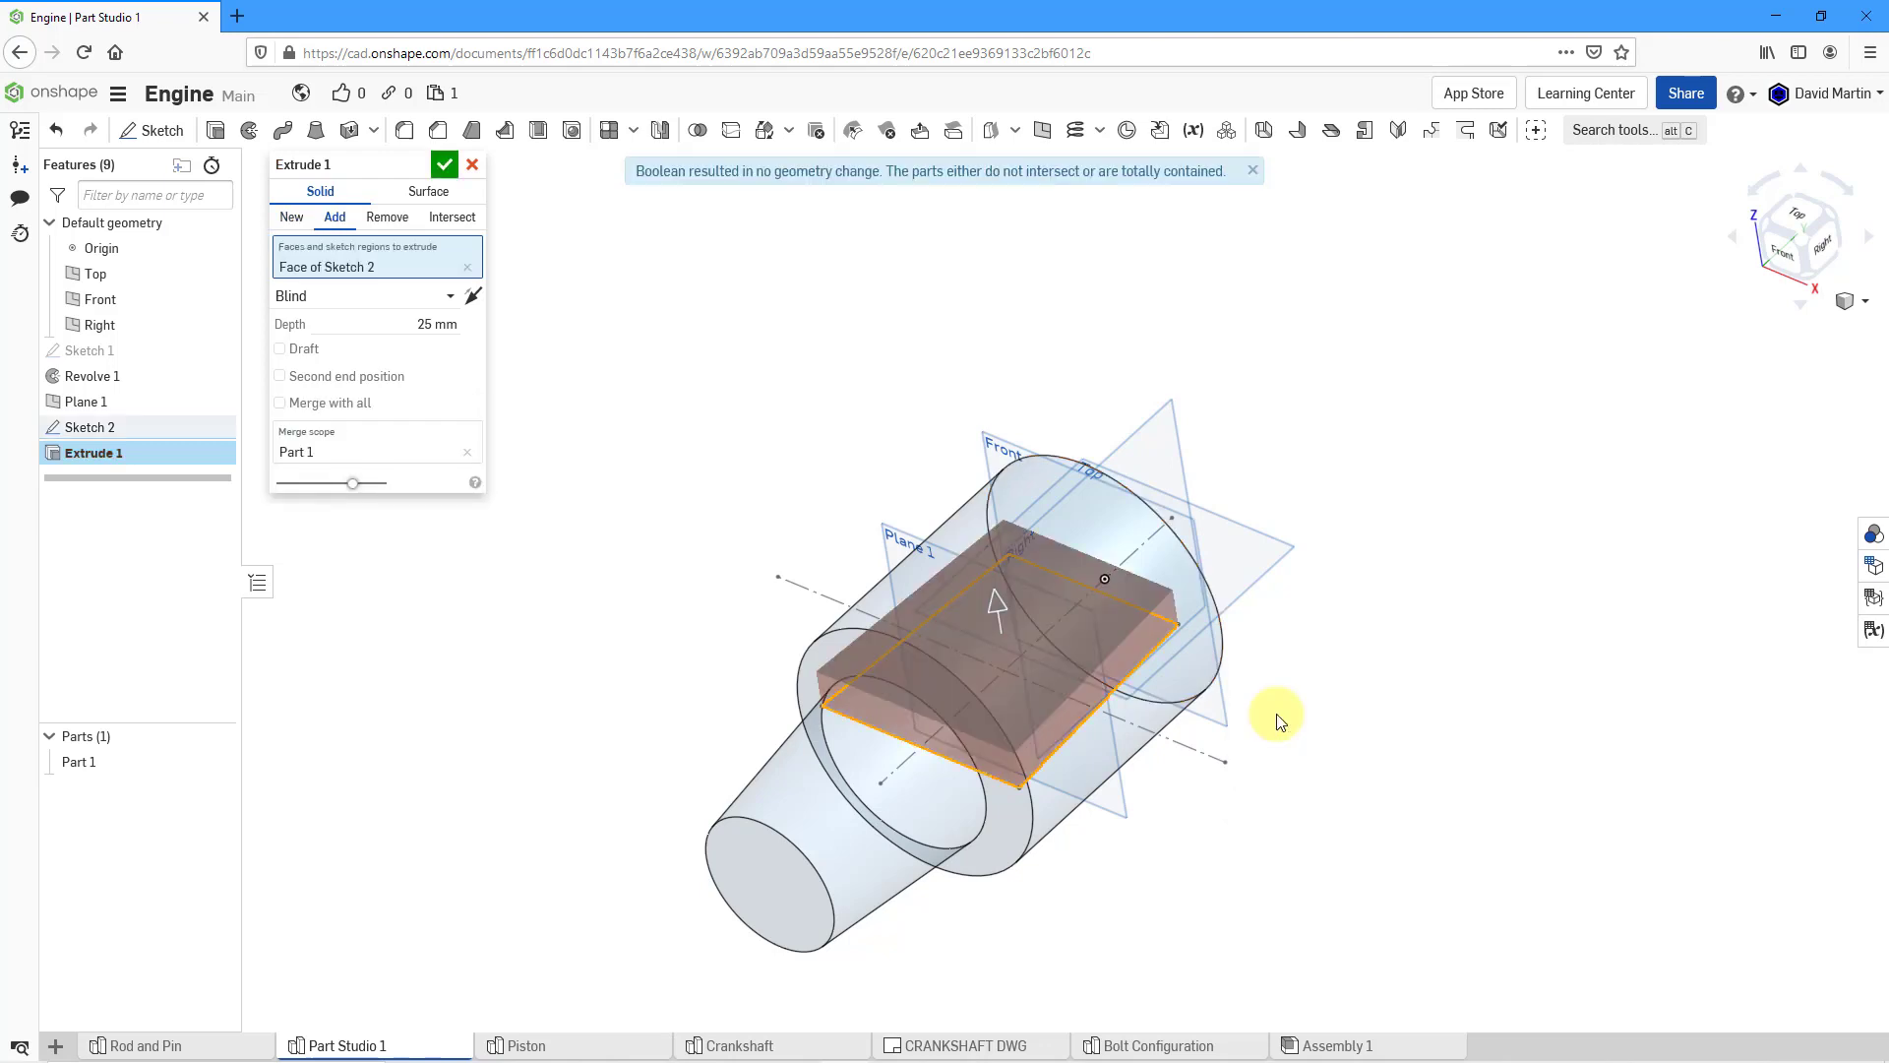
left_click_drag(1006, 610, 902, 339)
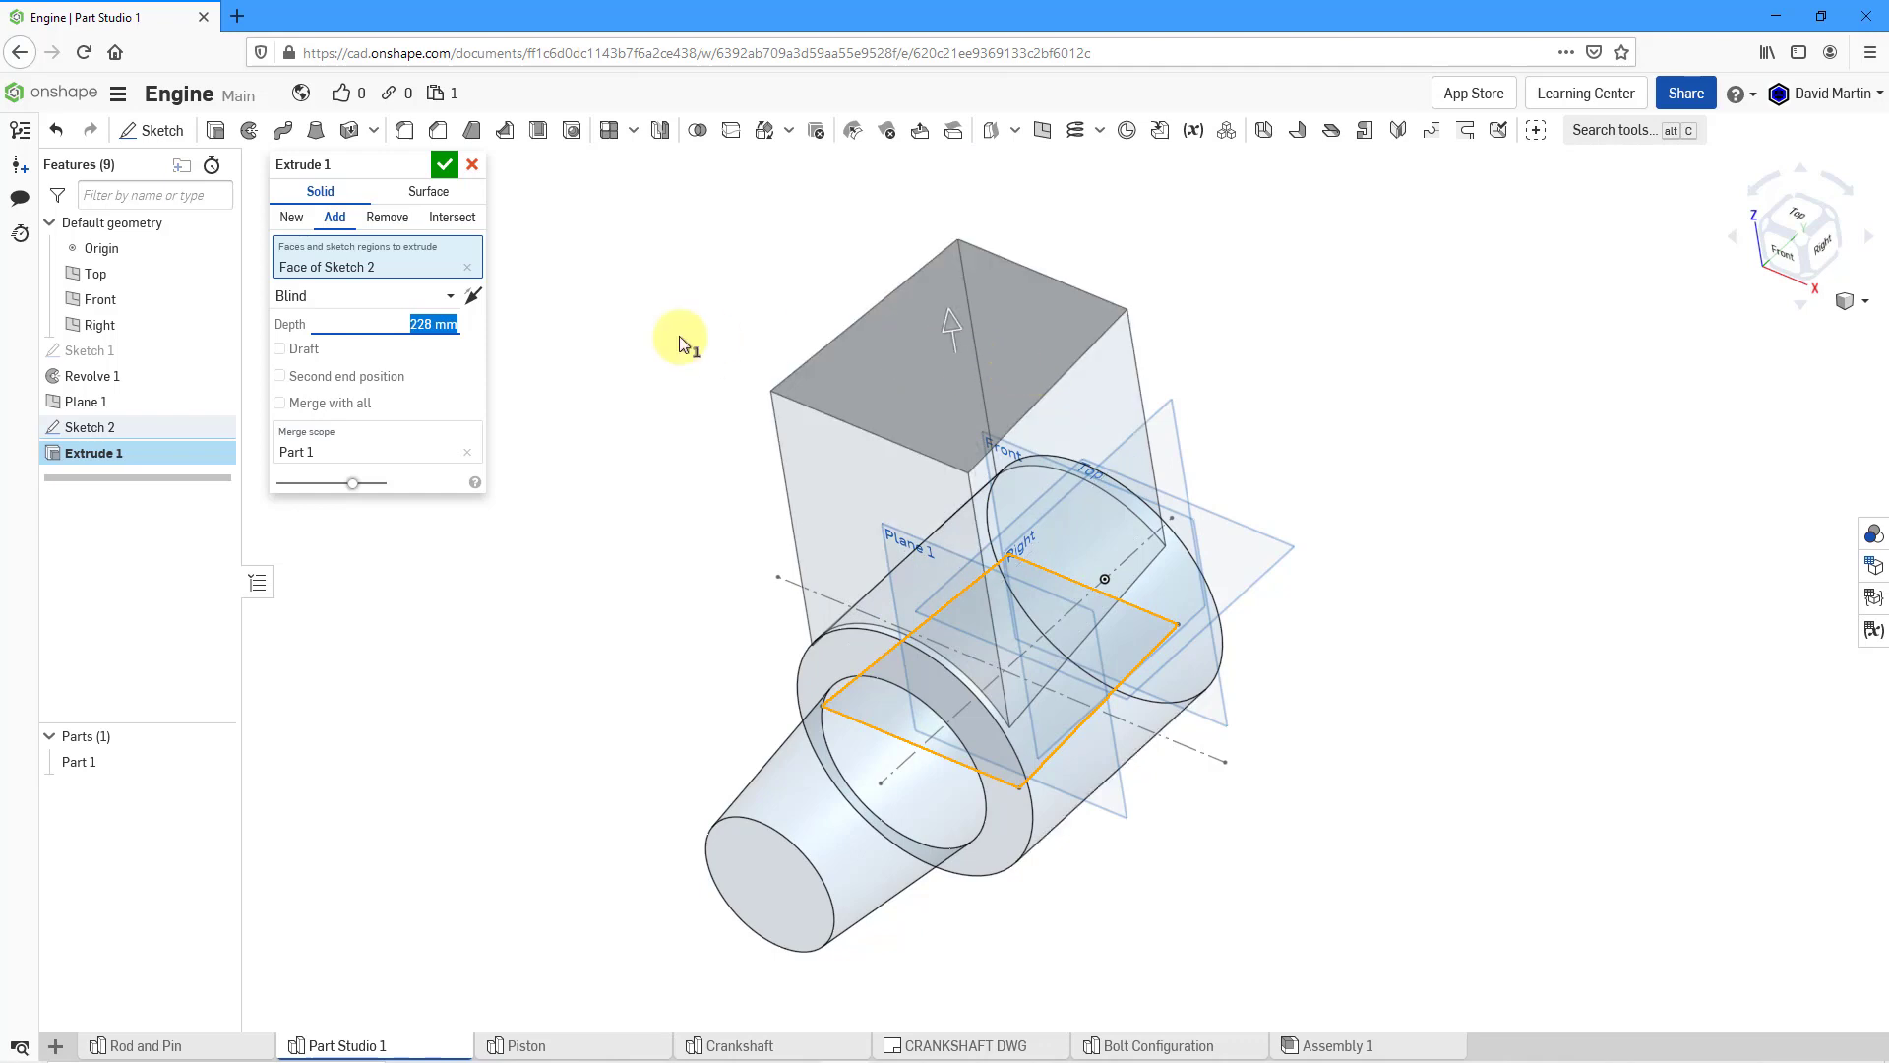
type("270")
key("Return")
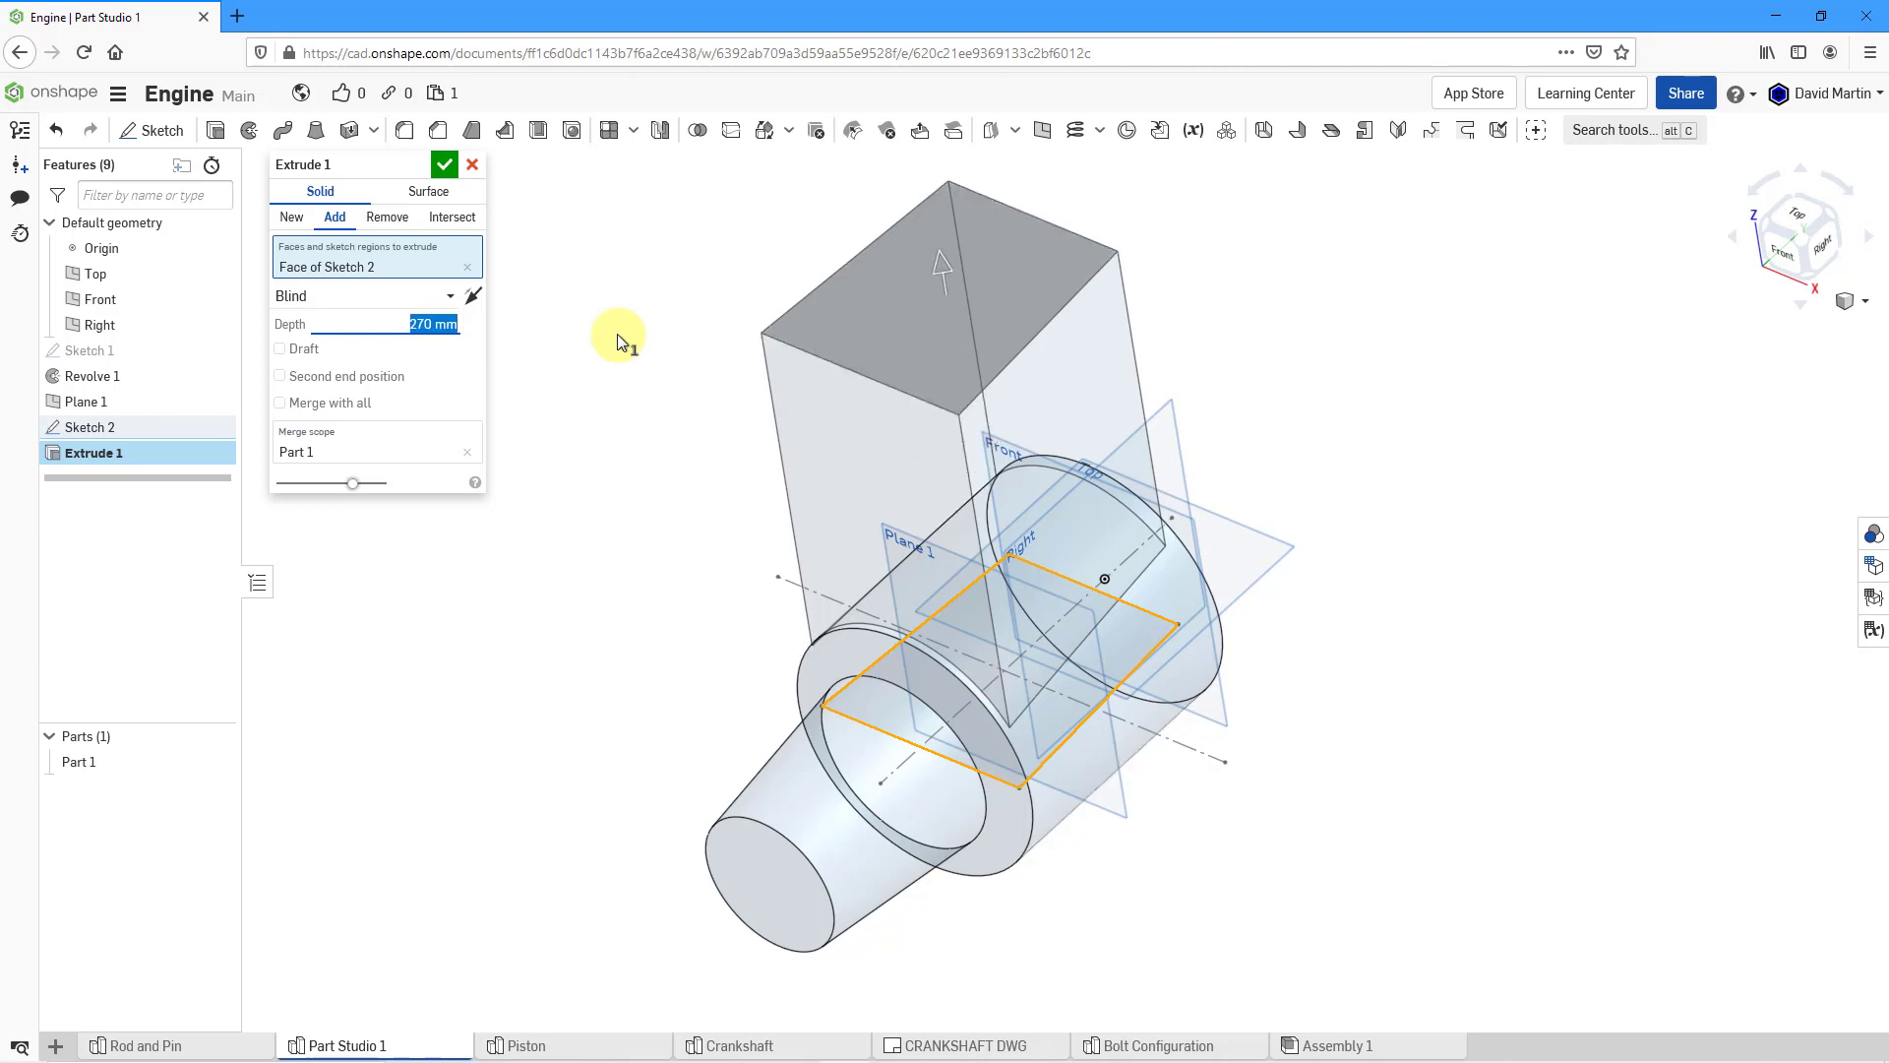
left_click(449, 165)
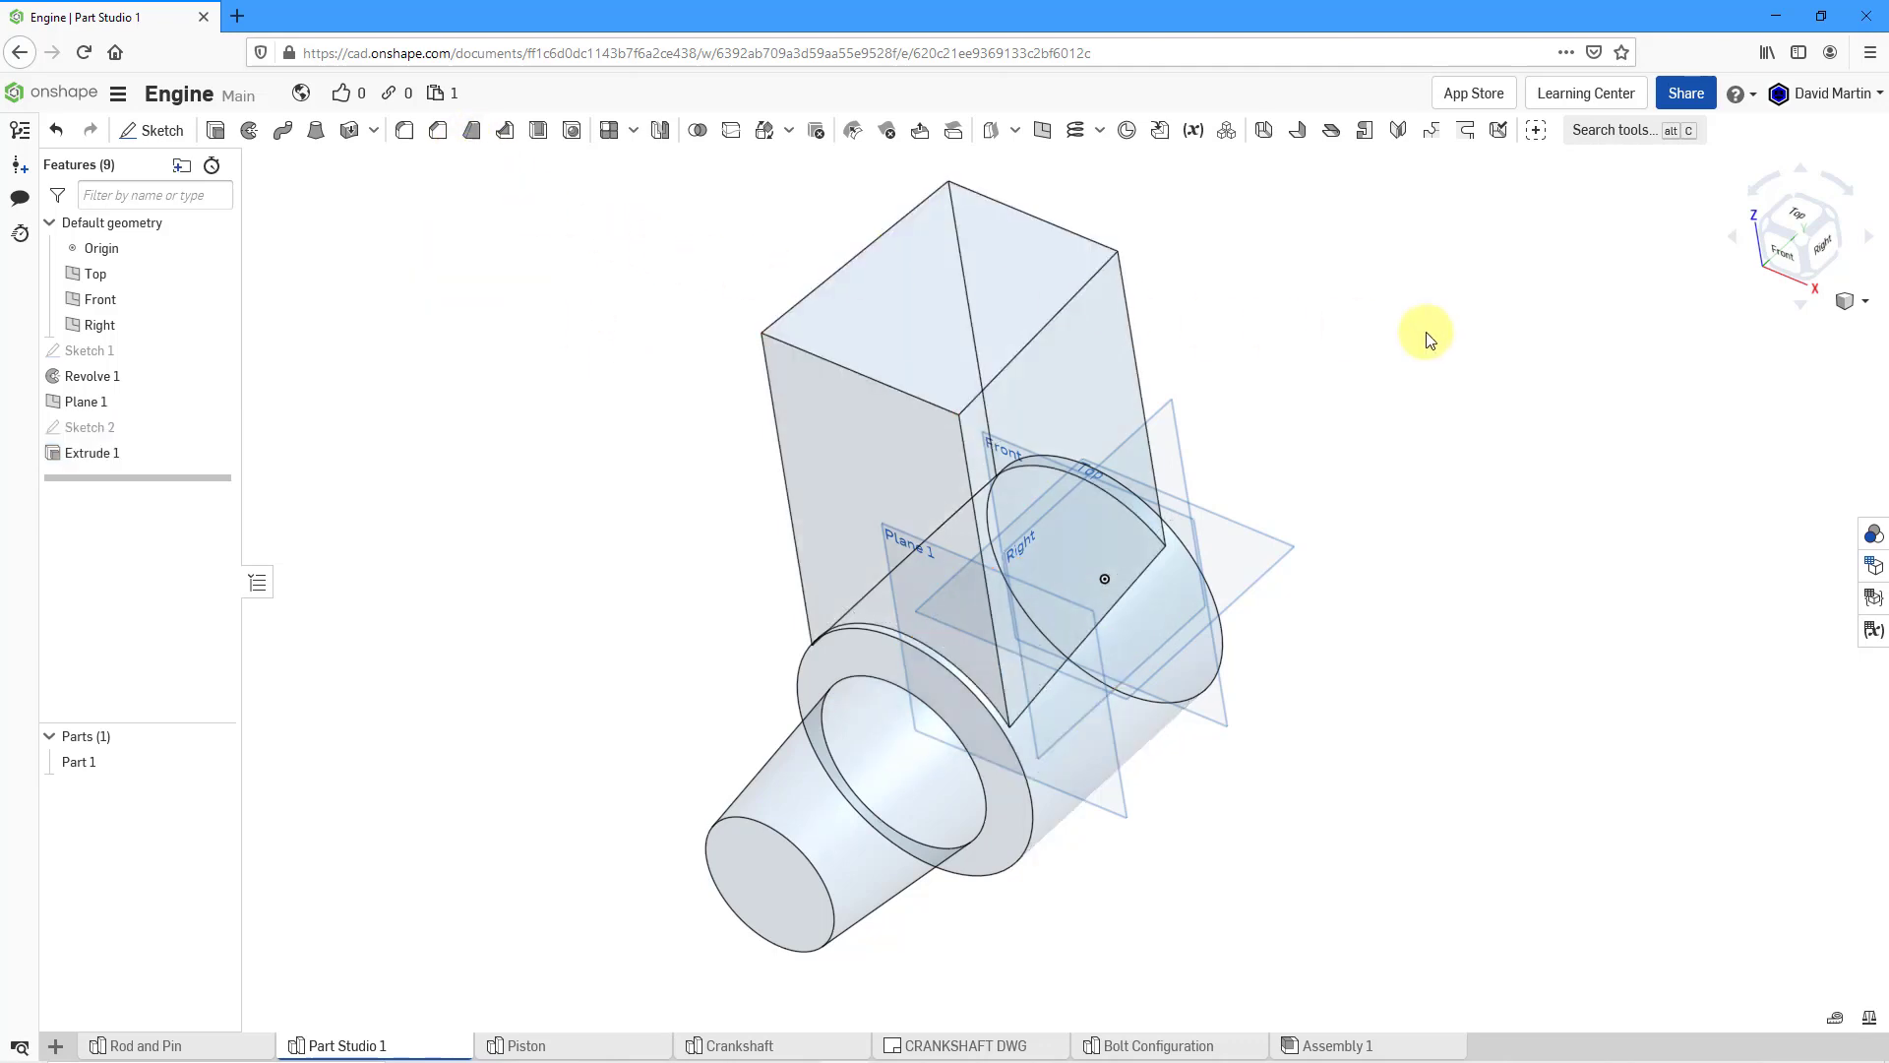
- Set the model's display style to Shaded
left_click(1864, 309)
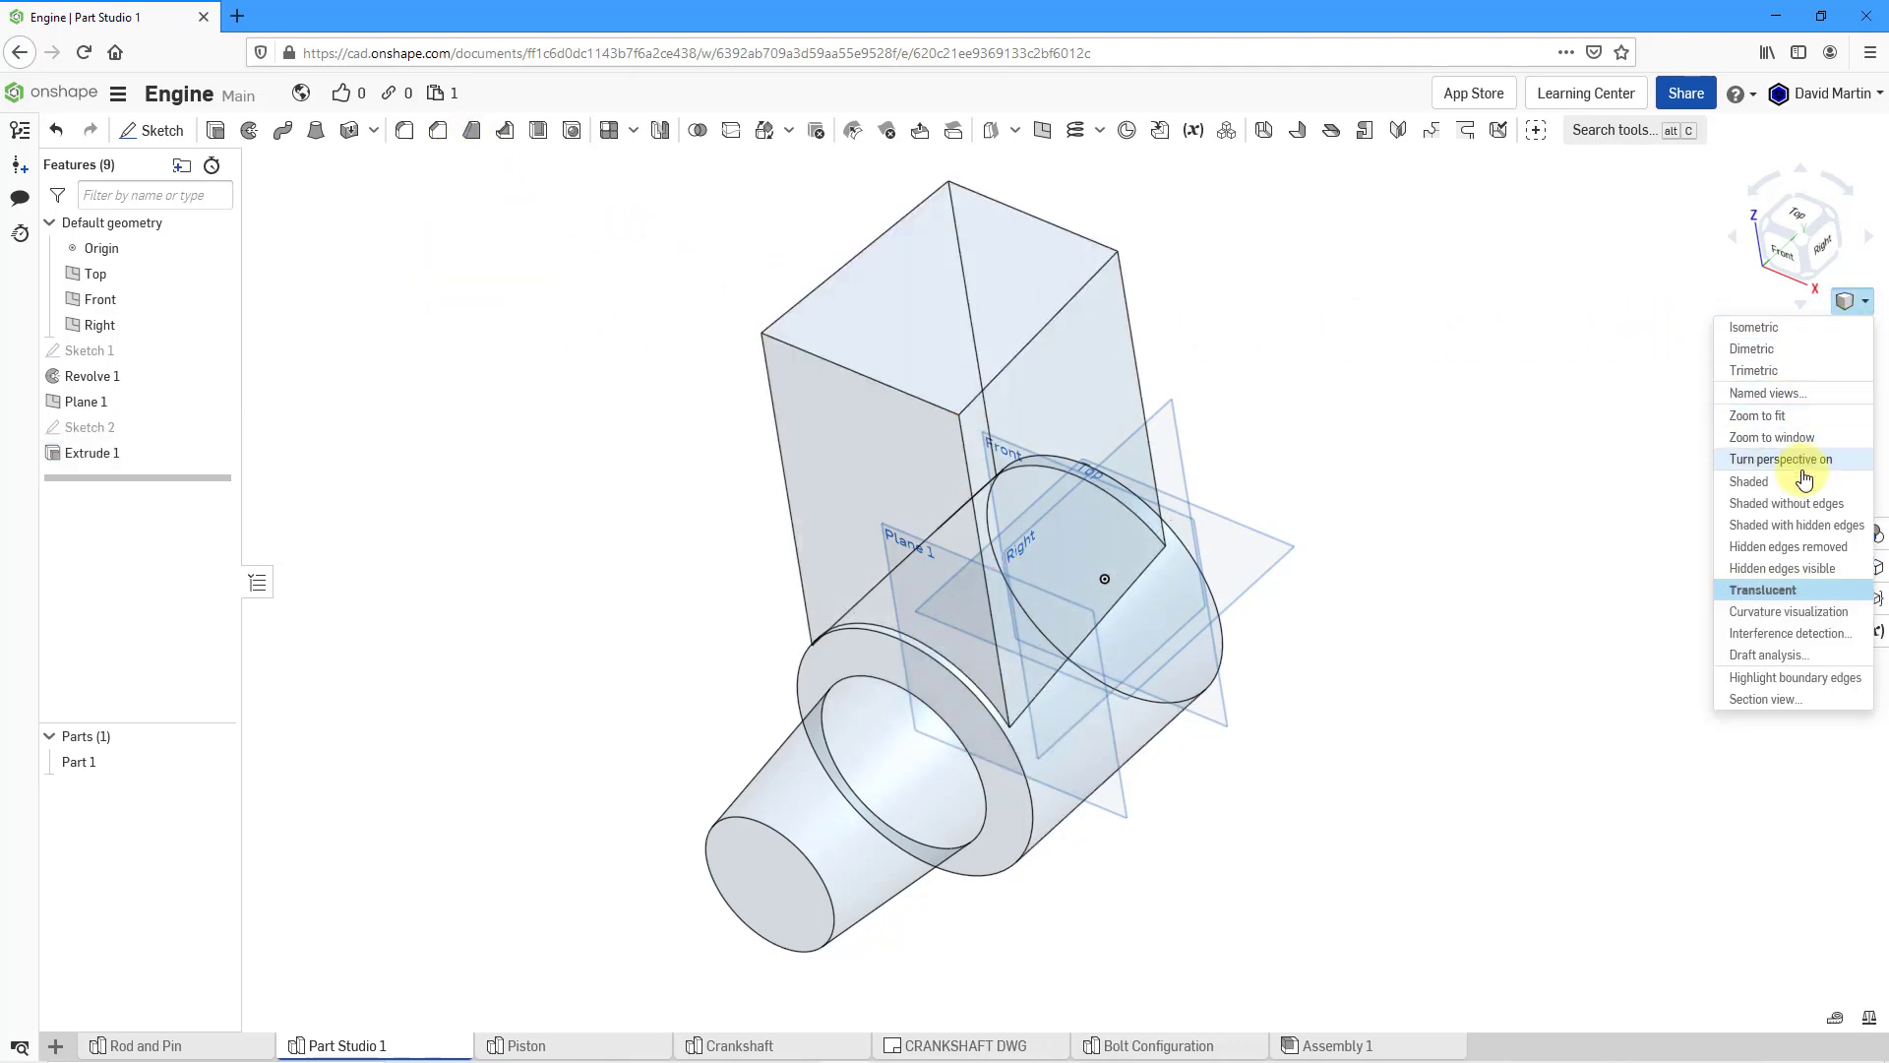
left_click(1798, 369)
mouse_move(1177, 575)
right_mouse_down()
mouse_move(1208, 537)
mouse_move(1177, 549)
right_mouse_up()
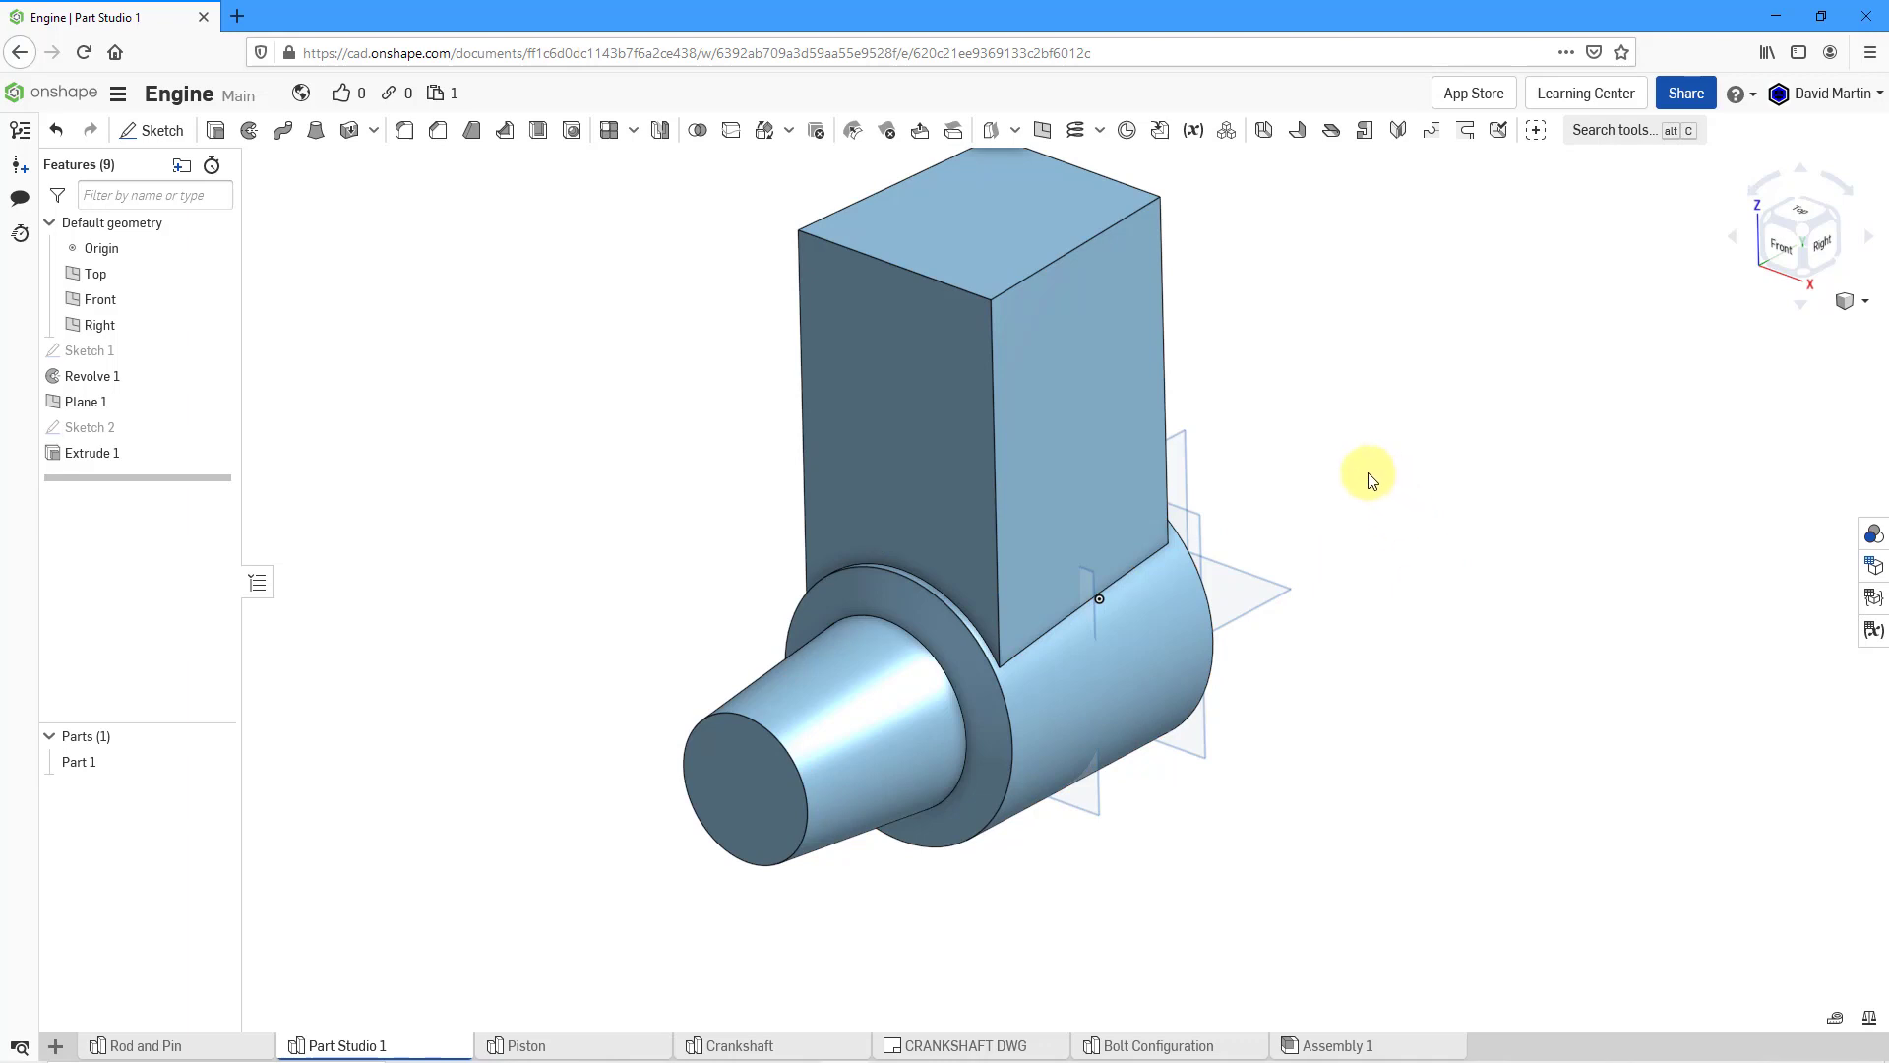
middle_click_drag(1295, 438, 1292, 558)
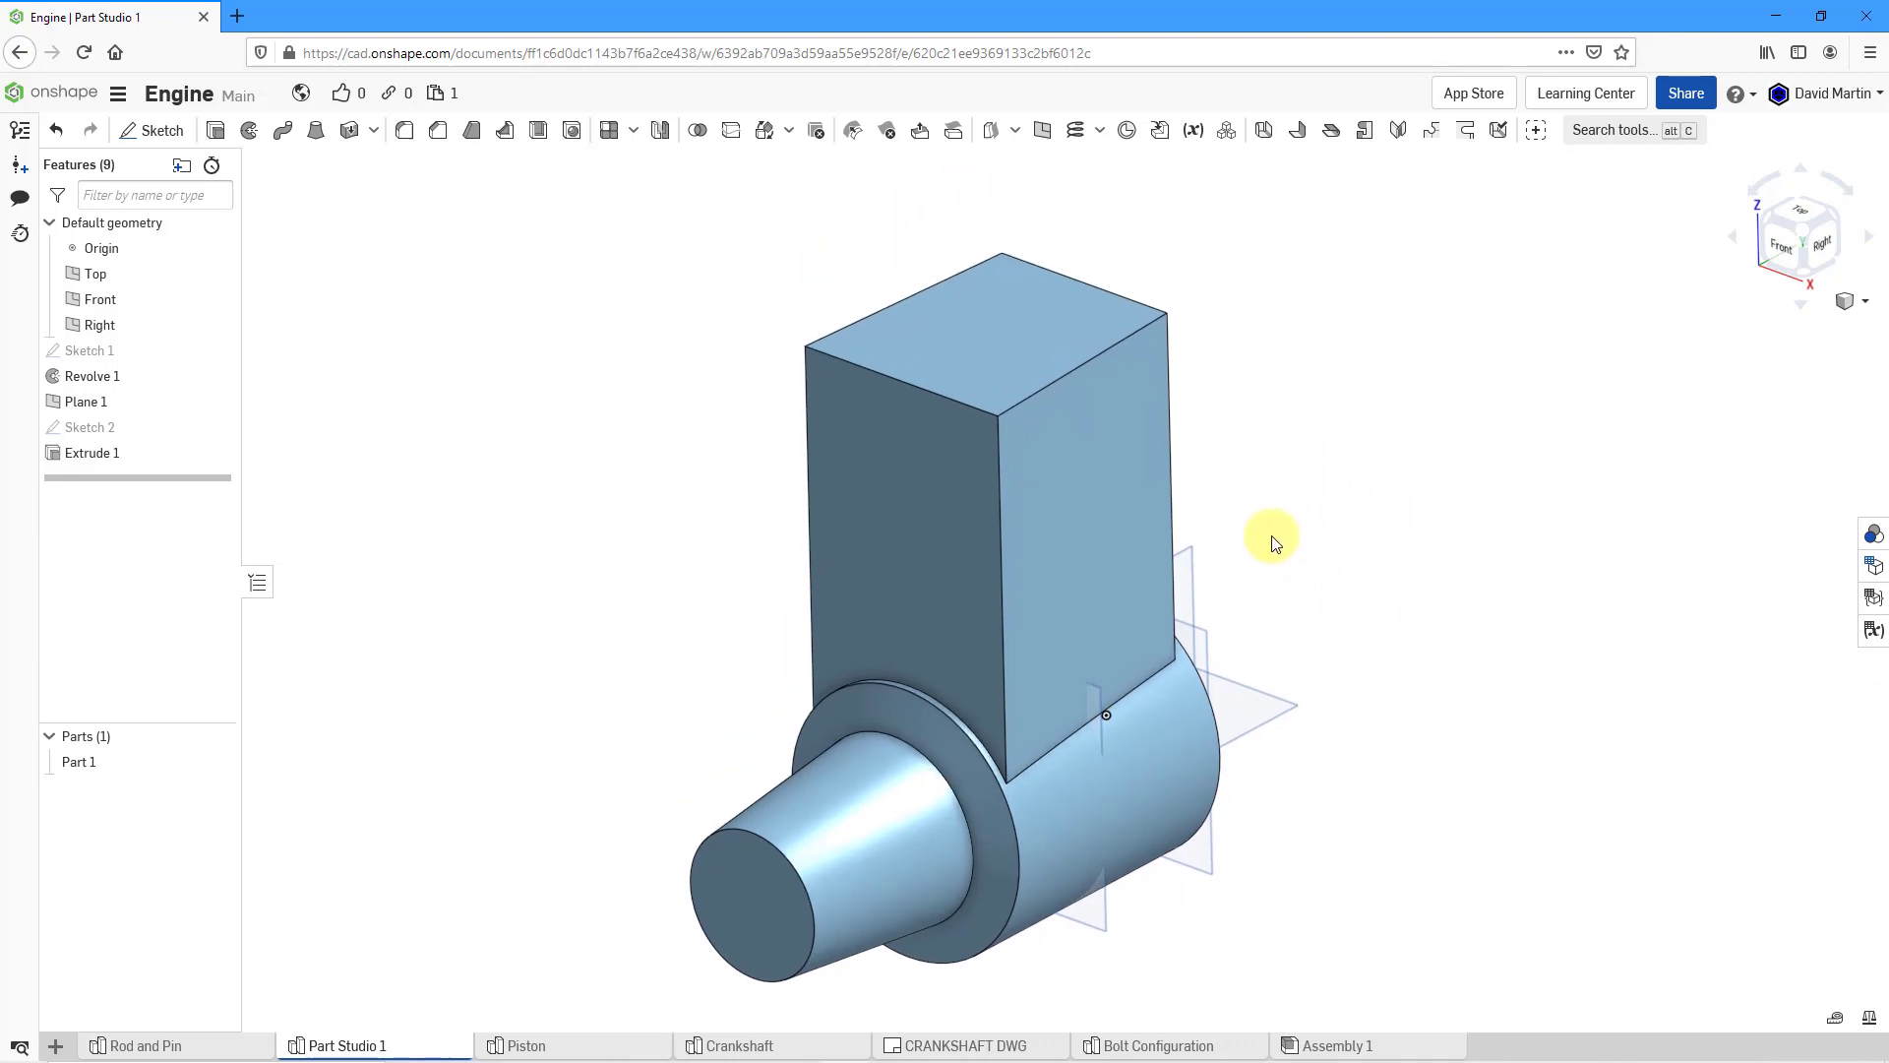
- Fillet the extruded block's two vertical edges farthest from the tapered shaft with a 50 mm radius
right_click_drag(1219, 476, 1047, 476)
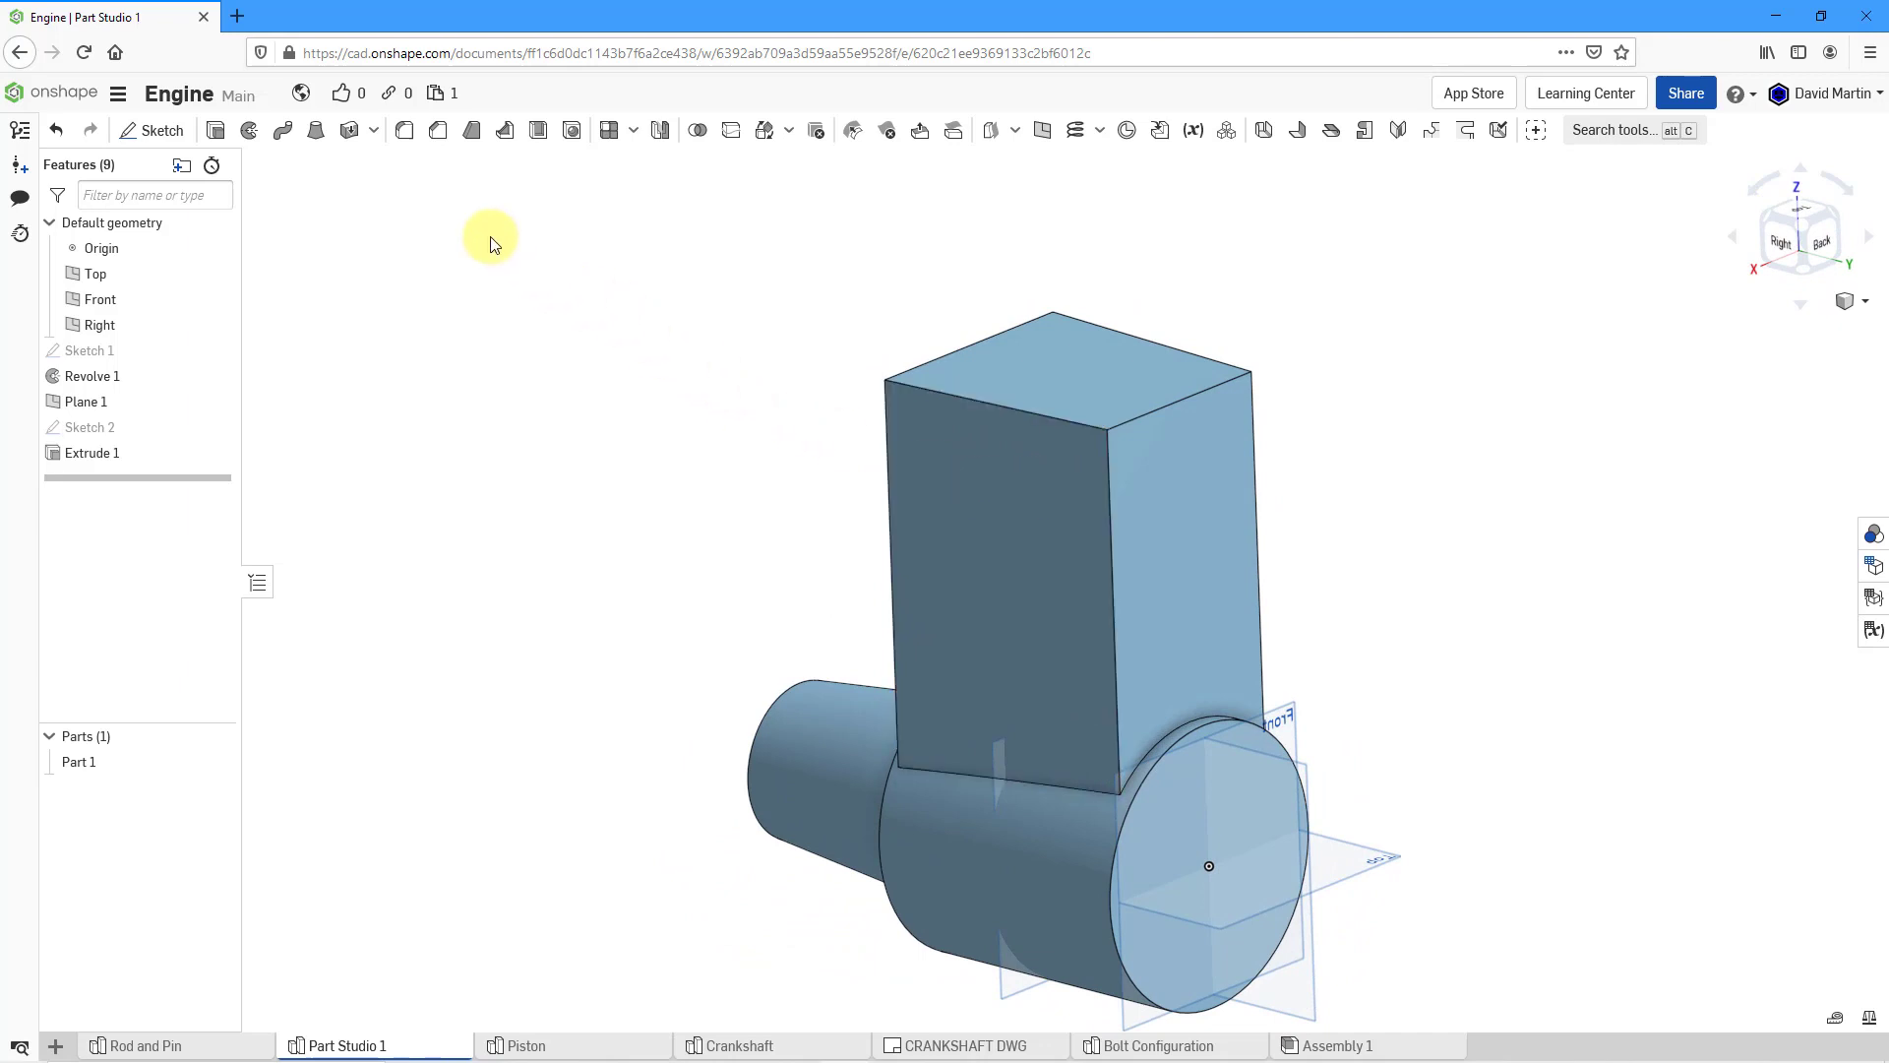
left_click(405, 138)
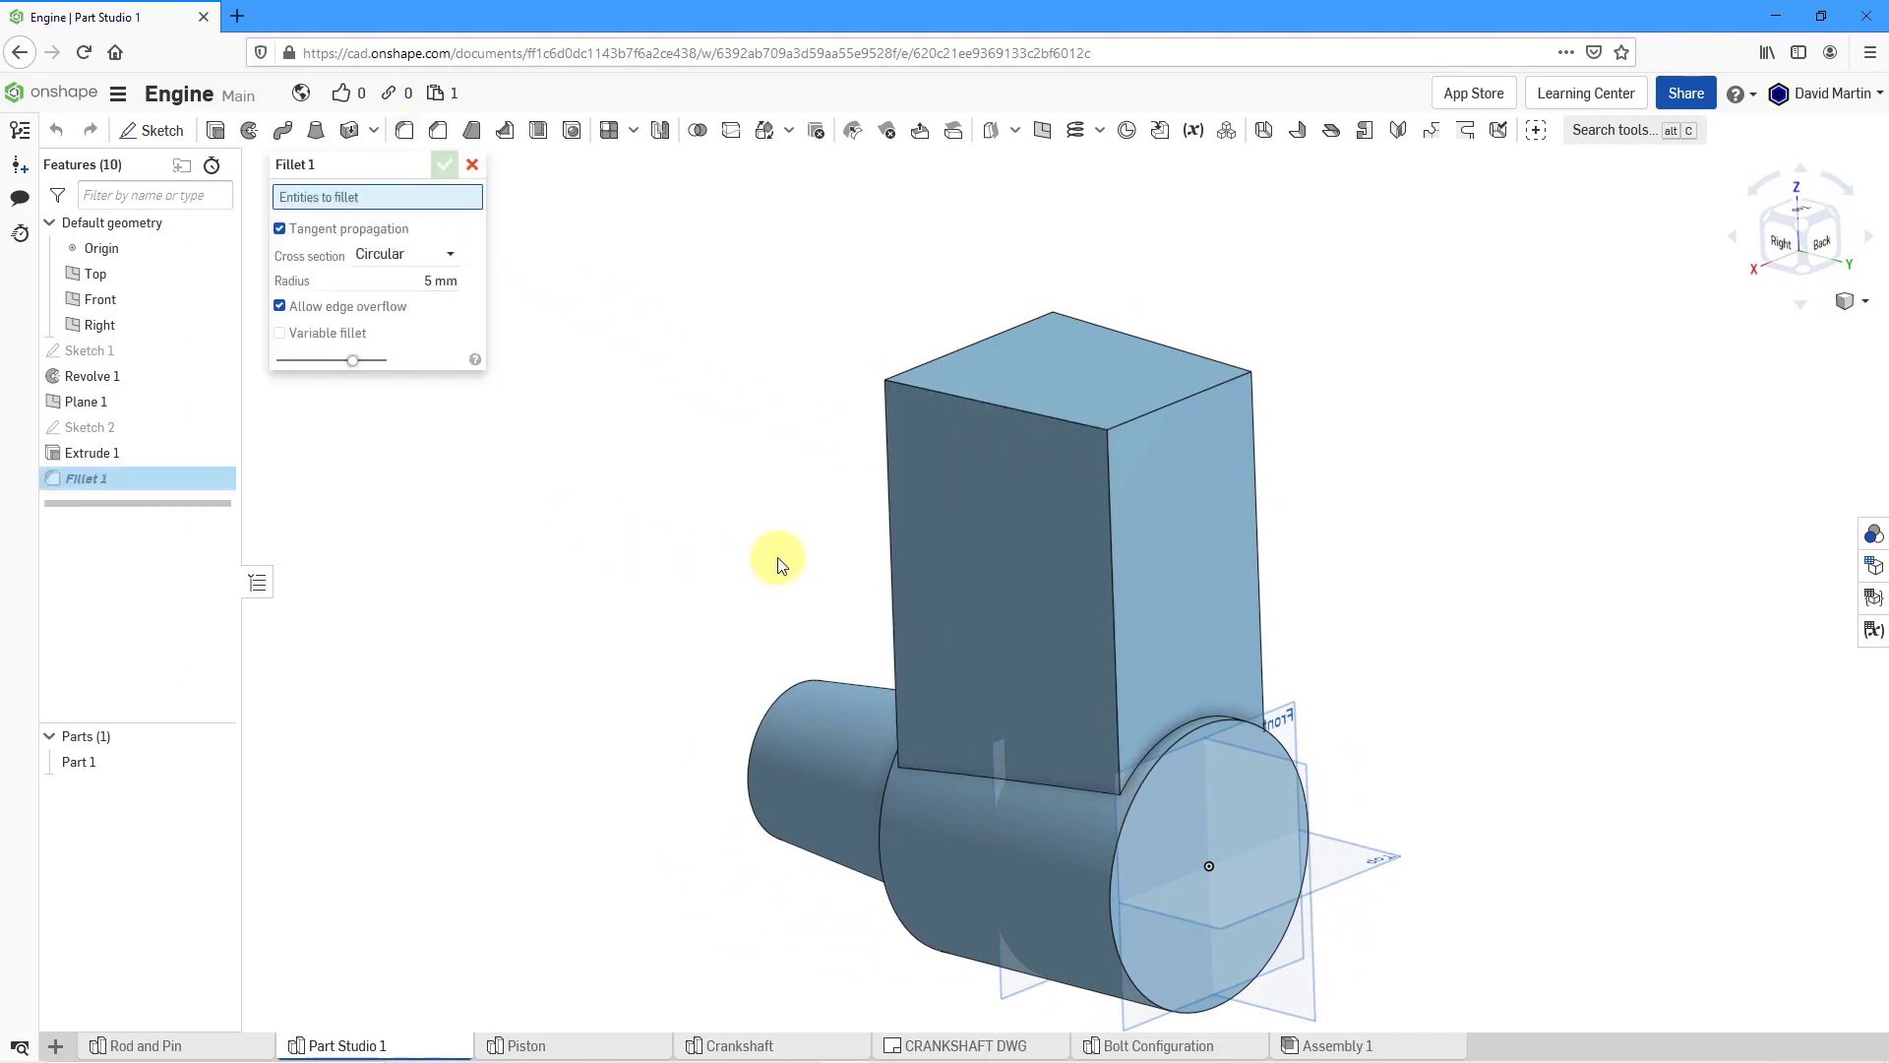
left_click(1110, 531)
left_click(1257, 531)
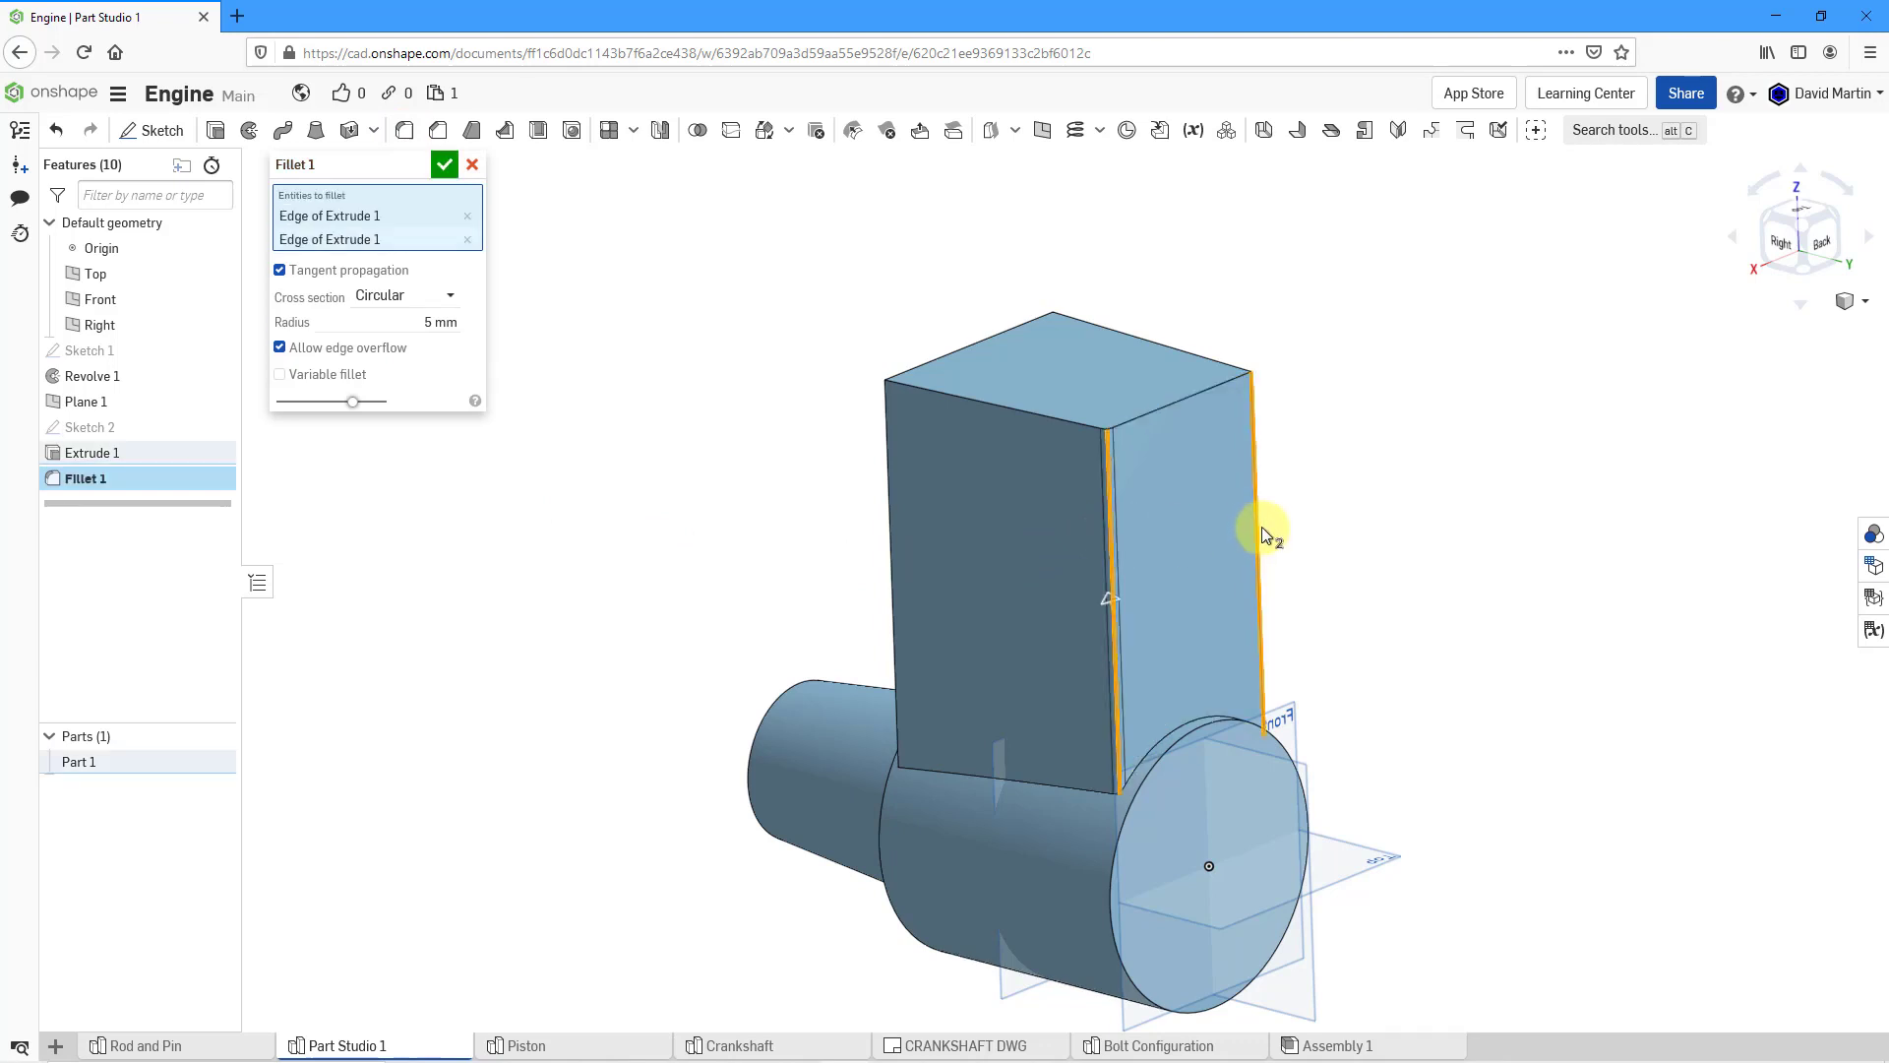
left_click(408, 318)
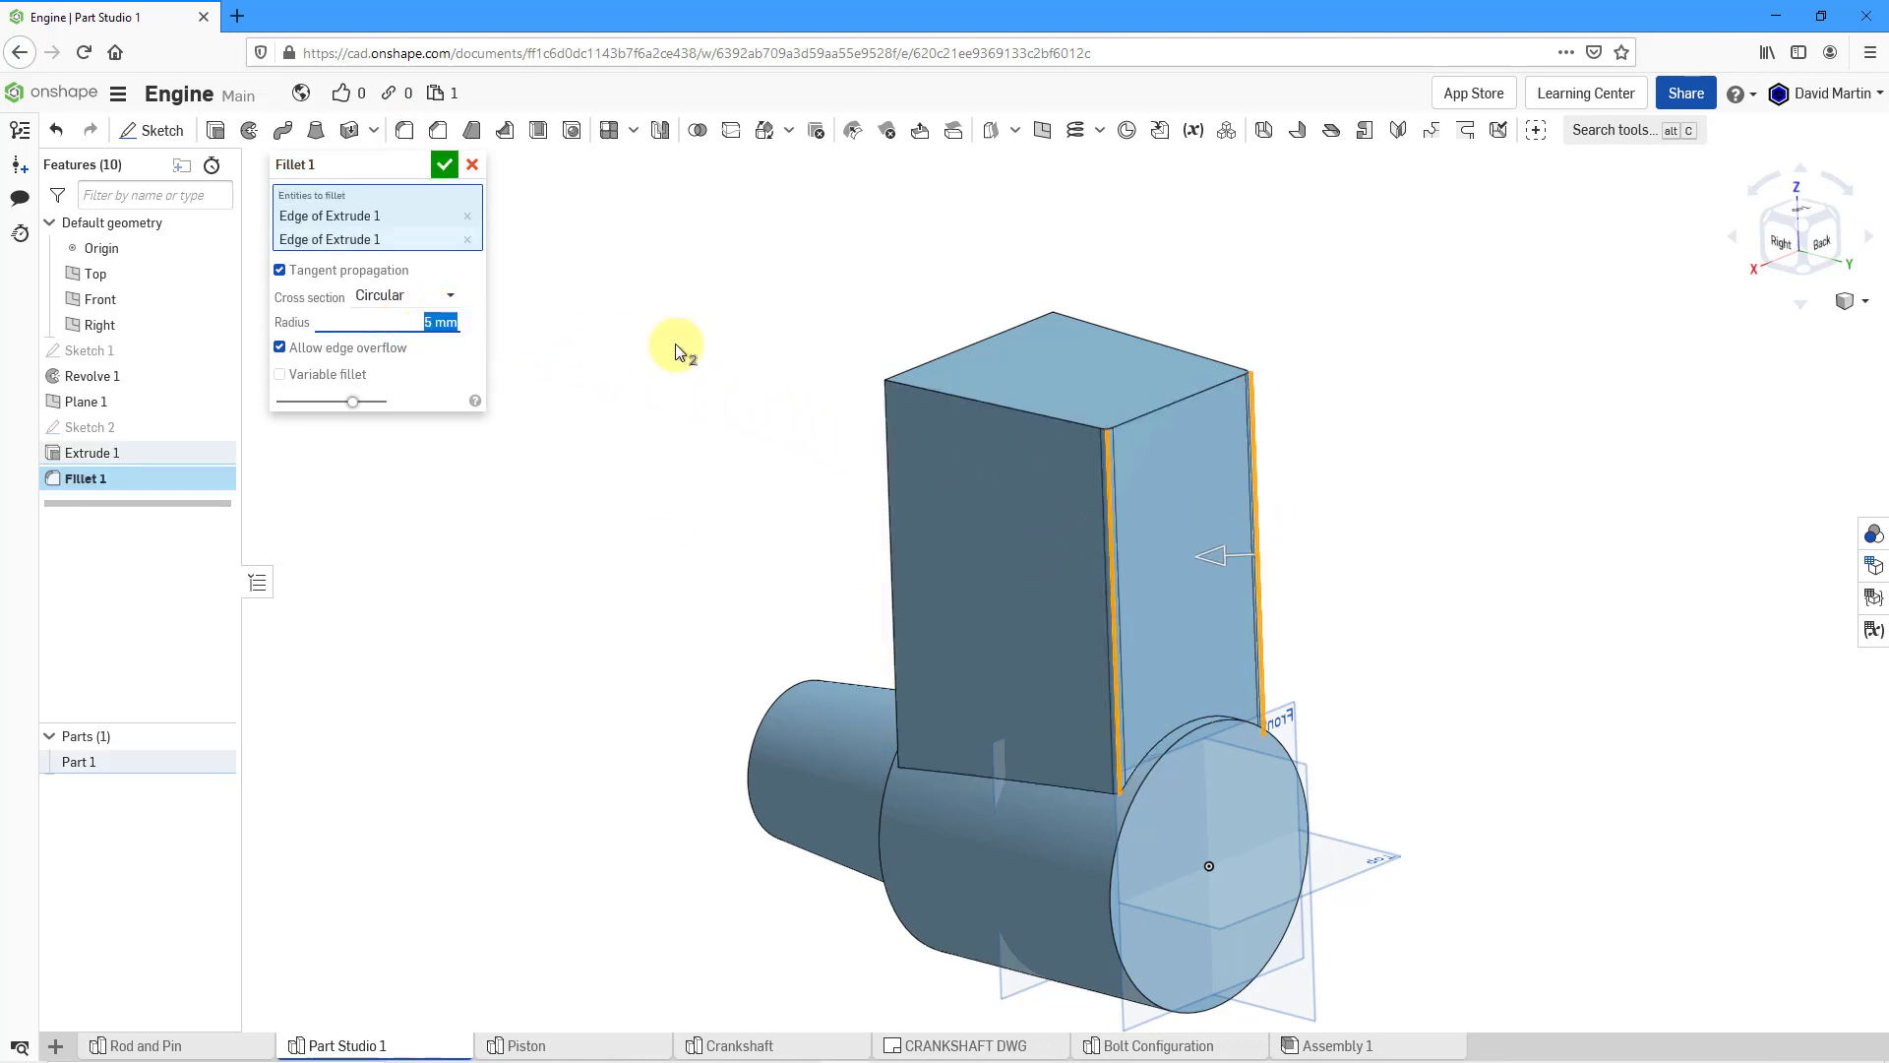
type("50")
key("Return")
right_click_drag(954, 484, 1096, 498)
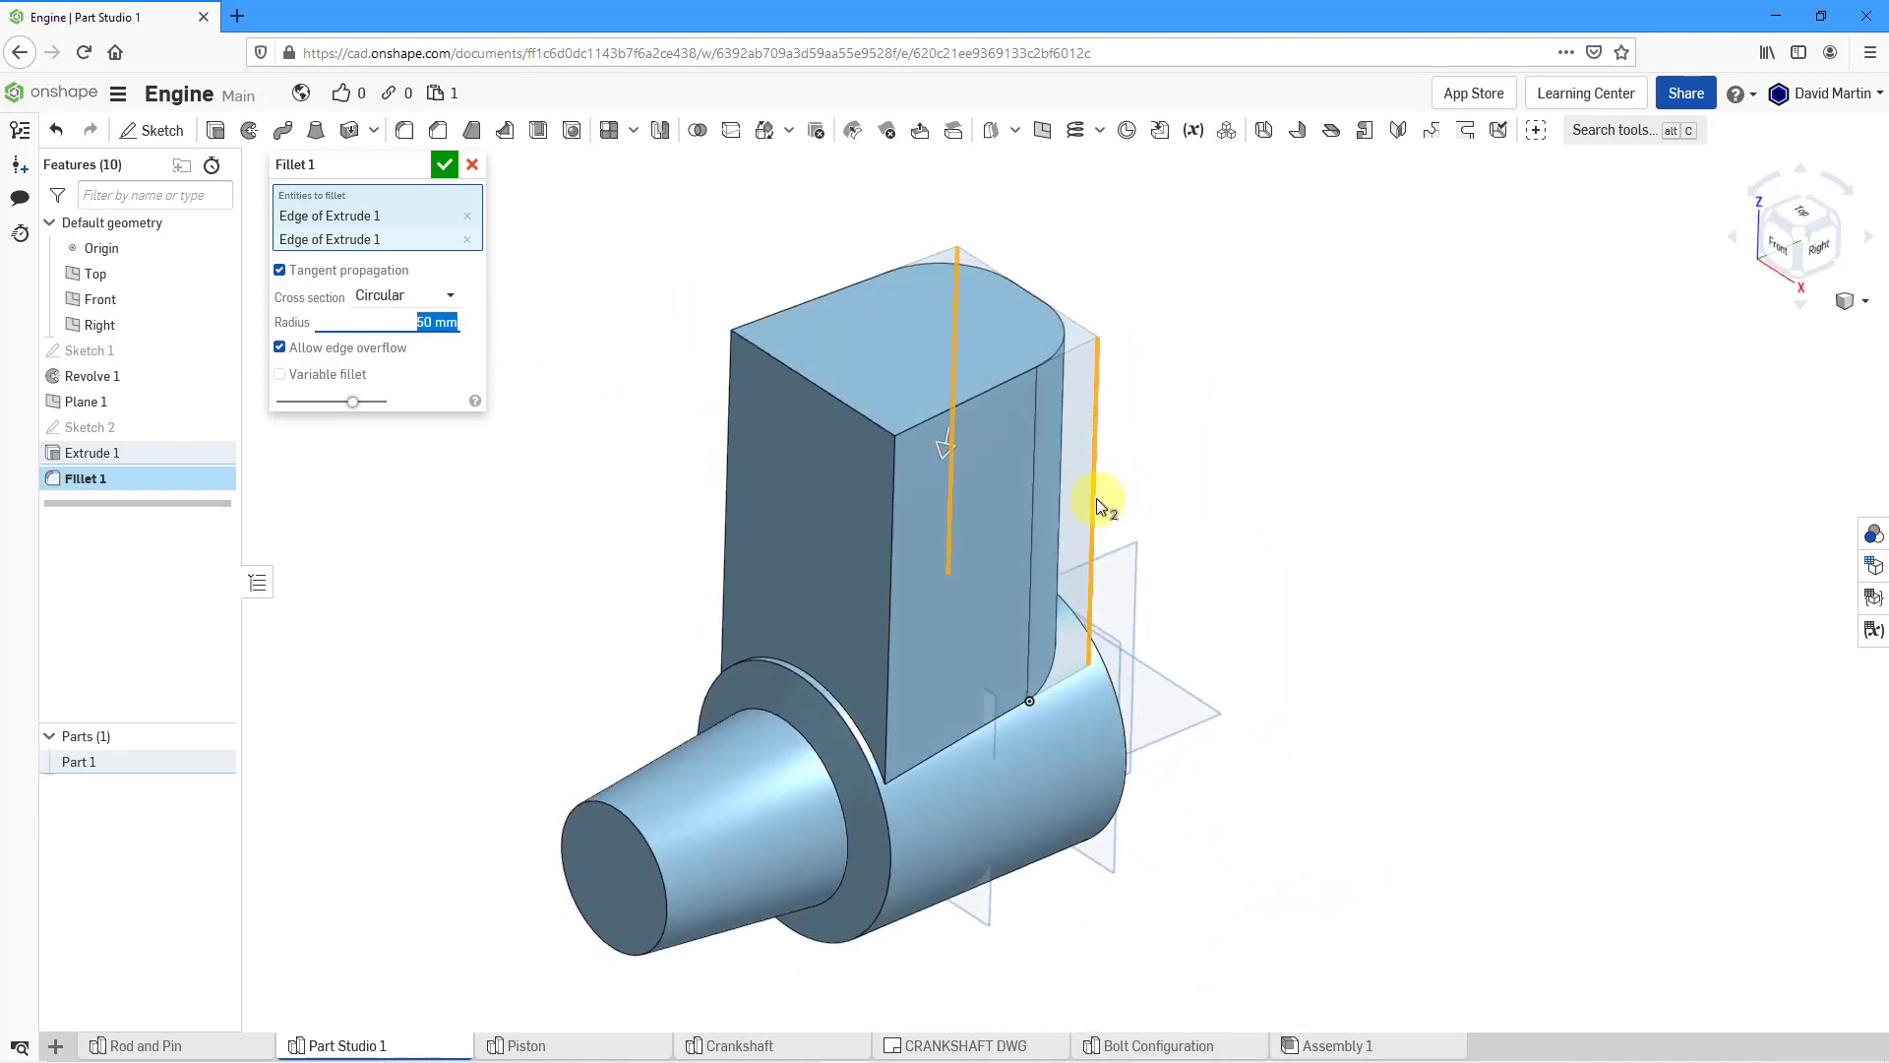
left_click(442, 166)
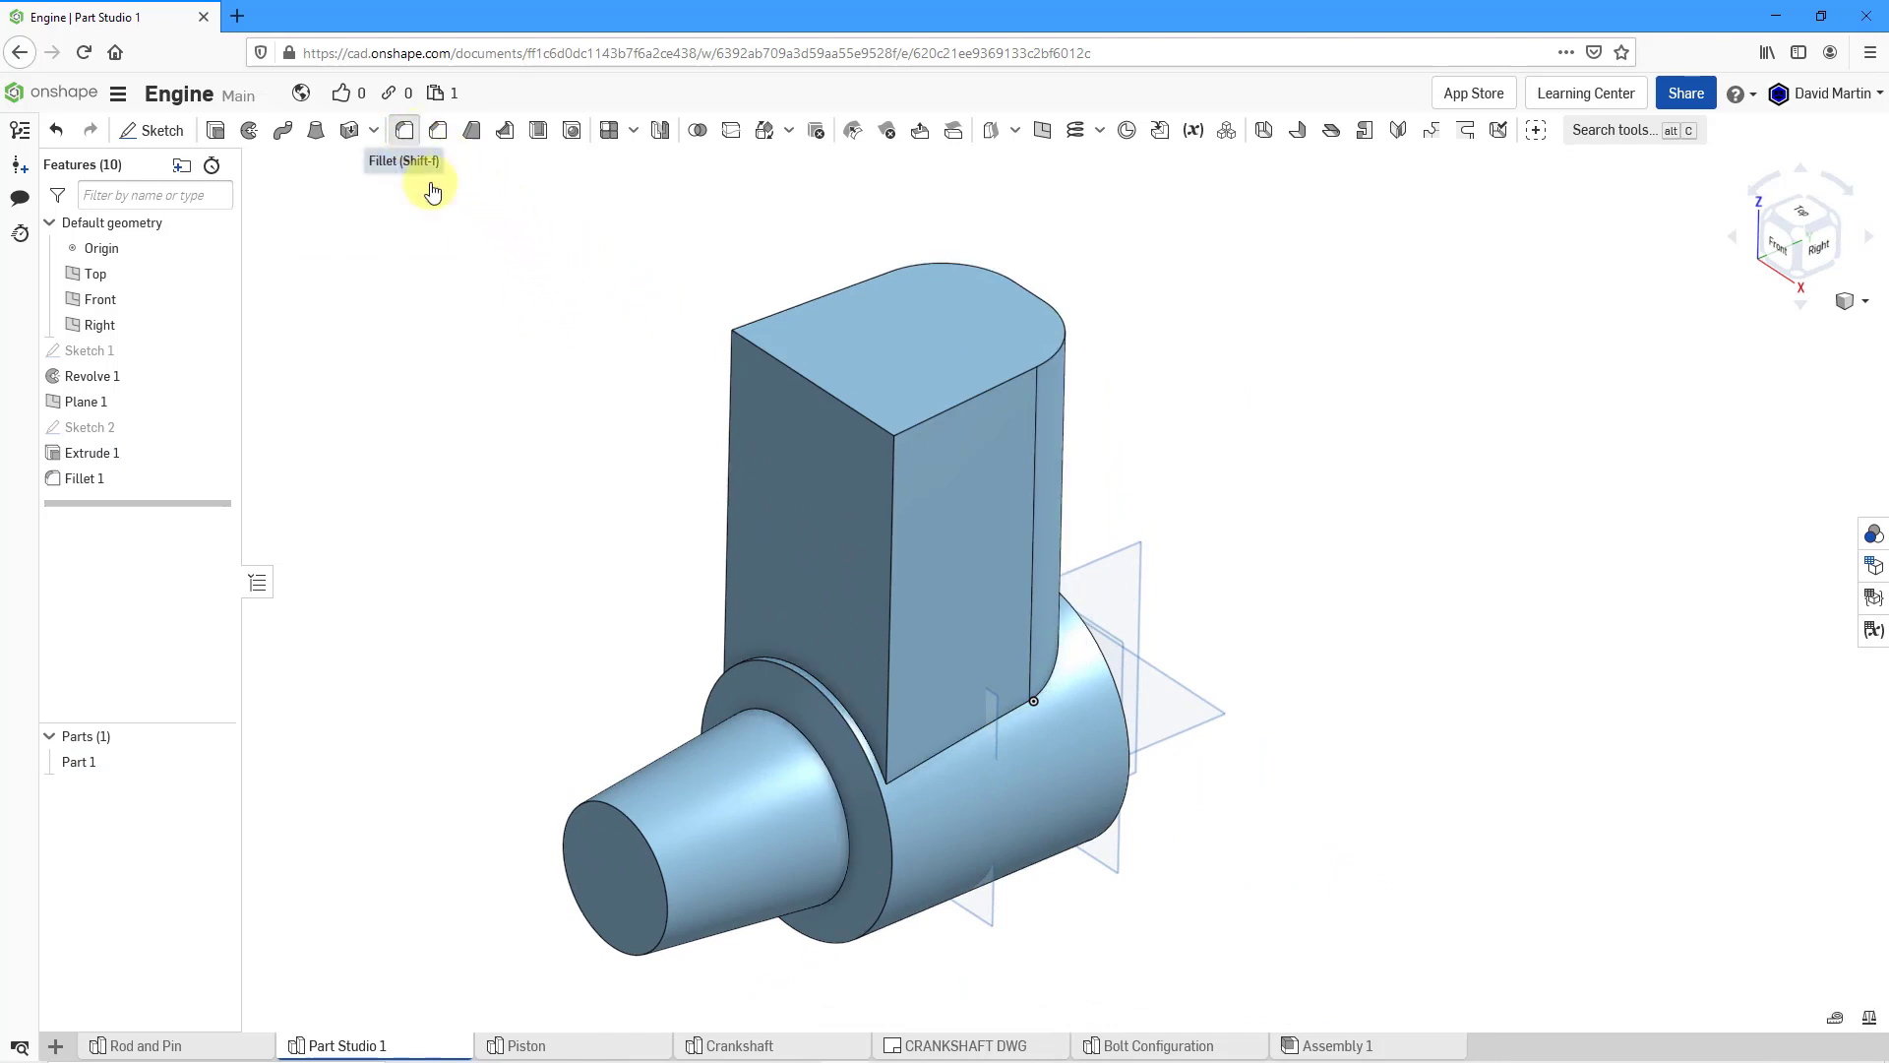
- Fillet the block's two vertical edges nearest the tapered shaft with a 40 mm radius
key("shift+f")
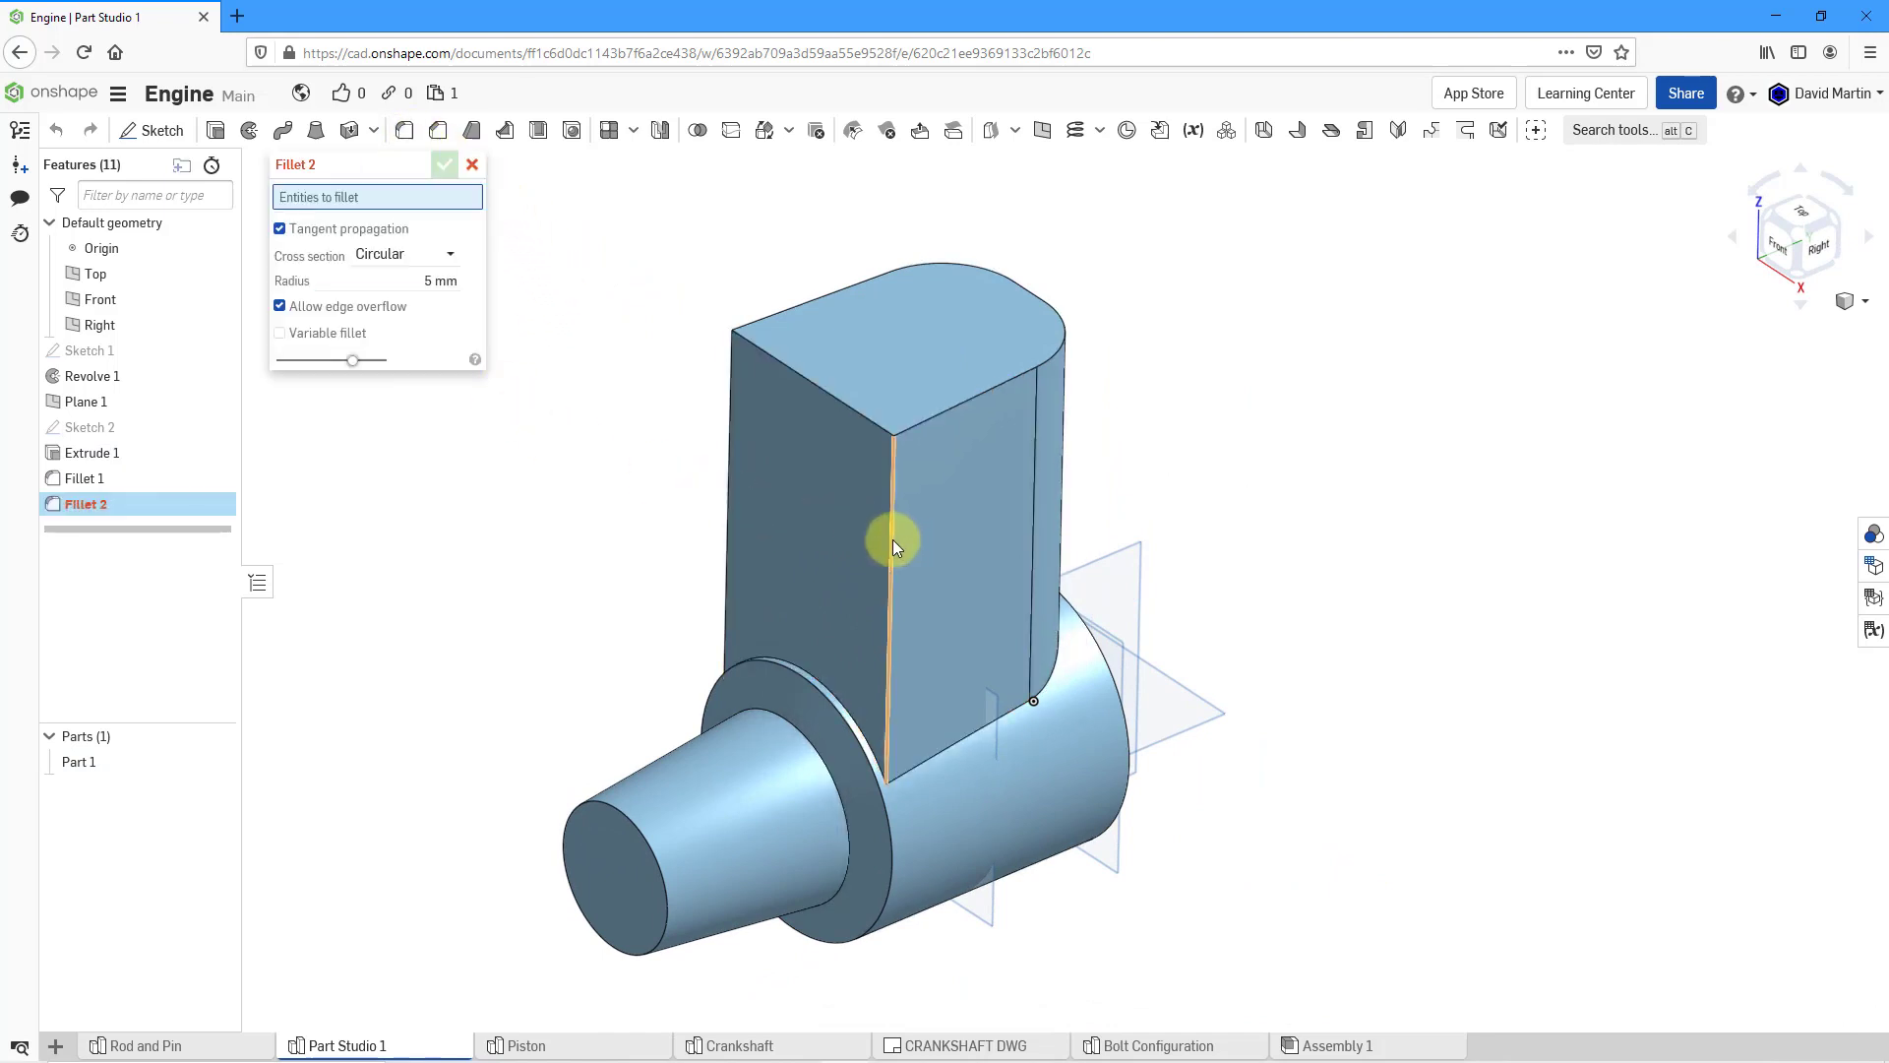
left_click(893, 539)
left_click(730, 488)
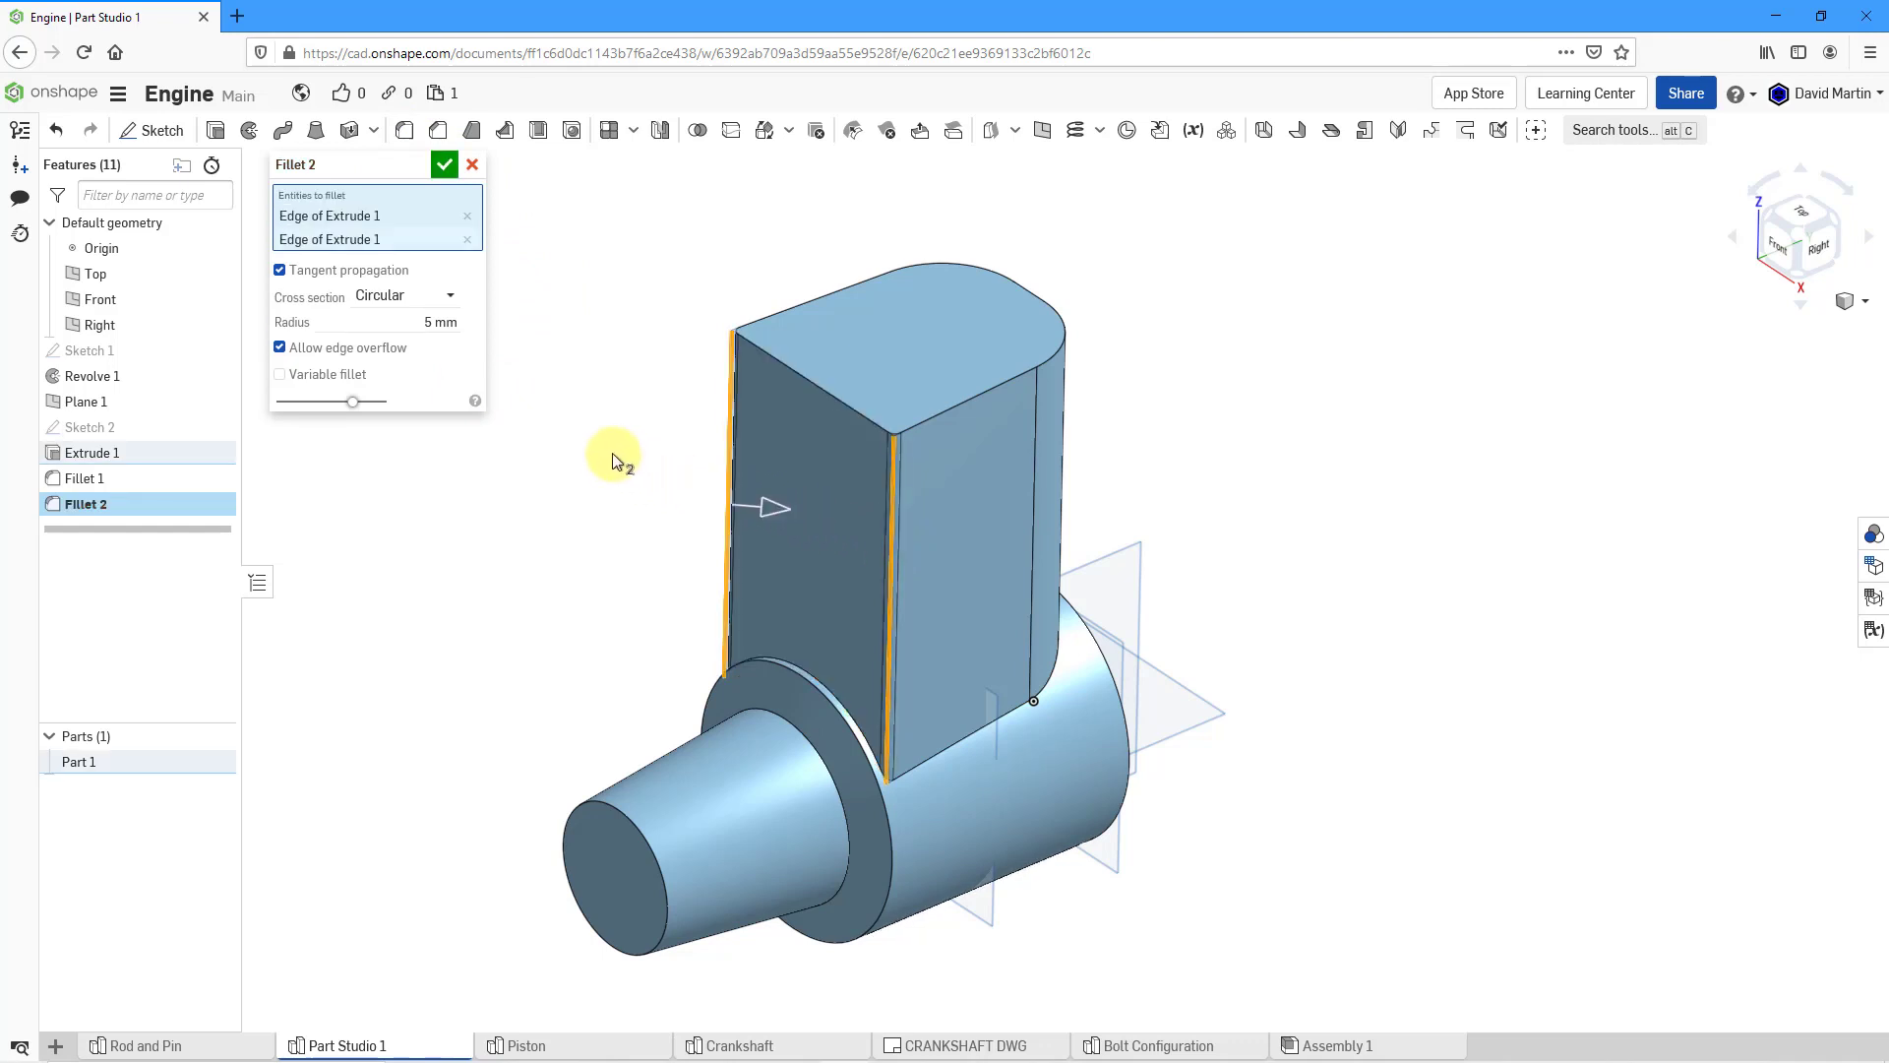
left_click(406, 324)
type("40")
key("Return")
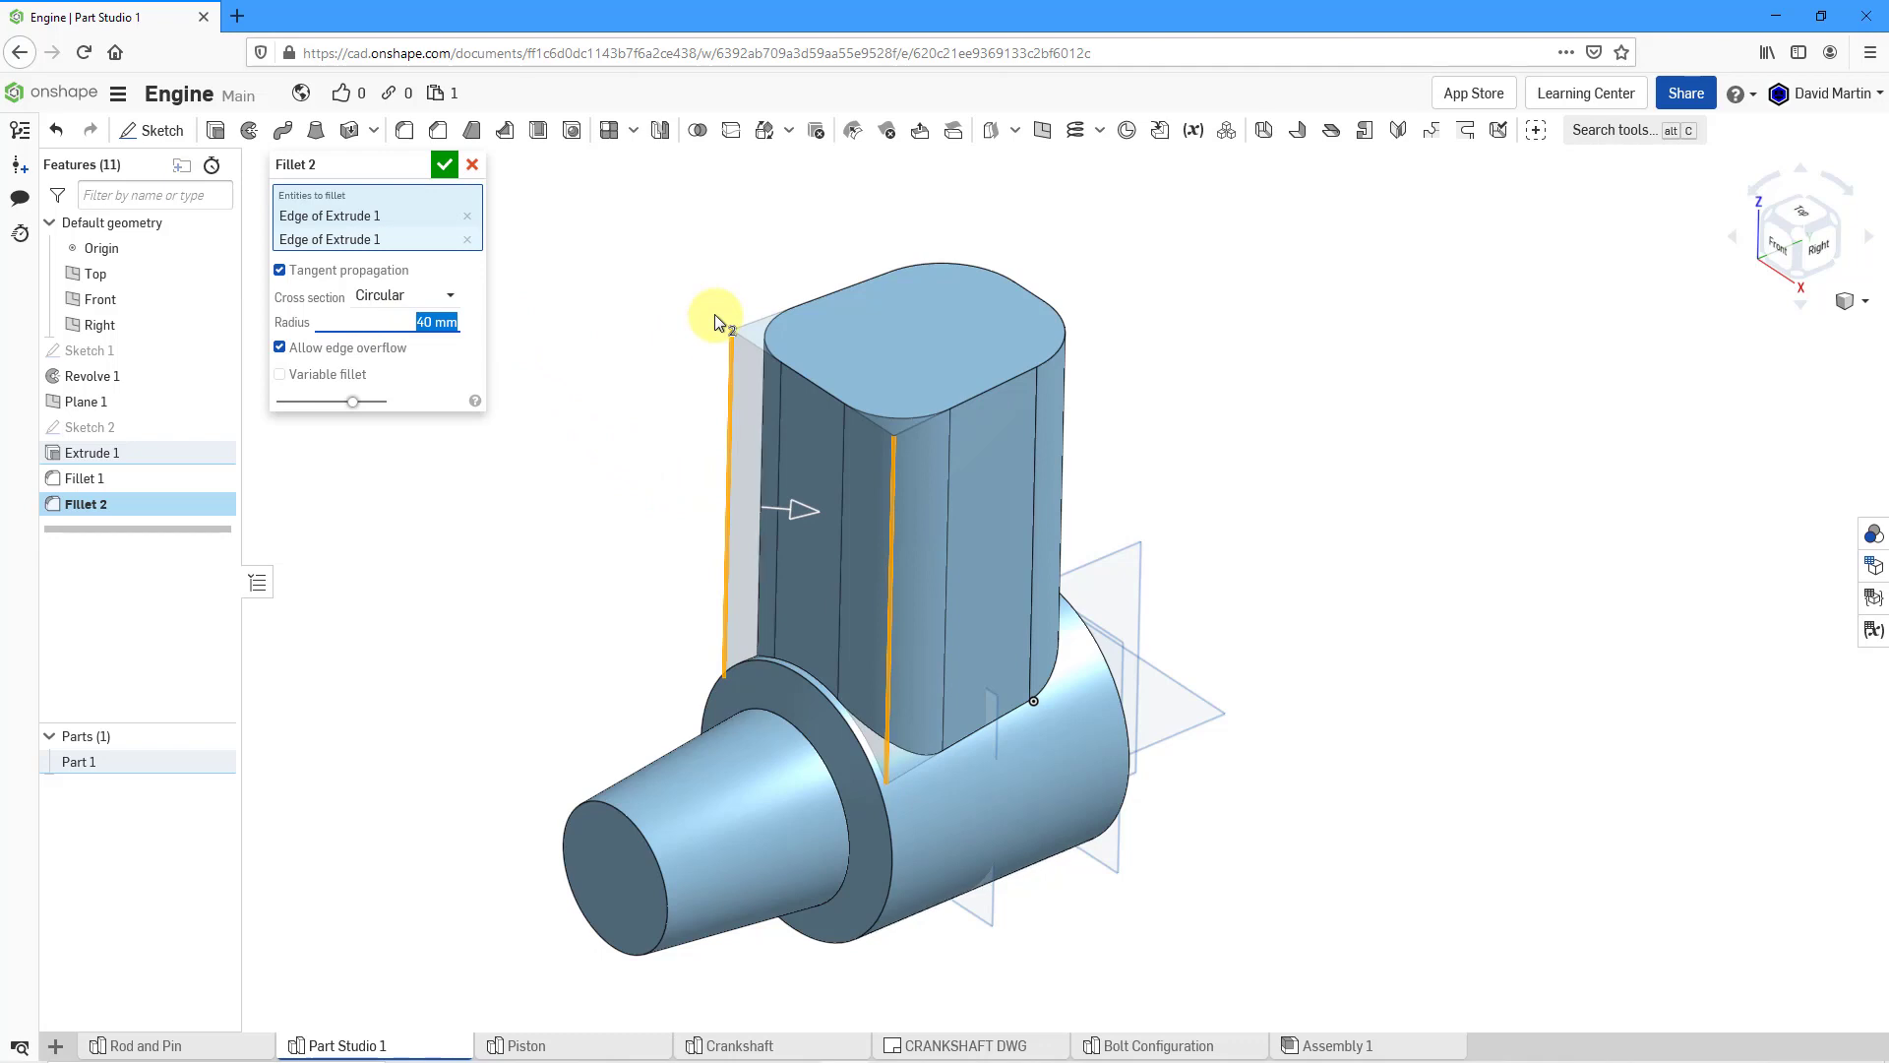
left_click(445, 166)
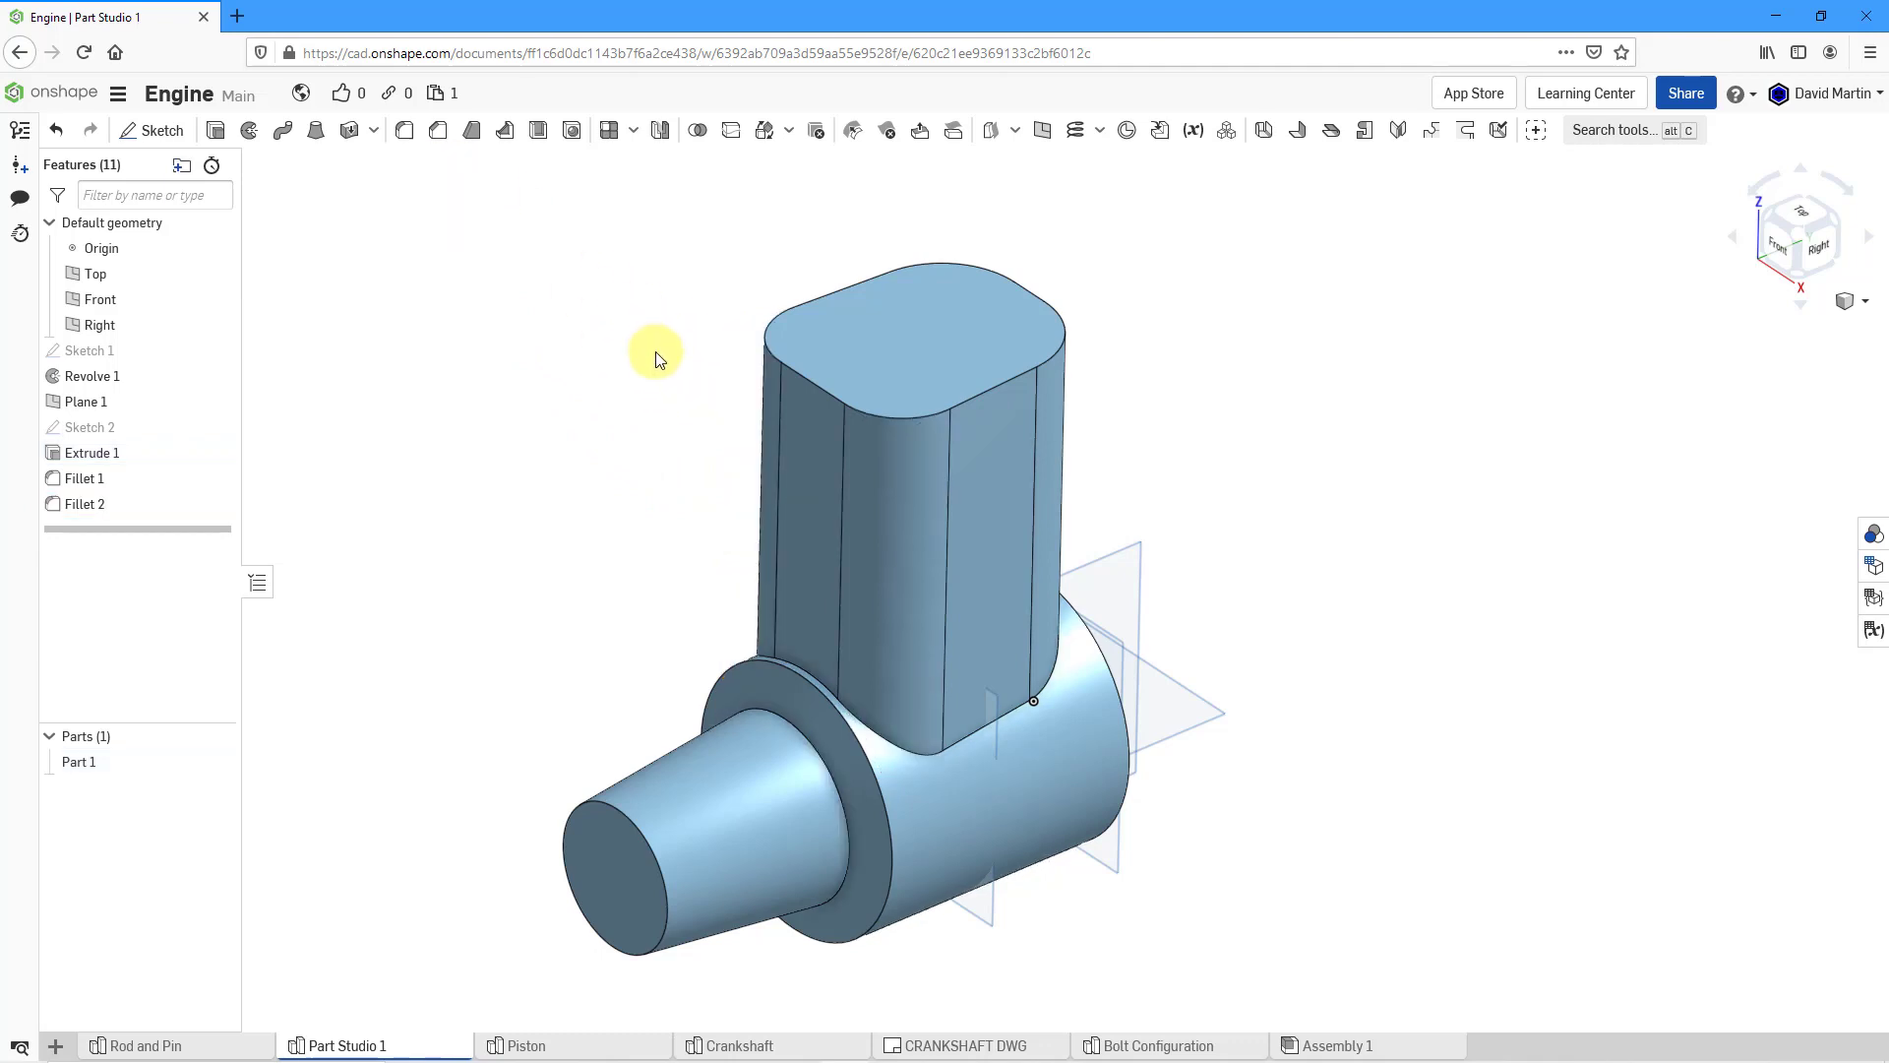
- Create a plane offset 135 mm downward from the block's top face
right_click_drag(852, 523, 789, 480)
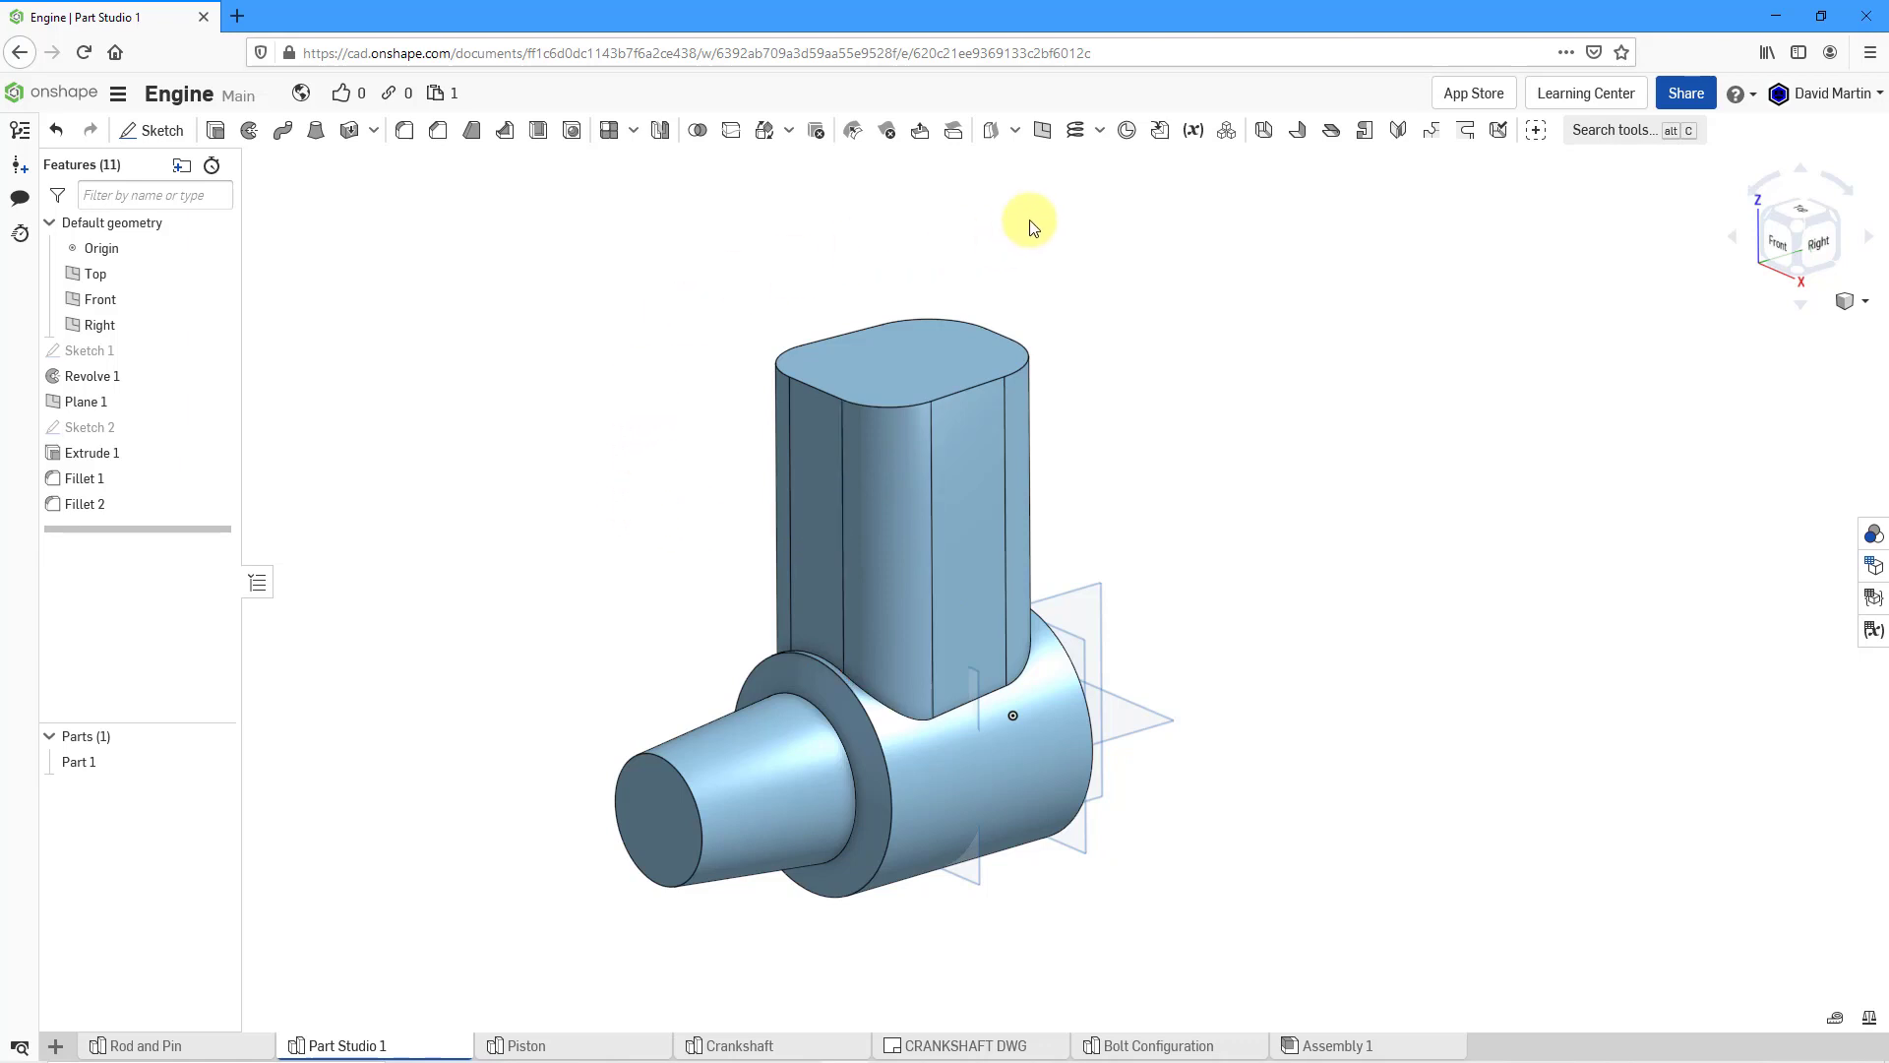
left_click(1043, 131)
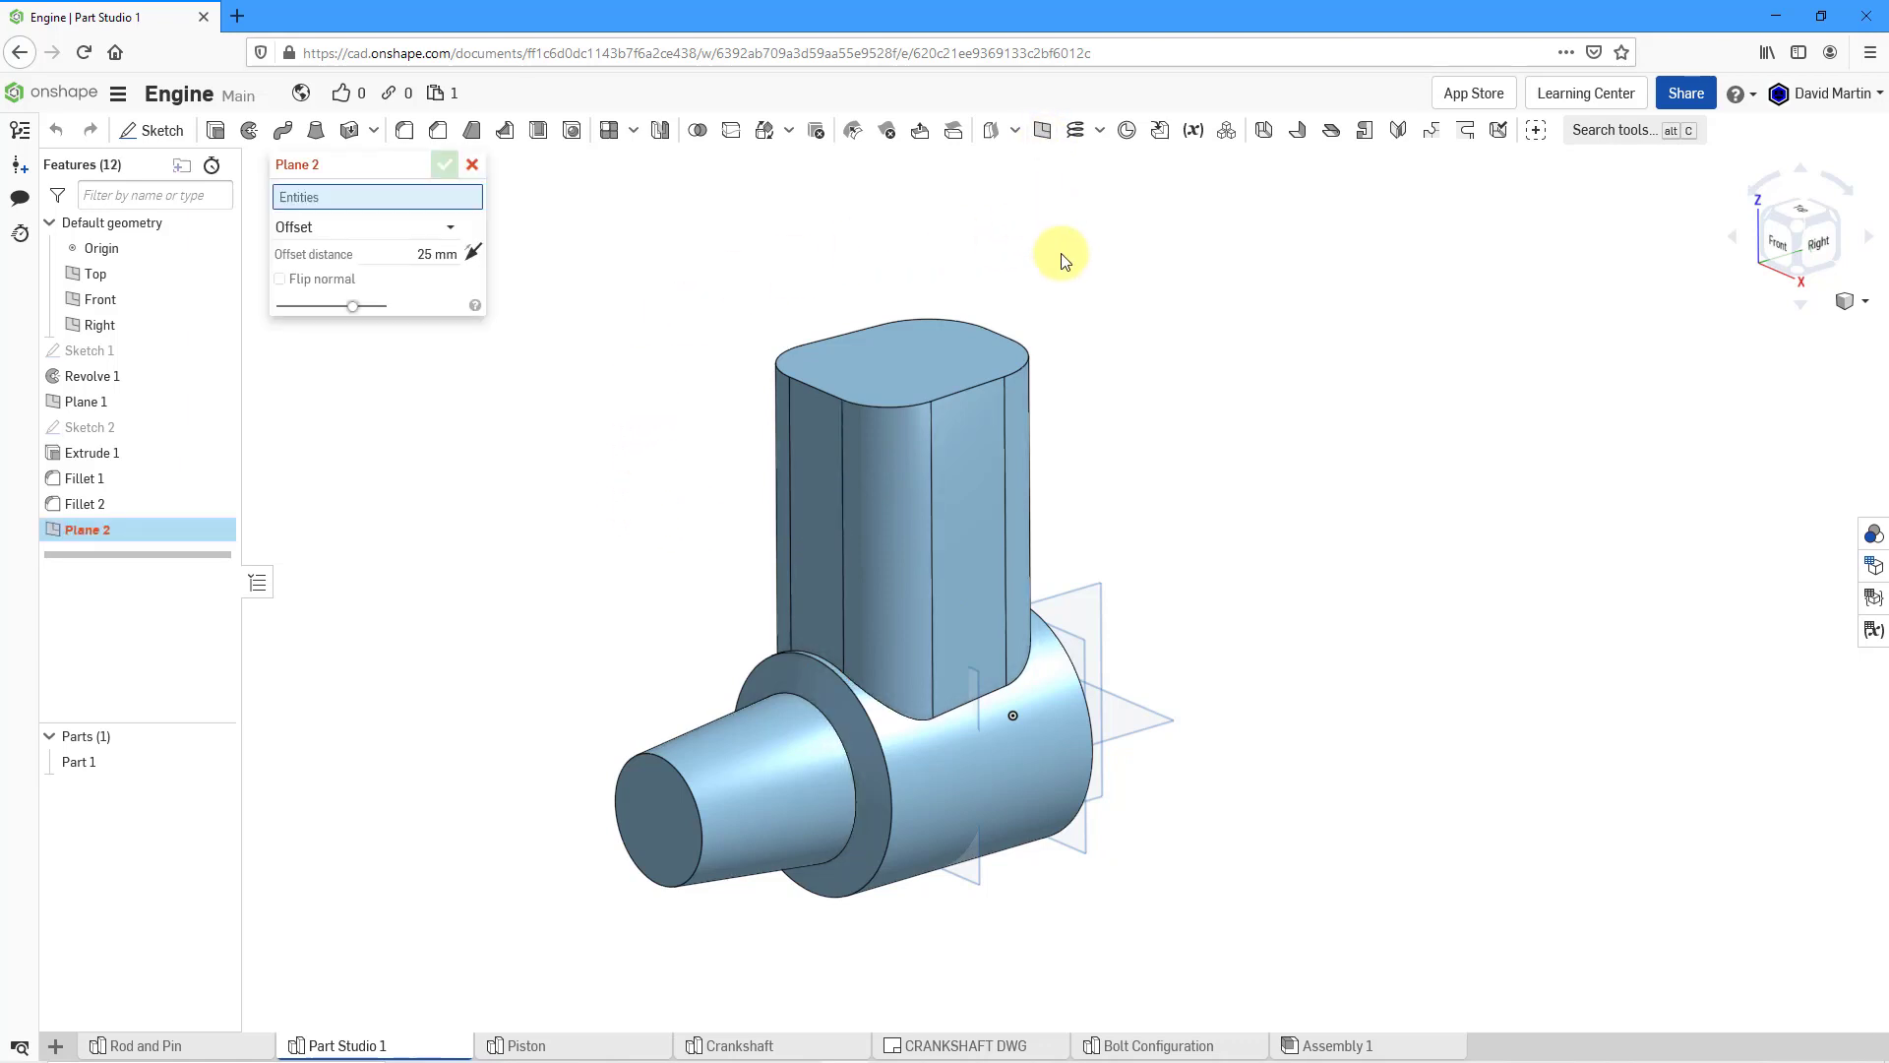
left_click(881, 368)
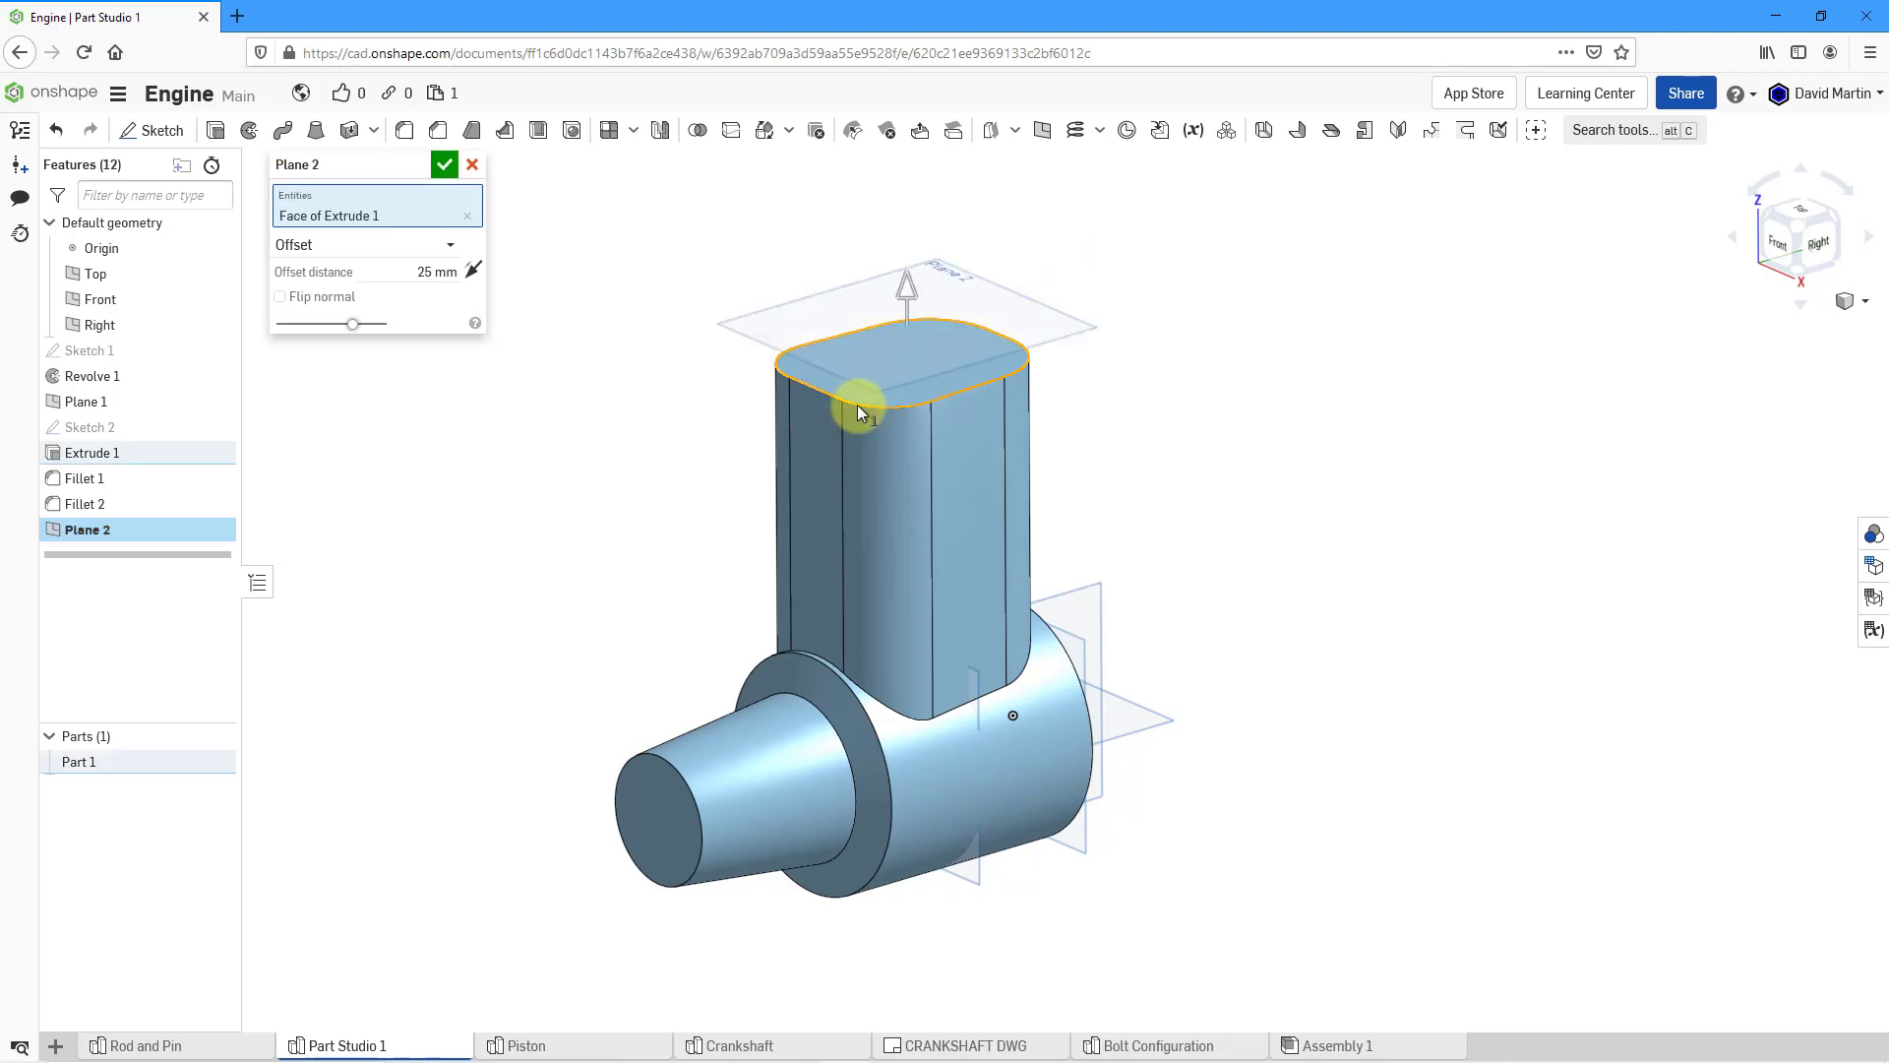
left_click_drag(900, 299, 902, 553)
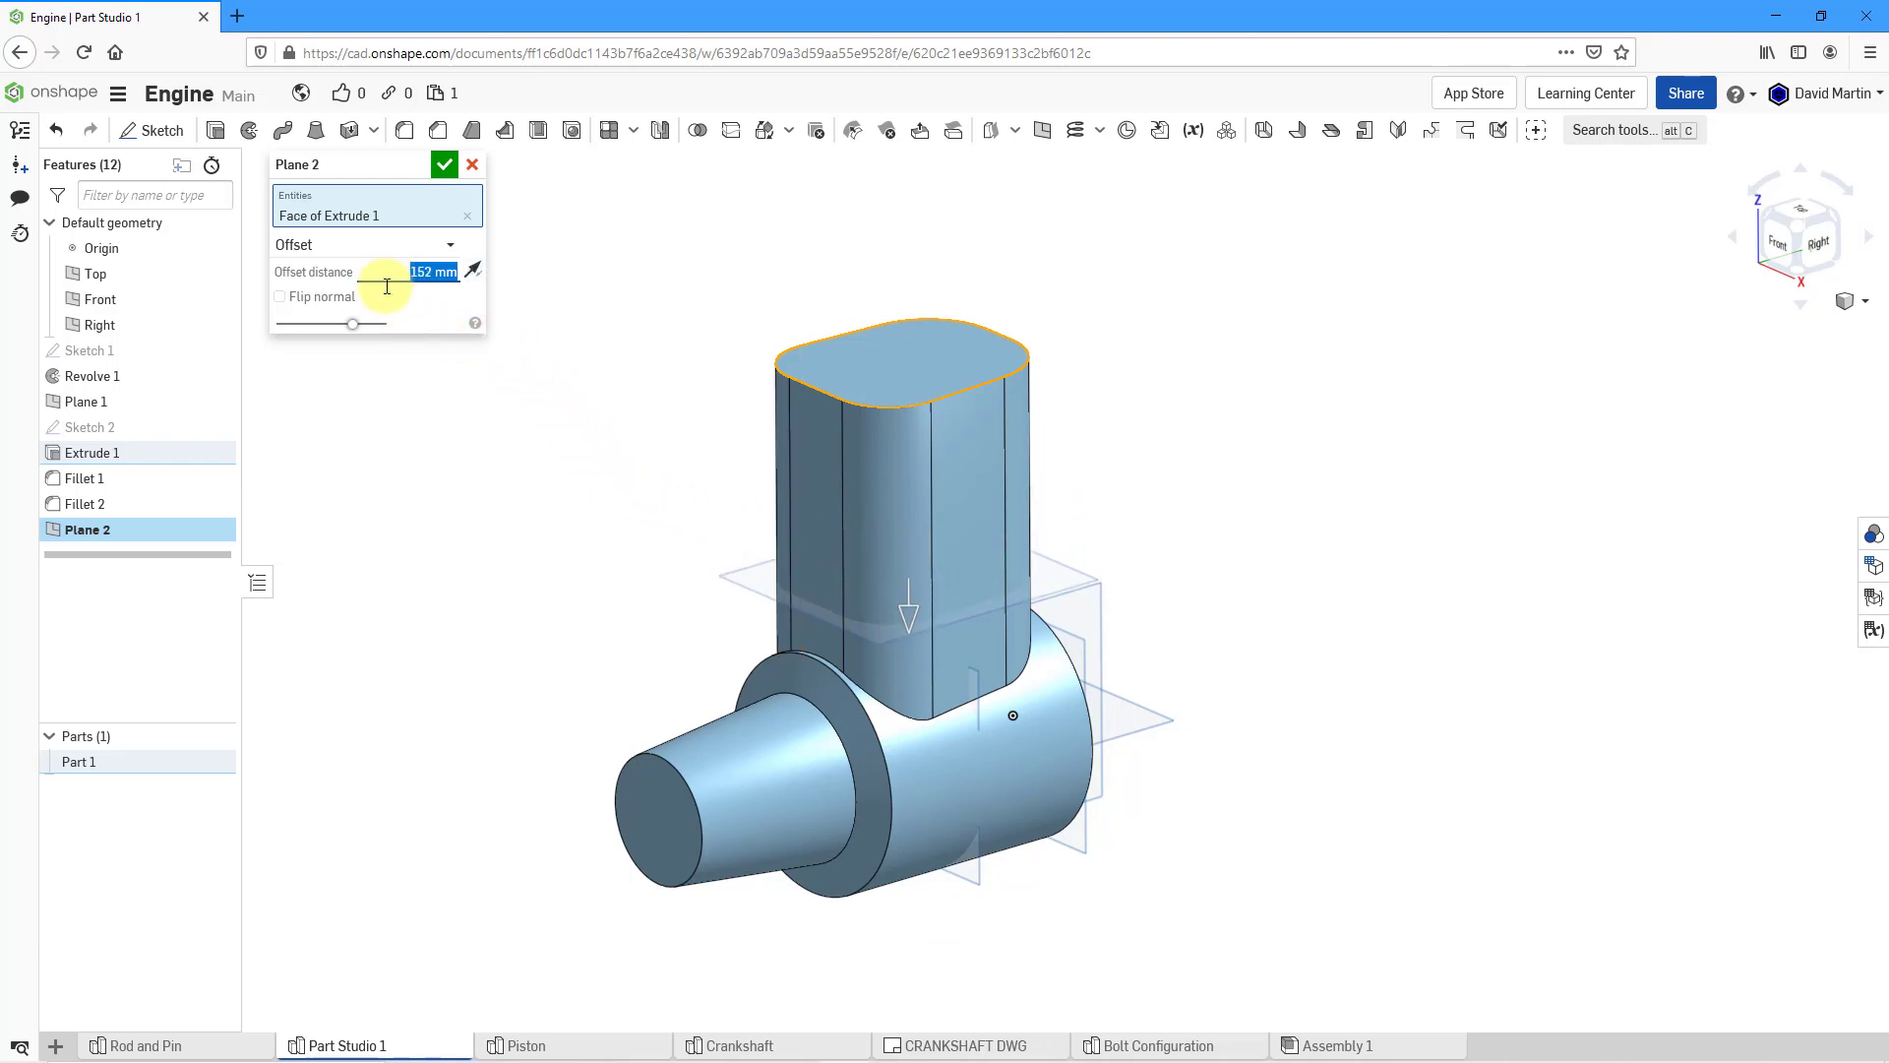
type("135")
key("Return")
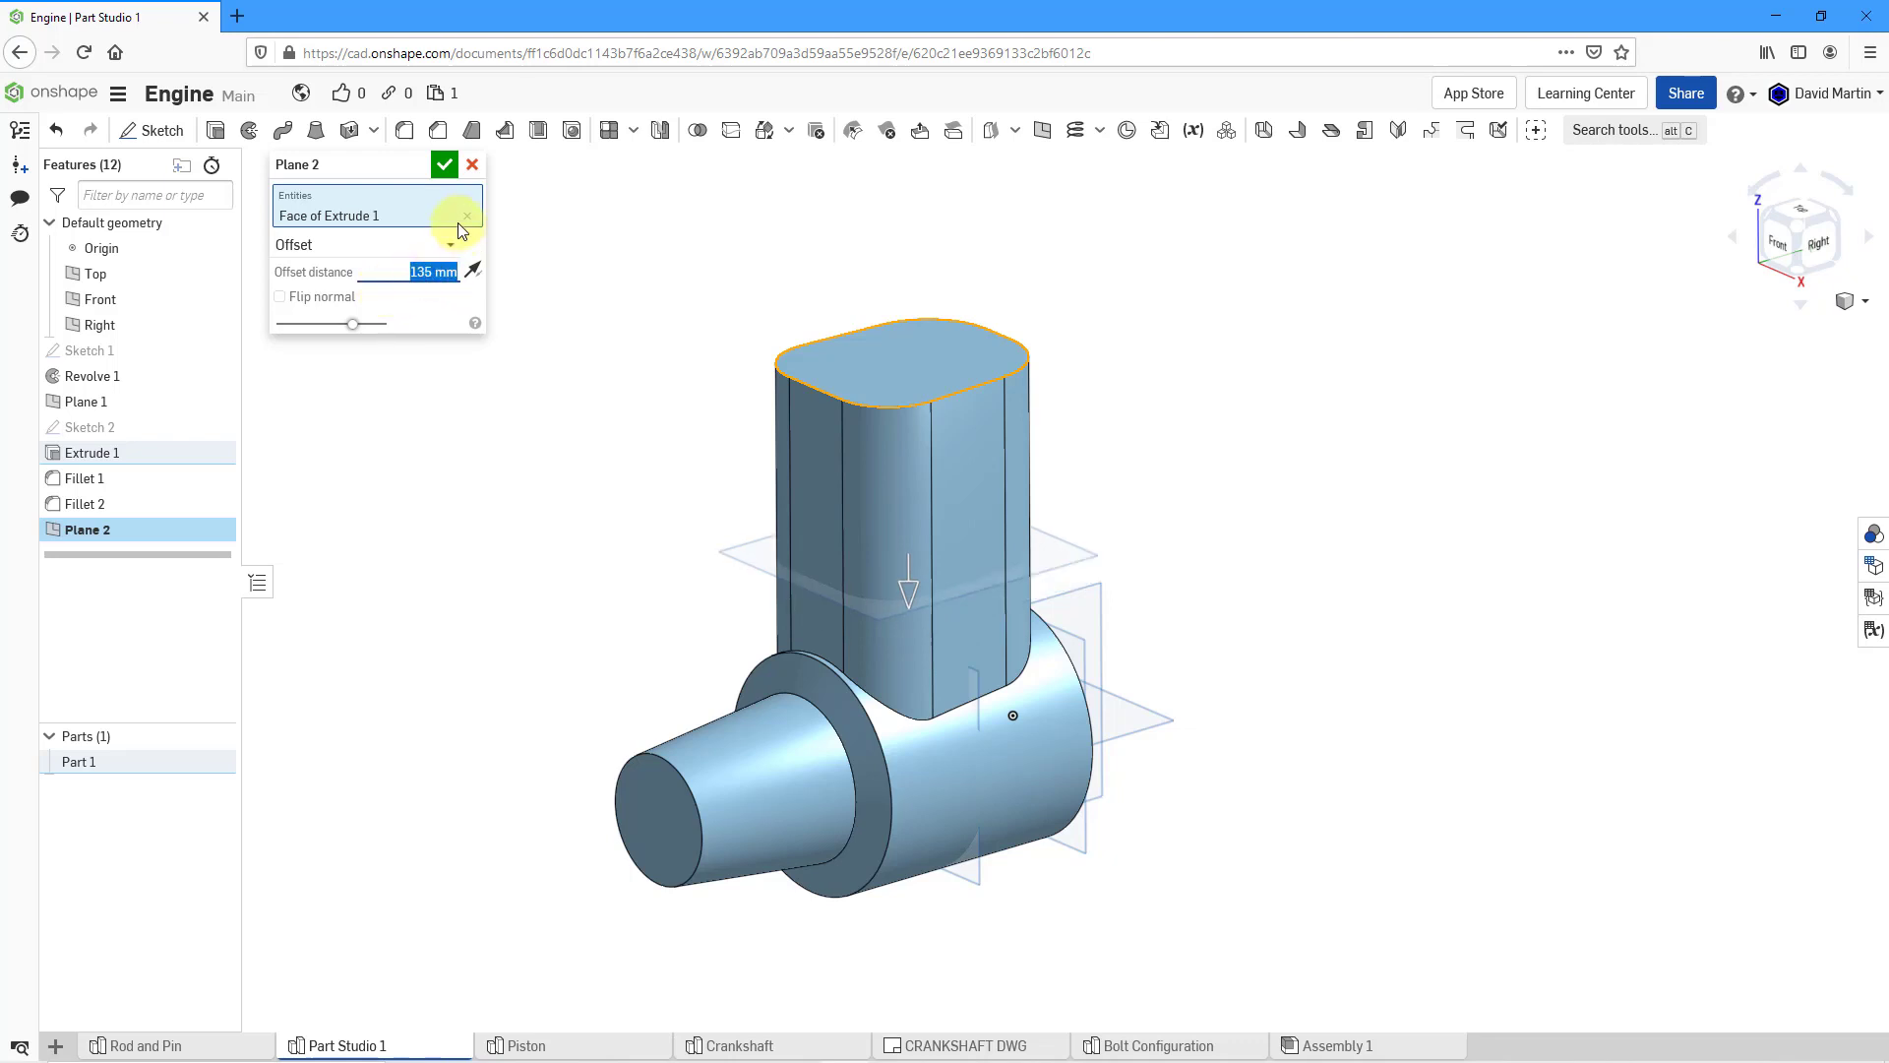
left_click(444, 165)
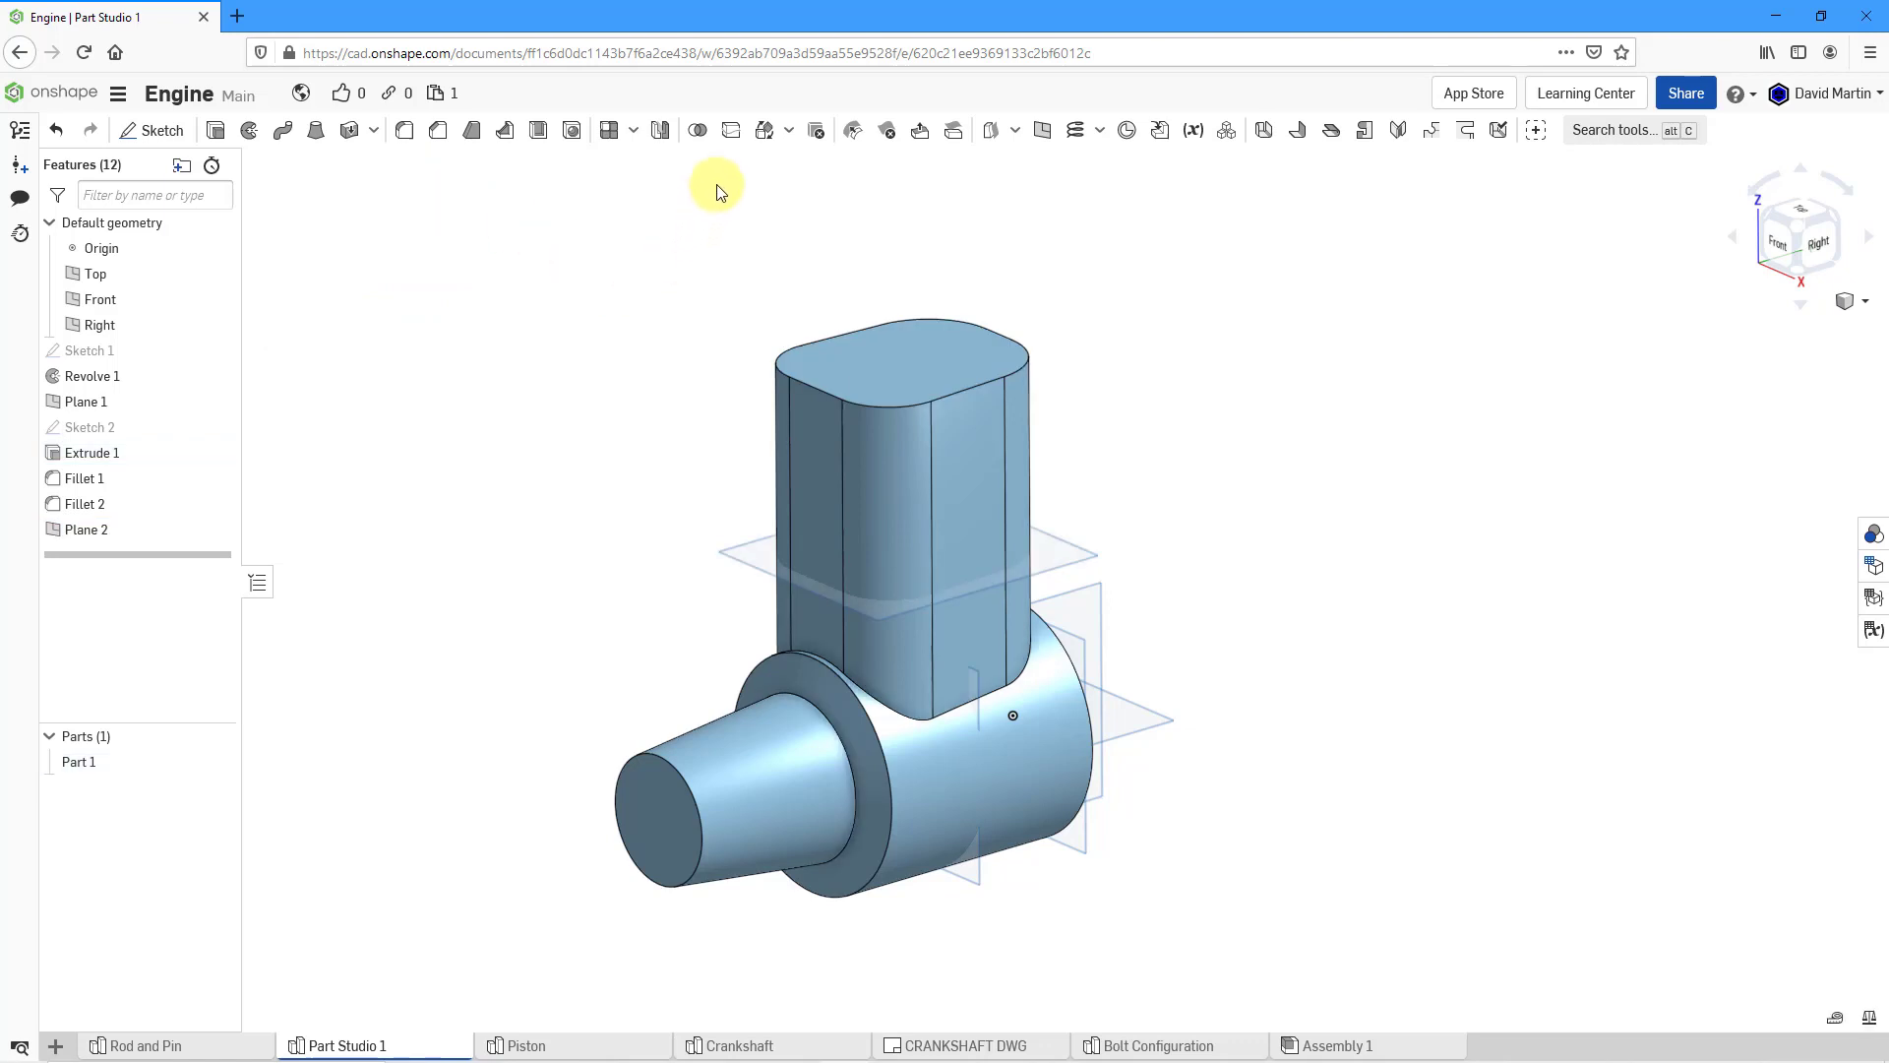
- Start a face split and select all the block's flat side faces and filleted corner faces as the faces to split
left_click(729, 144)
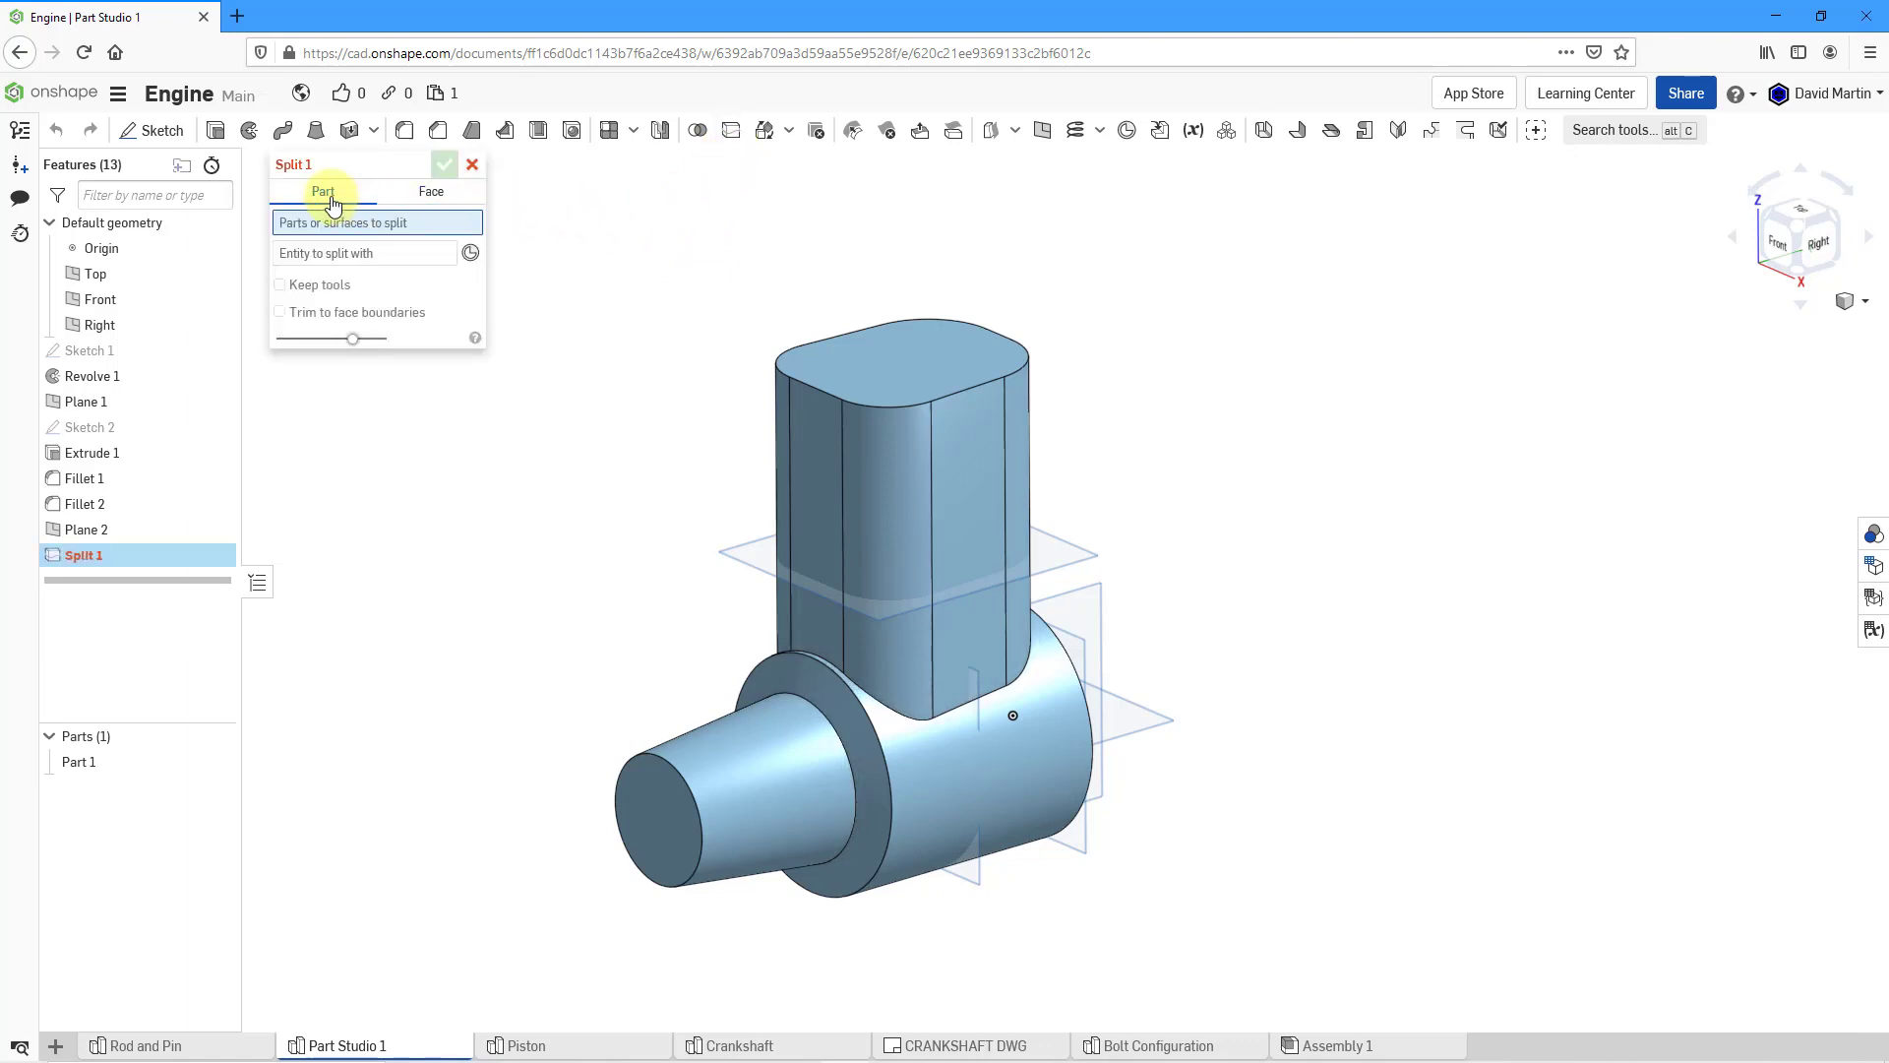
left_click(433, 191)
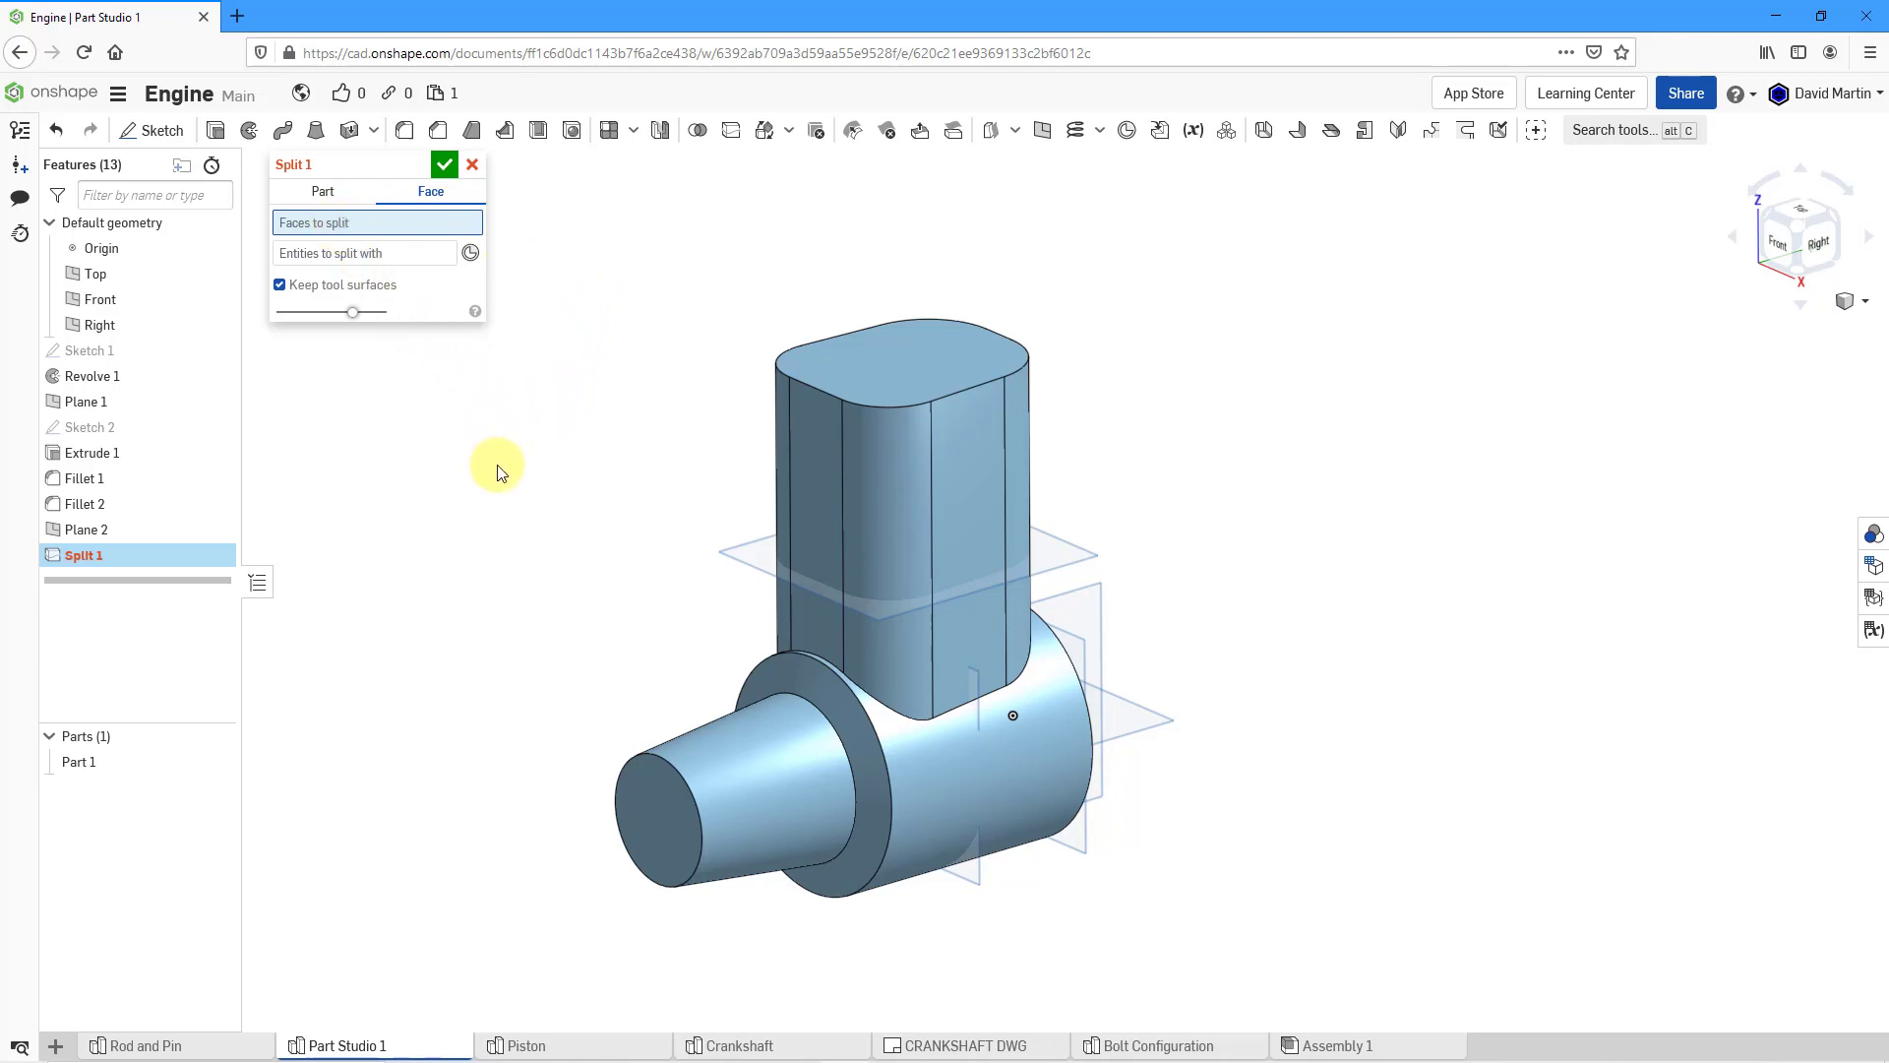
left_click(819, 470)
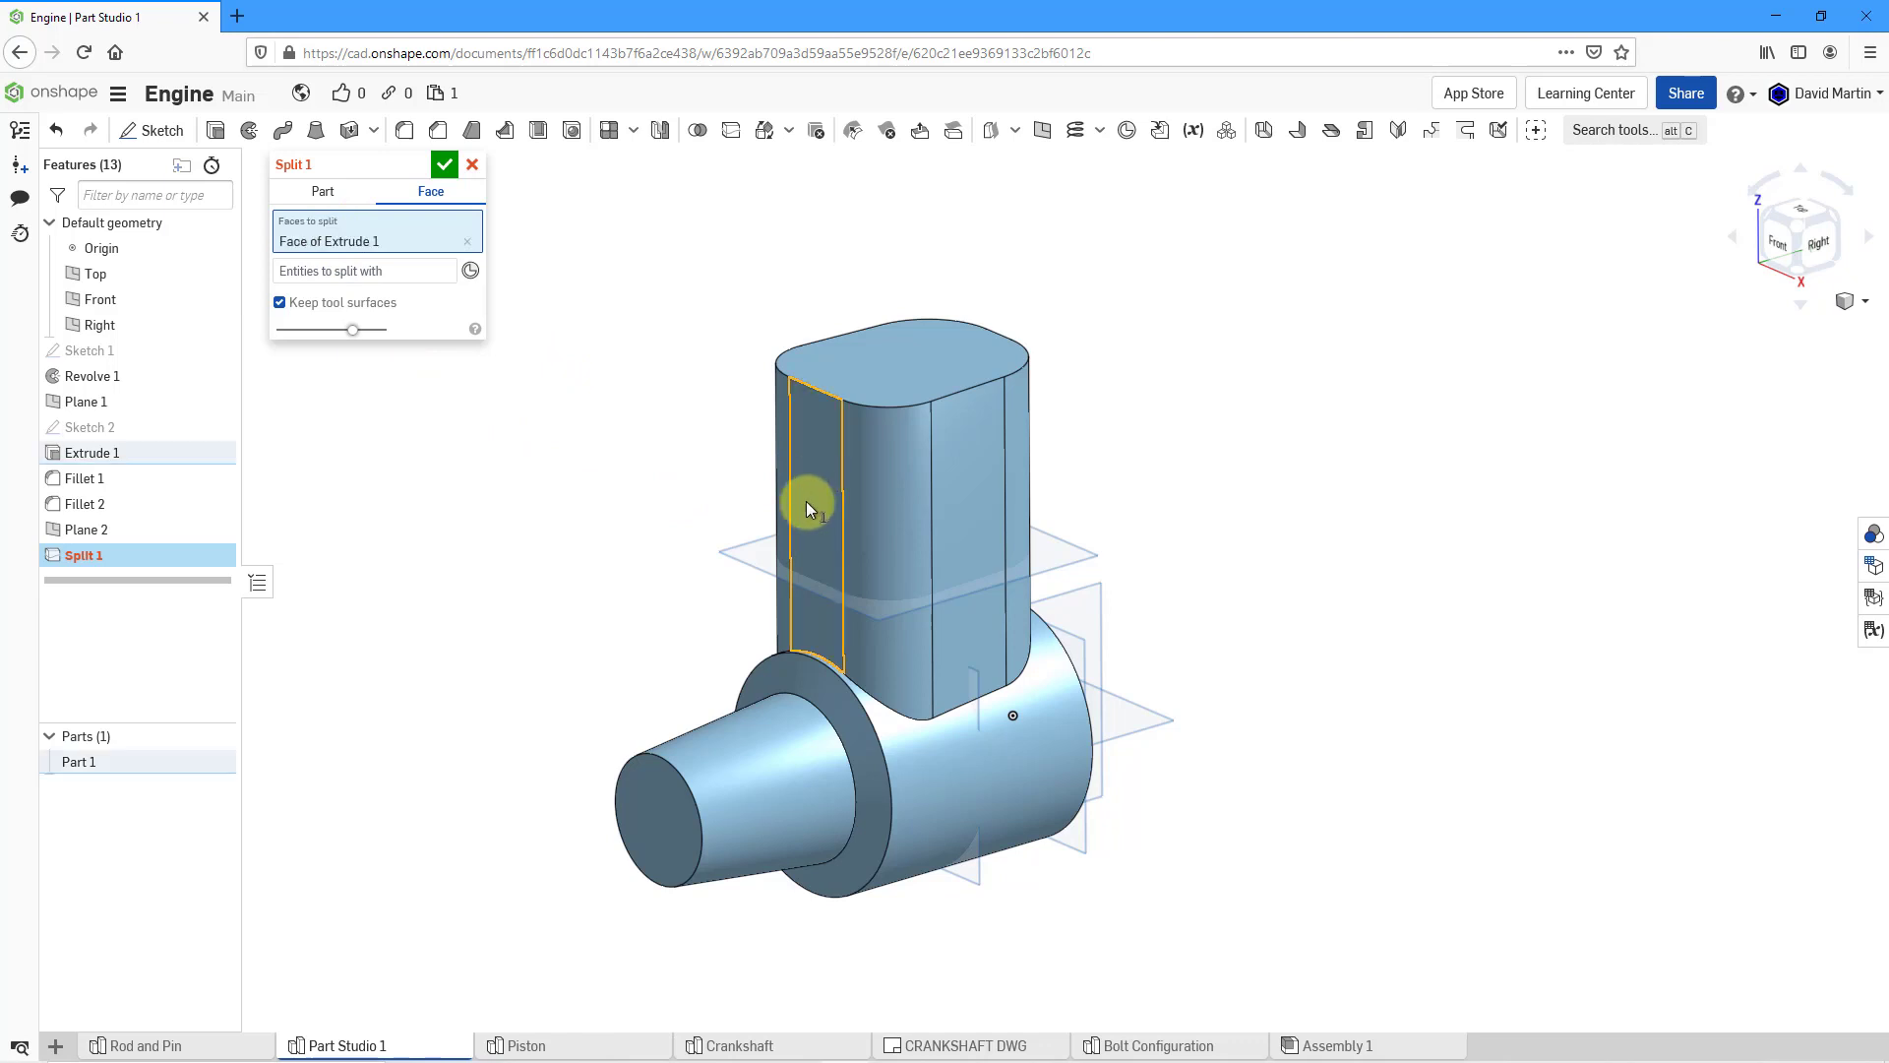
left_click(877, 506)
left_click(954, 492)
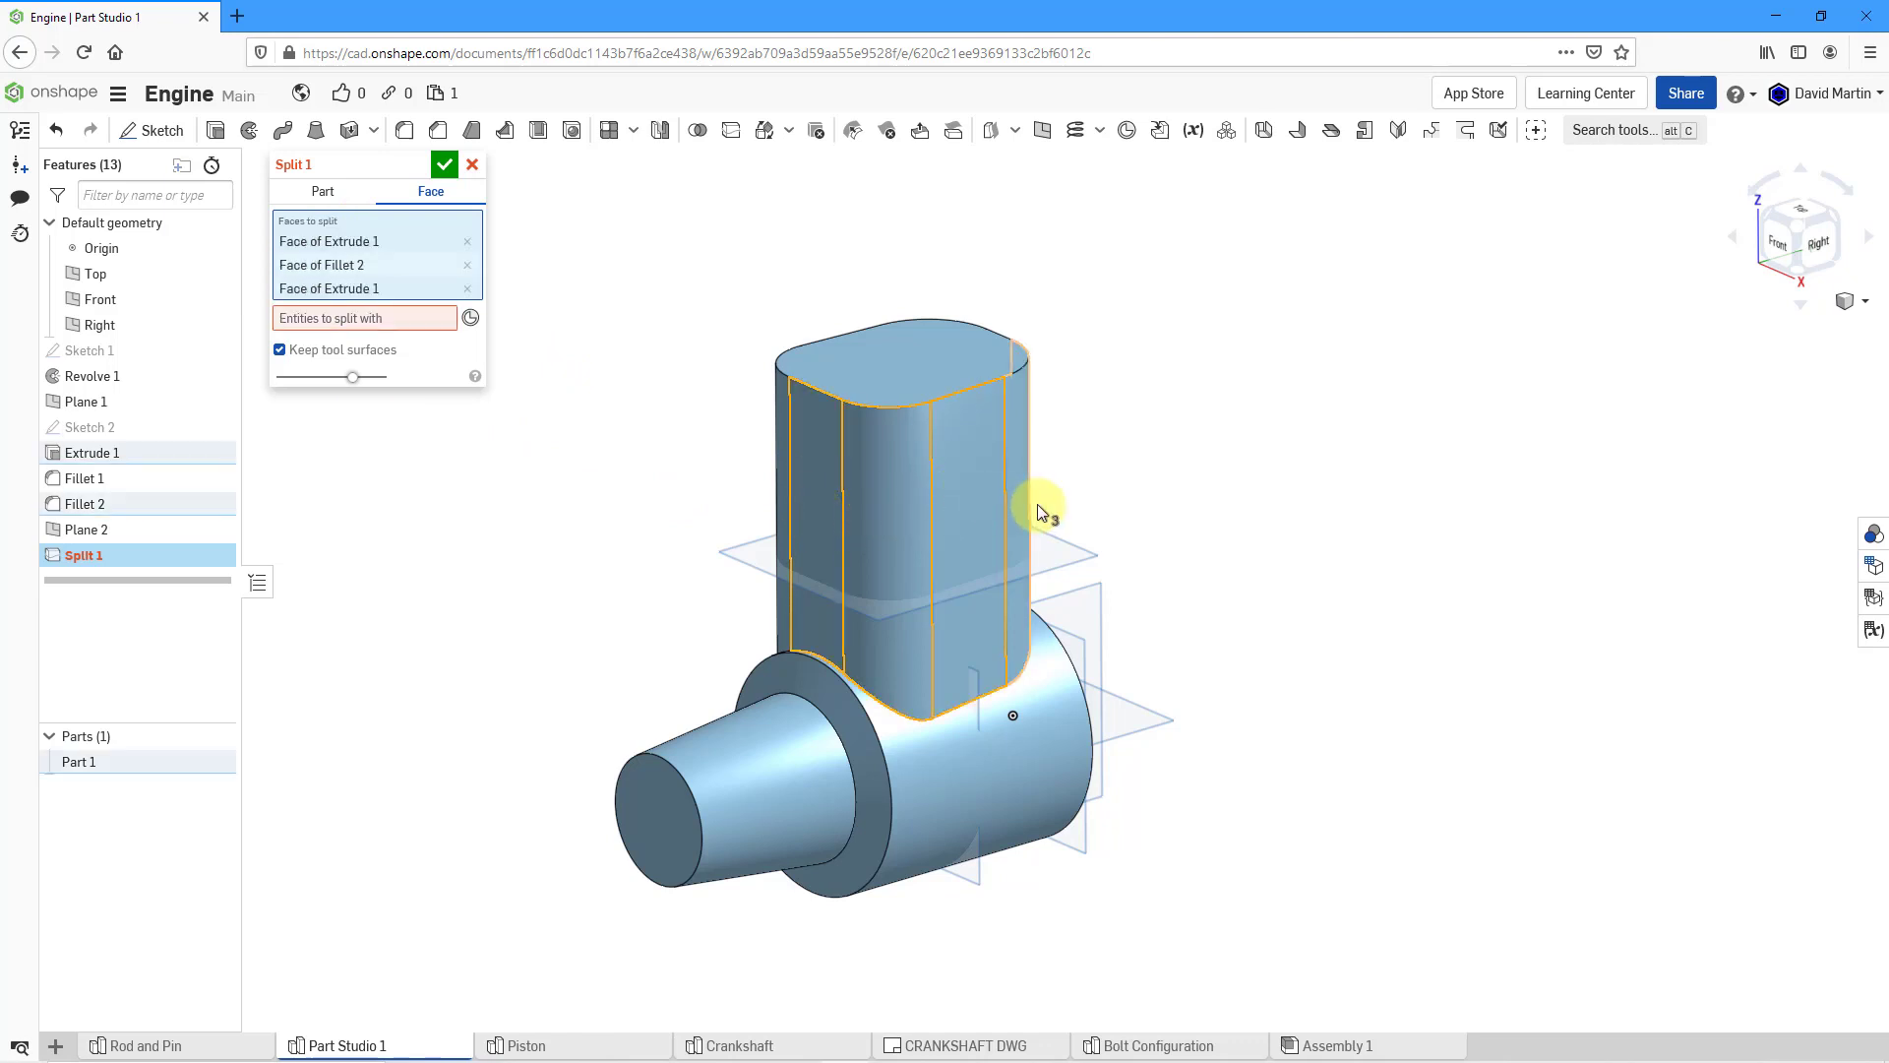
left_click(1023, 500)
right_click_drag(1020, 506, 1177, 539)
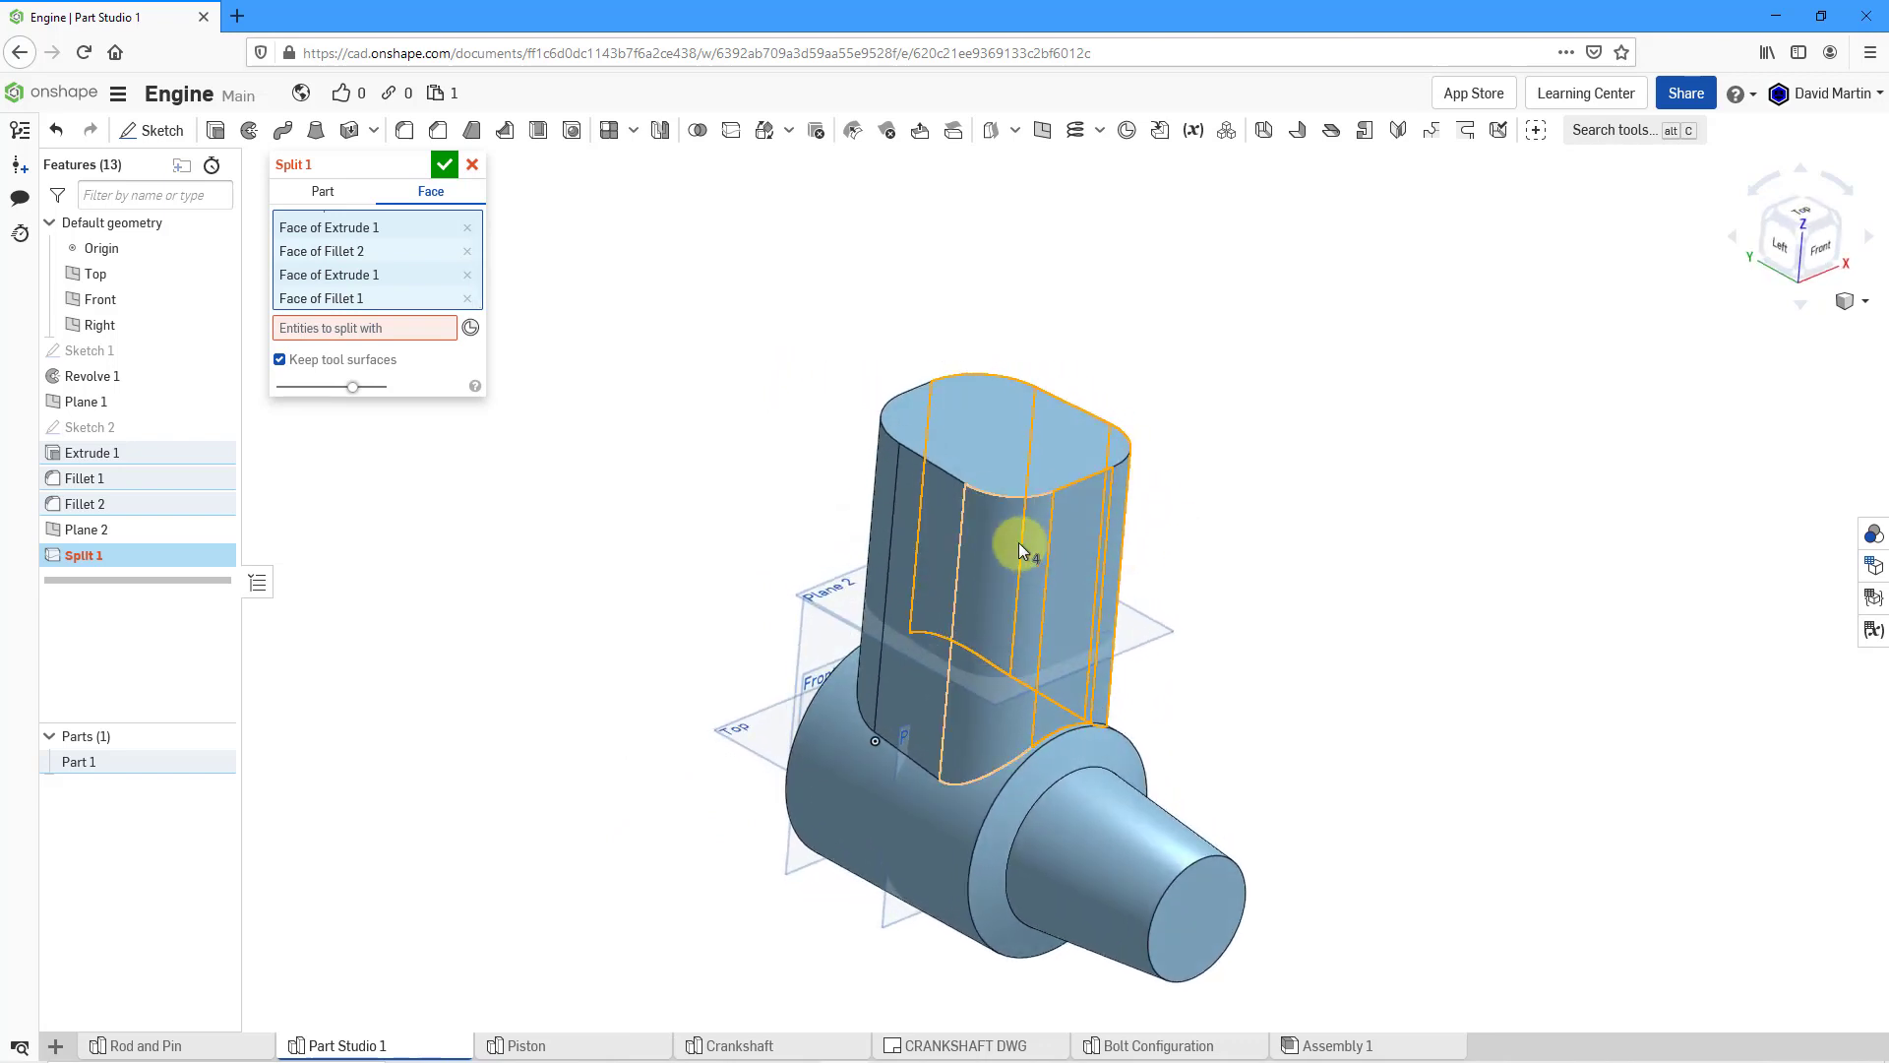
left_click(941, 524)
left_click(877, 498)
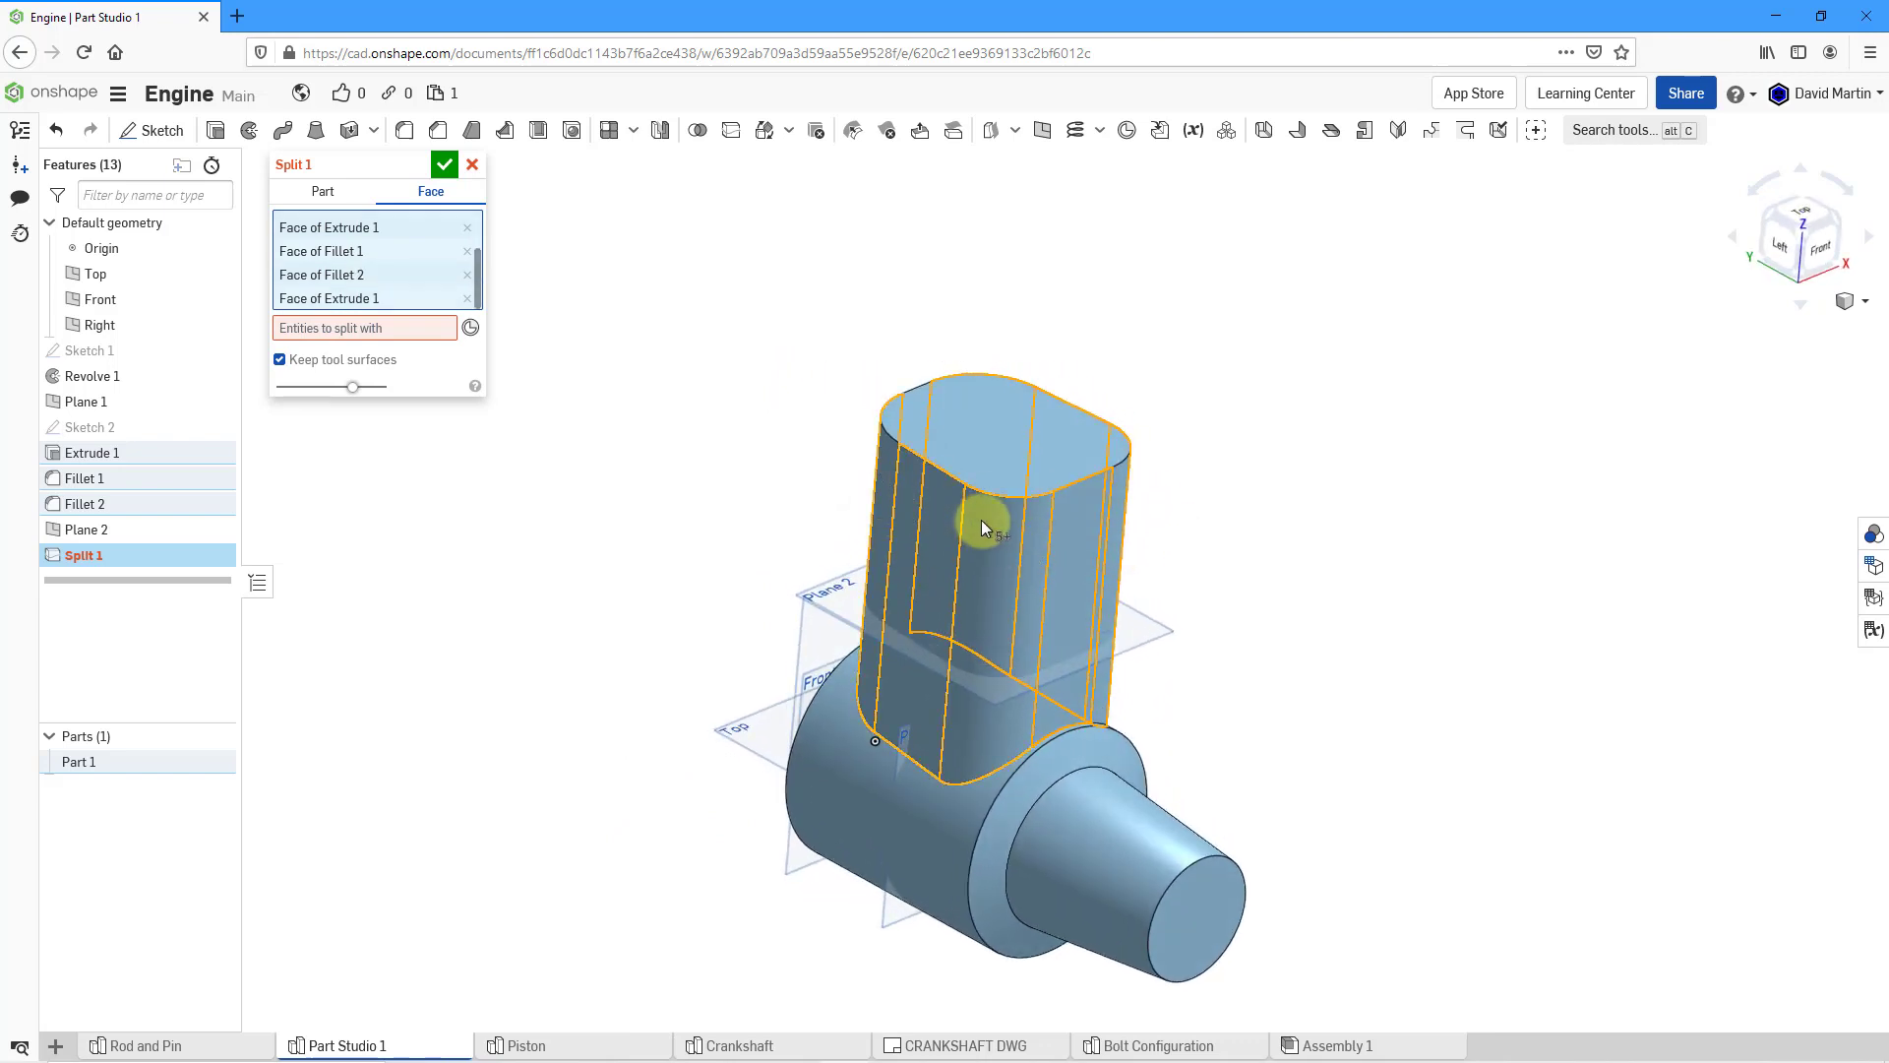
right_click_drag(982, 519, 1085, 497)
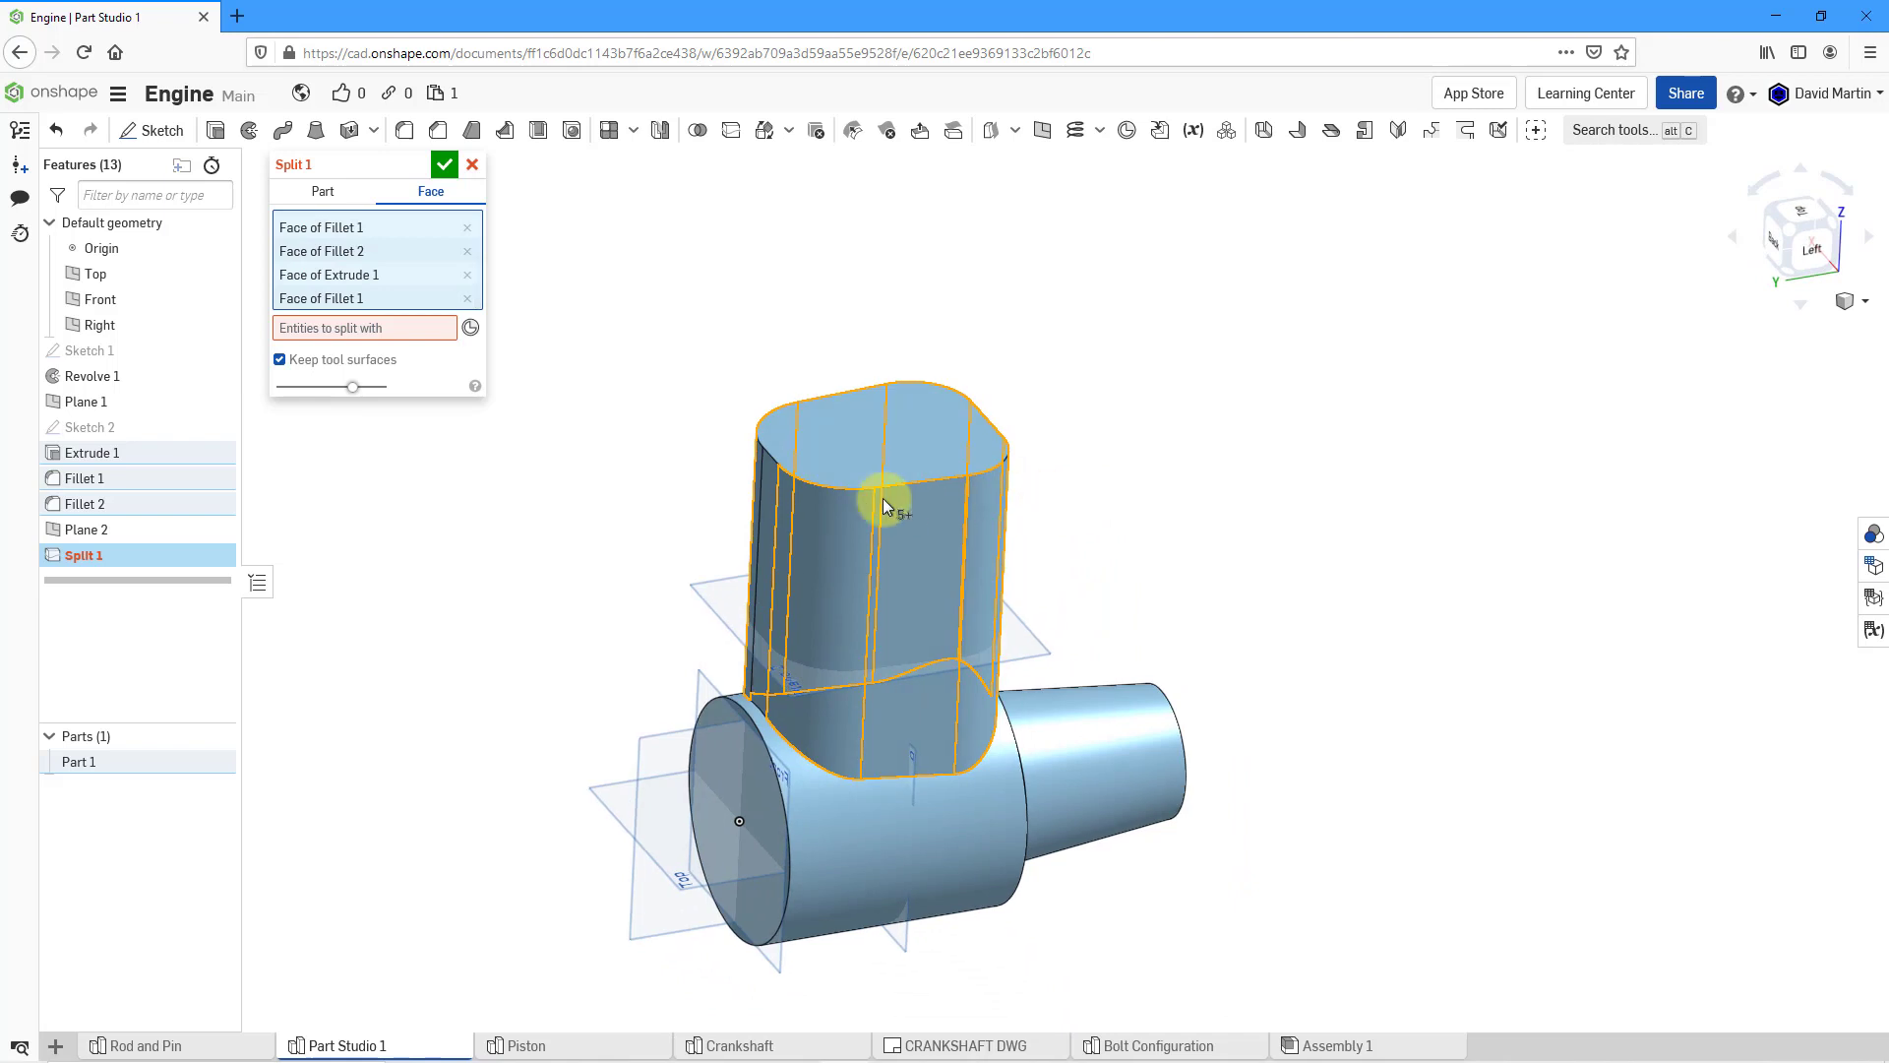
left_click(771, 492)
right_click_drag(919, 476, 799, 470)
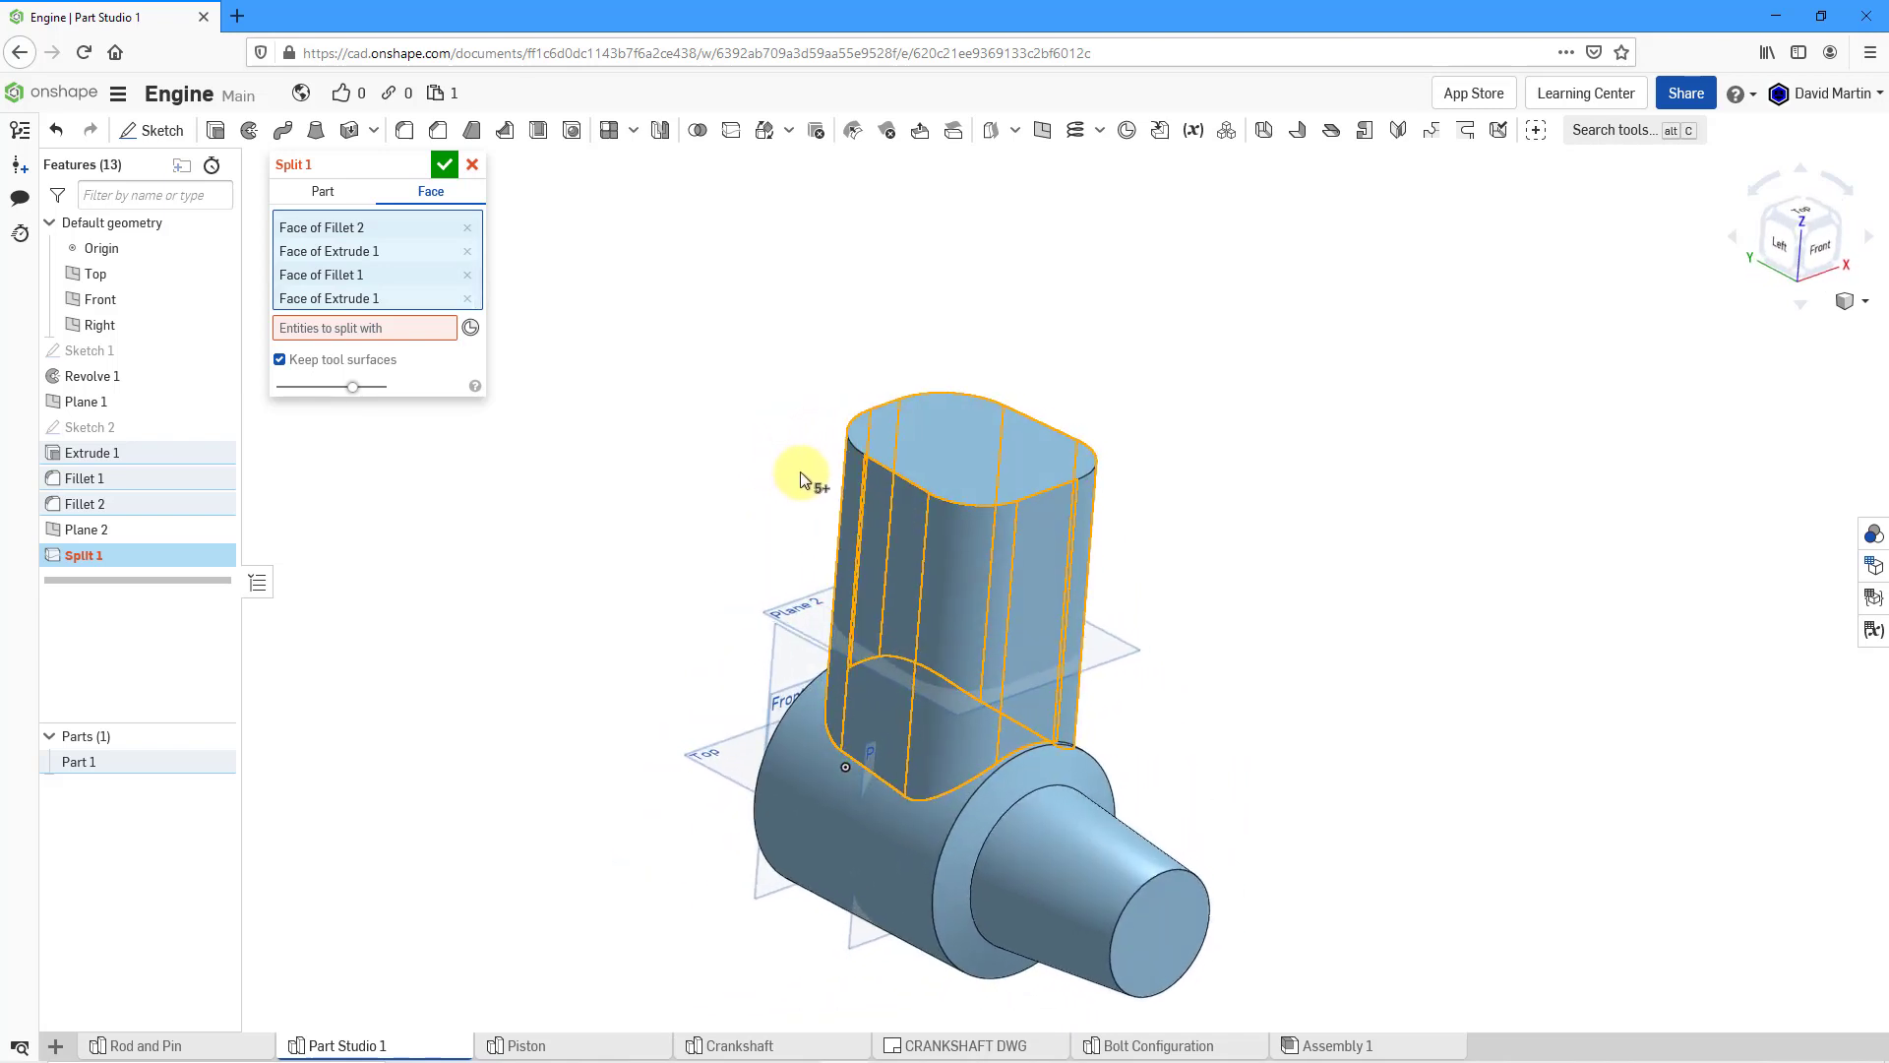
- Split the selected block faces with the offset plane, Plane 2, keeping the tool surfaces
left_click(386, 328)
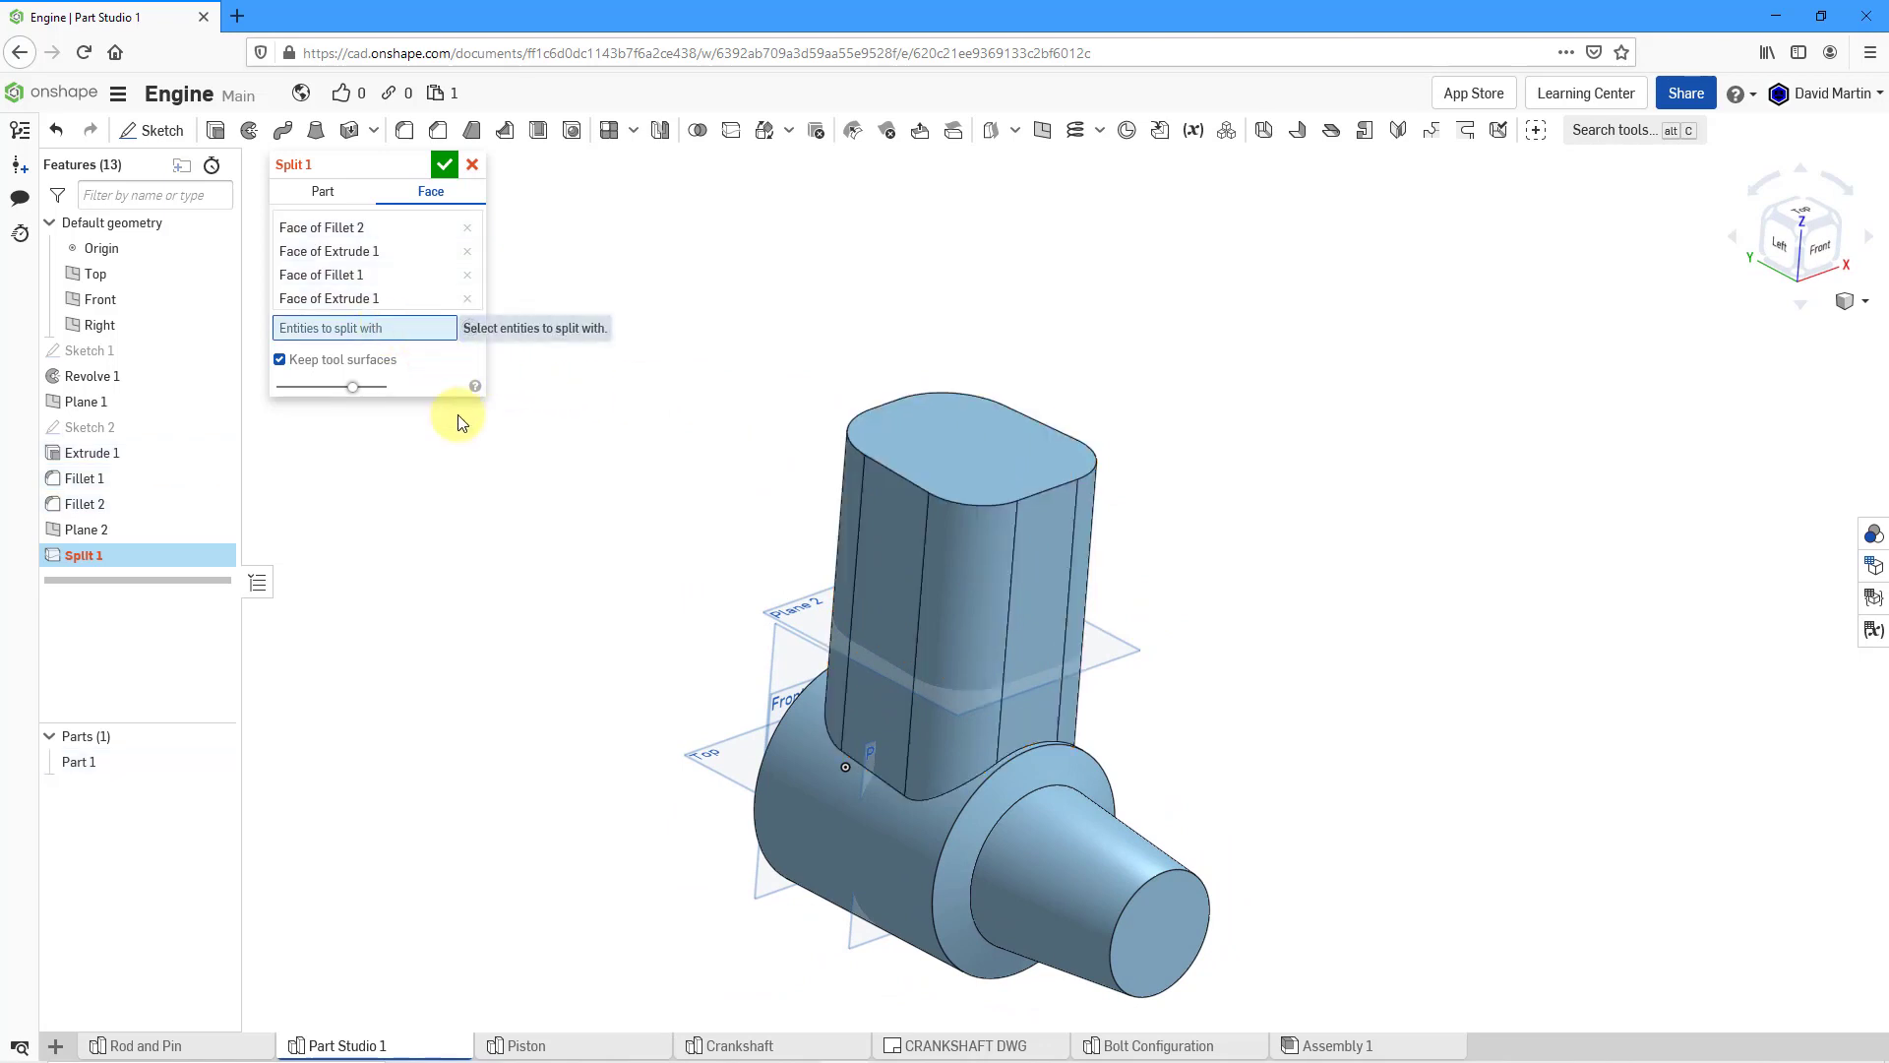
left_click(1131, 651)
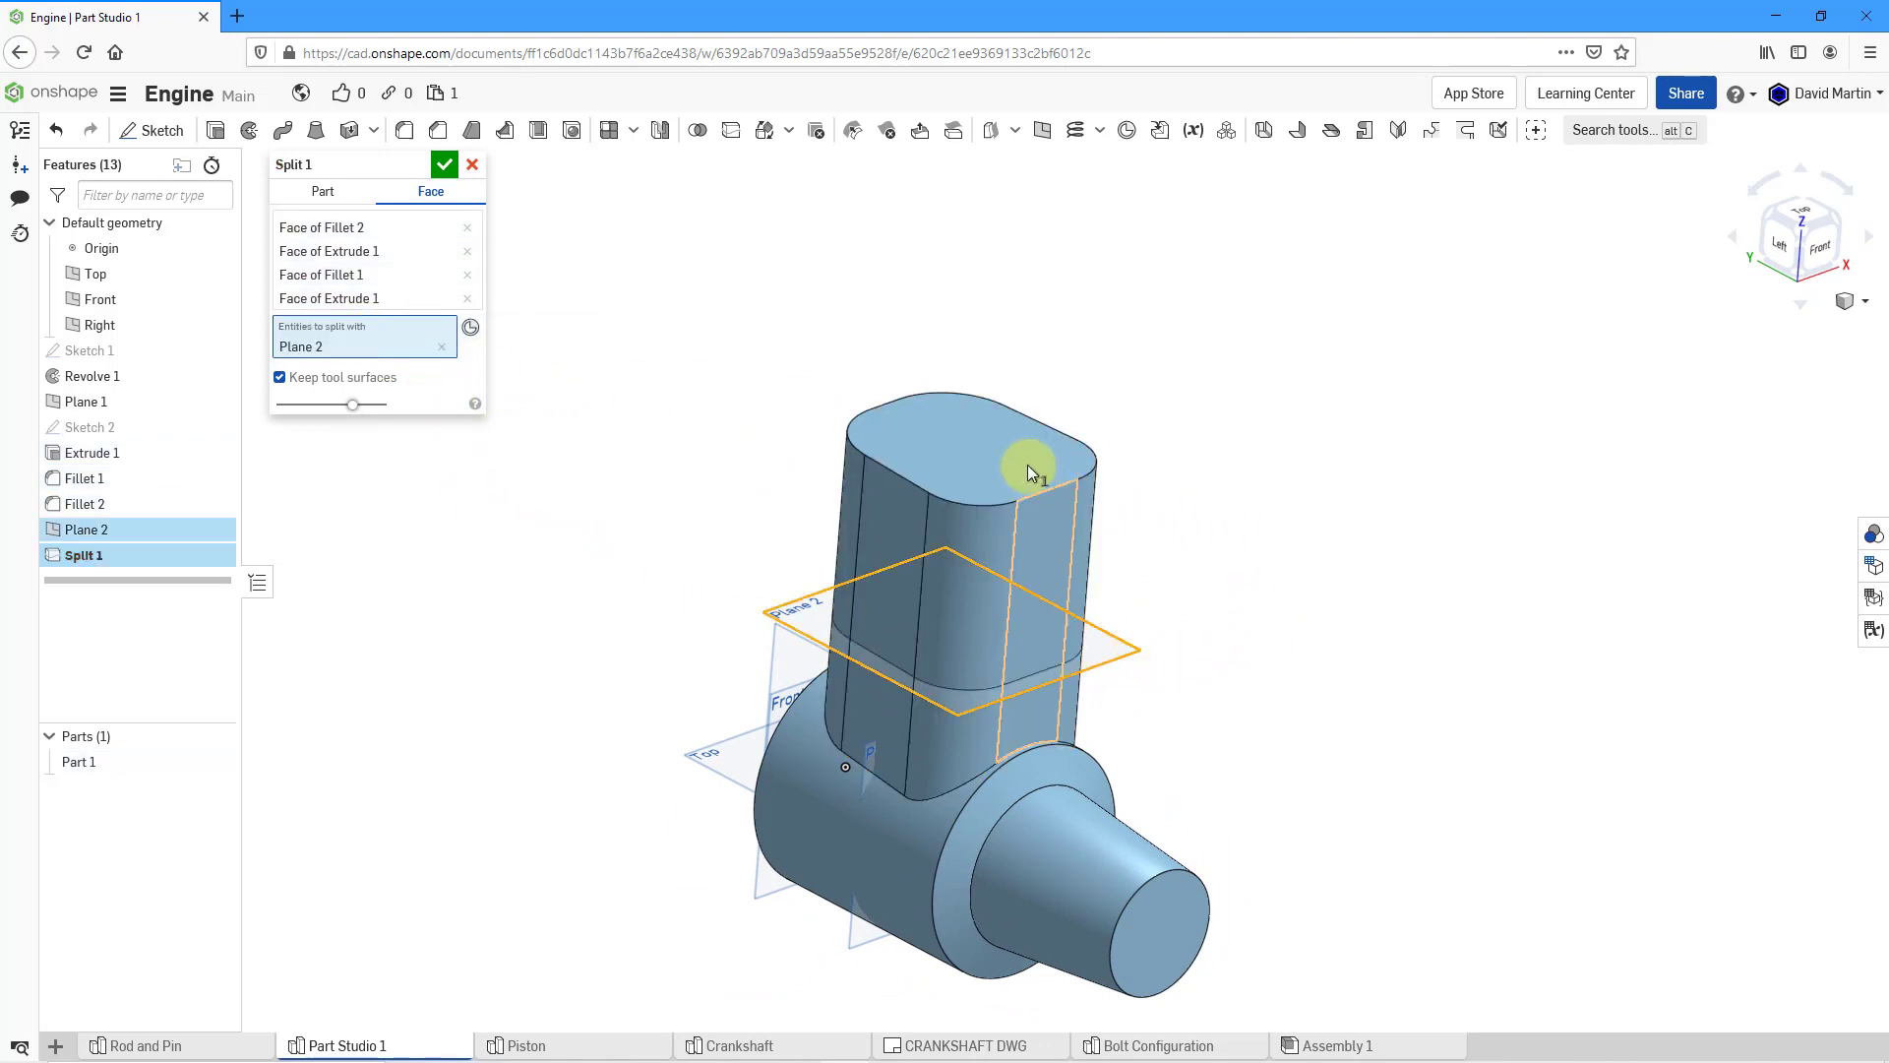
right_click_drag(1028, 465, 885, 470)
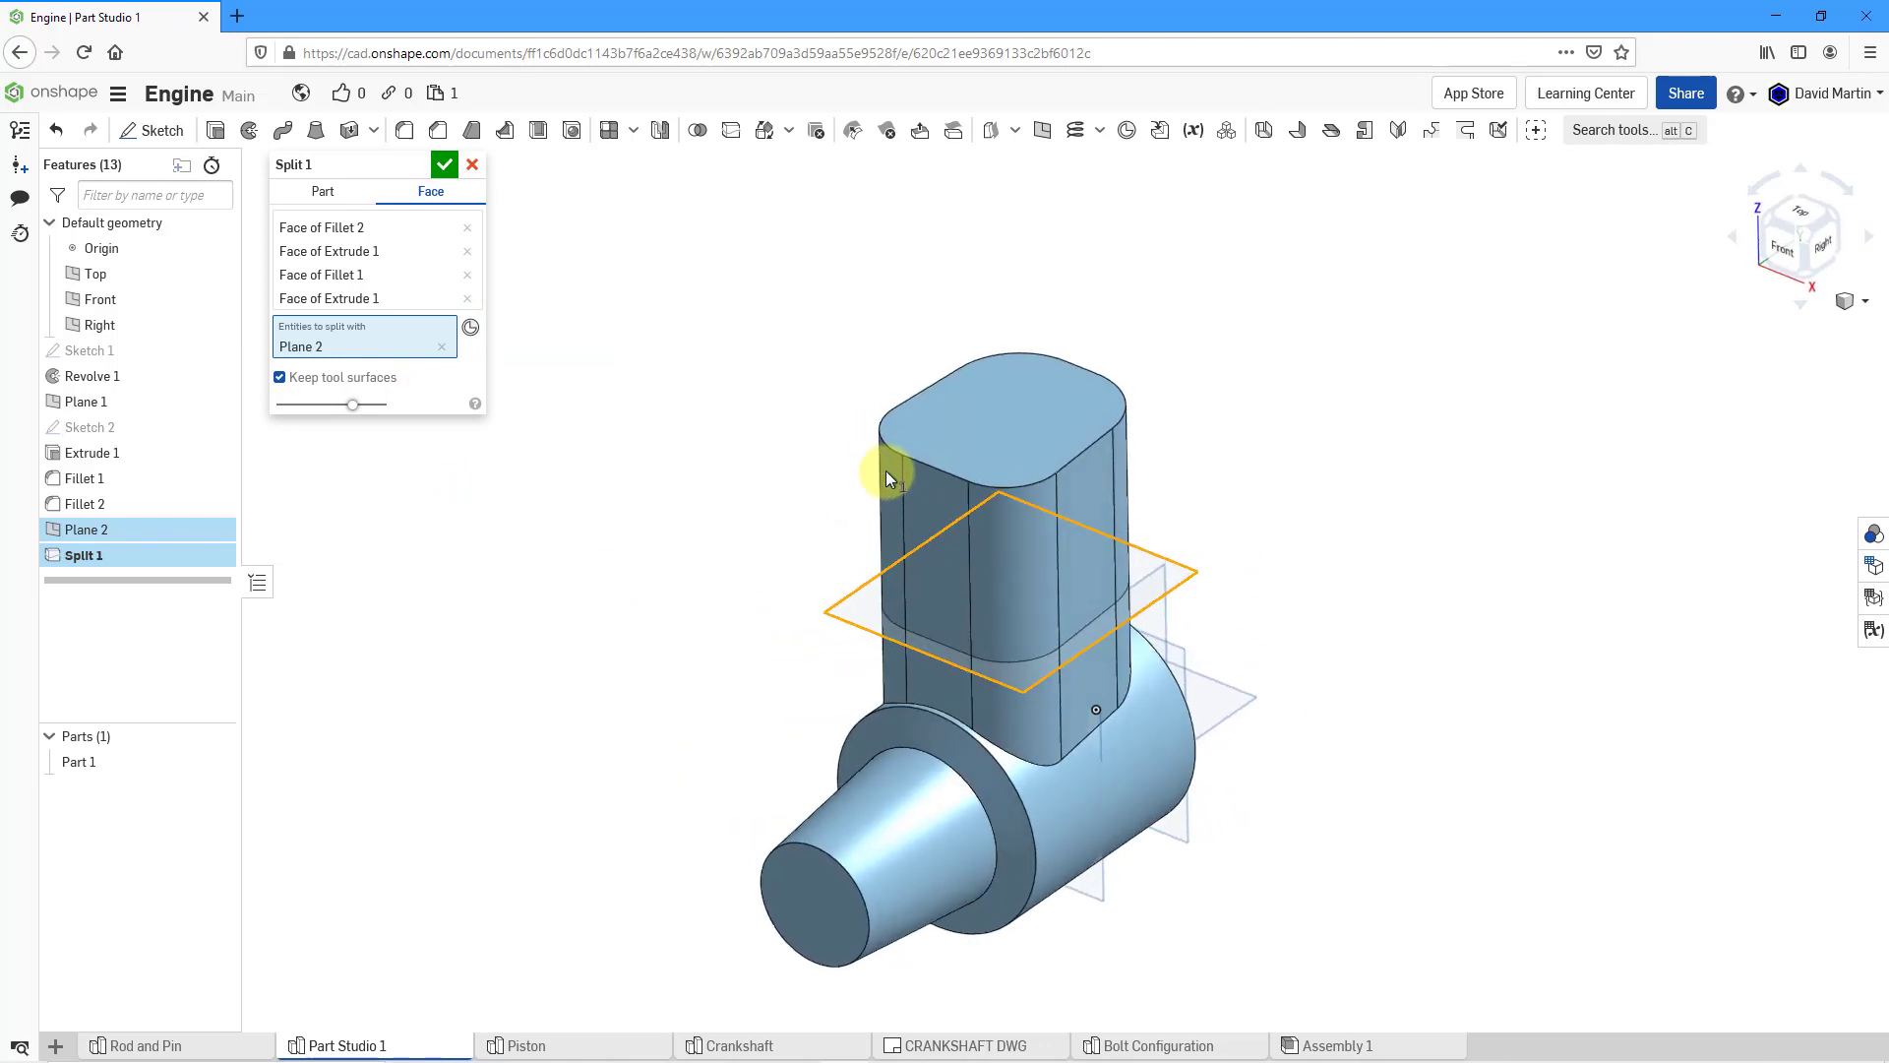
left_click(988, 663)
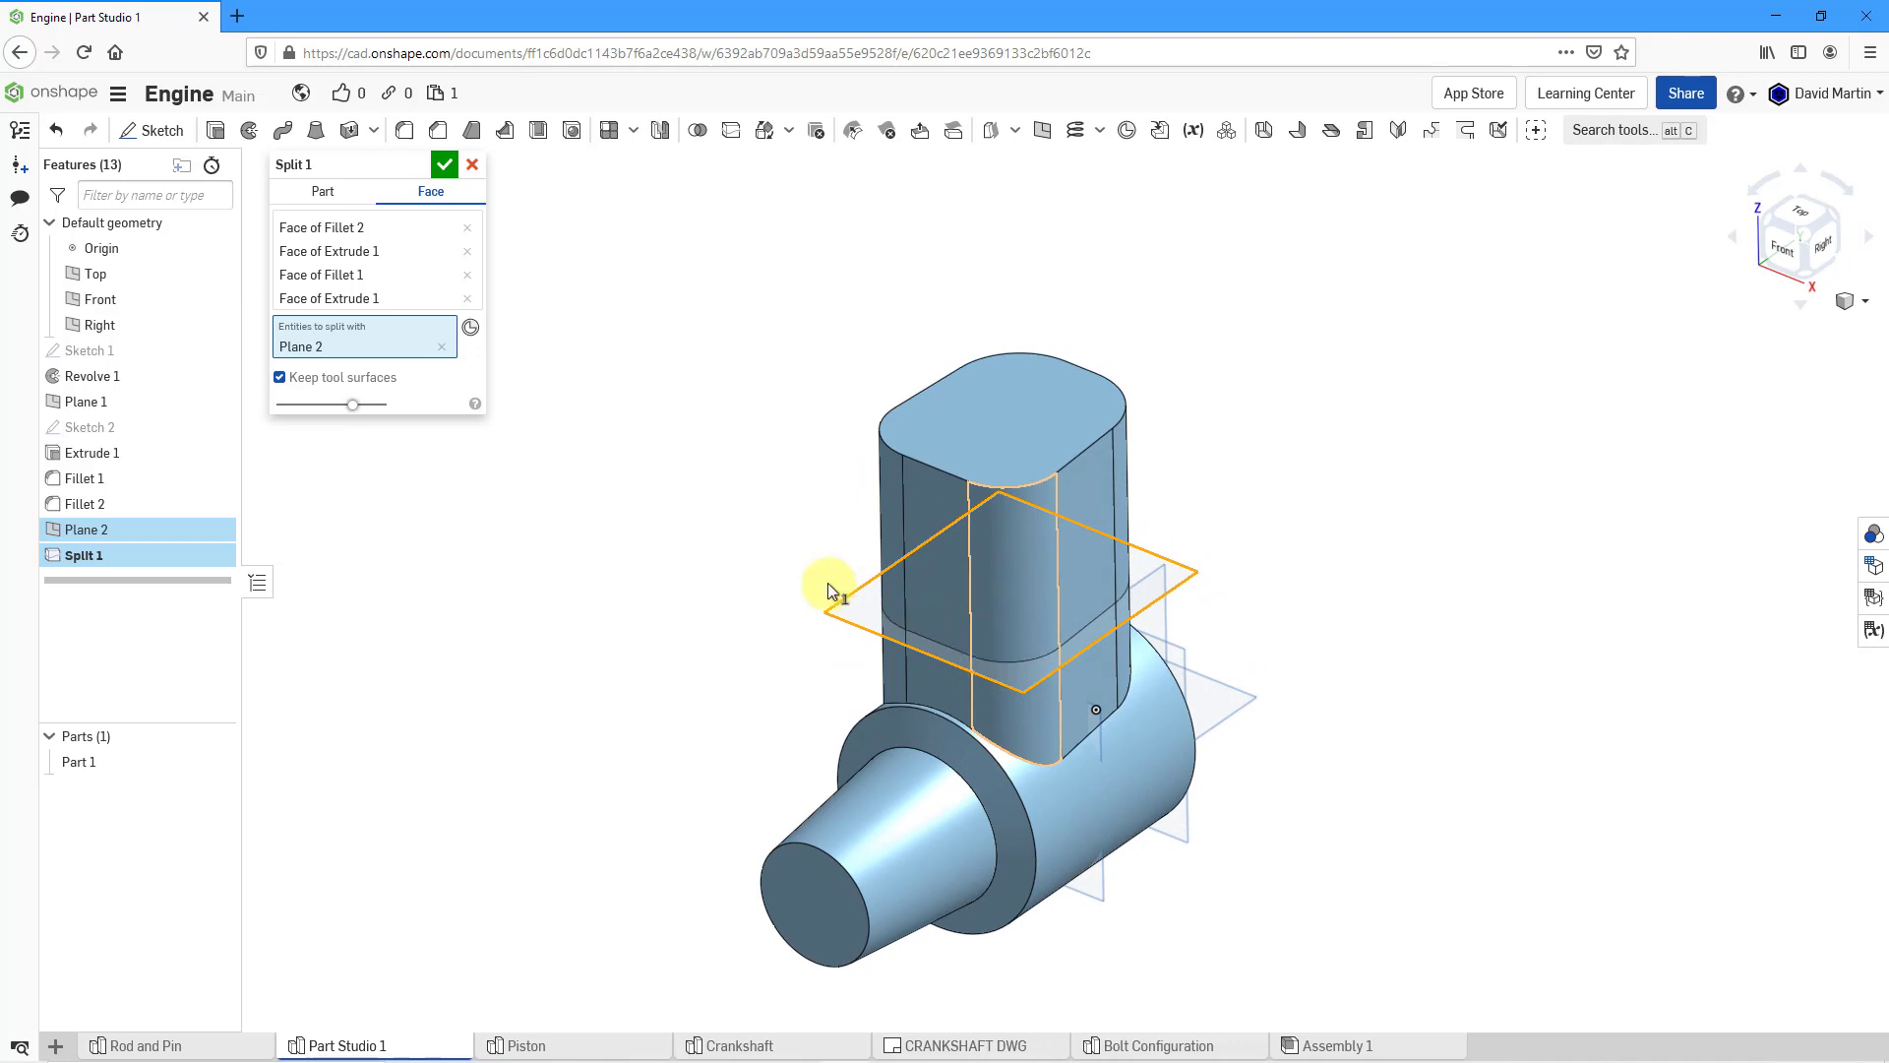
left_click(442, 166)
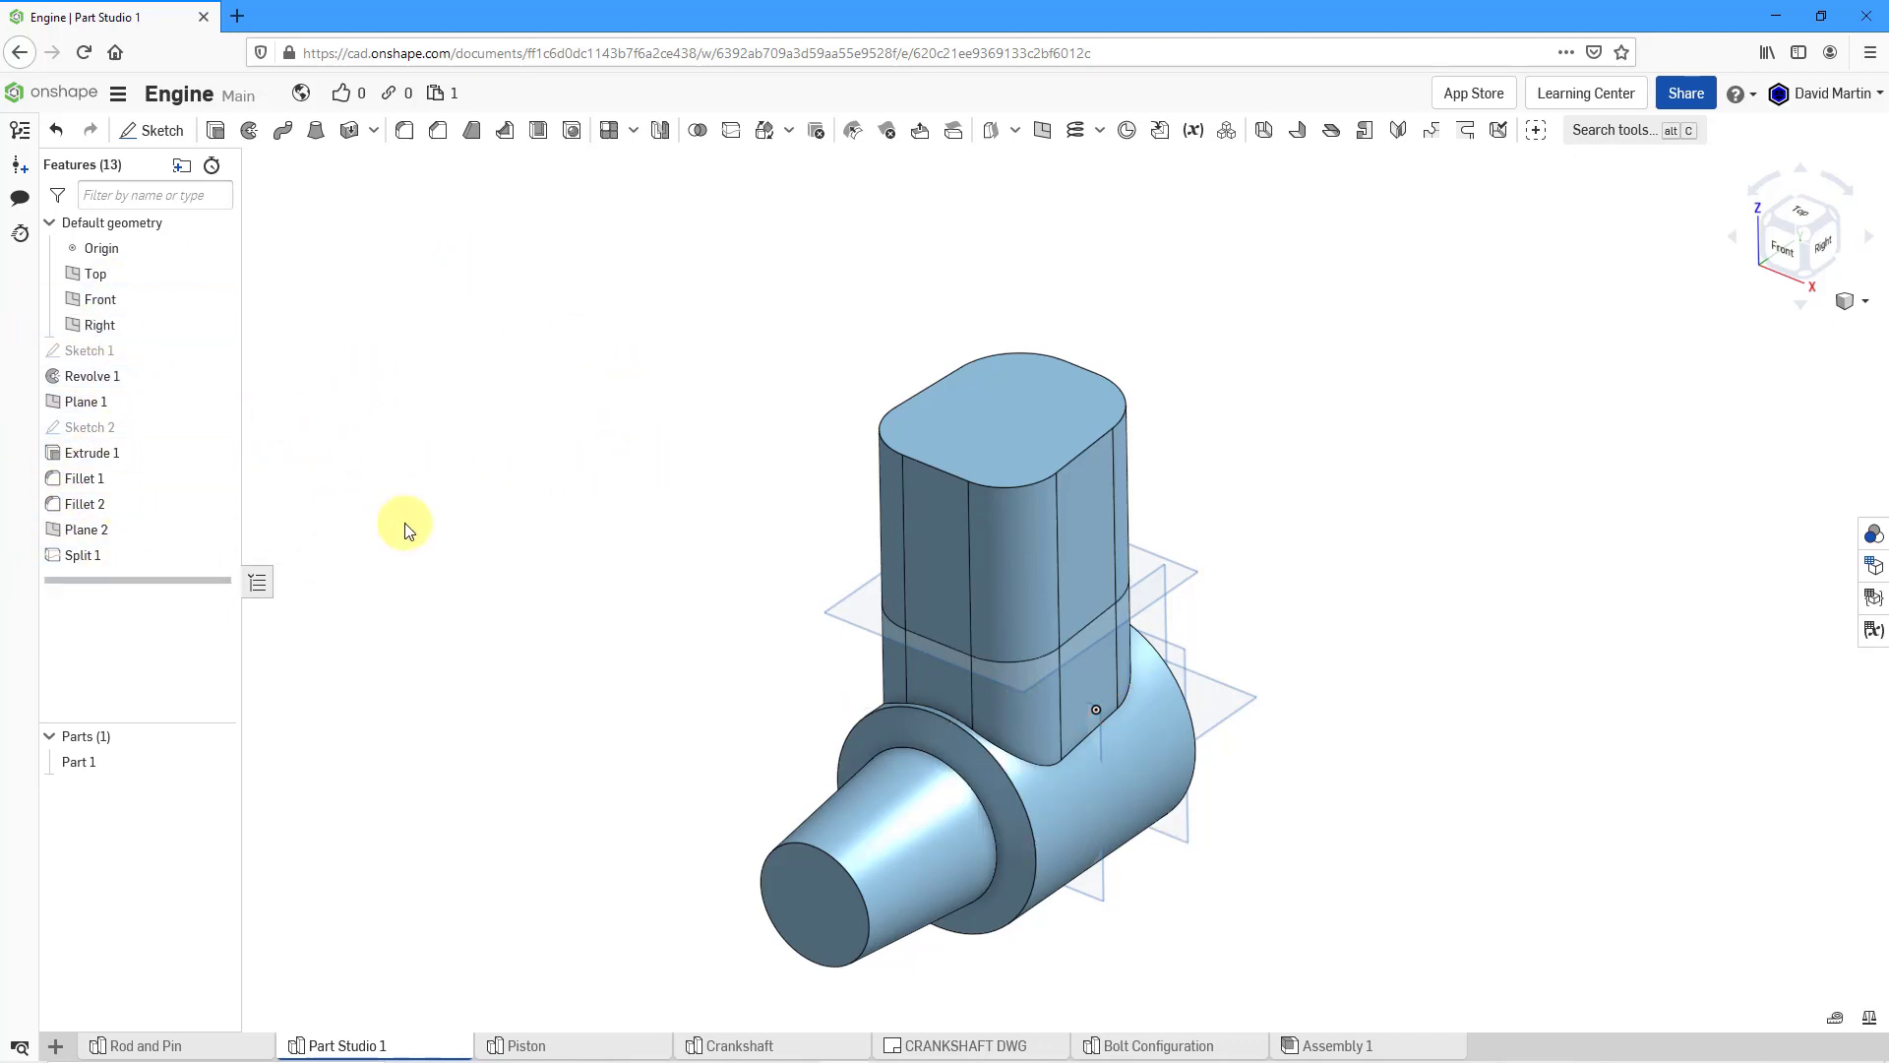
- Start a parting line draft with the block's top face as pull direction, and hide all planes
middle_click_drag(628, 526, 606, 467)
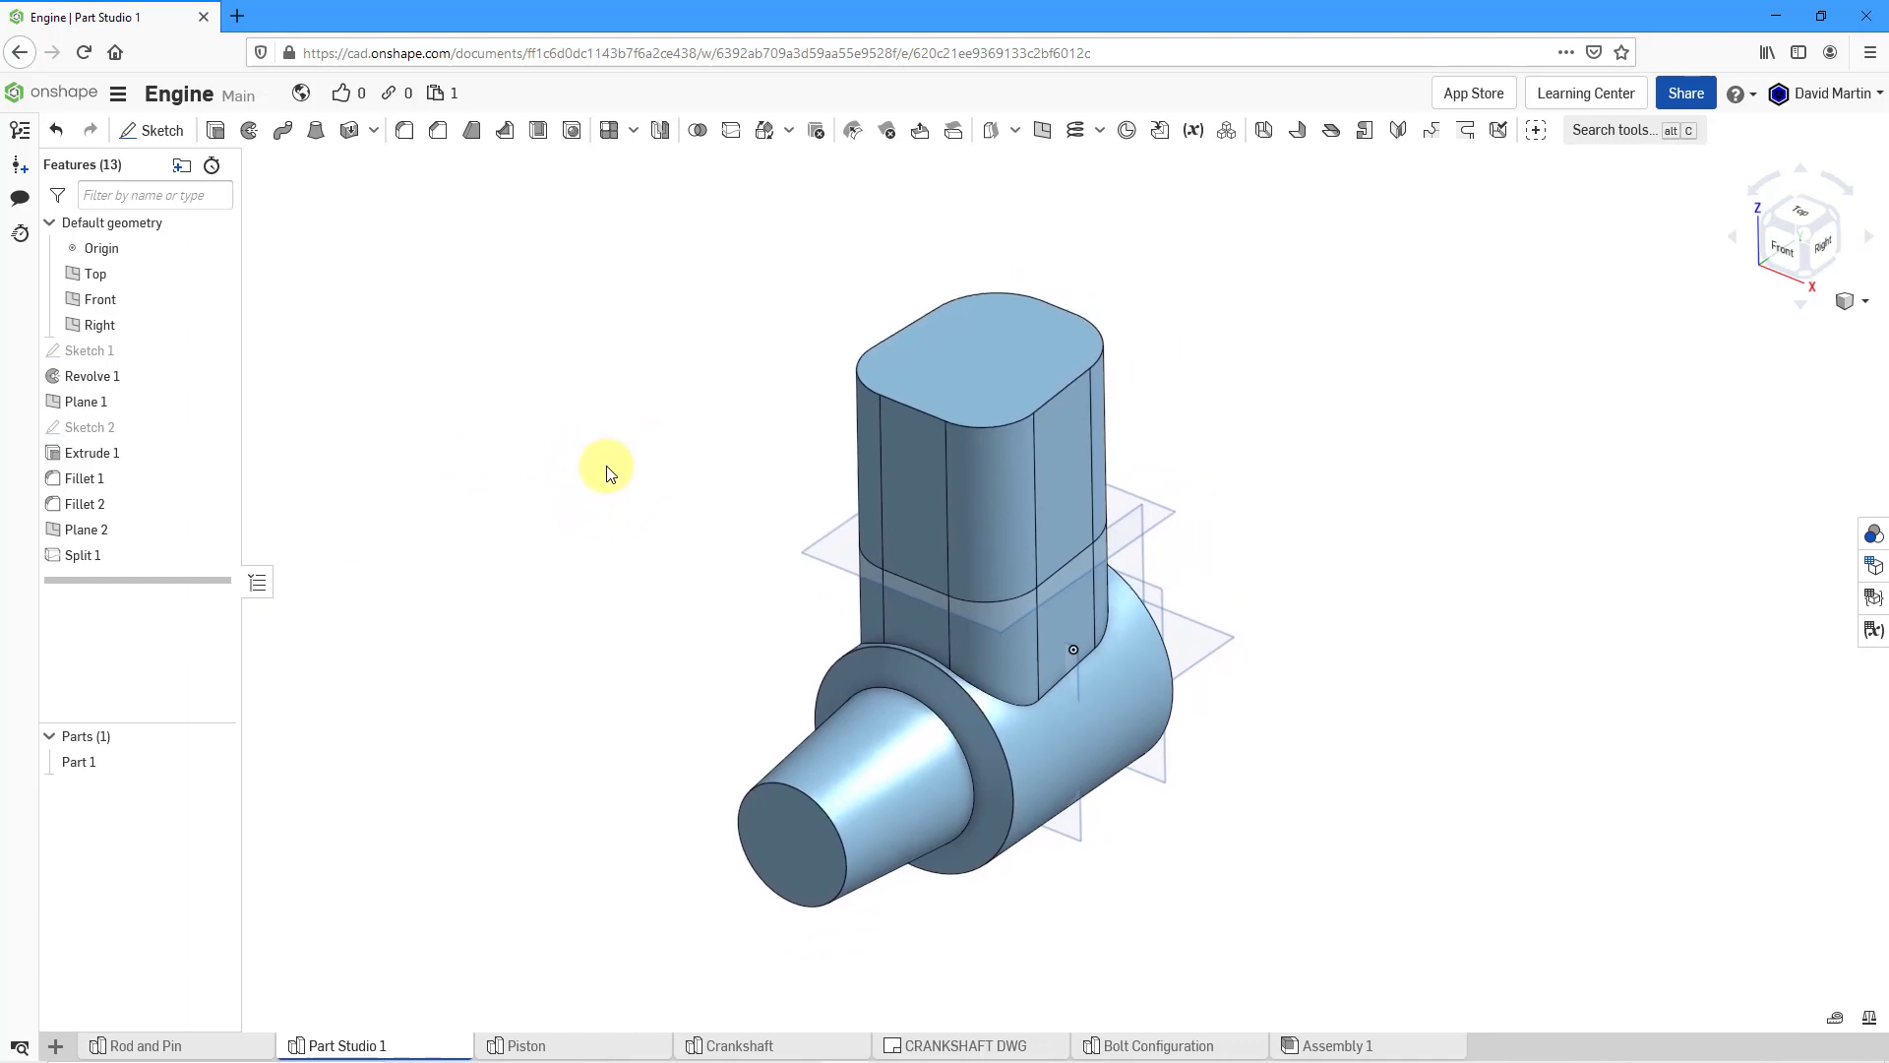
right_click_drag(708, 493, 680, 462)
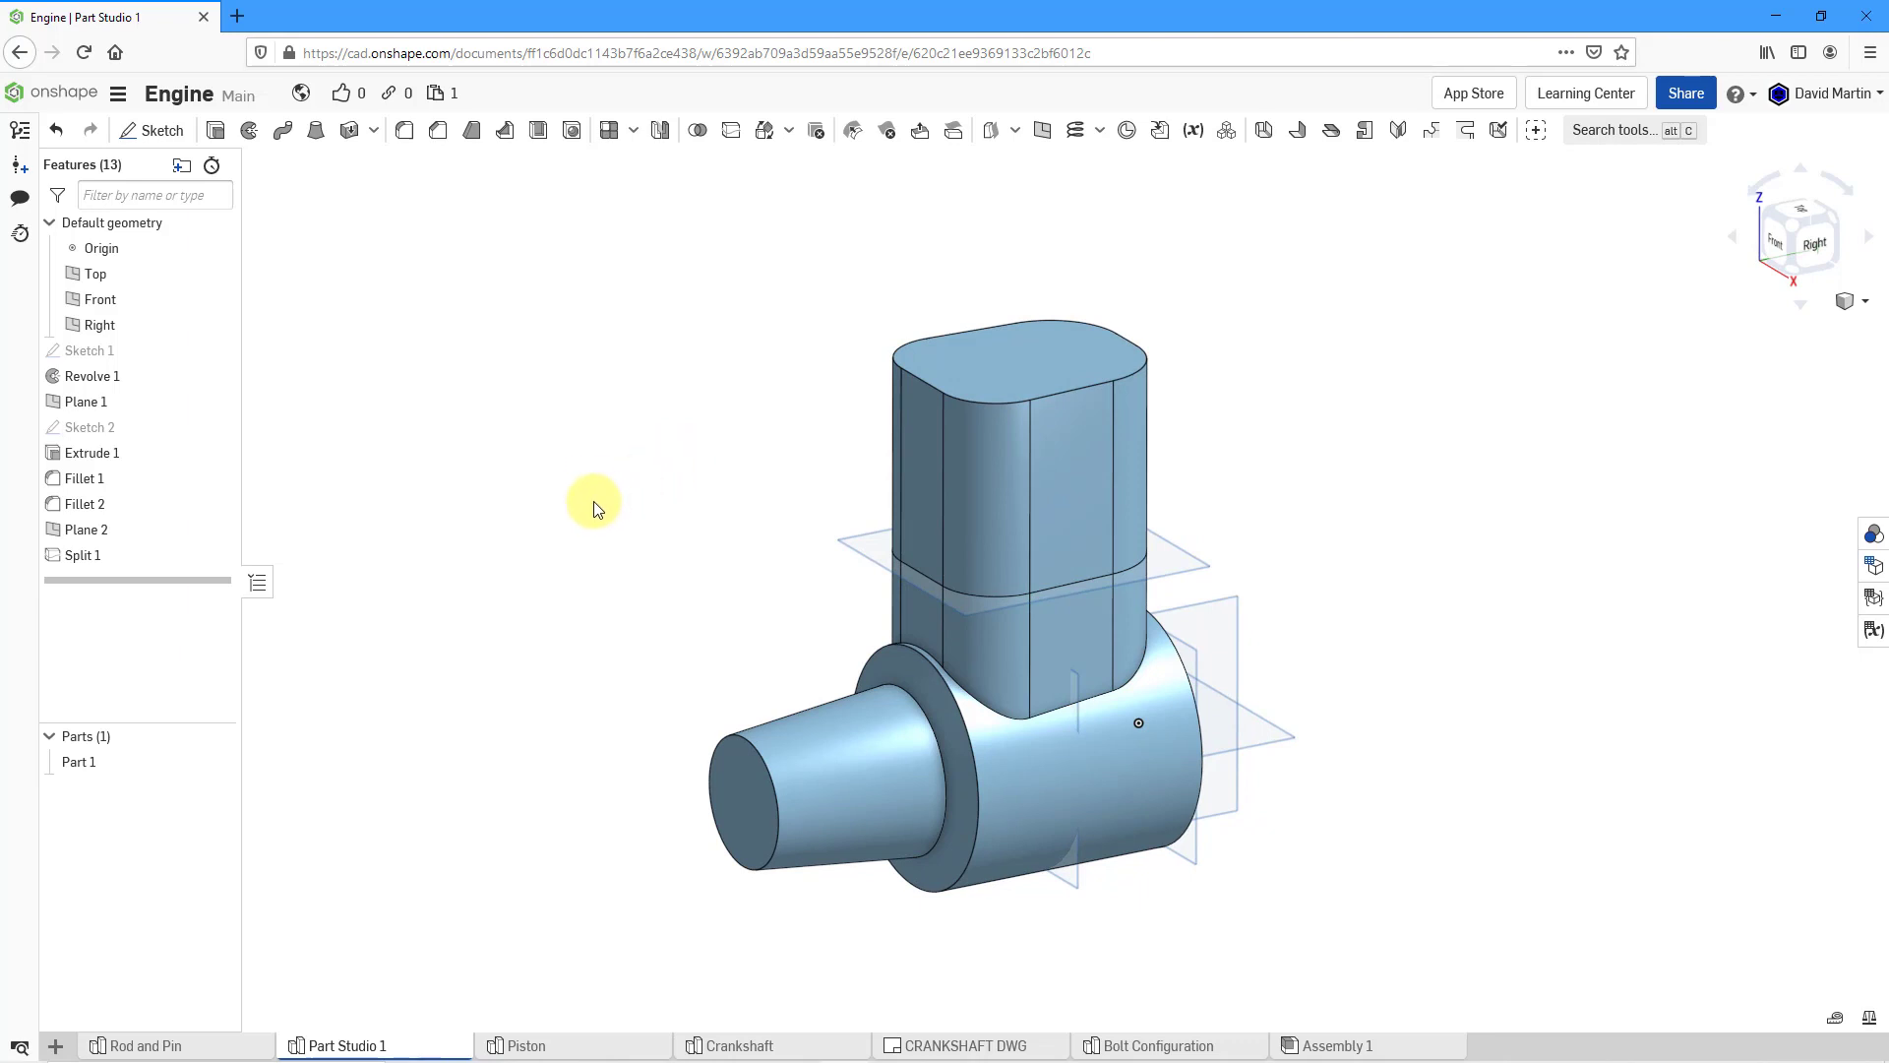
left_click(474, 131)
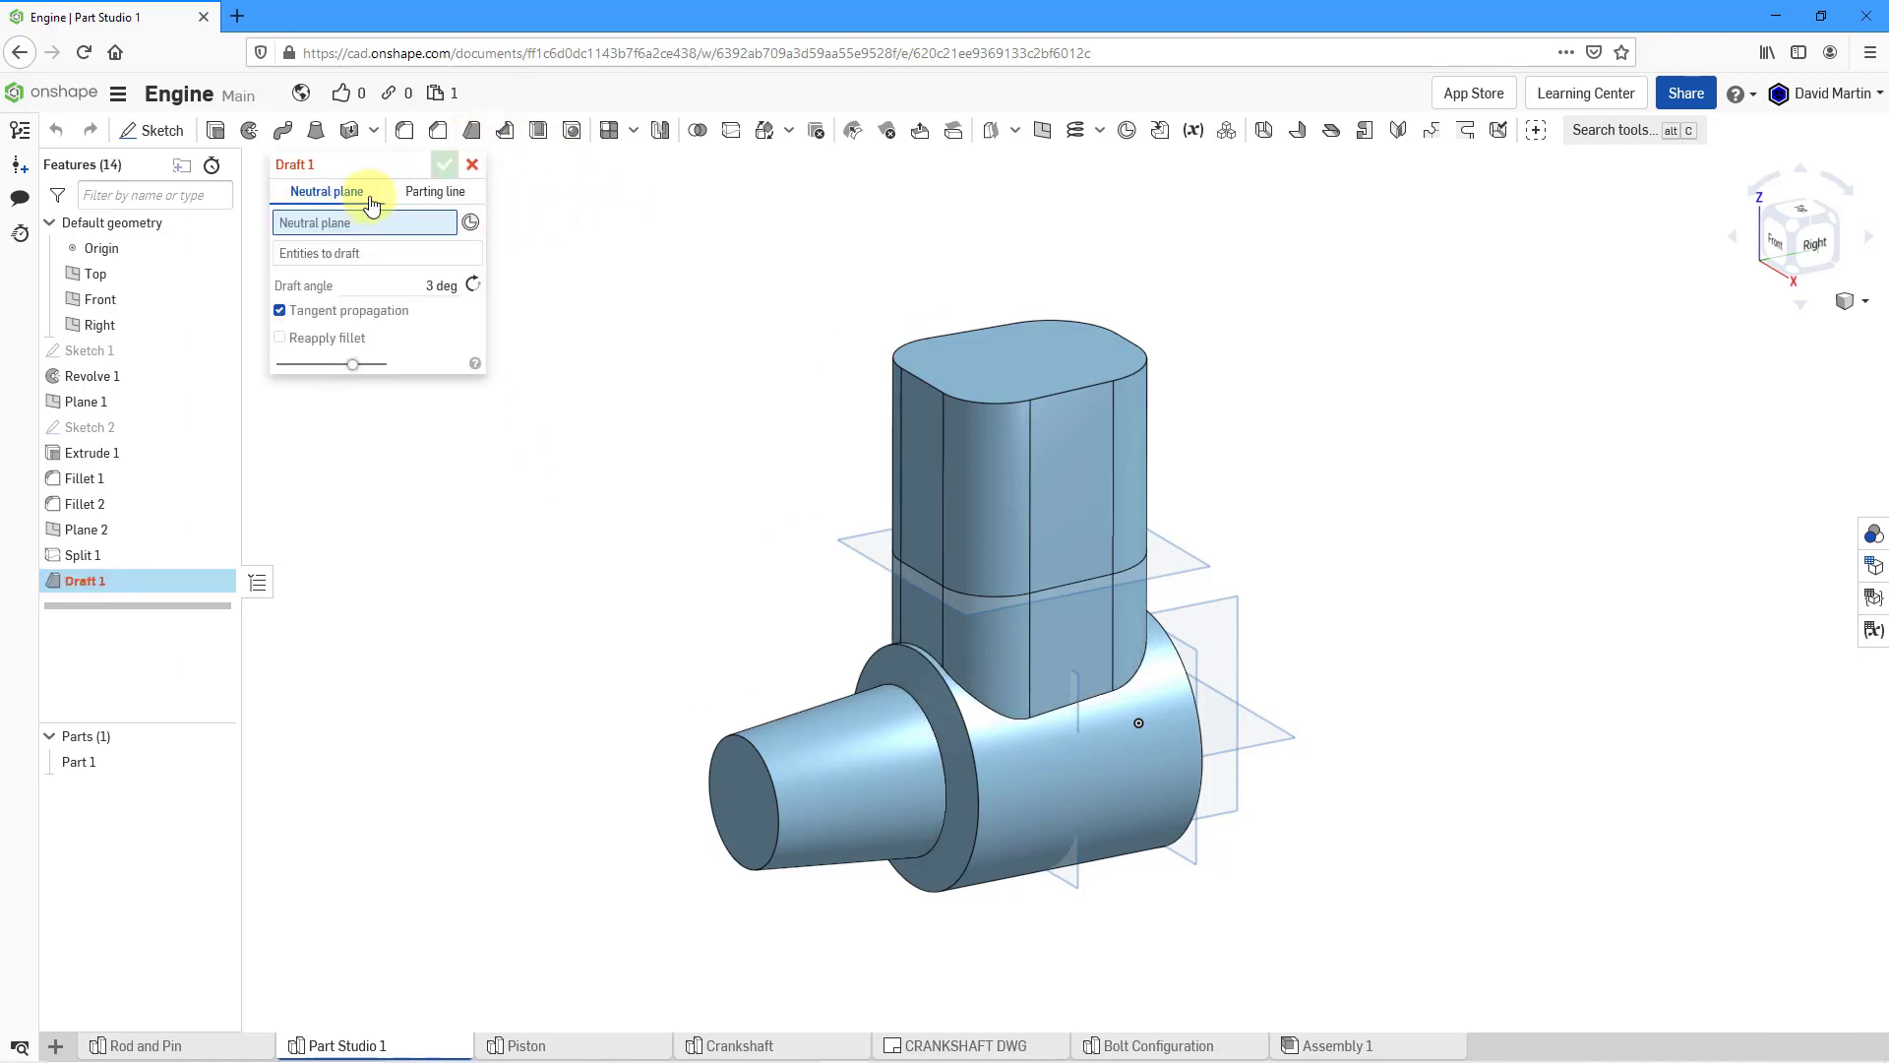
left_click(436, 193)
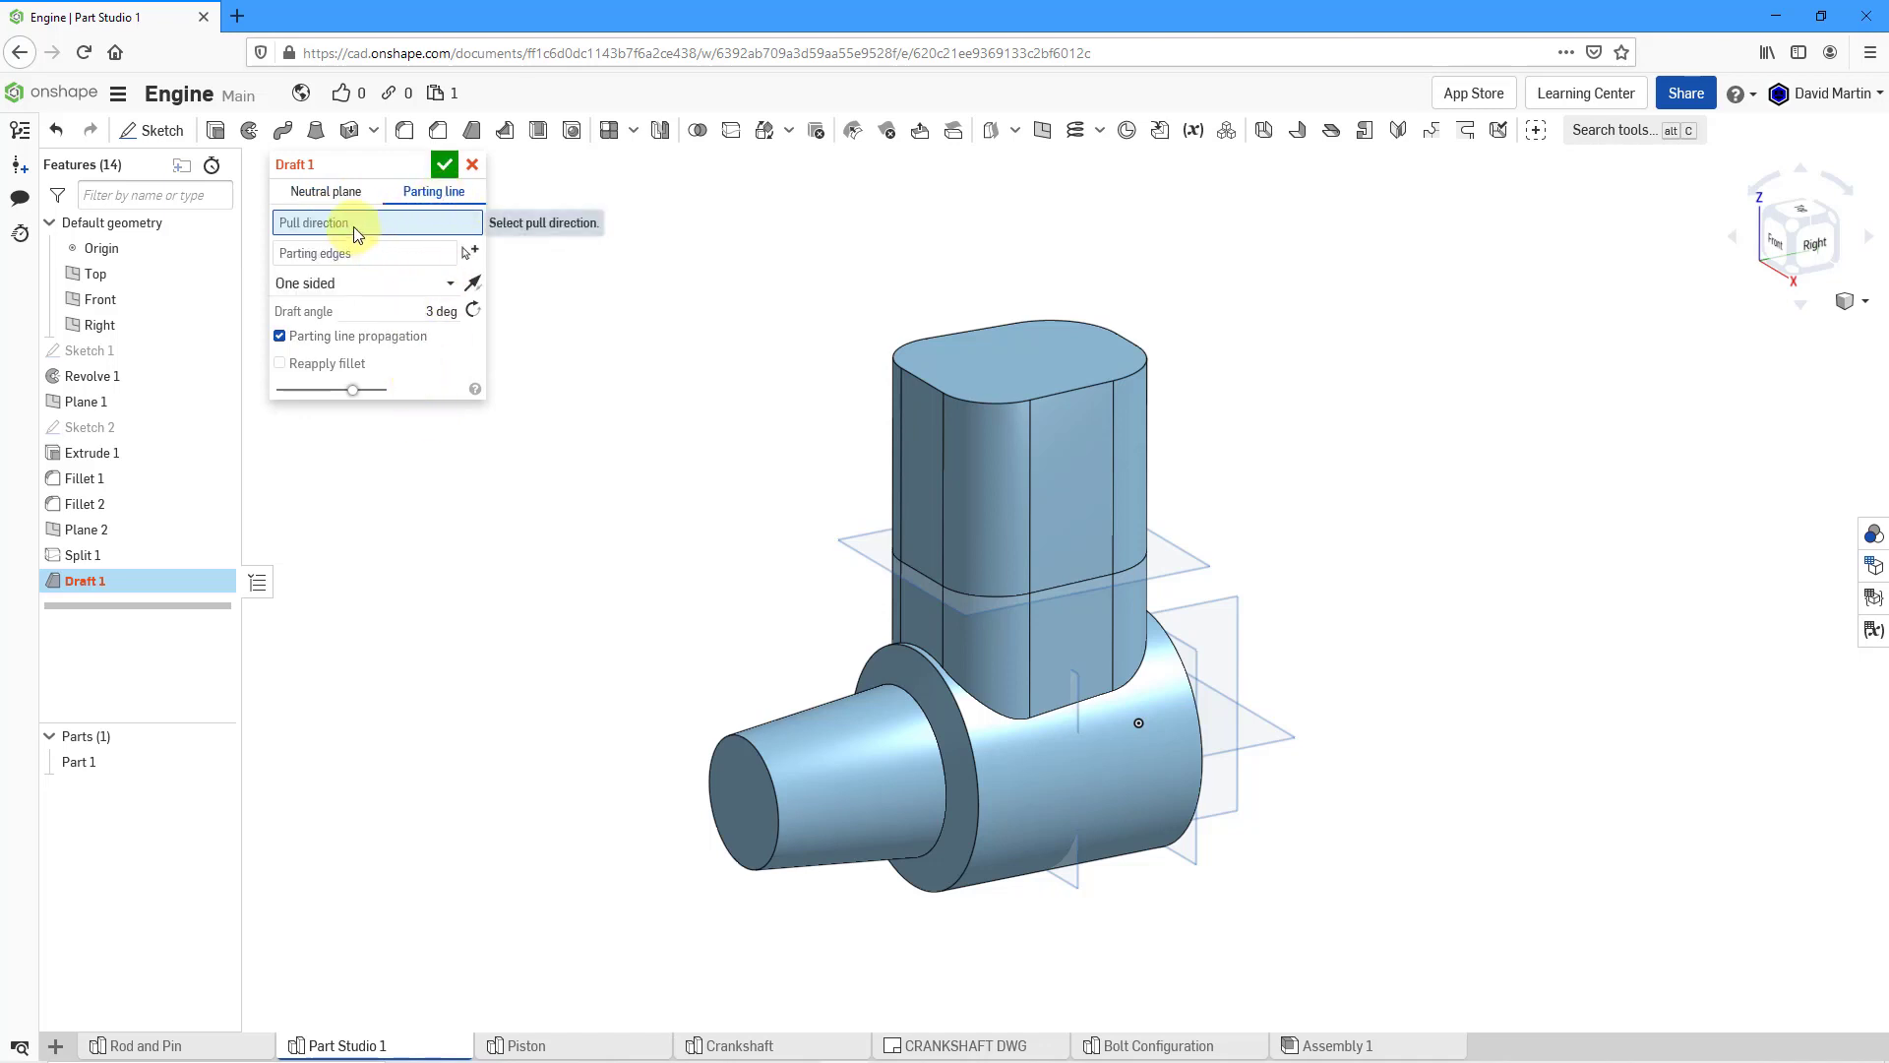
left_click(1019, 360)
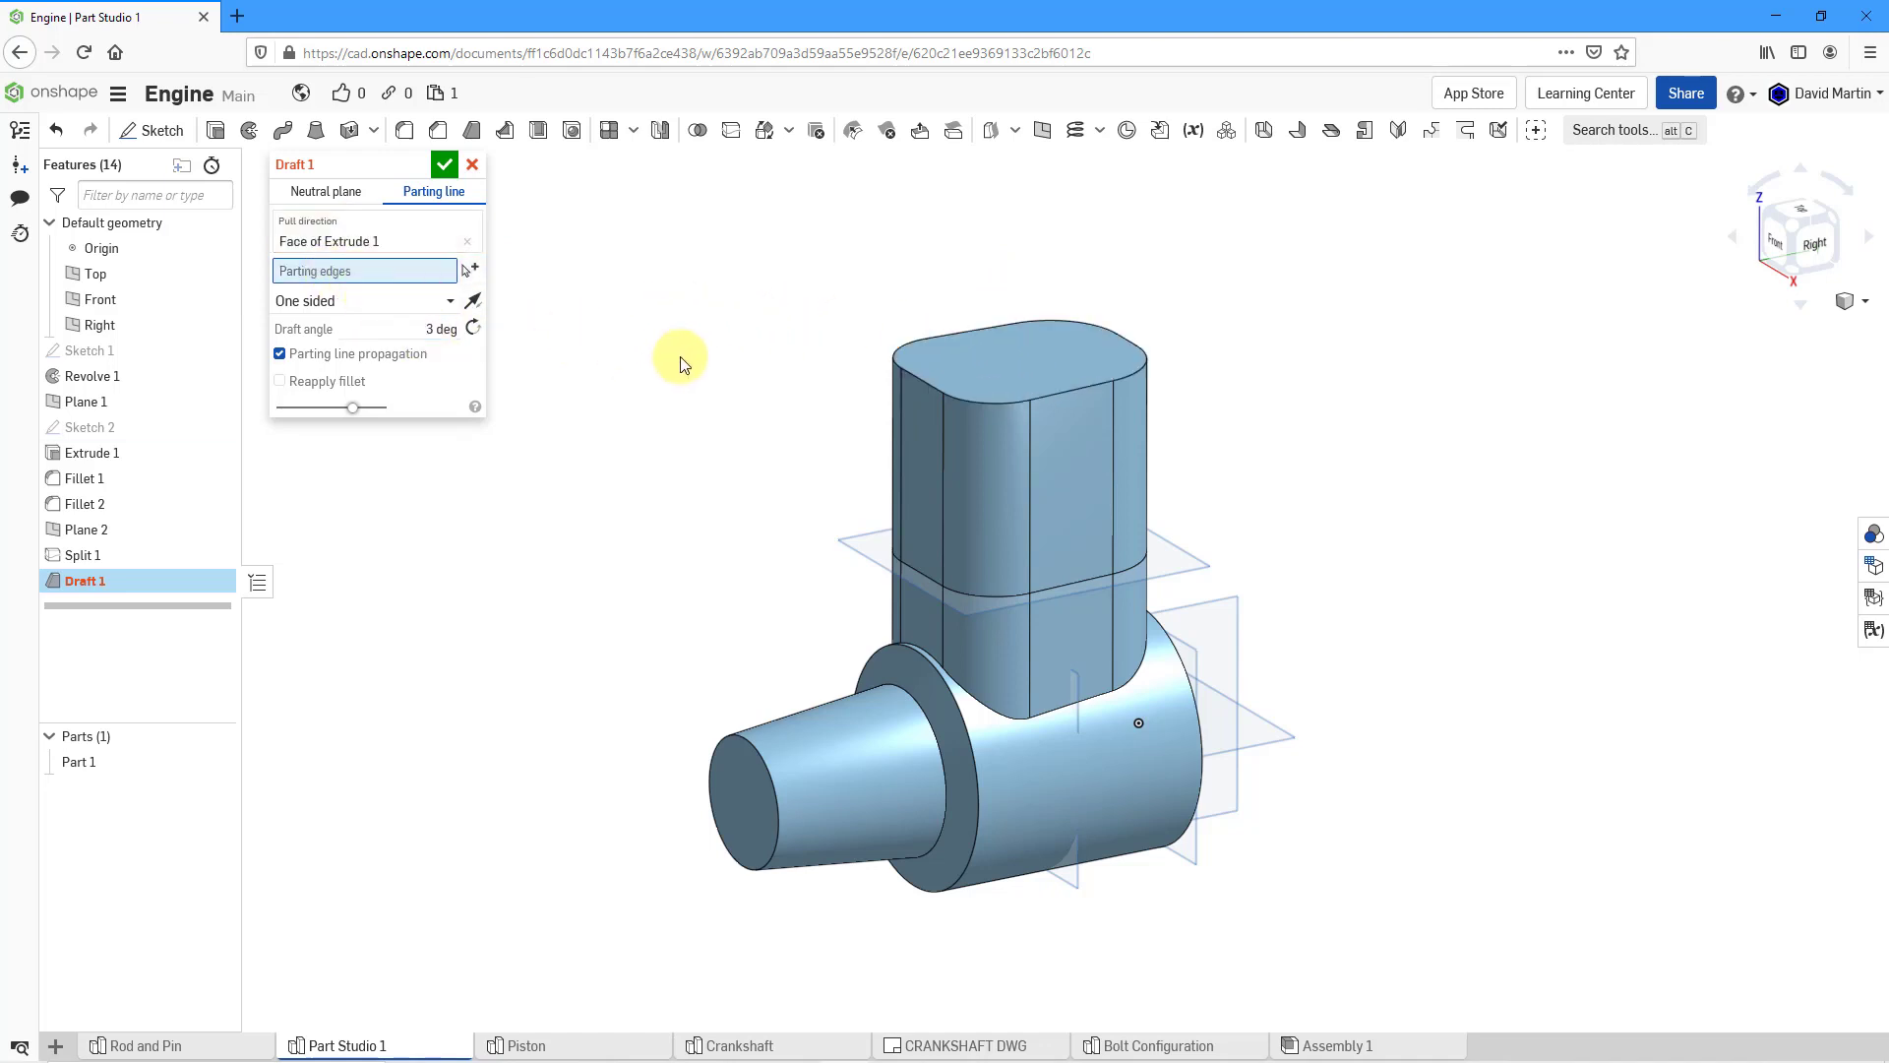
key("p")
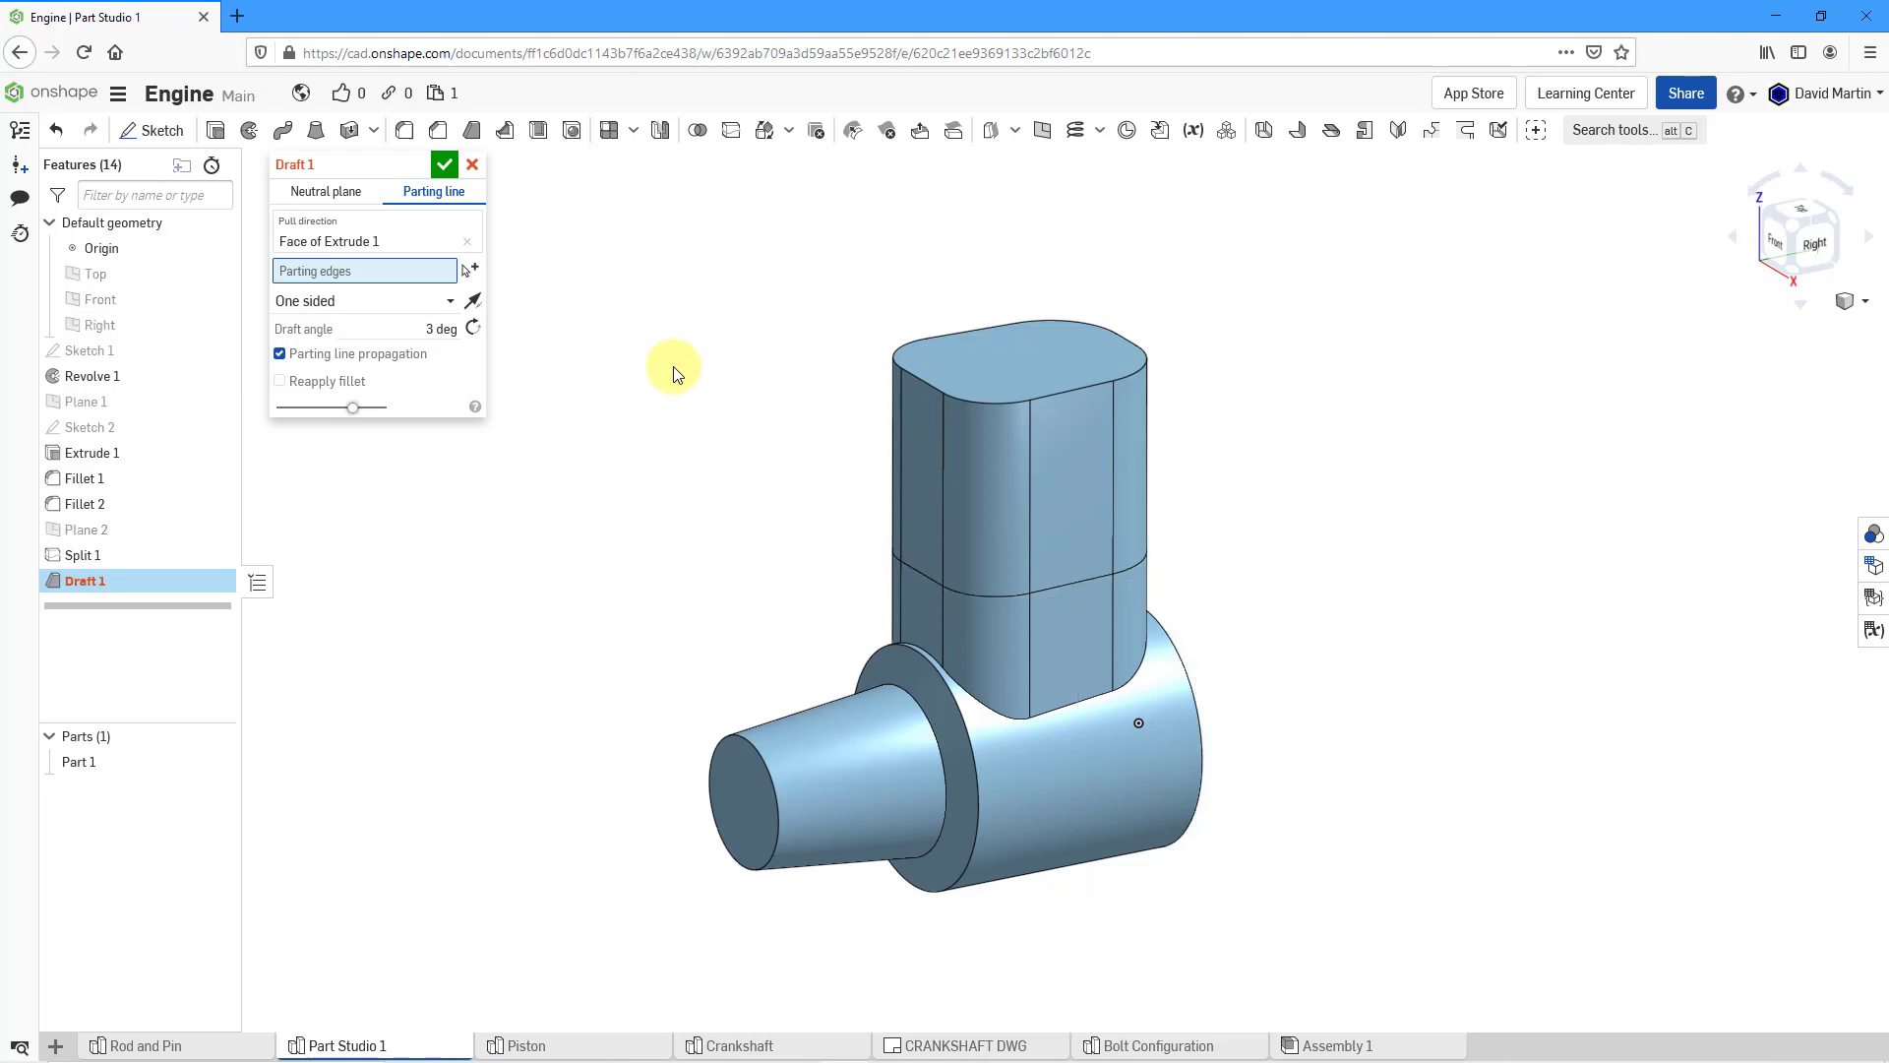
- Select the complete loop of split edges around the block as the draft's parting edges
left_click(907, 569)
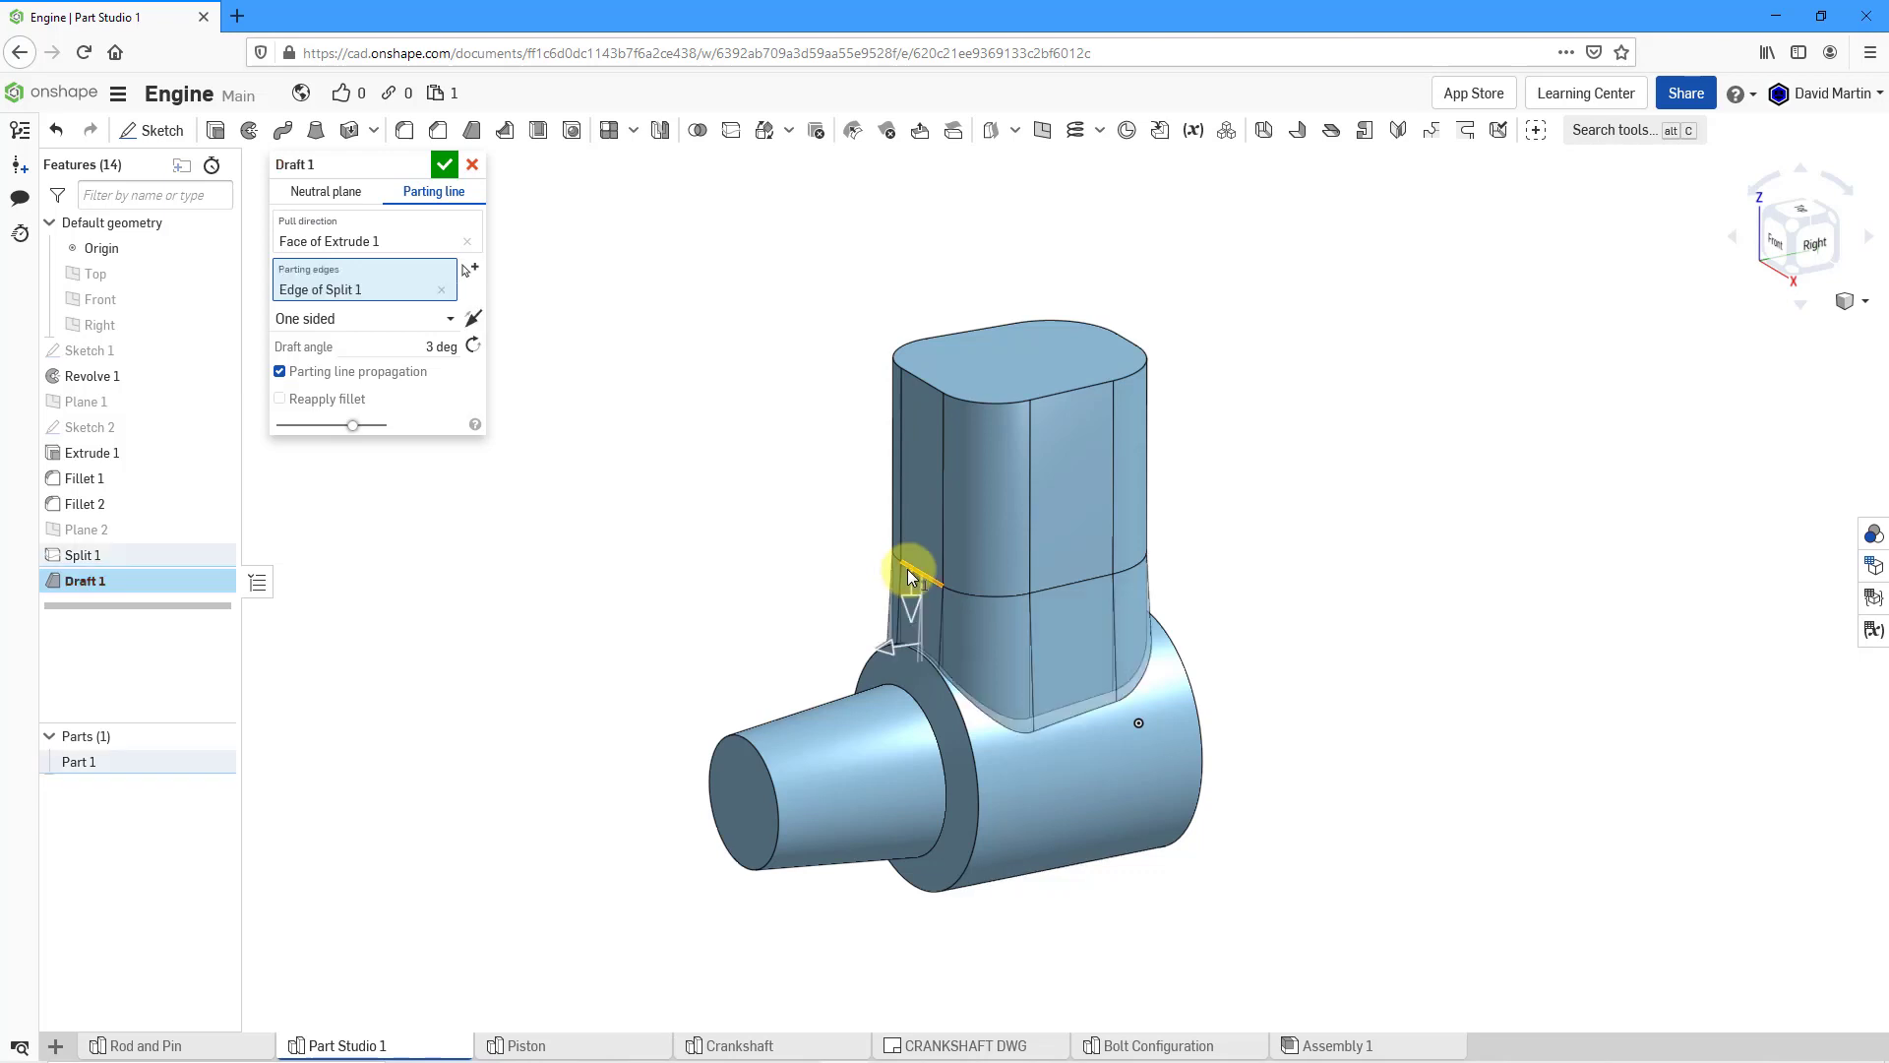
left_click(1048, 590)
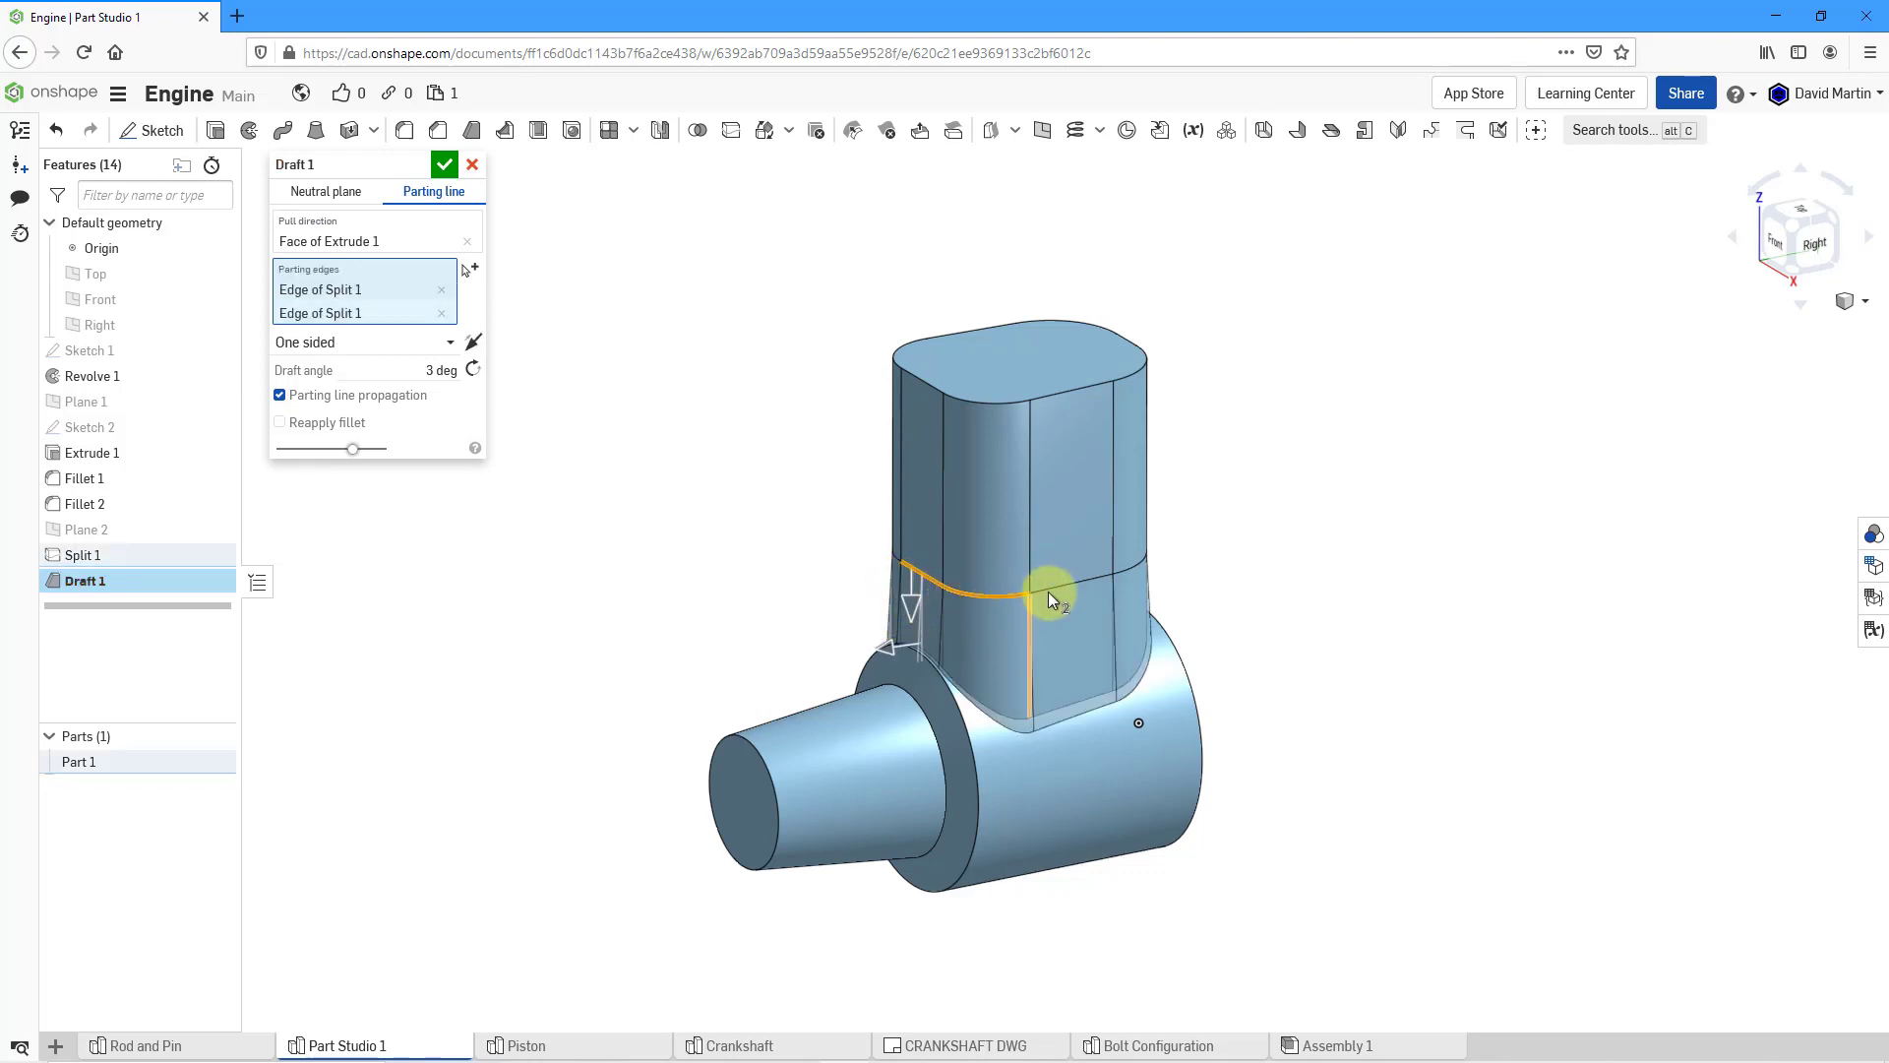
left_click(1122, 568)
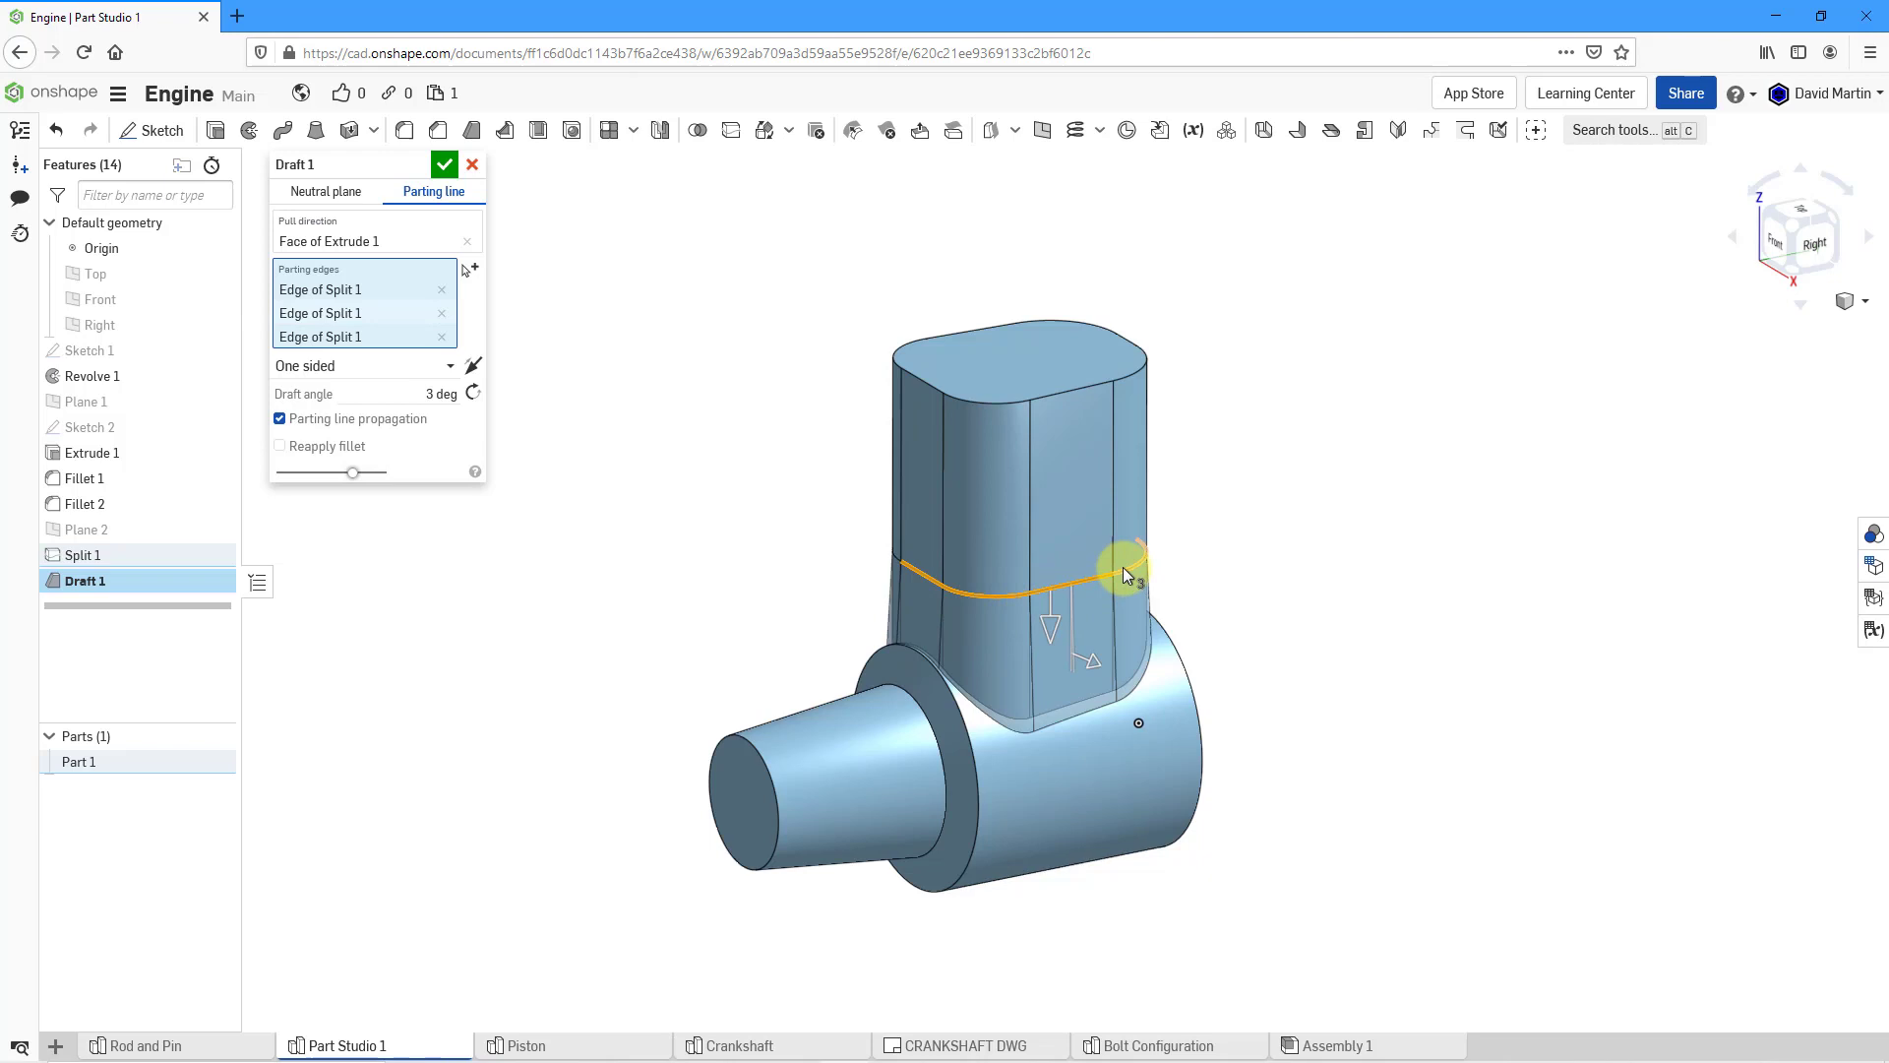
left_click(1124, 567)
right_click_drag(982, 576, 1031, 628)
left_click(862, 645)
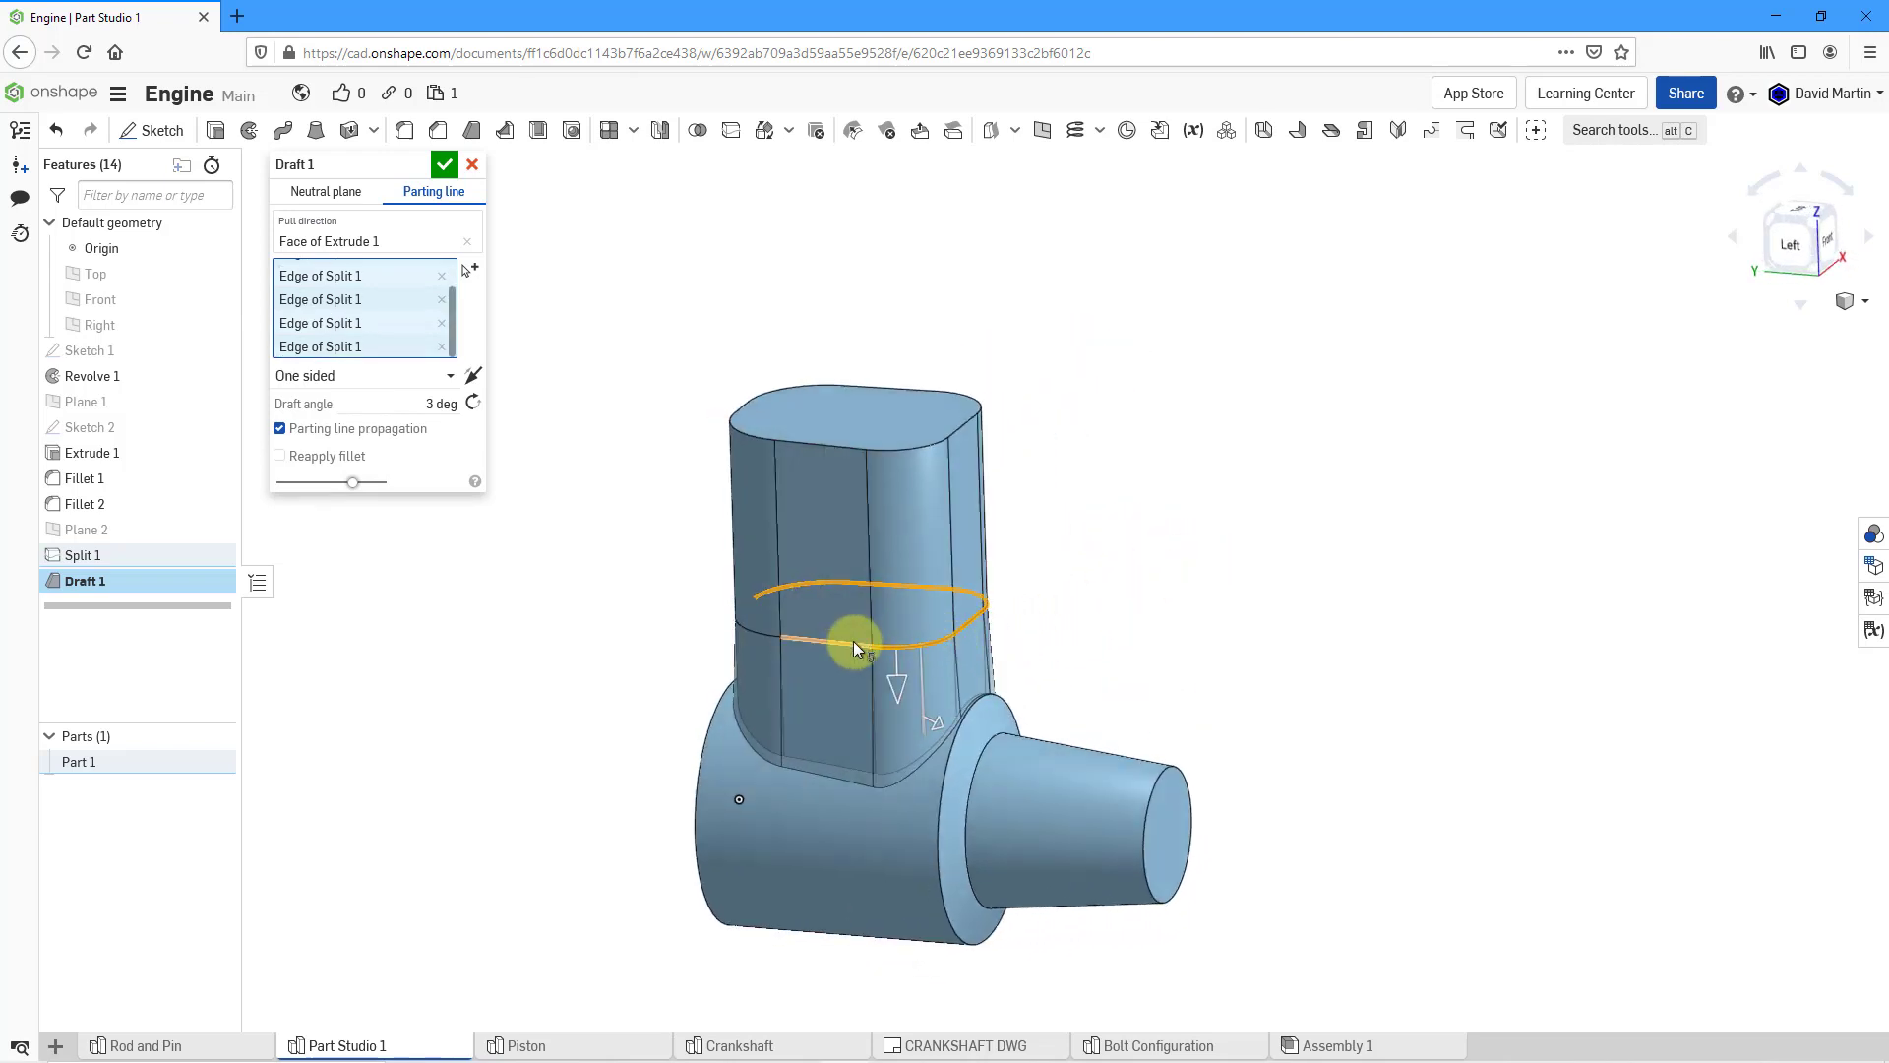
left_click(759, 638)
right_click_drag(856, 578, 711, 683)
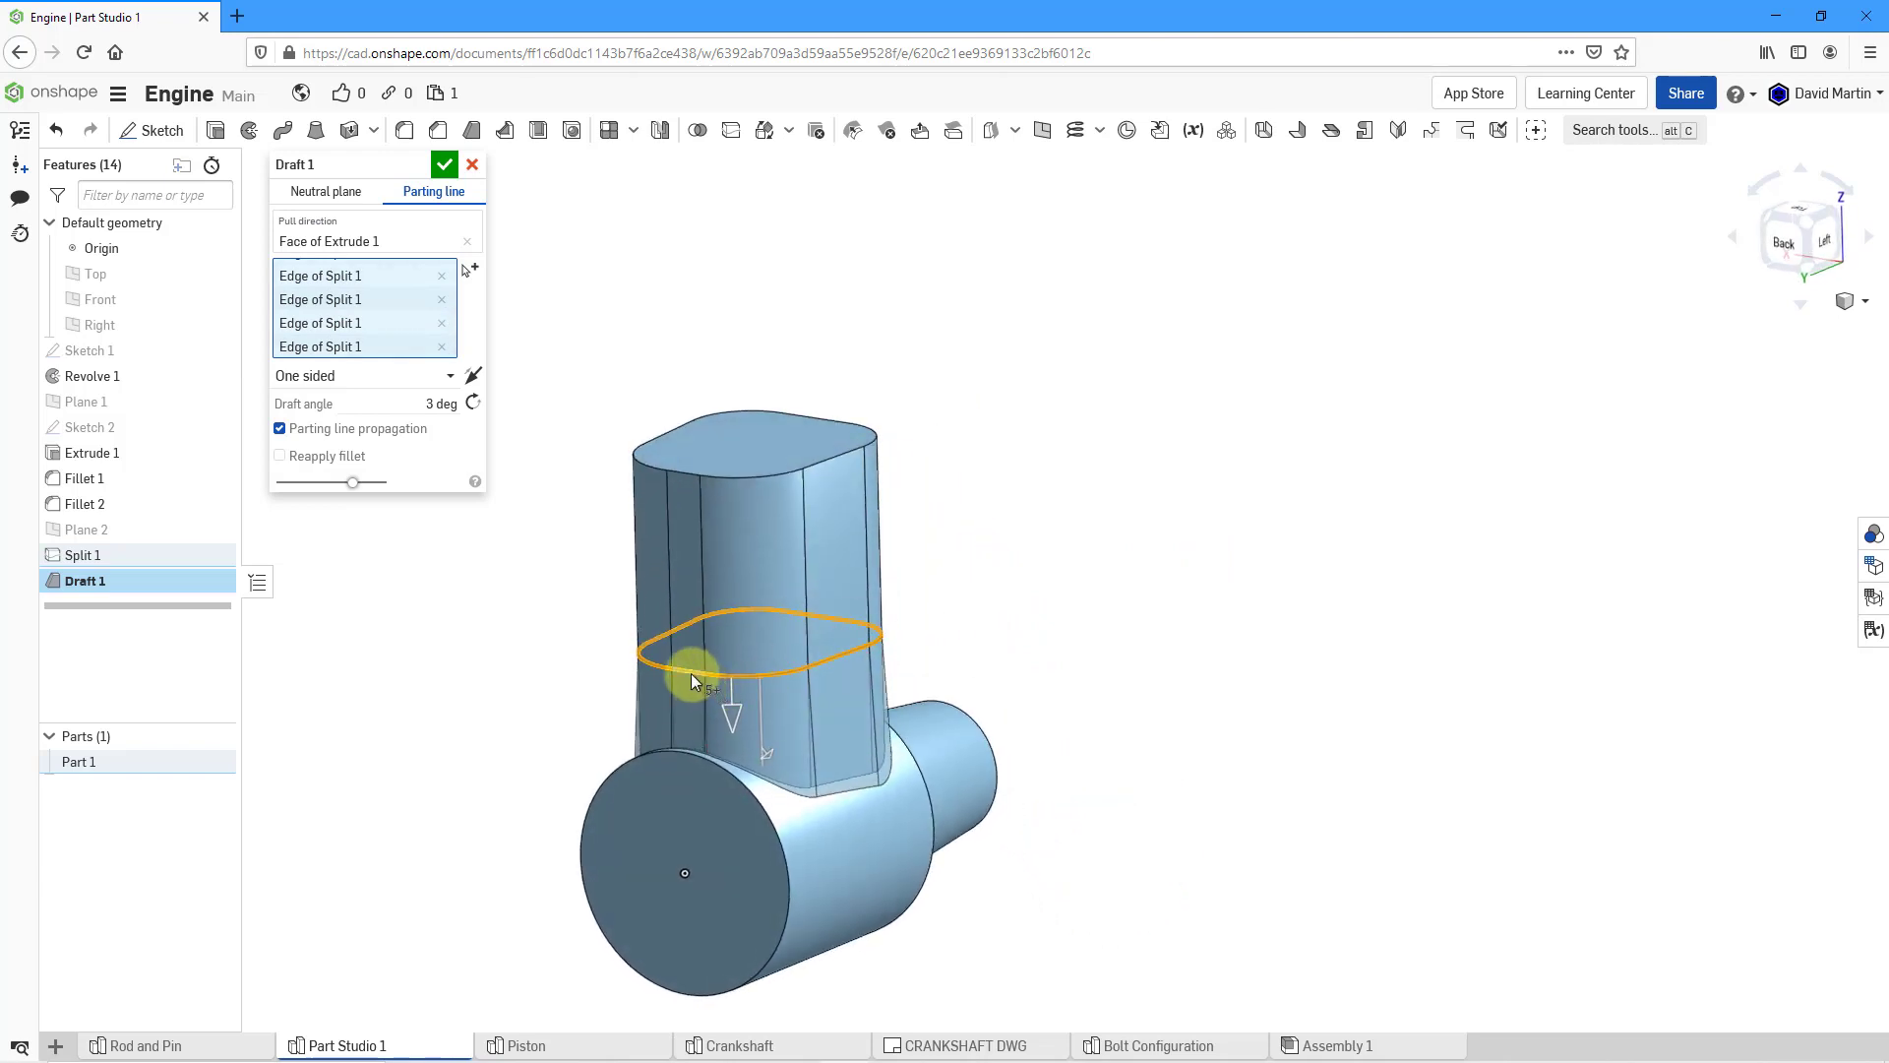
left_click(691, 674)
right_click_drag(923, 505, 870, 533)
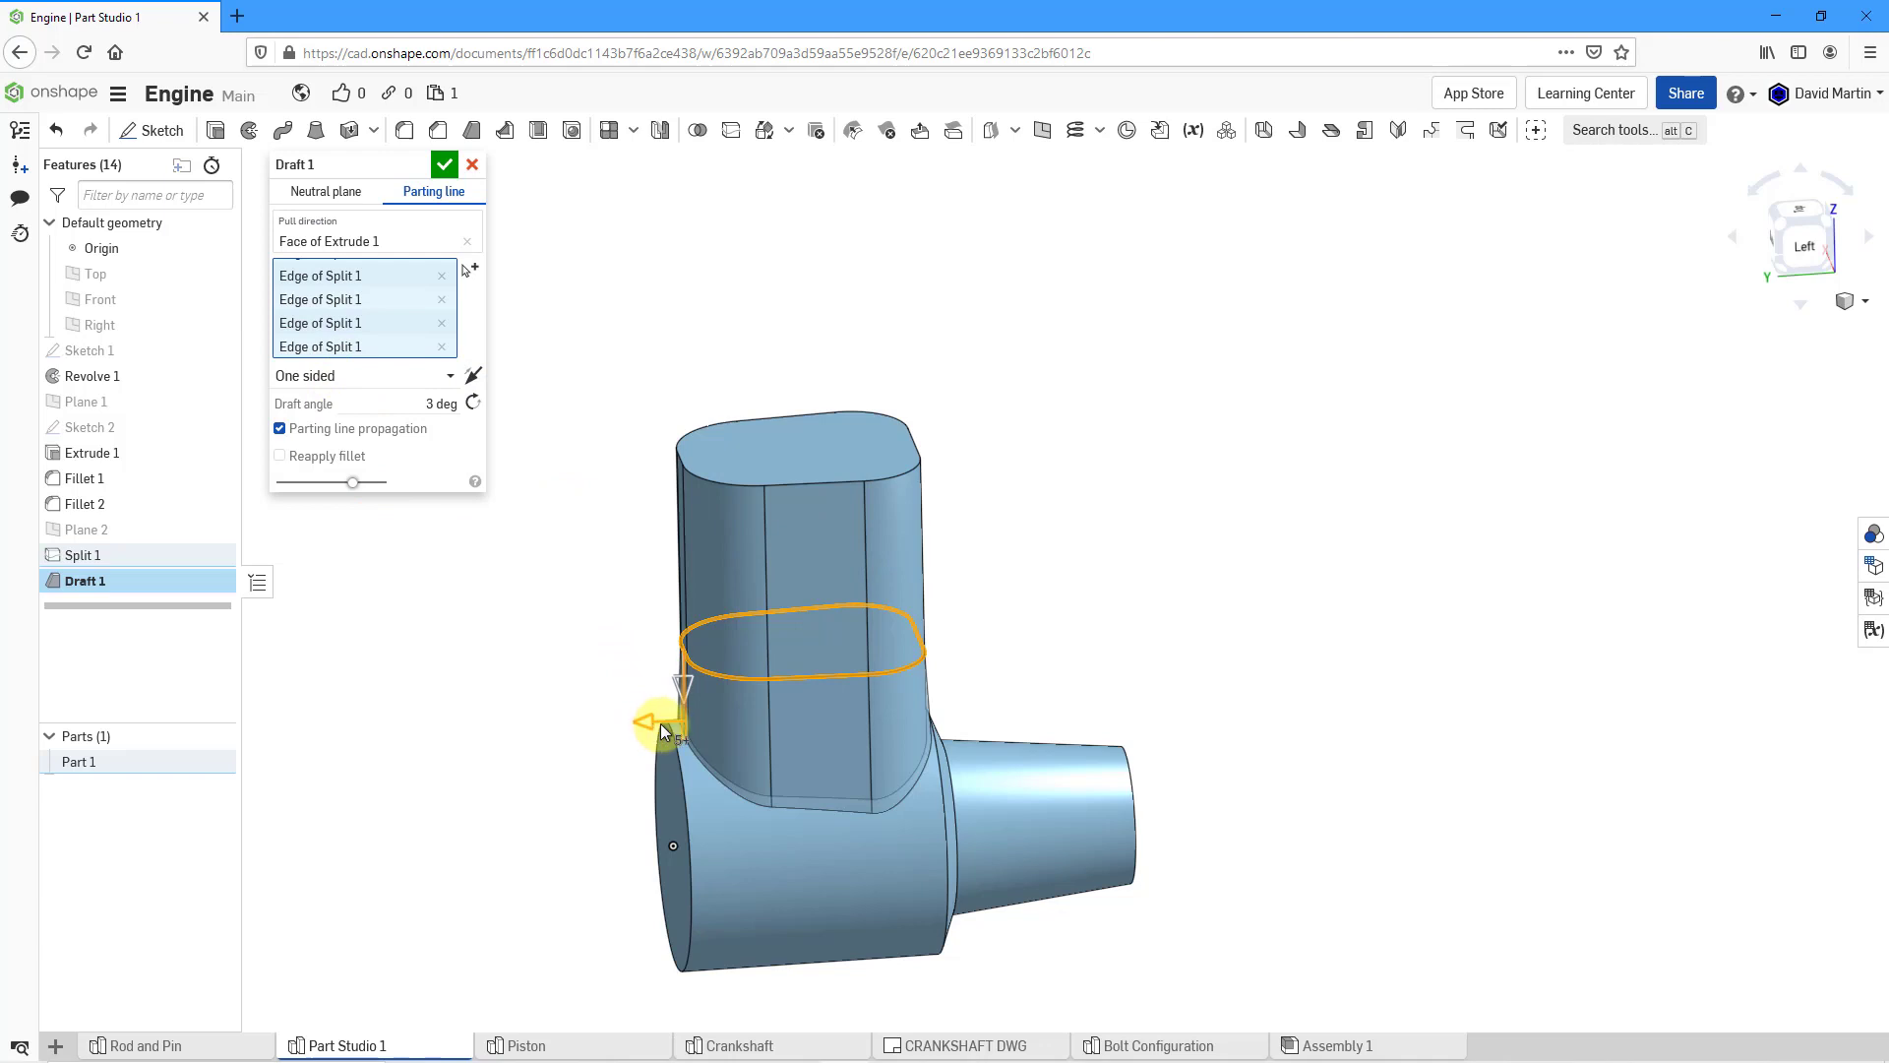
- Reverse the draft so the lower block tapers inward, set its angle to 6 degrees, and apply it with Reapply fillet enabled
left_click_drag(659, 723, 661, 725)
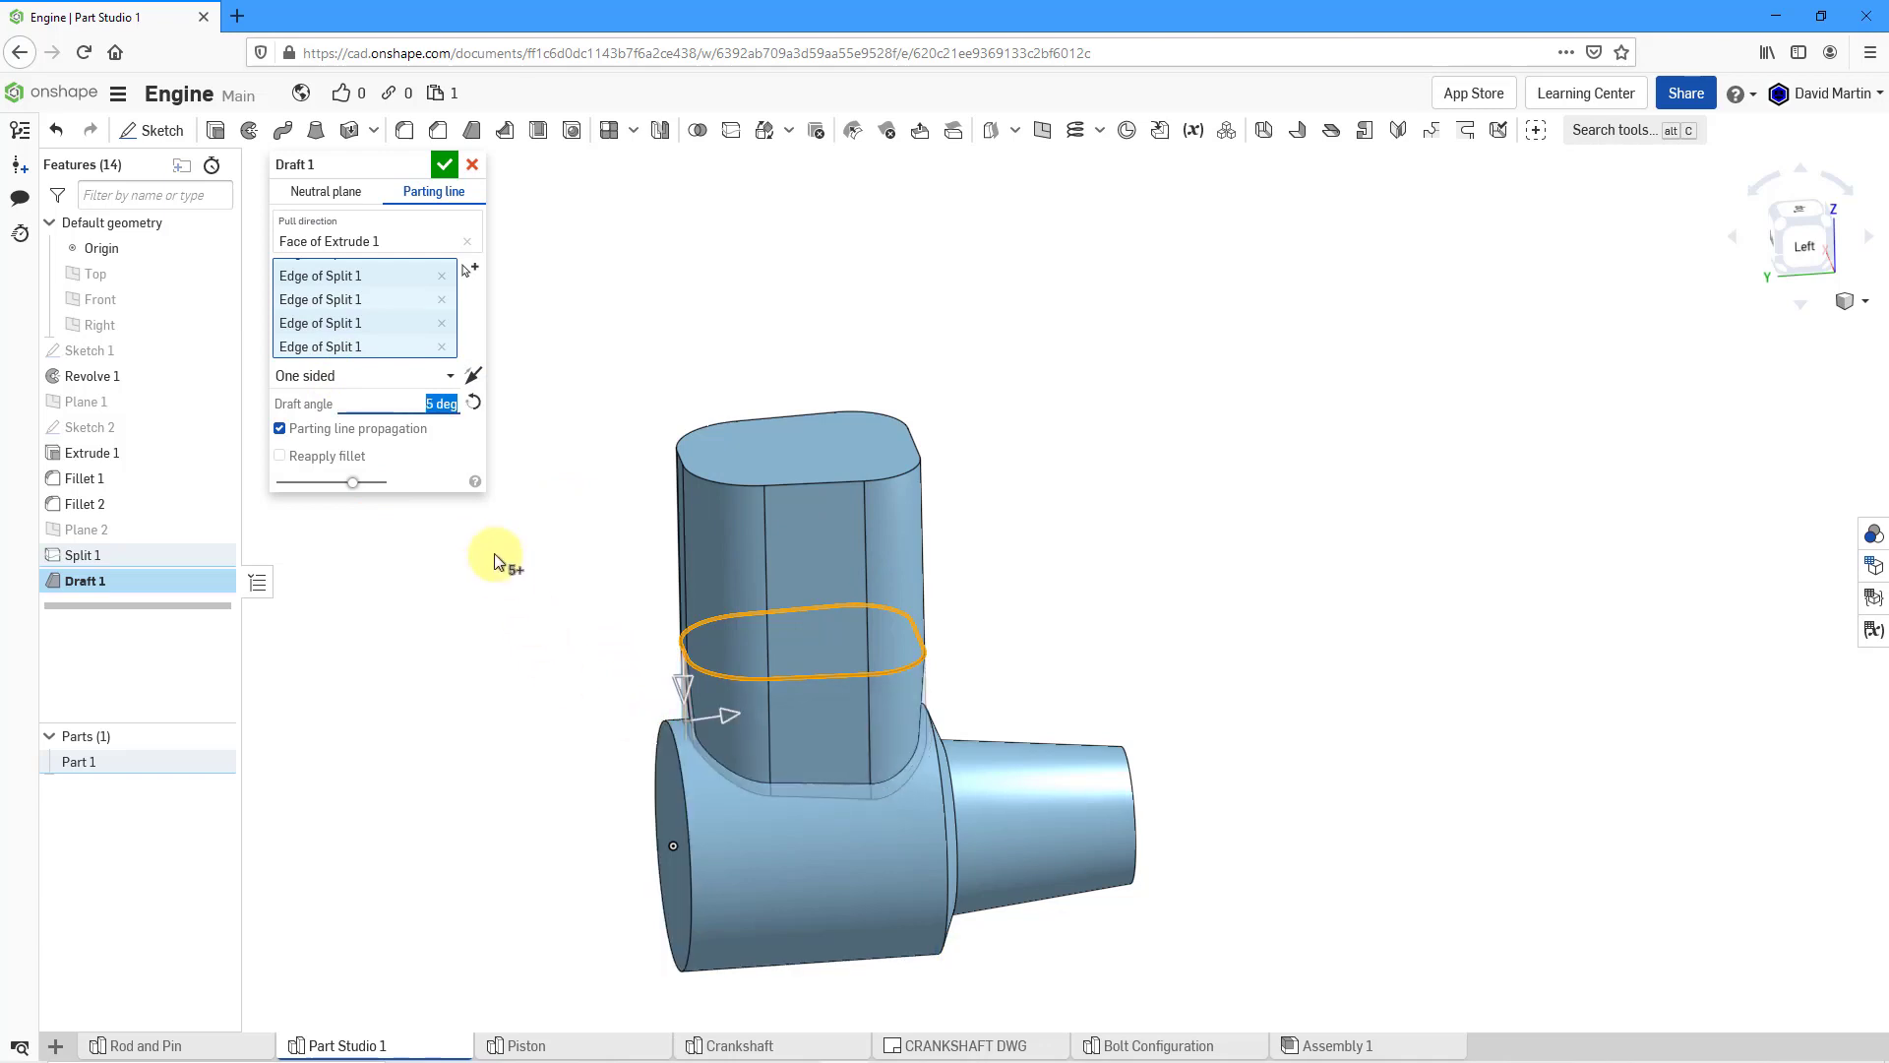
type("6")
key("Return")
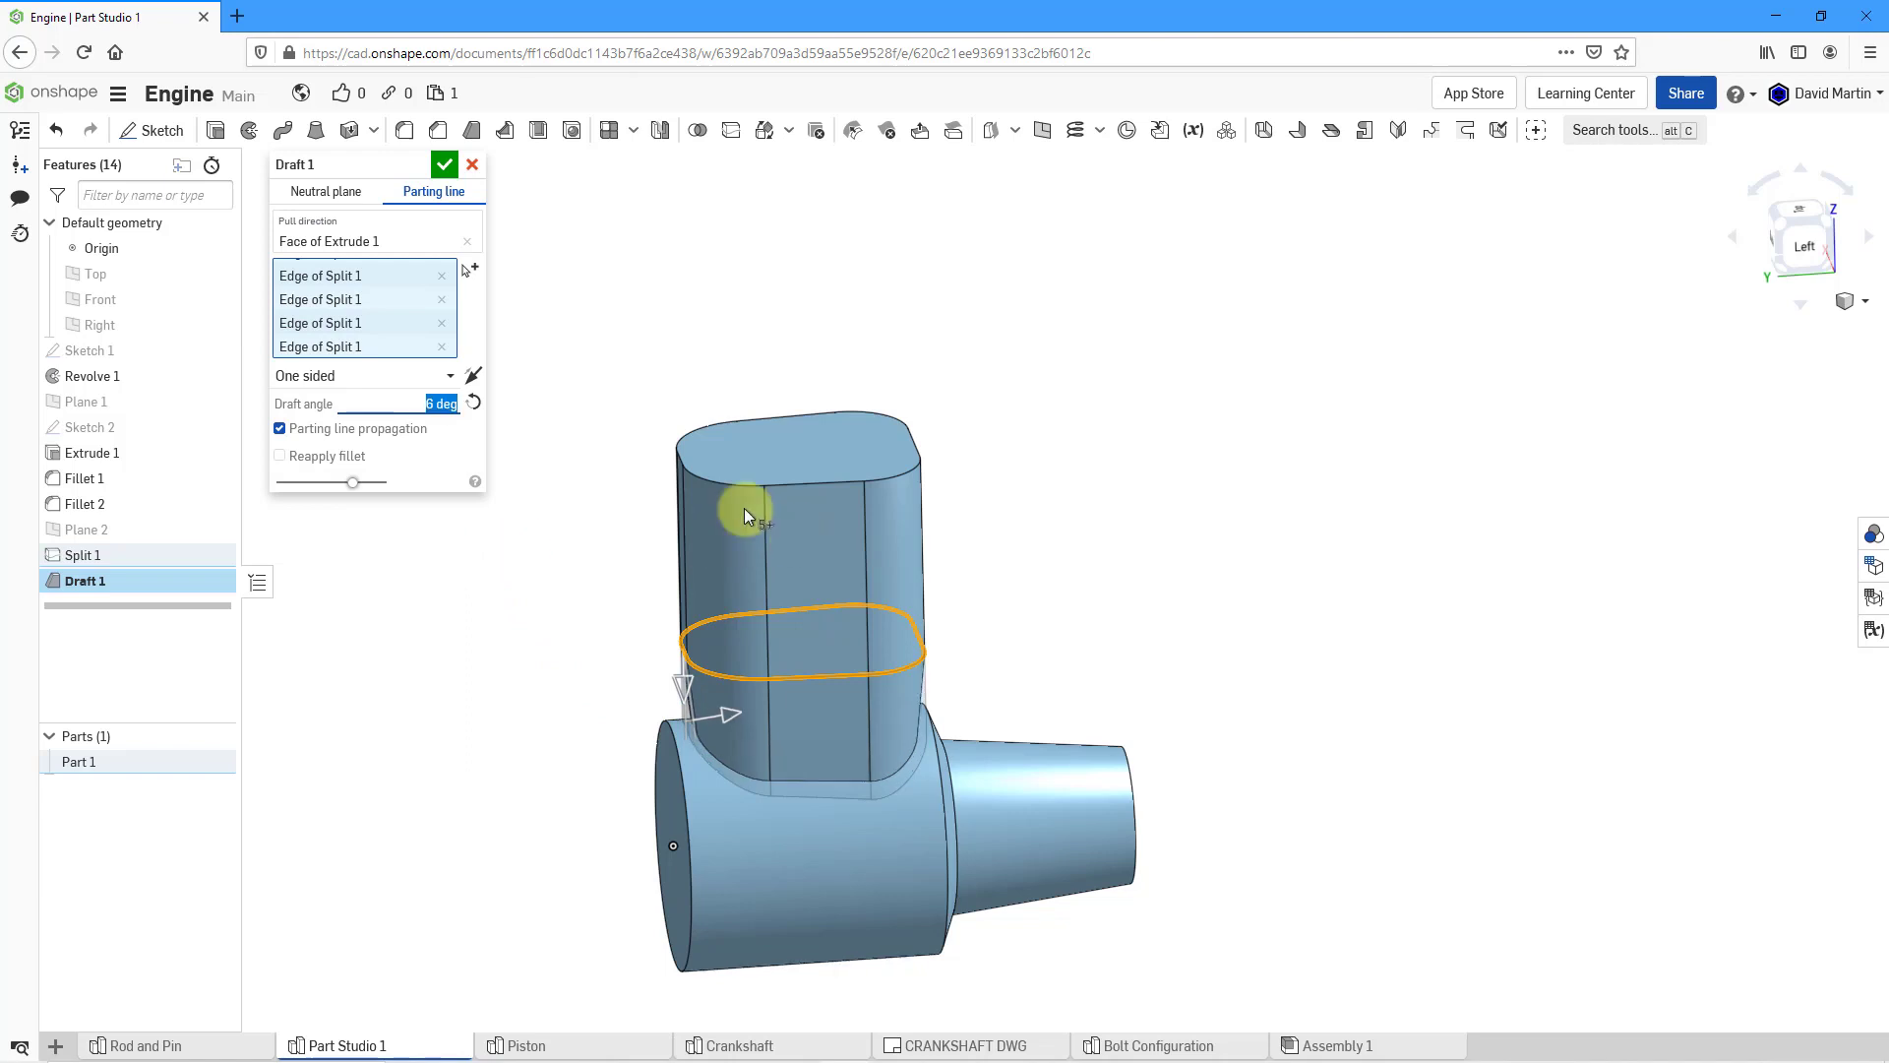
left_click(279, 456)
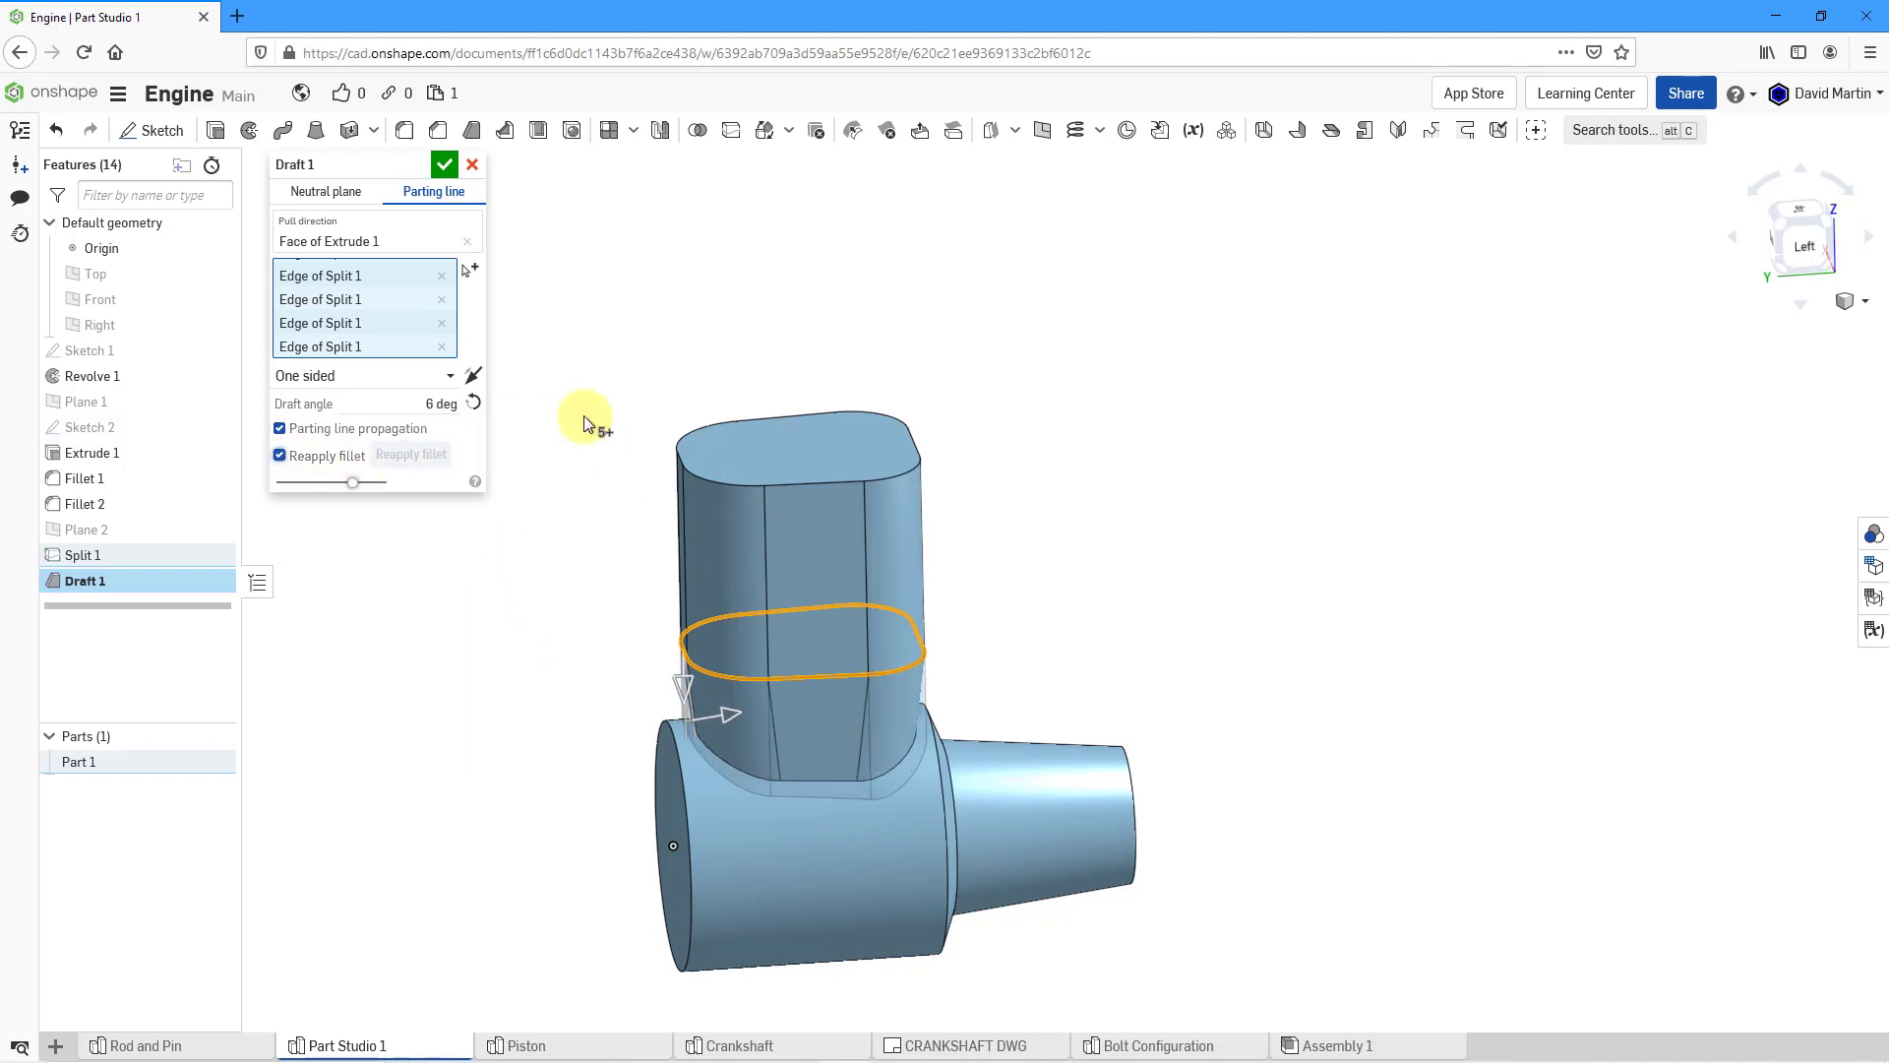
right_click_drag(1039, 552, 918, 536)
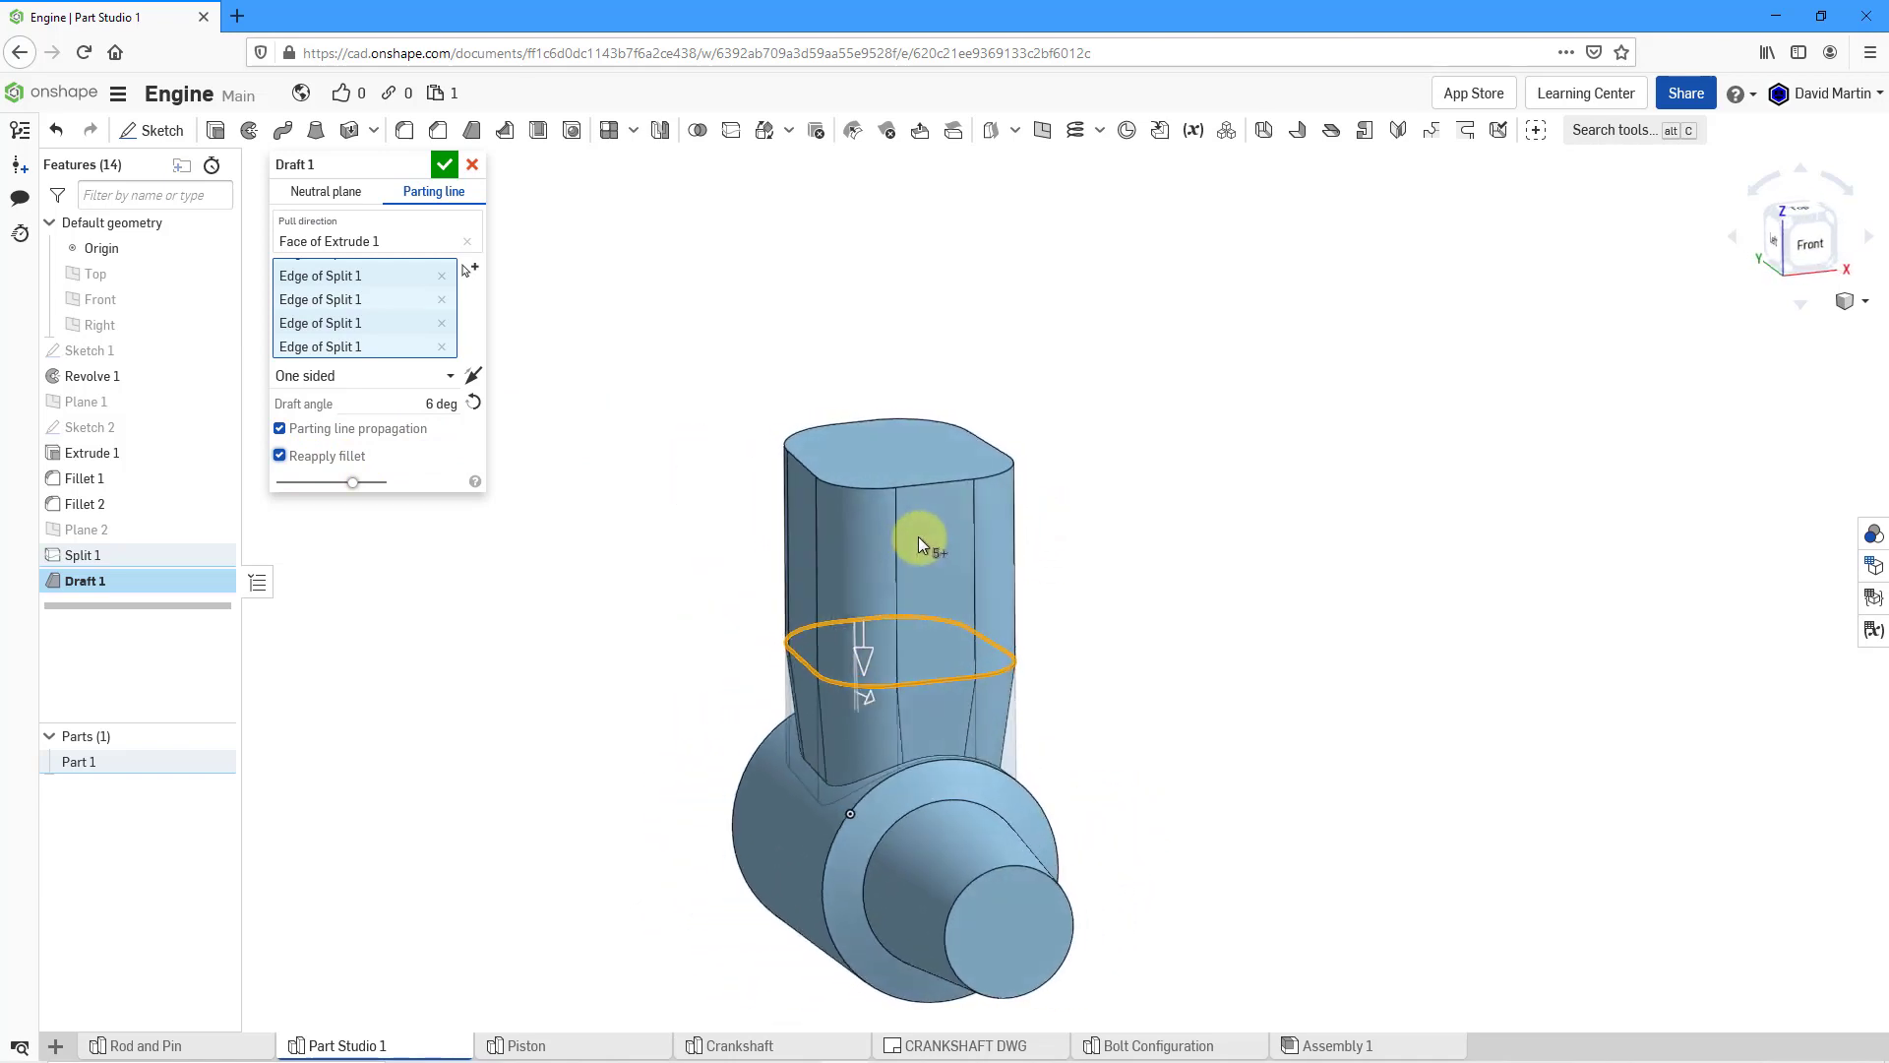
left_click(444, 166)
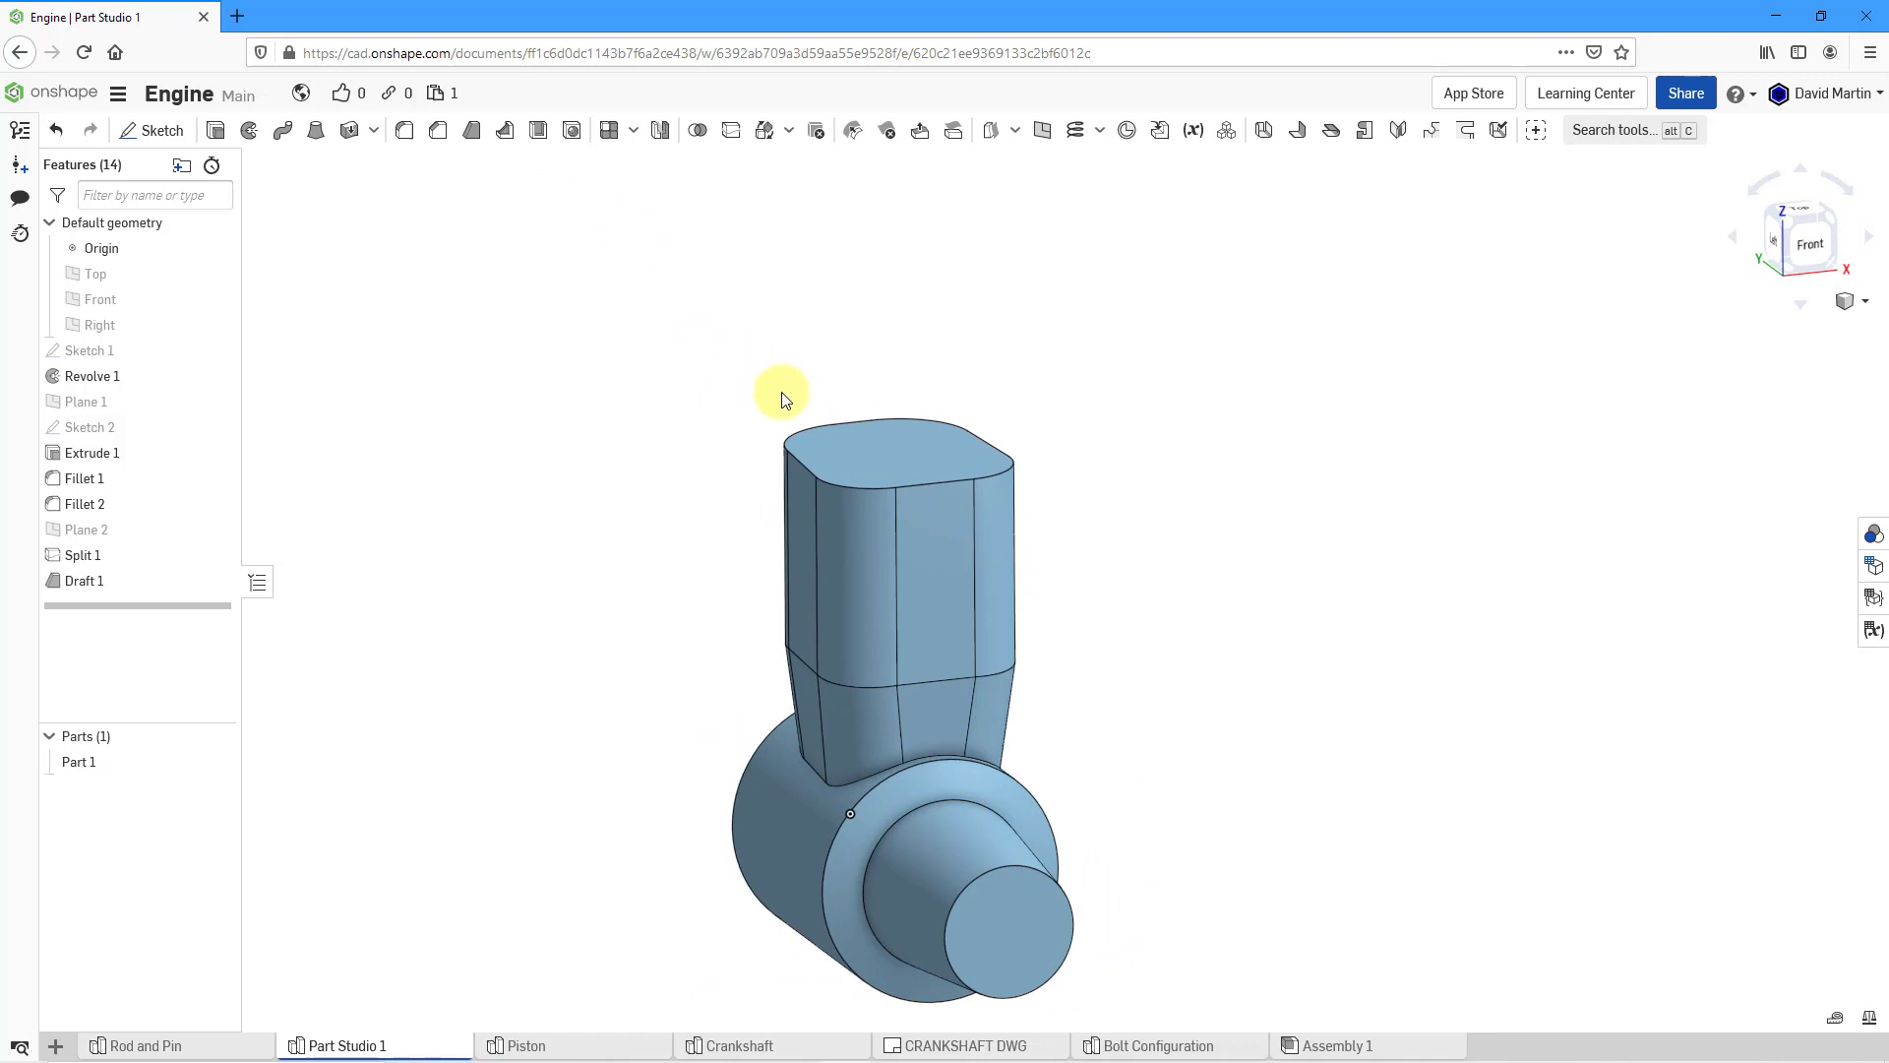
- Show the planes again, and hide Top, Front, Right and Plane 1 individually
mouse_move(793, 434)
right_mouse_down()
mouse_move(894, 325)
mouse_move(898, 456)
mouse_move(899, 418)
mouse_move(806, 413)
mouse_move(768, 456)
mouse_move(772, 401)
mouse_move(781, 457)
mouse_move(797, 446)
right_mouse_up()
middle_click_drag(842, 512, 837, 465)
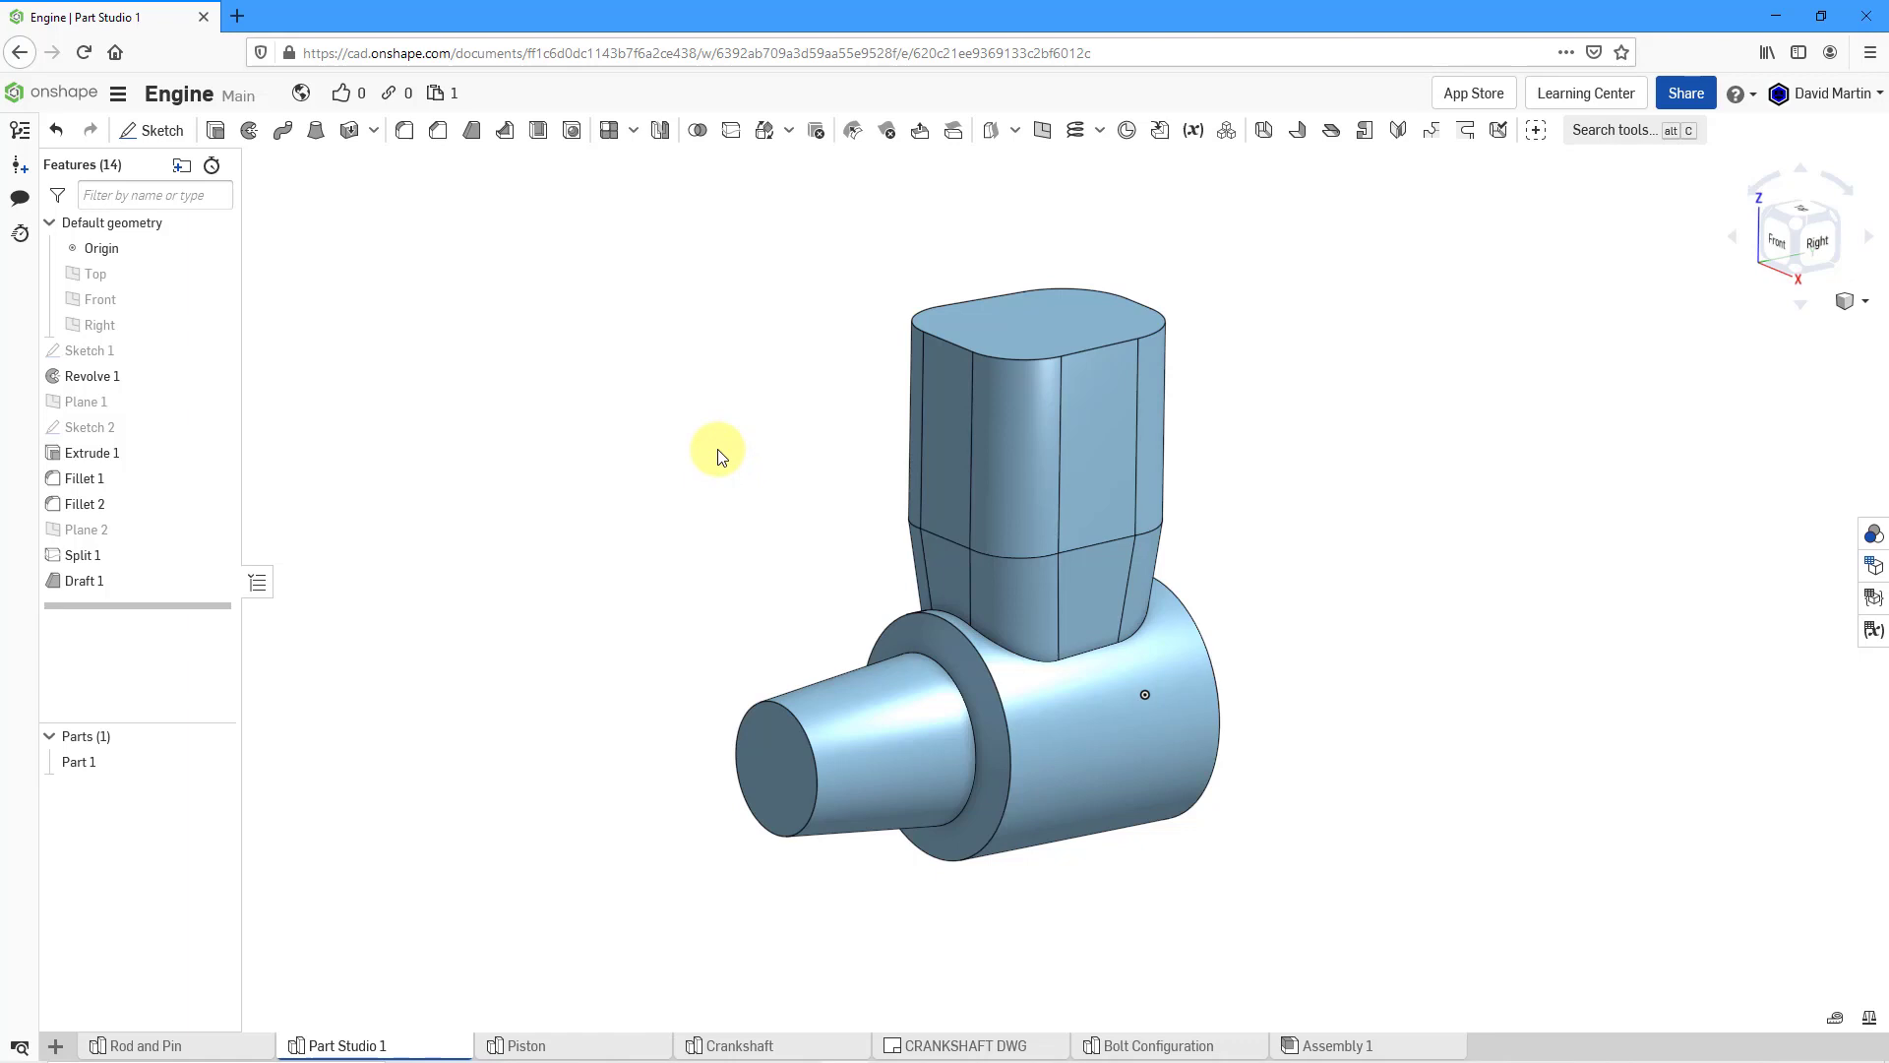
left_click(953, 356)
key("p")
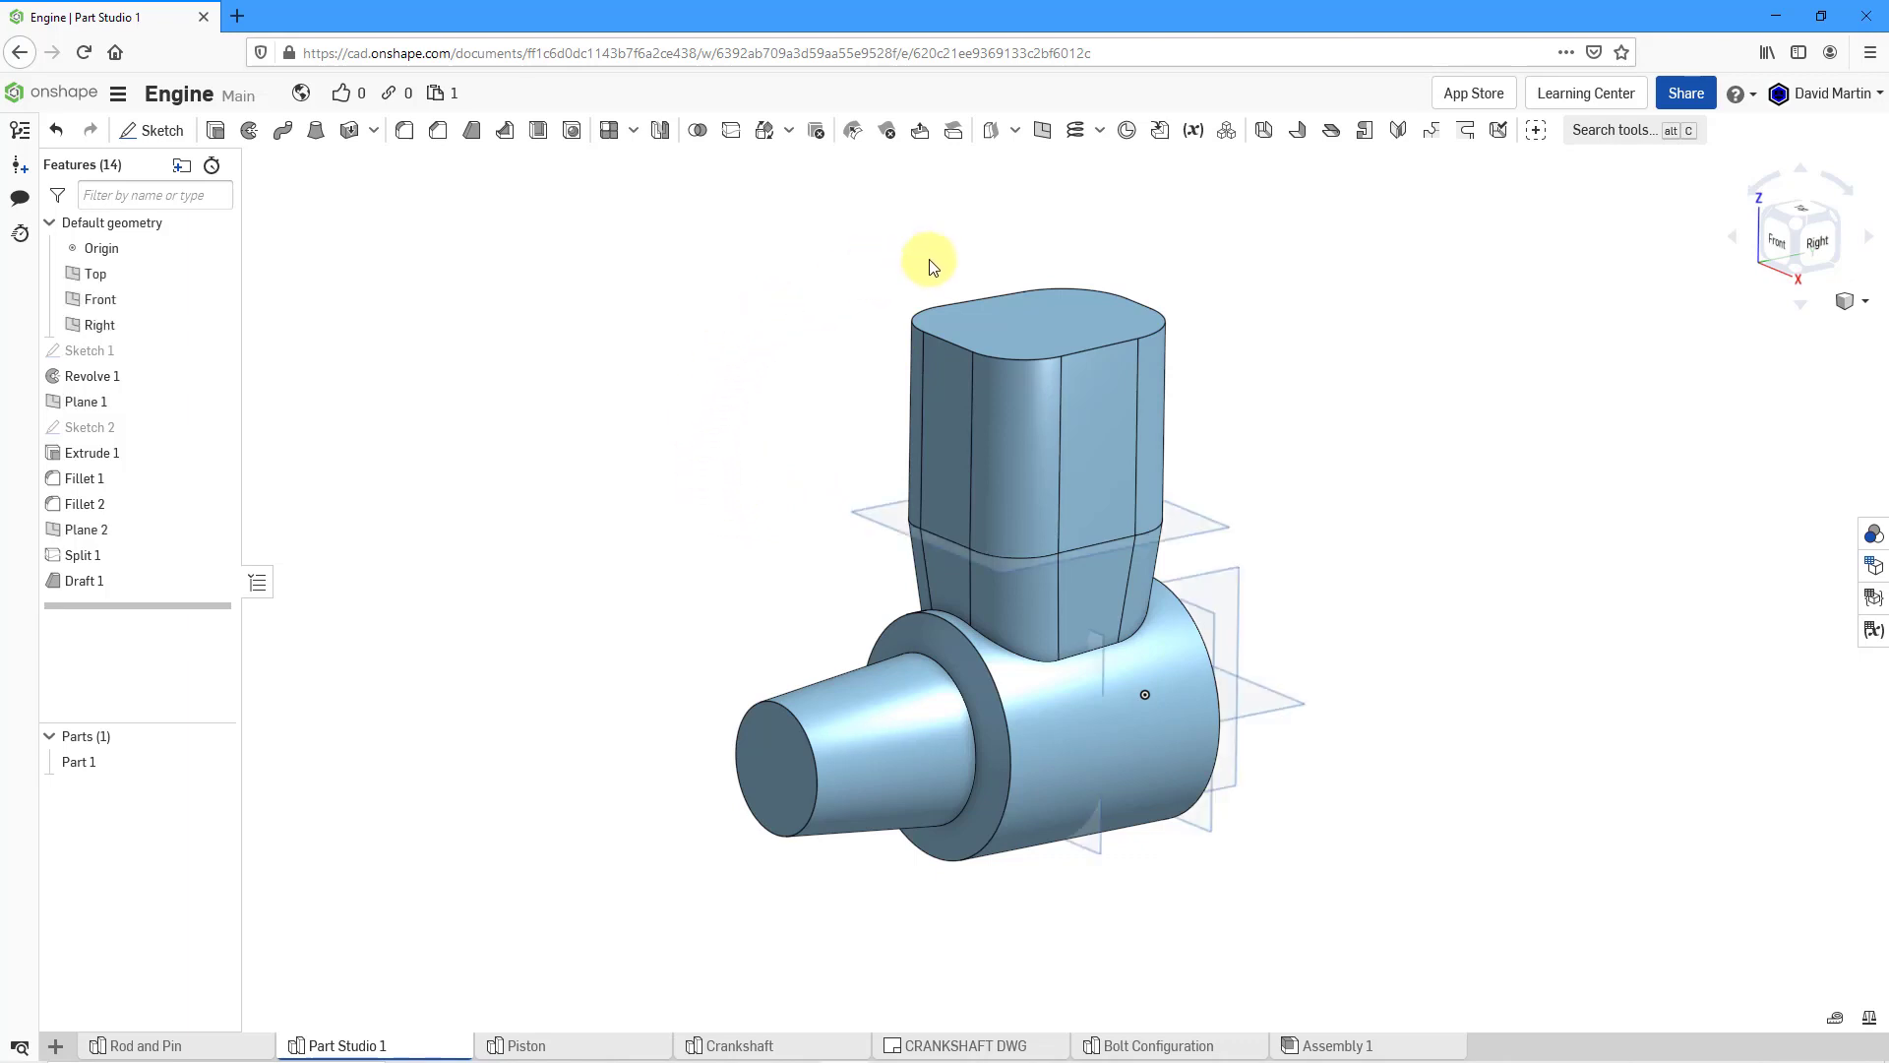
left_click(213, 277)
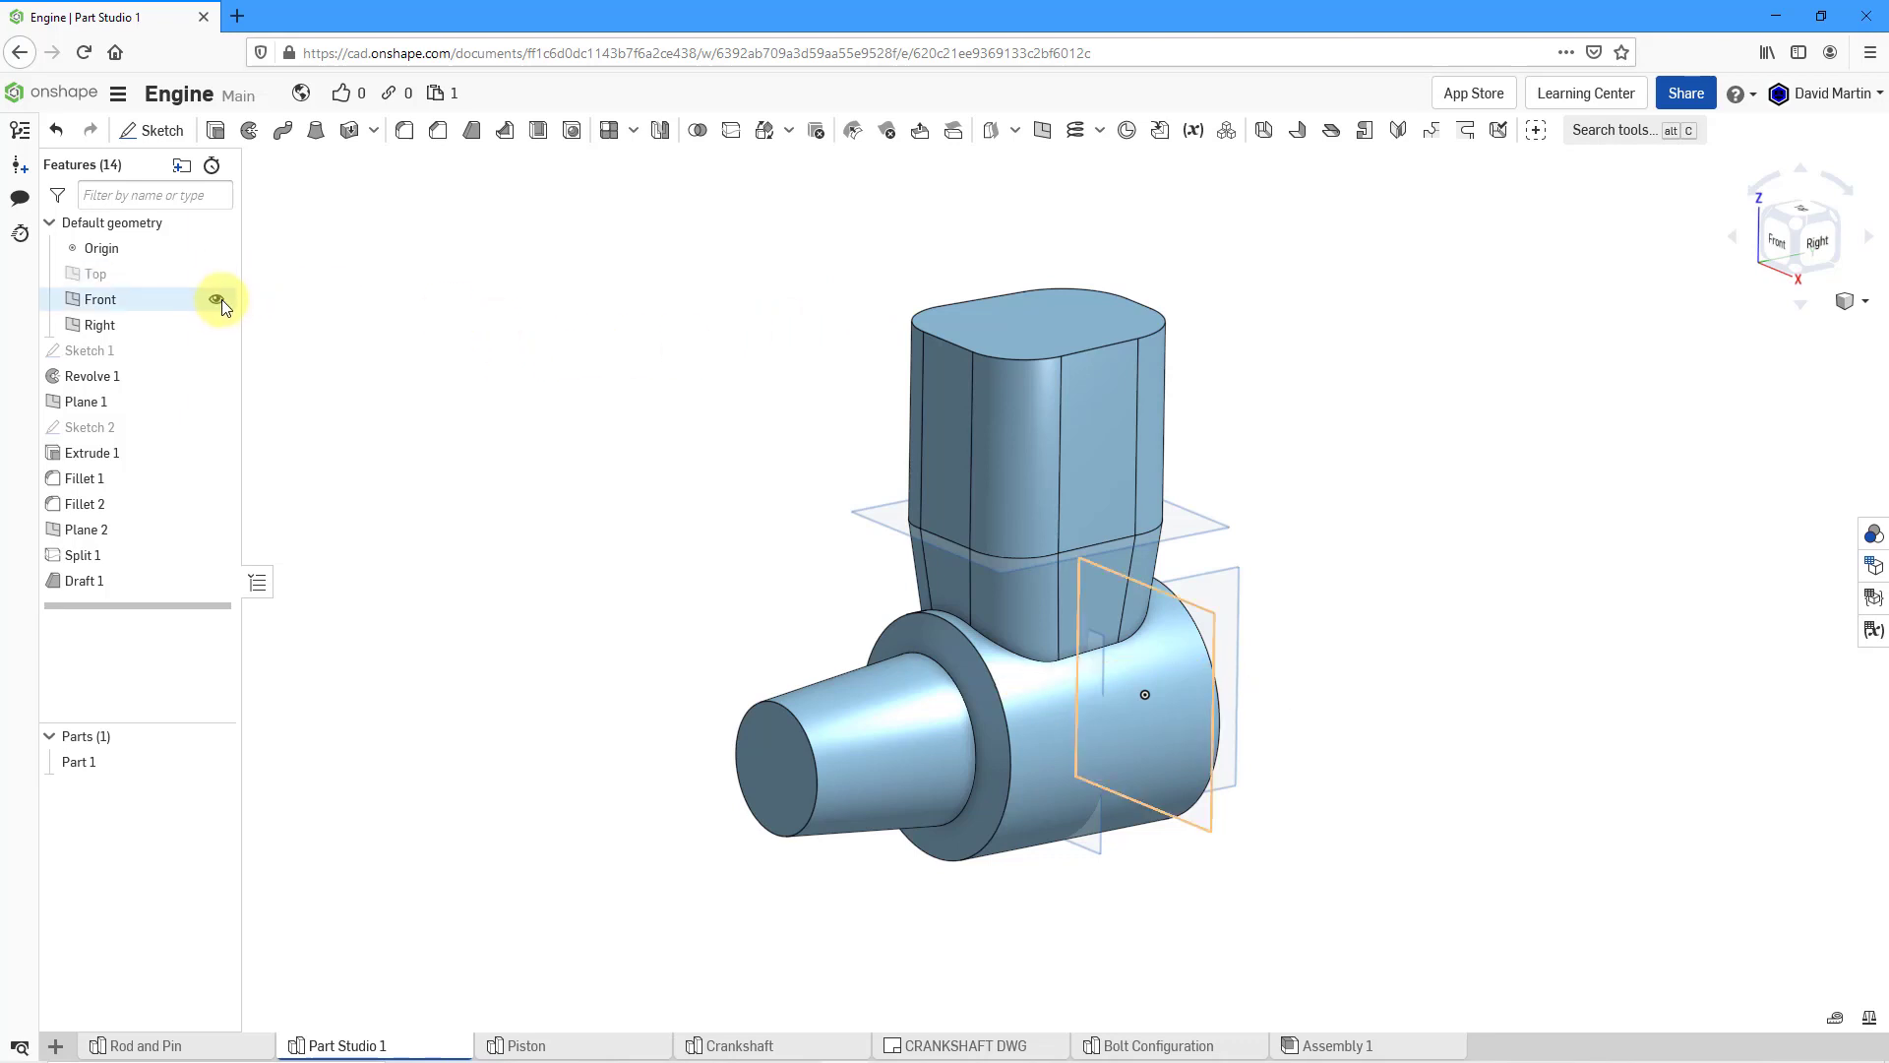
left_click(219, 299)
left_click(217, 325)
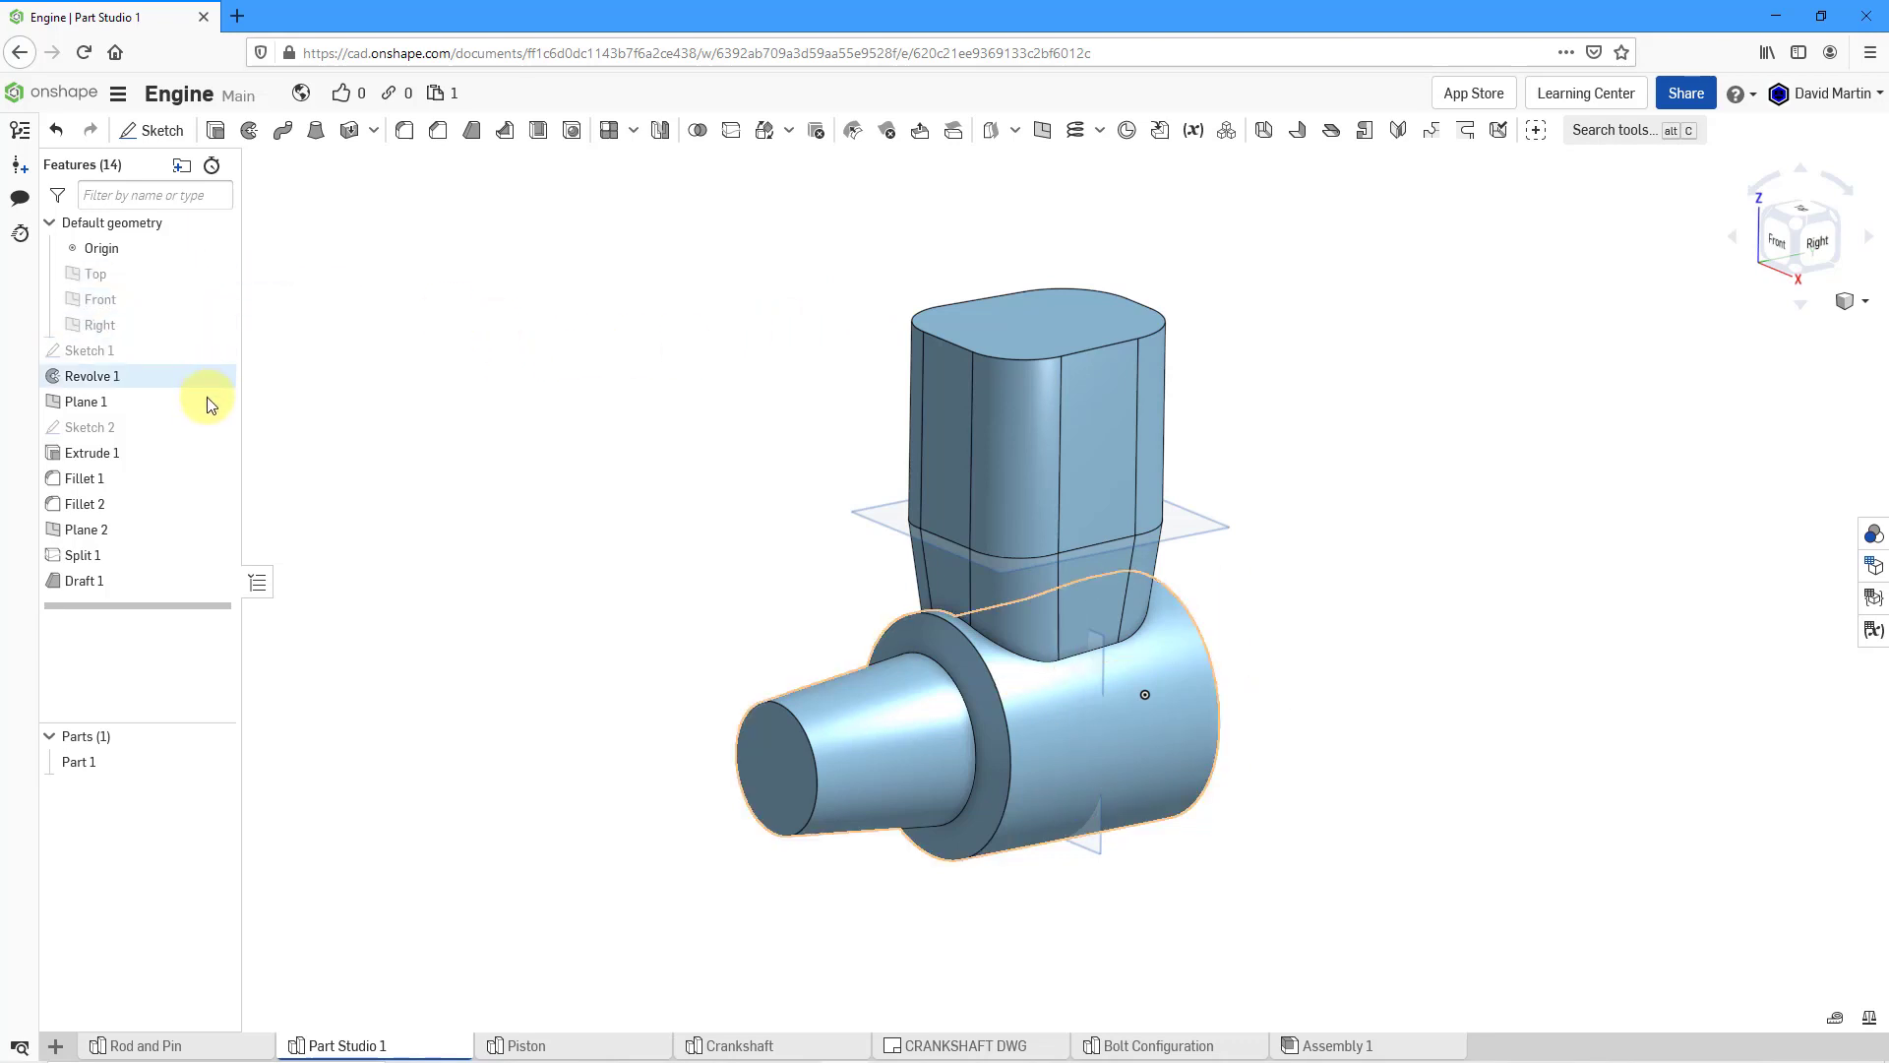
left_click(213, 401)
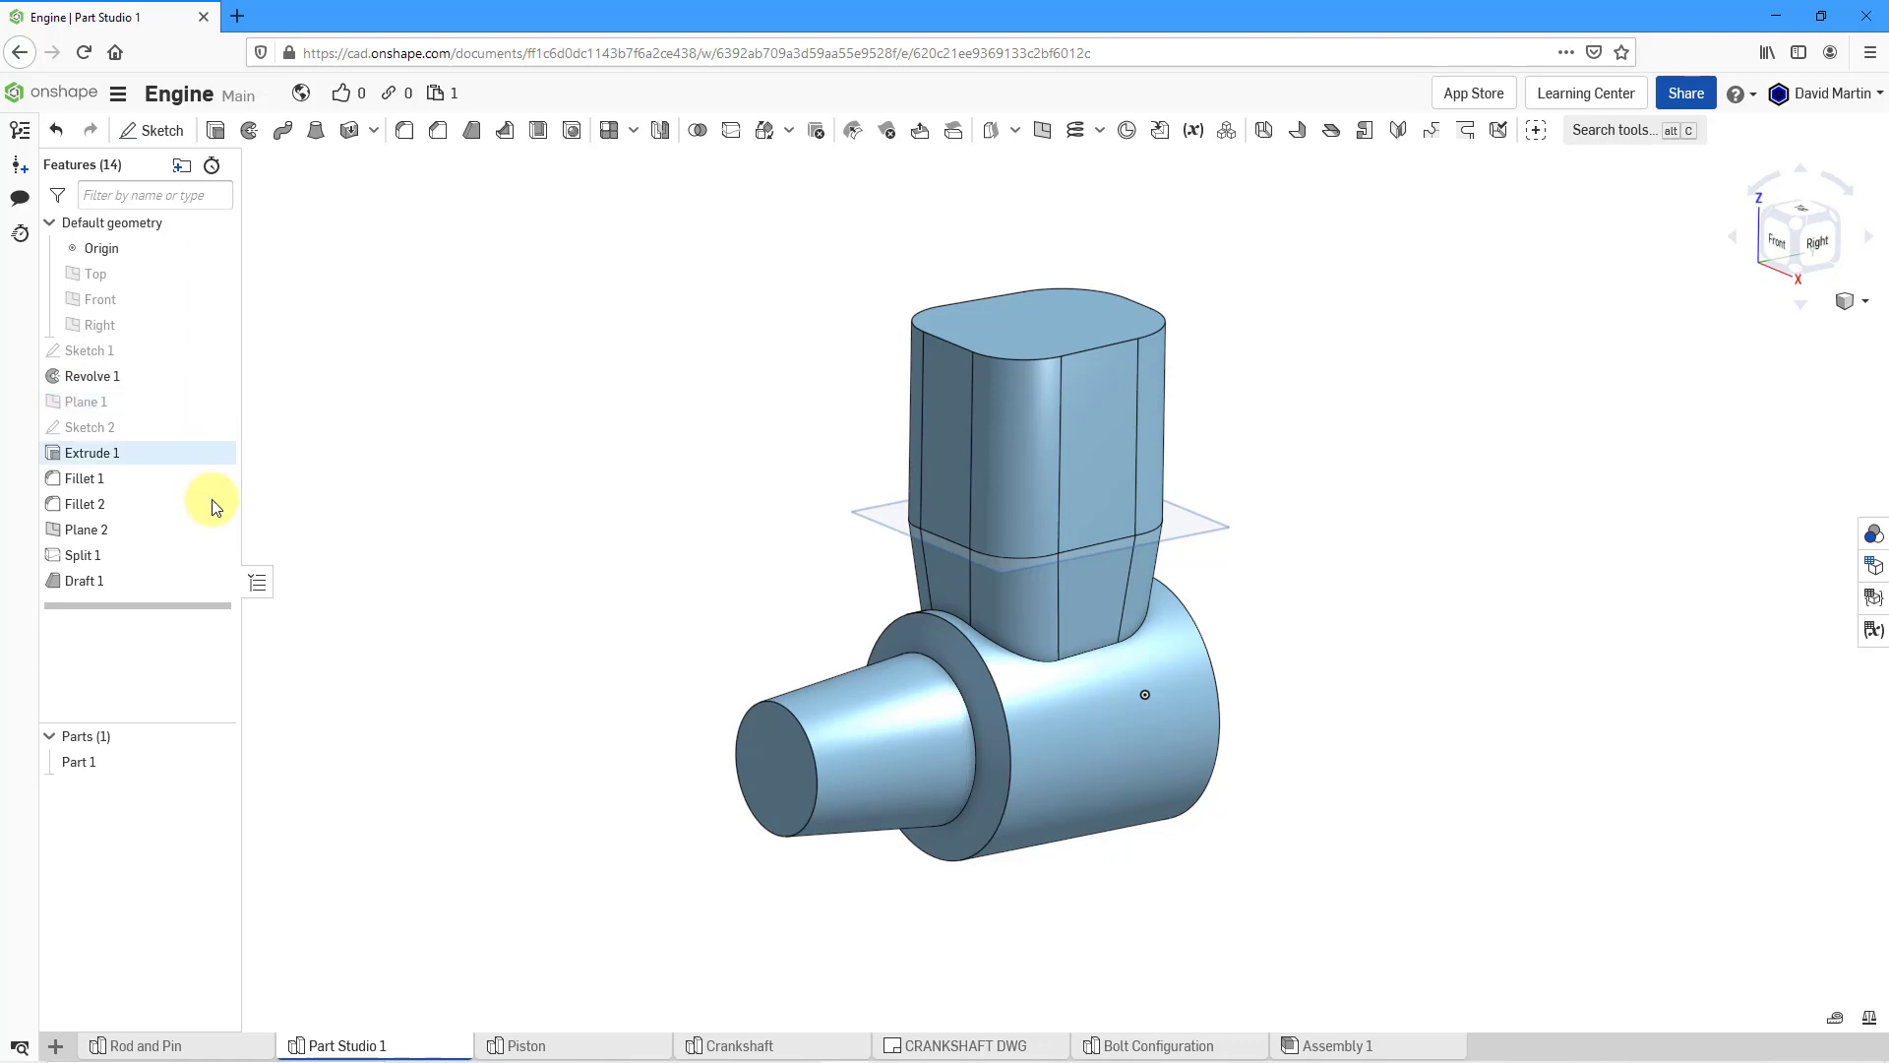
- Hide Plane 2 and create a construction plane offset 2.5 mm below the block's top face
left_click(216, 531)
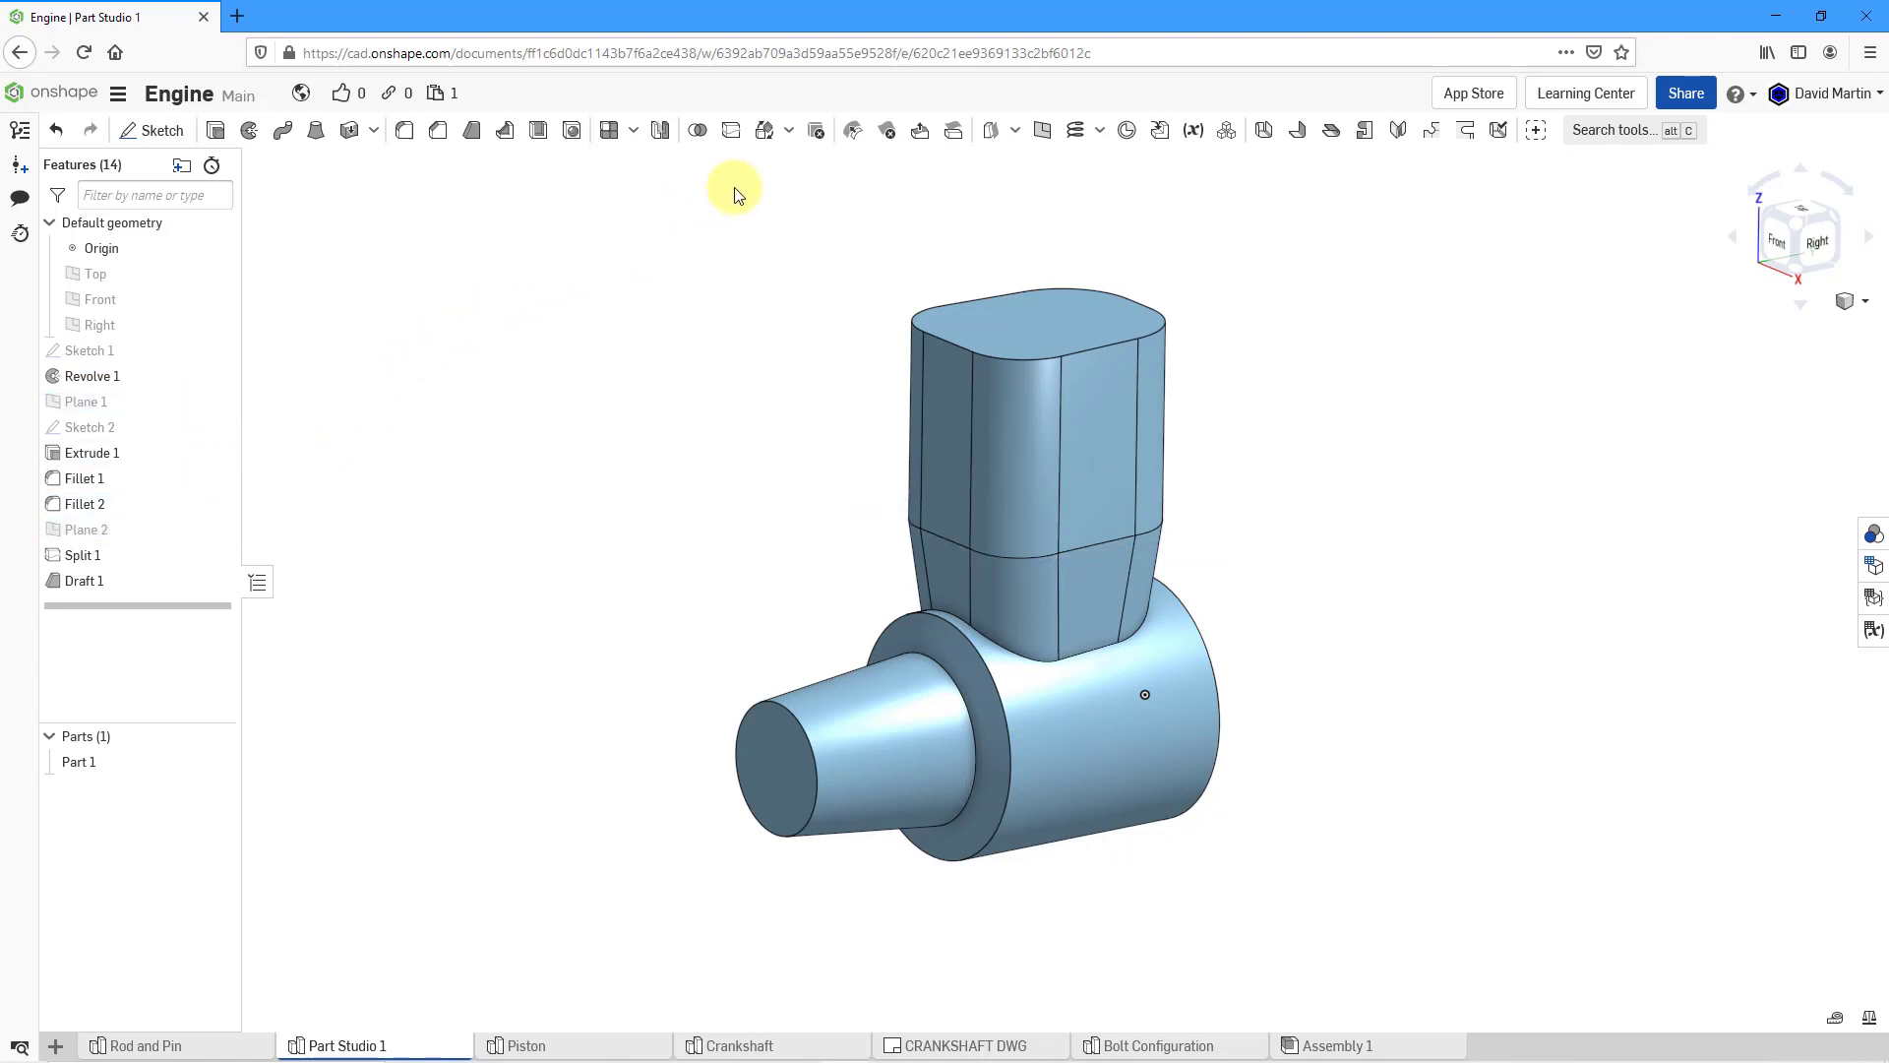
left_click(1040, 143)
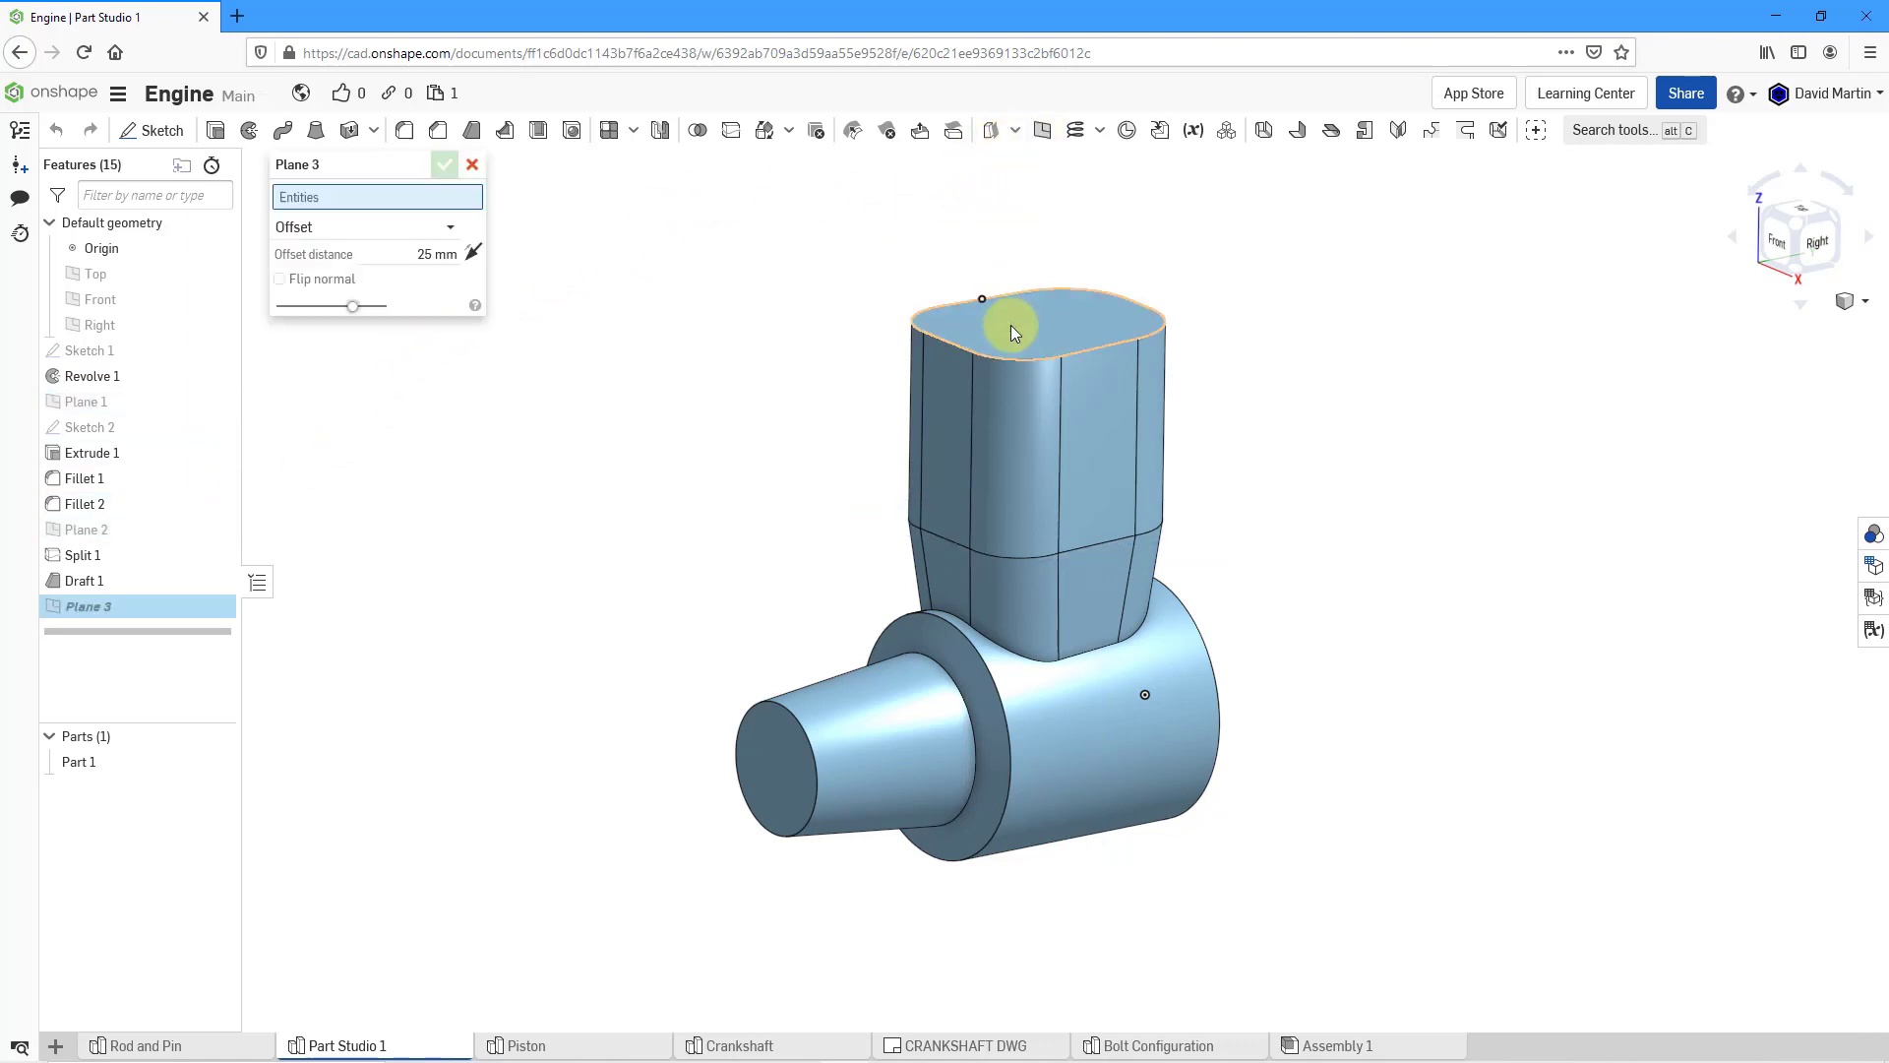
left_click(1013, 329)
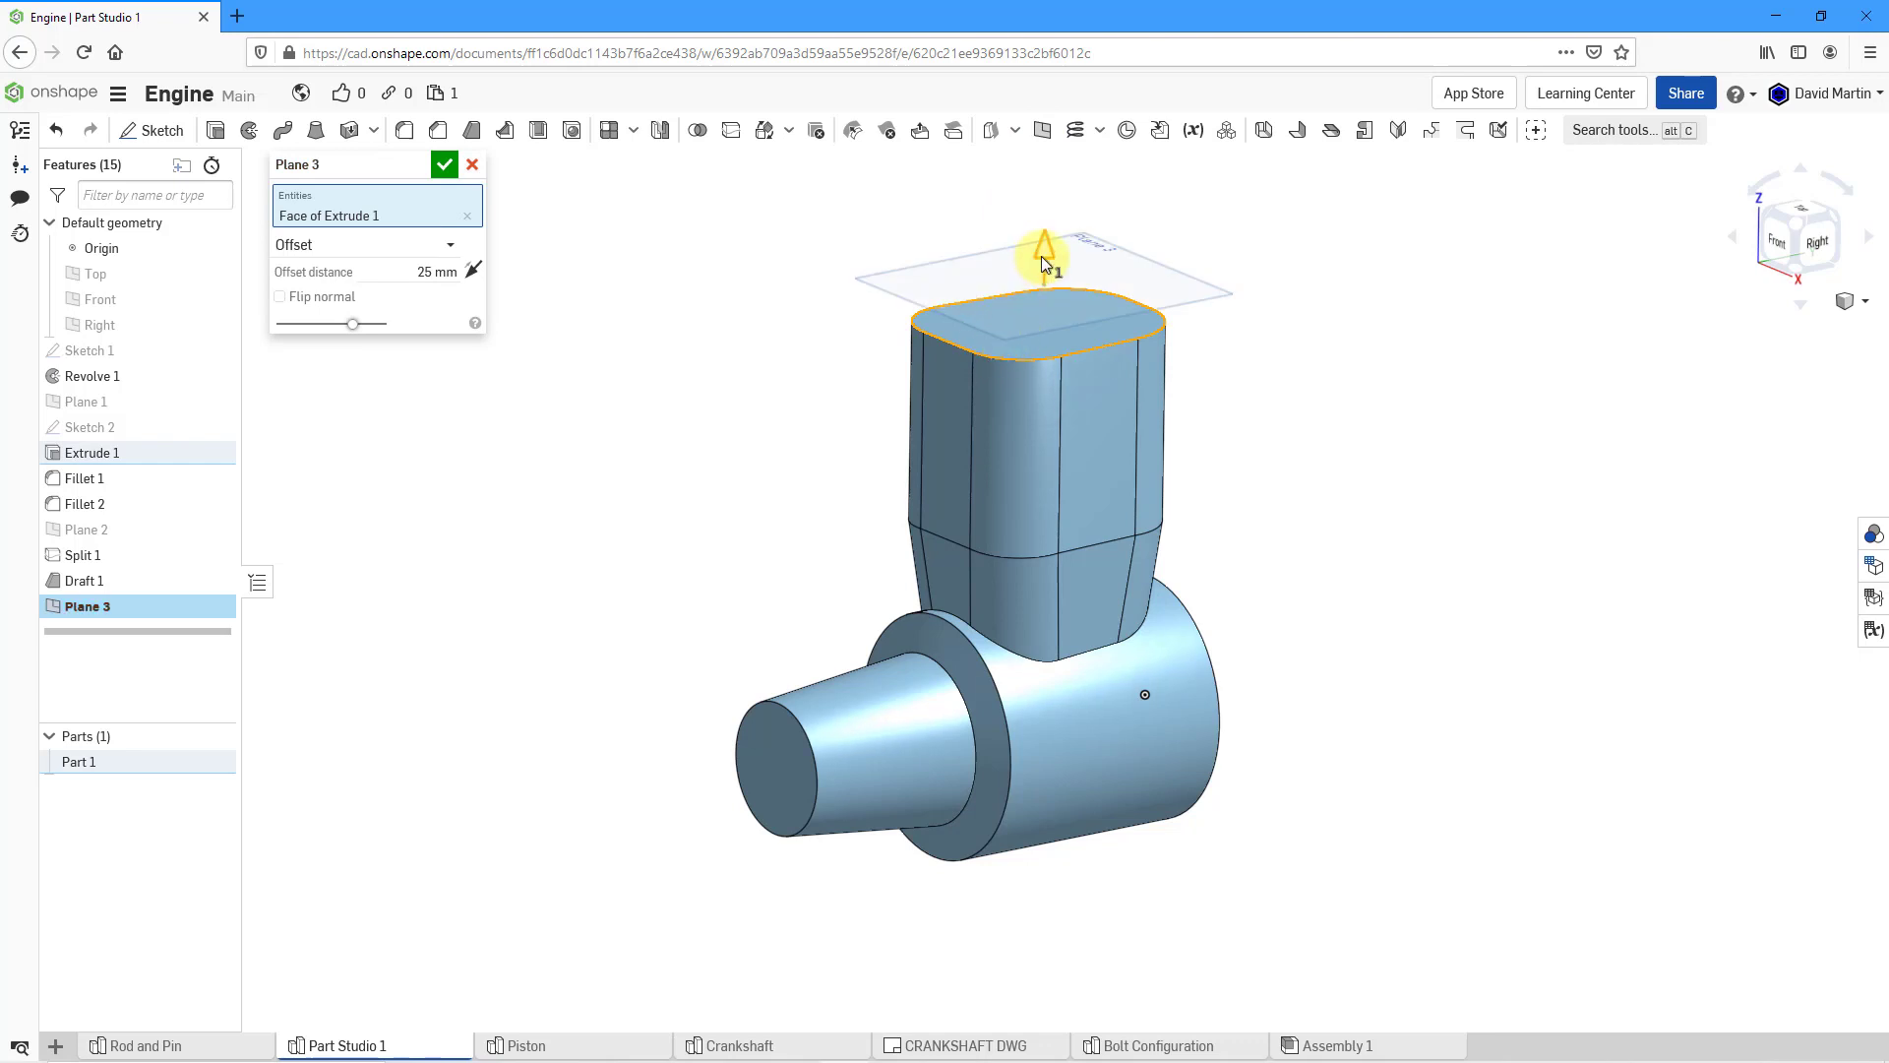
left_click(1041, 256)
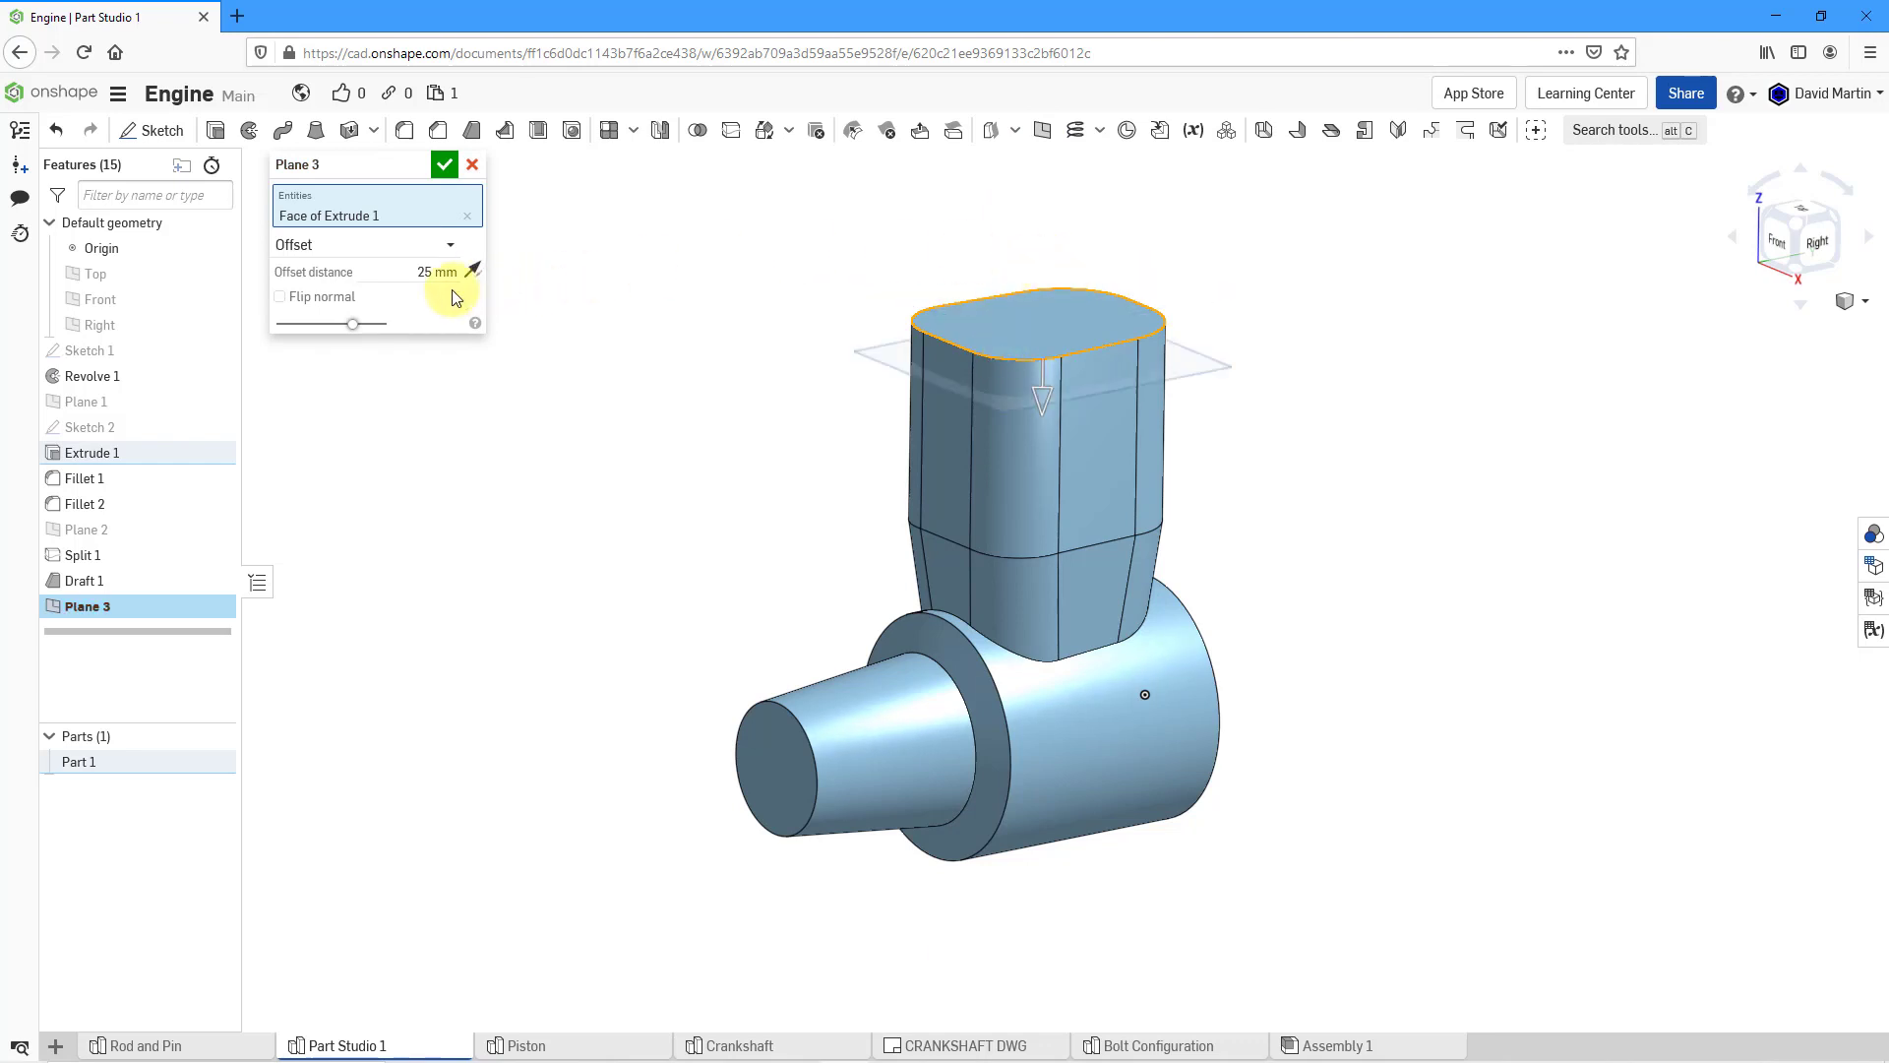
left_click(411, 274)
type("2.5")
key("Return")
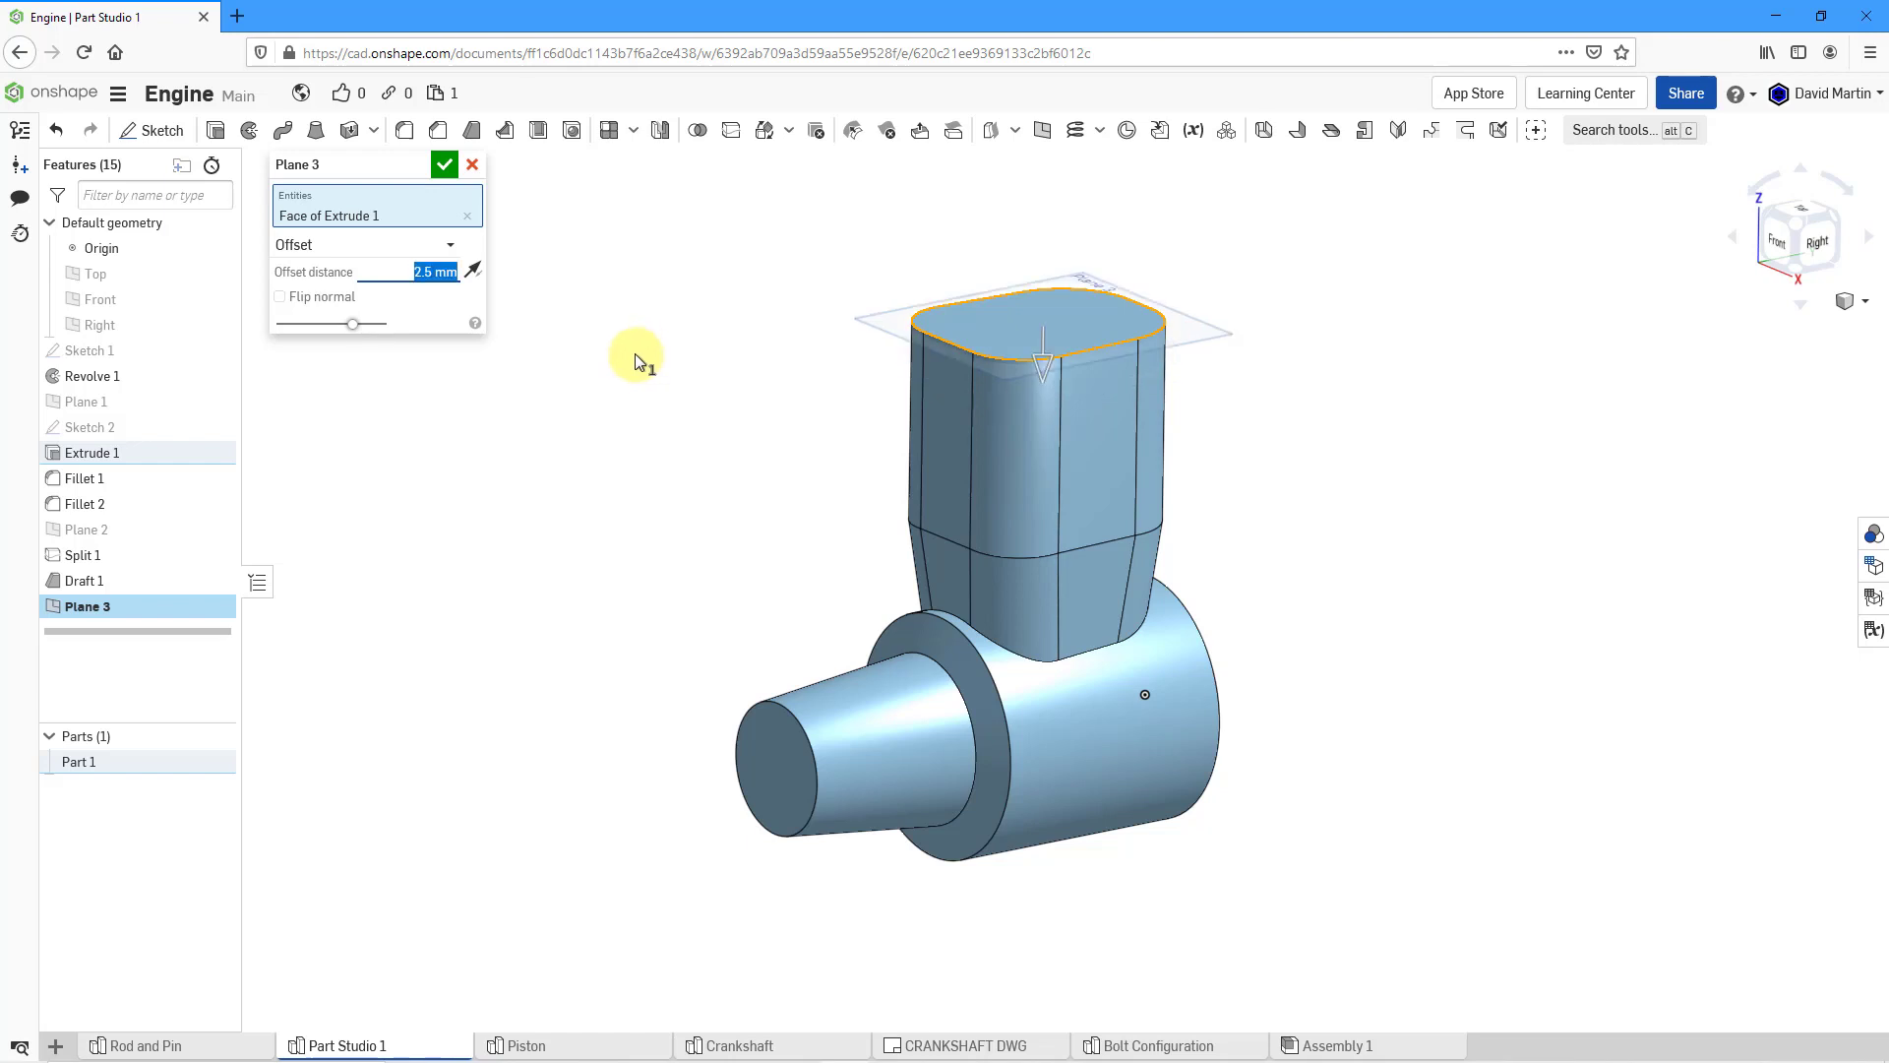
left_click(446, 164)
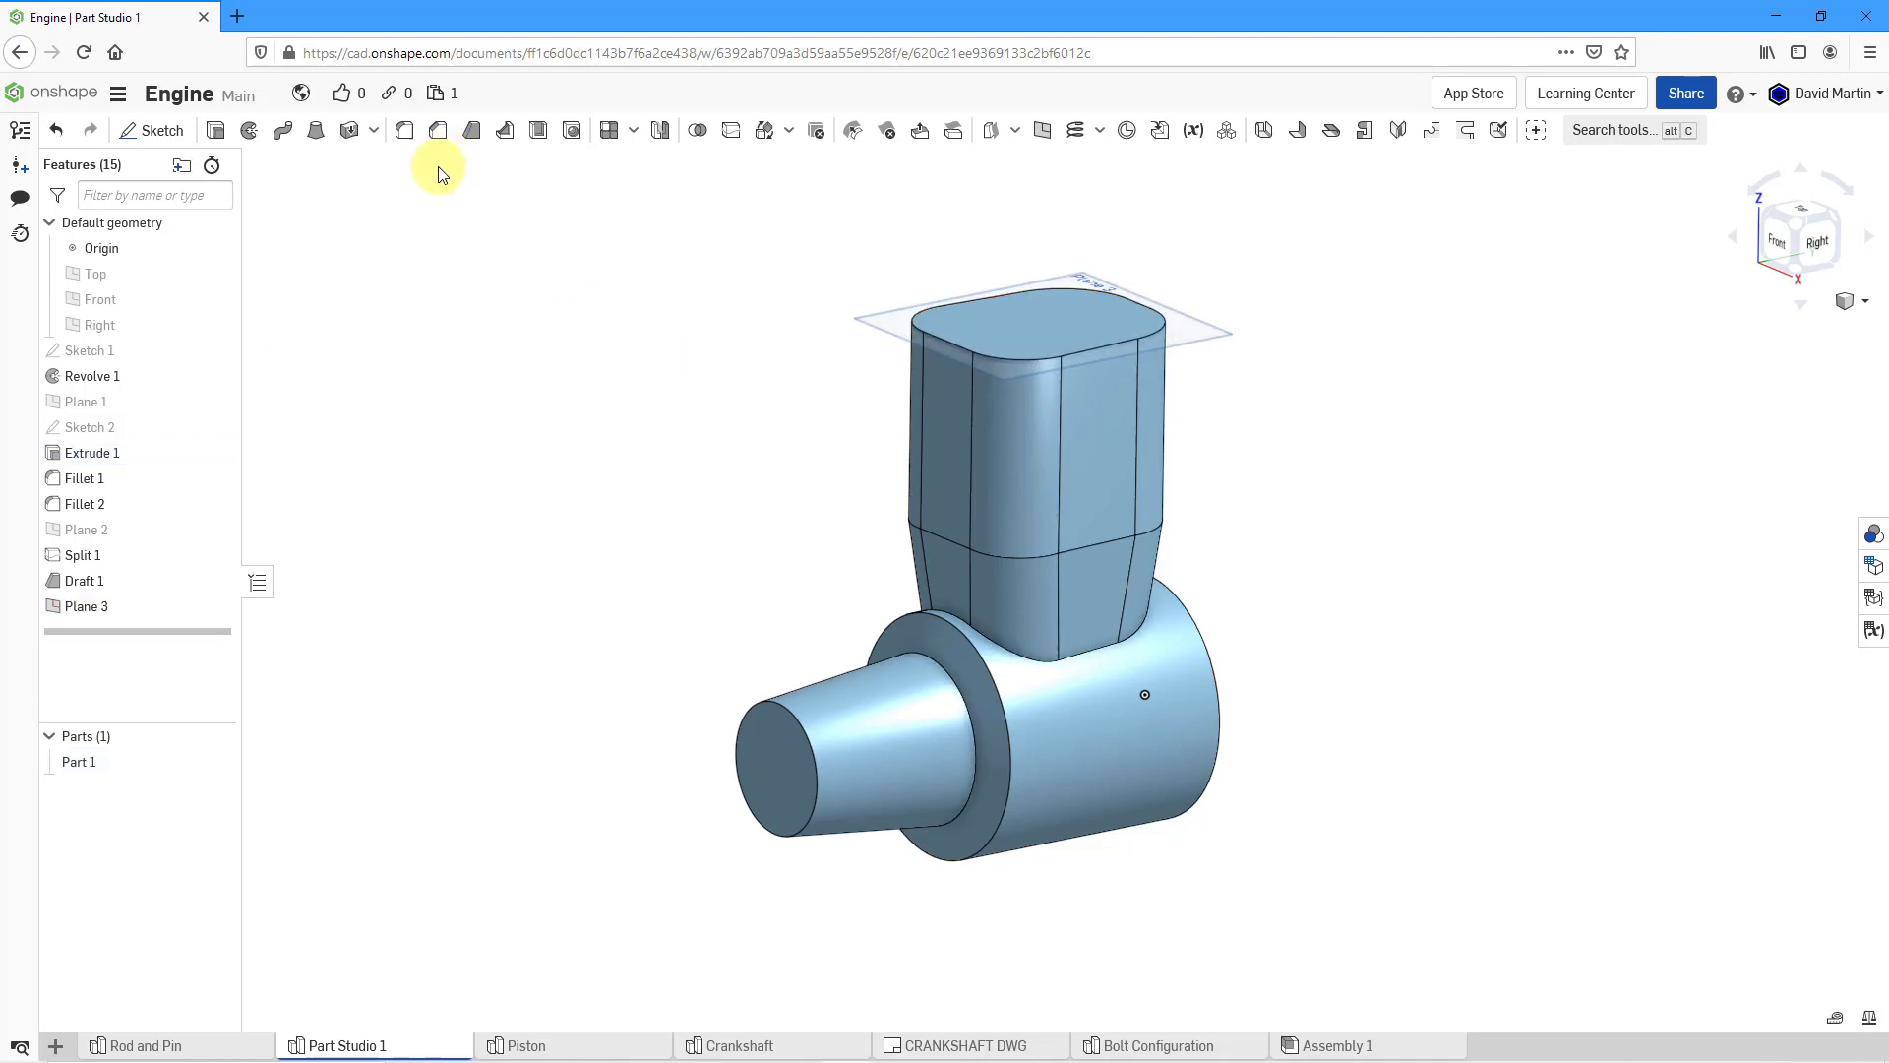
- Start a sketch on Plane 3 and offset the outline of the block's top face outward by about 35 mm
left_click(881, 320)
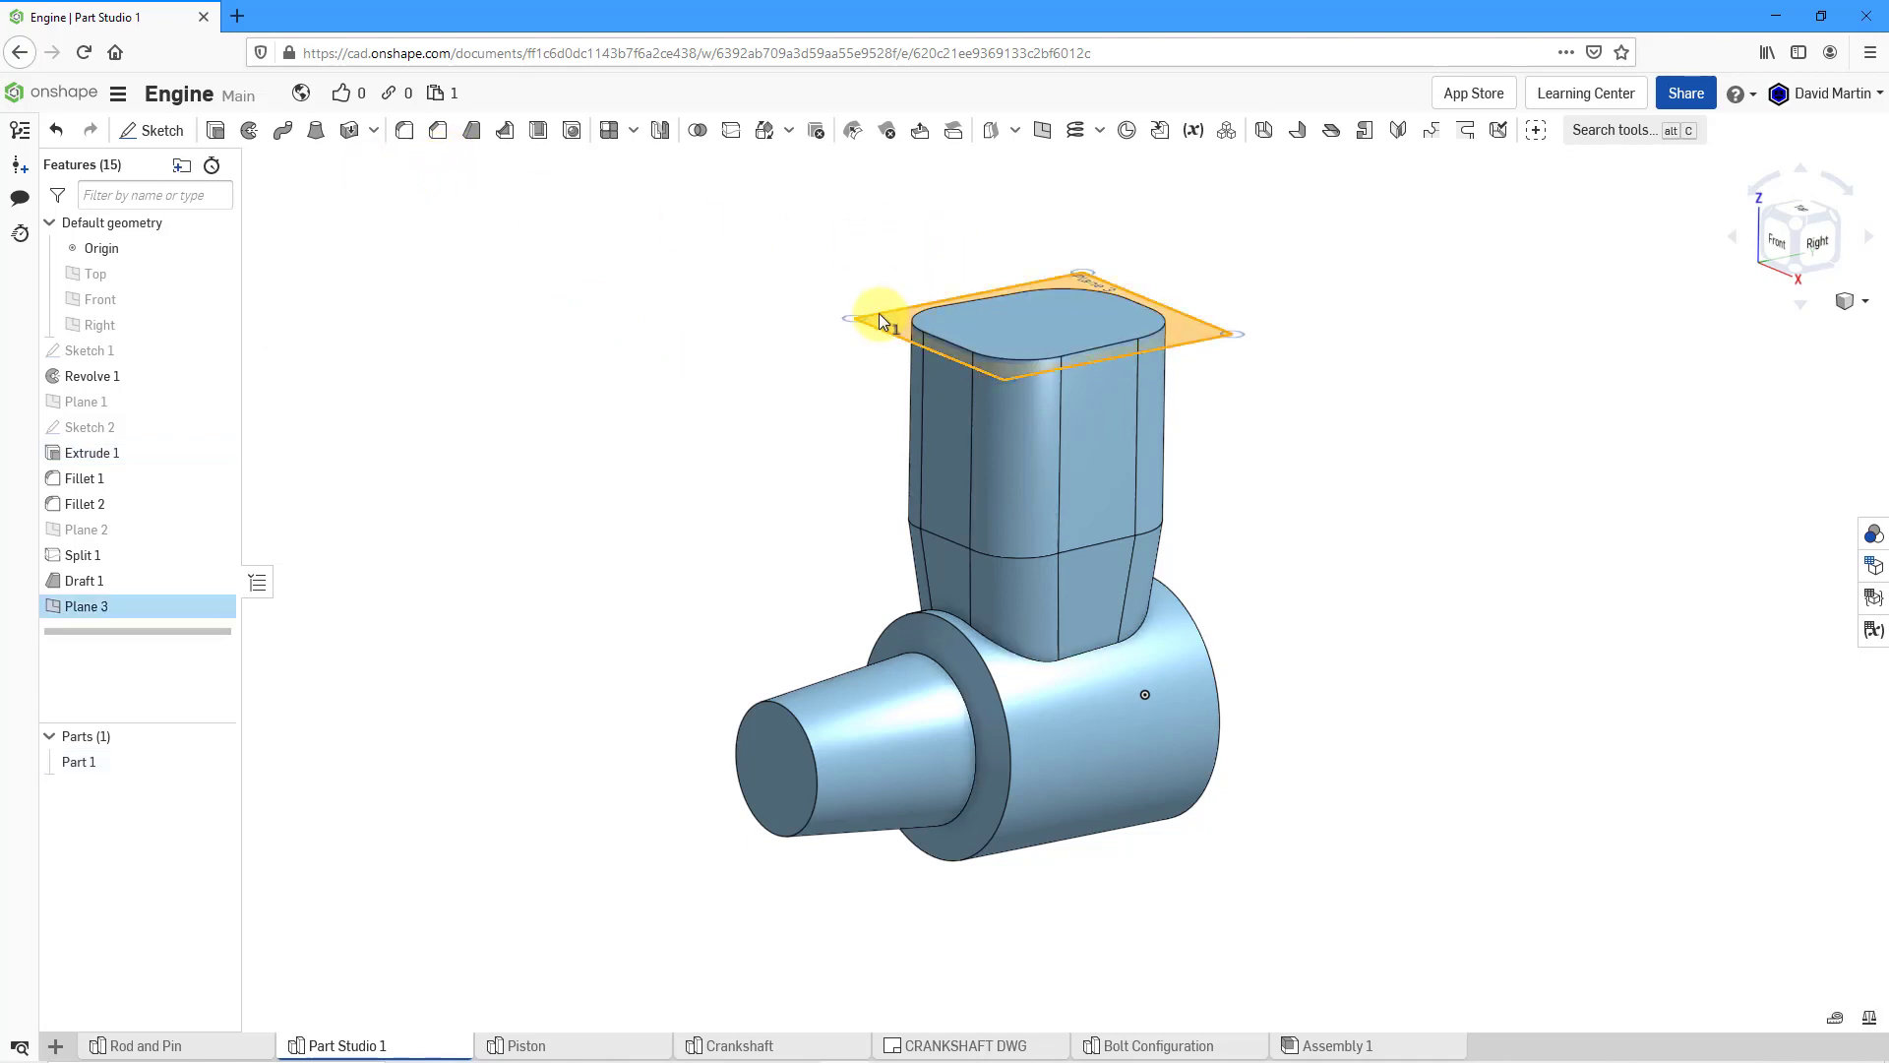
right_click(847, 250)
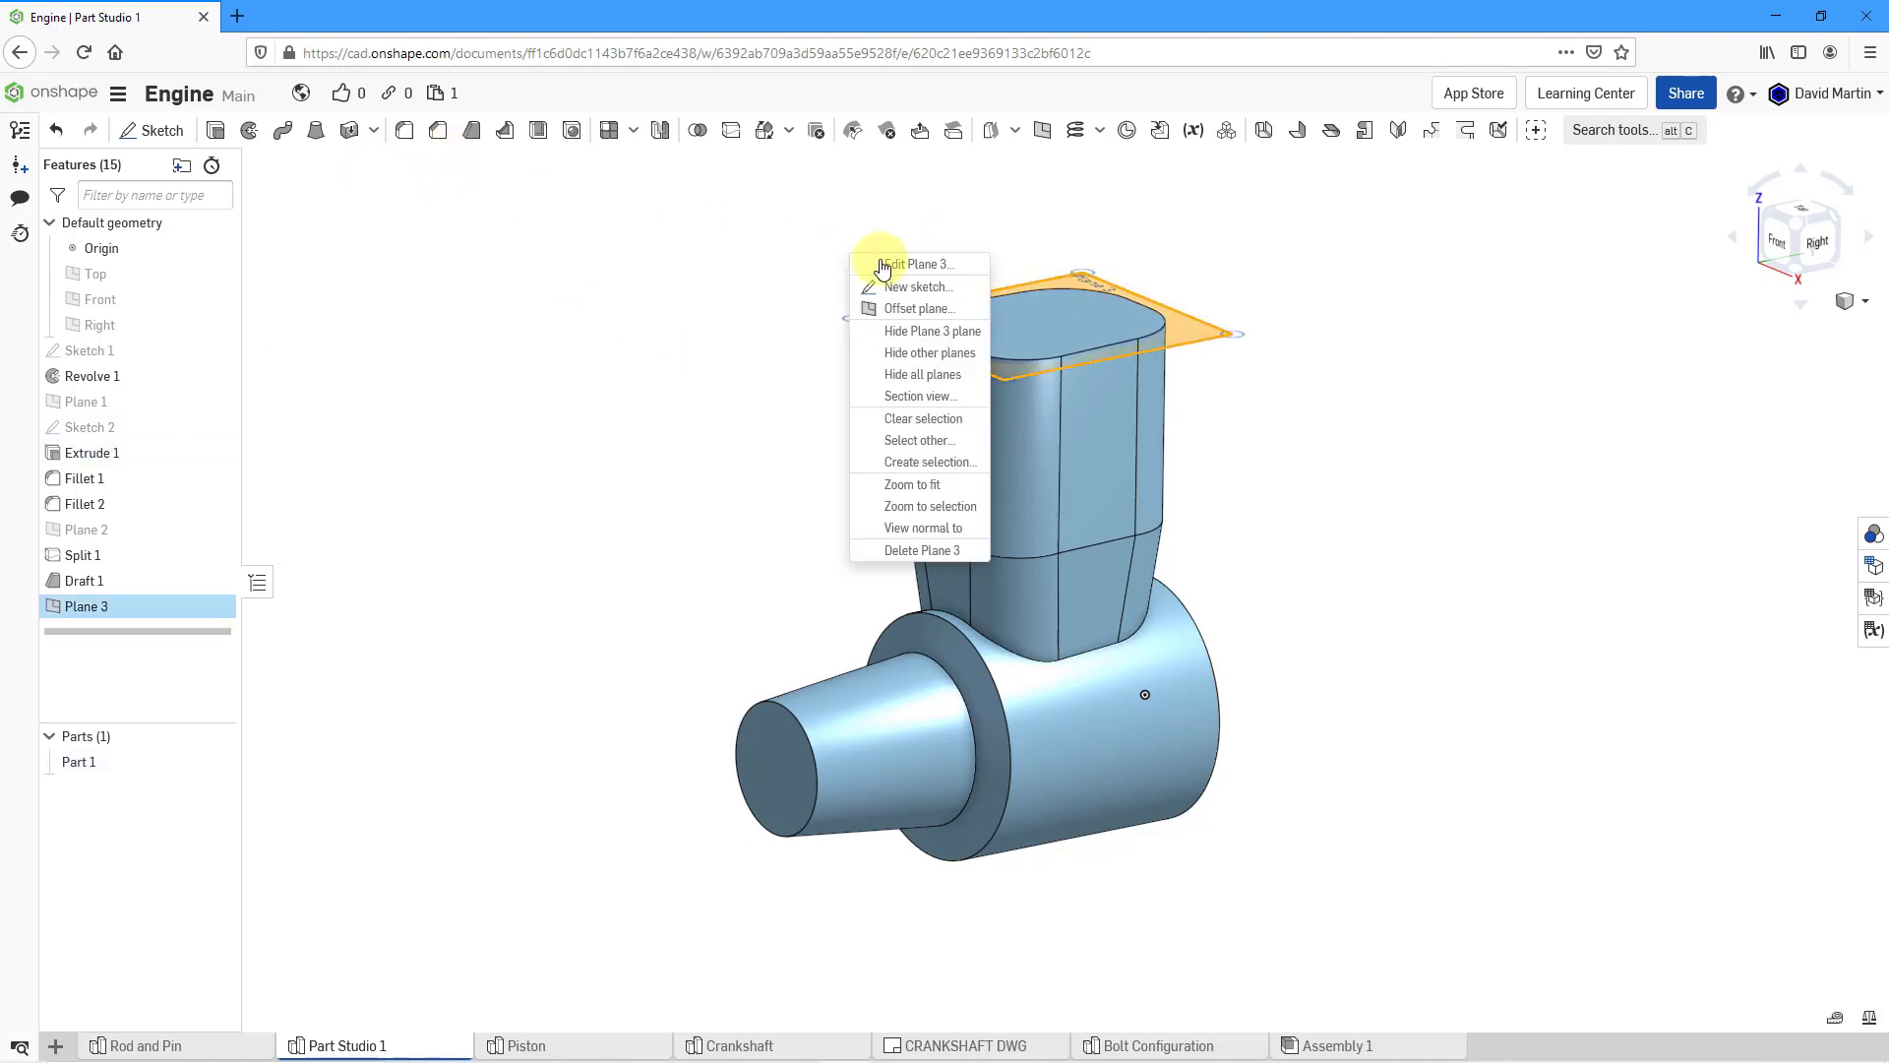
left_click(759, 258)
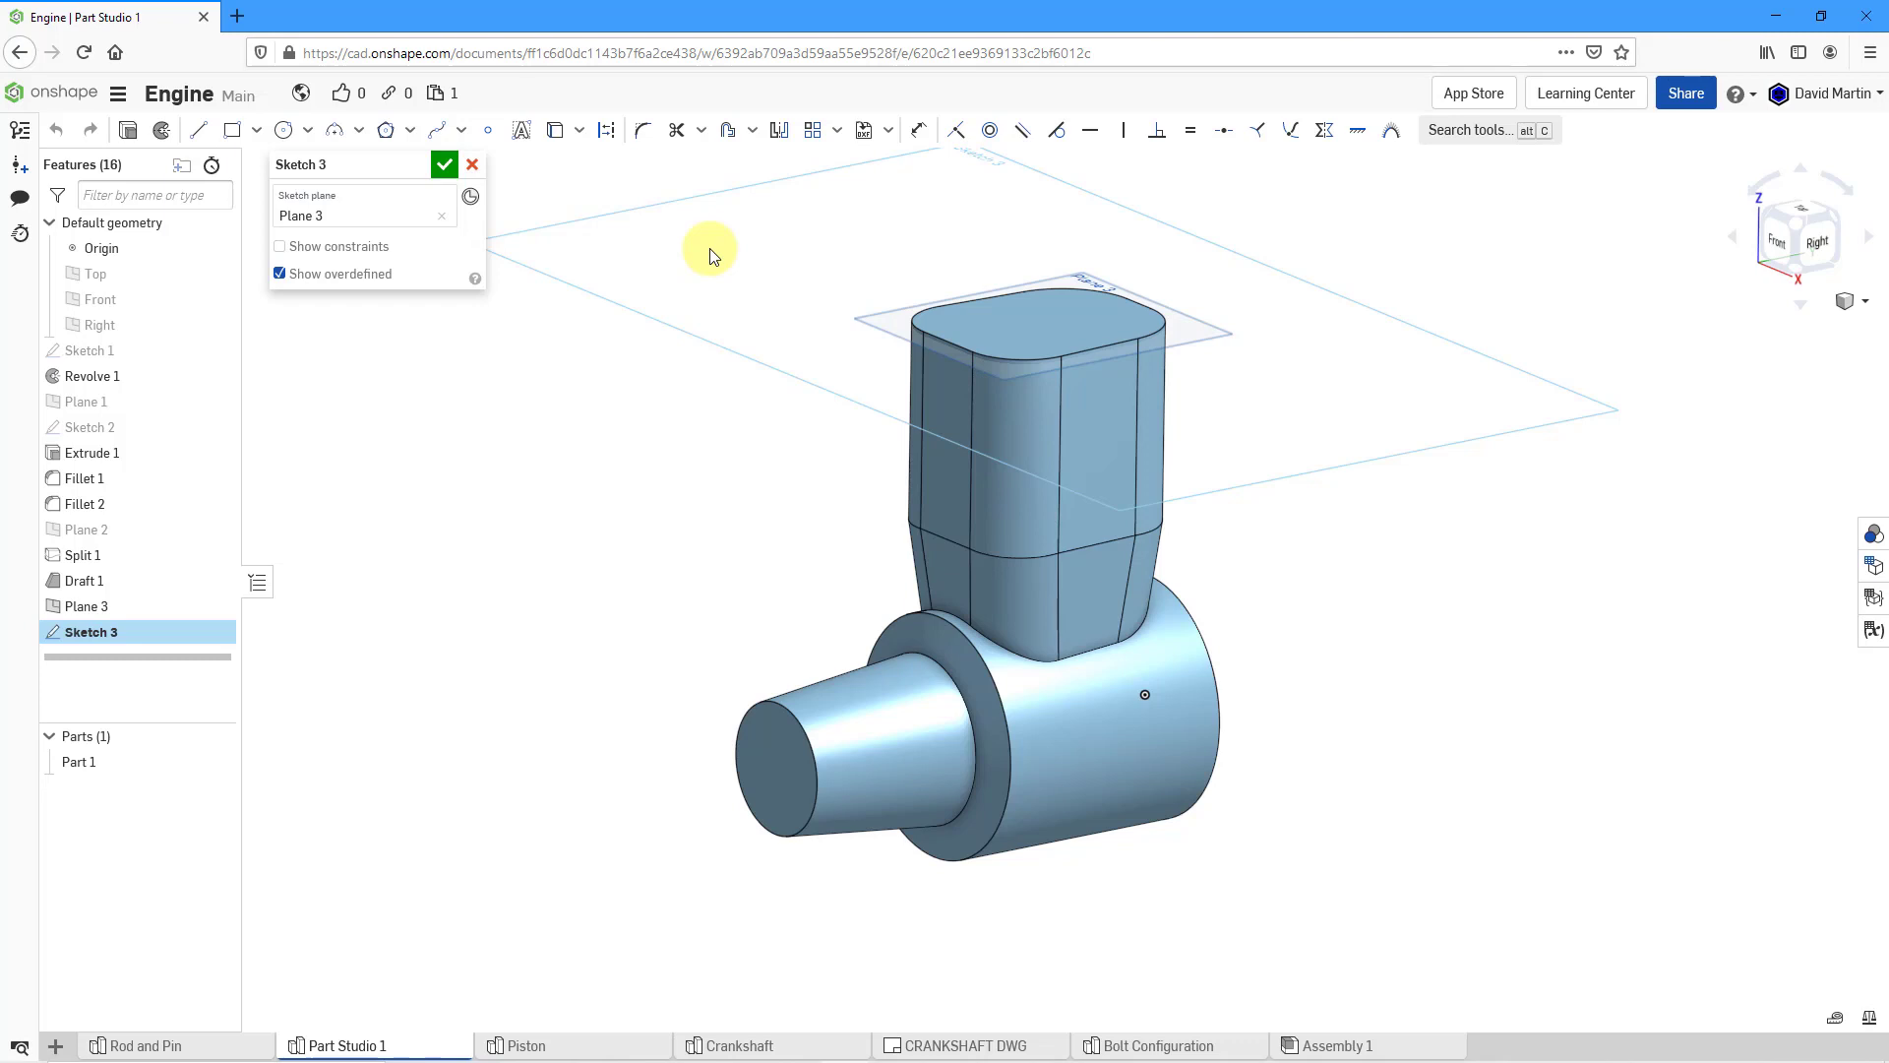
left_click(728, 138)
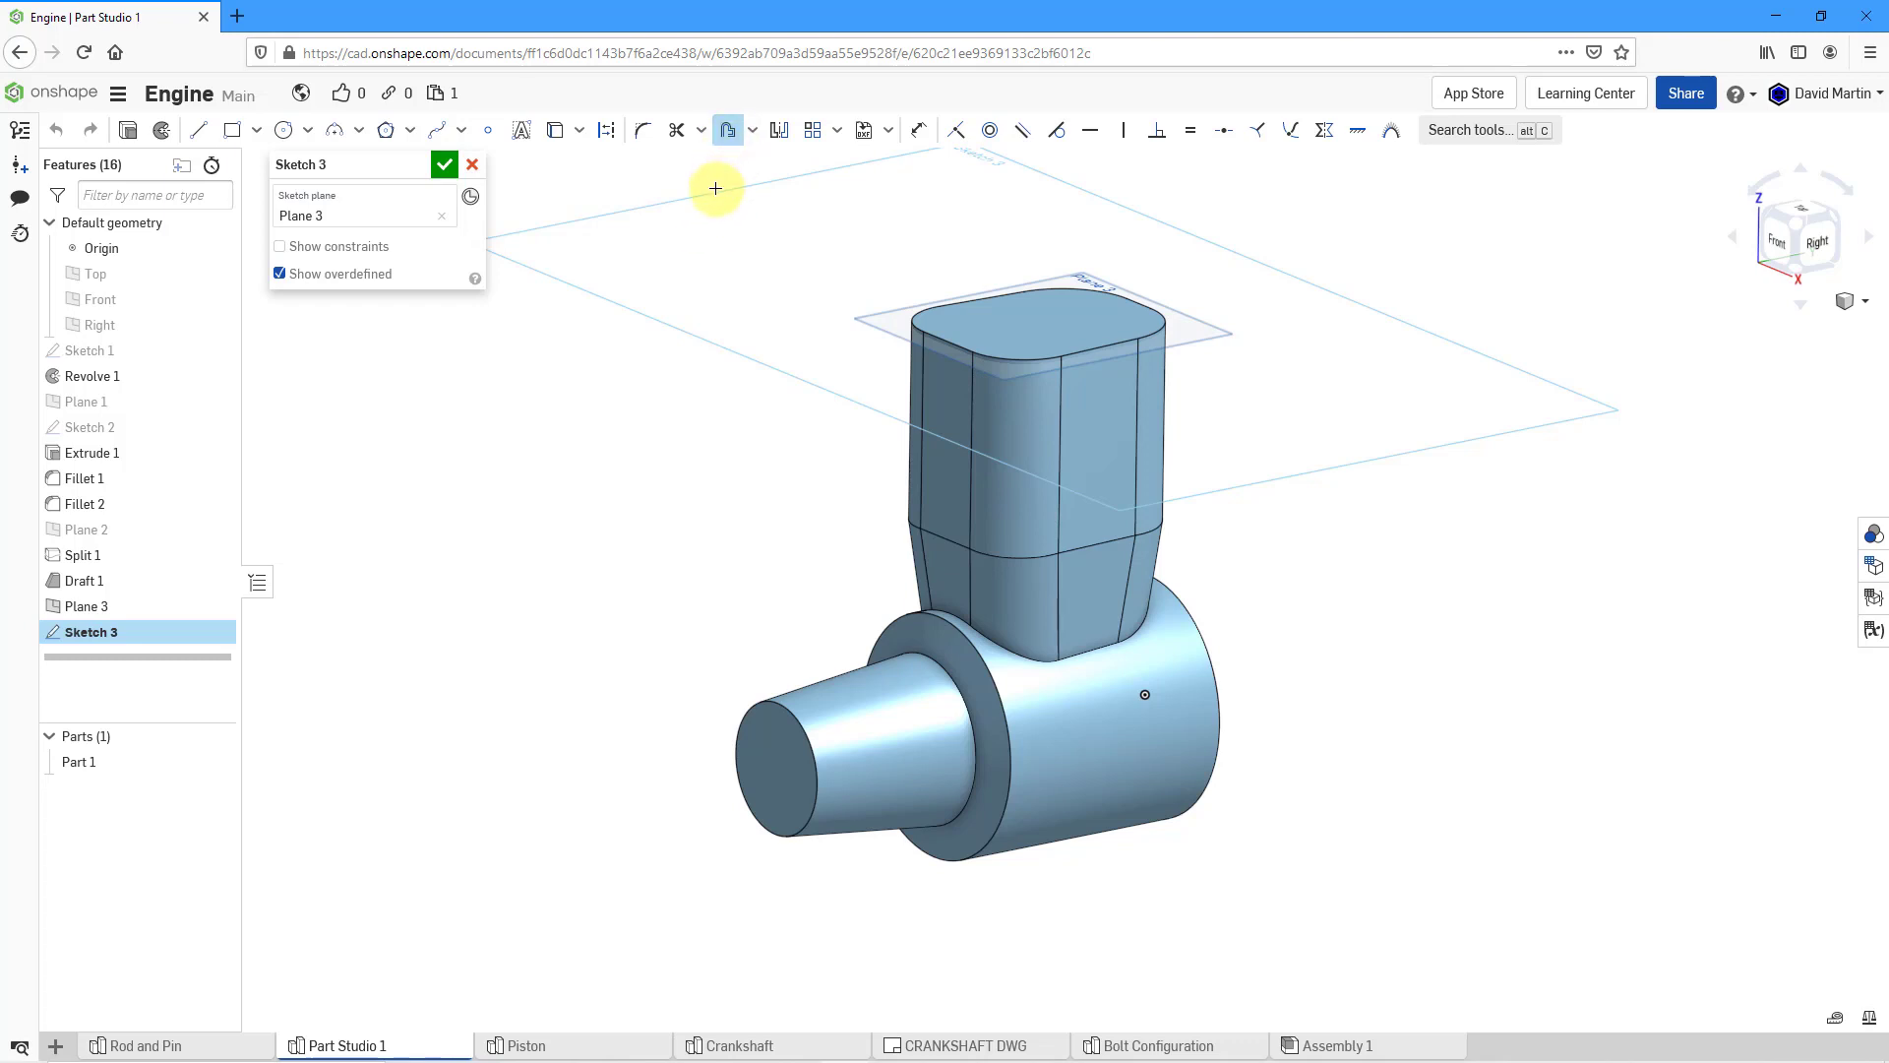
left_click(1031, 323)
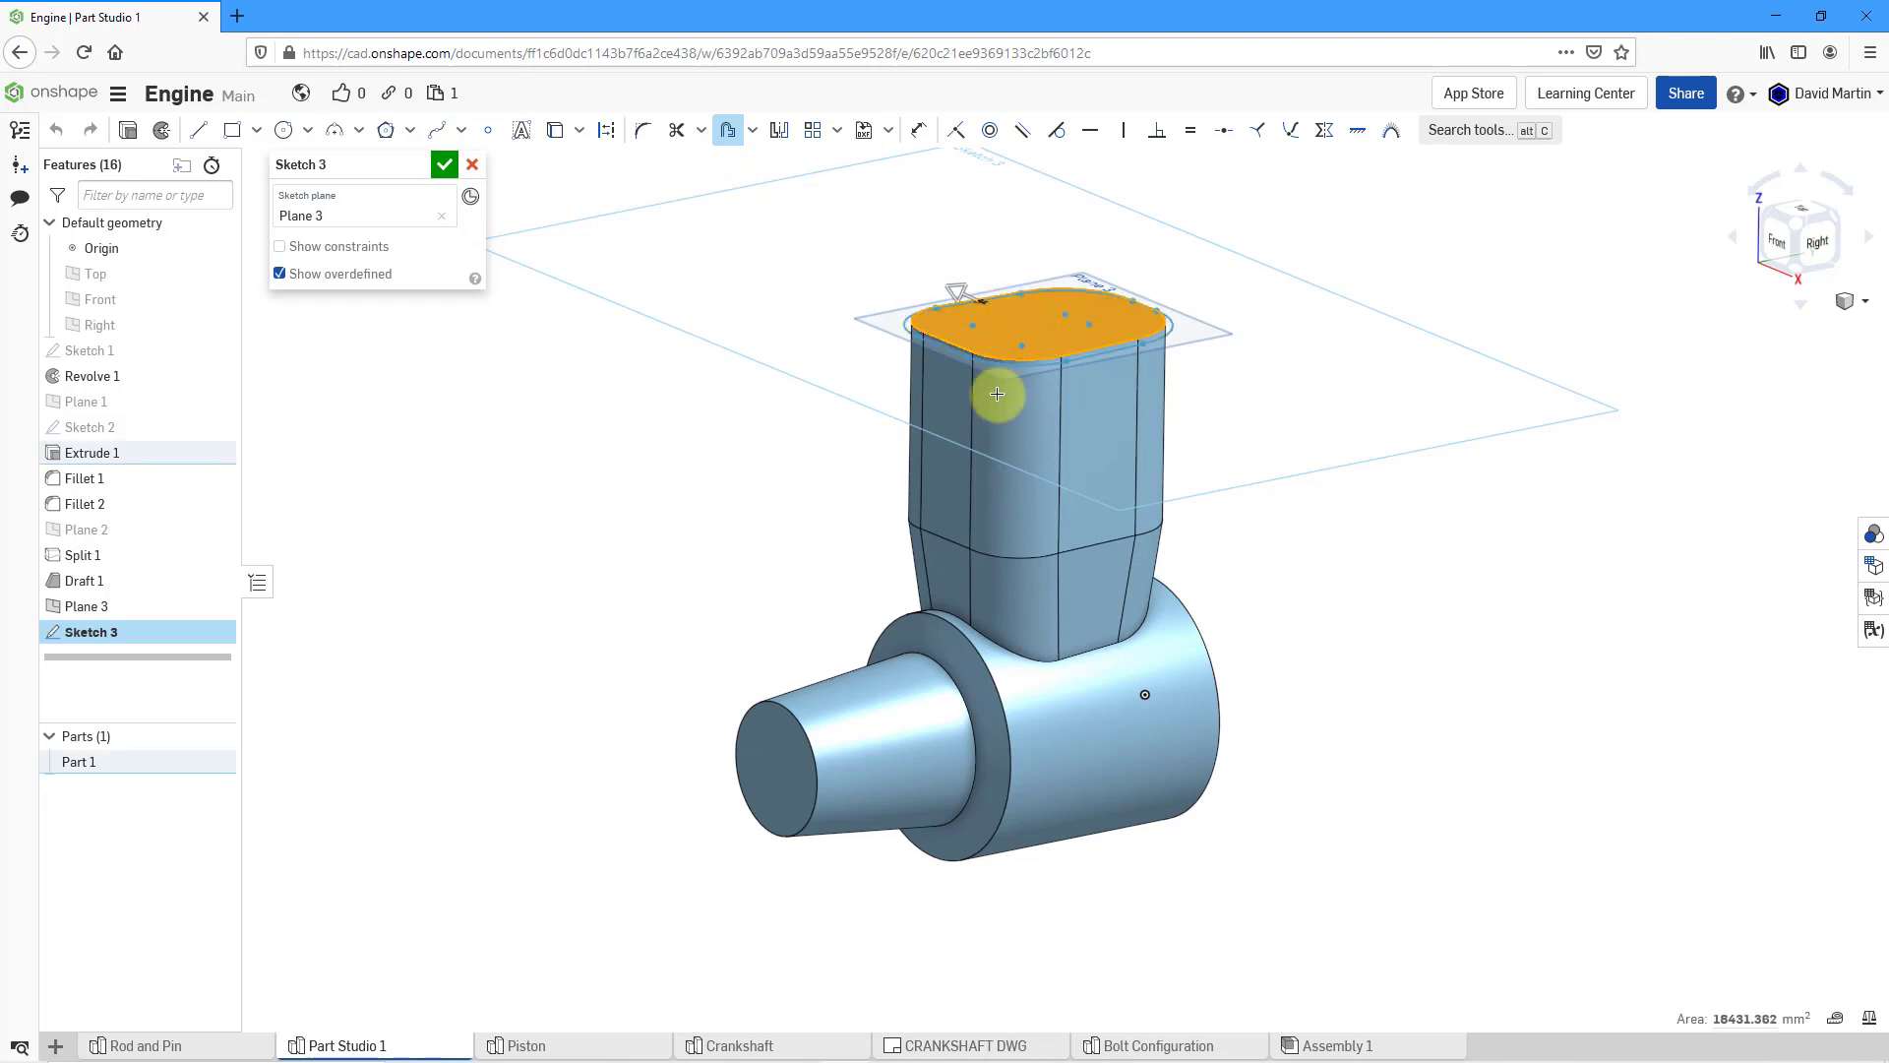
right_click_drag(945, 413, 965, 460)
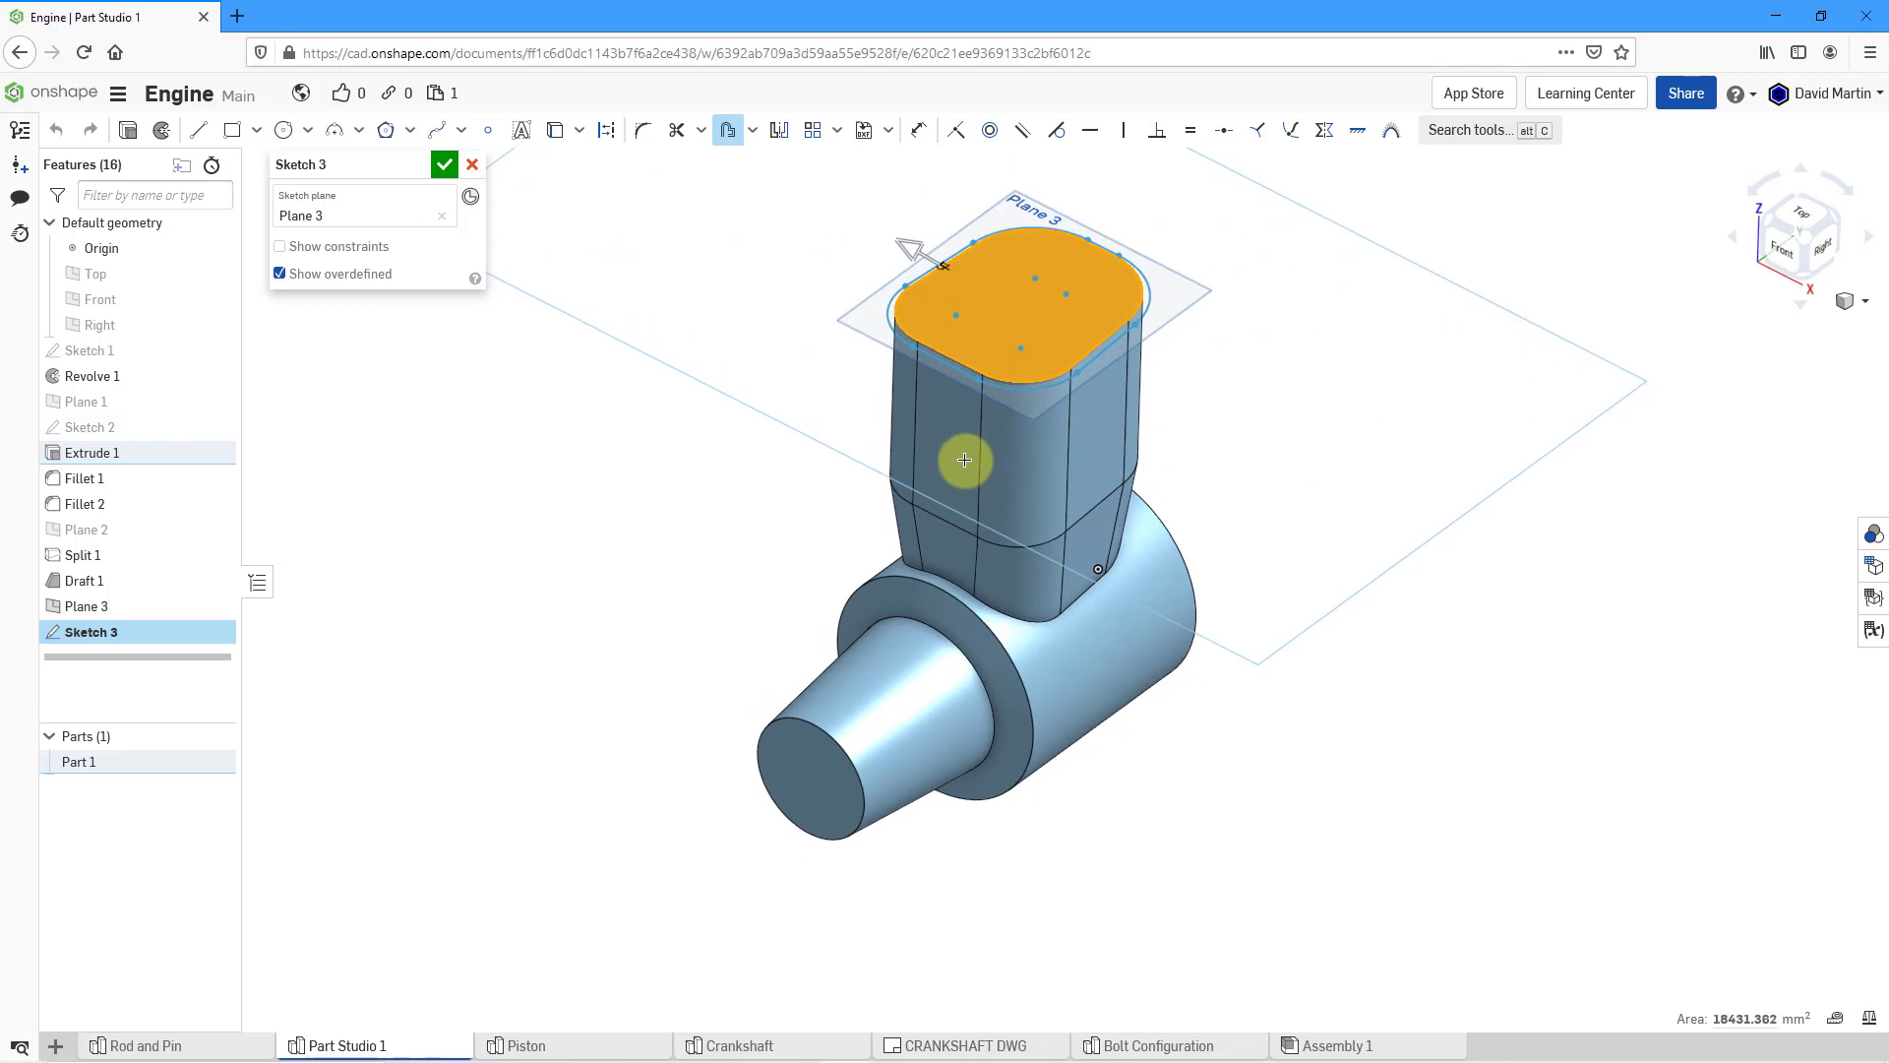
left_click_drag(892, 233, 882, 228)
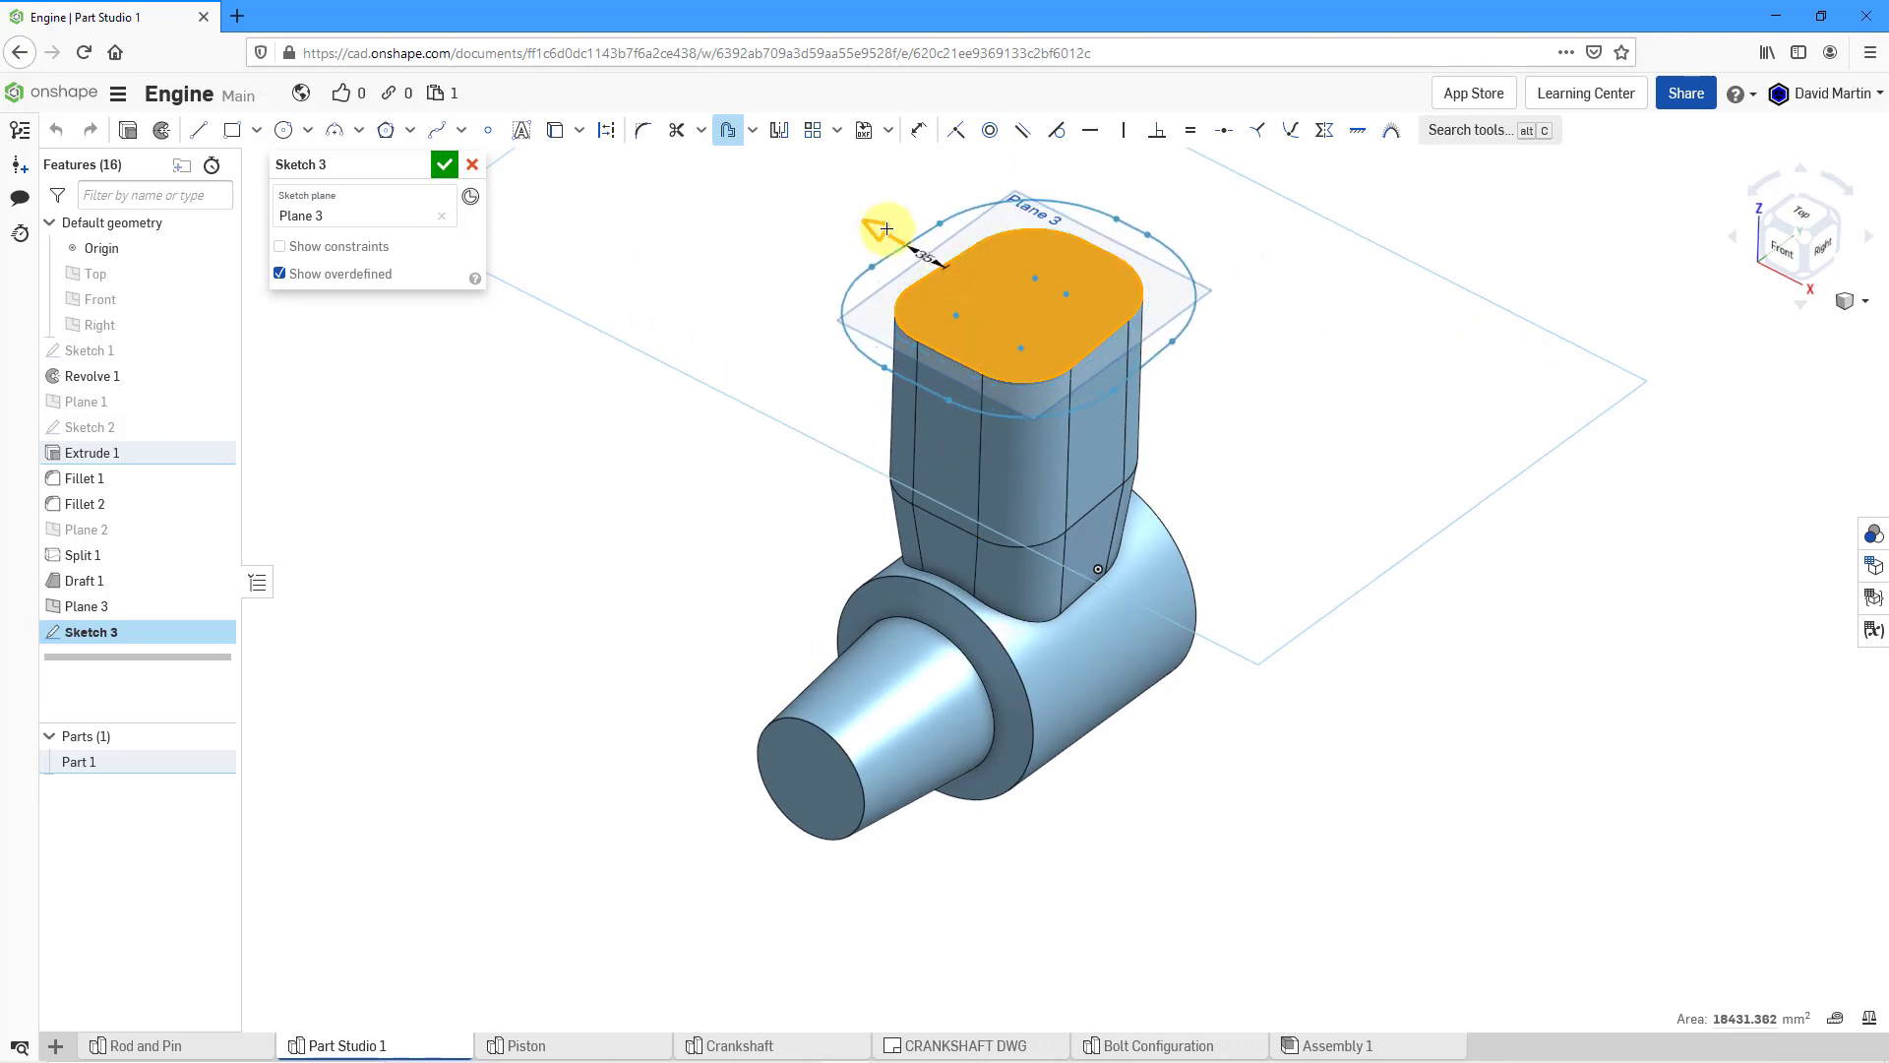
- Set the outline's offset distance to 10 mm and finish the sketch
middle_click_drag(953, 280, 965, 368)
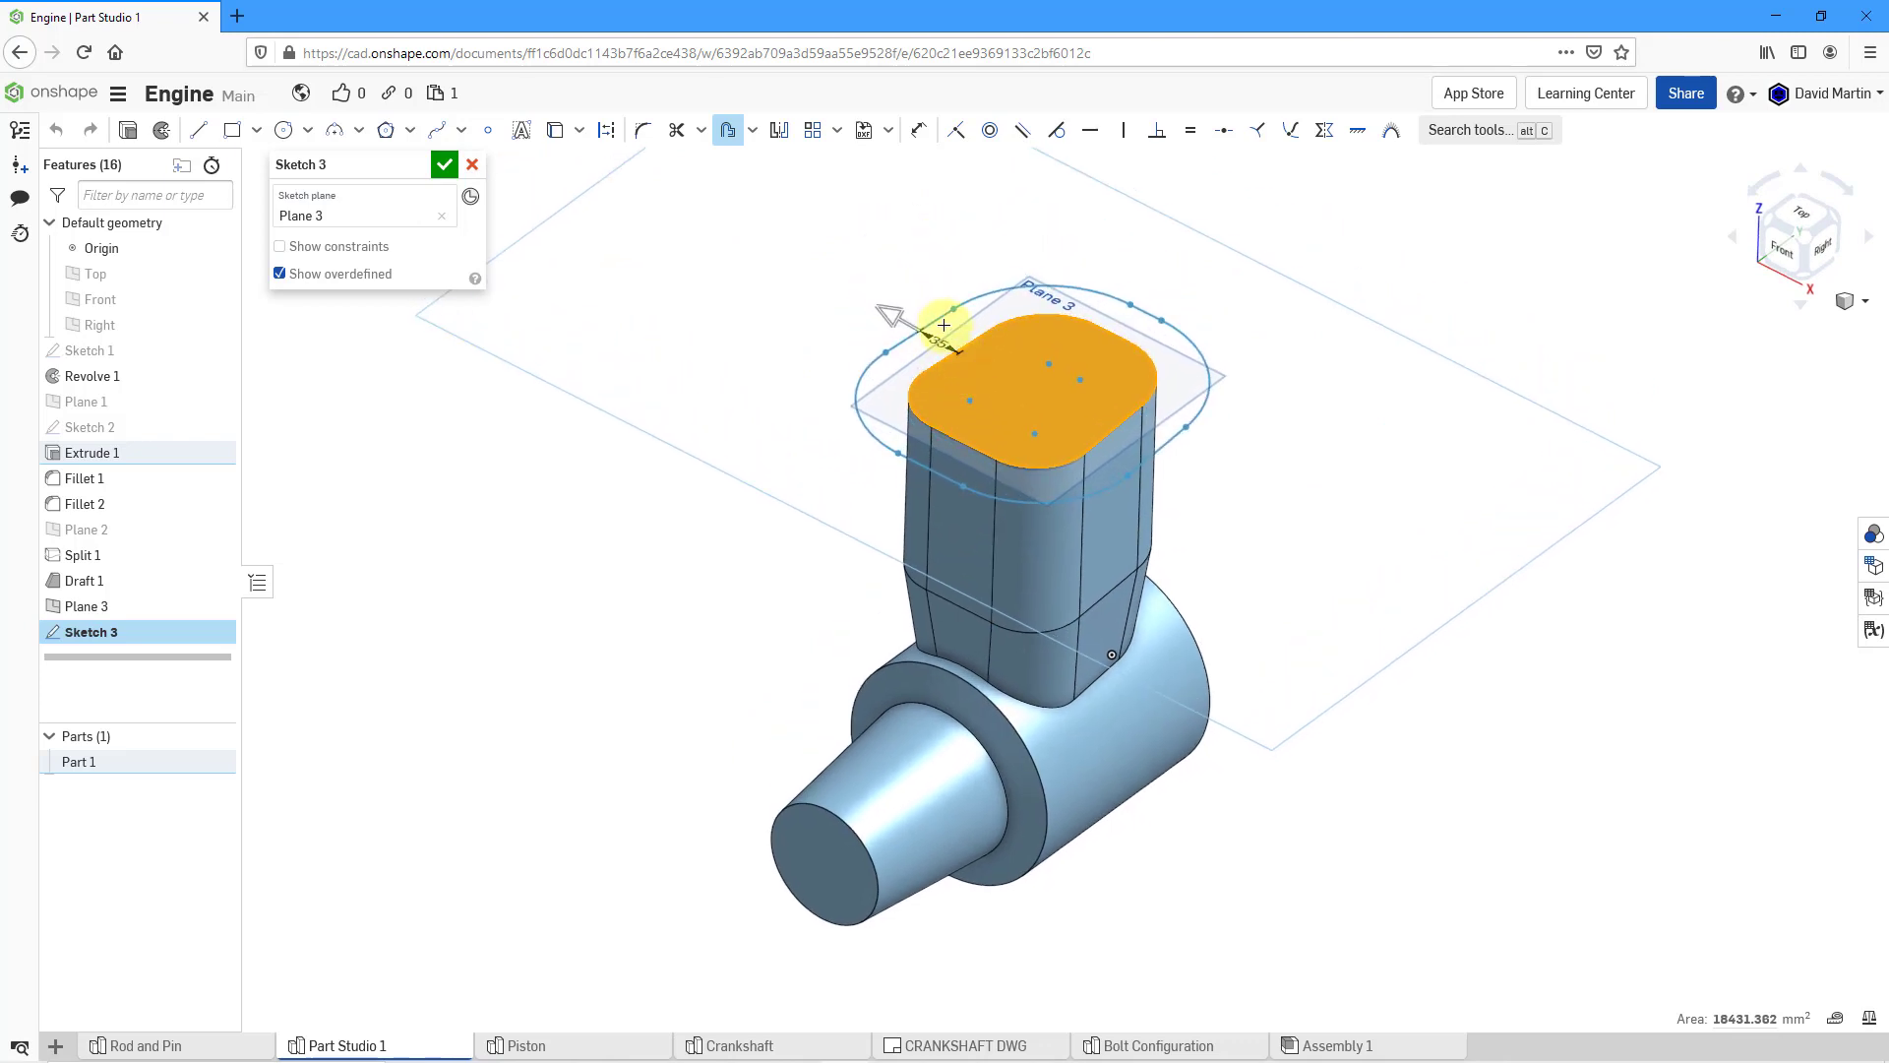
scroll(945, 328, "down", 3)
scroll(948, 321, "up", 6)
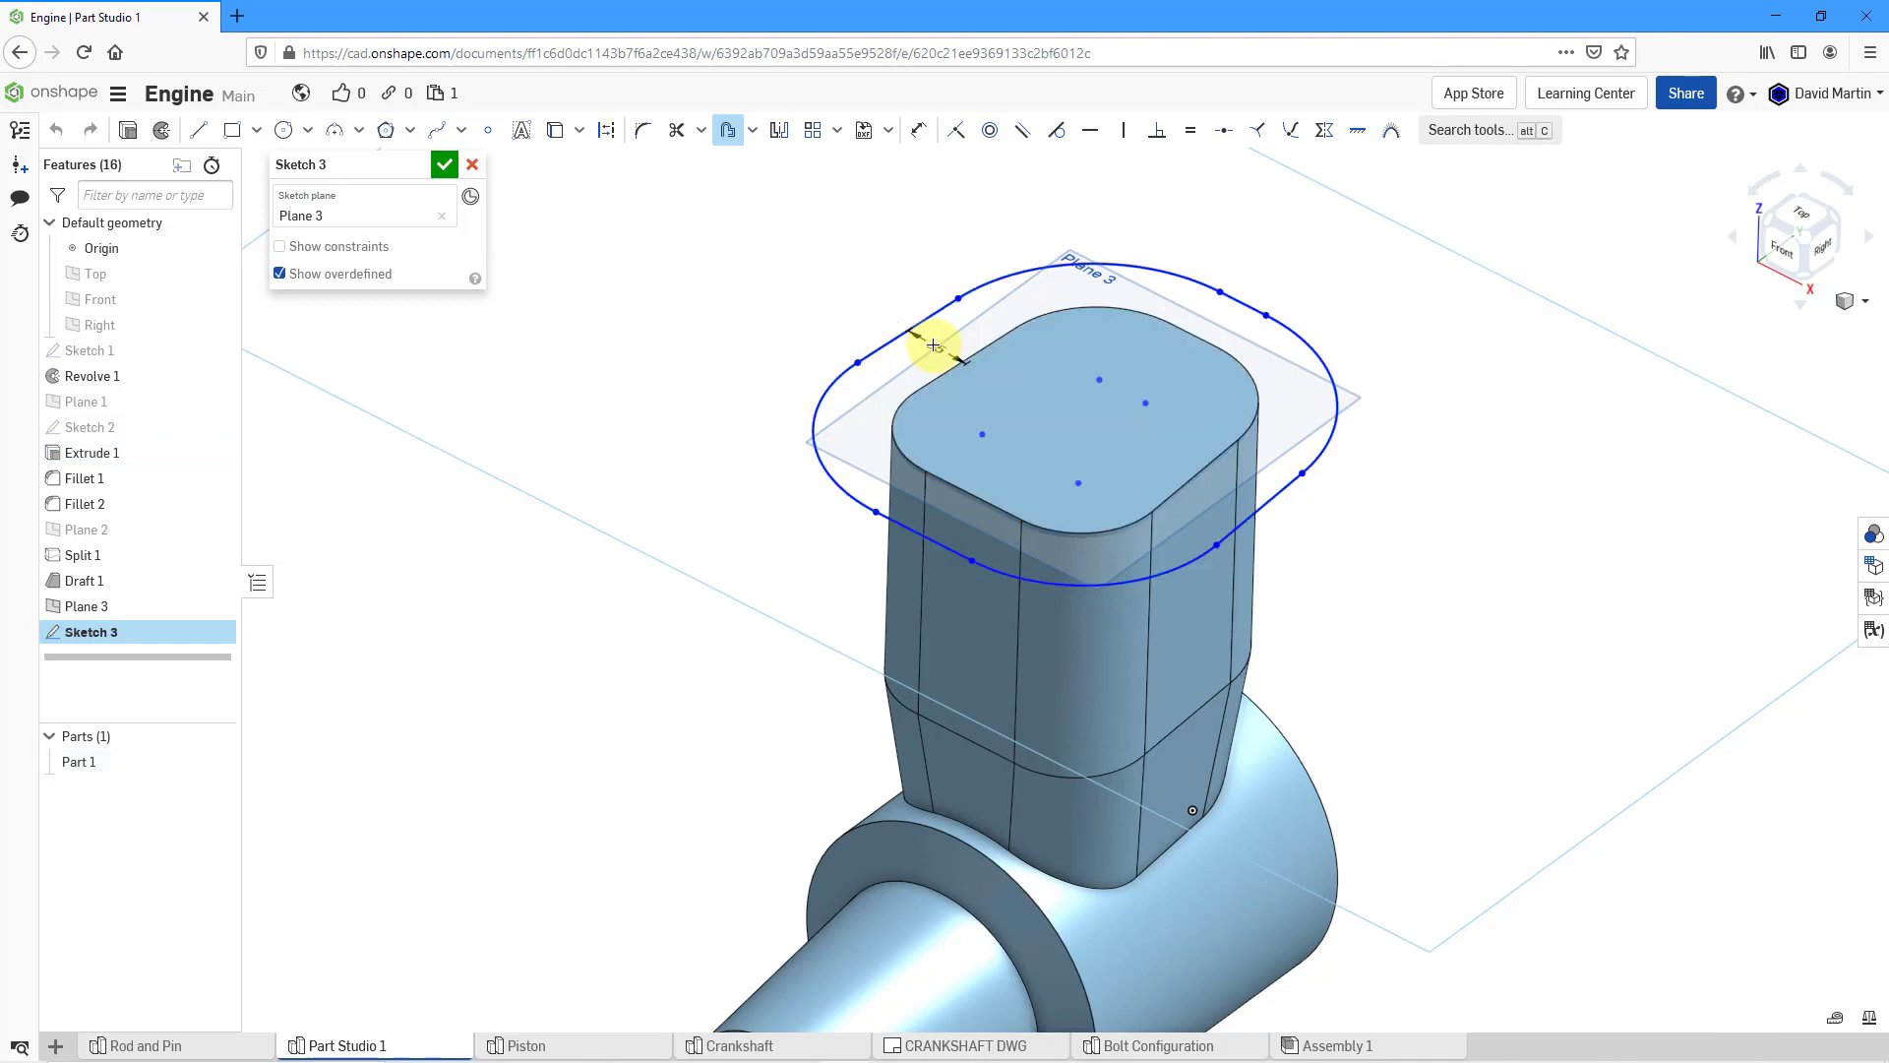
double_click(937, 337)
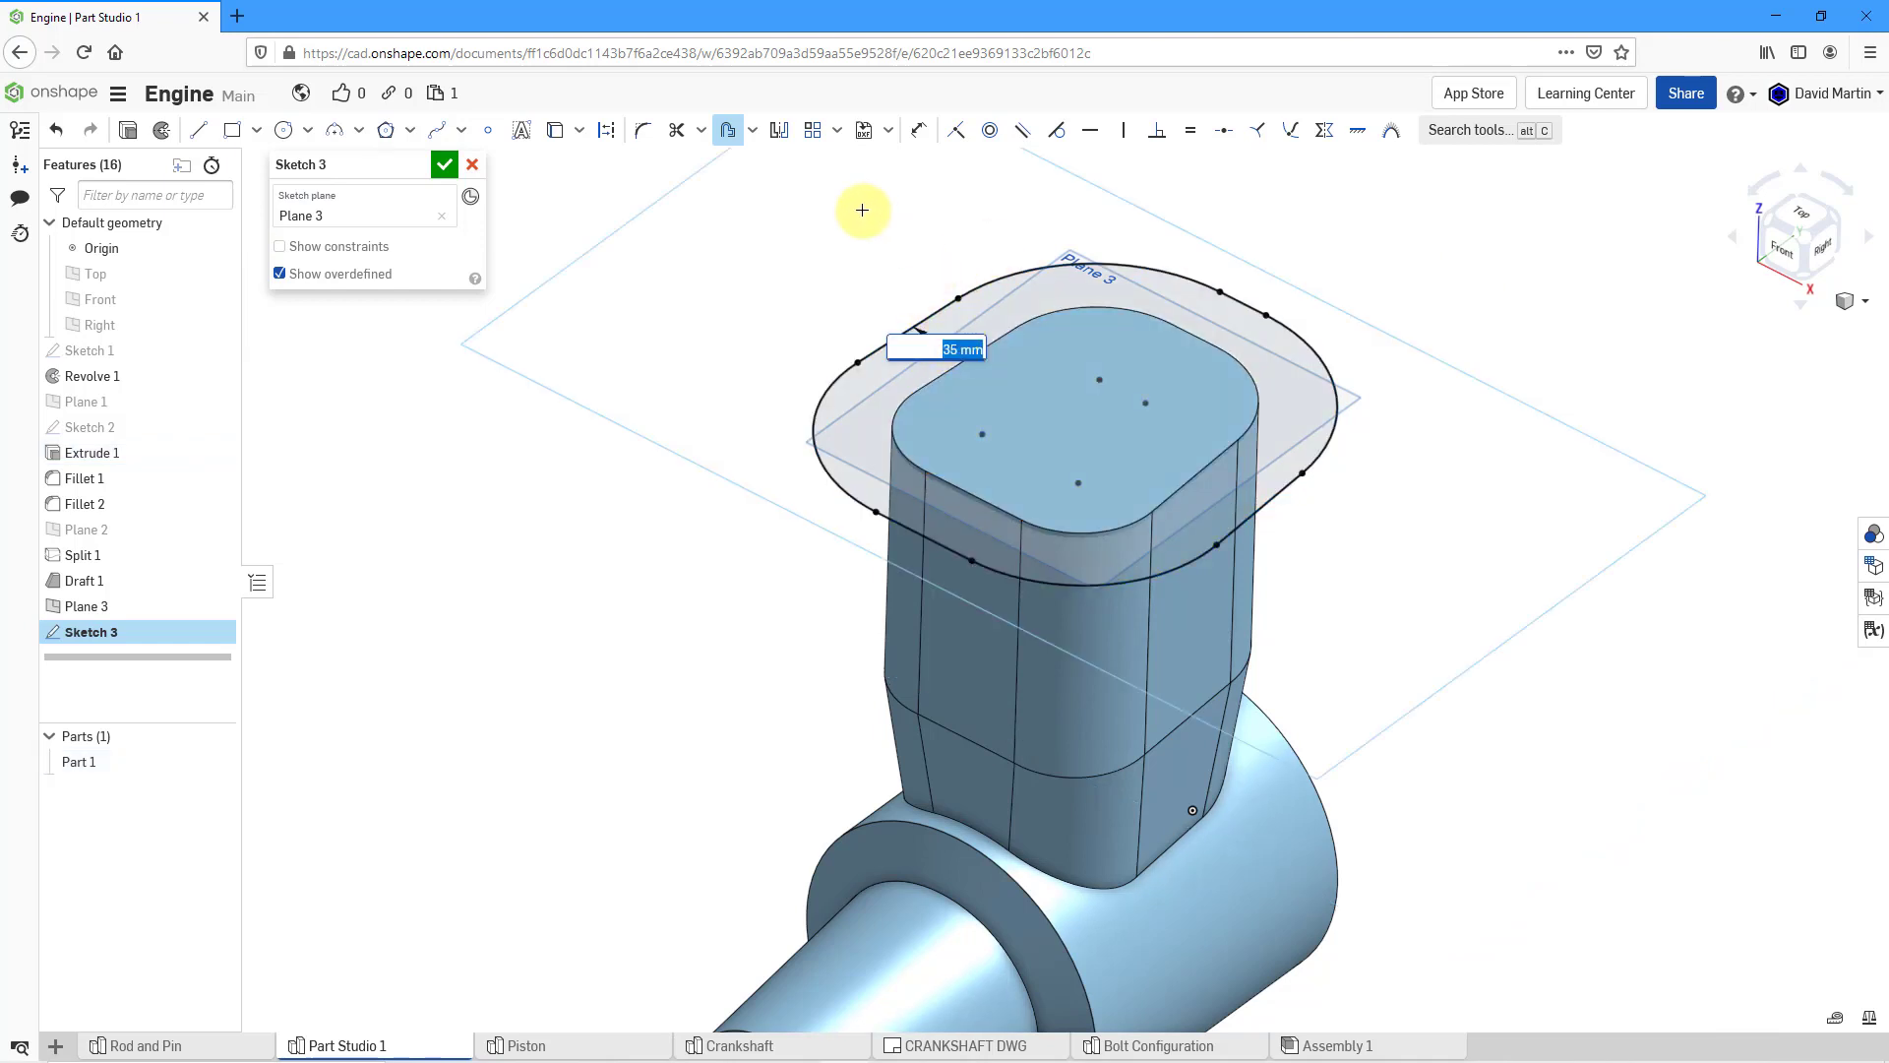
type("10")
key("Return")
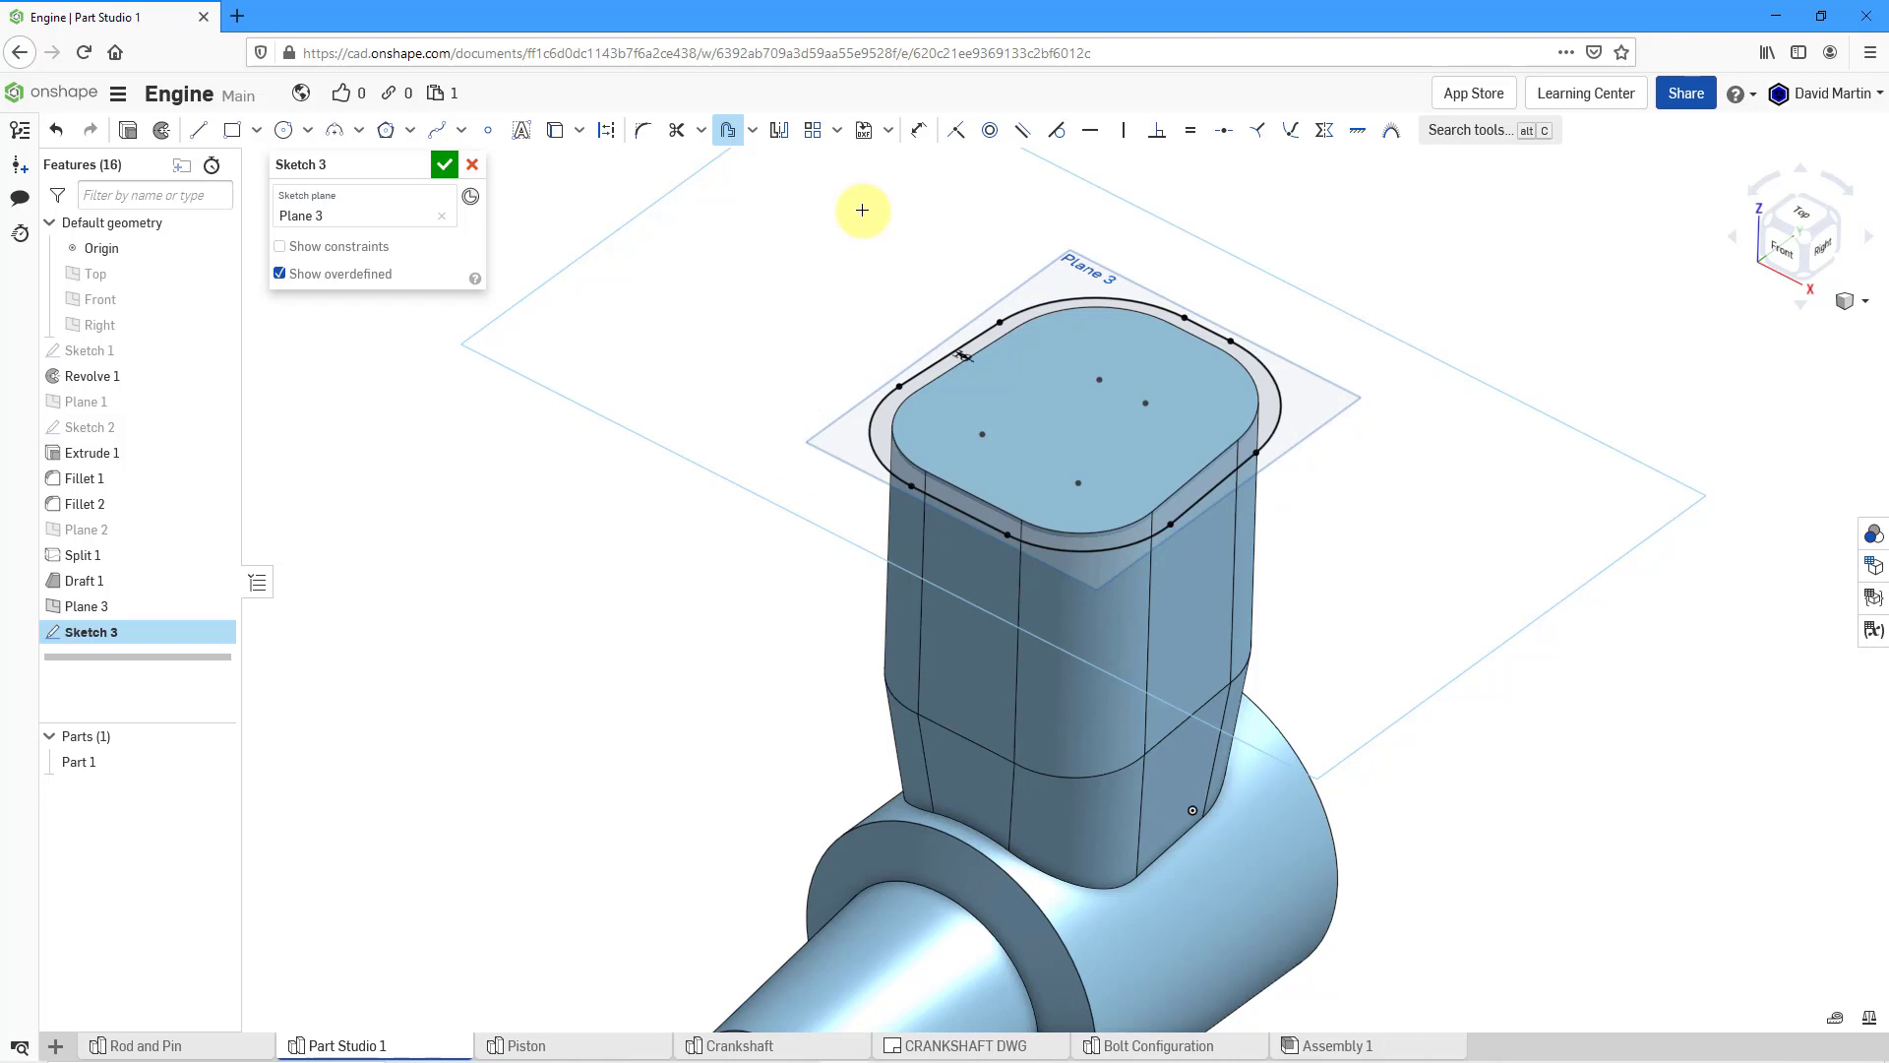
left_click(445, 165)
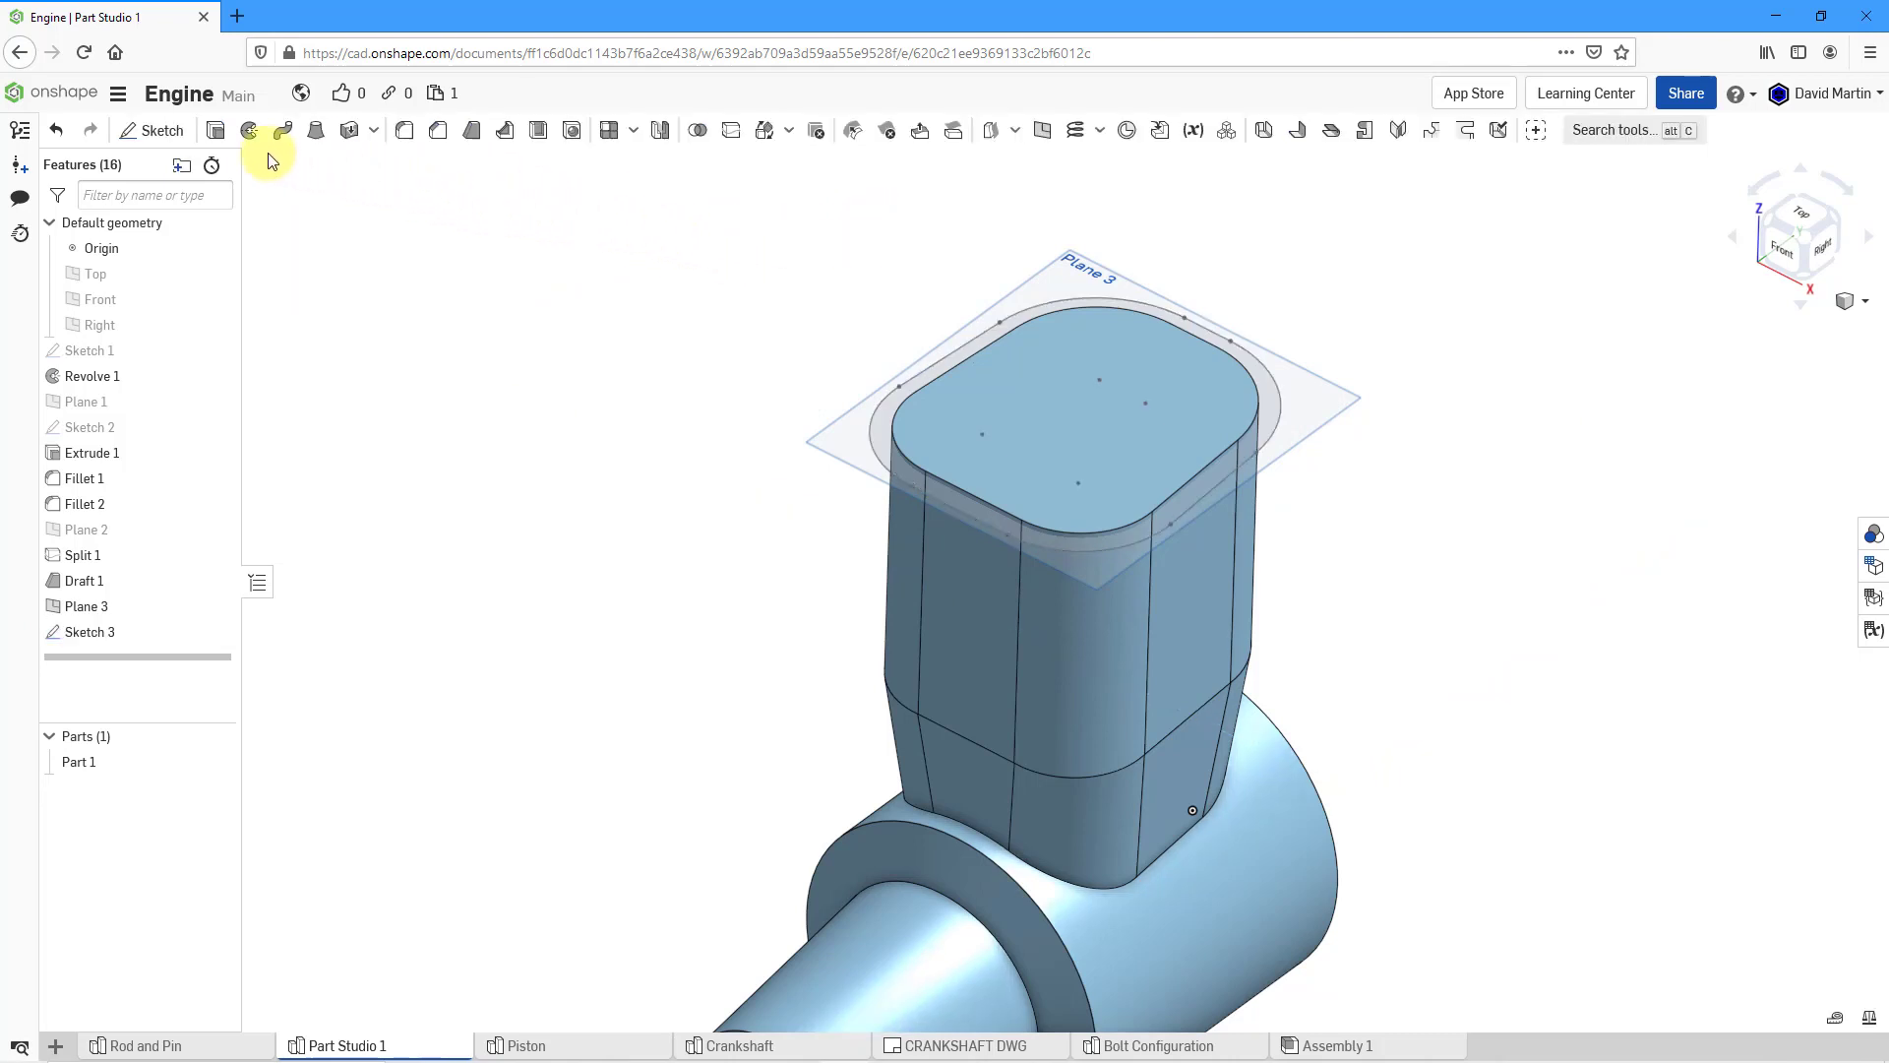
- Extrude the offset outline 5 mm downward as an addition to Part 1, and hide Plane 3
left_click(215, 129)
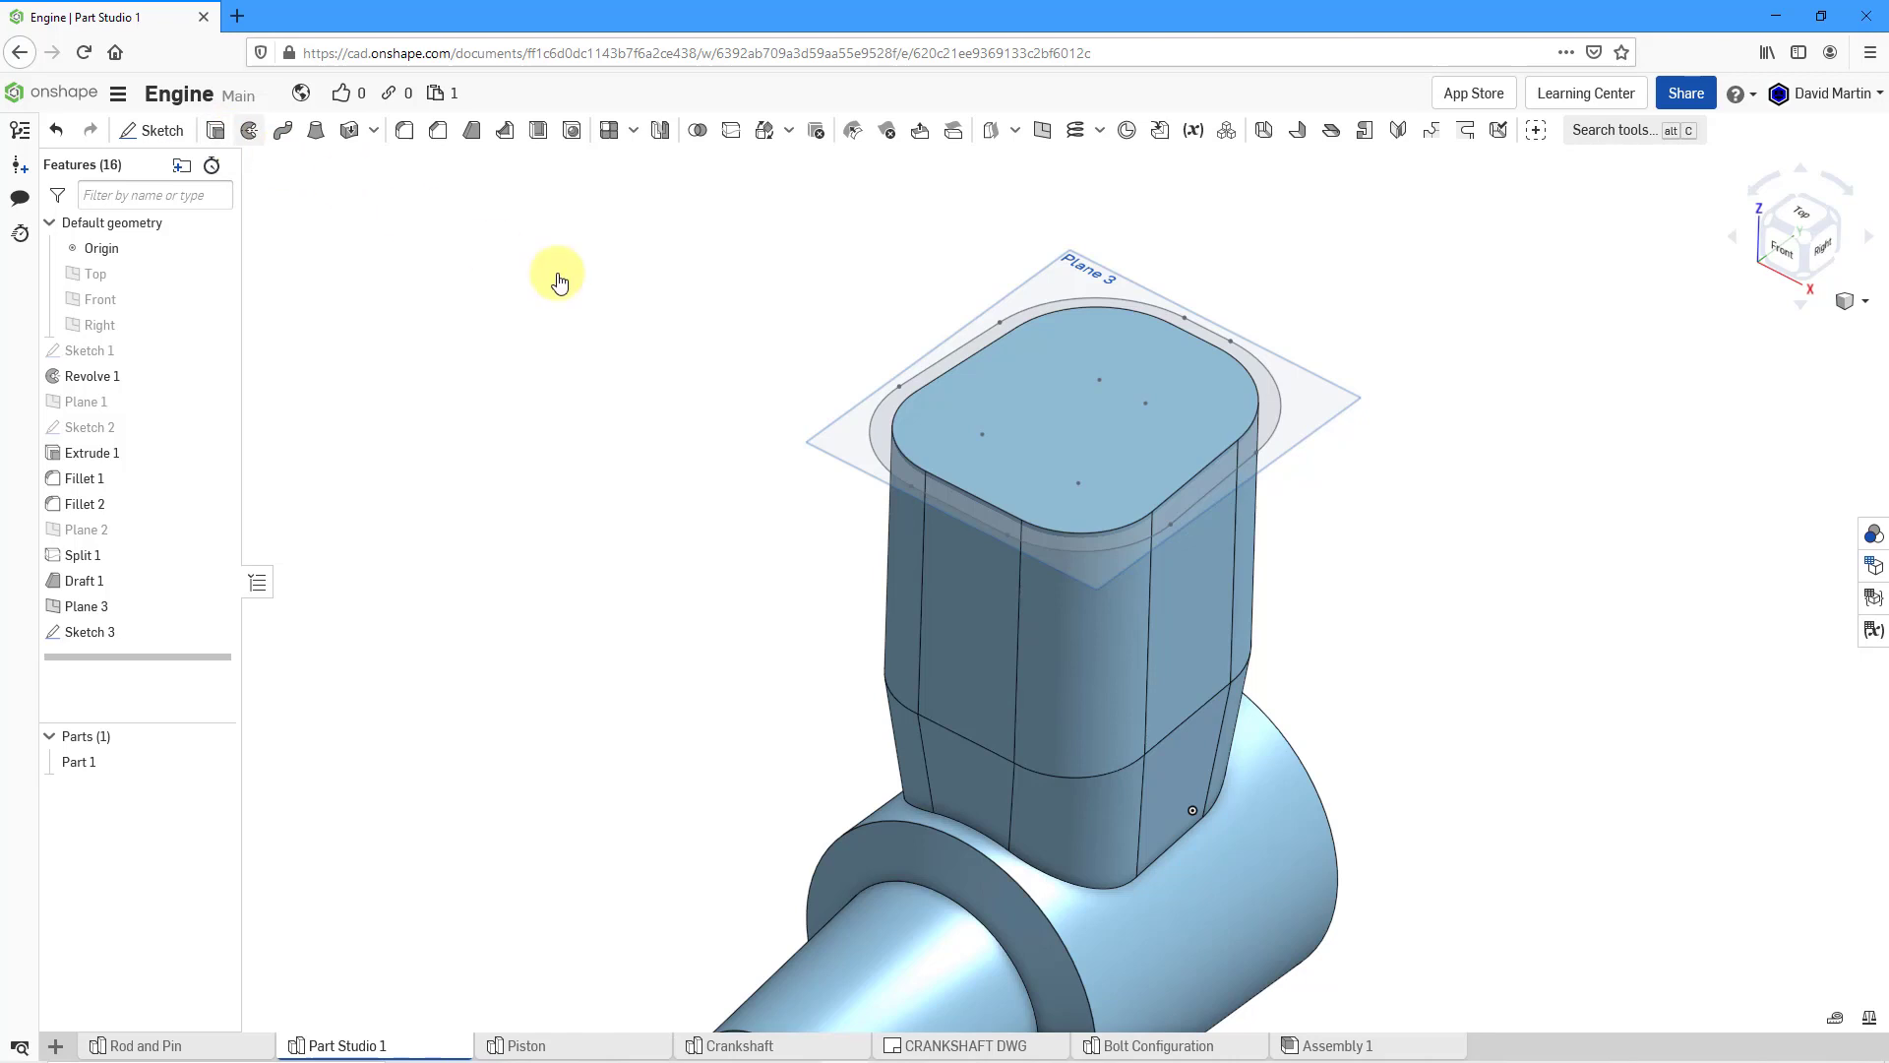
left_click(880, 420)
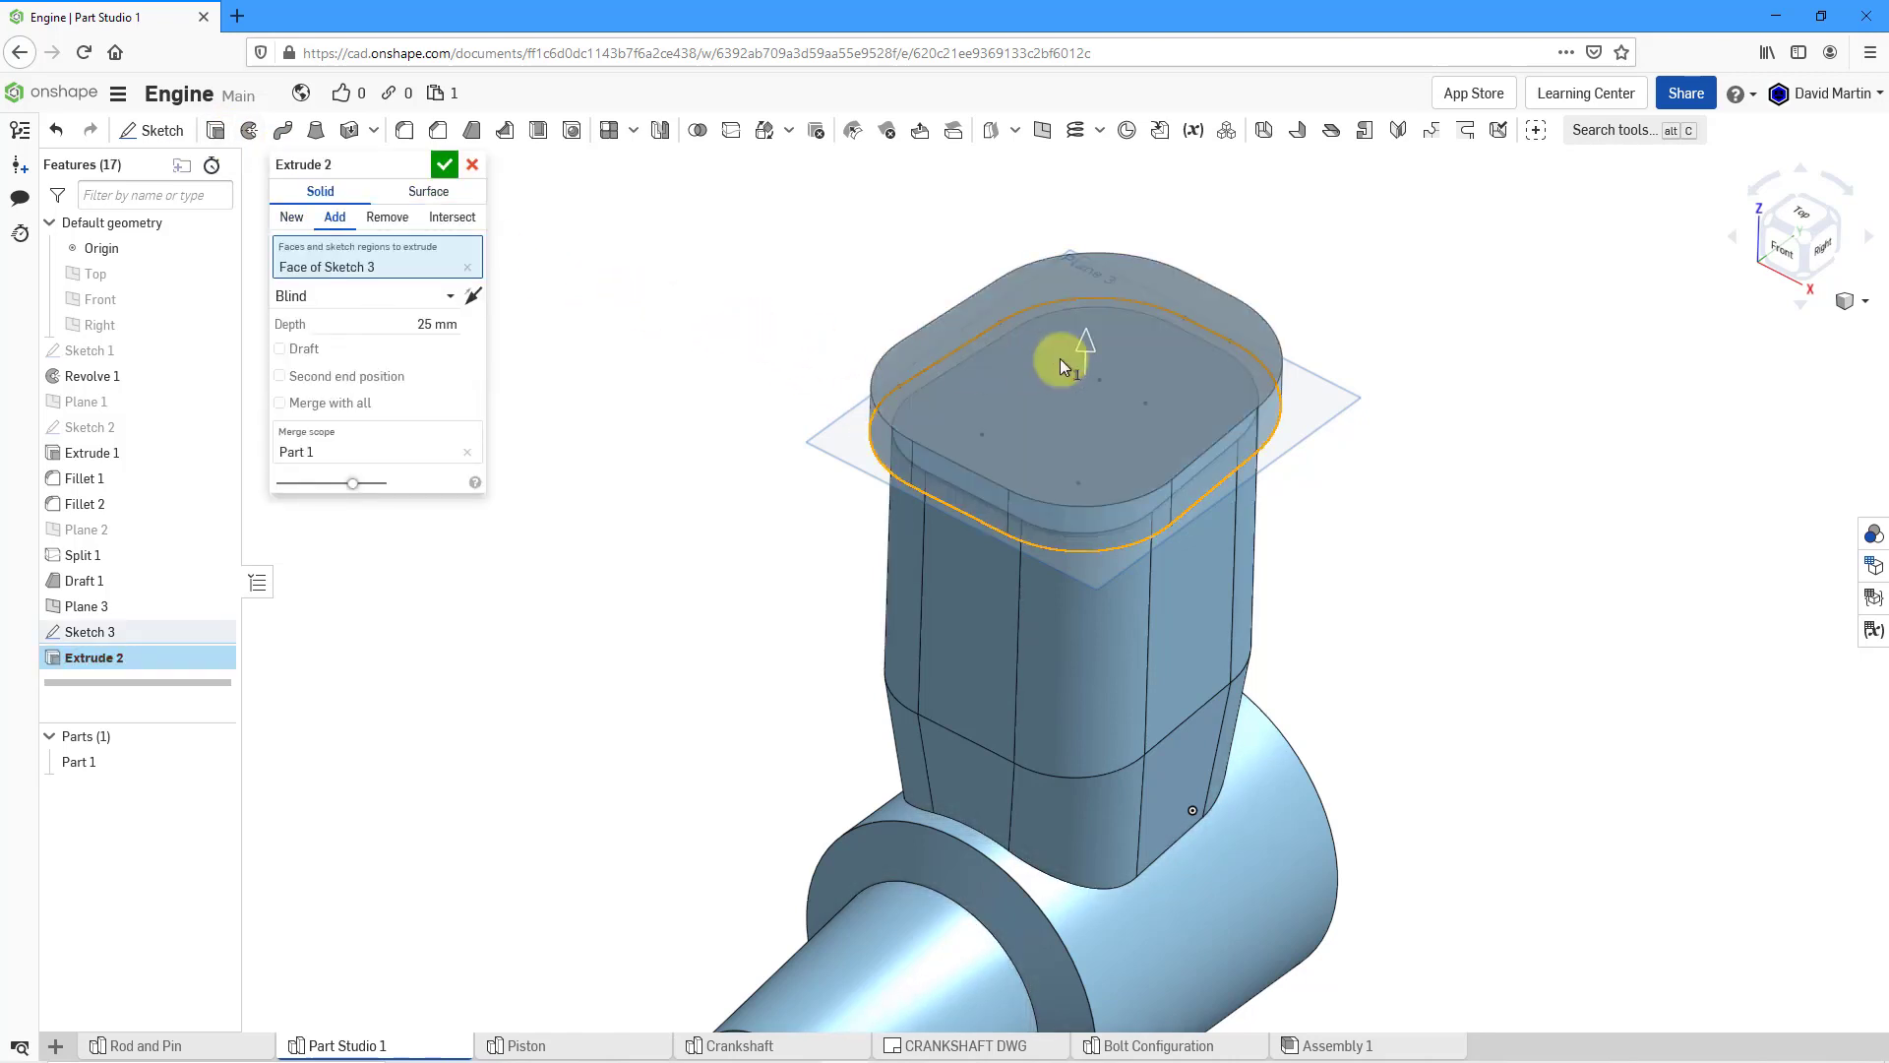
left_click(1082, 346)
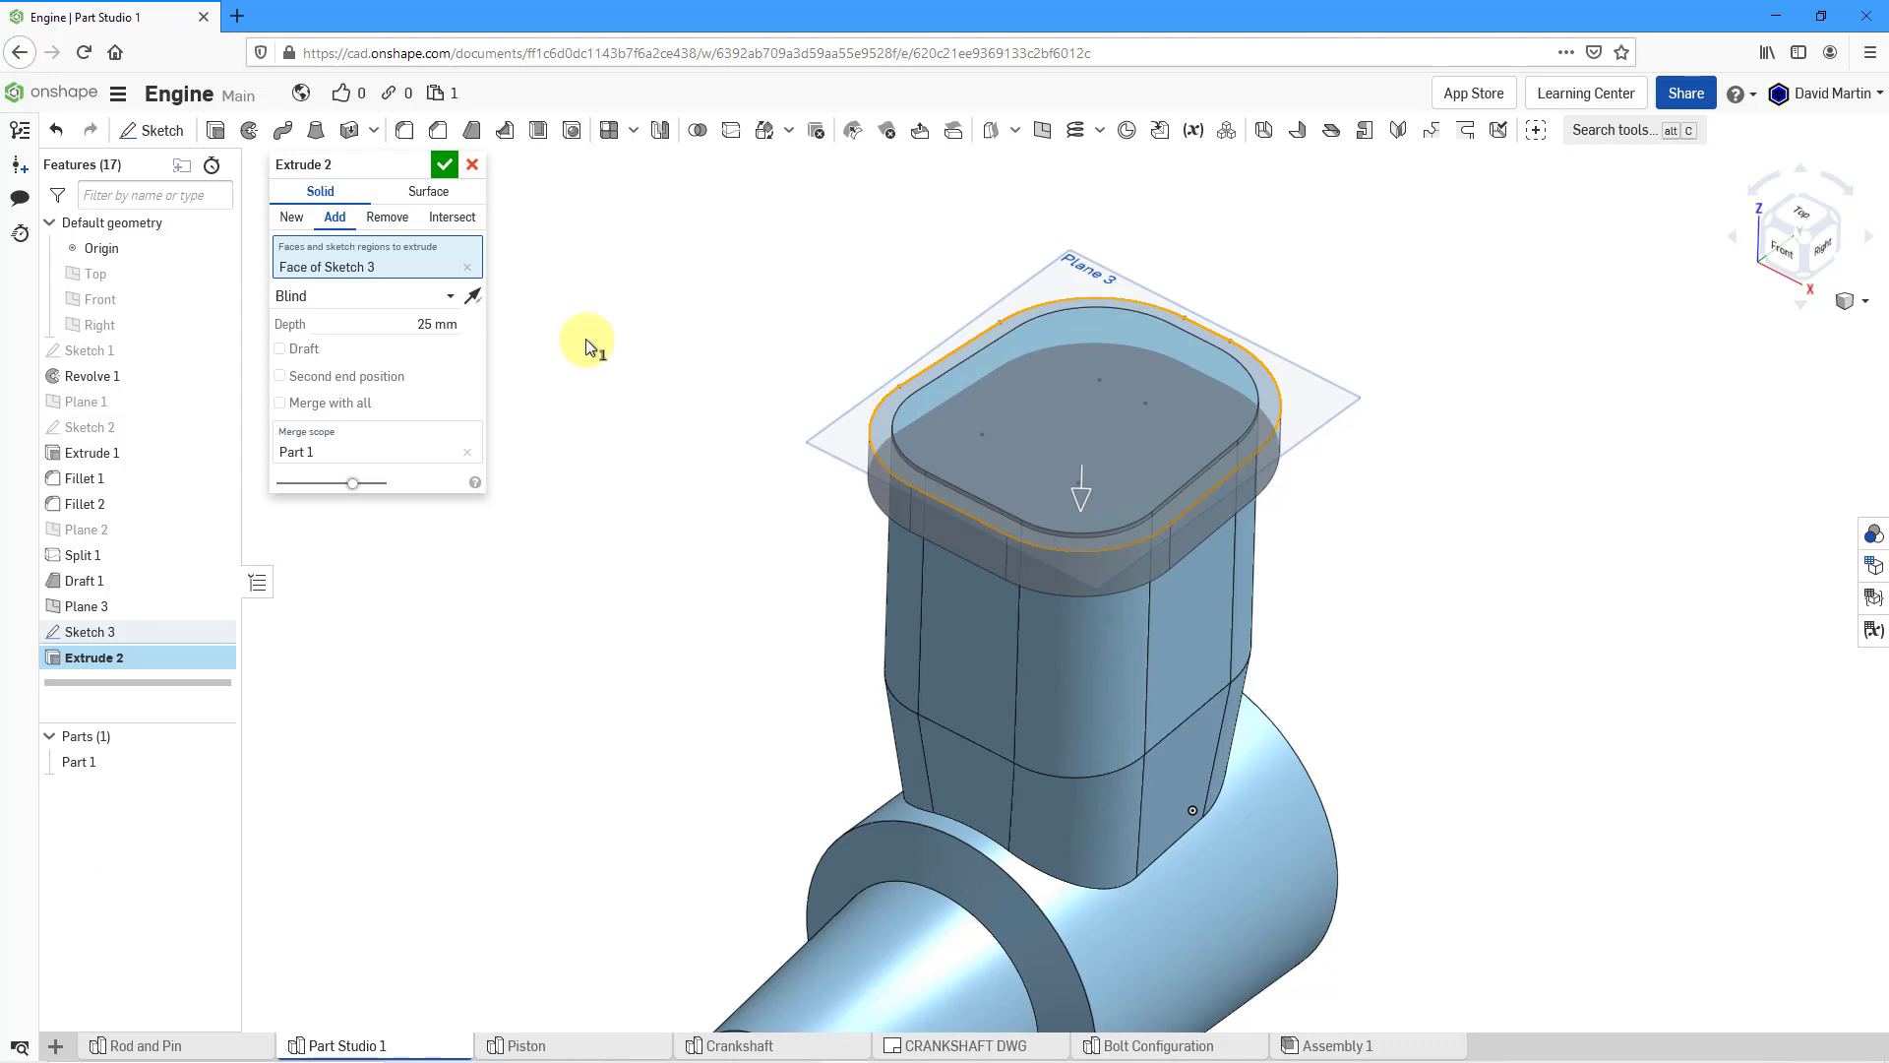
left_click(433, 322)
type("5")
key("Return")
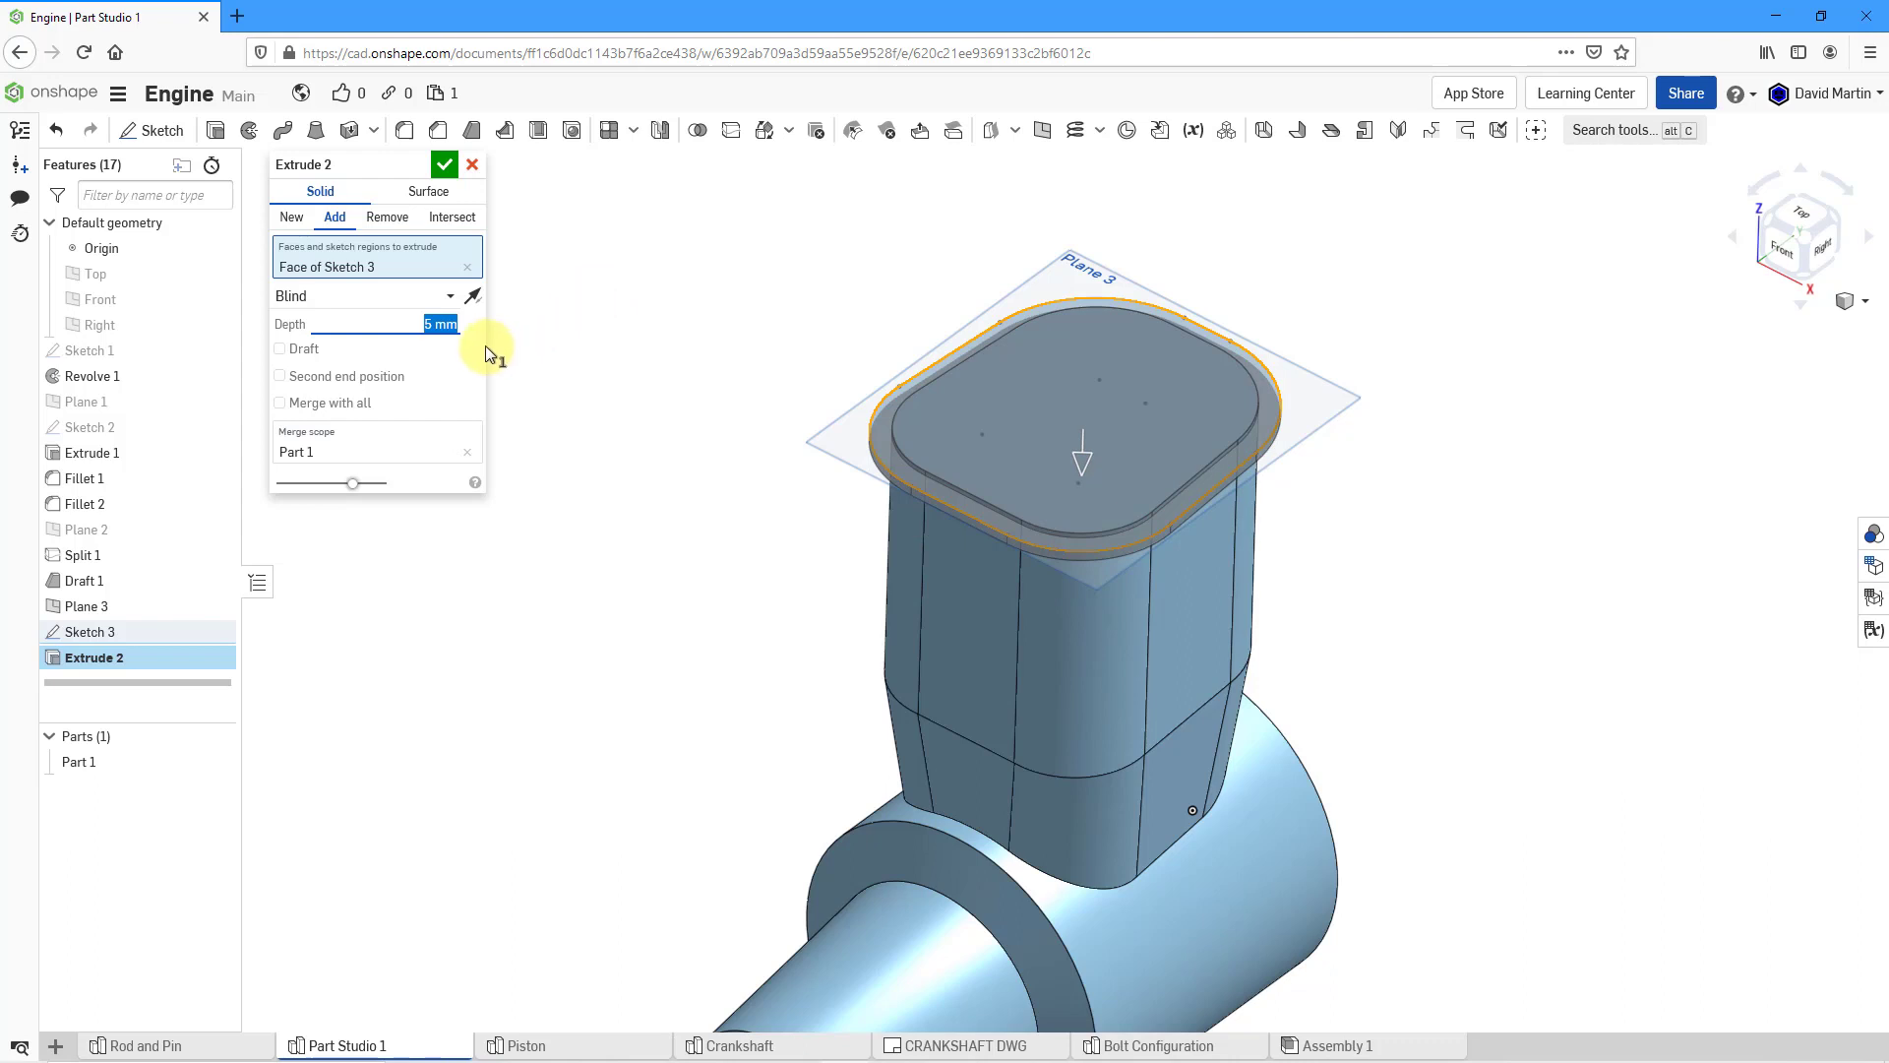
left_click(444, 164)
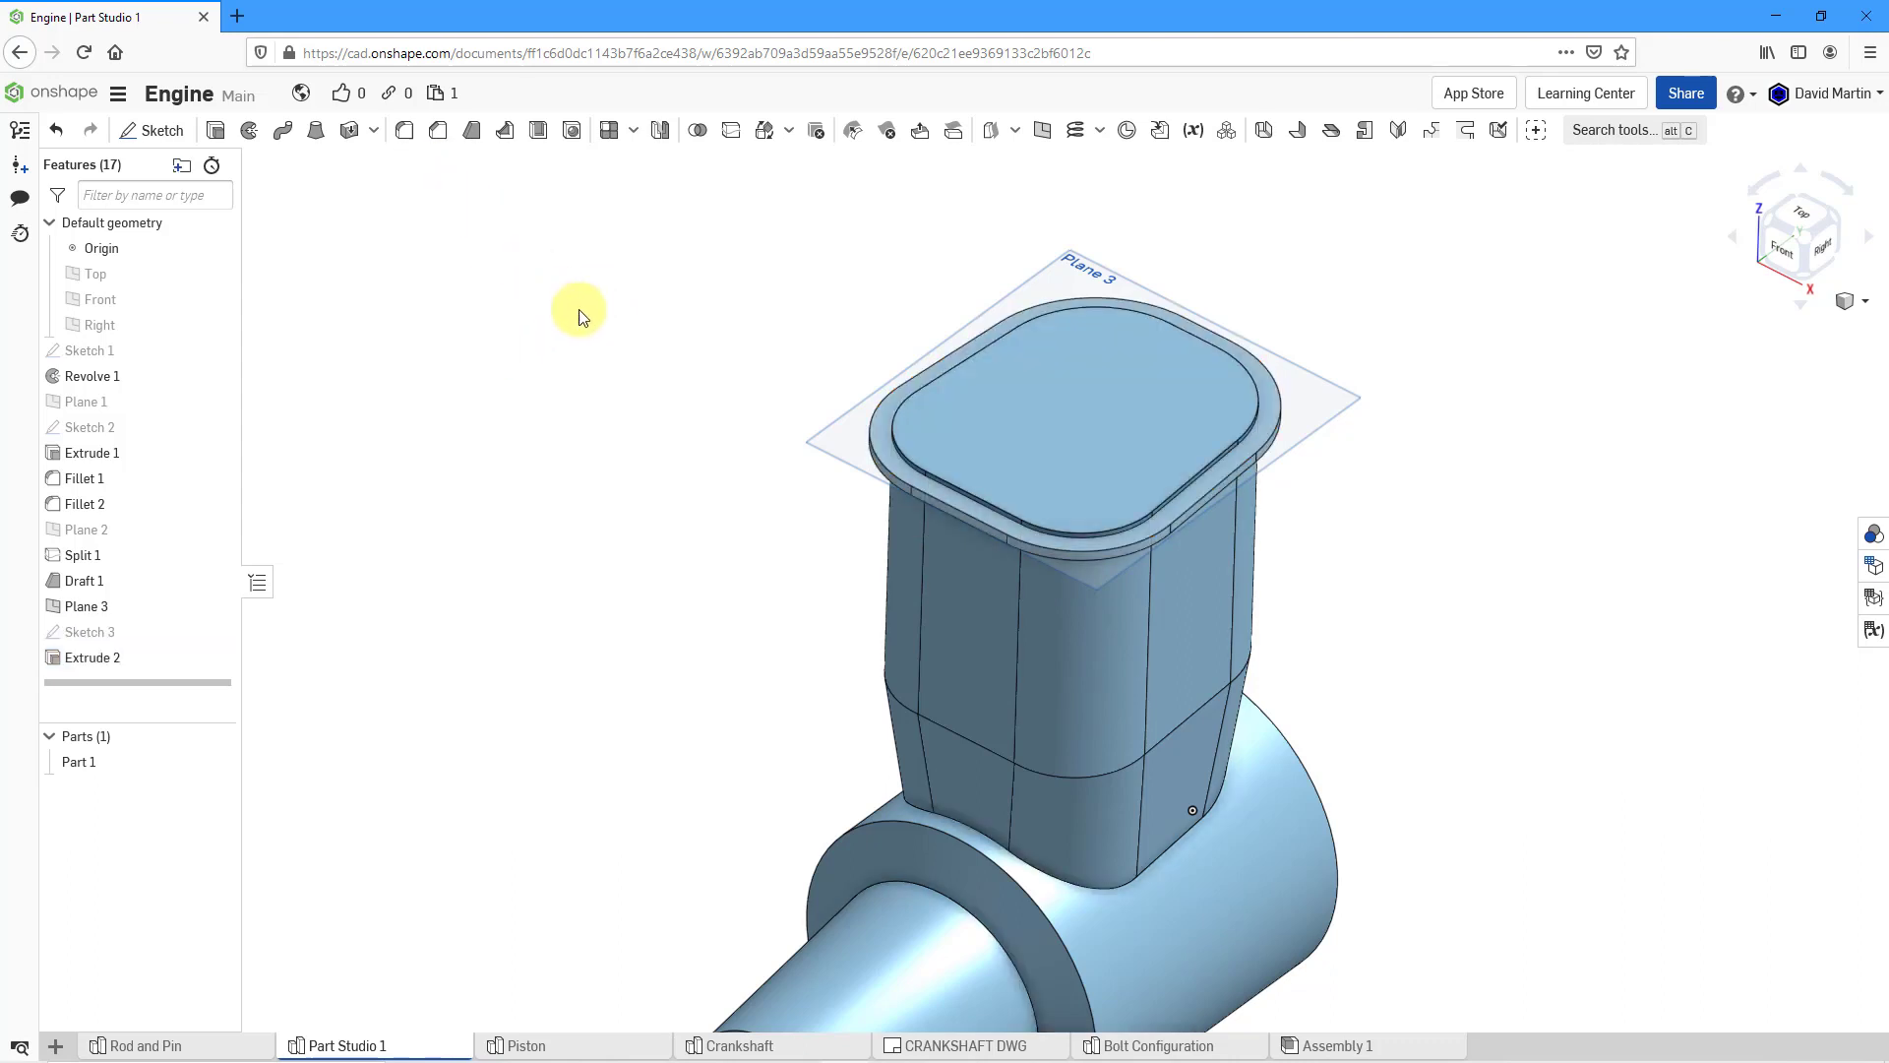
mouse_move(714, 369)
right_mouse_down()
mouse_move(704, 321)
mouse_move(679, 362)
right_mouse_up()
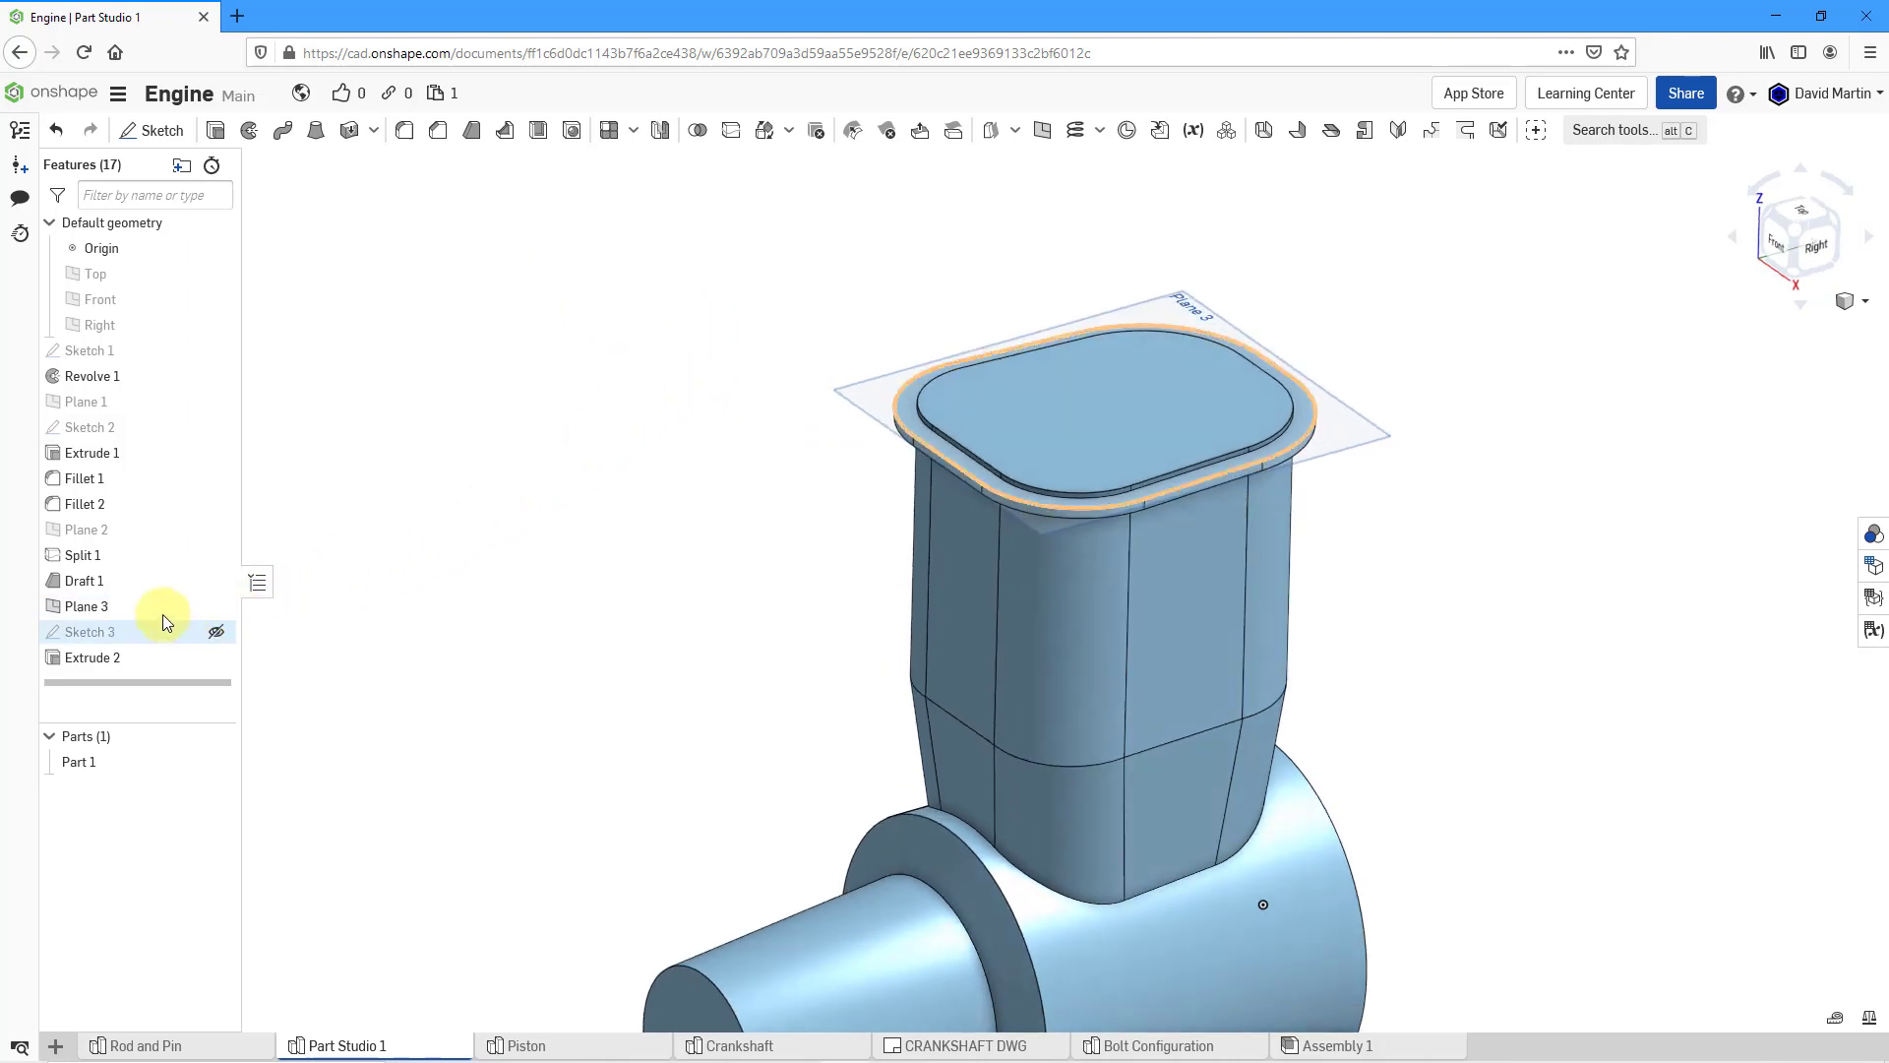
left_click(216, 606)
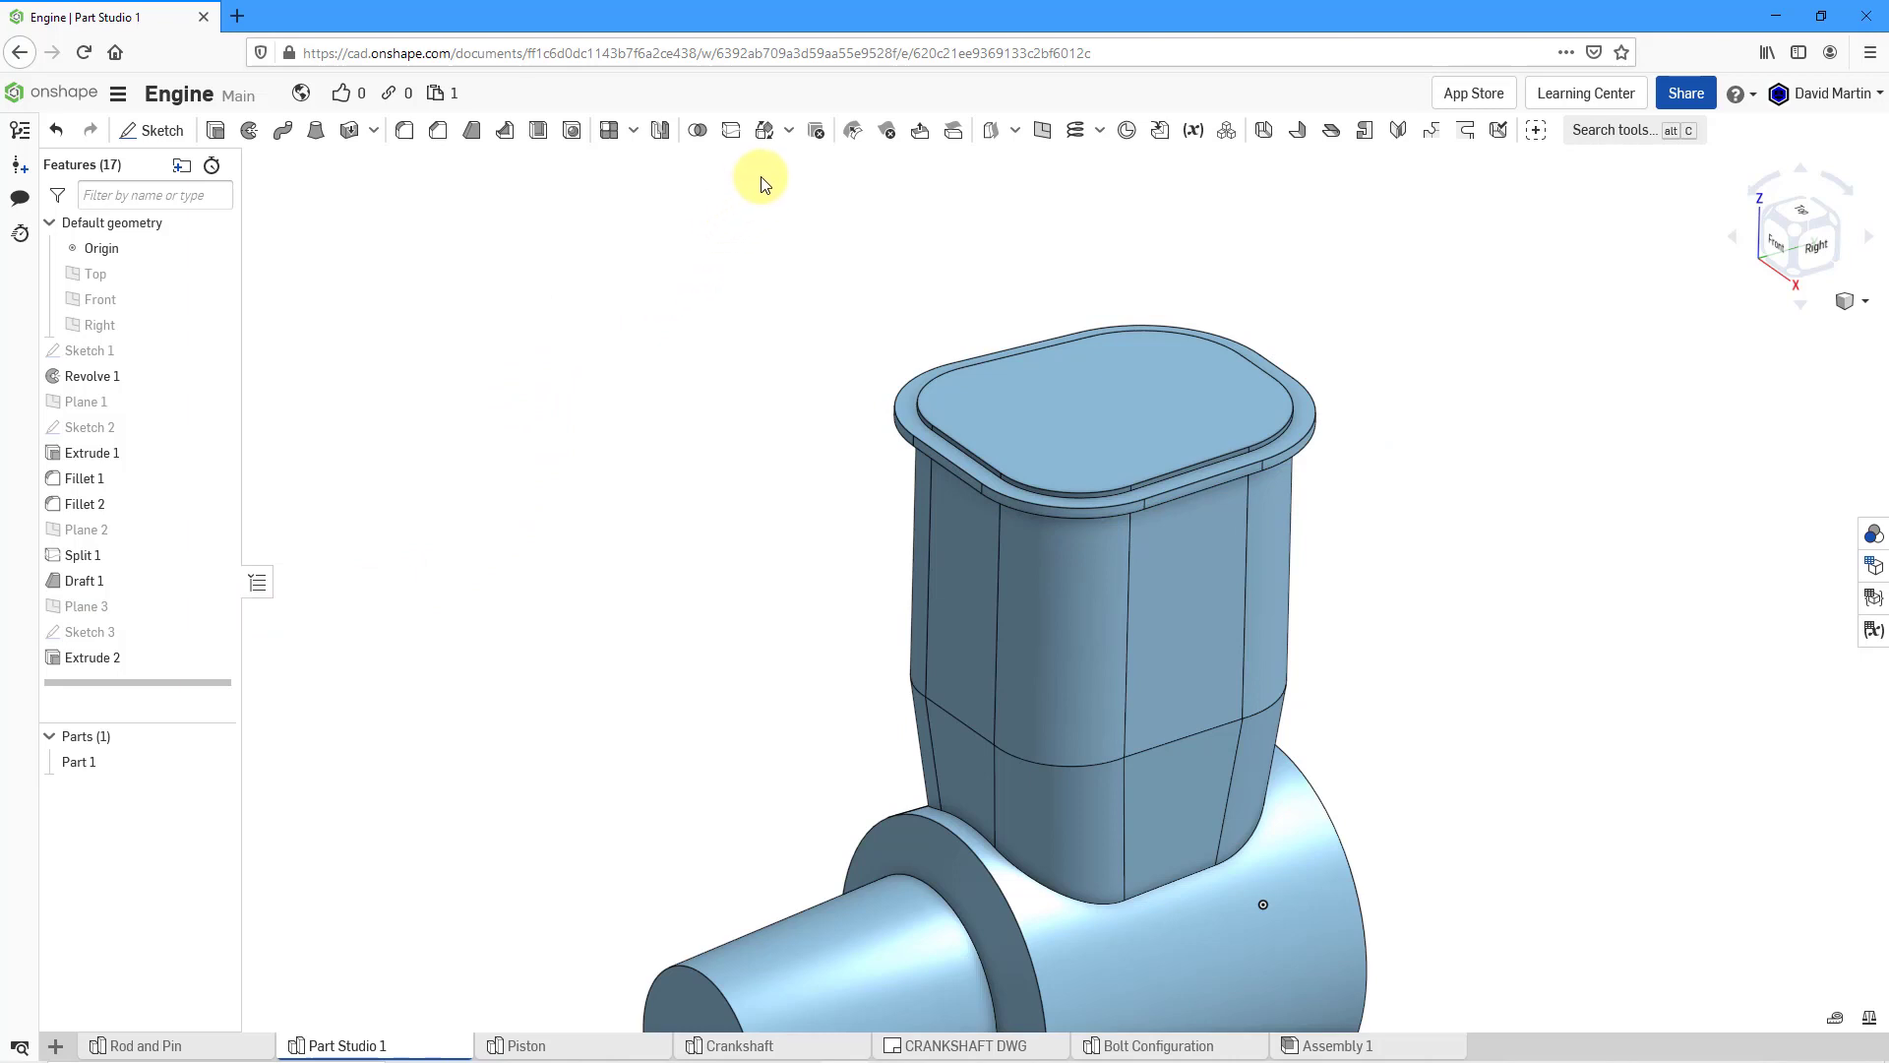
- Start a linear feature pattern of the rim extrusion, using the block's top face as direction and reversing it downward
left_click(632, 130)
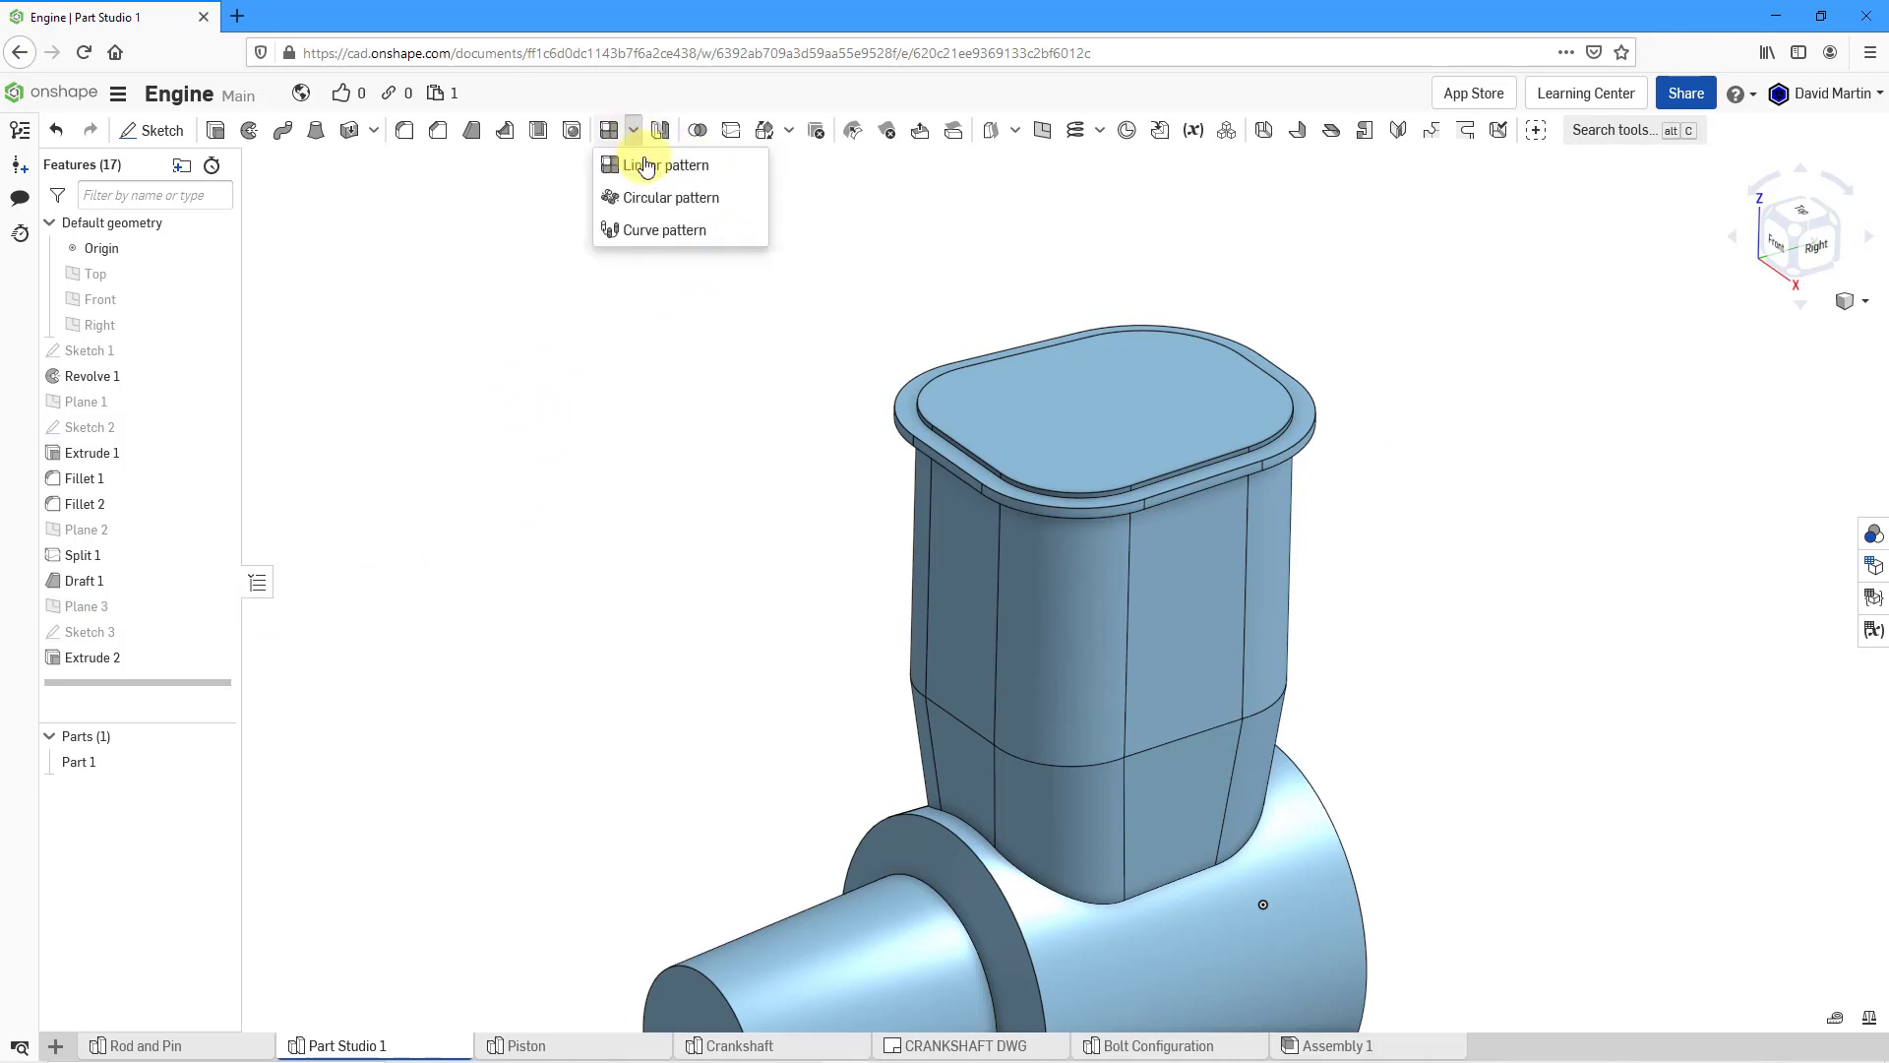
left_click(646, 166)
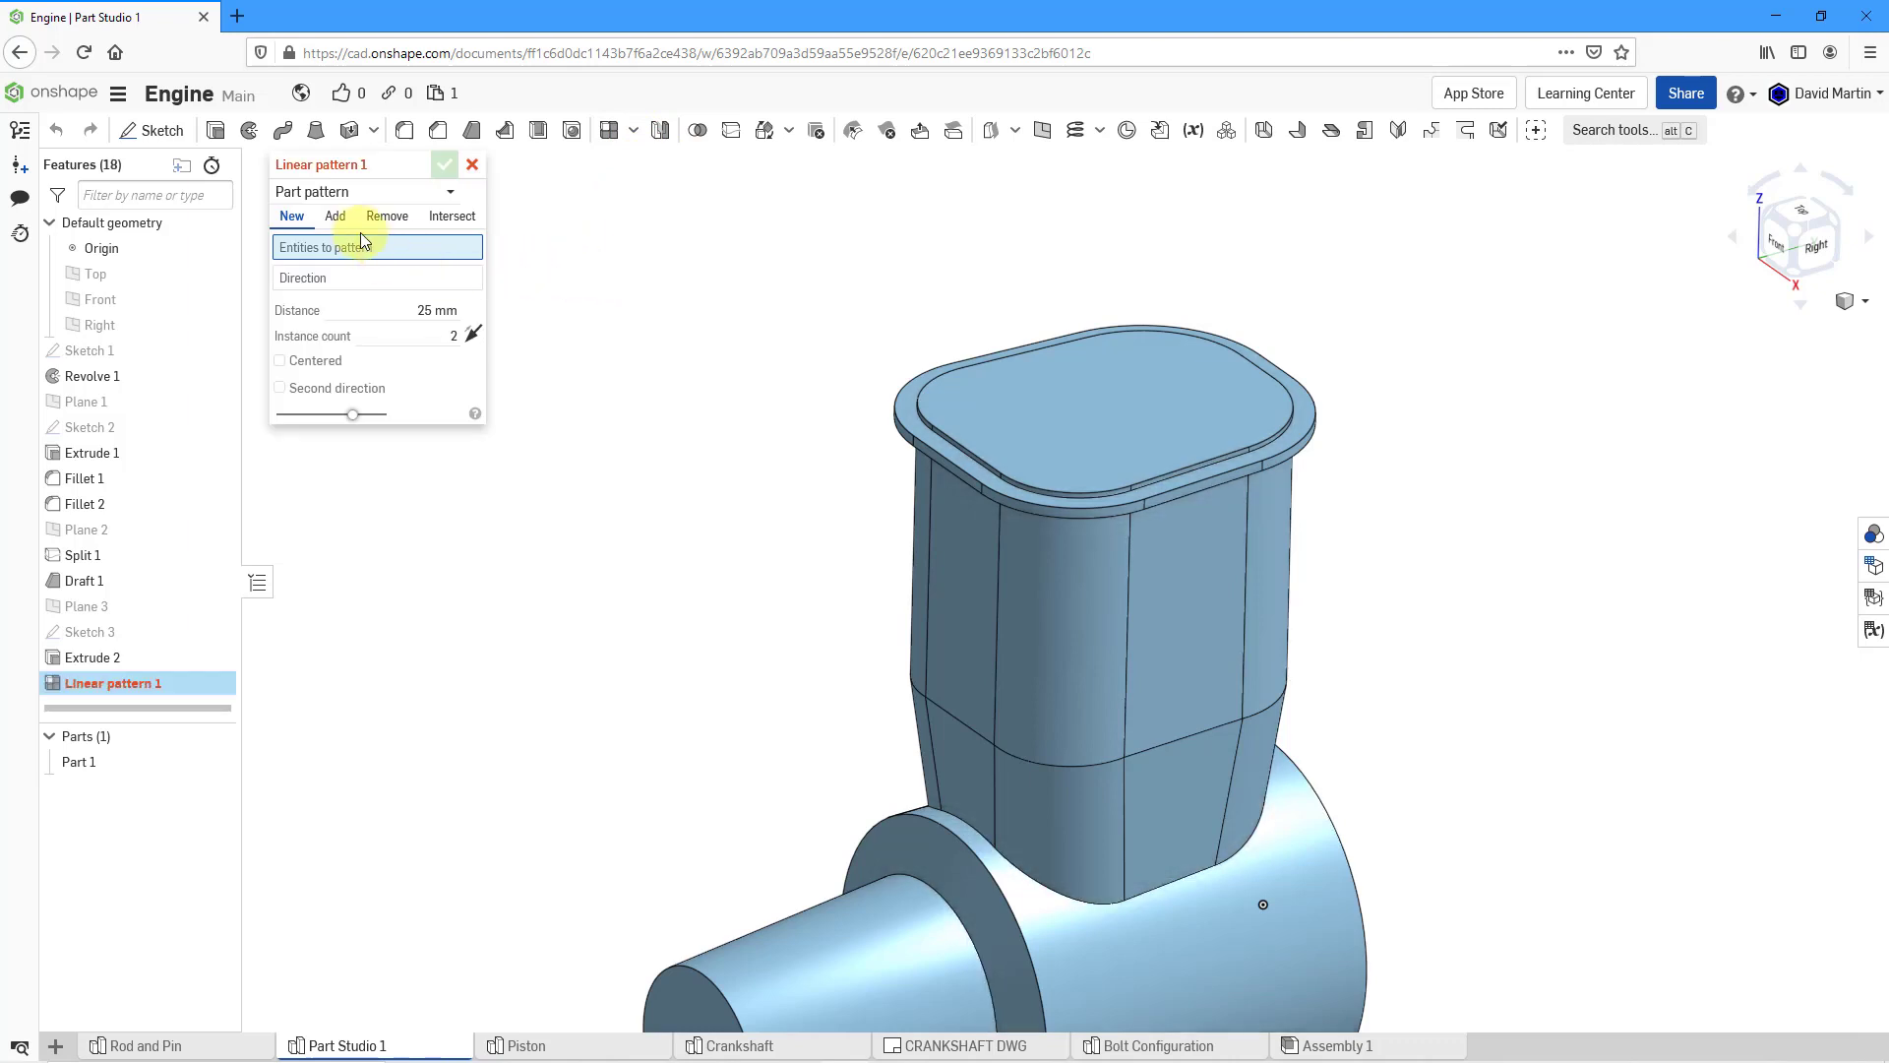
left_click(362, 191)
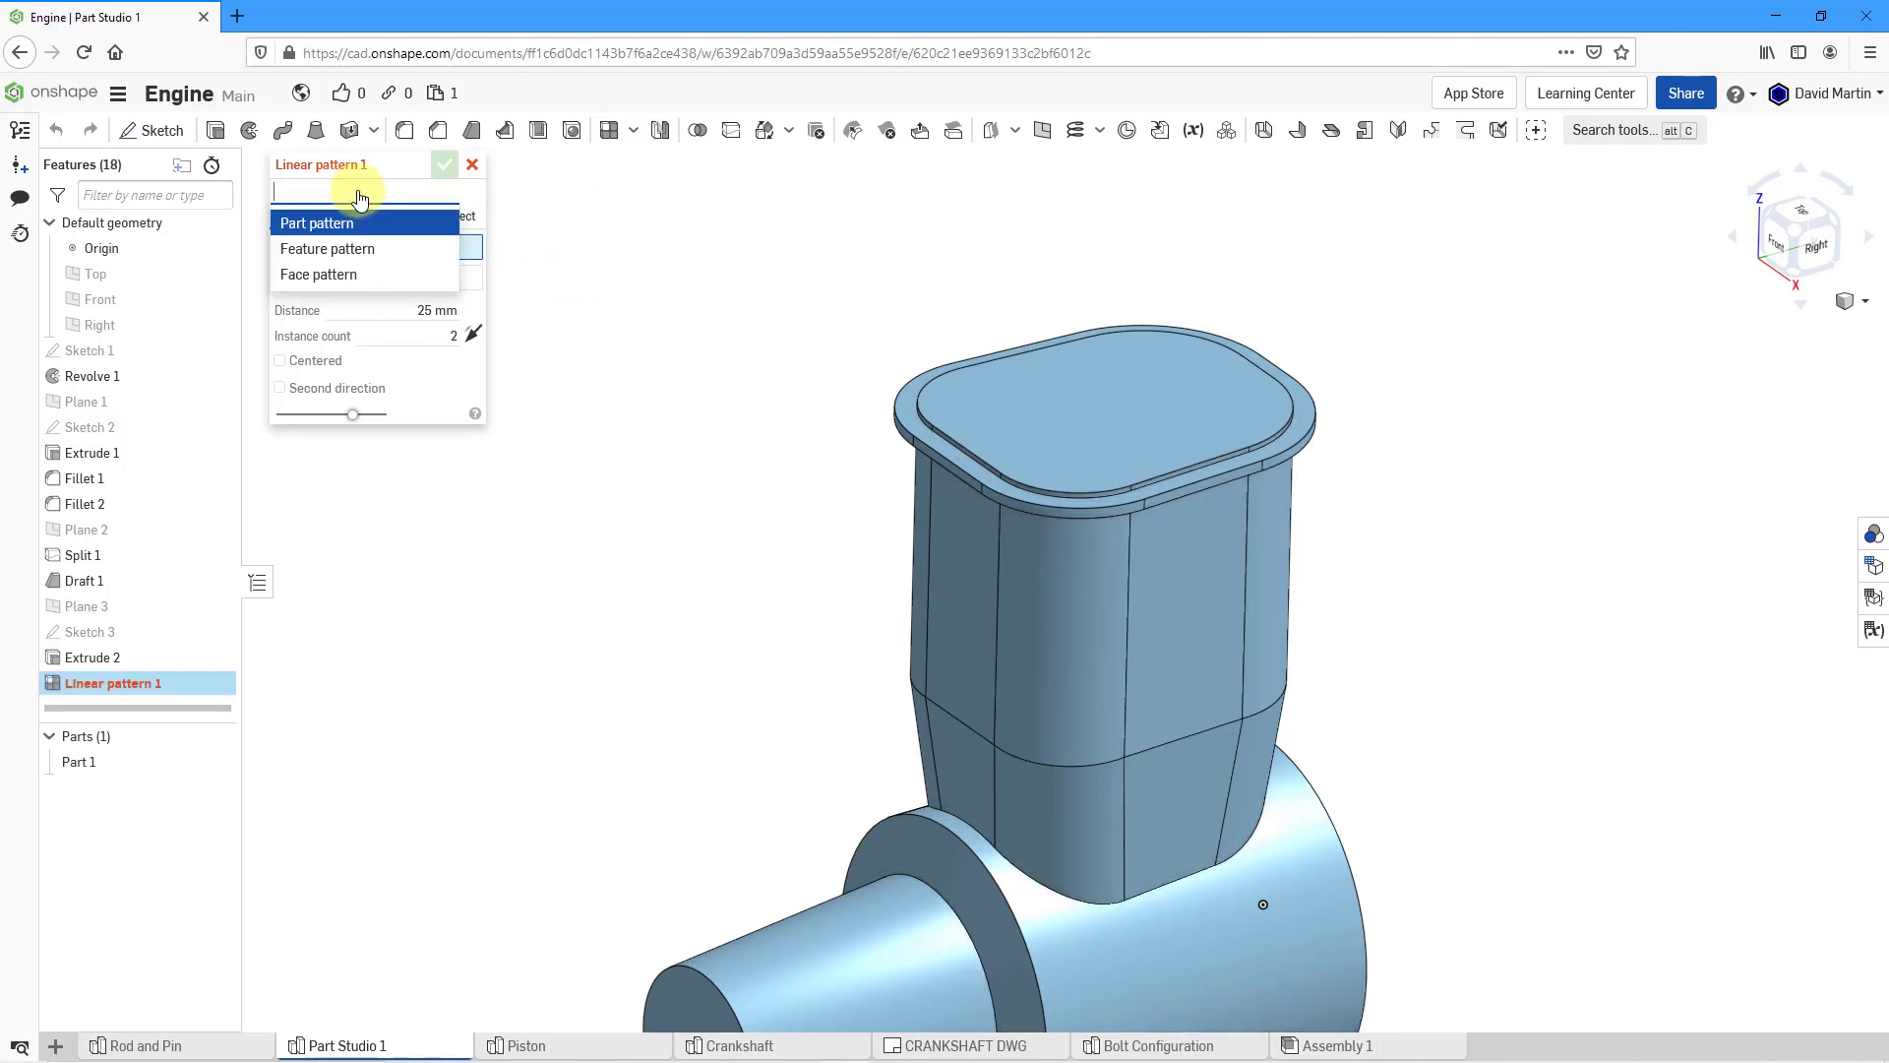
left_click(366, 251)
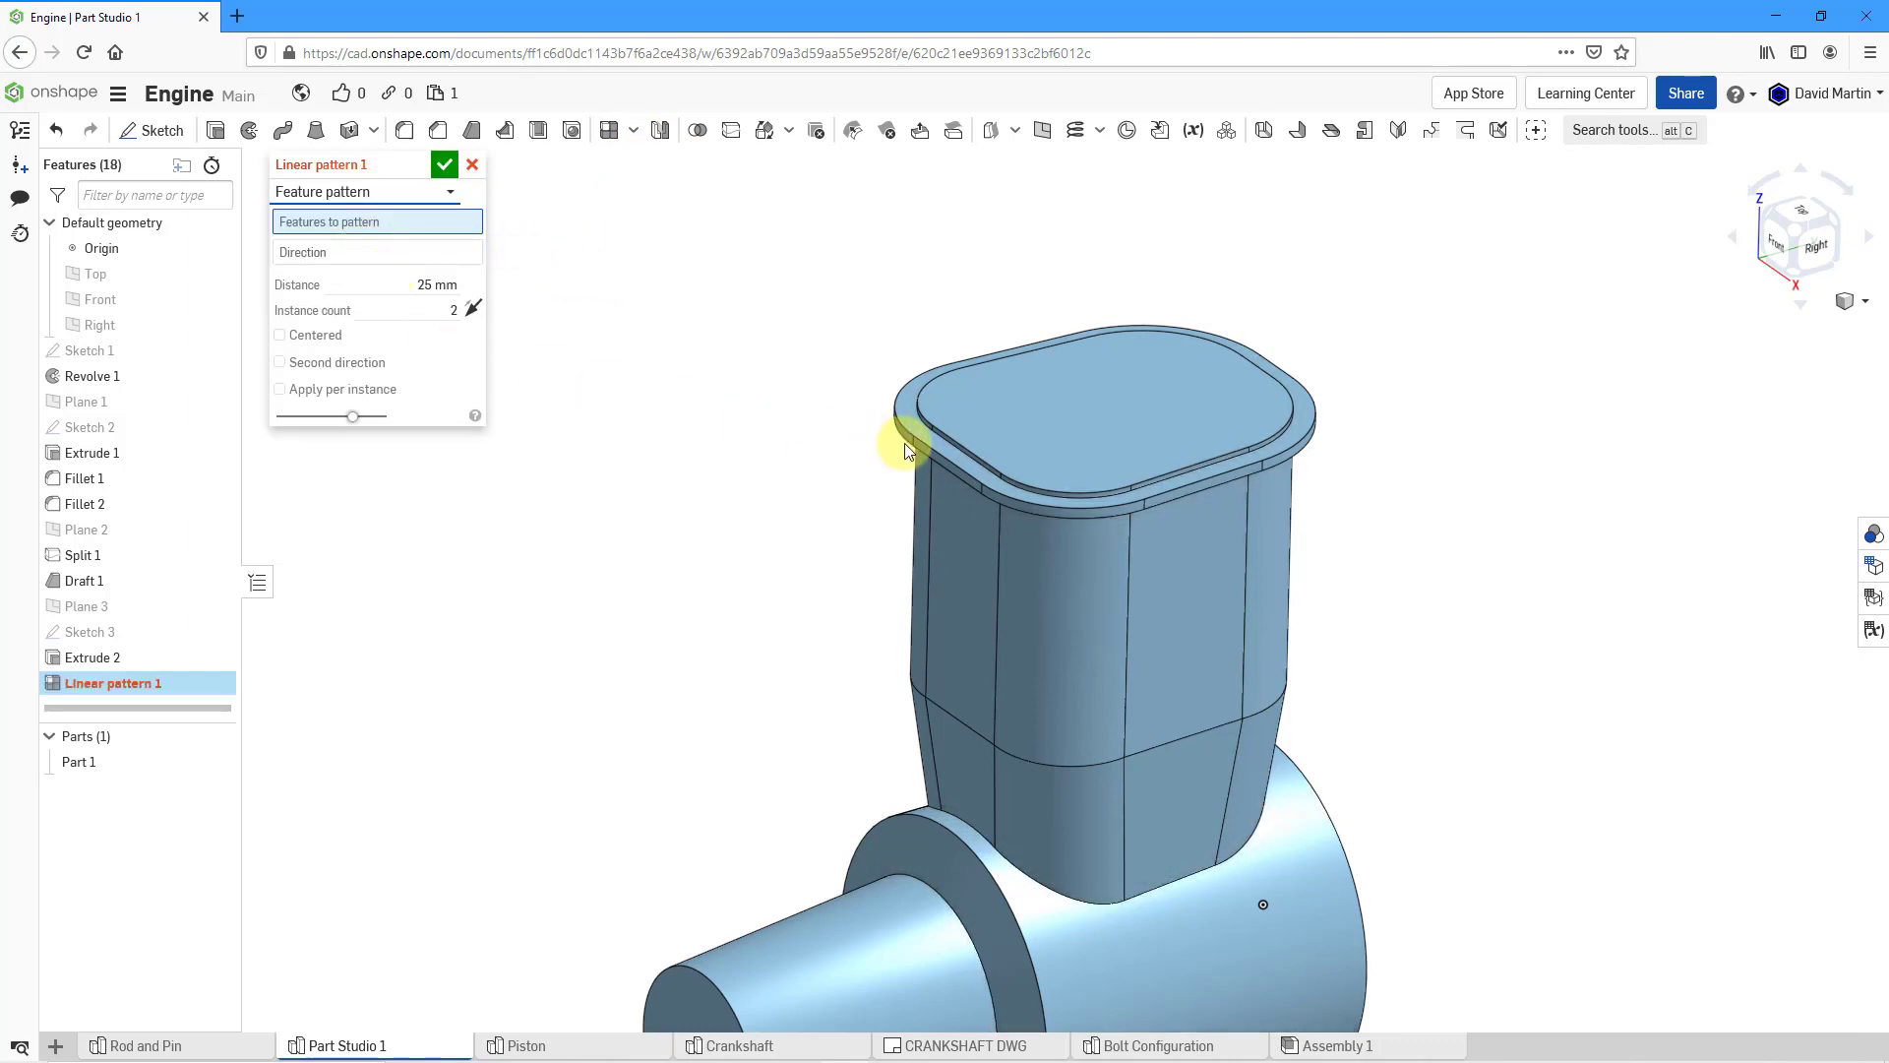
left_click(931, 446)
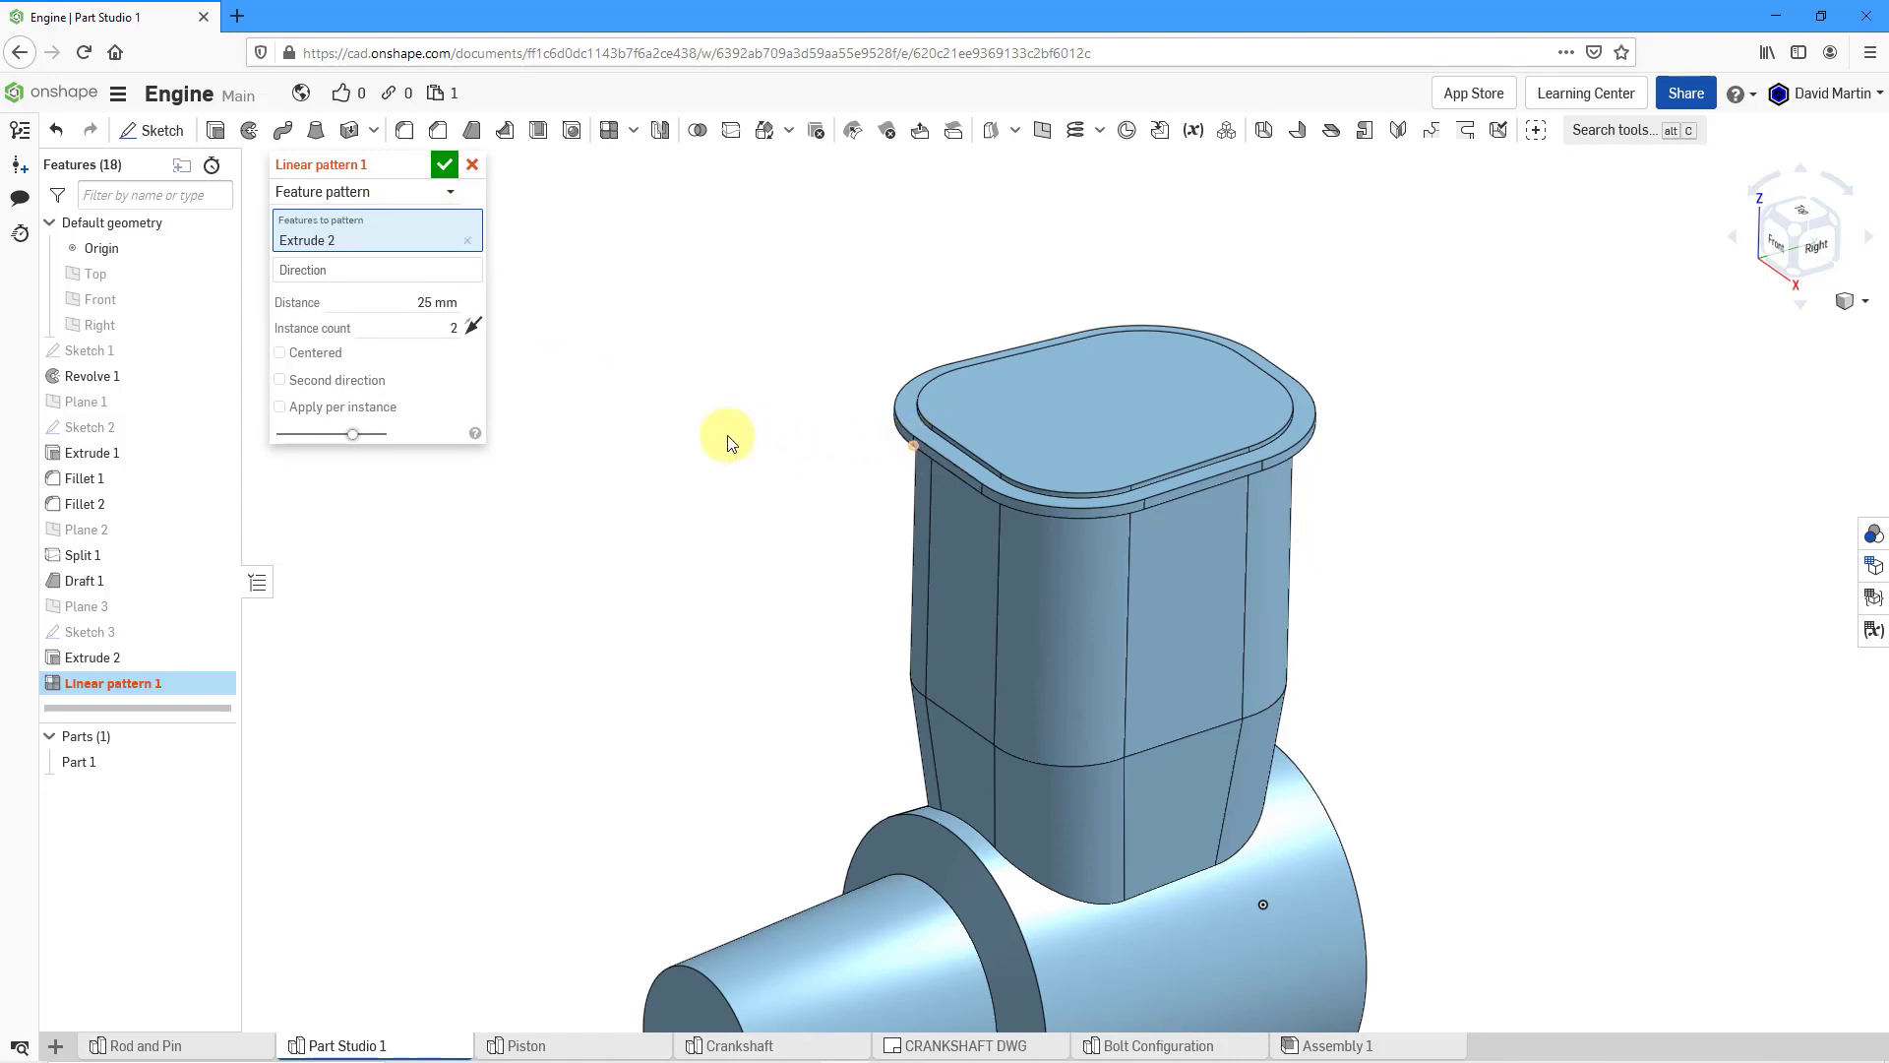
left_click(374, 267)
left_click(1098, 414)
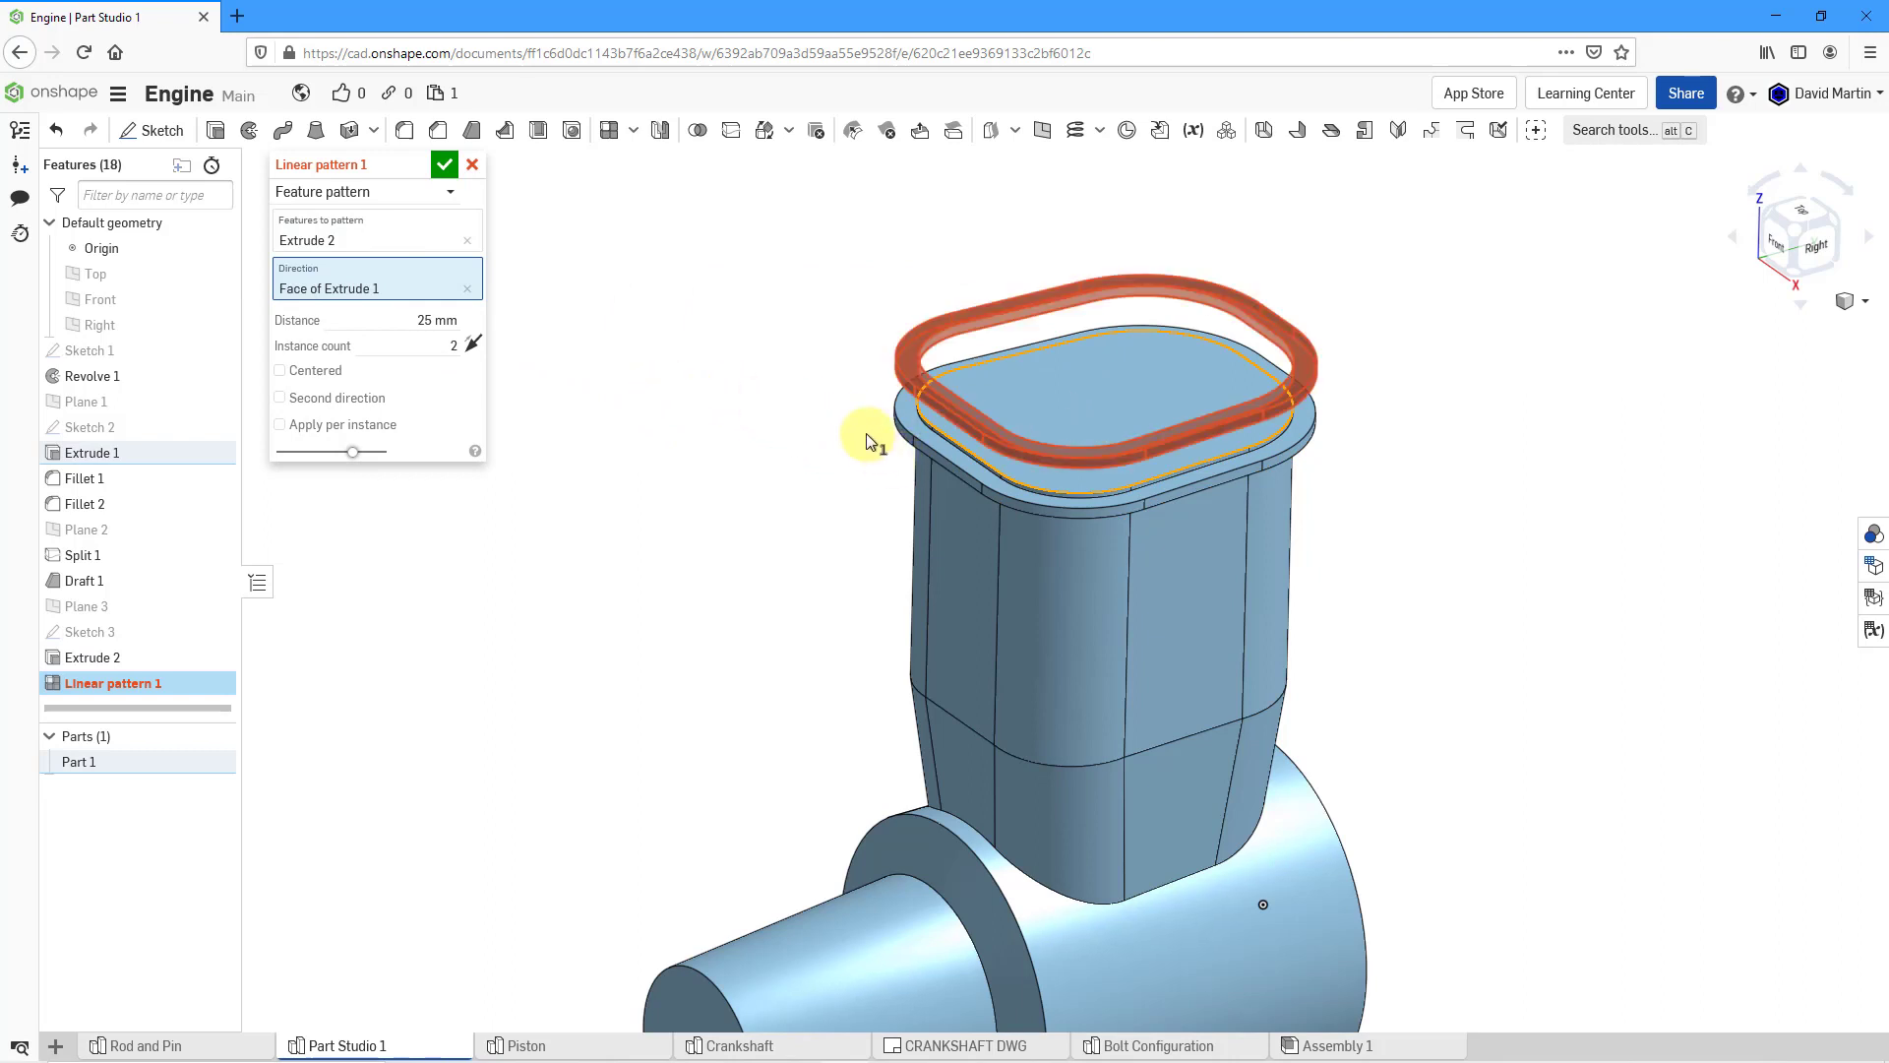
right_click_drag(865, 433, 872, 413)
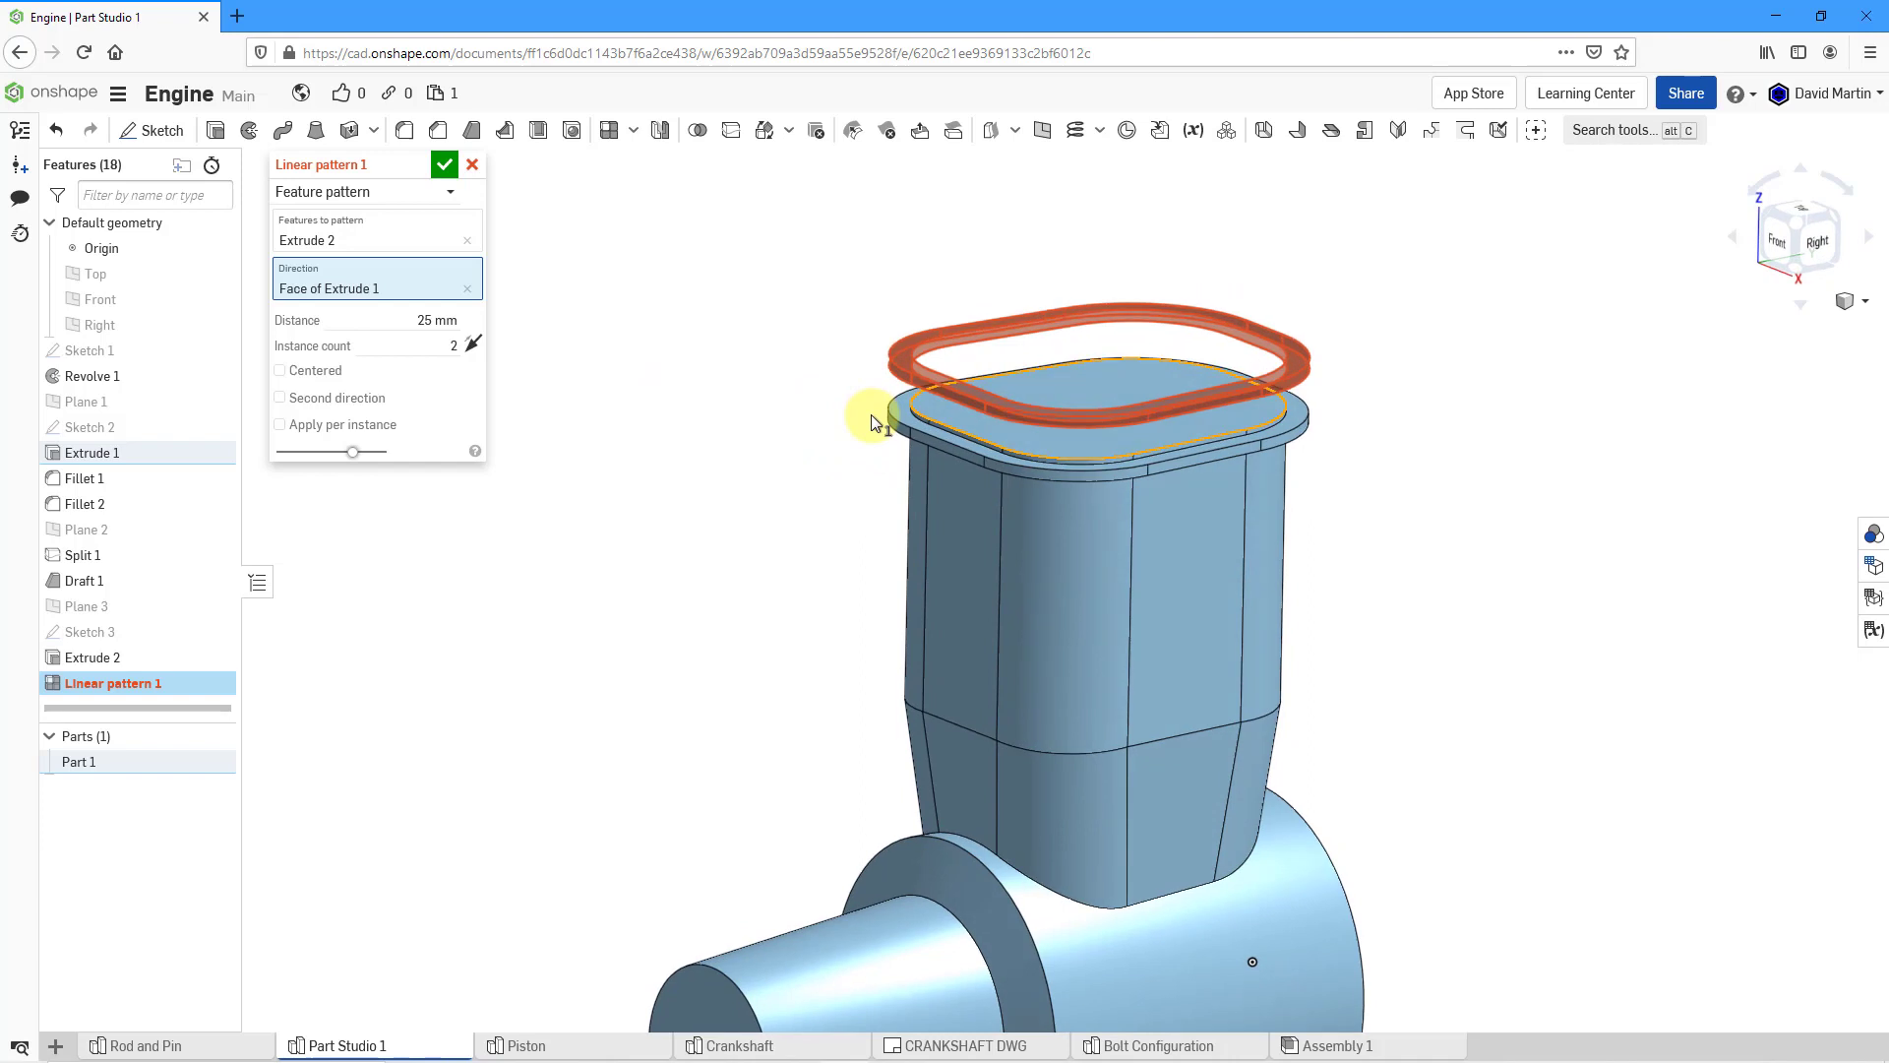
left_click(475, 343)
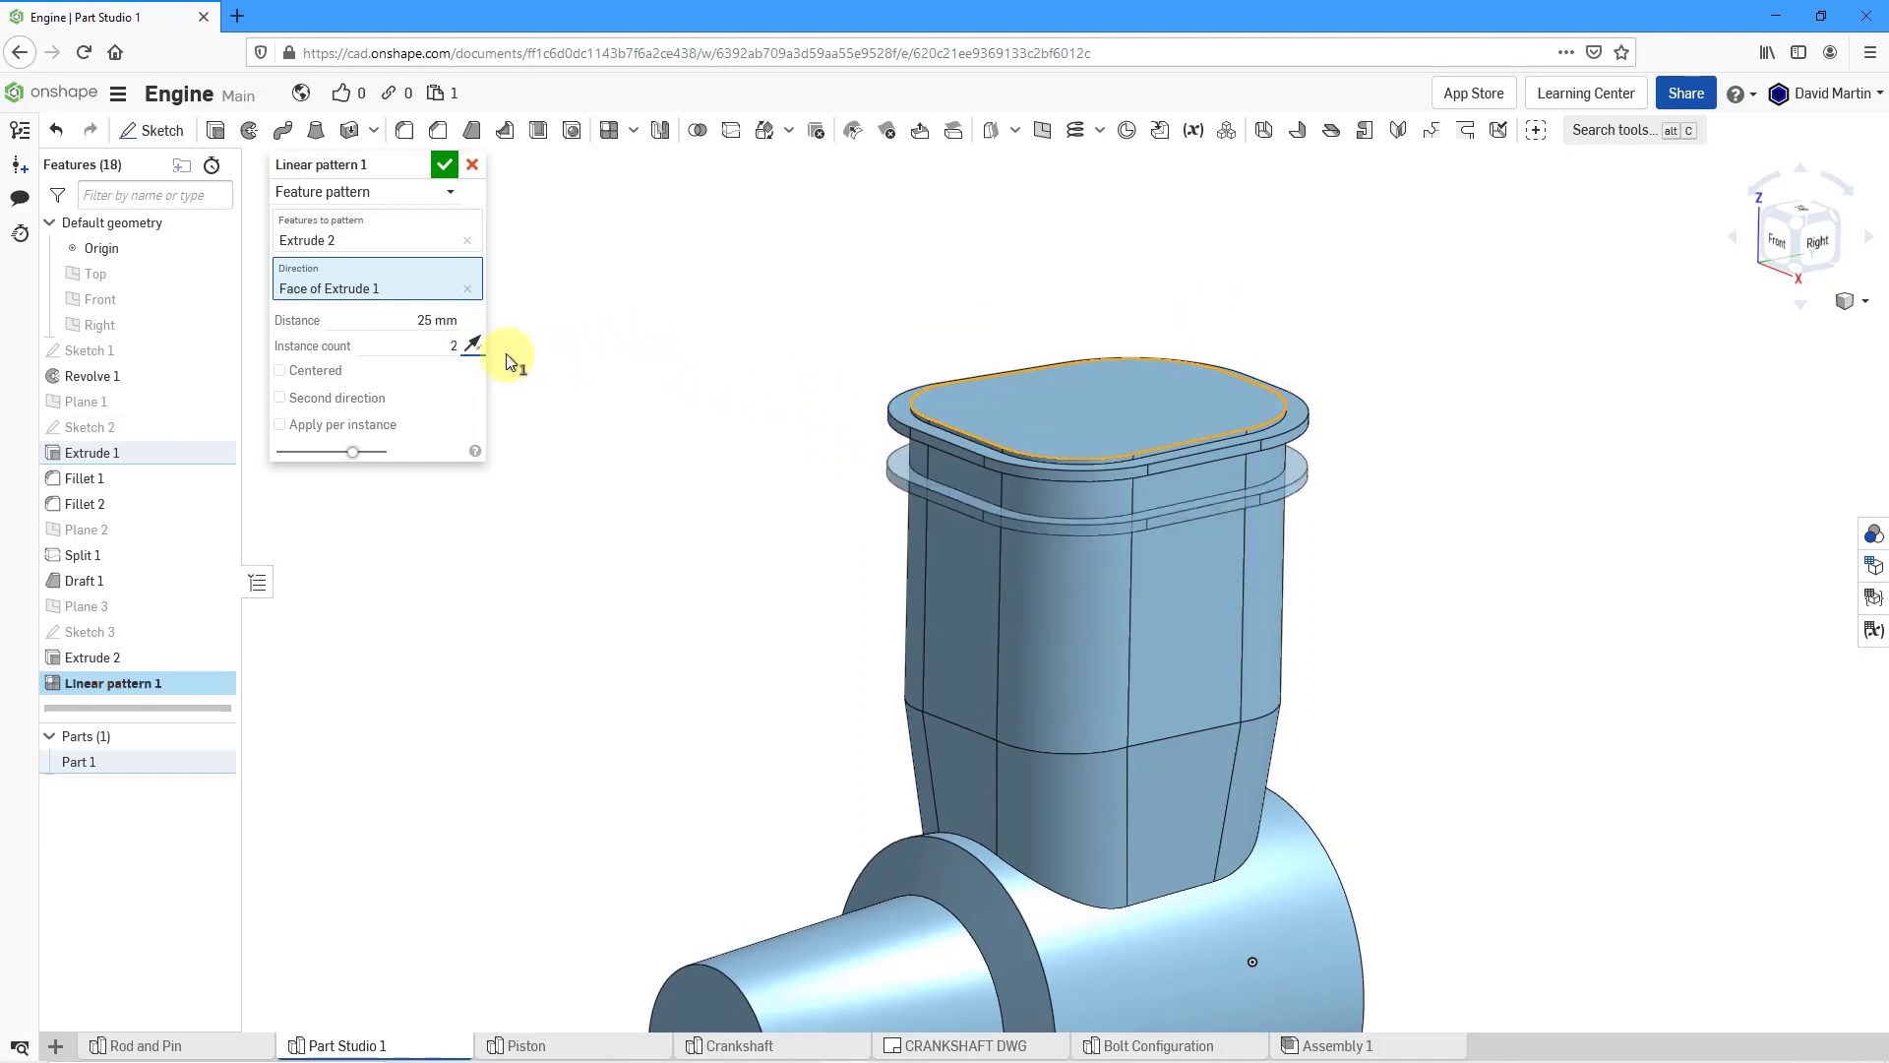
- Set the rim pattern's distance to 10 mm and its instance count to 13
left_click(404, 323)
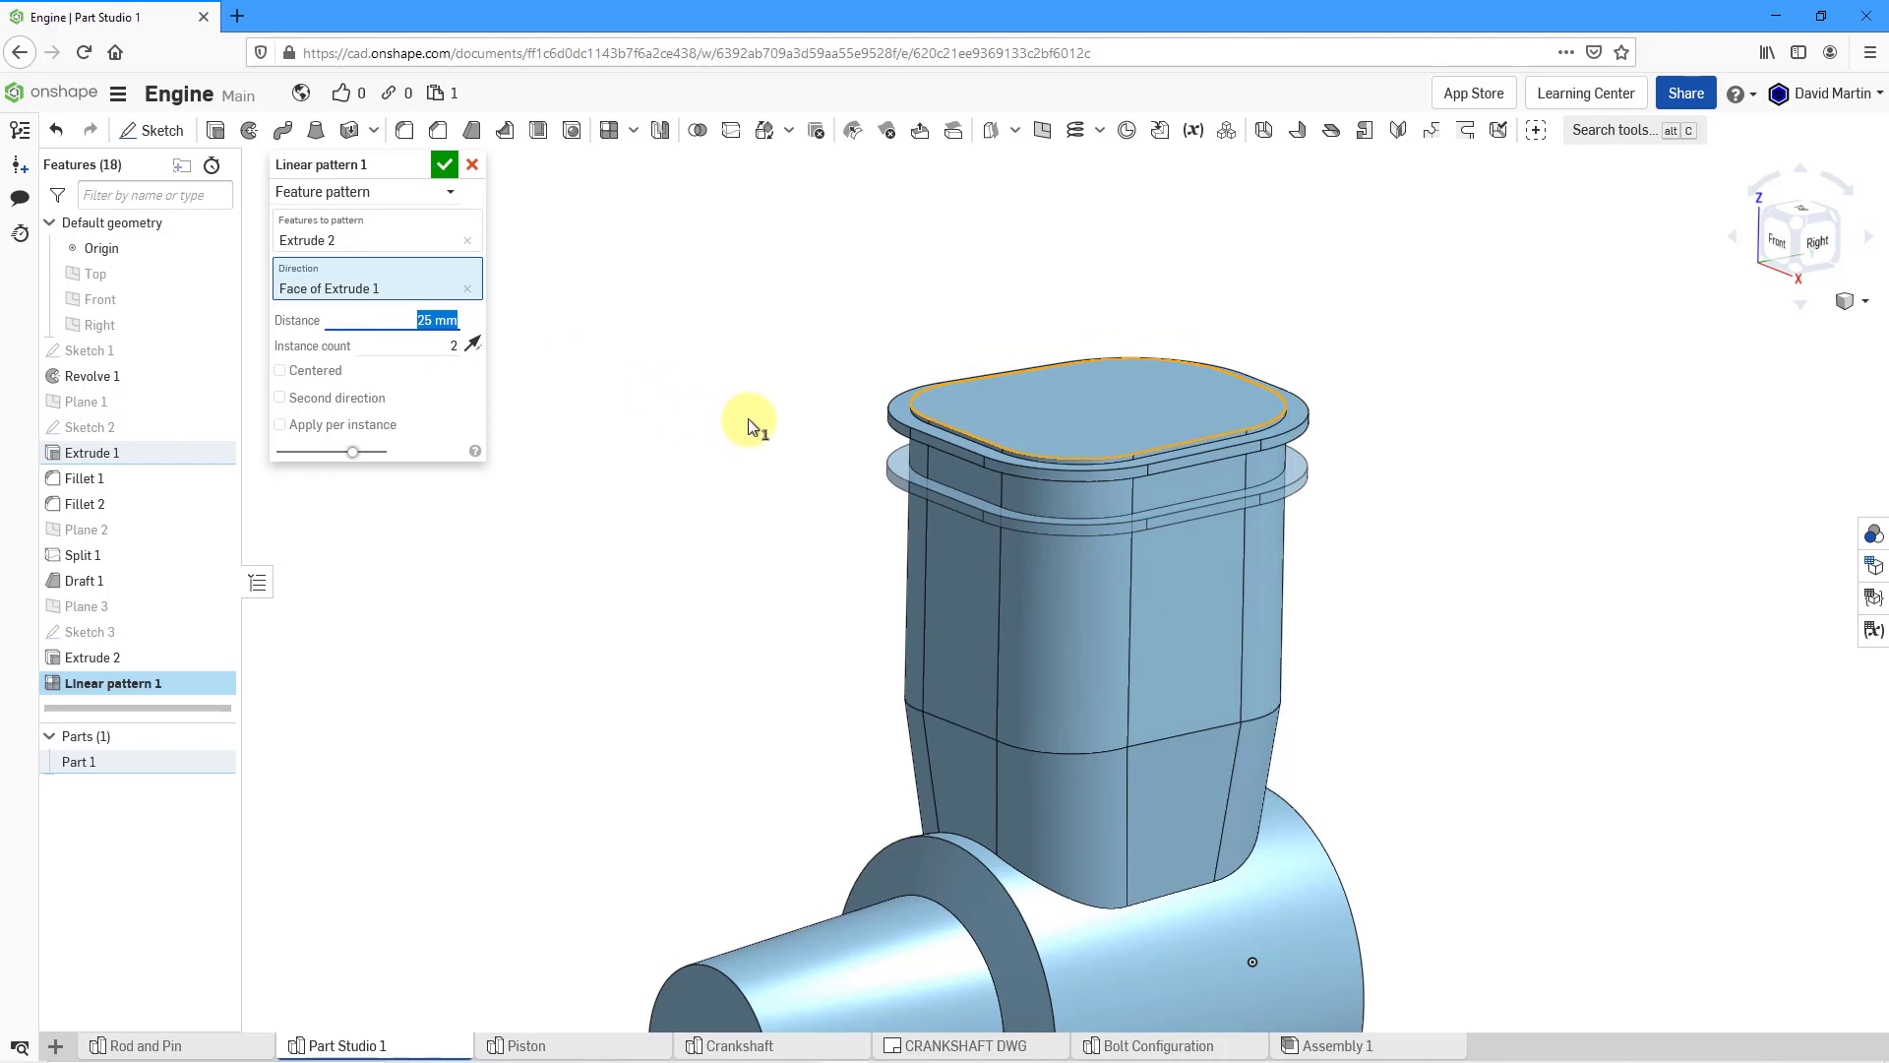
type("10")
key("Return")
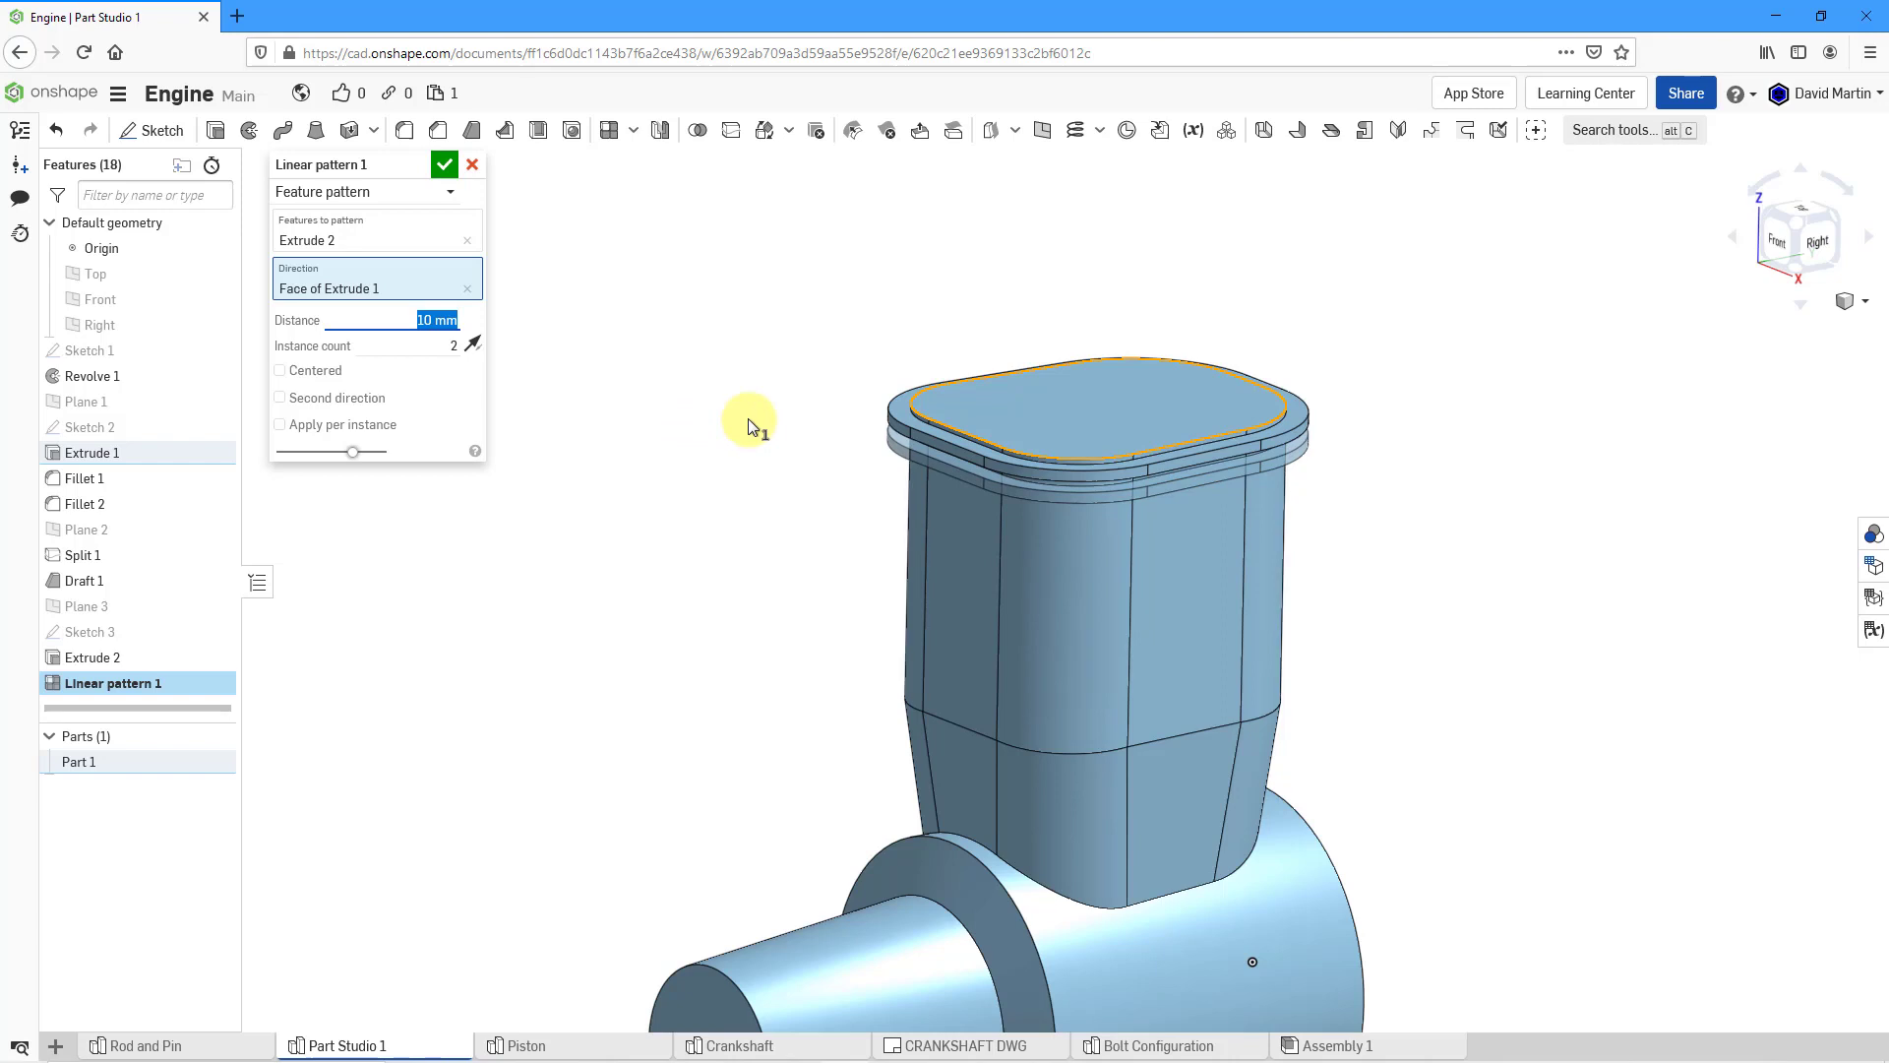
key("Tab")
type("13")
key("Return")
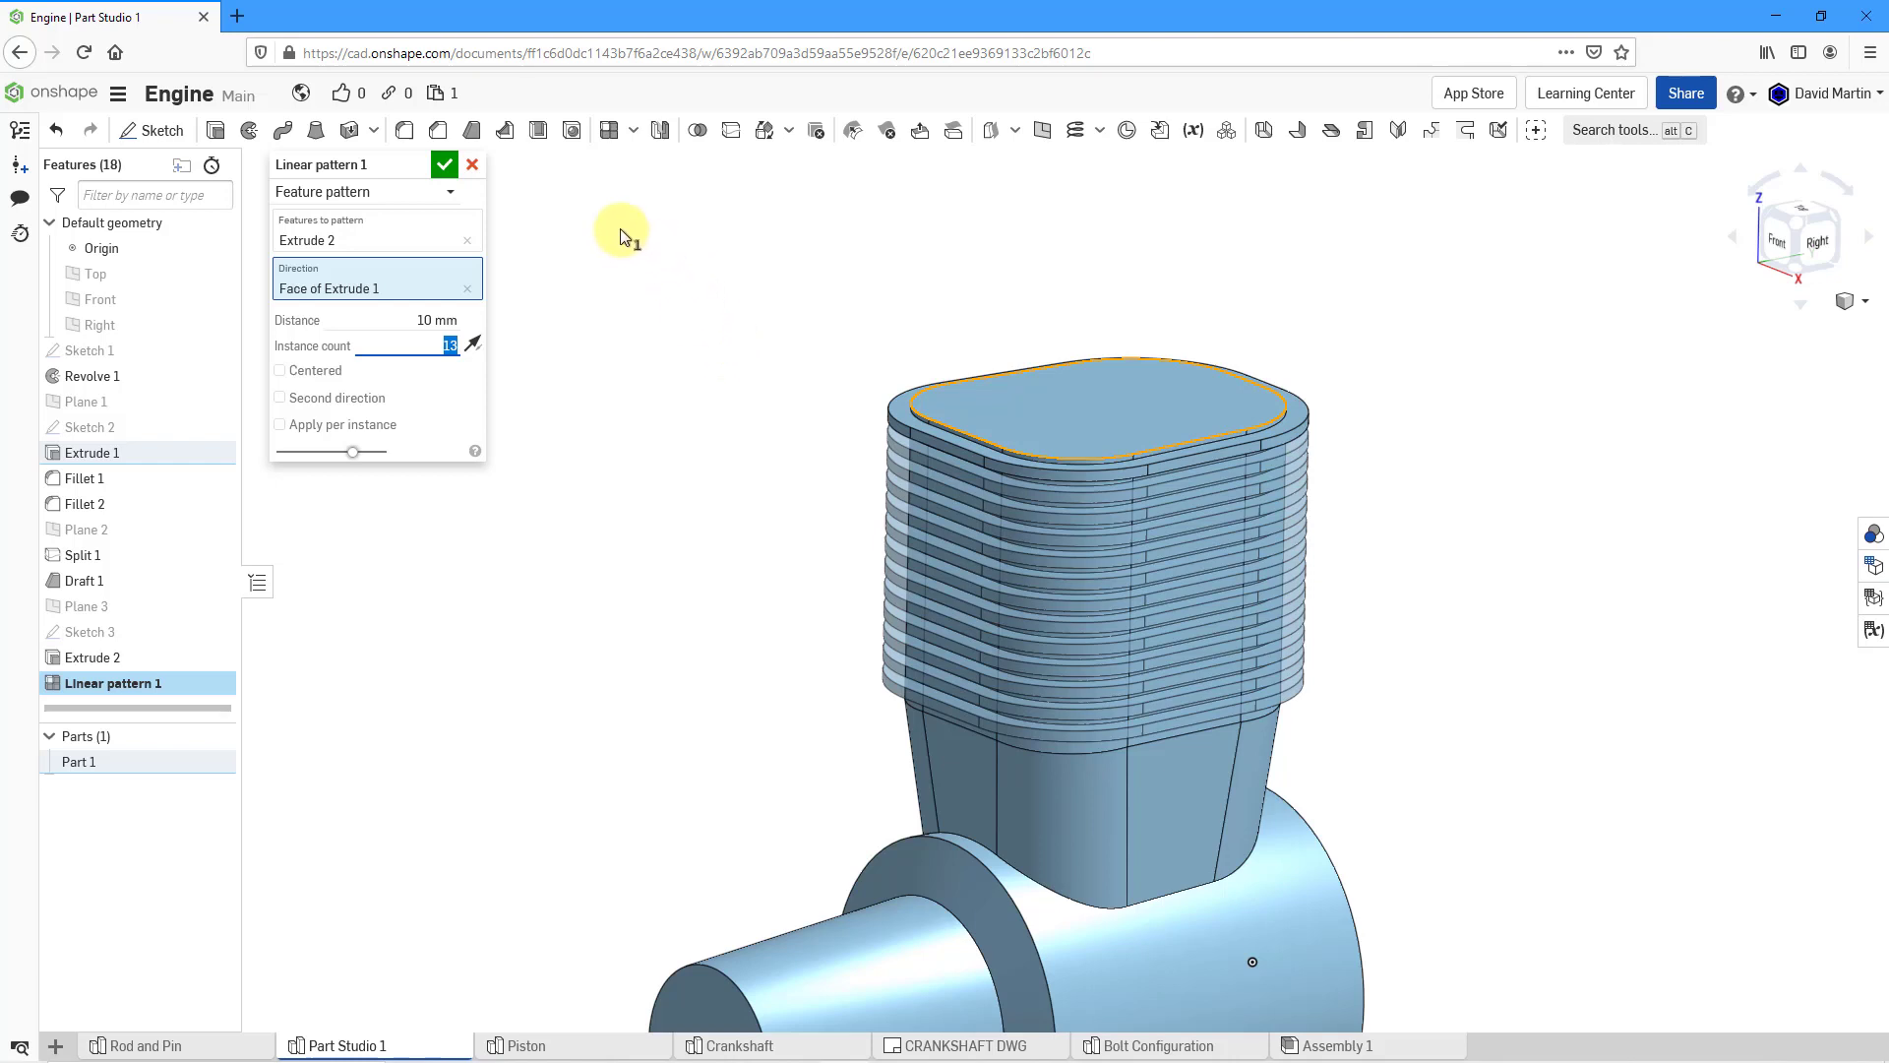
- Accept the 13-instance linear pattern of Extrude 2 with 10 mm spacing that forms the cylinder's cooling fins
left_click(445, 165)
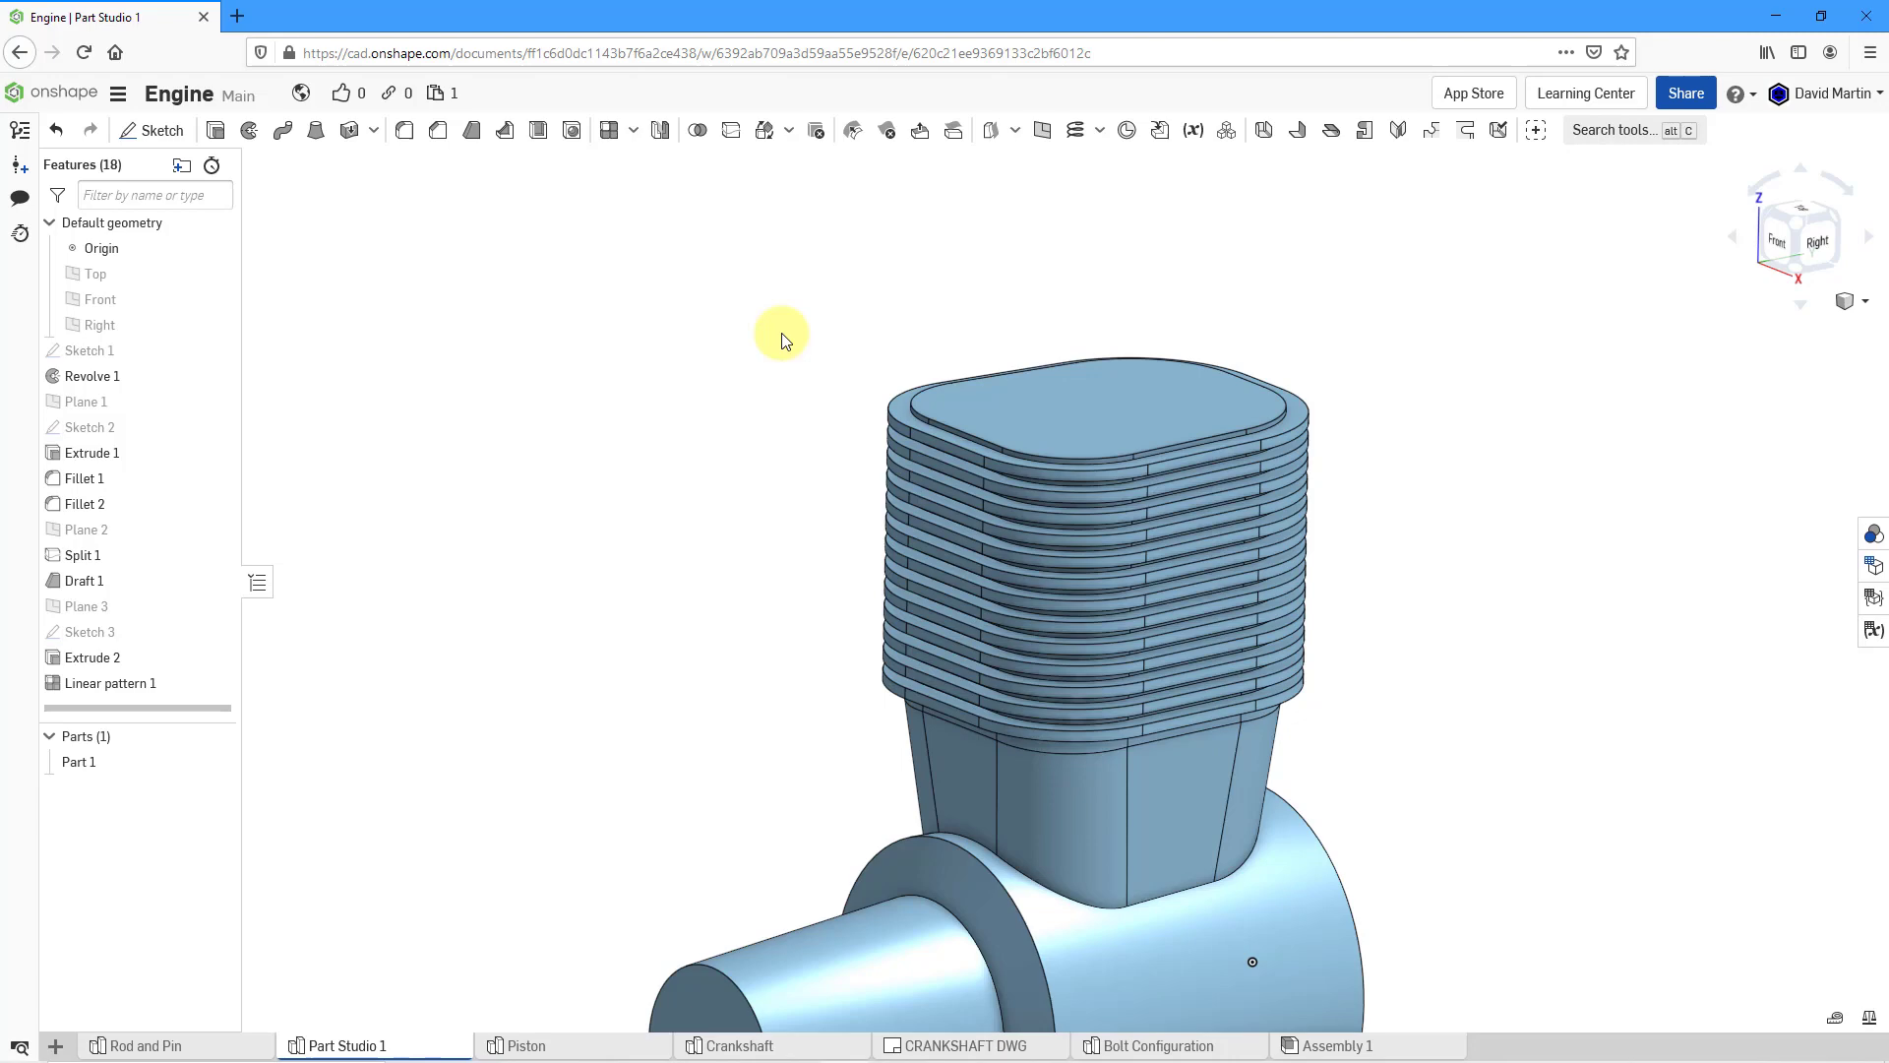
scroll(823, 331, "down", 3)
scroll(819, 326, "down", 1)
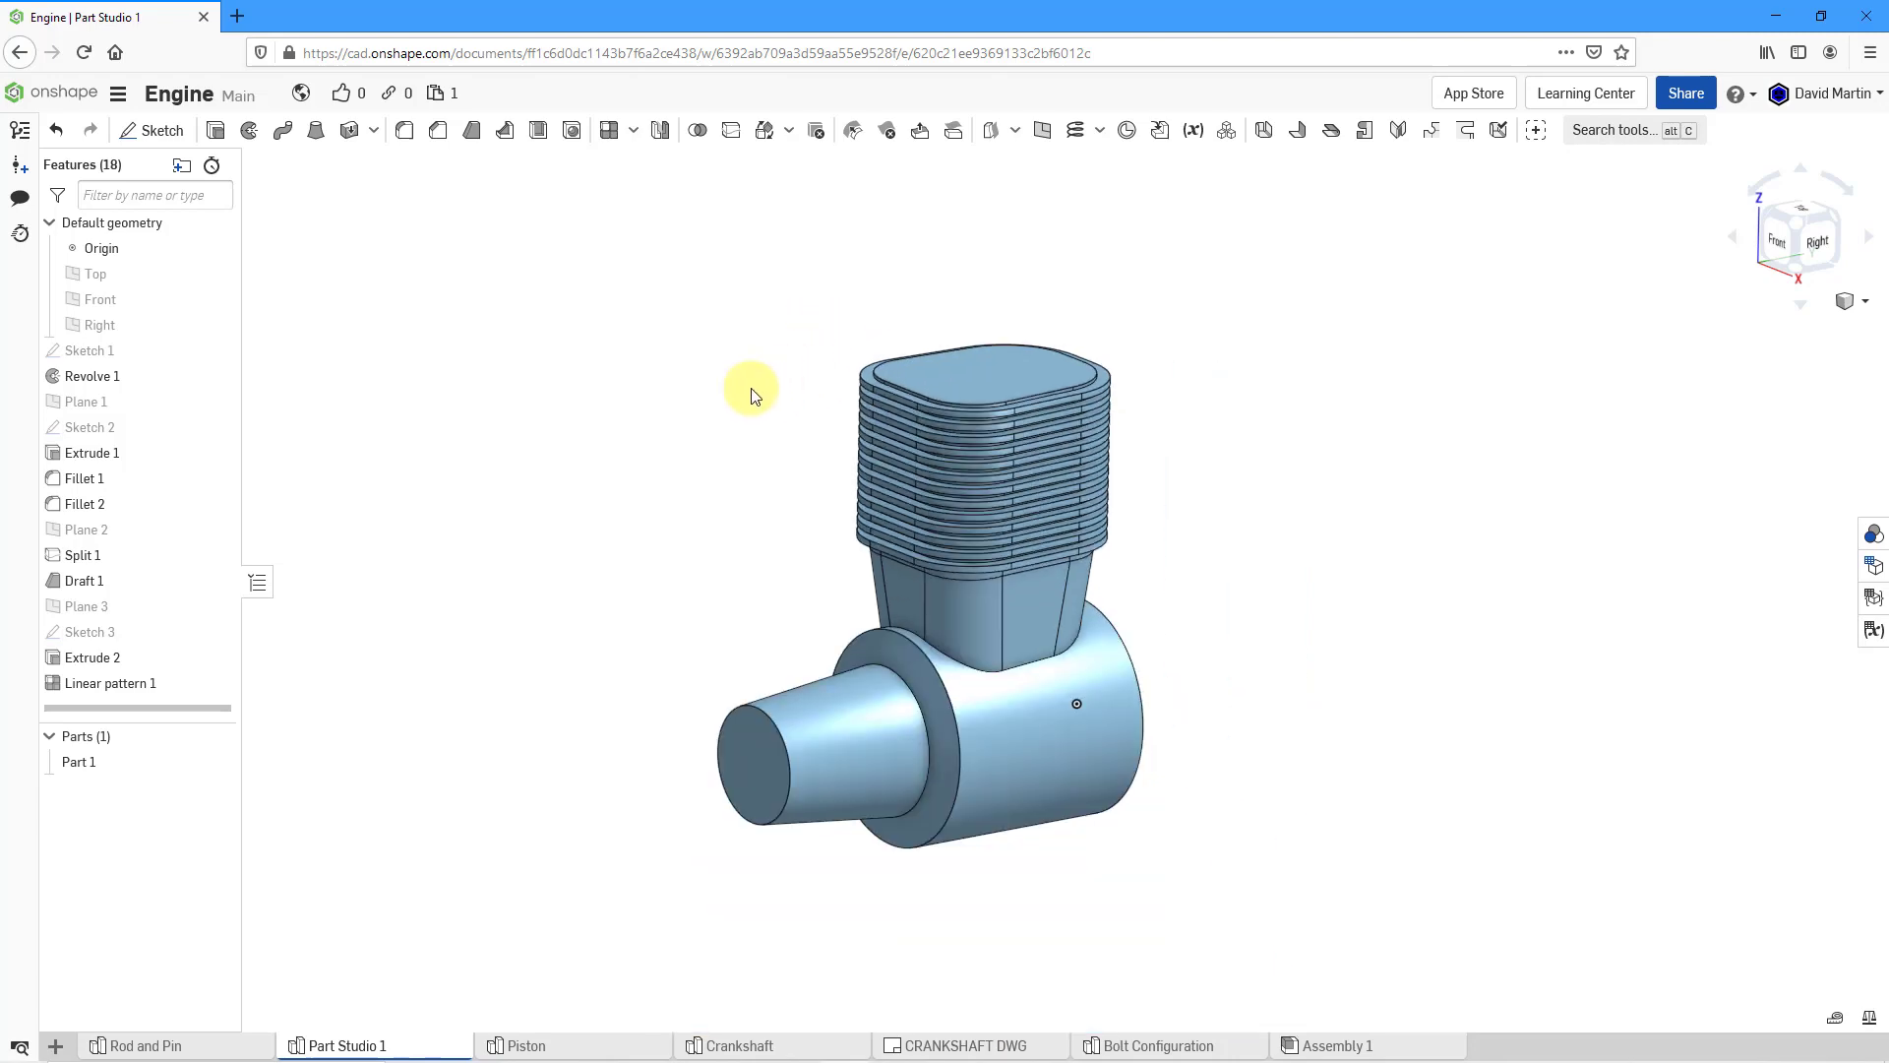
mouse_move(752, 389)
right_mouse_down()
mouse_move(809, 390)
mouse_move(771, 406)
mouse_move(778, 377)
mouse_move(777, 409)
right_mouse_up()
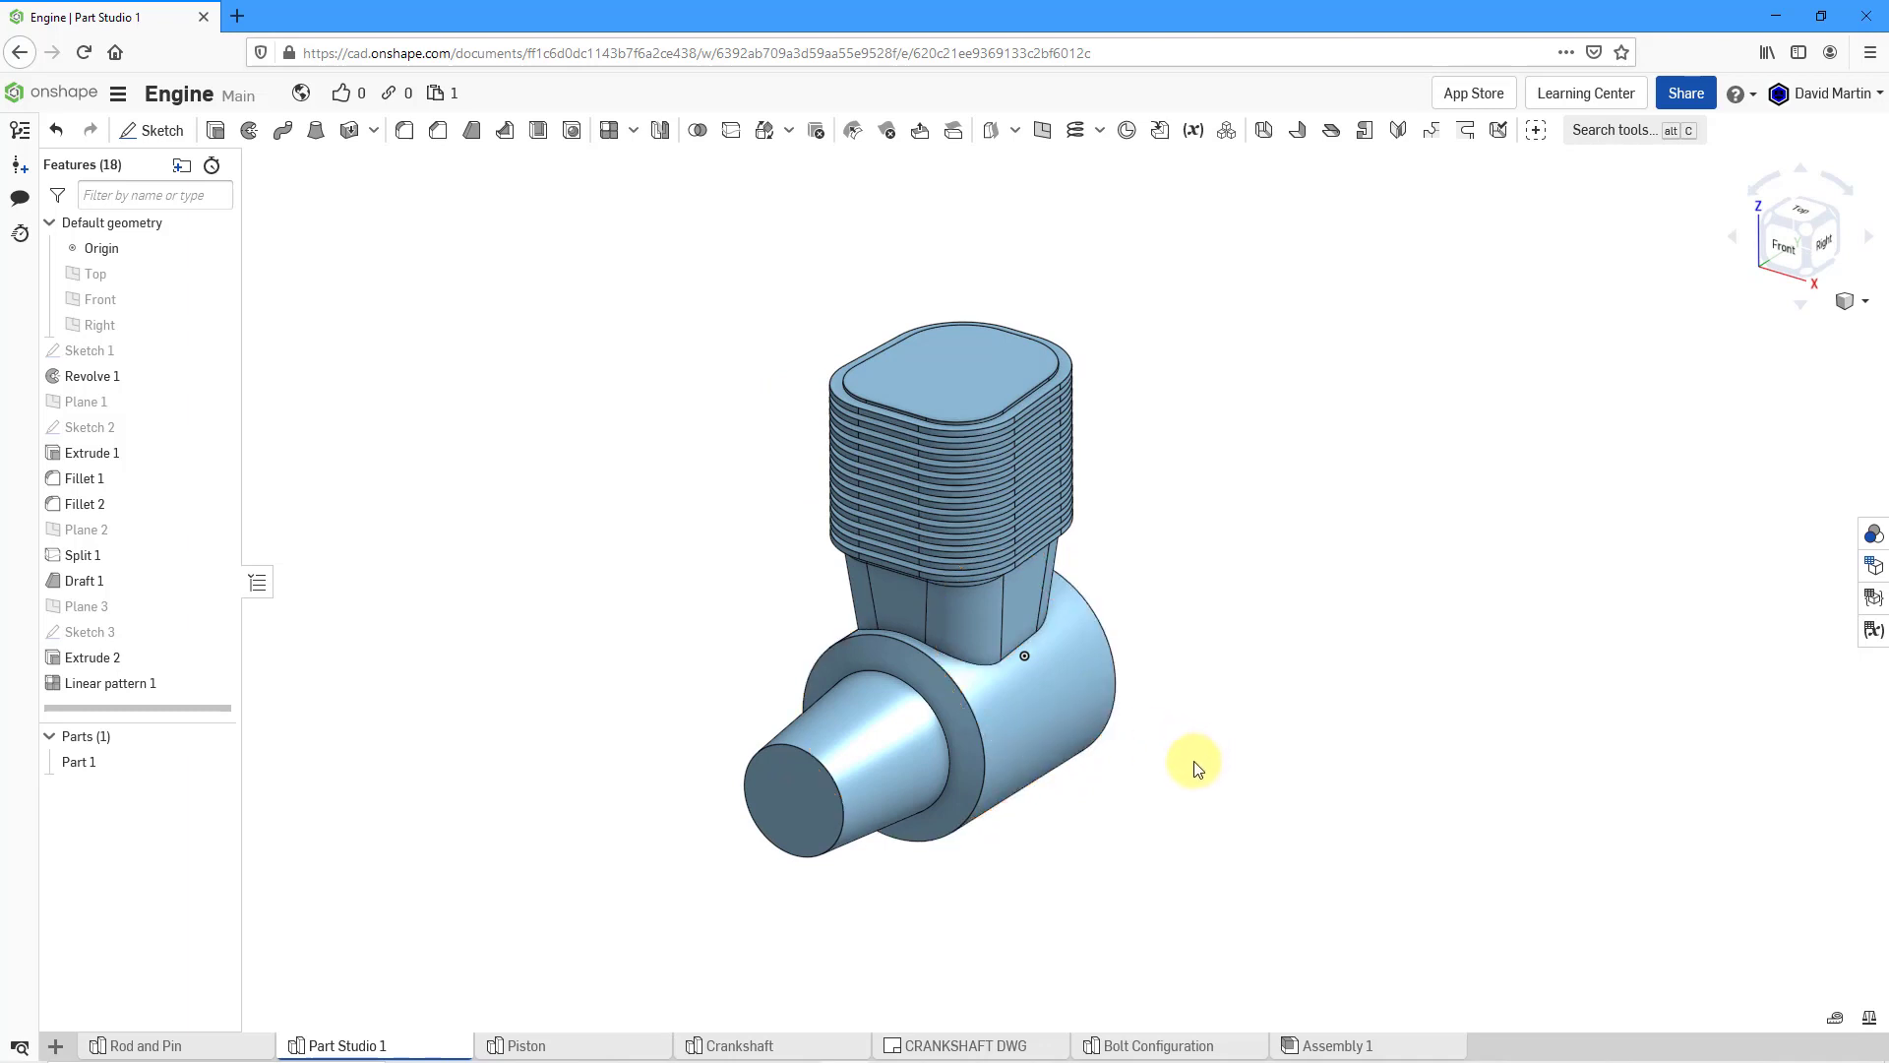
- Display the engine body as translucent and show all reference planes
left_click(1865, 305)
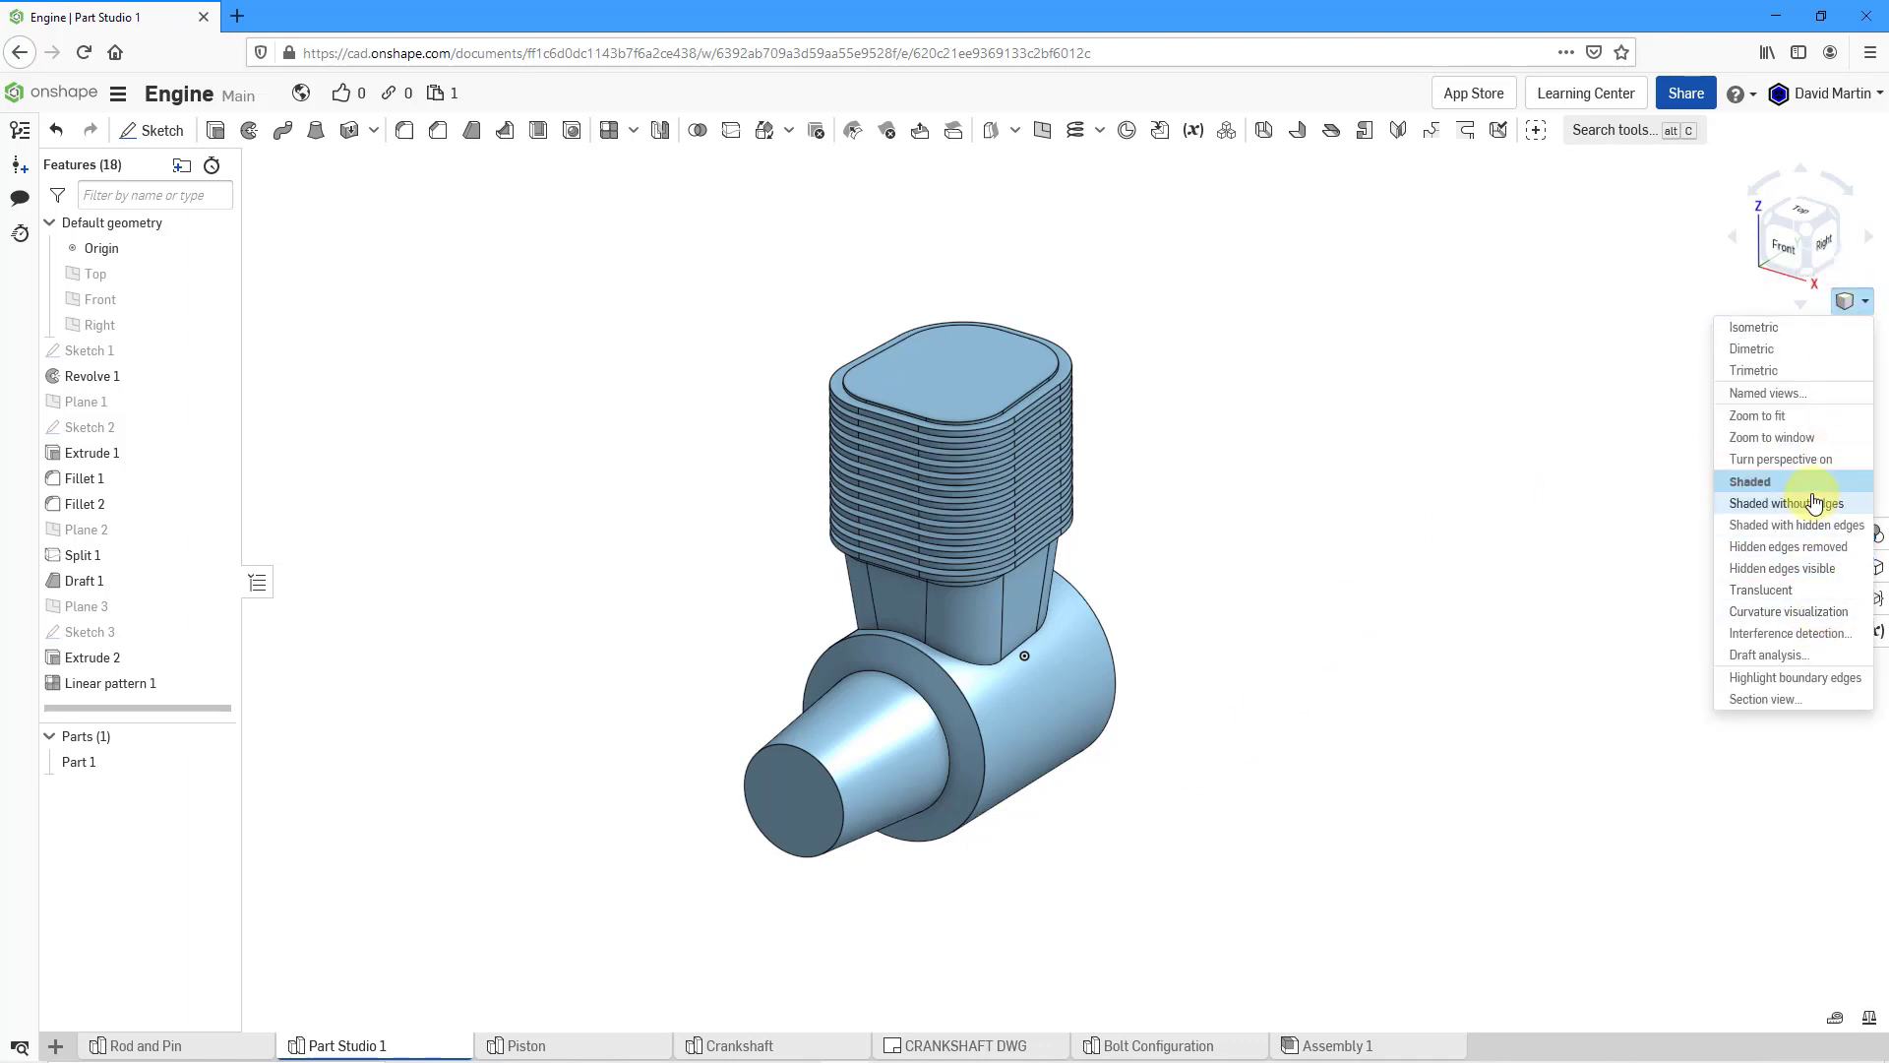
left_click(1819, 589)
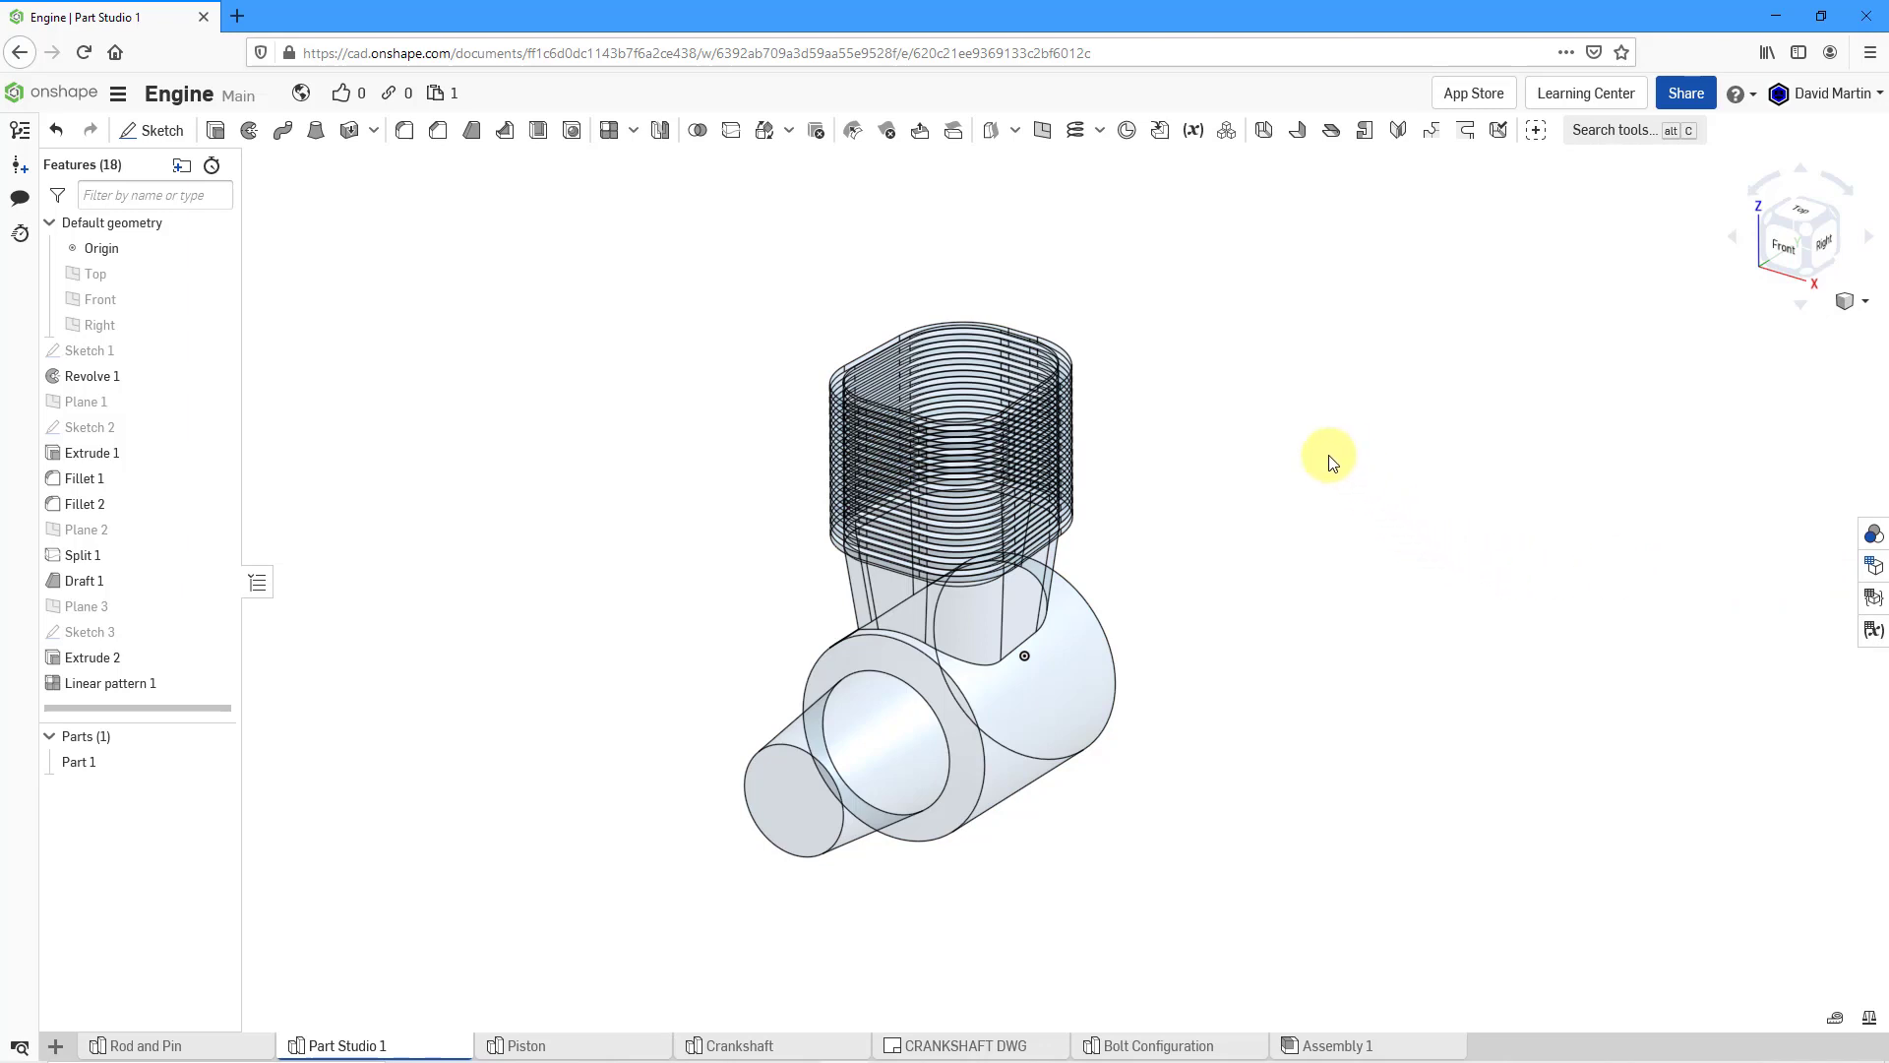
key("p")
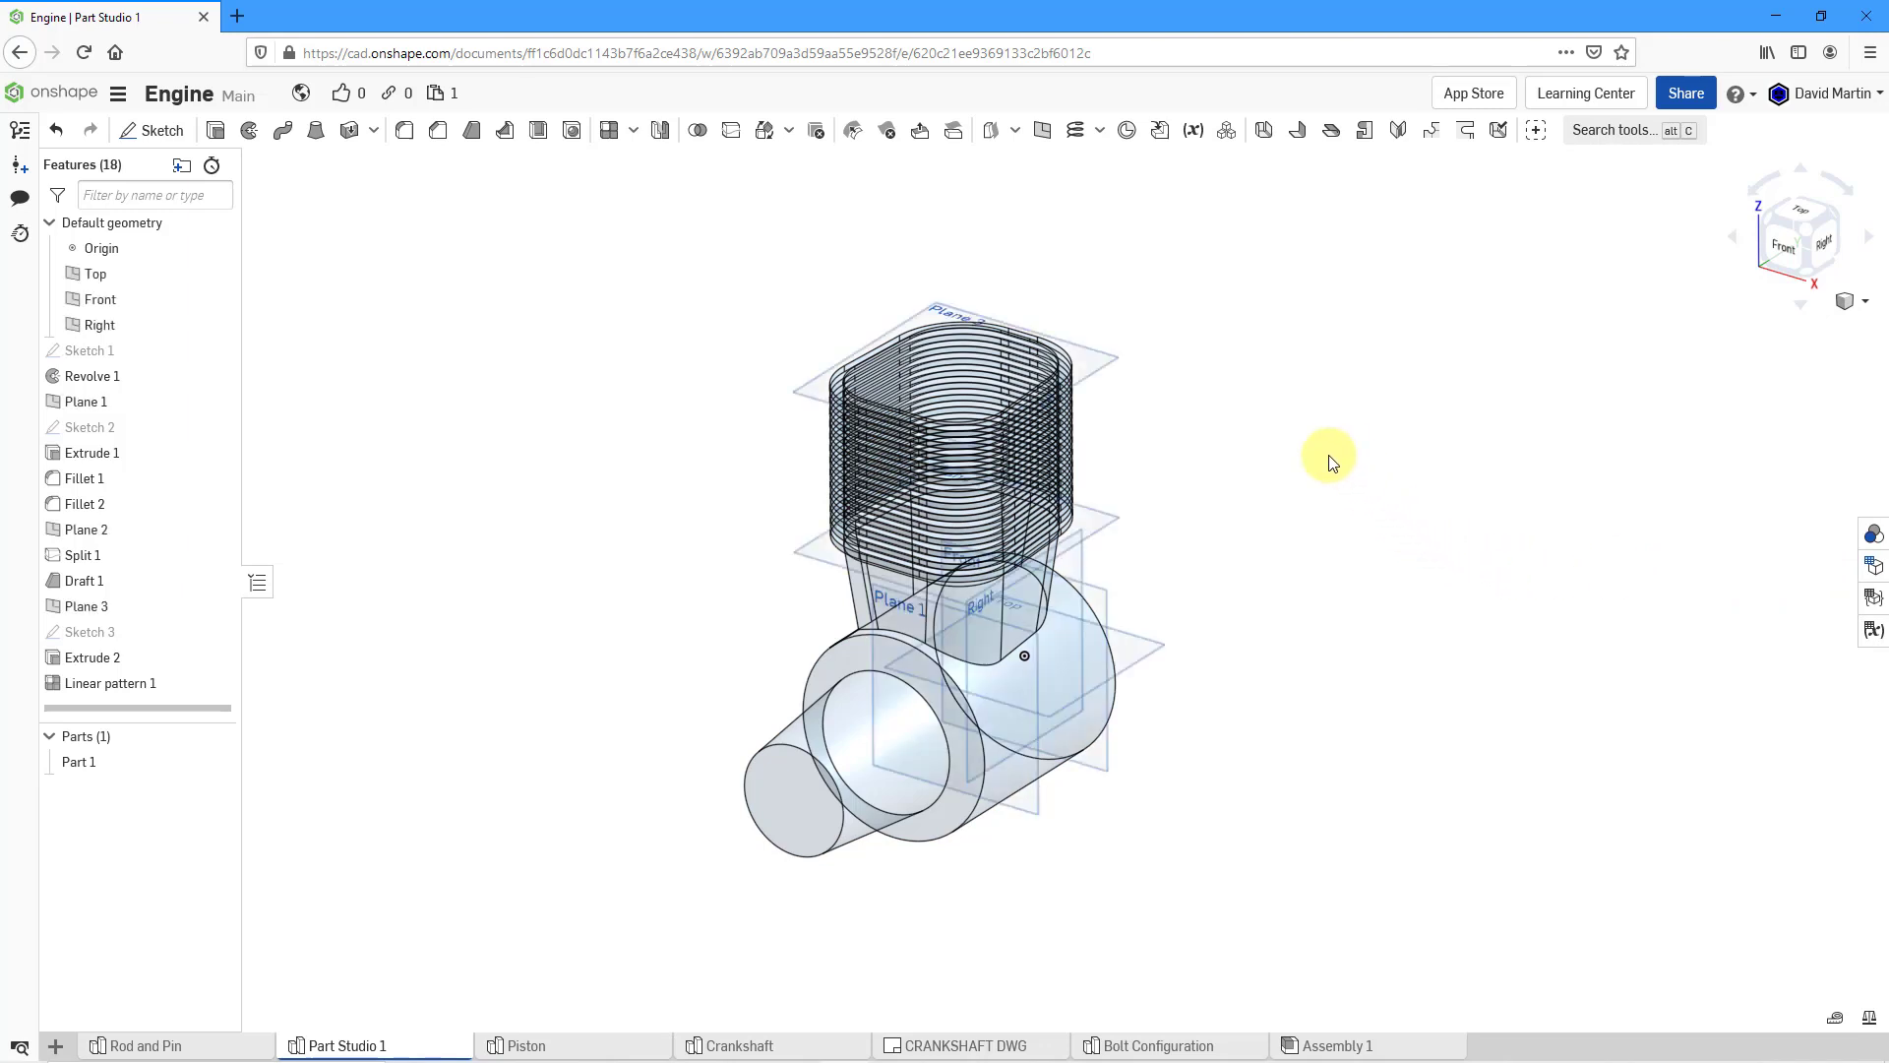
mouse_move(1194, 552)
right_mouse_down()
mouse_move(1256, 540)
mouse_move(1218, 571)
mouse_move(1223, 535)
mouse_move(1215, 552)
right_mouse_up()
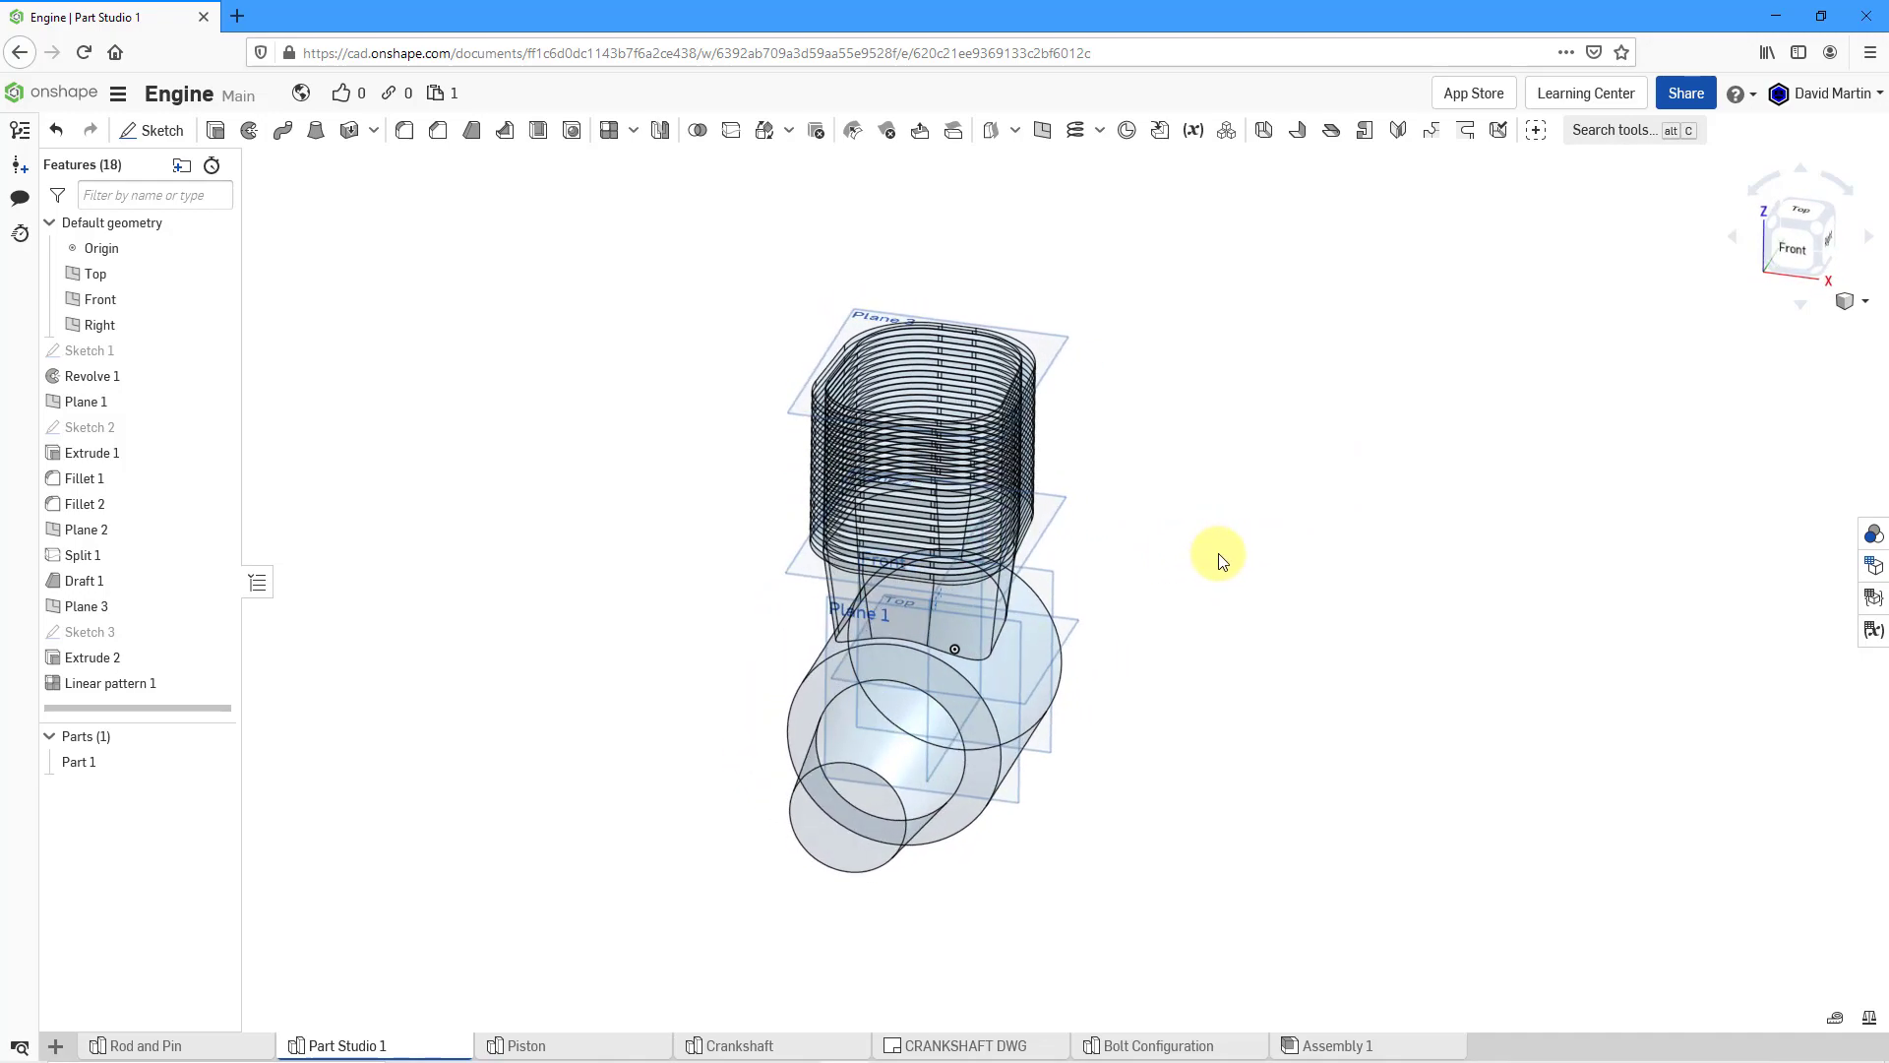
- Start a new sketch on the Top plane and view it normal to the sketch plane
left_click(1076, 627)
right_click_drag(1075, 627, 1228, 583)
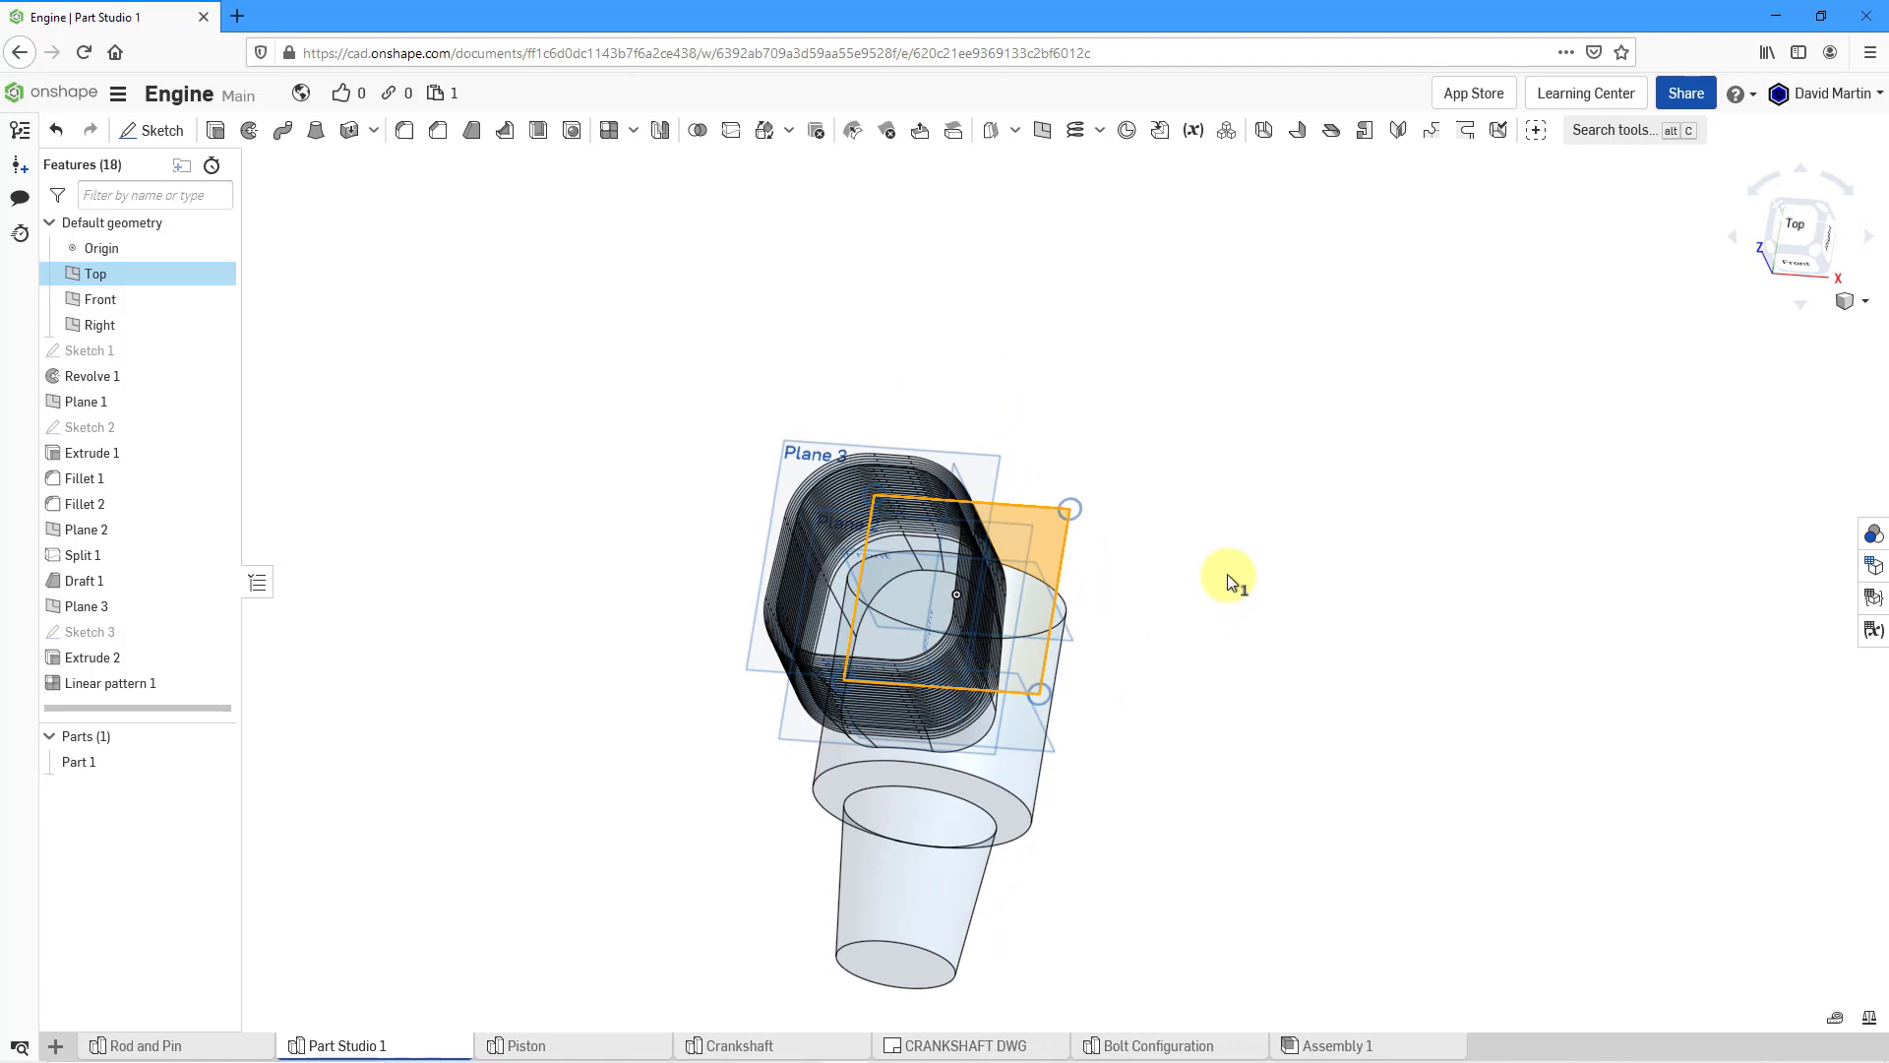
right_click(1226, 575)
left_click(1273, 592)
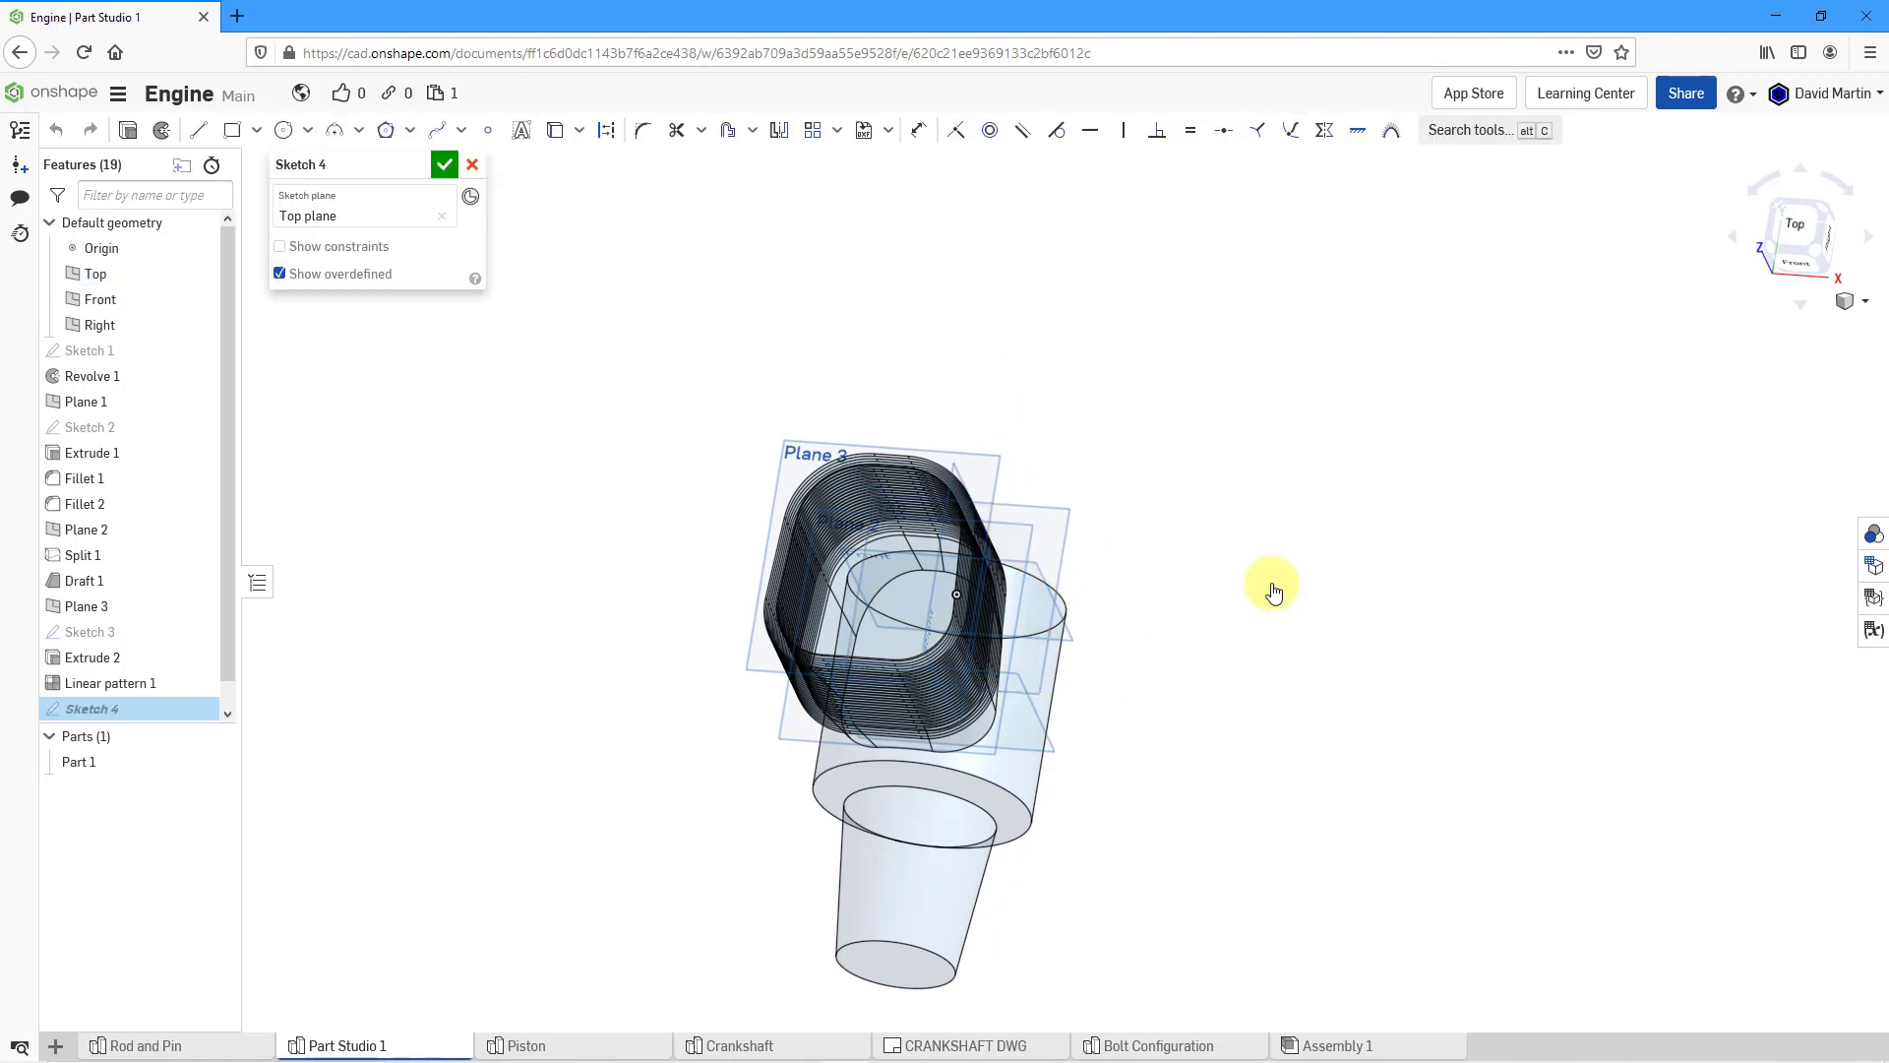
right_click(1249, 480)
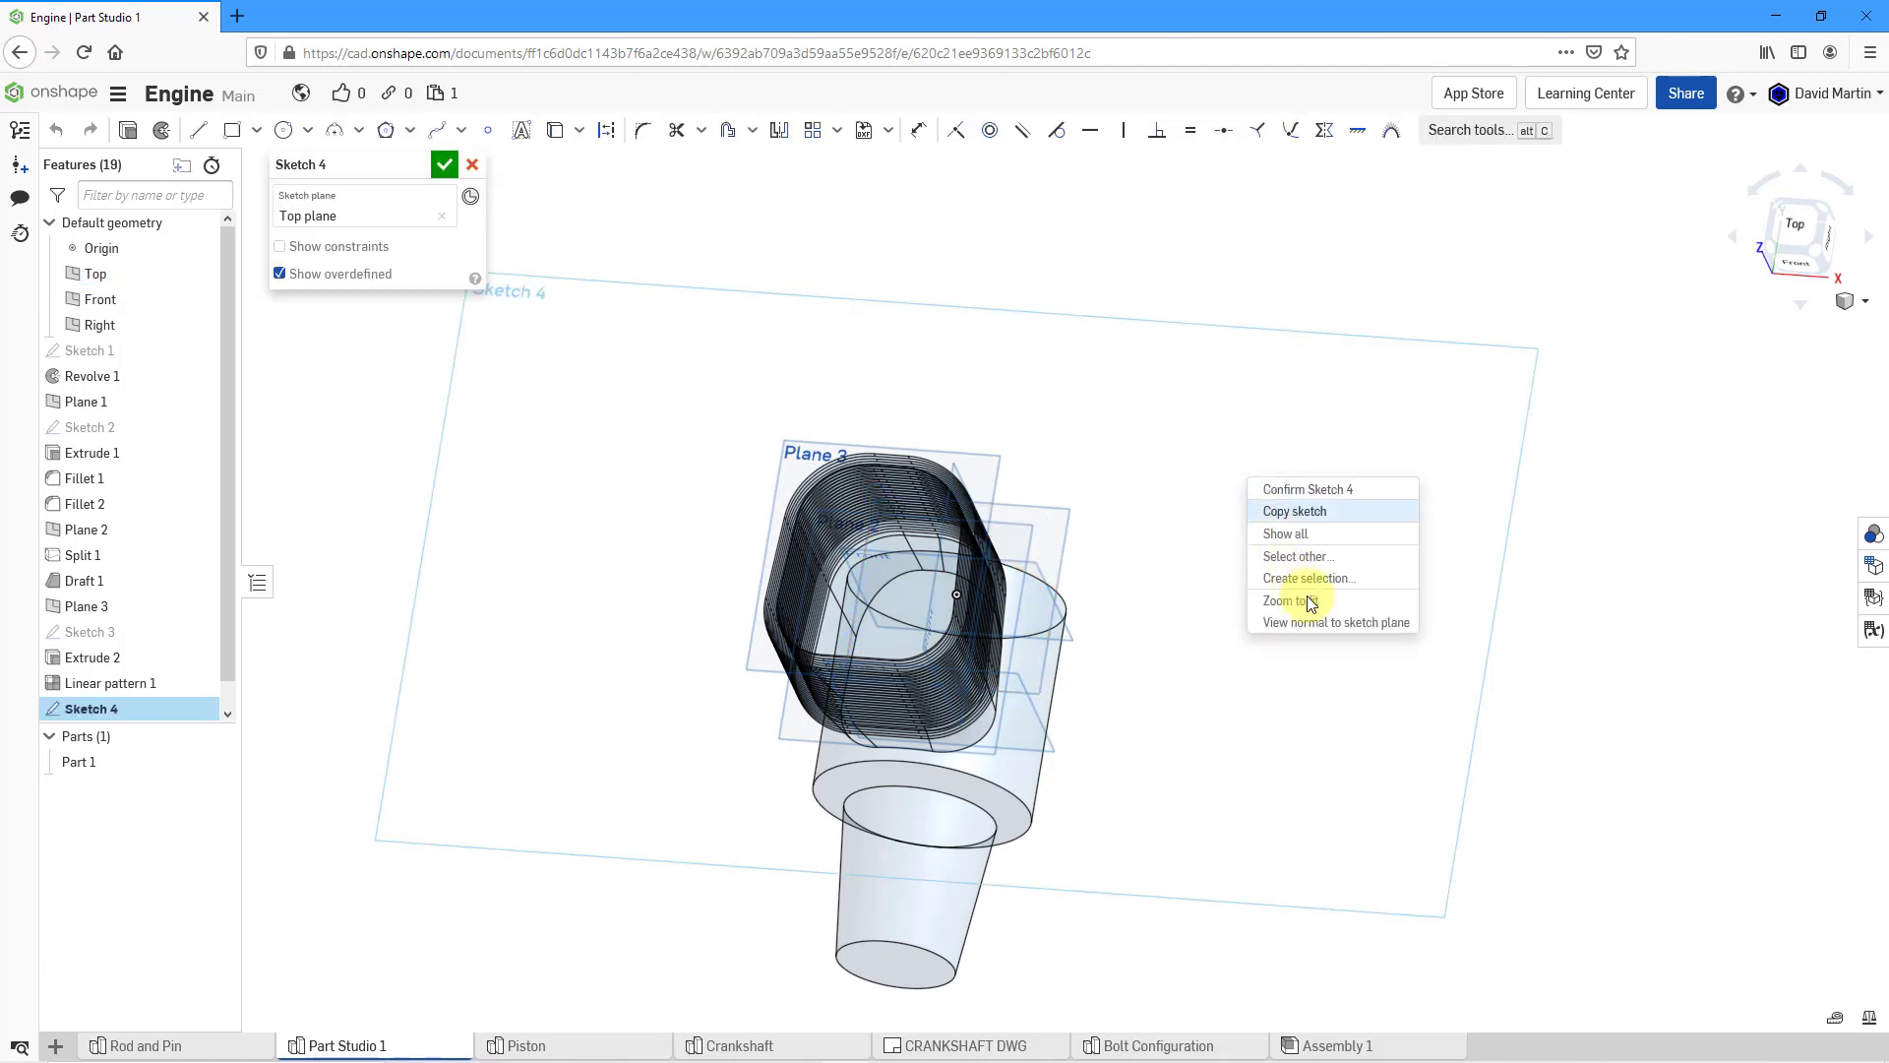
left_click(1322, 620)
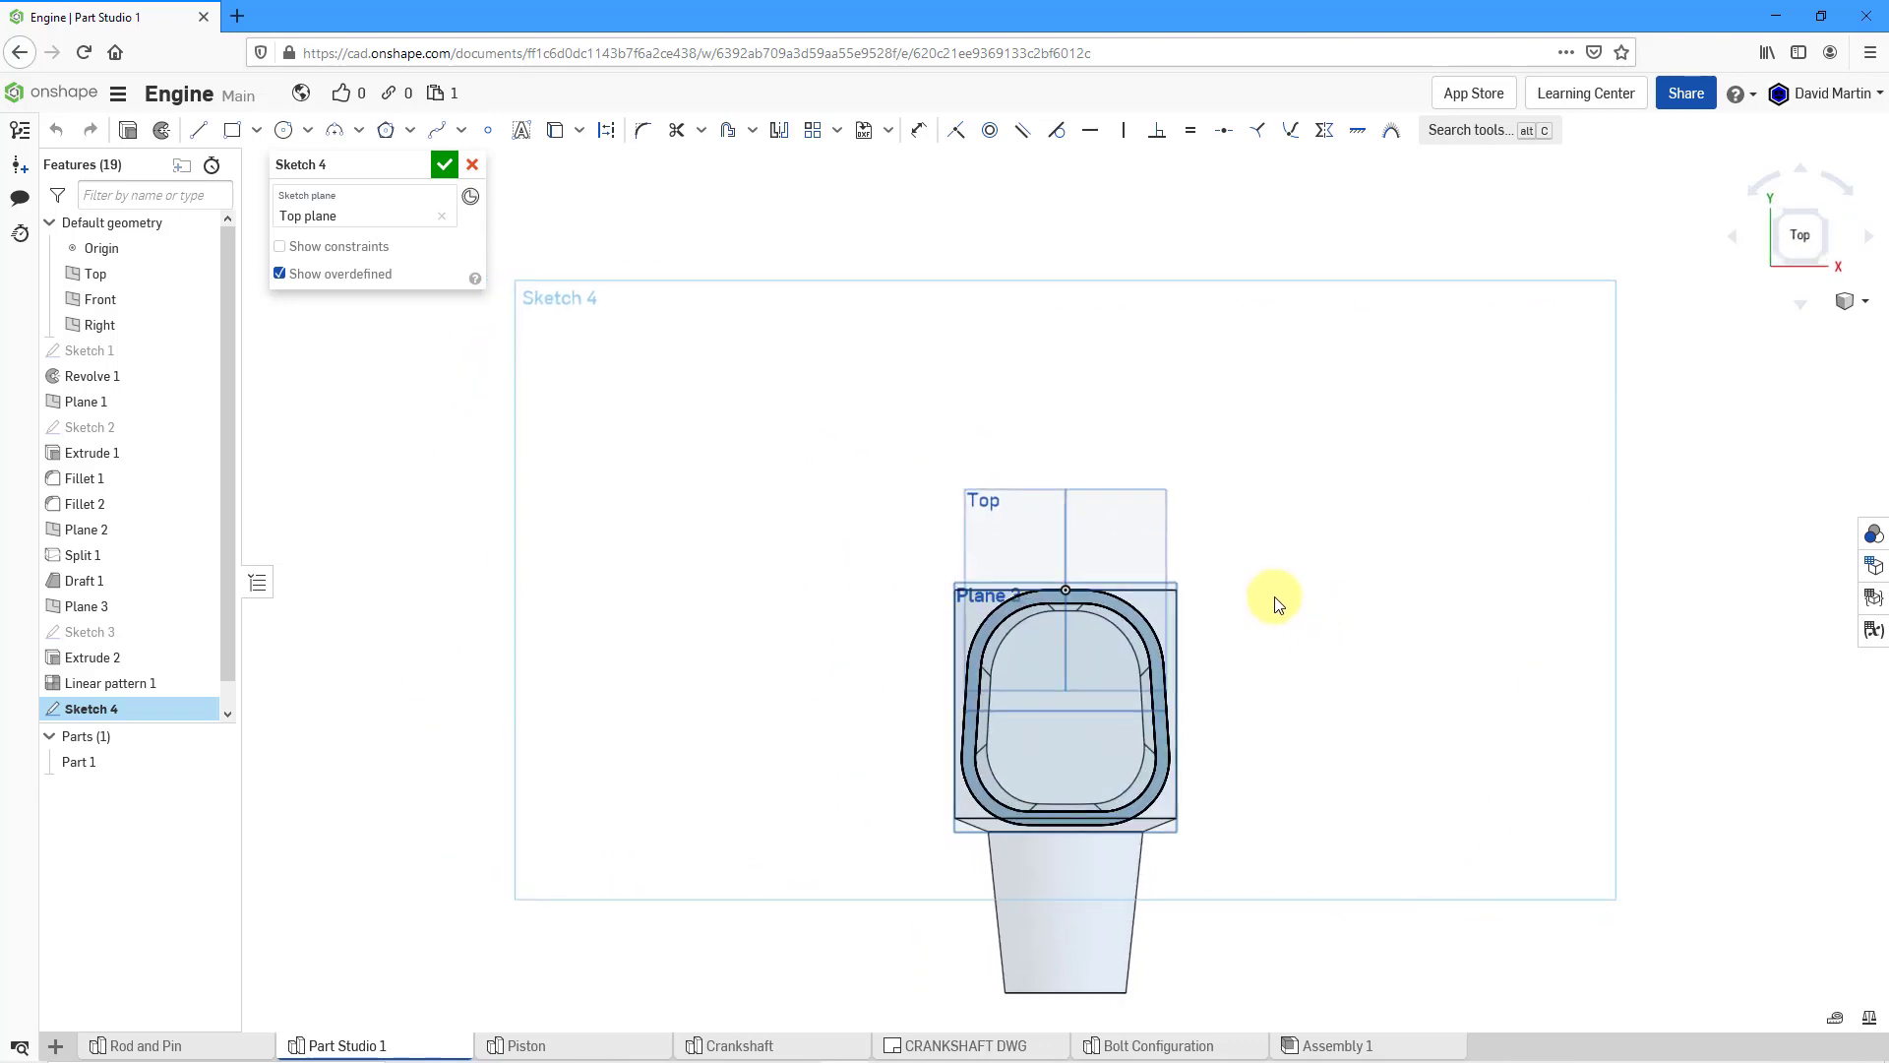
middle_click_drag(1245, 623, 1228, 498)
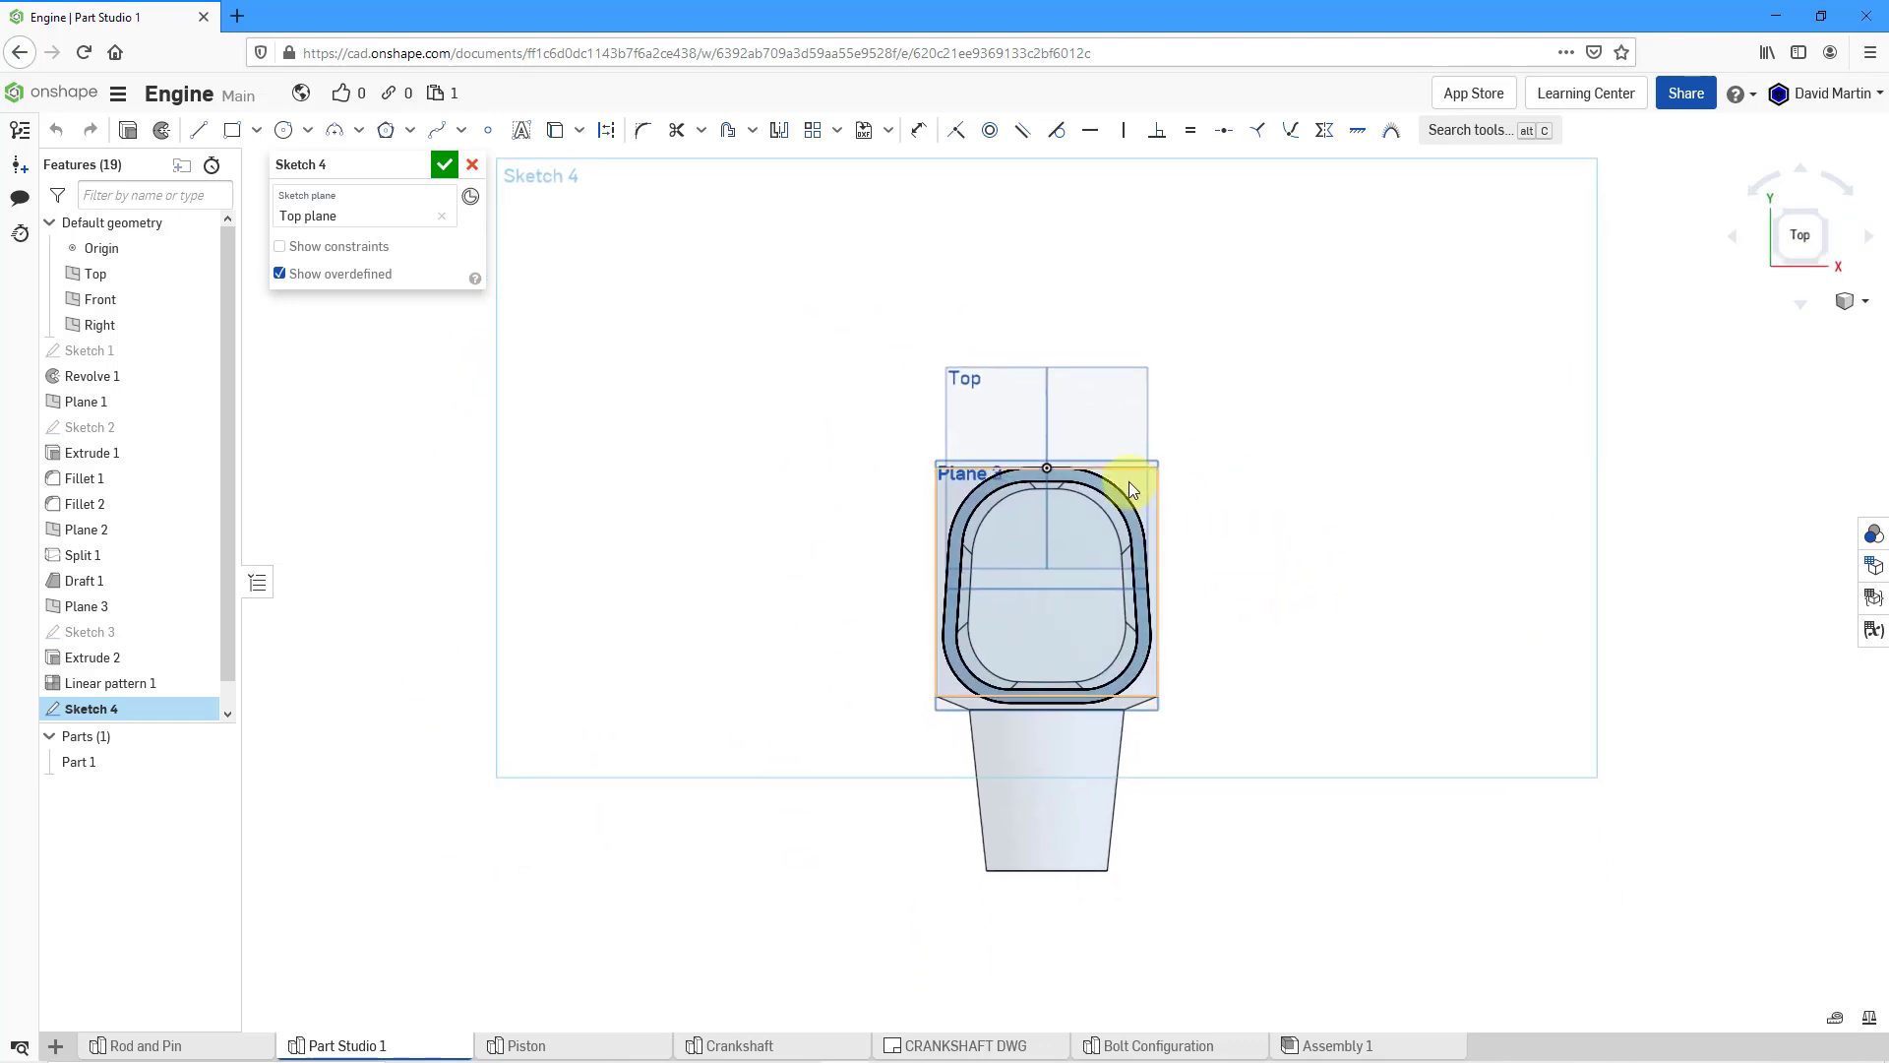
scroll(1140, 569, "down", 3)
scroll(1146, 492, "up", 5)
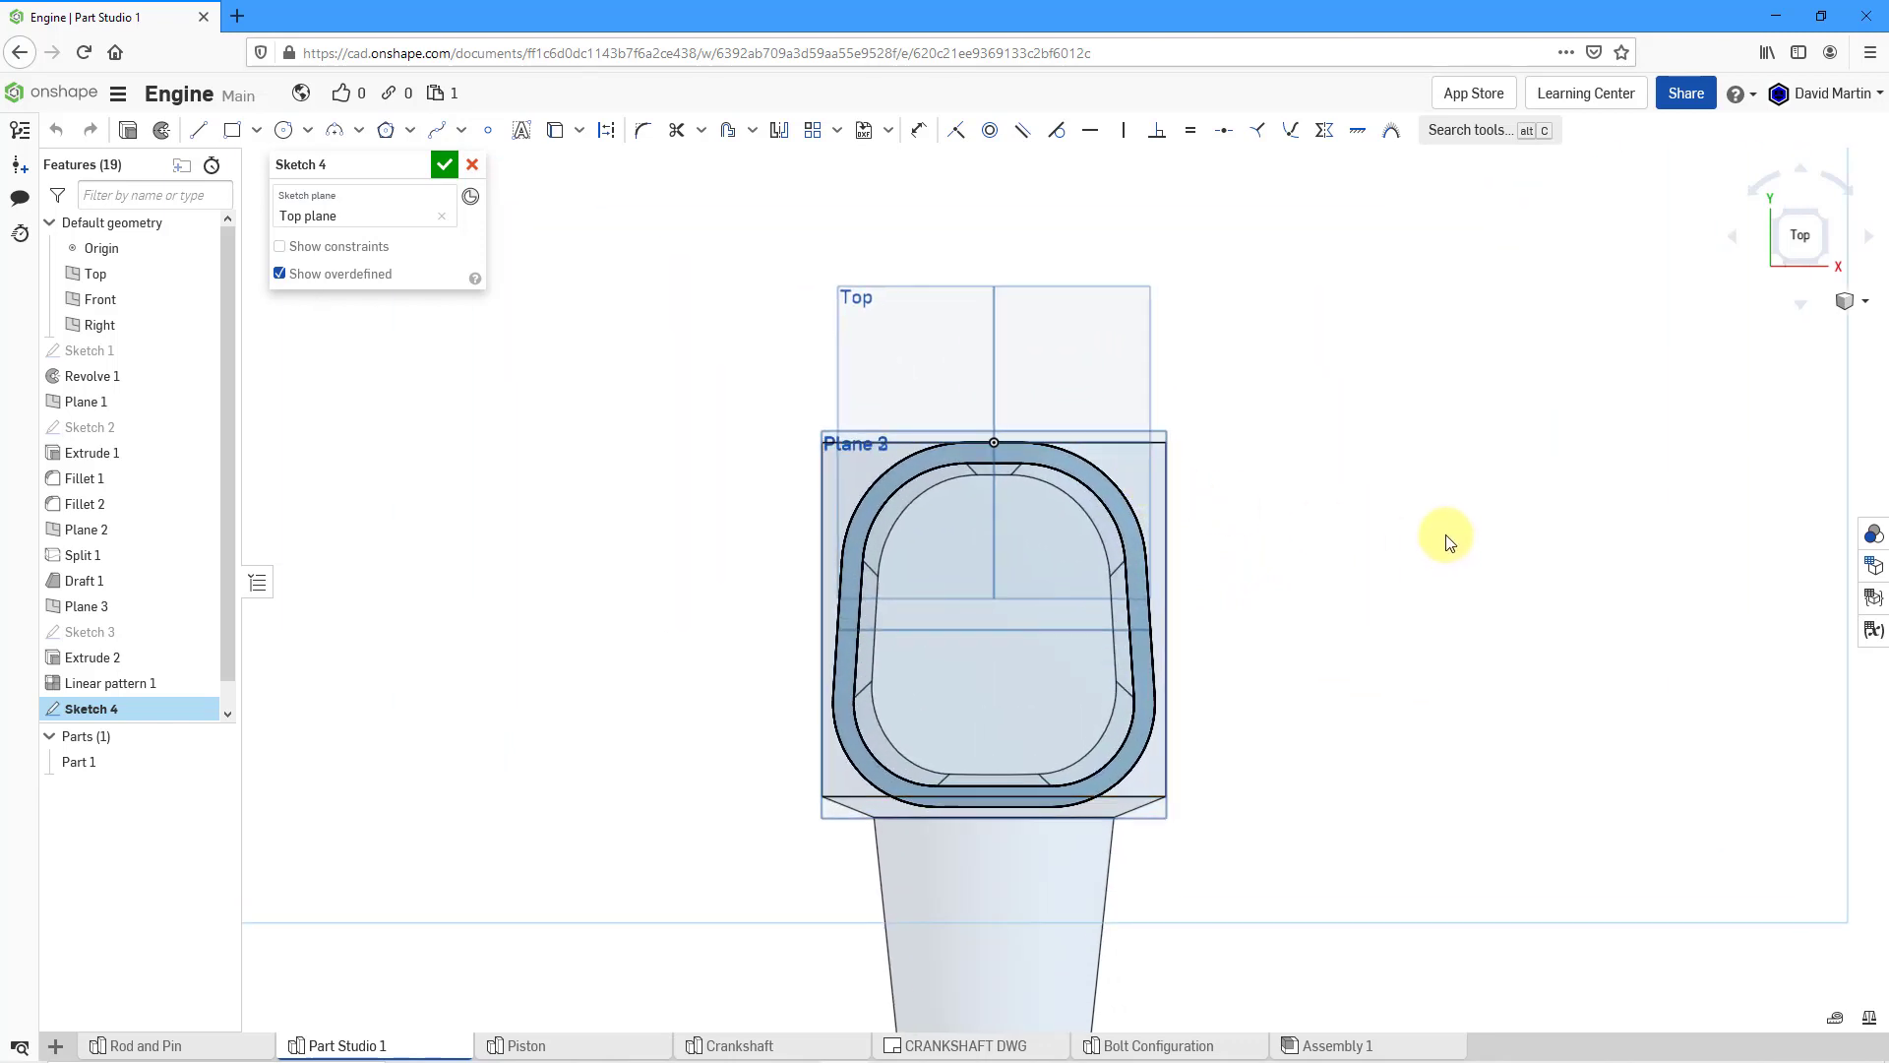
left_click(995, 443)
left_click(197, 130)
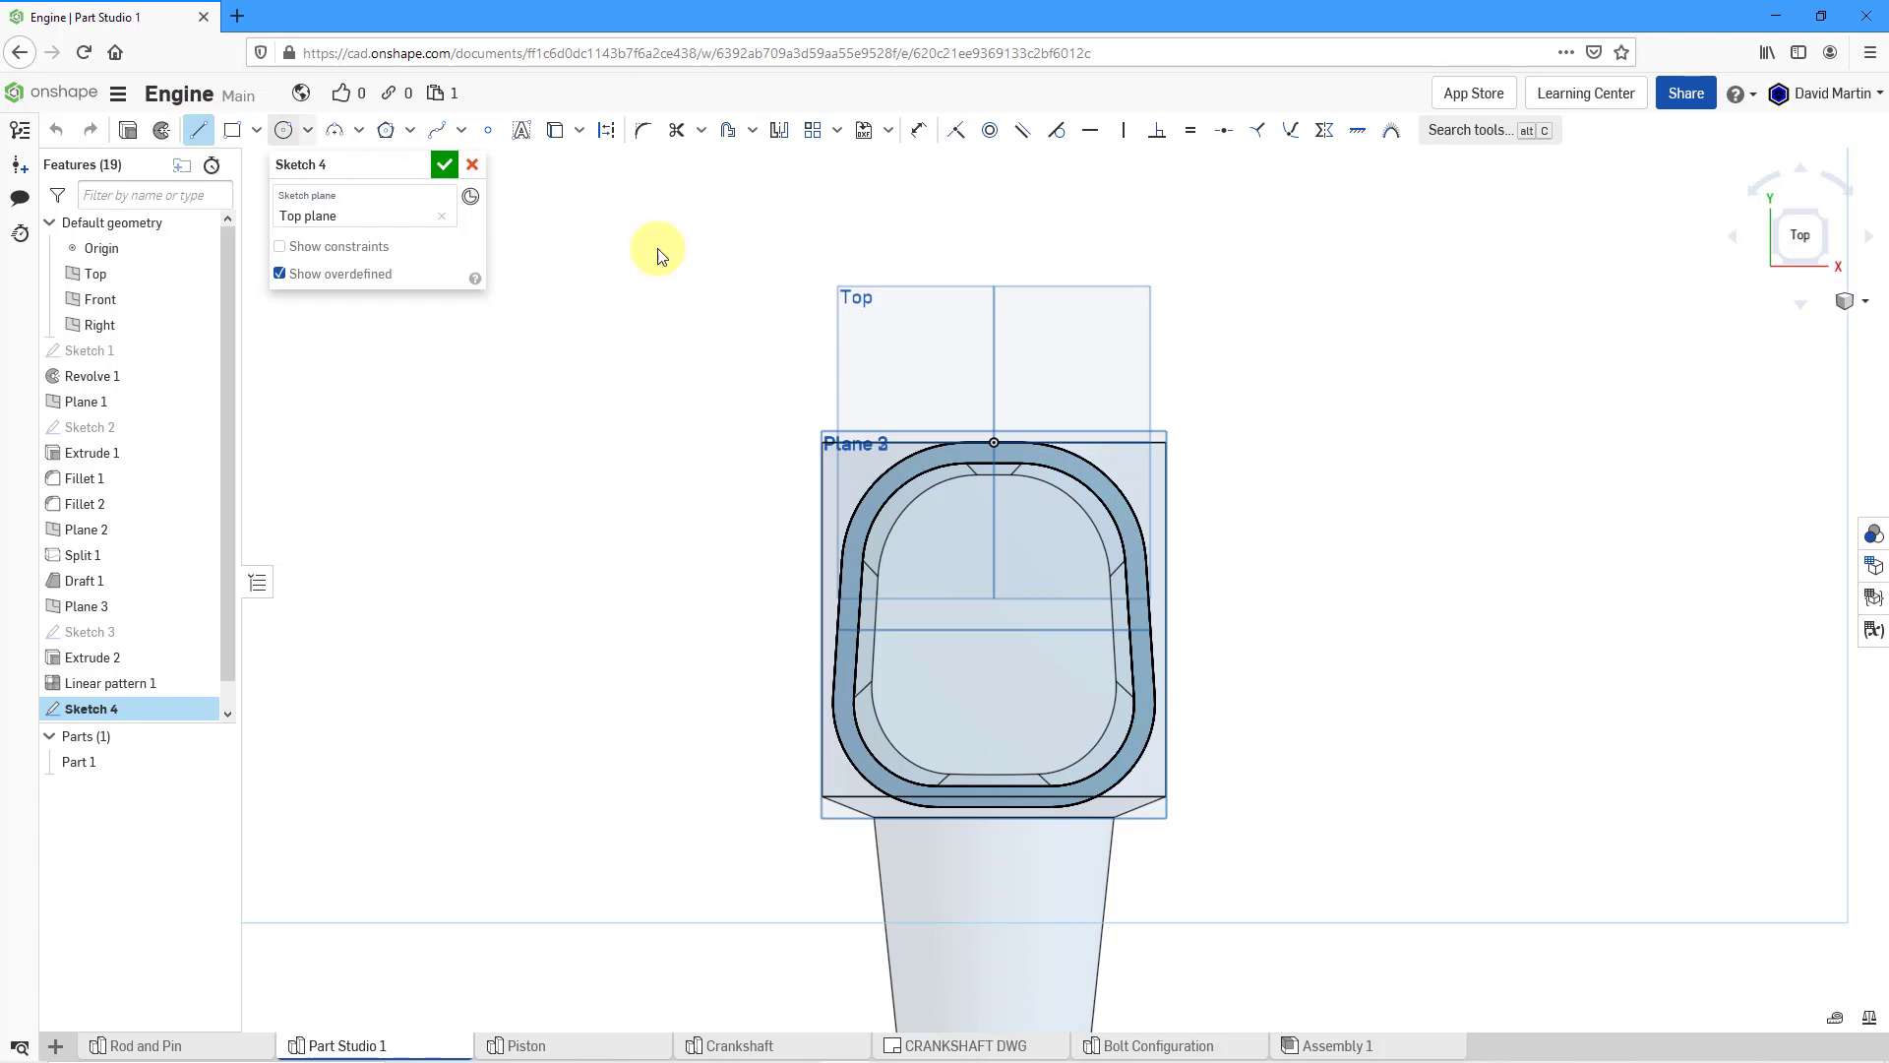
left_click(994, 441)
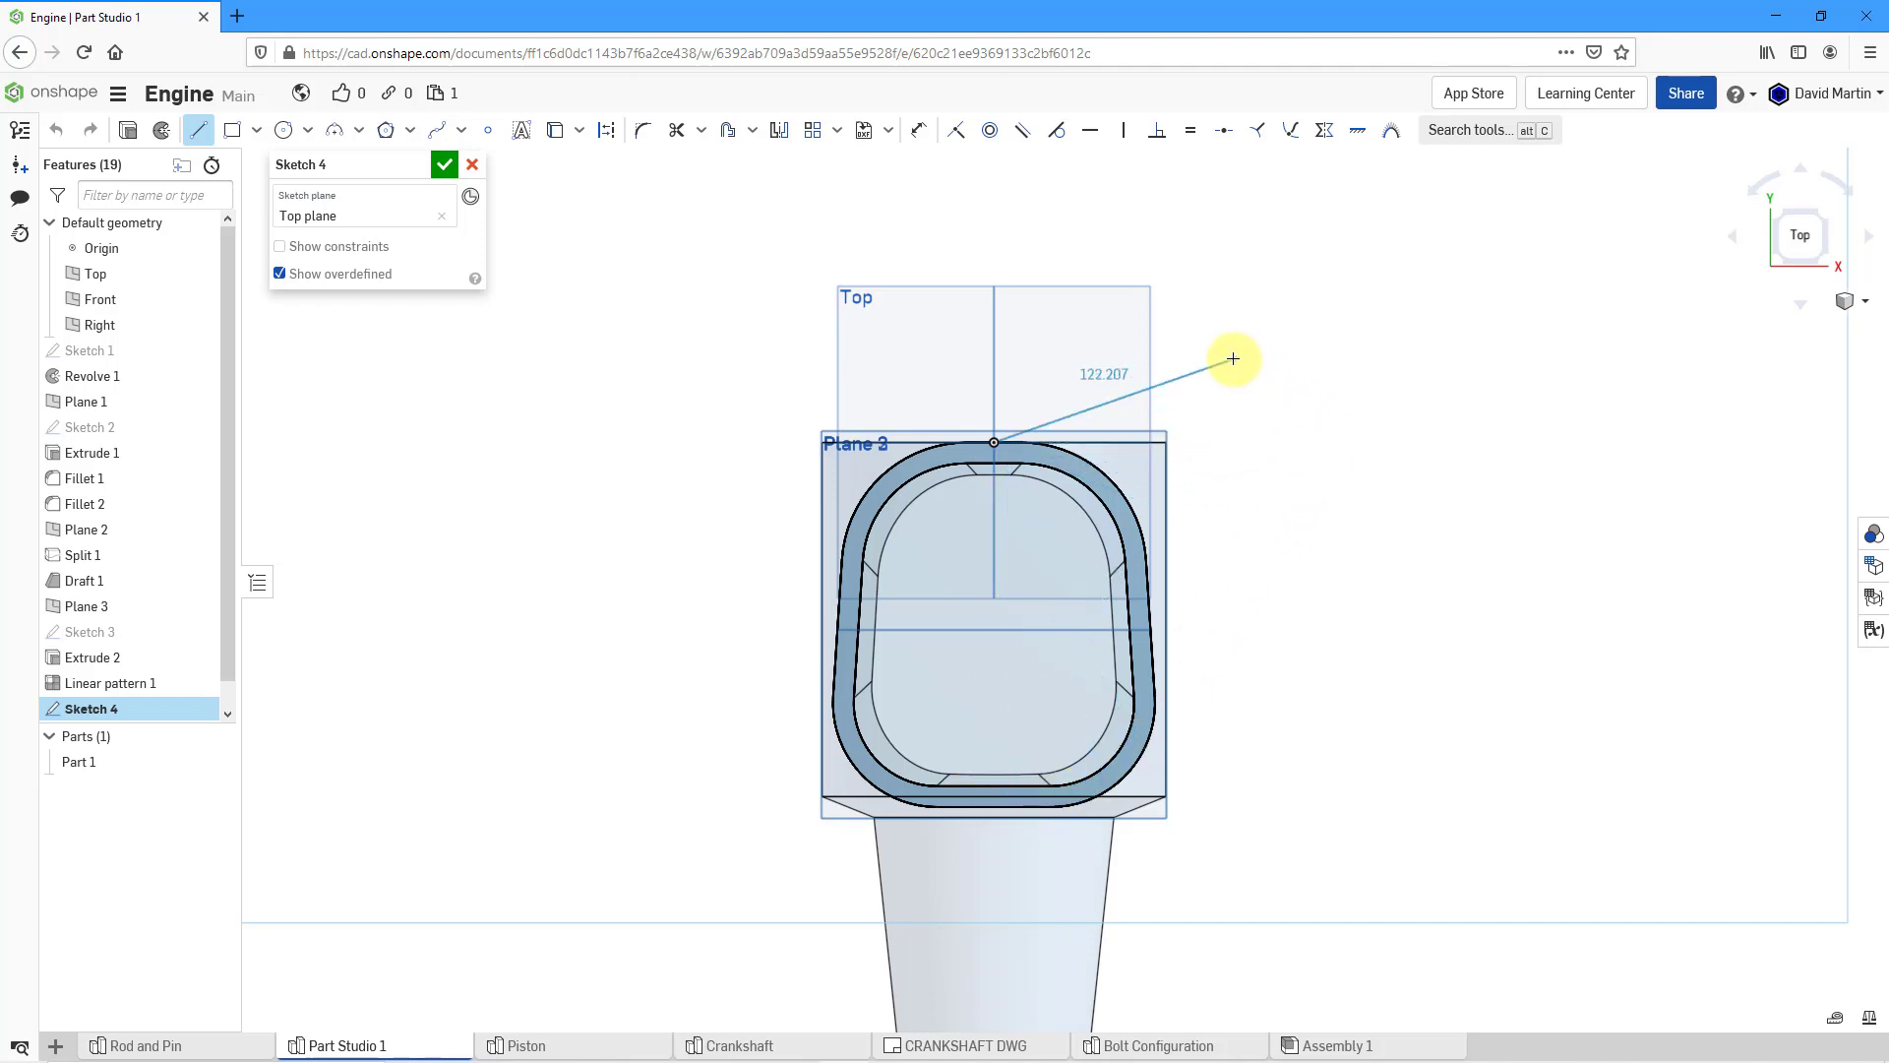
key("Escape")
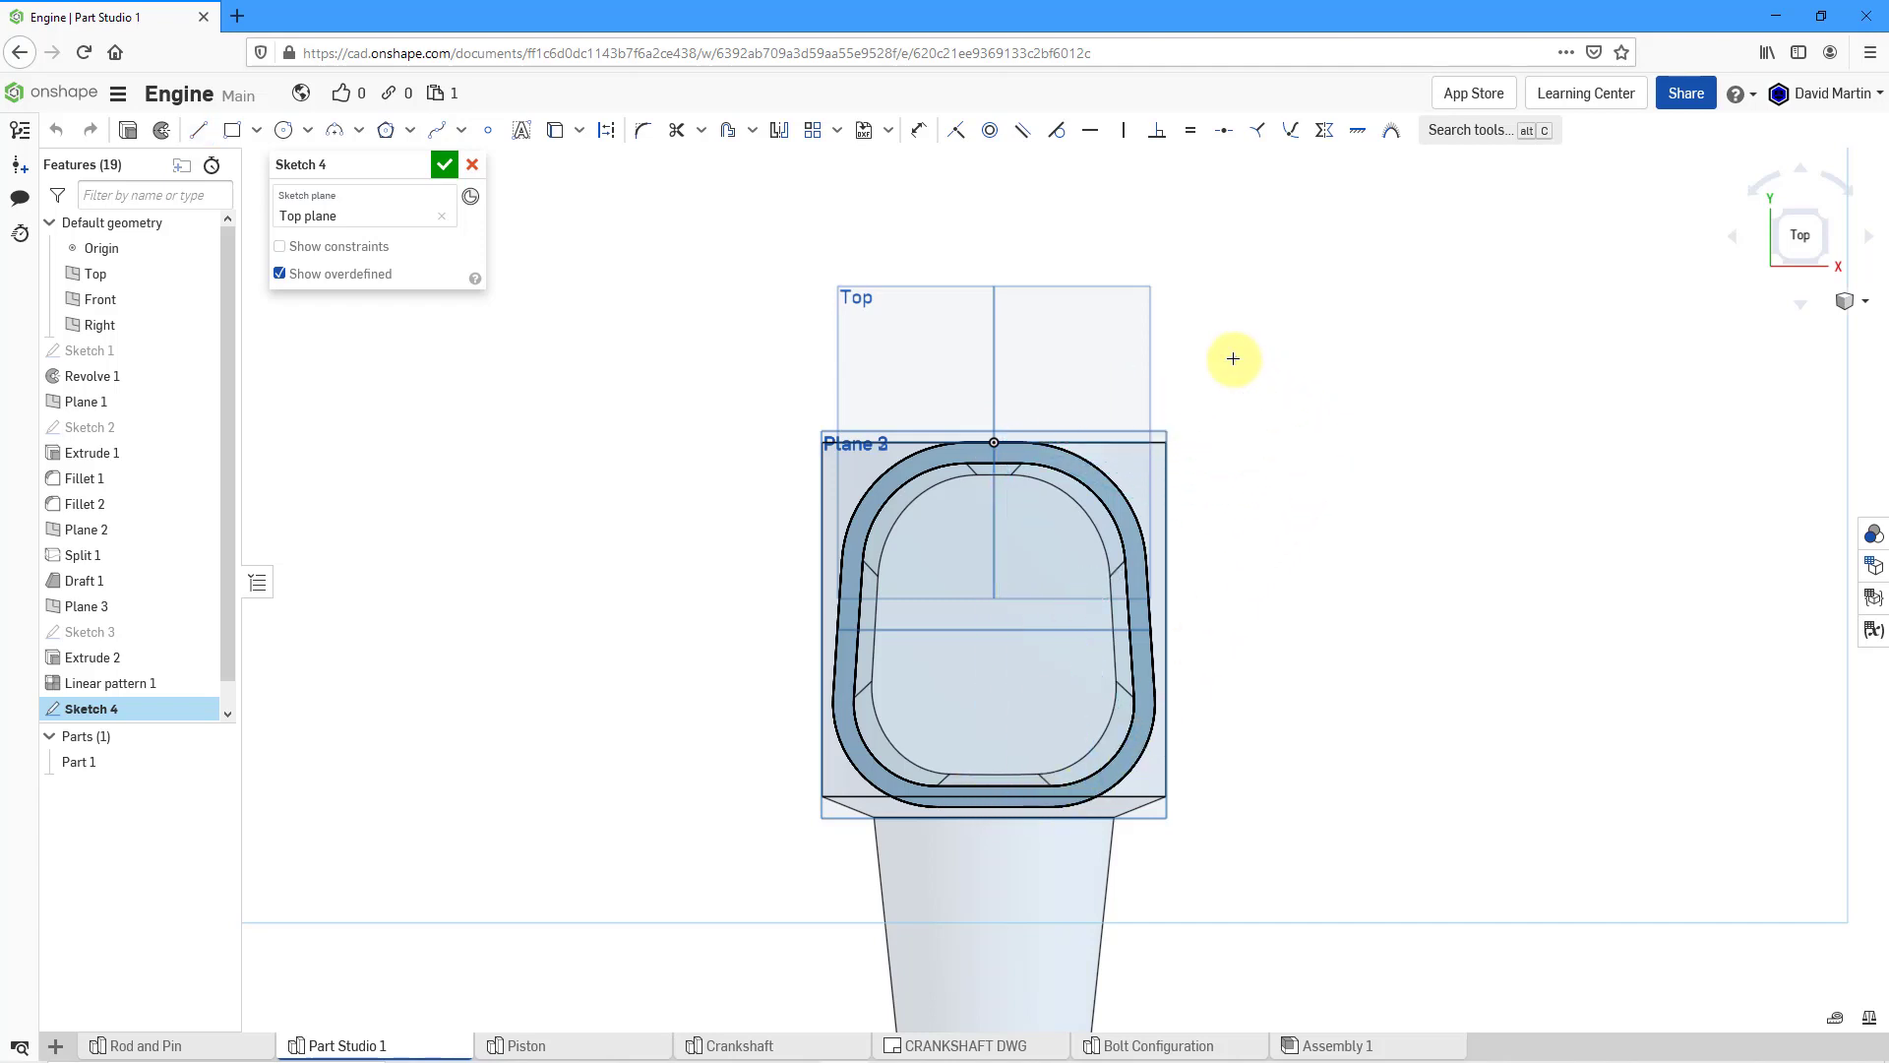
- Draw a horizontal construction line about 254 mm long along the crankcase's front edge and make it coincident with that edge
left_click(606, 130)
left_click(200, 133)
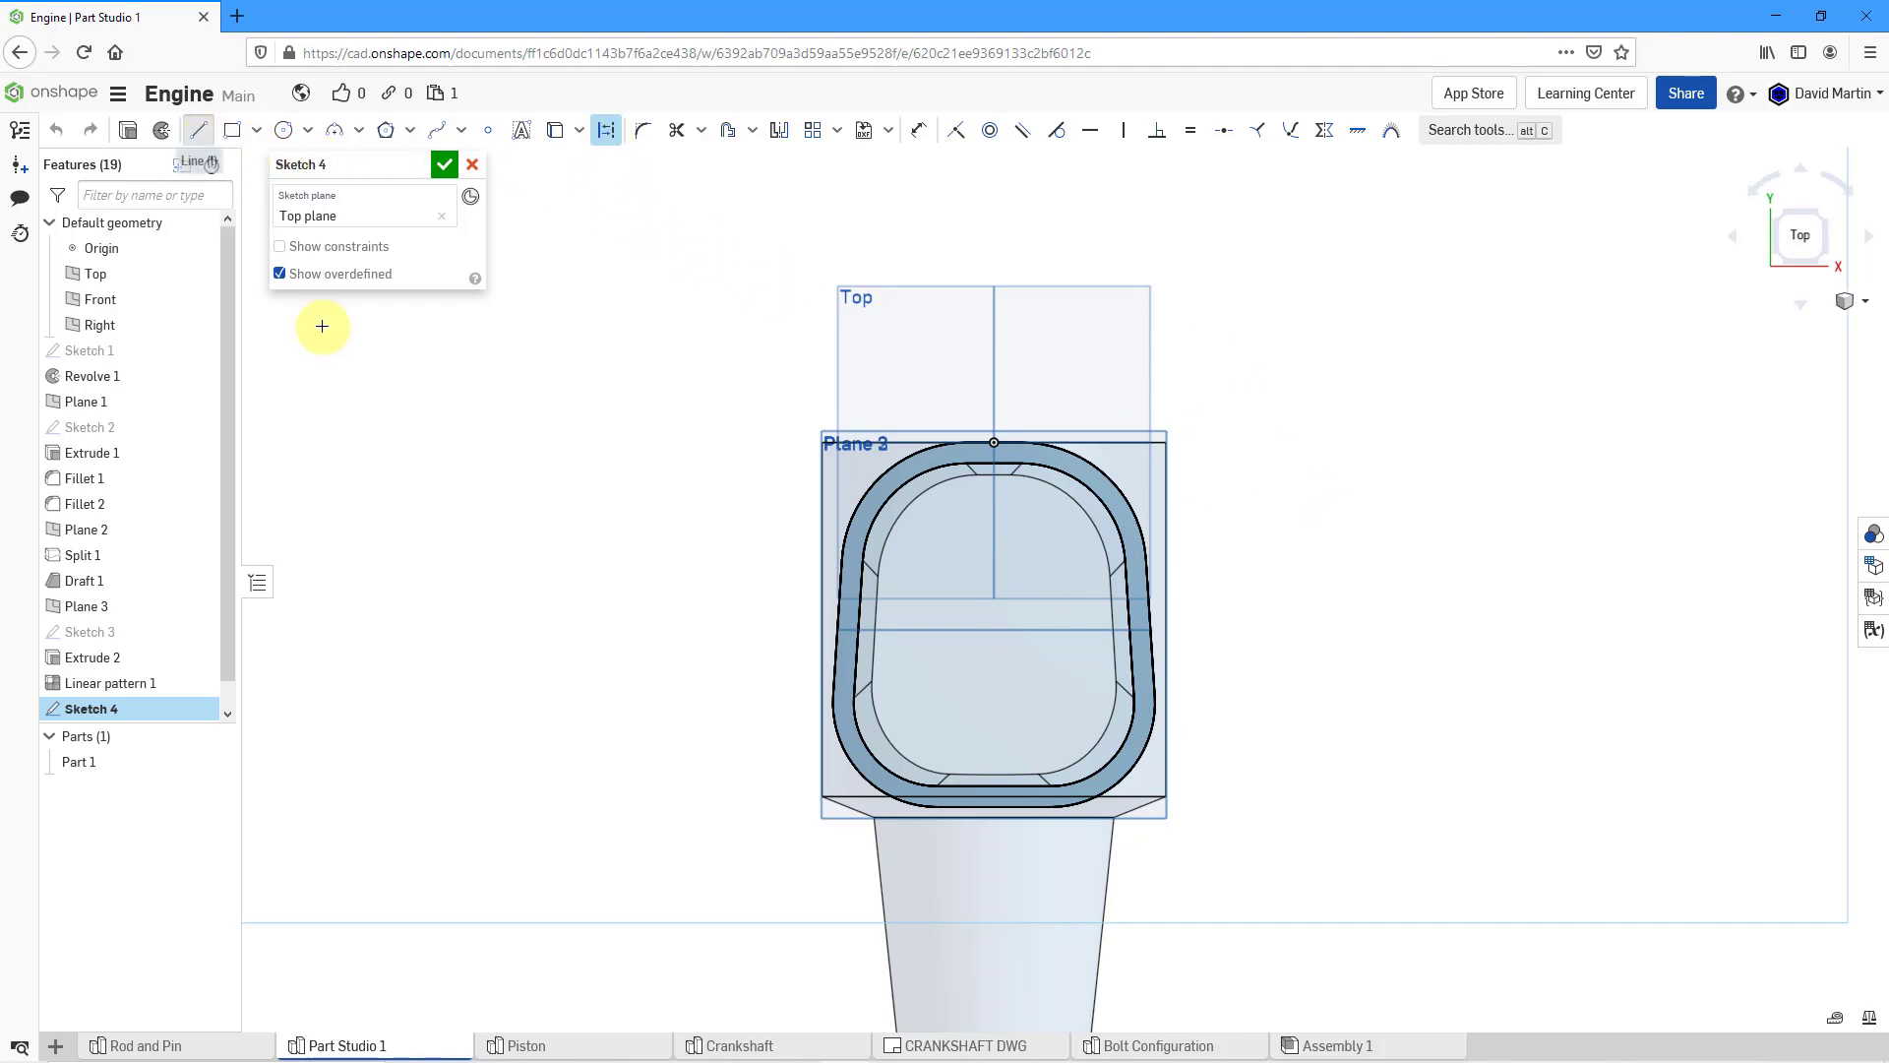
left_click_drag(717, 799, 1246, 799)
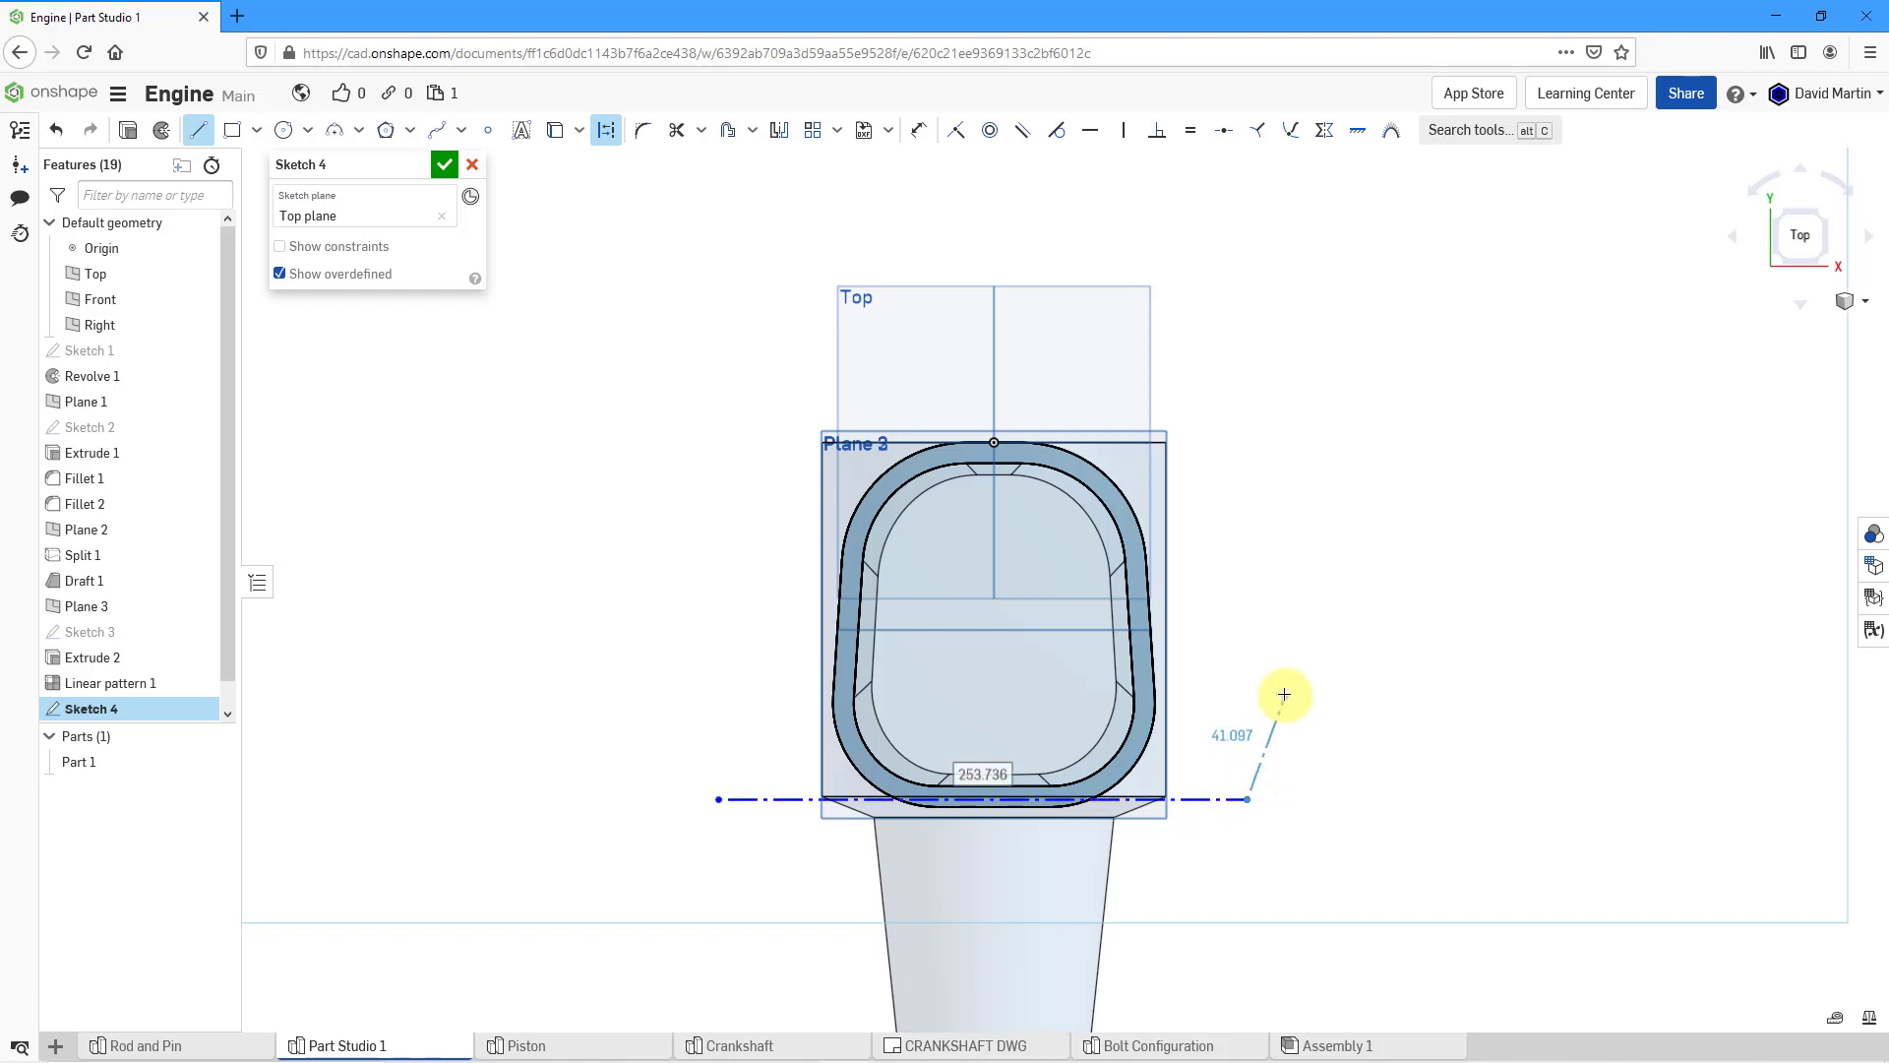
key("Escape")
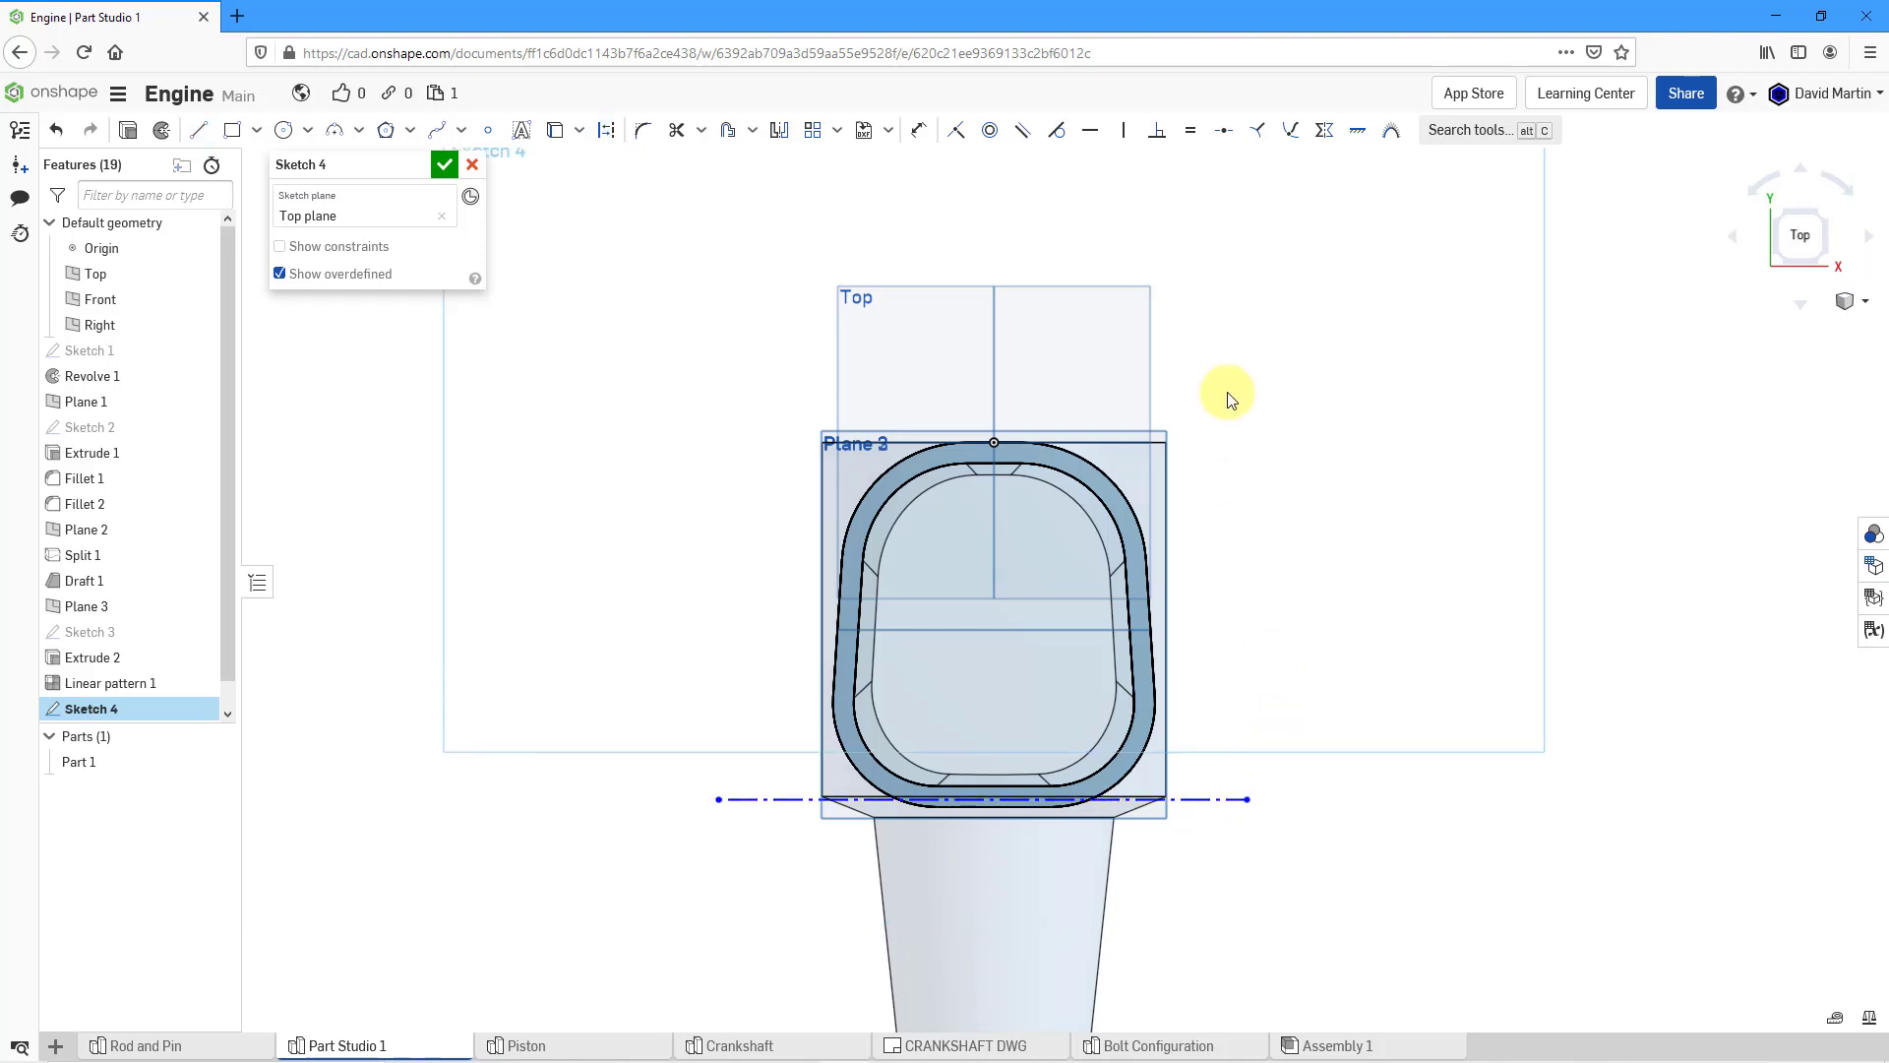
left_click(955, 130)
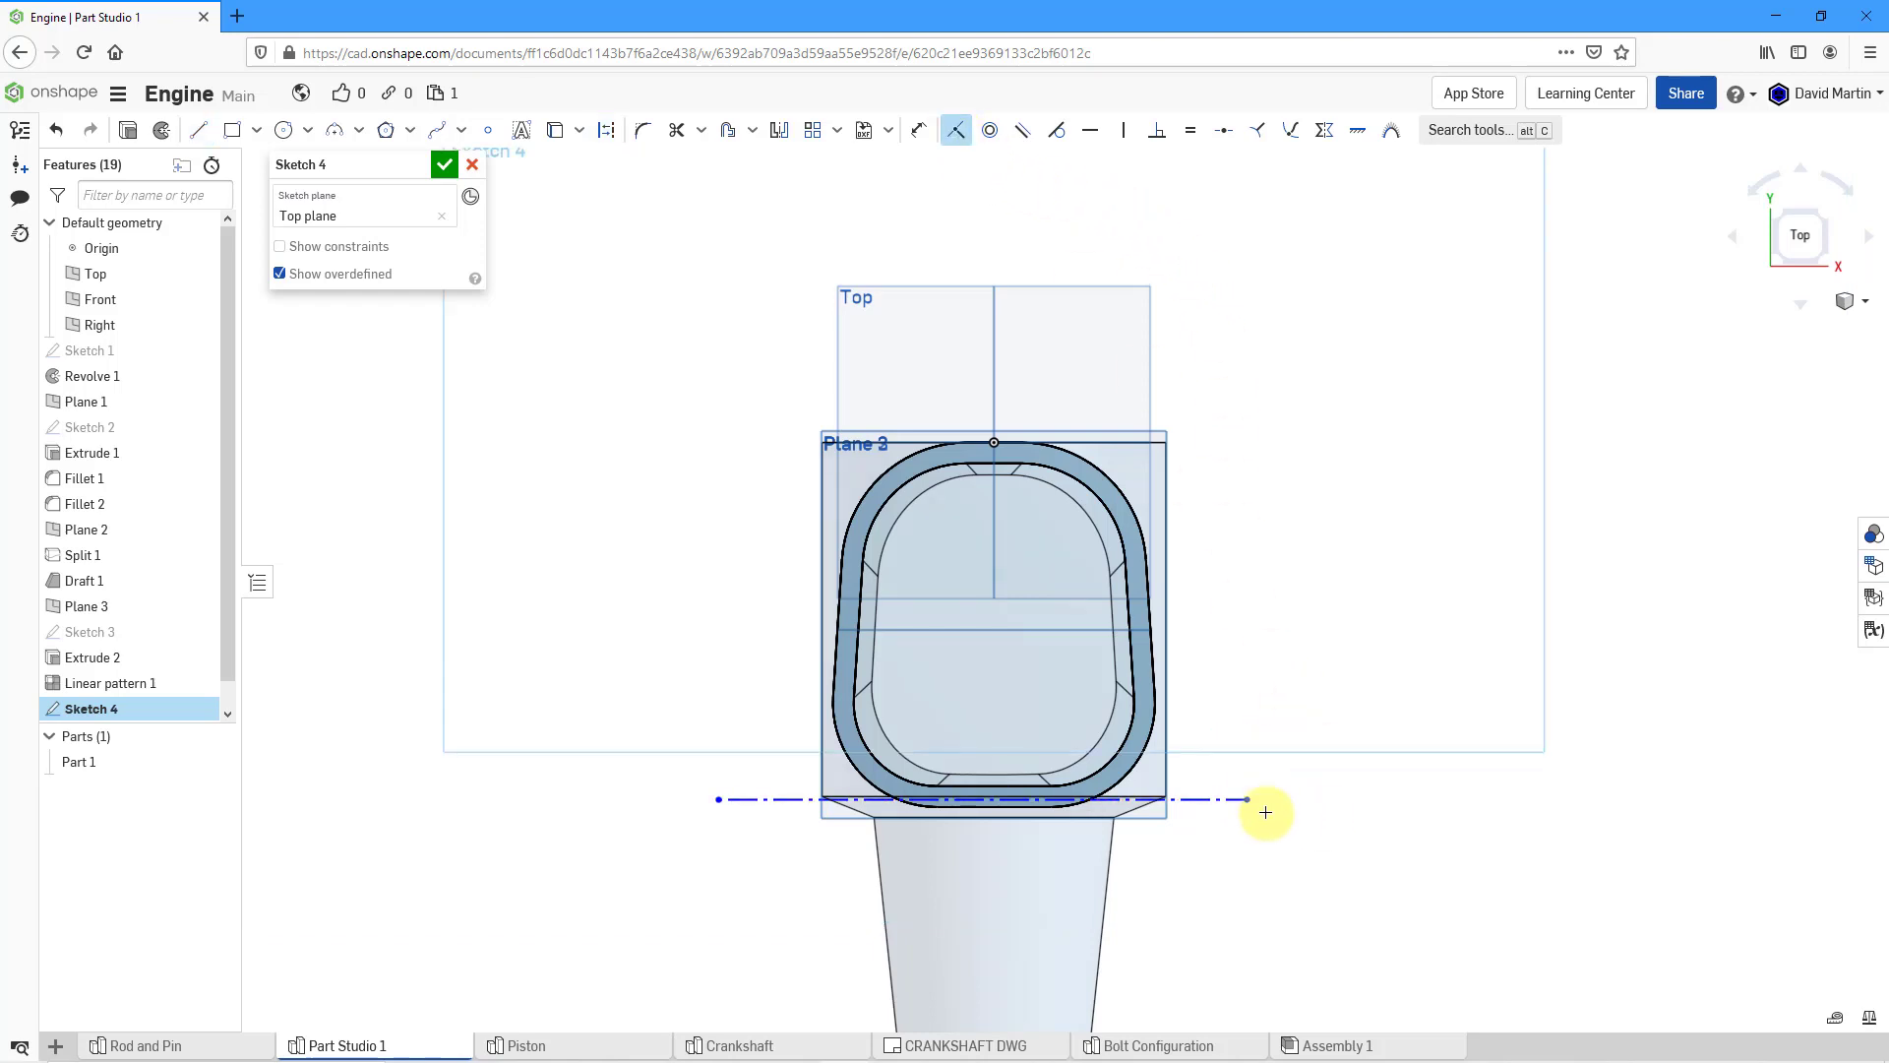
left_click(1224, 798)
left_click(1139, 794)
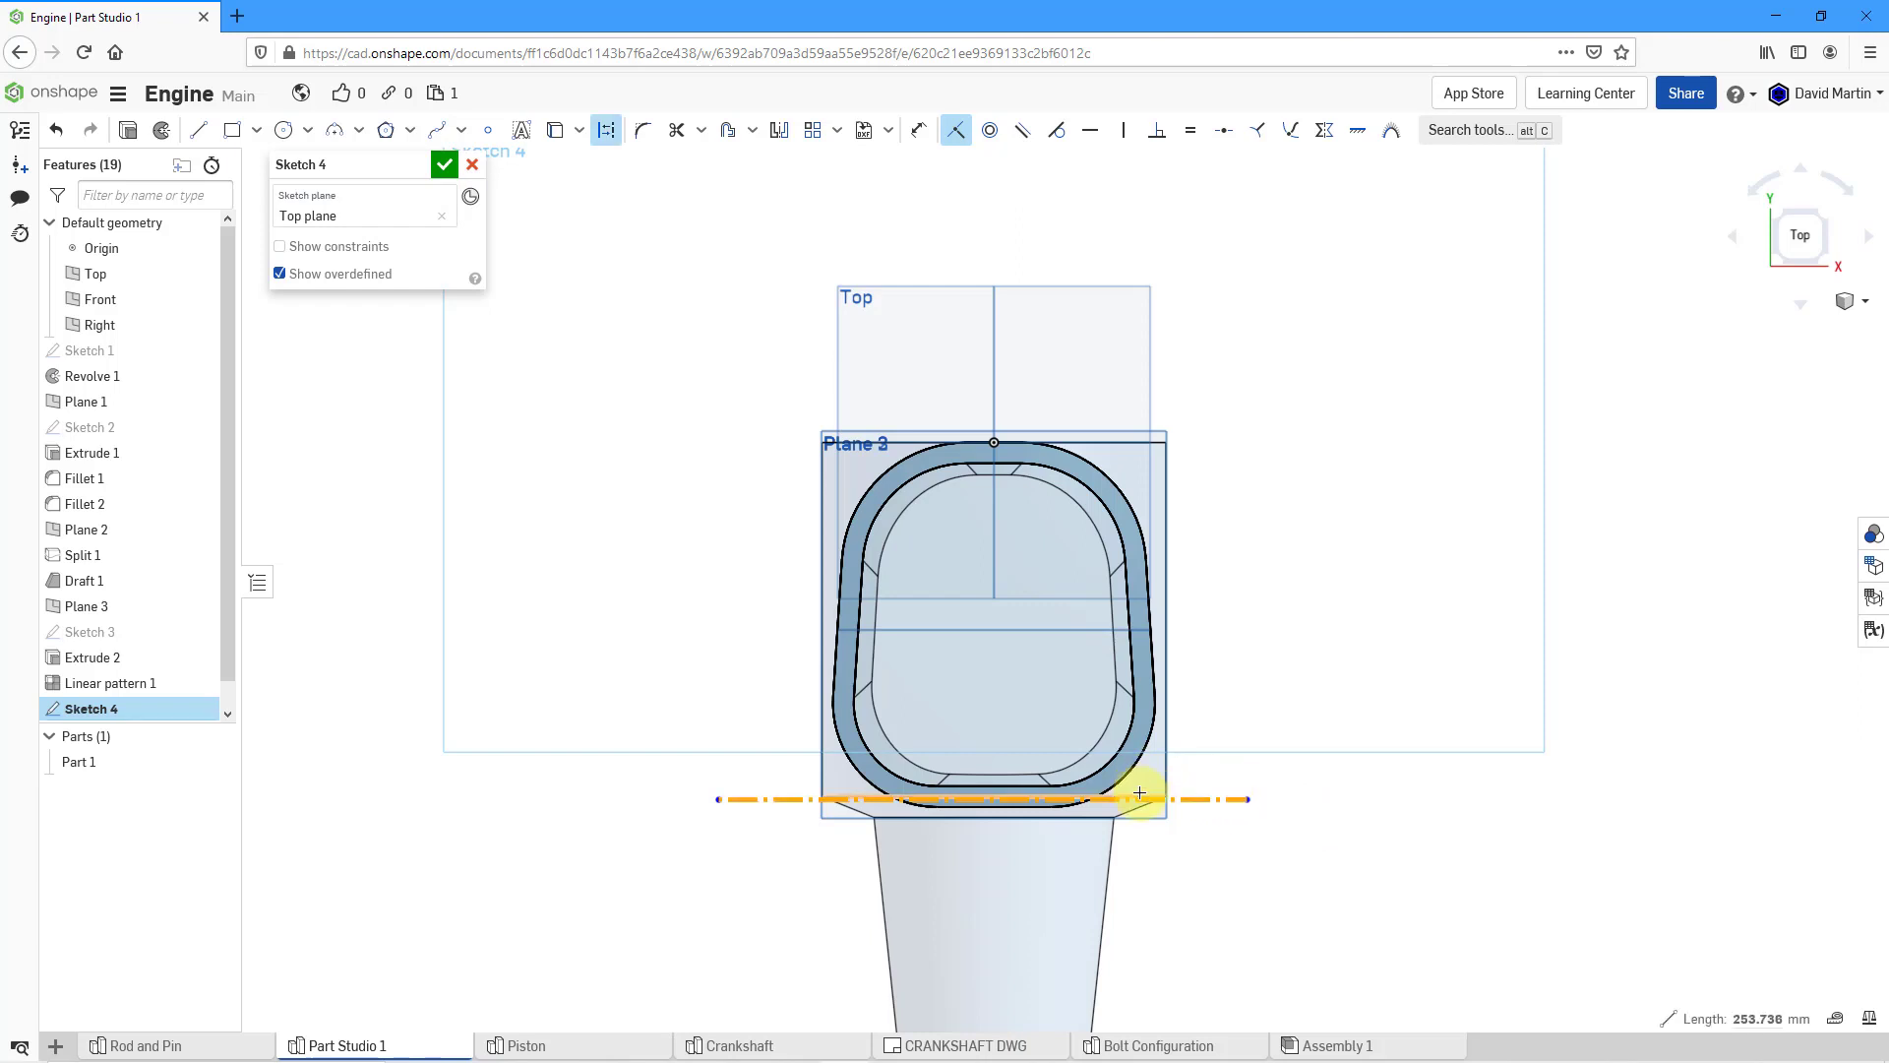
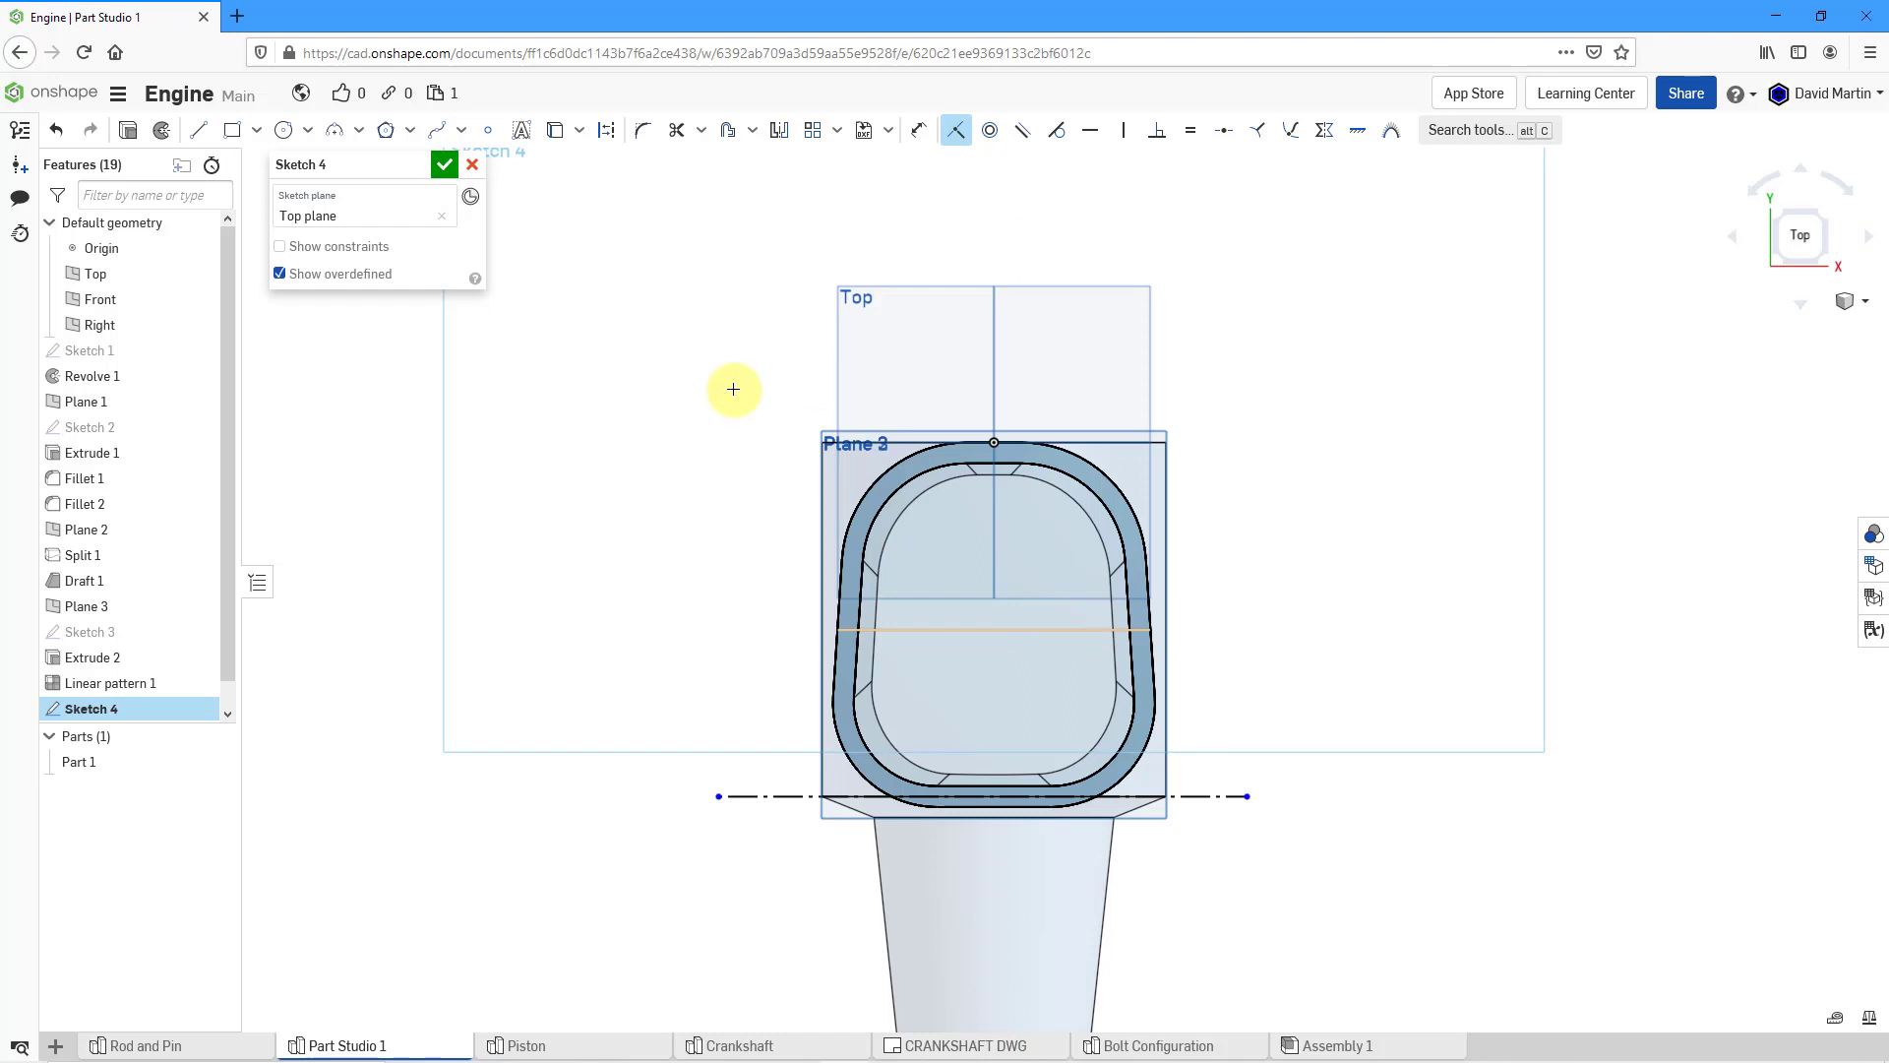
- Draw a second horizontal construction line about 298 mm long across the cylinder's middle and make it coincident with Plane 1
left_click(610, 136)
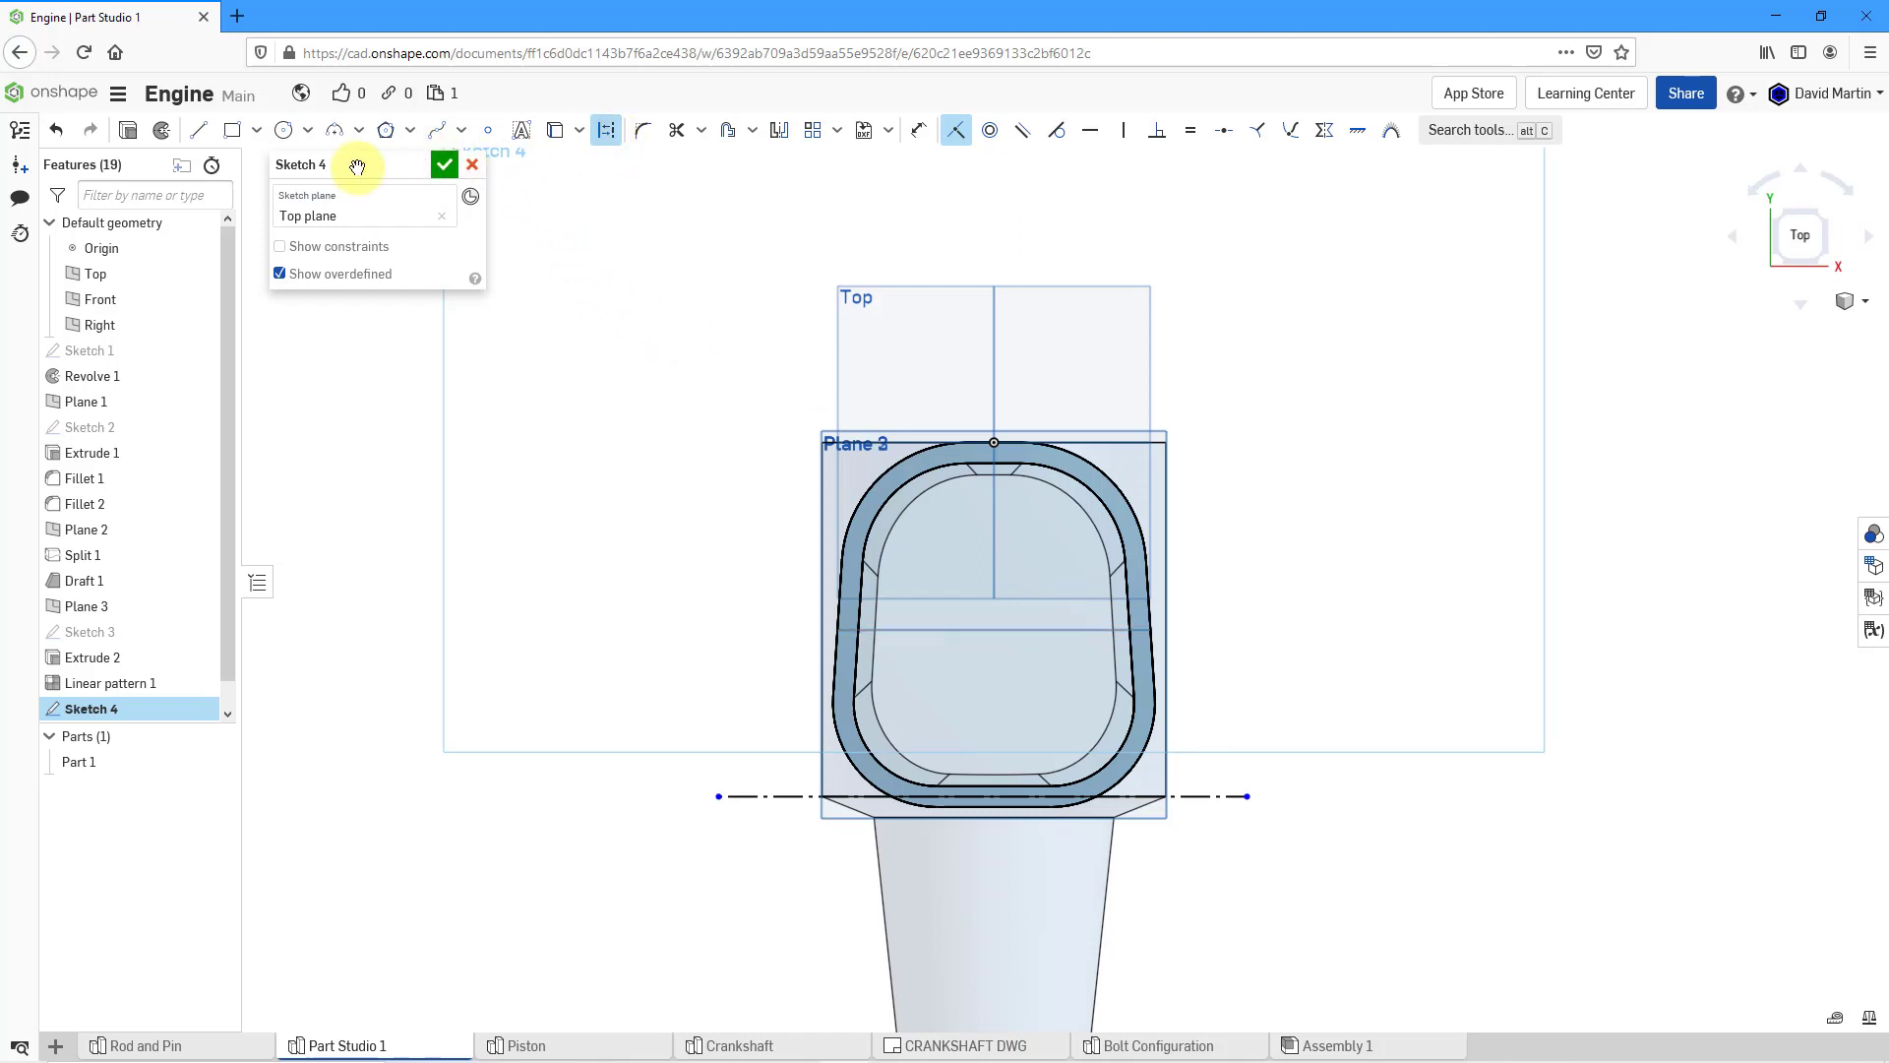
left_click(202, 135)
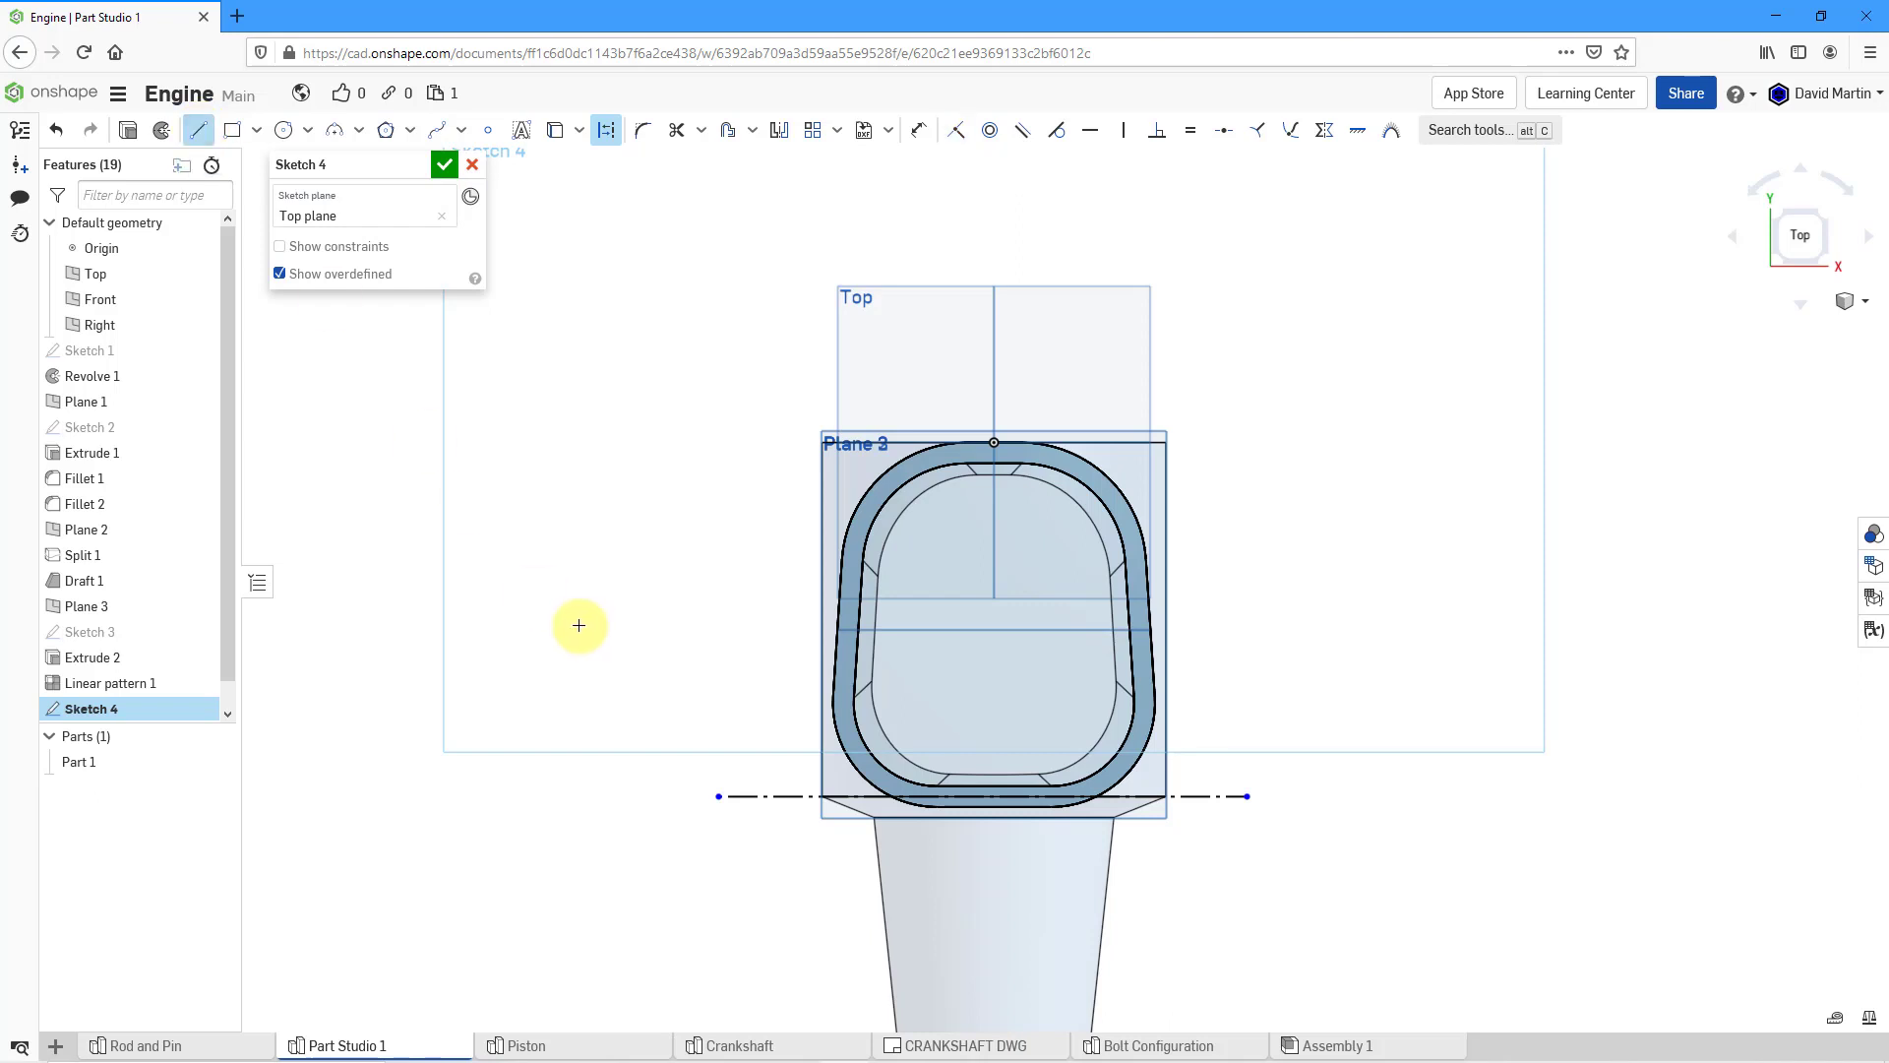
left_click(628, 627)
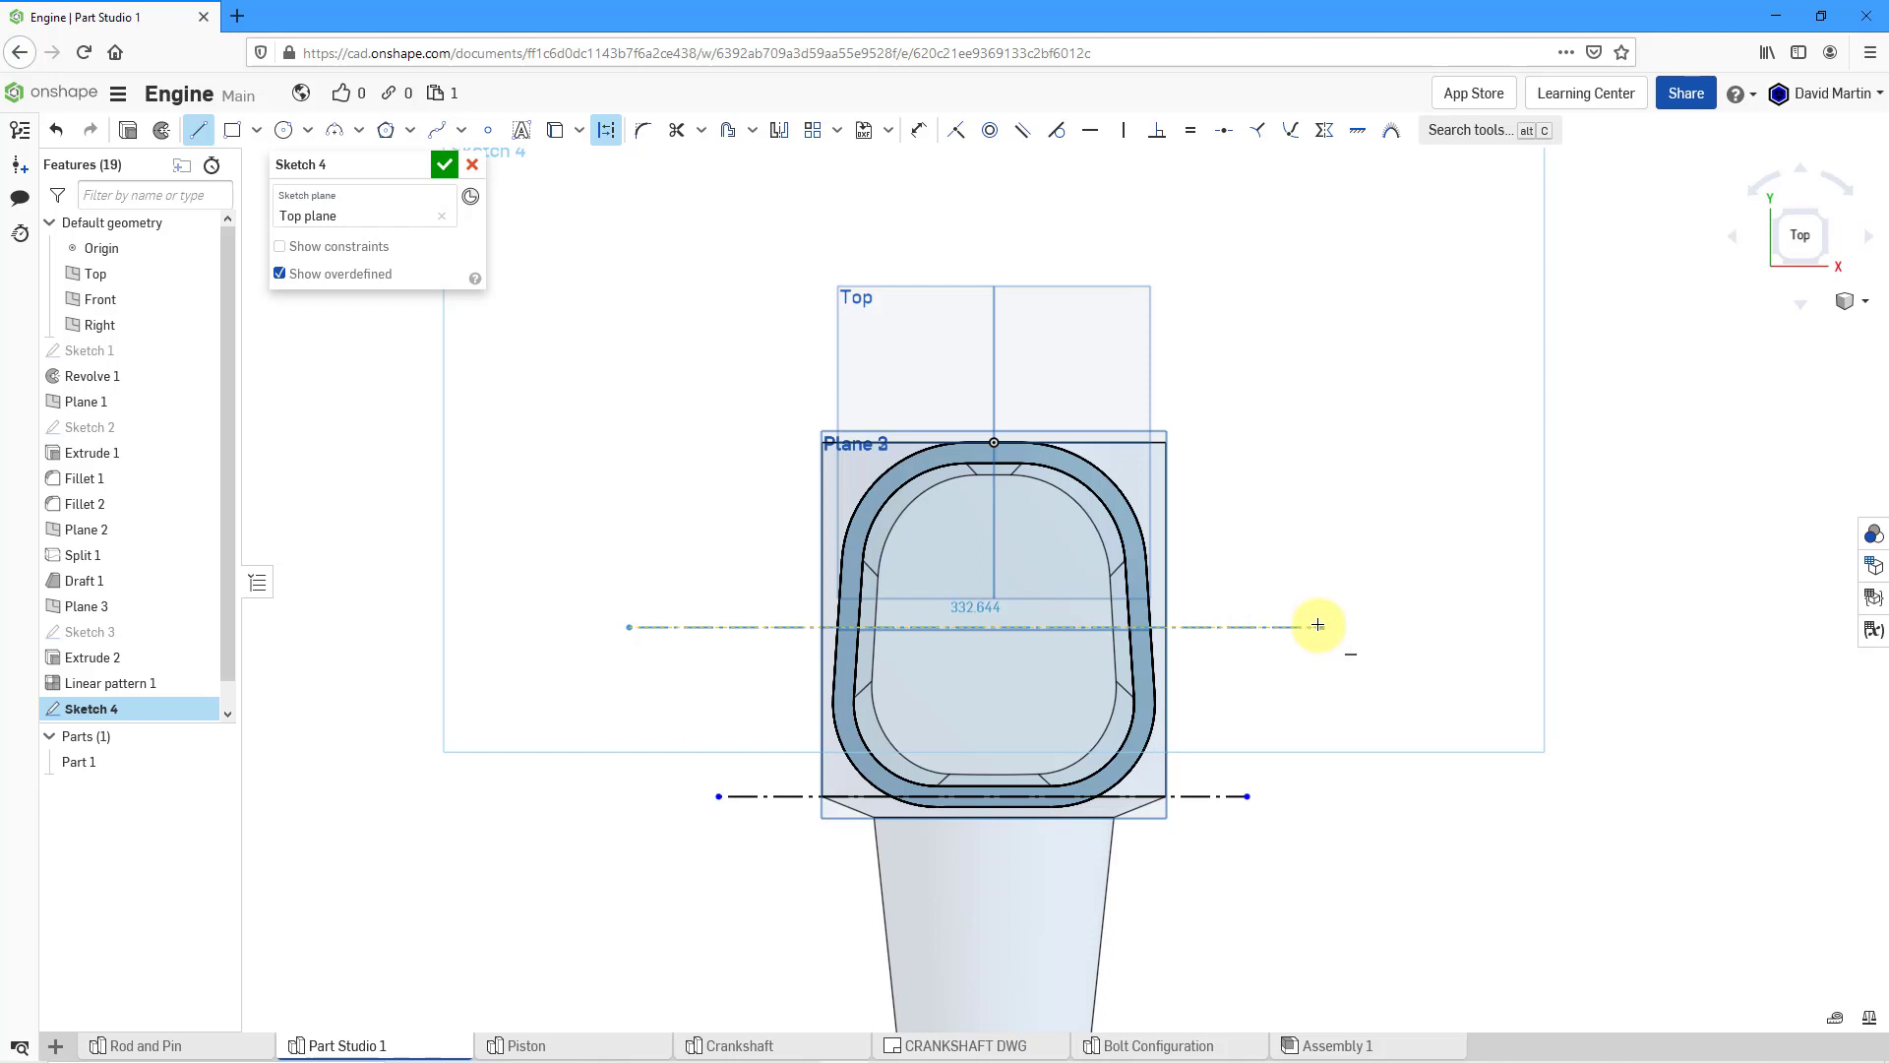
left_click(1249, 627)
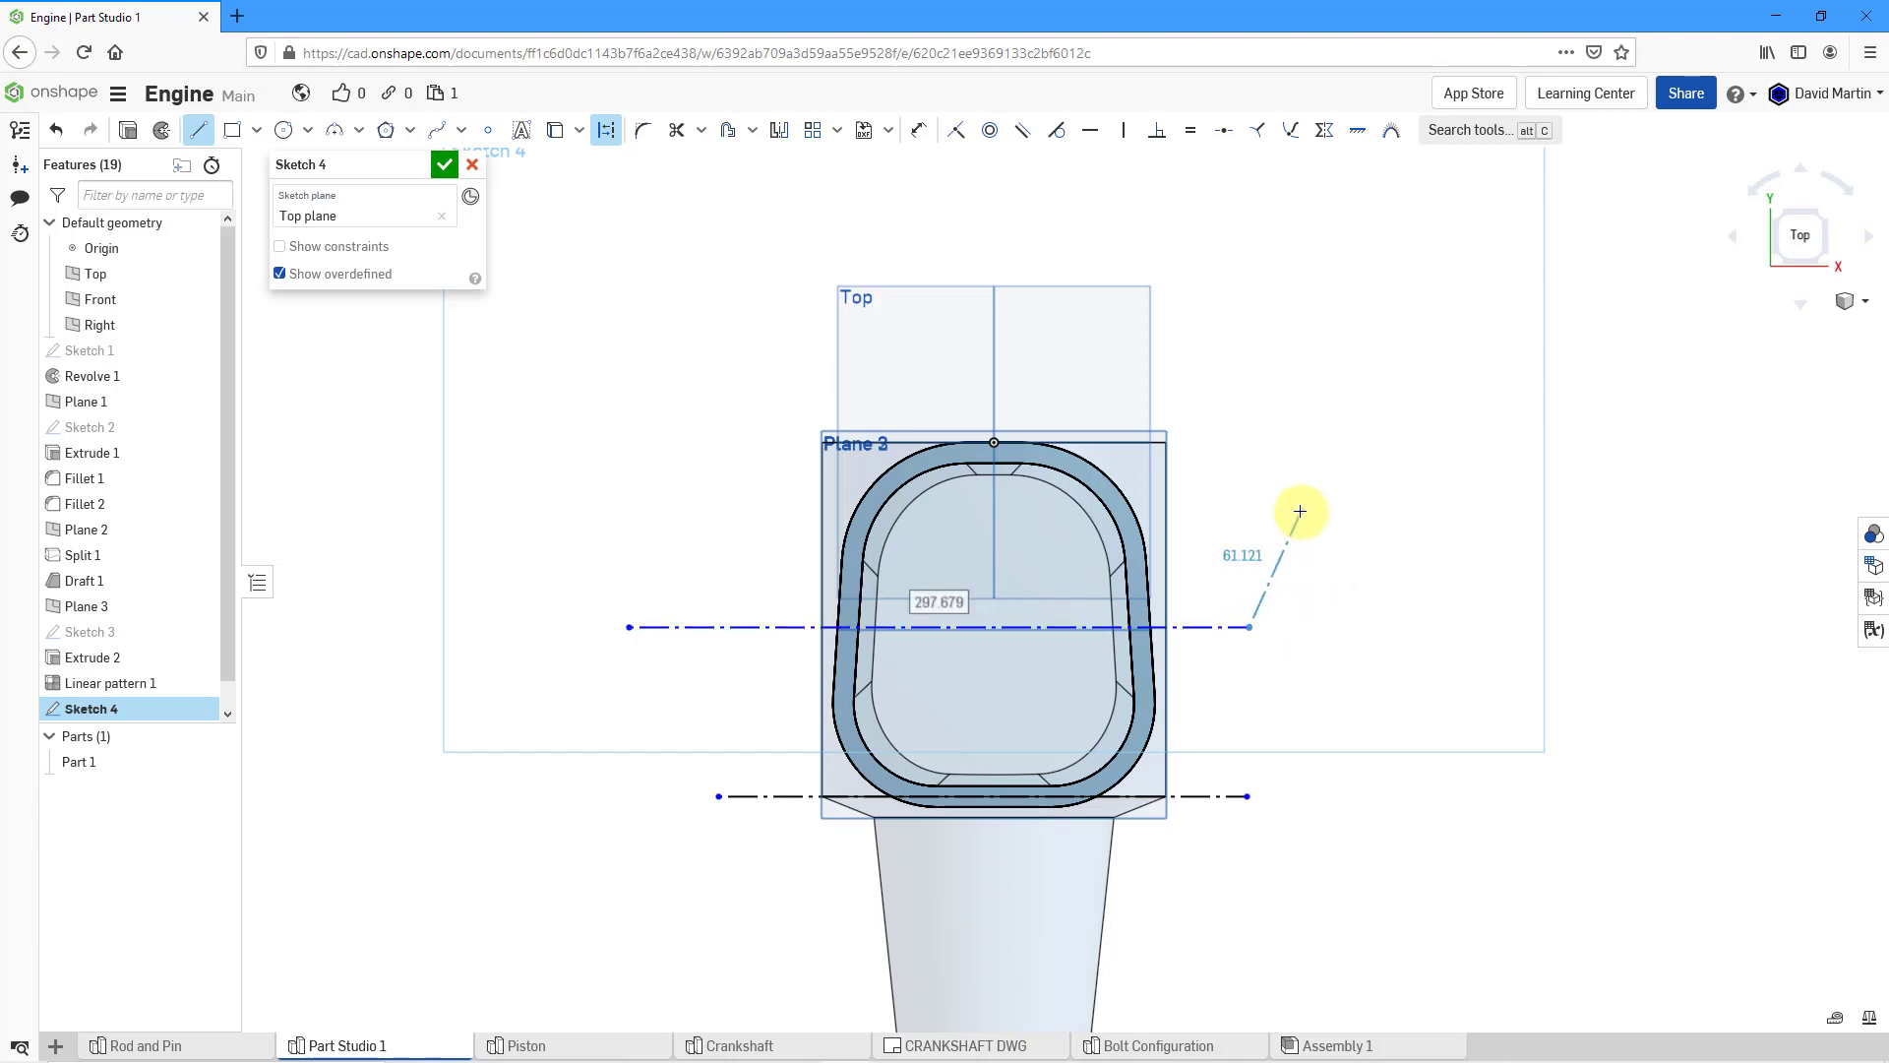
key("Escape")
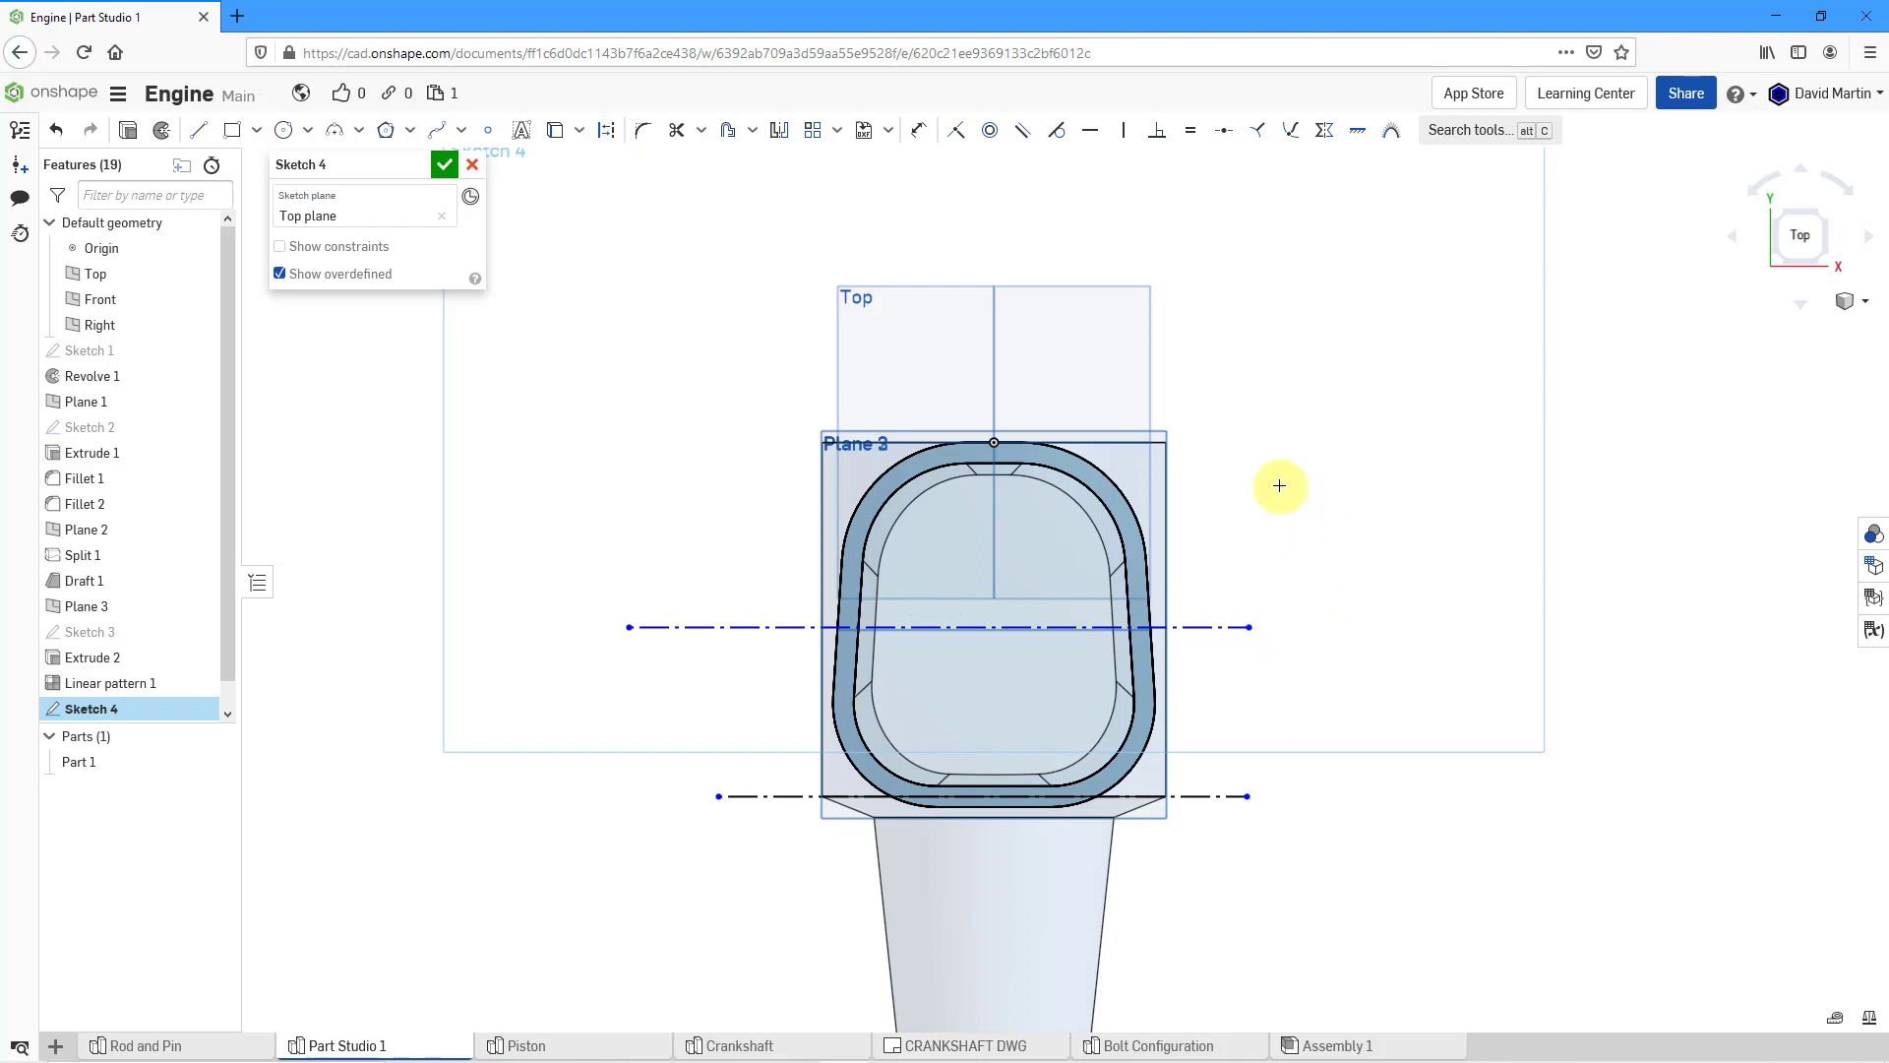
left_click(955, 137)
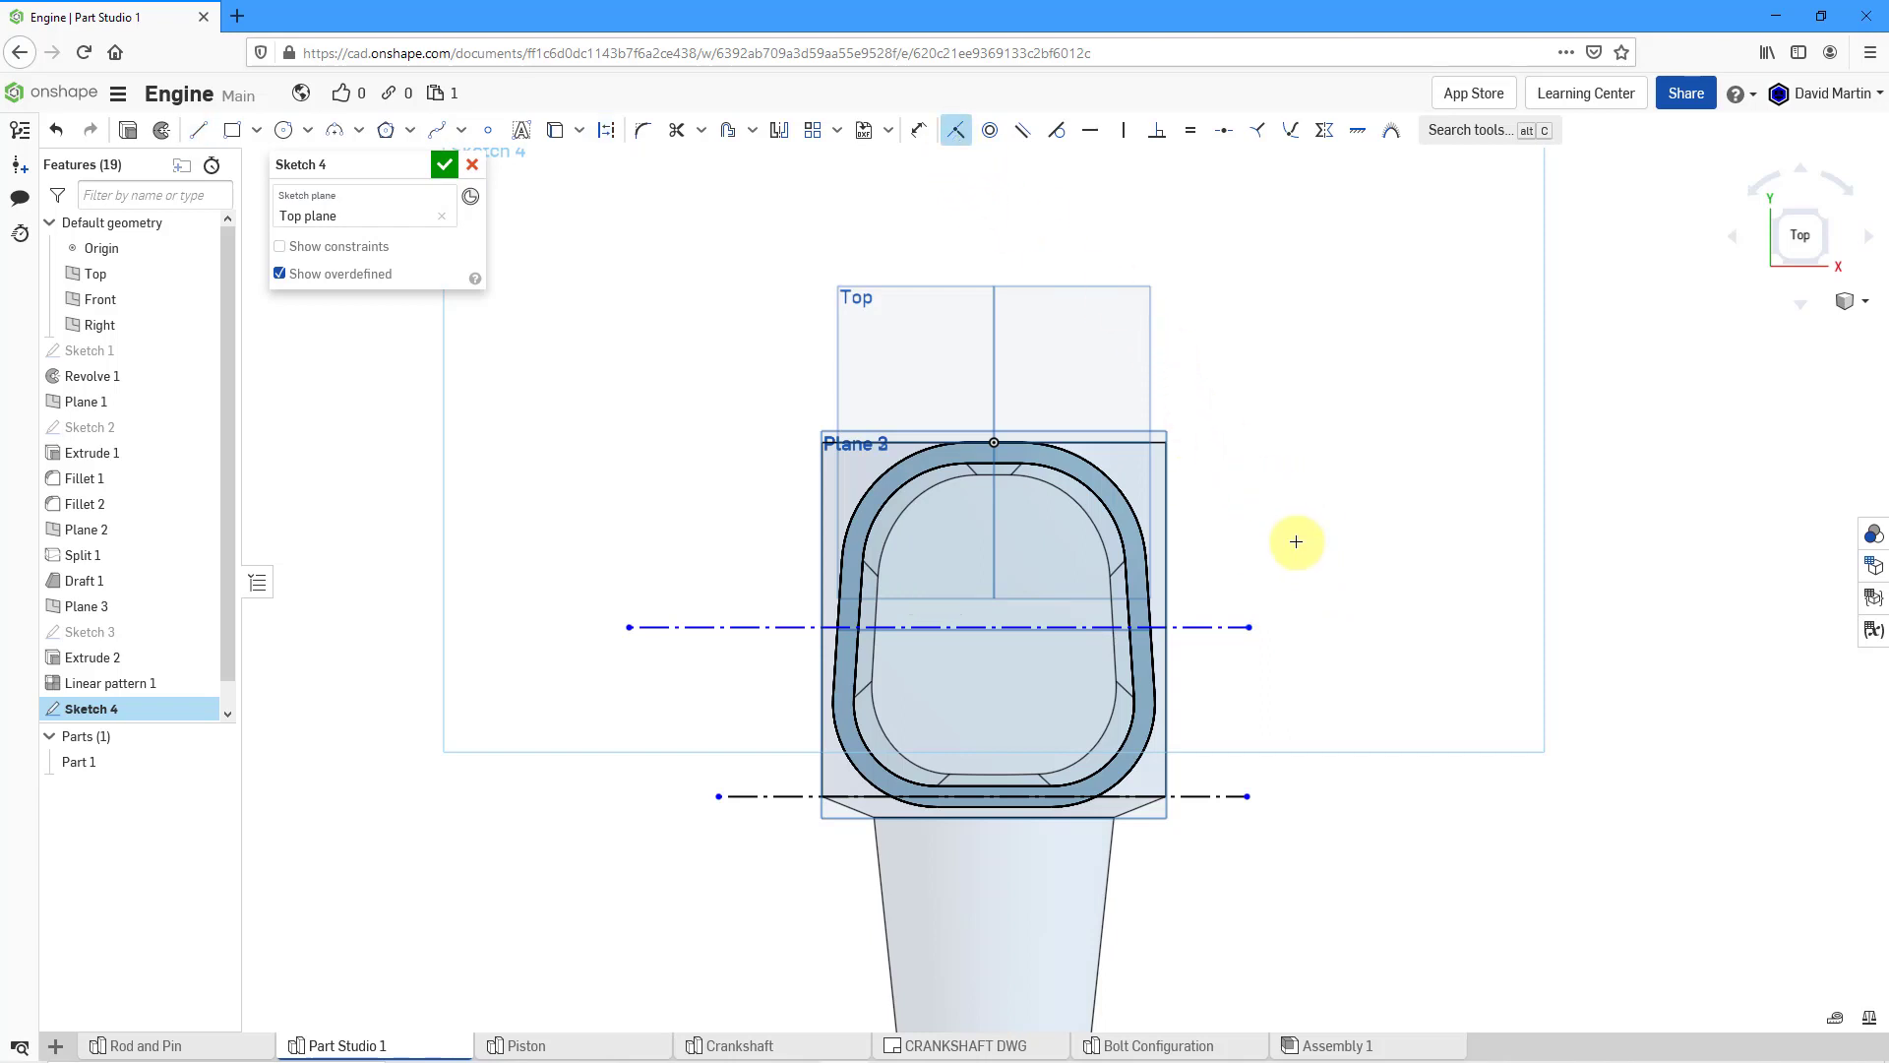
left_click(1168, 629)
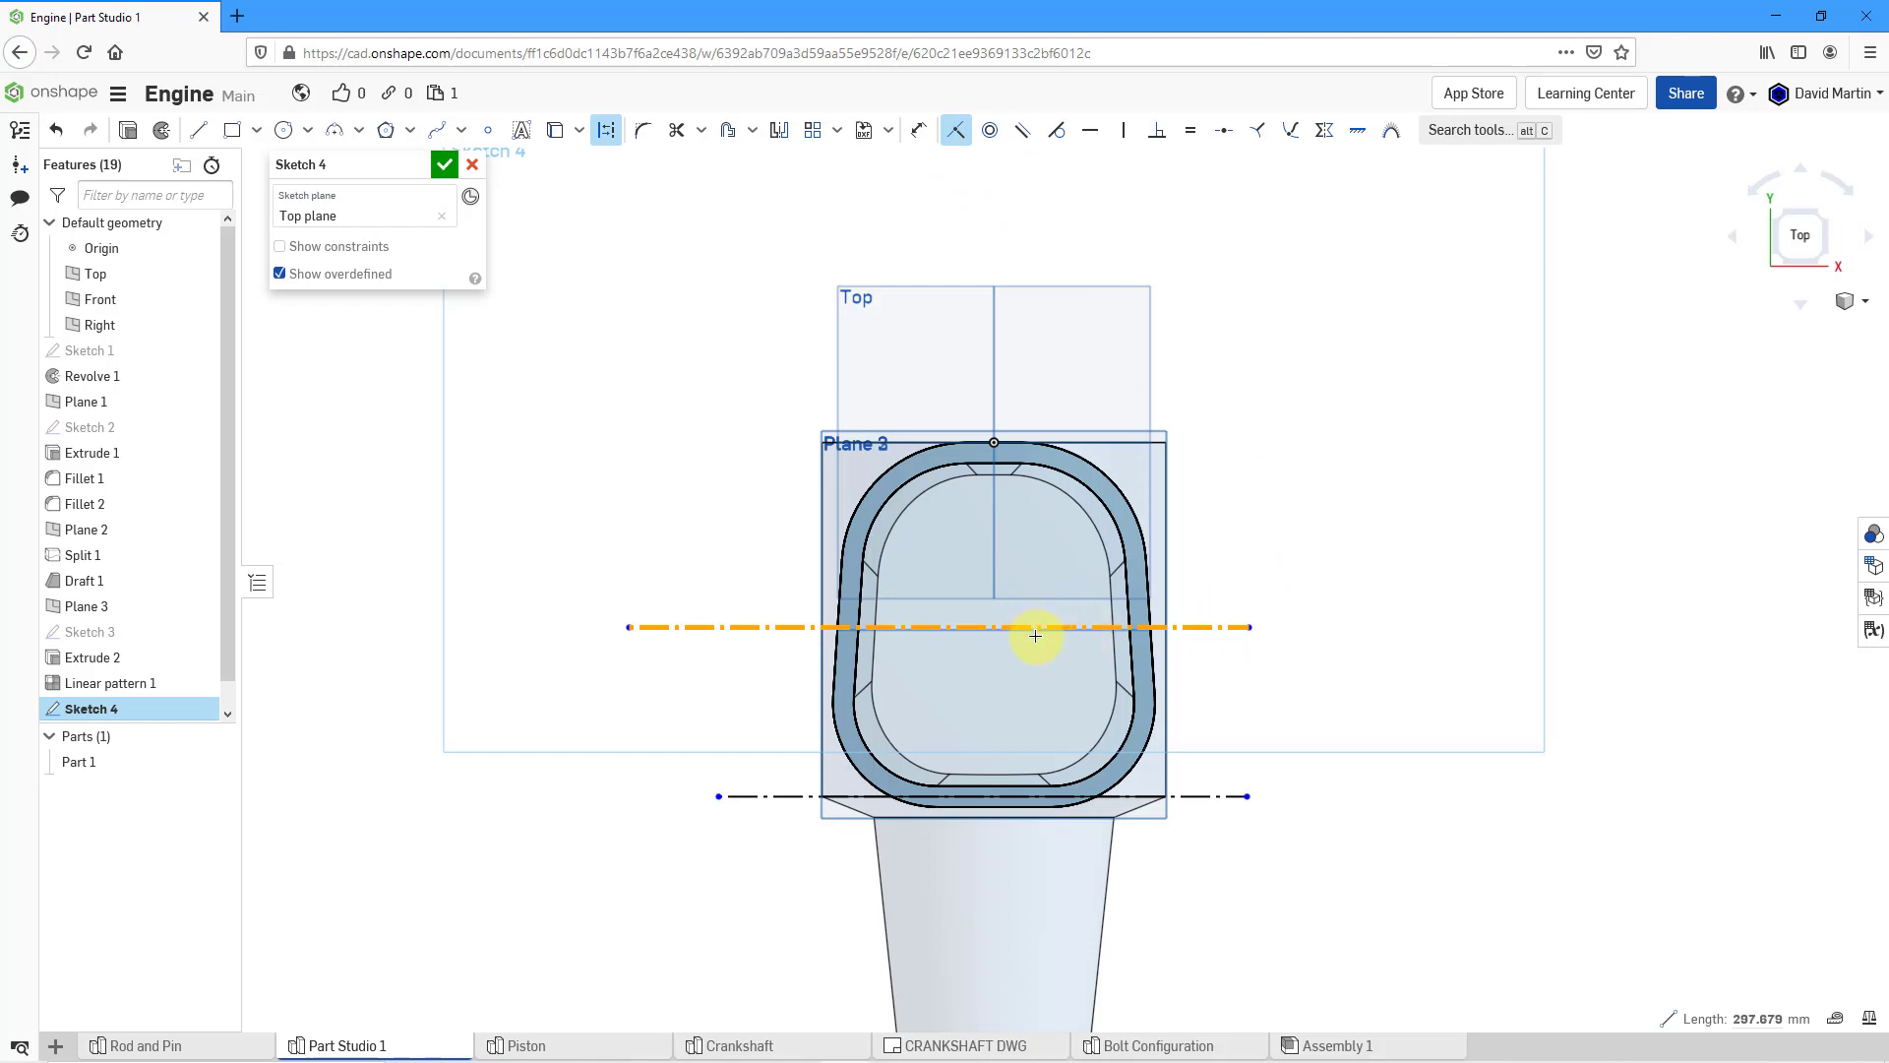
left_click(1351, 611)
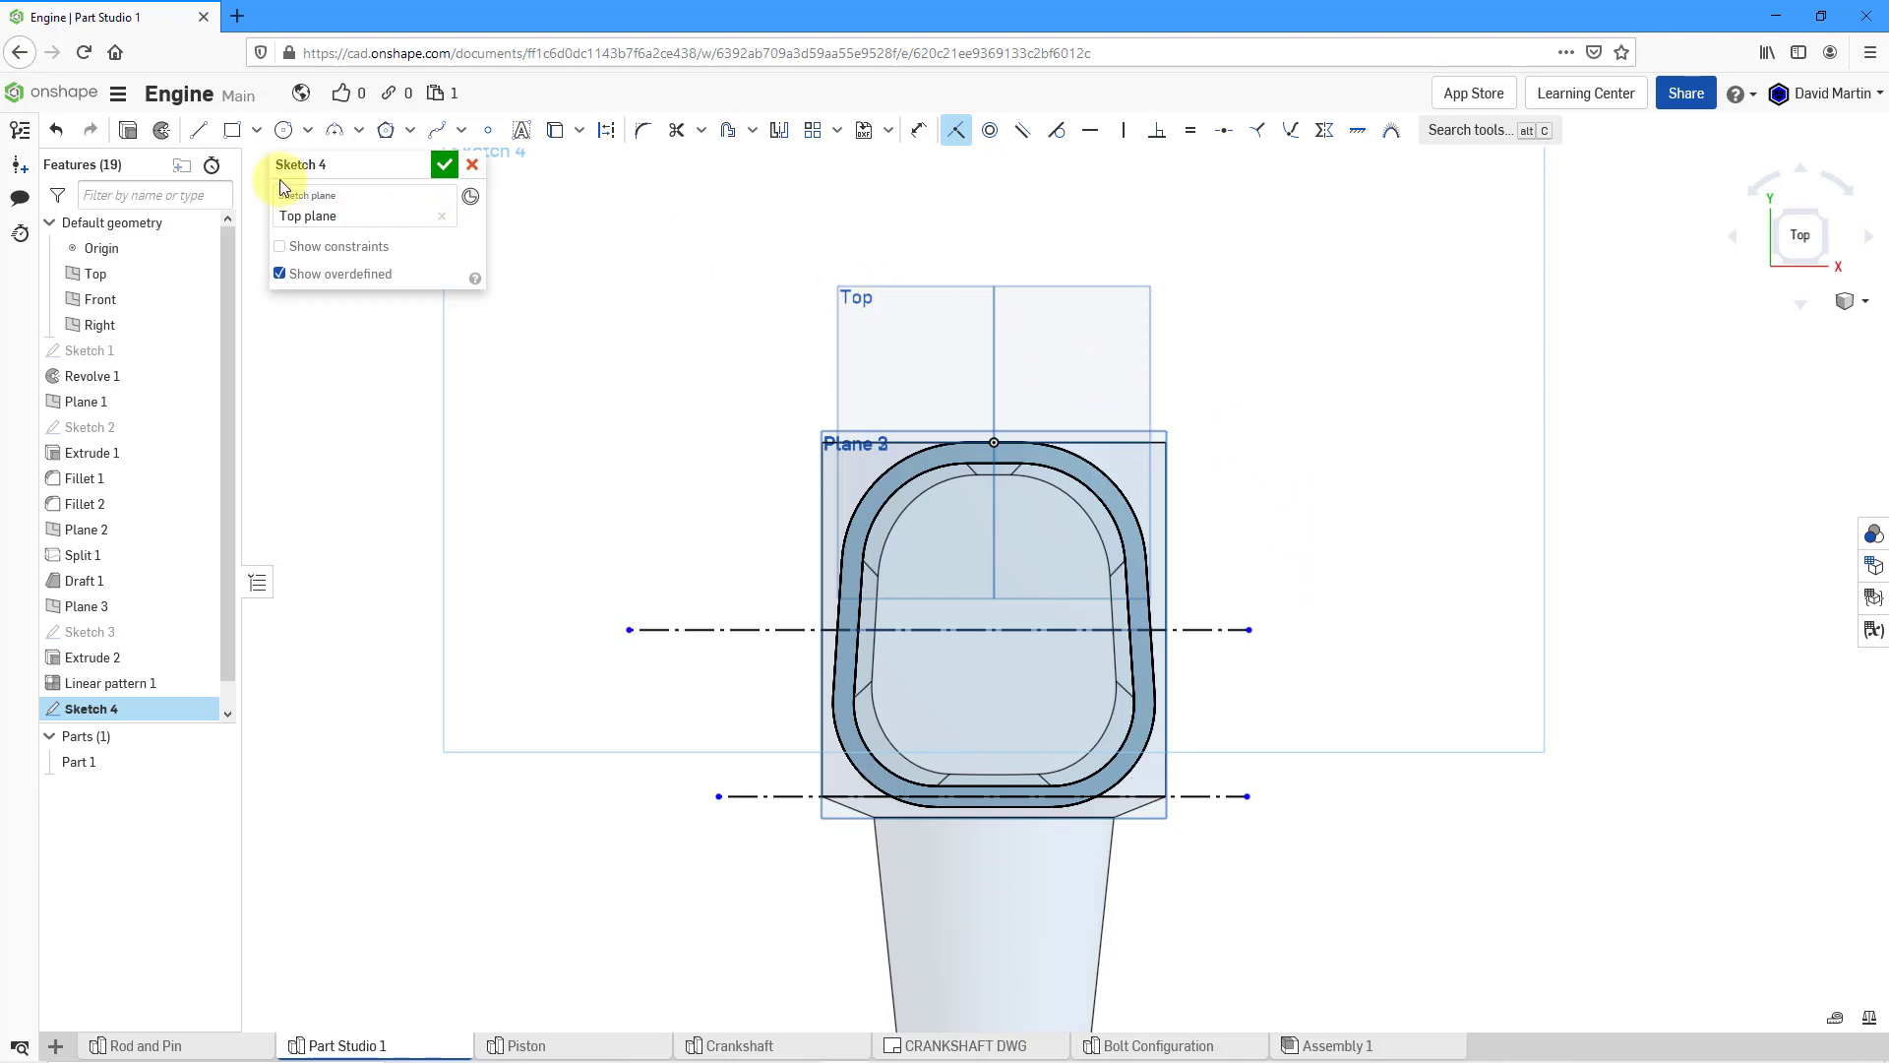
- Draw a closed four-sided profile: 170 mm vertically from the origin to the front construction line, about 116 mm slanted outward, vertical, and about 120 mm back
left_click(201, 131)
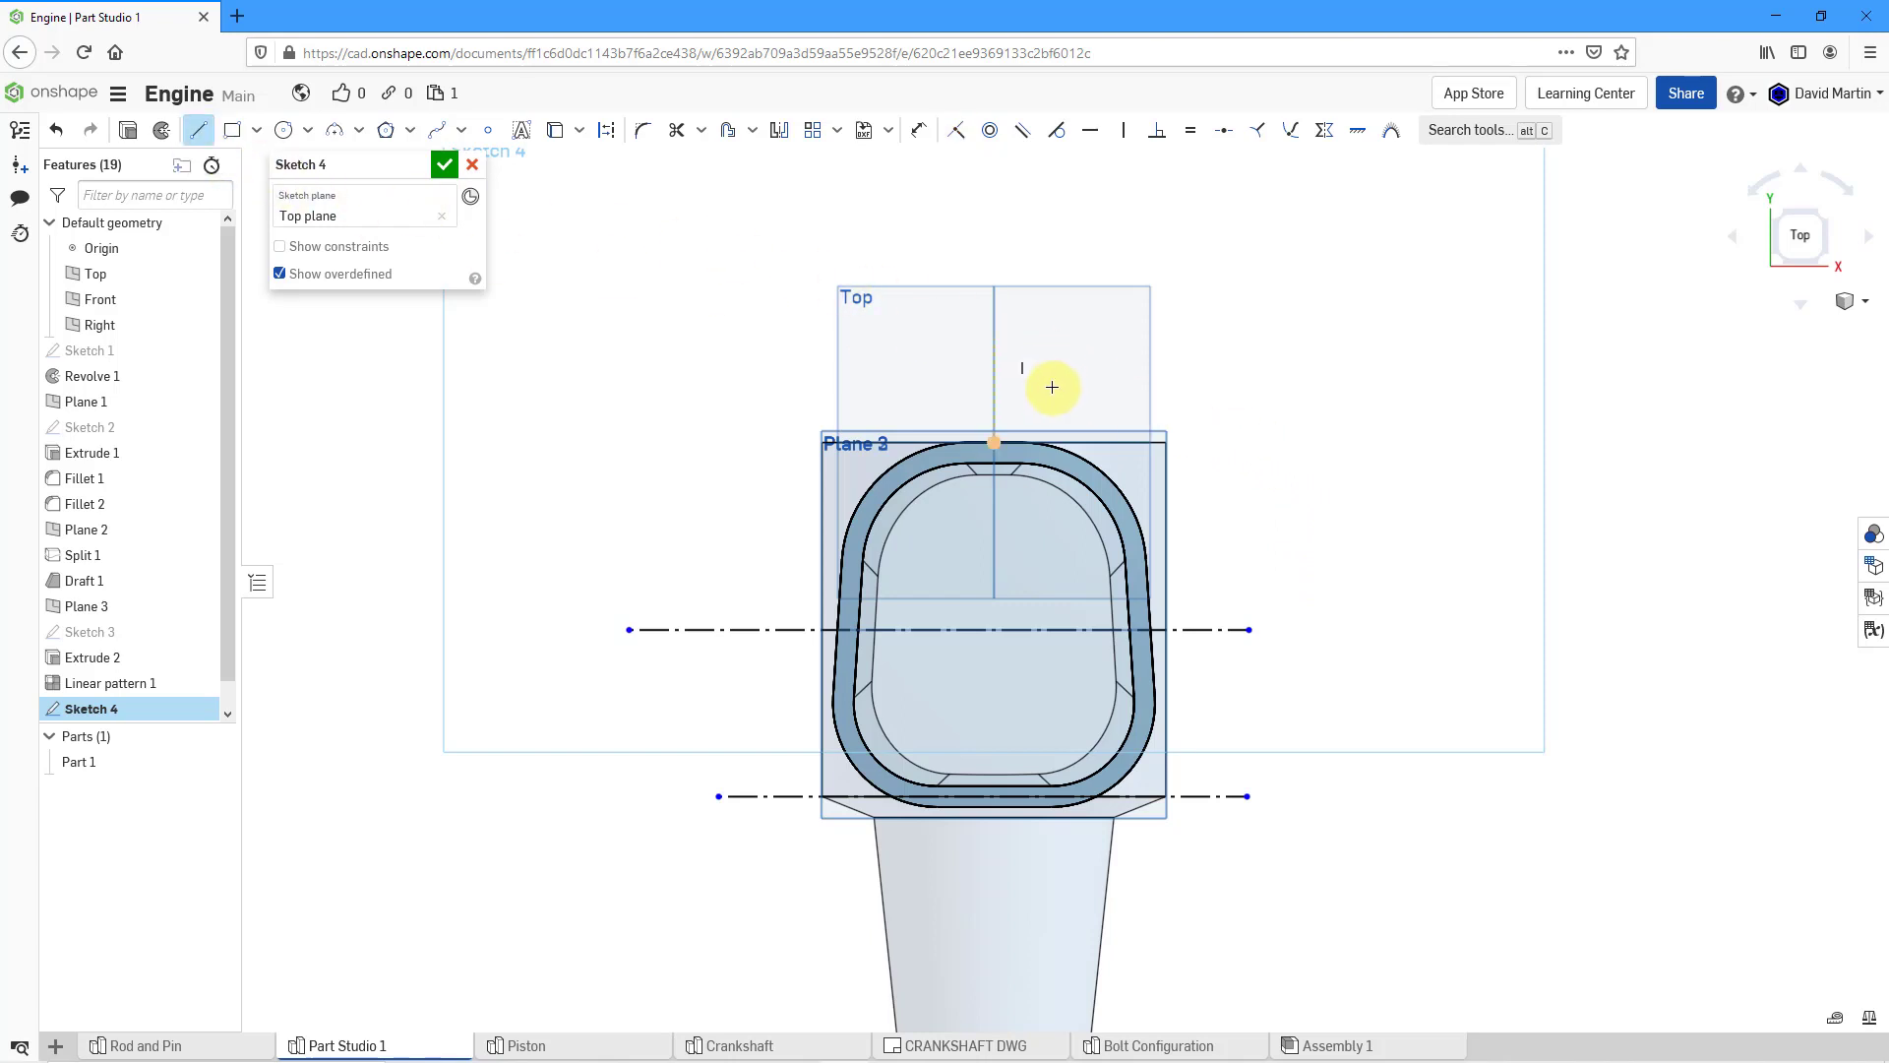
left_click(996, 443)
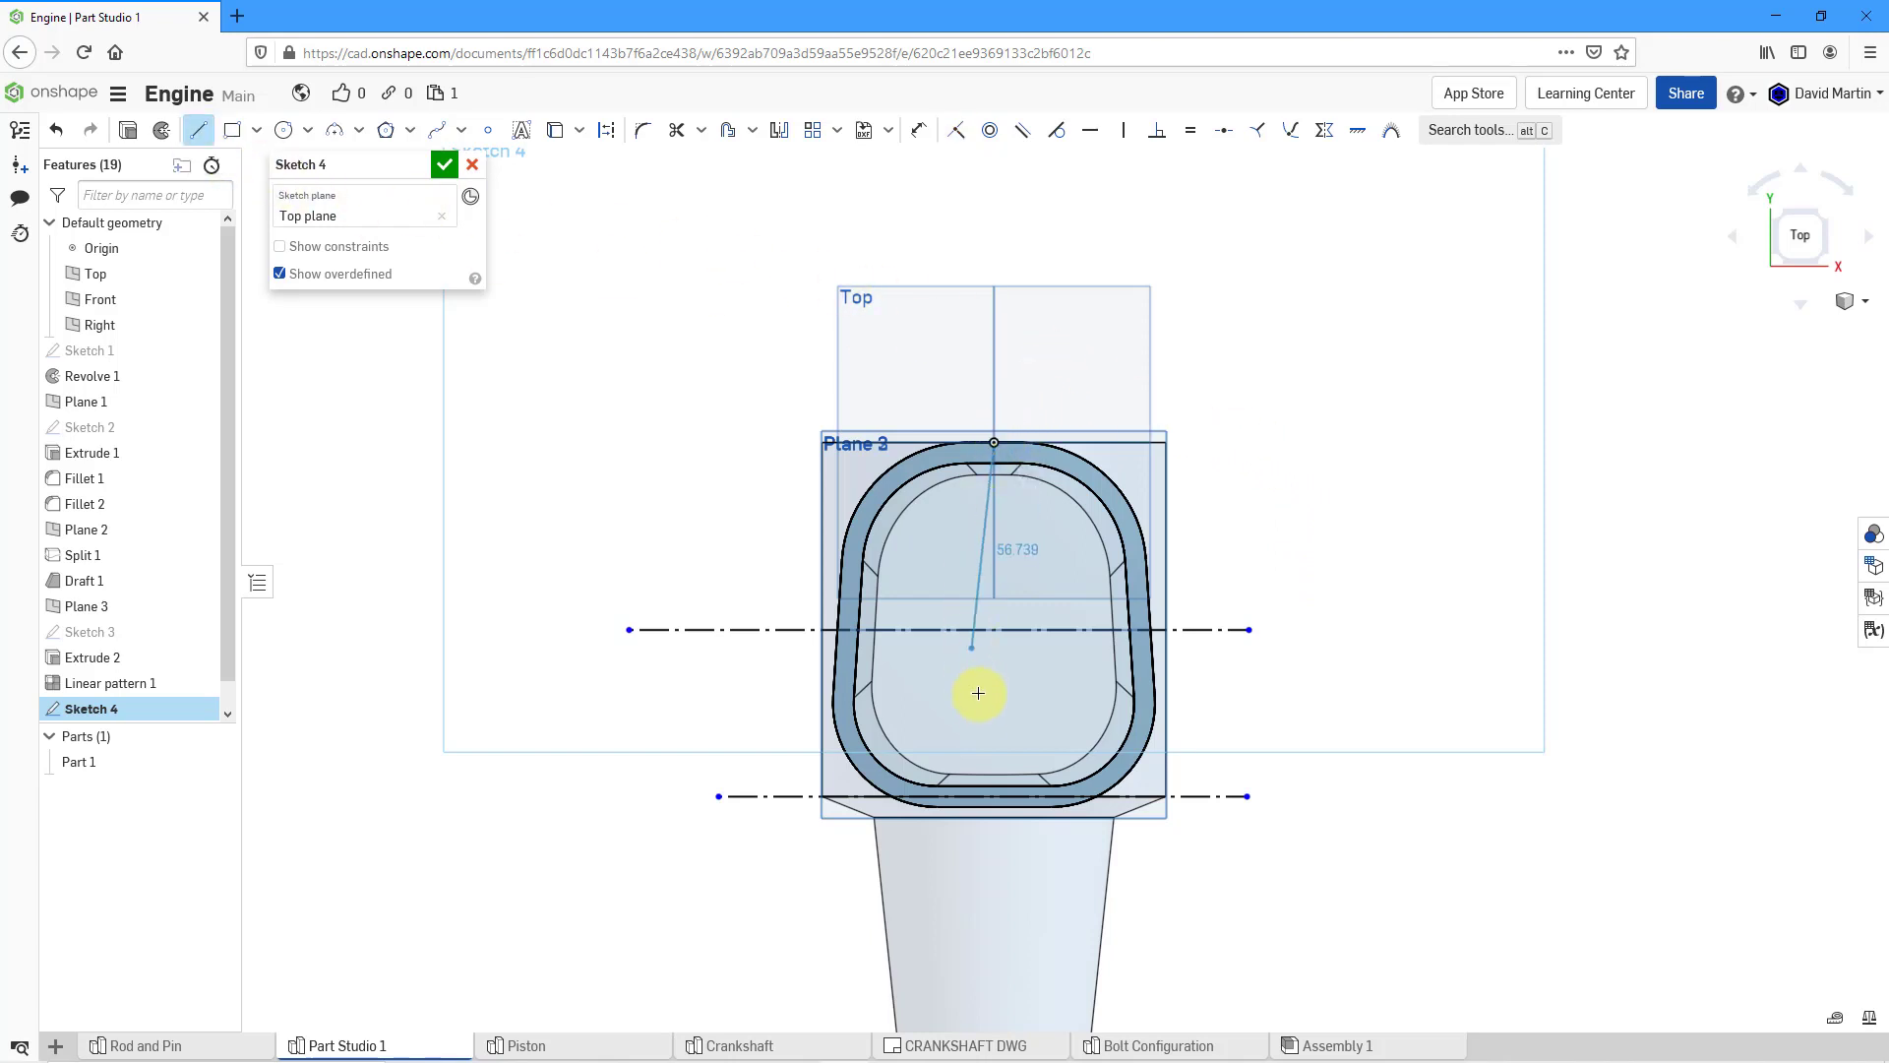
left_click(996, 796)
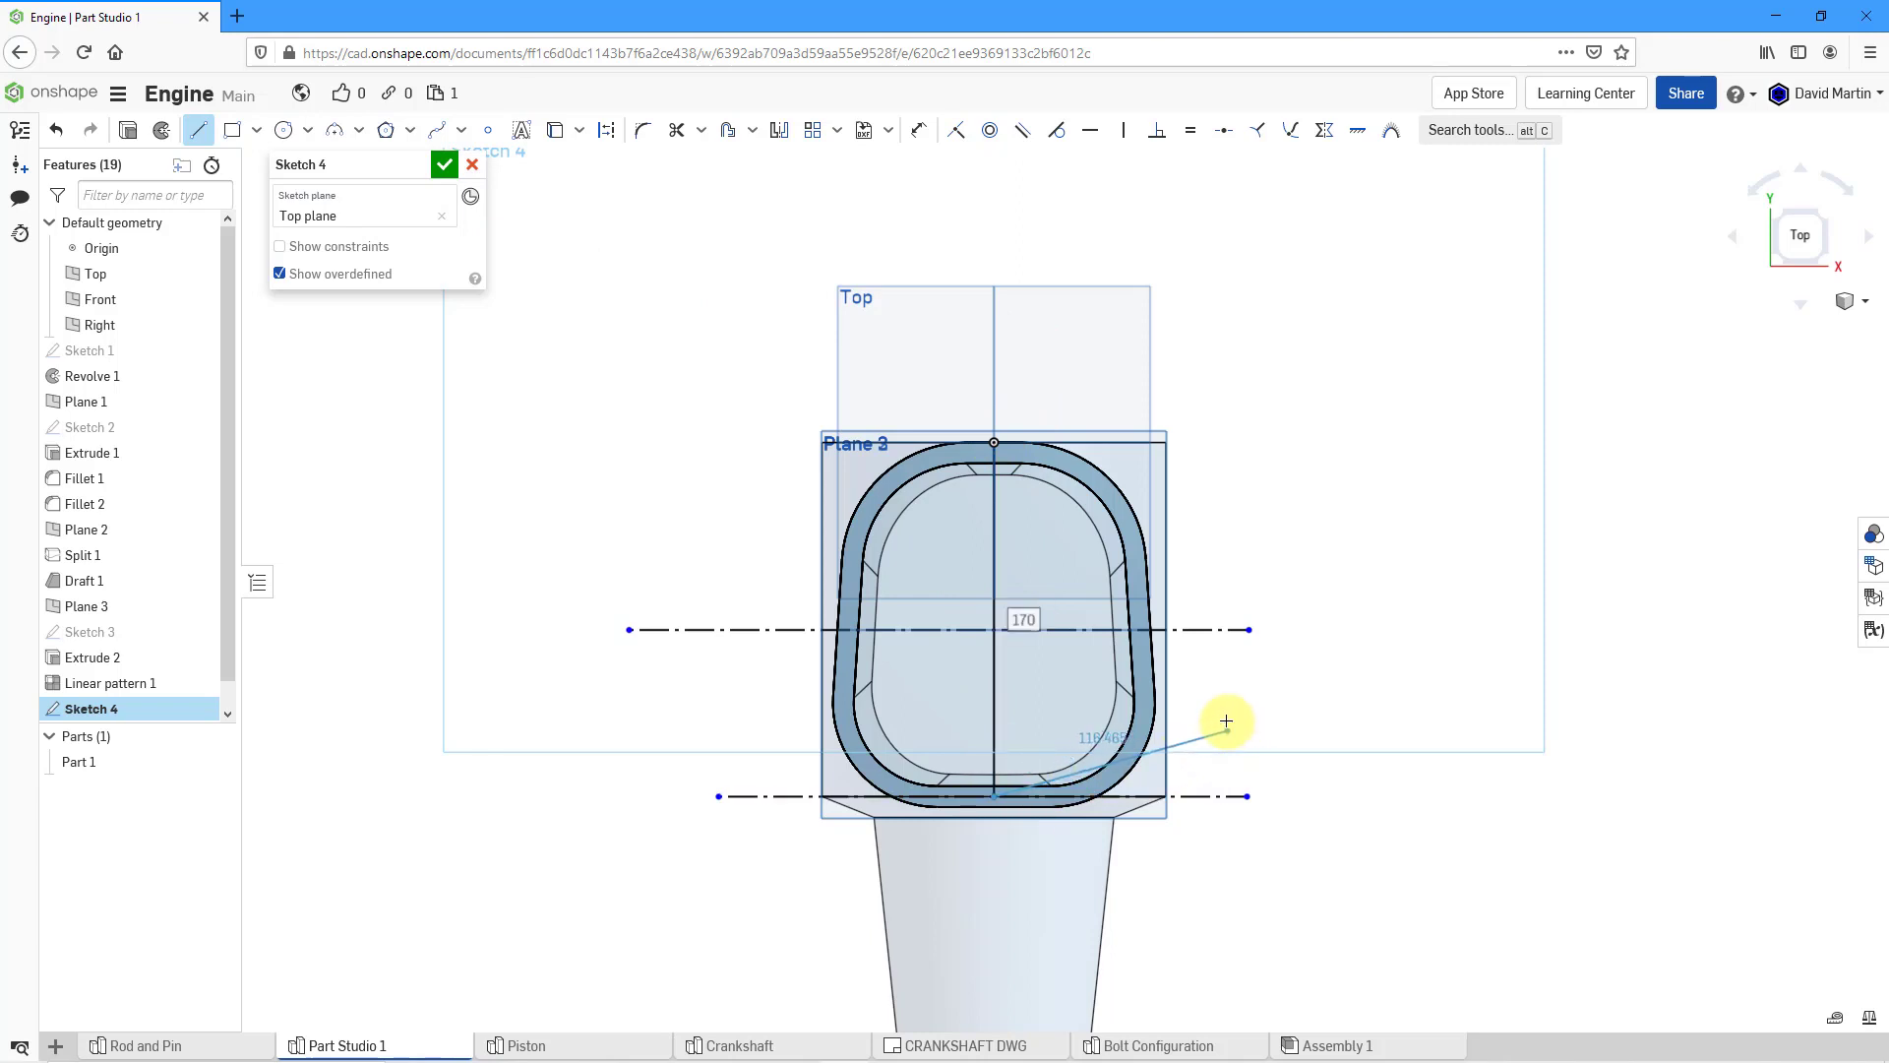
left_click(1226, 730)
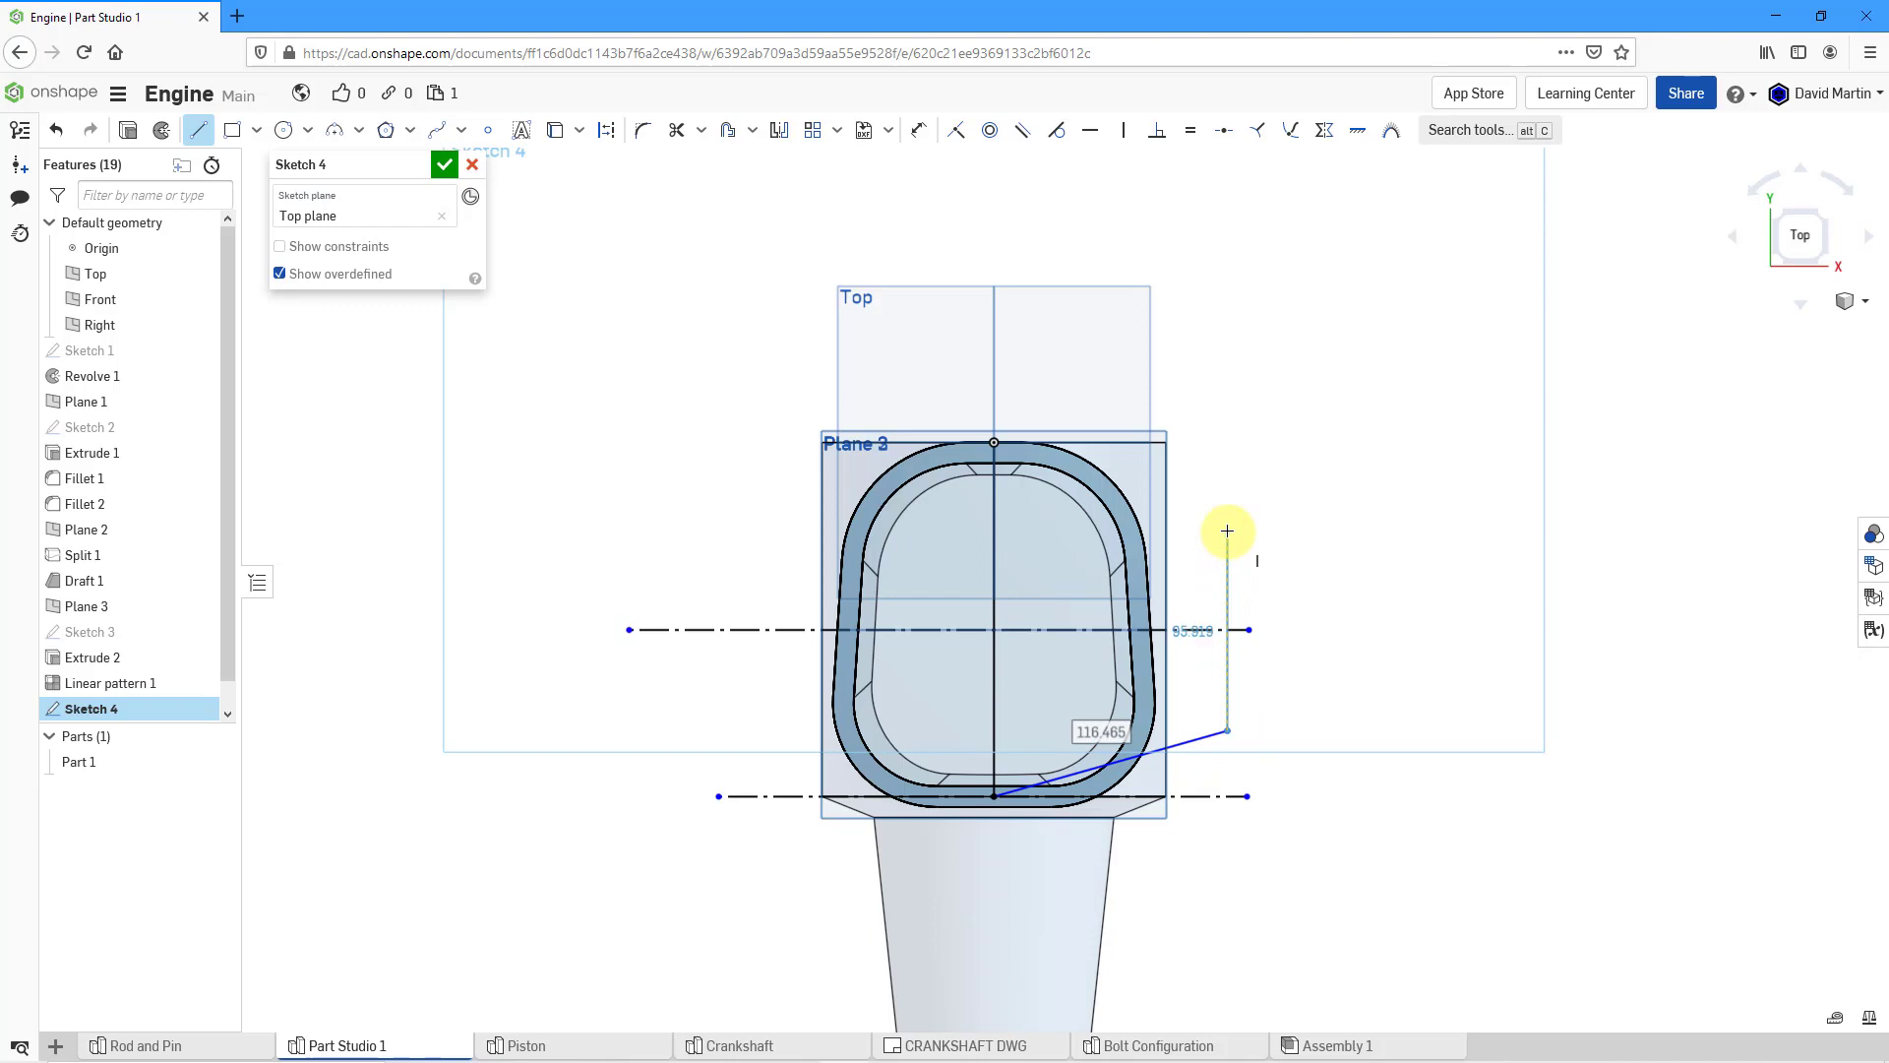
left_click(1227, 532)
left_click(995, 444)
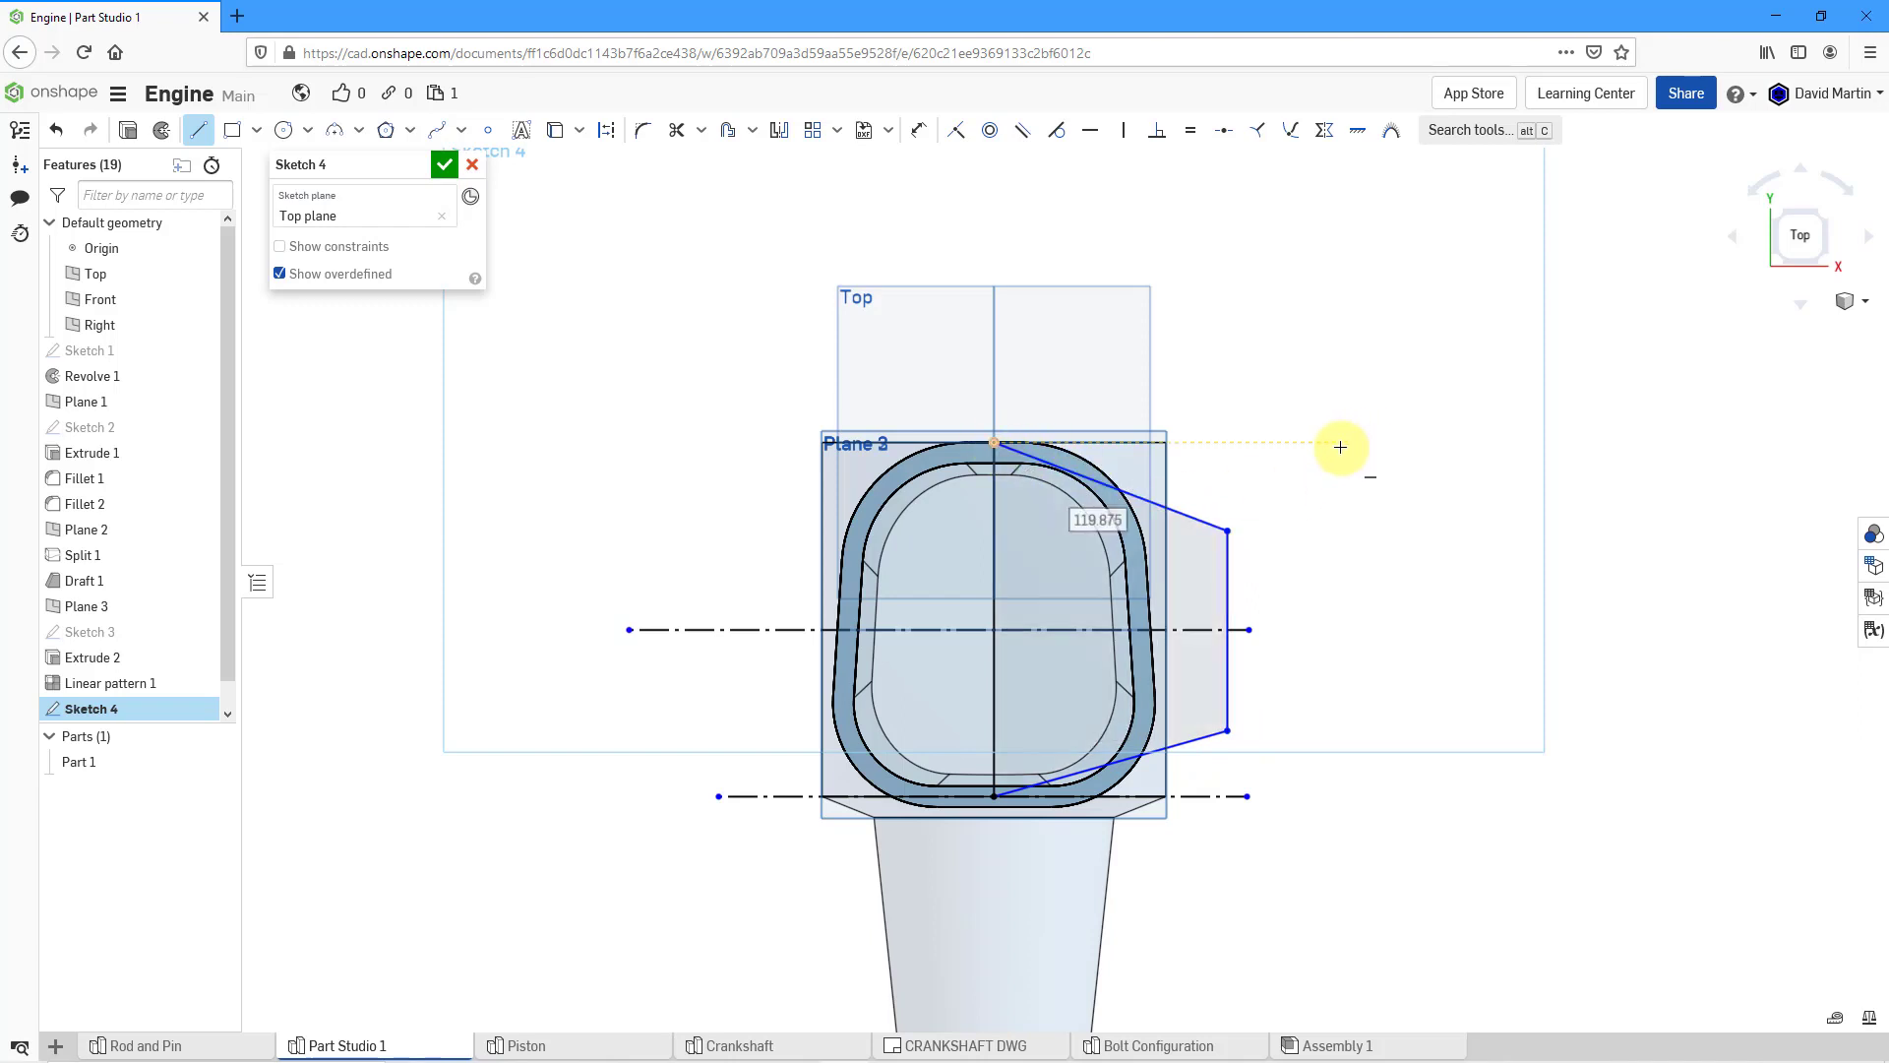
- Make the profile's two outer corner points symmetric about the construction line across the cylinder's middle
key("Escape")
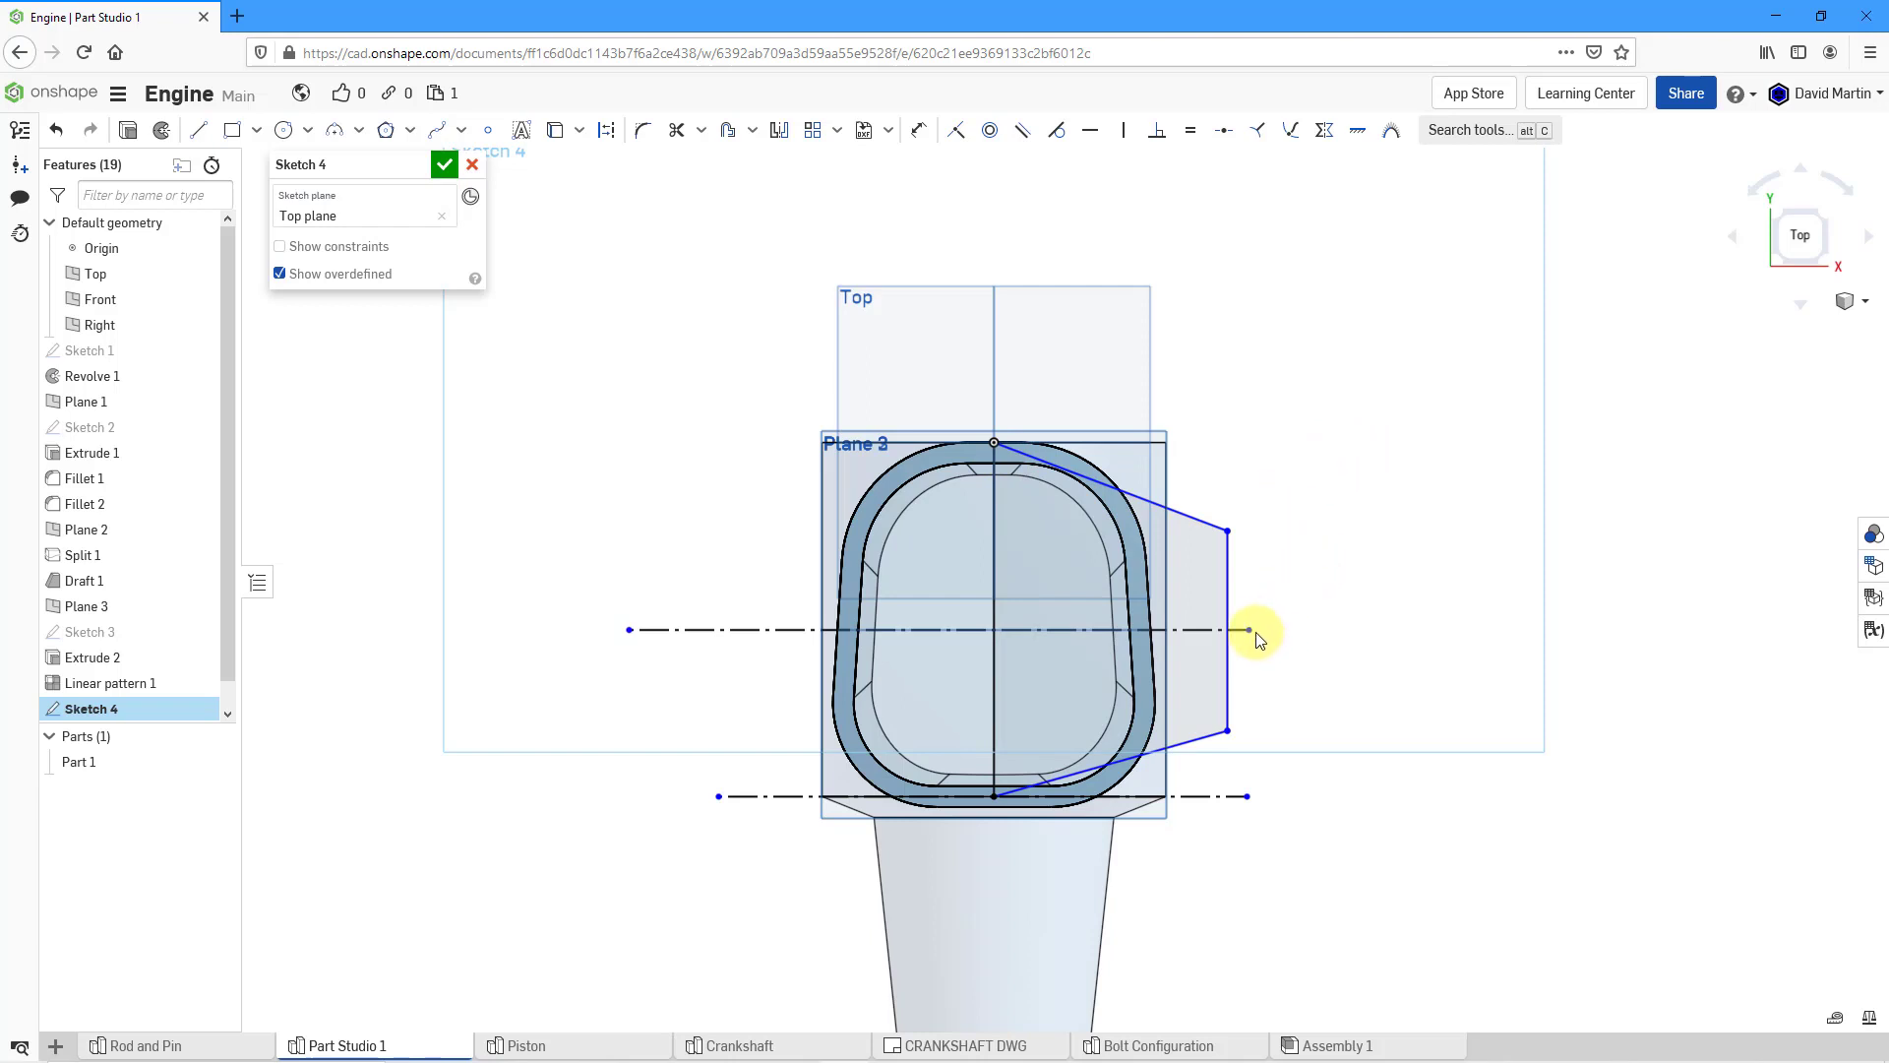
scroll(1245, 662, "down", 1)
scroll(1248, 657, "up", 5)
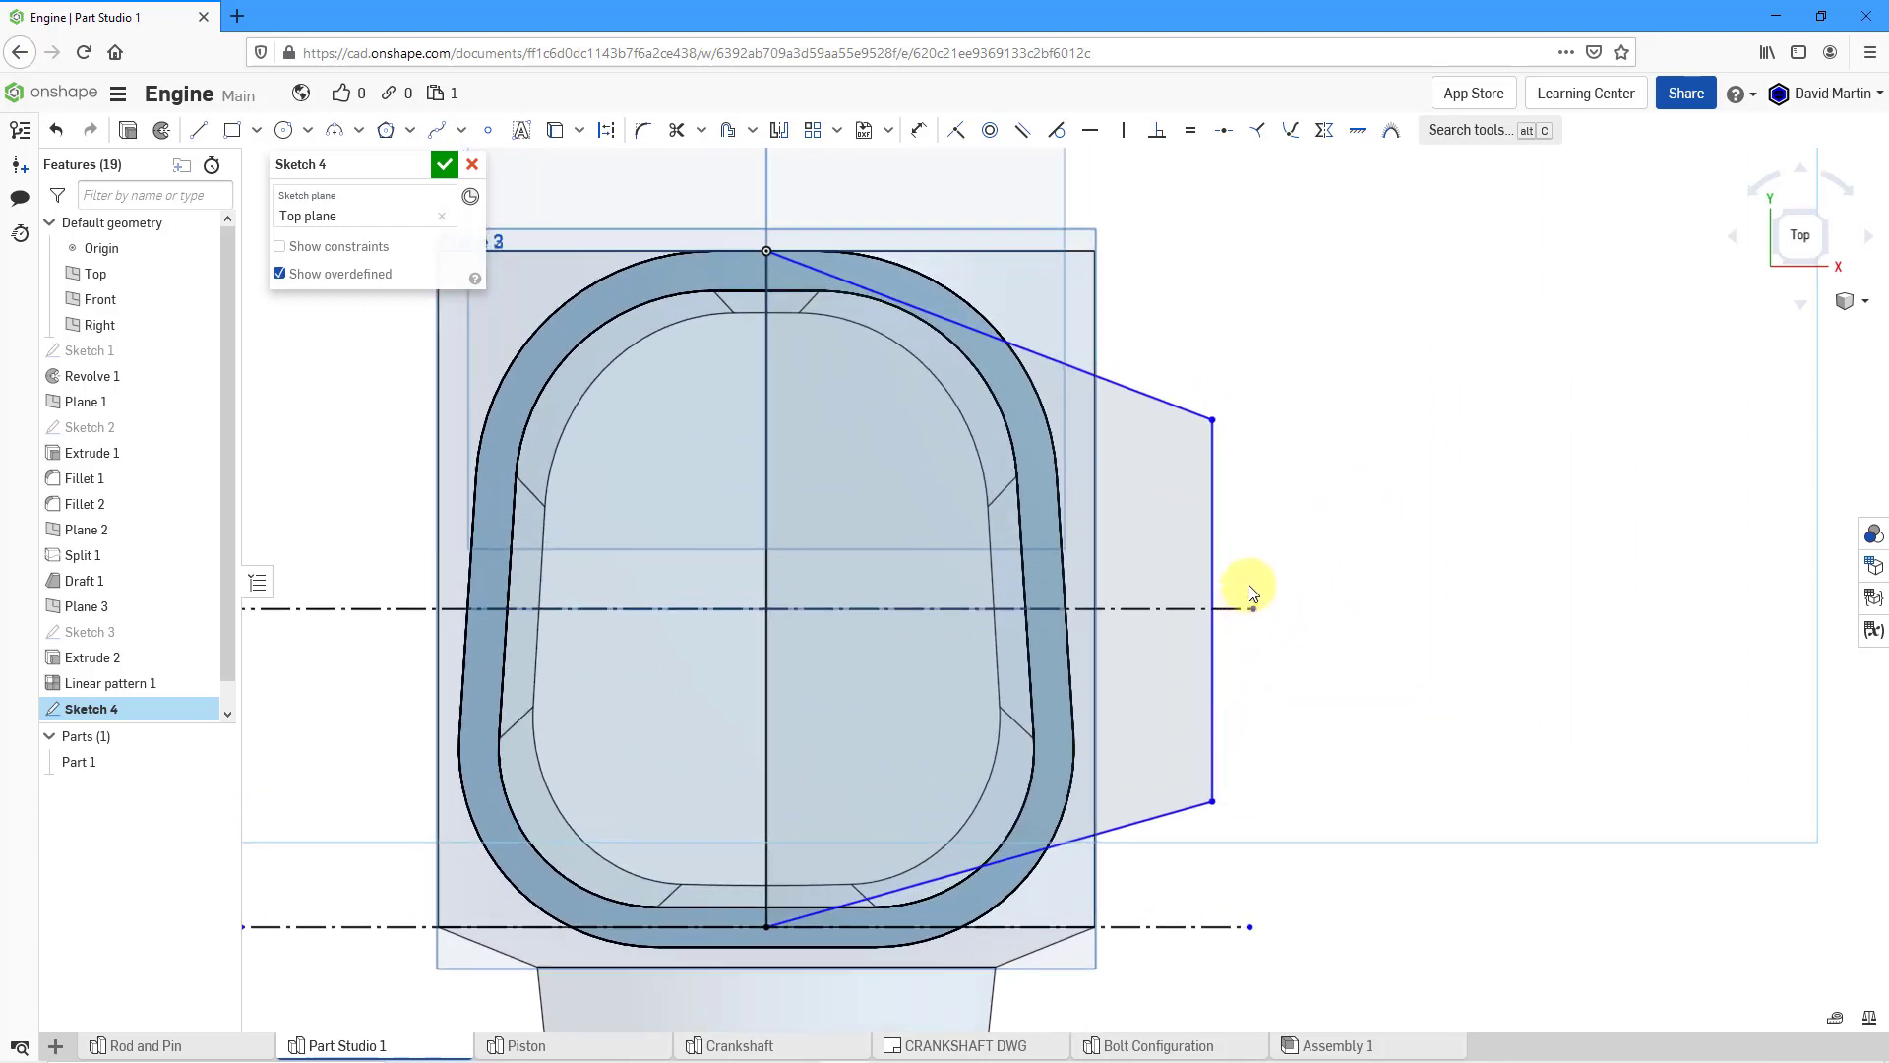
left_click(1325, 130)
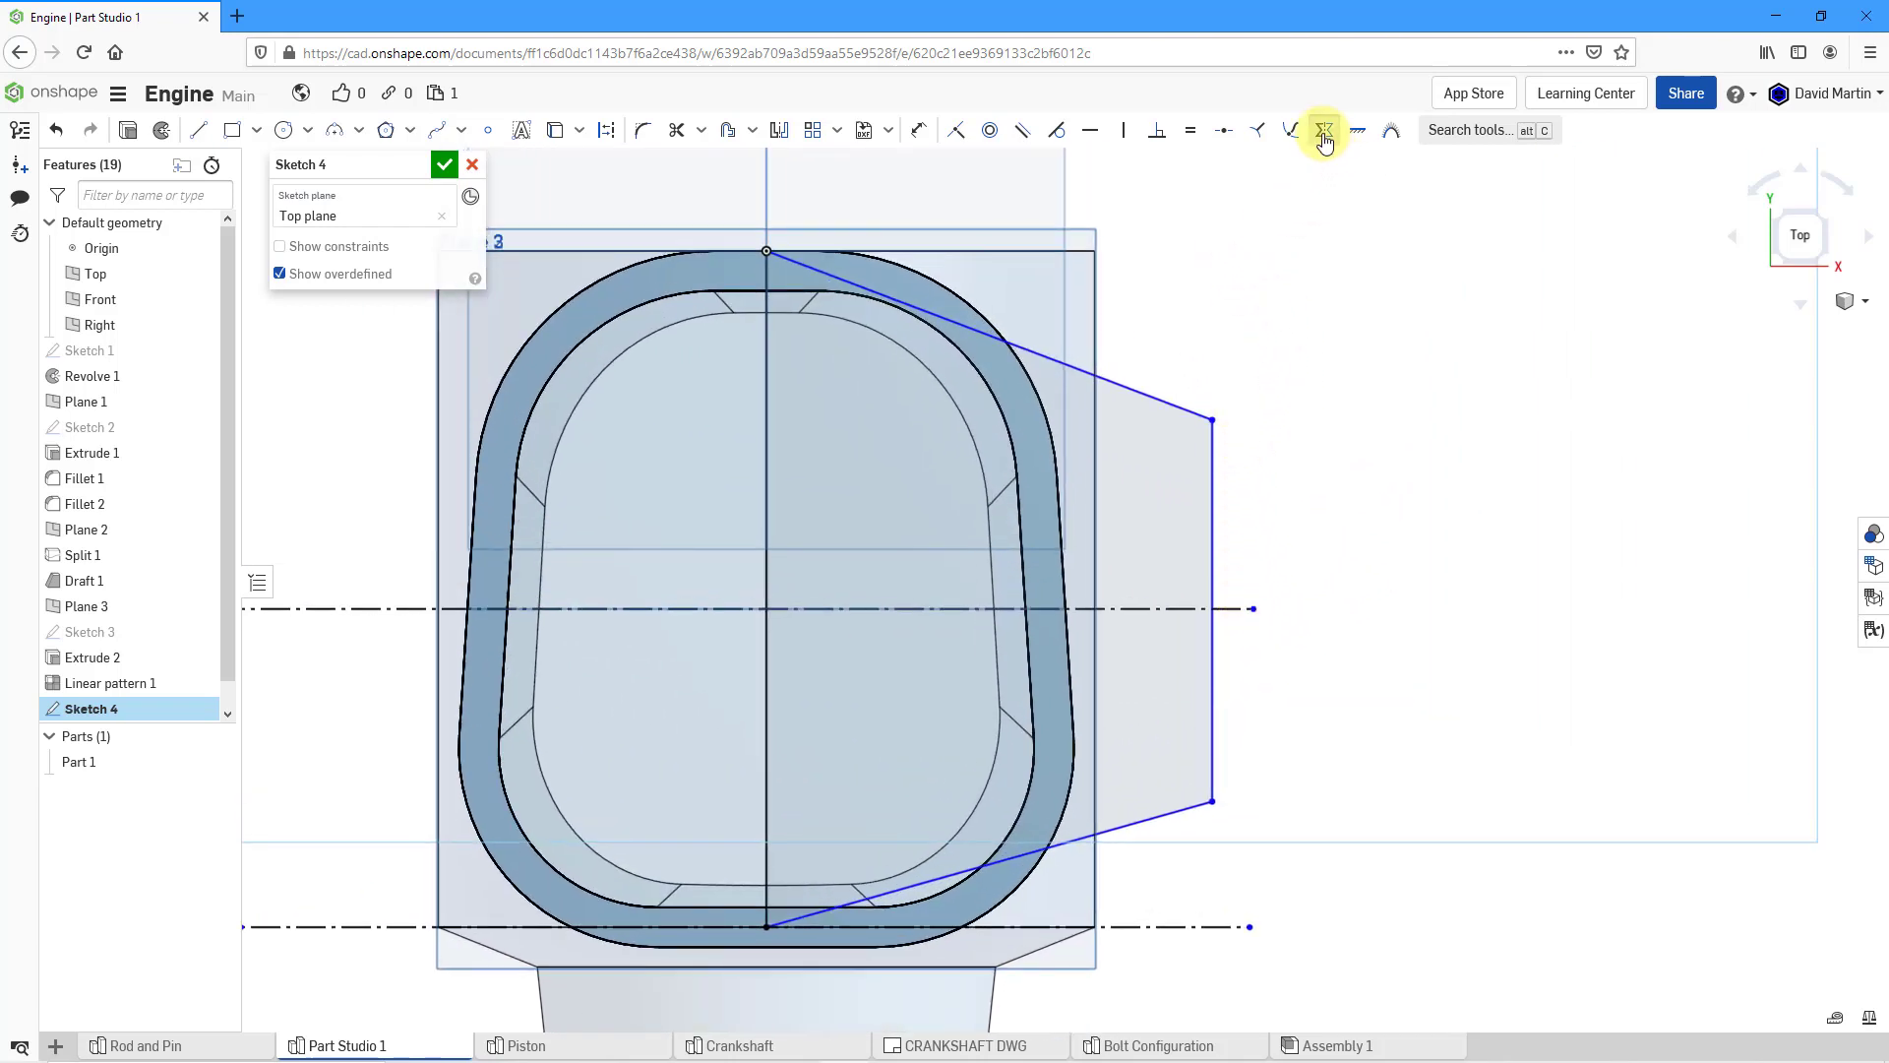
left_click(1245, 598)
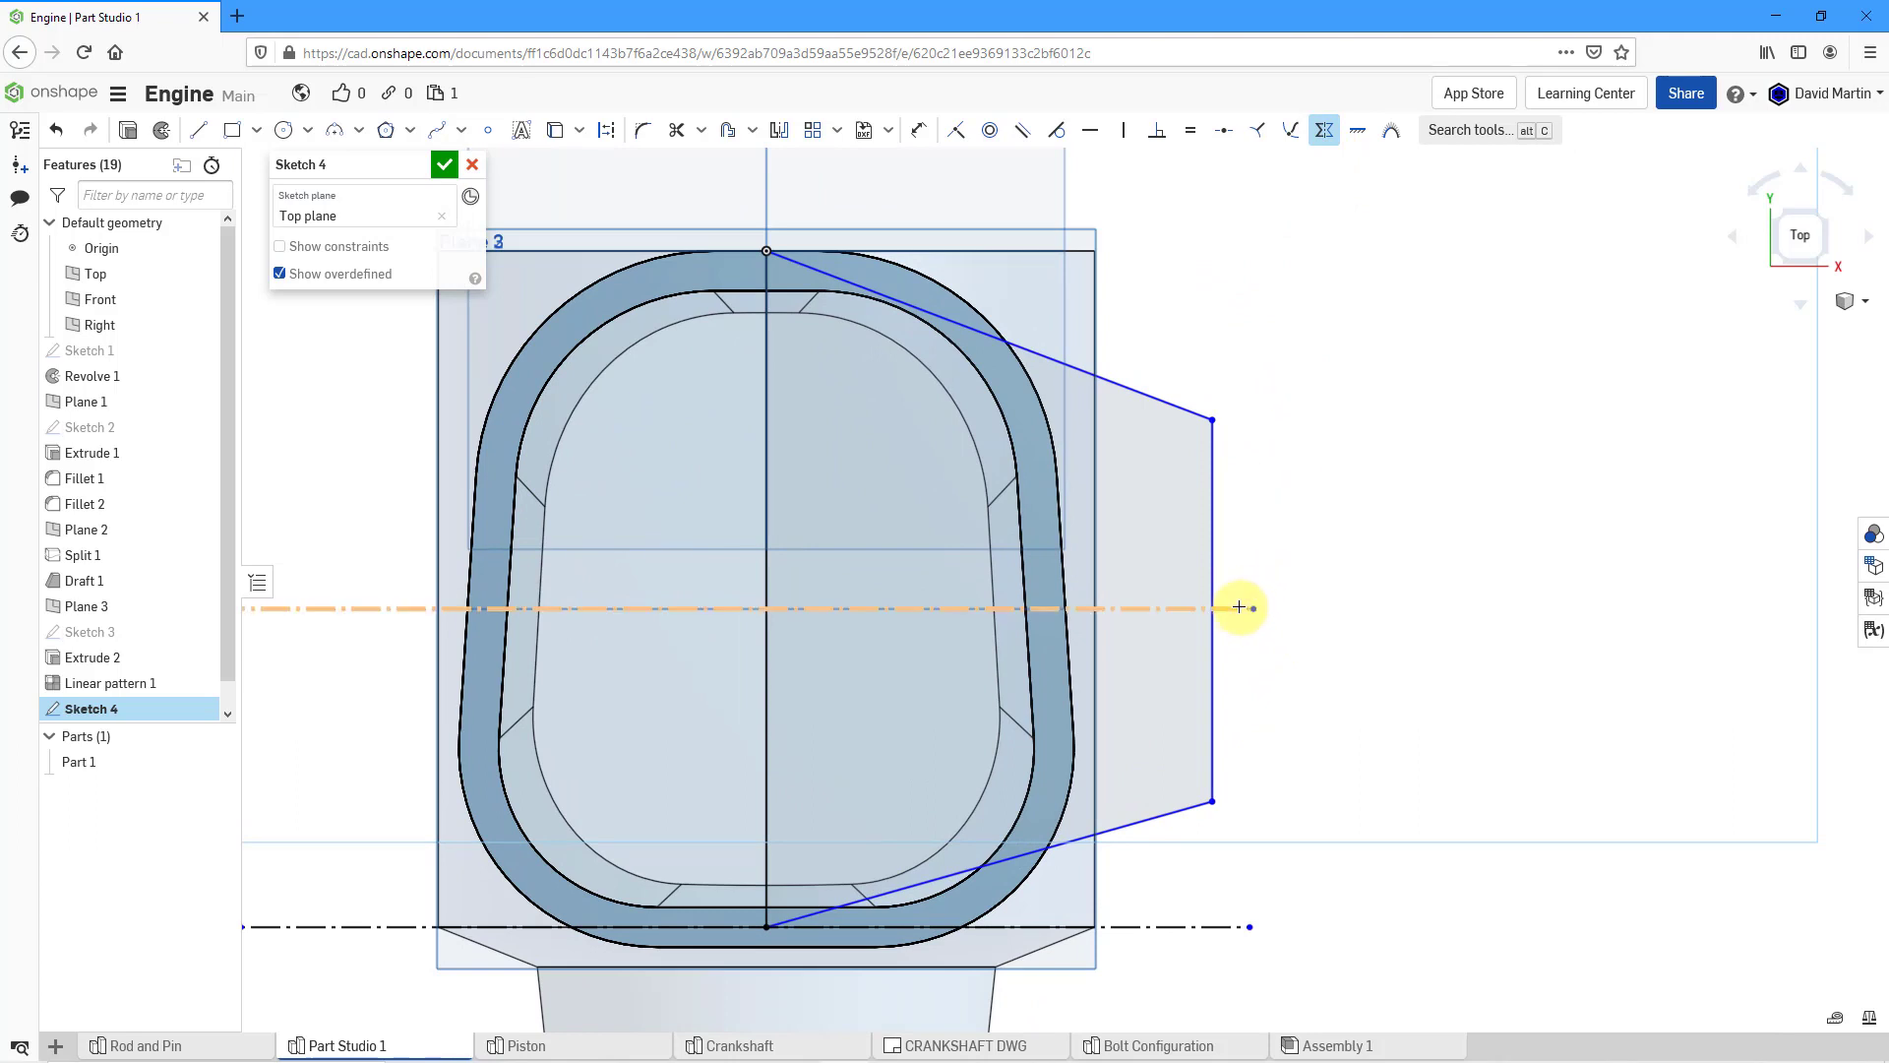
left_click(1216, 420)
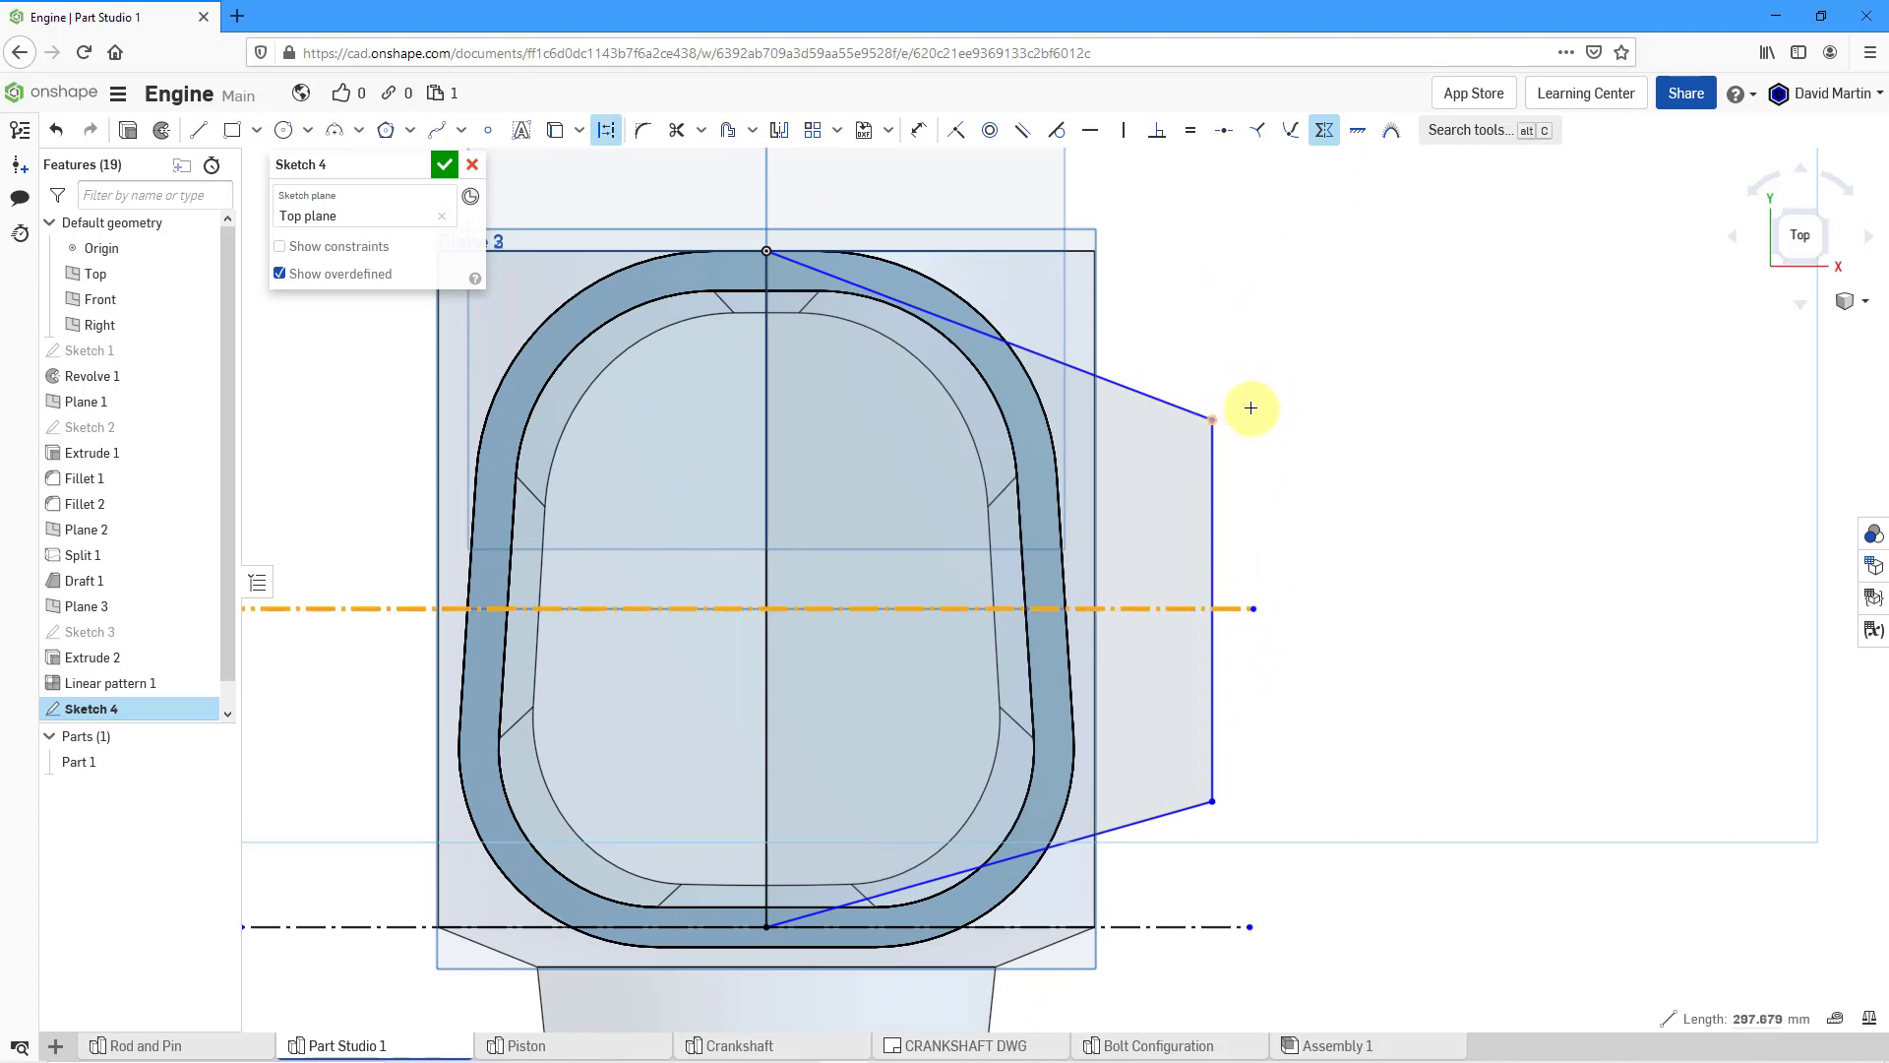
left_click(1216, 802)
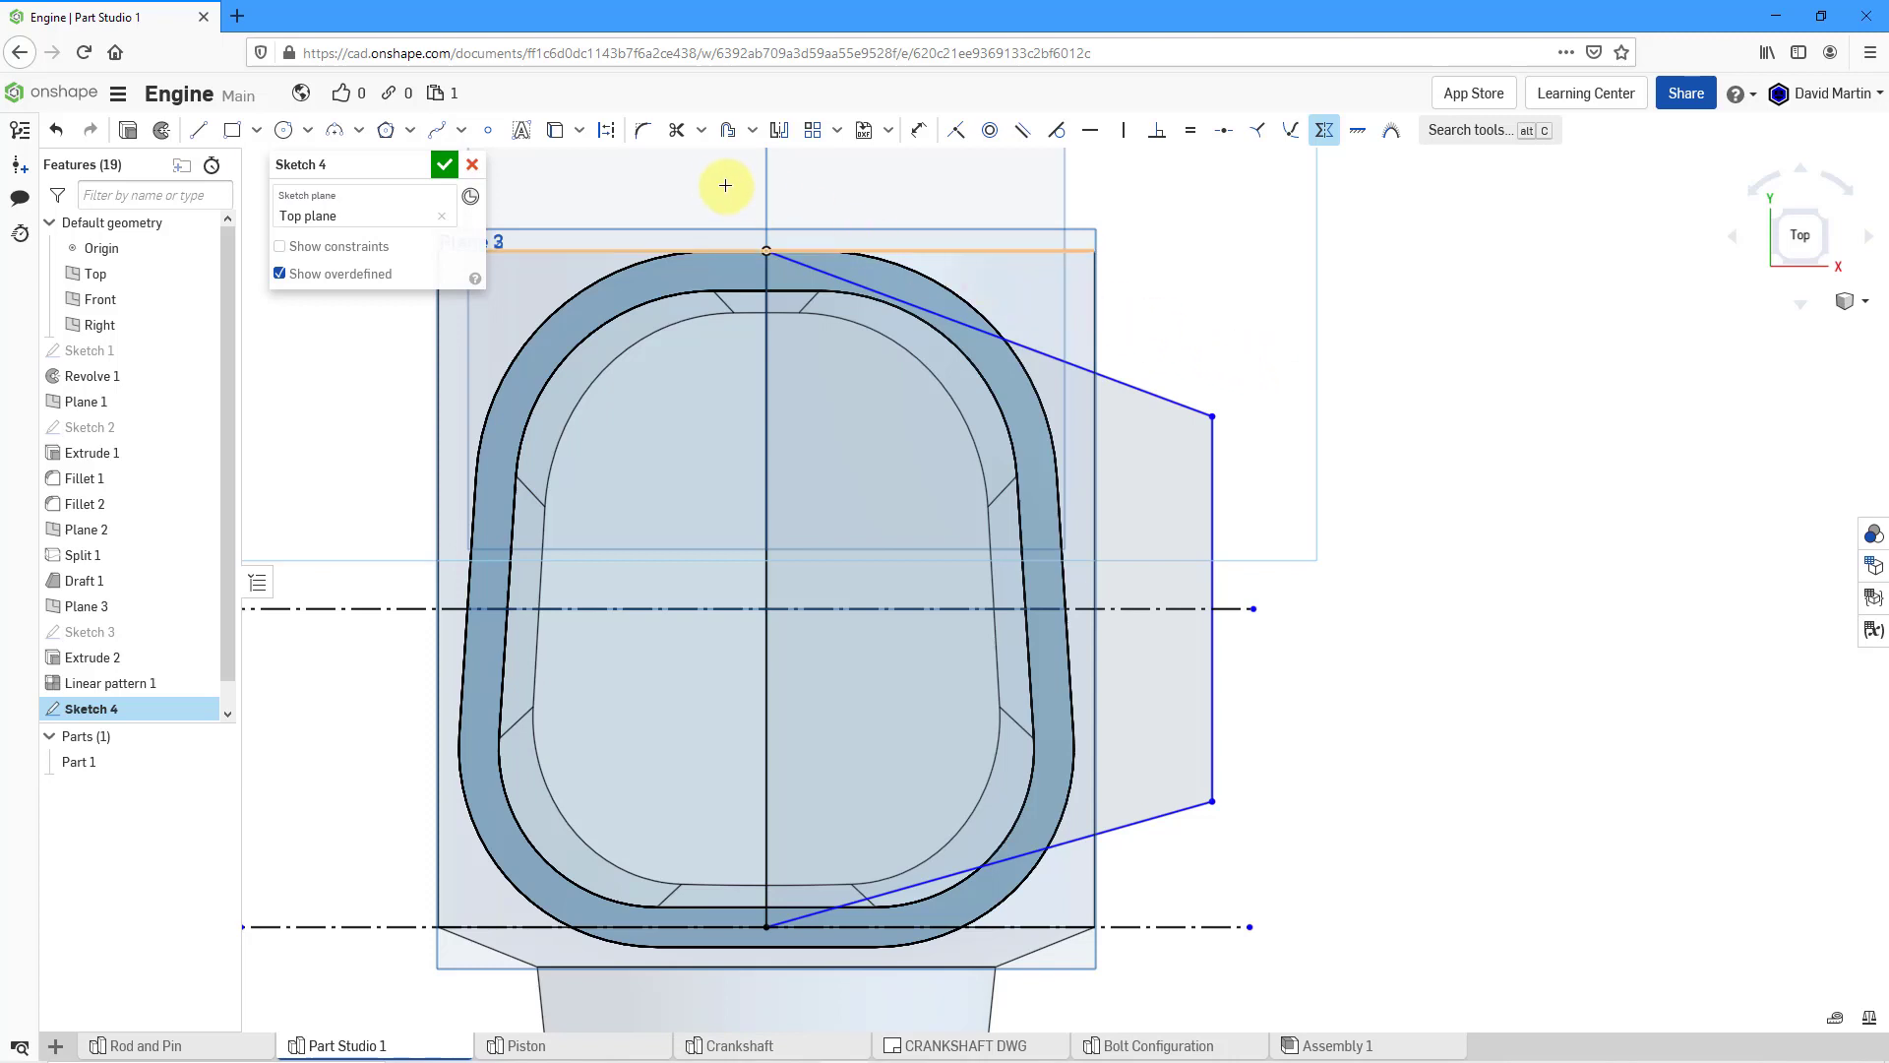
- Fillet the profile's two outer corners with a 15 mm radius and finish the sketch
left_click(646, 136)
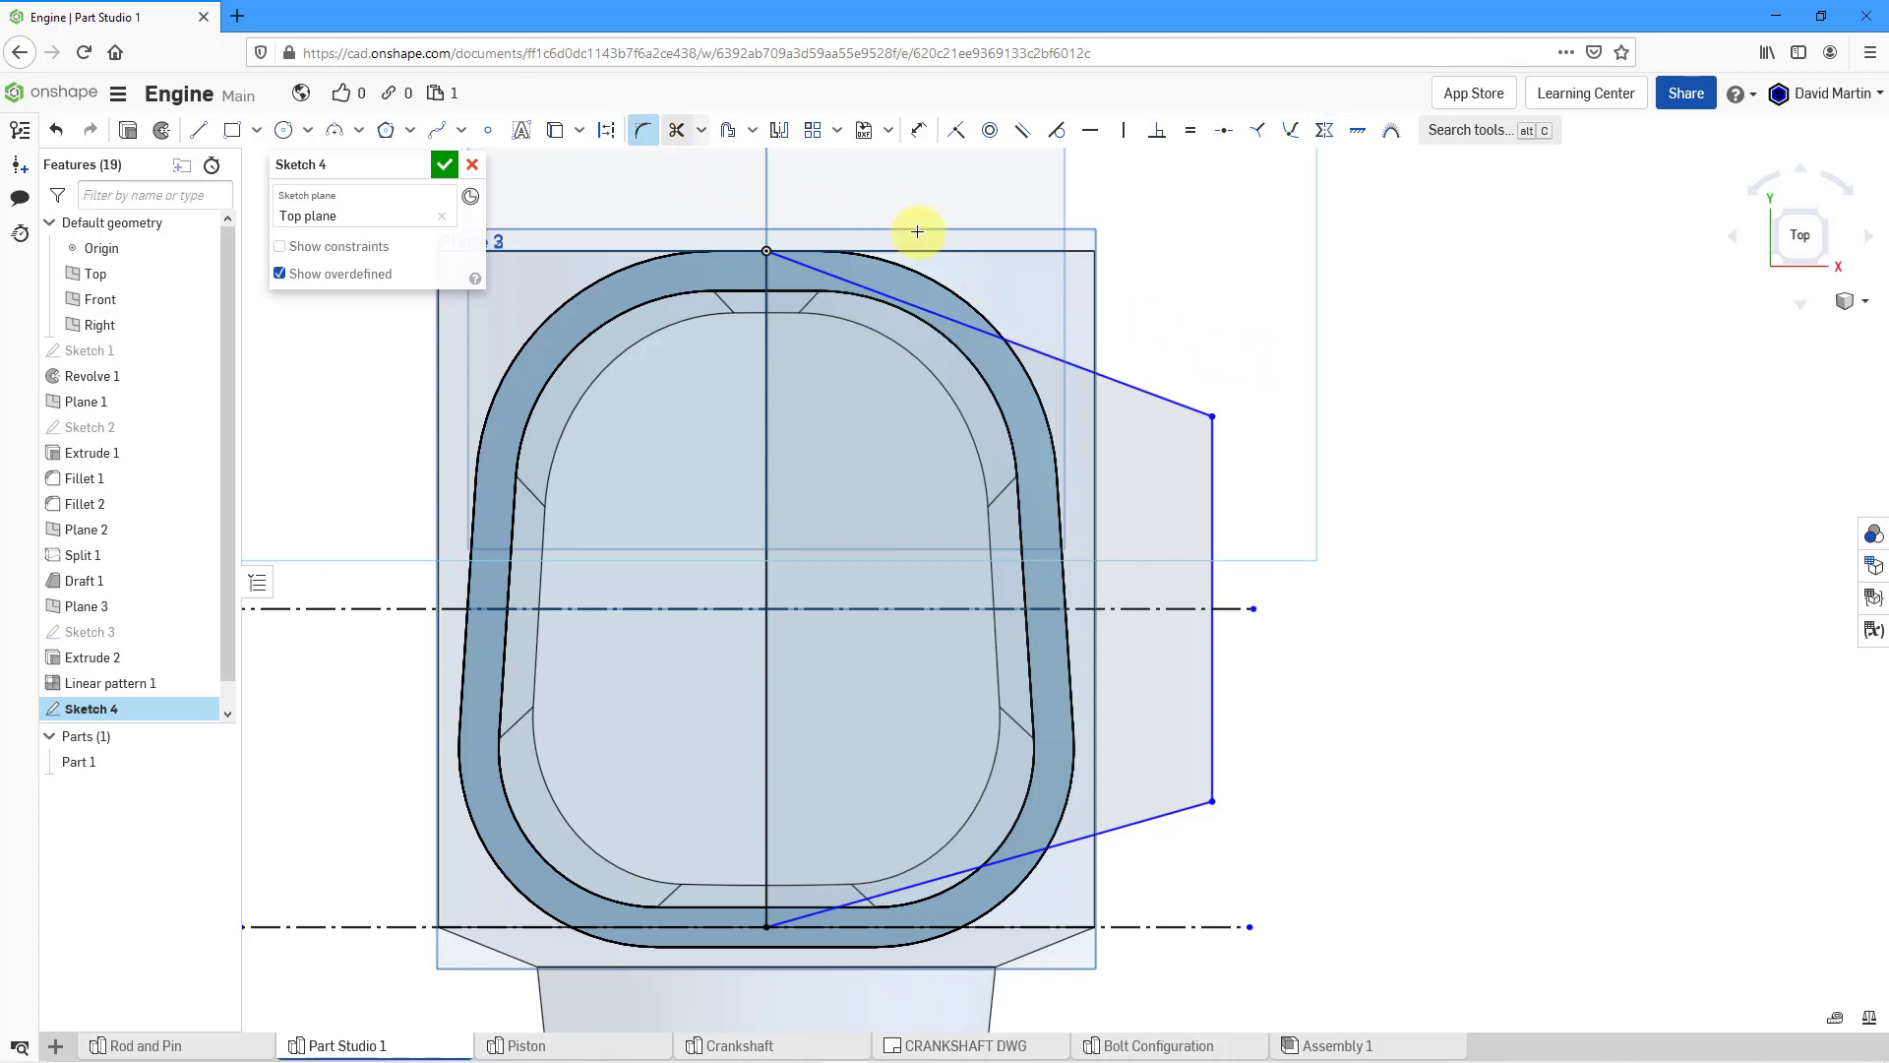
left_click(1213, 415)
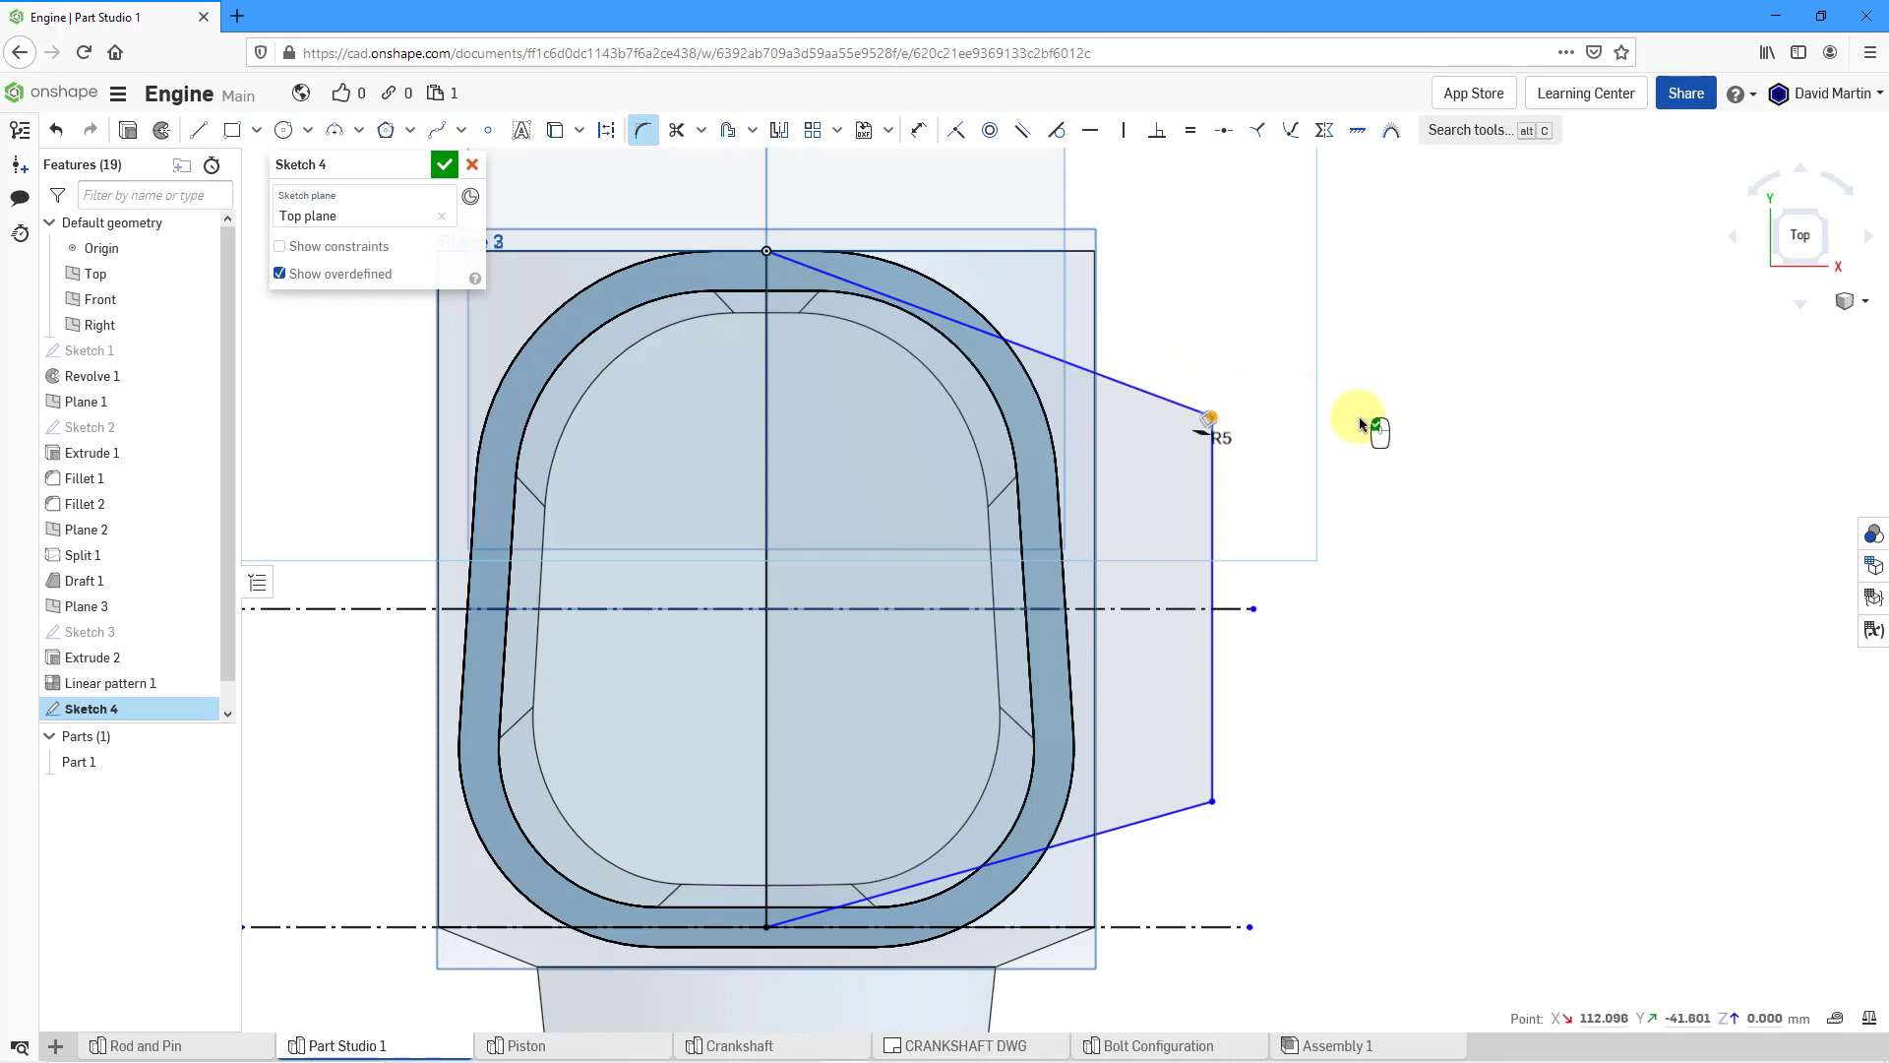
left_click(1213, 801)
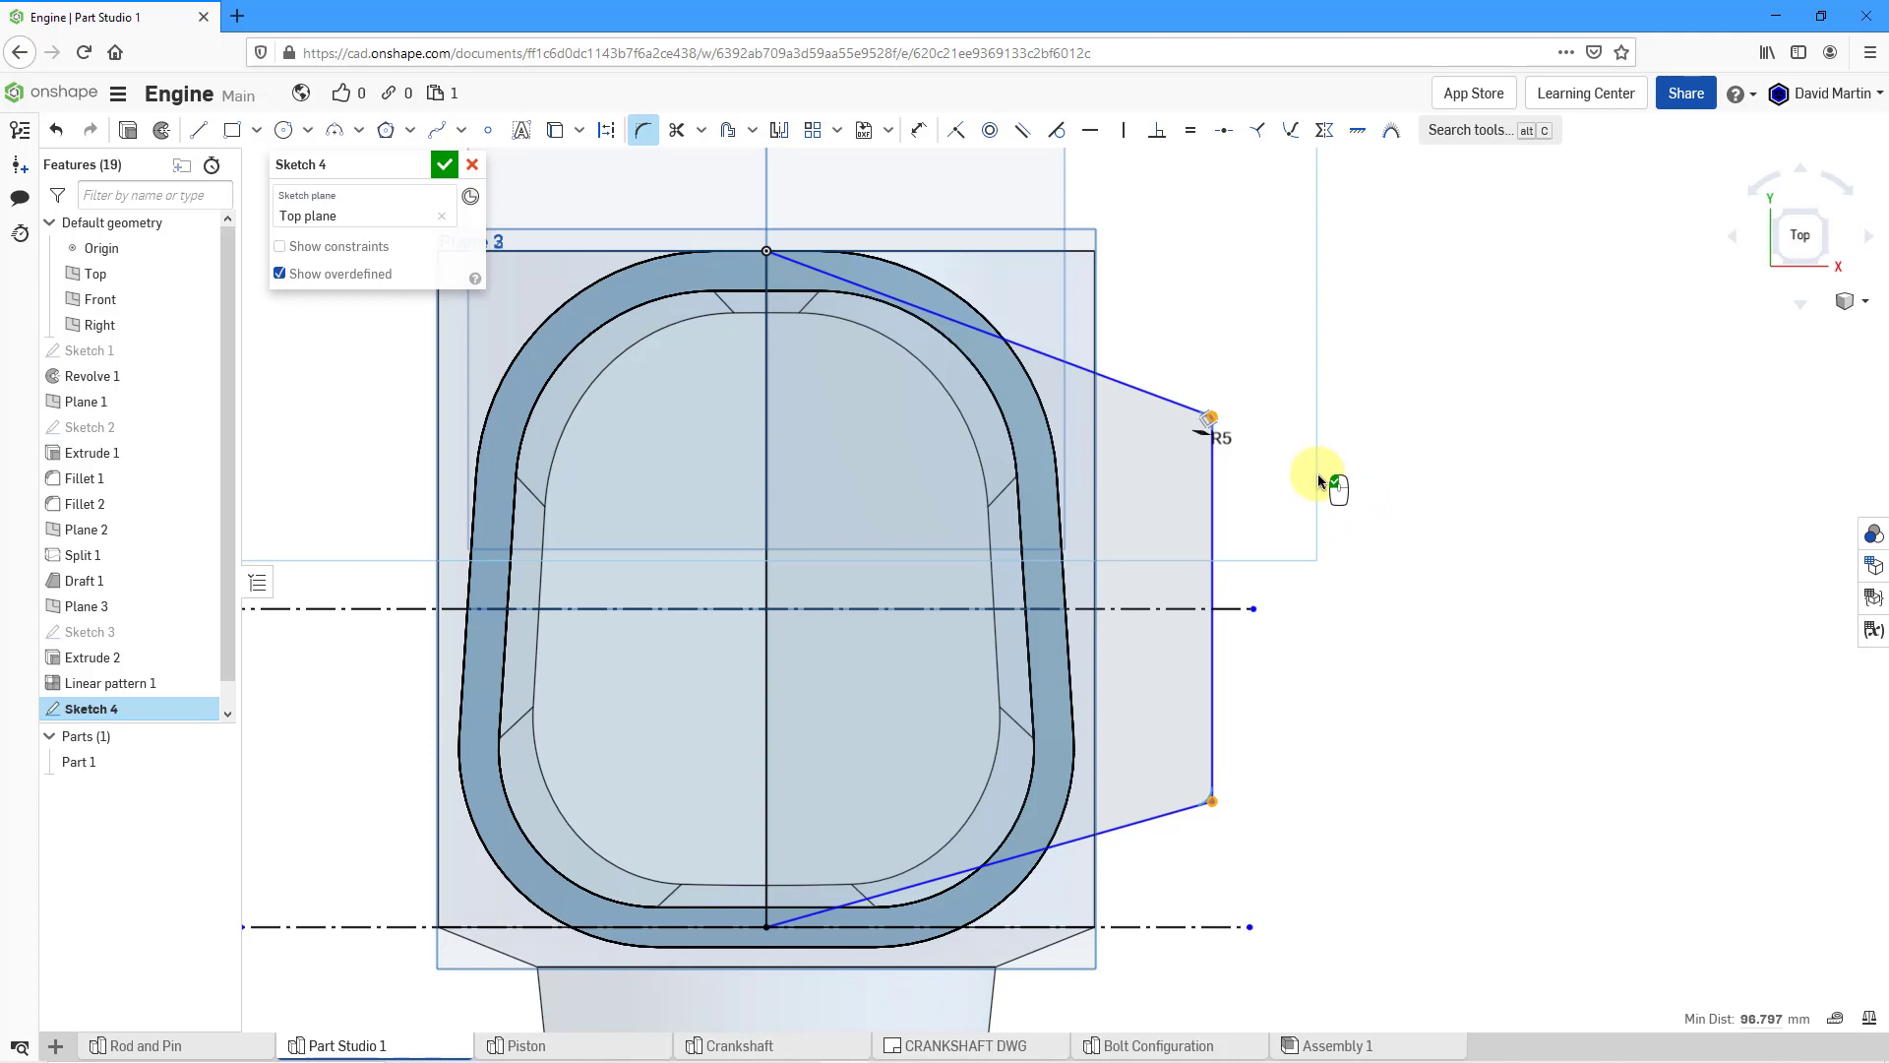
left_click(1224, 439)
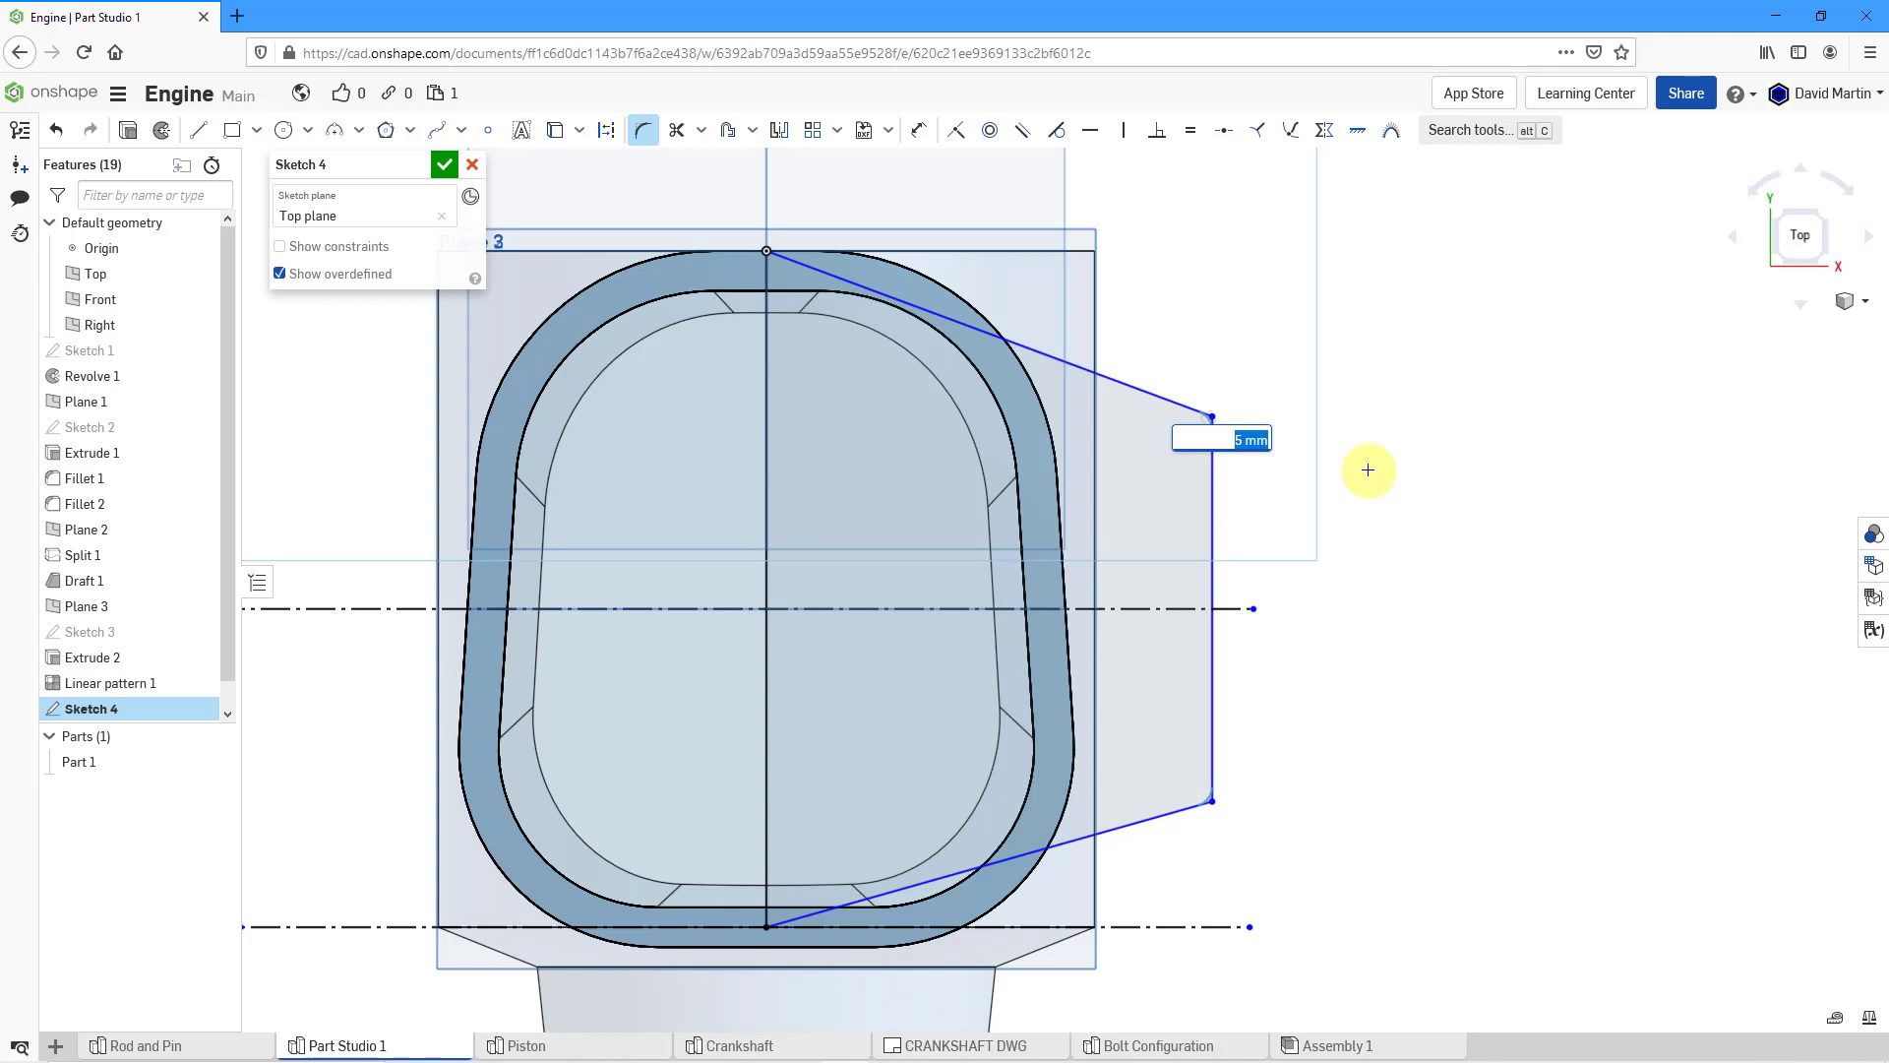
type("15")
key("Return")
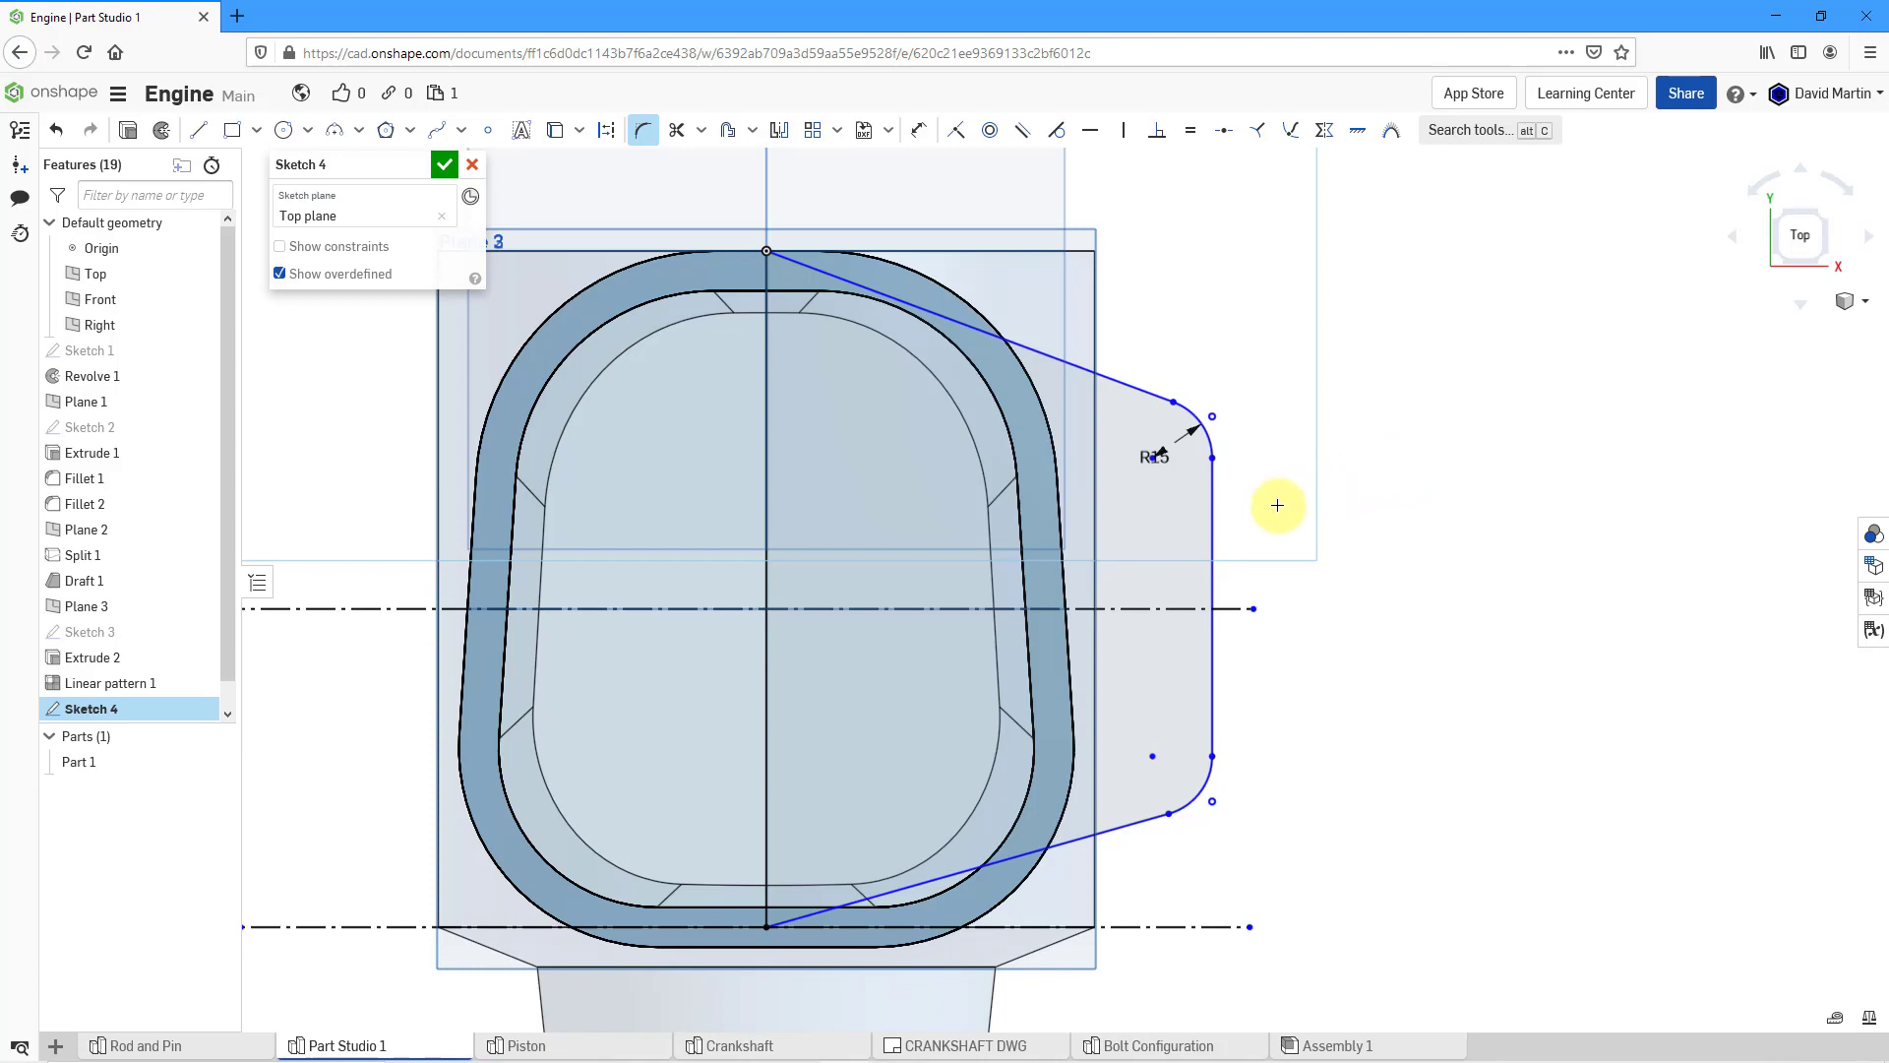
mouse_move(1088, 459)
right_mouse_down()
mouse_move(1122, 400)
mouse_move(971, 342)
mouse_move(1151, 380)
mouse_move(1083, 359)
mouse_move(1072, 324)
mouse_move(1054, 367)
right_mouse_up()
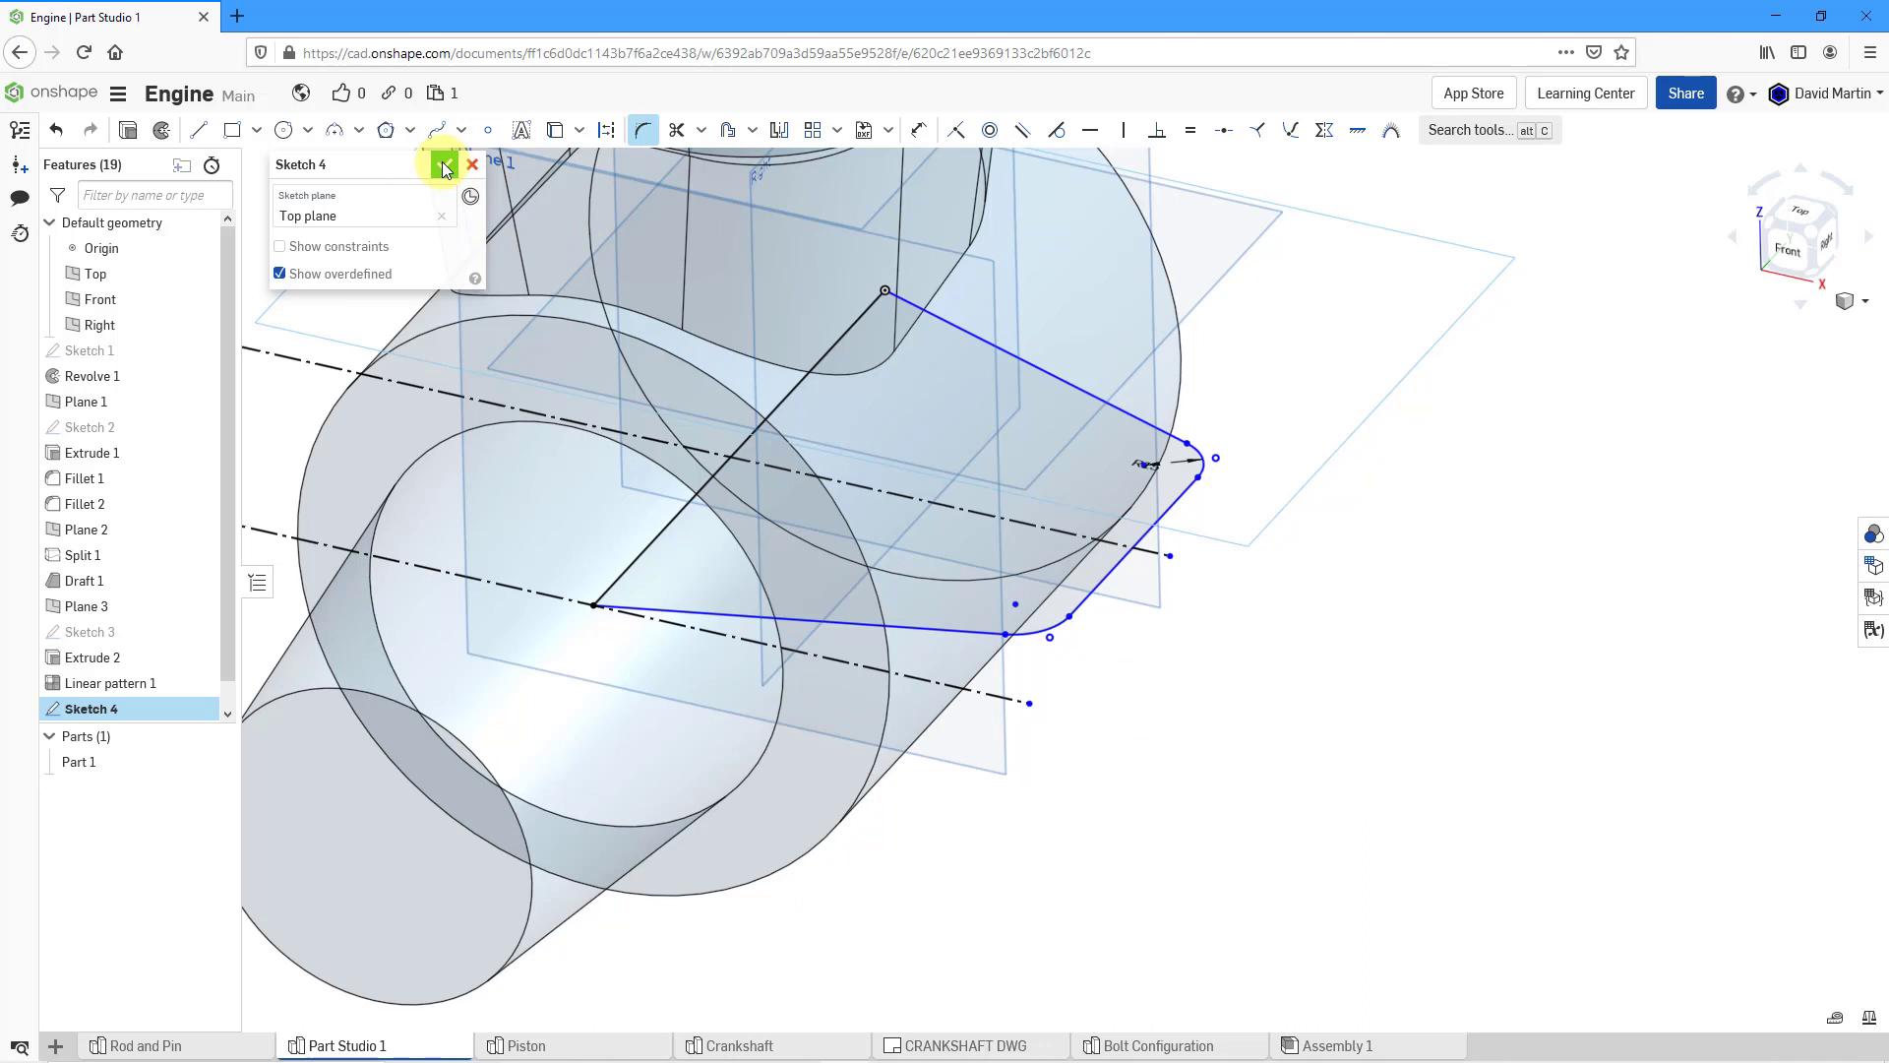
left_click(444, 165)
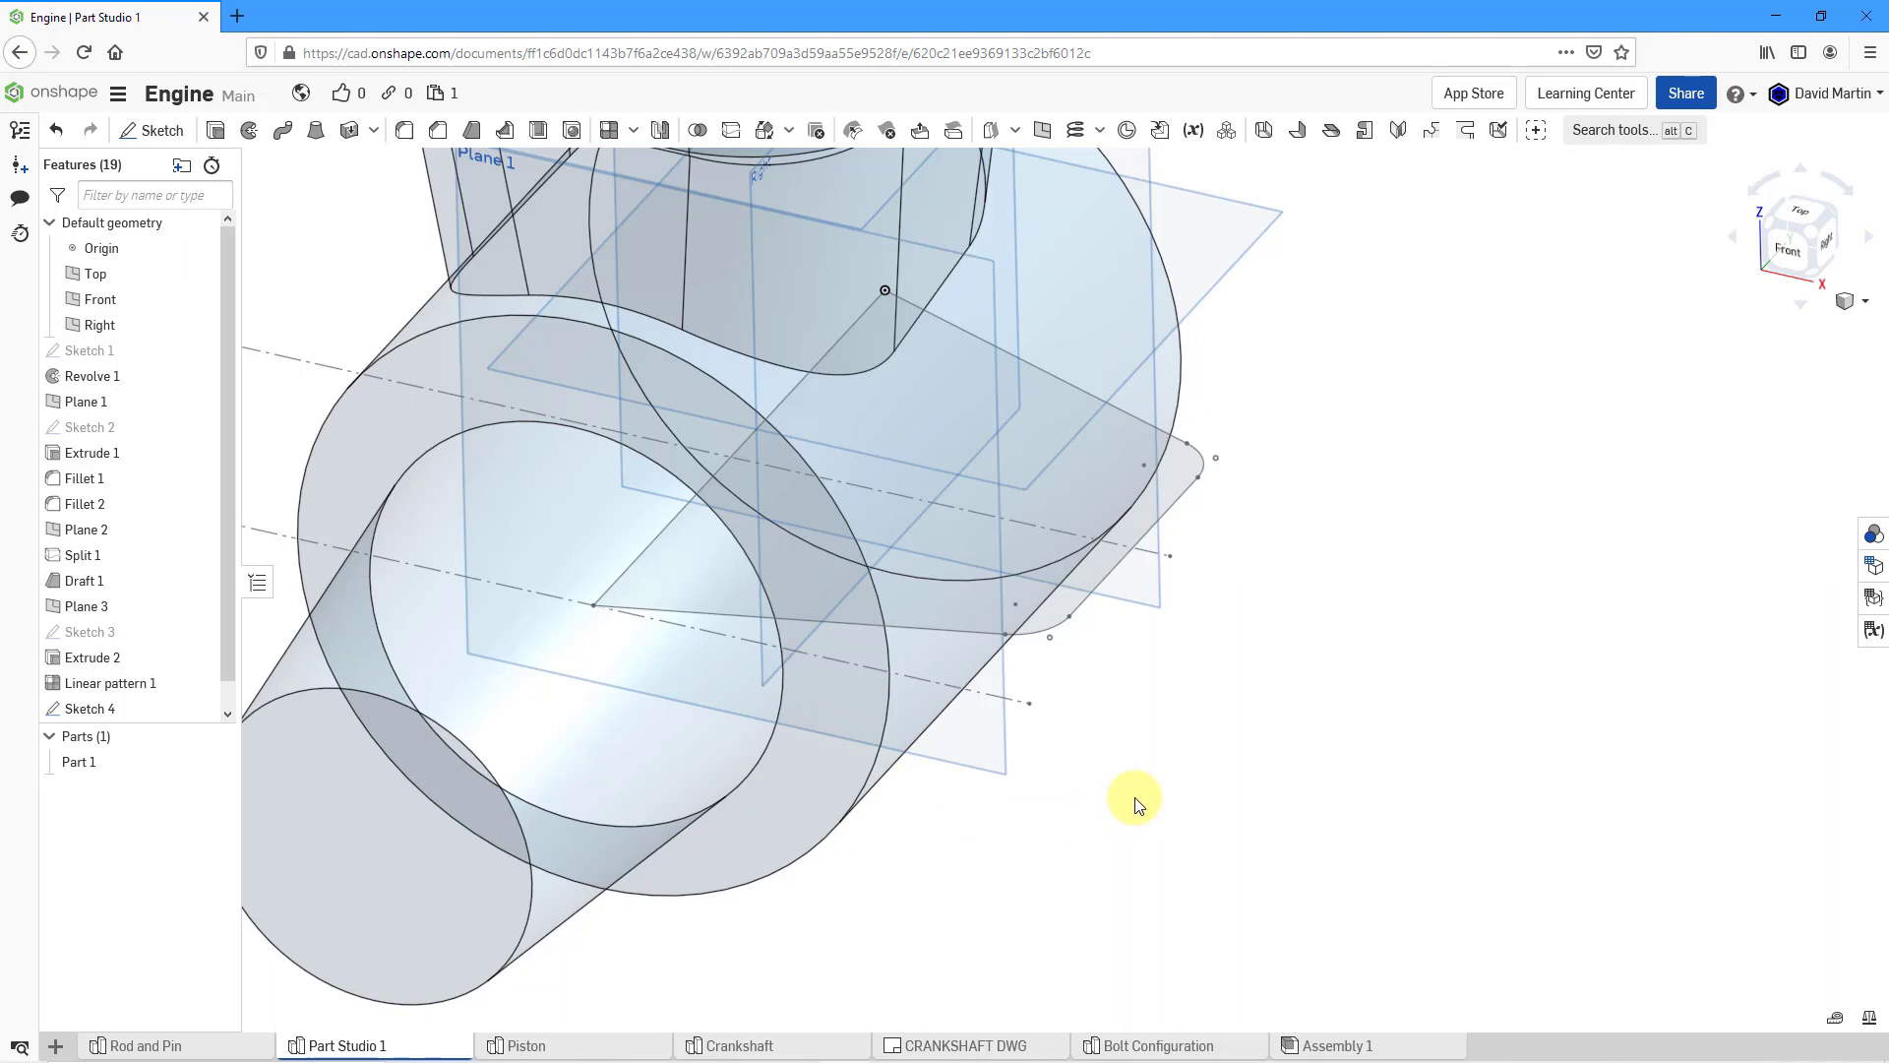
- Extrude the new profile symmetrically to a depth of 15 mm, adding it to Part 1, with the model display set to Shaded
left_click(218, 133)
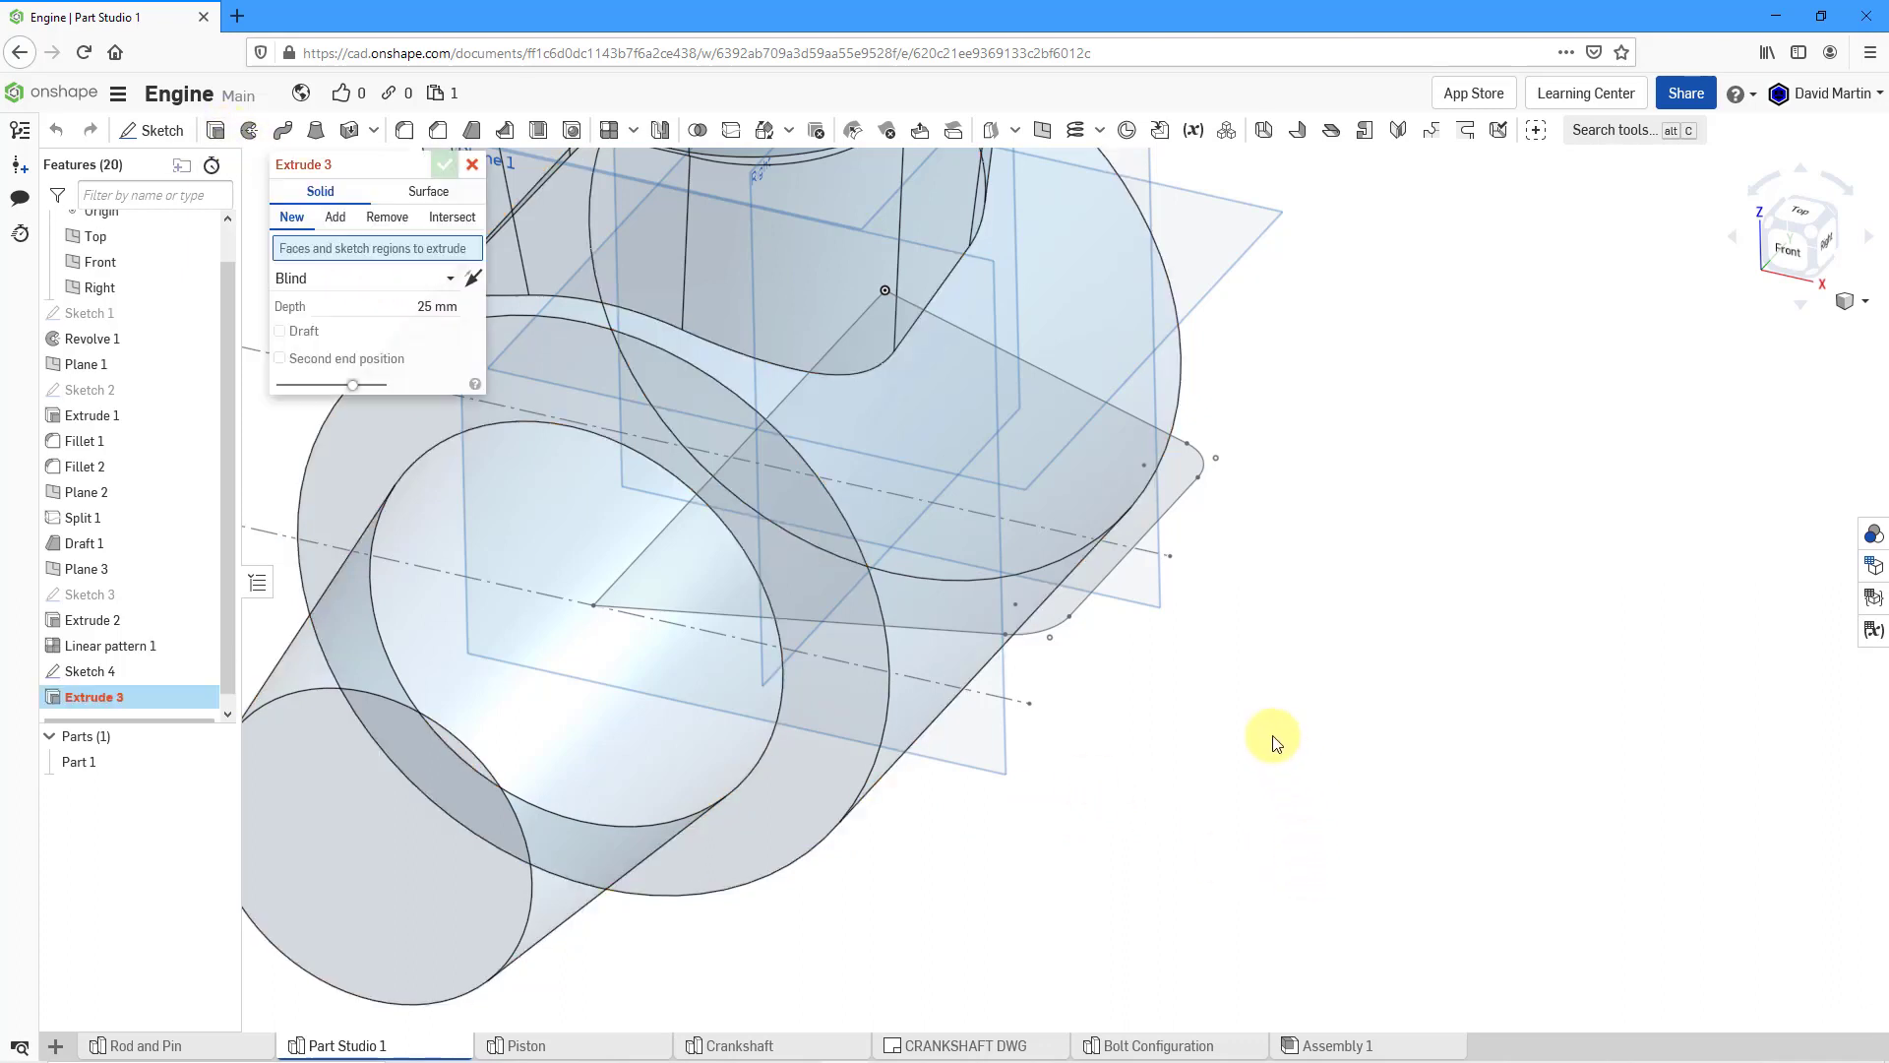
left_click(1088, 581)
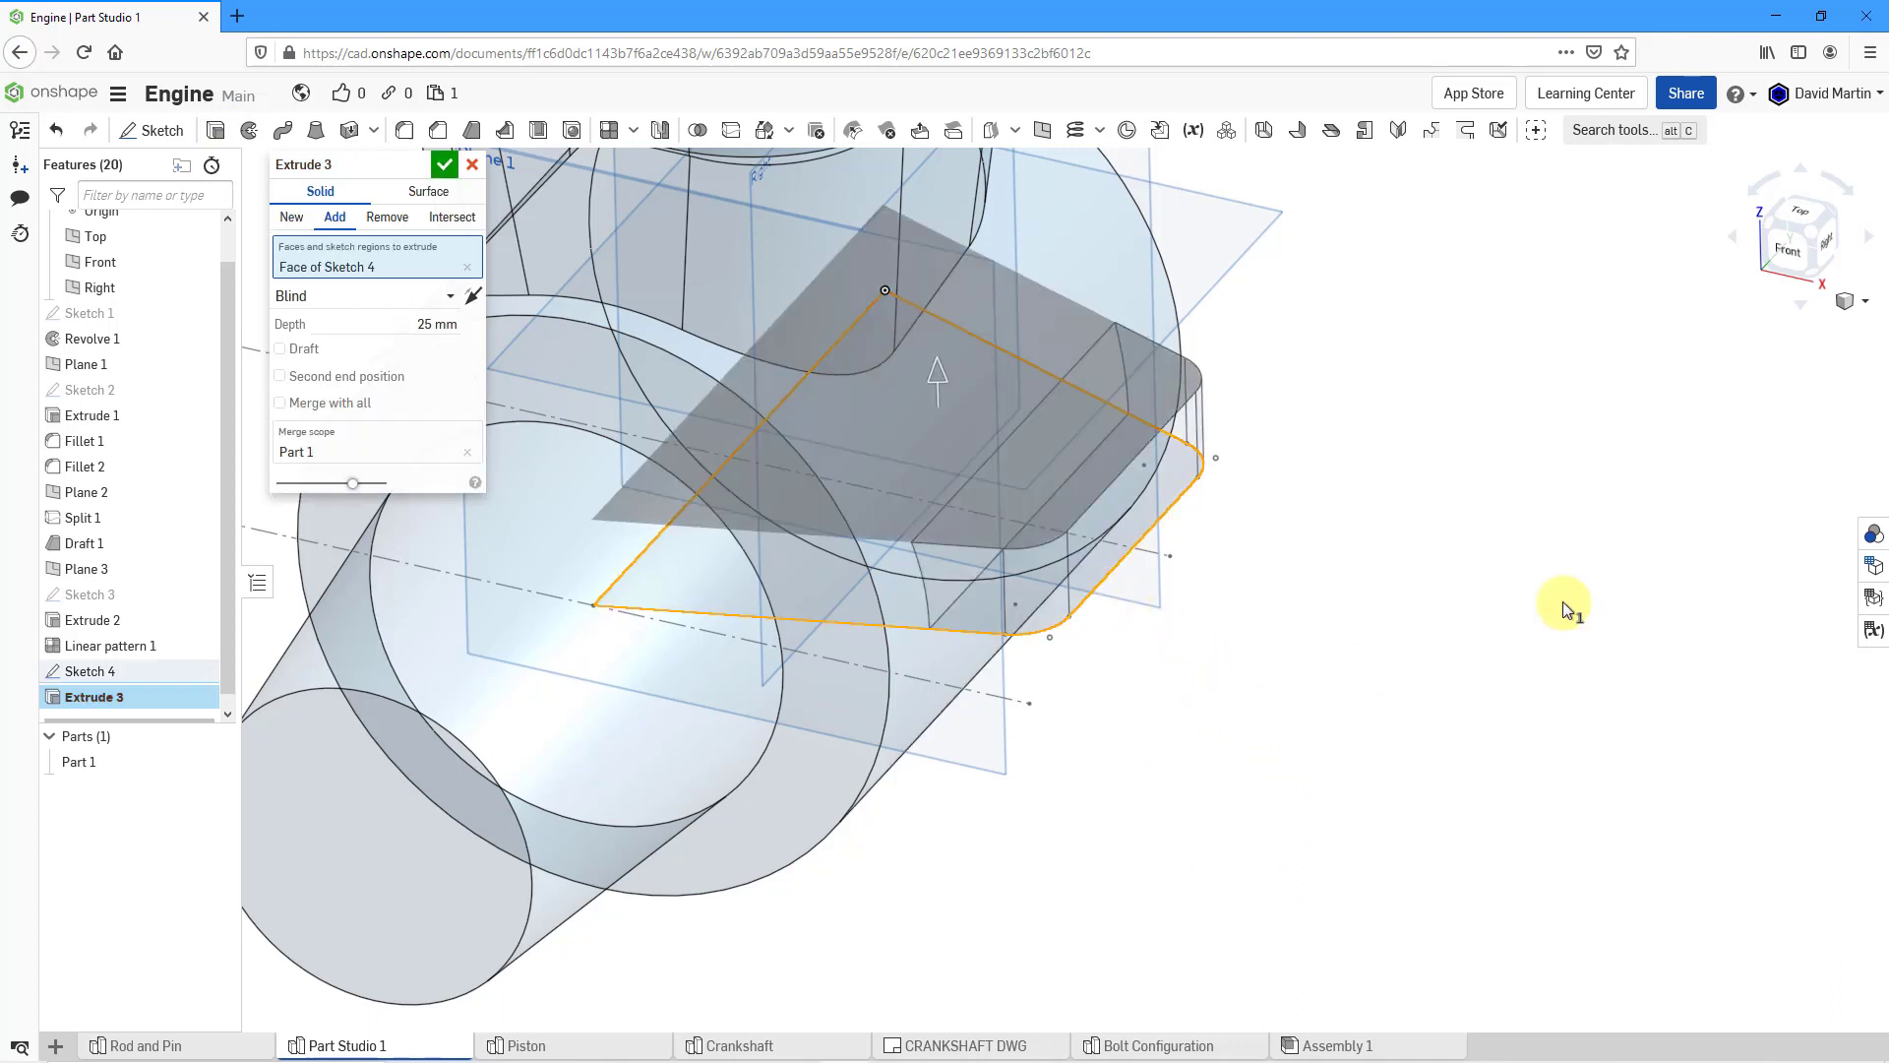
left_click(1854, 301)
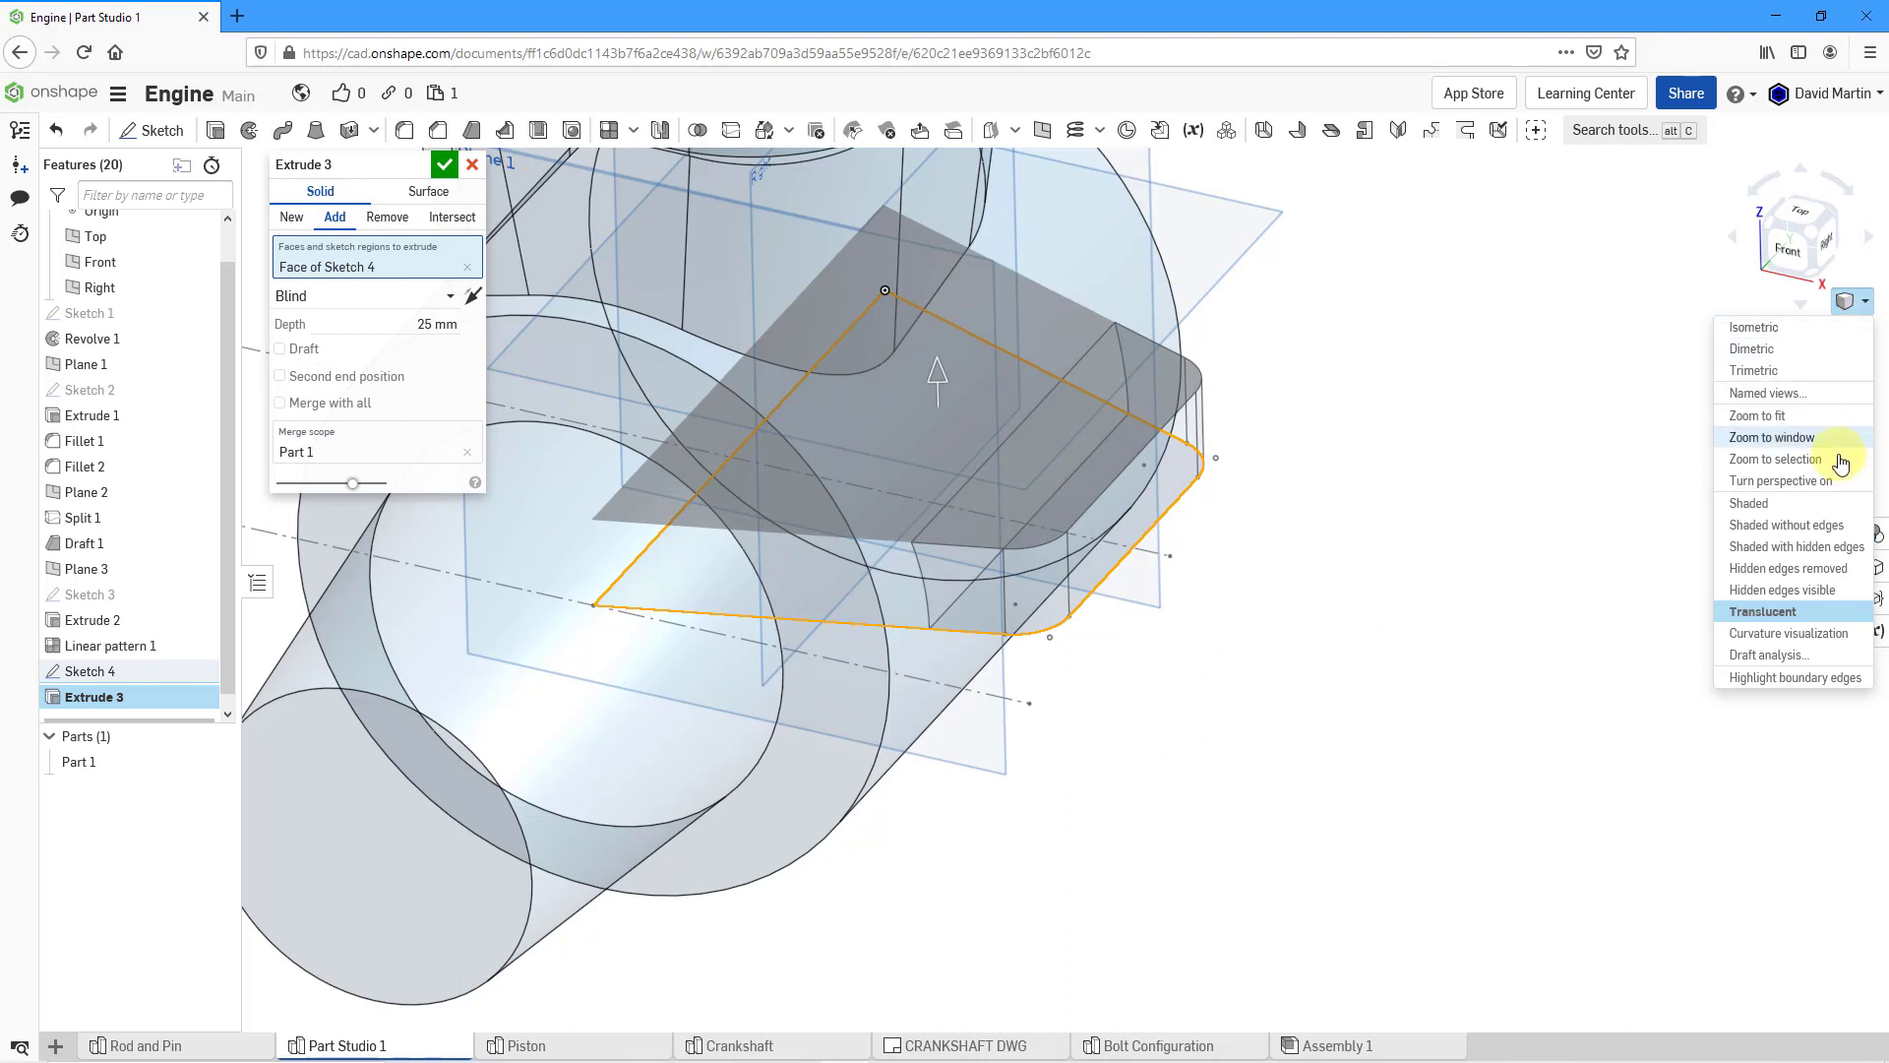
left_click(1762, 503)
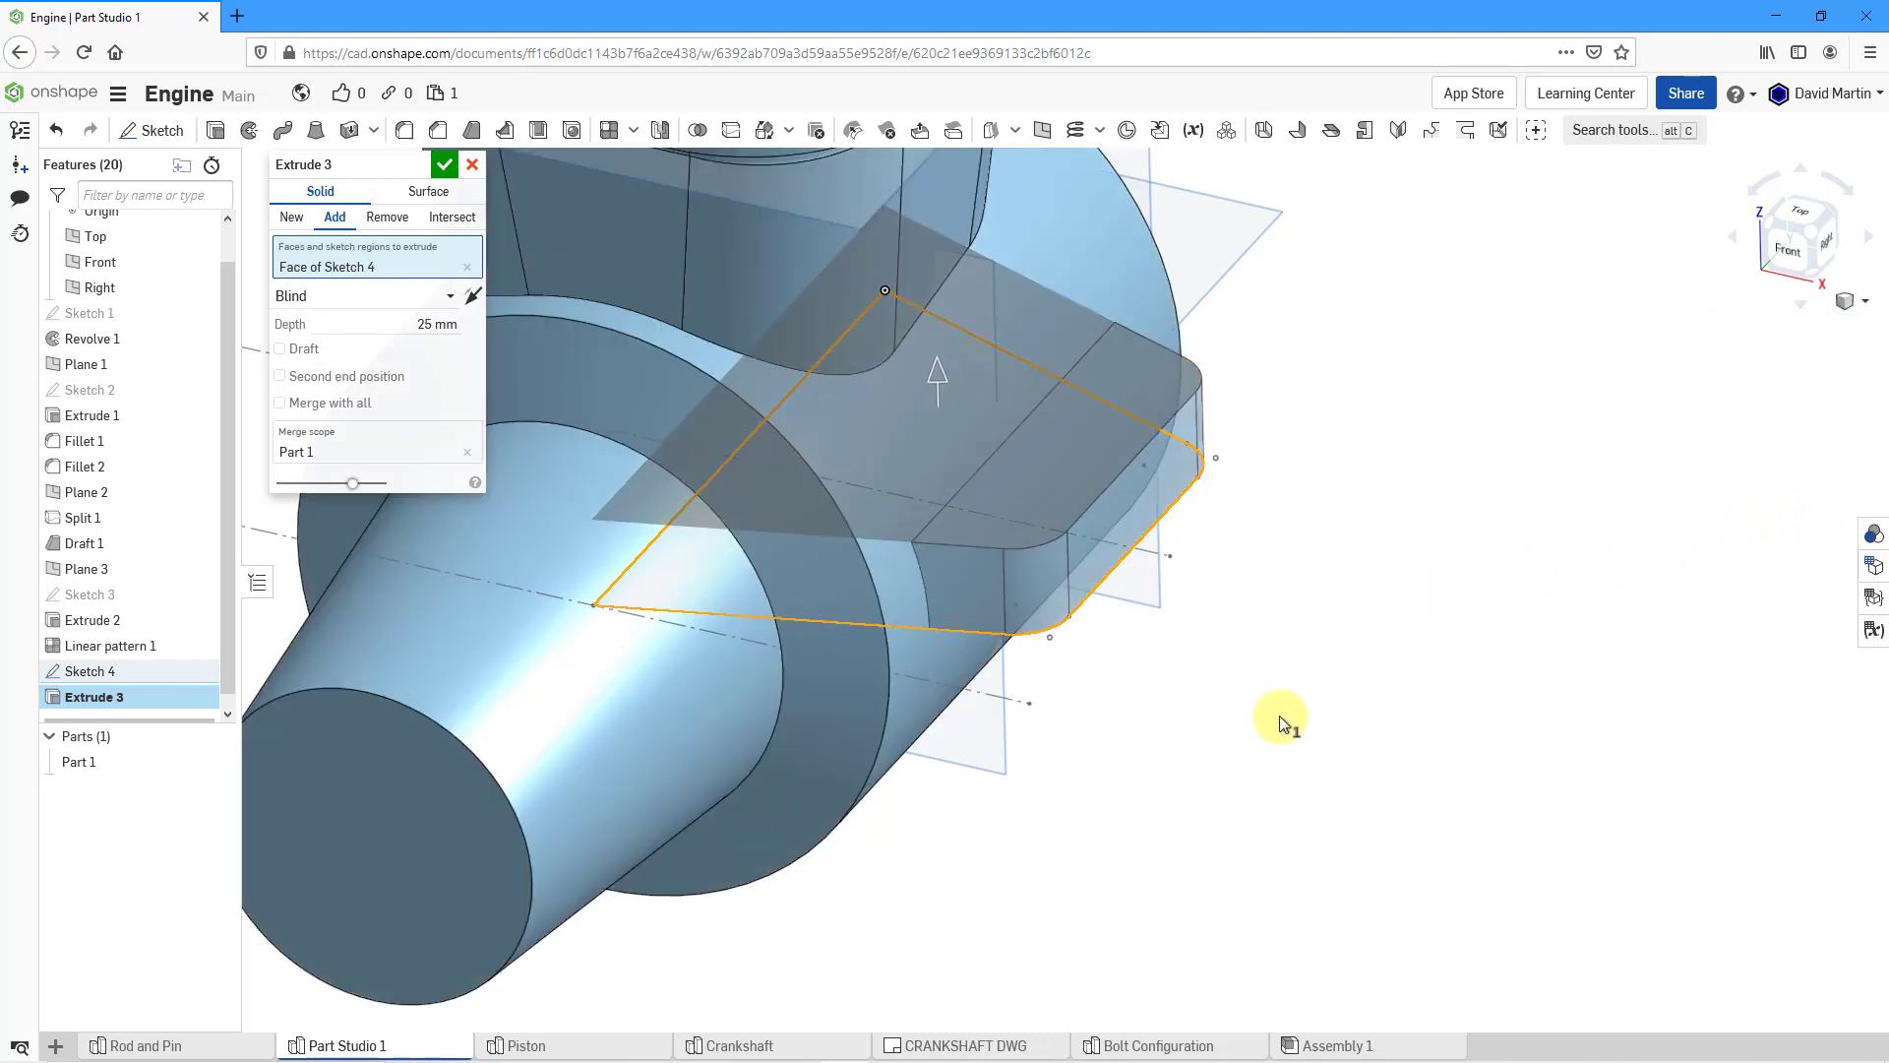
left_click(428, 297)
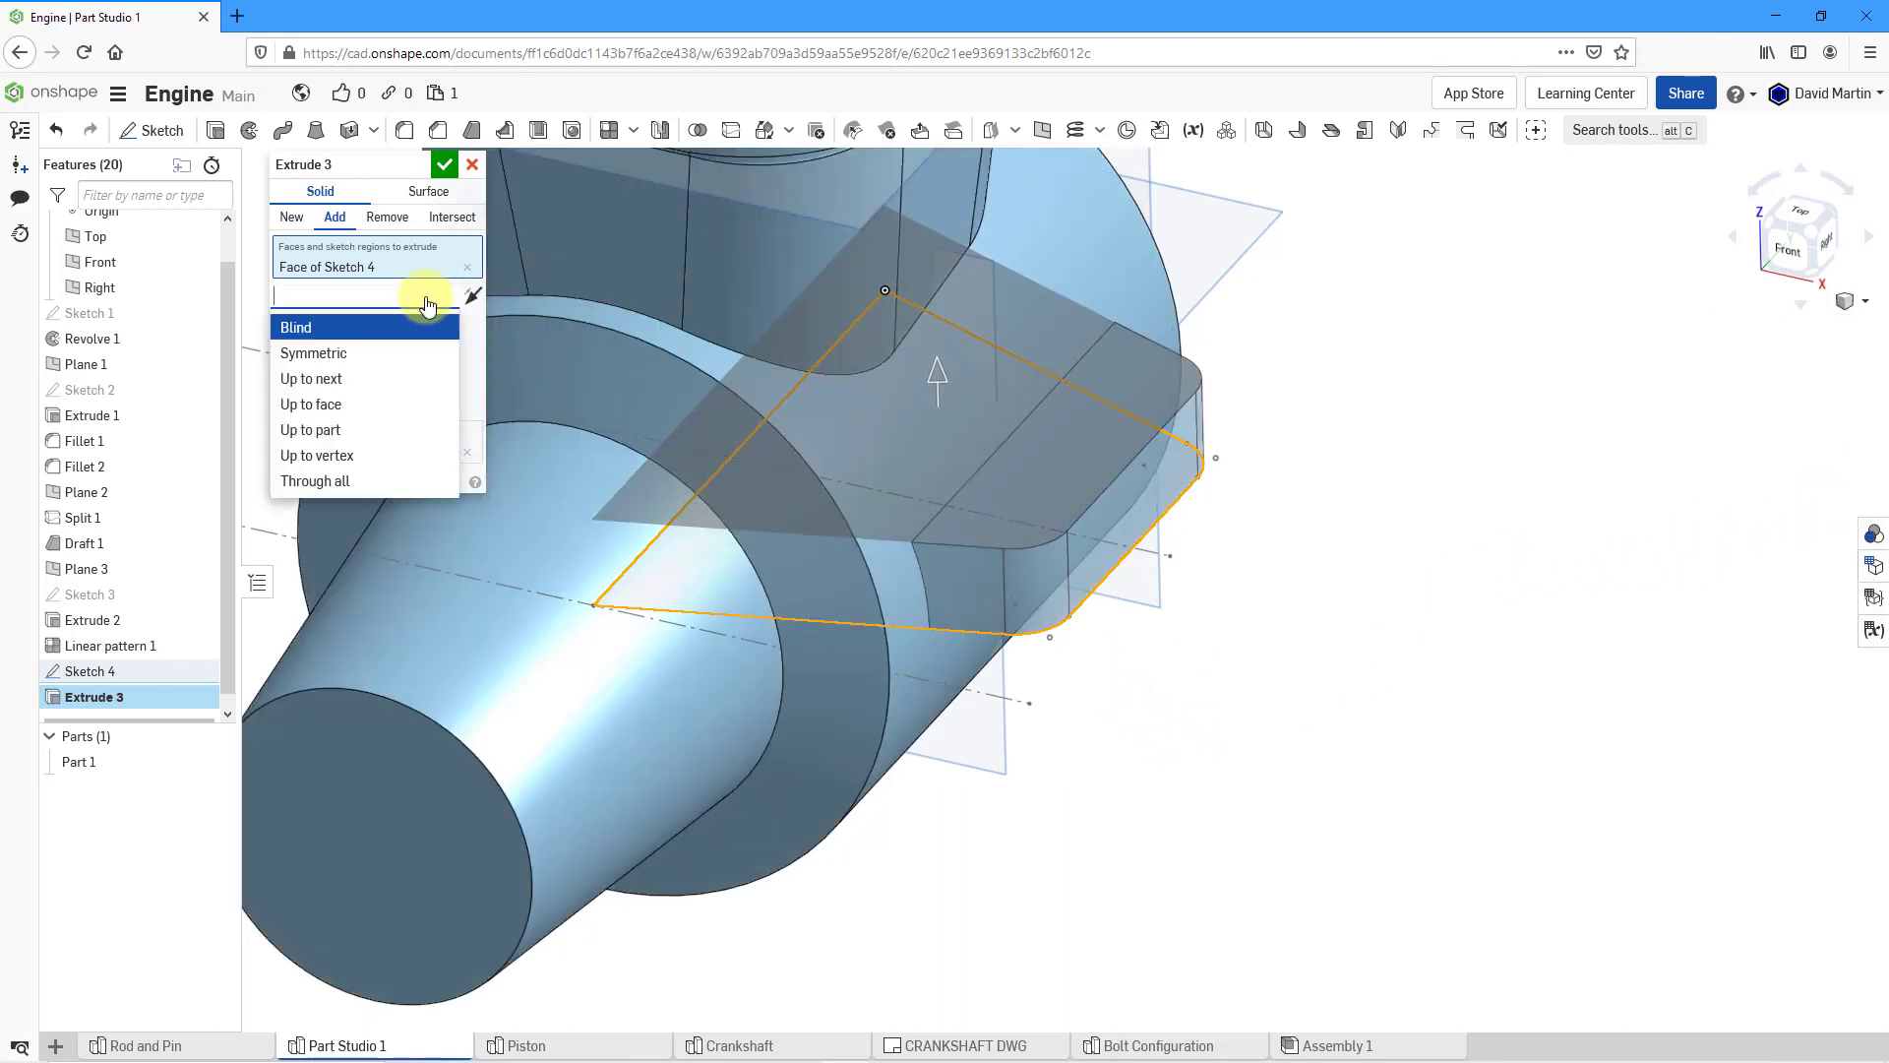
left_click(394, 353)
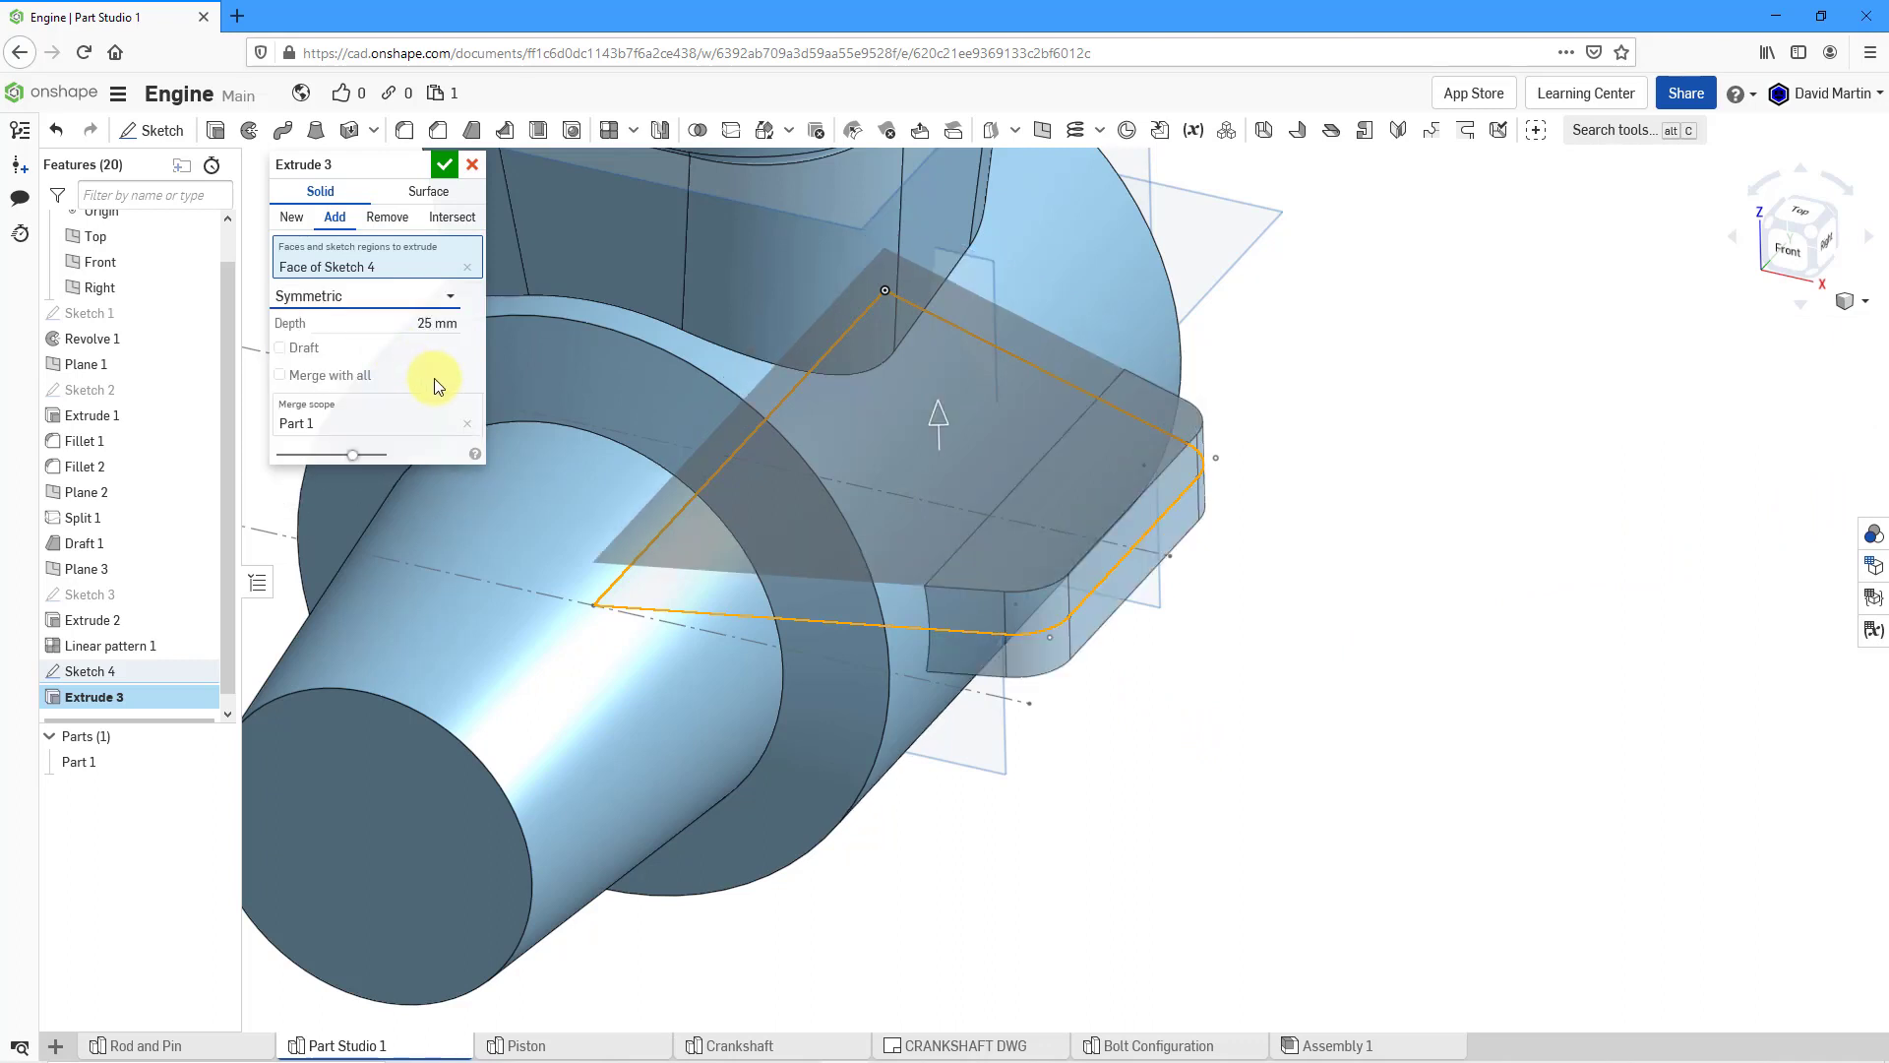
left_click(431, 323)
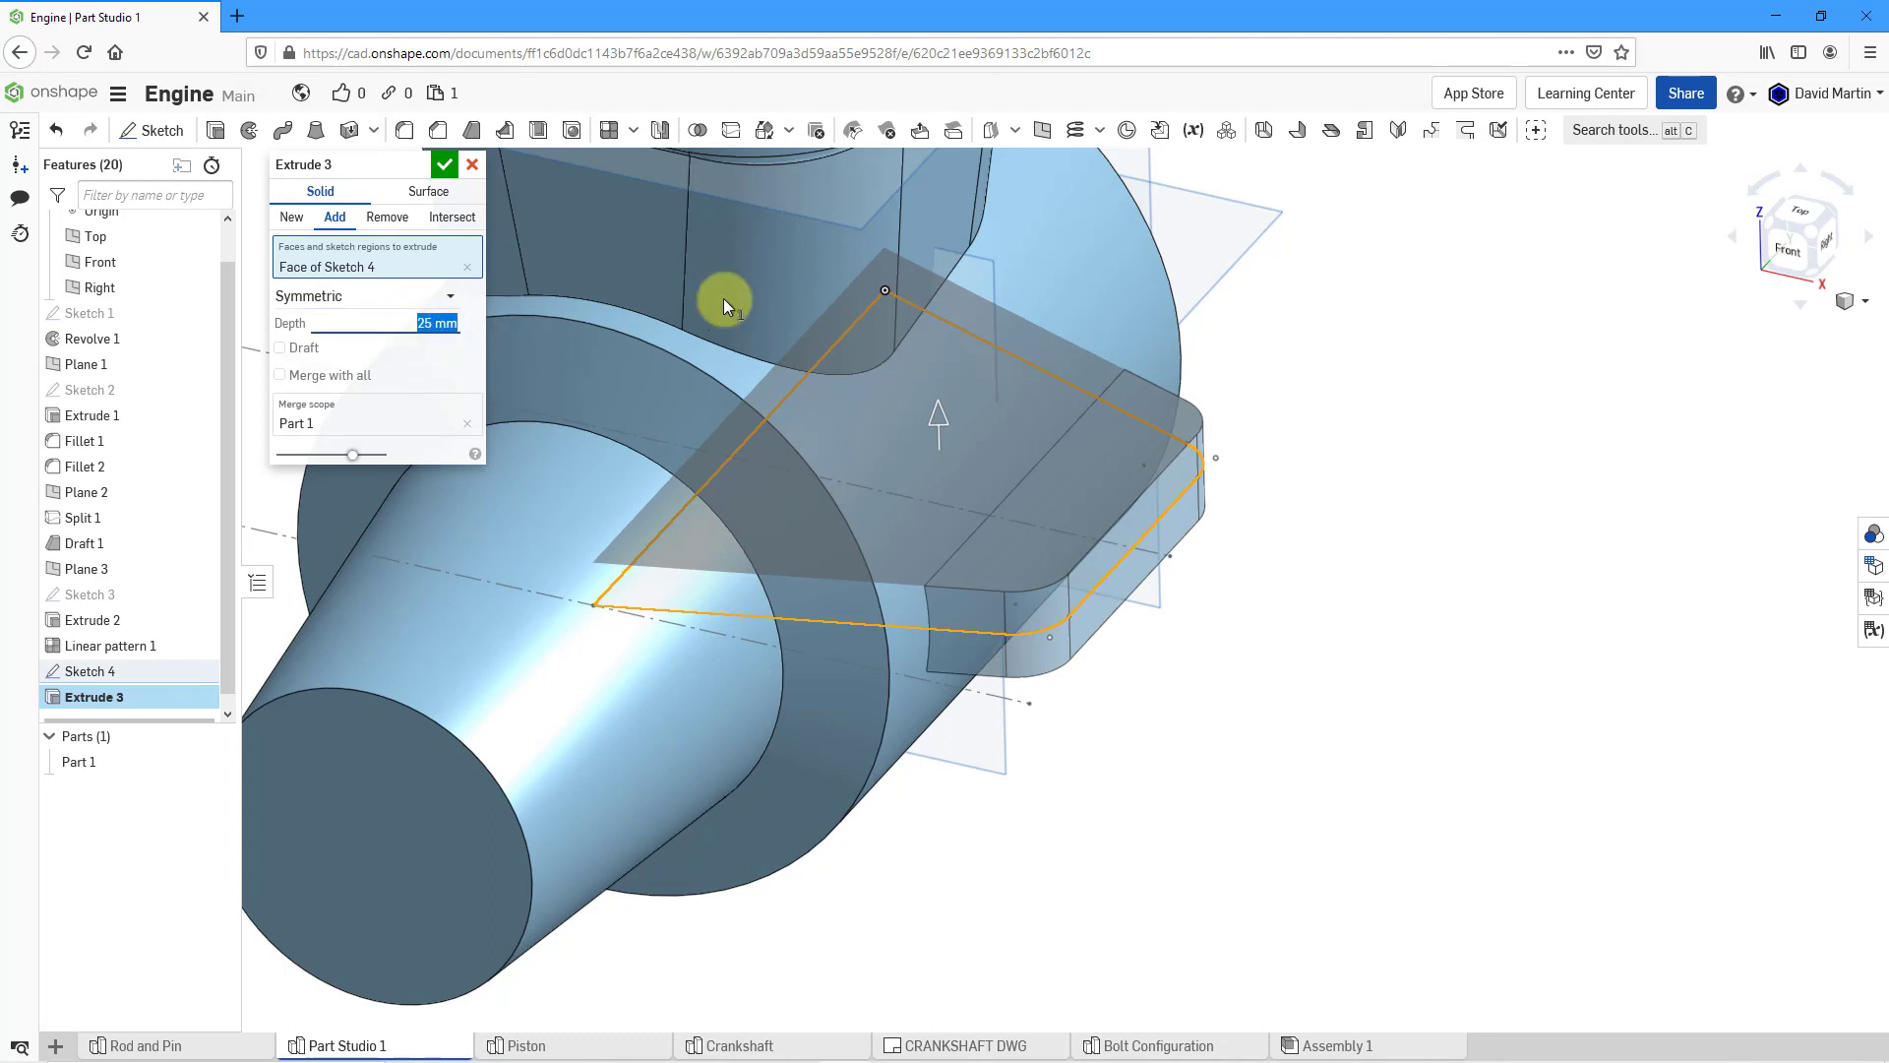
type("15")
key("Return")
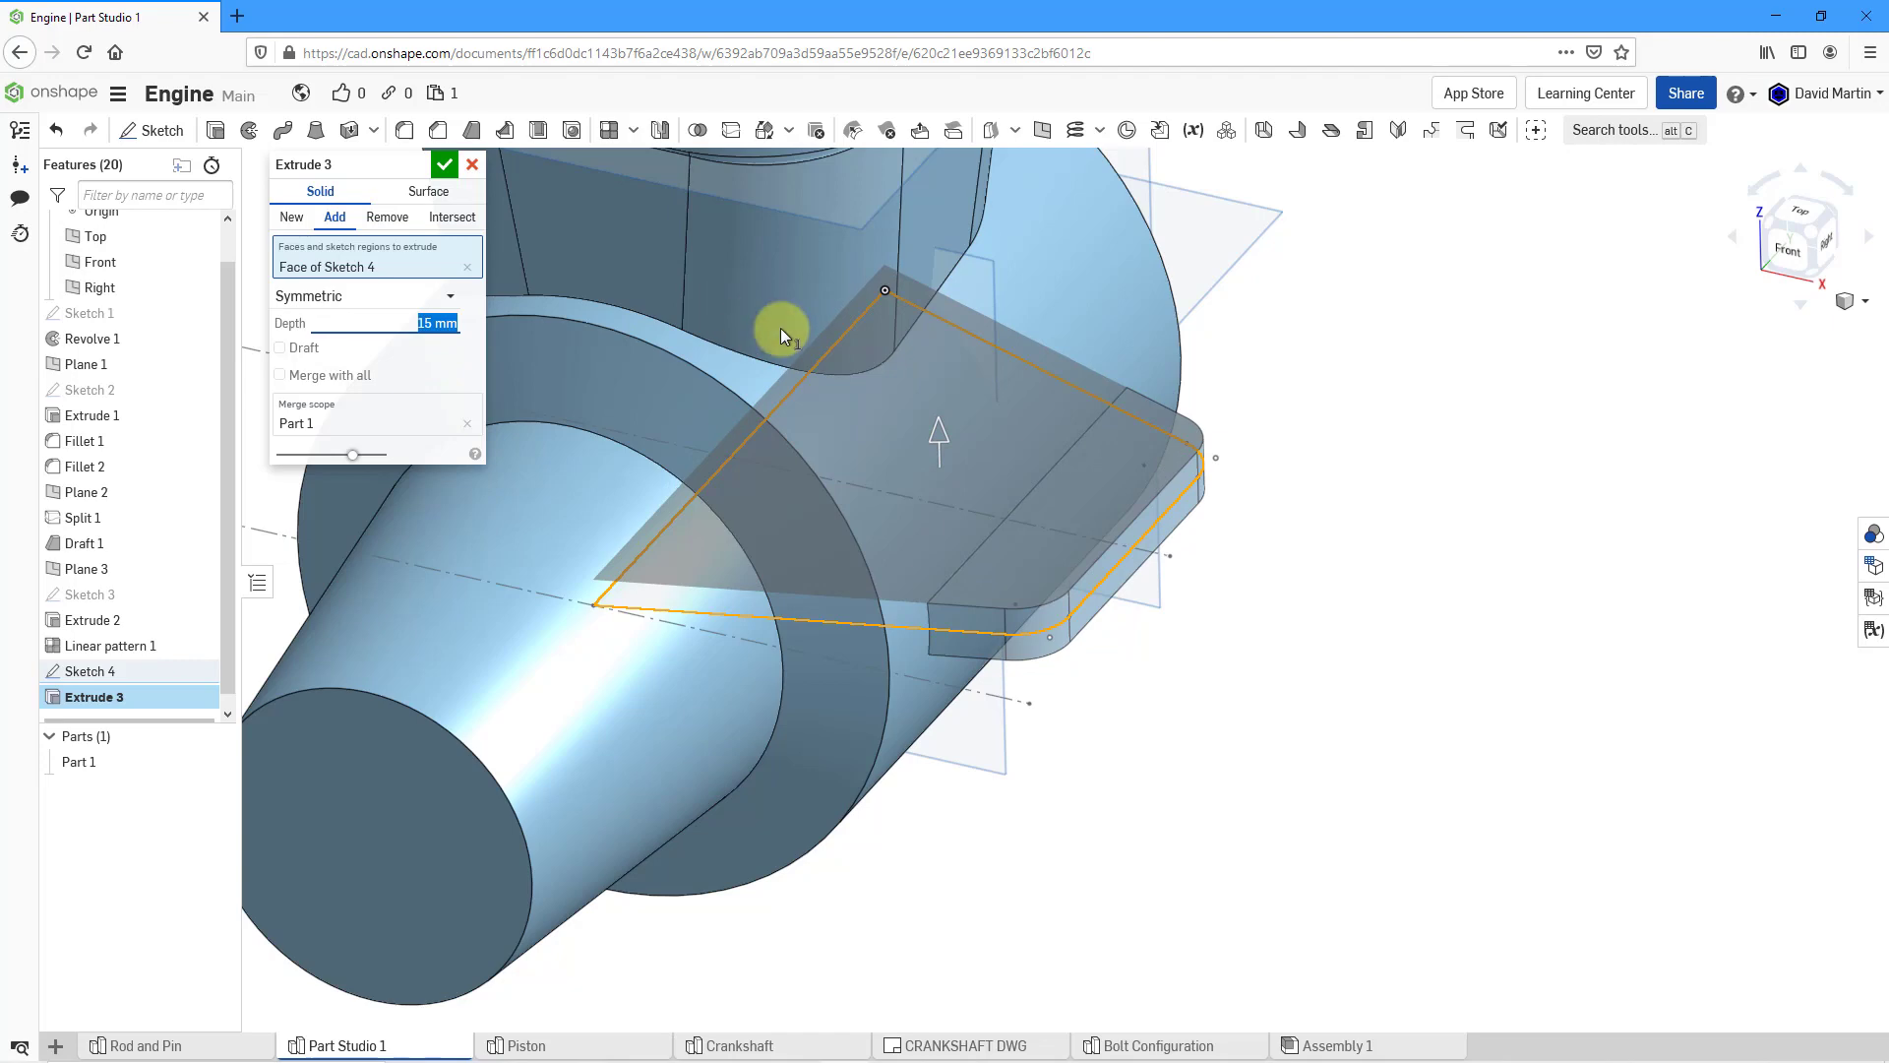
left_click(451, 165)
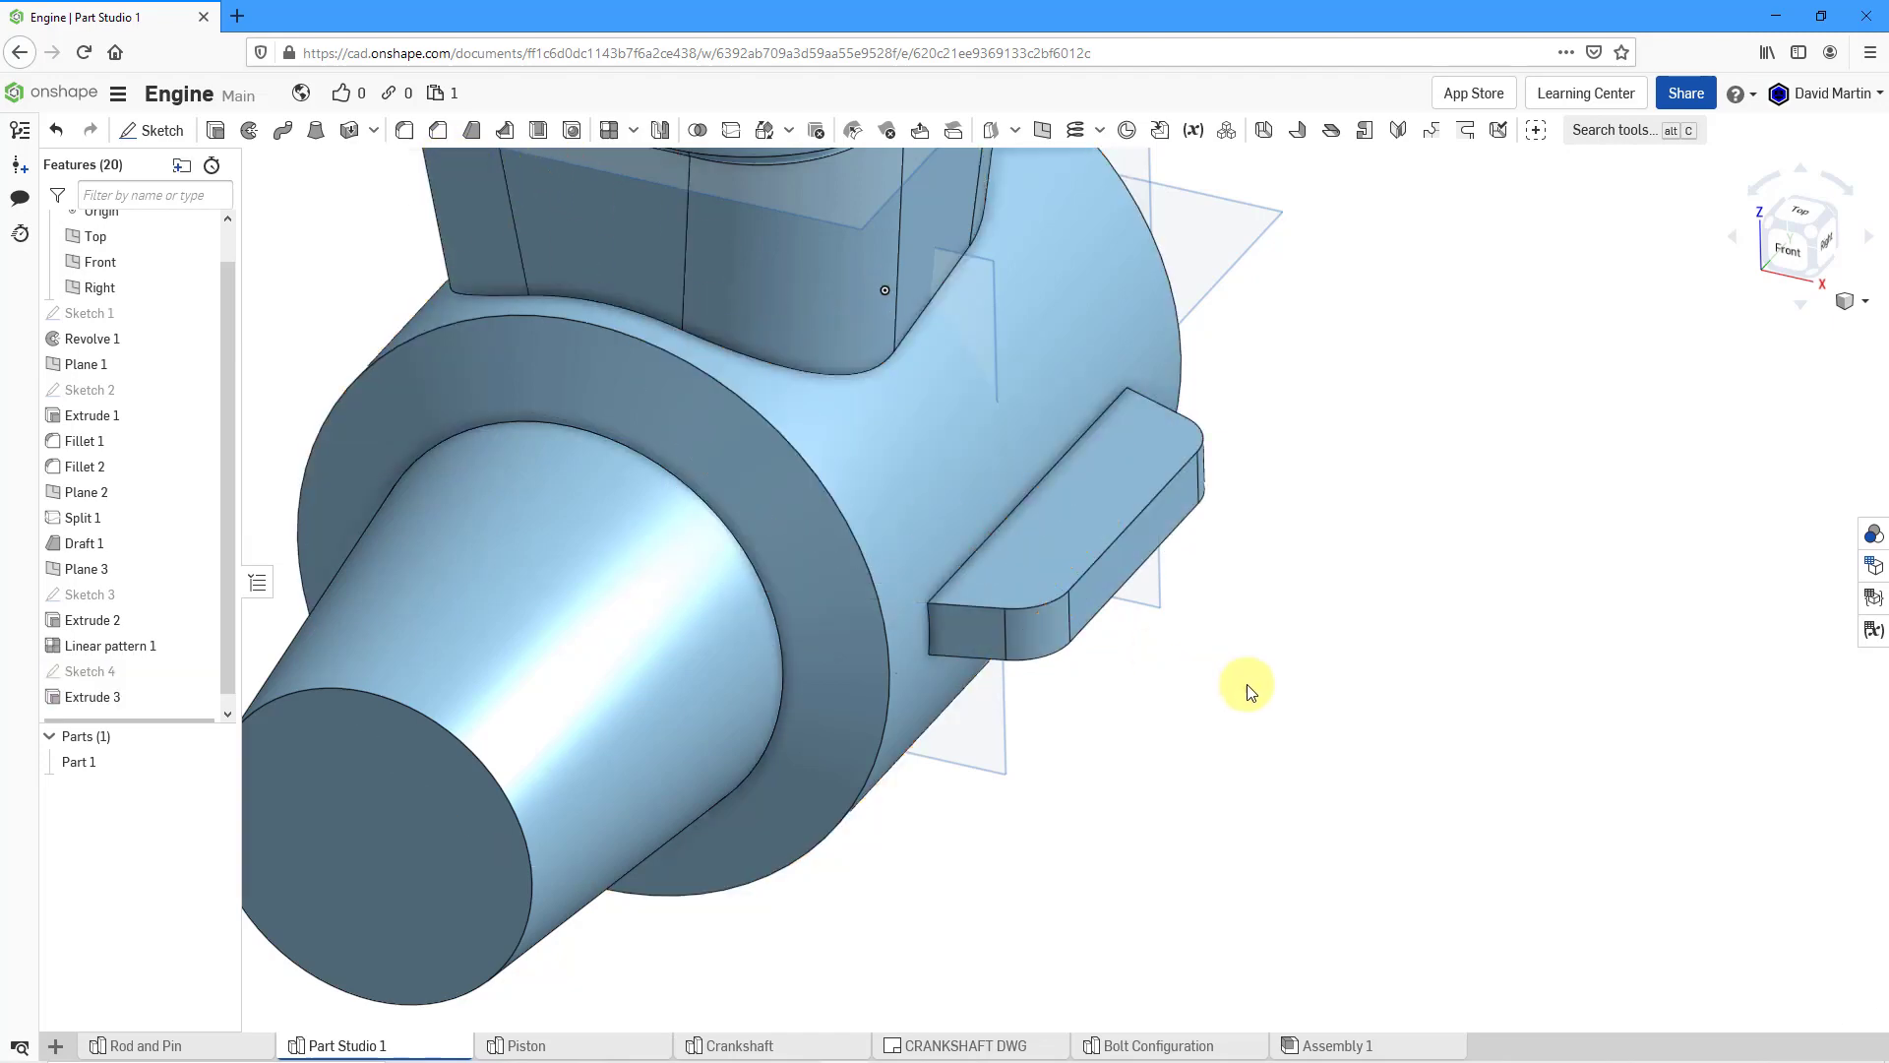
- Reopen Sketch 4 for editing, with the model display set to Translucent and the view normal to the sketch plane
scroll(1247, 692, "down", 2)
mouse_move(1165, 579)
right_mouse_down()
mouse_move(1131, 566)
mouse_move(1116, 594)
mouse_move(1148, 587)
mouse_move(1147, 605)
right_mouse_up()
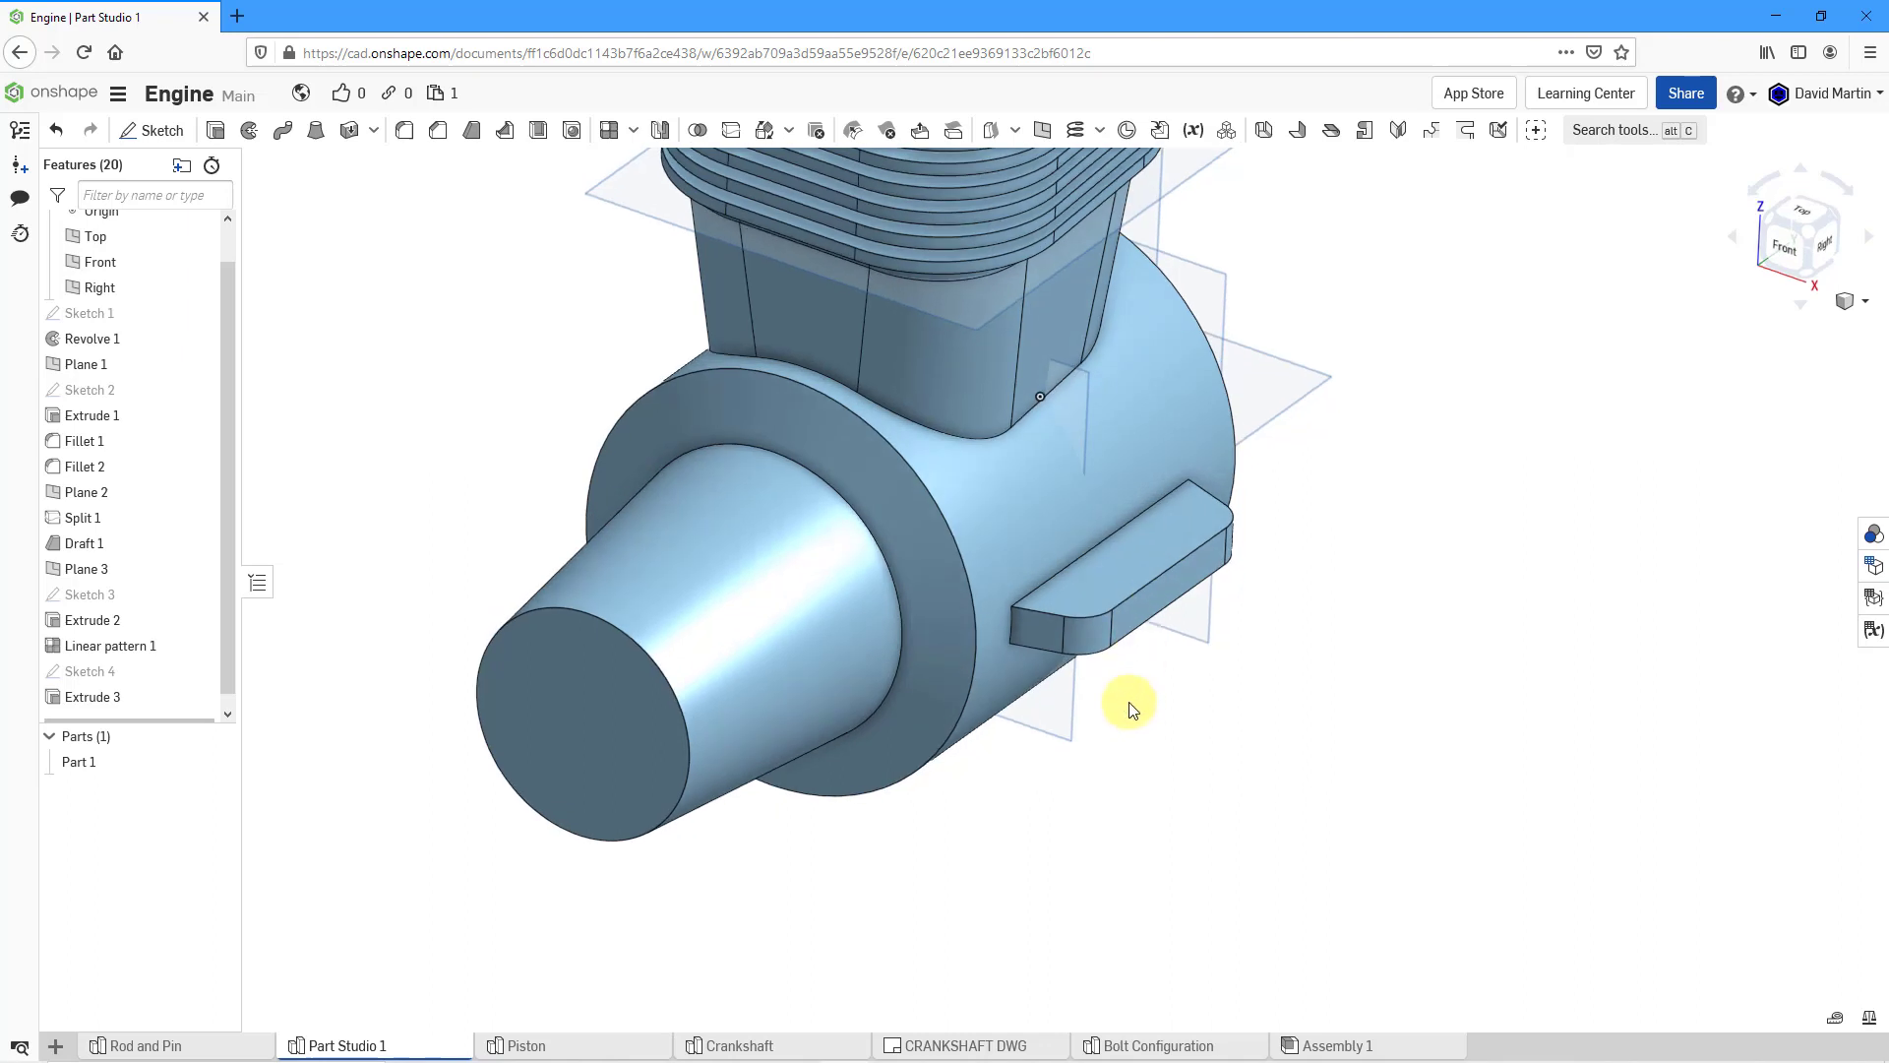
left_click(93, 670)
right_click(93, 670)
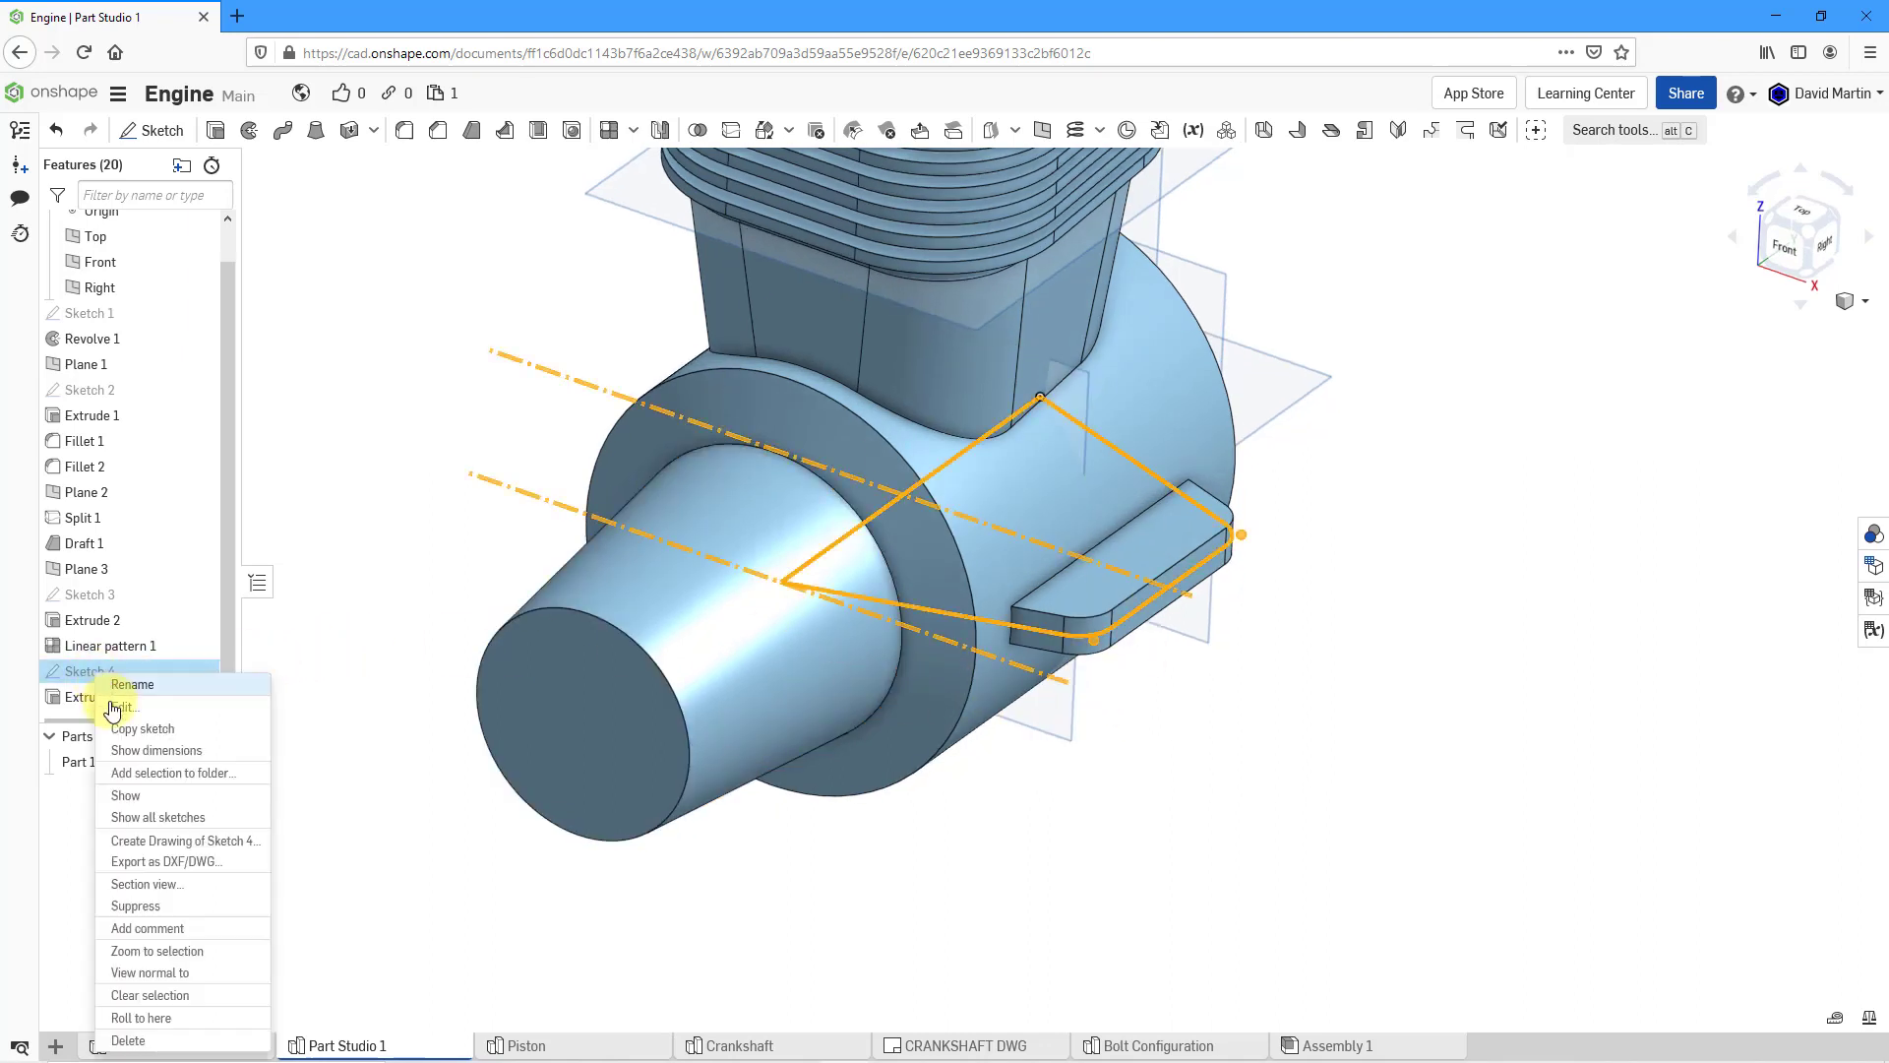
left_click(117, 708)
right_click_drag(1013, 647, 999, 689)
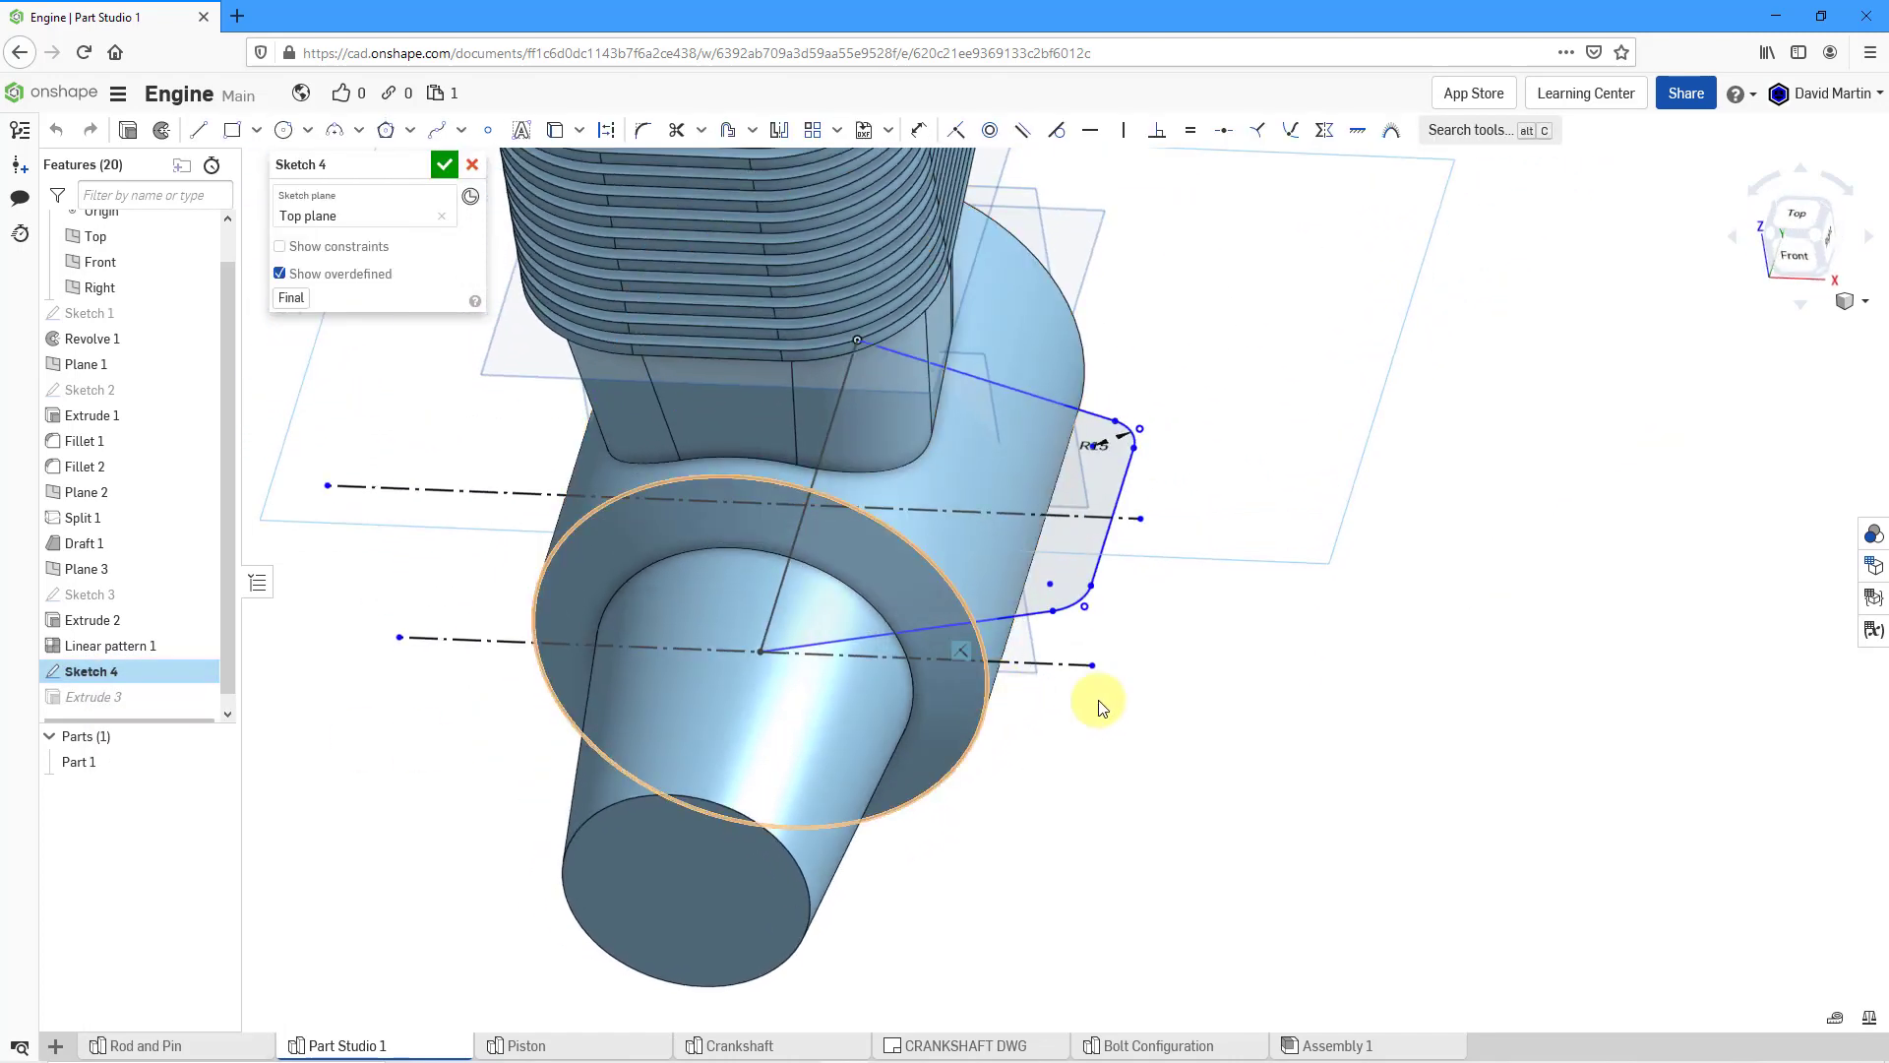
left_click(1862, 307)
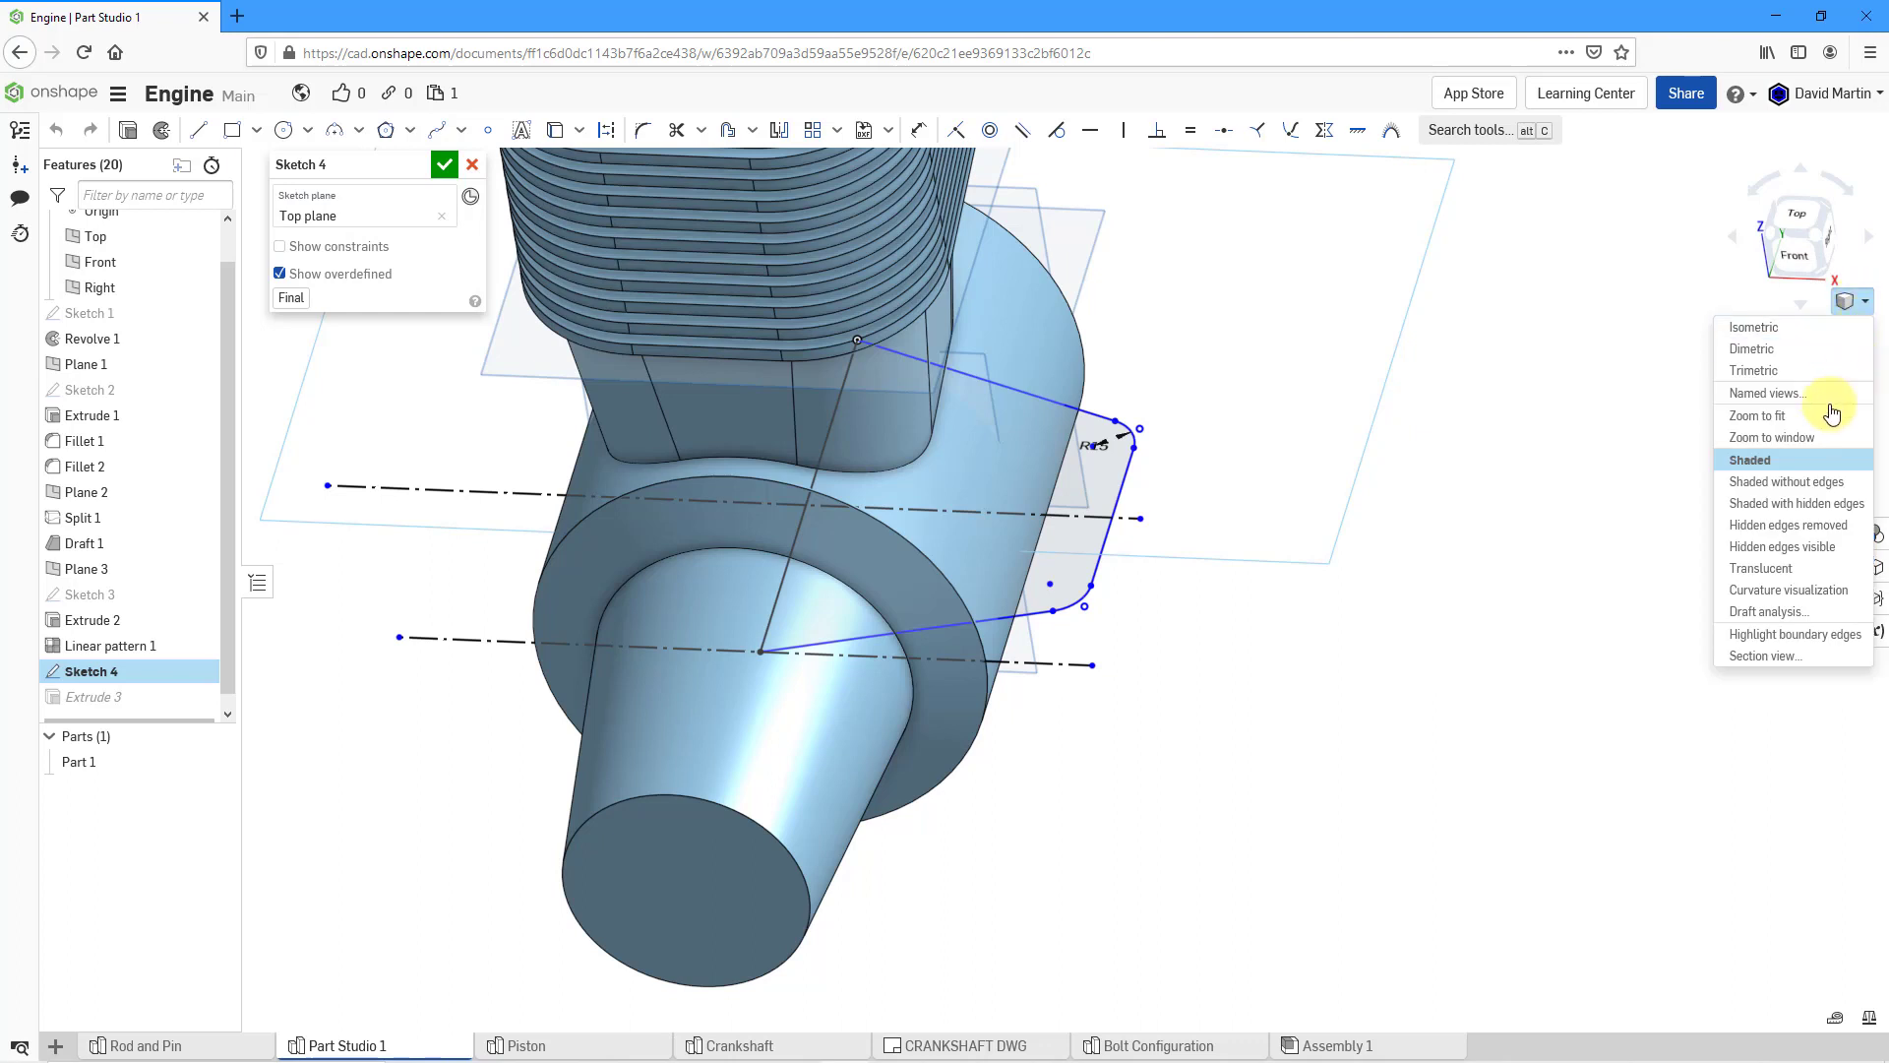
left_click(1789, 574)
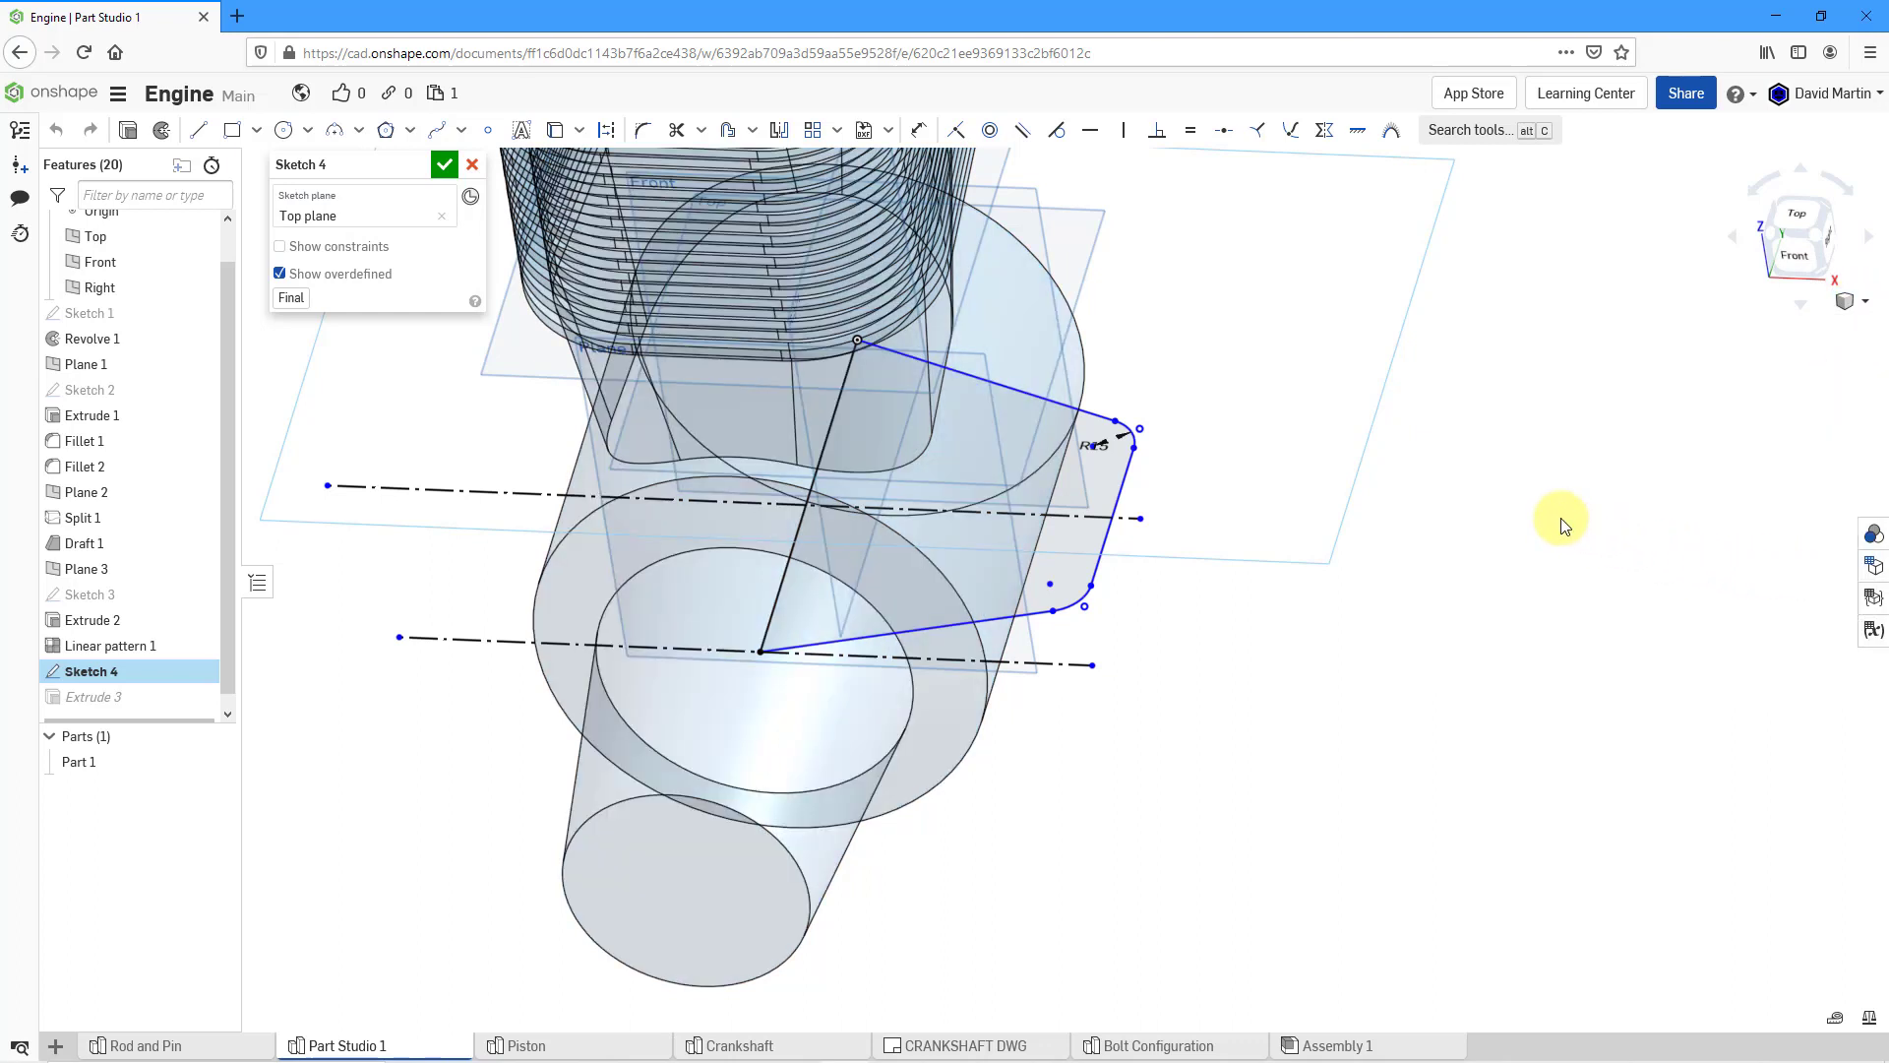
right_click(1255, 392)
left_click(1319, 533)
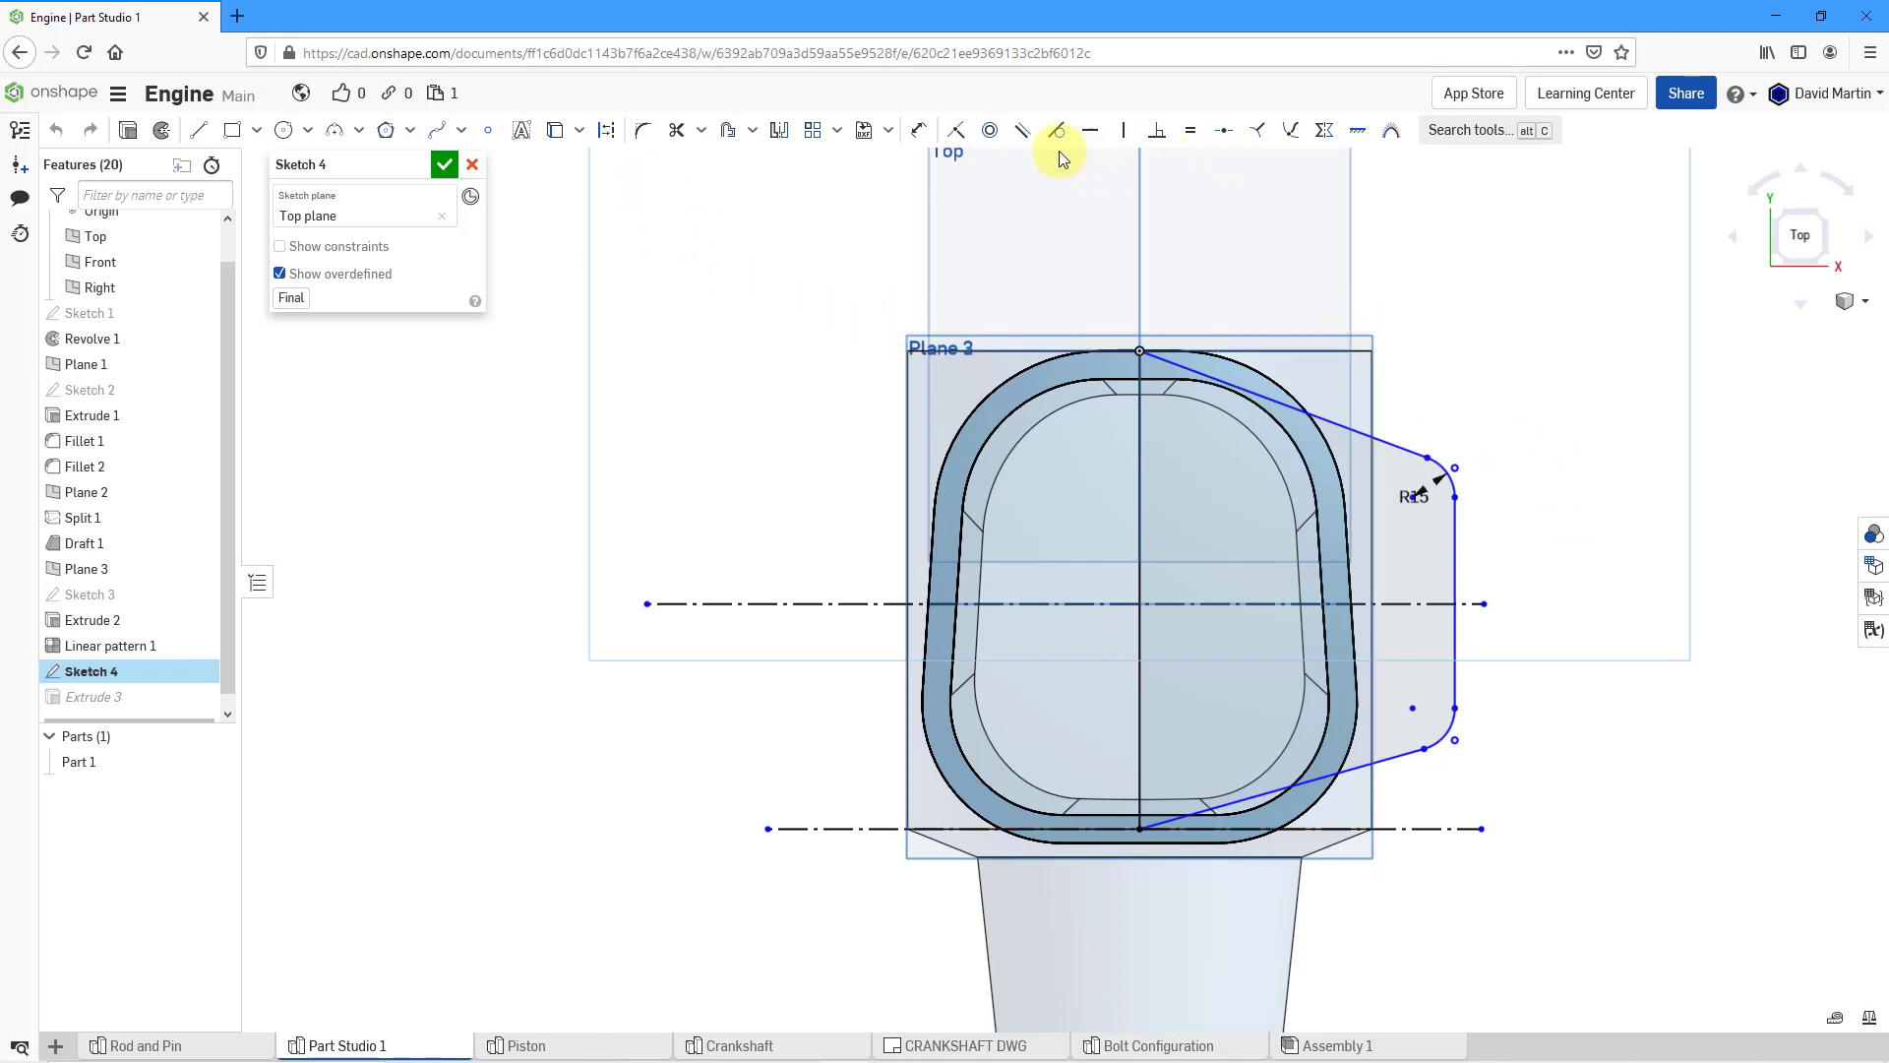
- Dimension the profile's outer vertical line 120 mm from the vertical centre plane and move the R15 label outside the profile
left_click(919, 138)
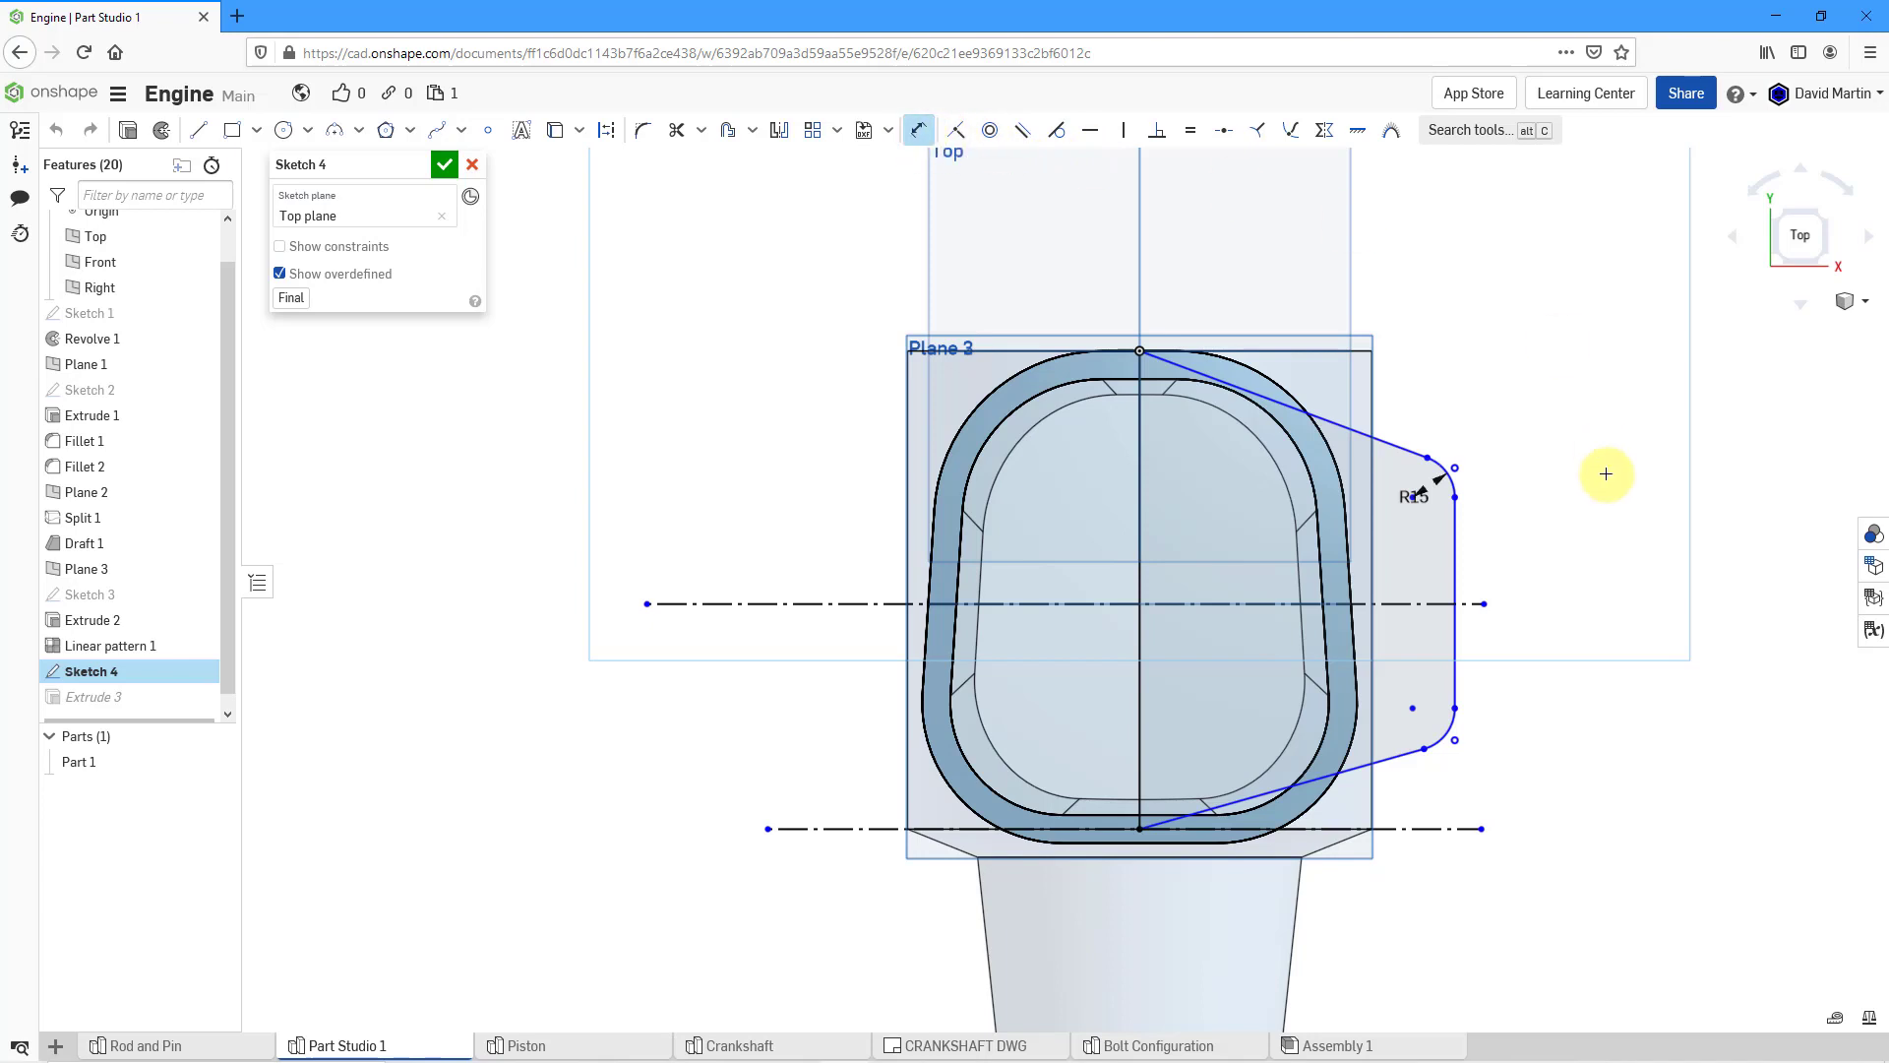
left_click(1455, 548)
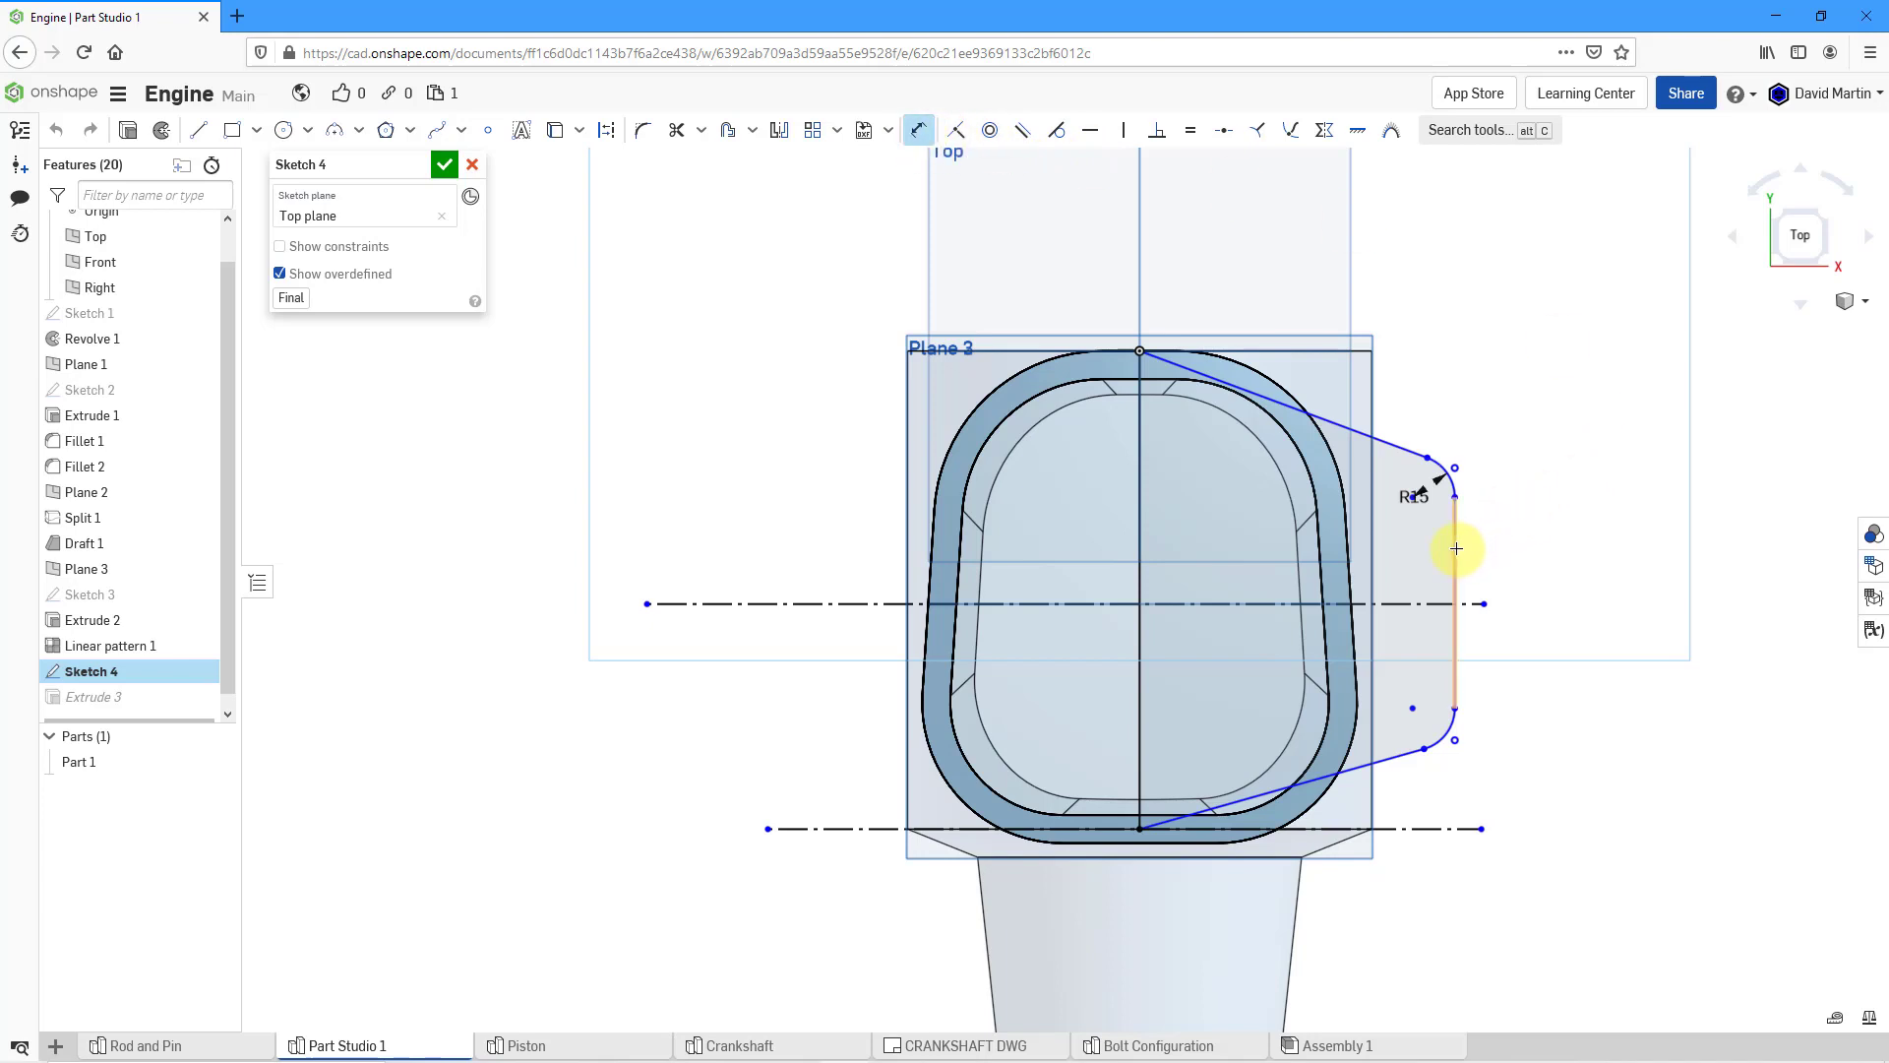
left_click(1136, 297)
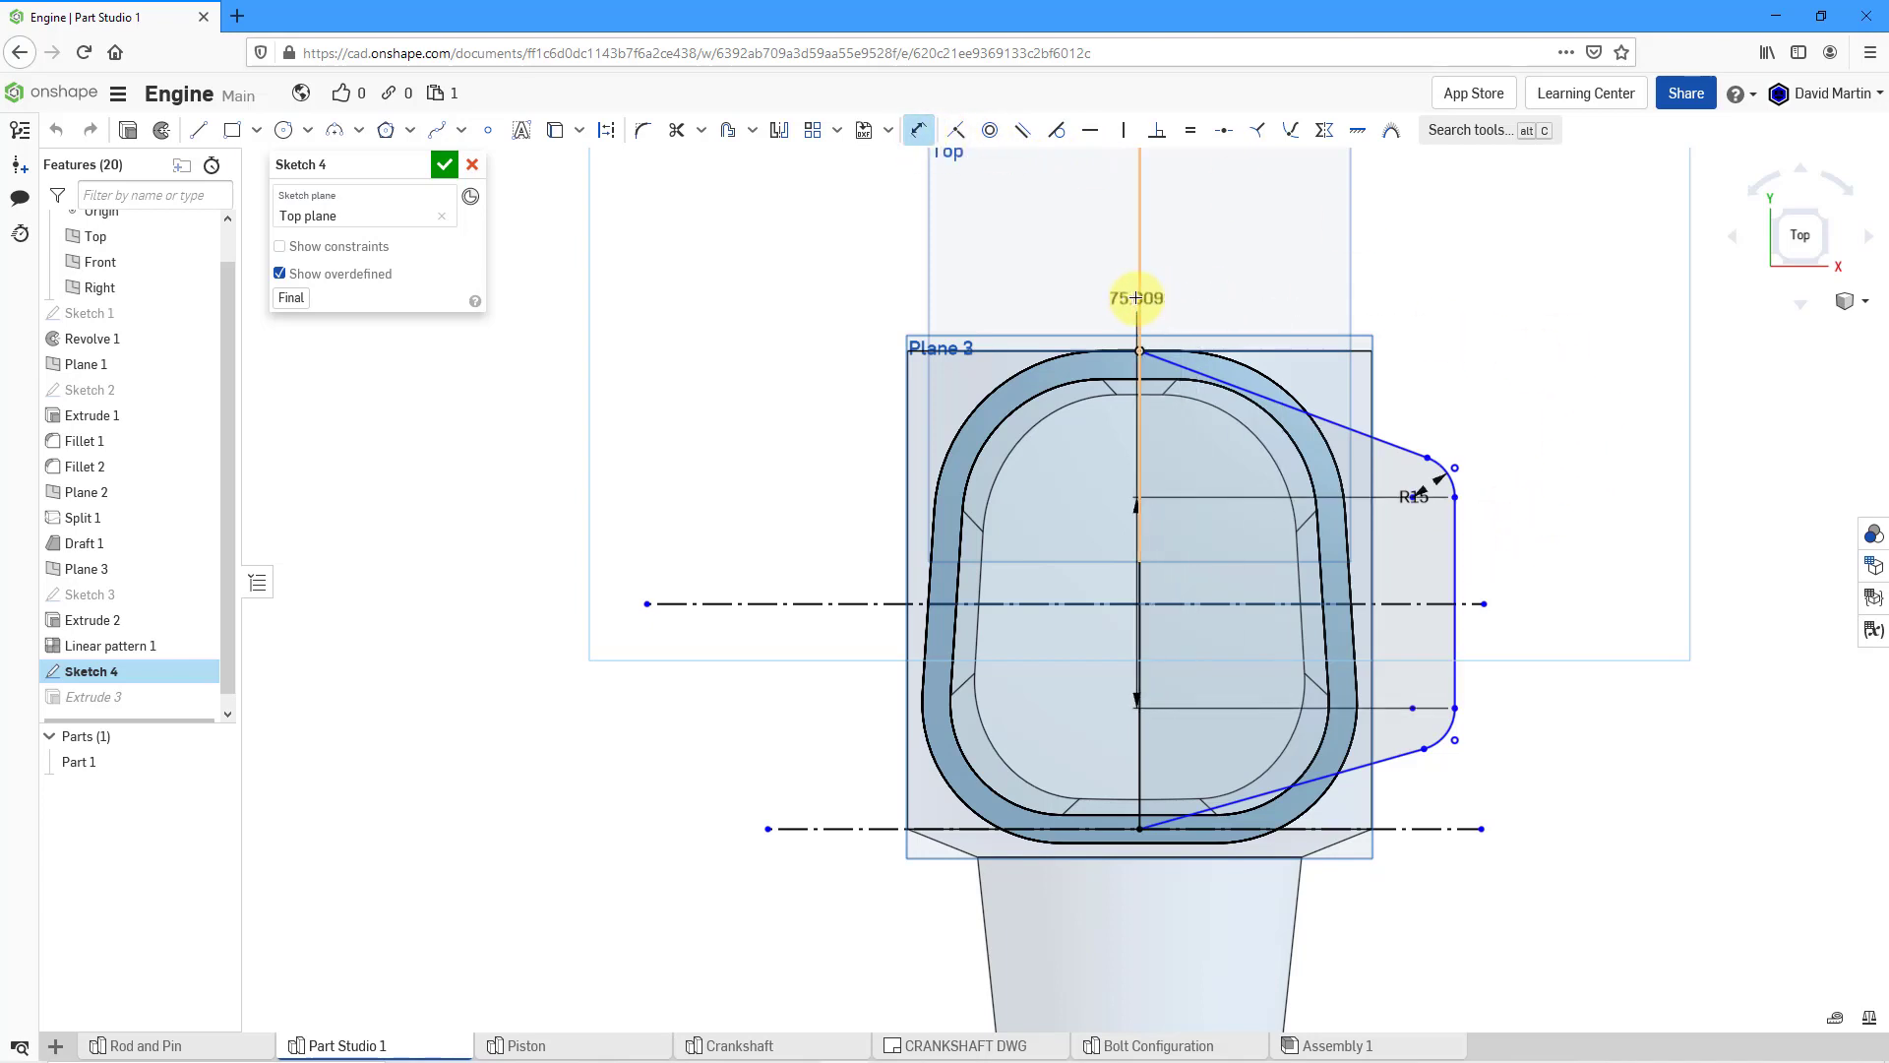
left_click(1328, 284)
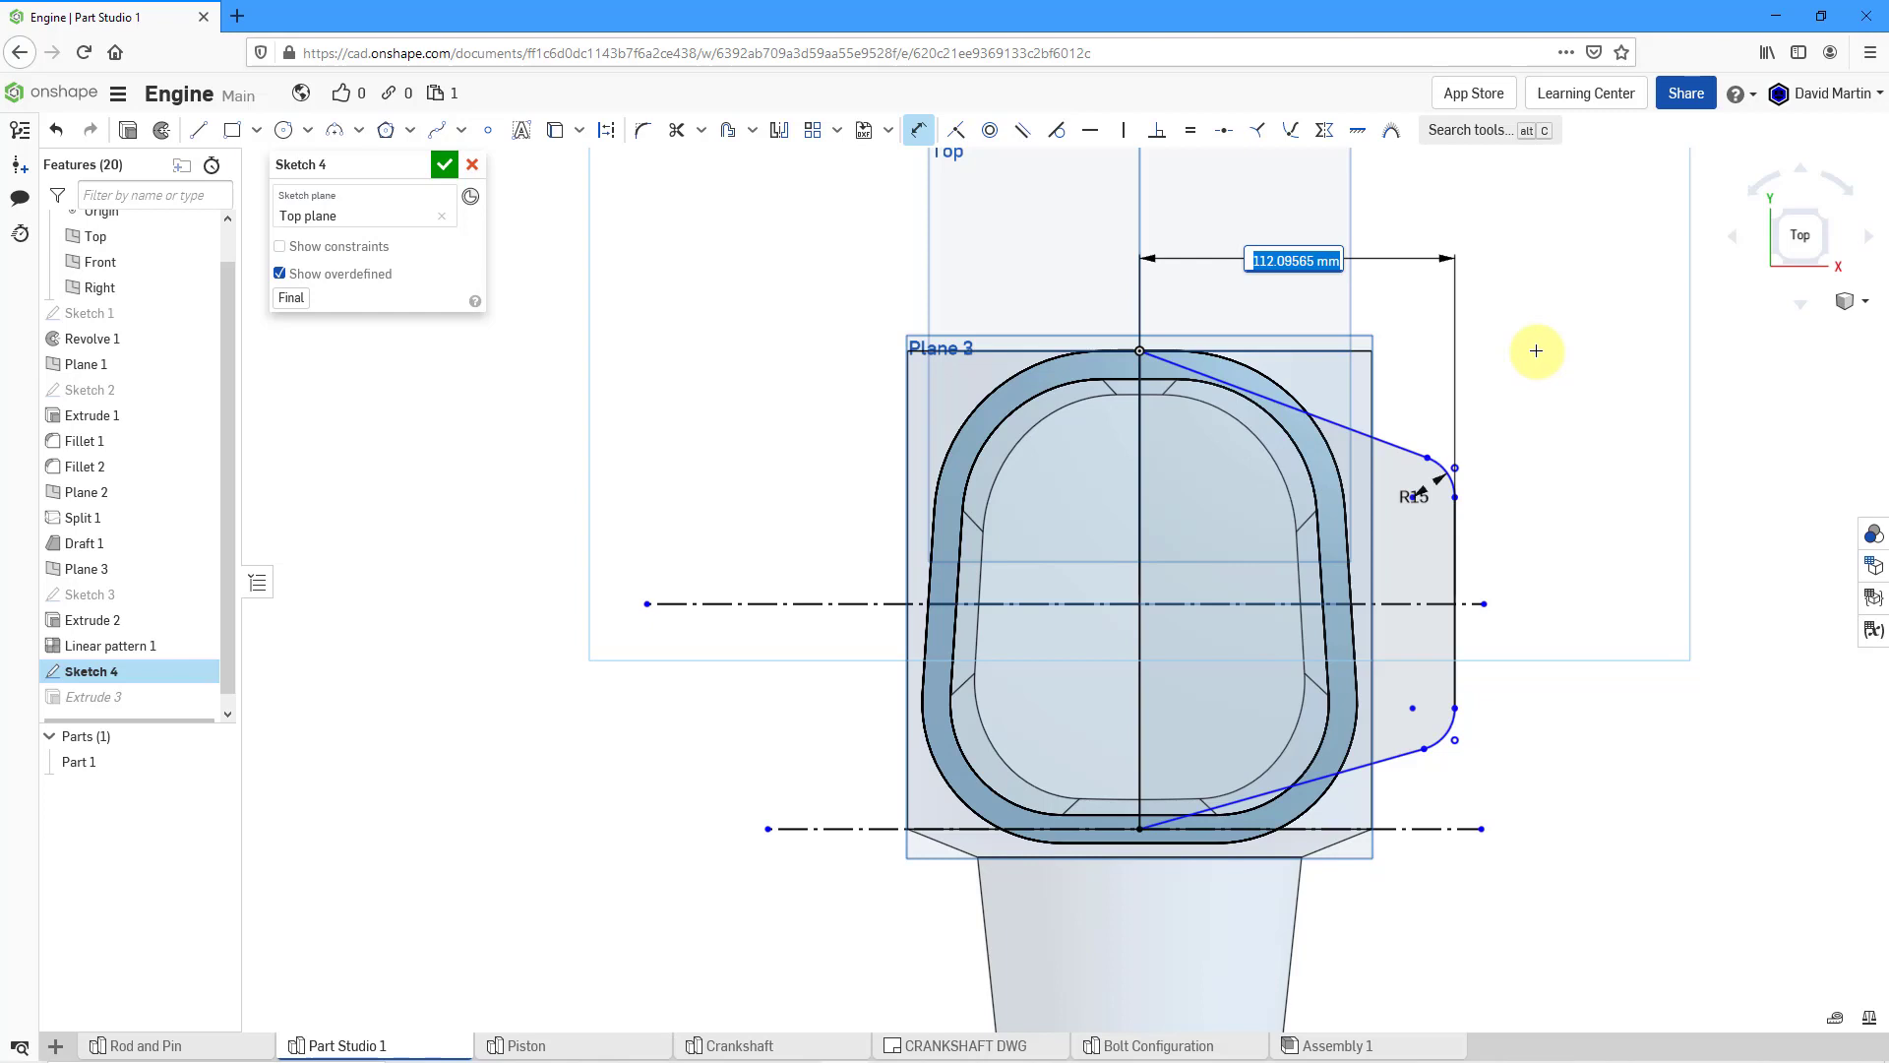
type("120")
key("Return")
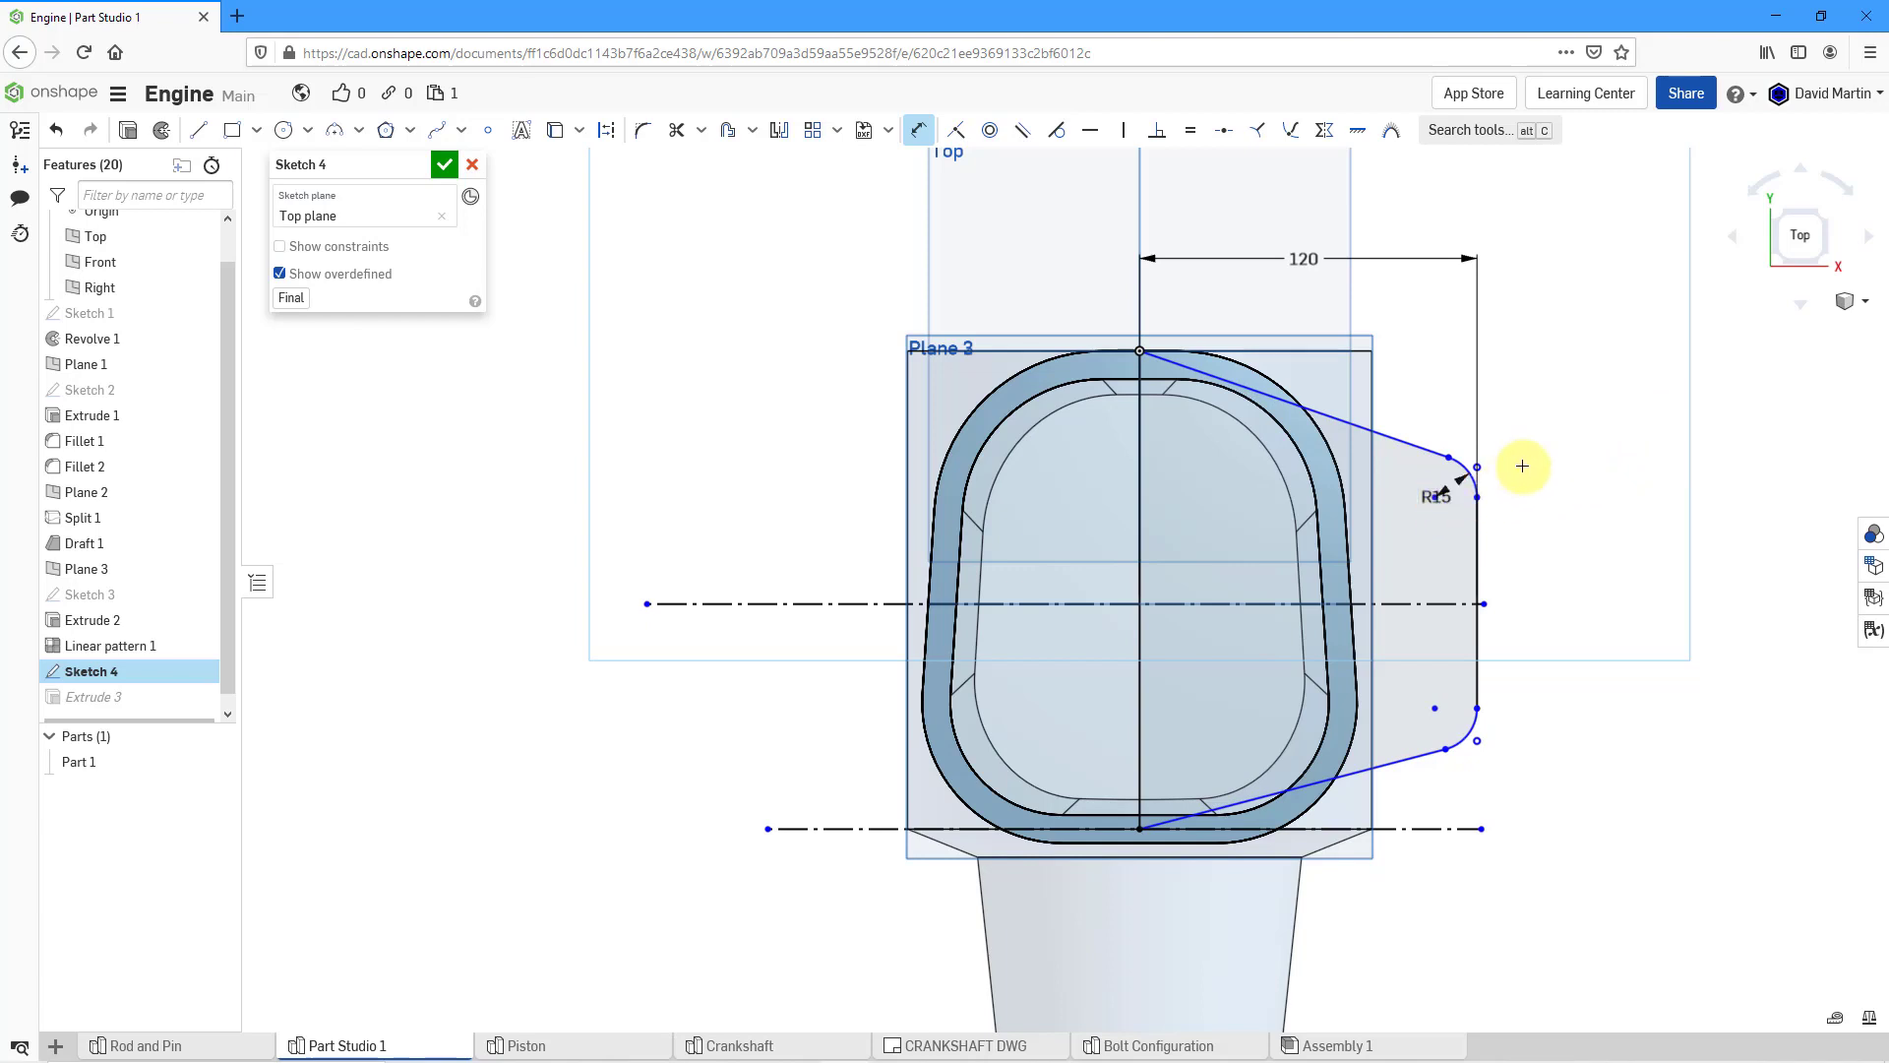
key("Escape")
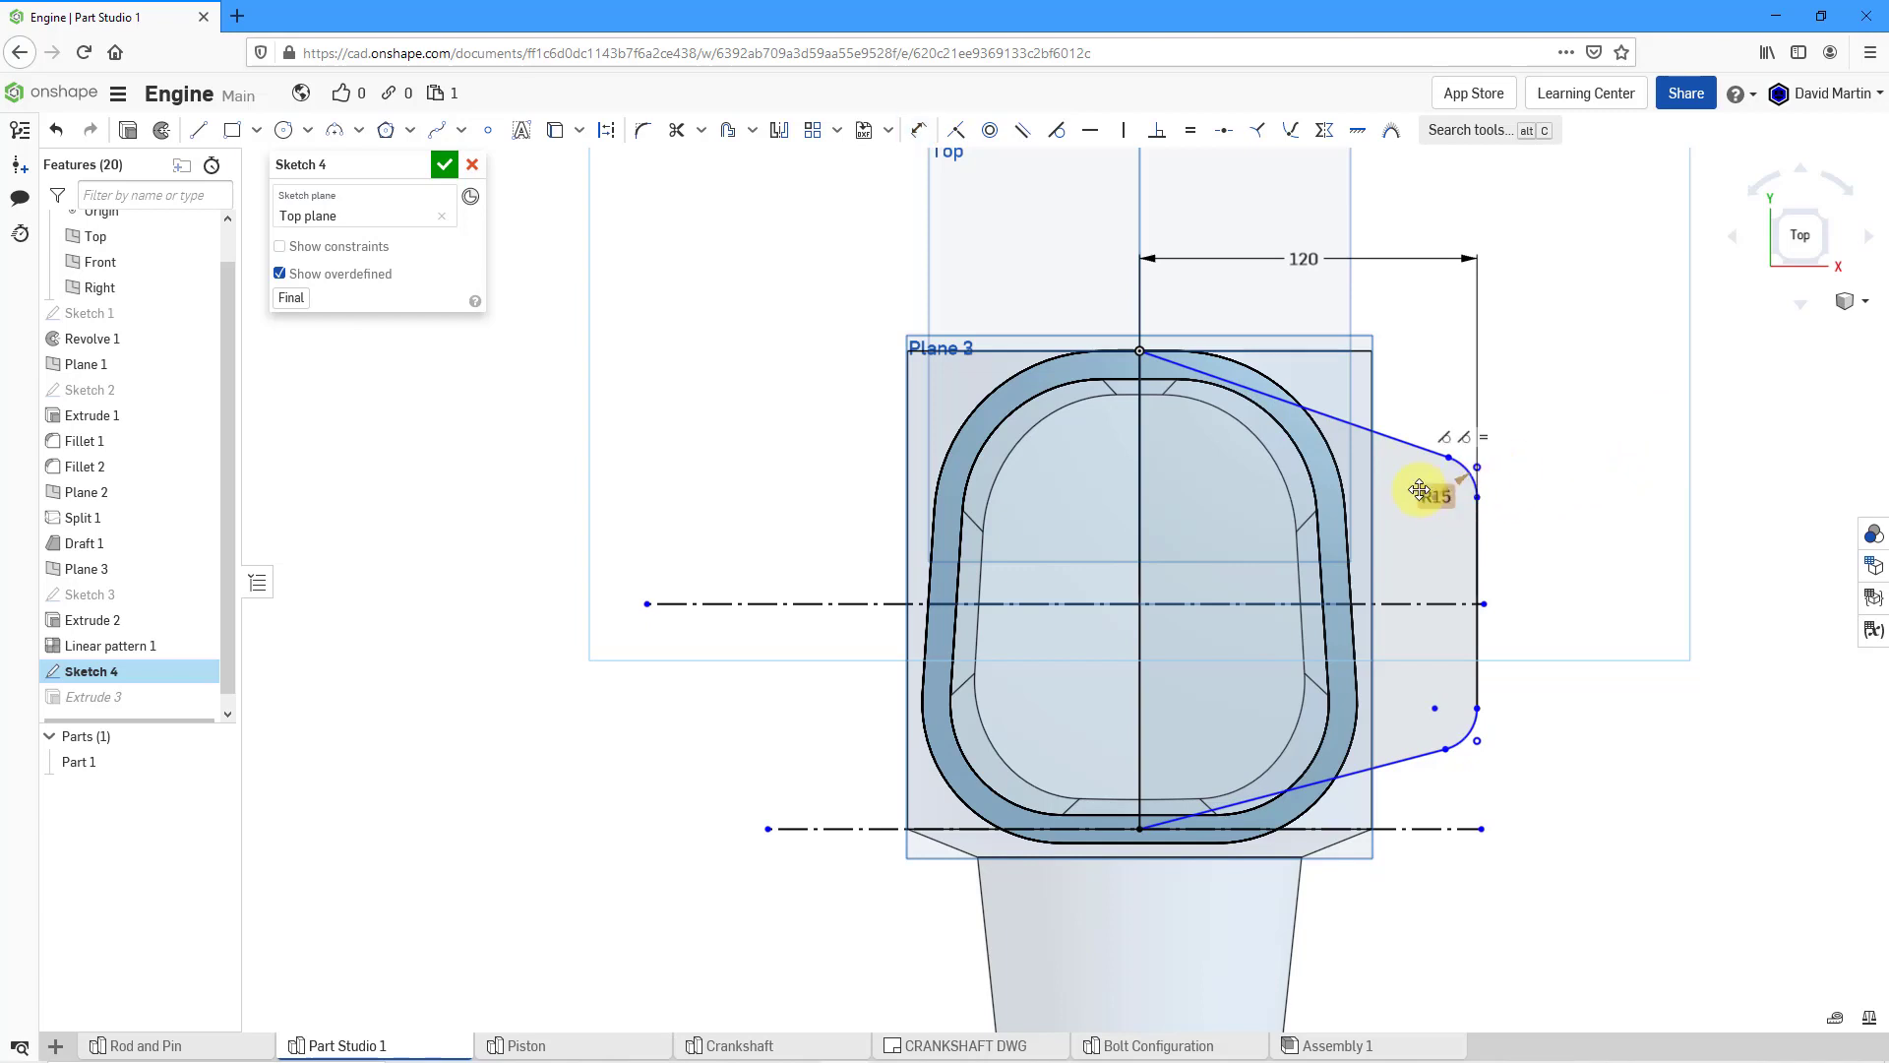
left_click_drag(1434, 497, 1565, 387)
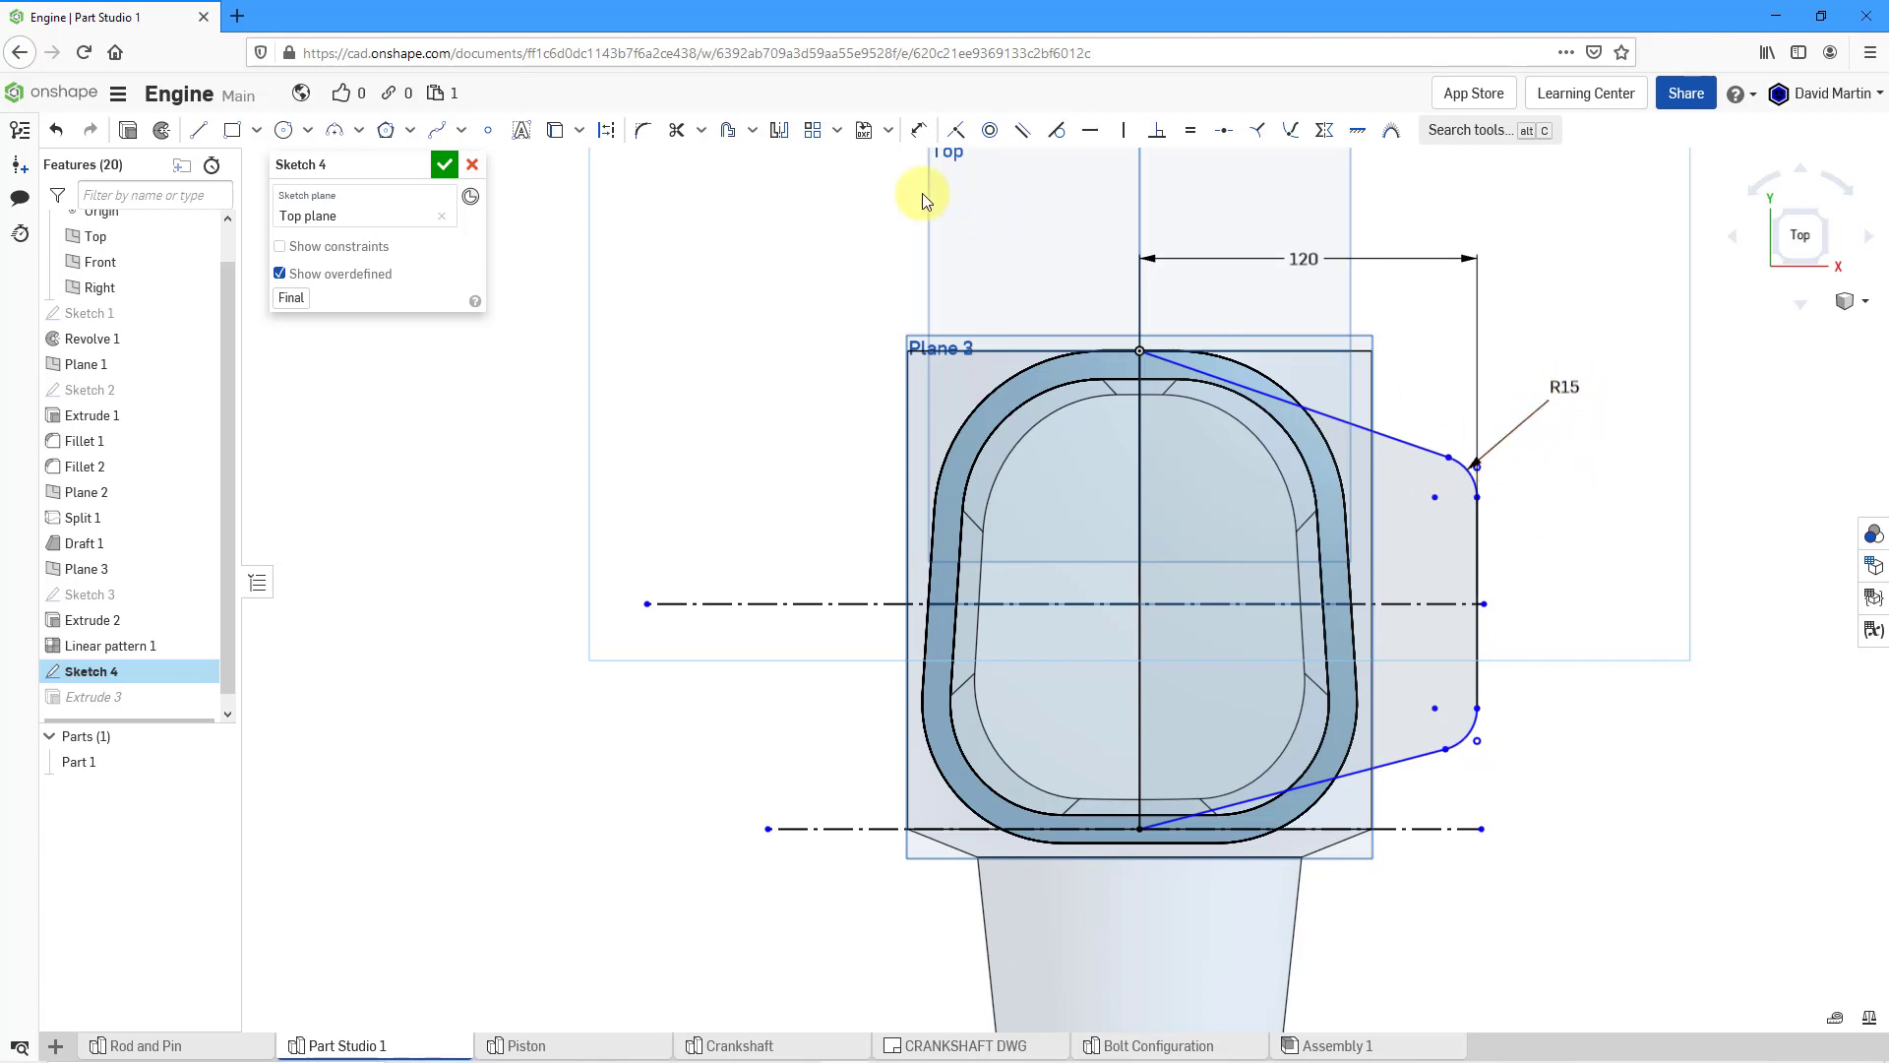
- Dimension the lug profile's outer vertical line to 110 mm and finish the sketch
left_click(930, 135)
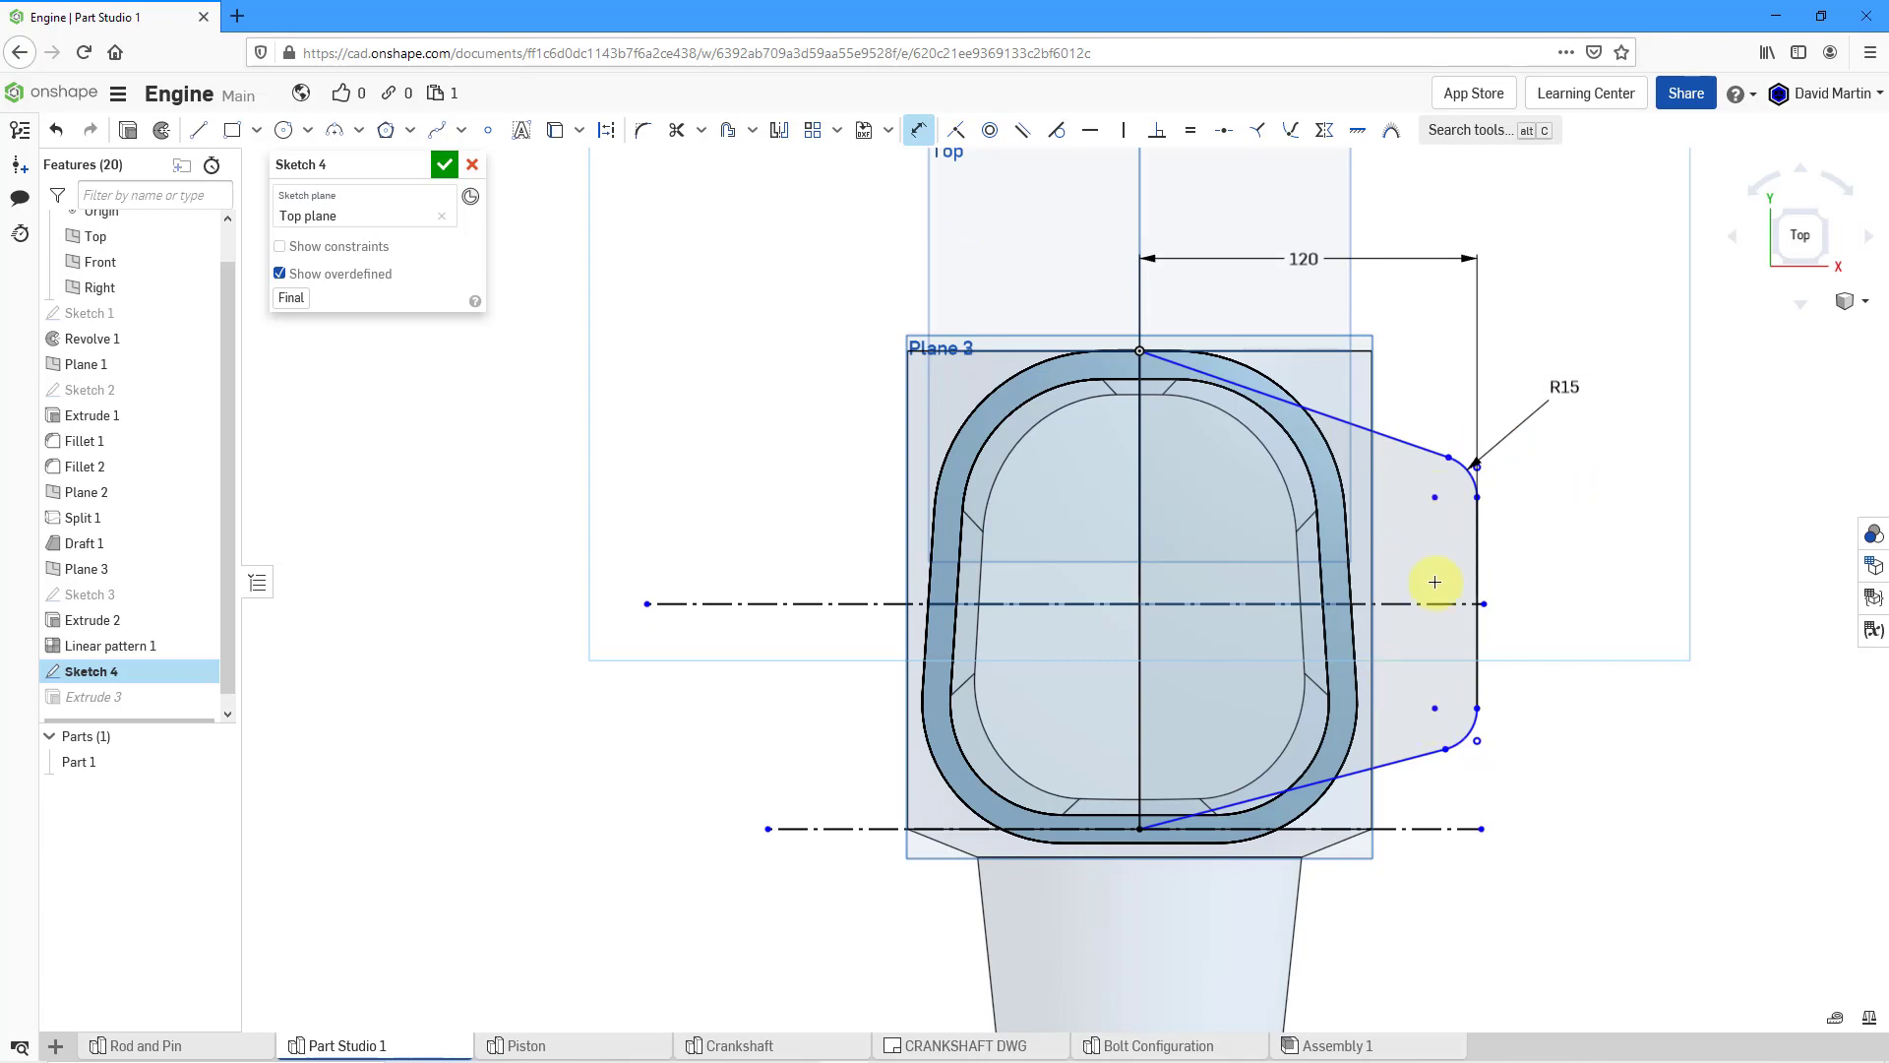
left_click(1450, 699)
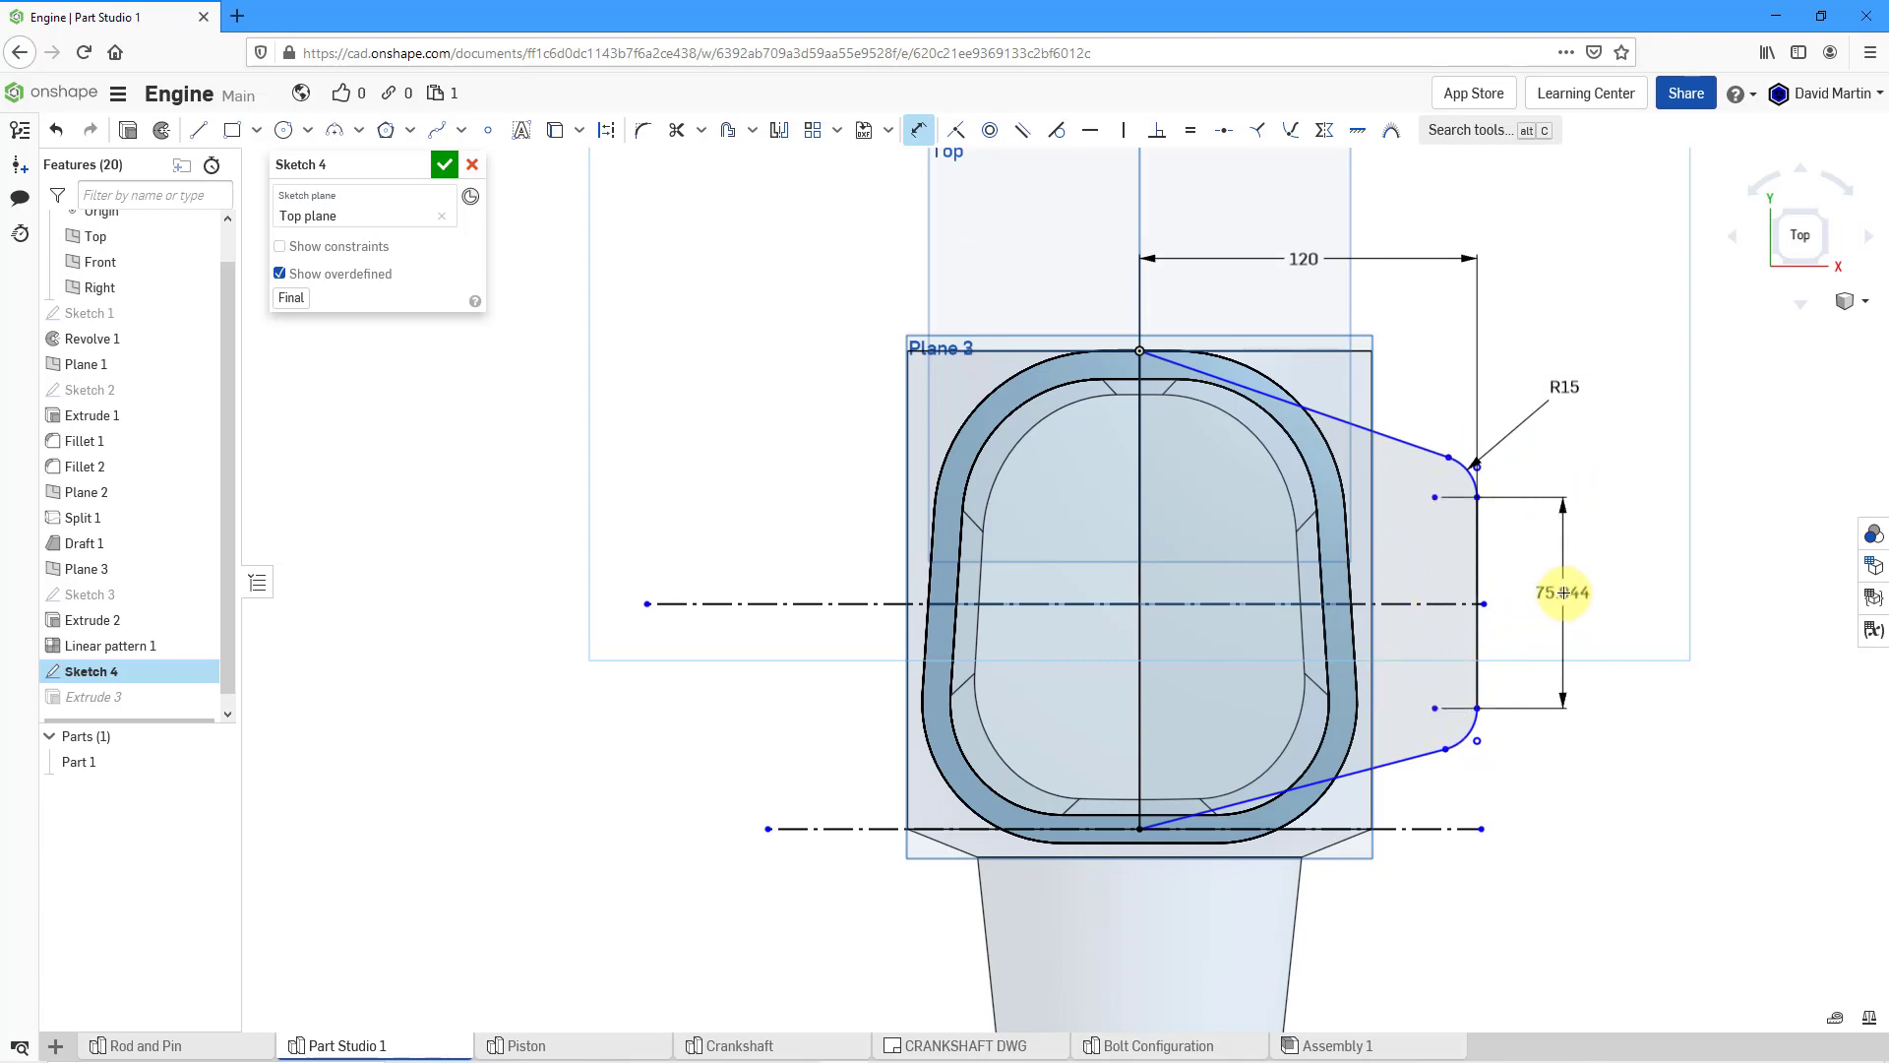
left_click(1624, 634)
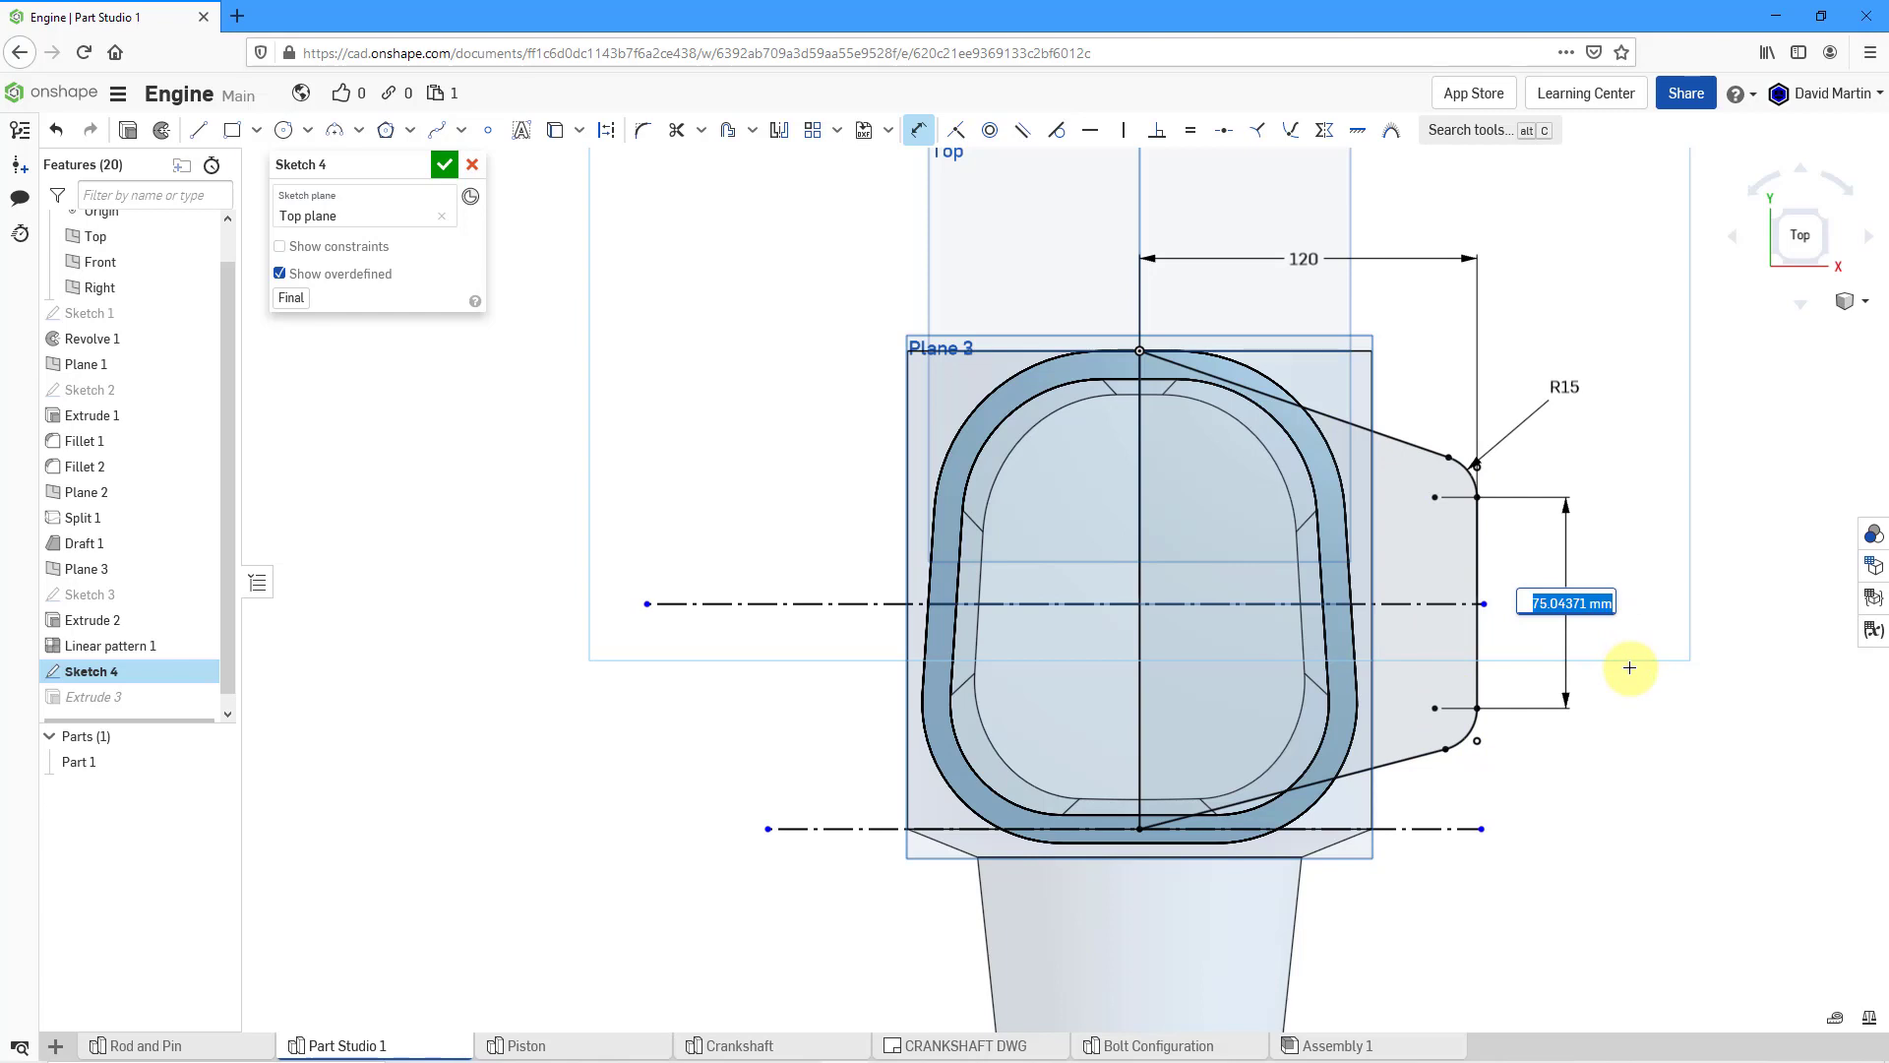
type("110")
key("Return")
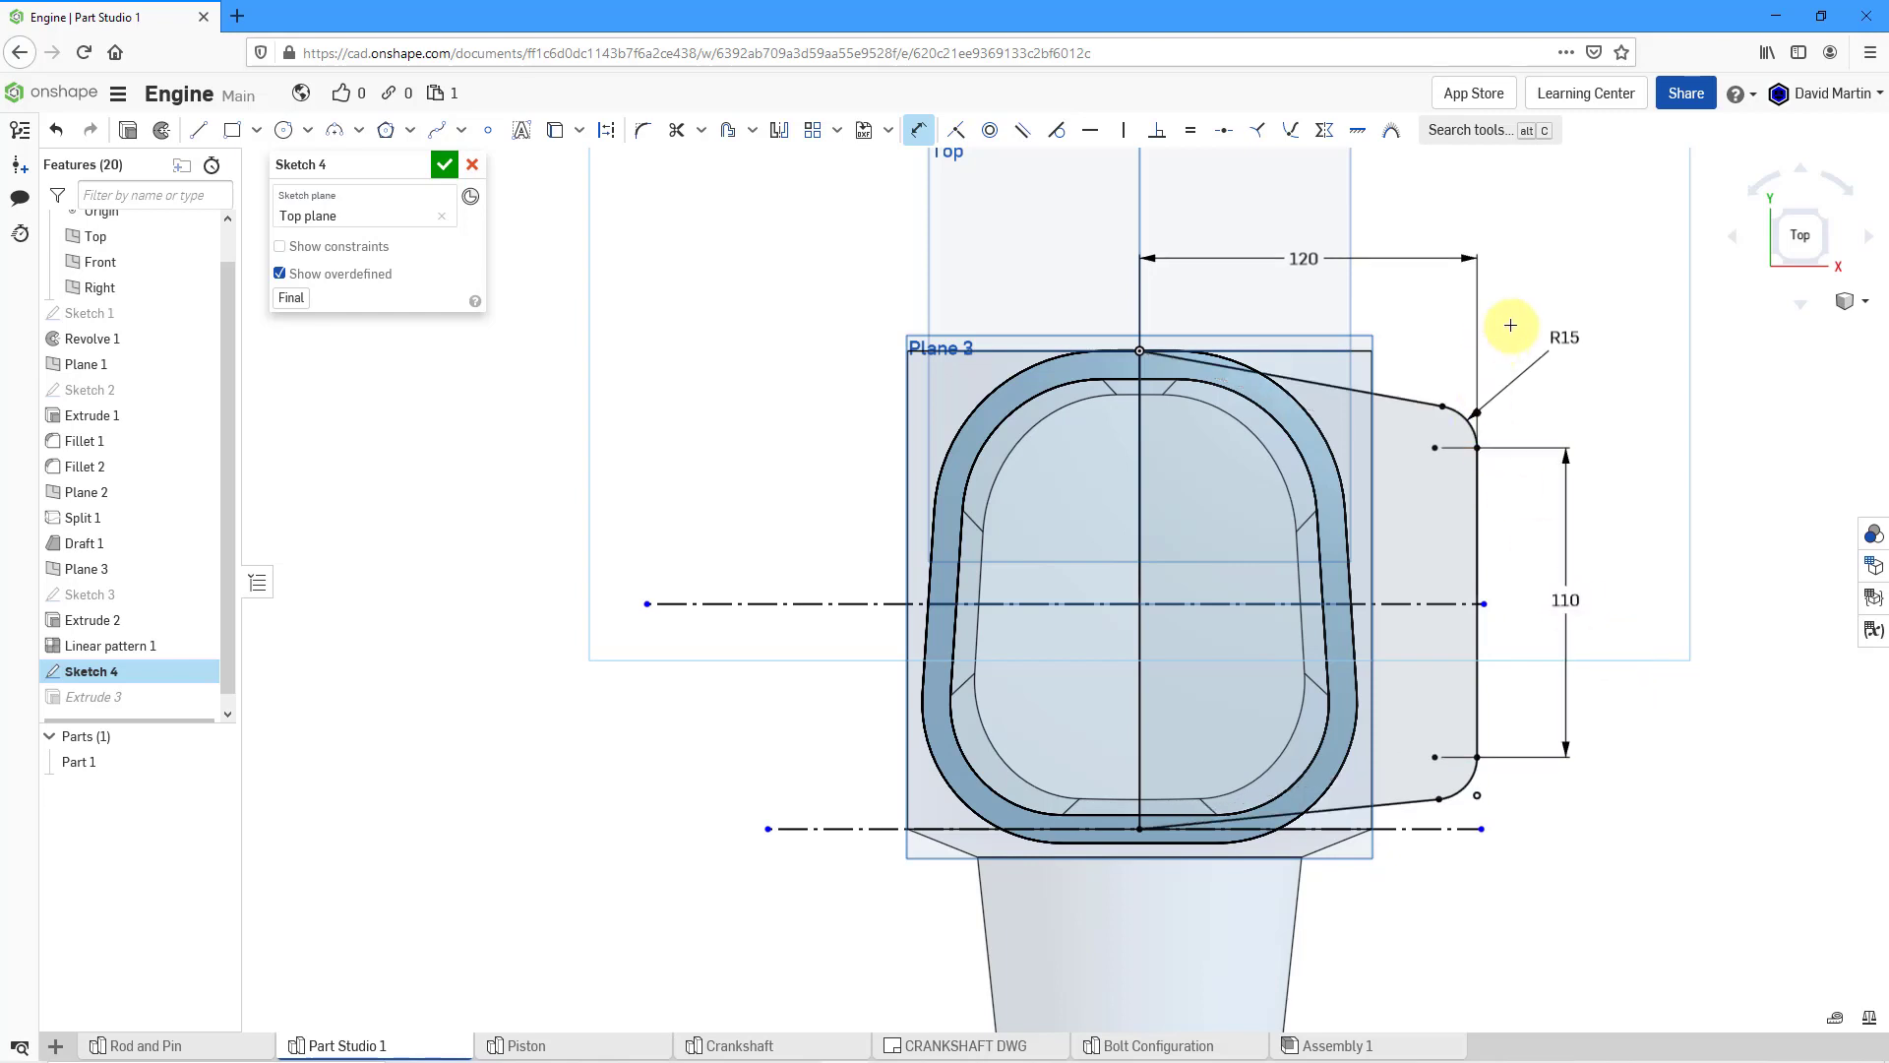
left_click(445, 165)
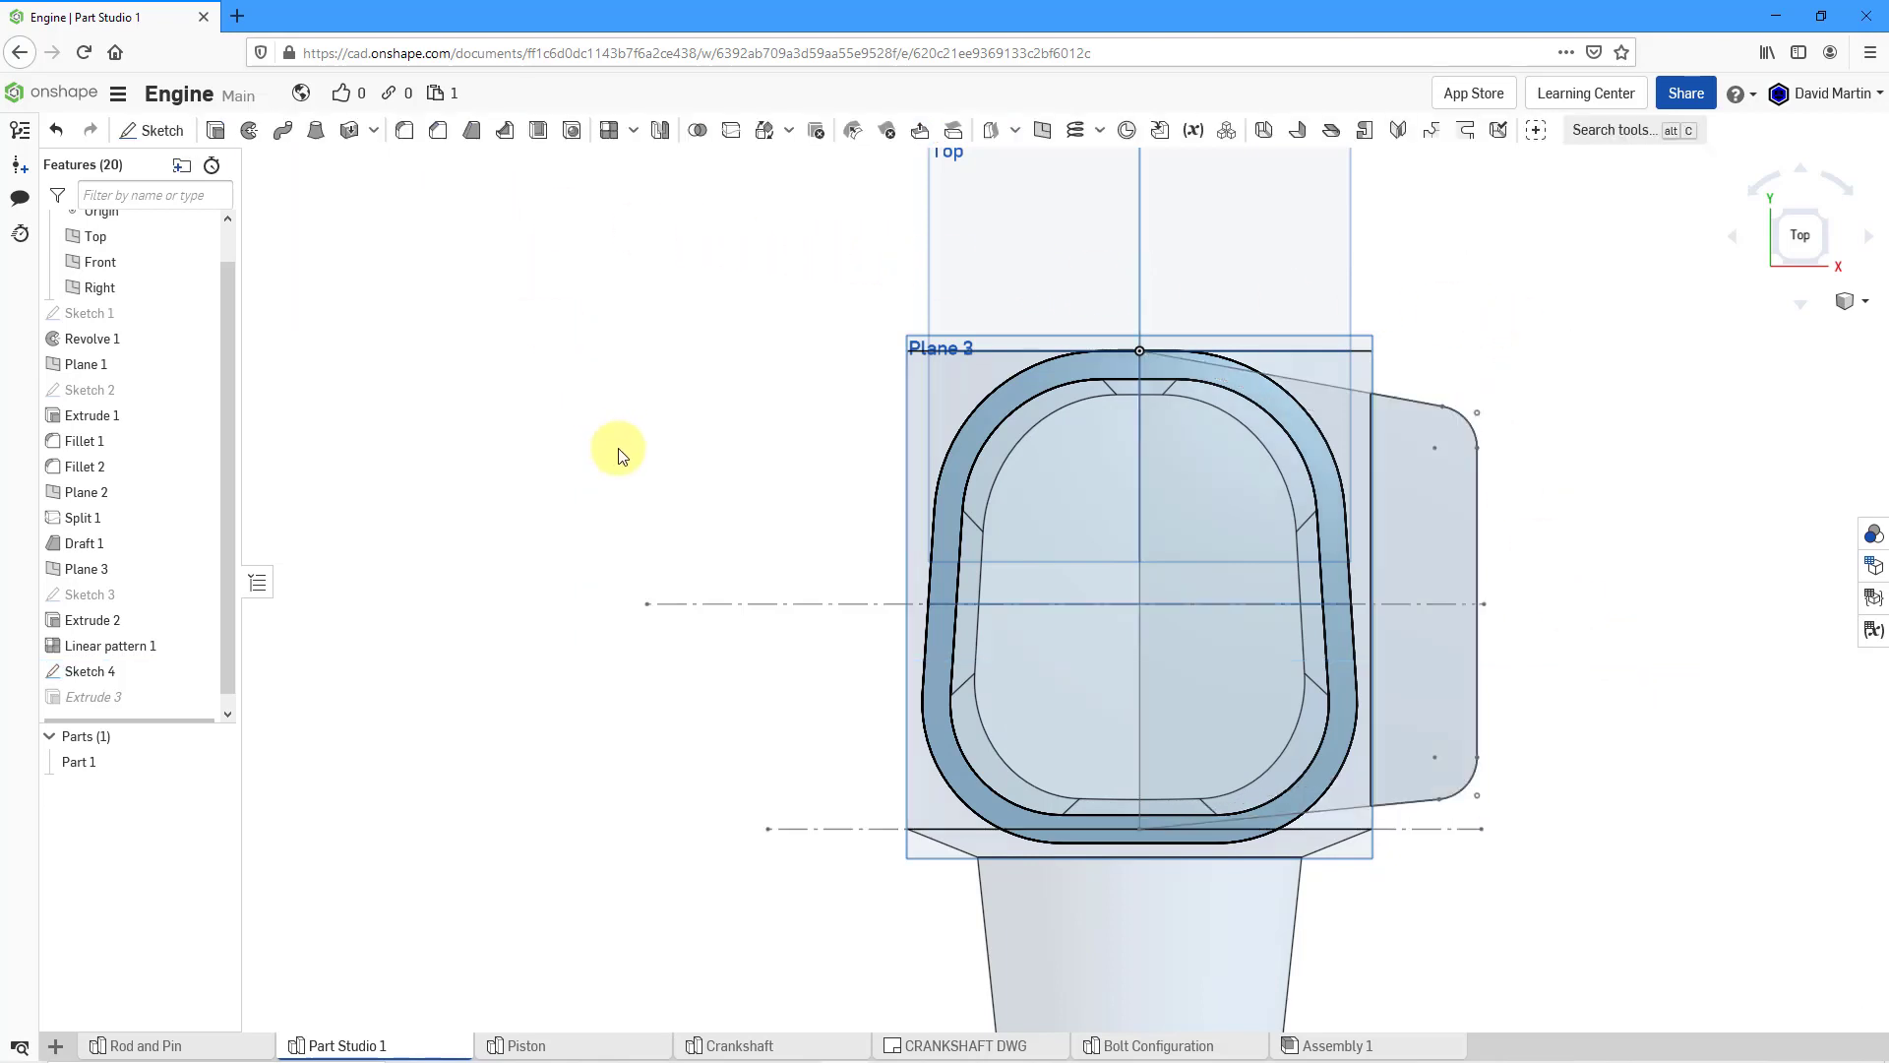
- Set the model display to Shaded and hide all the reference planes
mouse_move(743, 420)
right_mouse_down()
mouse_move(723, 406)
mouse_move(737, 387)
mouse_move(718, 405)
right_mouse_up()
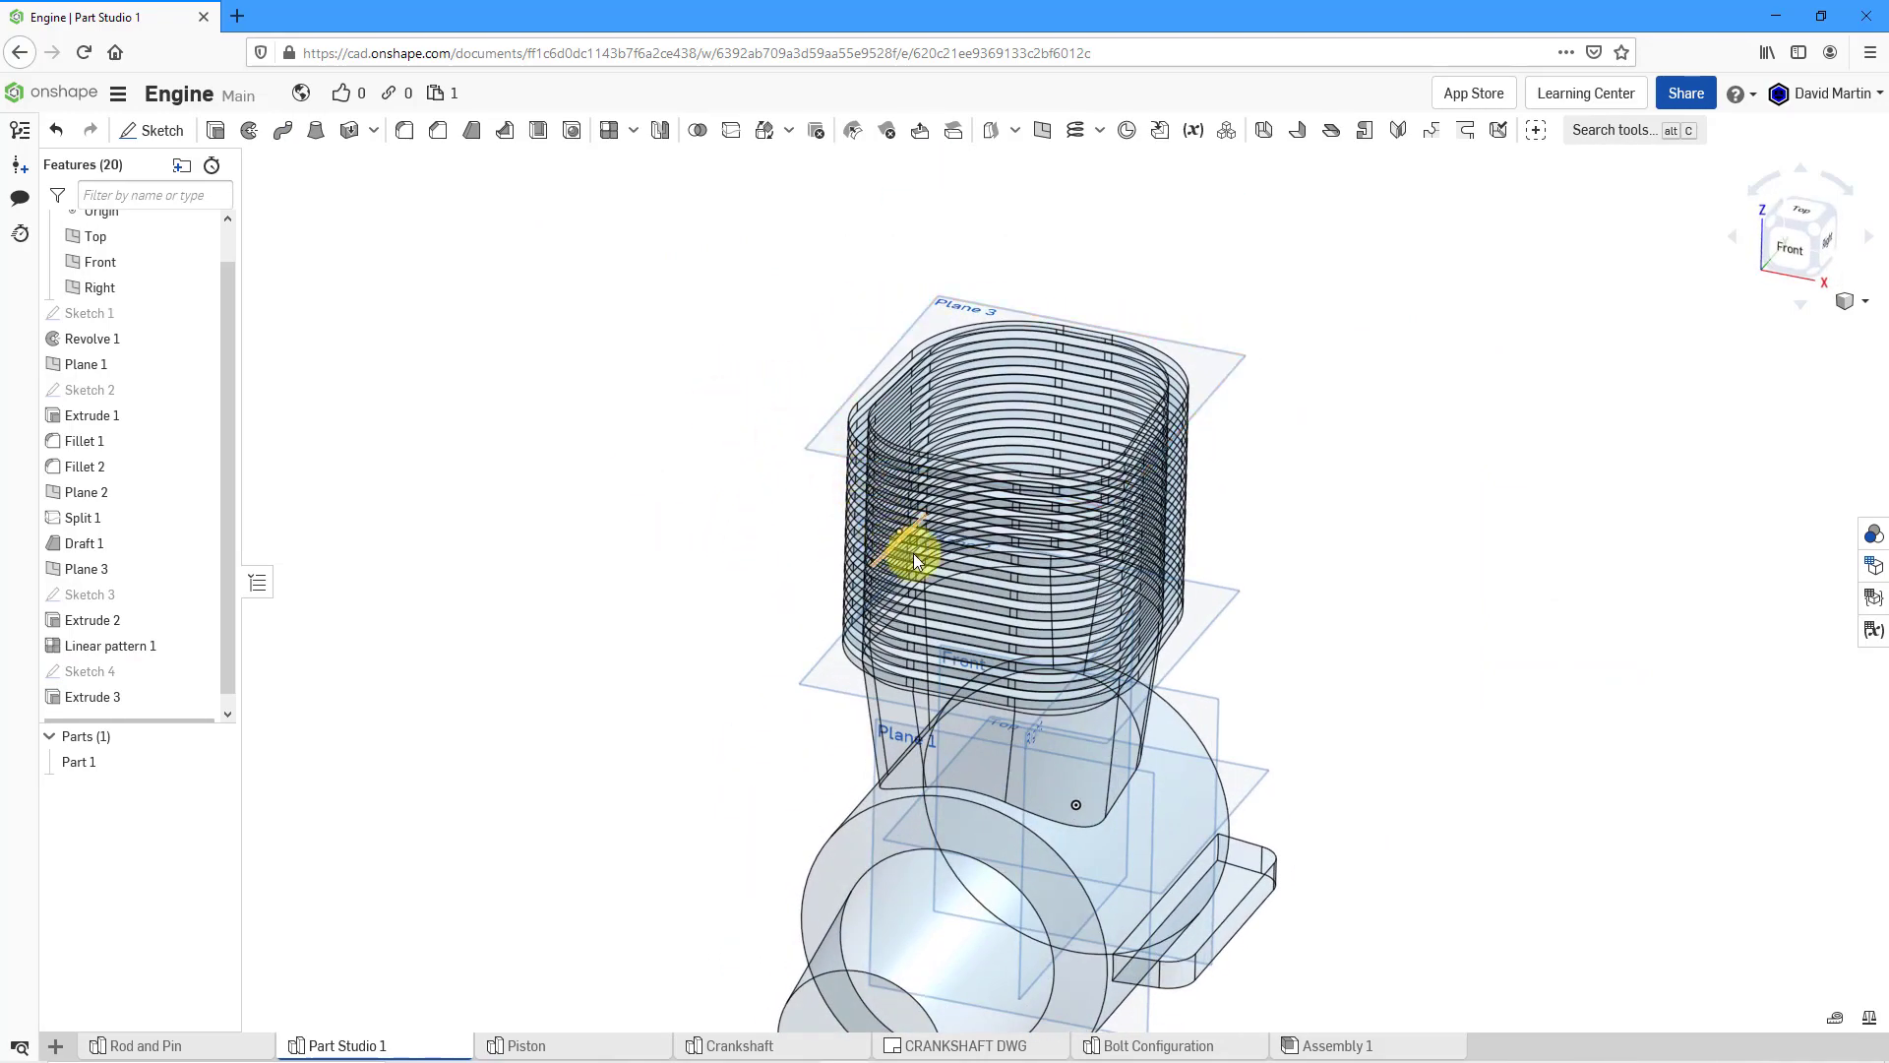
middle_click_drag(955, 592, 923, 403)
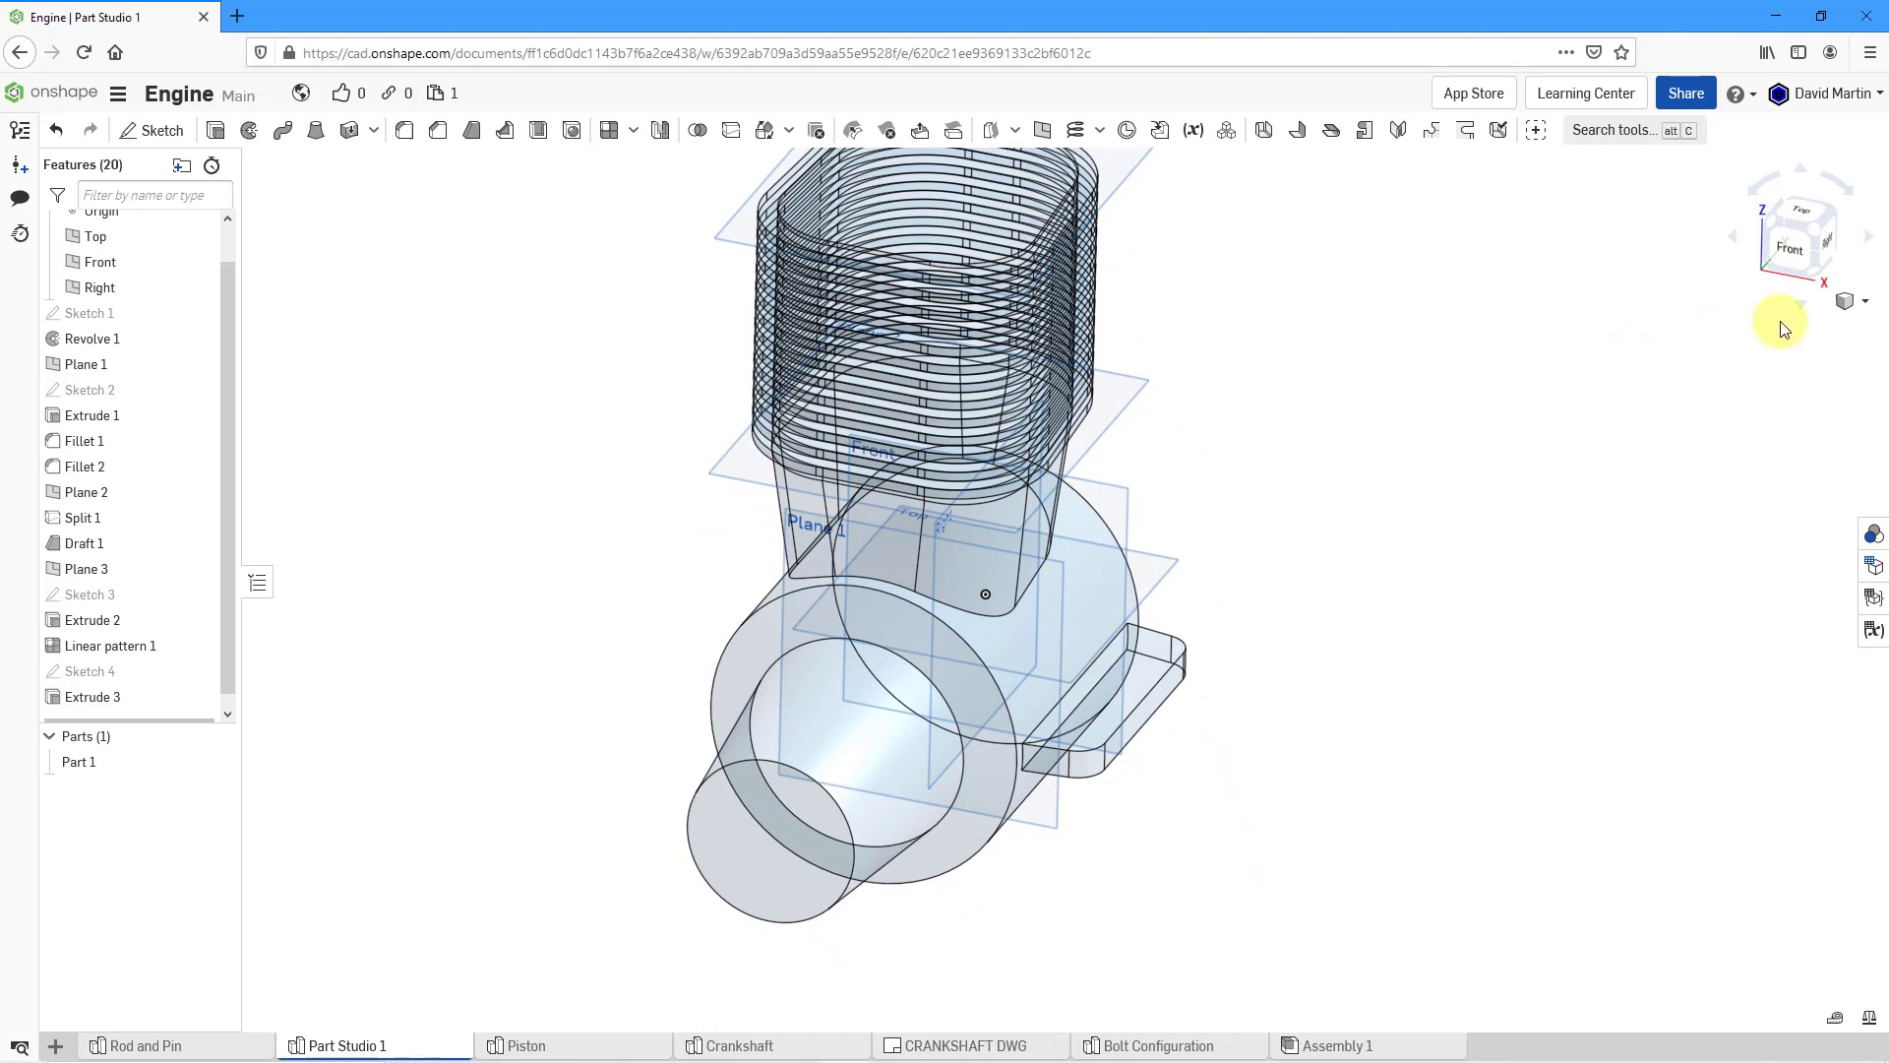
left_click(1850, 301)
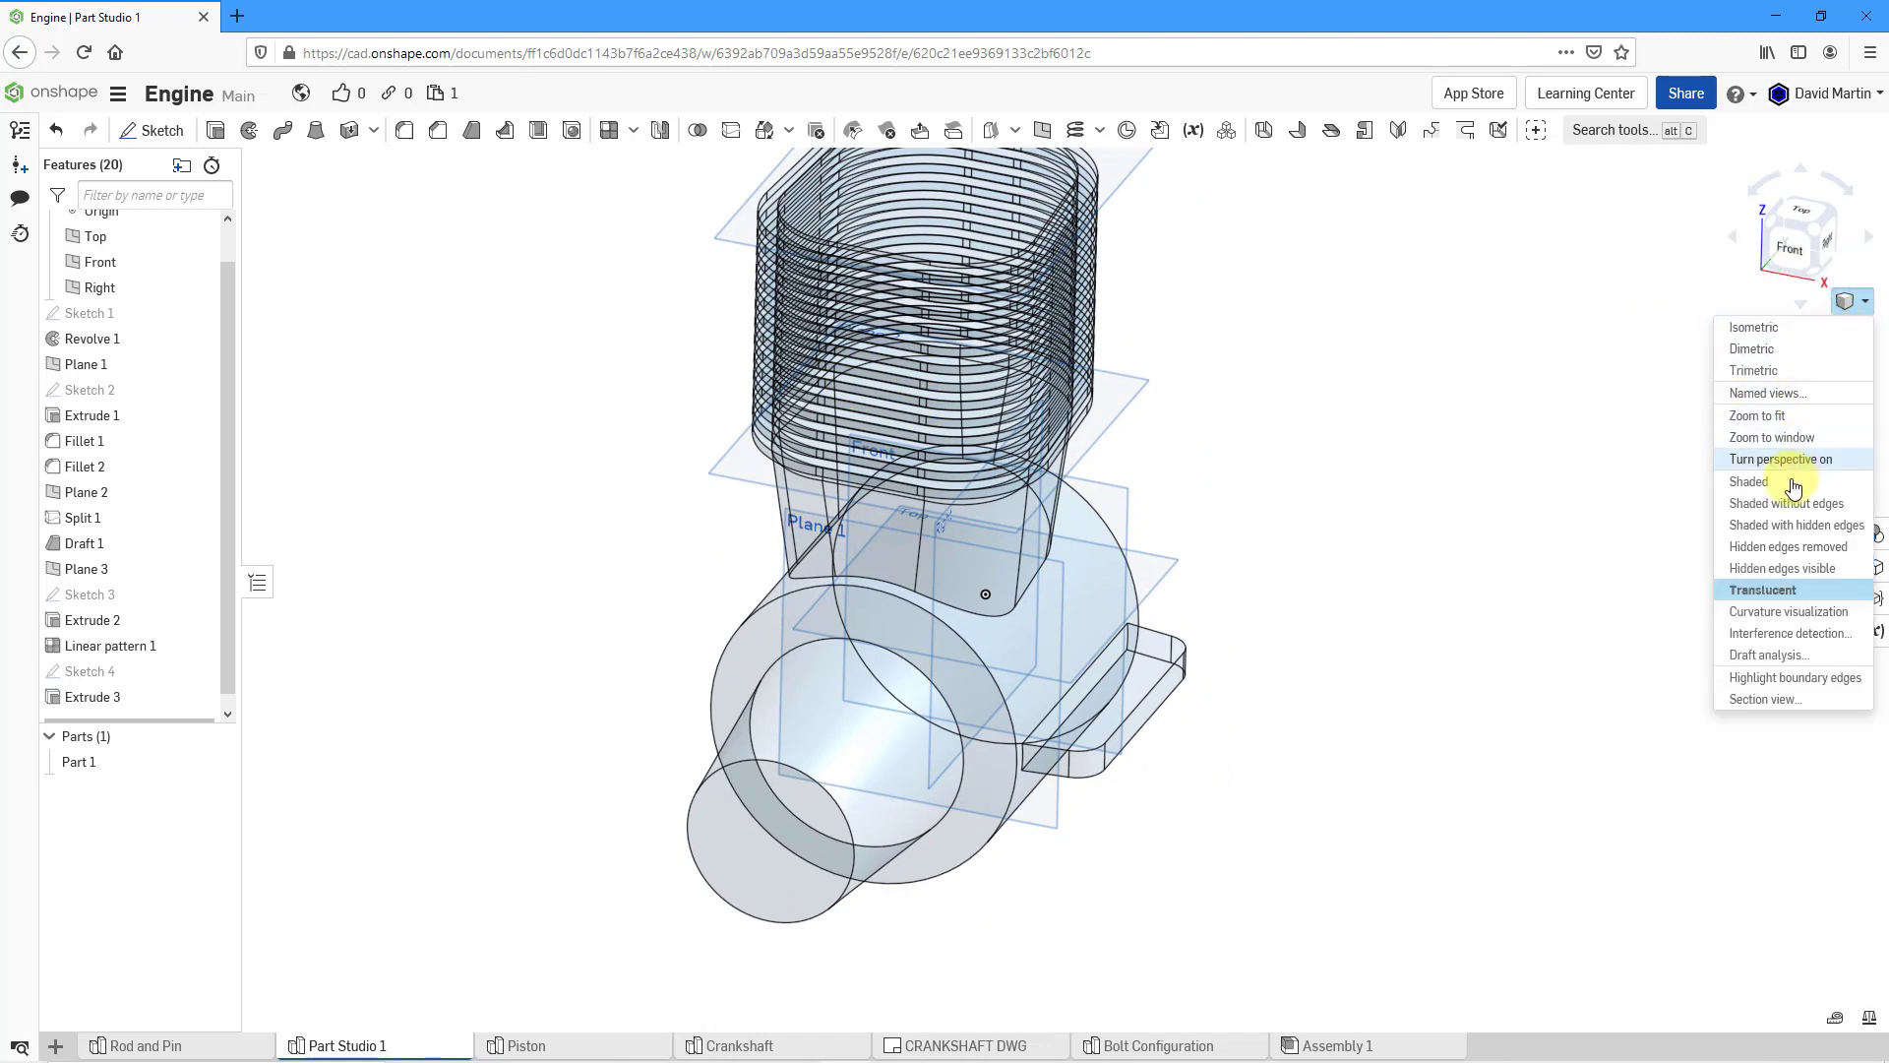
left_click(1761, 482)
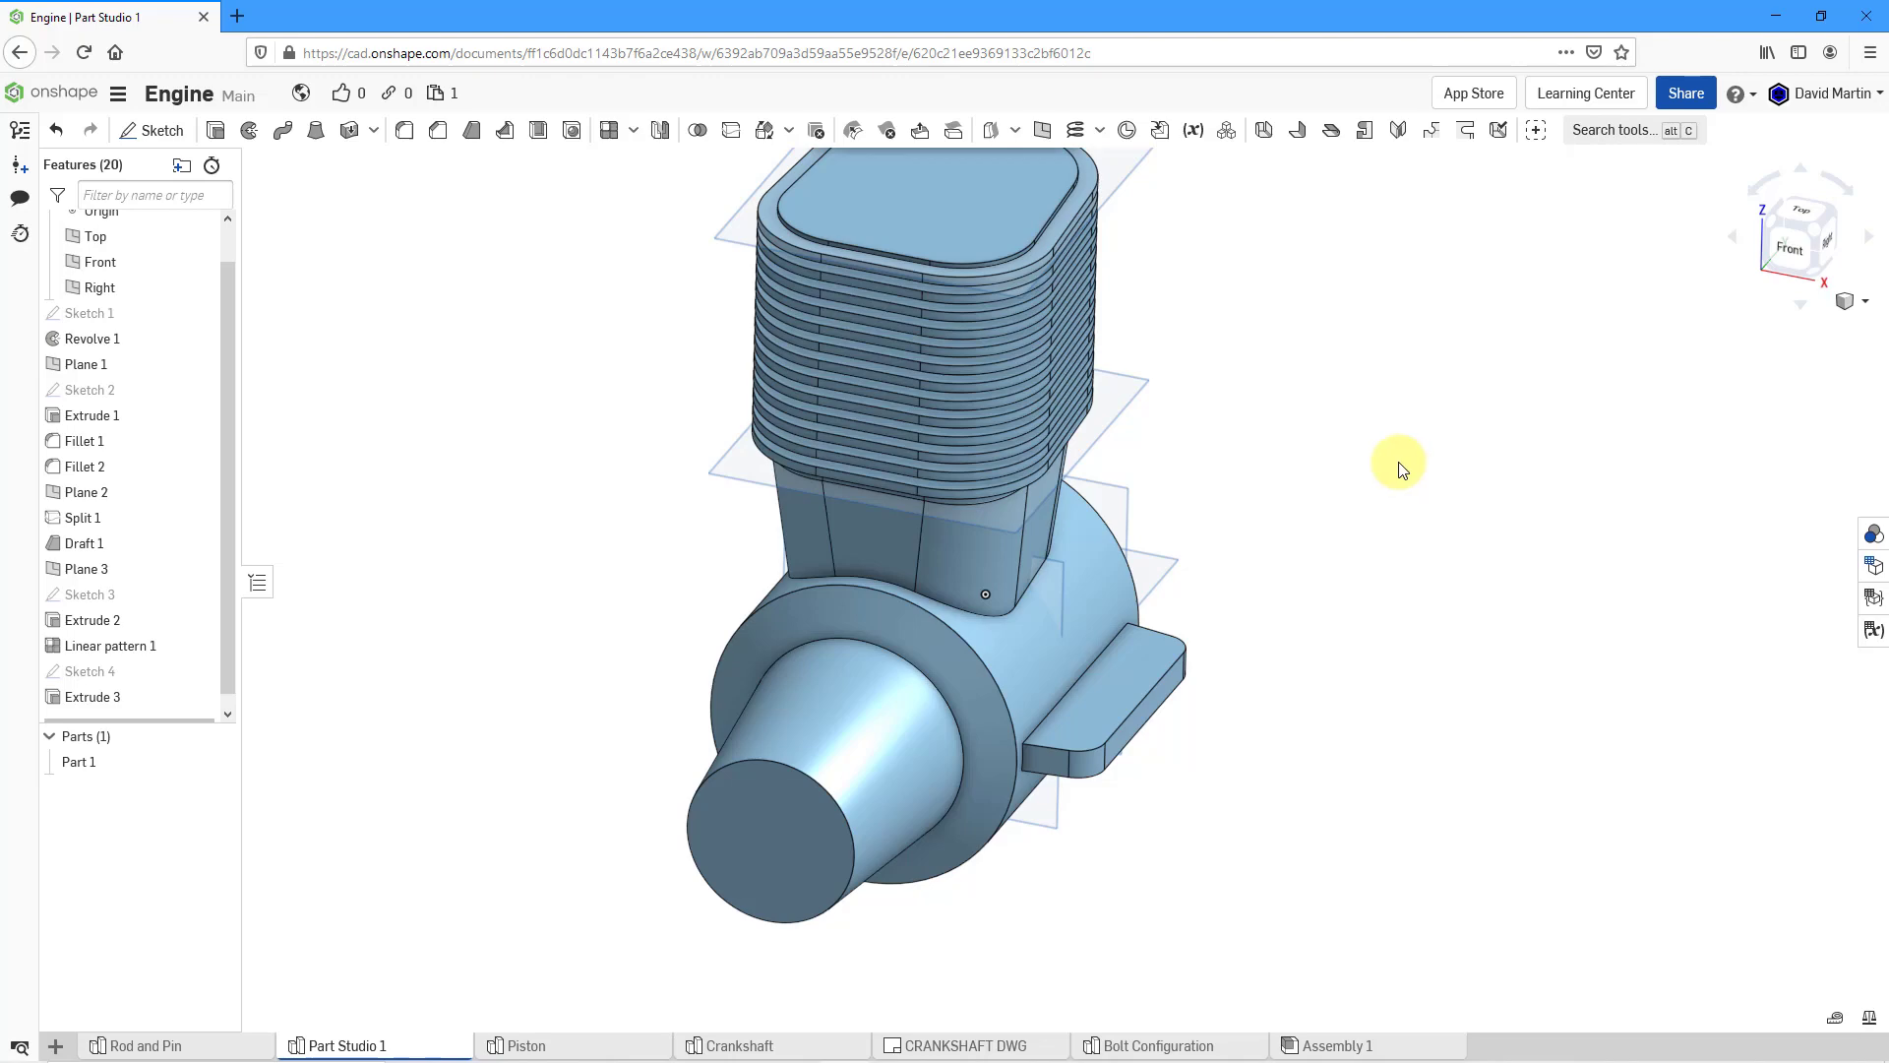
right_click_drag(1315, 595, 1273, 603)
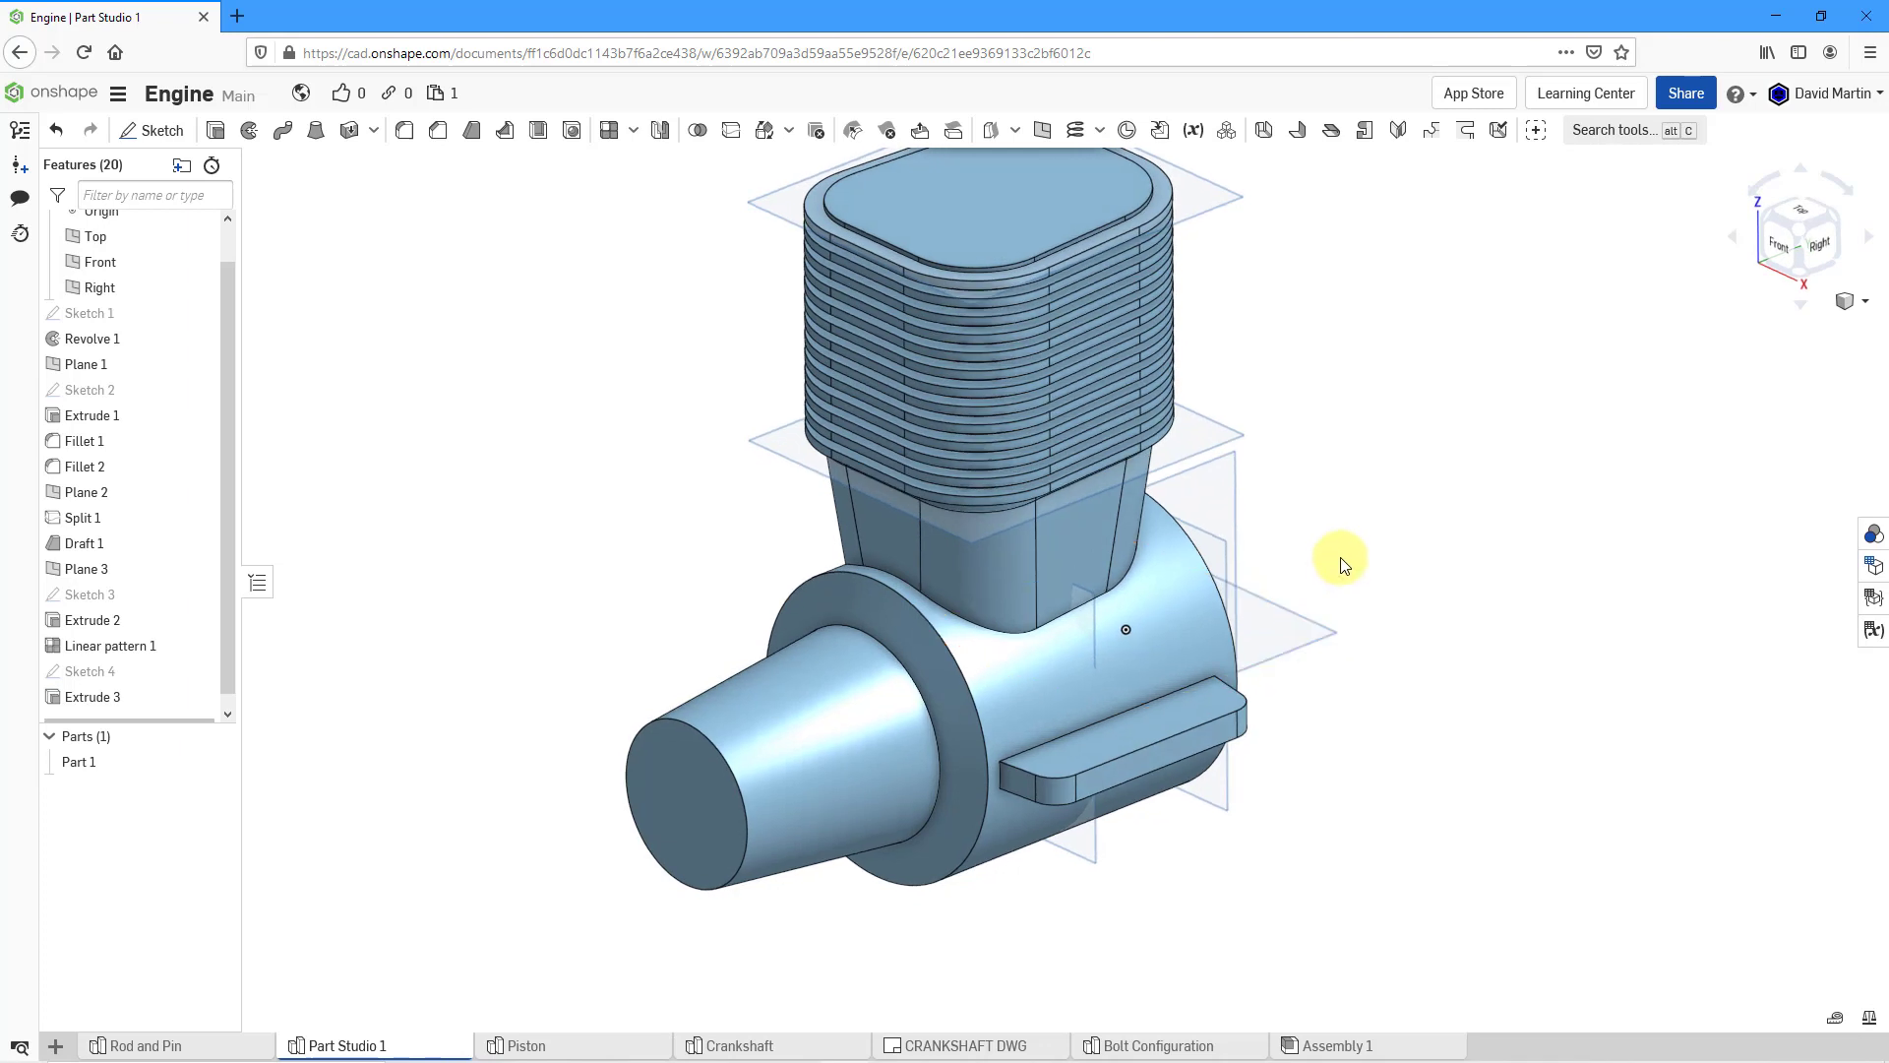
key("p")
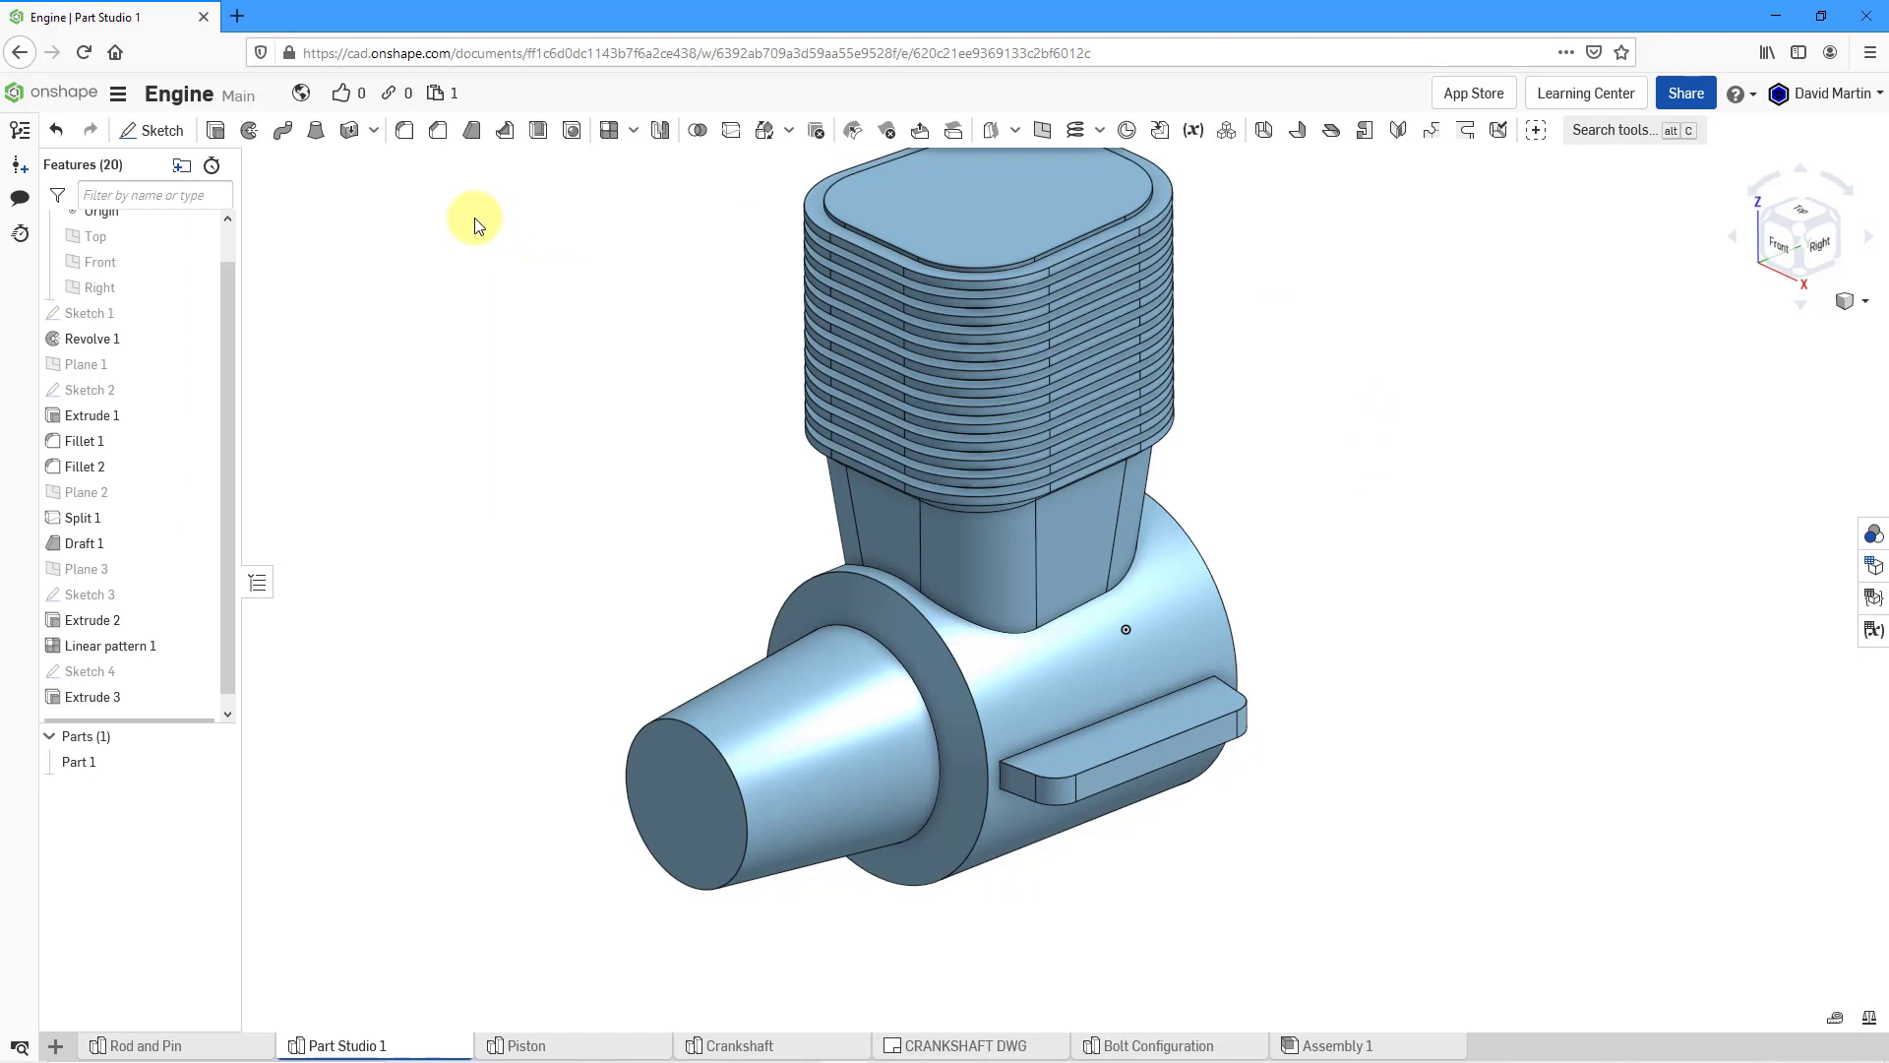
- Cut two simple 15 mm through holes in the side lug, centred on its two rounded corners using mate connectors
left_click(576, 138)
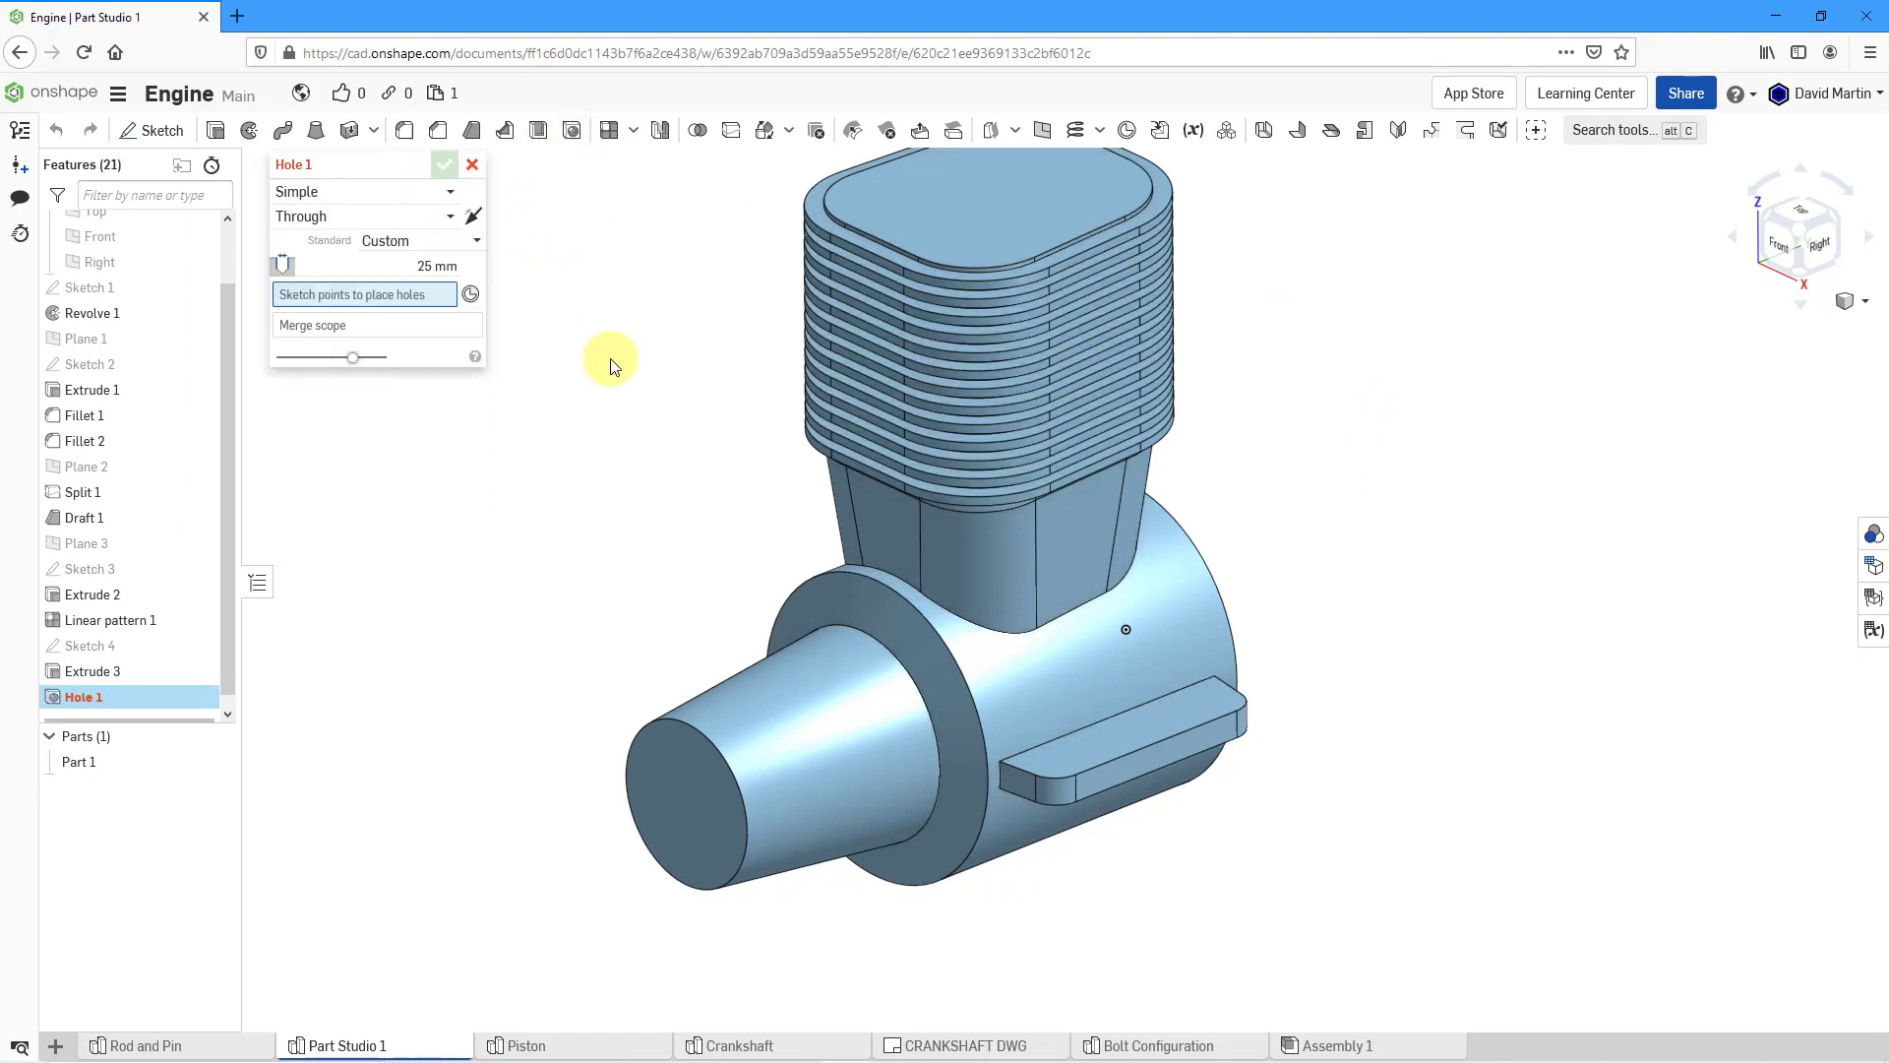
left_click(420, 256)
type("15")
key("Return")
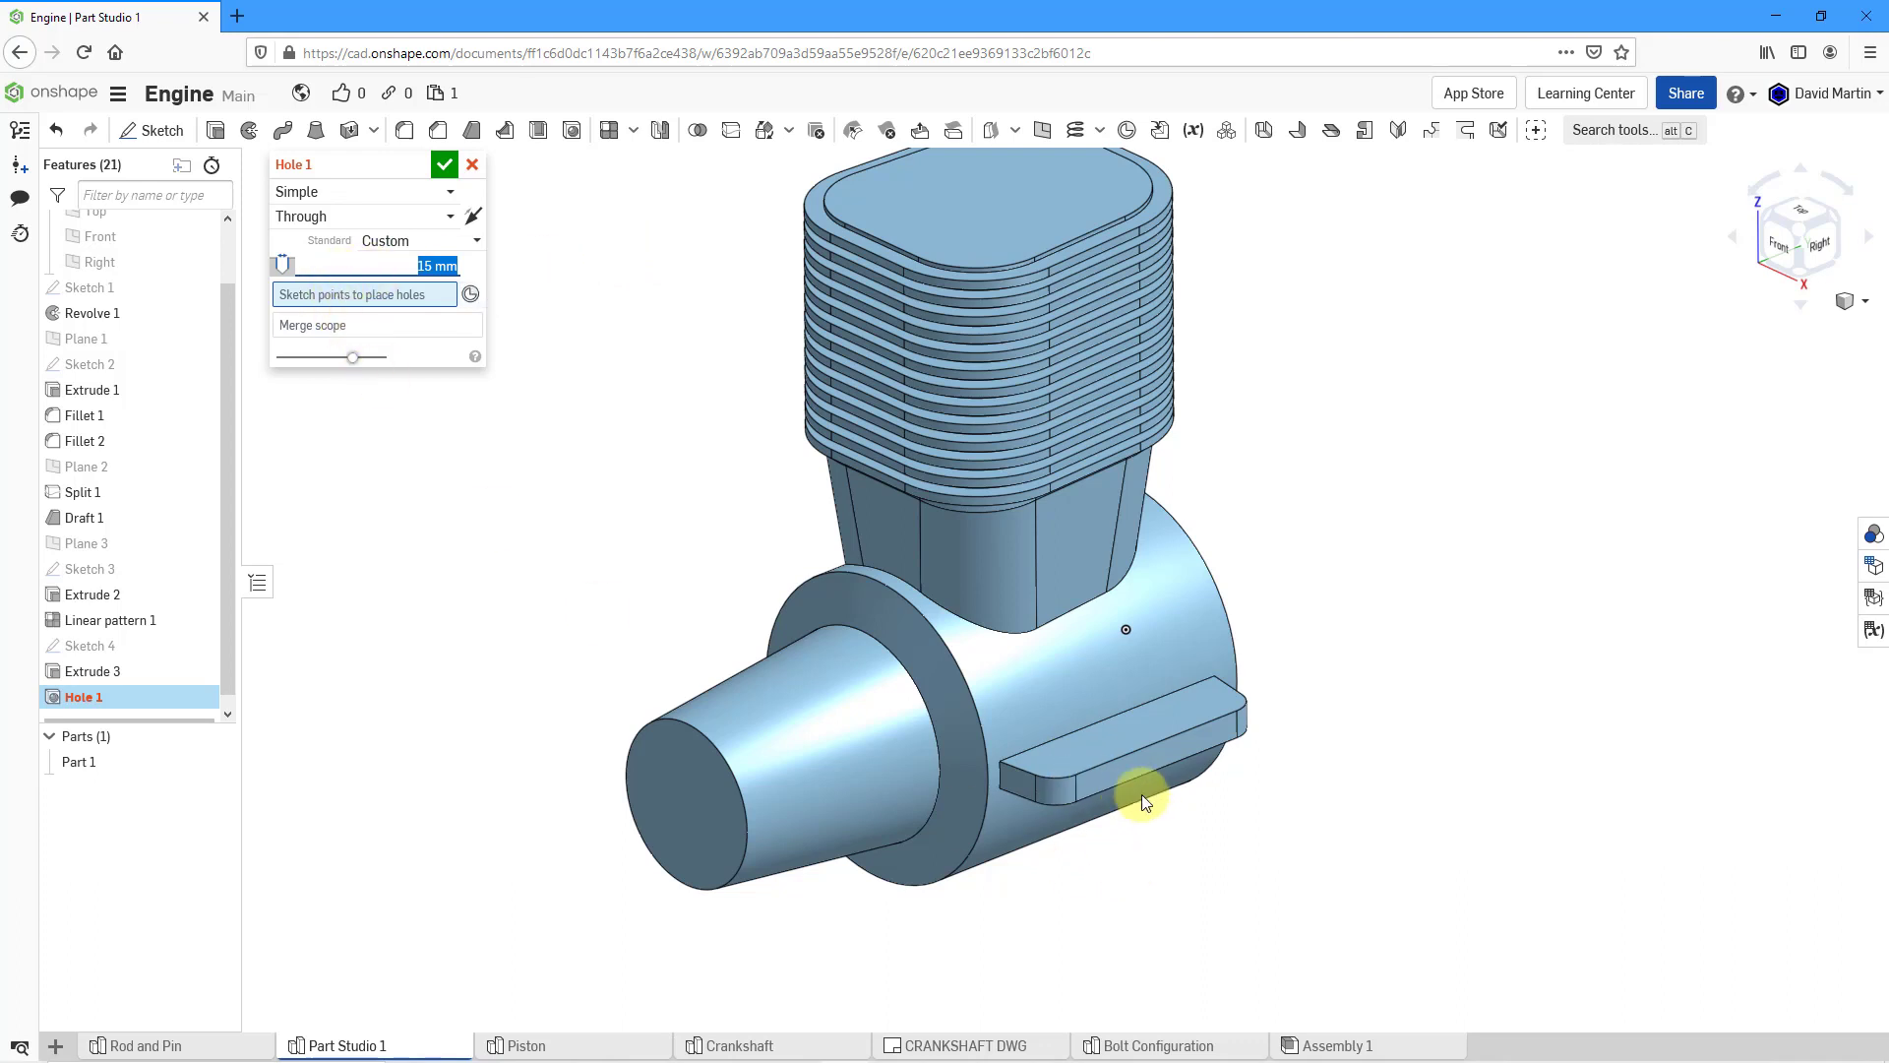
middle_click_drag(1138, 785, 1067, 655)
scroll(1066, 656, "down", 2)
scroll(1063, 675, "up", 5)
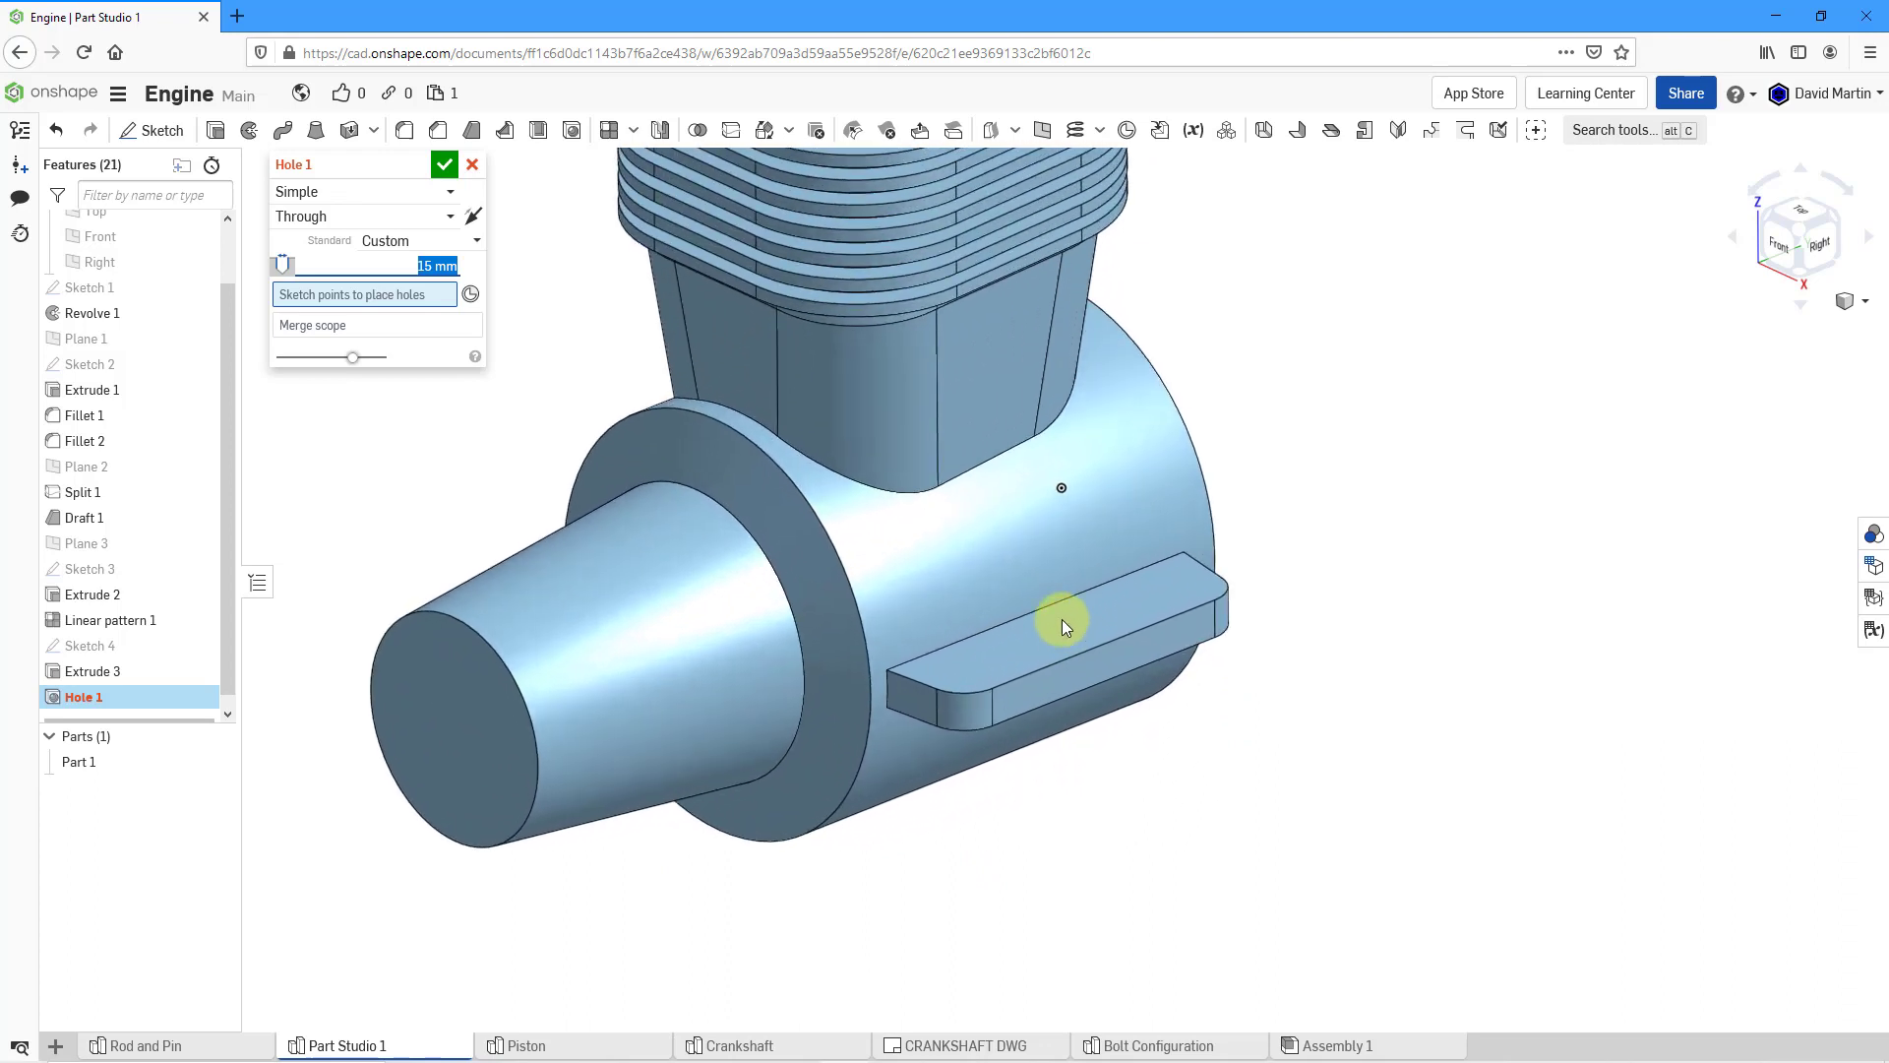
left_click(469, 298)
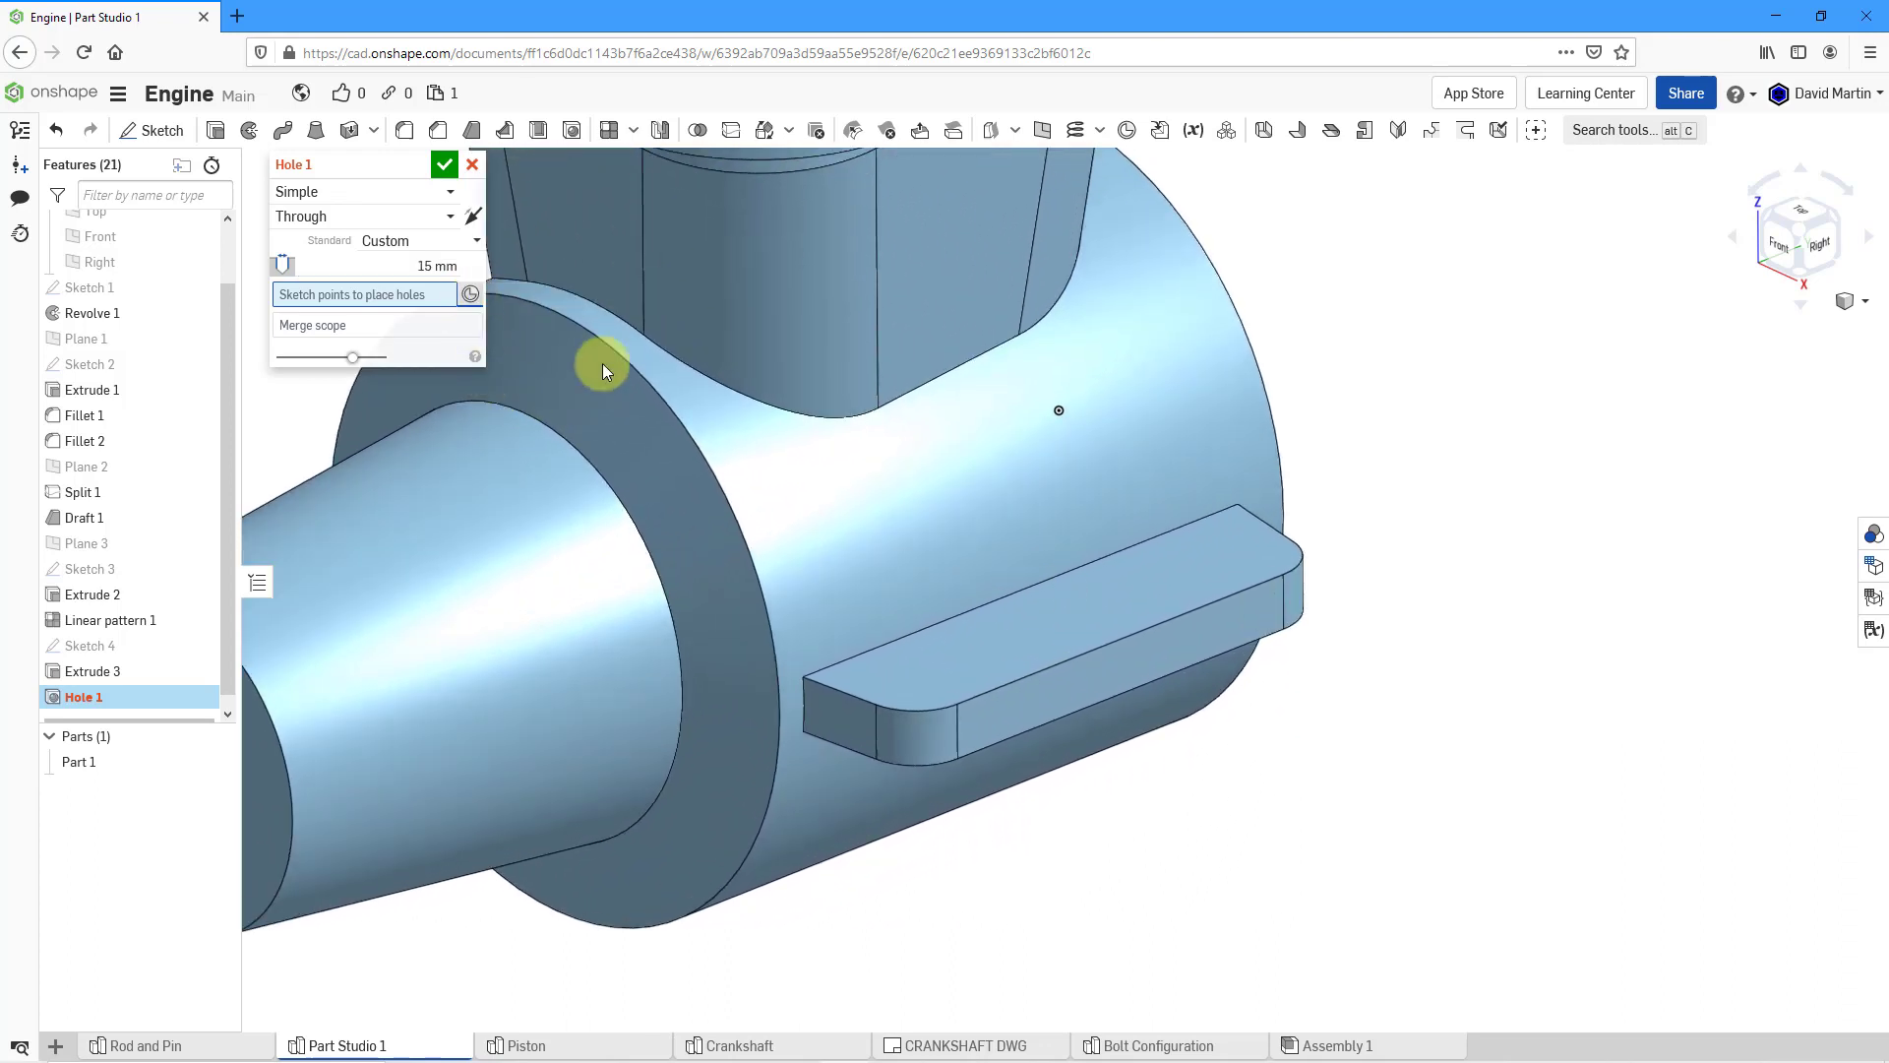
left_click(925, 673)
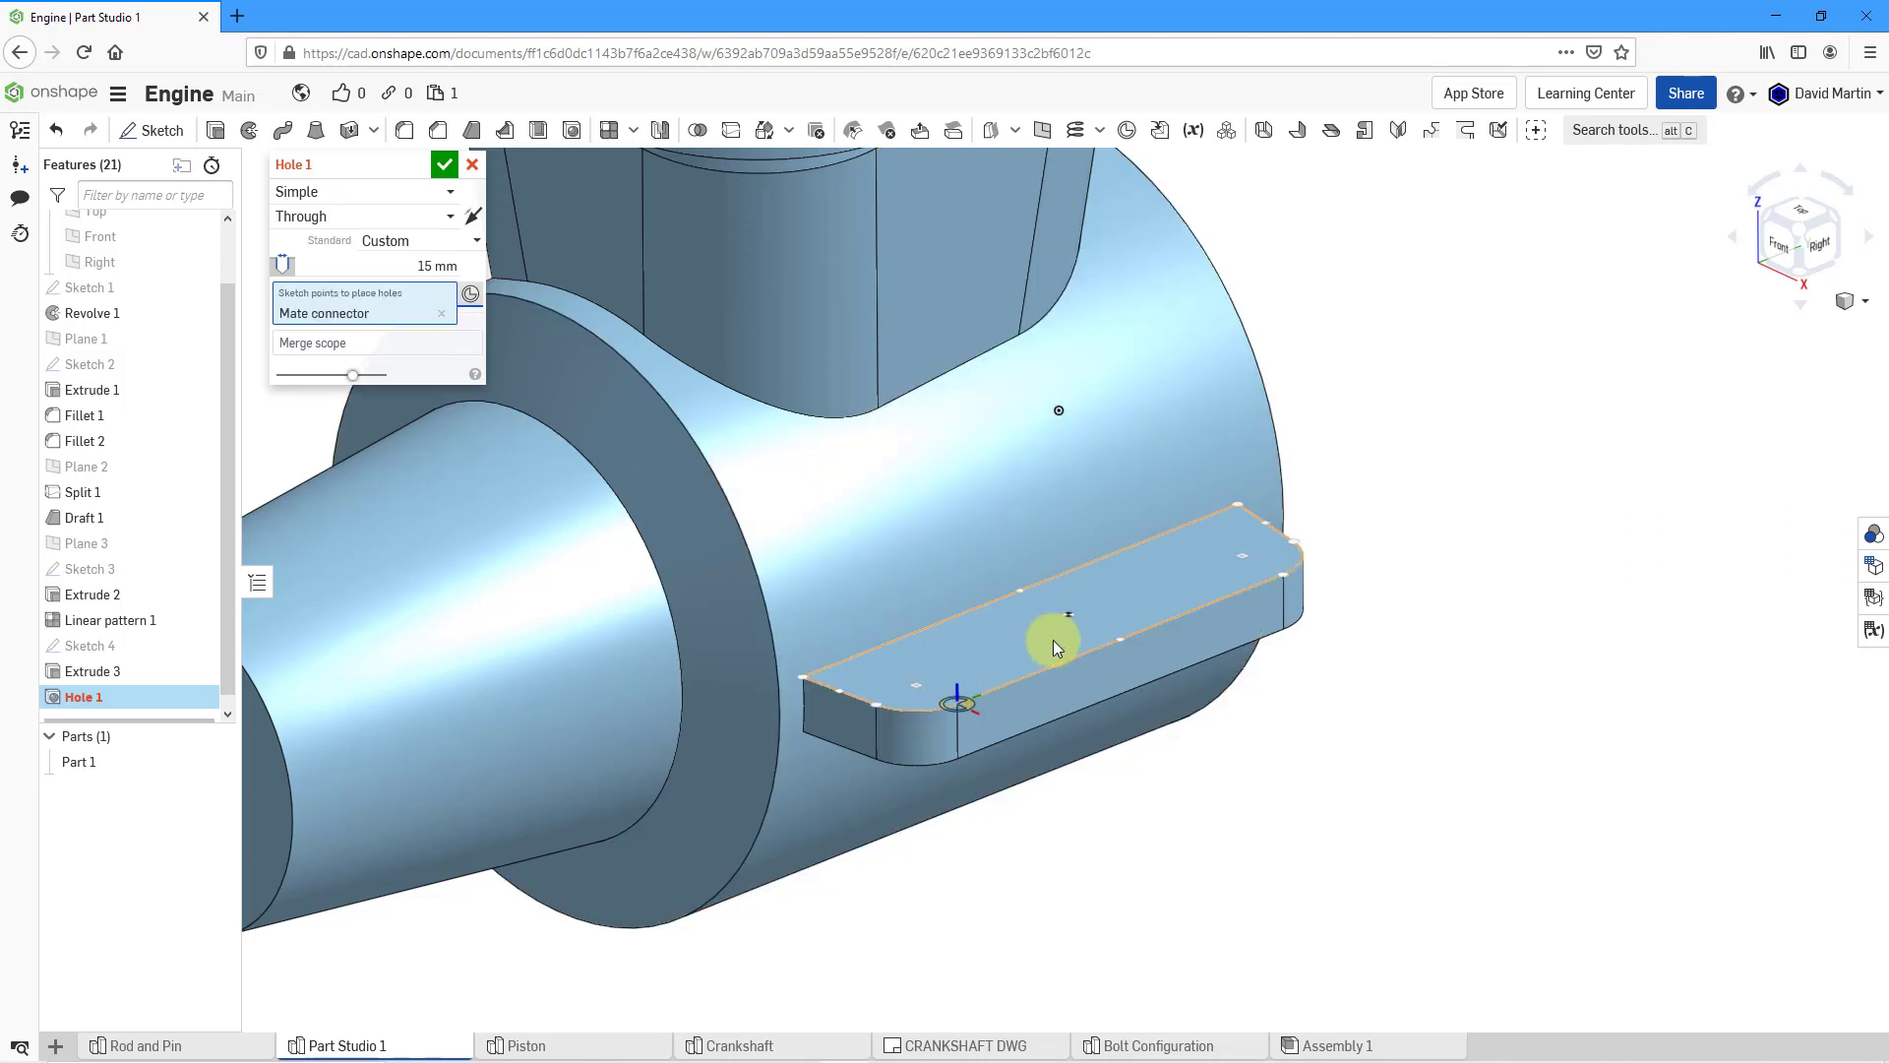
left_click(1244, 568)
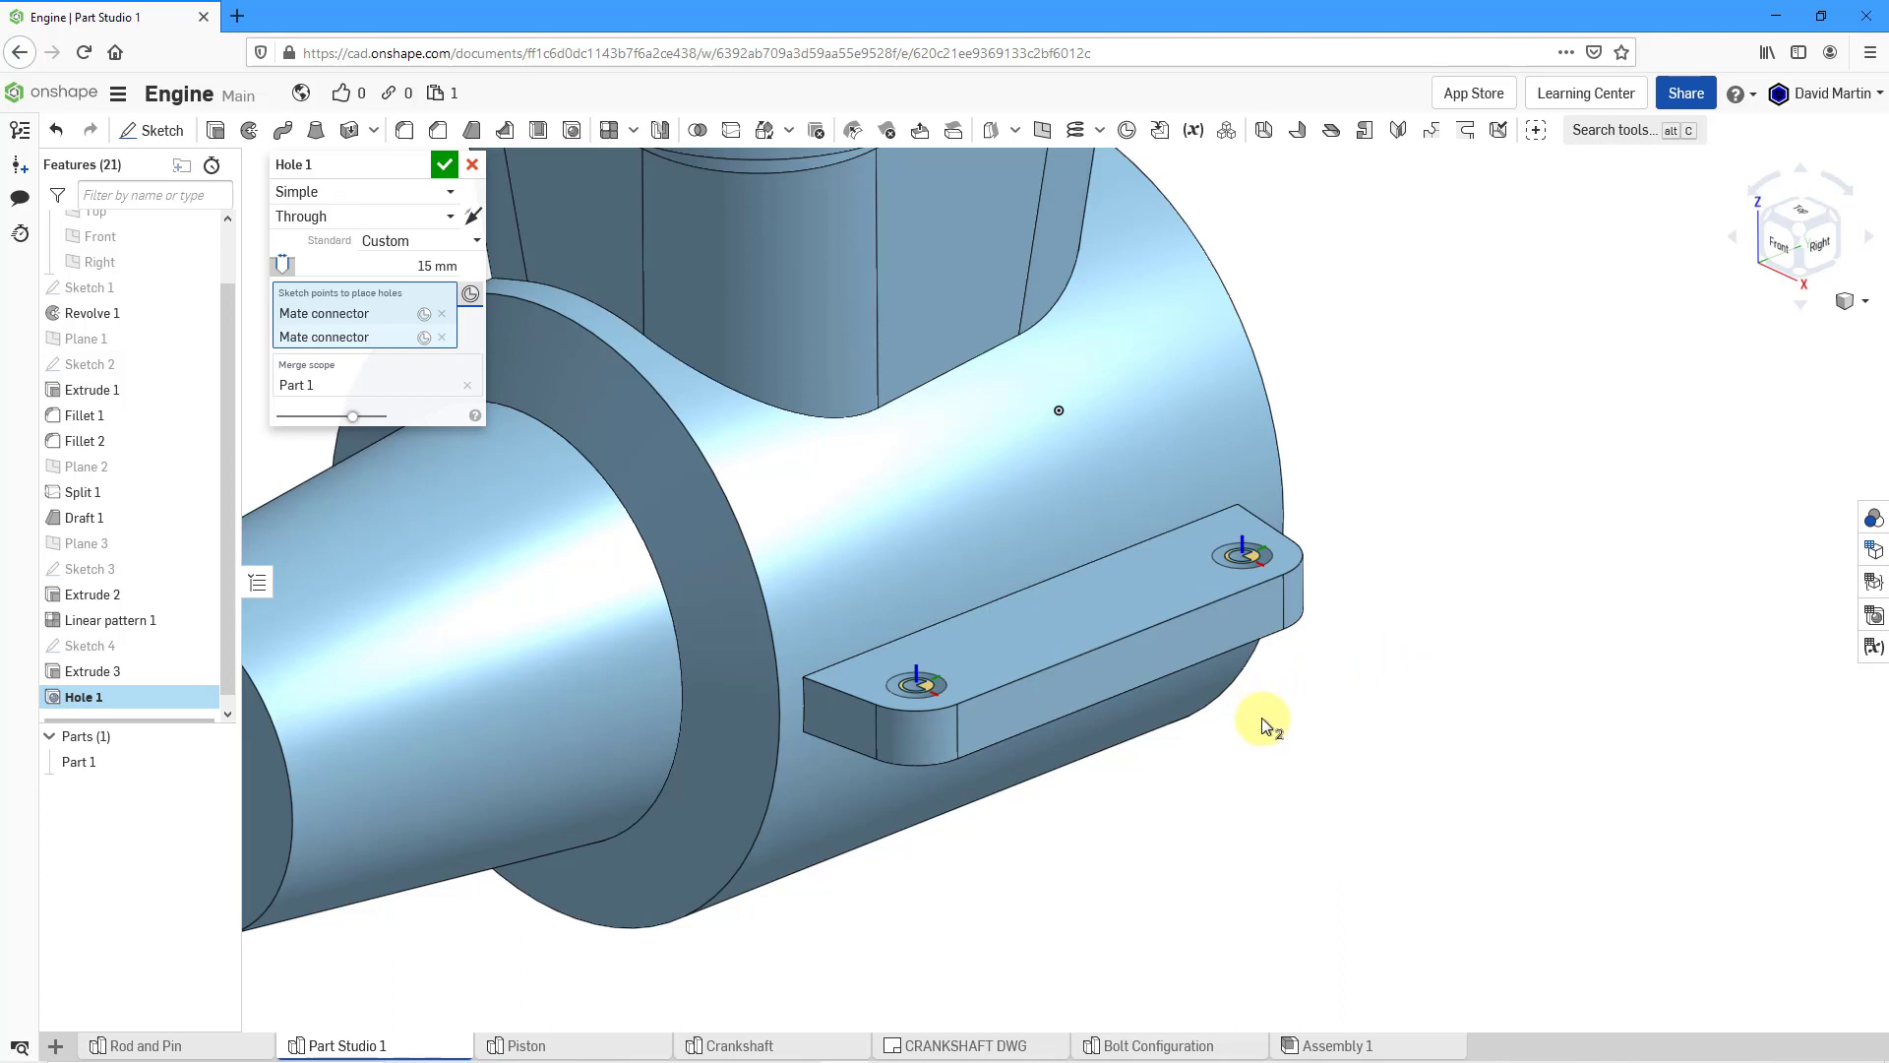
left_click(444, 164)
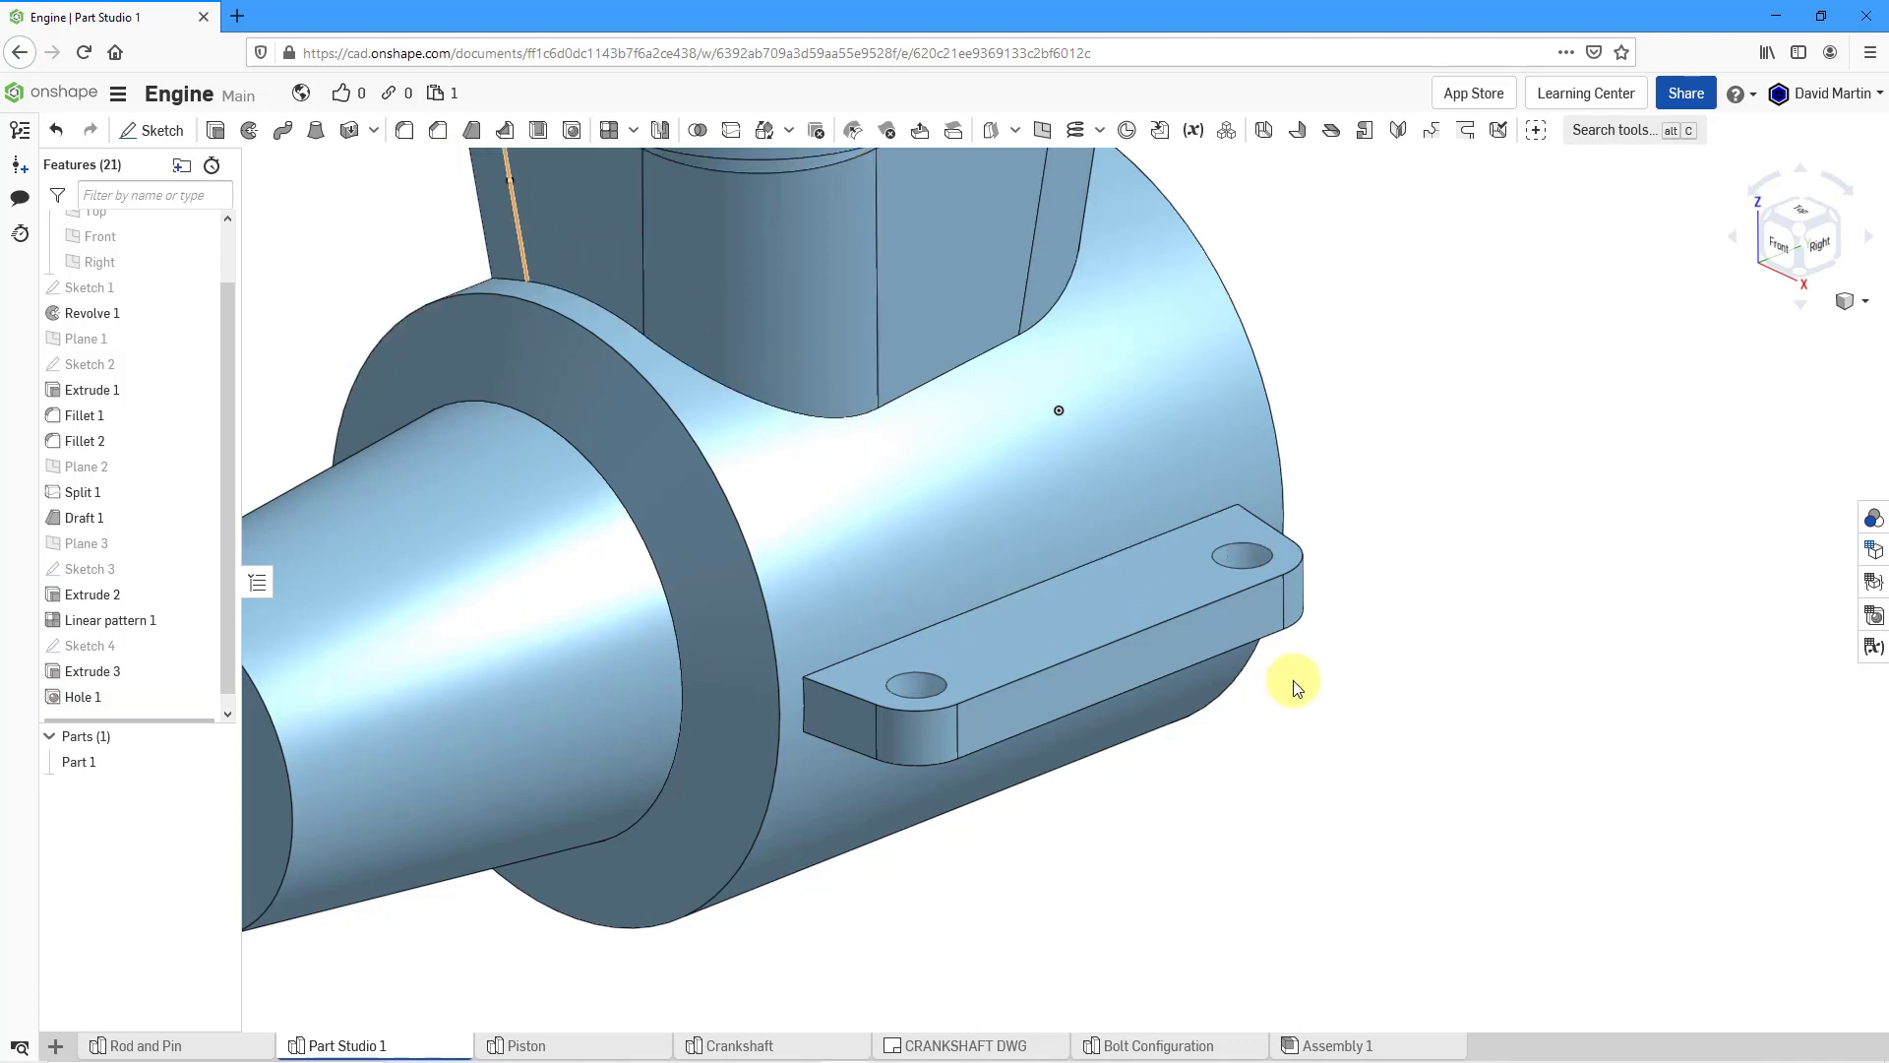
- Show all the reference planes again, with the lug side and the body's flat rear face in view
scroll(1354, 679, "up", 2)
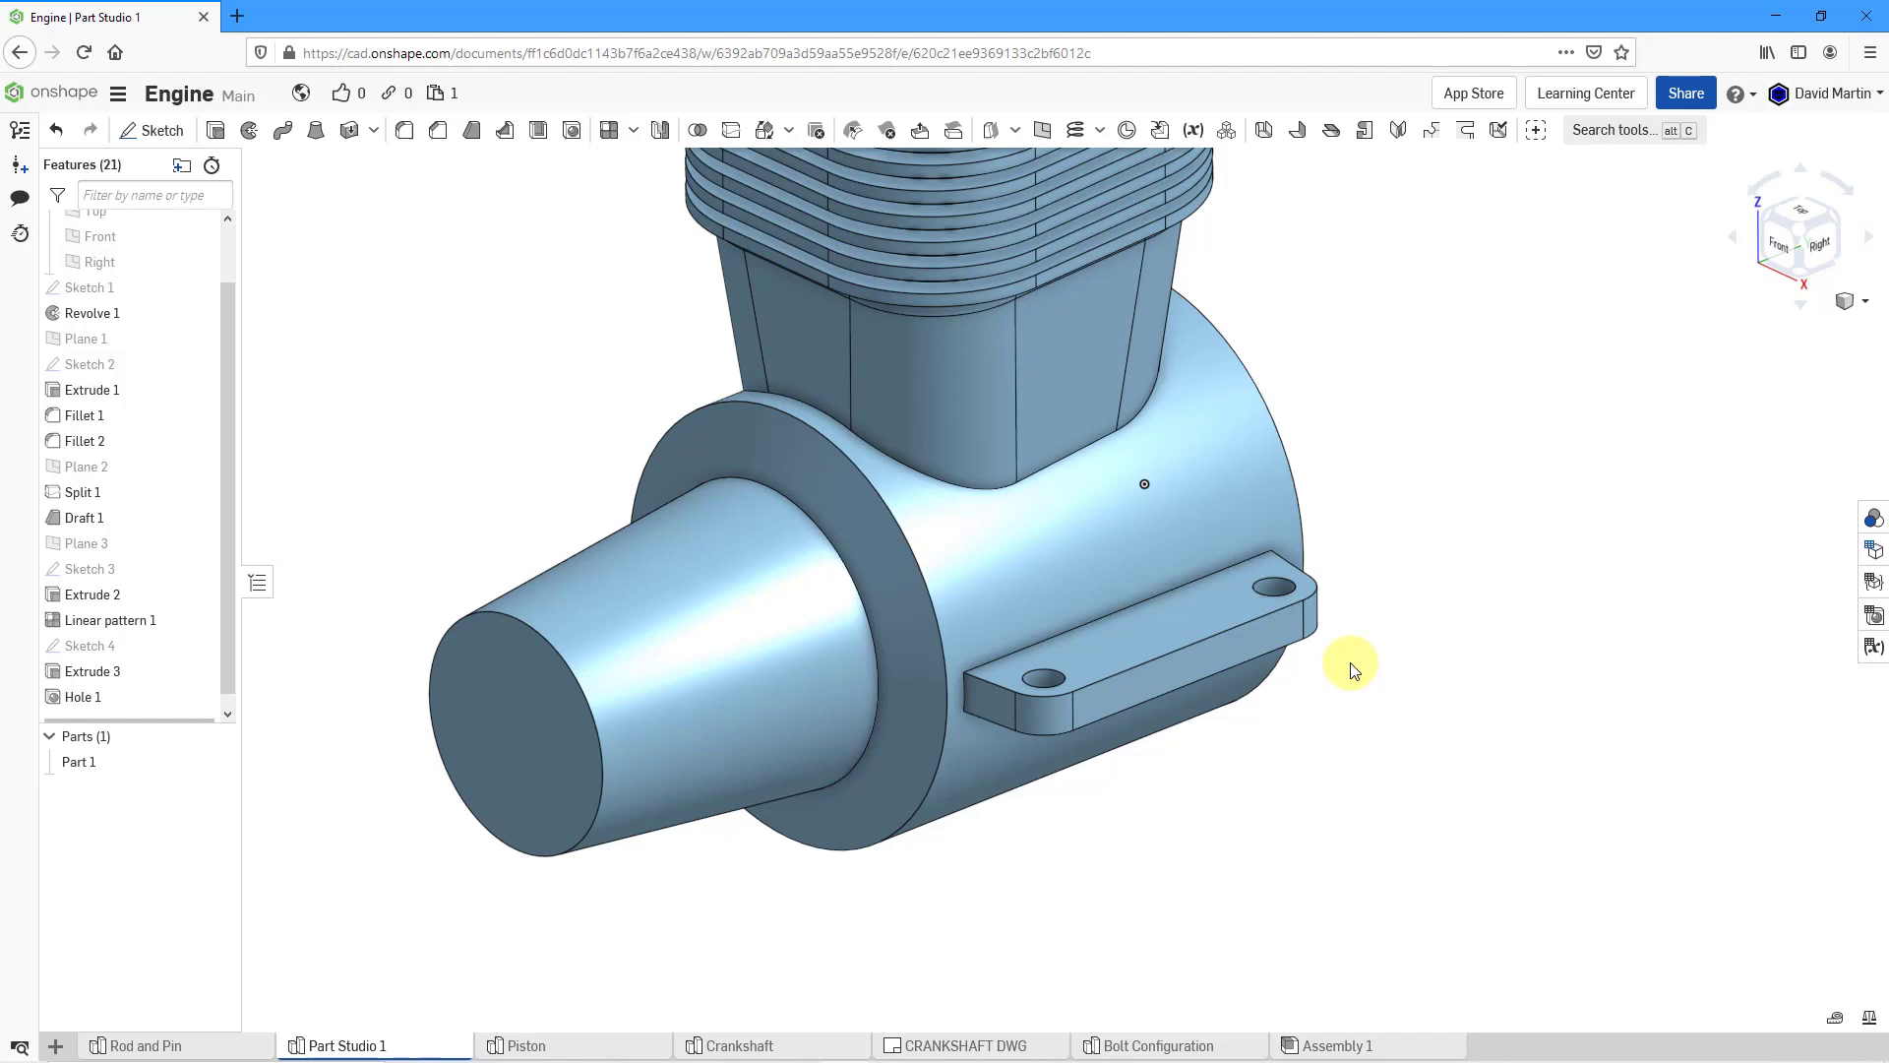
mouse_move(1277, 738)
right_mouse_down()
mouse_move(1349, 705)
mouse_move(1291, 701)
mouse_move(1299, 740)
mouse_move(1295, 723)
right_mouse_up()
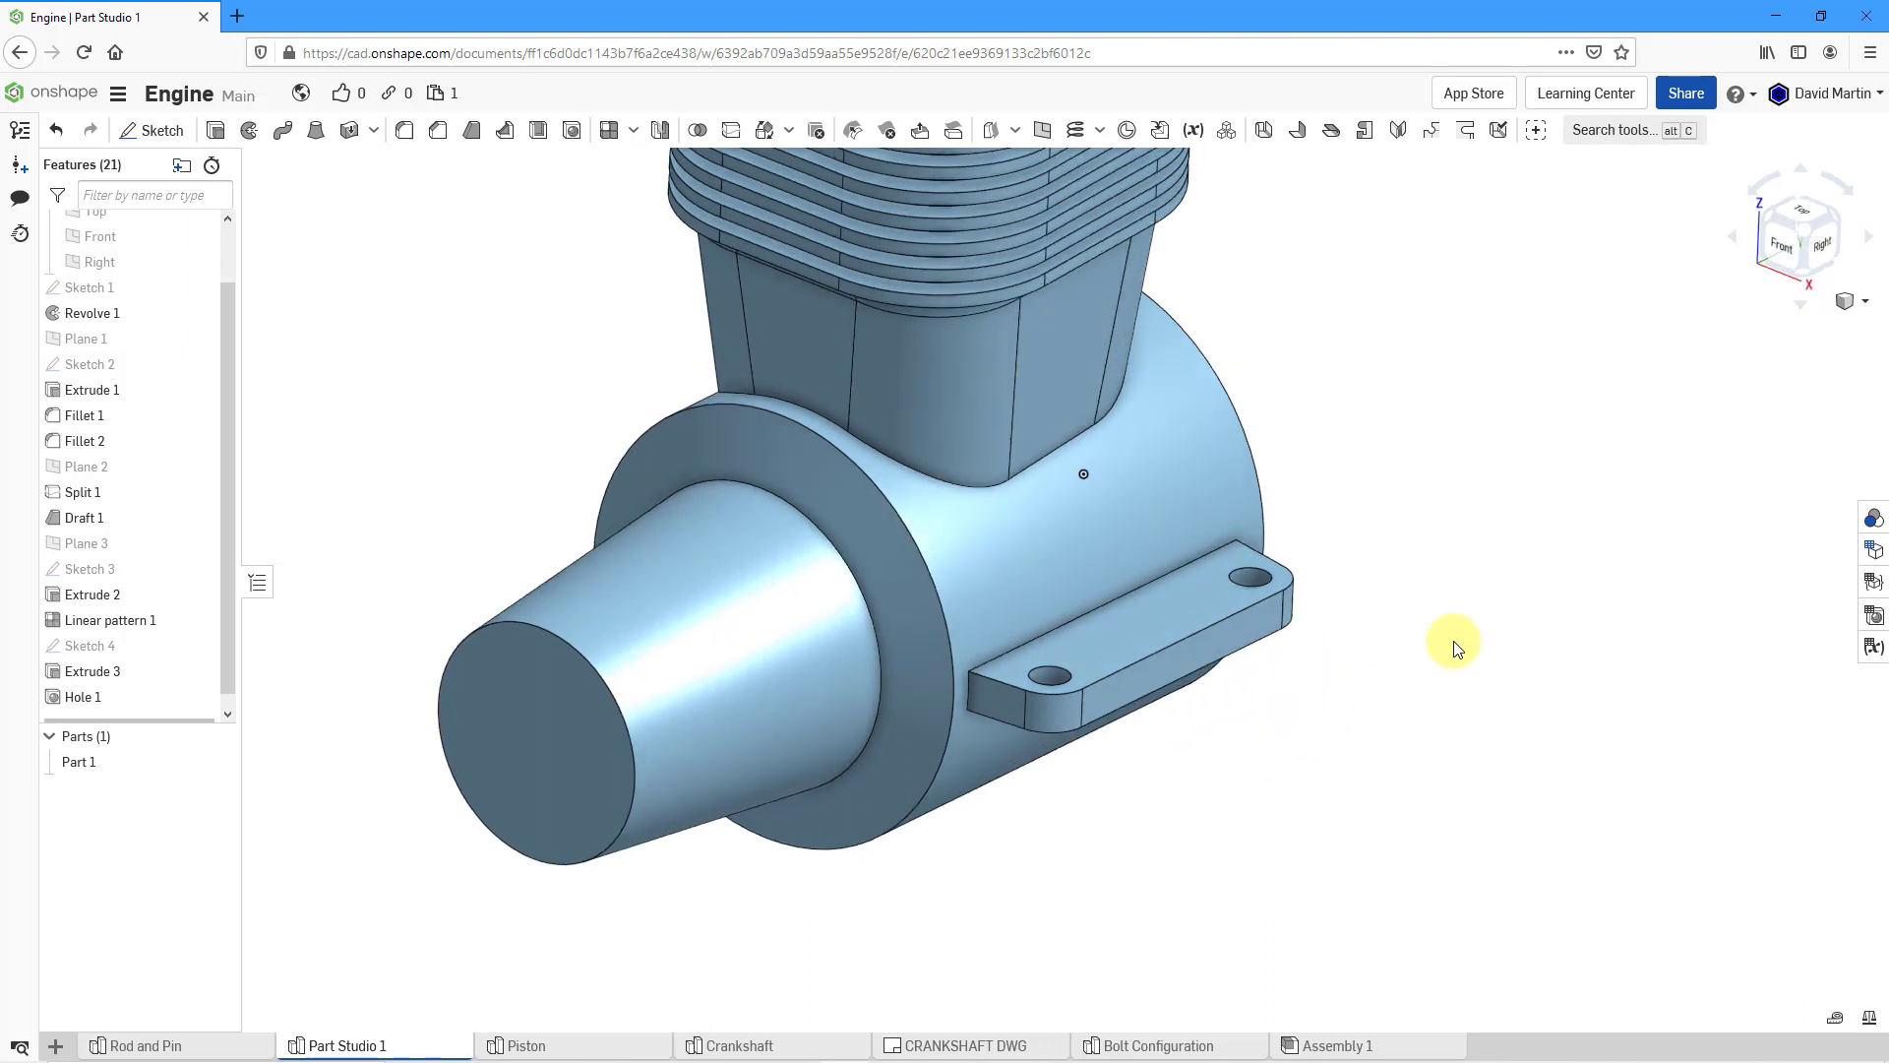
key("p")
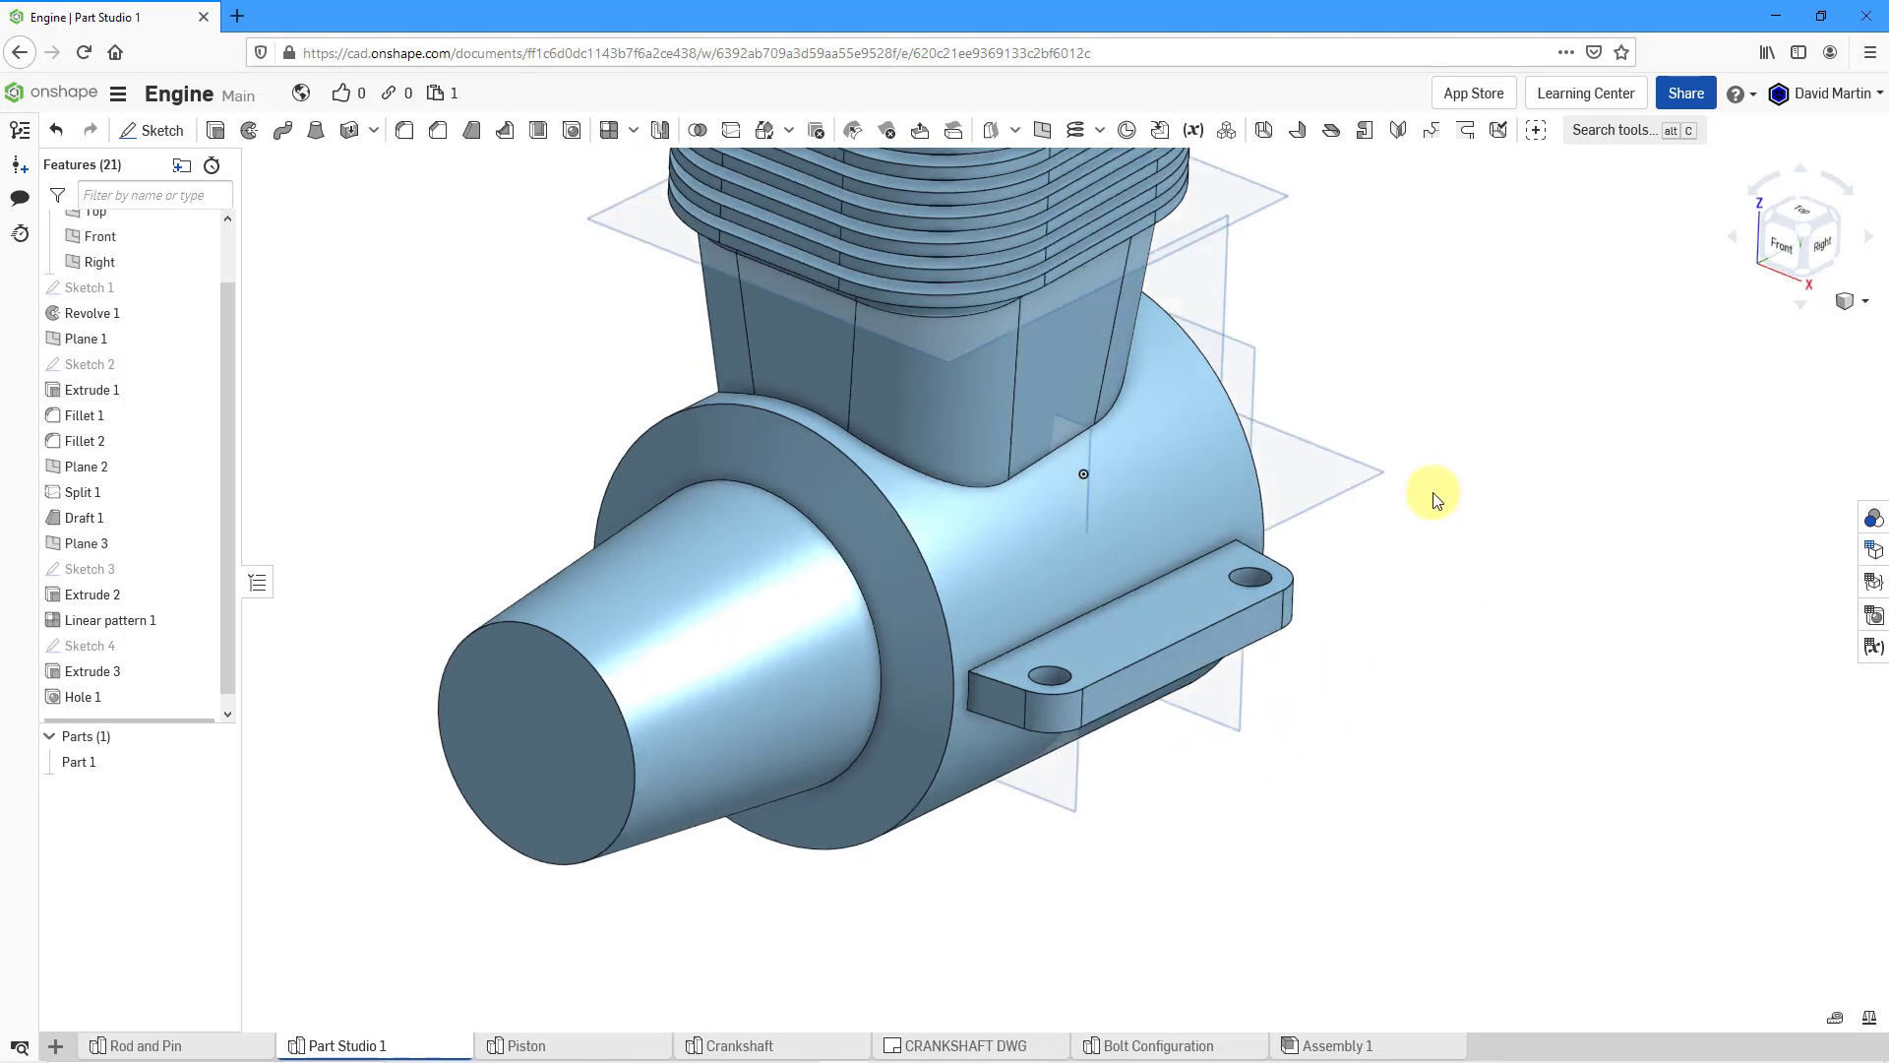
right_click_drag(861, 460, 716, 447)
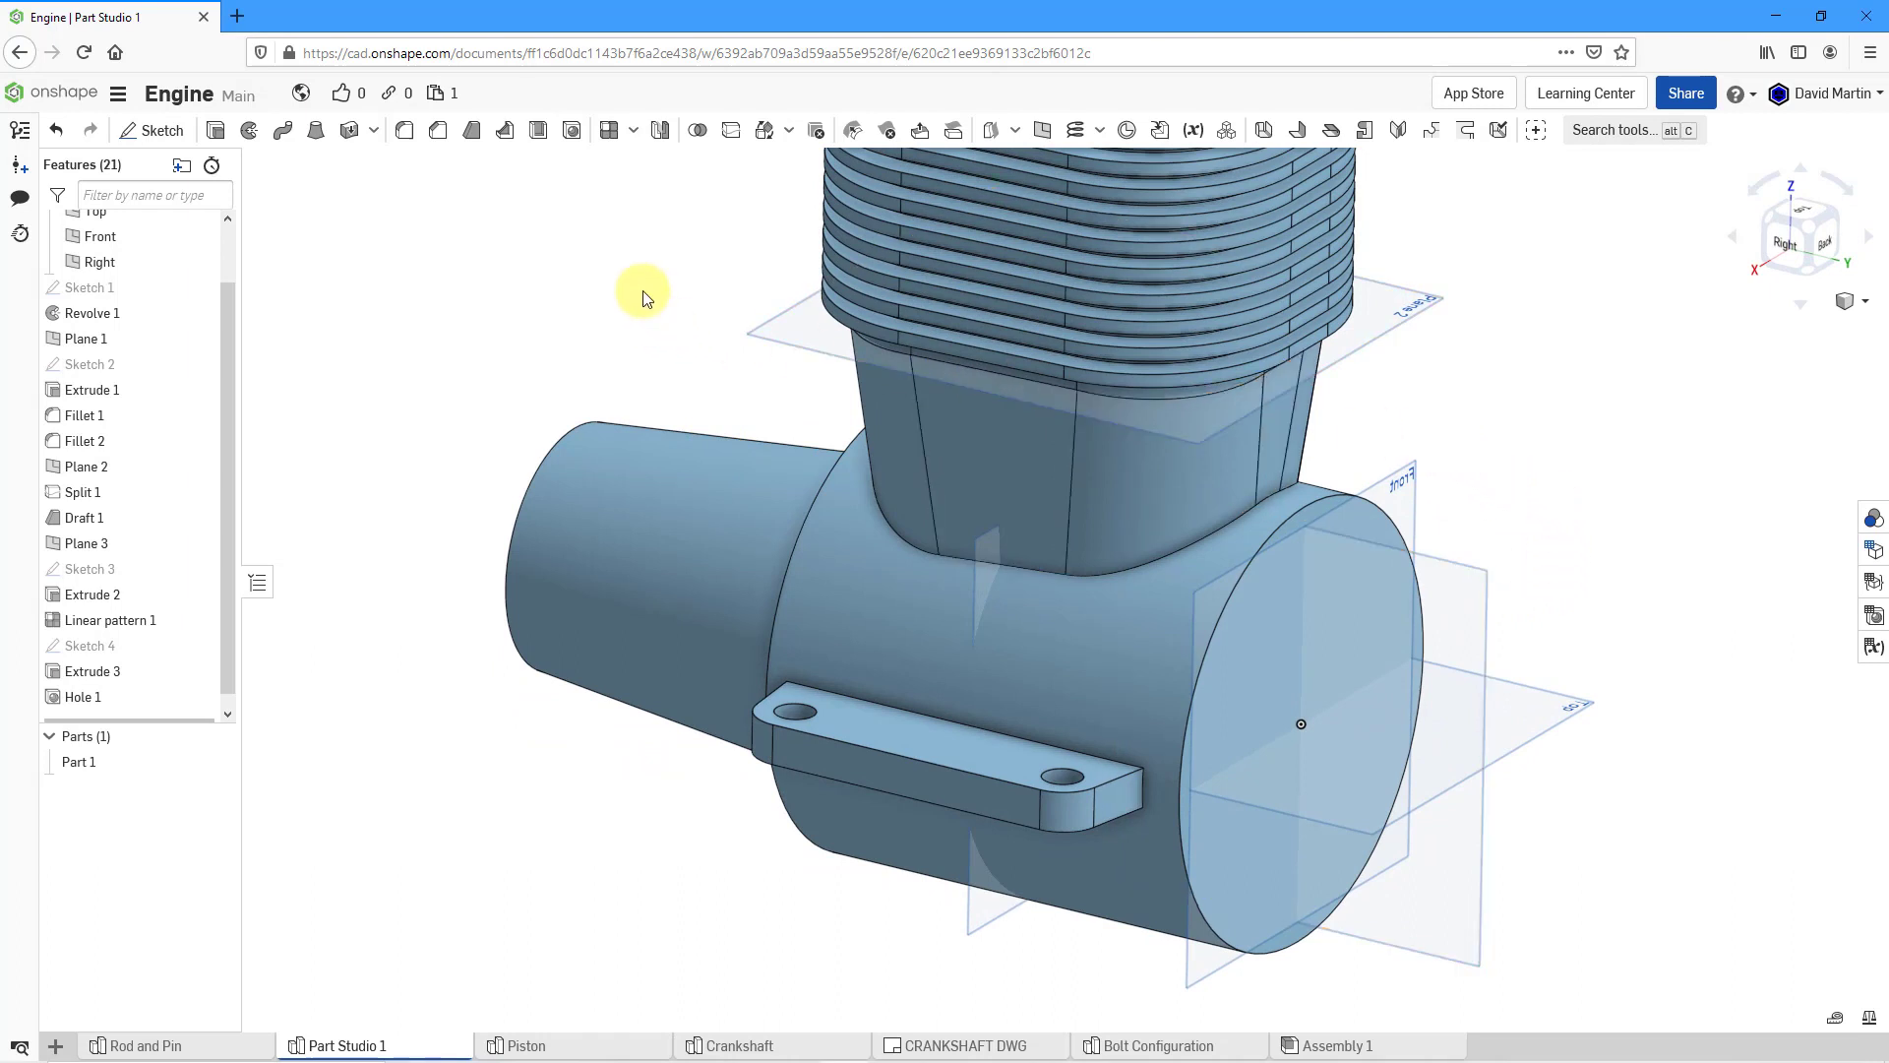
- Mirror the lug extrusion and its holes across the Right plane with a feature mirror
left_click(659, 132)
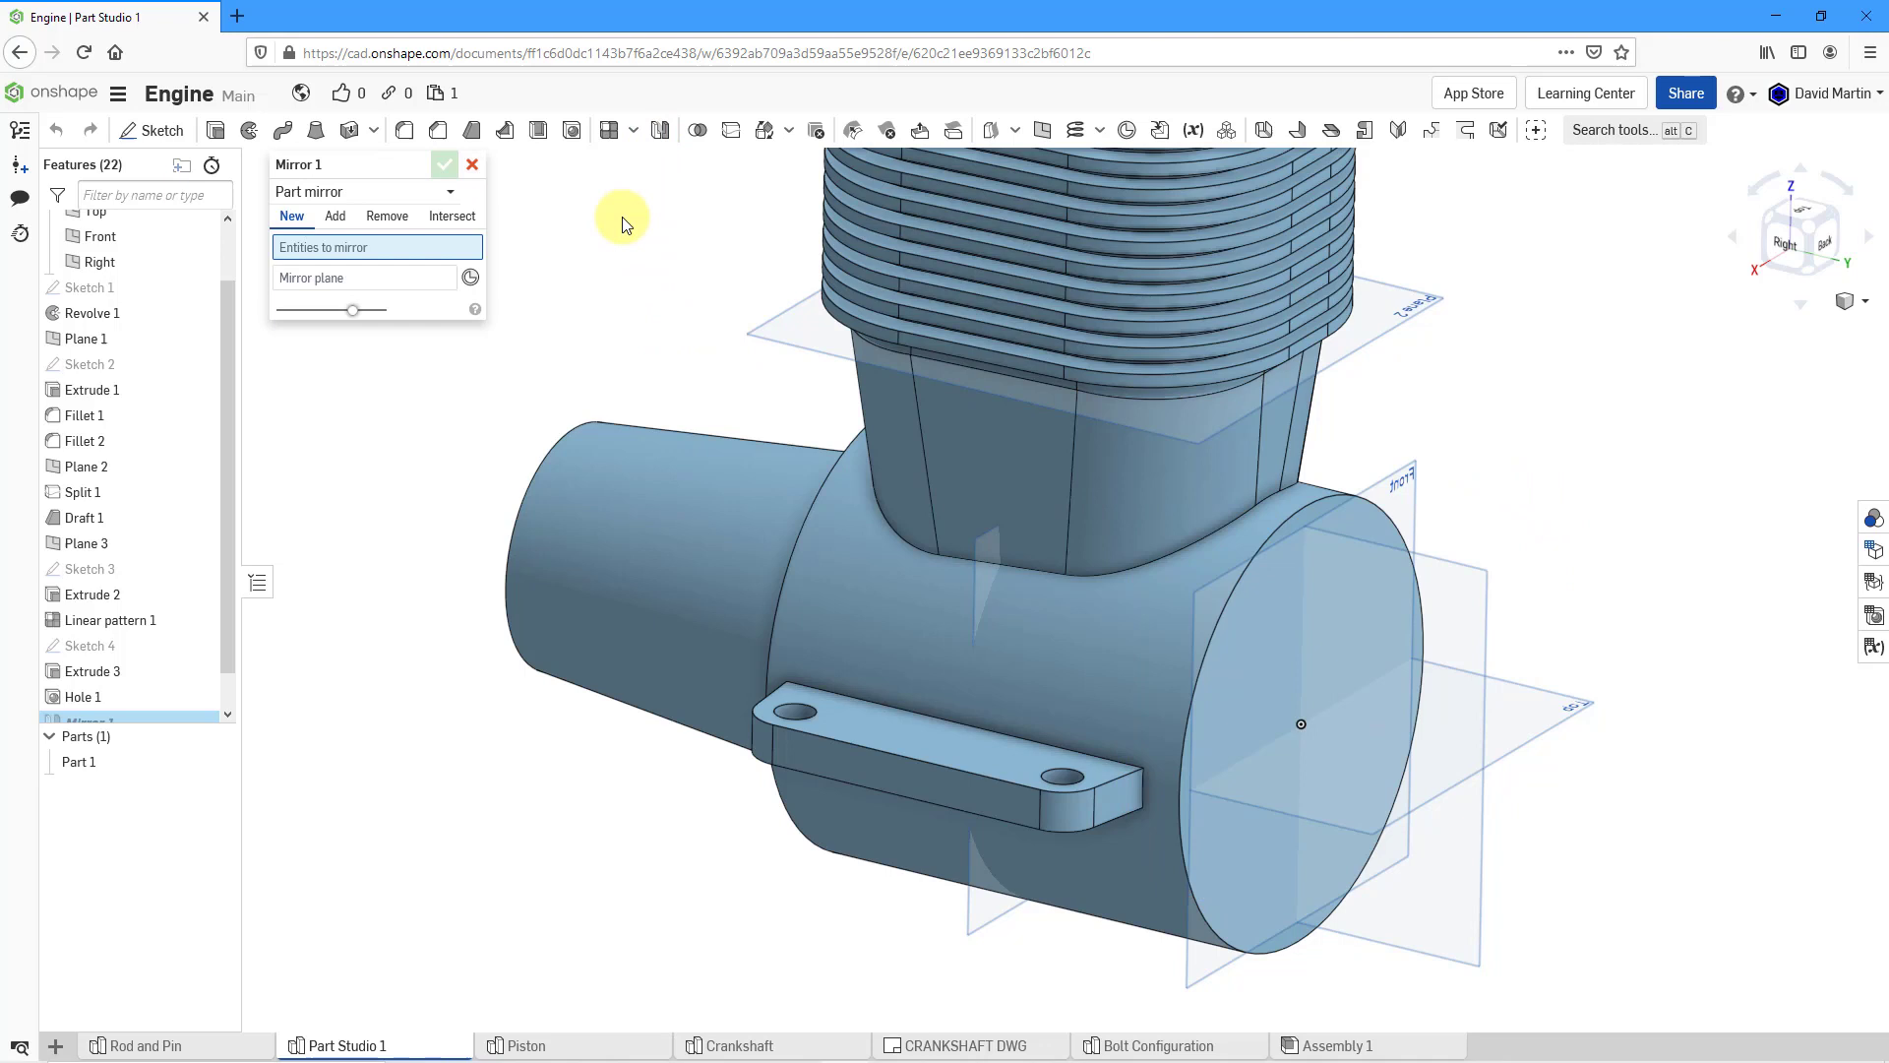
left_click(355, 200)
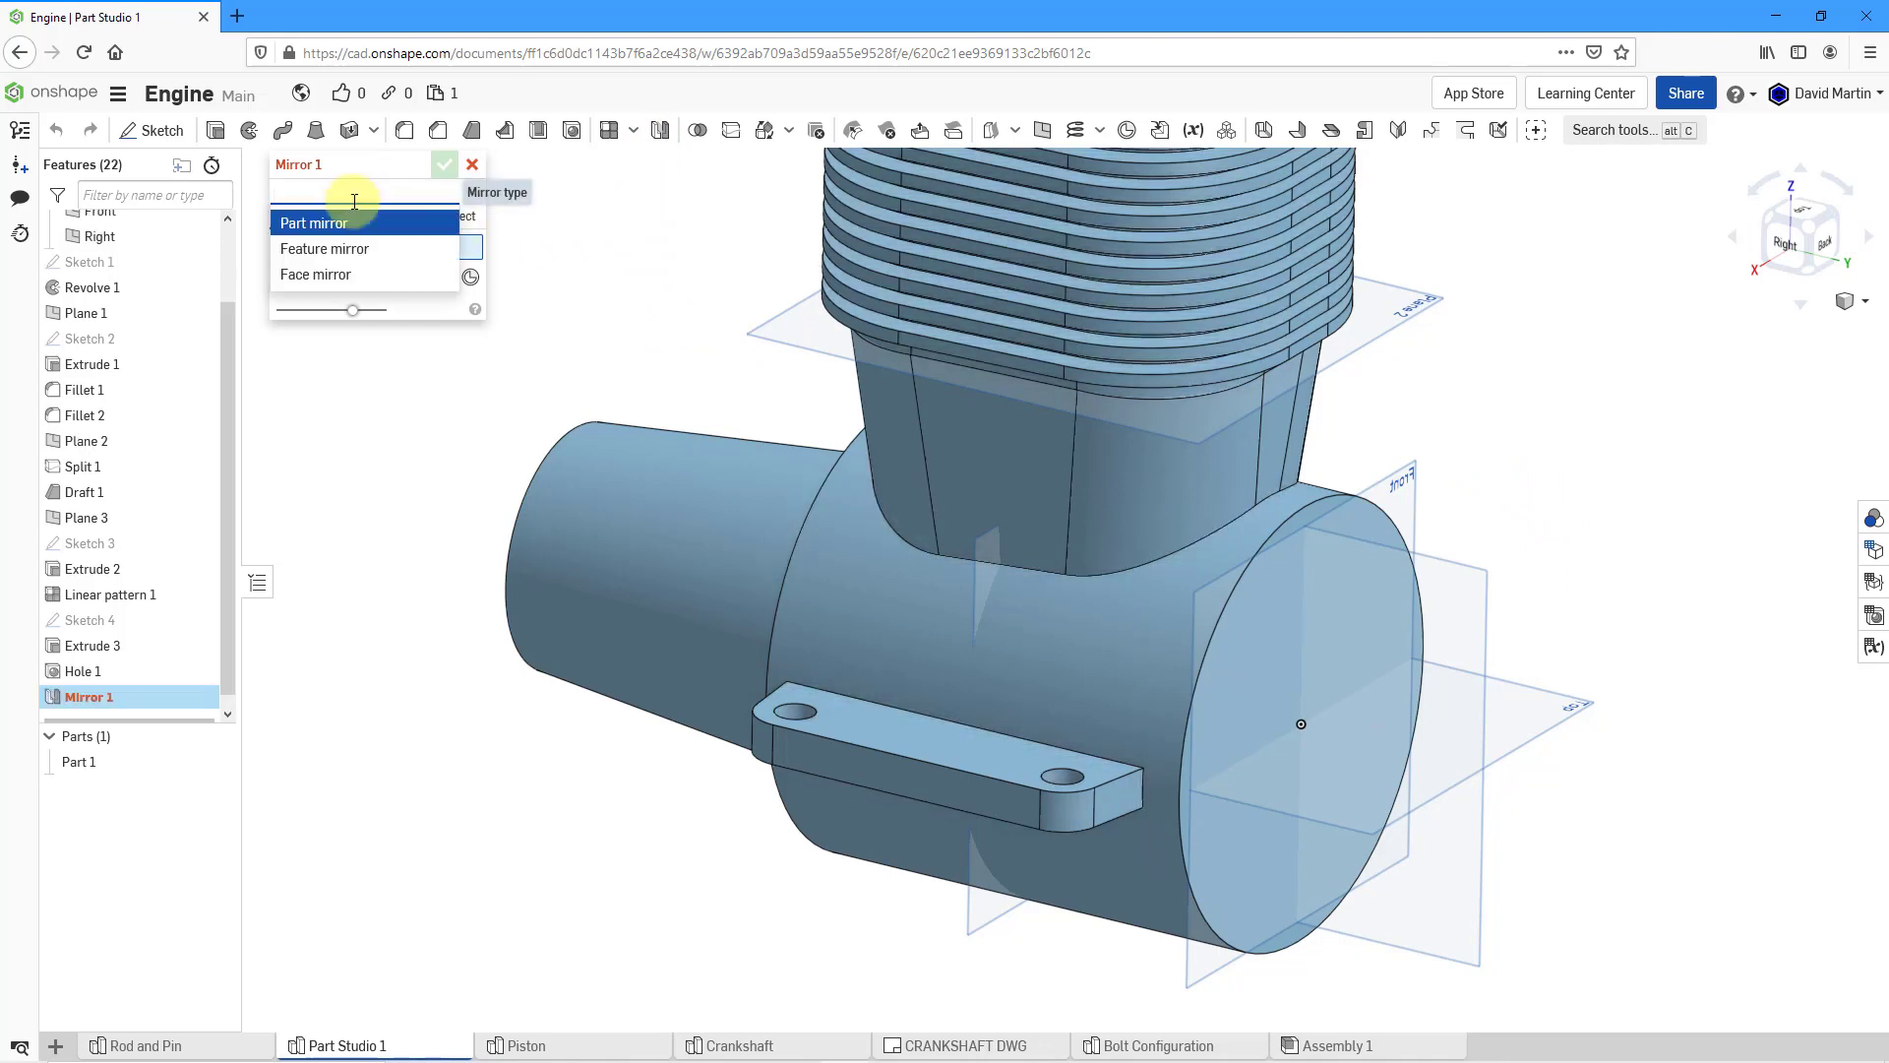
left_click(345, 252)
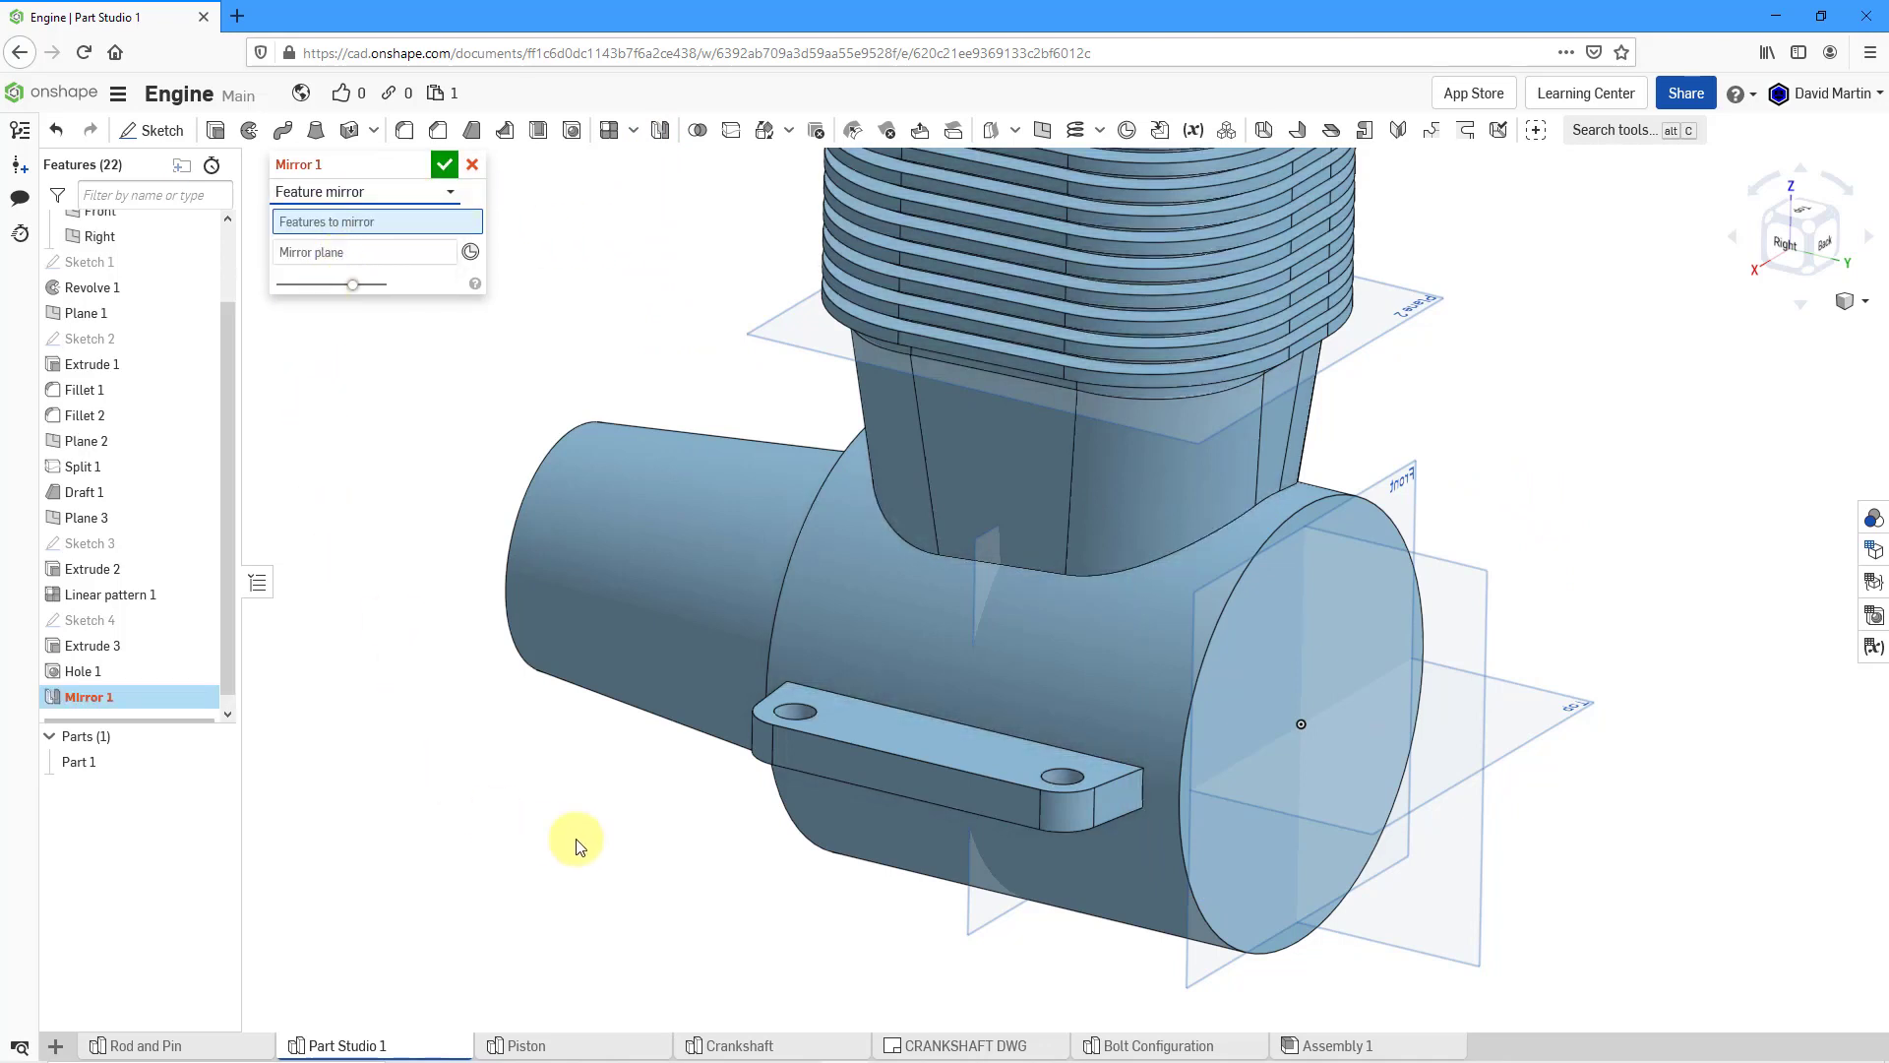
left_click(872, 768)
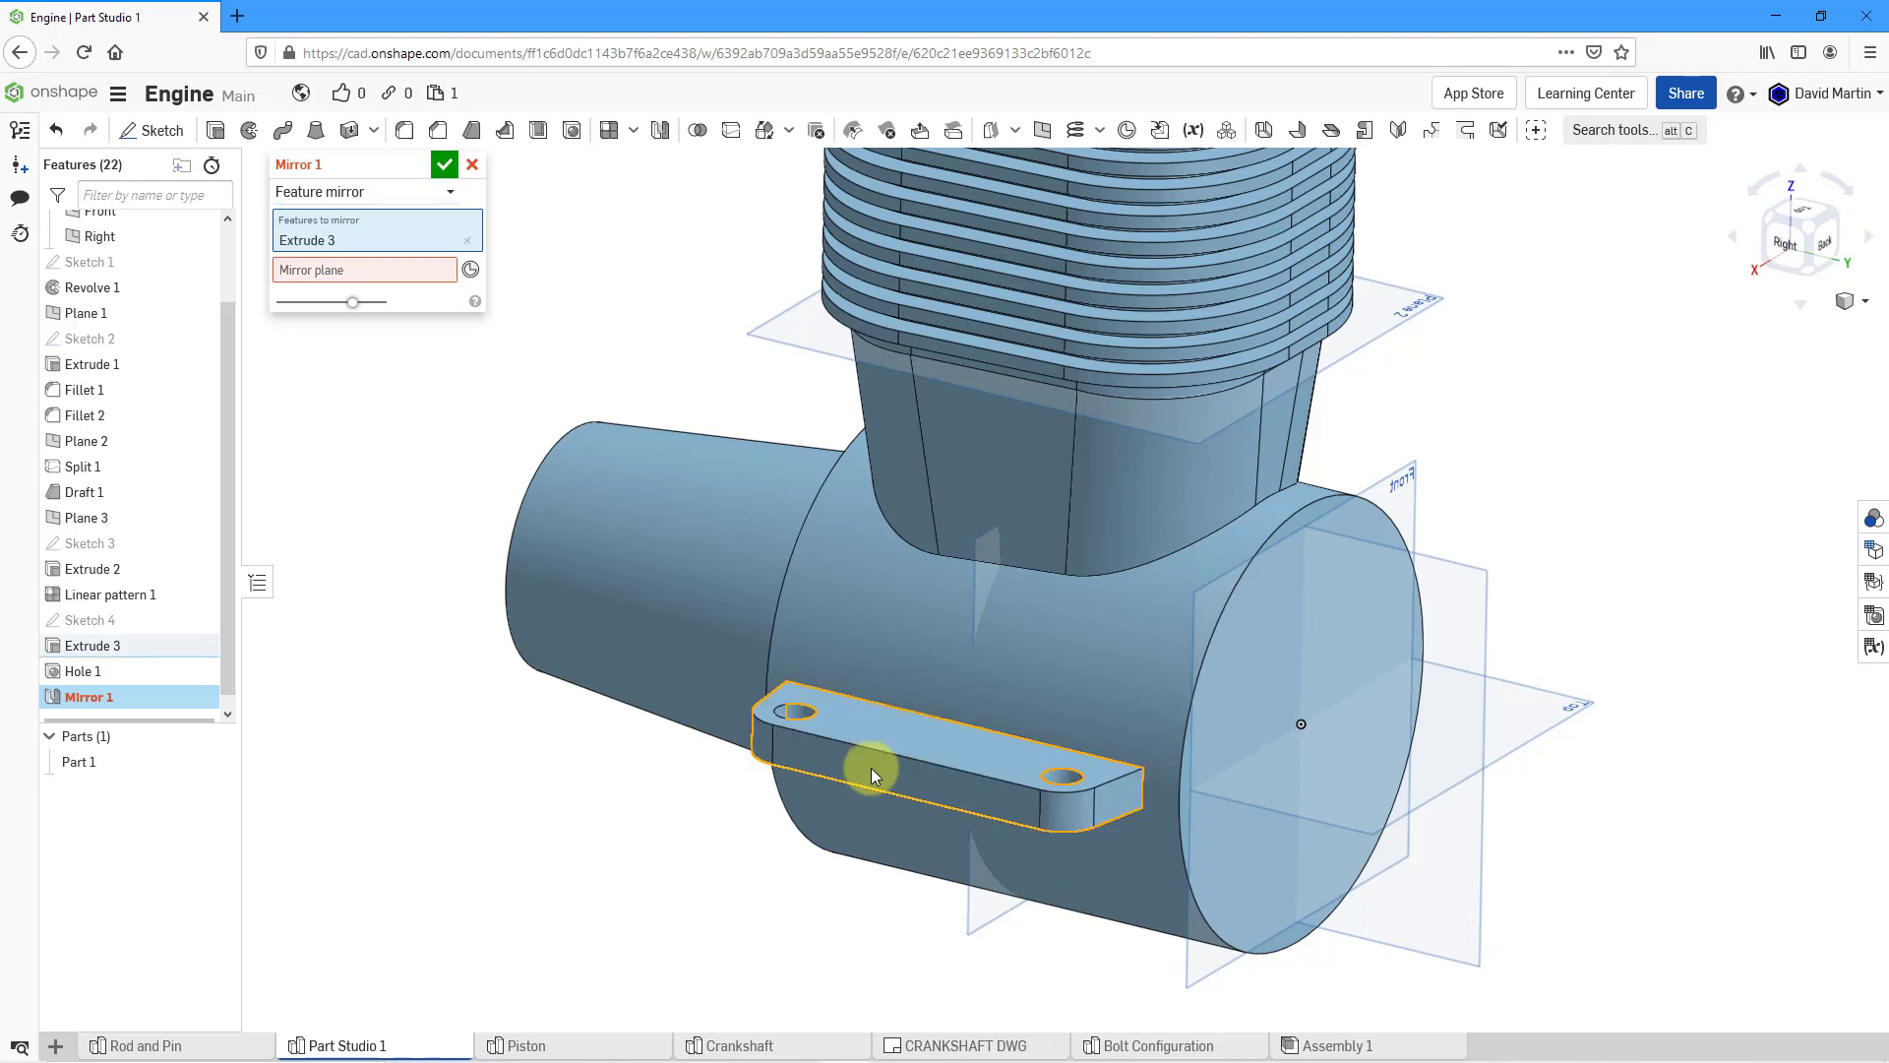
left_click(798, 718)
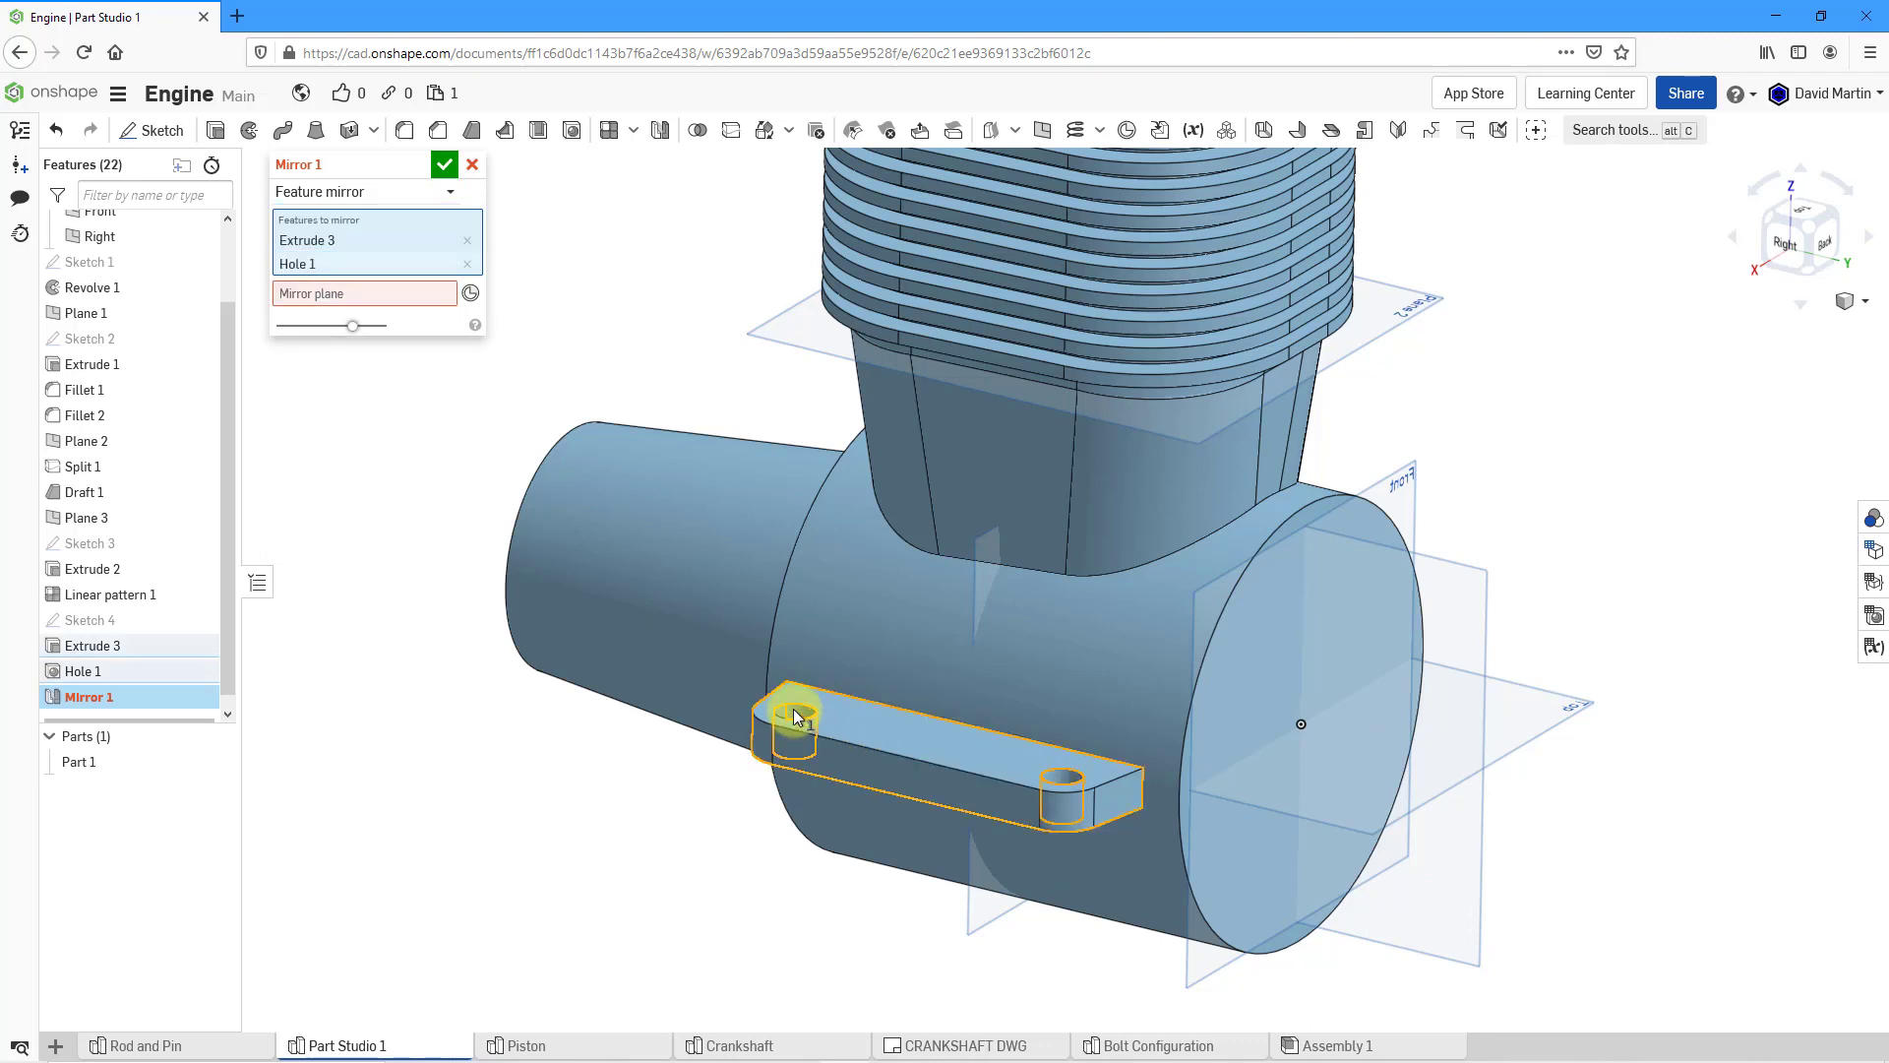
left_click(341, 293)
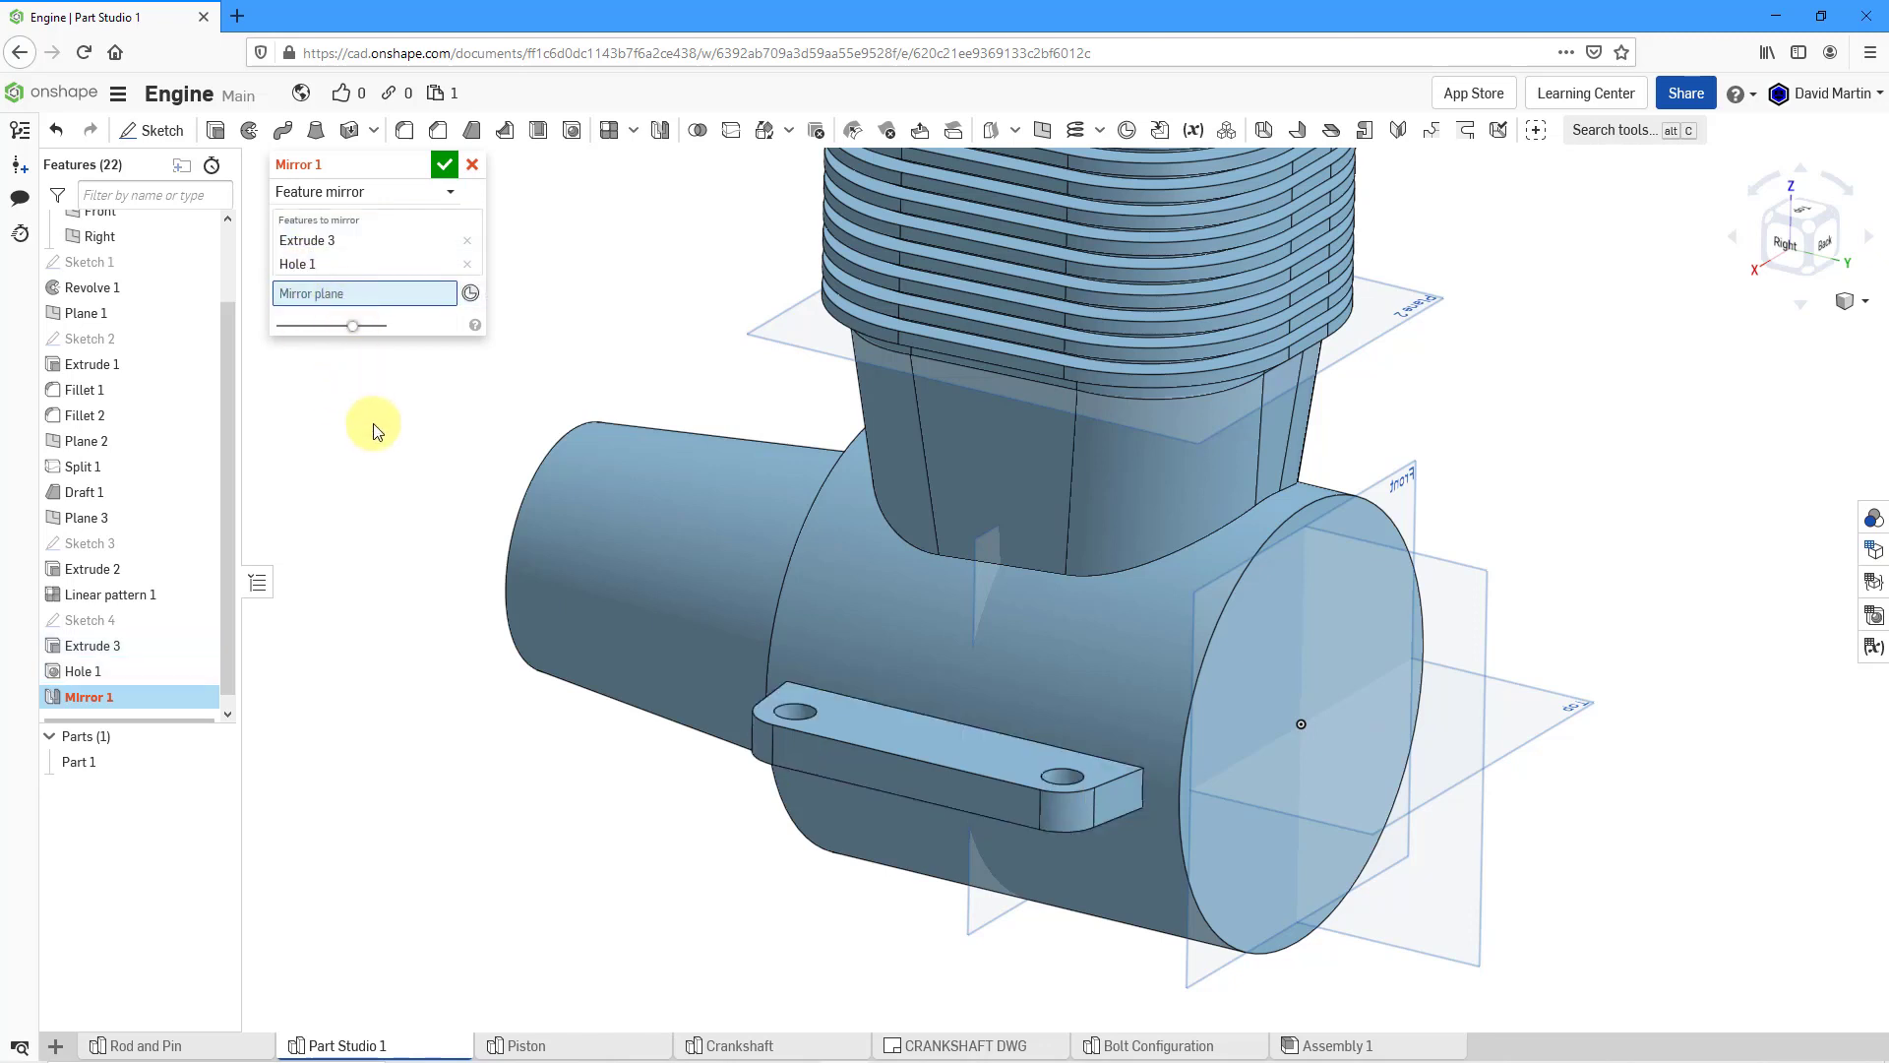
left_click(1480, 571)
scroll(1102, 517, "down", 2)
right_click_drag(1130, 522, 971, 551)
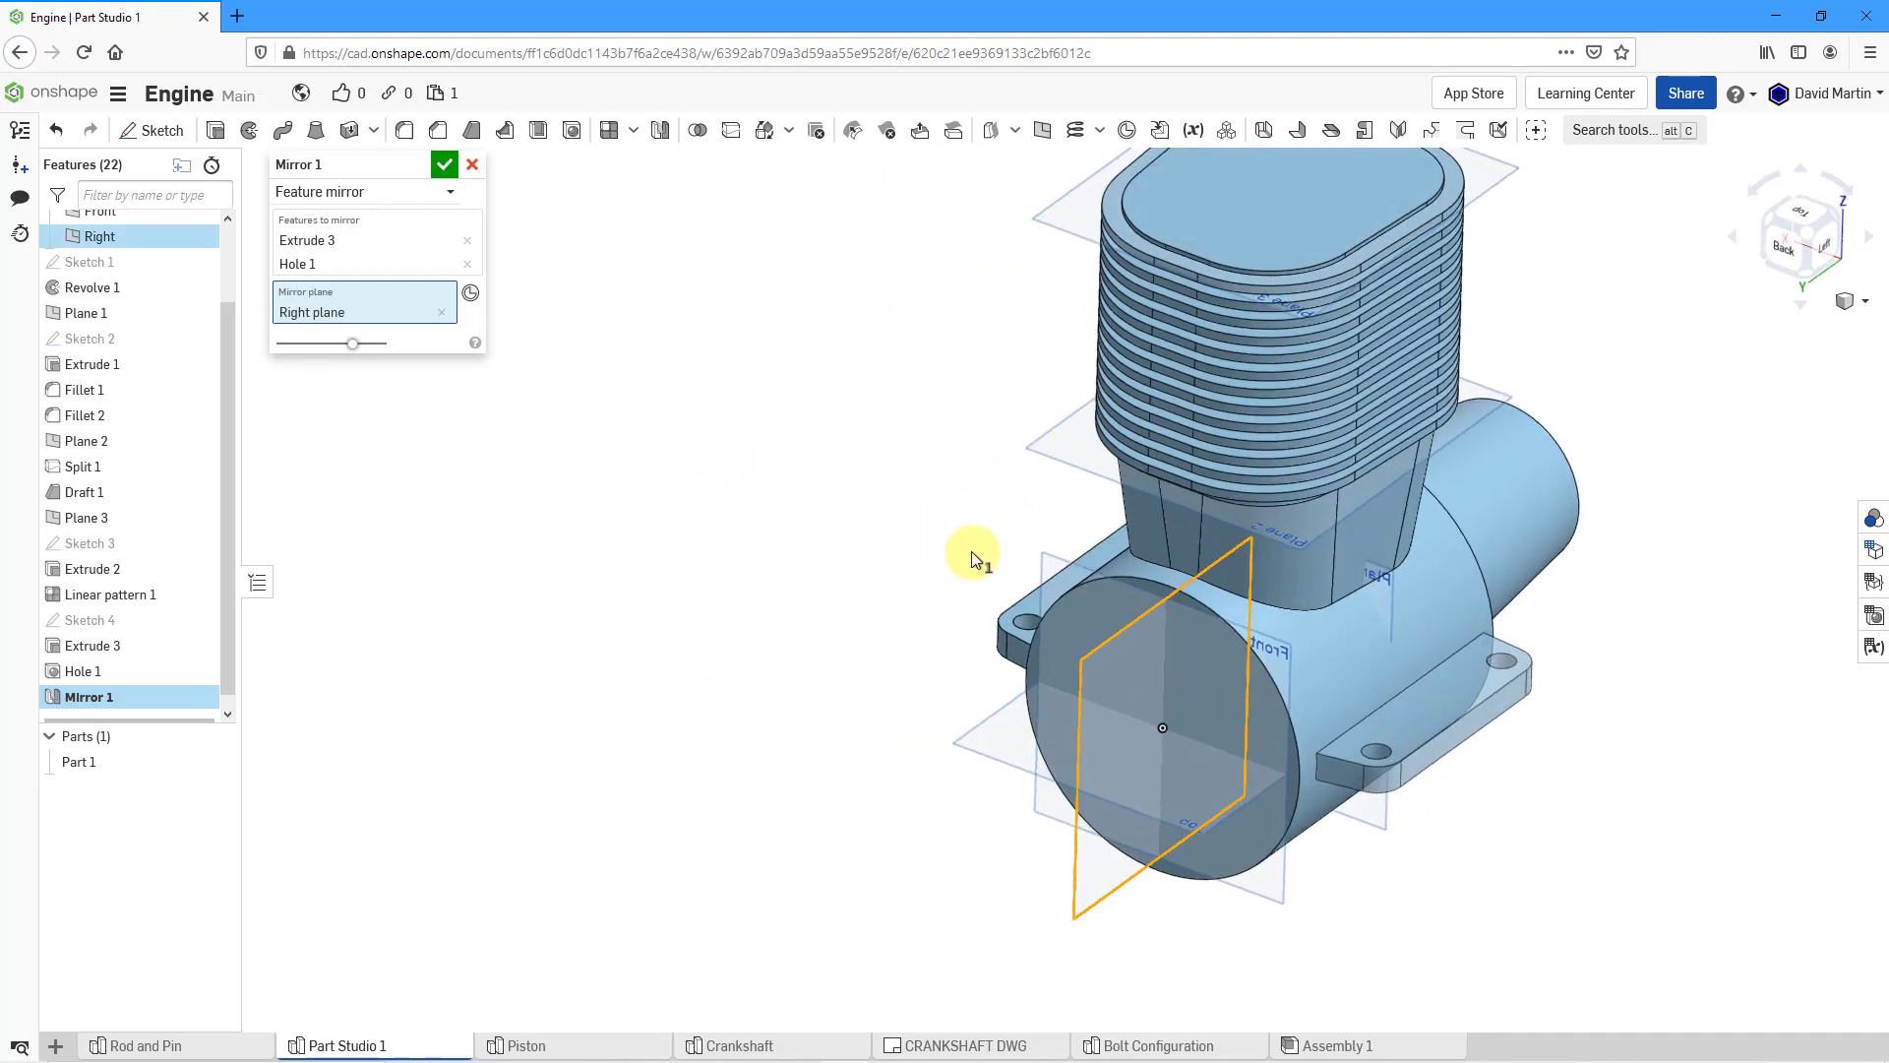
left_click(446, 165)
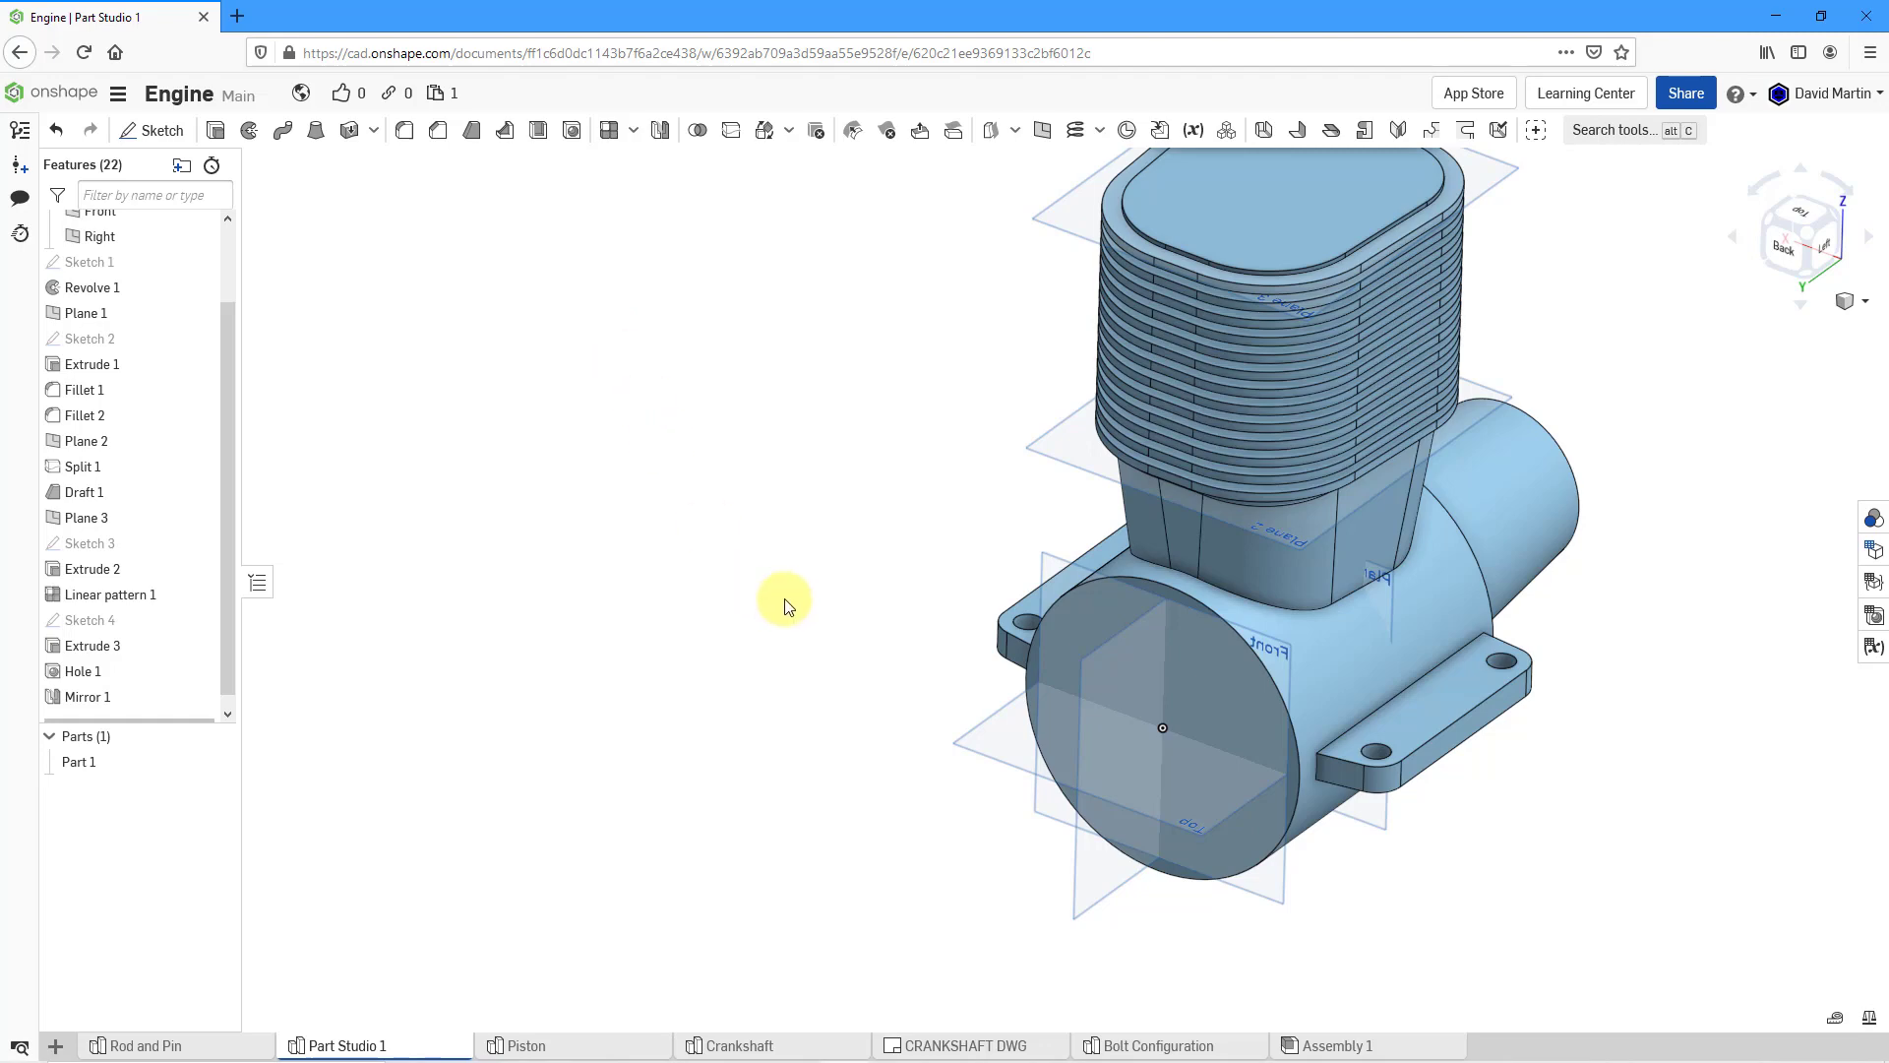
- Cut a simple 62.5 mm through hole centred on the tapered nose's end face, placed with a mate connector
right_click_drag(784, 603, 596, 538)
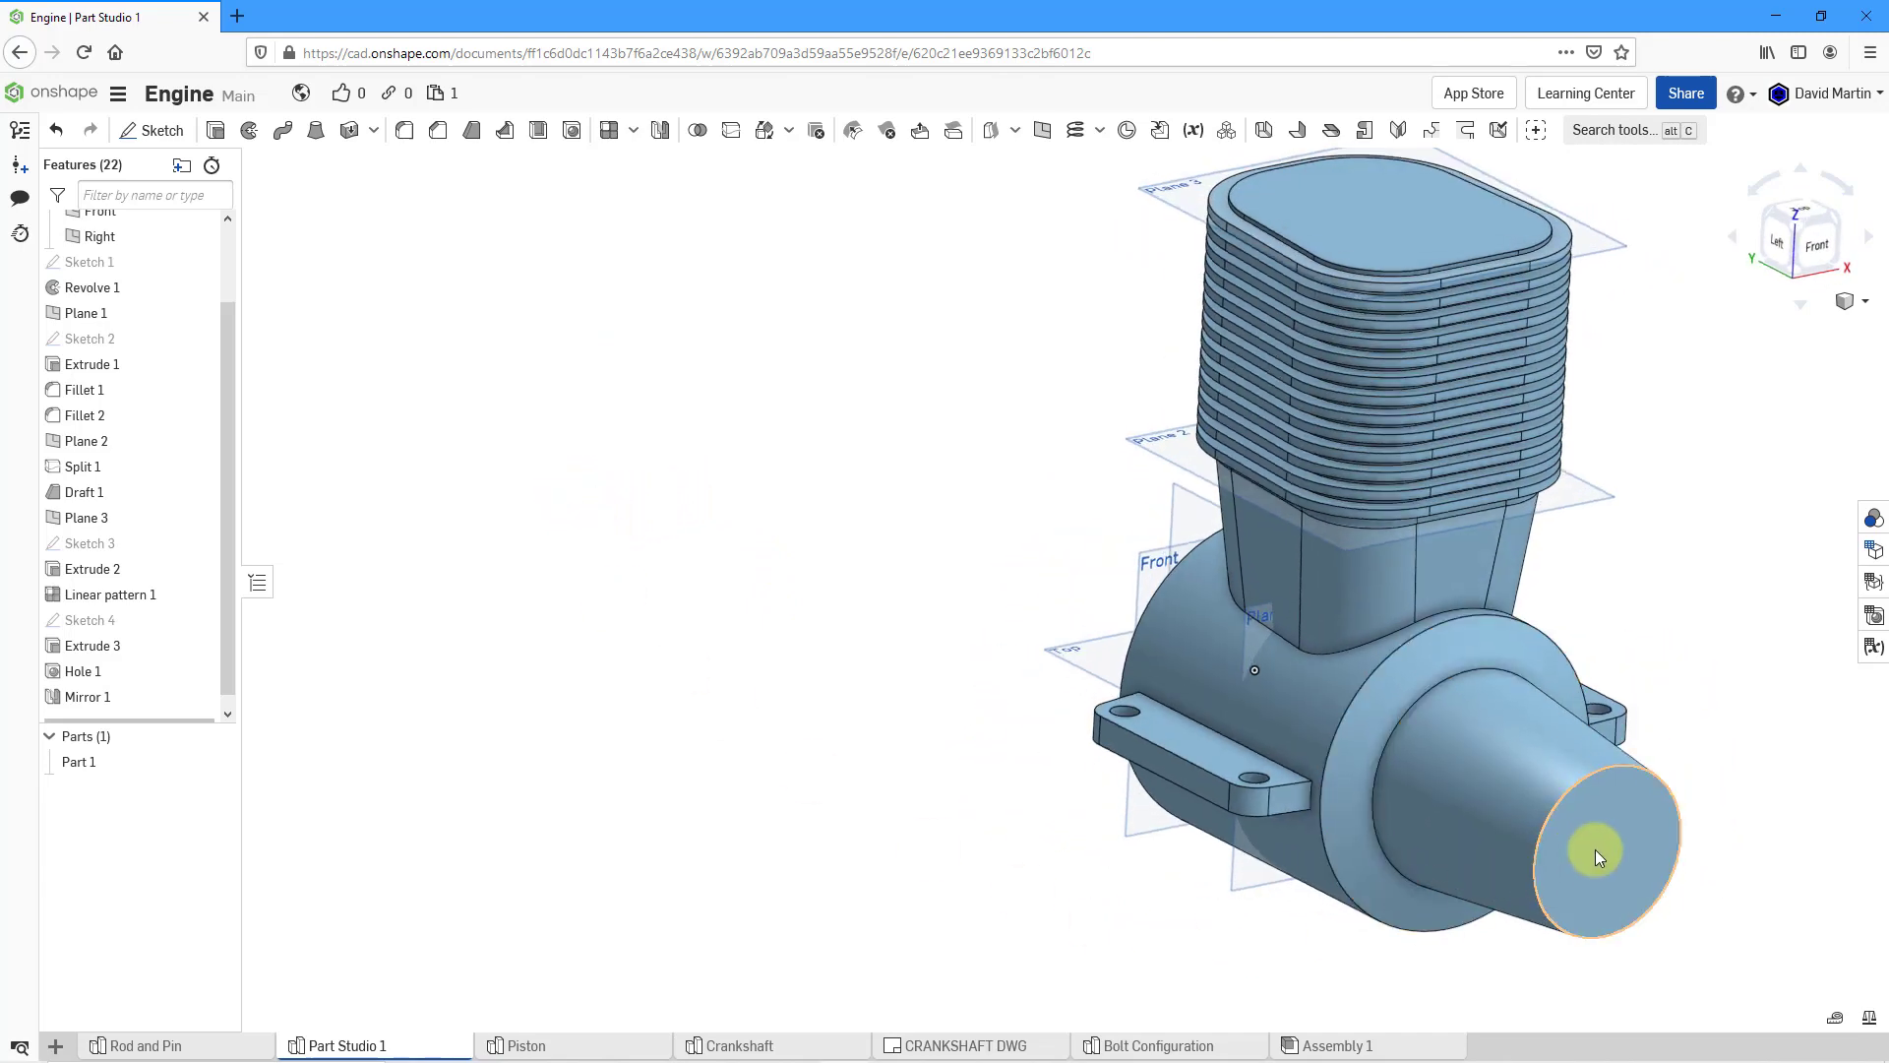
middle_click_drag(1592, 849, 1129, 776)
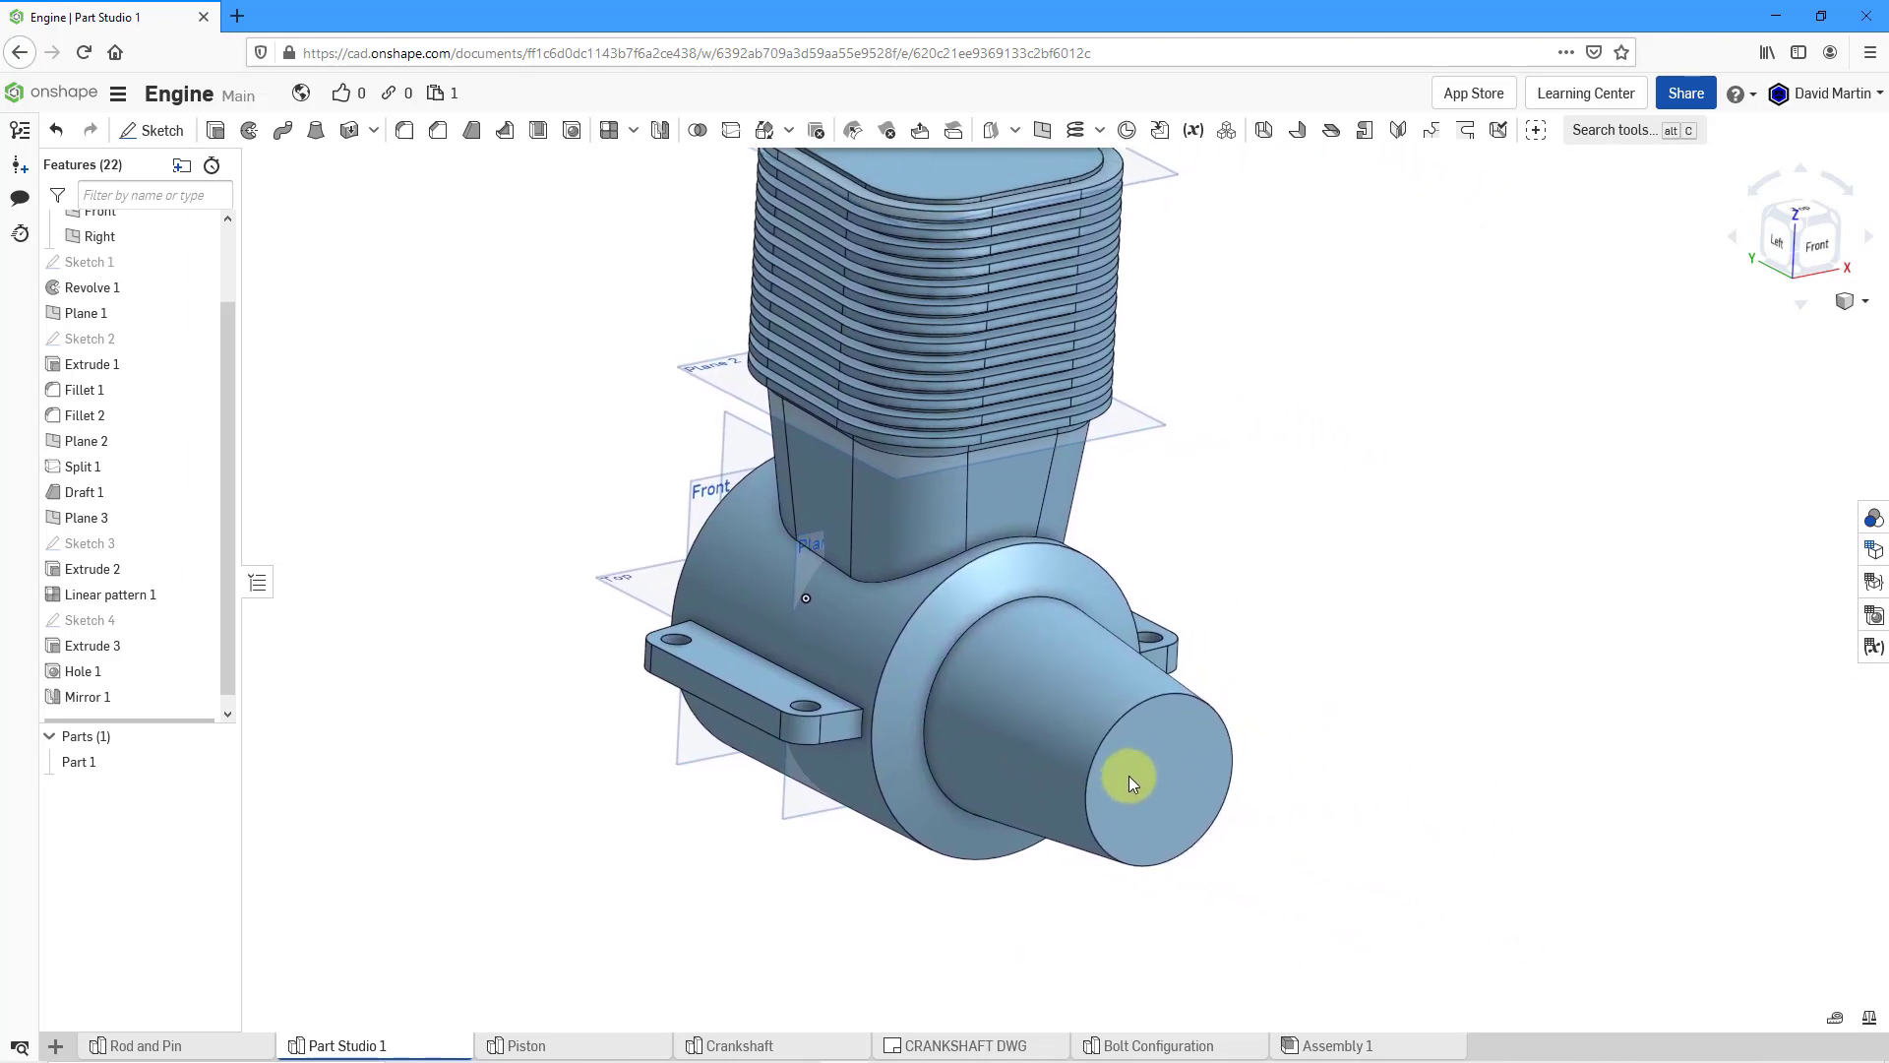
left_click(571, 130)
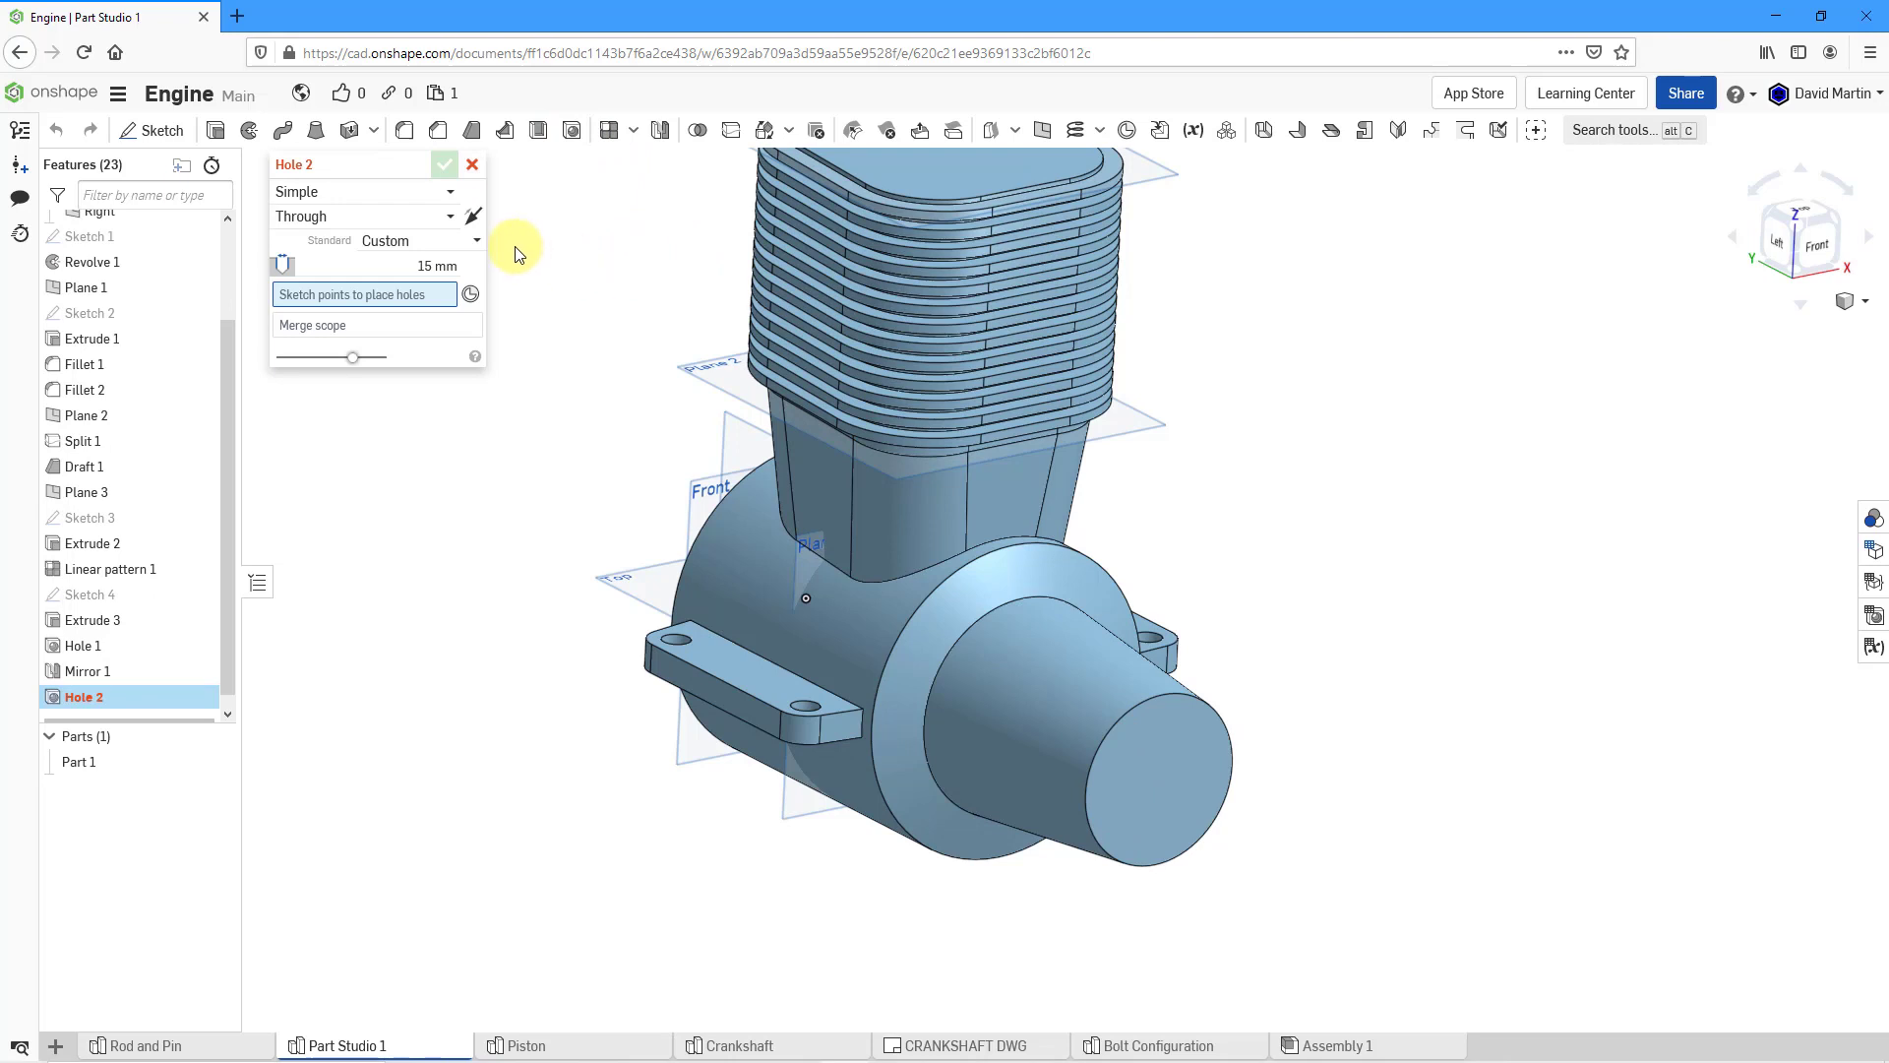
left_click(443, 267)
key("Return")
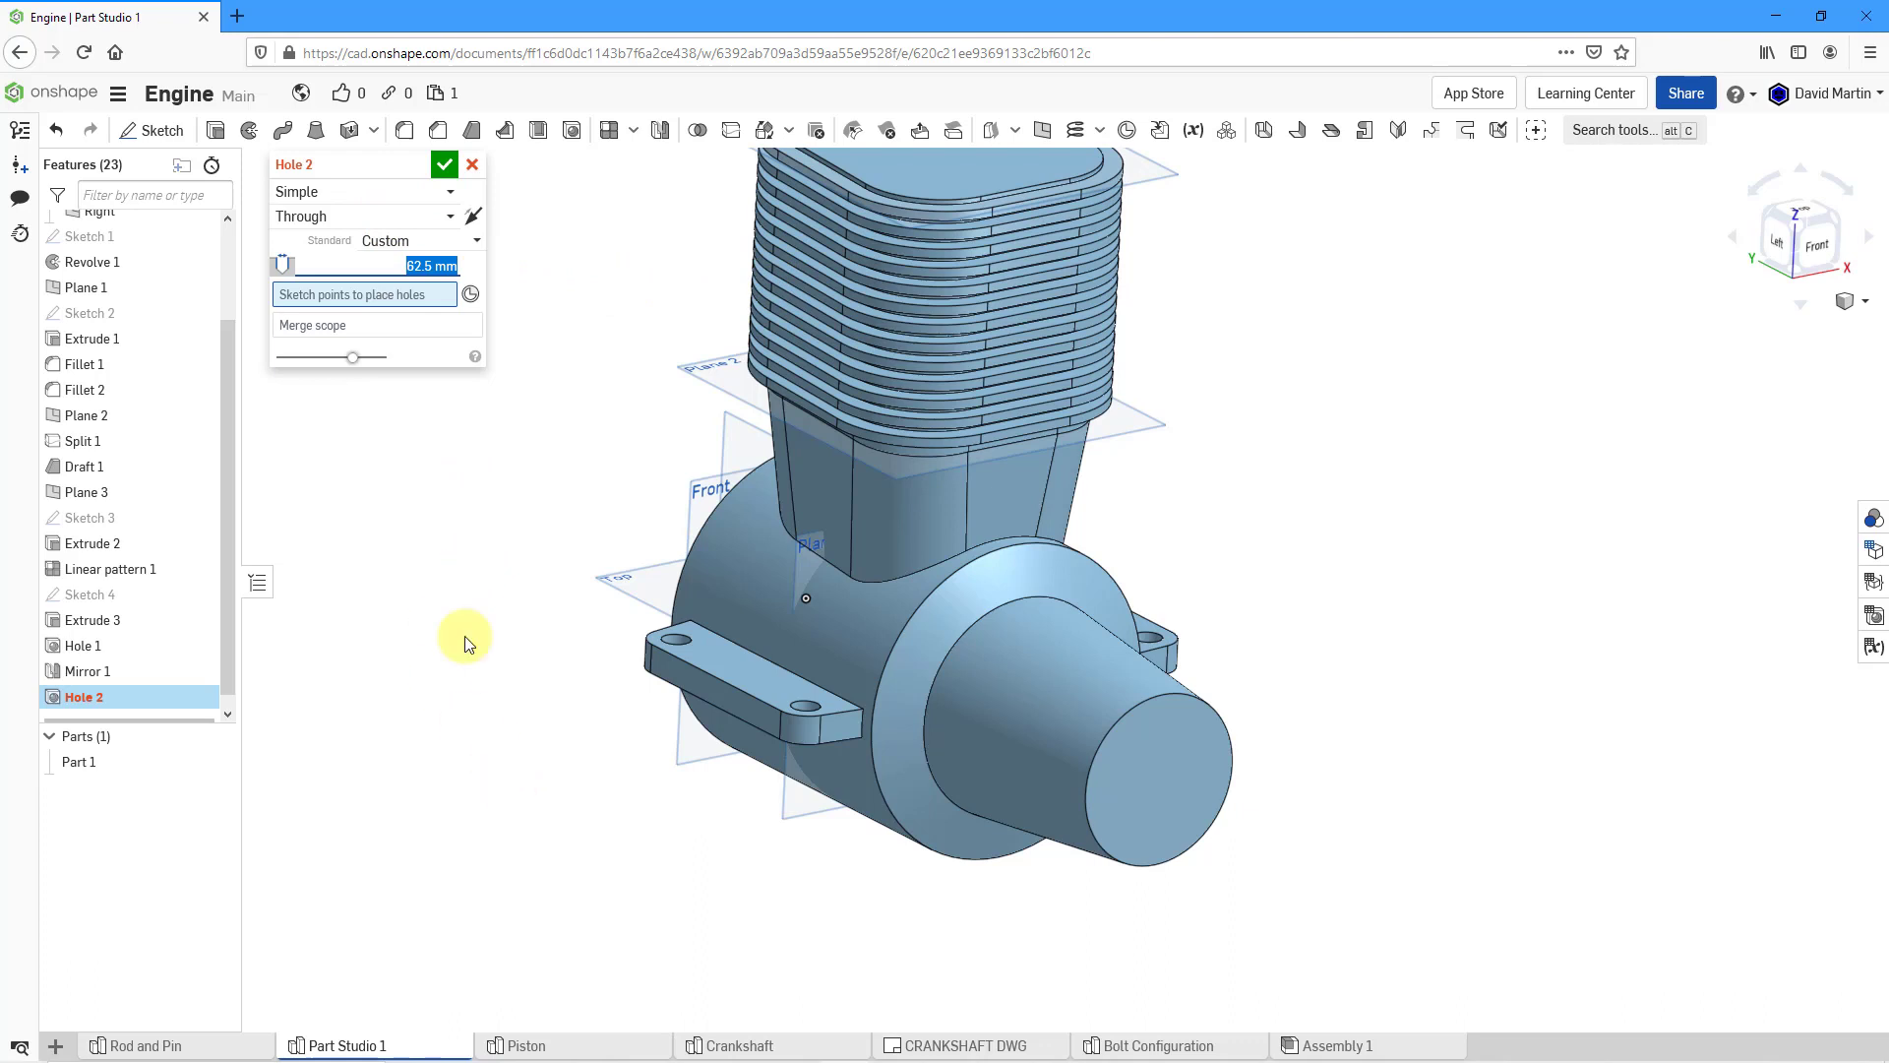
left_click(470, 294)
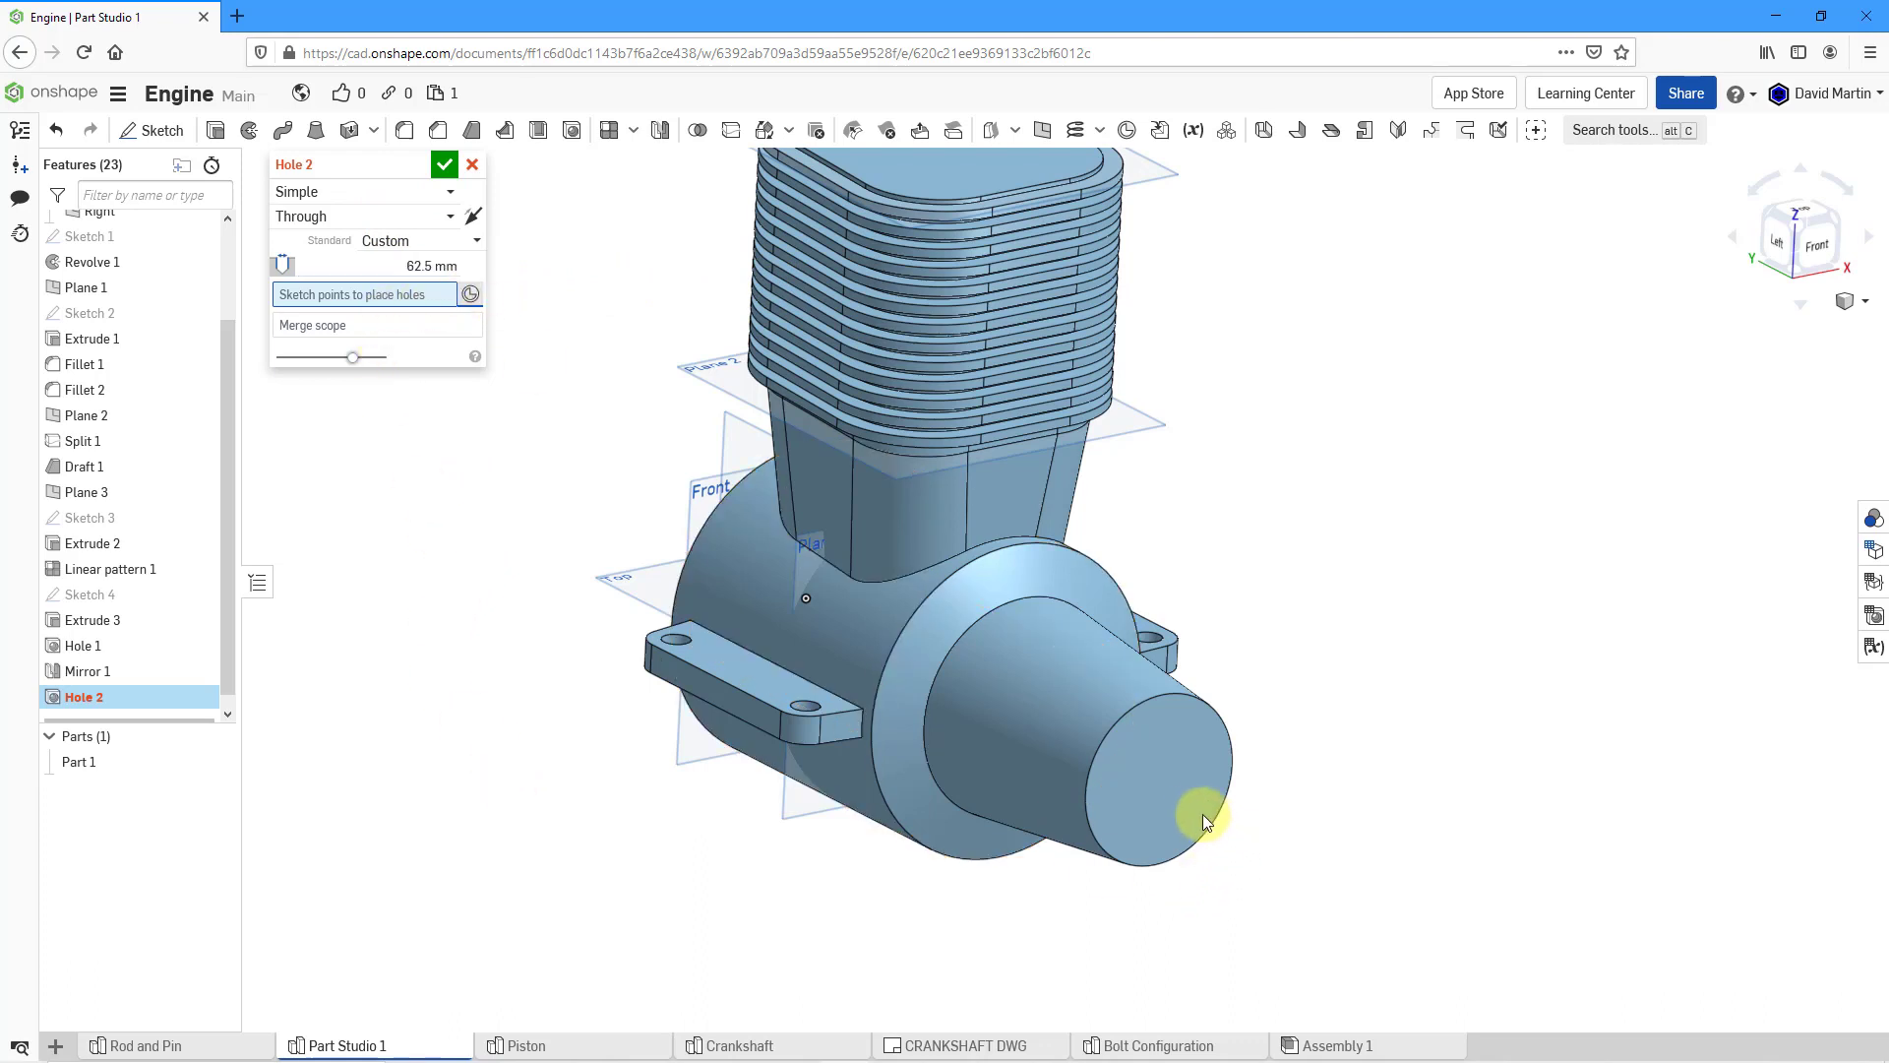
left_click(1174, 782)
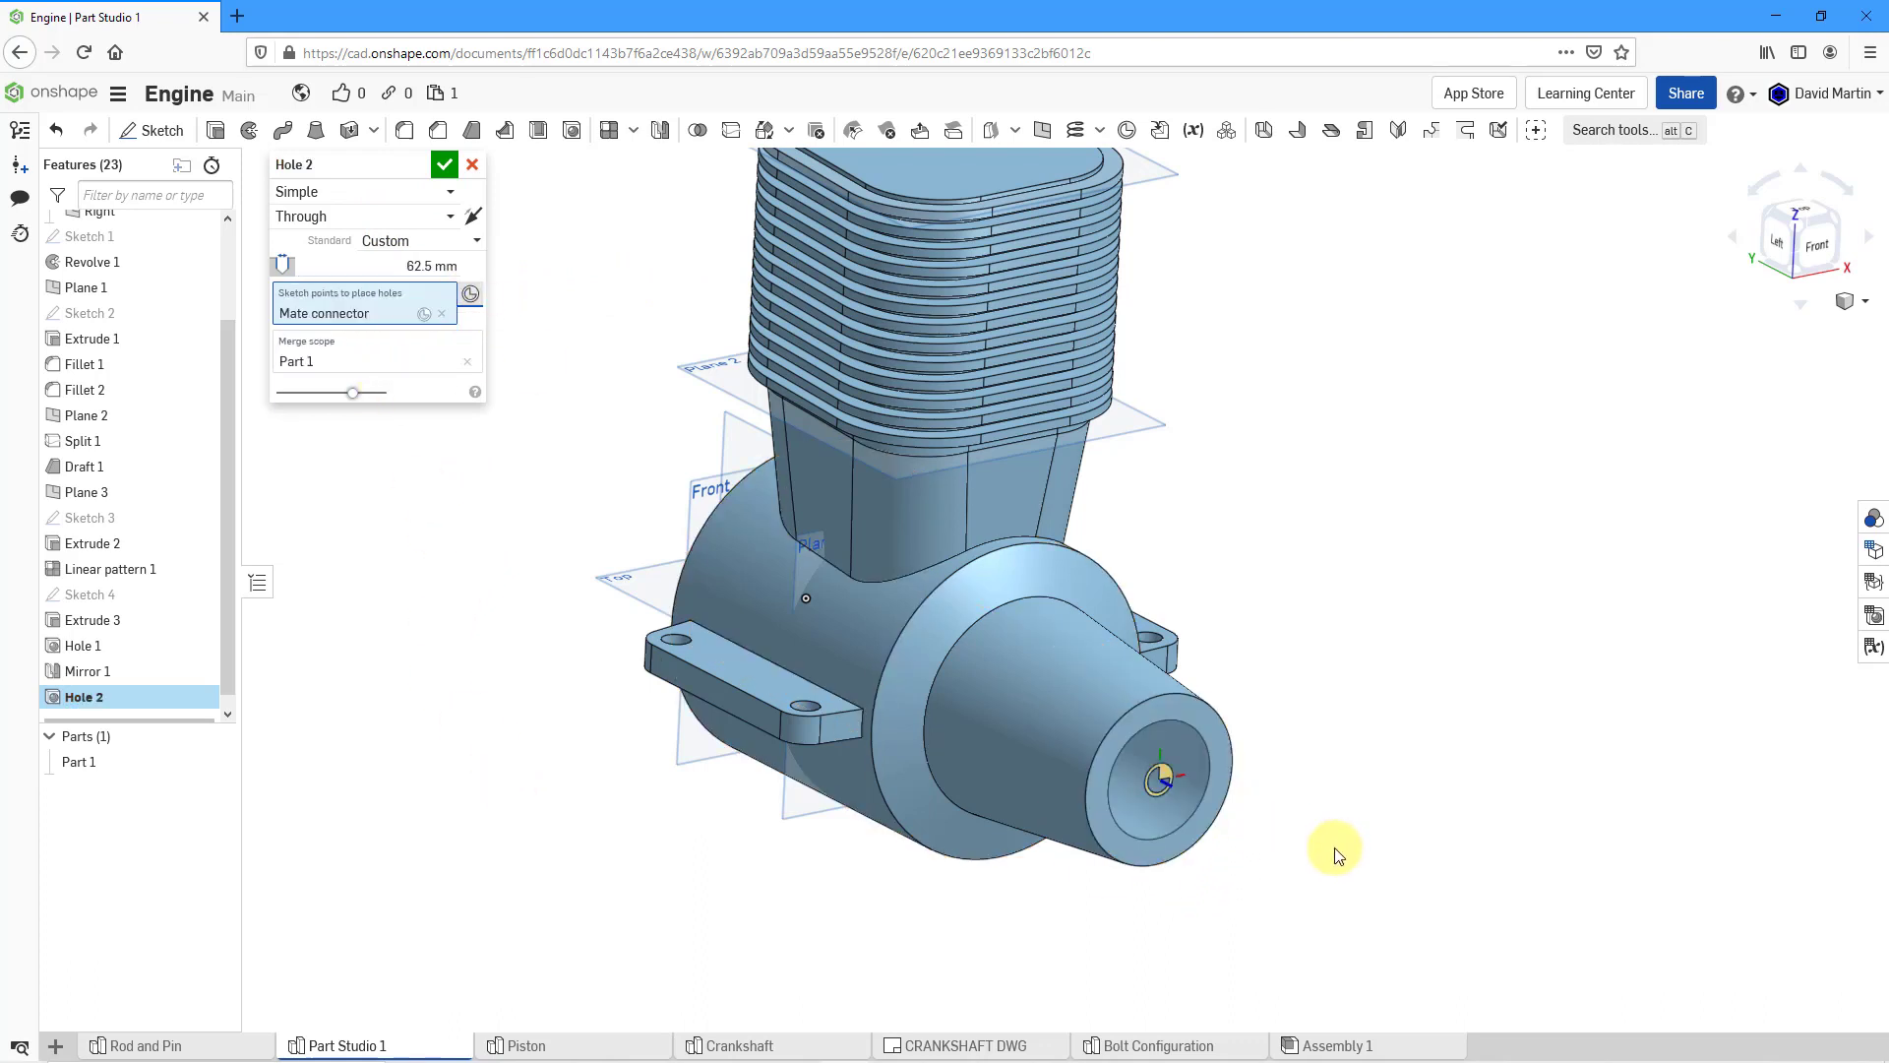
key("n")
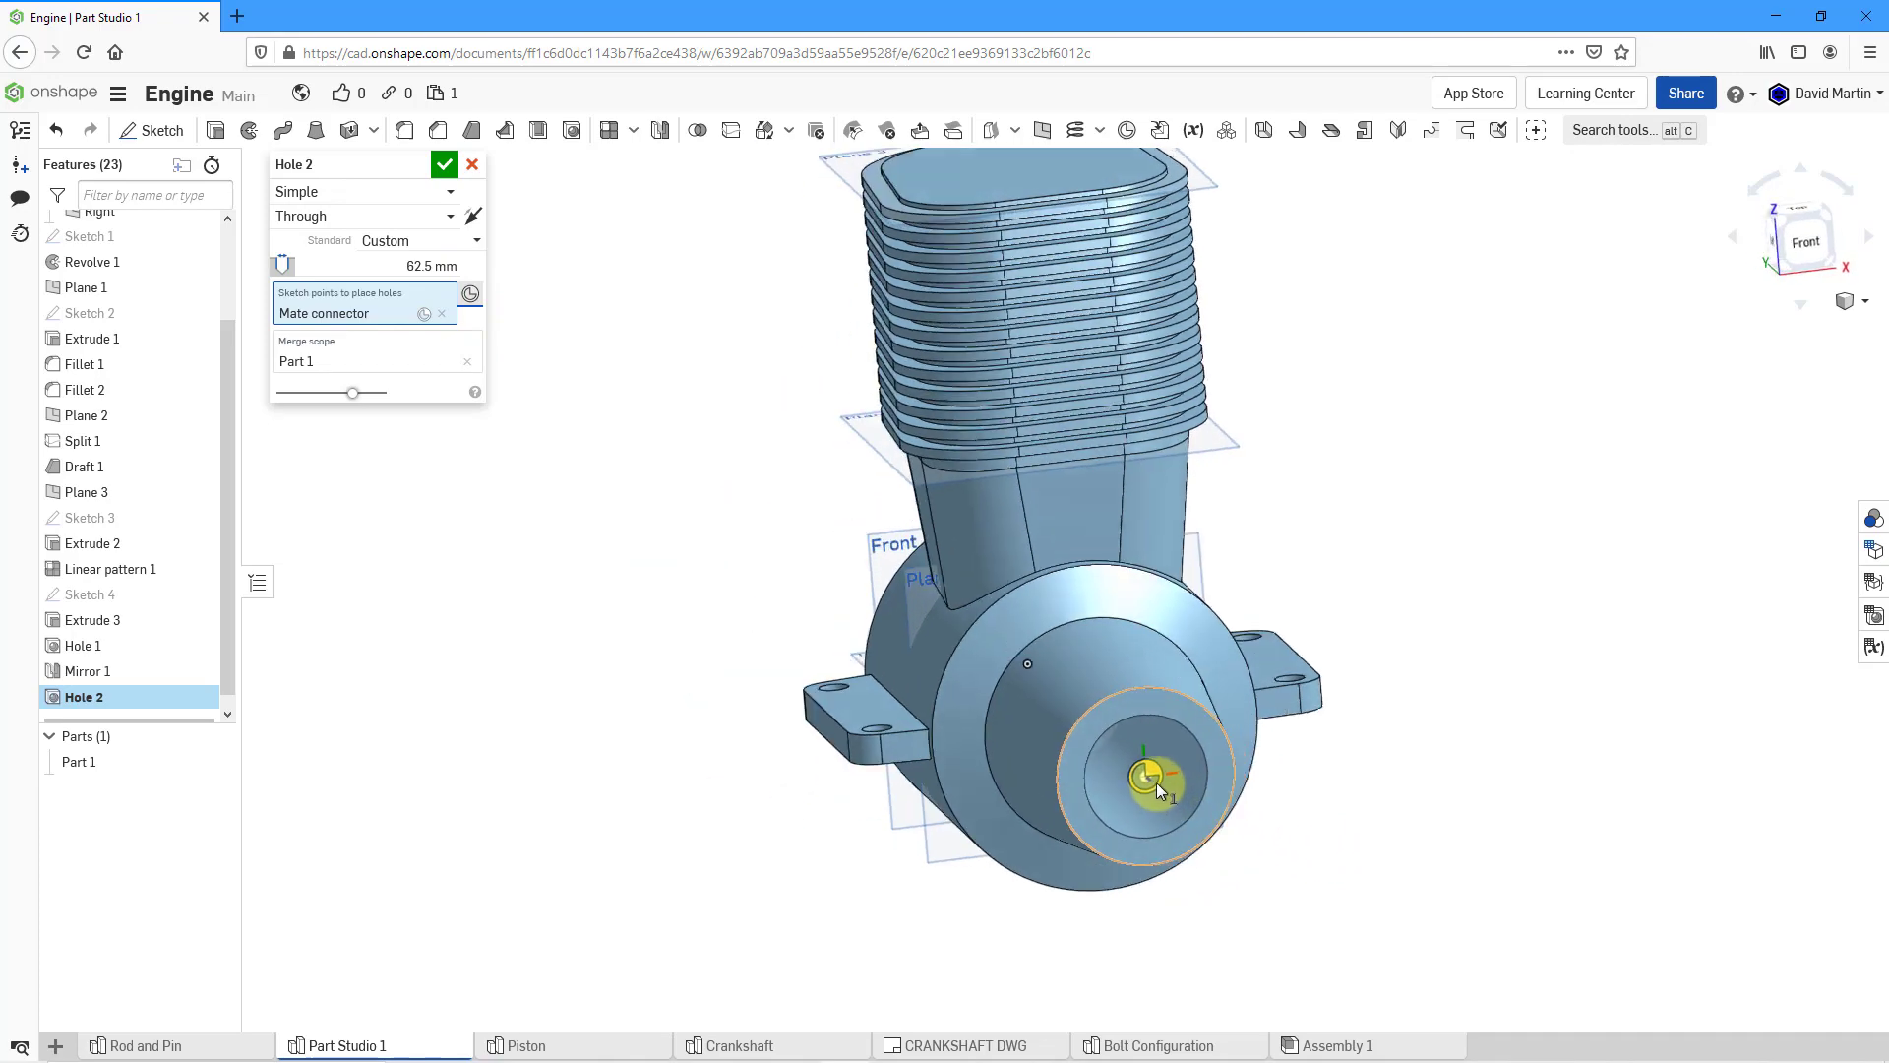
right_click_drag(1145, 777, 1316, 782)
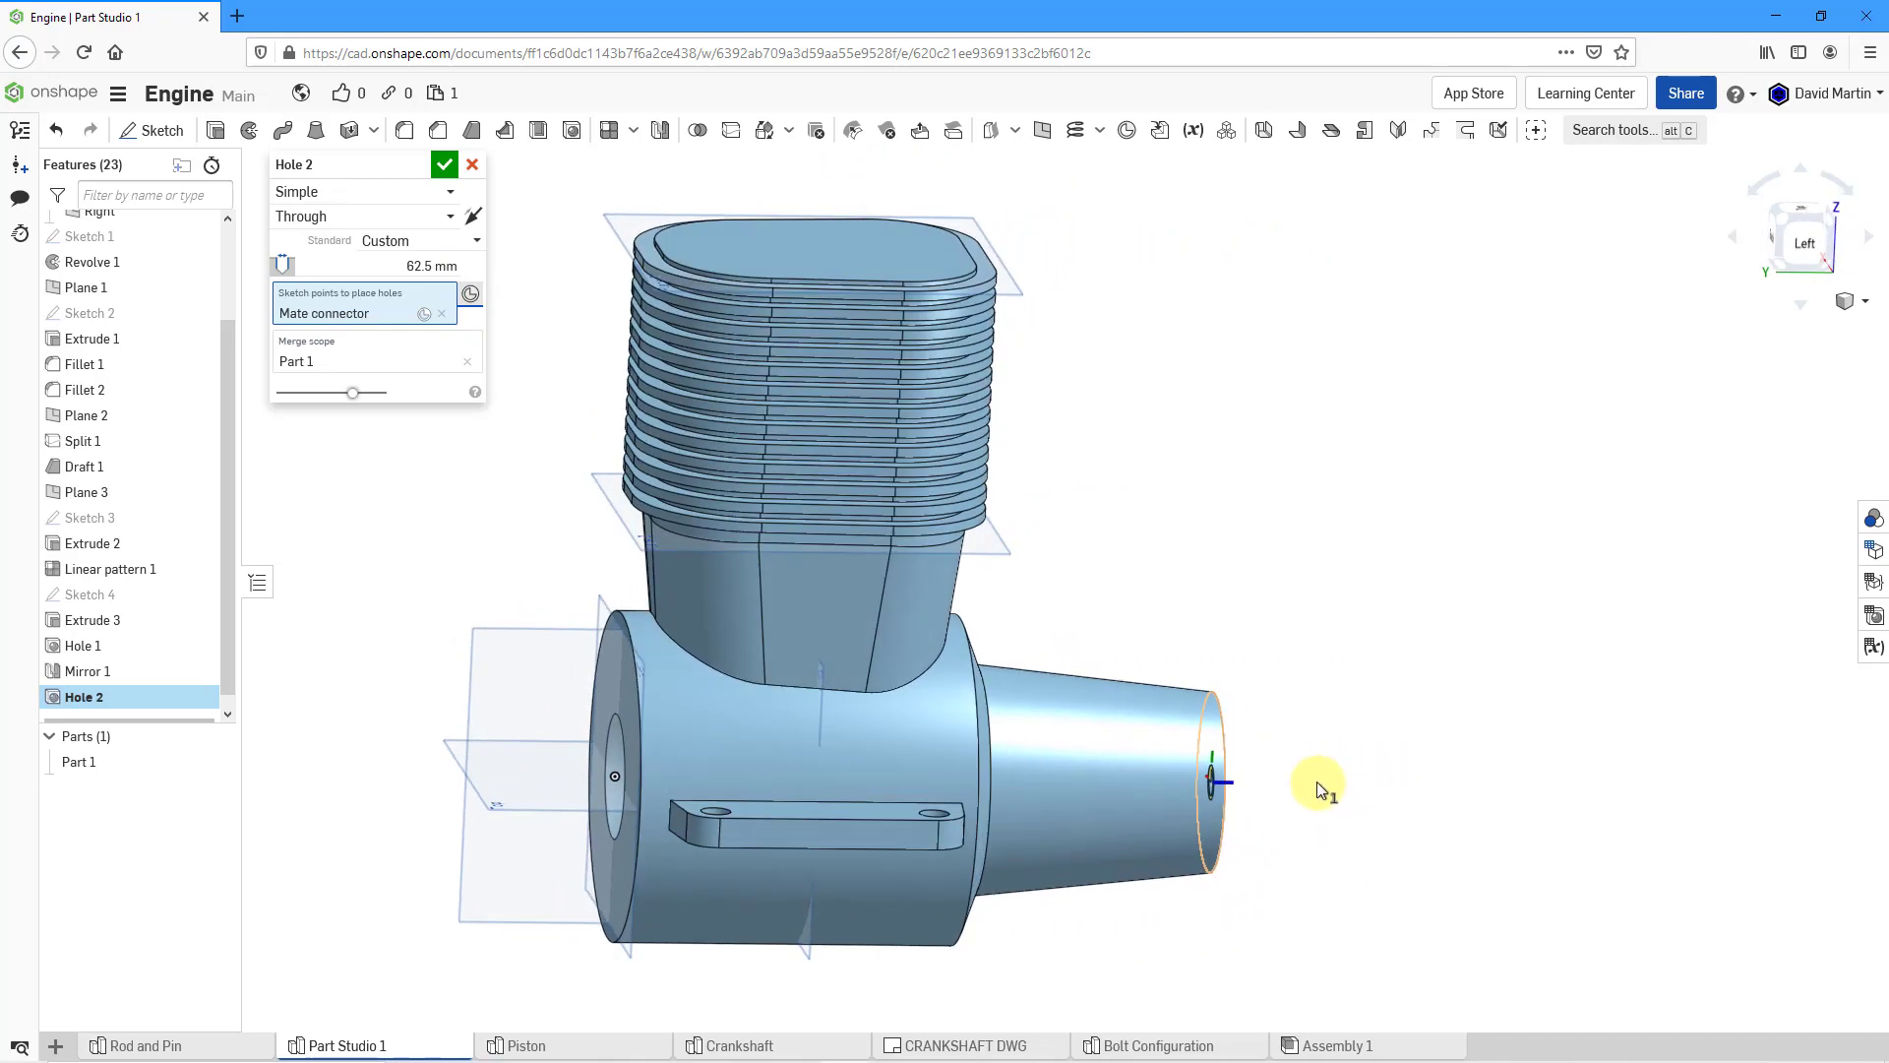
left_click(444, 165)
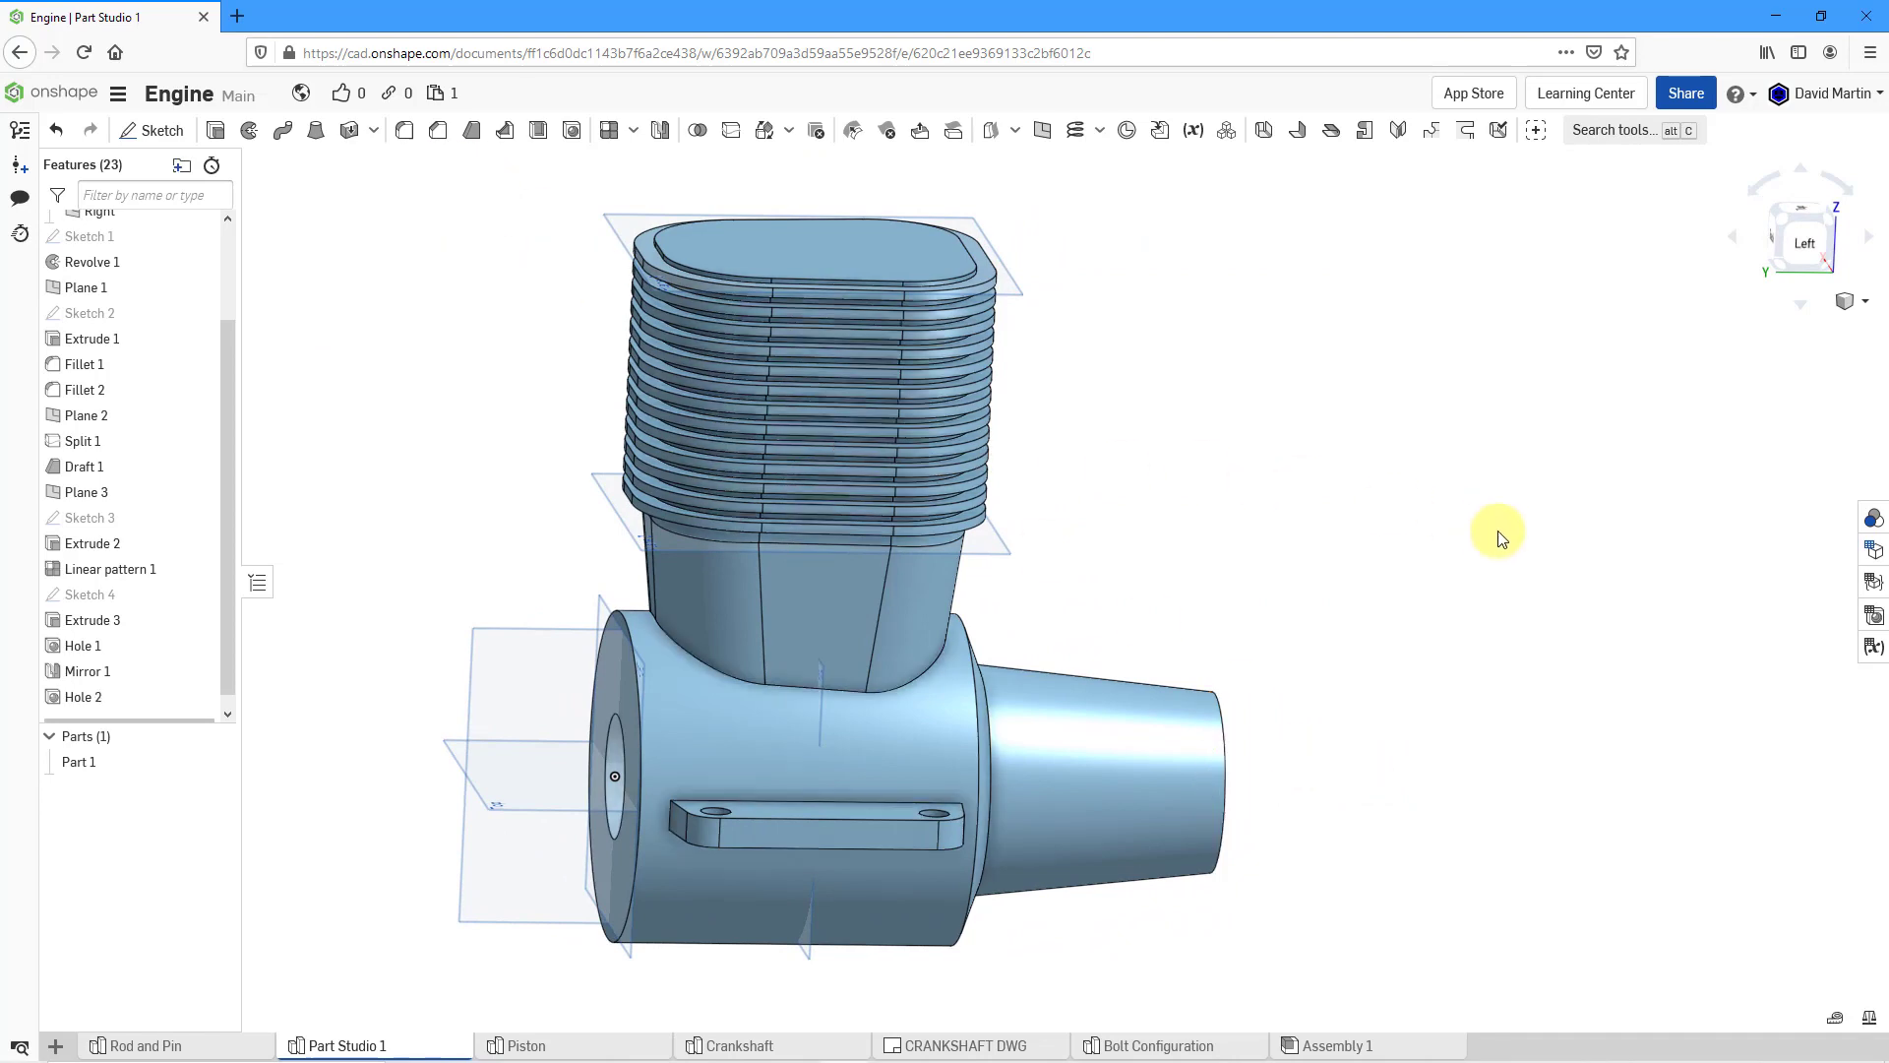
- Hide all the reference planes, with the body's flat rear face in view
scroll(1202, 546, "down", 2)
mouse_move(1201, 546)
right_mouse_down()
mouse_move(1113, 544)
mouse_move(1189, 556)
mouse_move(1200, 583)
right_mouse_up()
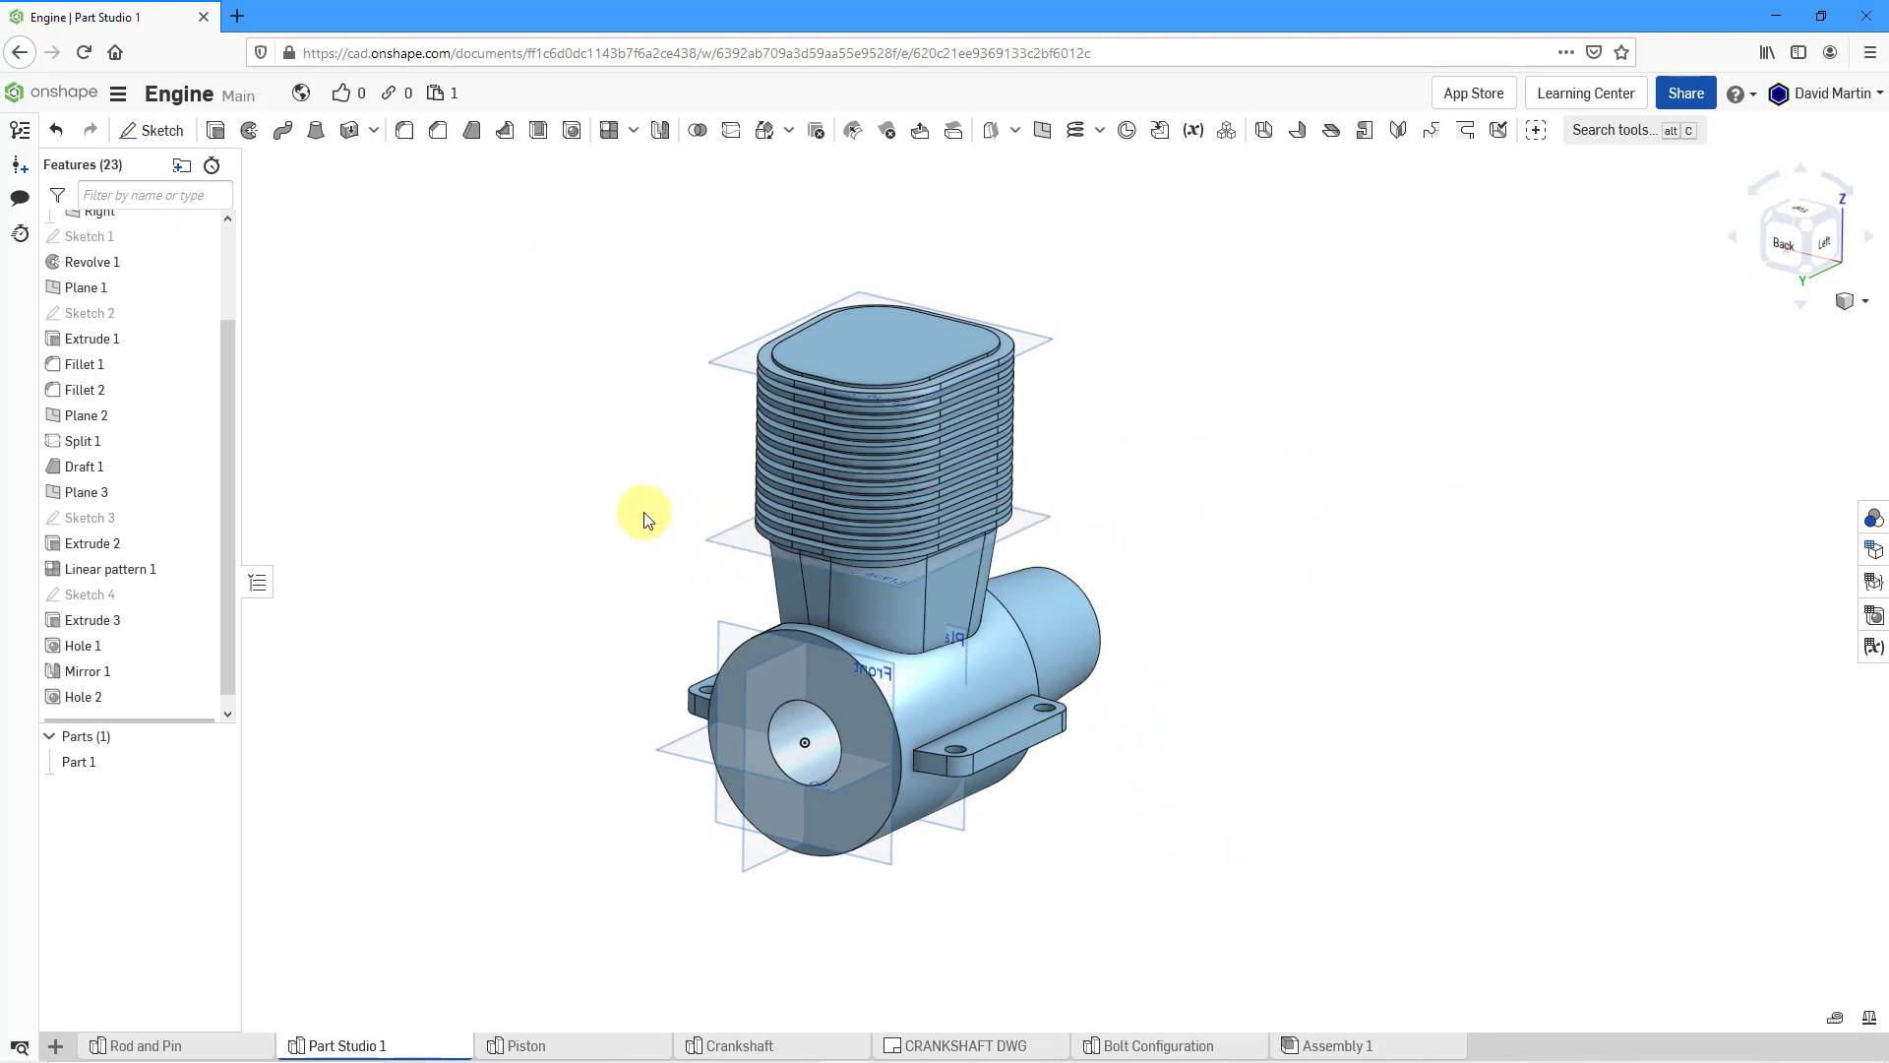
key("p")
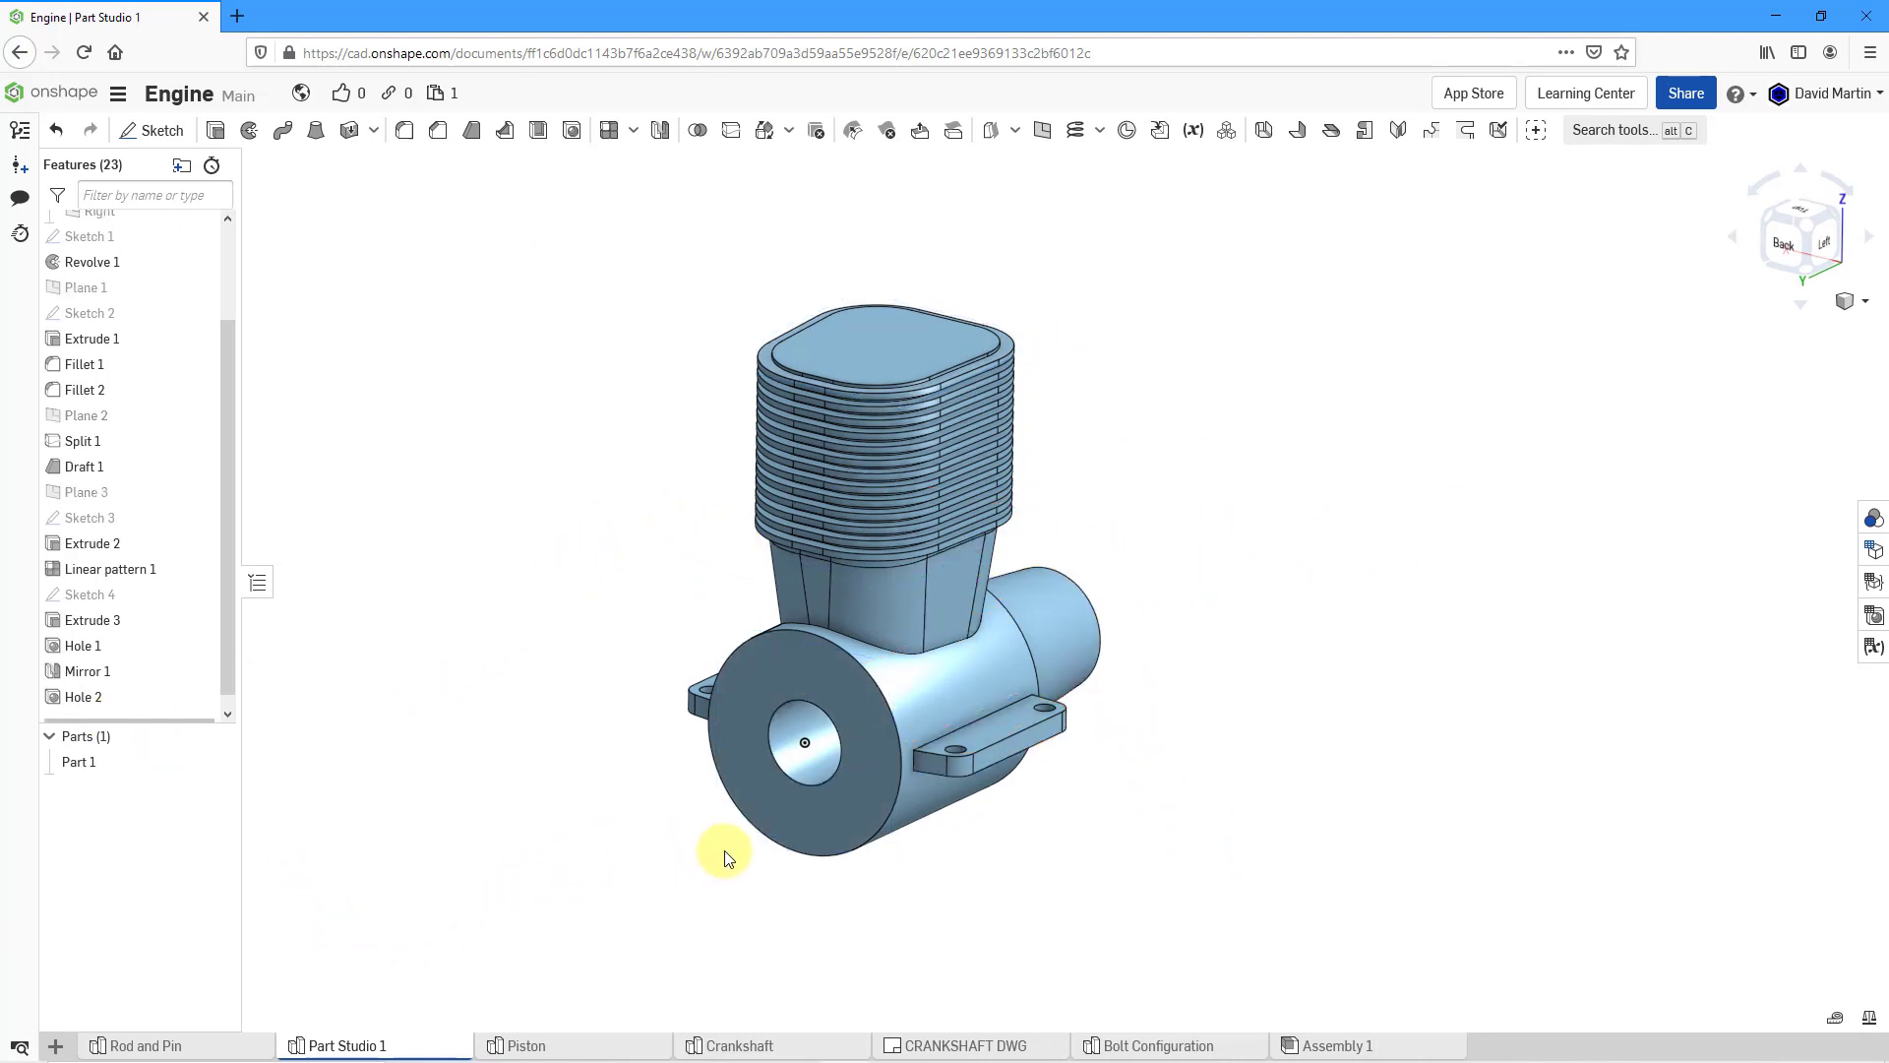
- Start a simple 140 mm diameter hole centred on the bore opening in the flat rear face, using a mate connector
scroll(726, 836, "up", 4)
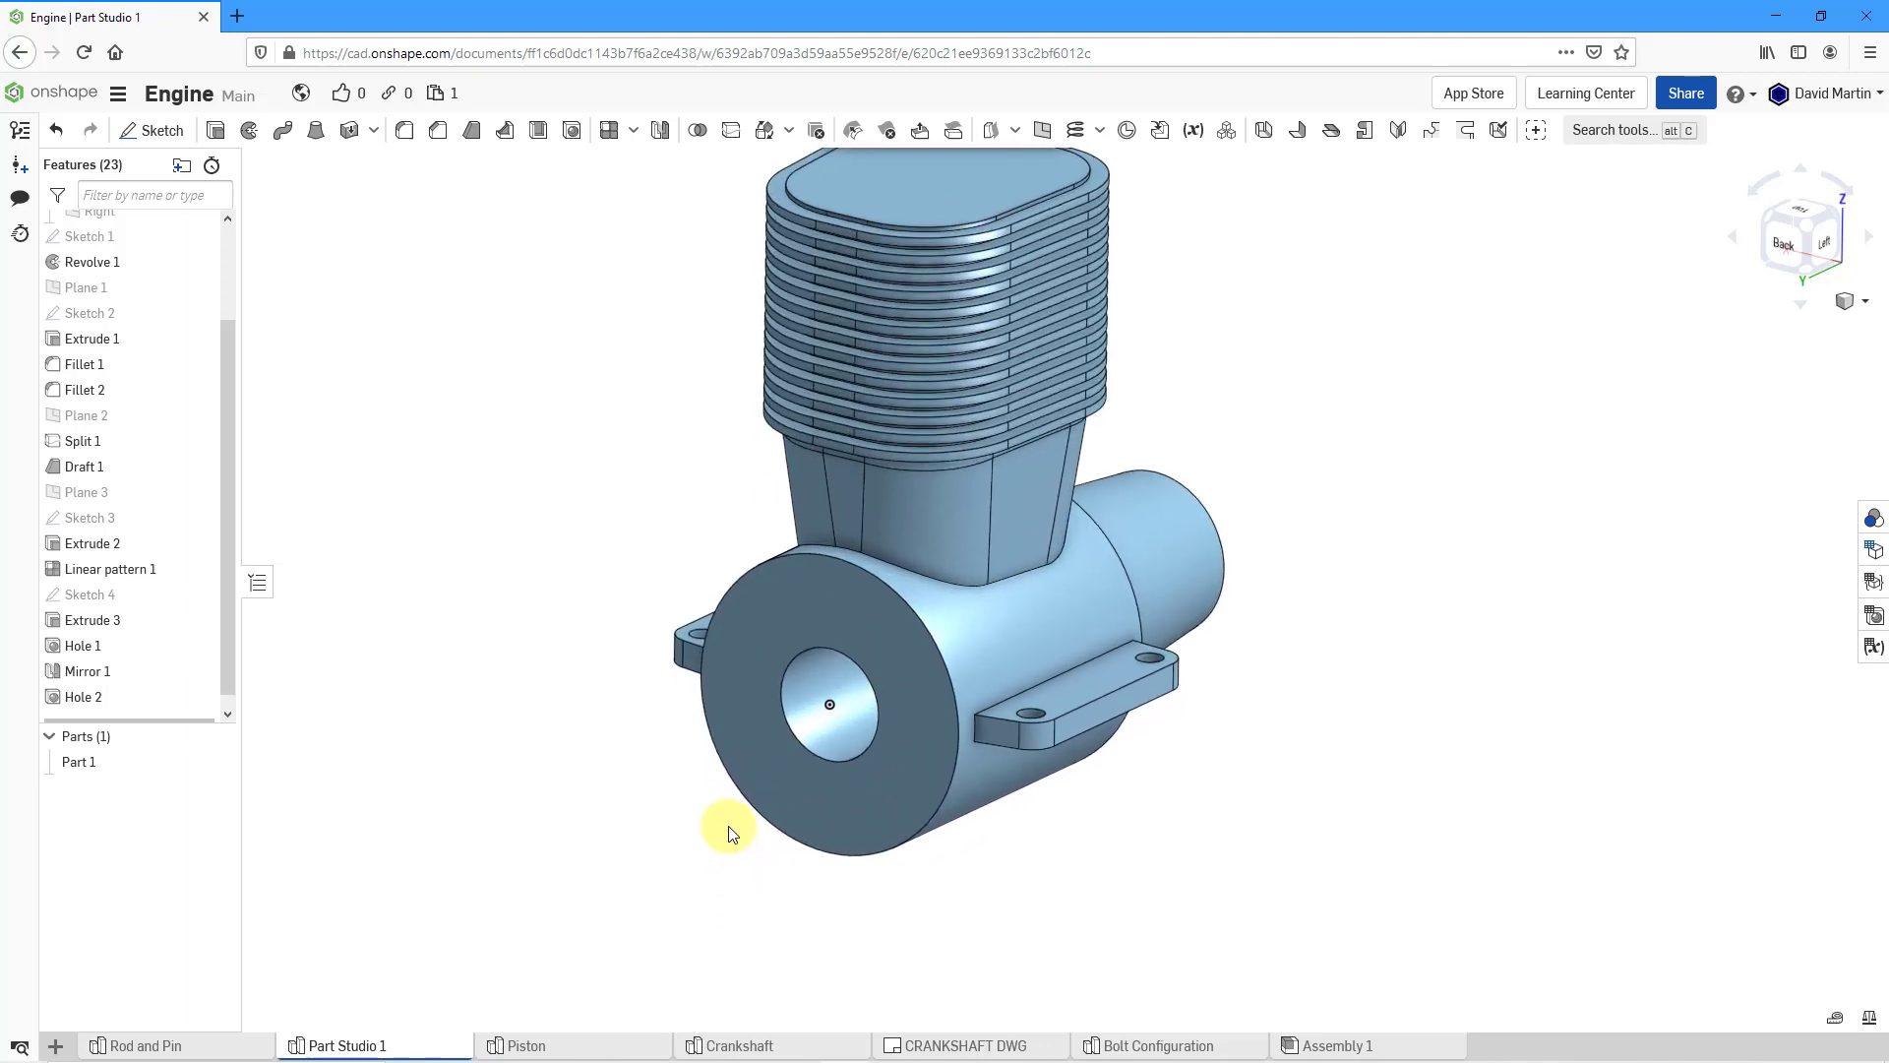
scroll(740, 727, "down", 2)
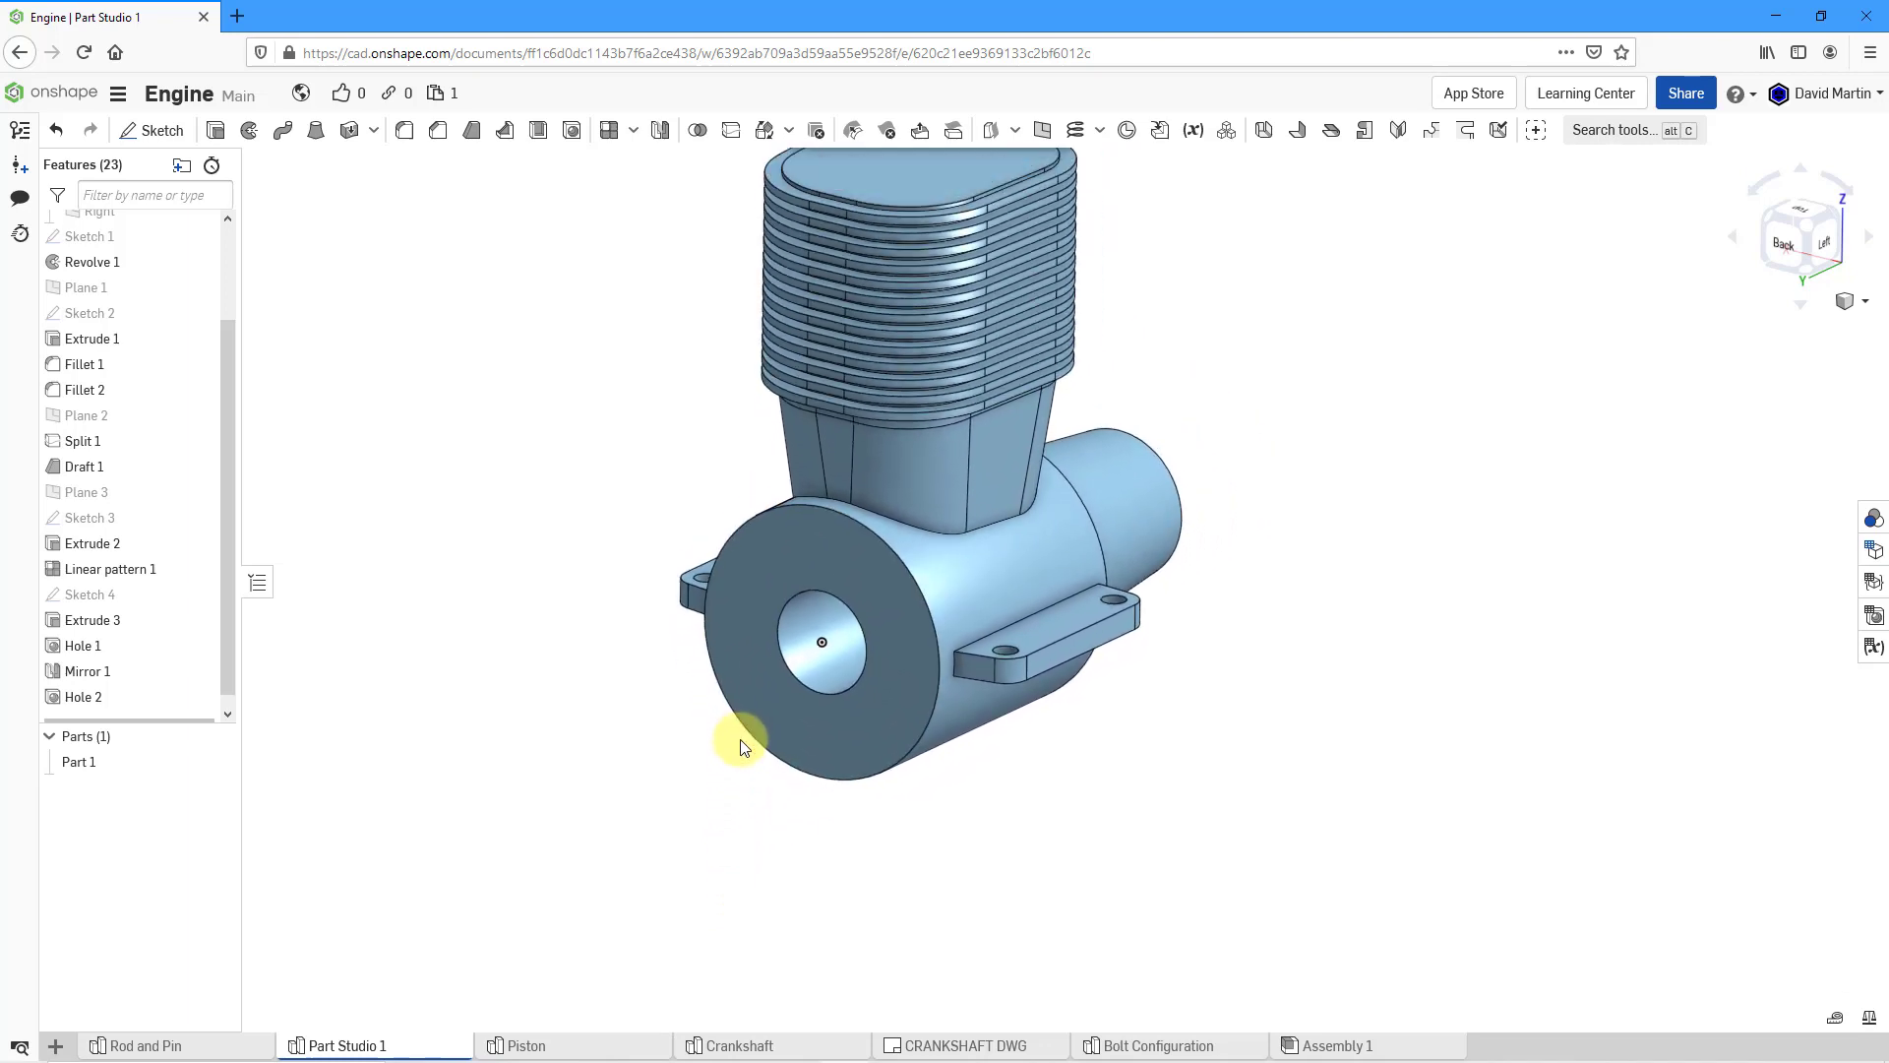
scroll(738, 694, "up", 5)
middle_click_drag(738, 694, 717, 784)
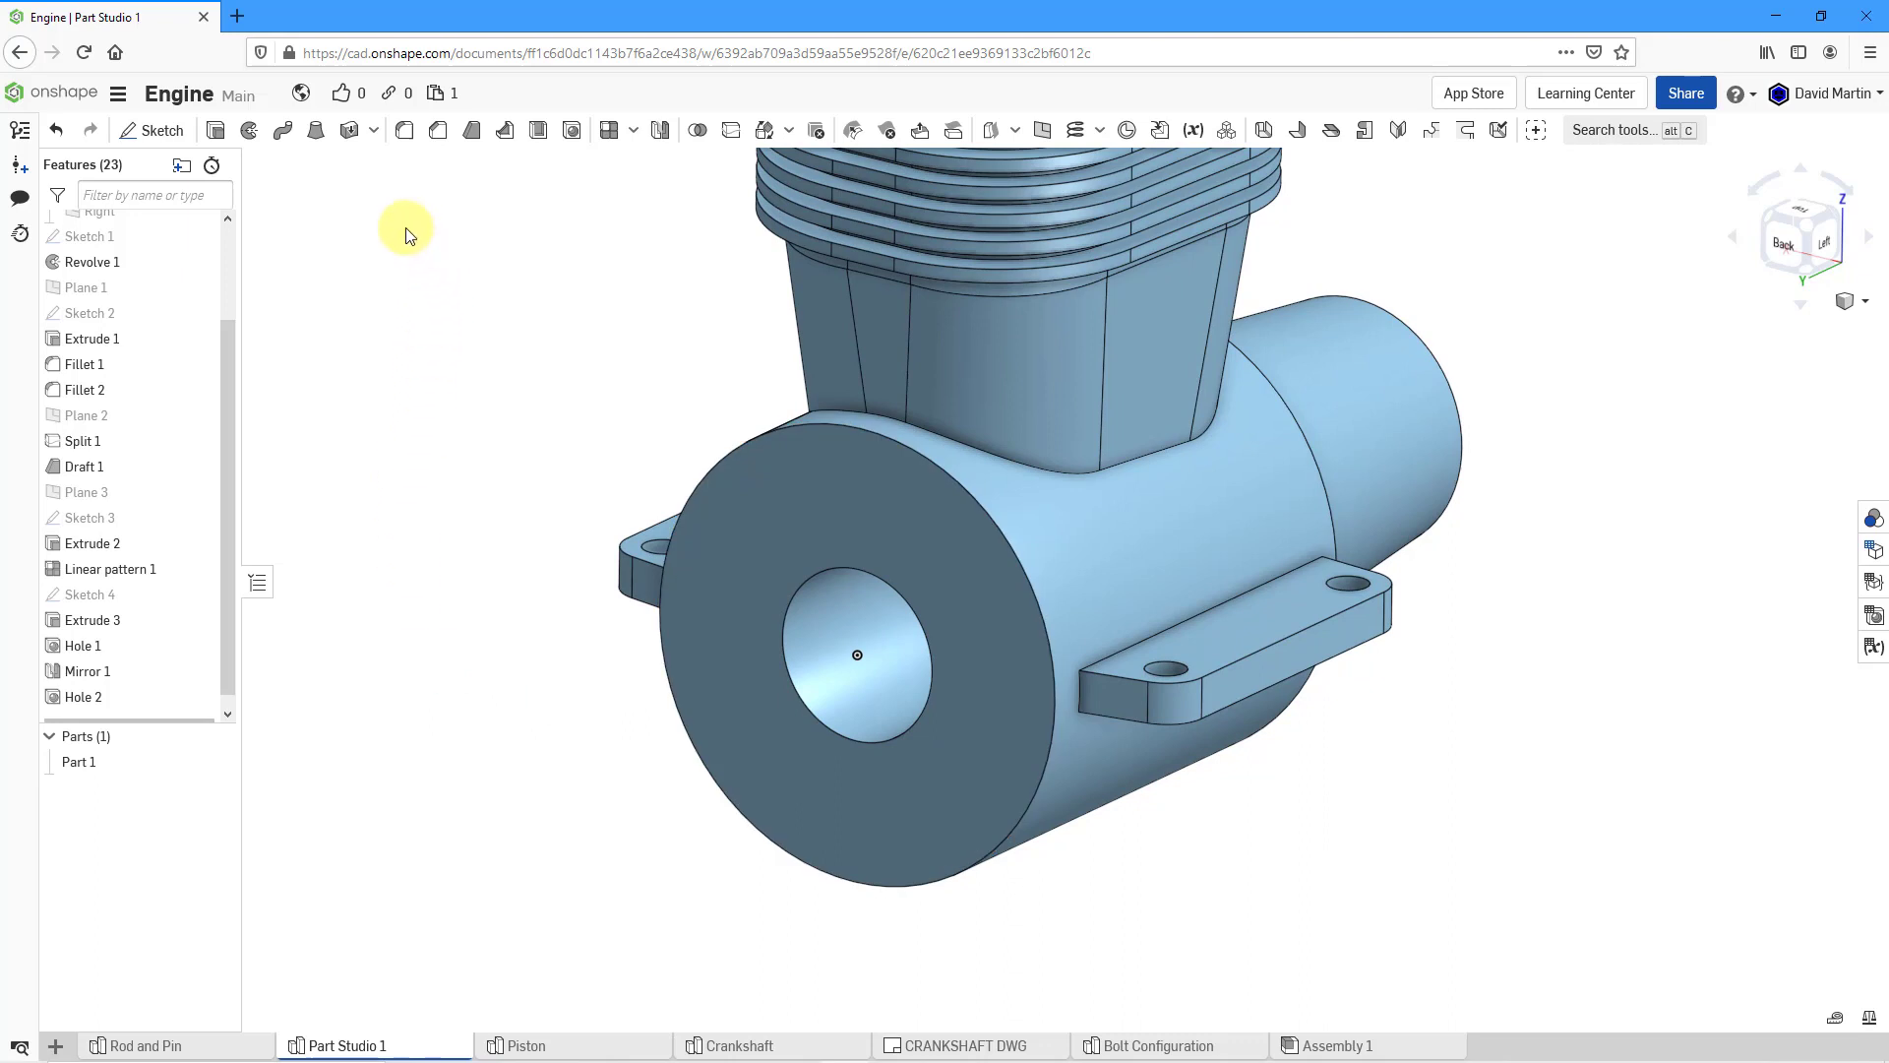
left_click(572, 131)
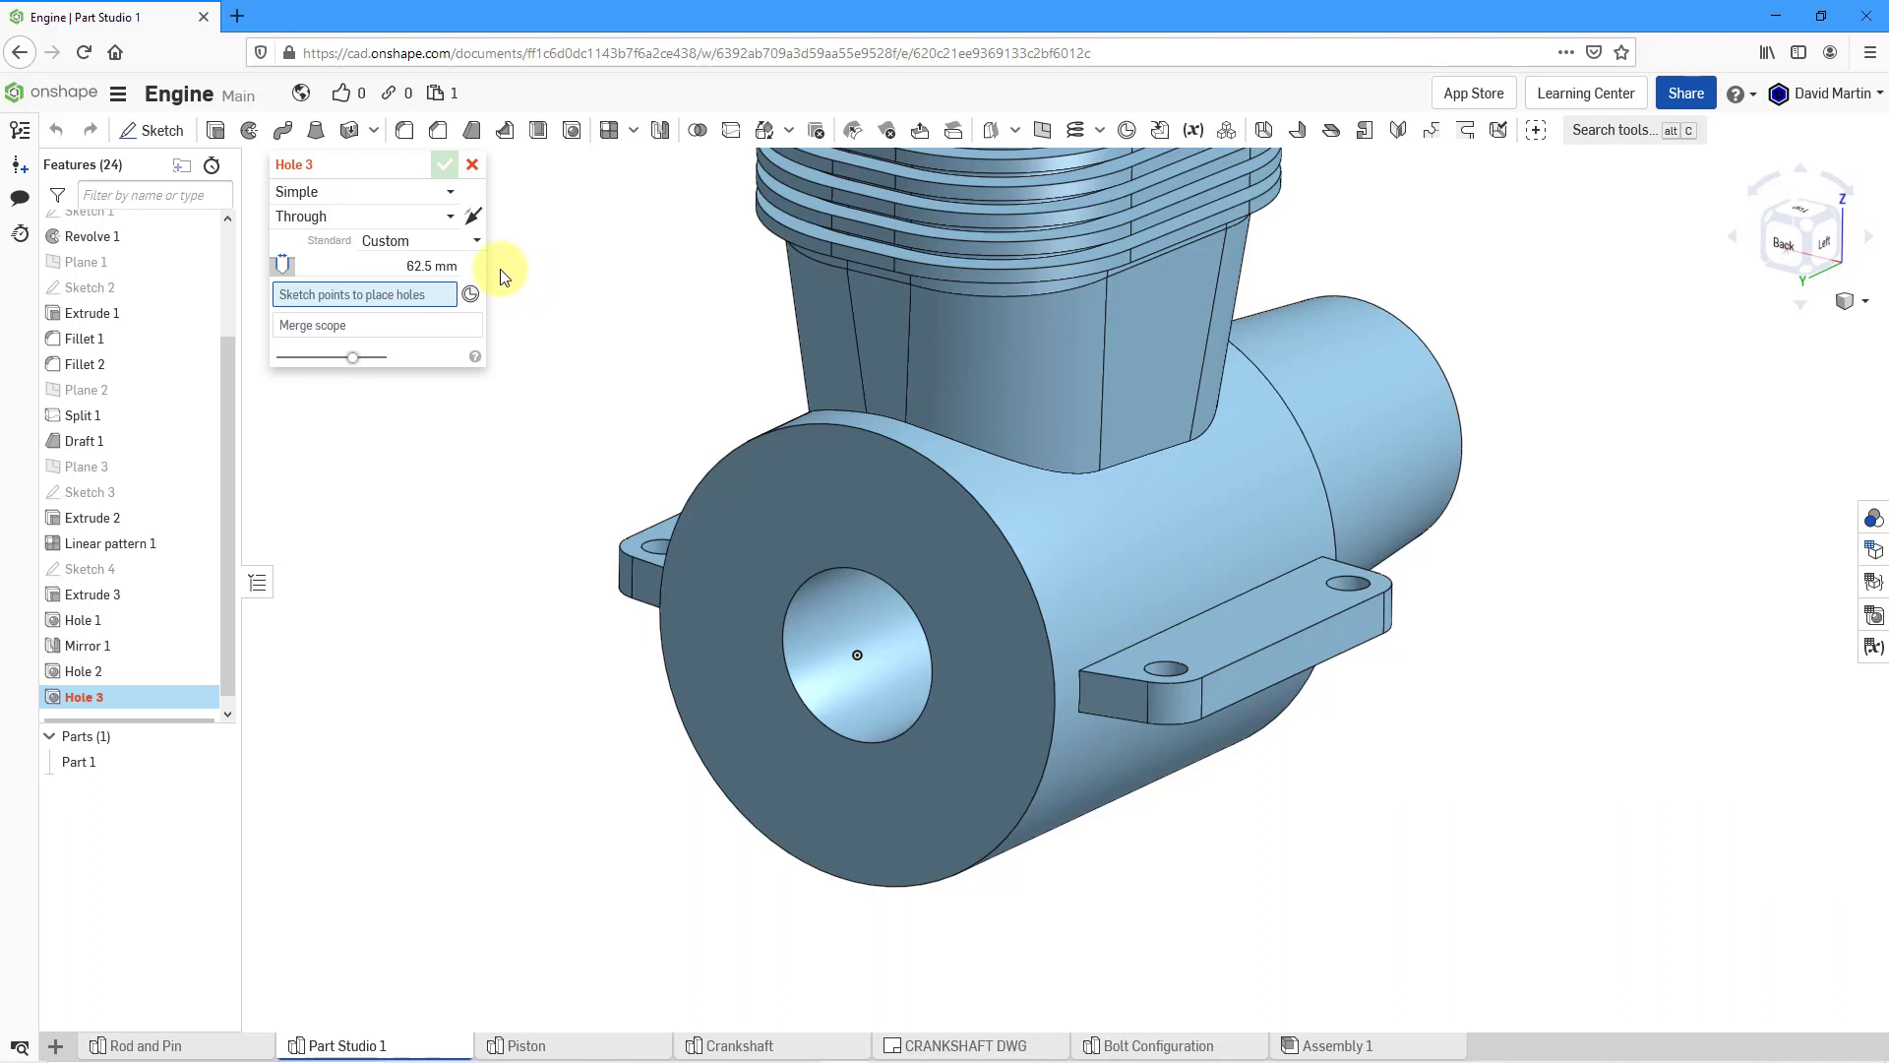
left_click(433, 266)
type("140")
key("Return")
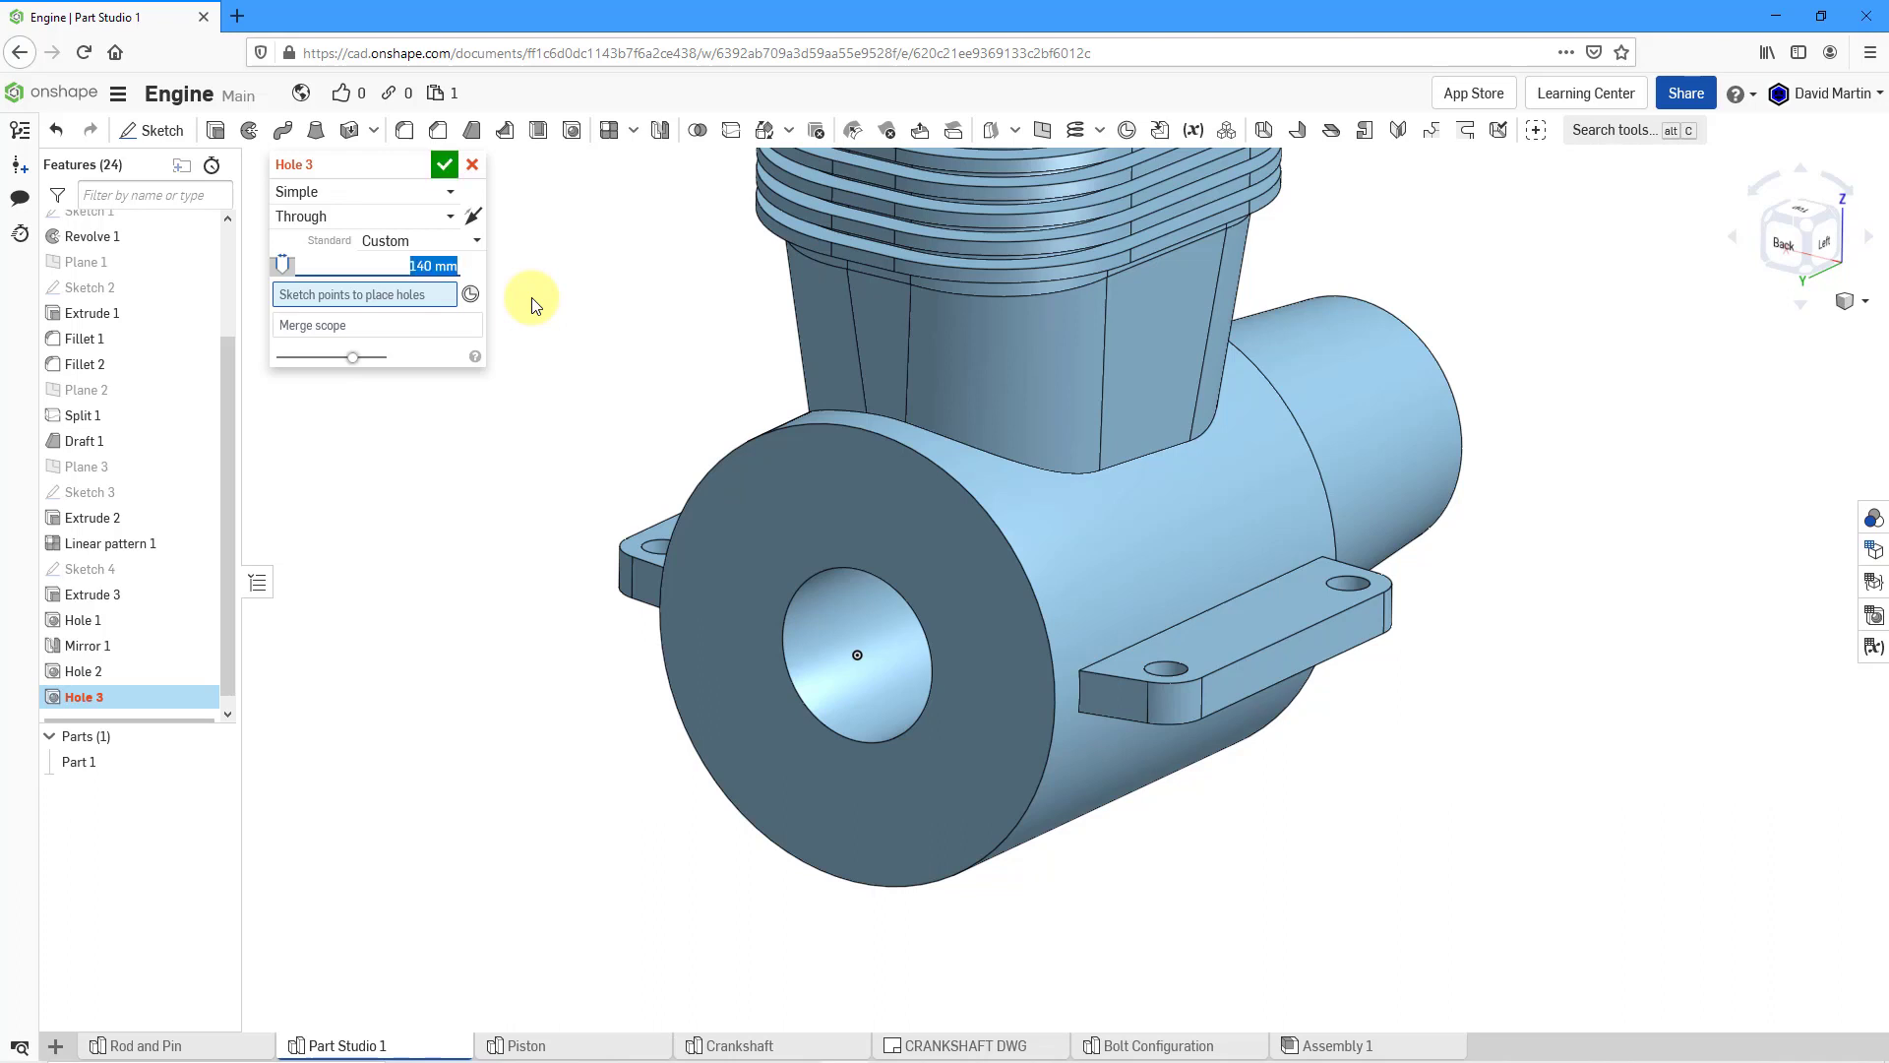
left_click(473, 295)
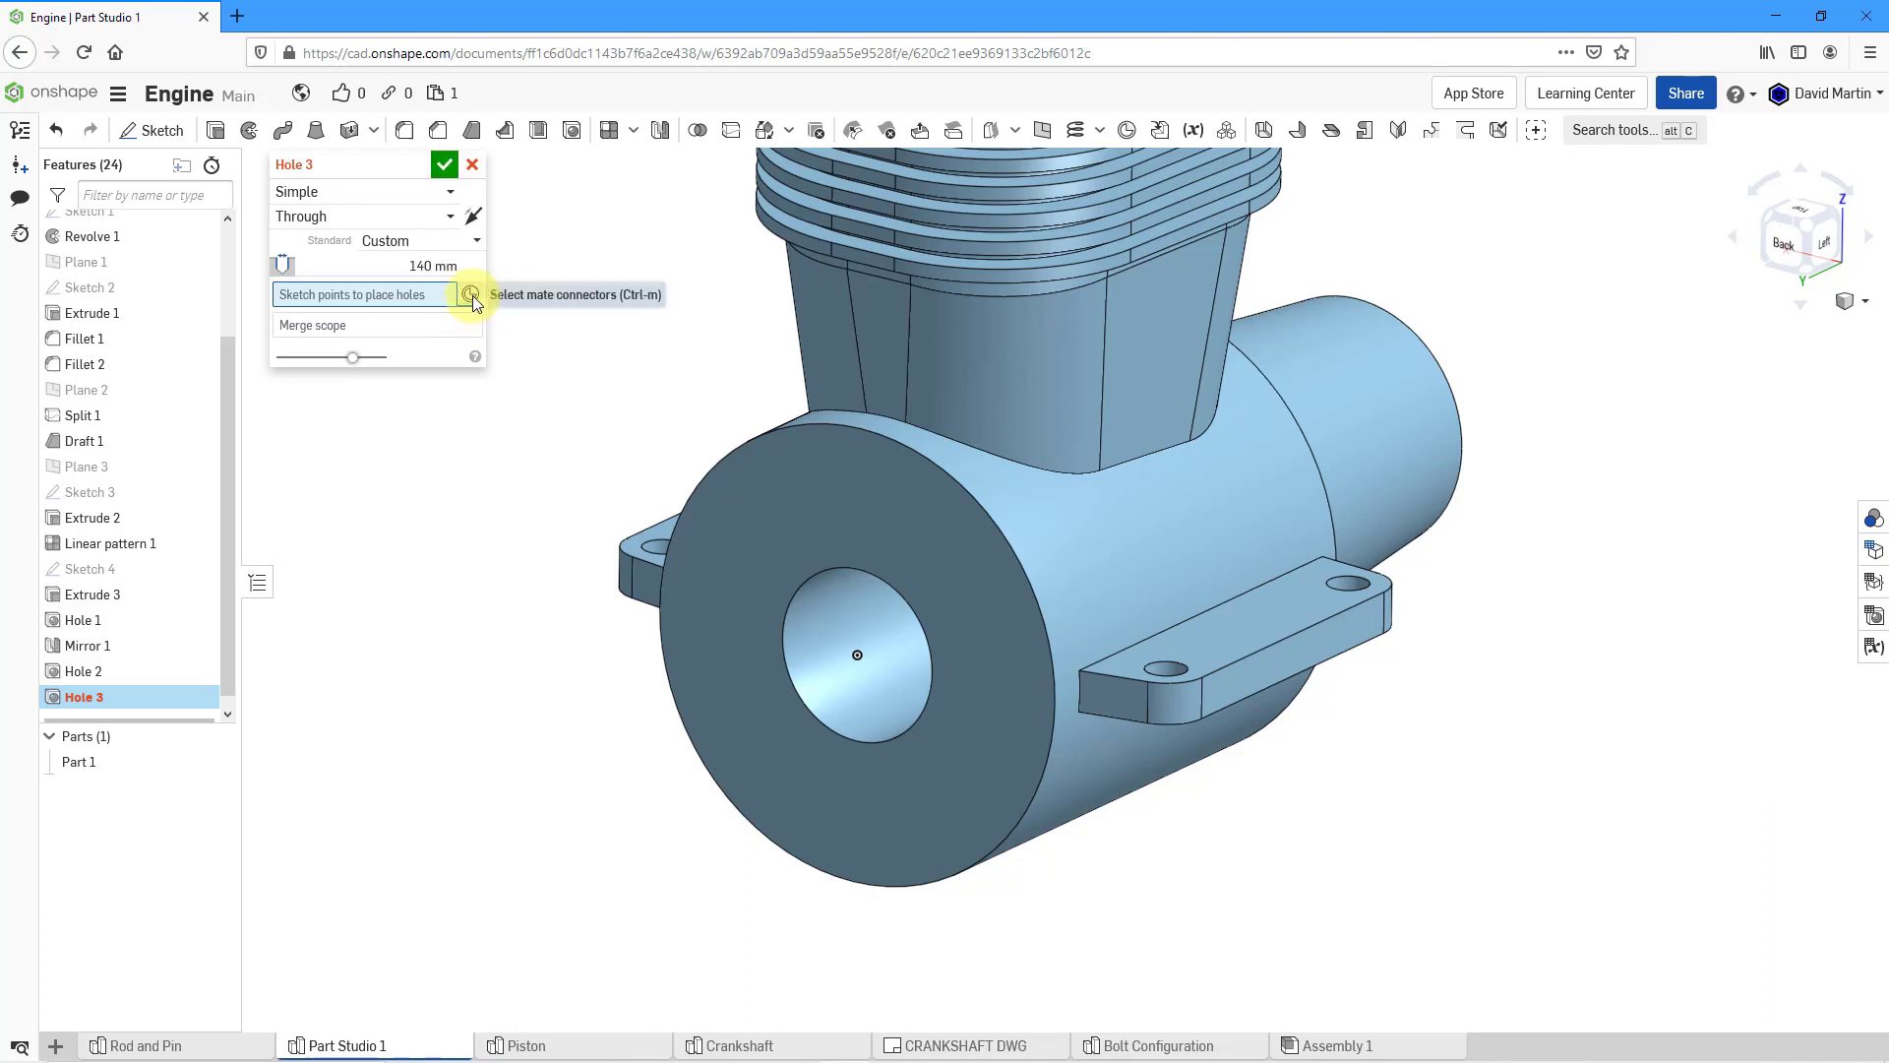
left_click(858, 657)
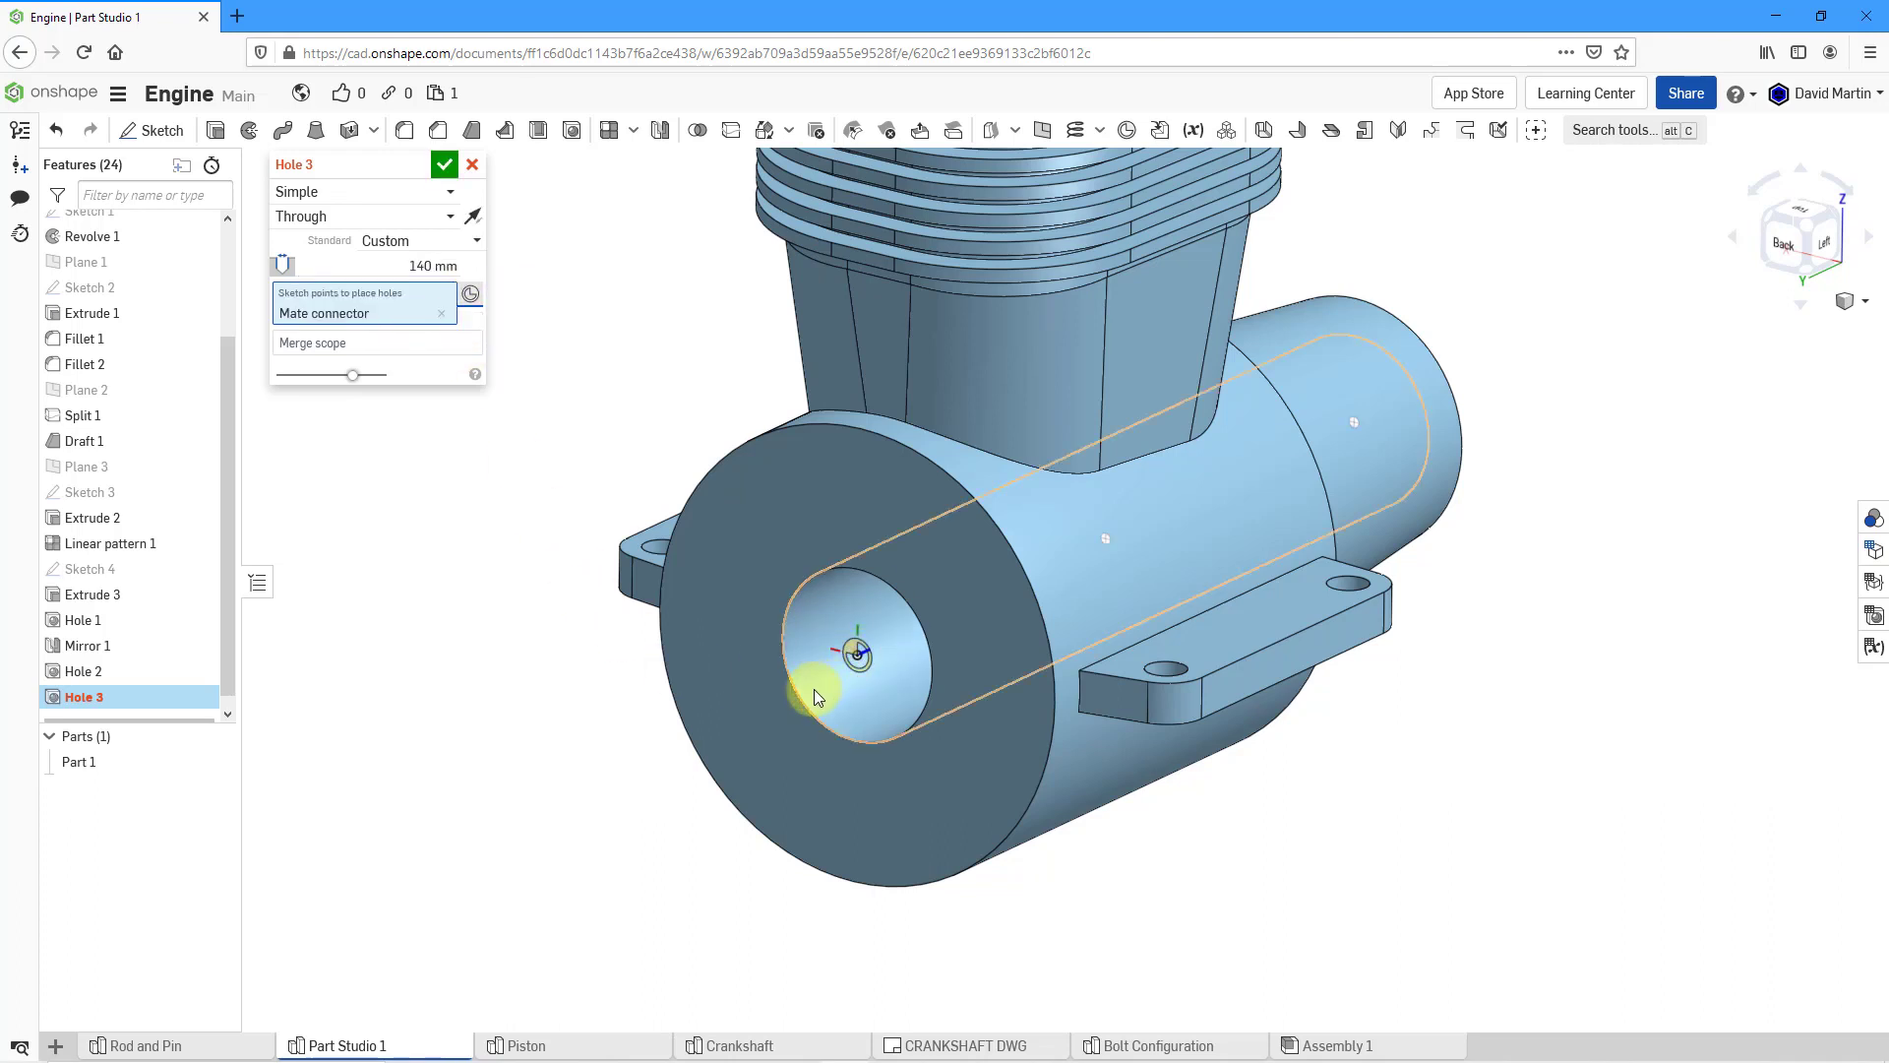
- Make the rear hole blind with a depth of 150 mm and finish the hole feature
left_click(441, 219)
left_click(367, 272)
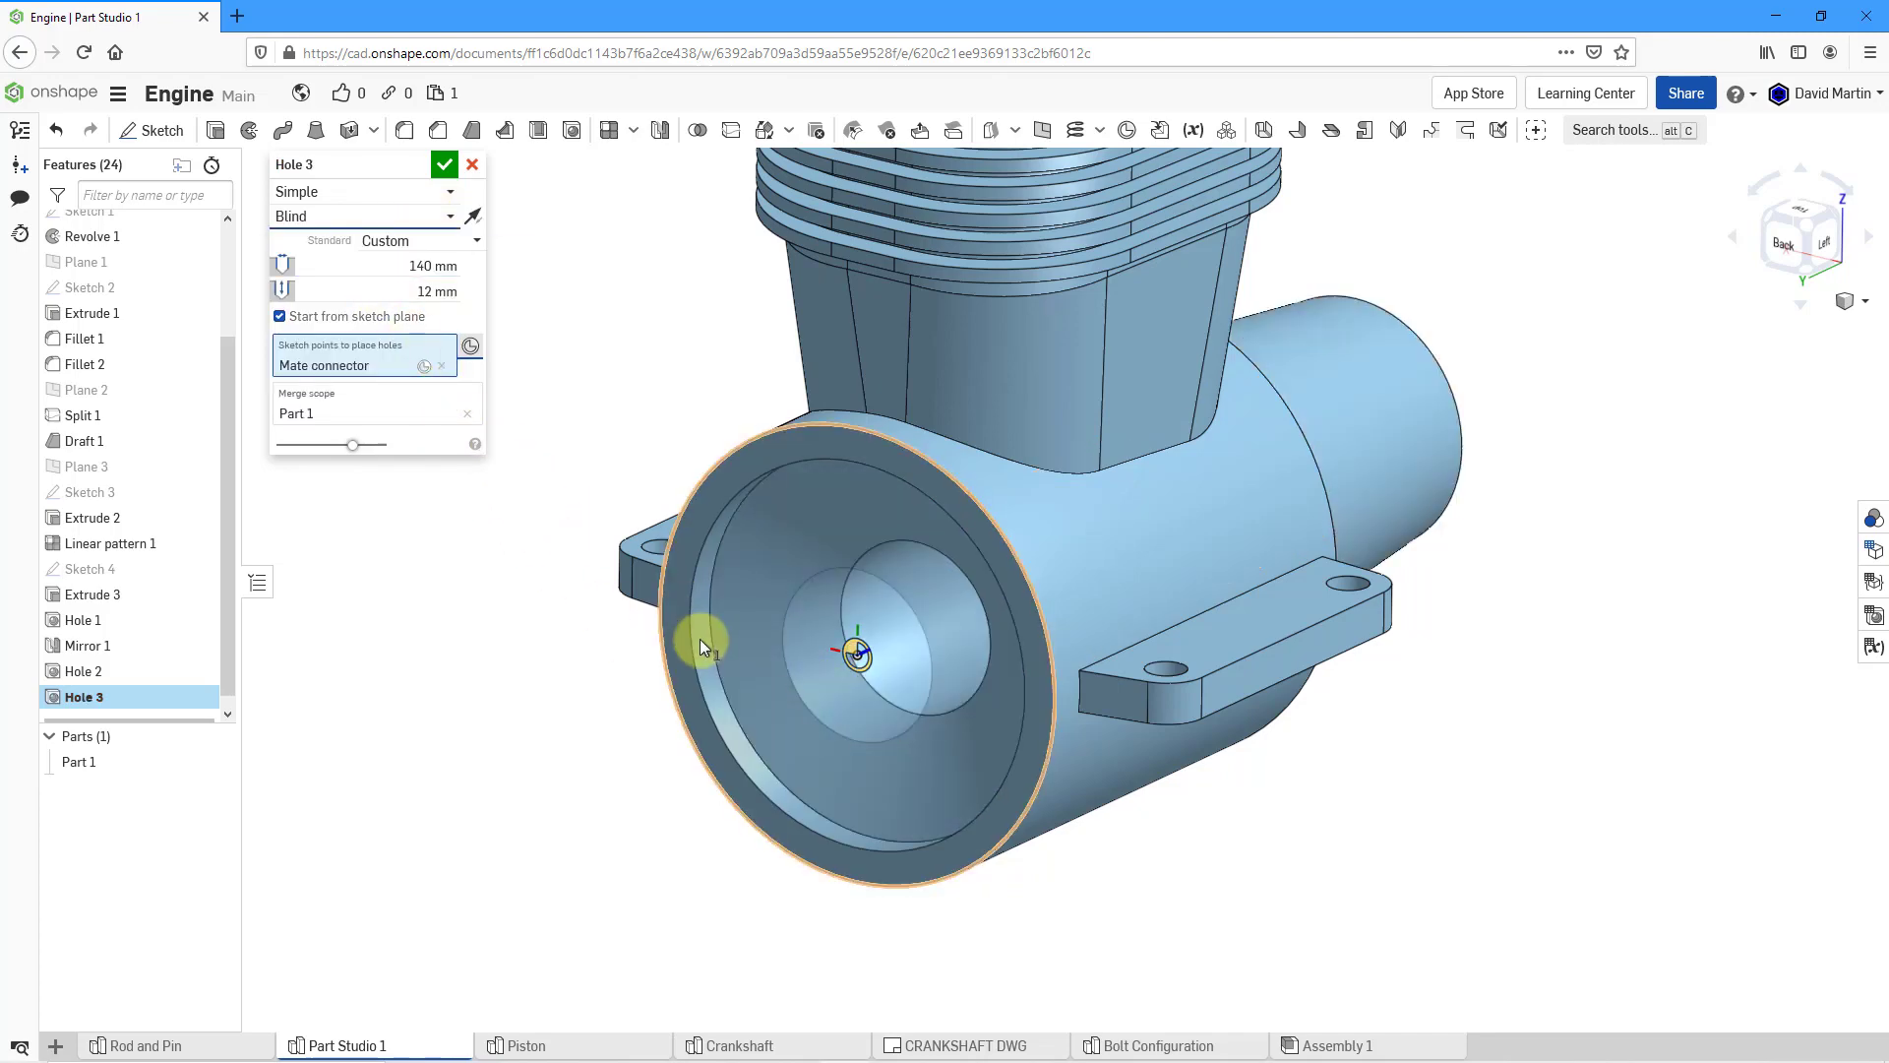
right_click_drag(662, 623, 695, 644)
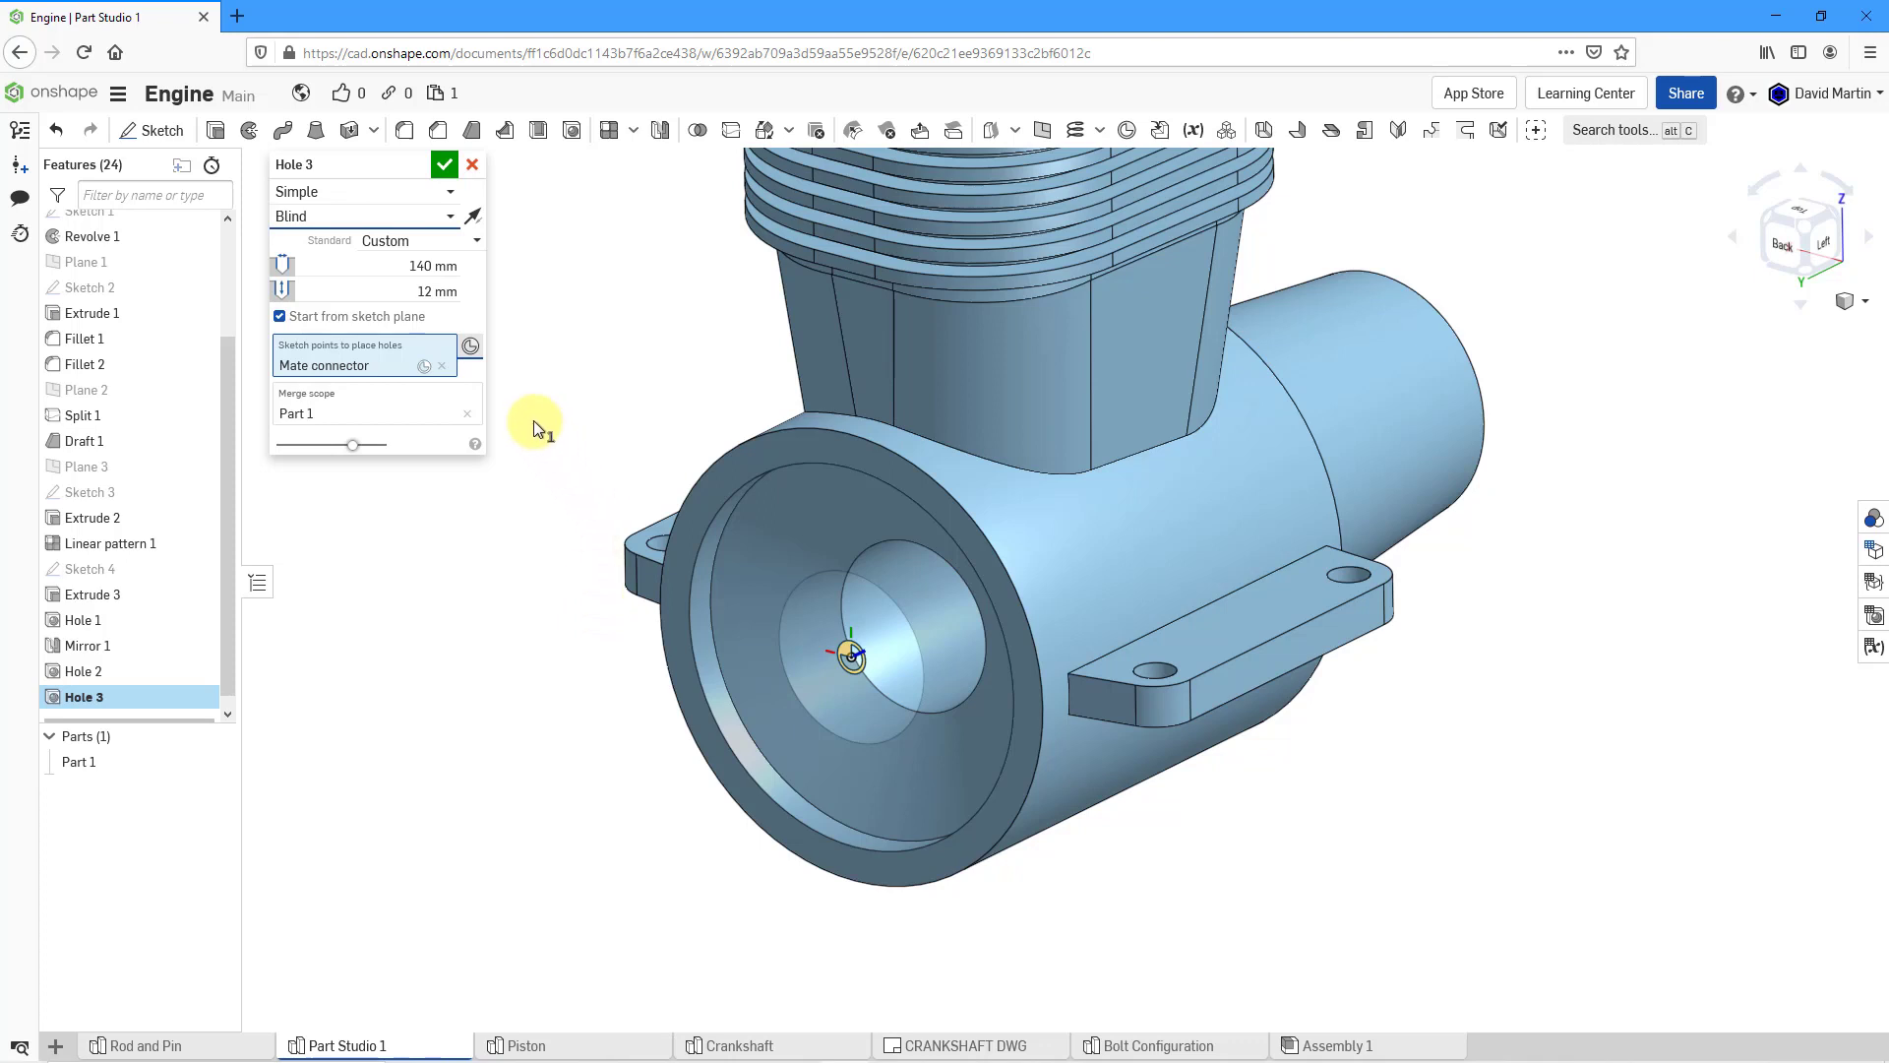
left_click(411, 289)
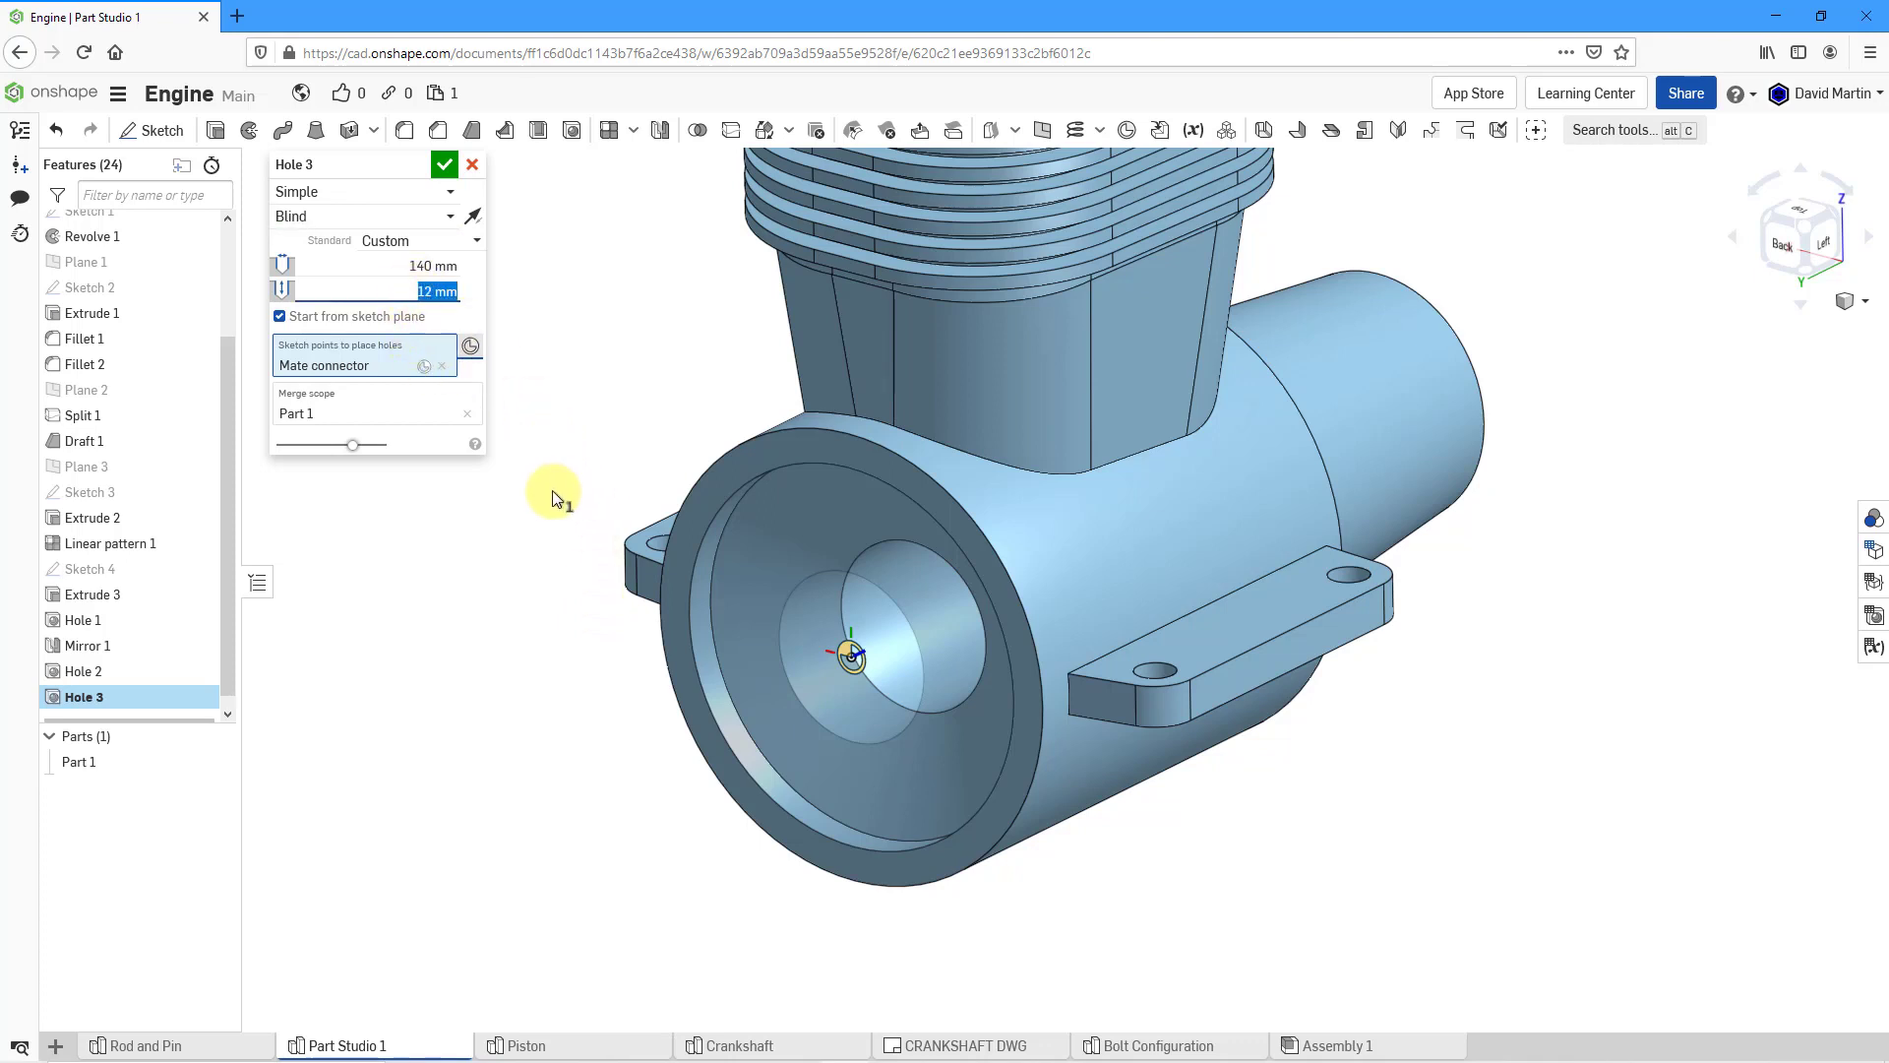
type("150")
key("Return")
key("n")
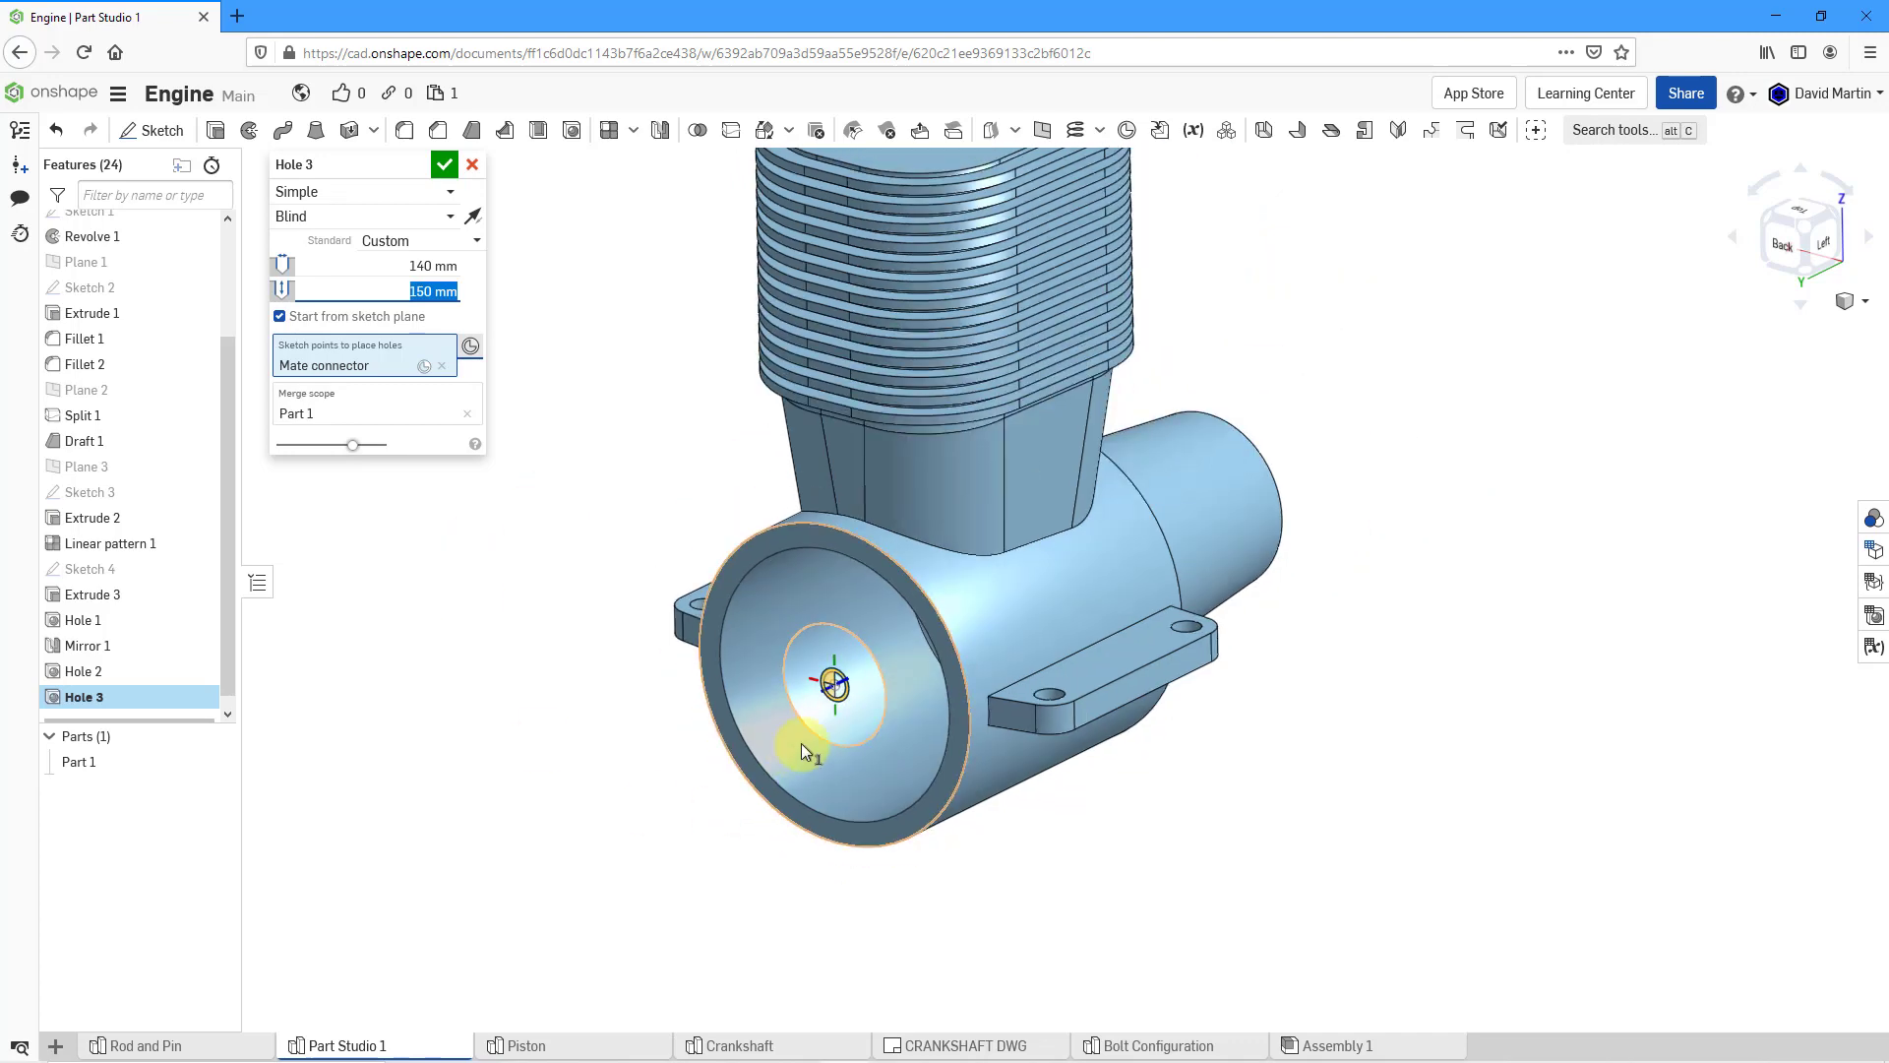
right_click_drag(840, 712, 838, 725)
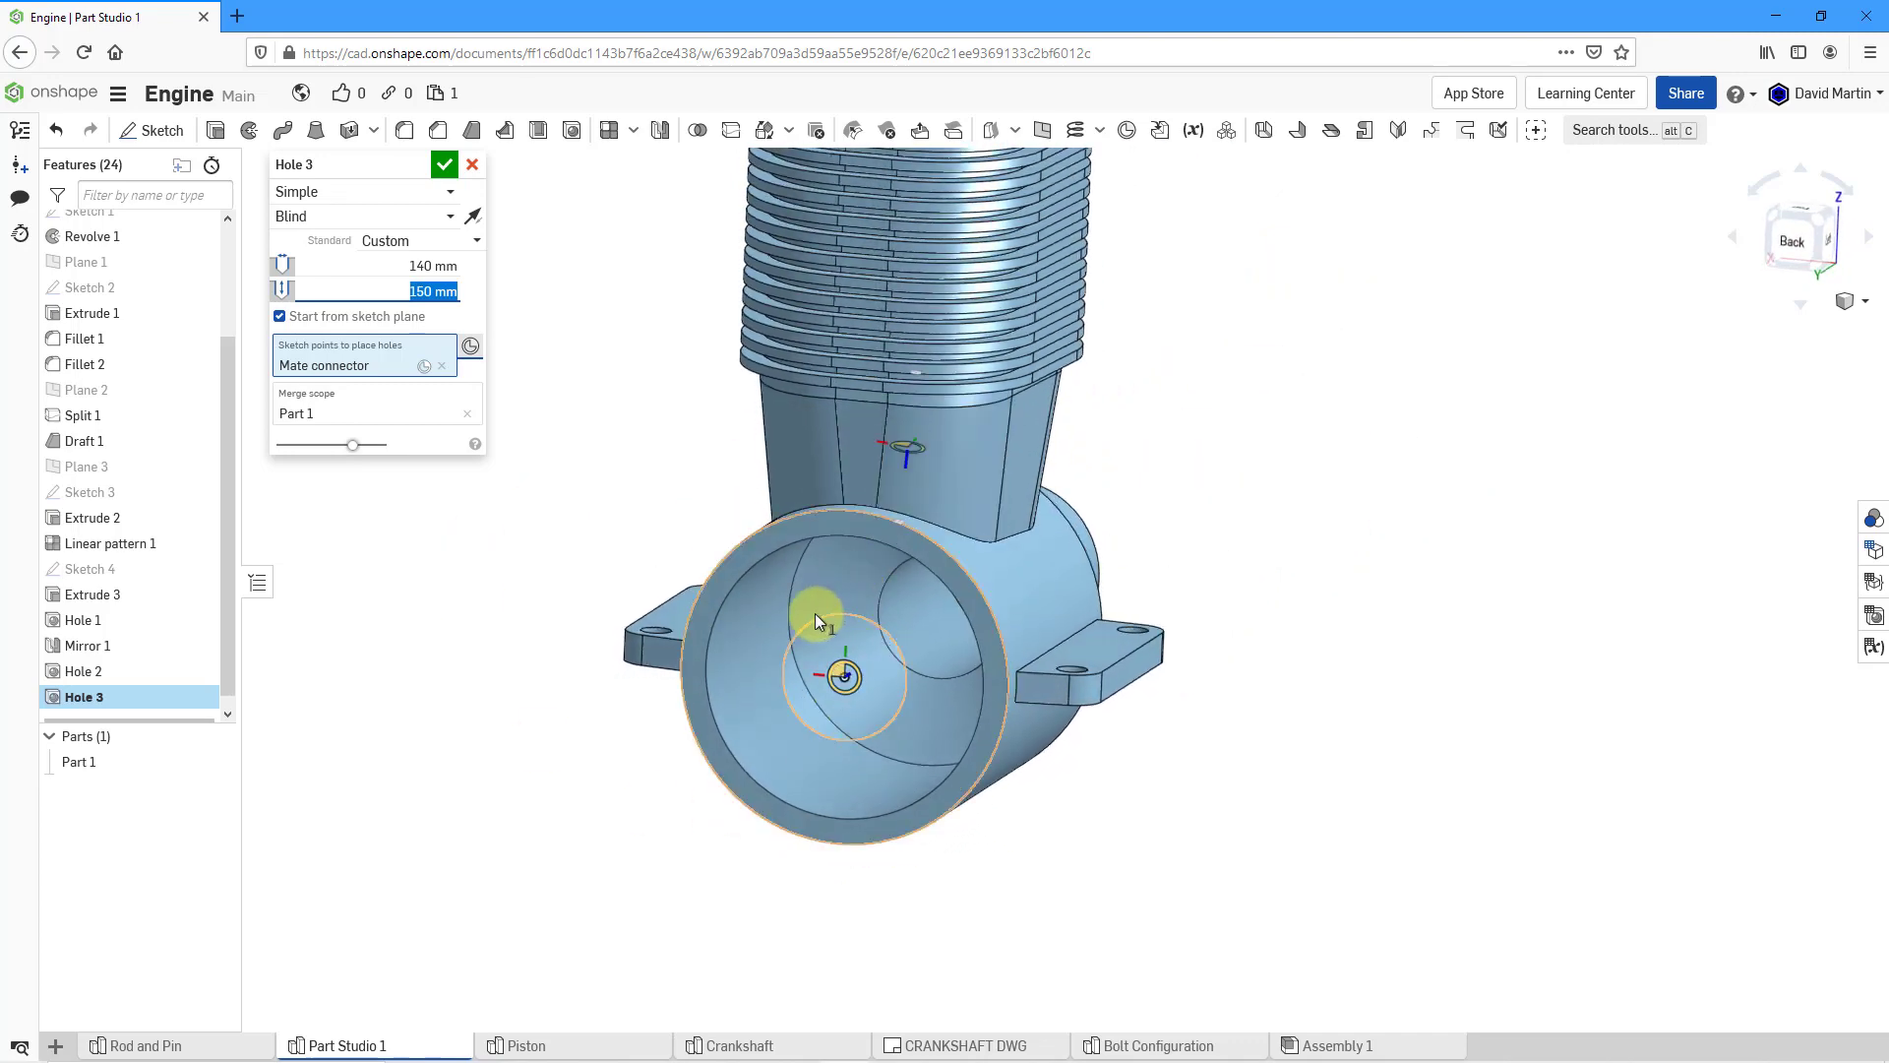
left_click(444, 166)
- Section the engine body along the Right plane and inspect the conical transition between the two bores
right_click_drag(823, 449, 923, 509)
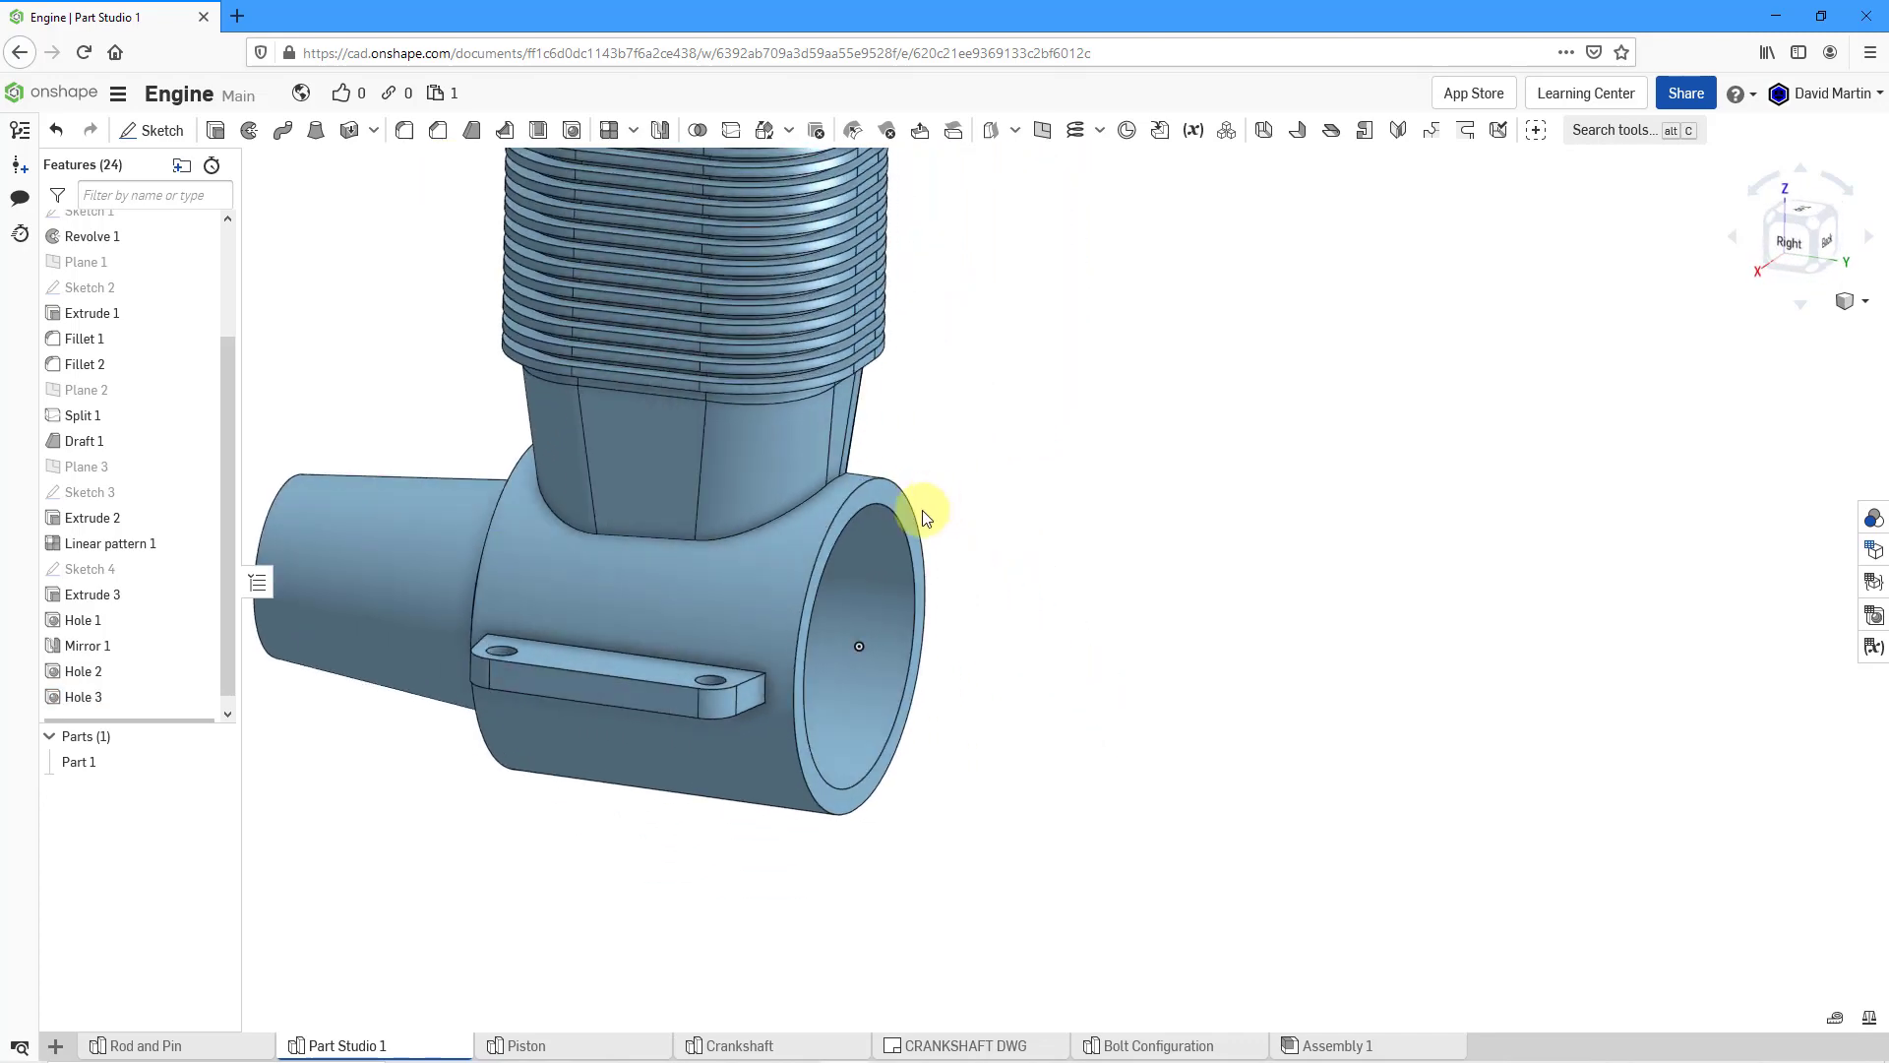
middle_click_drag(923, 510, 1206, 631)
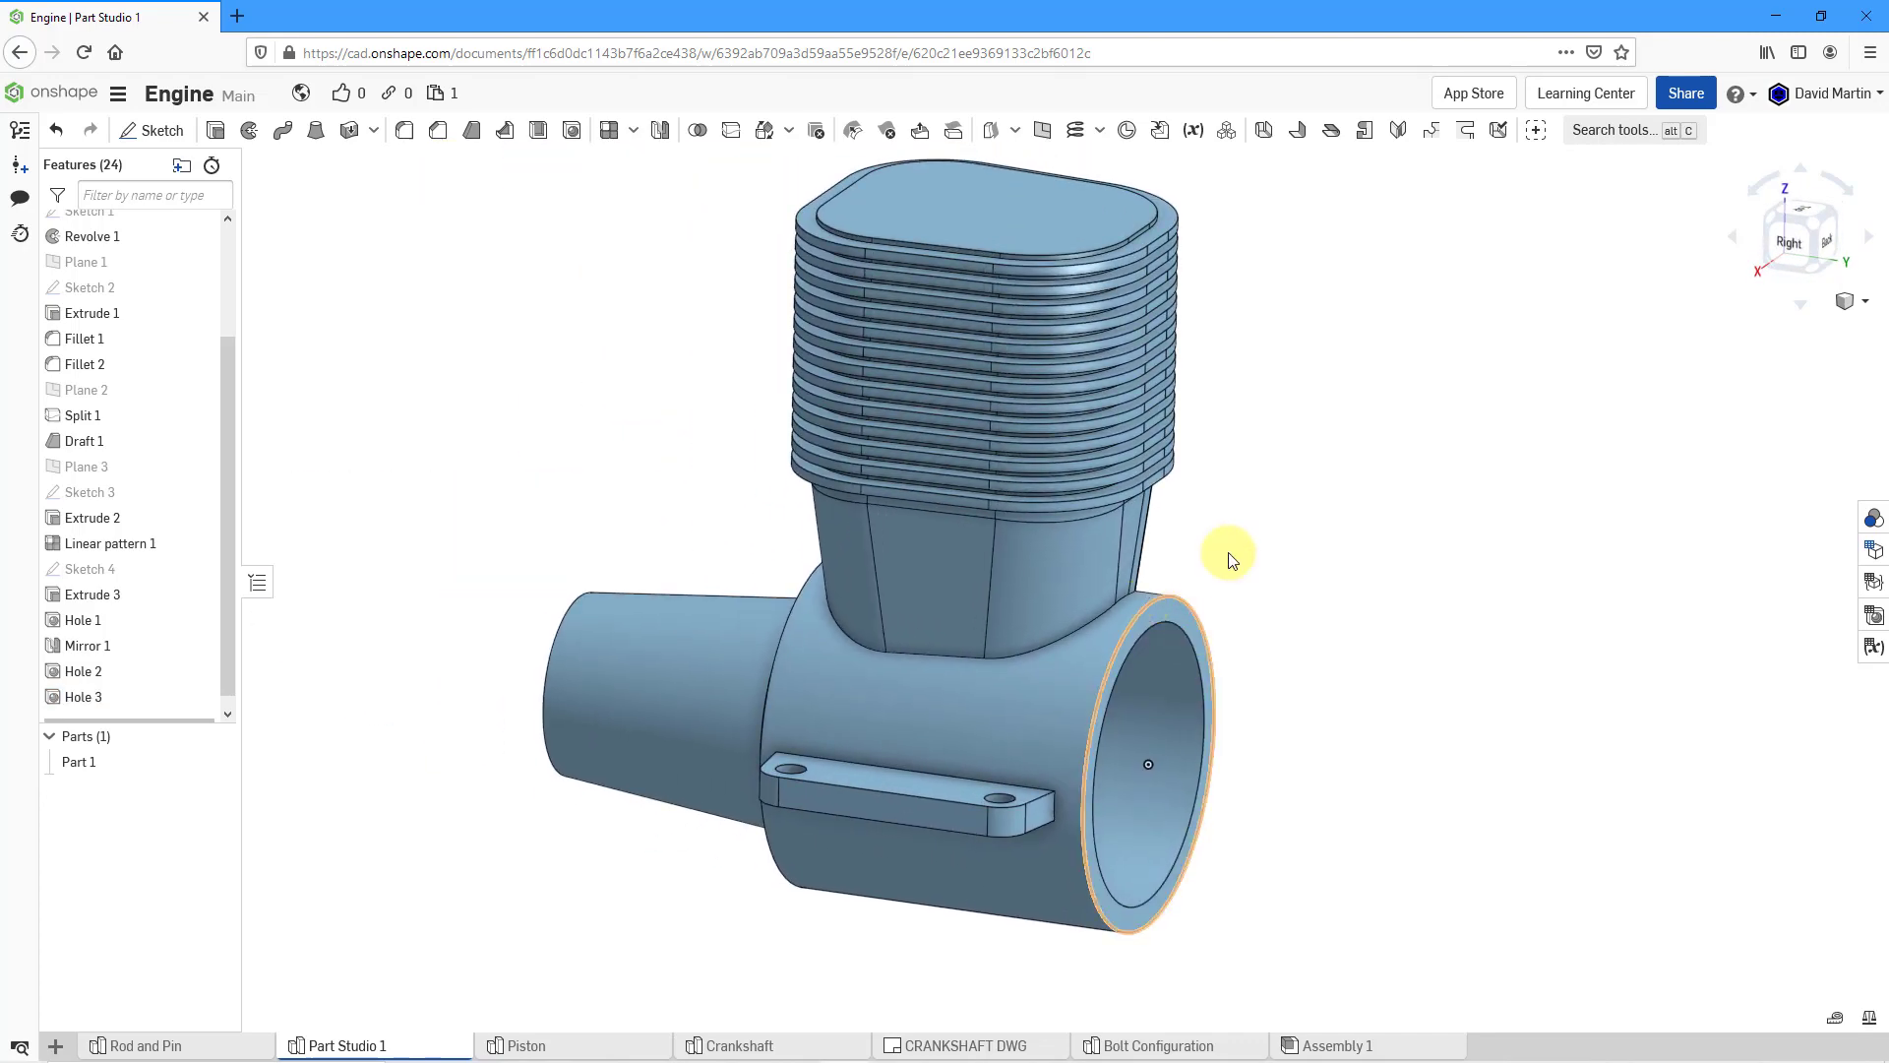
left_click(1866, 305)
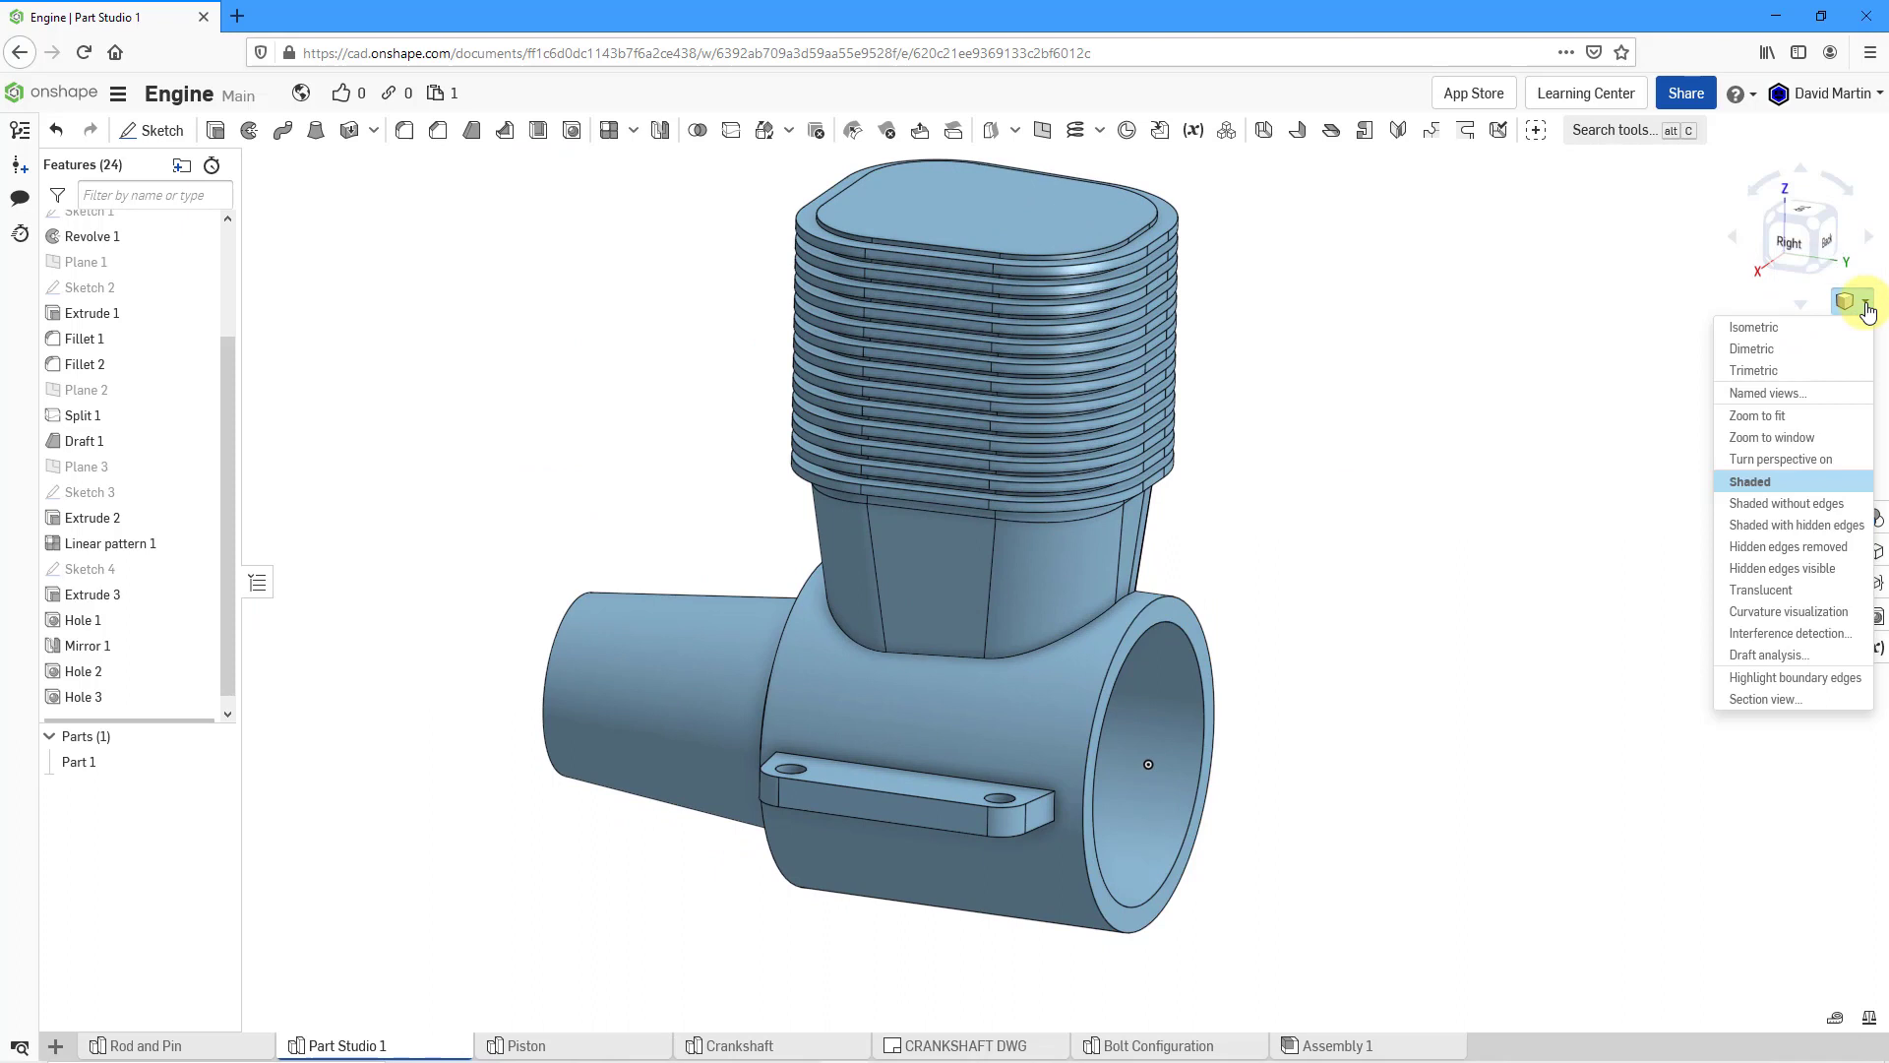
left_click(1813, 701)
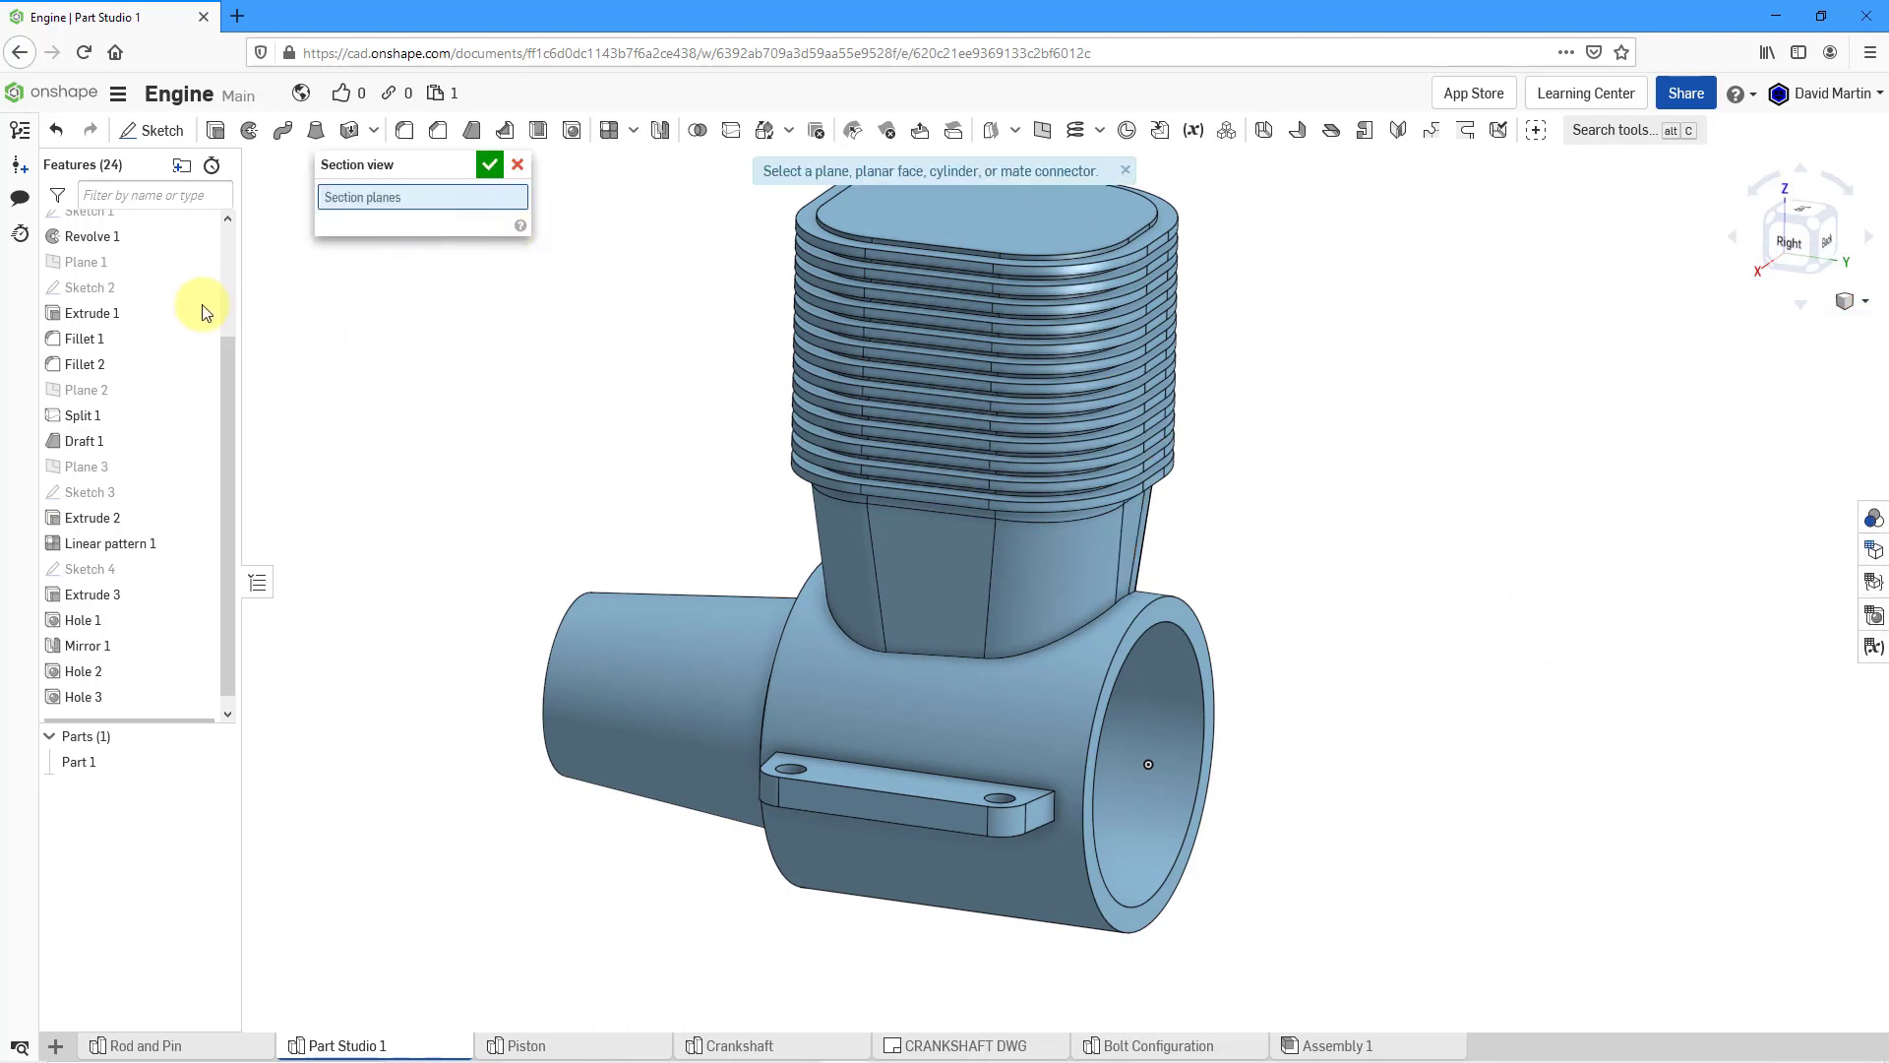
scroll(232, 358, "up", 3)
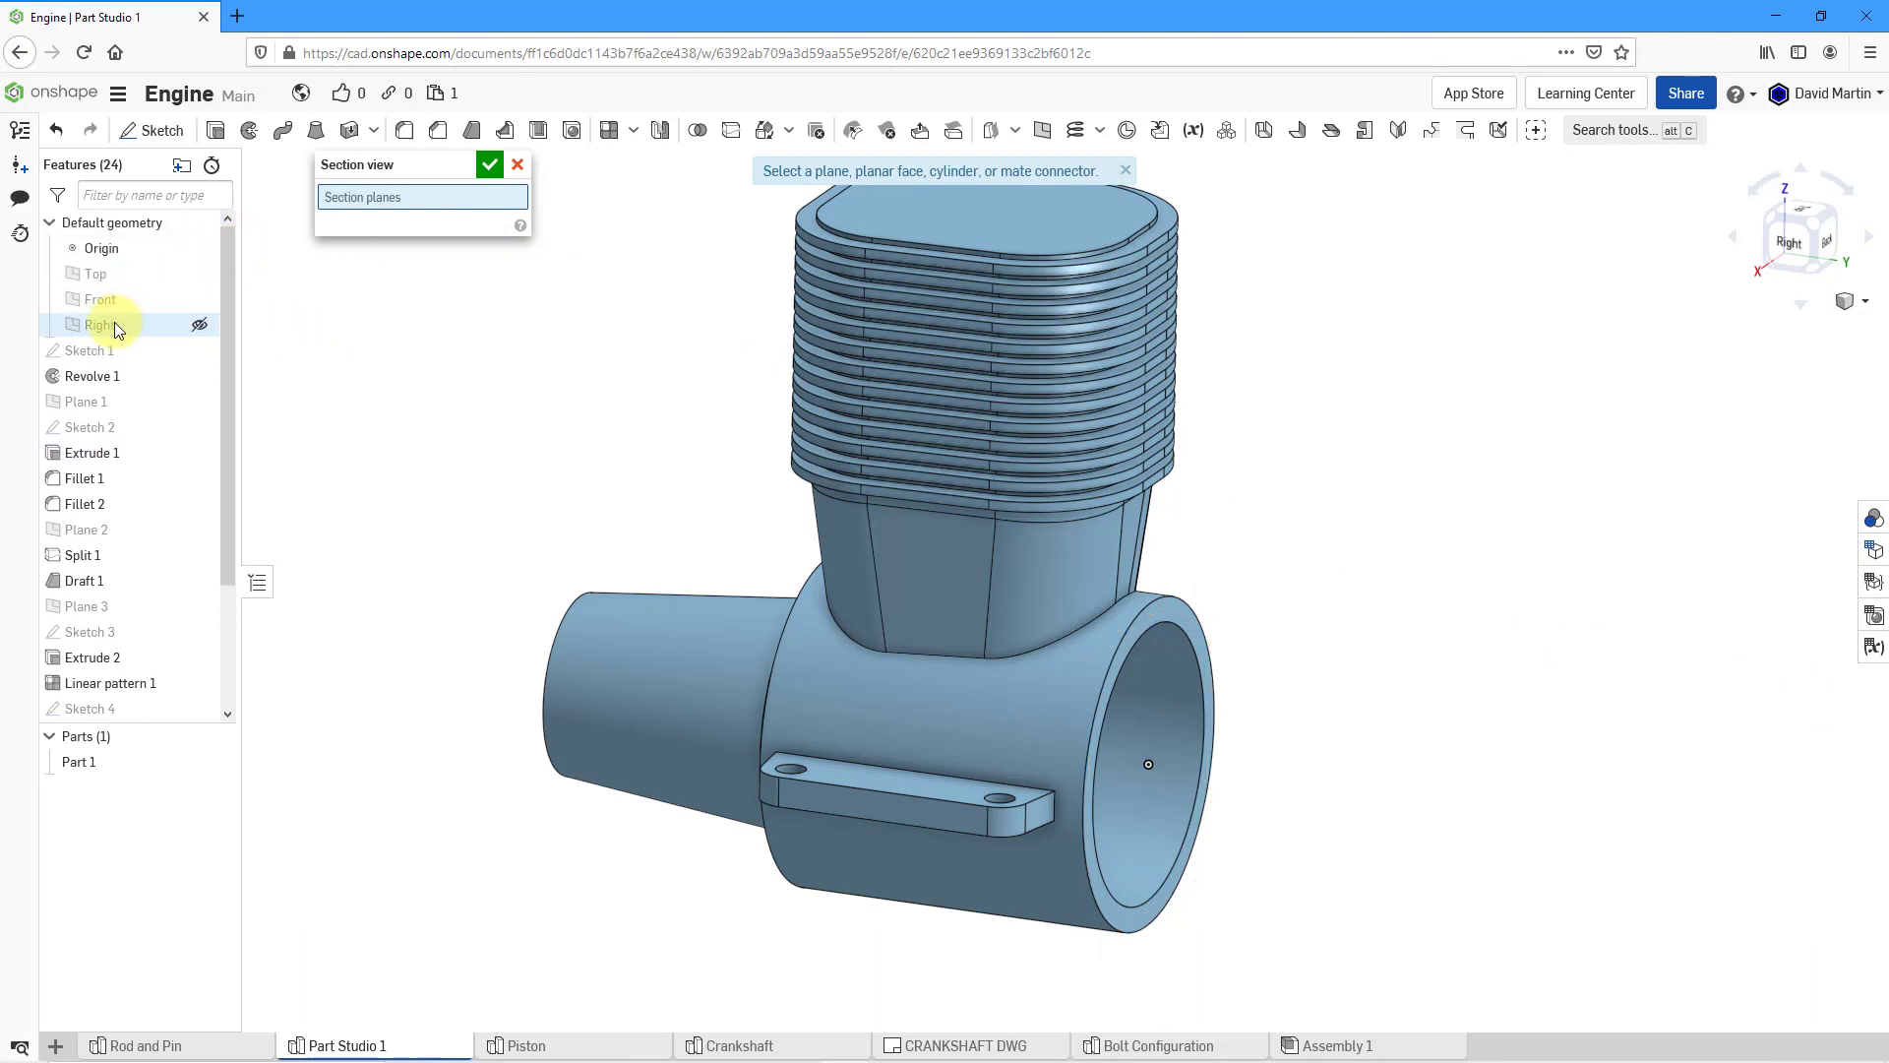
left_click(202, 328)
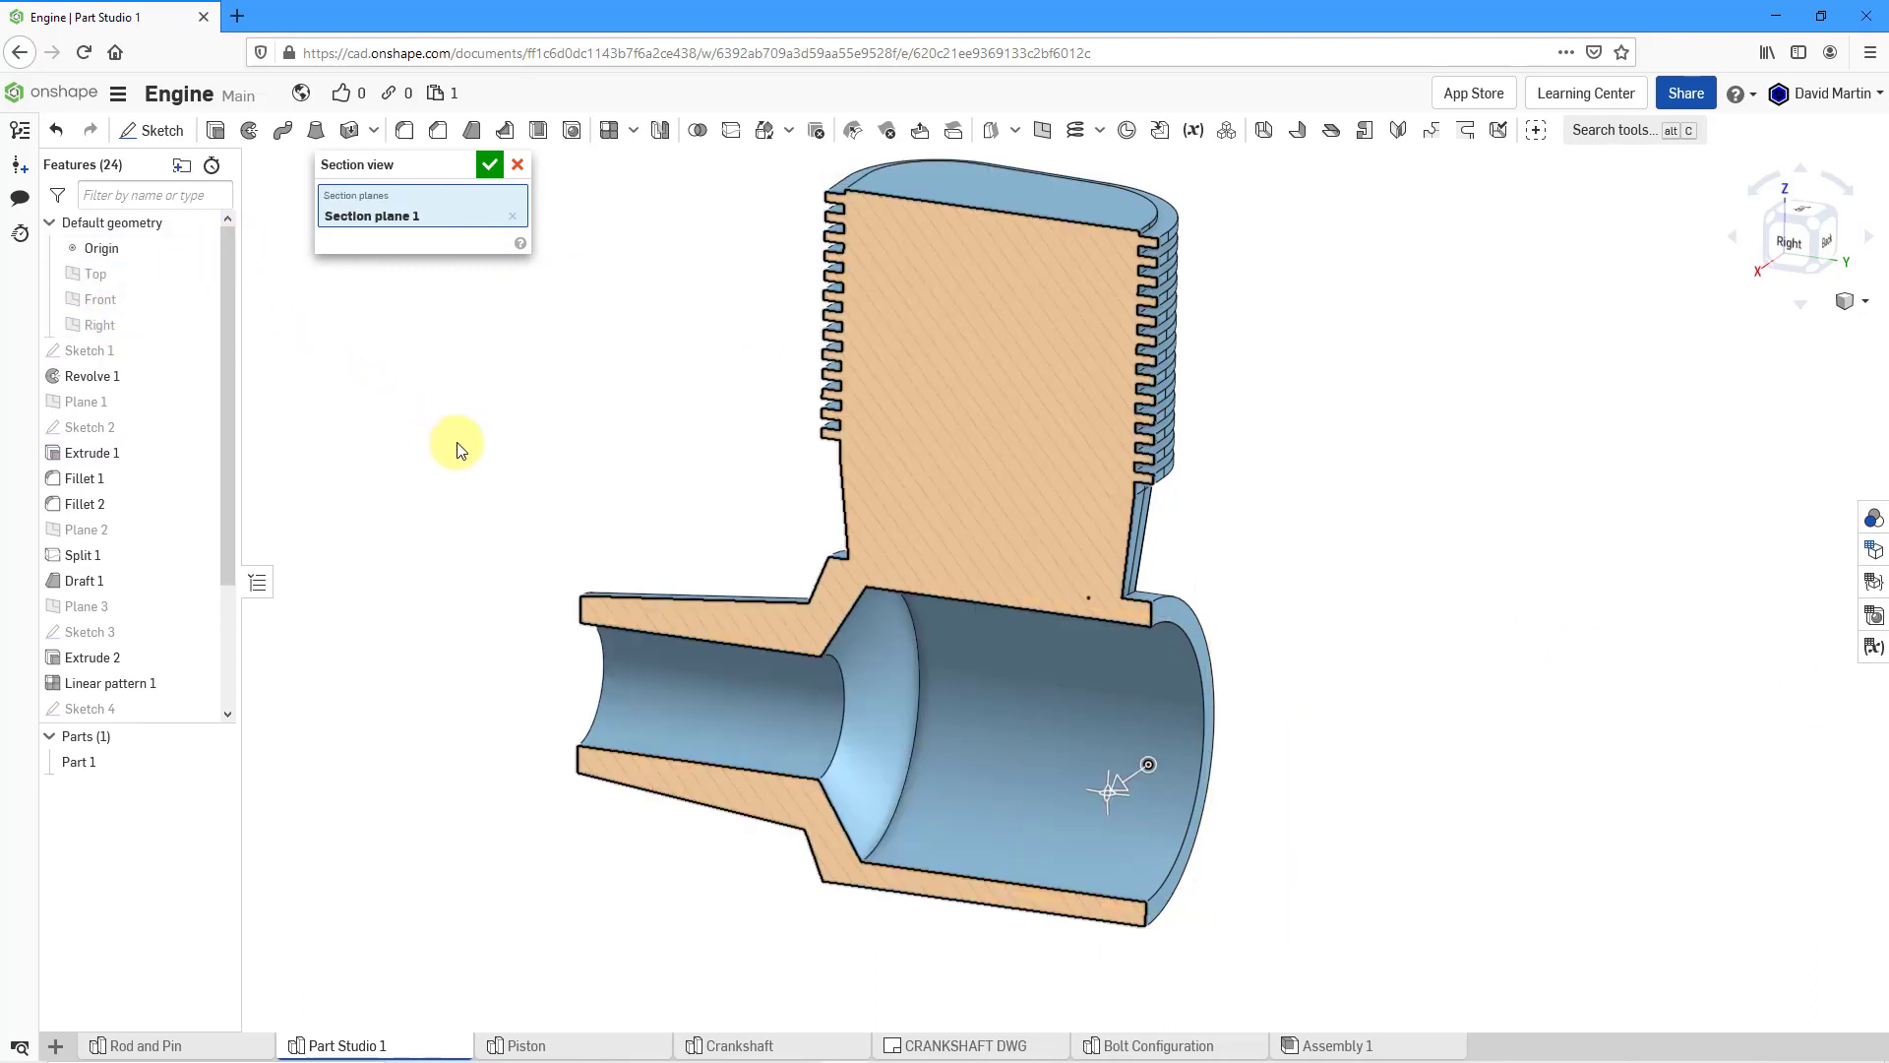
left_click(489, 171)
mouse_move(599, 463)
right_mouse_down()
mouse_move(565, 462)
mouse_move(653, 469)
mouse_move(619, 489)
right_mouse_up()
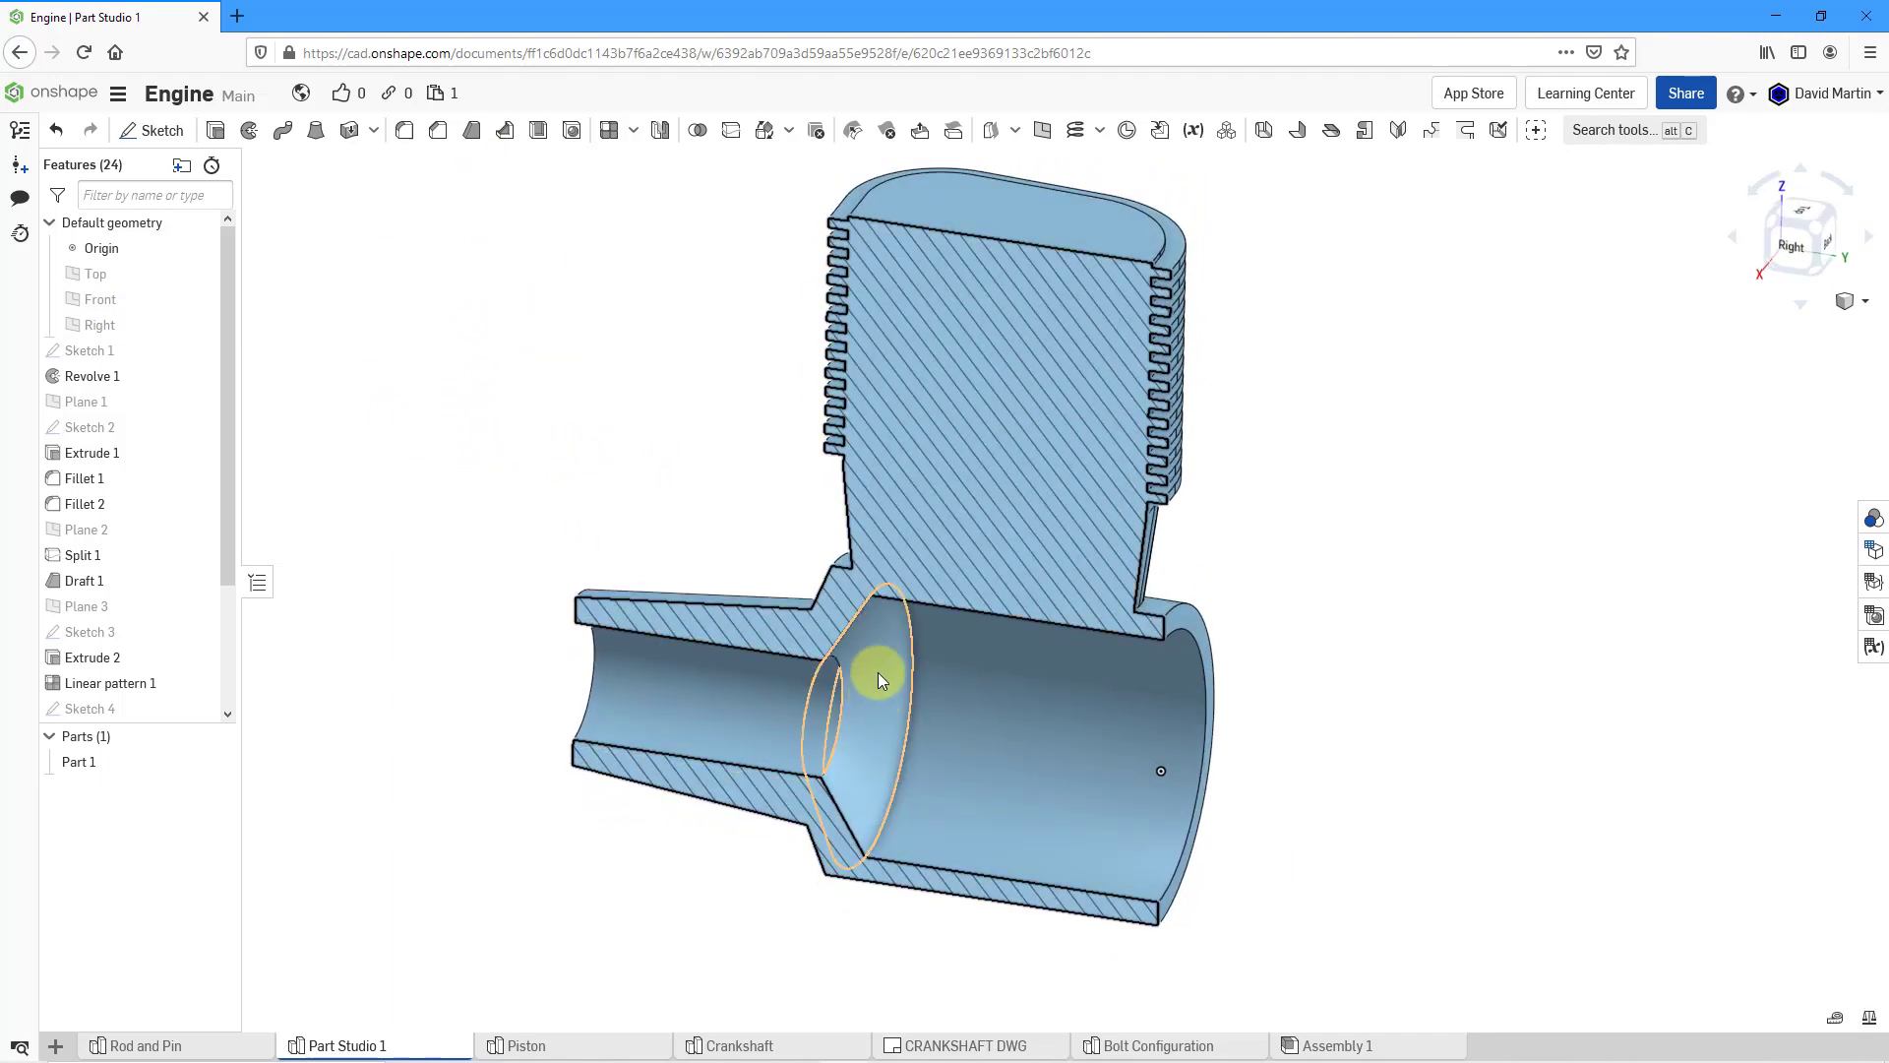
mouse_move(878, 672)
right_mouse_down()
mouse_move(890, 645)
mouse_move(882, 688)
right_mouse_up()
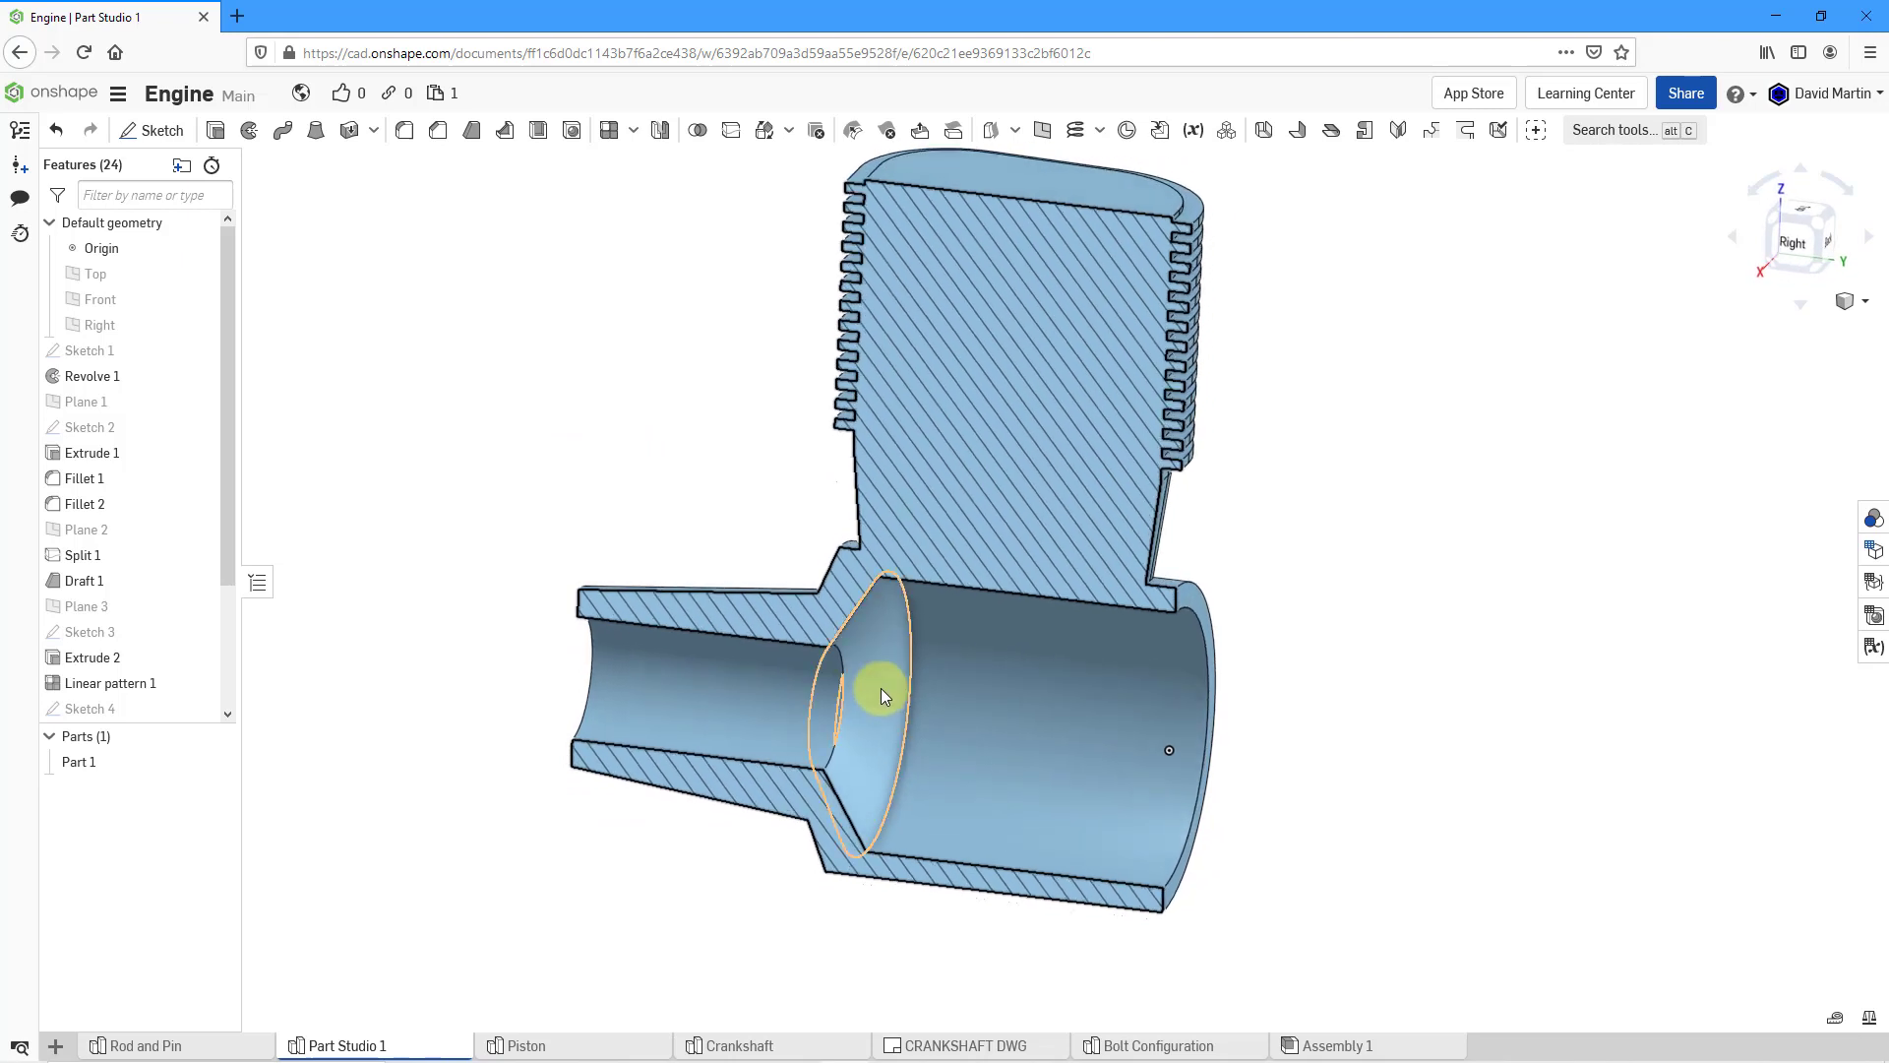
right_click_drag(889, 697, 860, 696)
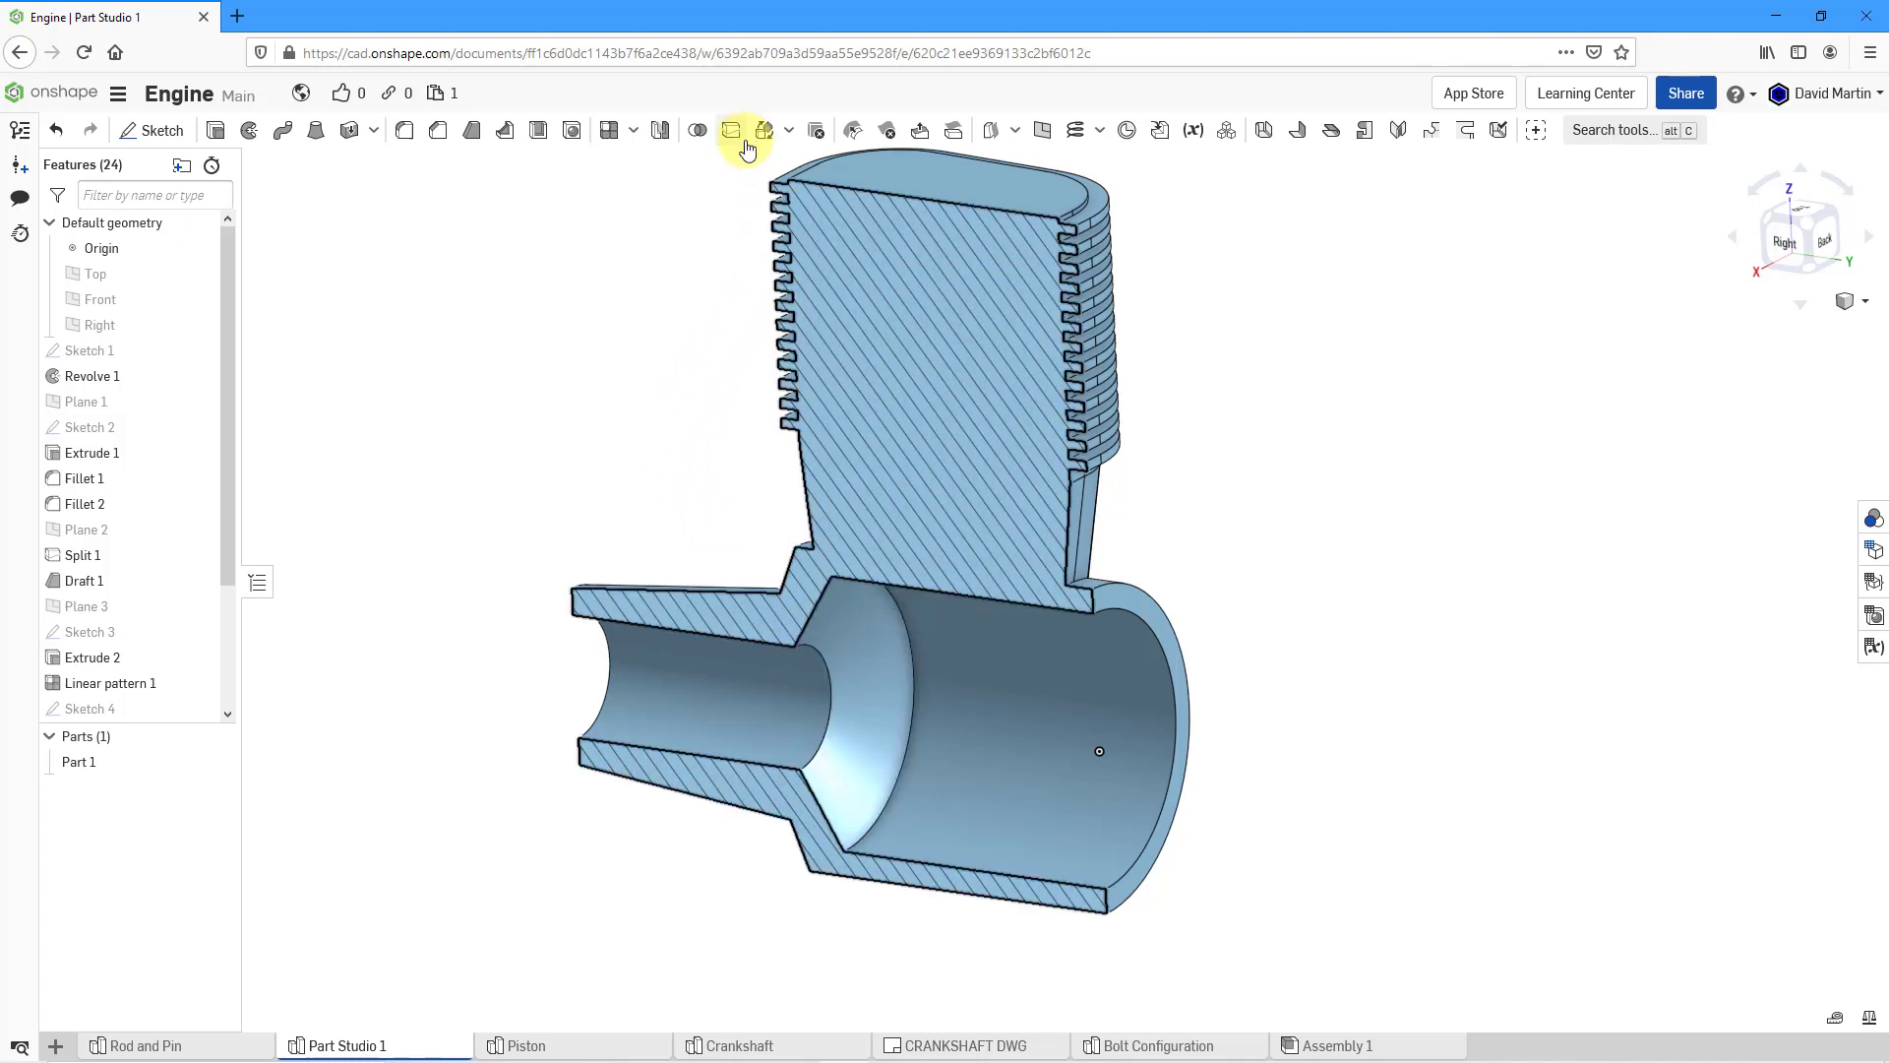
- Try replacing the conical face at the end of the rear bore using Delete face with Cap, and delete that feature again
left_click(889, 144)
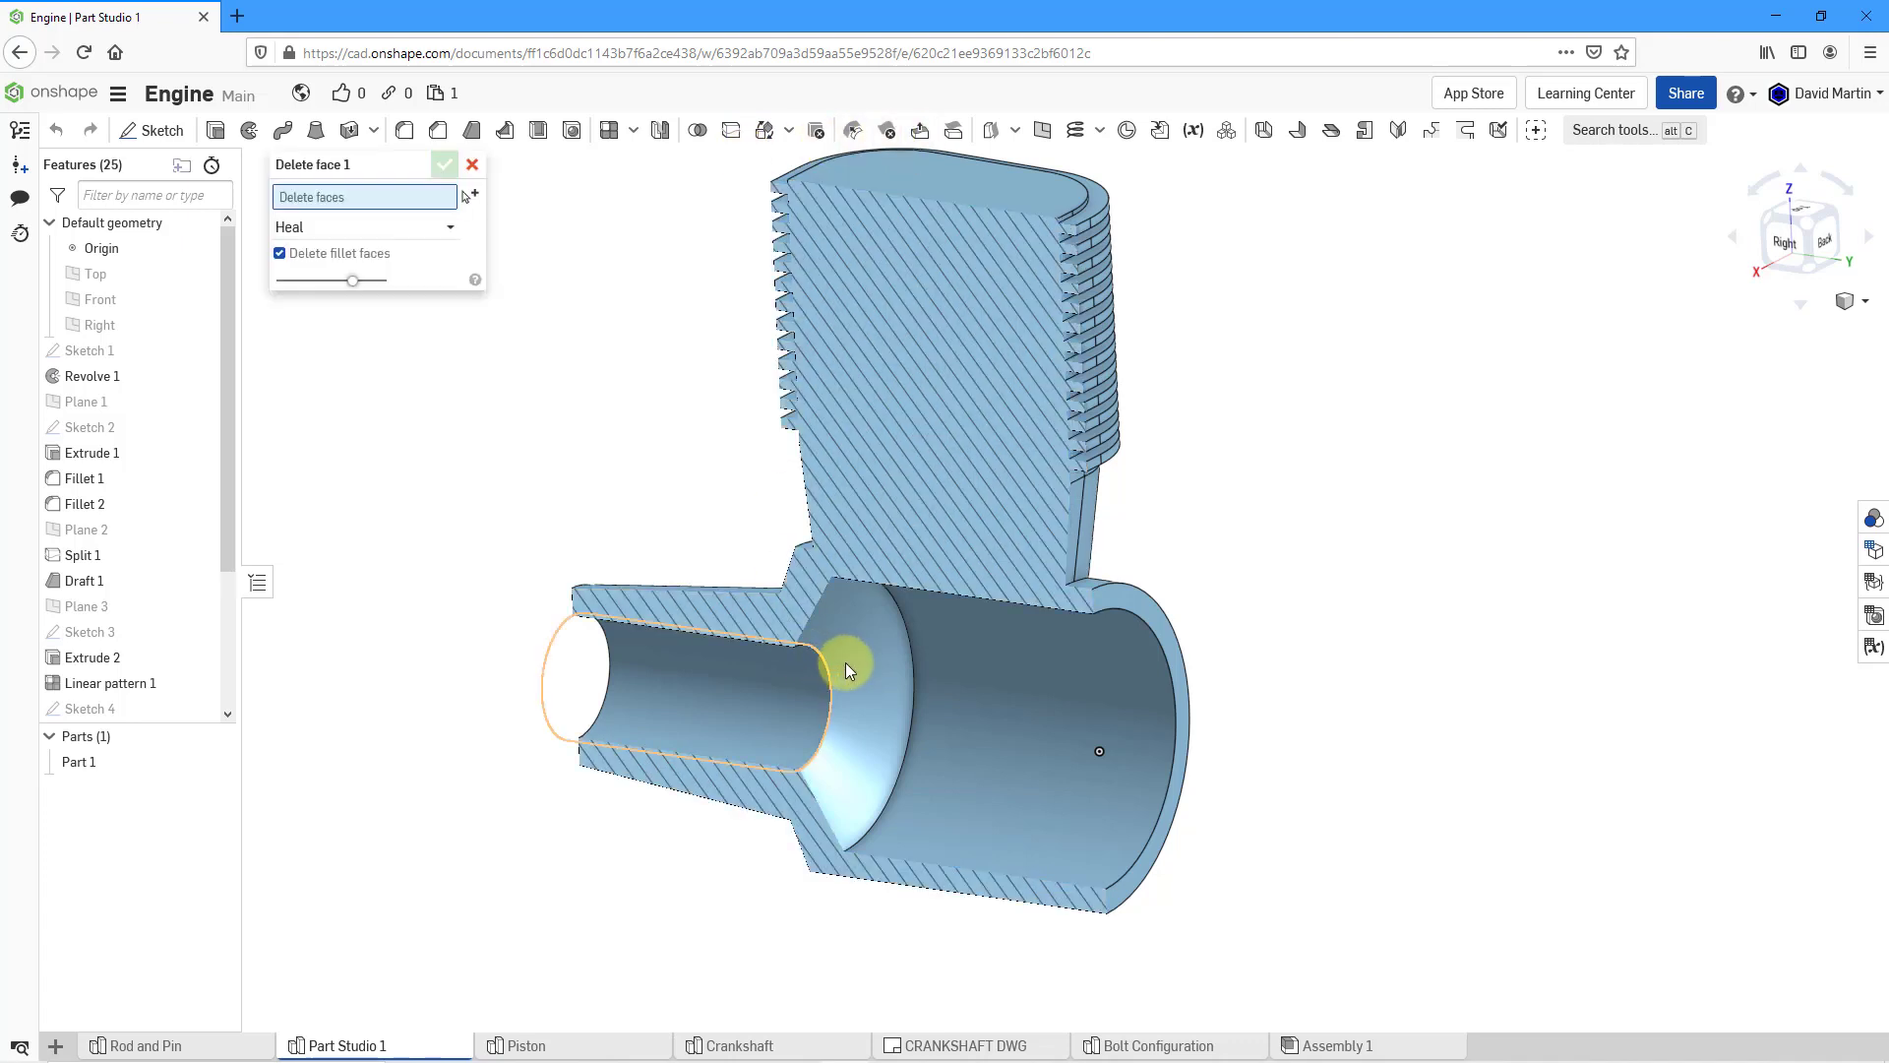
left_click(872, 642)
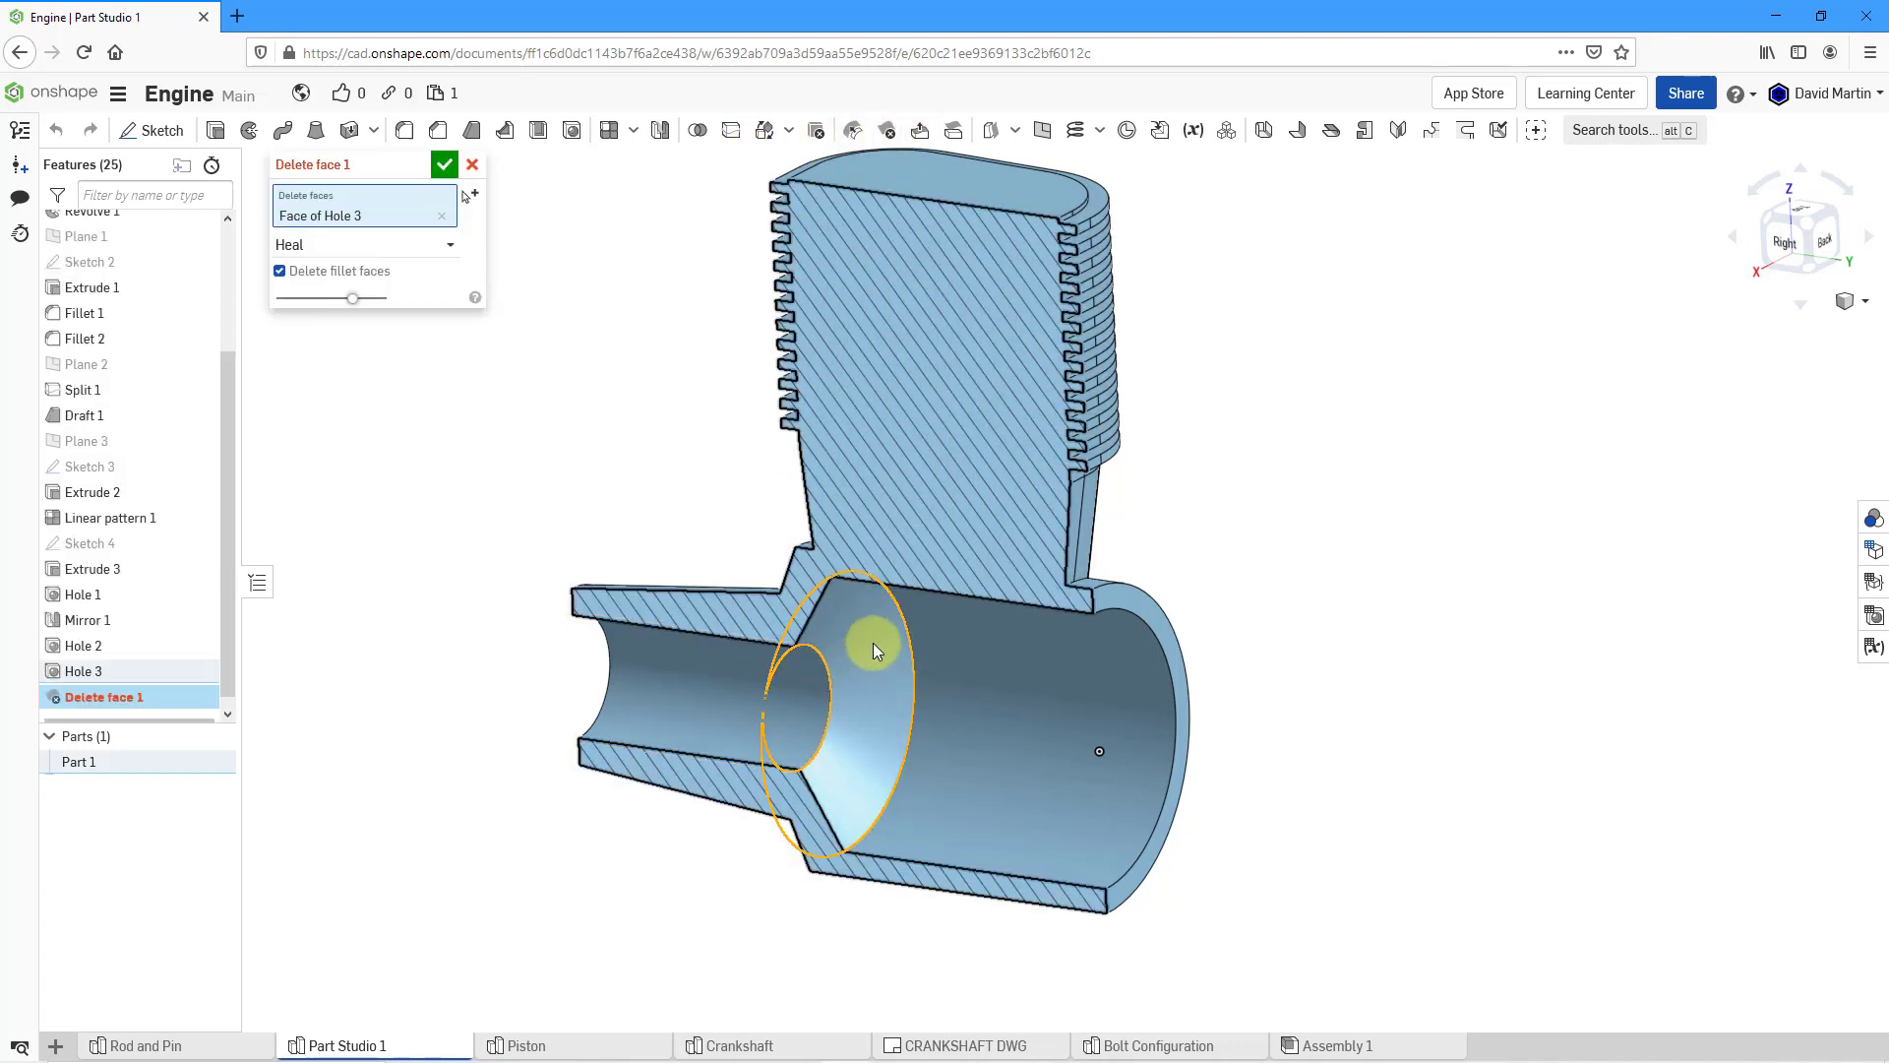
left_click(455, 253)
left_click(403, 295)
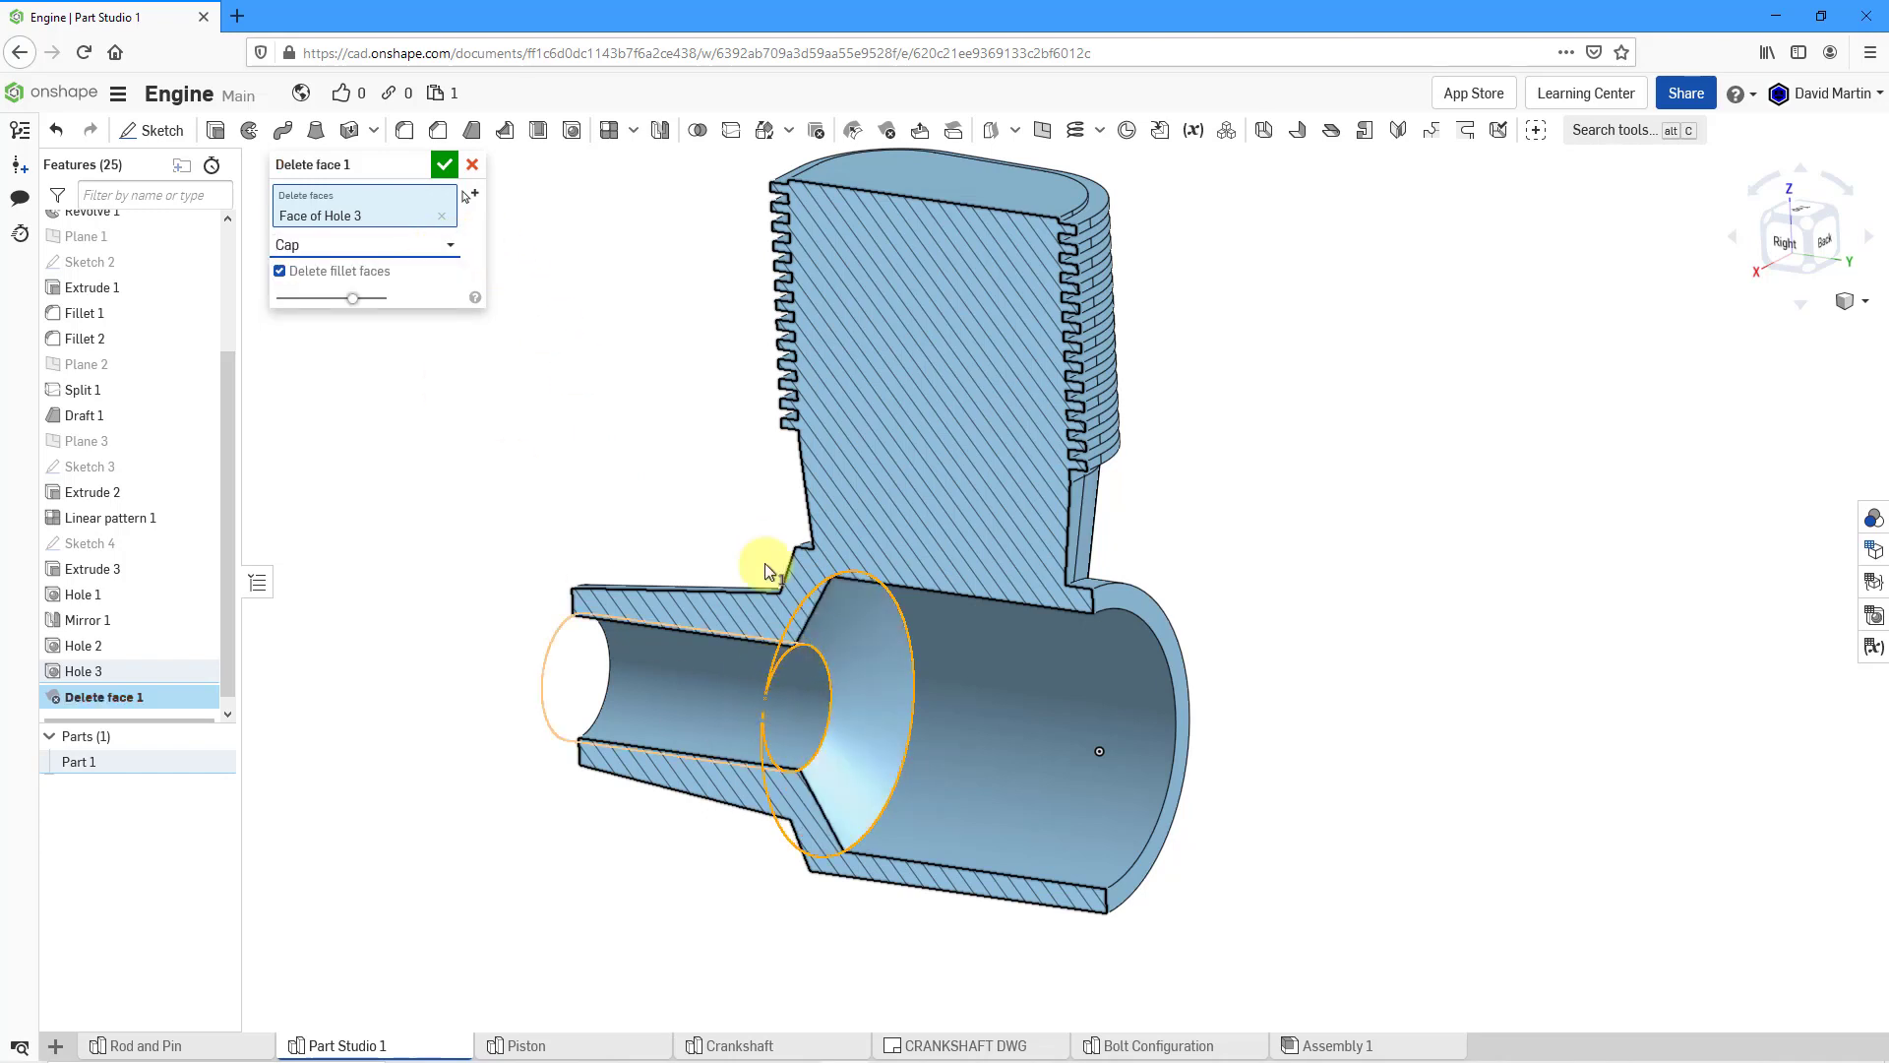
left_click(444, 168)
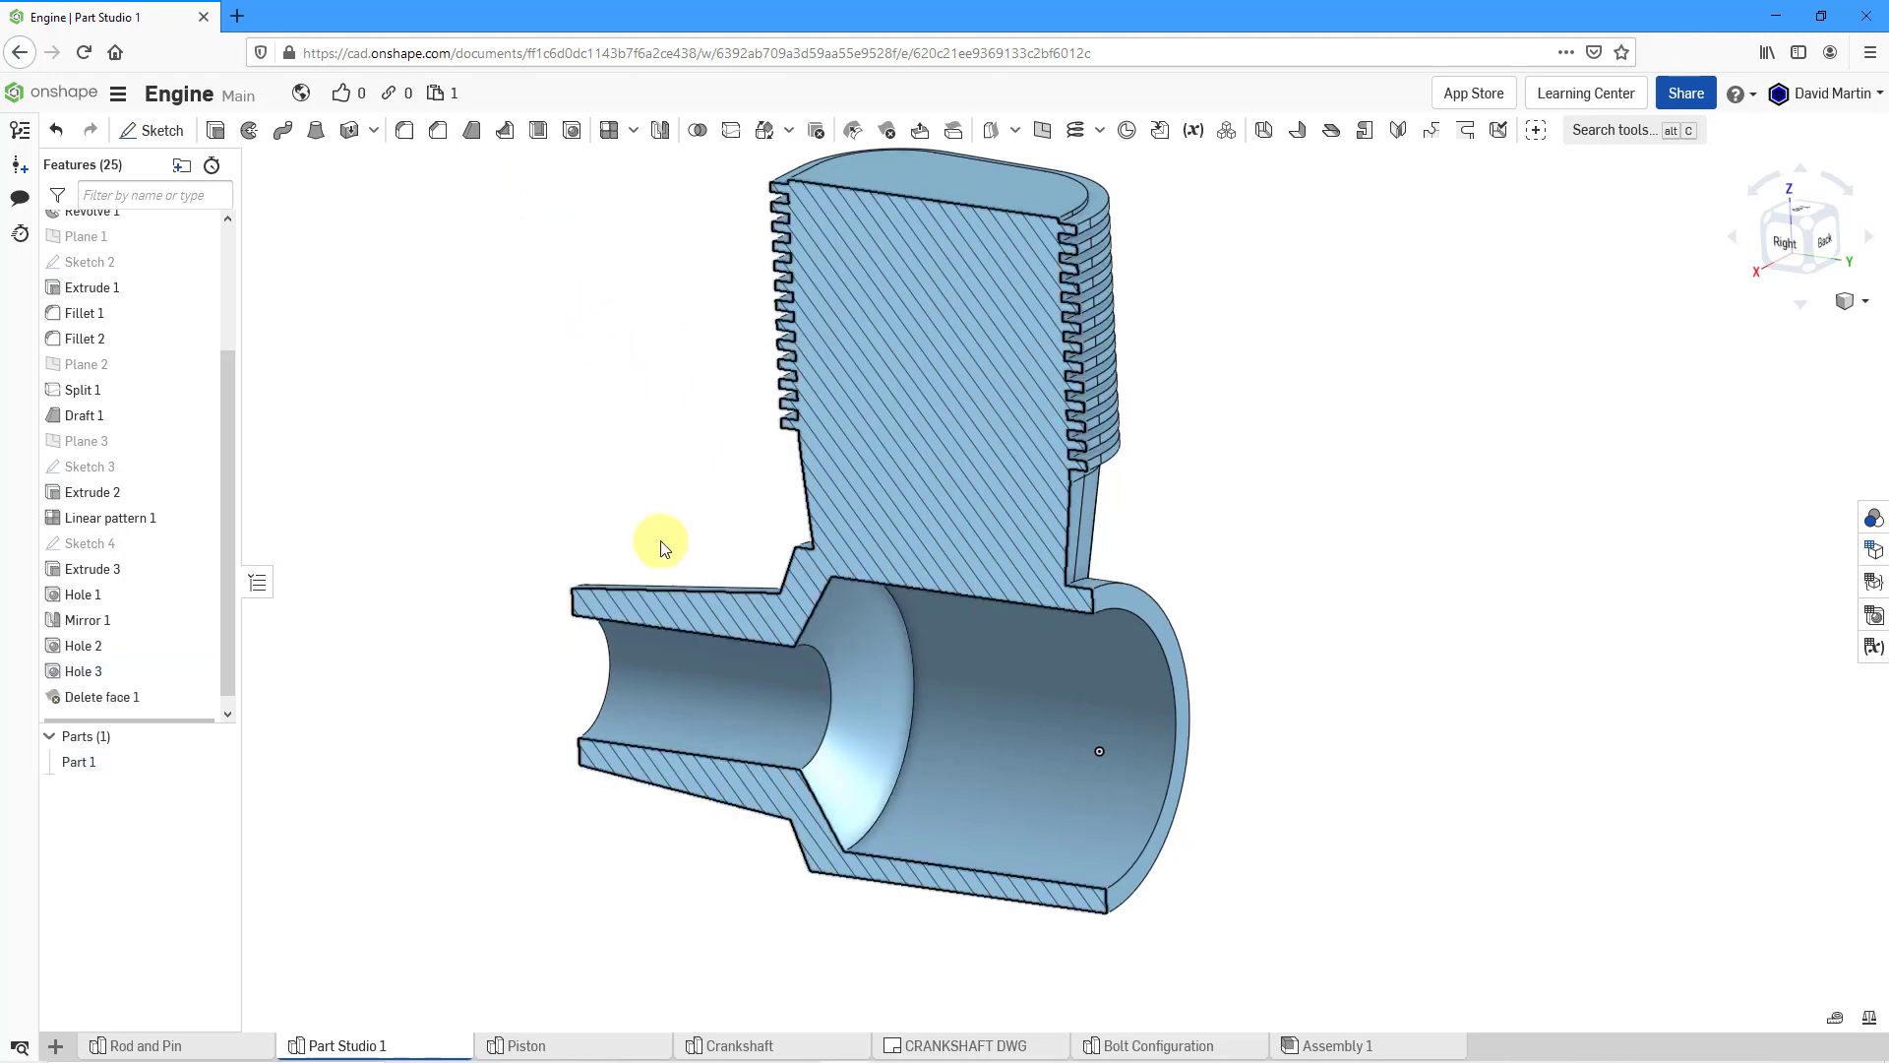
right_click_drag(883, 729, 877, 666)
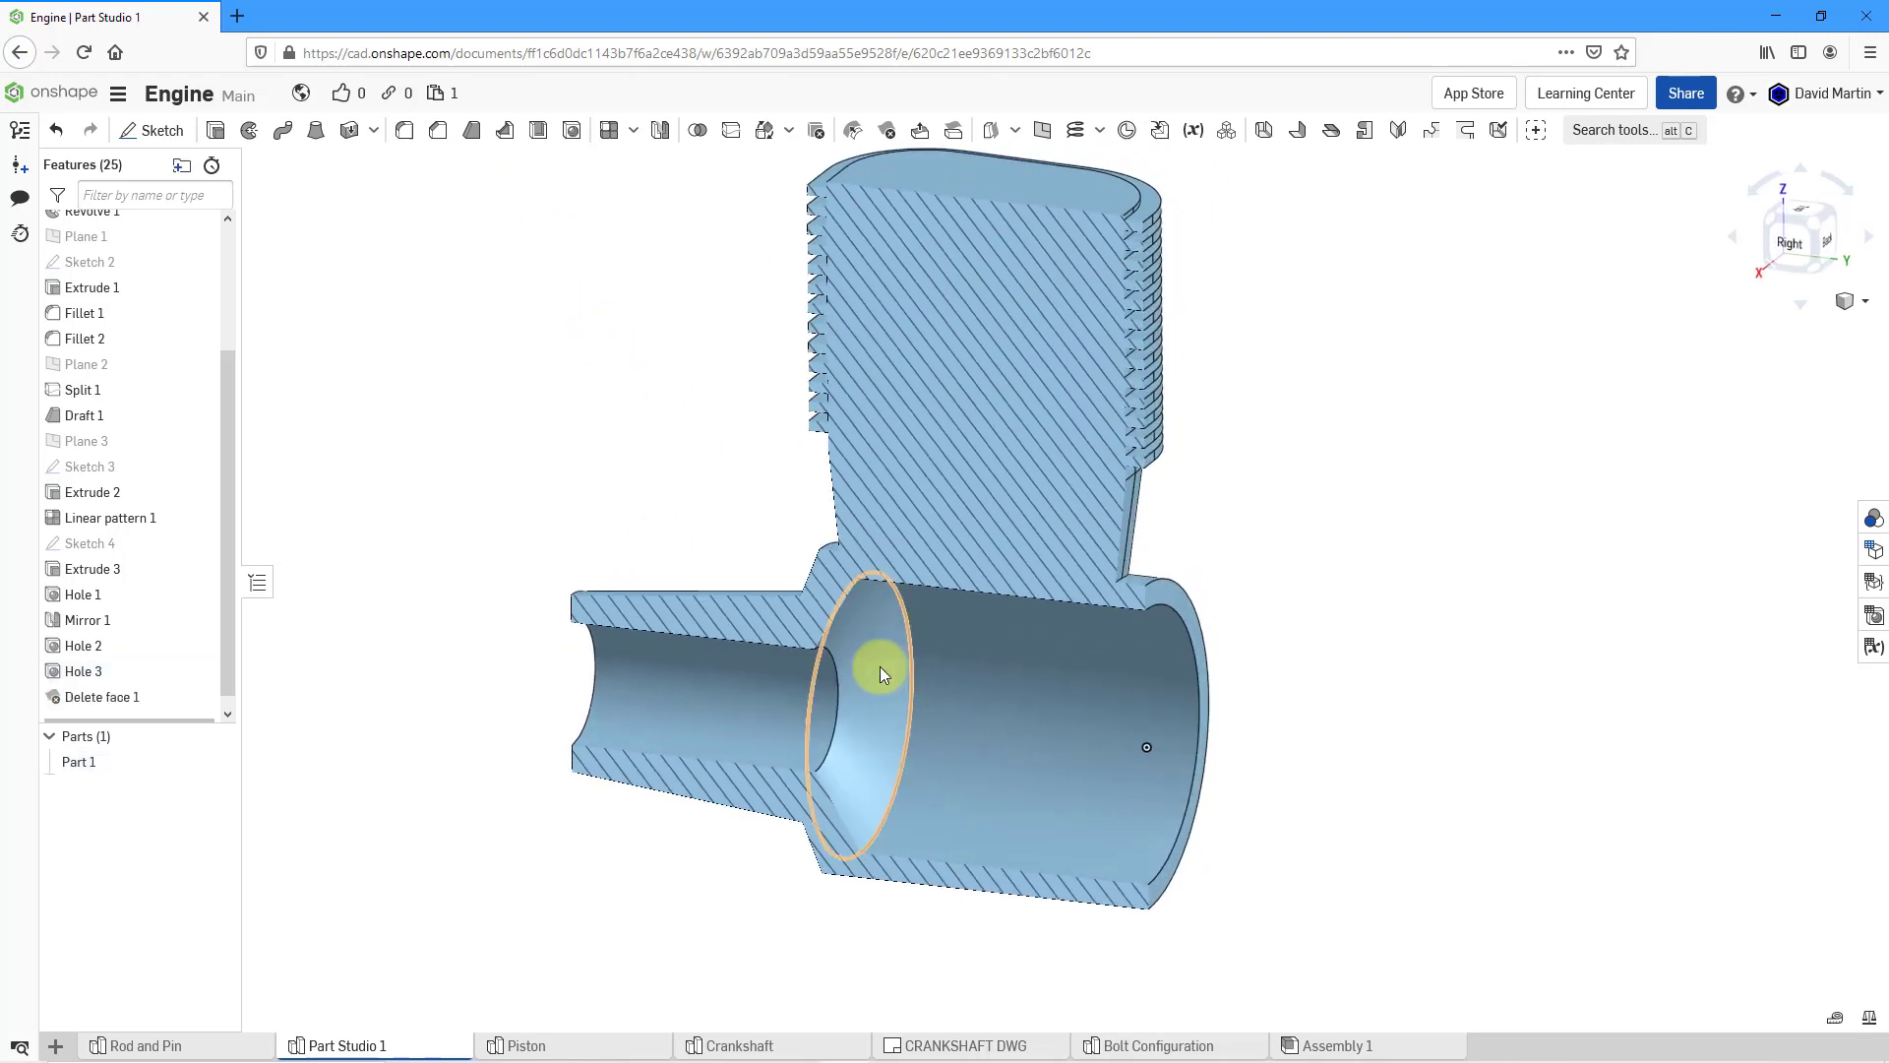
right_click(123, 698)
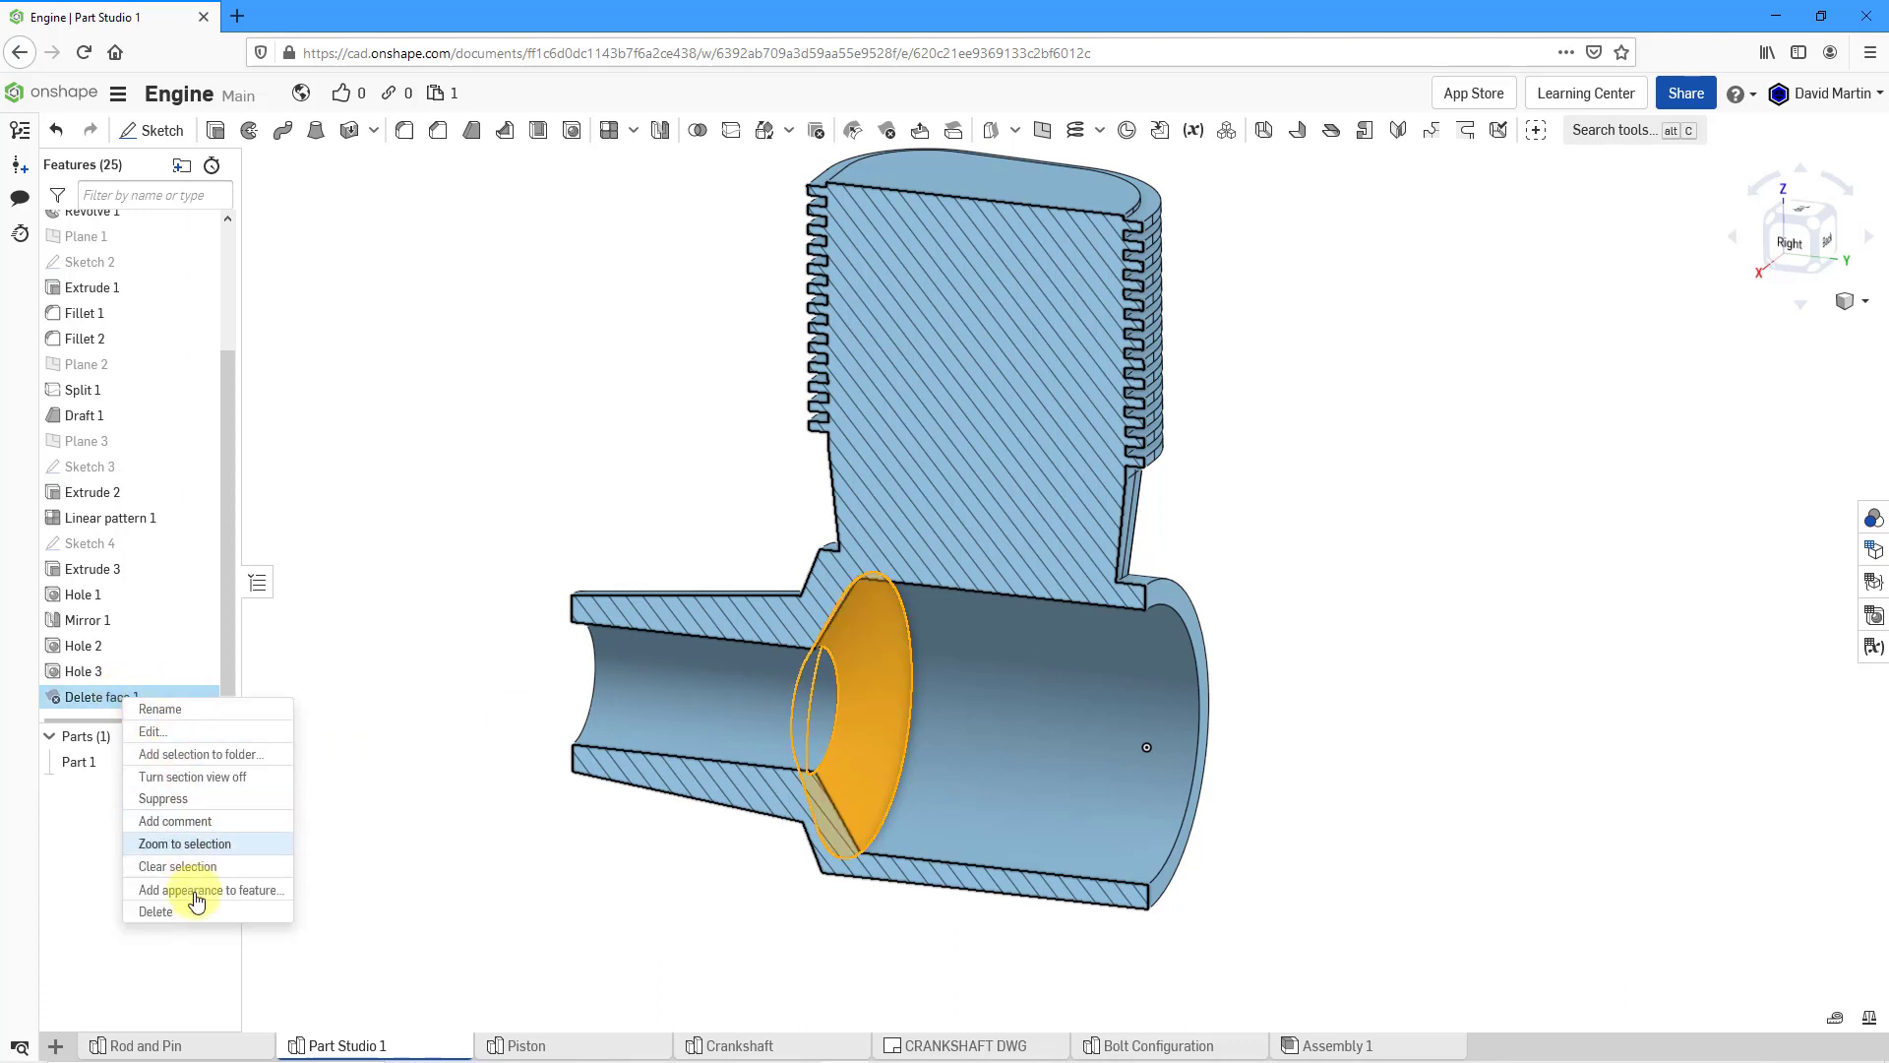
left_click(155, 912)
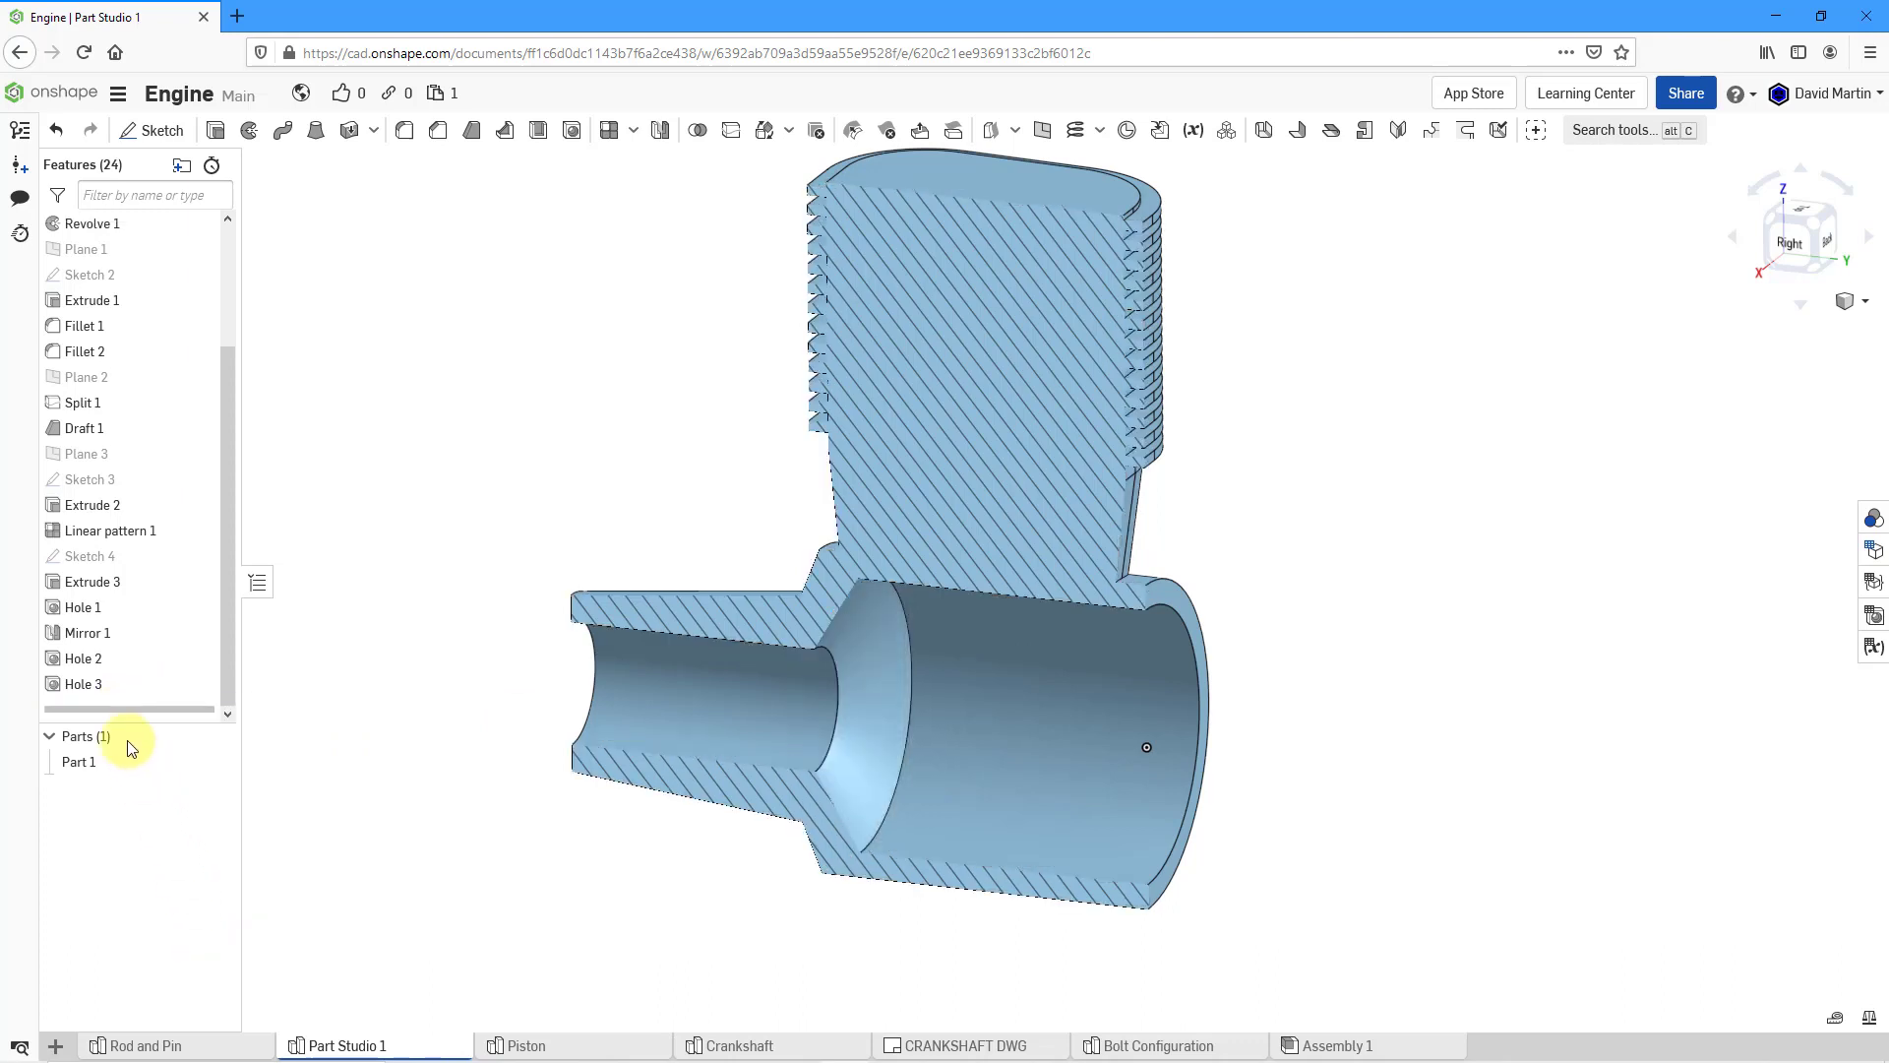
- Delete the 140 mm rear hole feature and turn the section view off
right_click(83, 690)
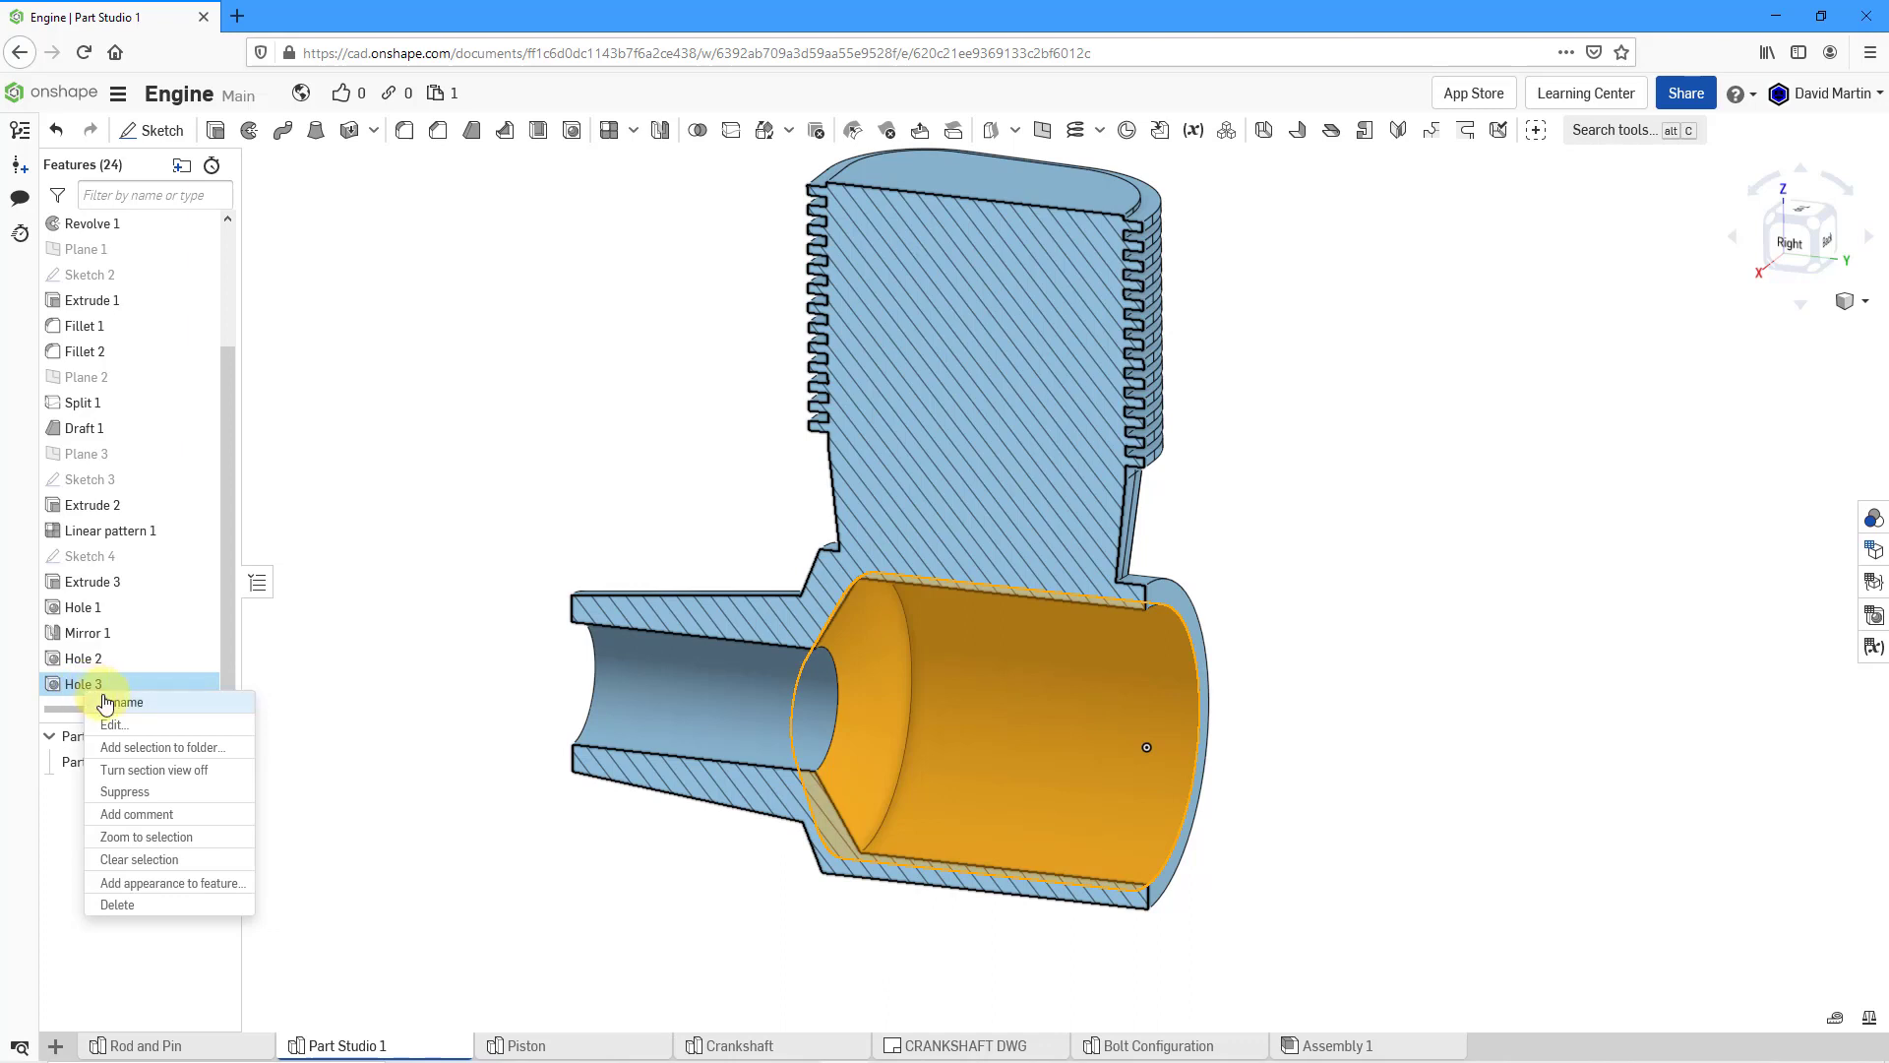
left_click(118, 904)
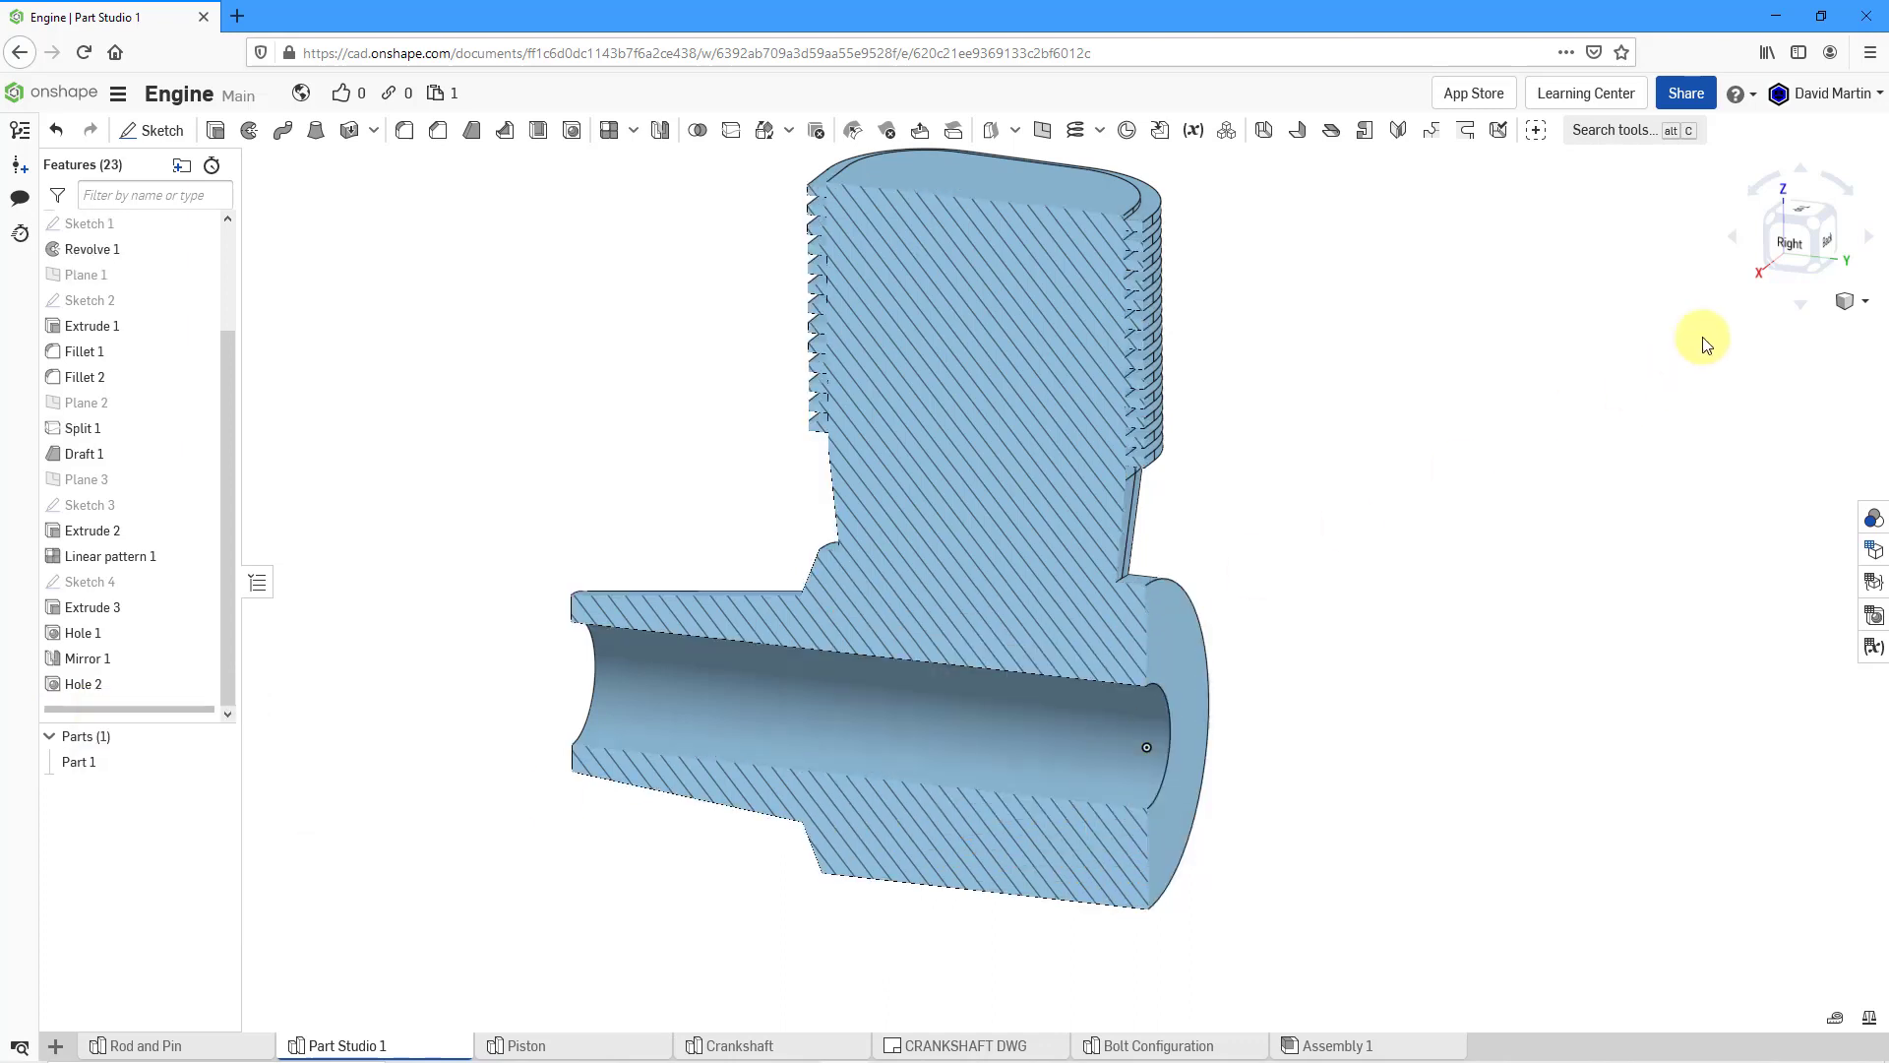
left_click(1867, 304)
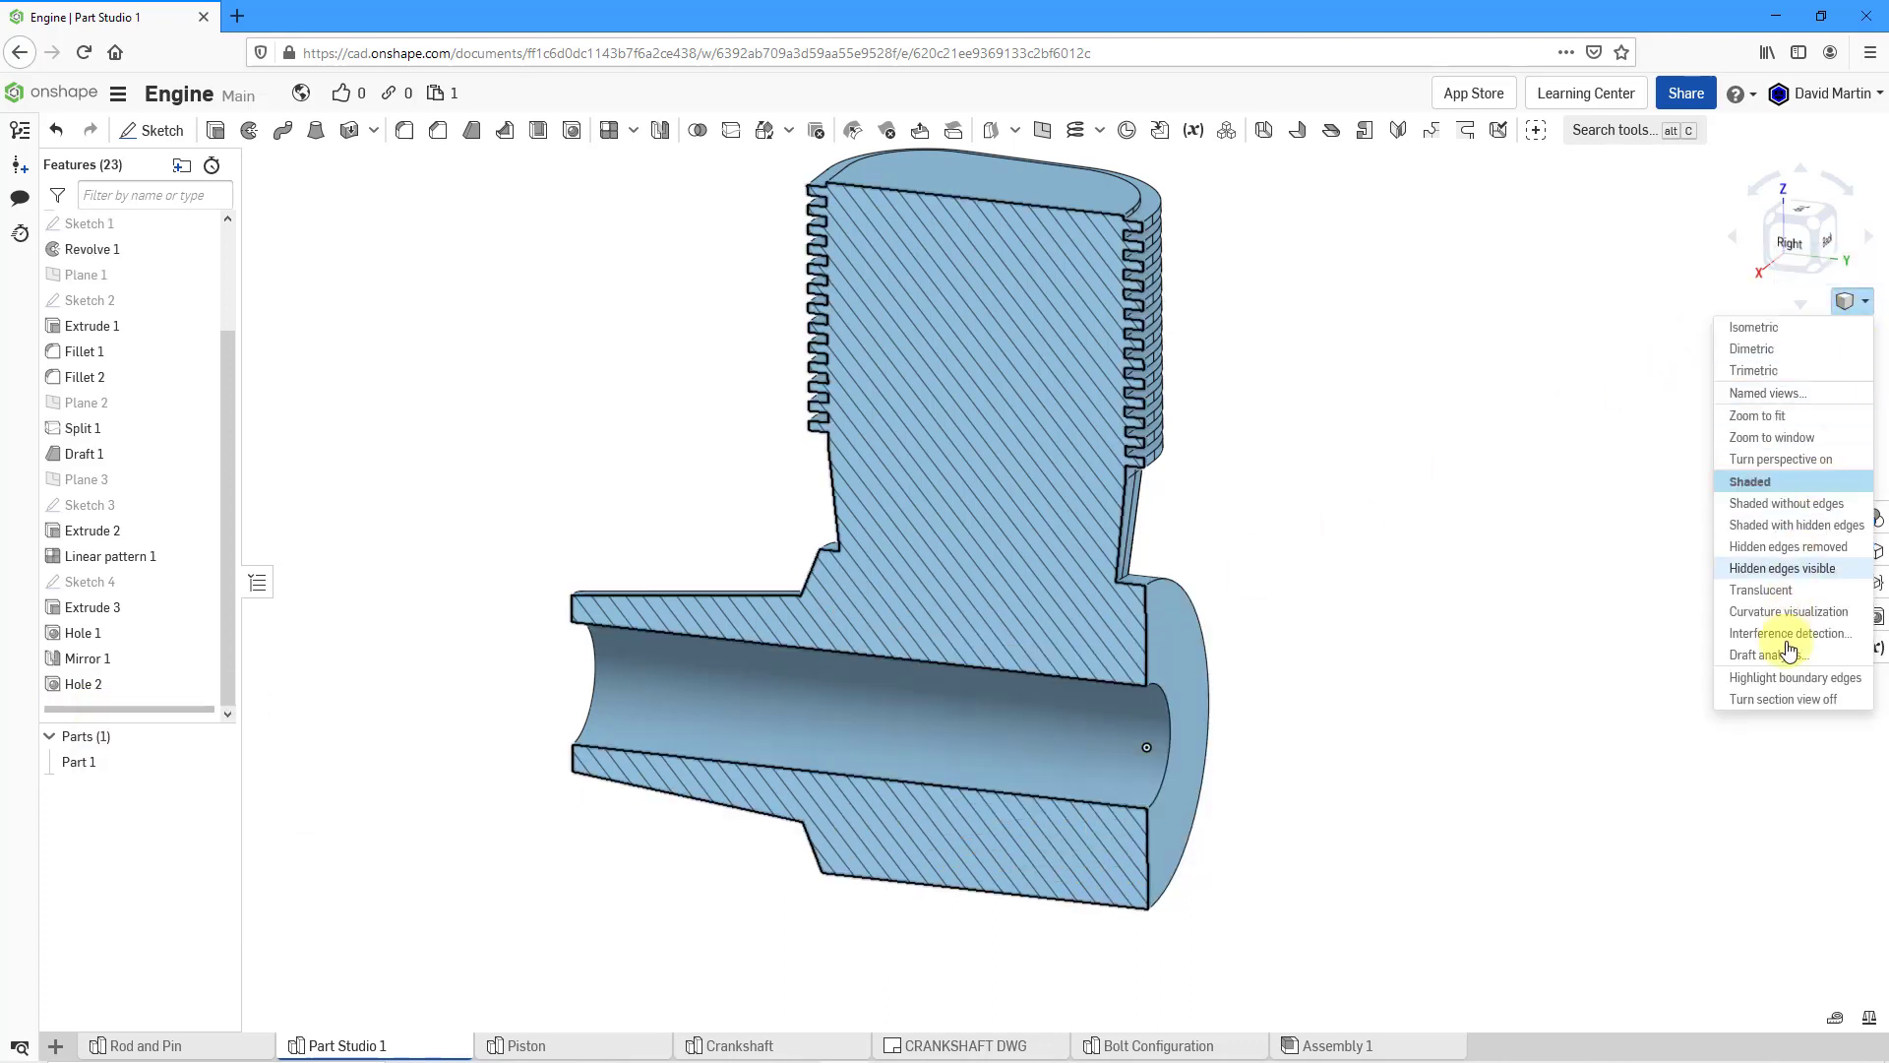
left_click(1781, 700)
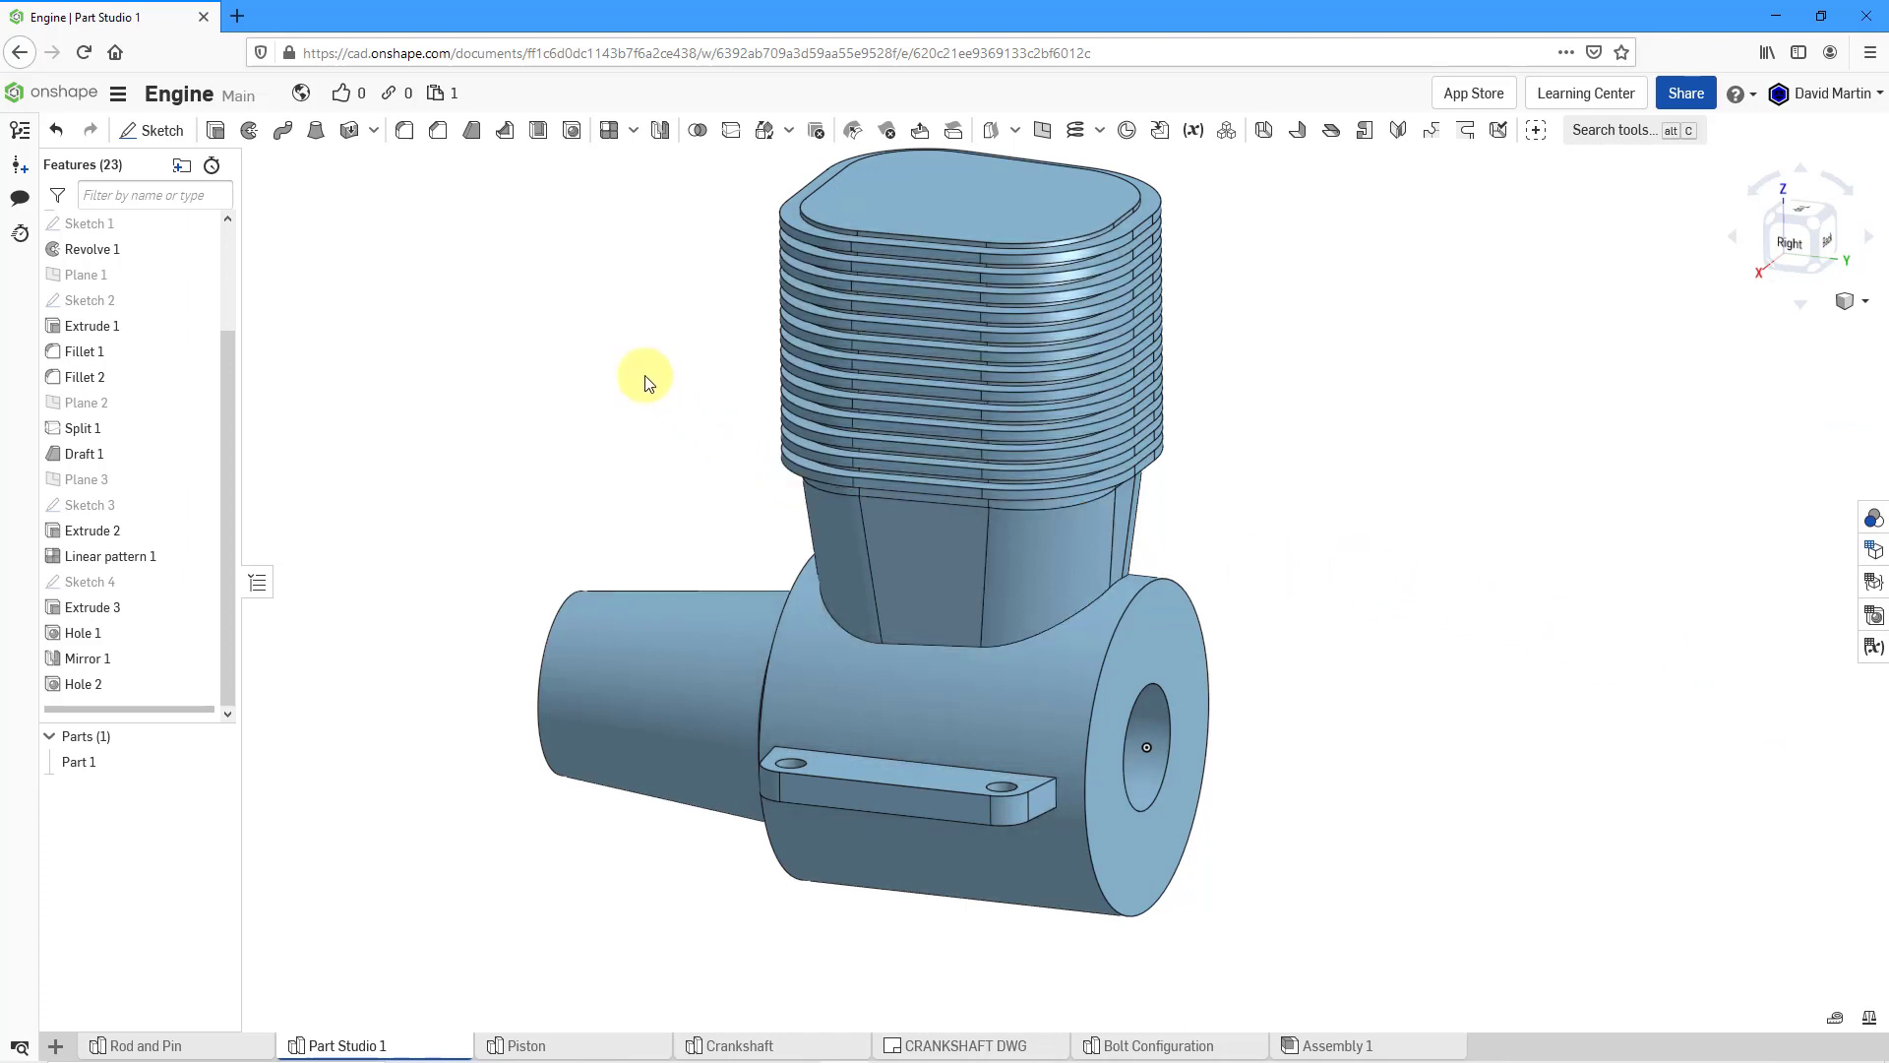
- Start a sketch on the body's flat rear face and draw a circle about 114 mm in diameter around the bore opening
left_click(178, 137)
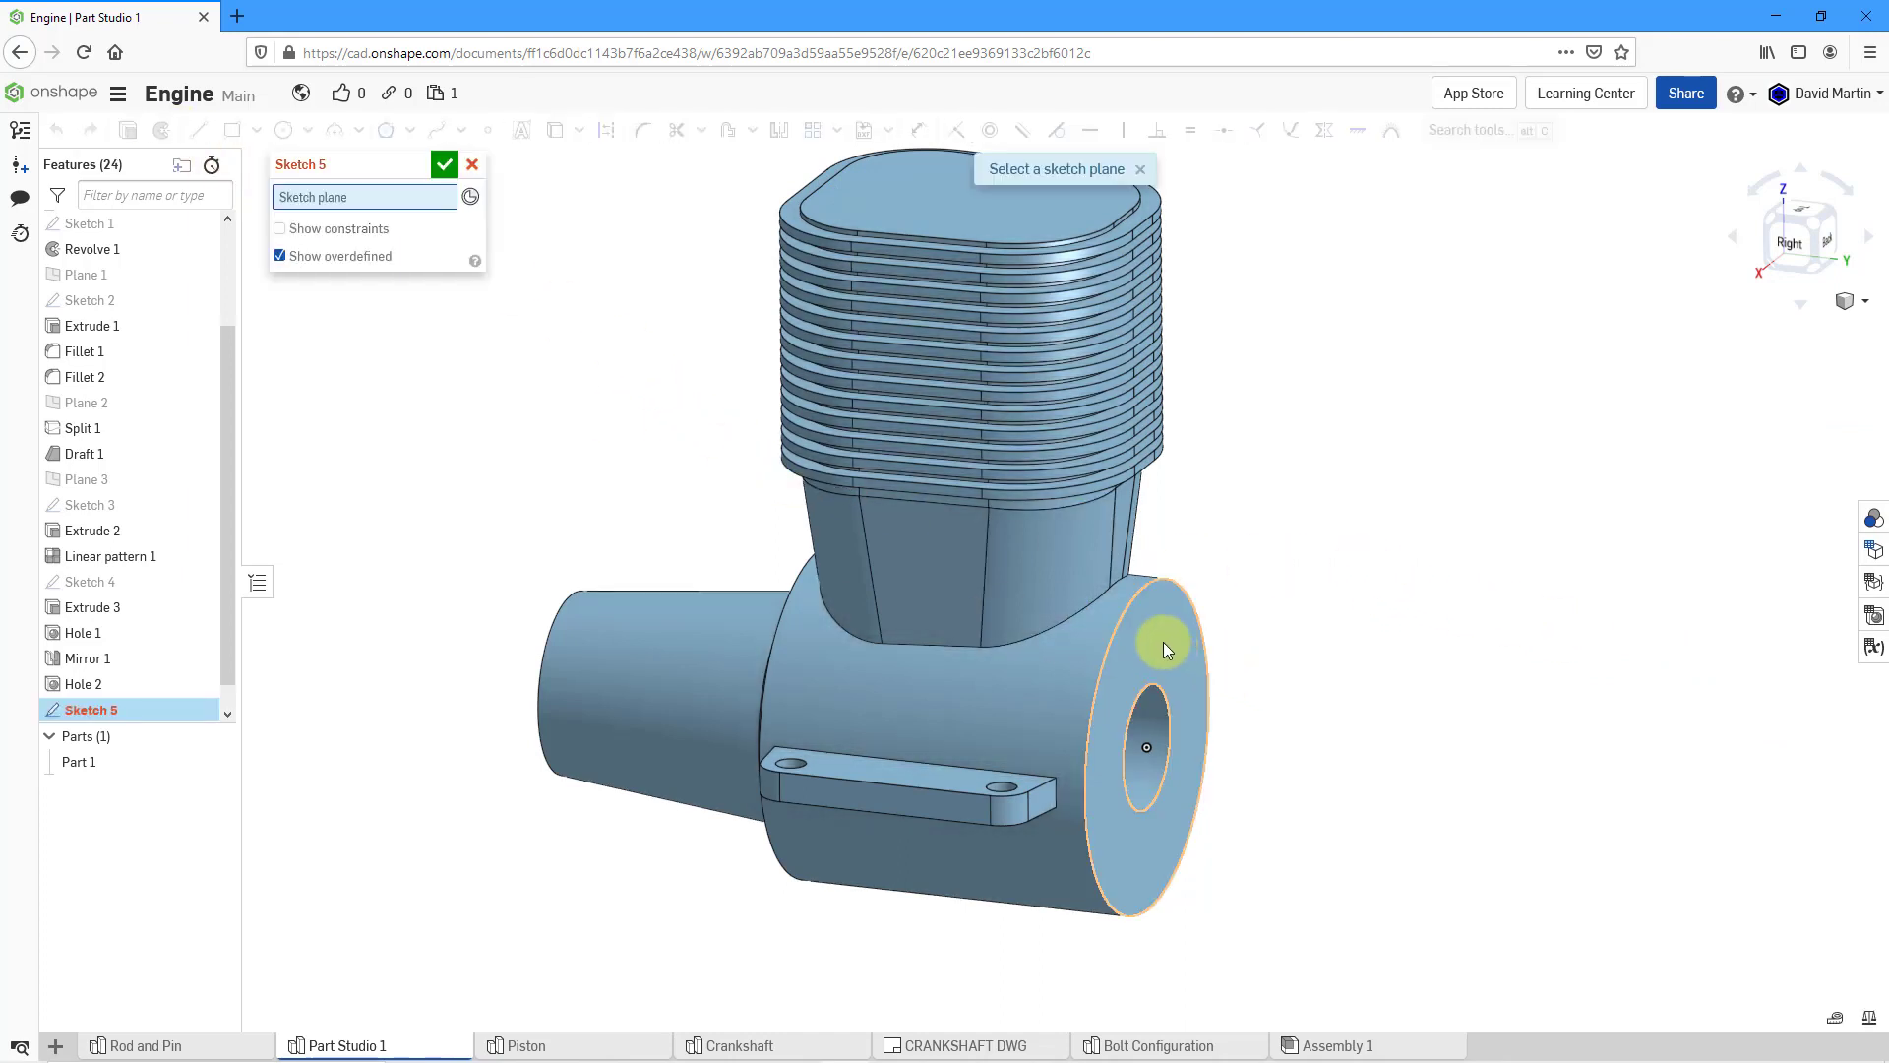
left_click(1163, 642)
right_click_drag(1227, 656, 1126, 650)
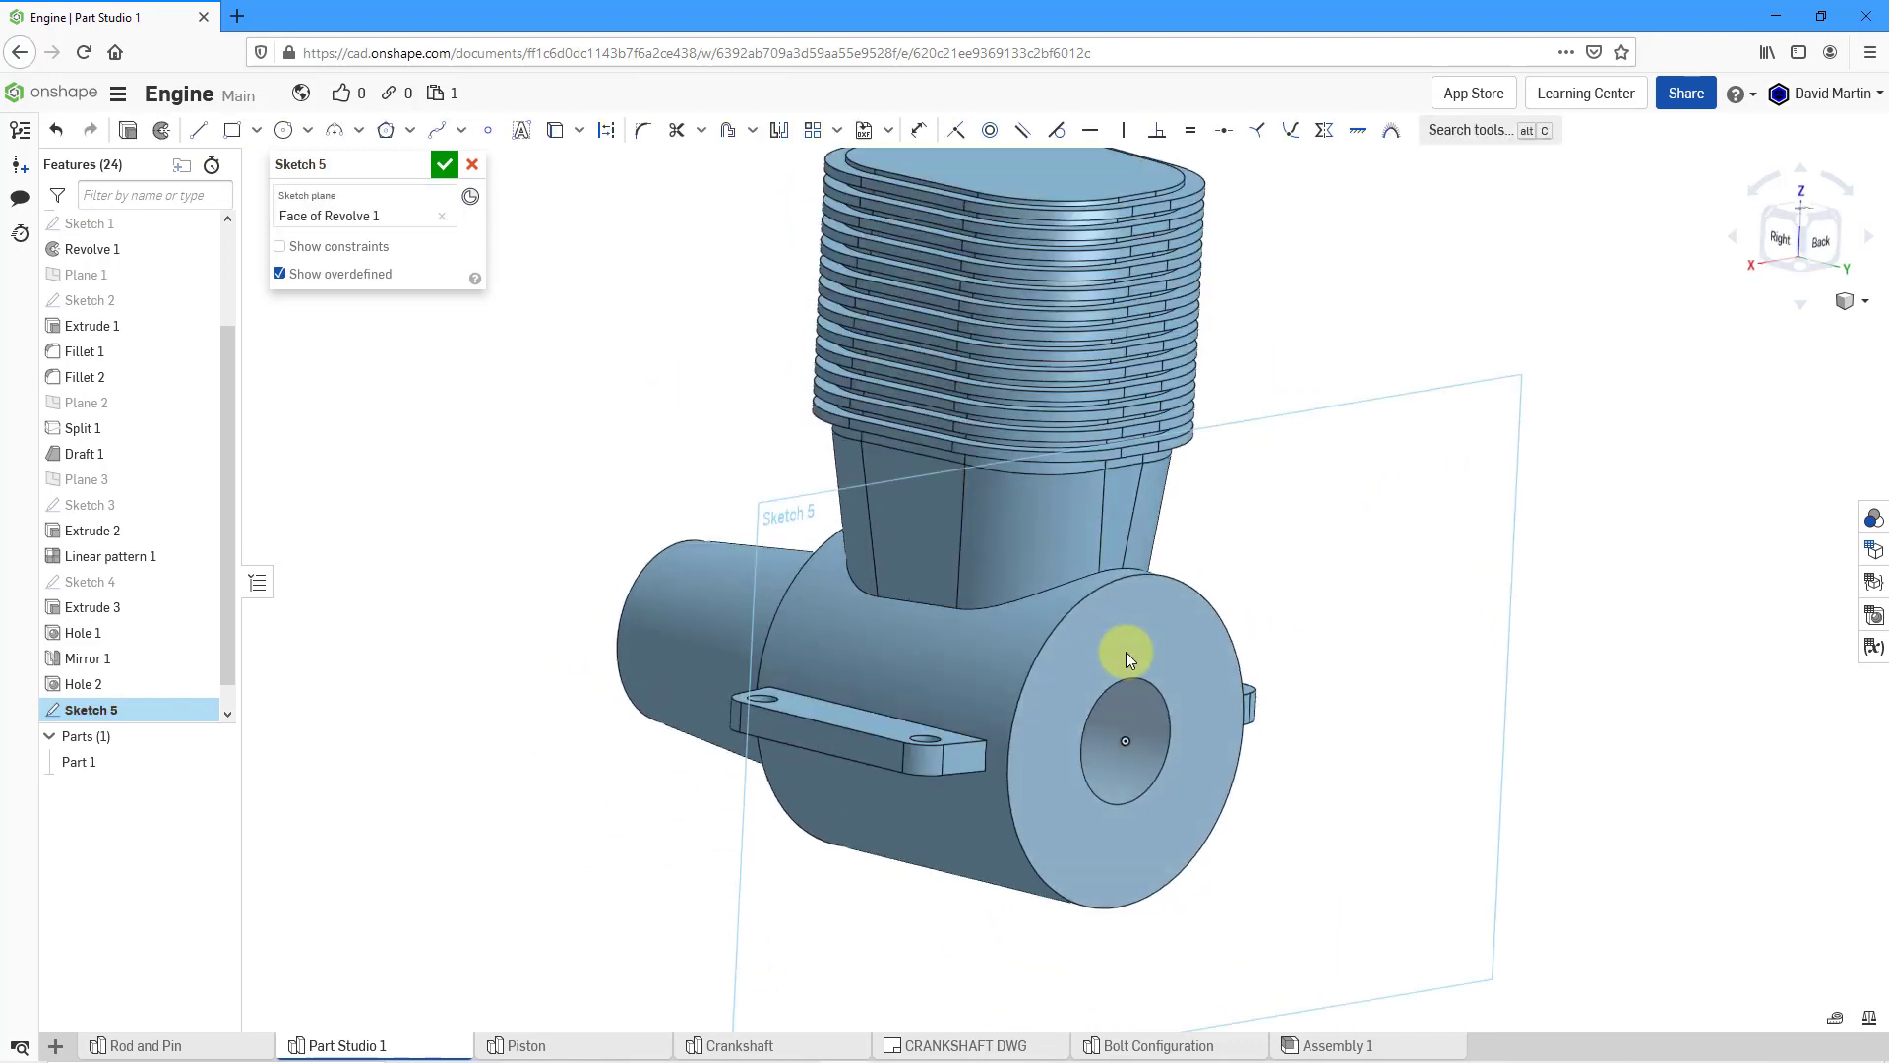
left_click(283, 130)
left_click(1126, 742)
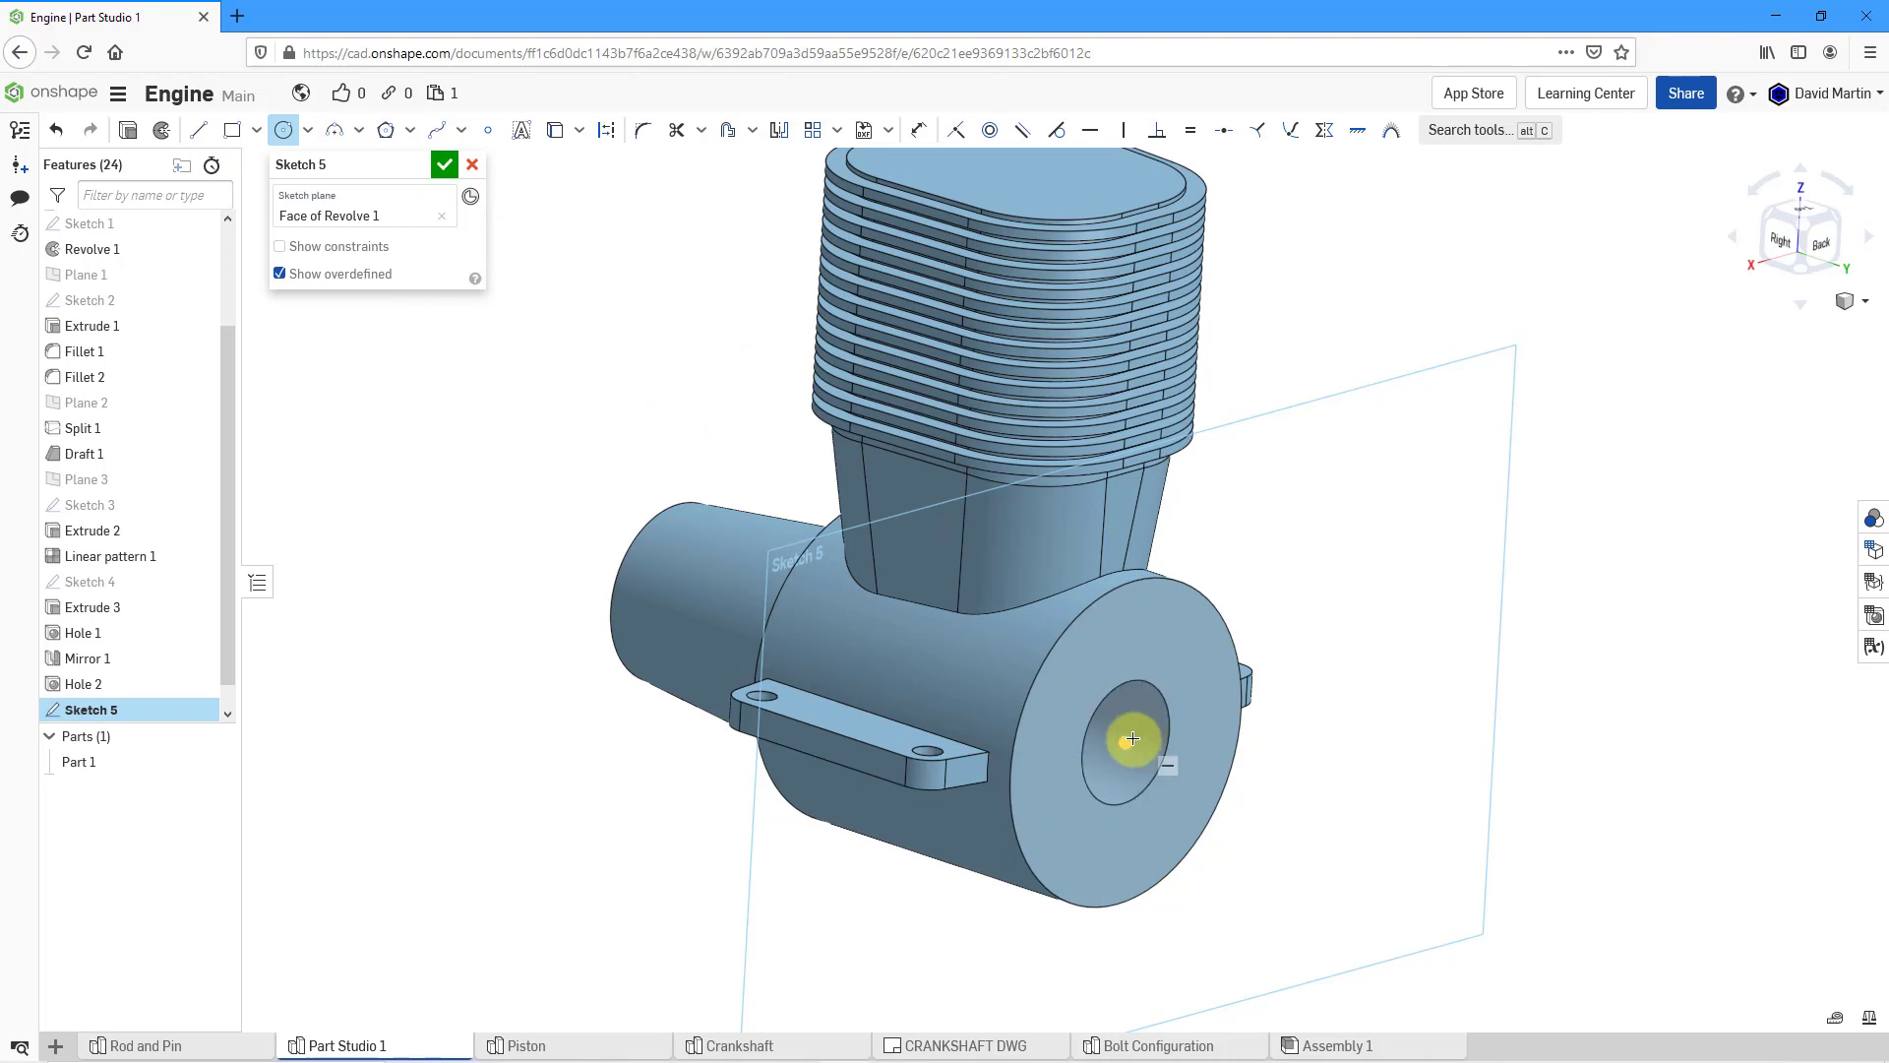
left_click(1168, 628)
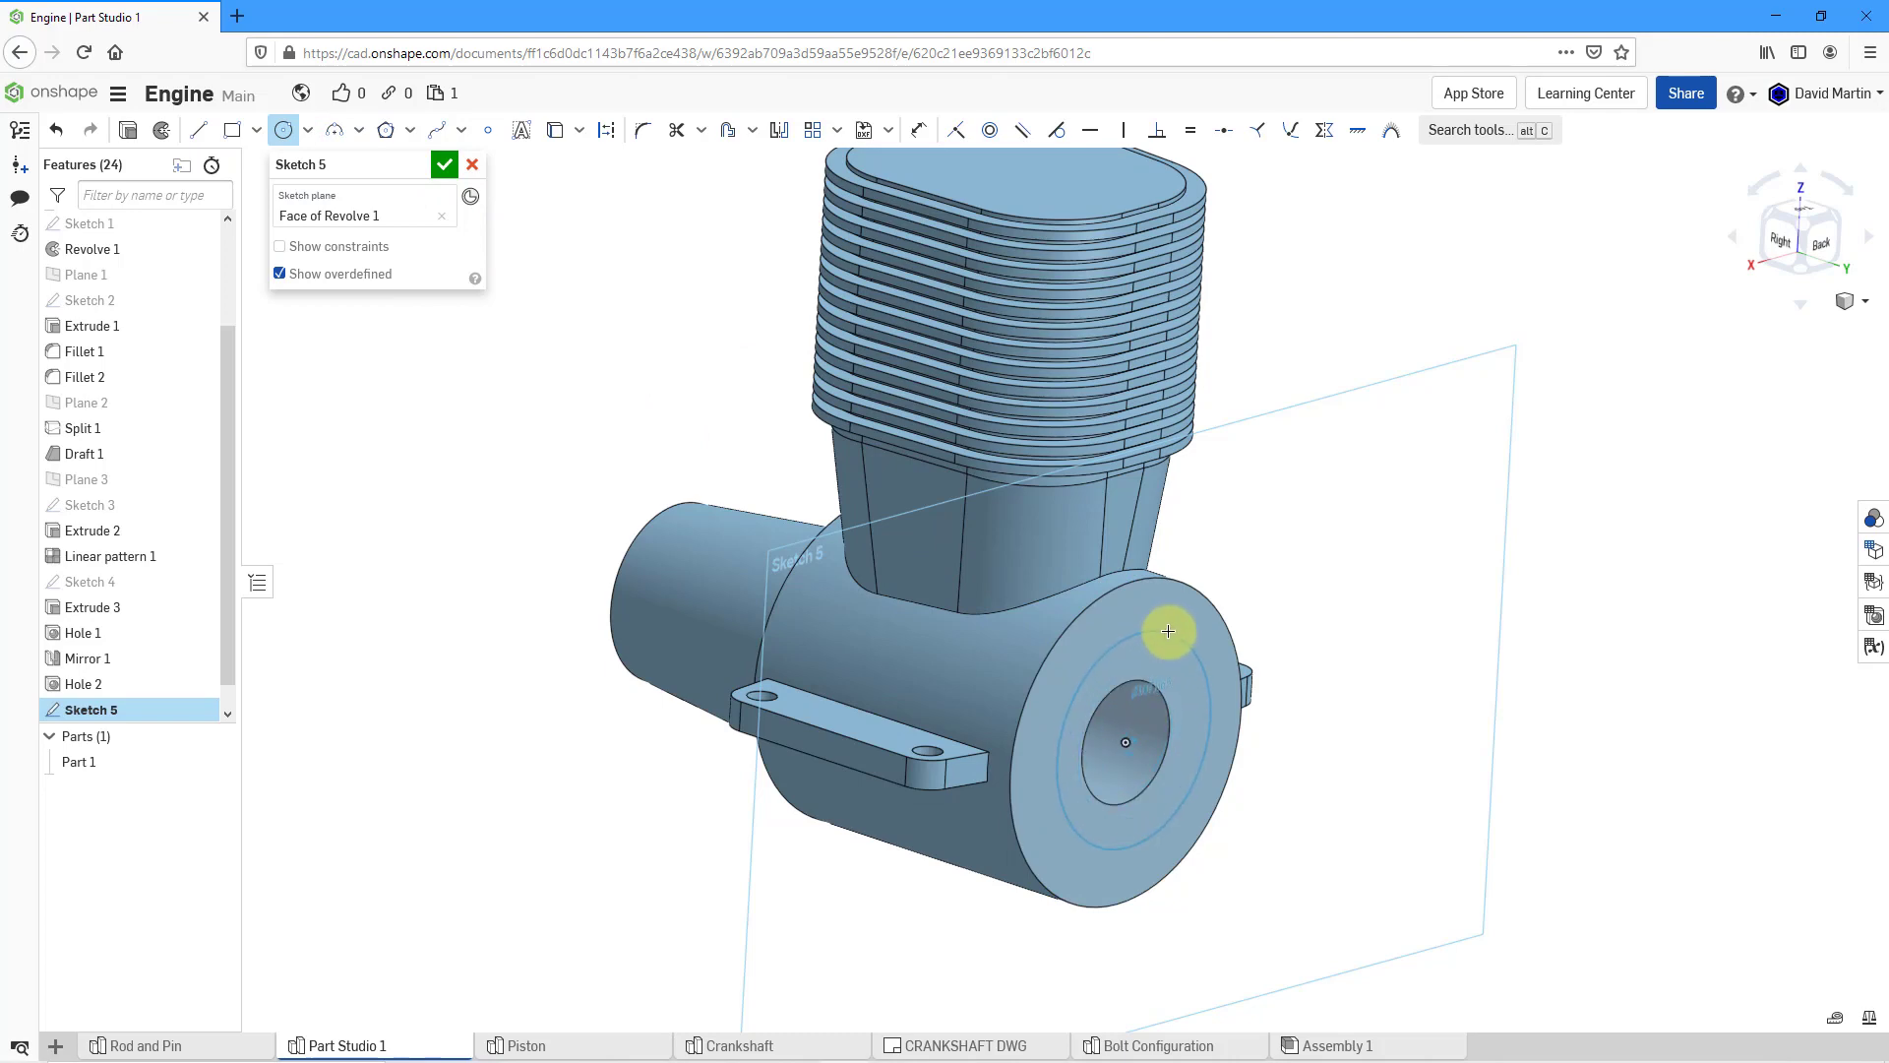
right_click_drag(1216, 656, 1169, 658)
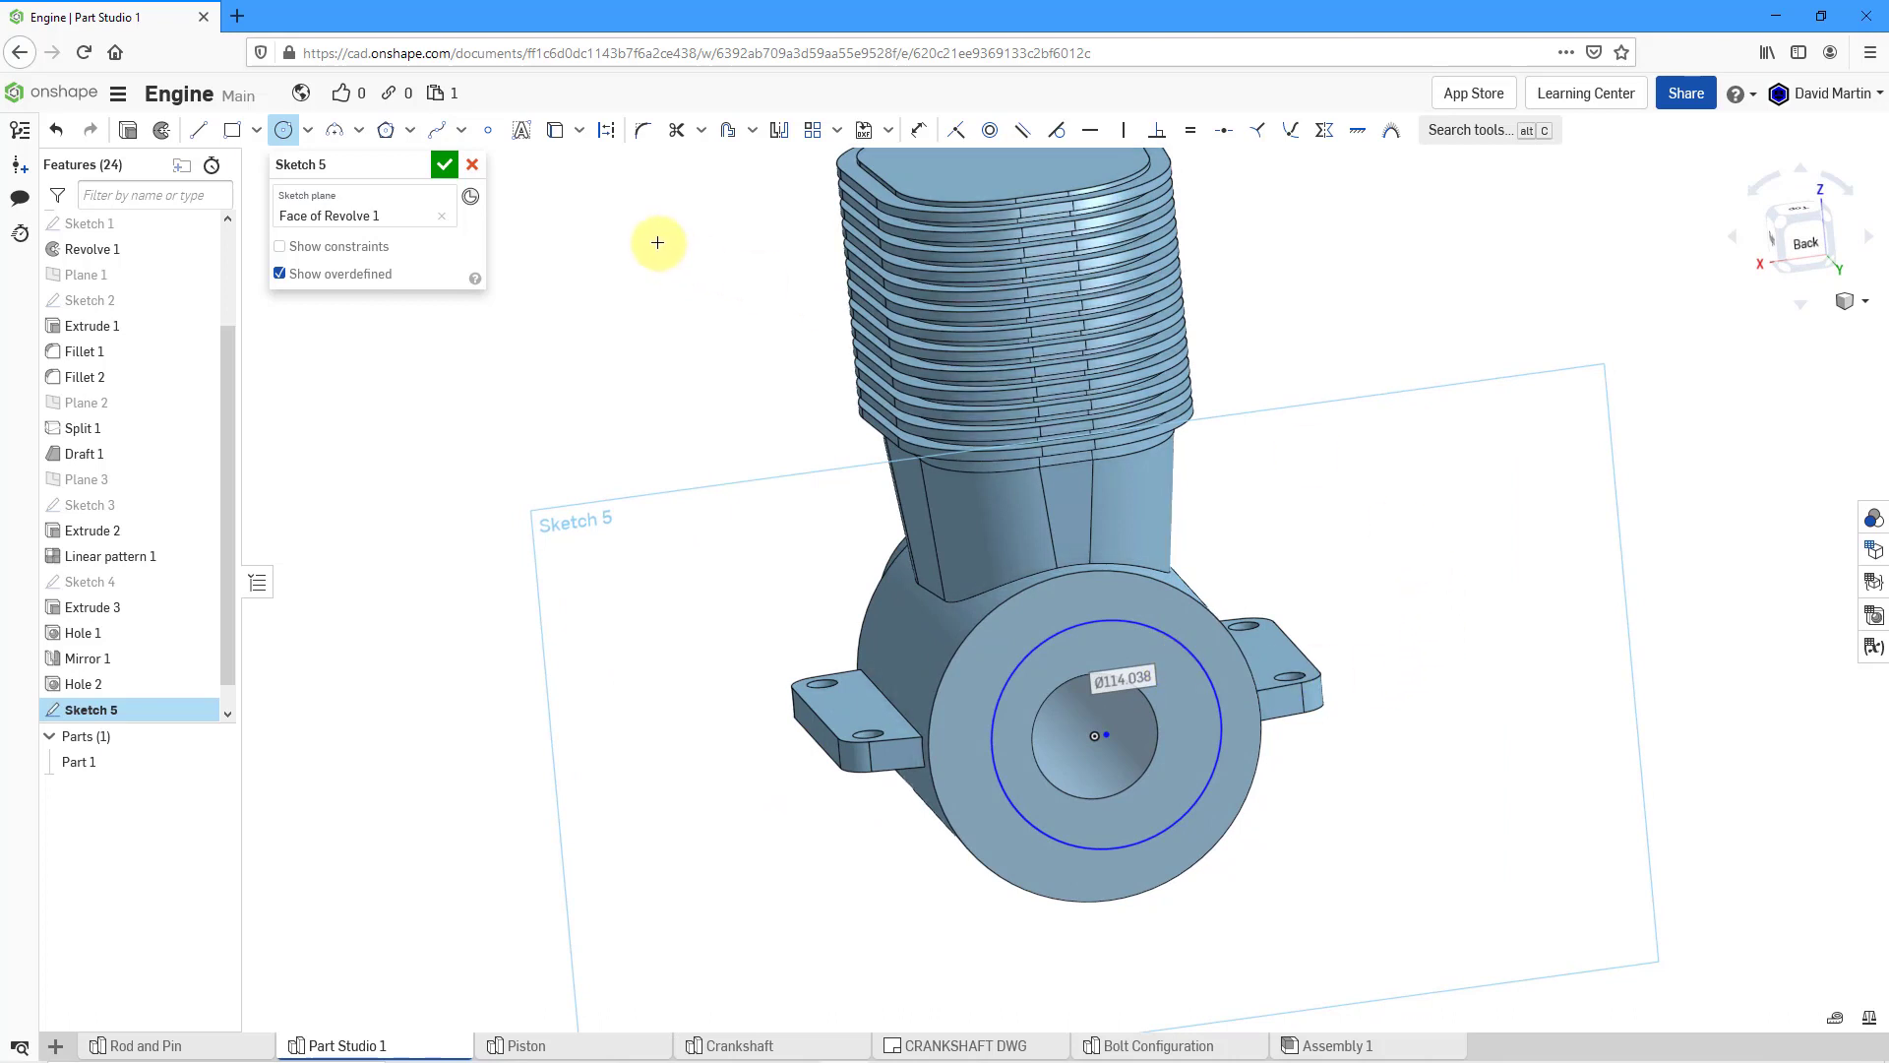
- Make the sketched circle's centre coincident with the origin at the centre of the bore
left_click(955, 130)
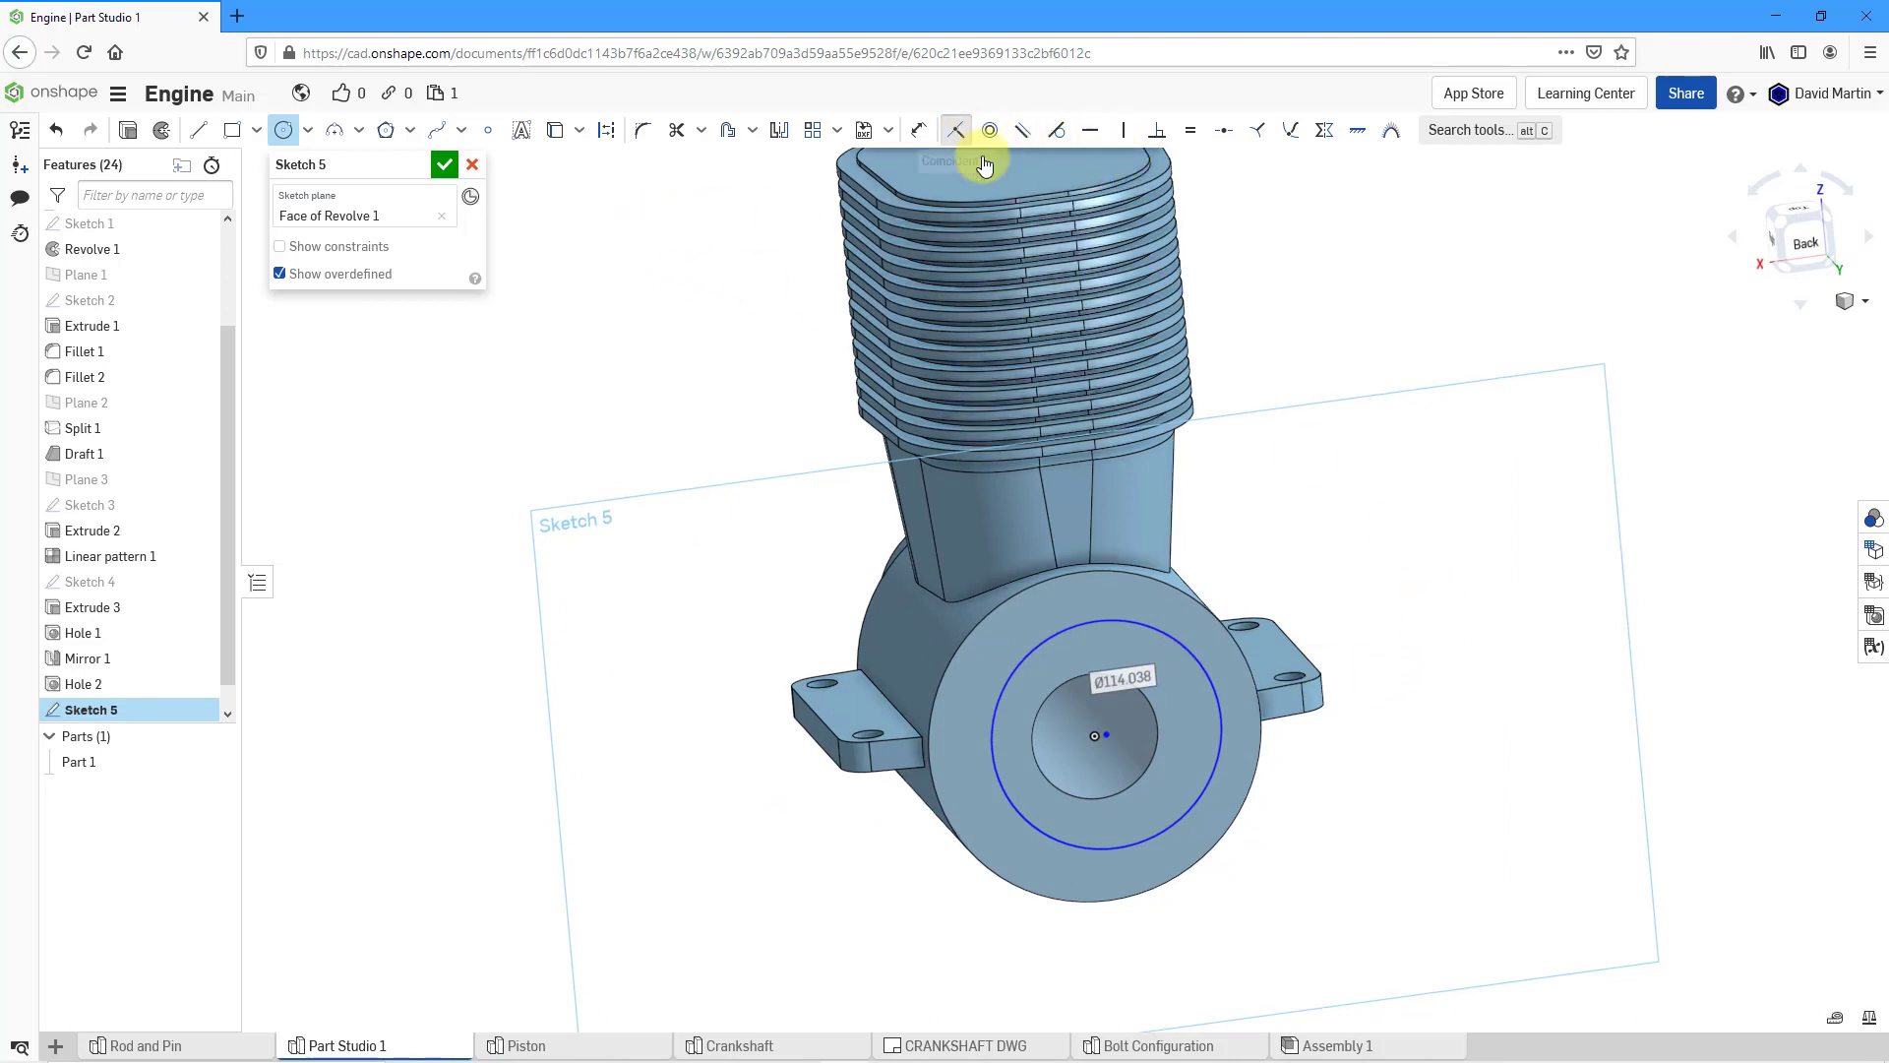
left_click(1106, 736)
left_click(1096, 737)
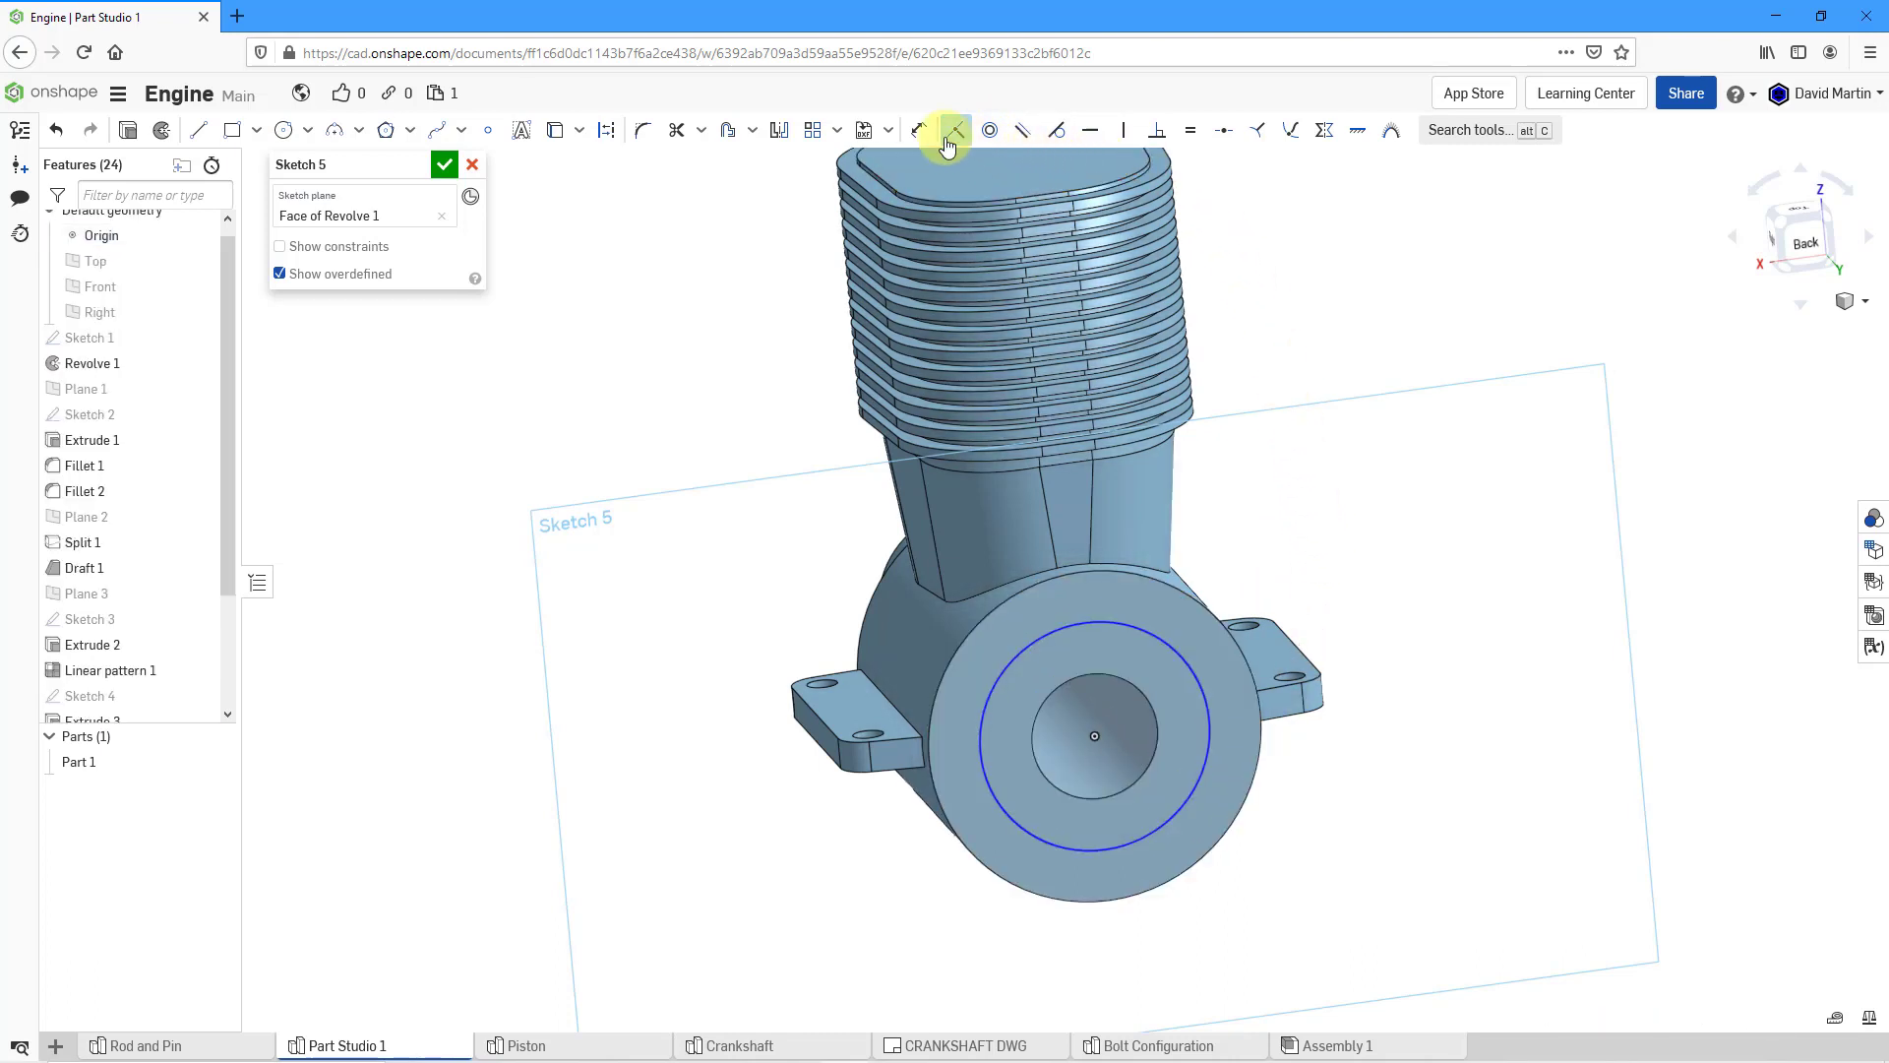
- Set the circle's diameter to 140 mm and finish the sketch
left_click(918, 129)
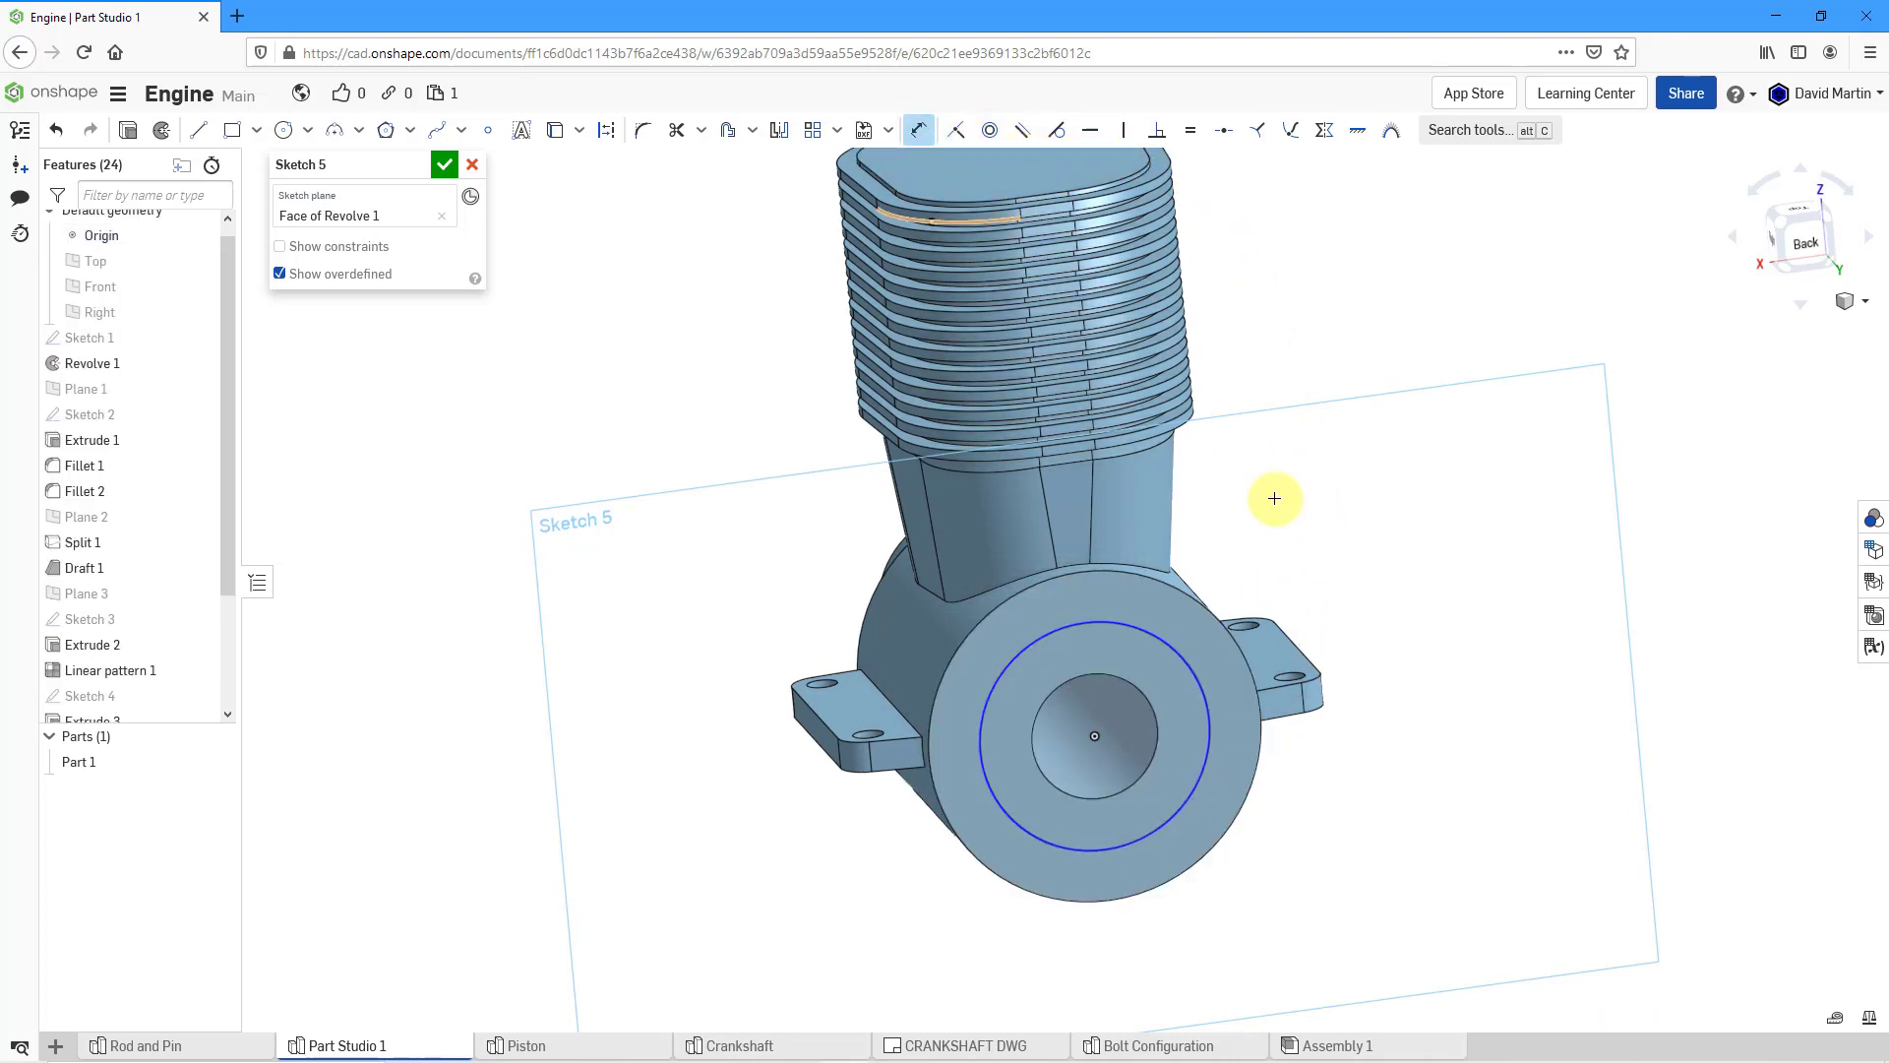
left_click(1179, 655)
left_click(1265, 506)
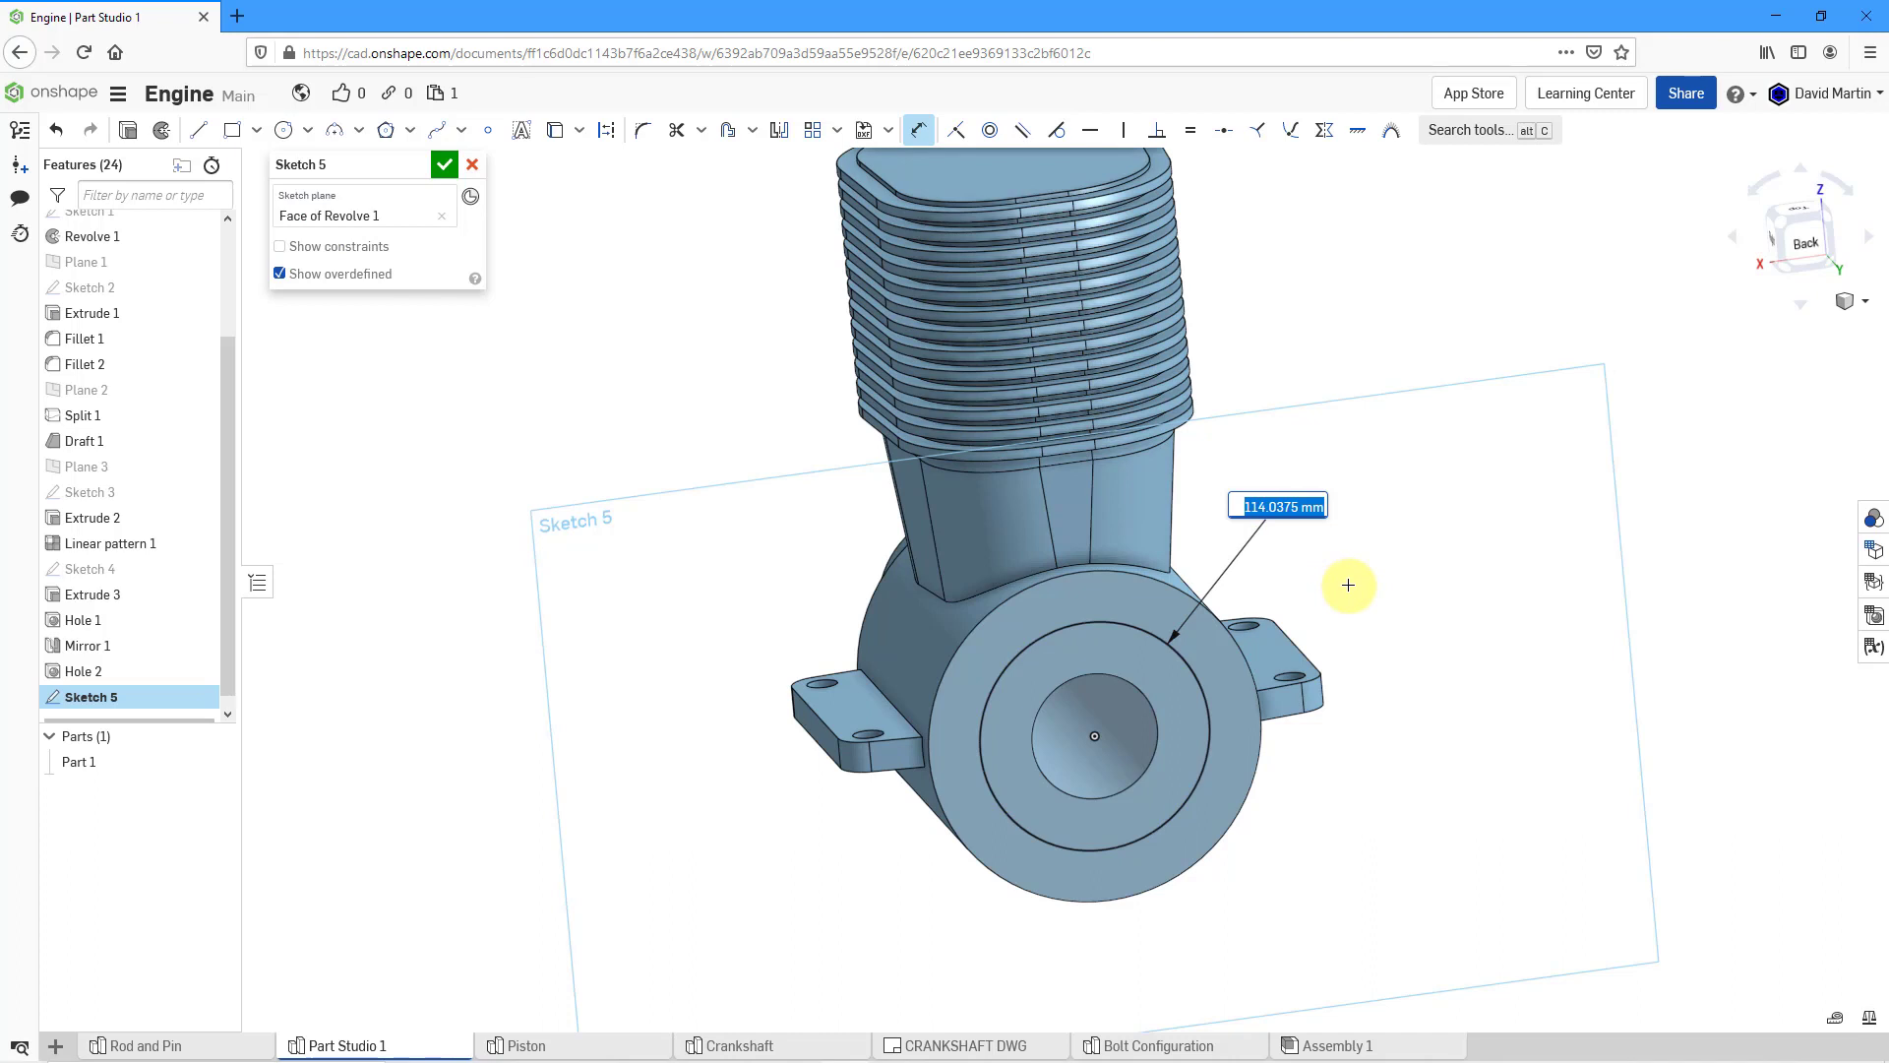
type("140")
key("Return")
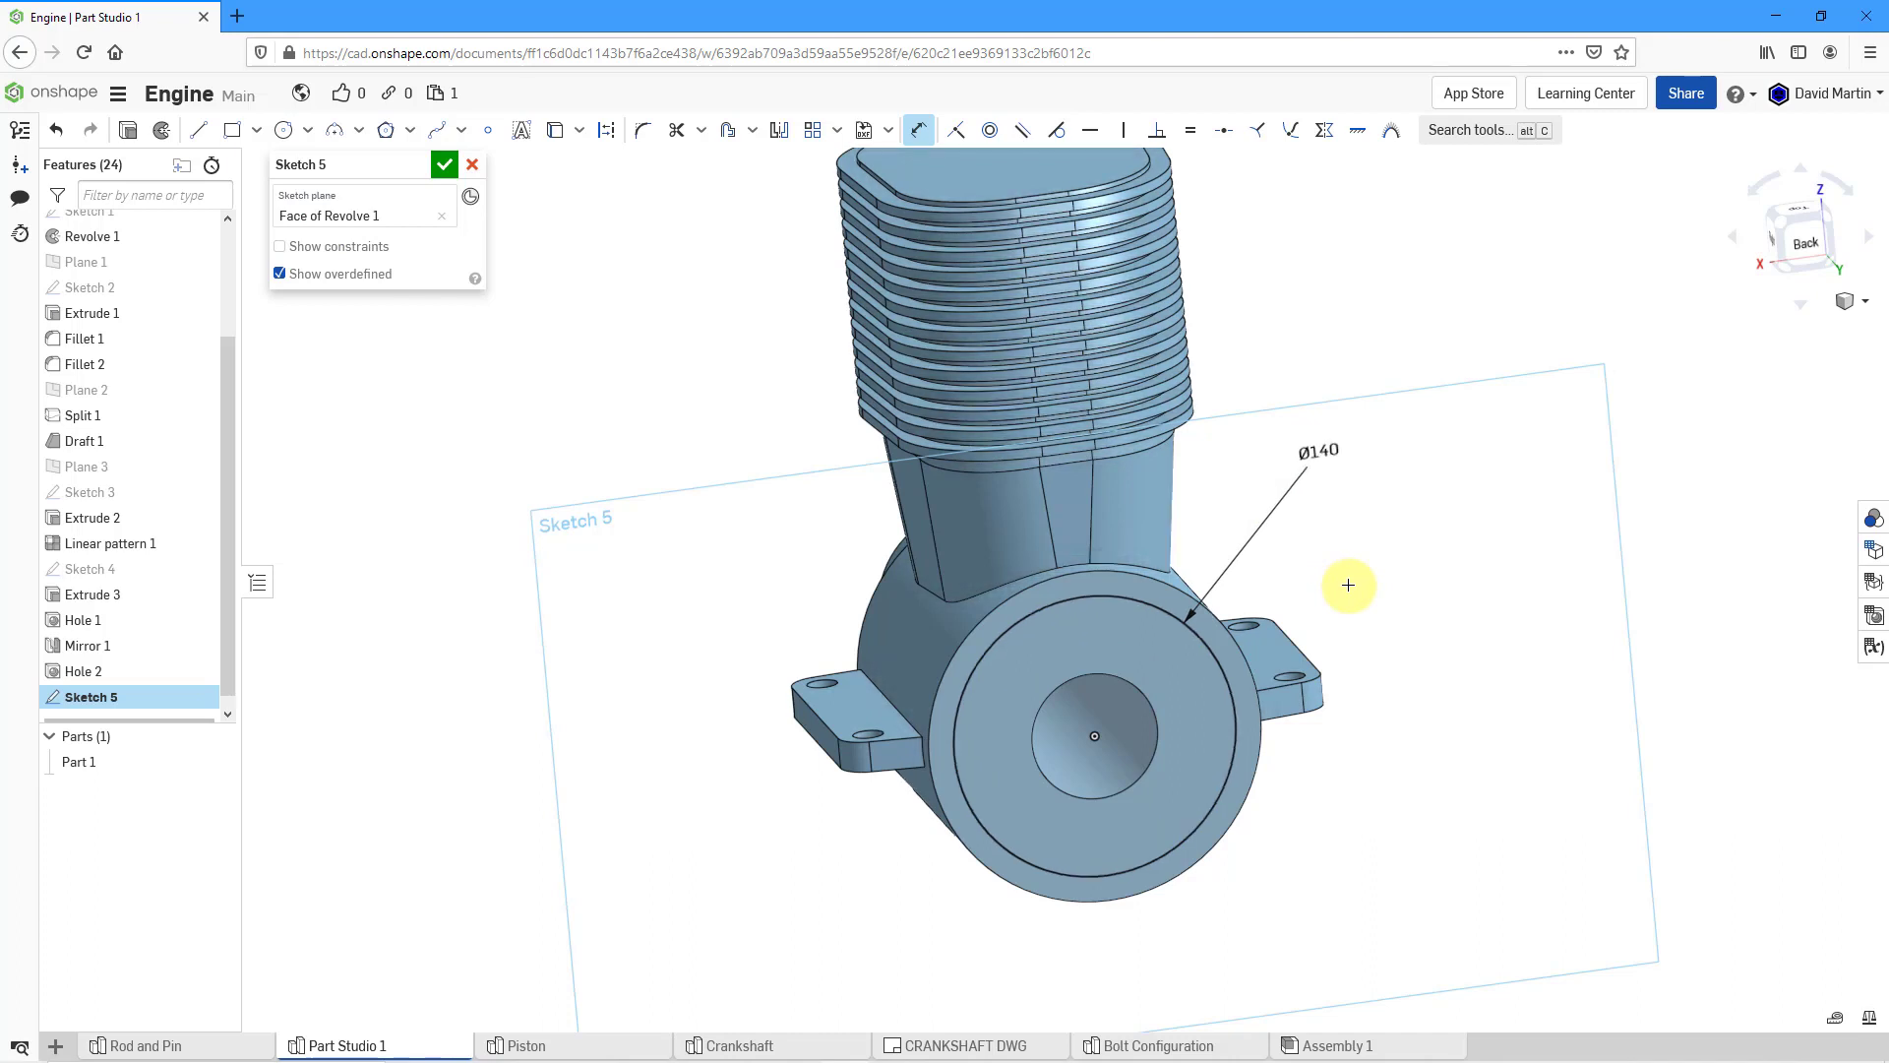
left_click(444, 164)
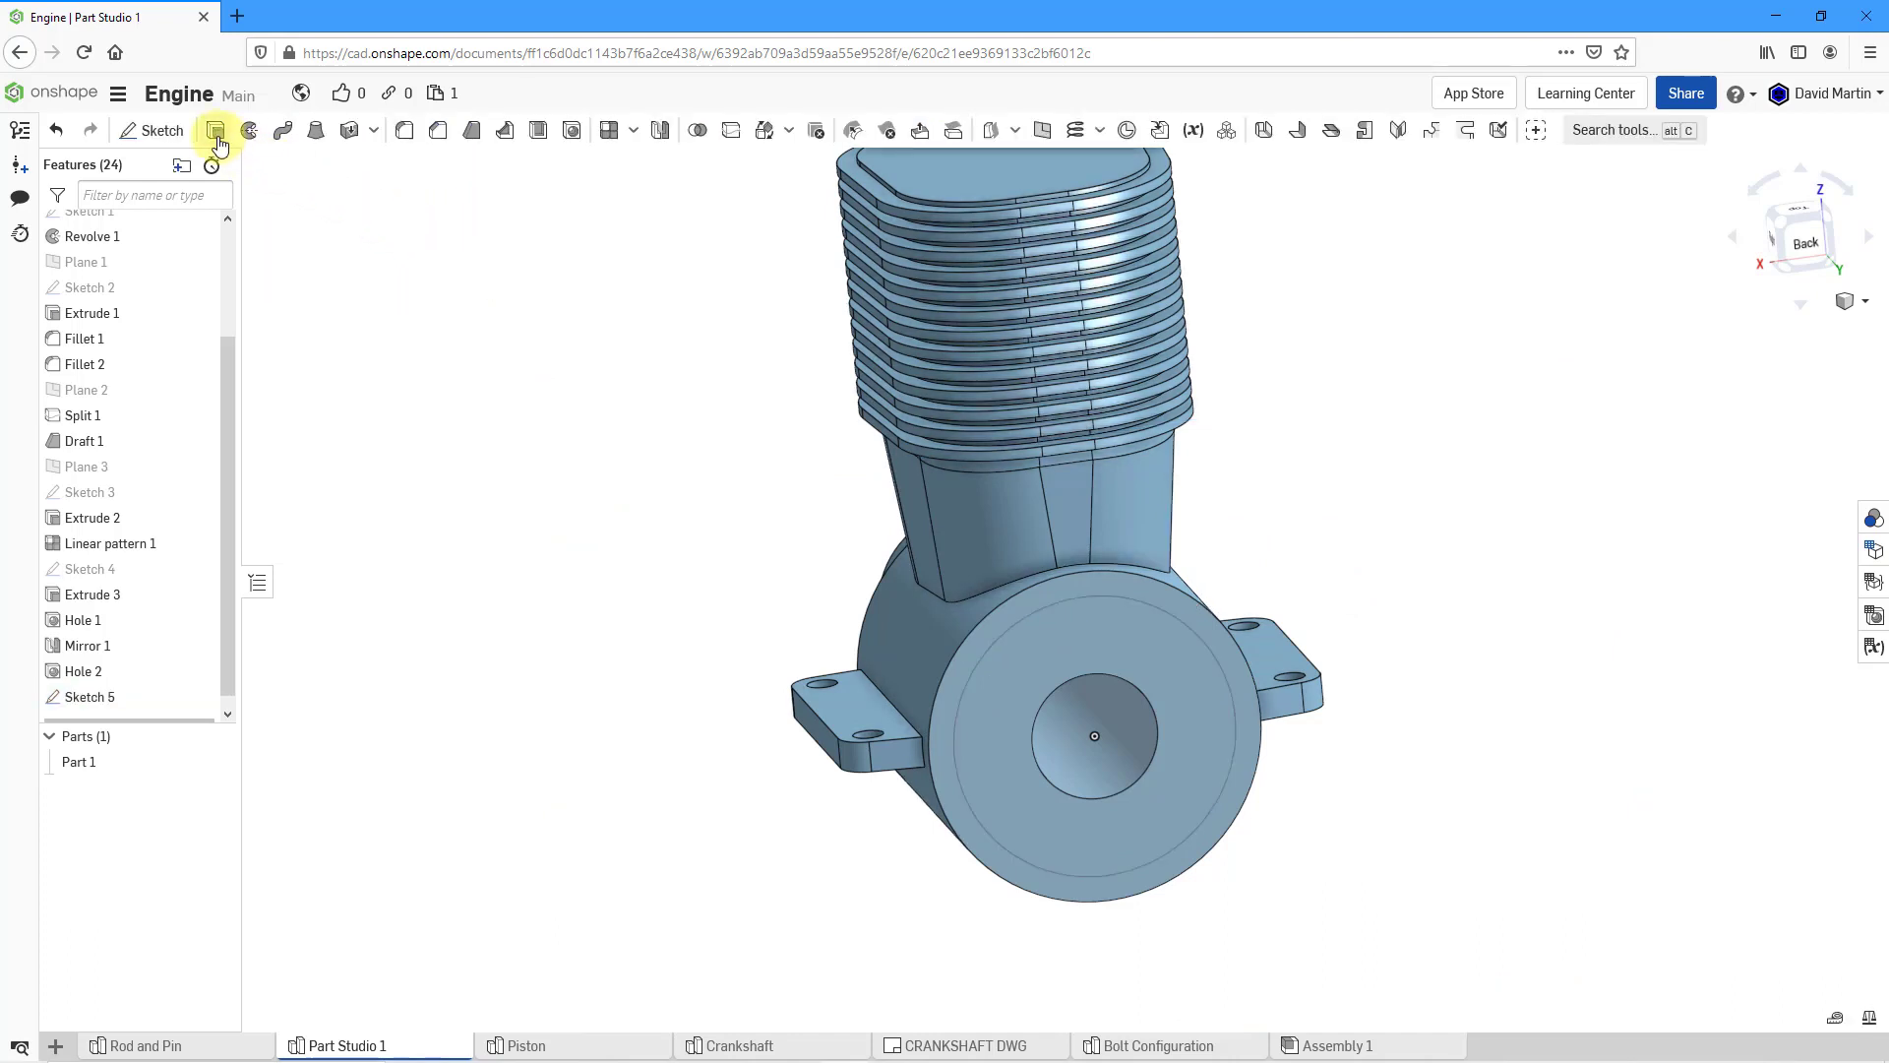
- Cut the ring between the sketched circle and the bore into the body with a blind Remove extrude 150 mm deep
left_click(216, 131)
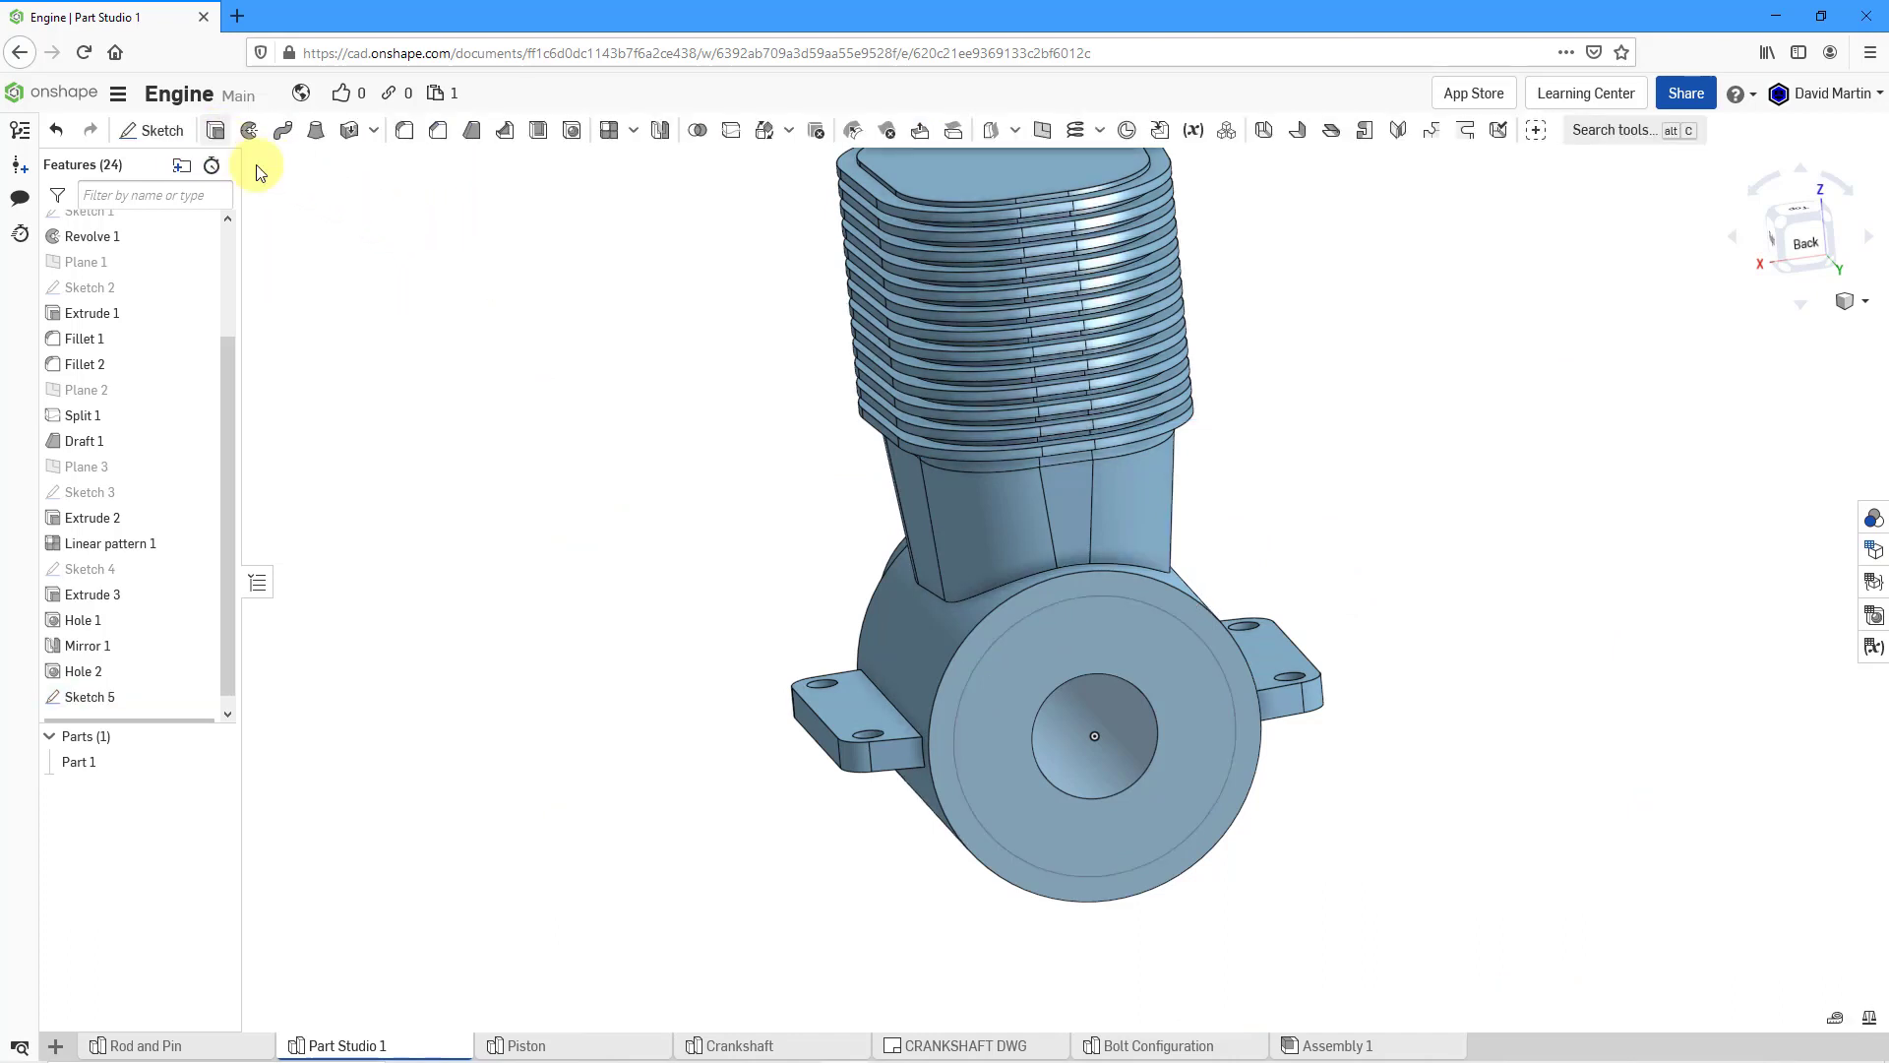
left_click(1095, 642)
right_click_drag(1242, 756, 1317, 777)
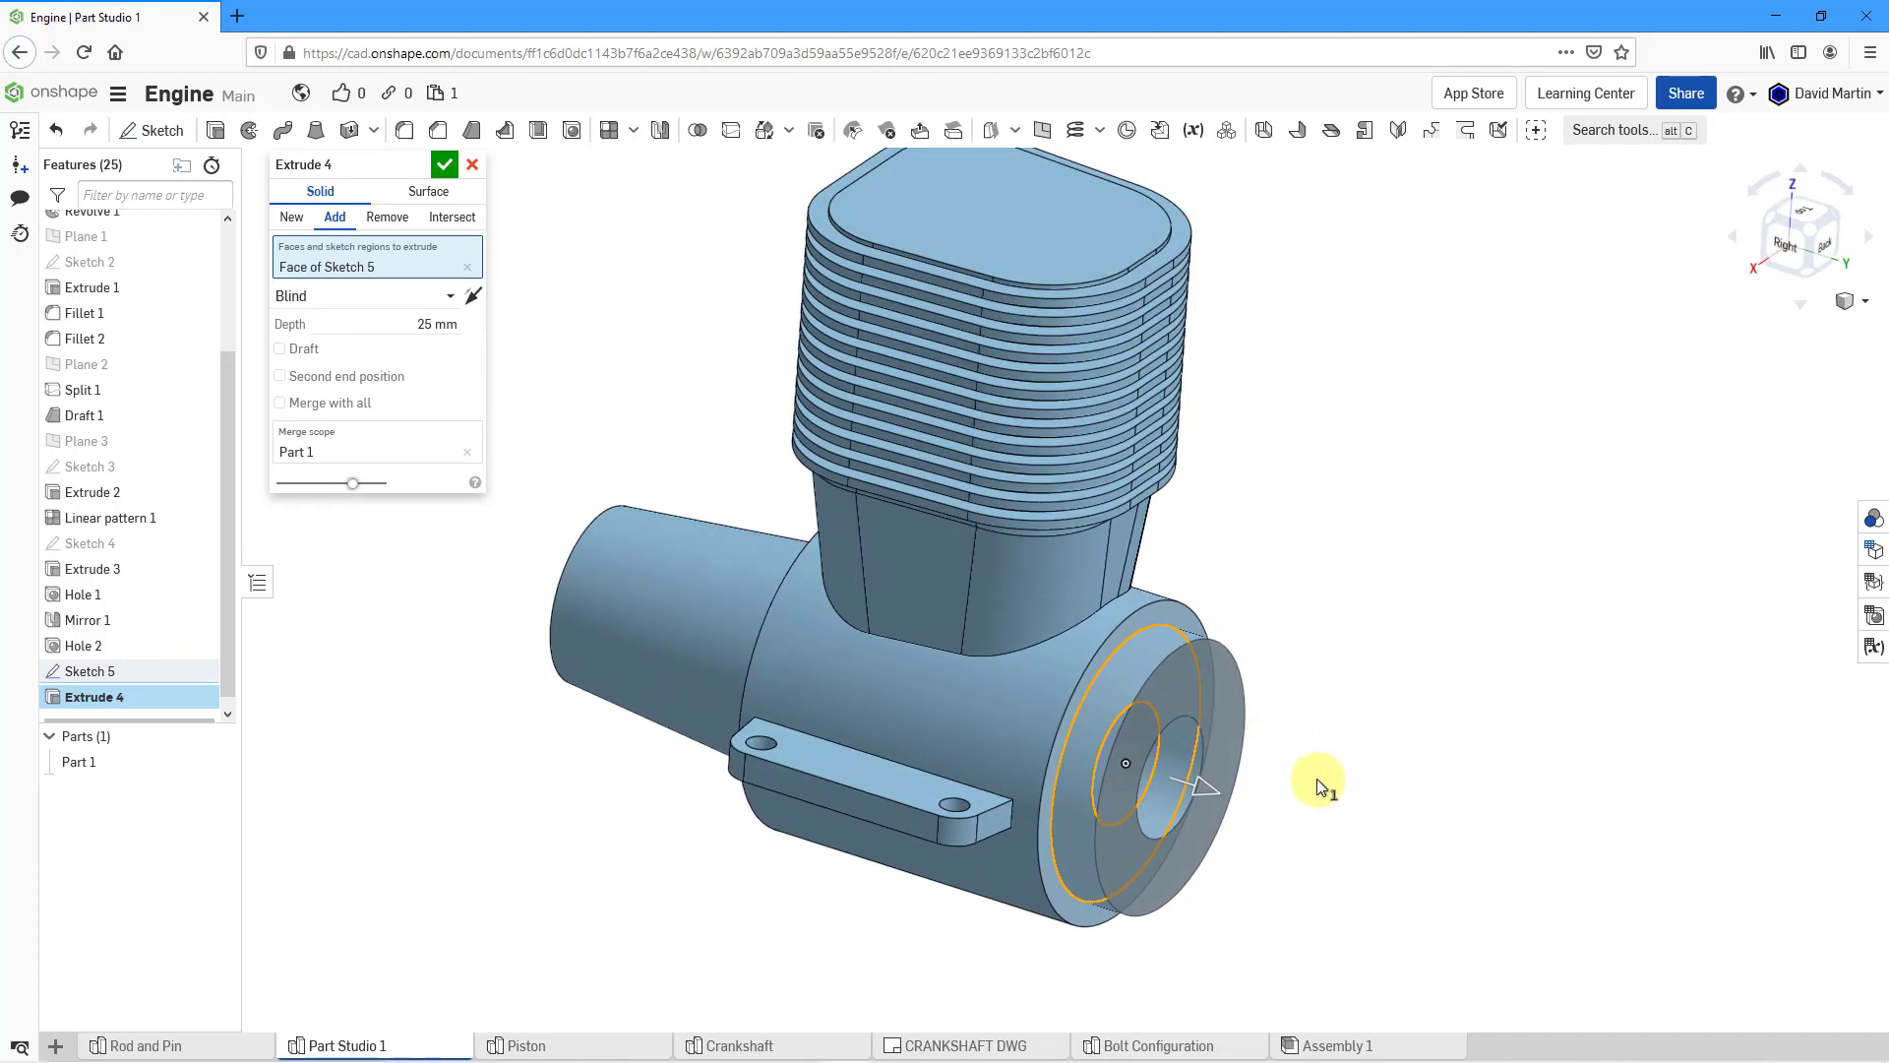
left_click(388, 221)
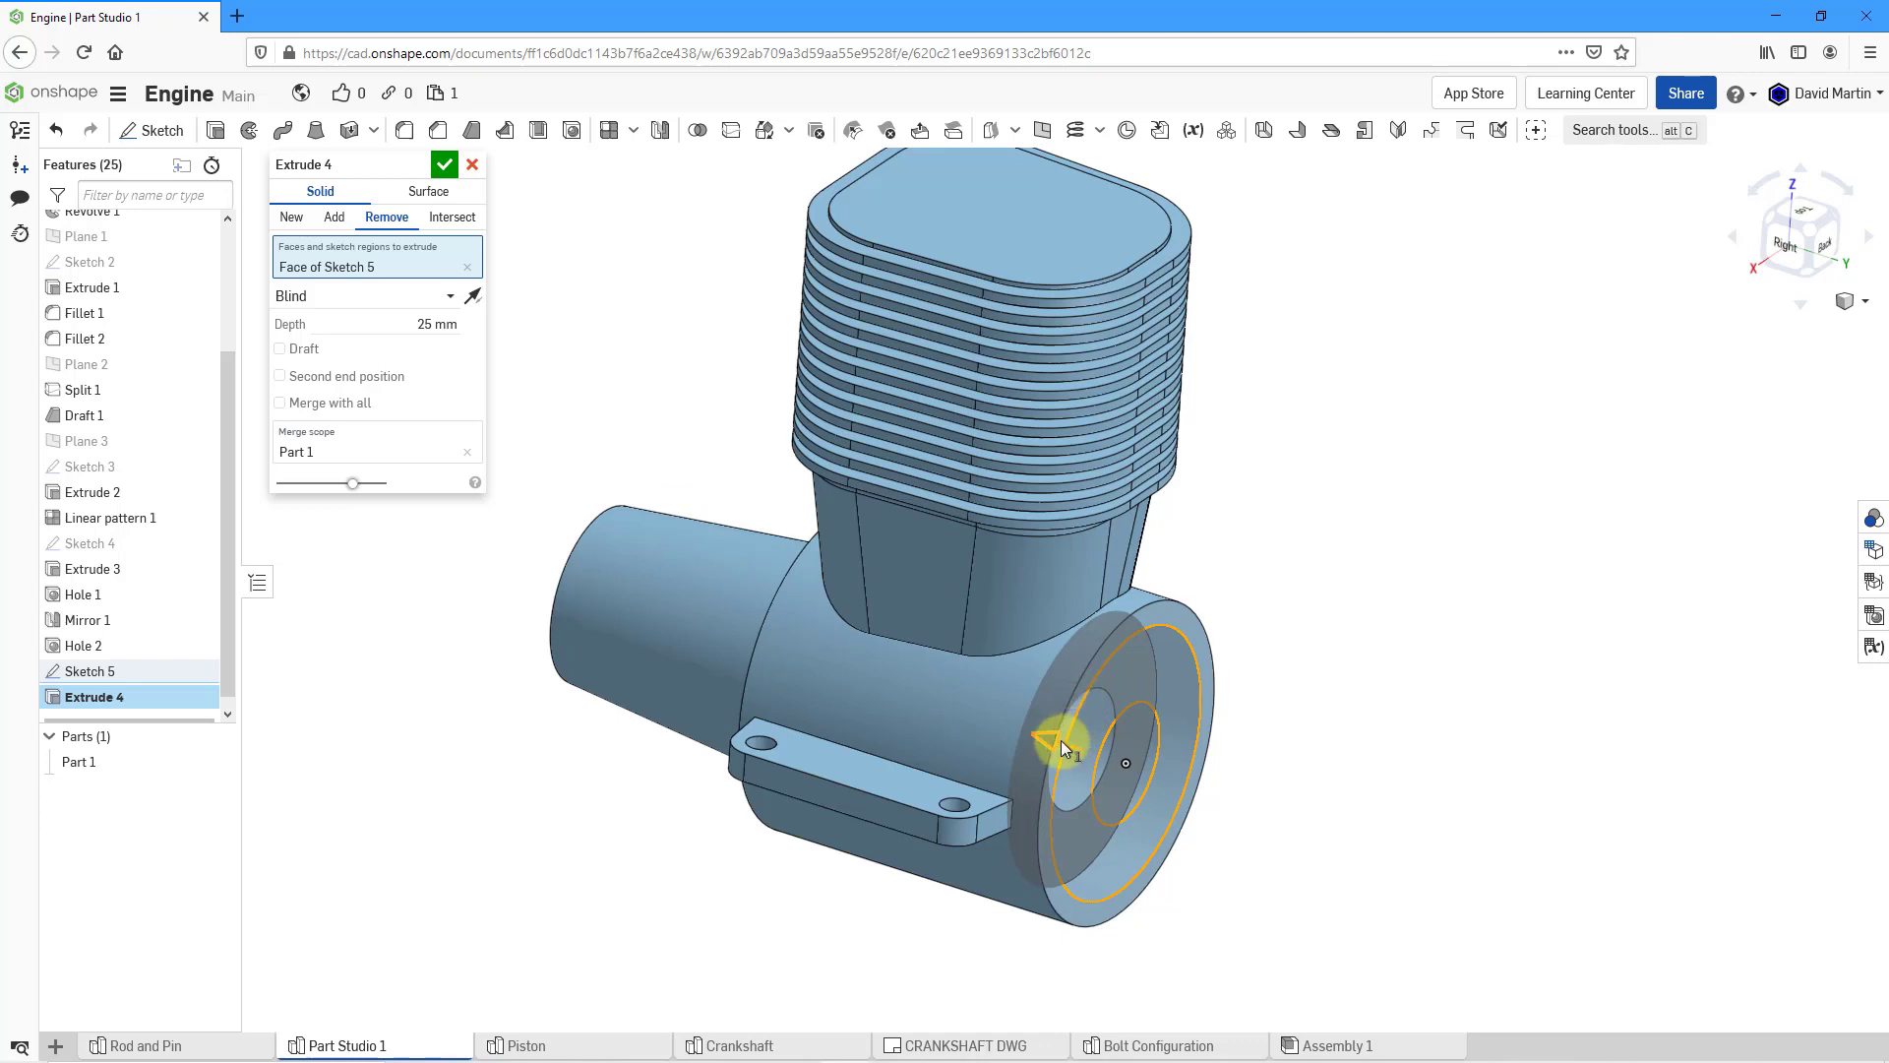
left_click_drag(1059, 751, 905, 686)
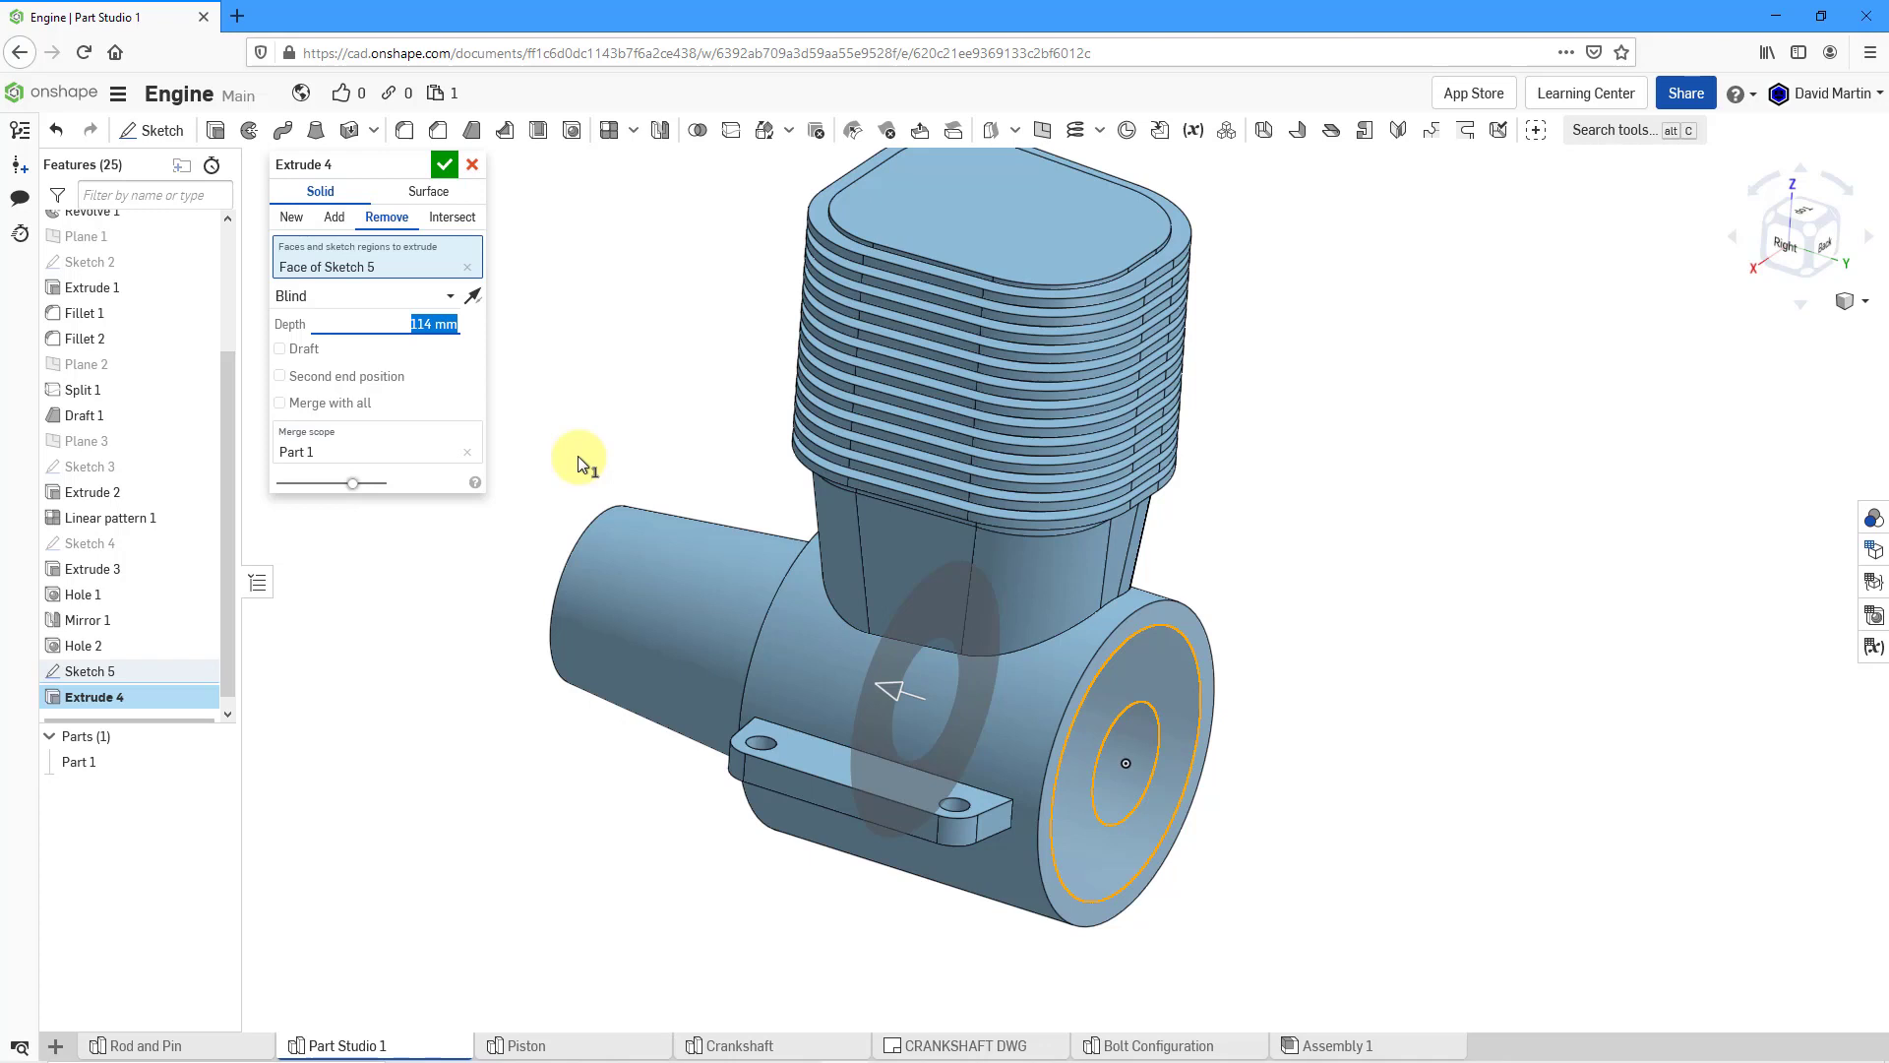
type("150")
key("Return")
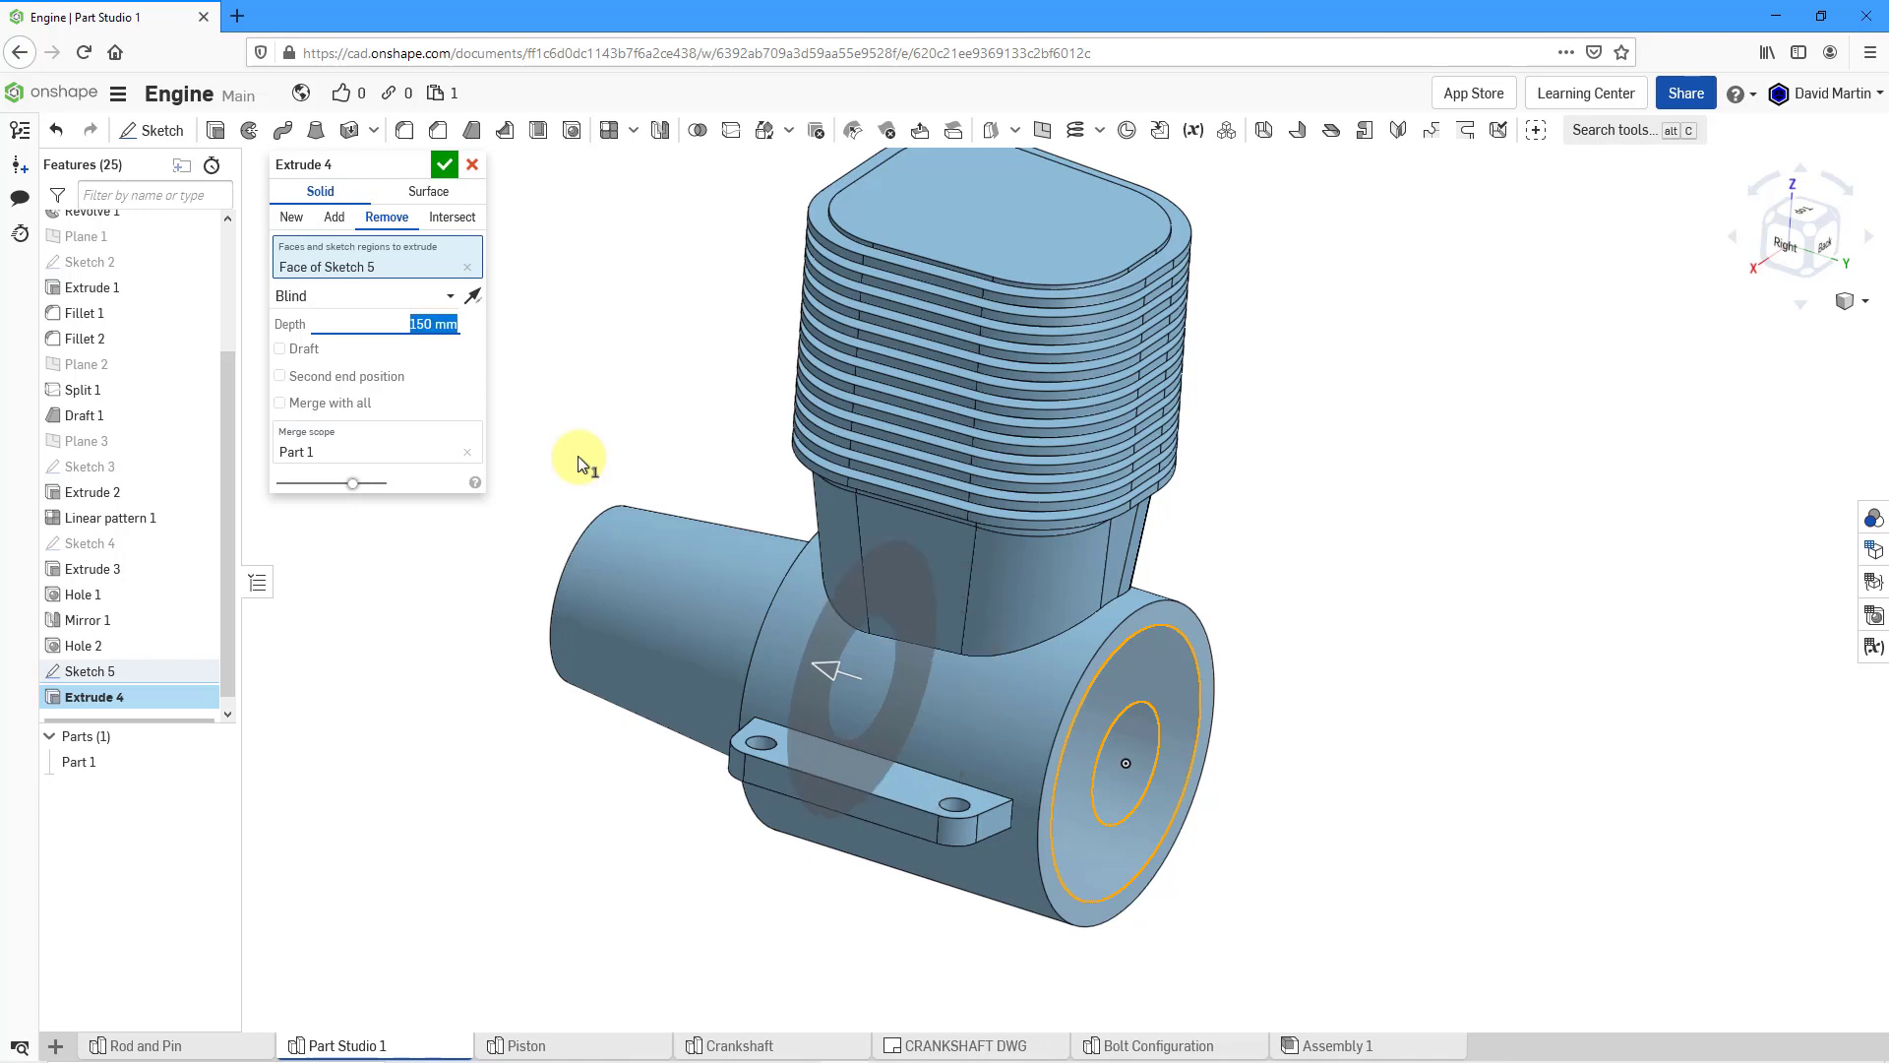
left_click(443, 165)
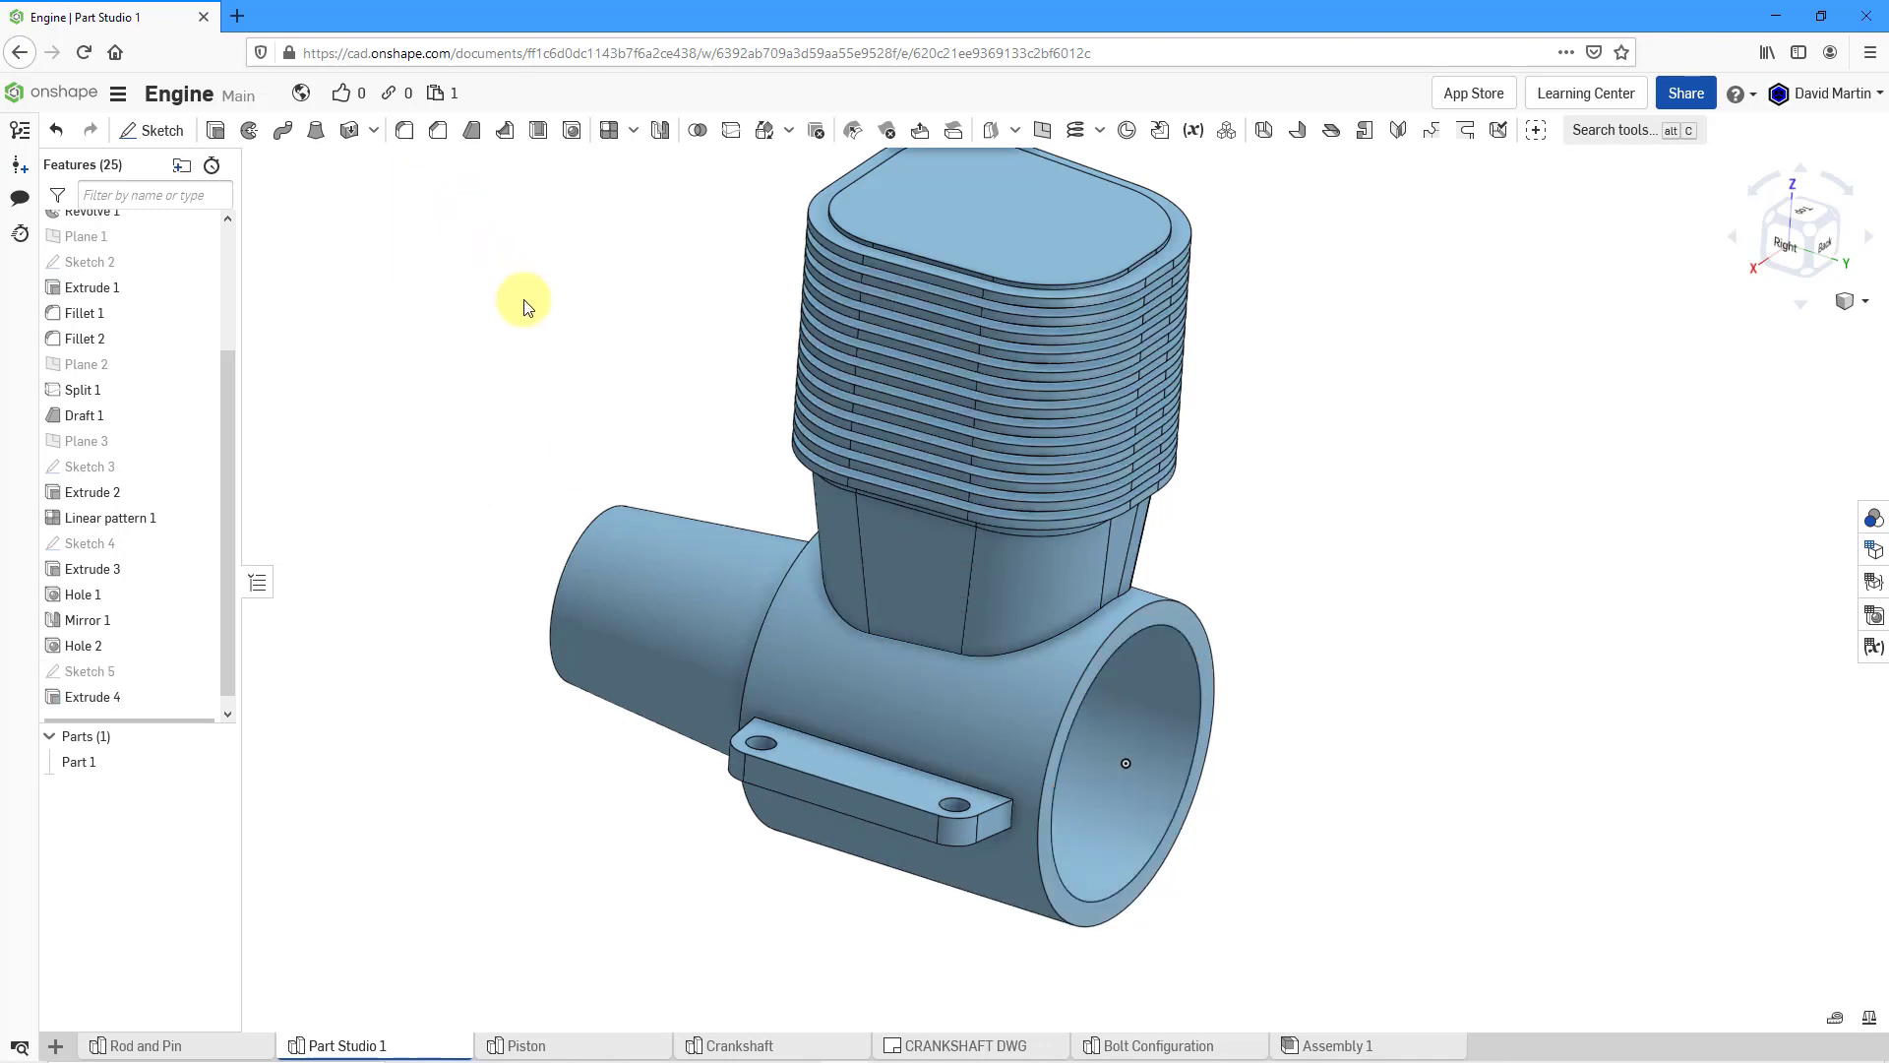
- Section the engine body through the bore axis and inspect the shoulder between the two bores
left_click(1866, 313)
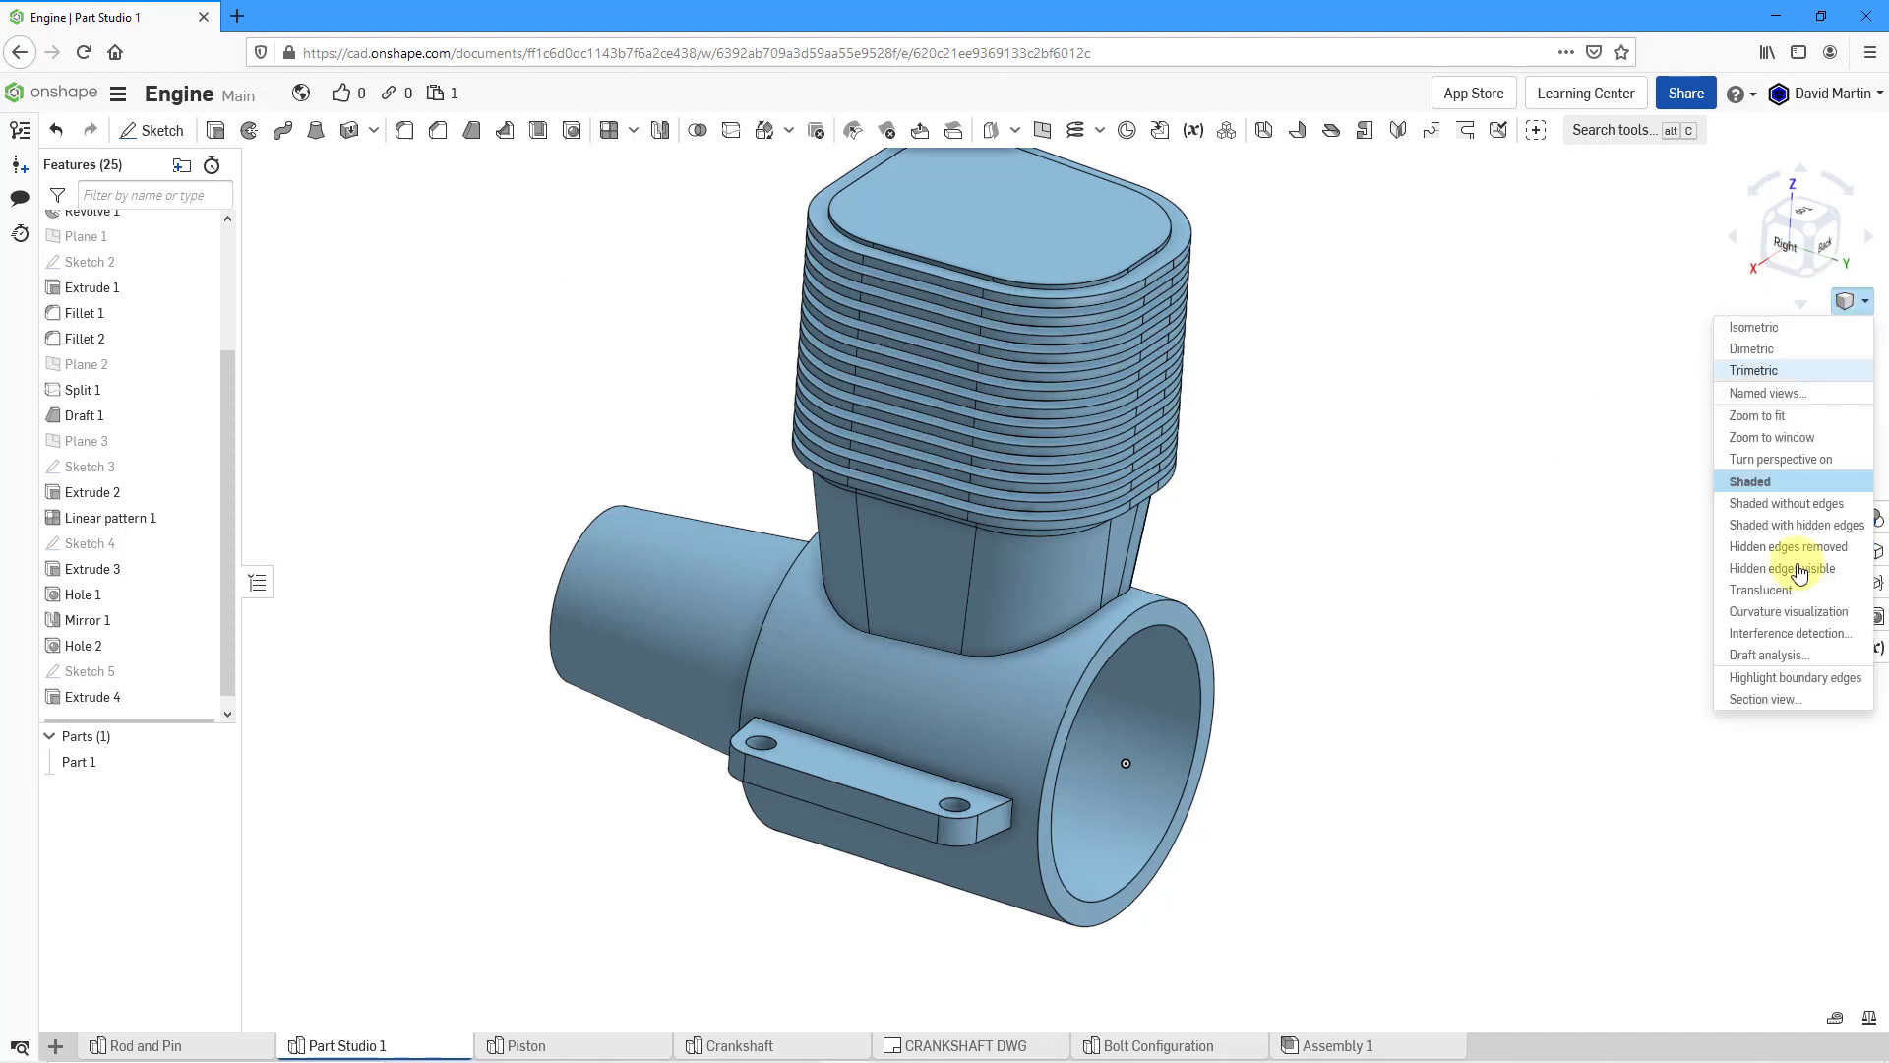
left_click(1786, 691)
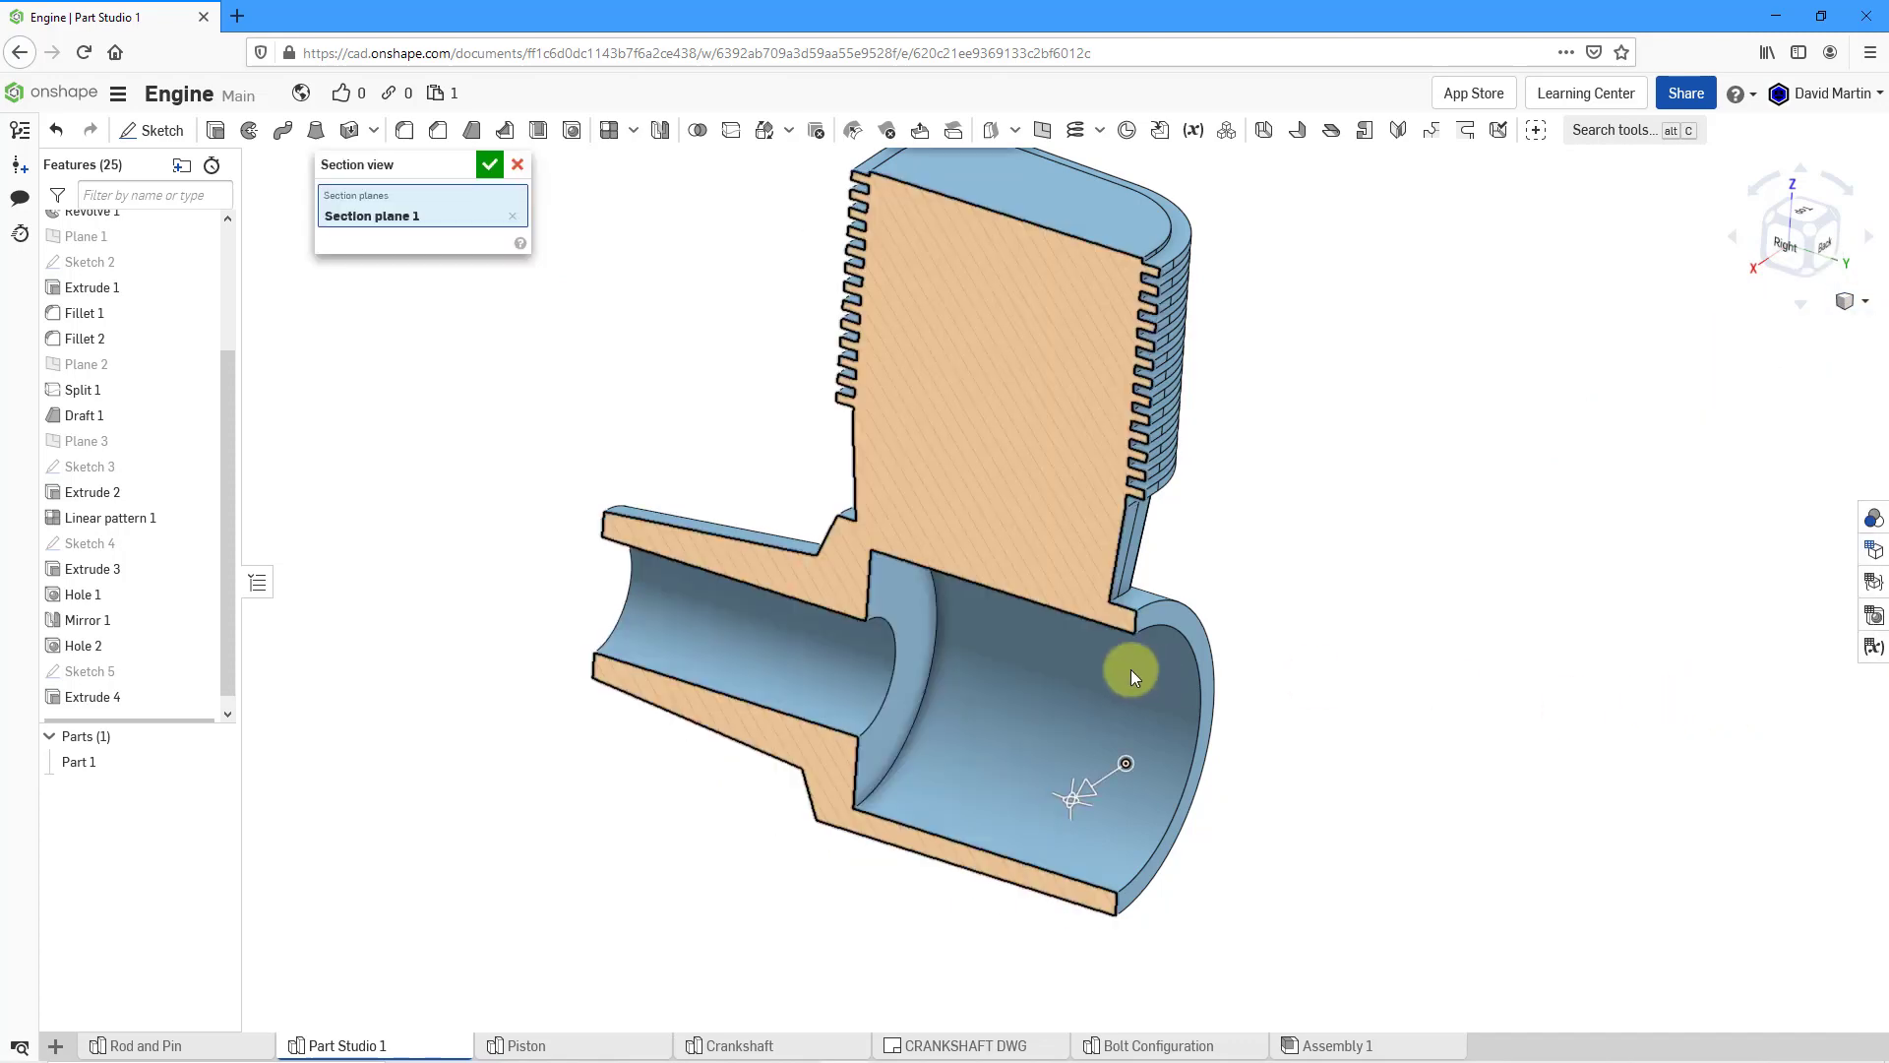
right_click_drag(1130, 669, 1085, 645)
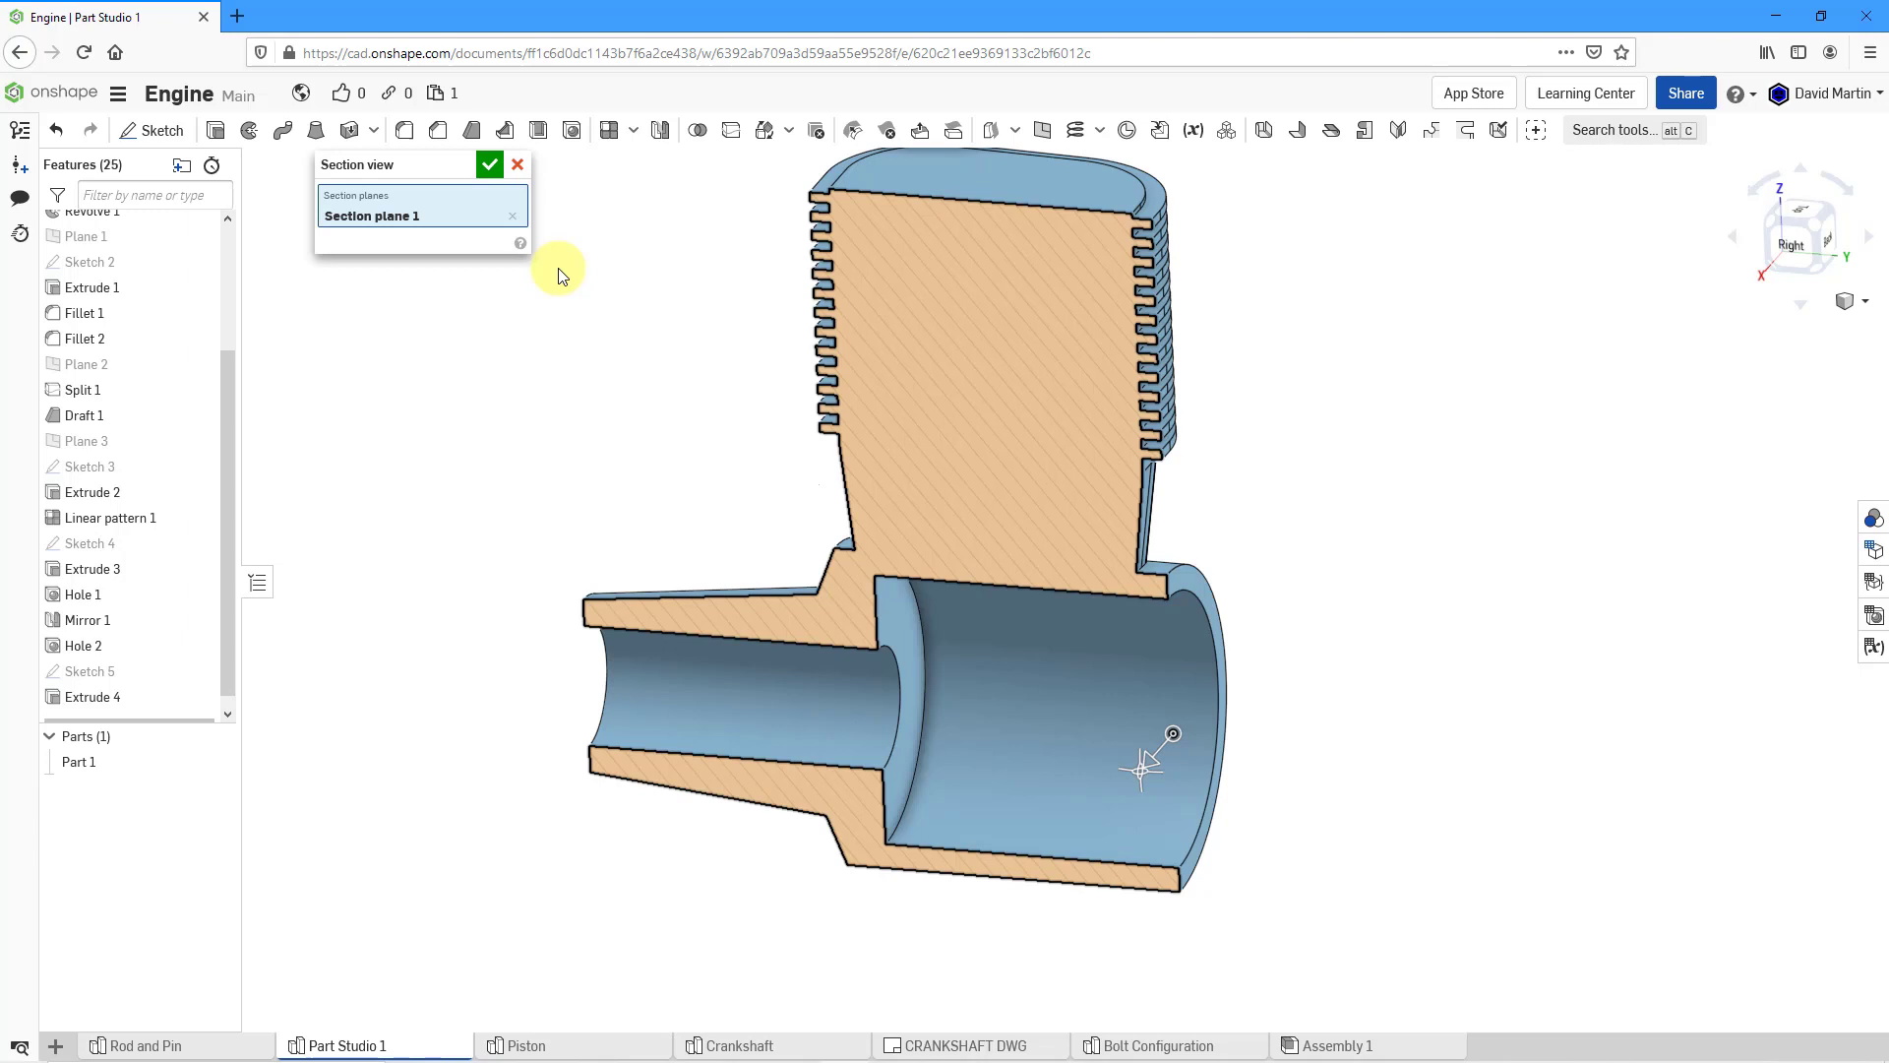
left_click(501, 164)
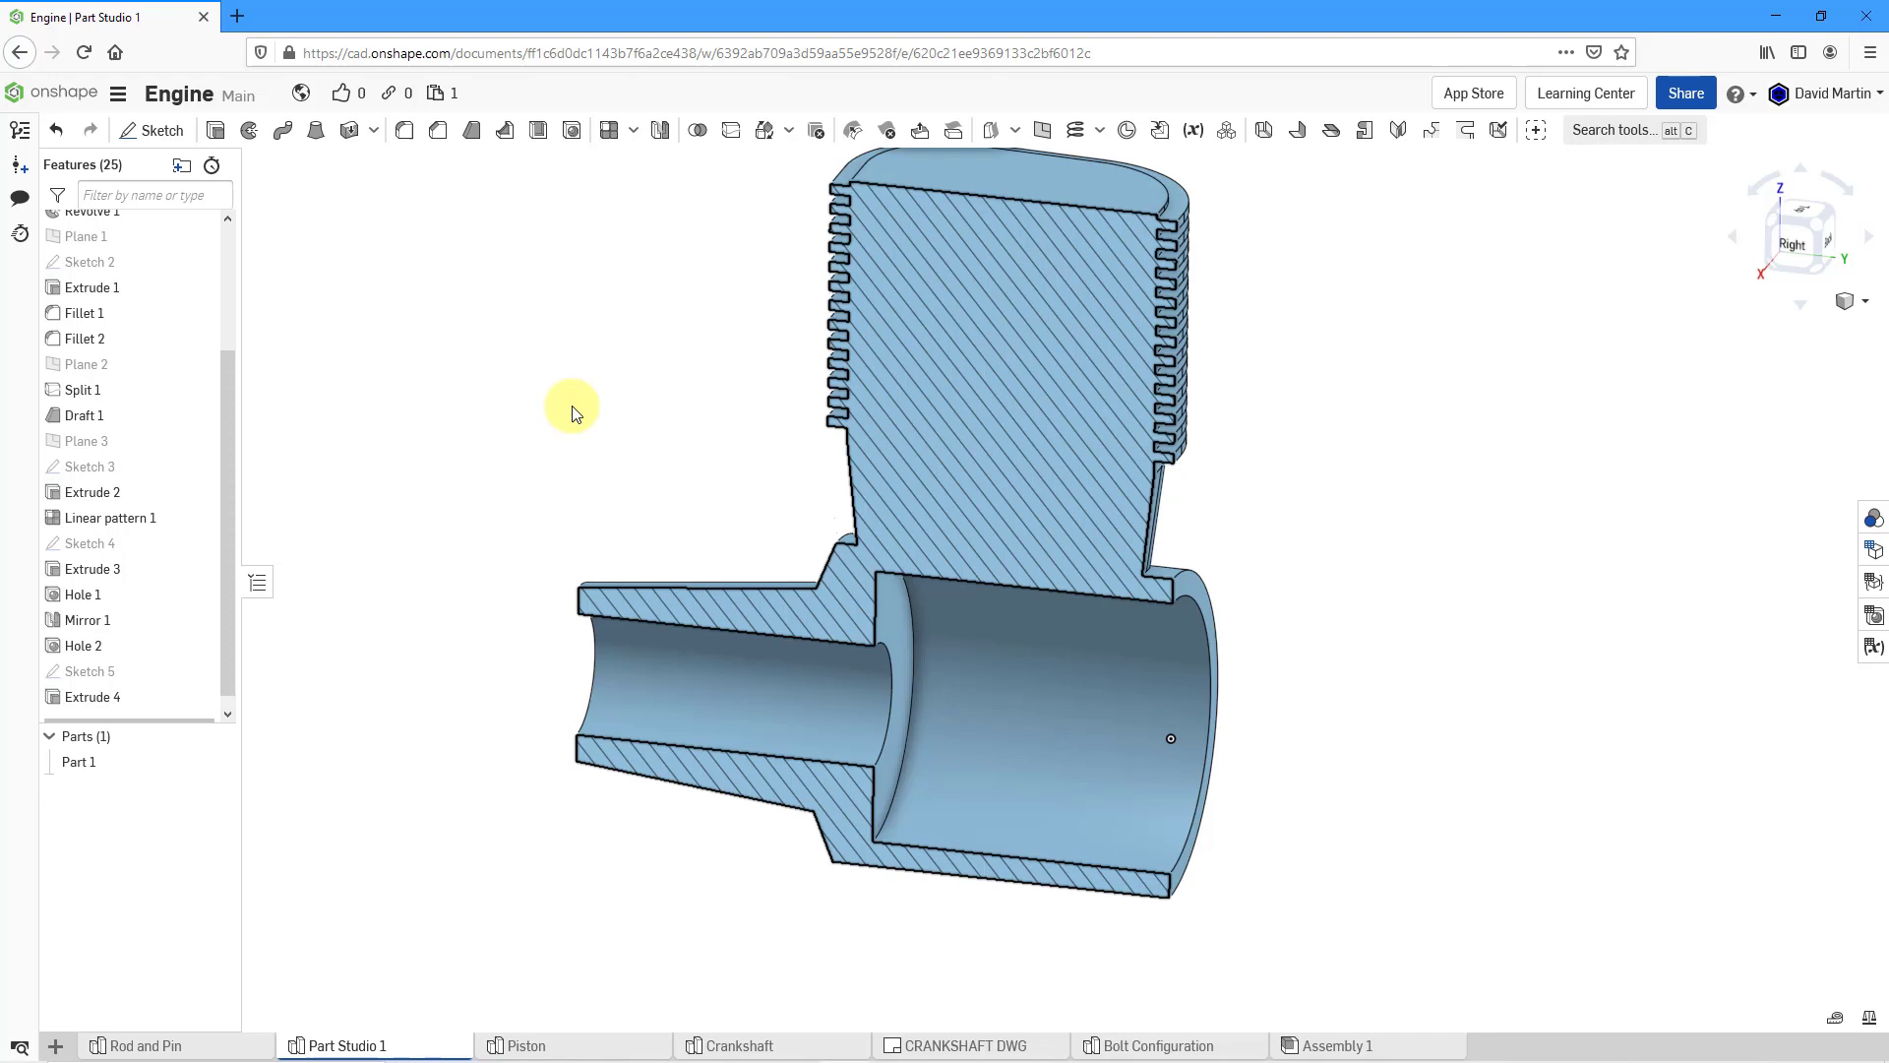
scroll(933, 692, "down", 2)
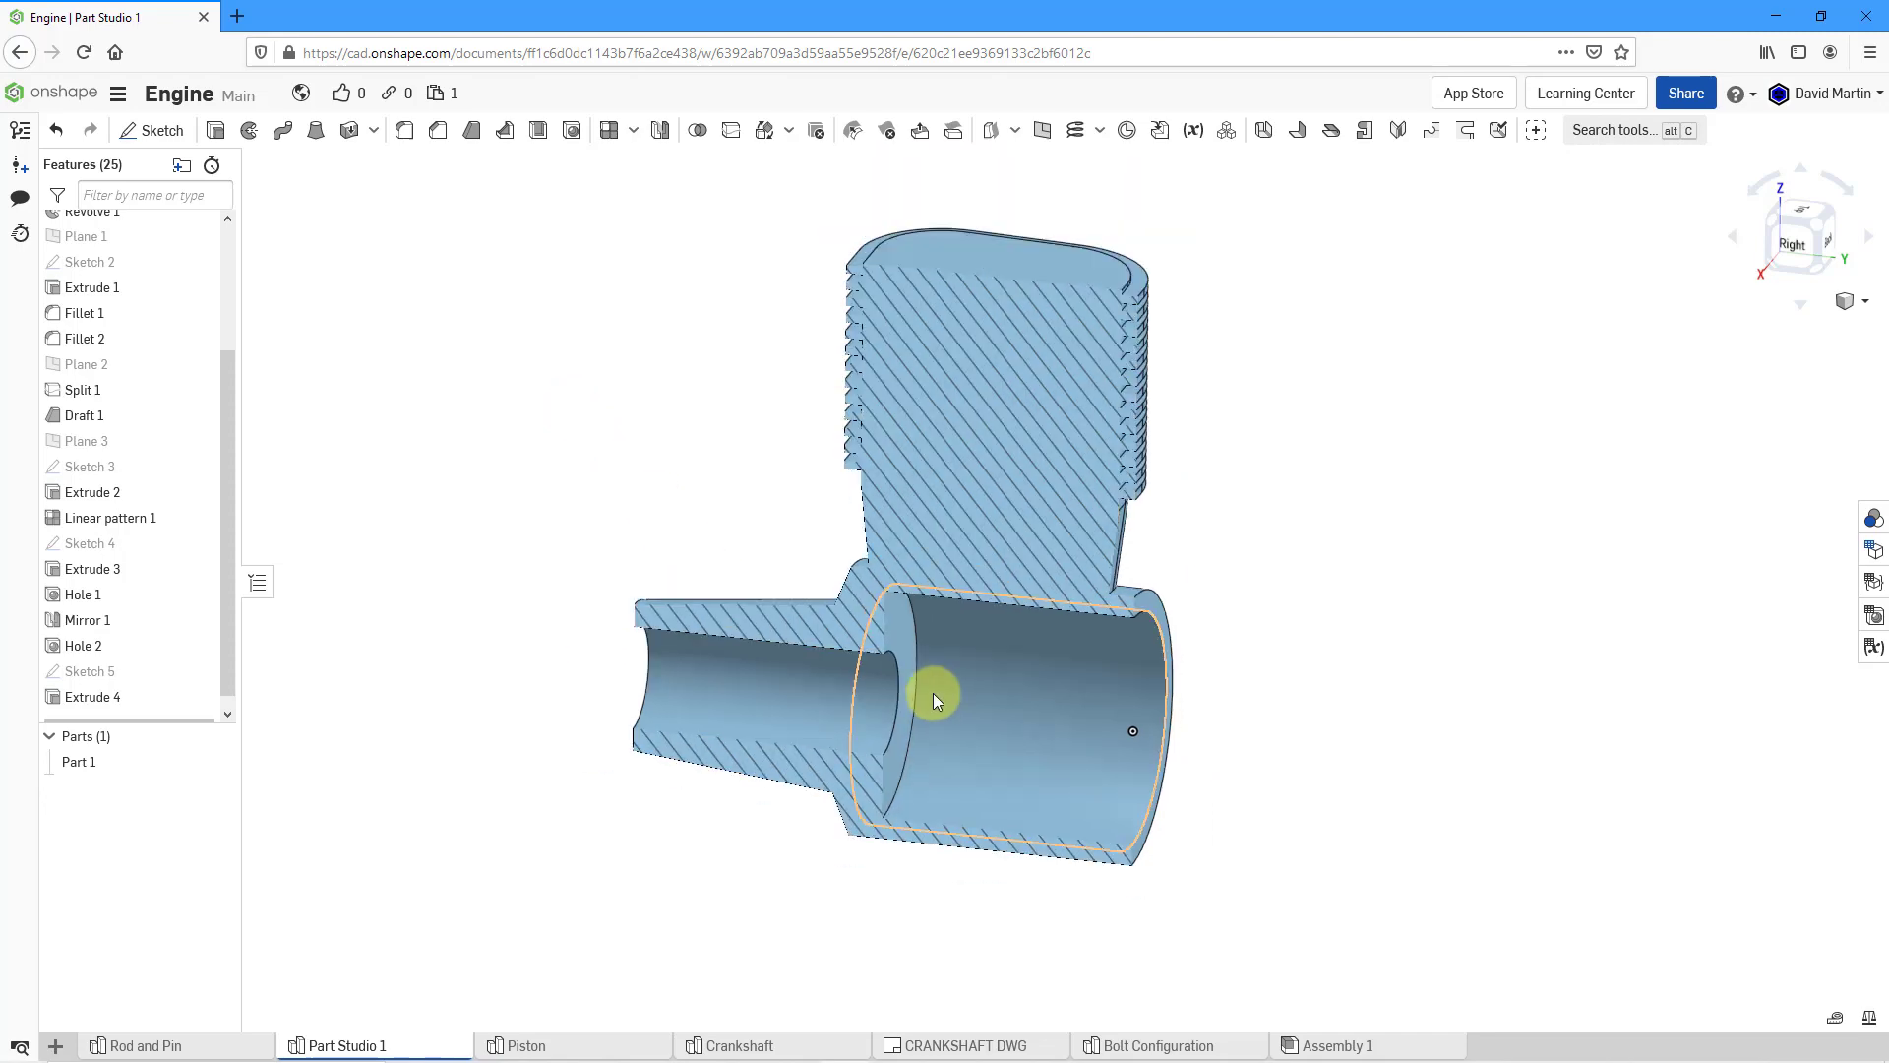
right_click_drag(687, 482, 815, 495)
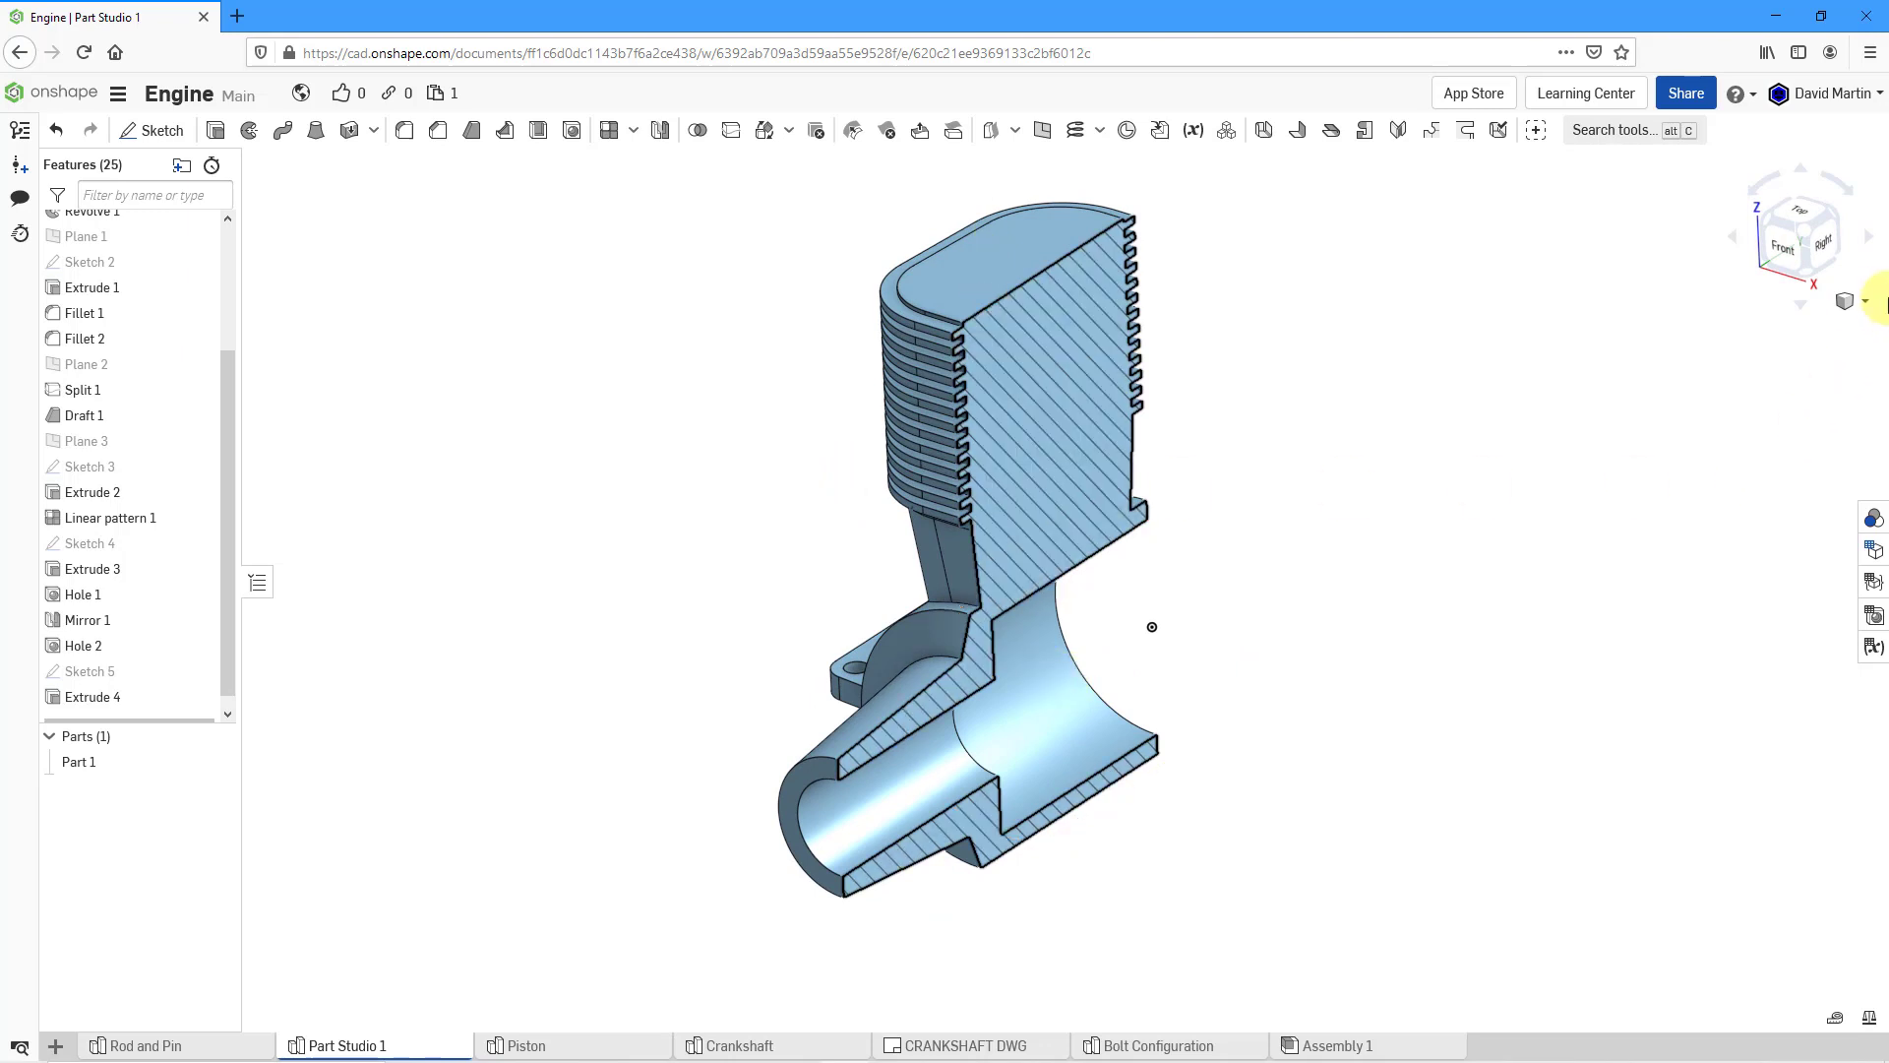
- Turn the section view off and show the construction planes around the engine body
left_click(1863, 301)
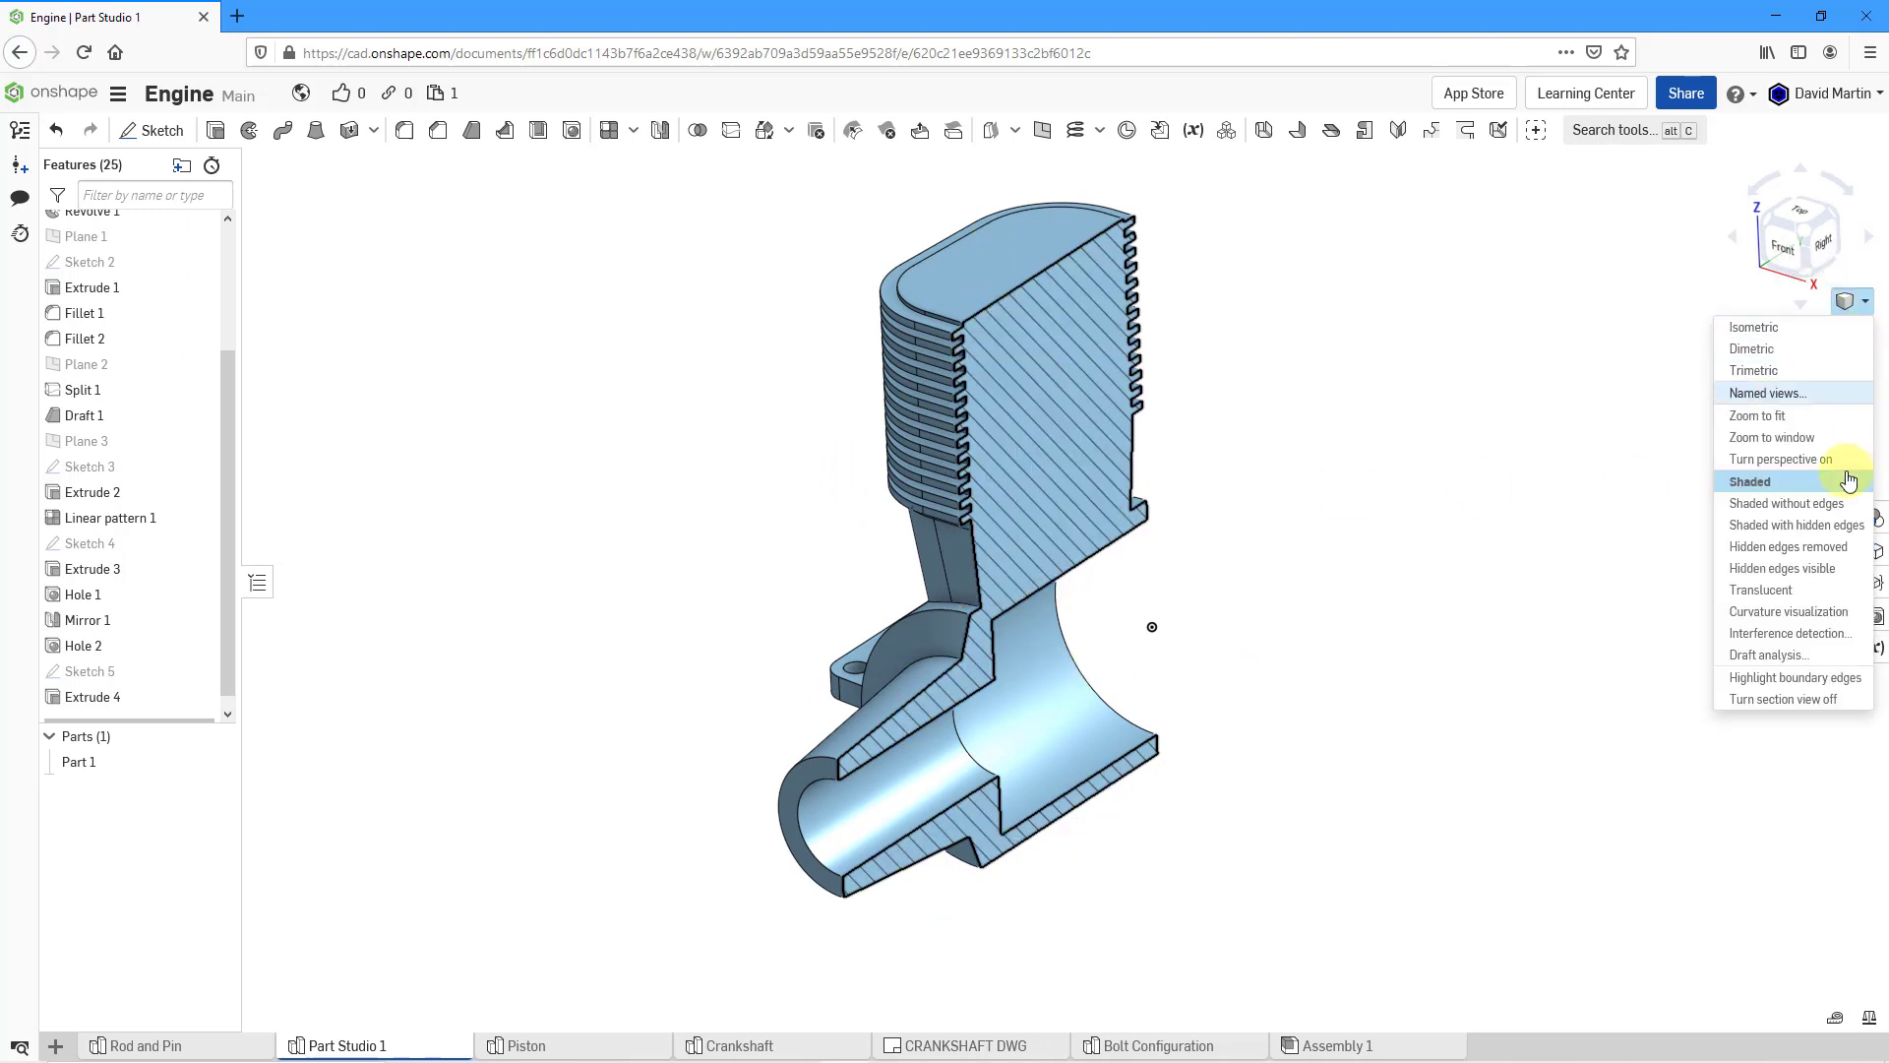
left_click(1814, 698)
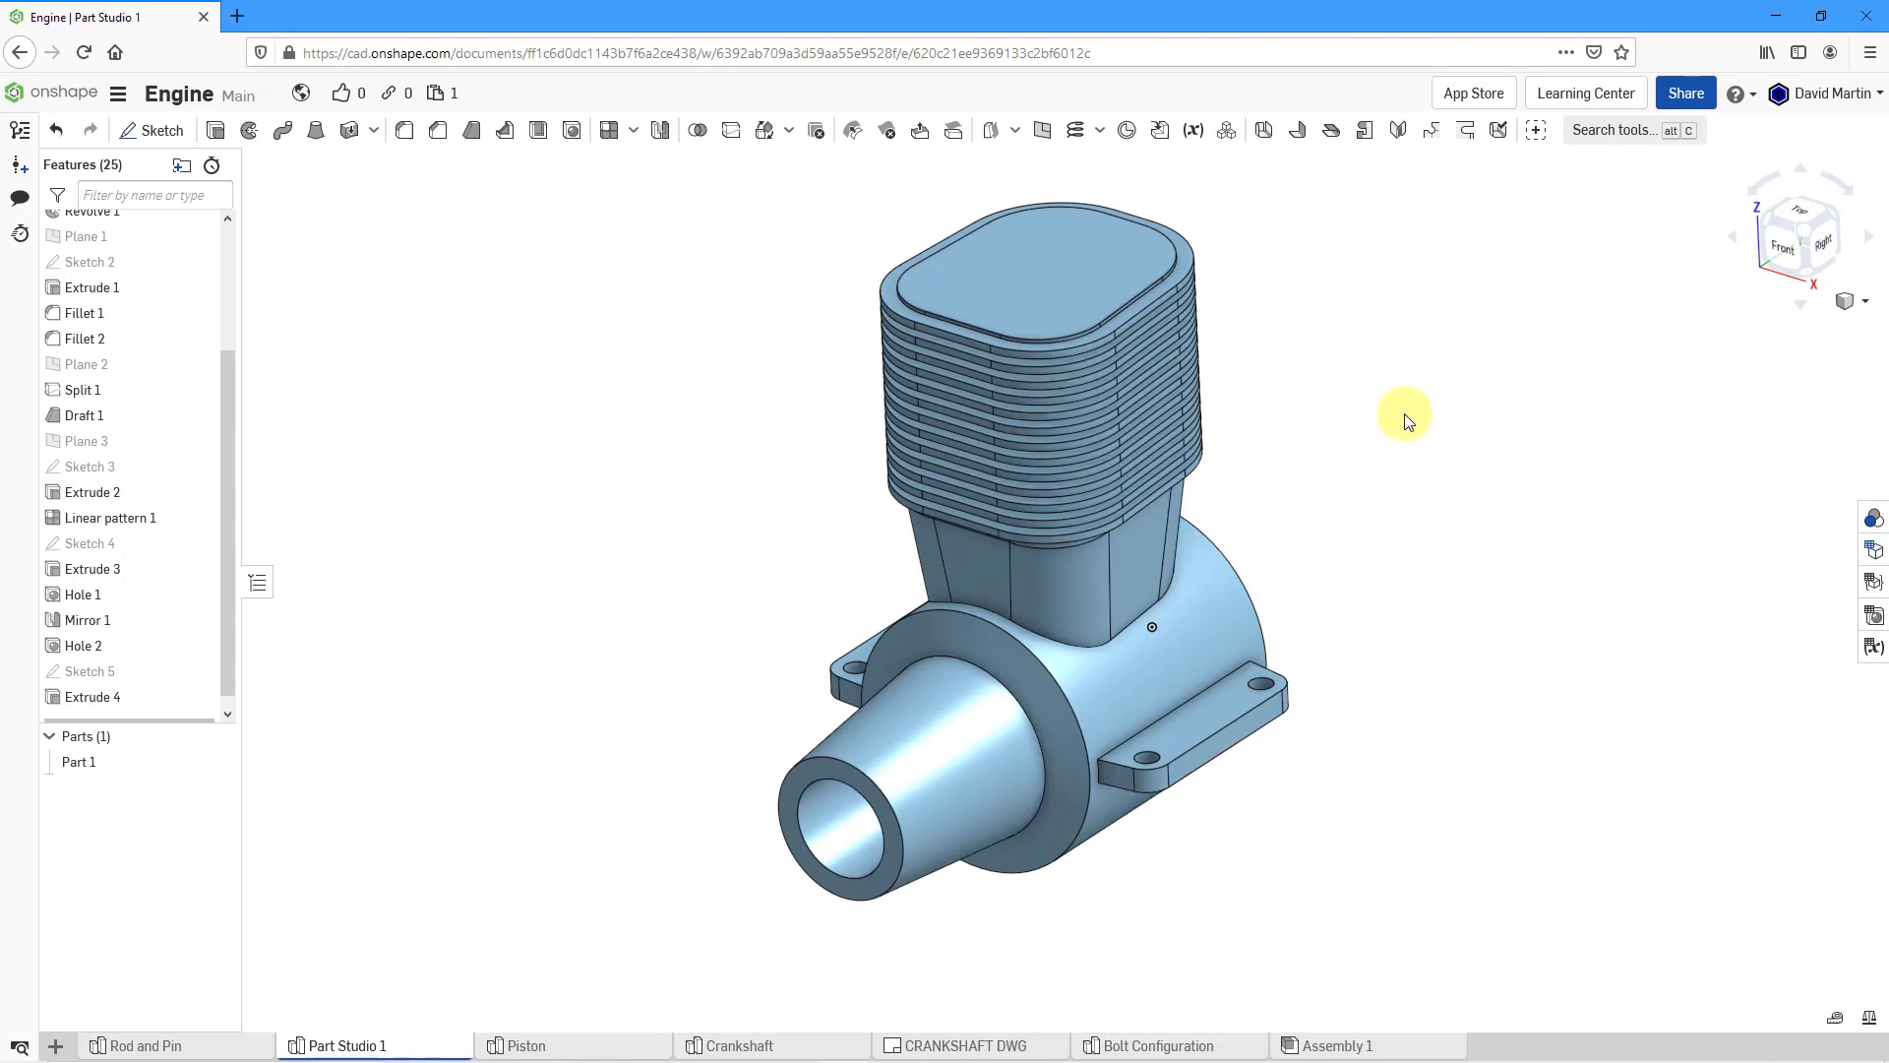
key("p")
right_click_drag(1299, 607, 1314, 651)
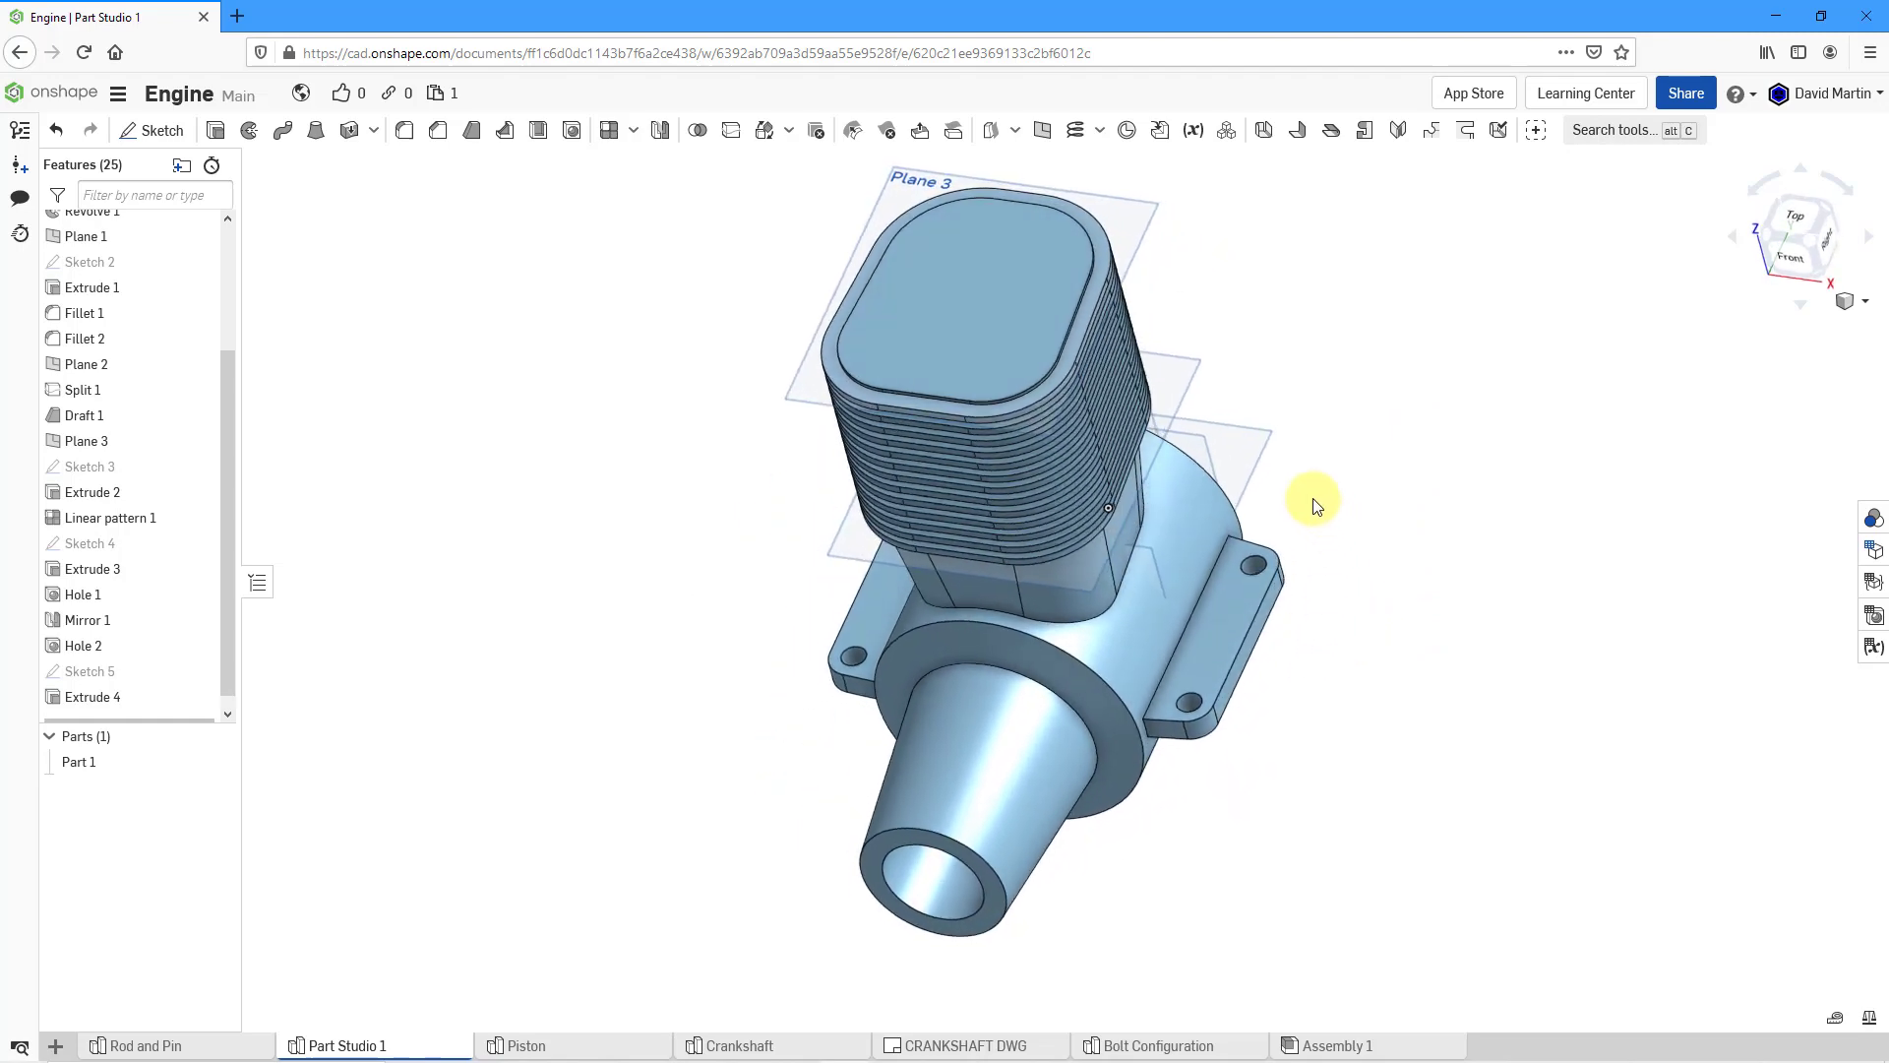
- Start a sketch on the Top plane, viewed normal to the plane with the engine body shown translucent
left_click(1257, 484)
right_click(1382, 436)
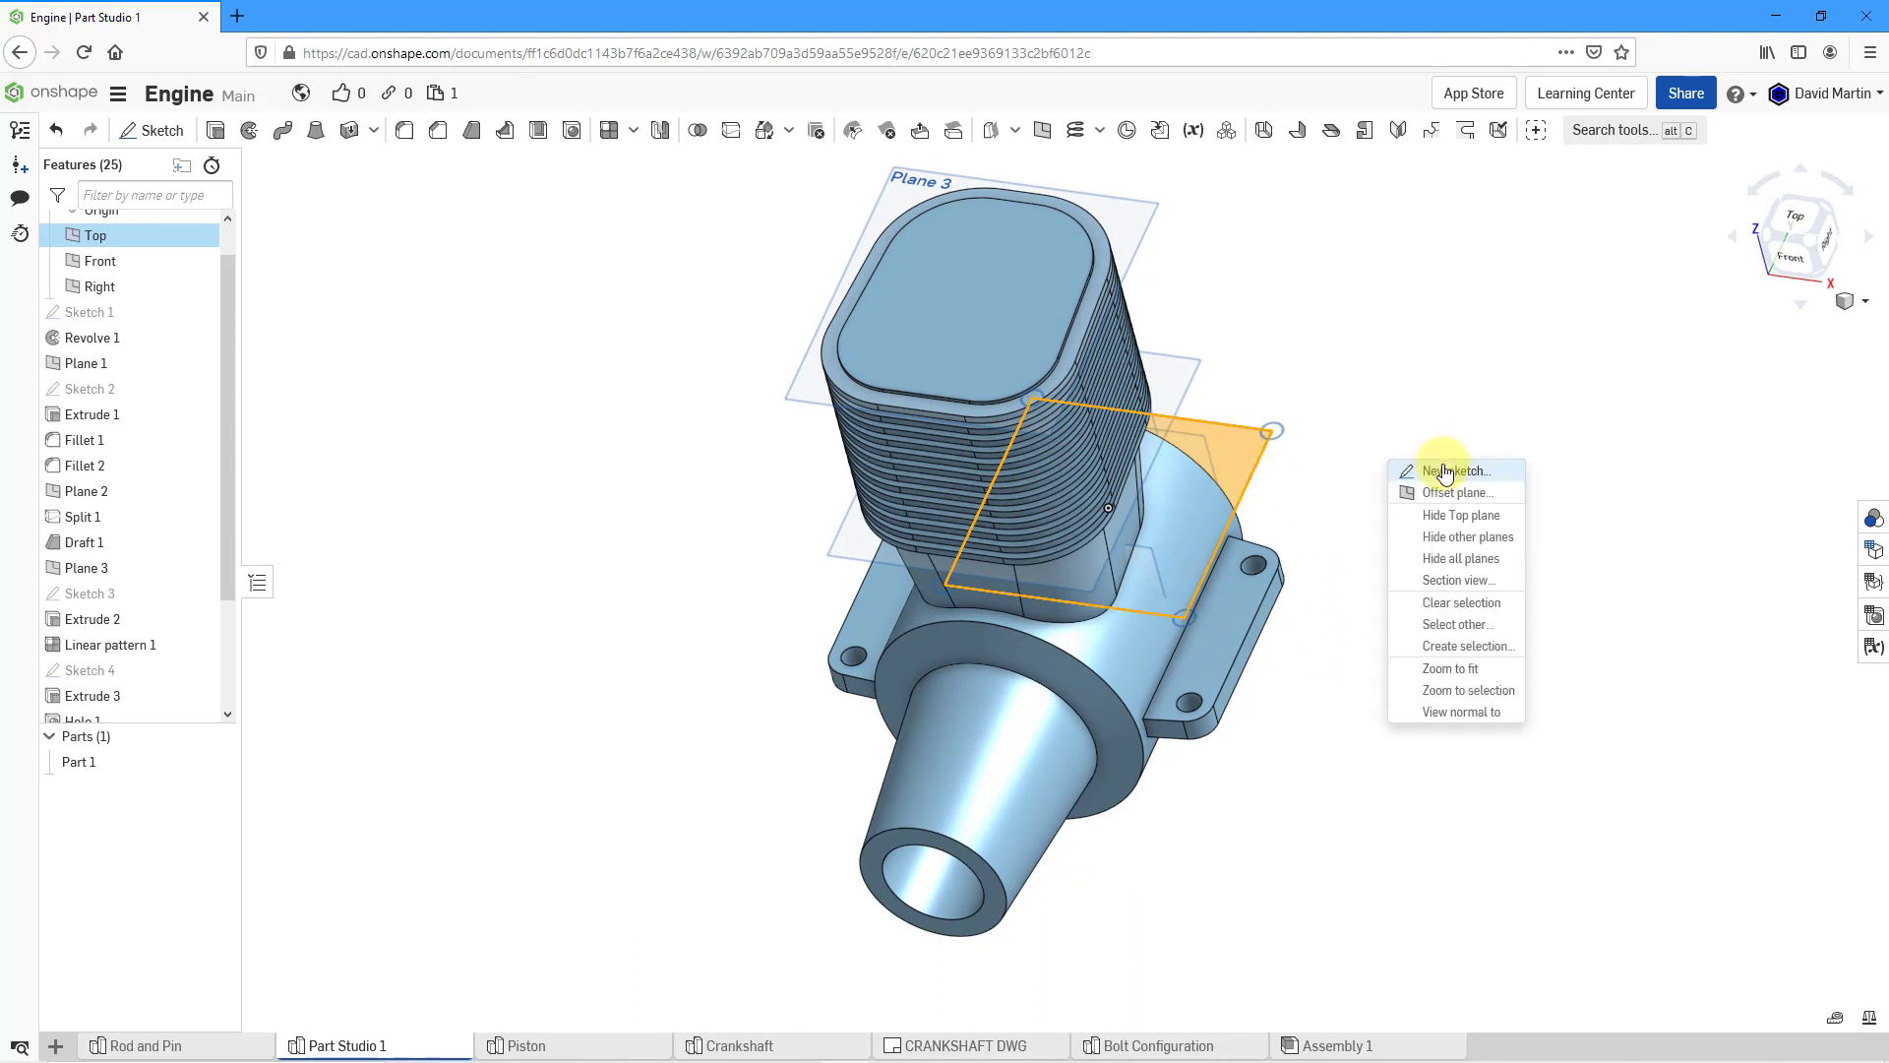
left_click(1403, 471)
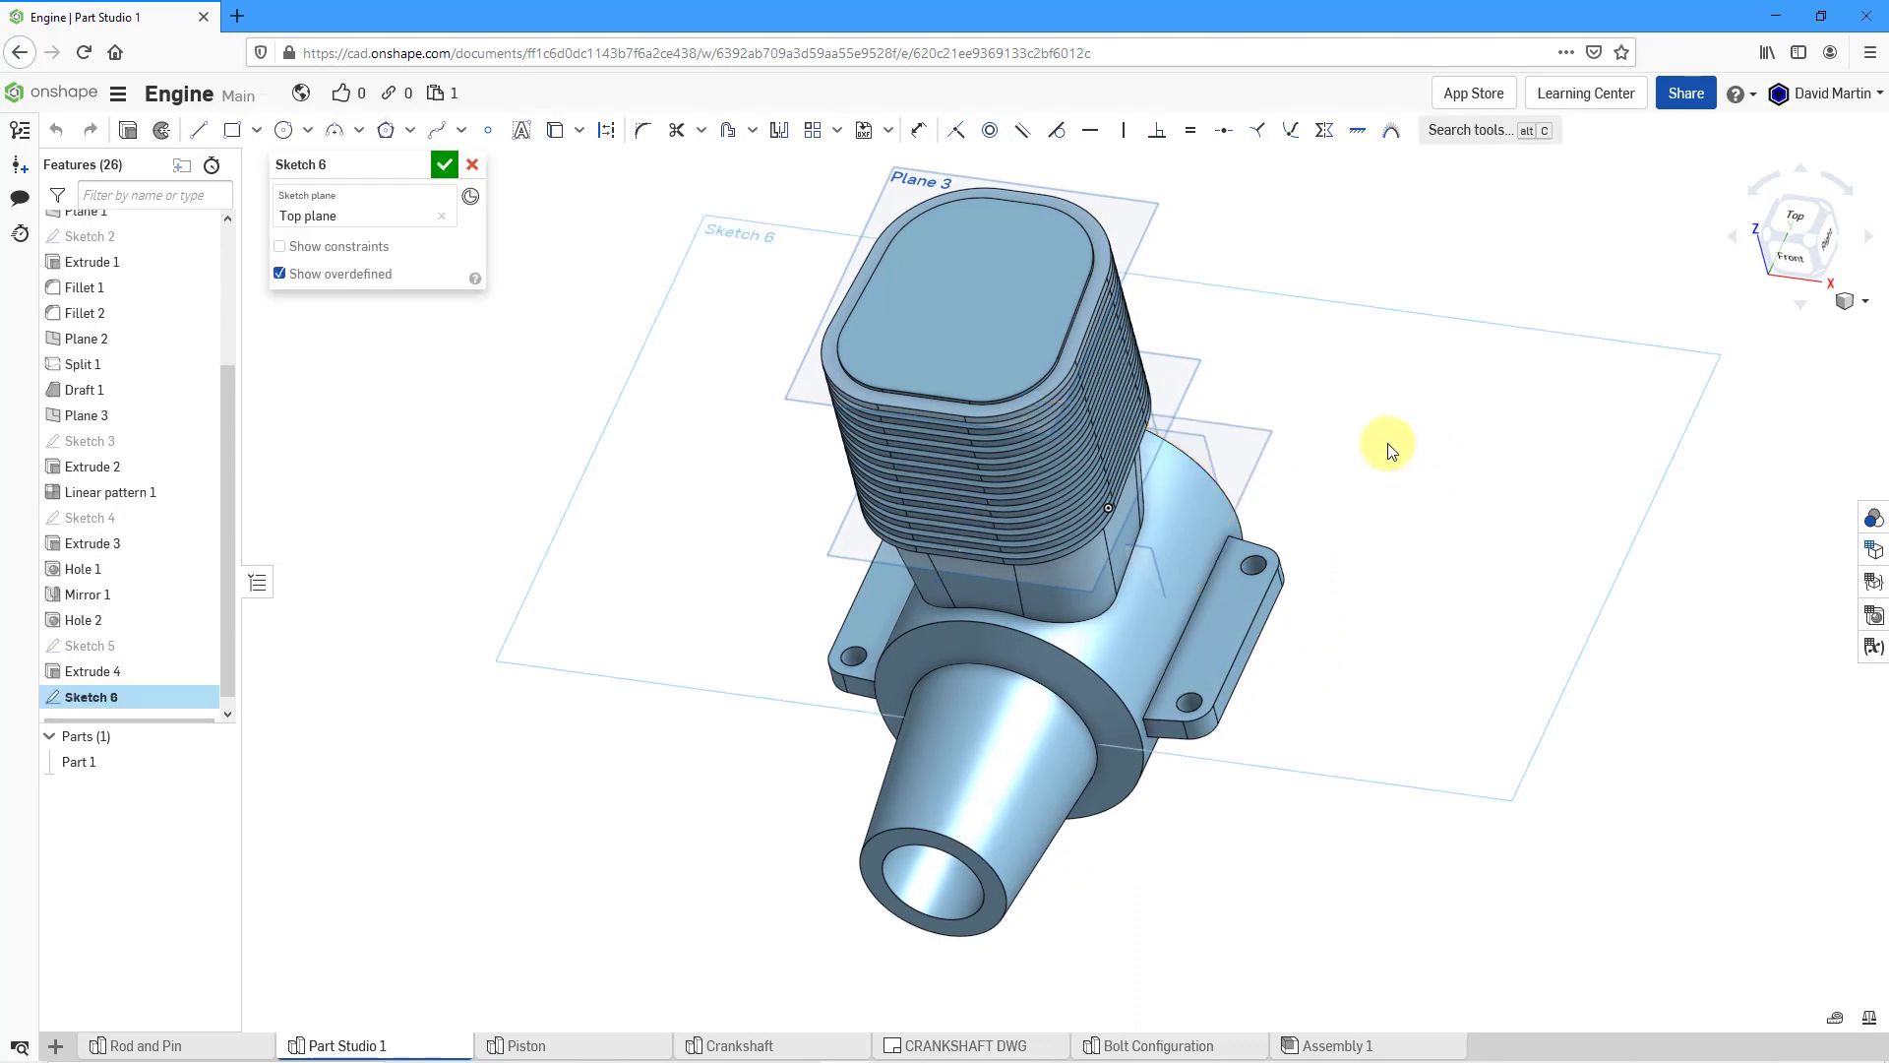
right_click(1387, 448)
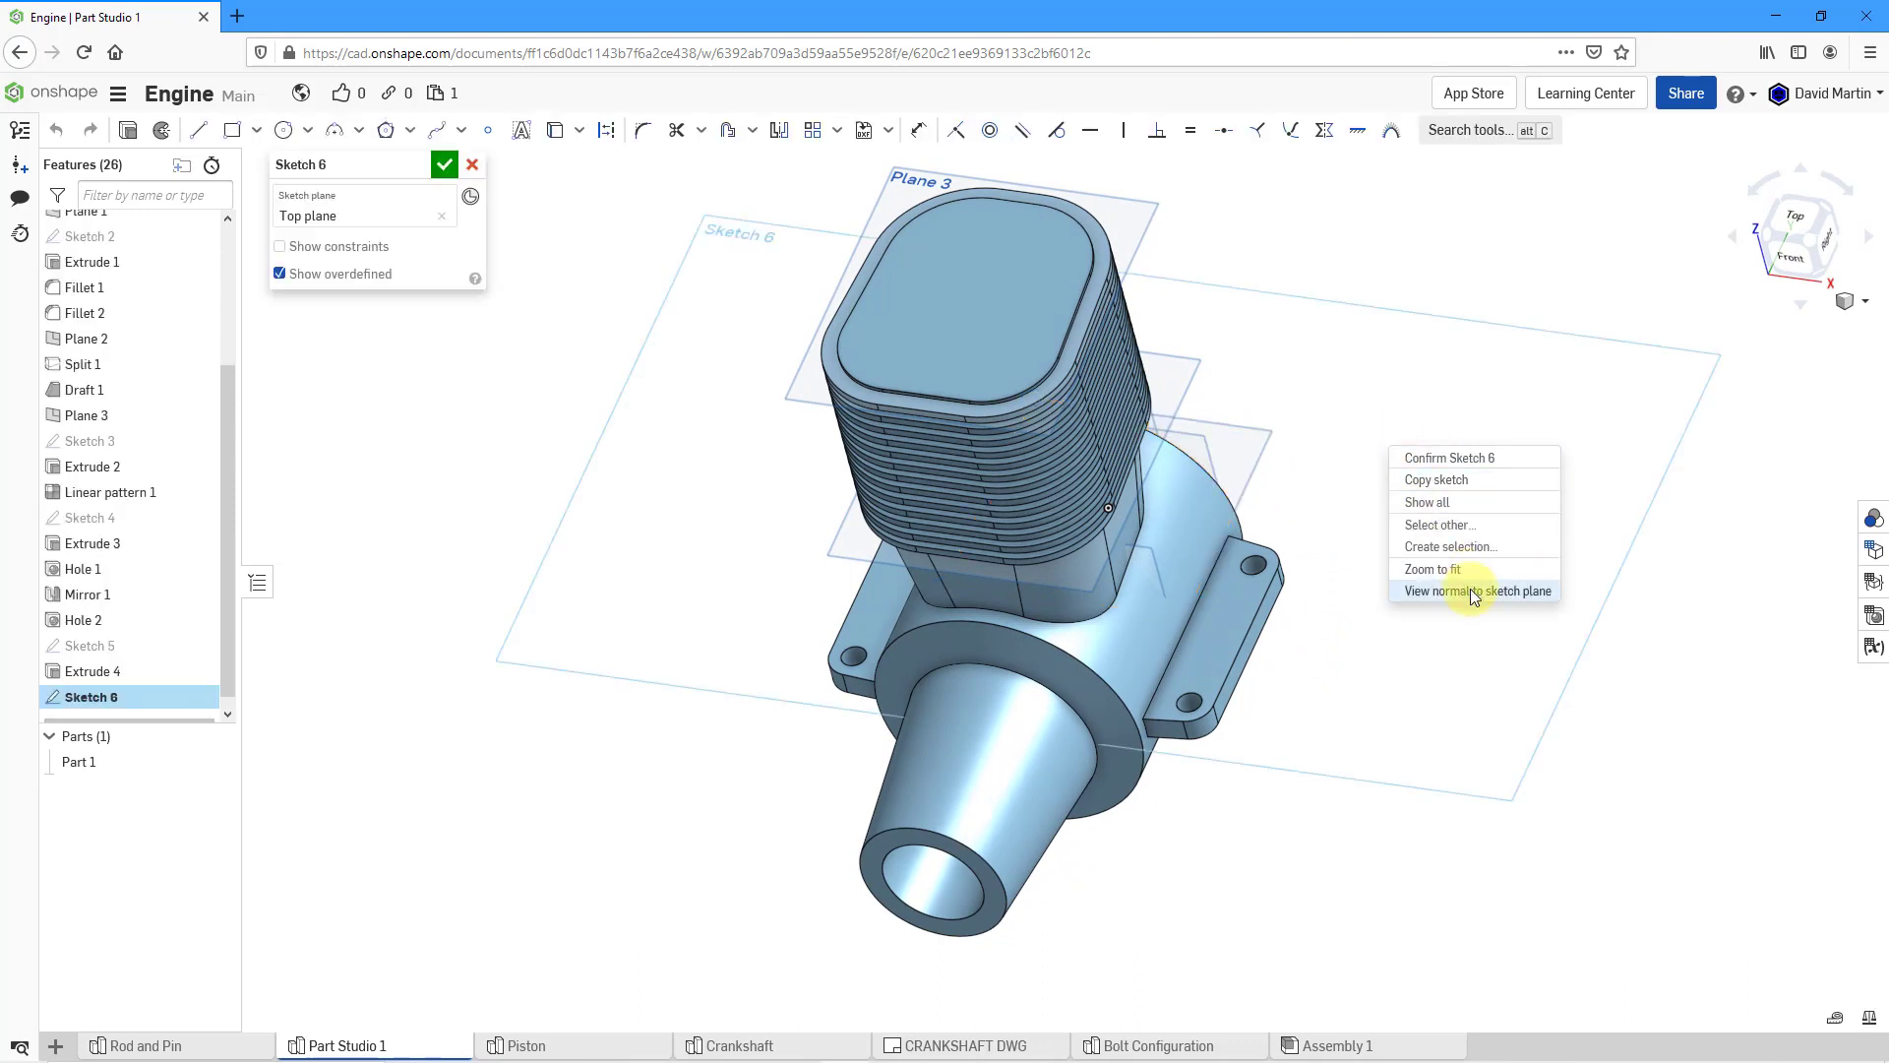
left_click(1475, 590)
left_click(1856, 300)
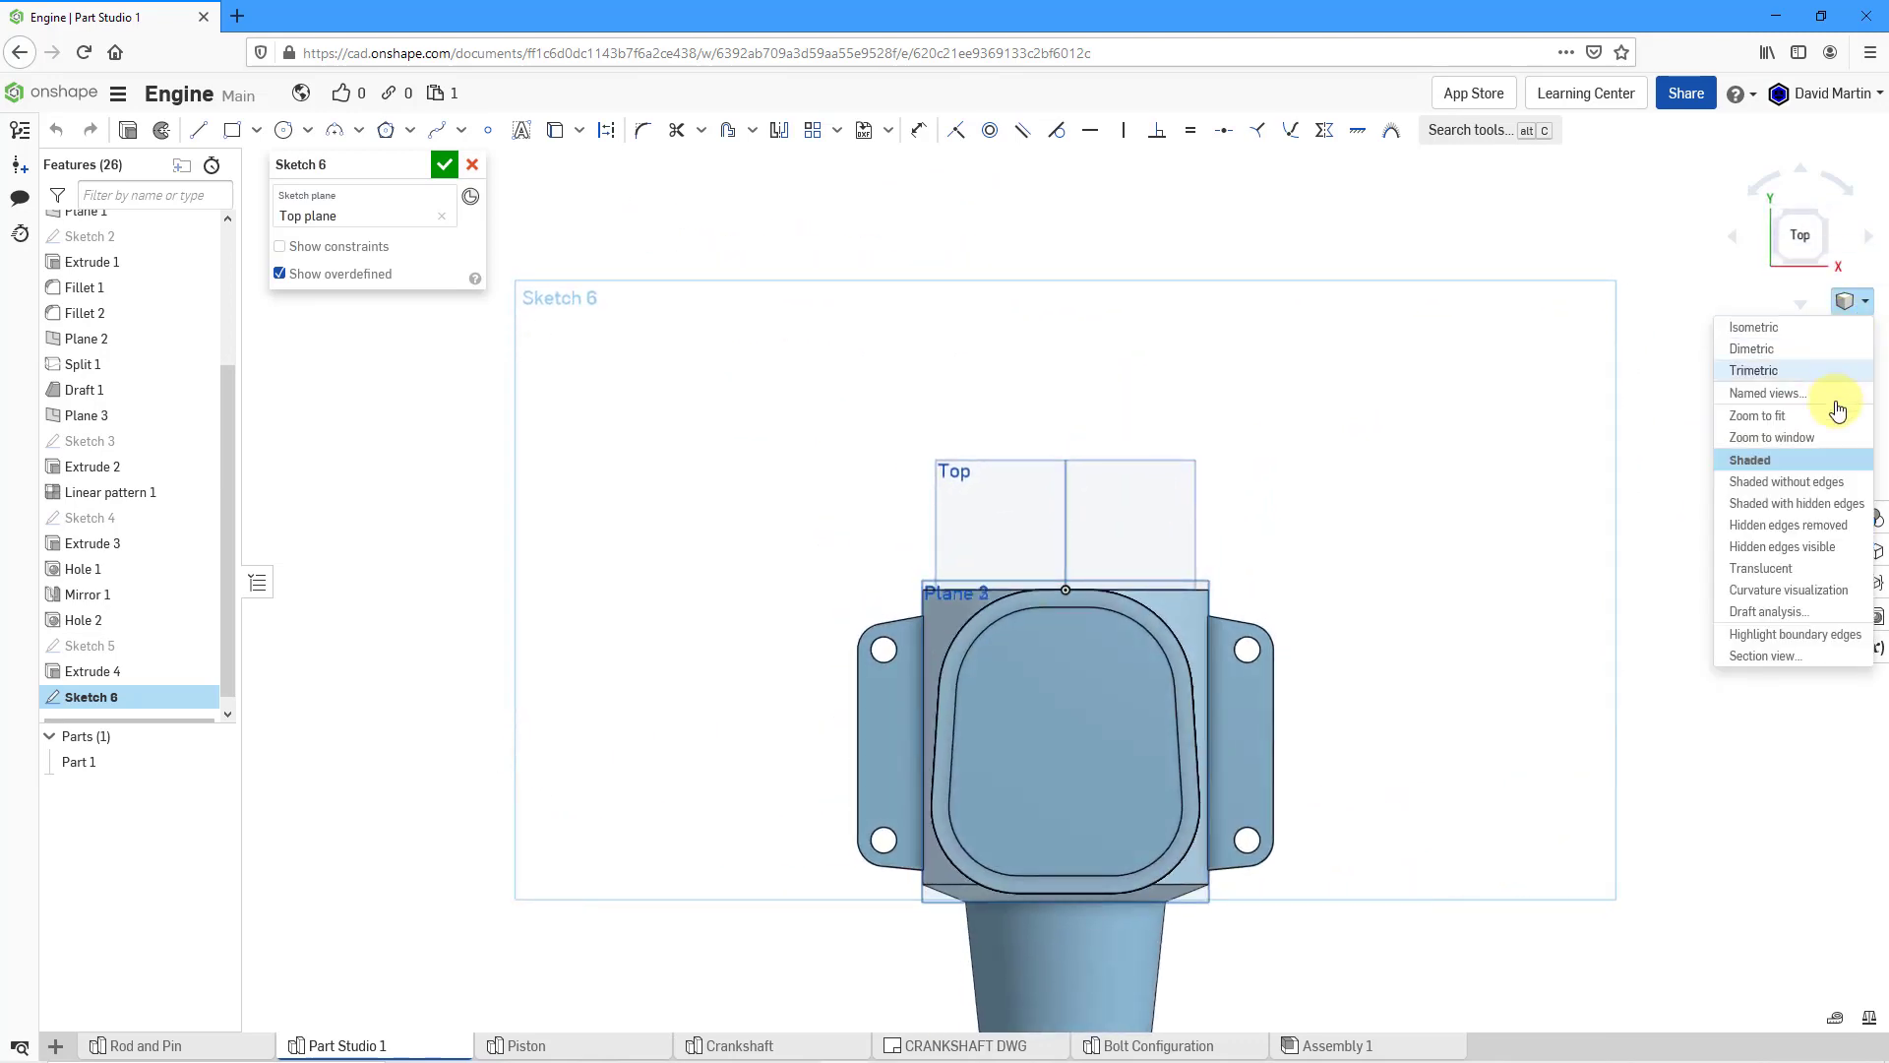
left_click(1818, 568)
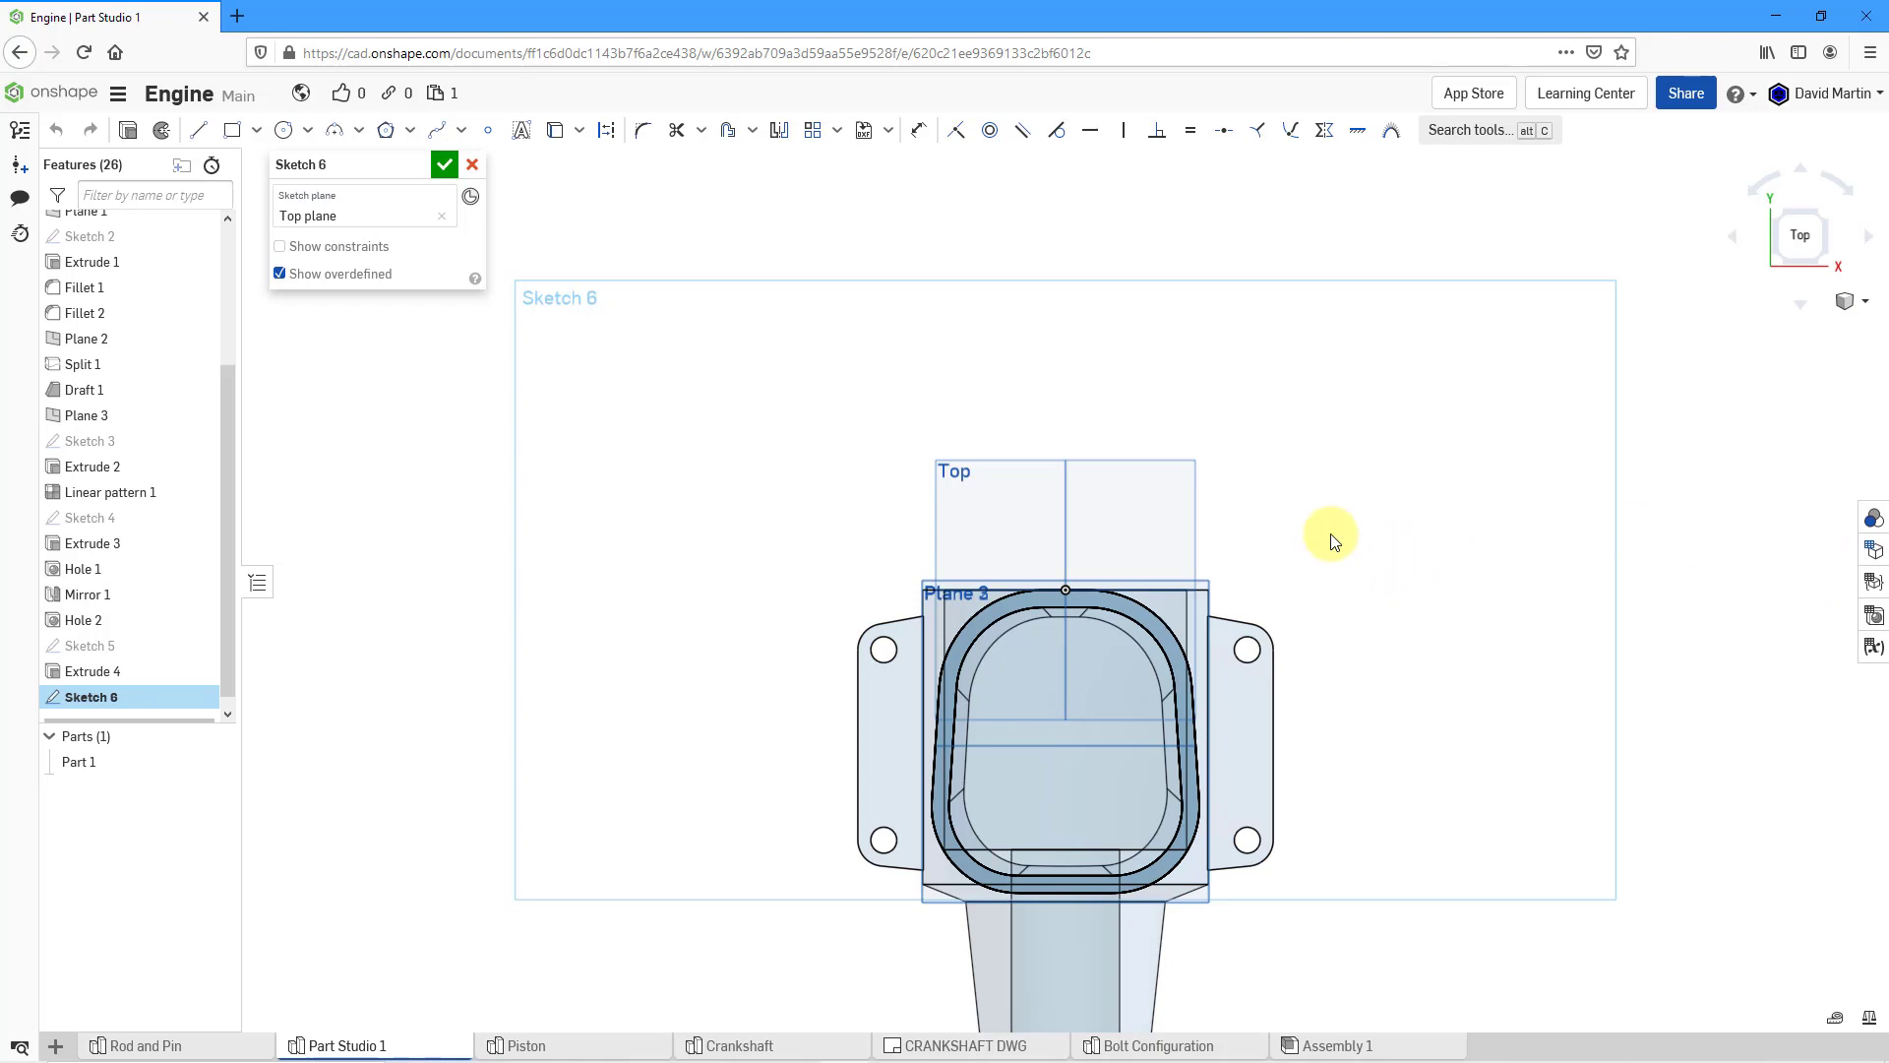
middle_click_drag(1330, 534, 1242, 356)
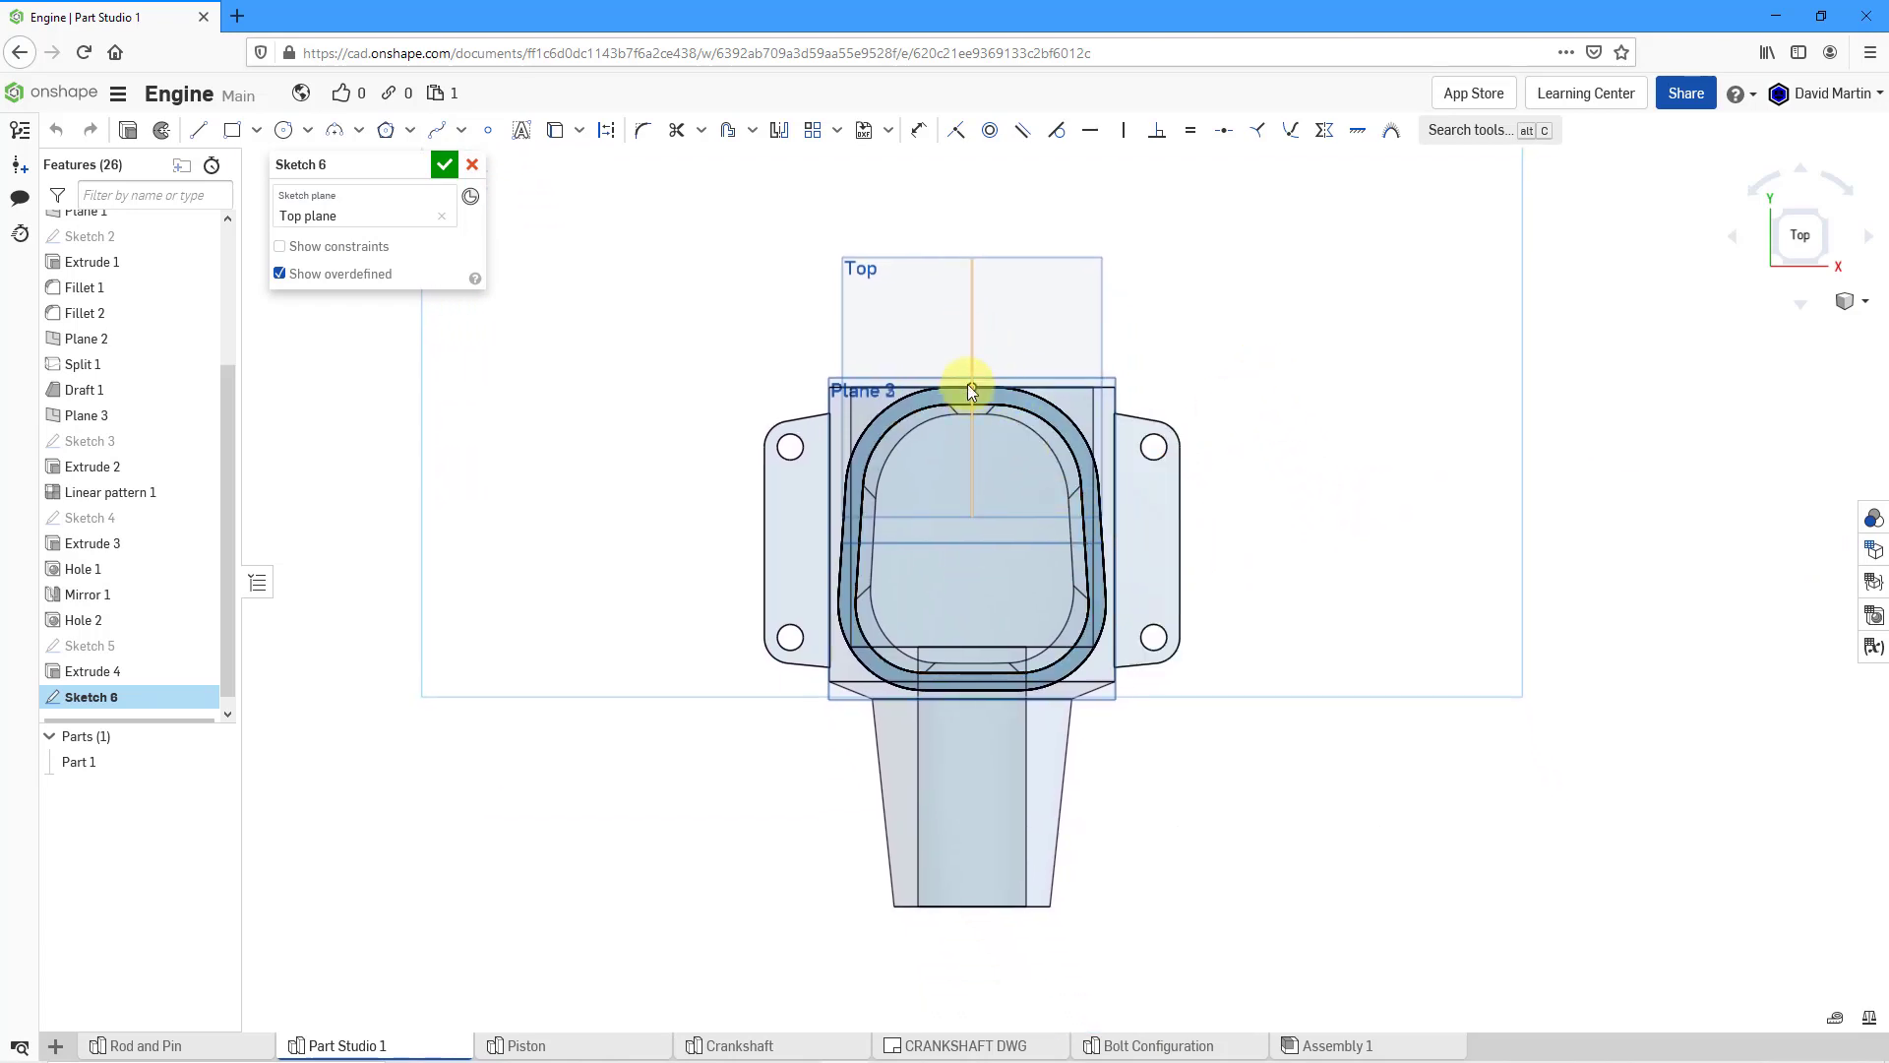
- Sketch a circle about 93 mm in diameter vertically aligned with the origin, and make its centre coincident with Plane 1
left_click(980, 529)
left_click(283, 129)
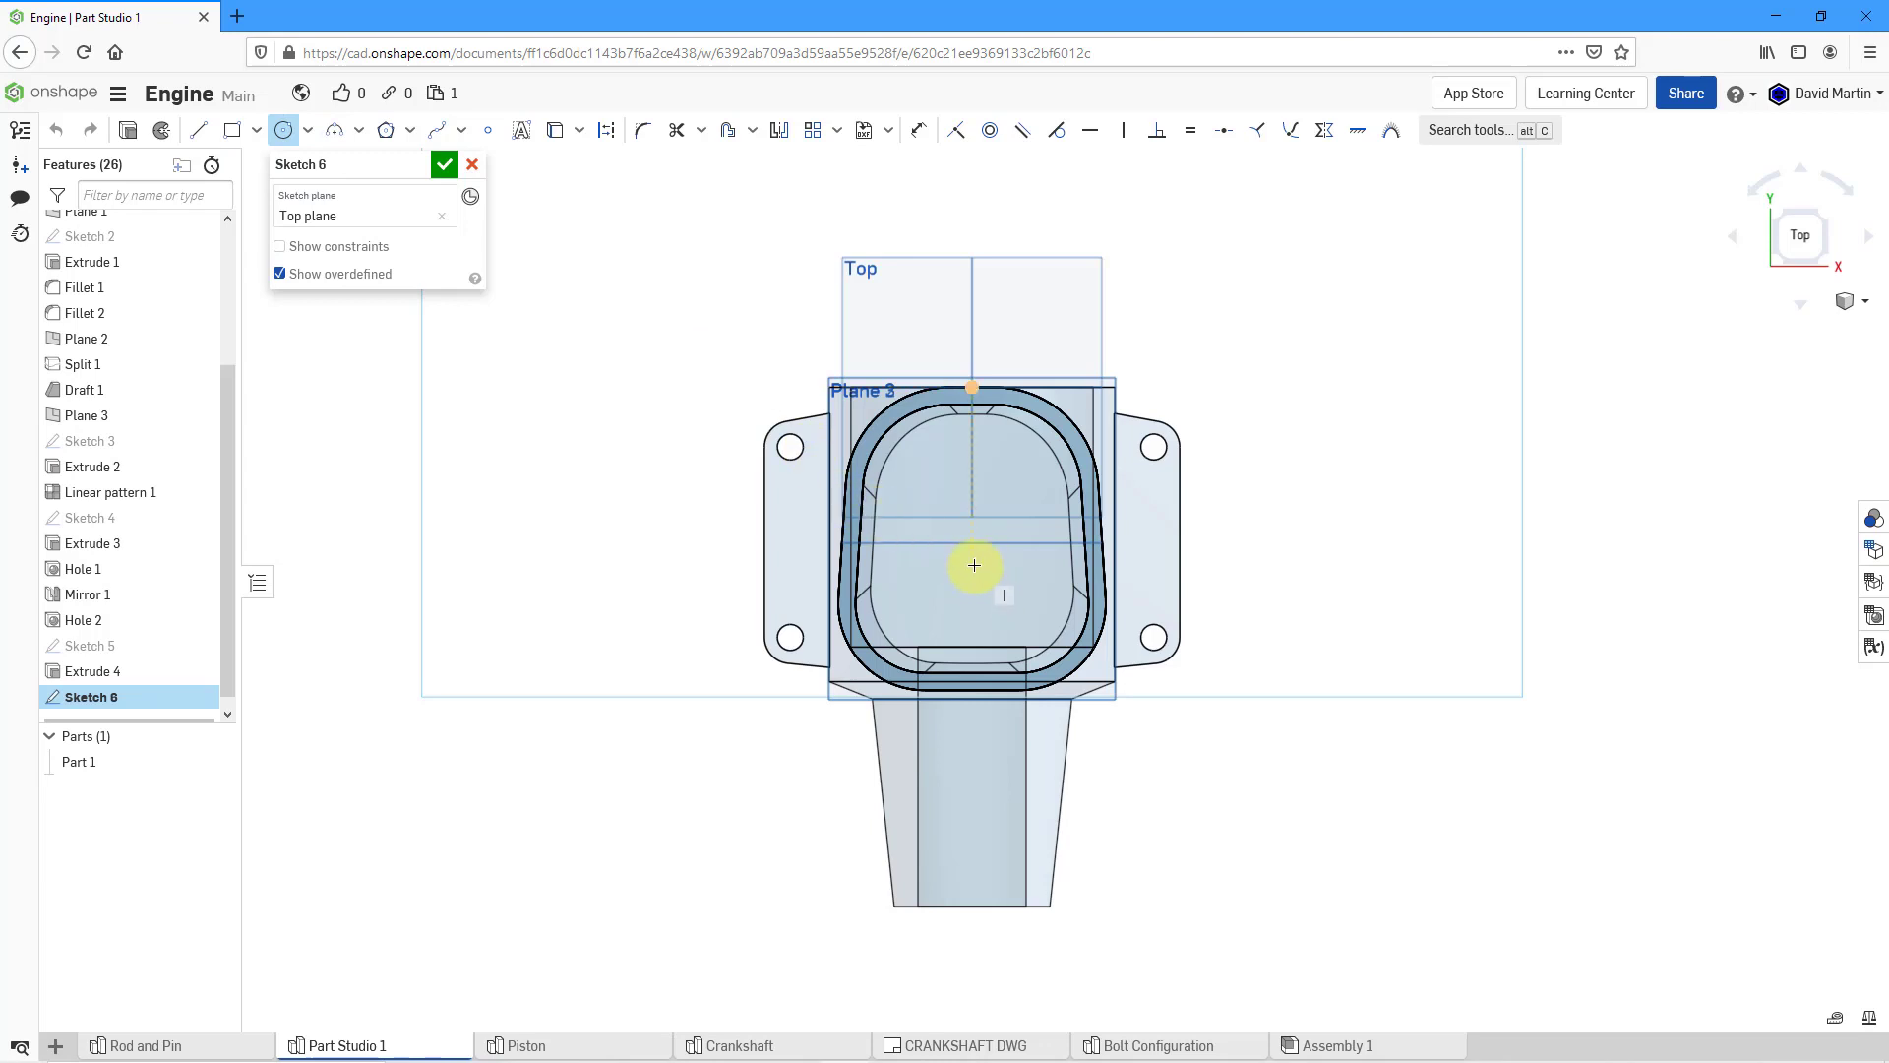
mouse_move(974, 564)
left_mouse_down()
mouse_move(1000, 638)
mouse_move(979, 645)
left_mouse_up()
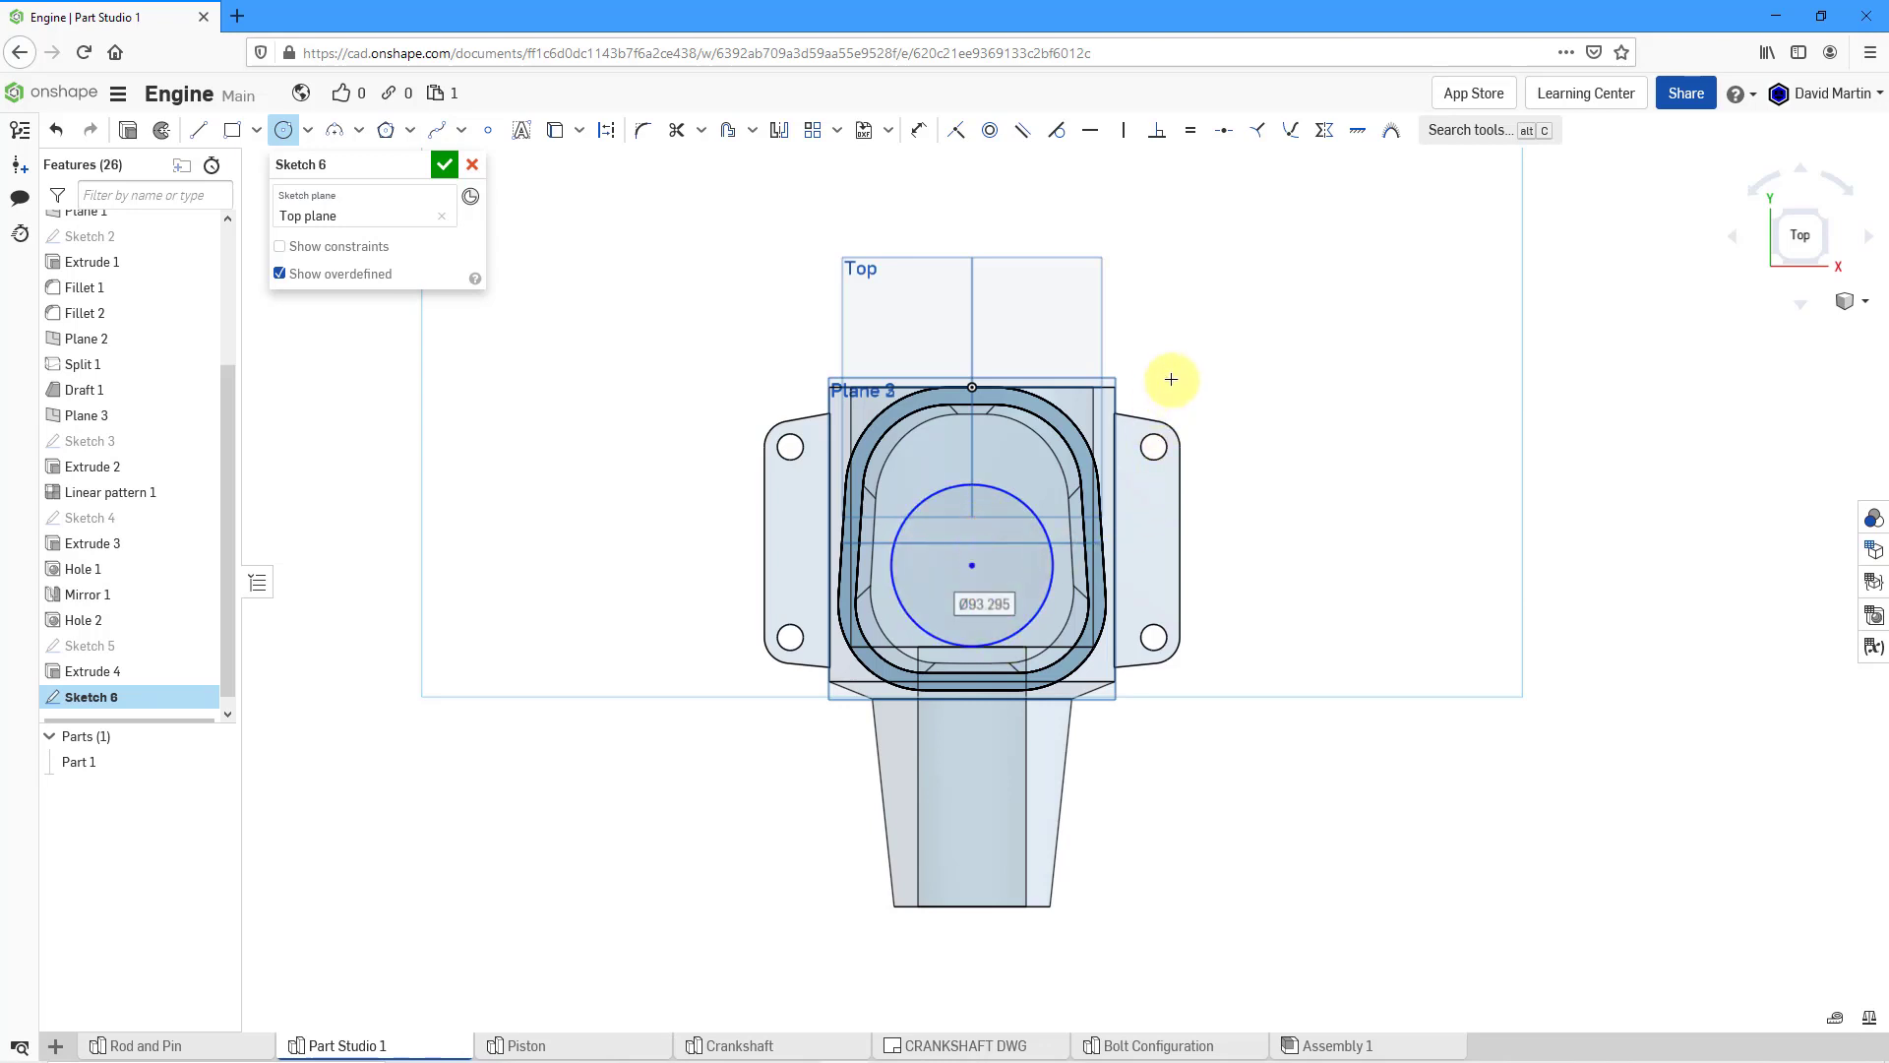
left_click(952, 138)
left_click(972, 564)
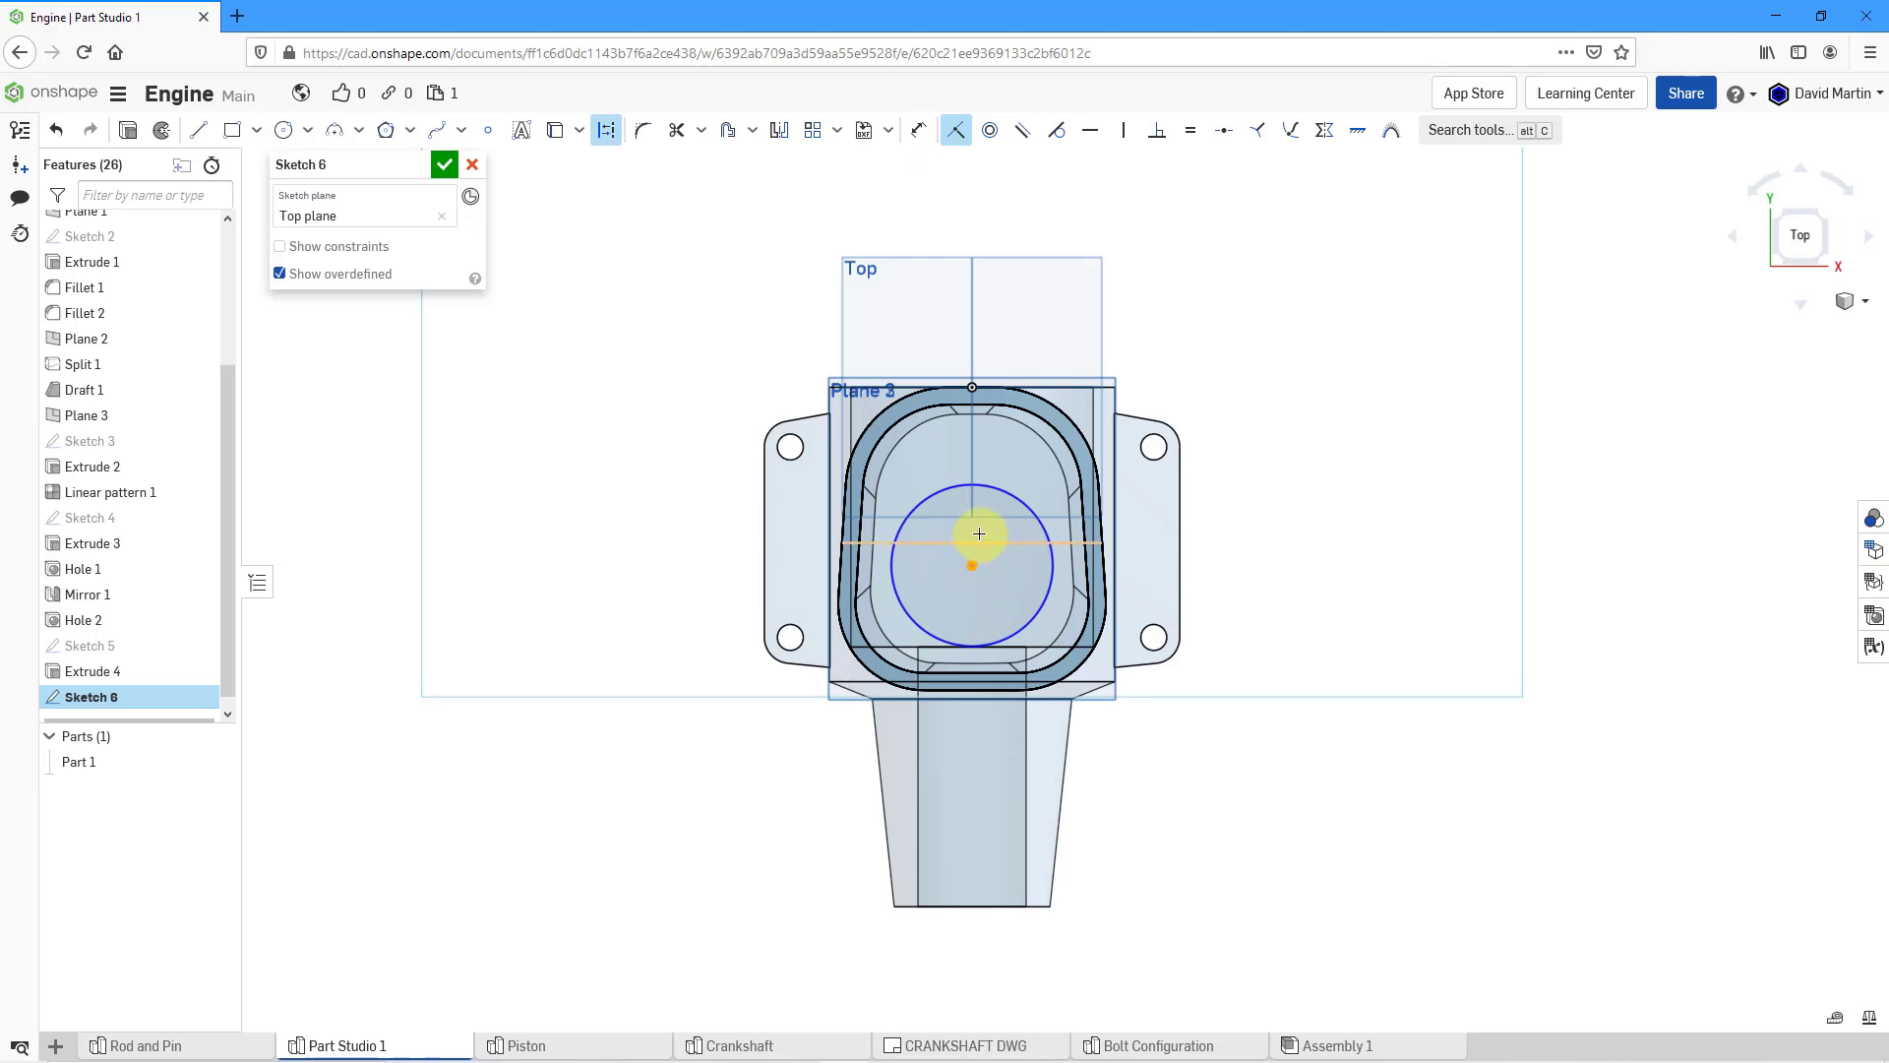
left_click(979, 537)
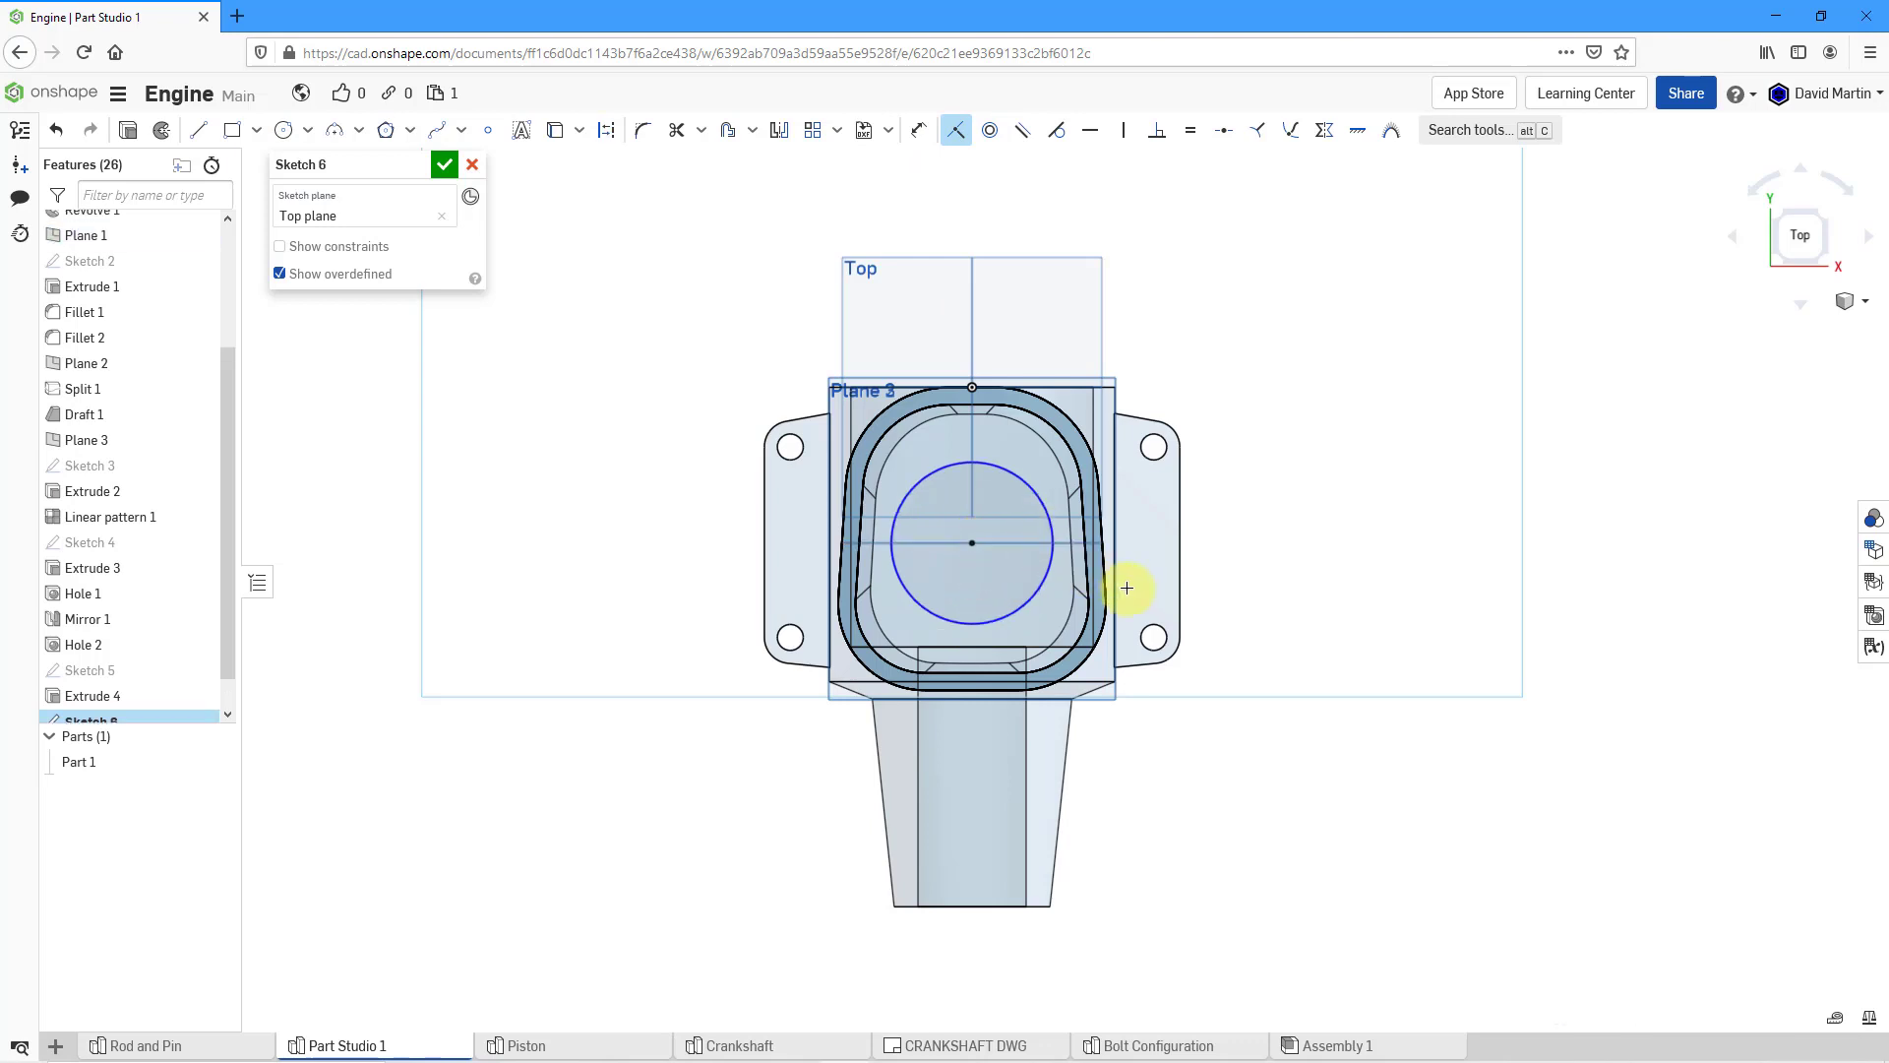
- Set the circle's diameter to 105 mm and finish the sketch
left_click(919, 138)
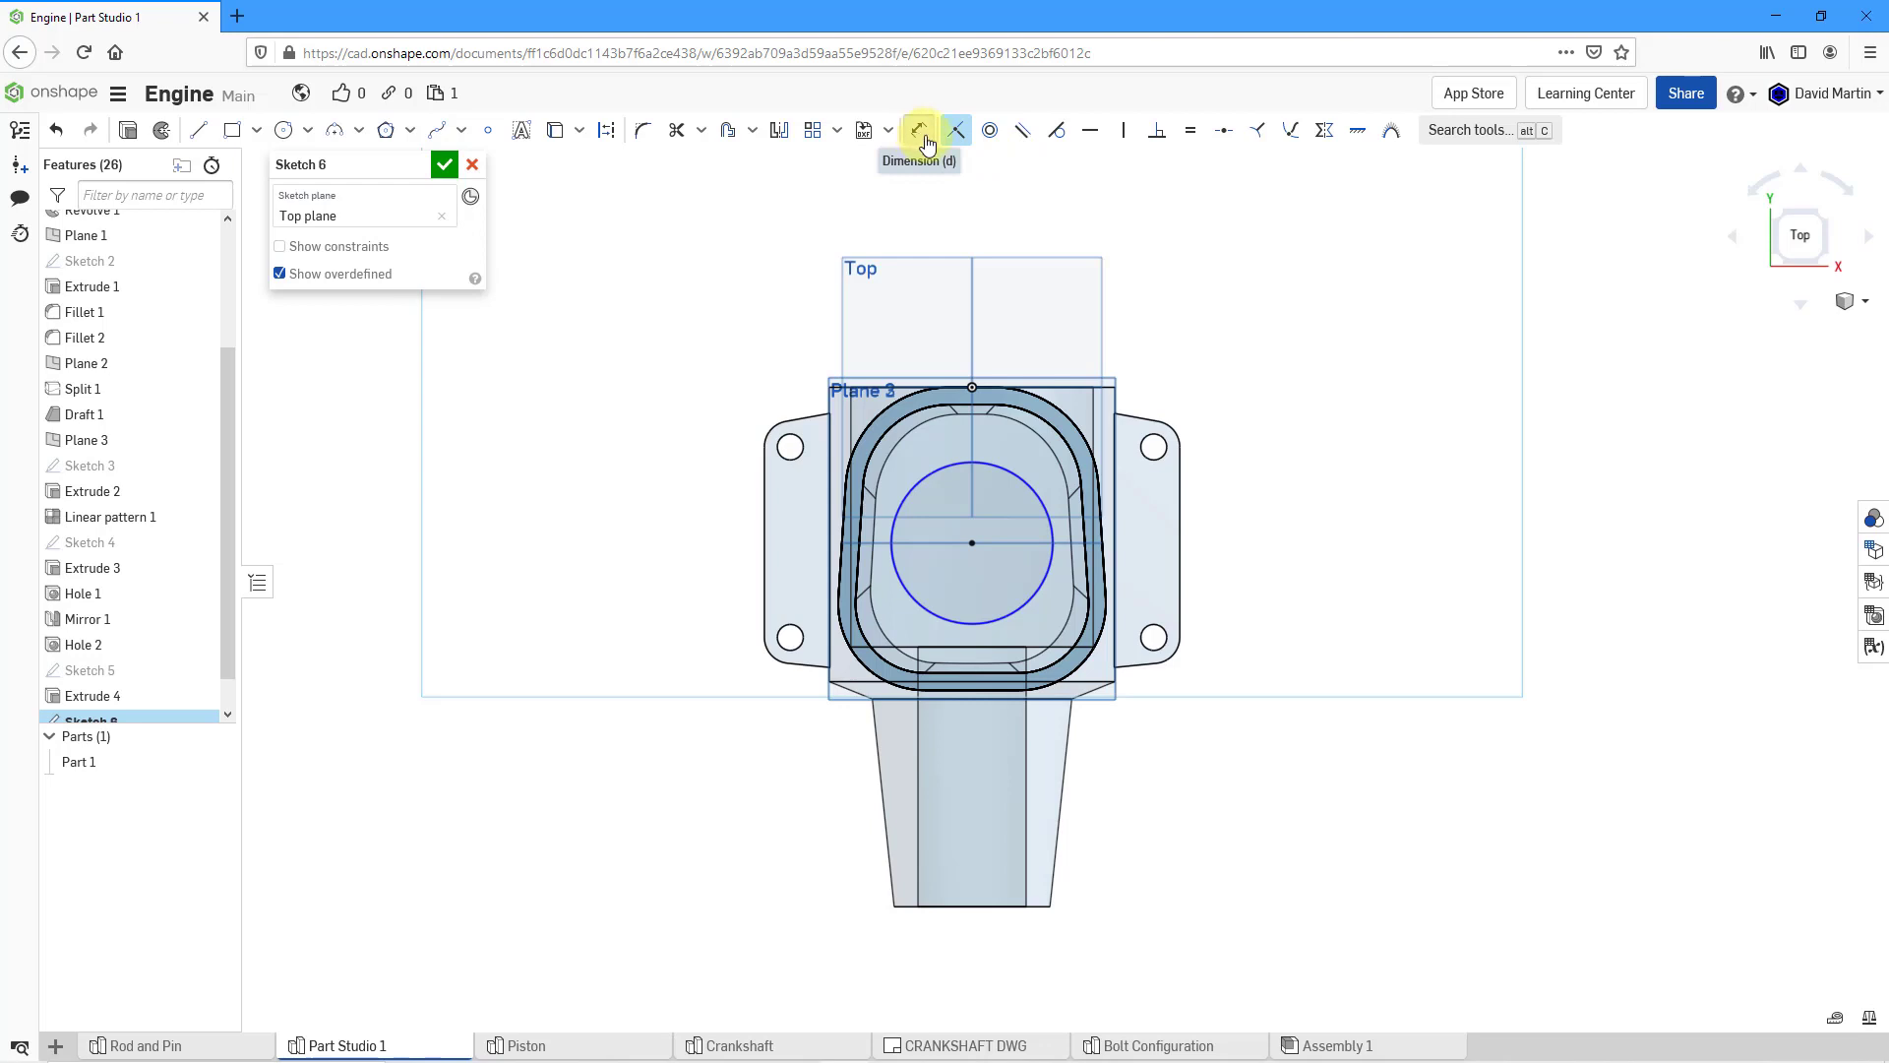
left_click(1019, 476)
left_click(1164, 310)
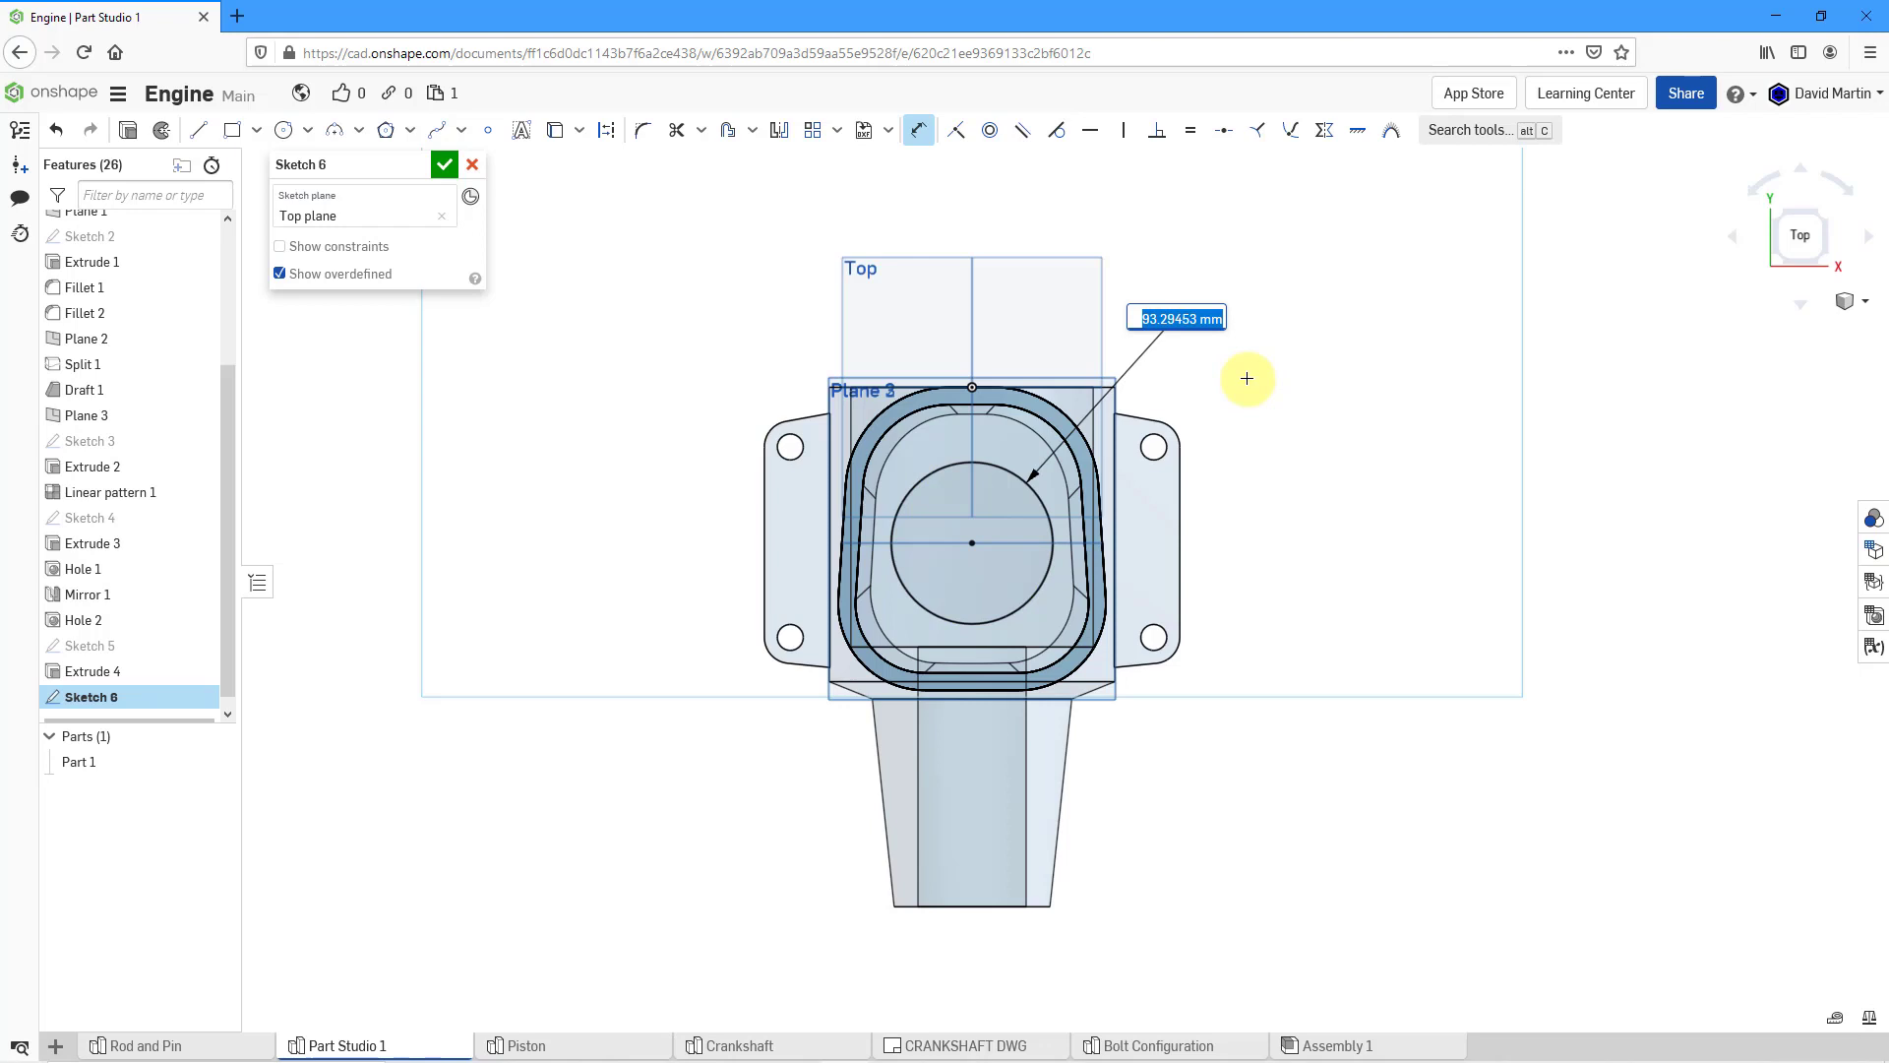
type("105")
key("Return")
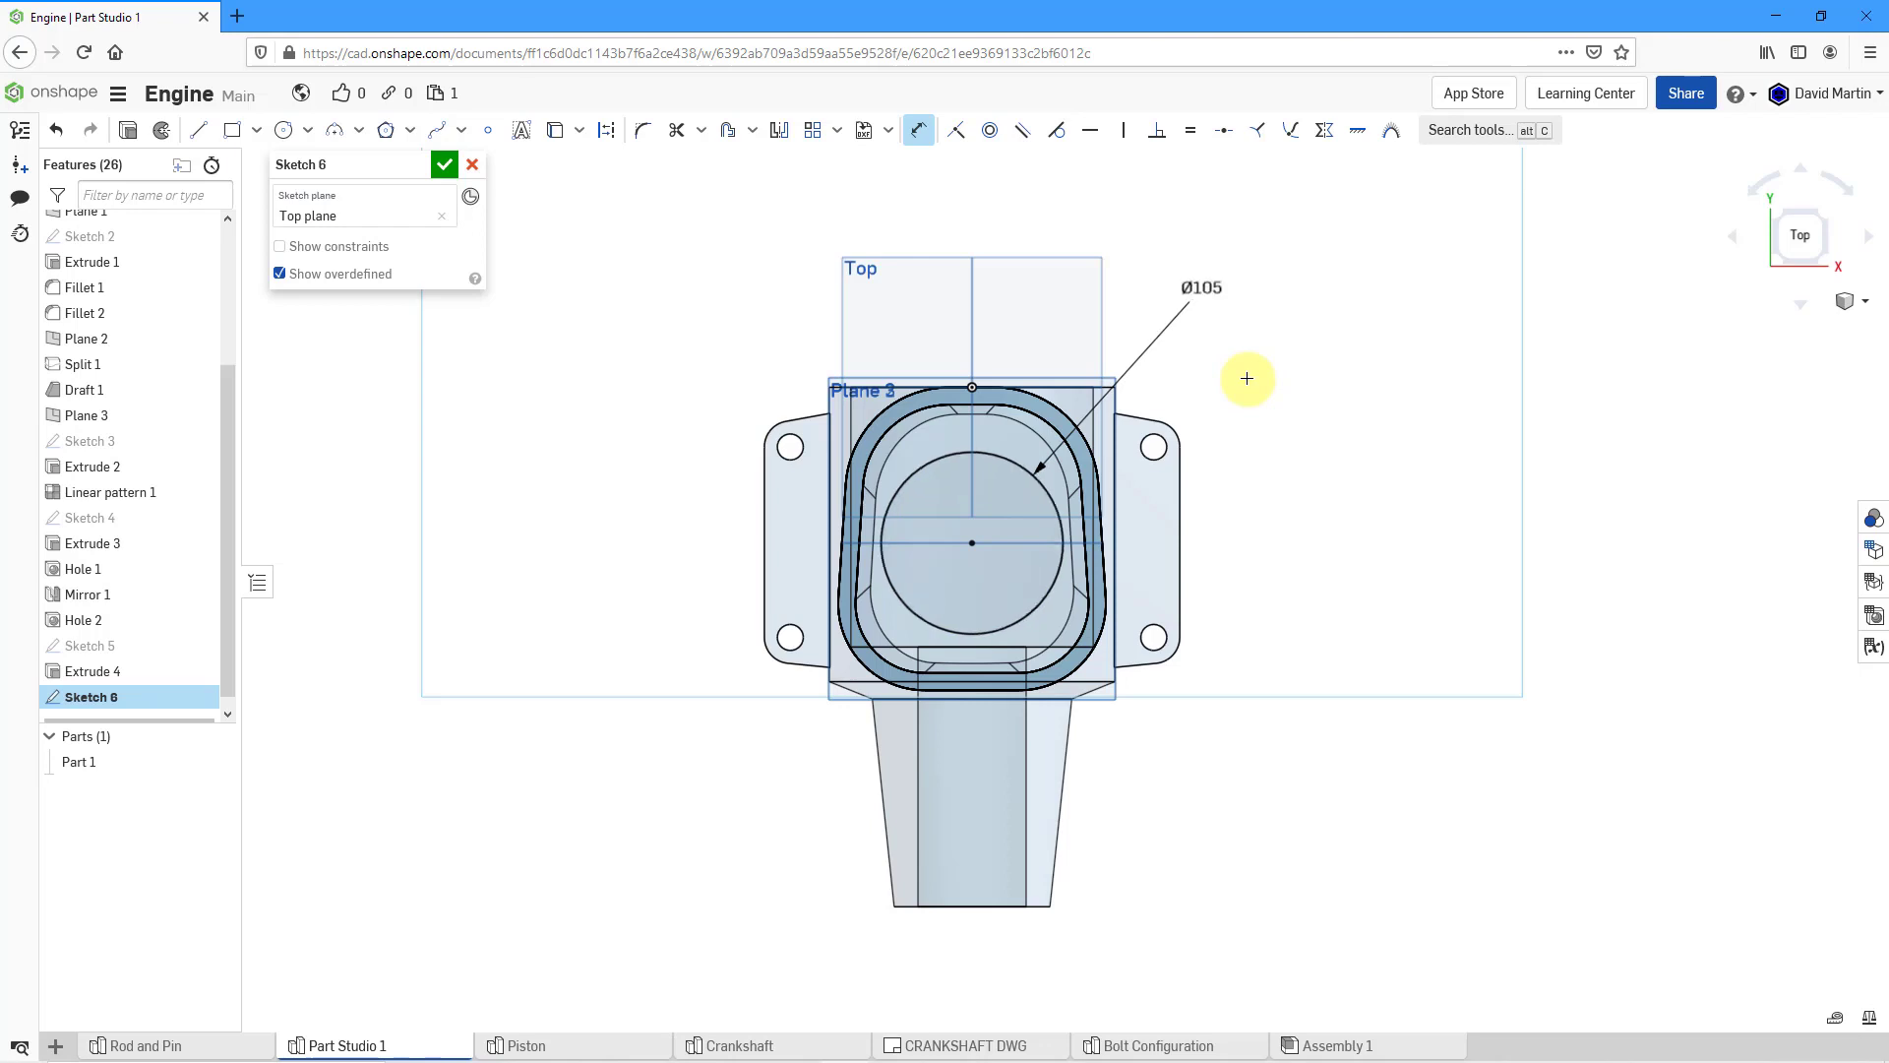
mouse_move(957, 519)
right_mouse_down()
mouse_move(962, 434)
mouse_move(919, 400)
mouse_move(952, 442)
mouse_move(928, 426)
right_mouse_up()
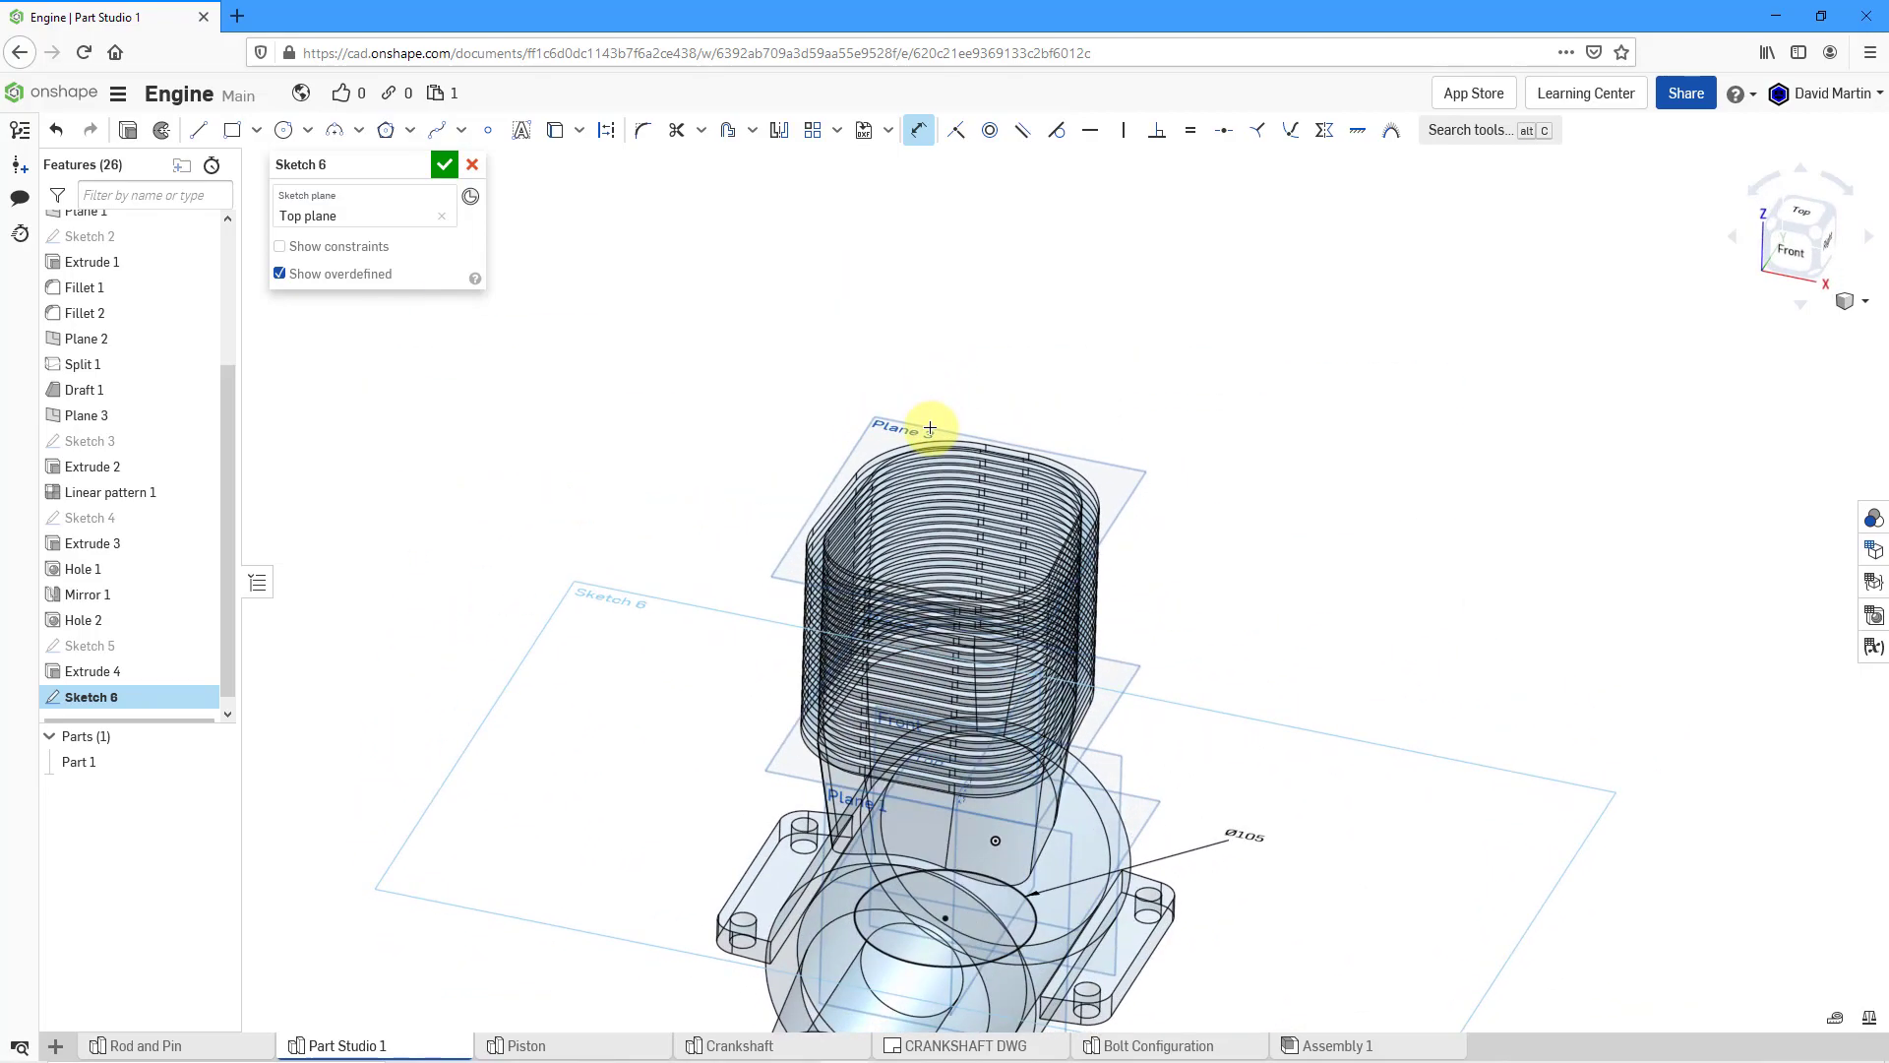
right_click_drag(970, 535, 963, 417)
middle_click_drag(963, 417, 965, 316)
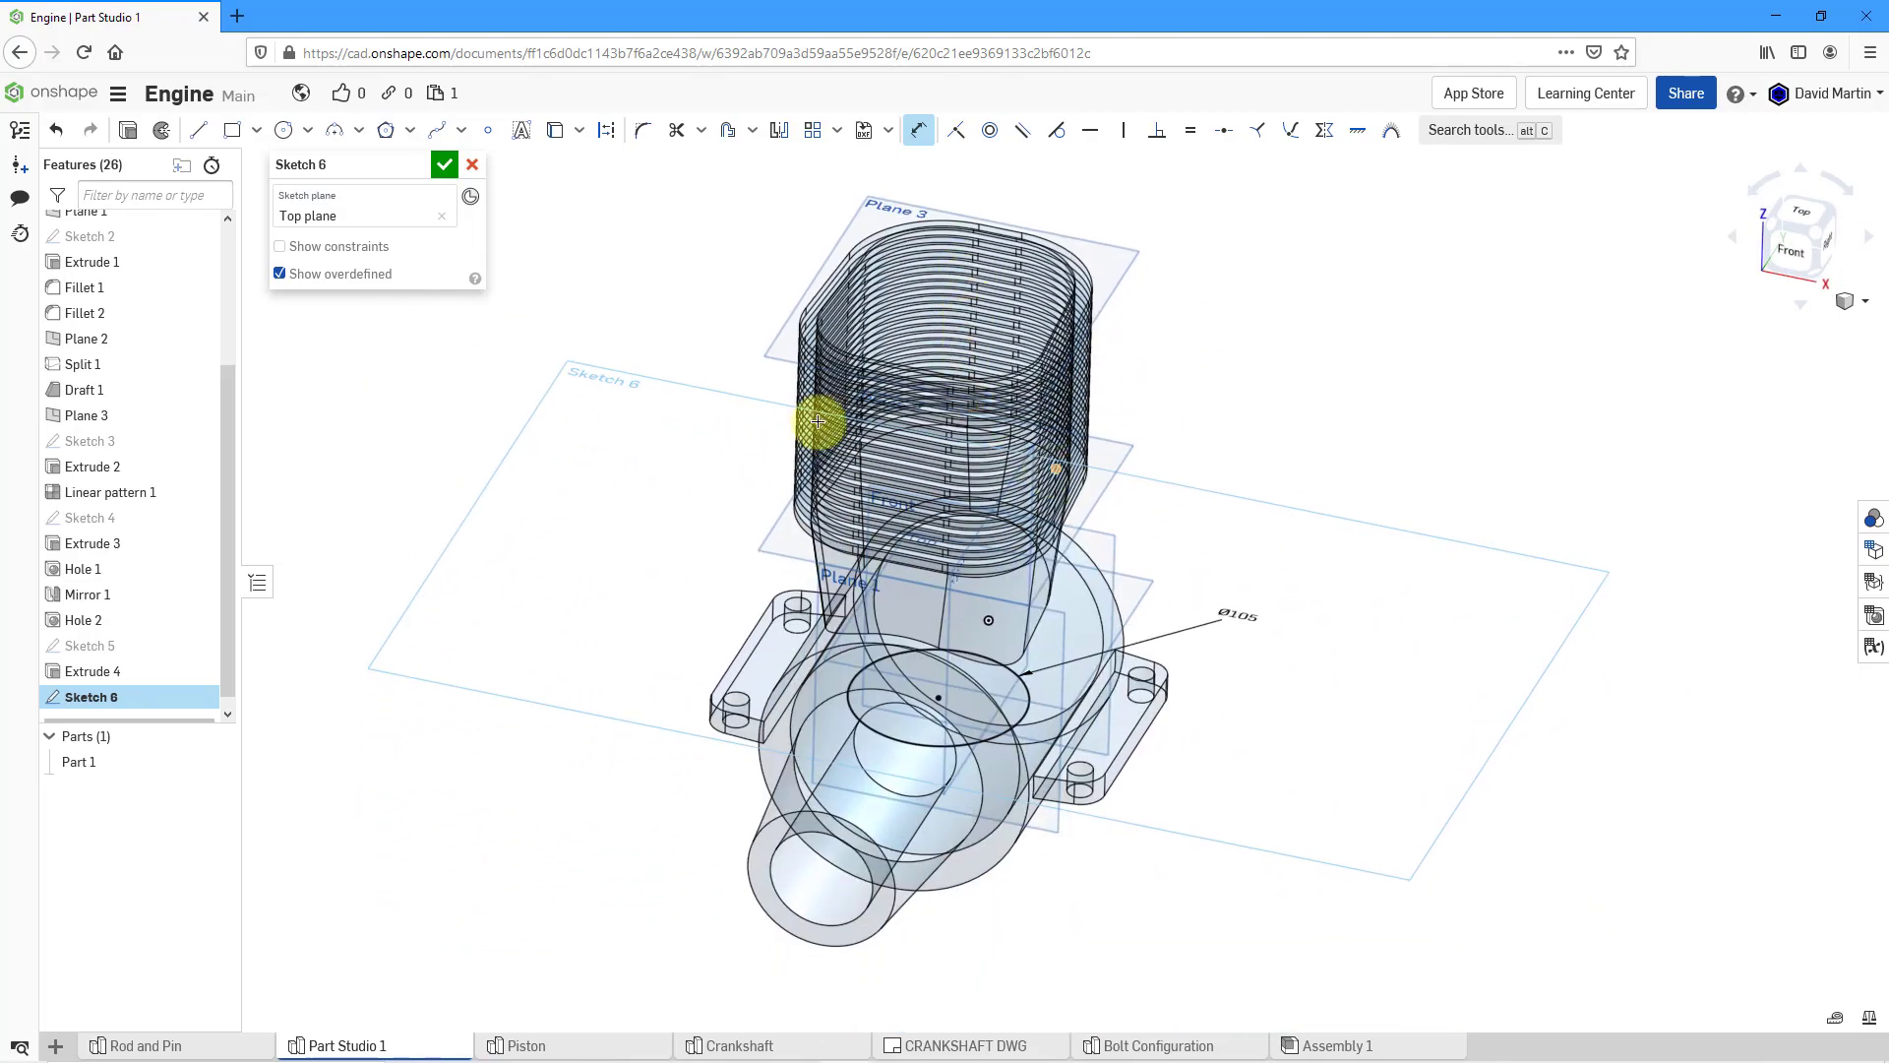
left_click(441, 167)
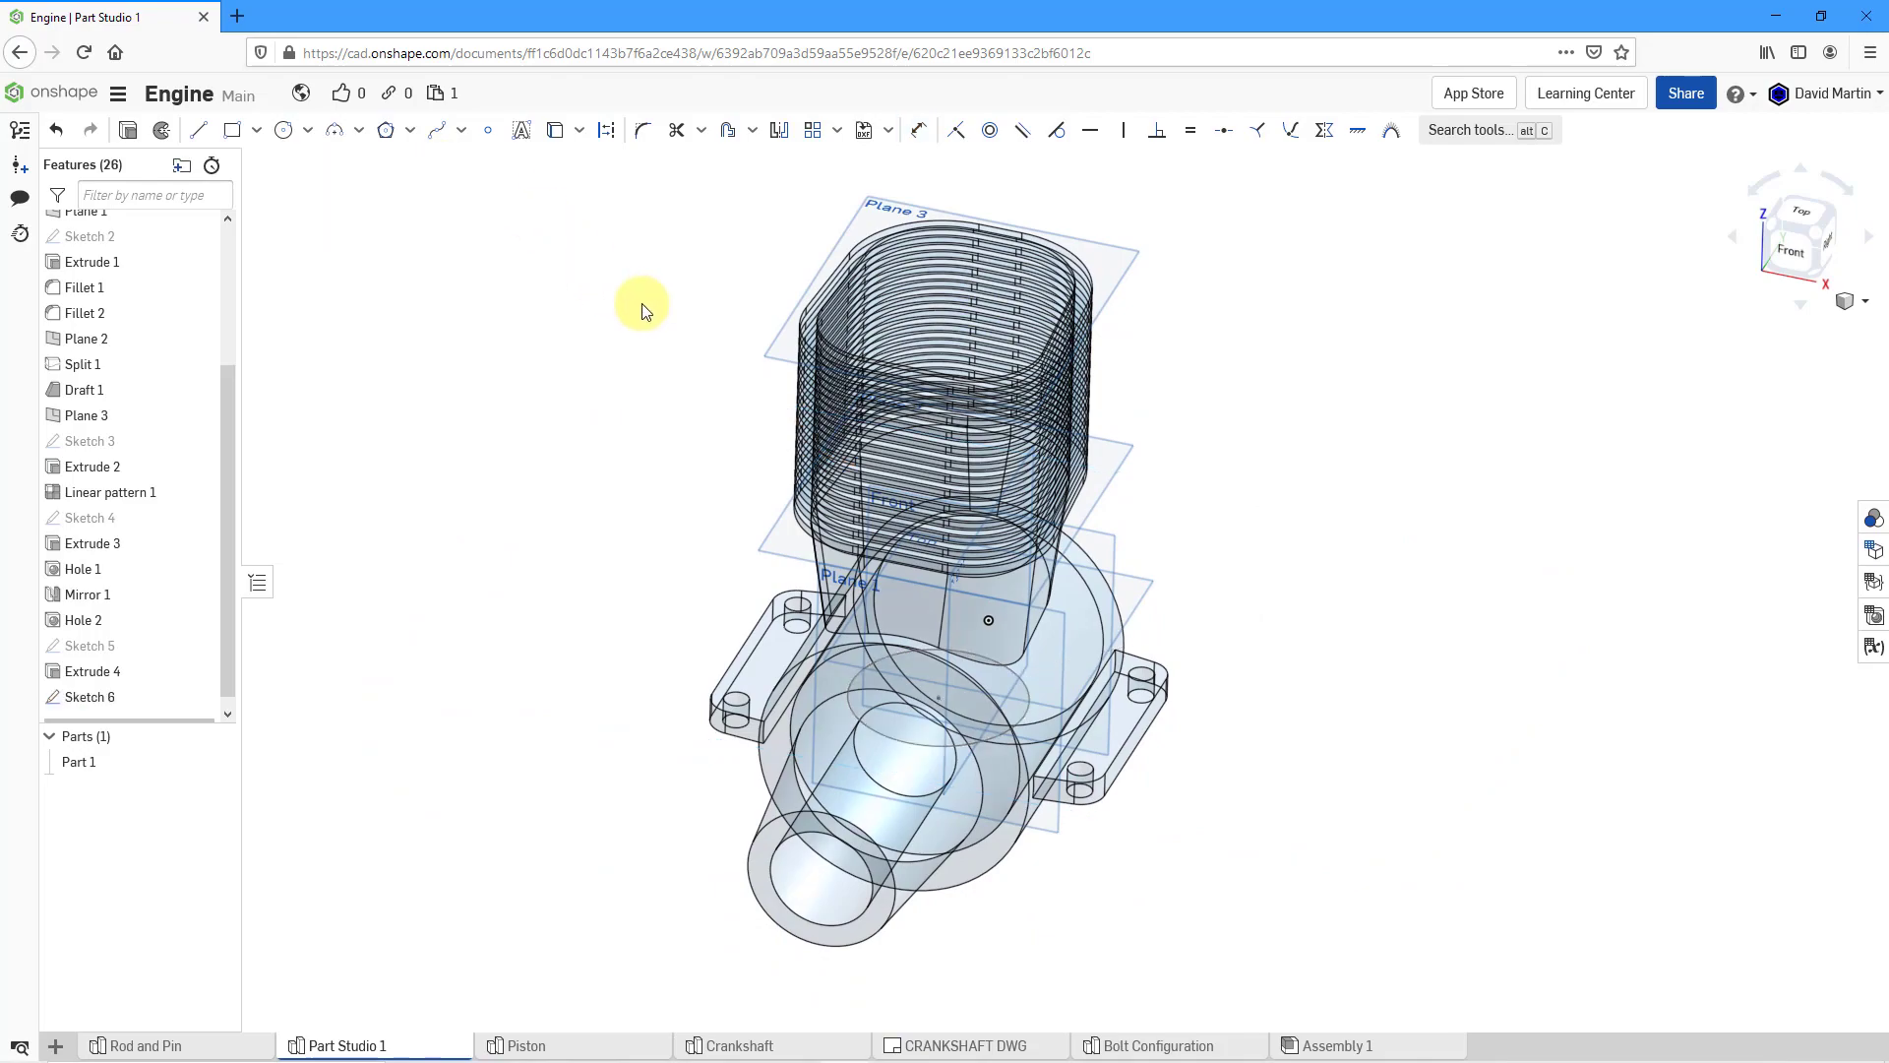
- Extrude the 105 mm circle region upward through the finned cylinder to a depth of 333 mm
mouse_move(742, 452)
right_mouse_down()
mouse_move(718, 418)
mouse_move(714, 446)
right_mouse_up()
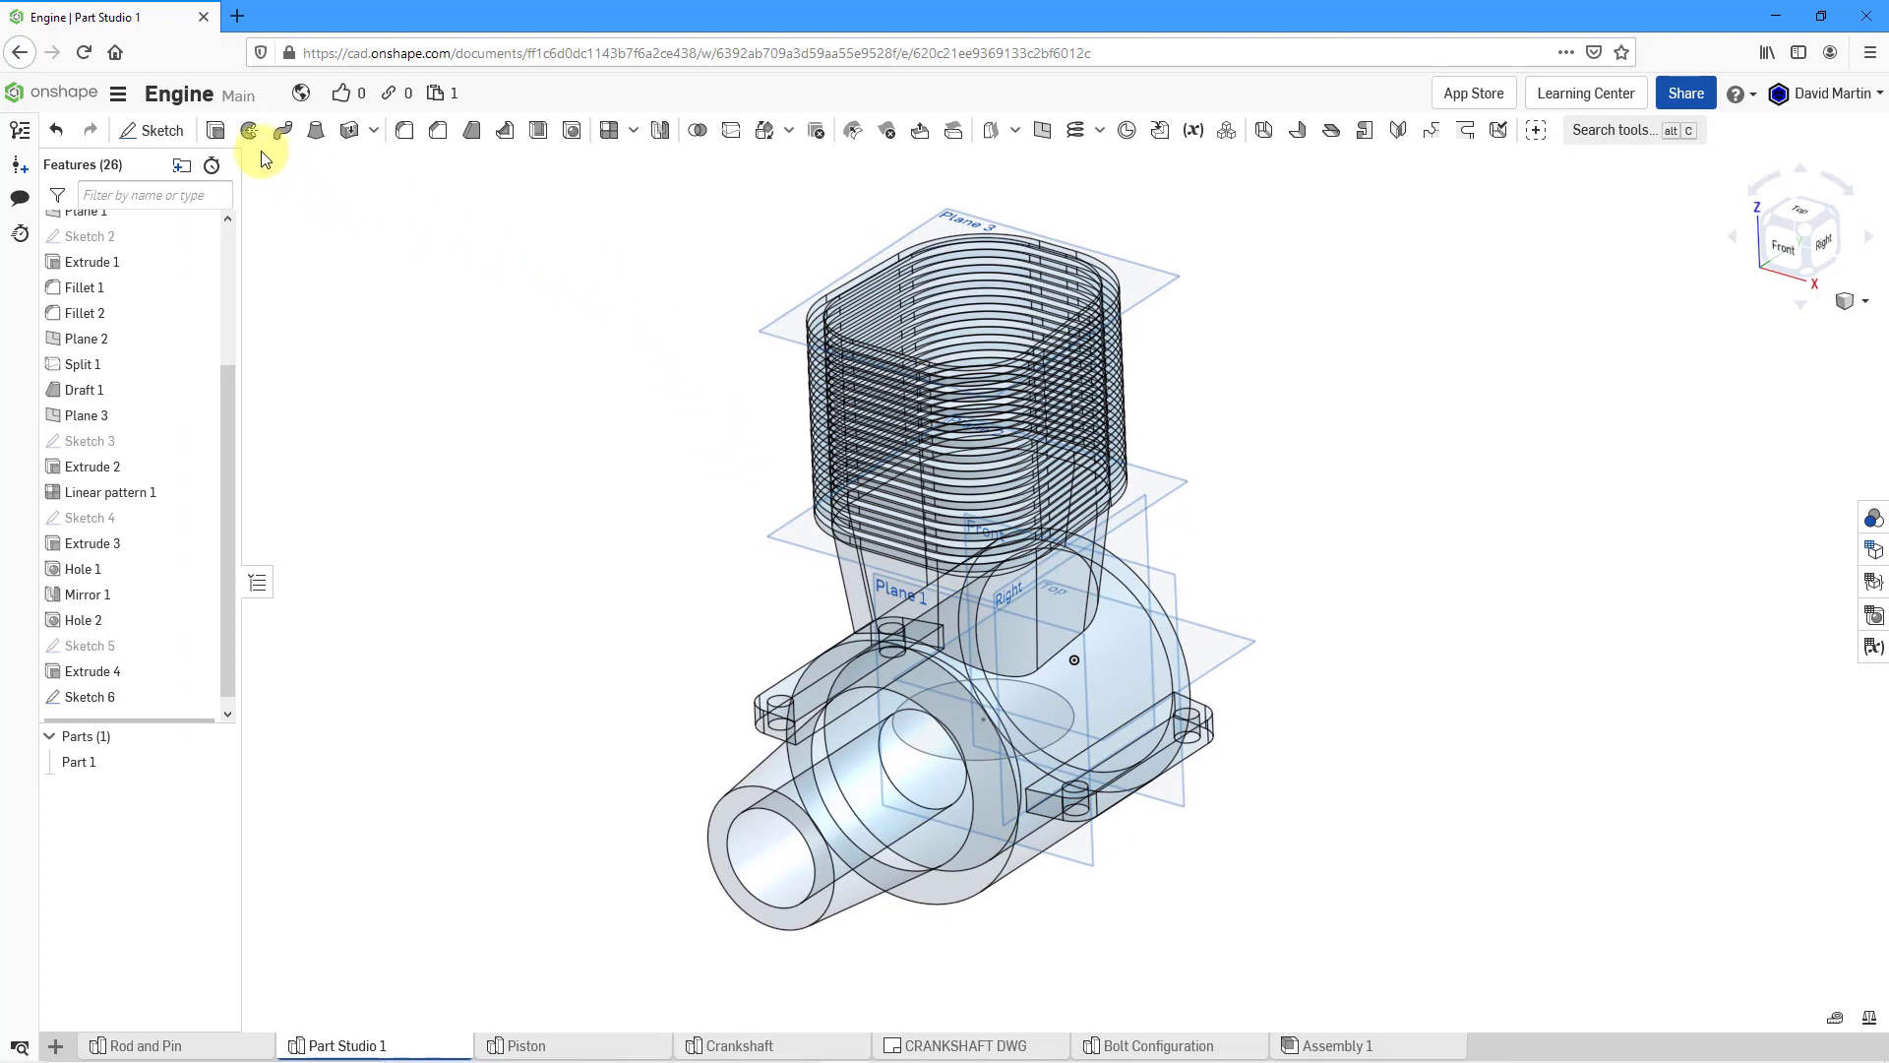
left_click(215, 131)
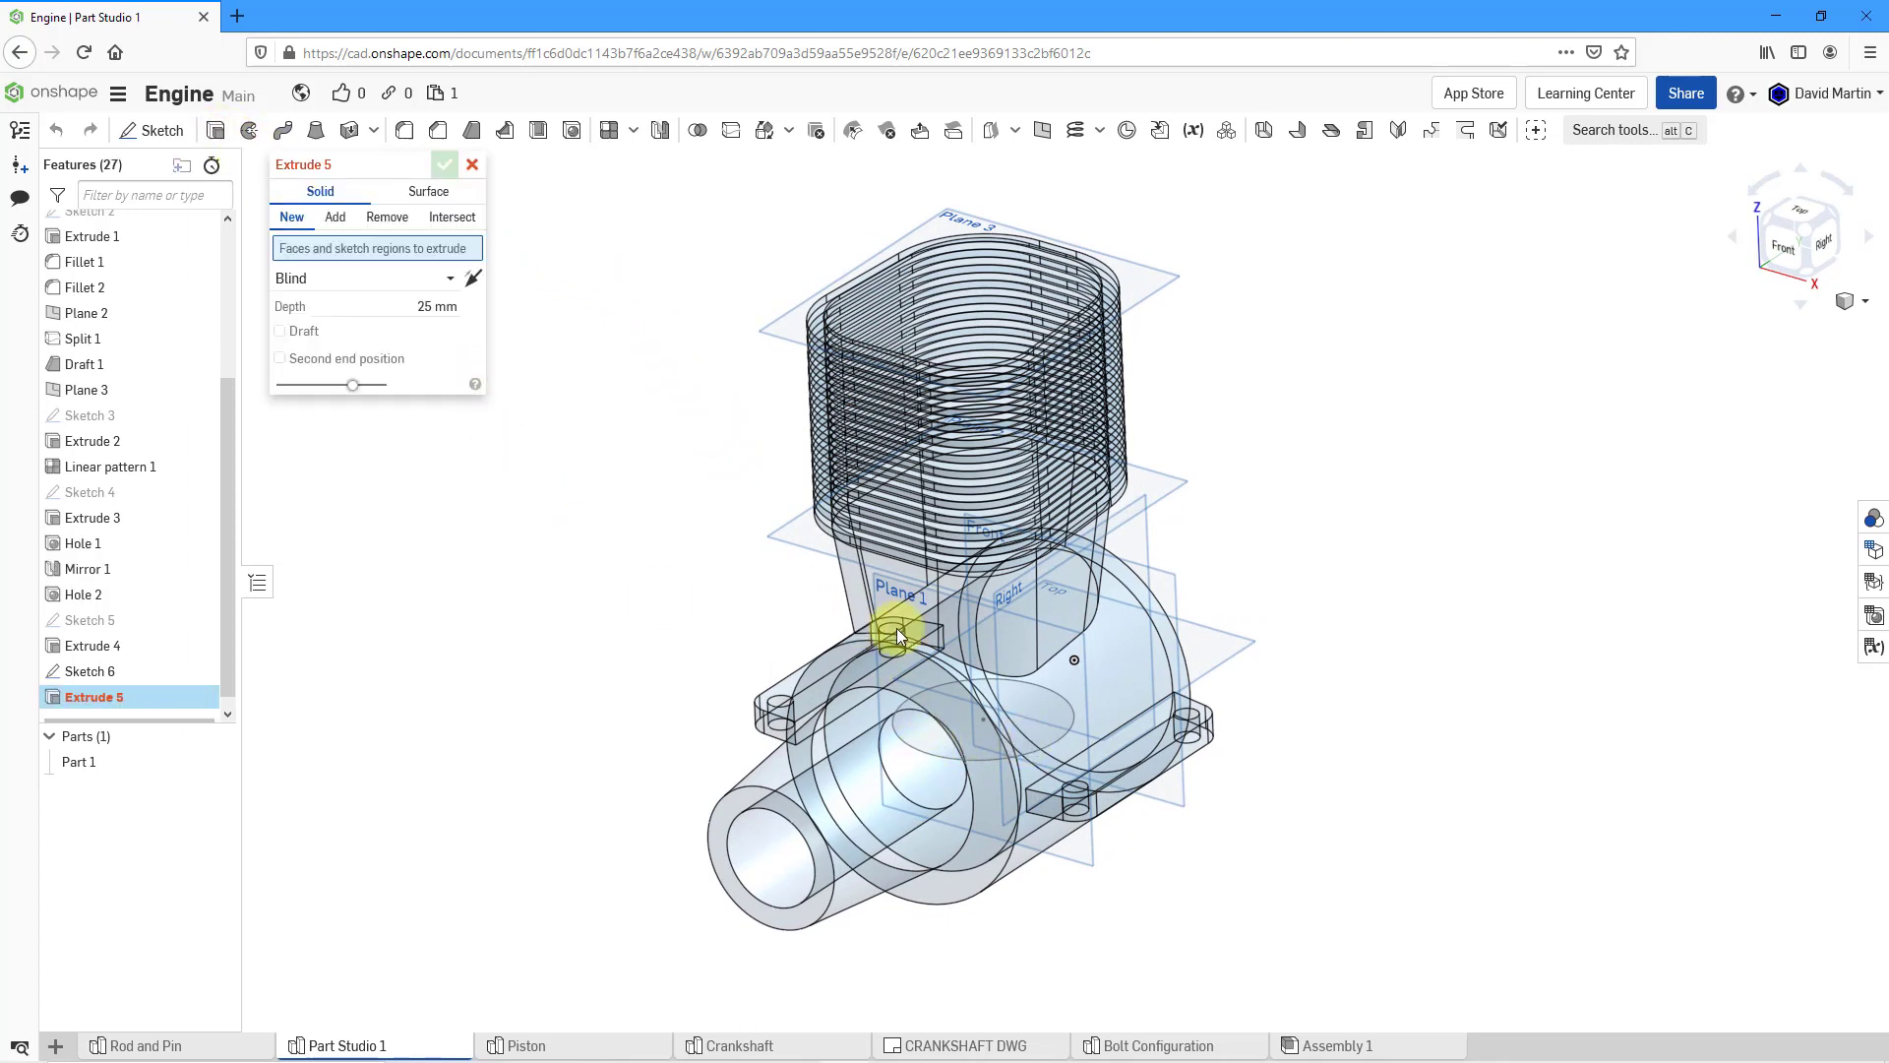
right_click(931, 738)
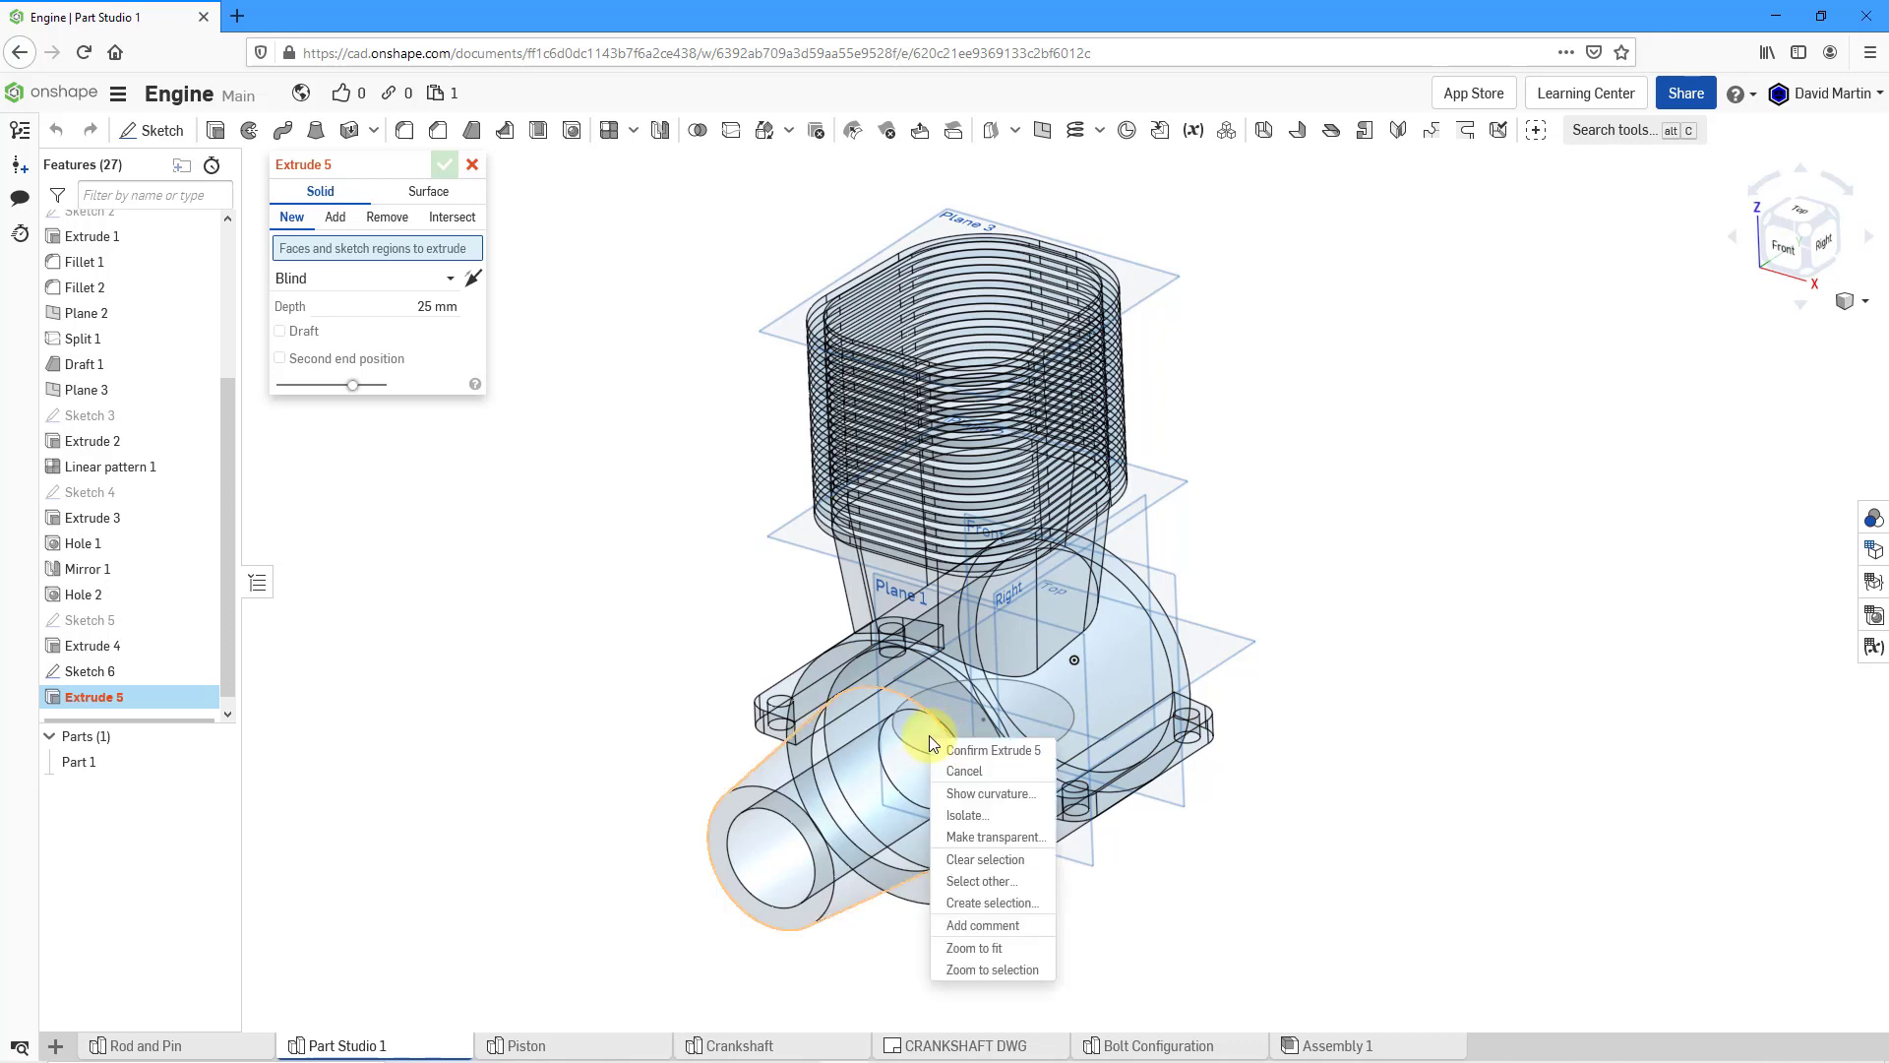
left_click(1018, 891)
left_click(1095, 827)
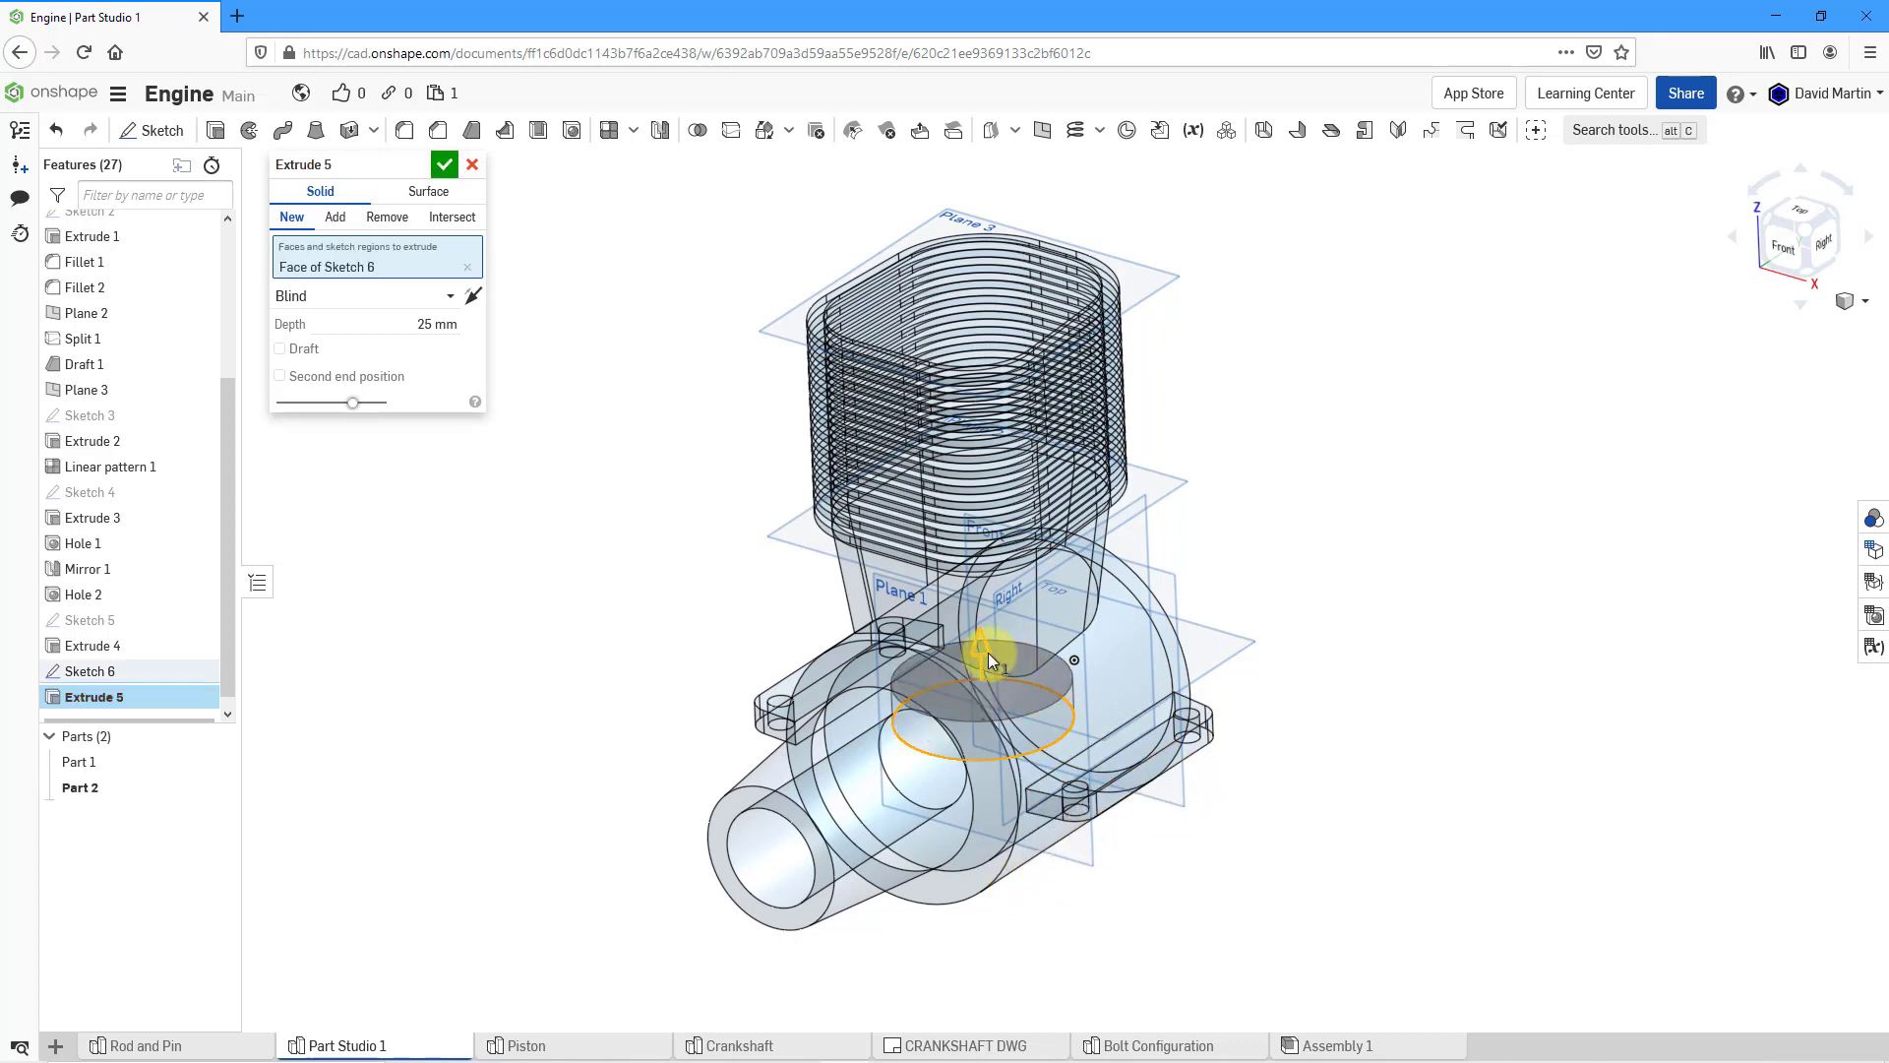
left_click_drag(988, 653, 948, 185)
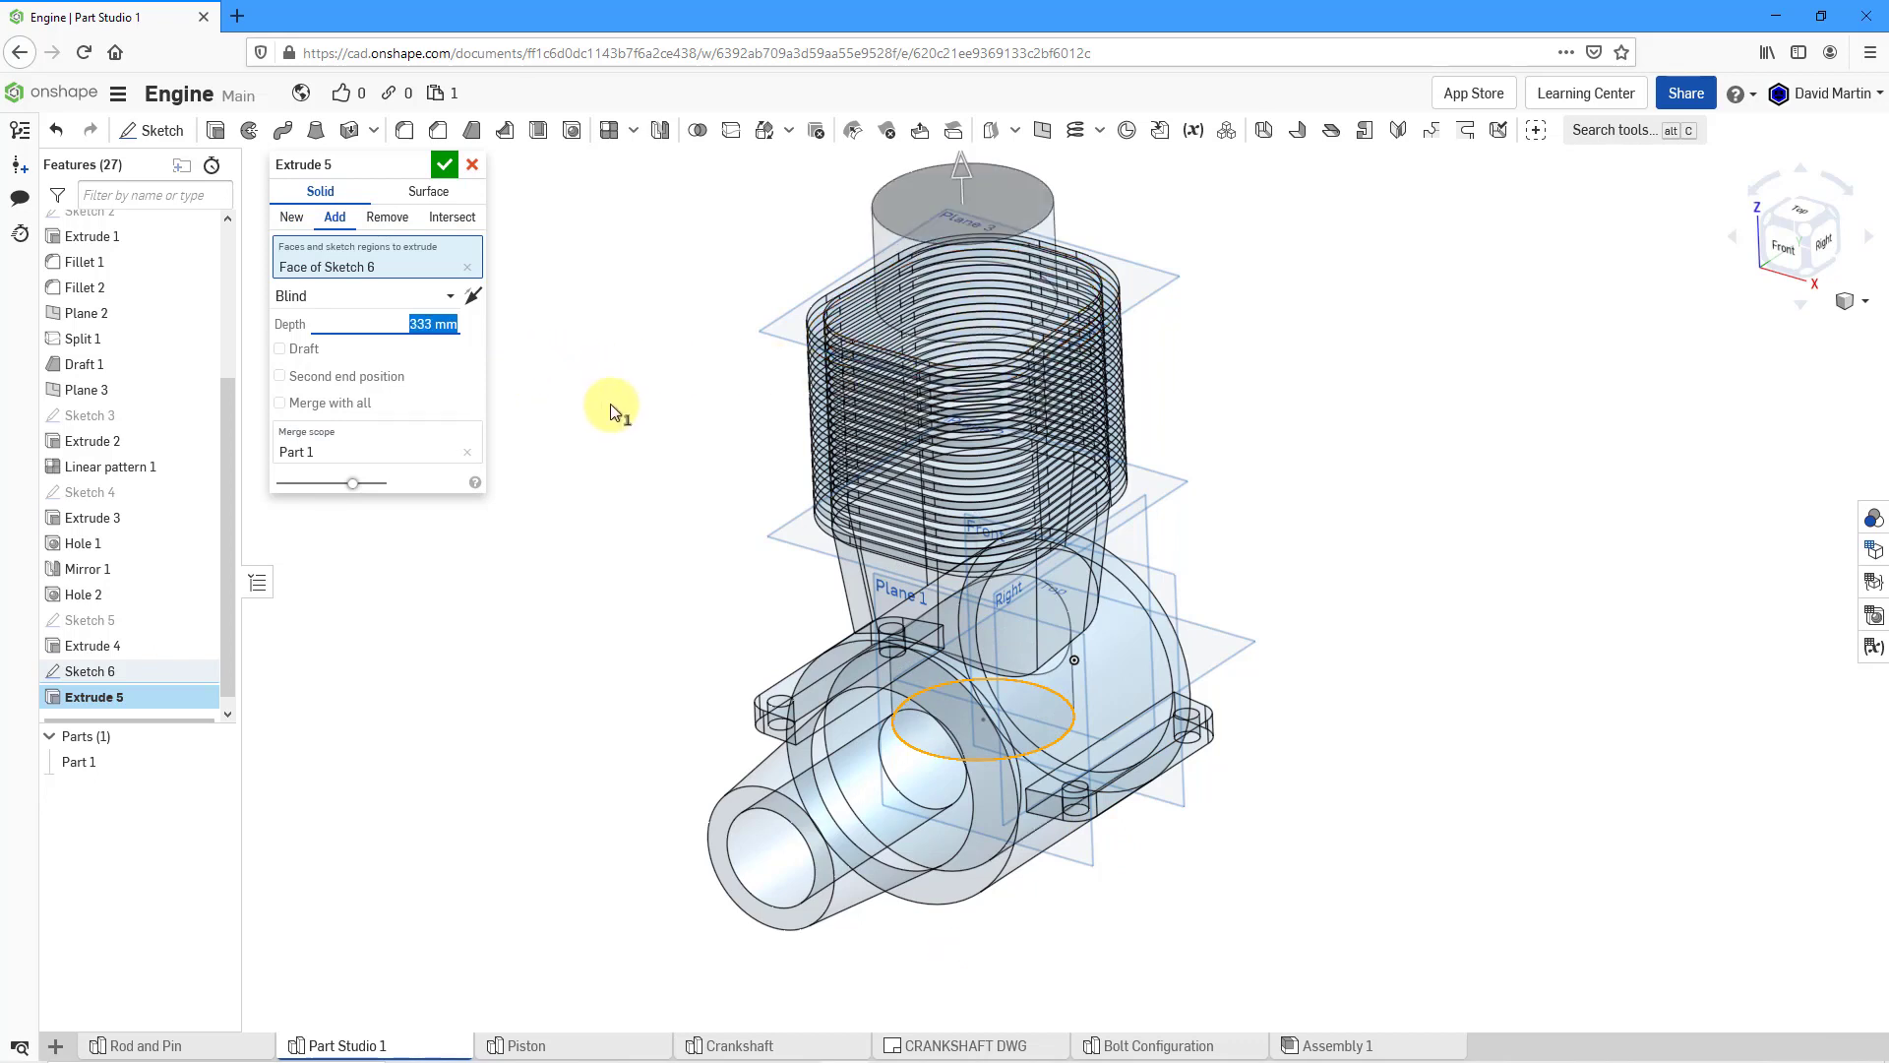
- Make the extrude a Remove cut with end type Through all directed upward, restore shaded display, and accept it
left_click(385, 220)
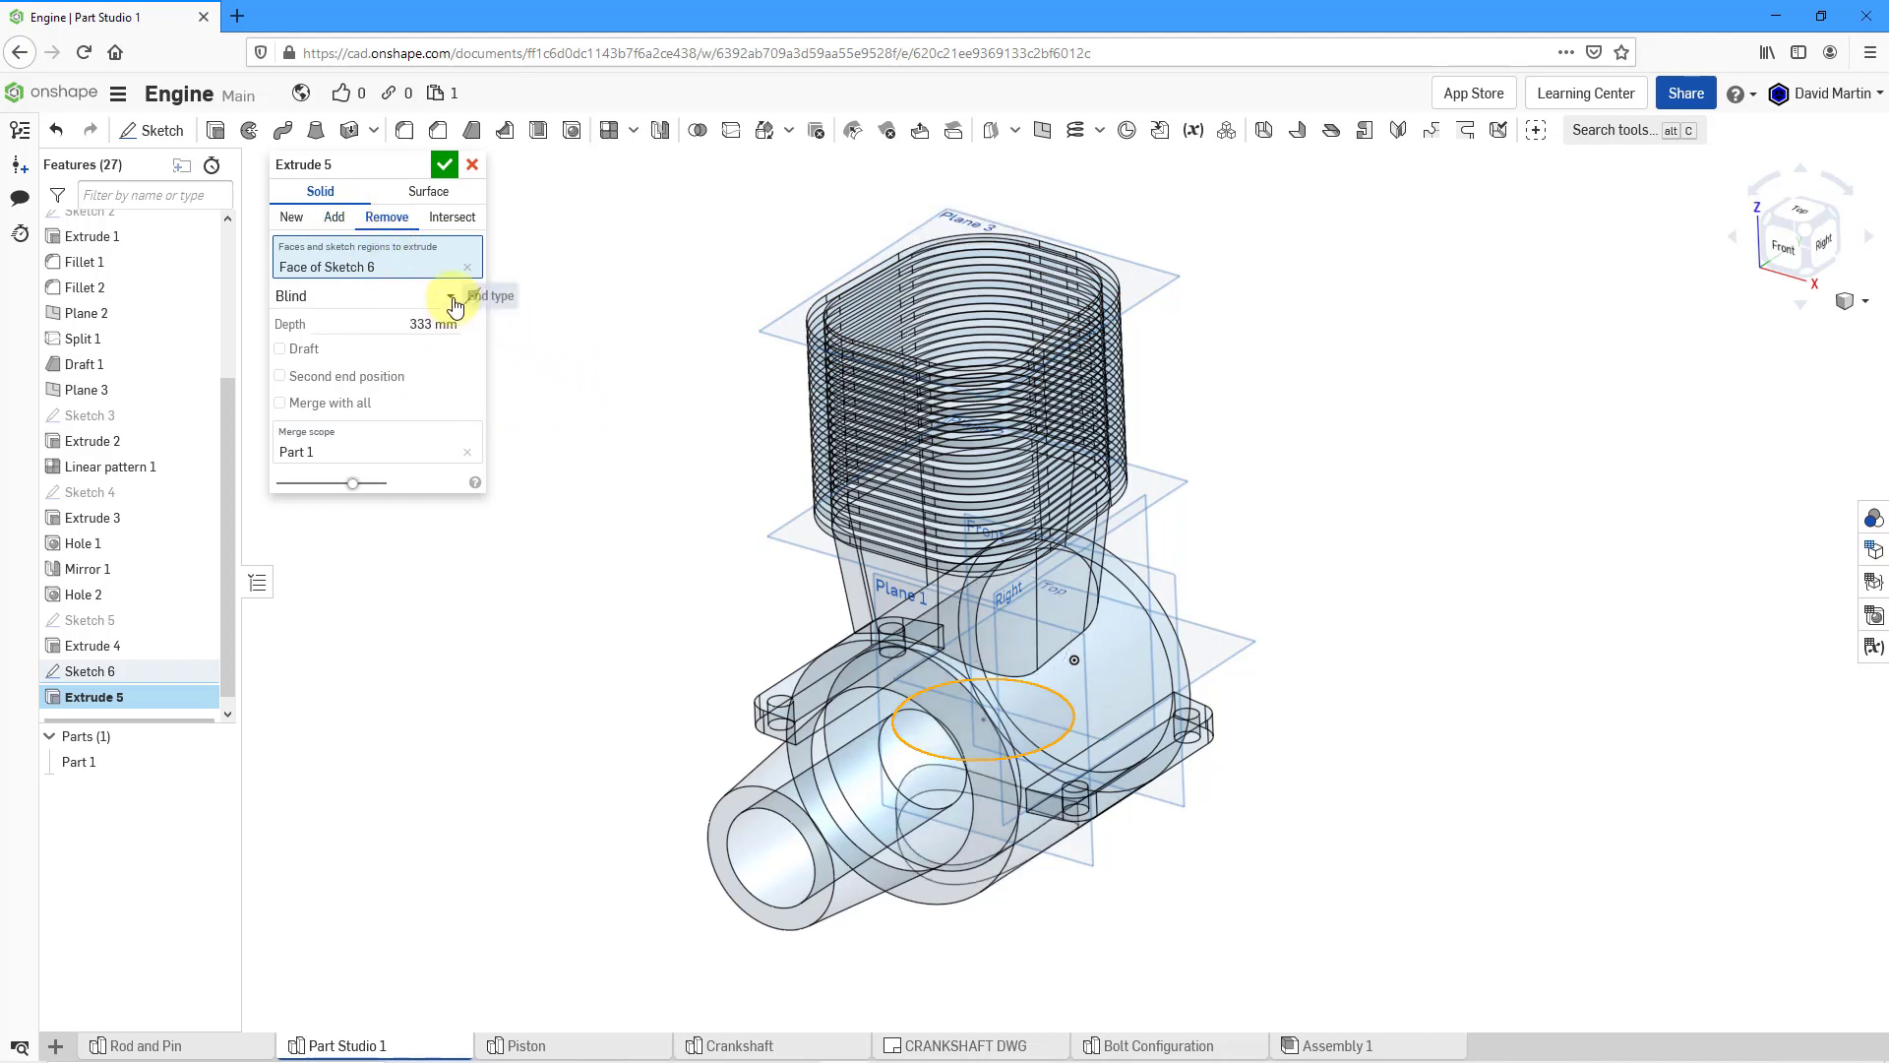
left_click(447, 298)
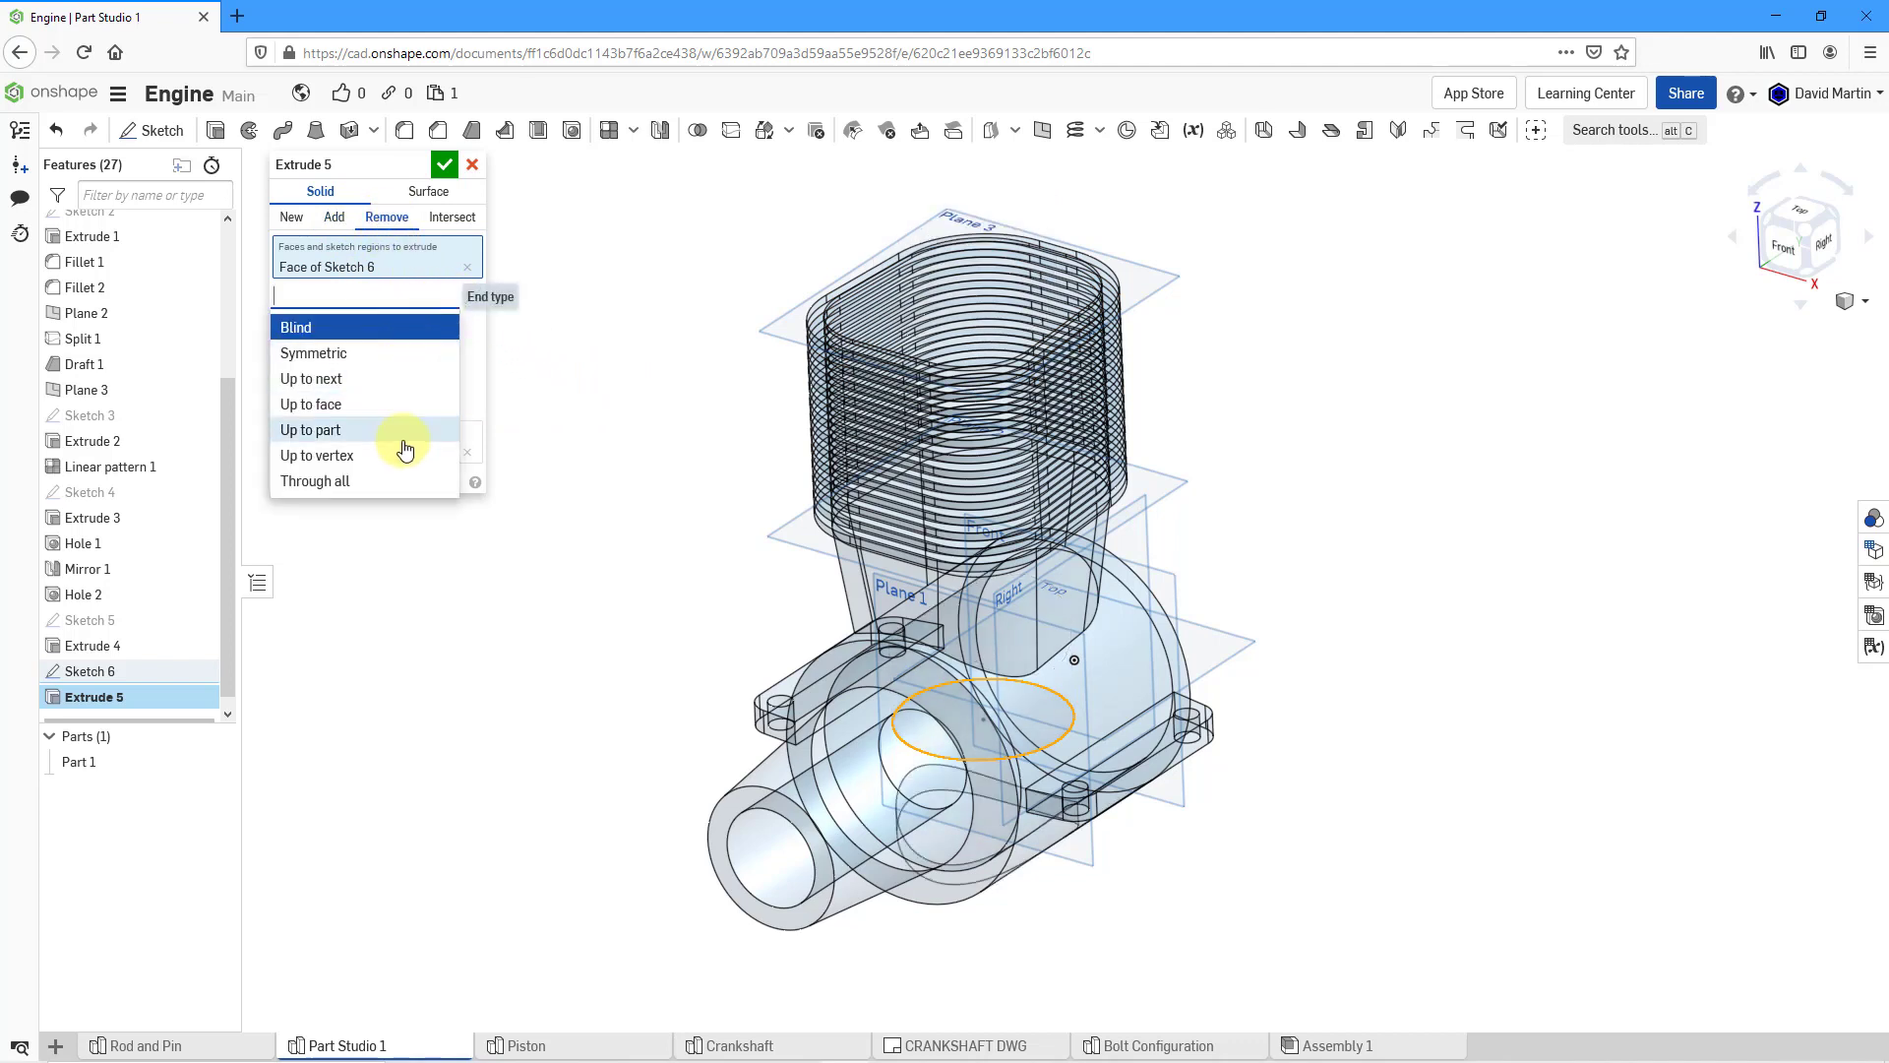
left_click(395, 481)
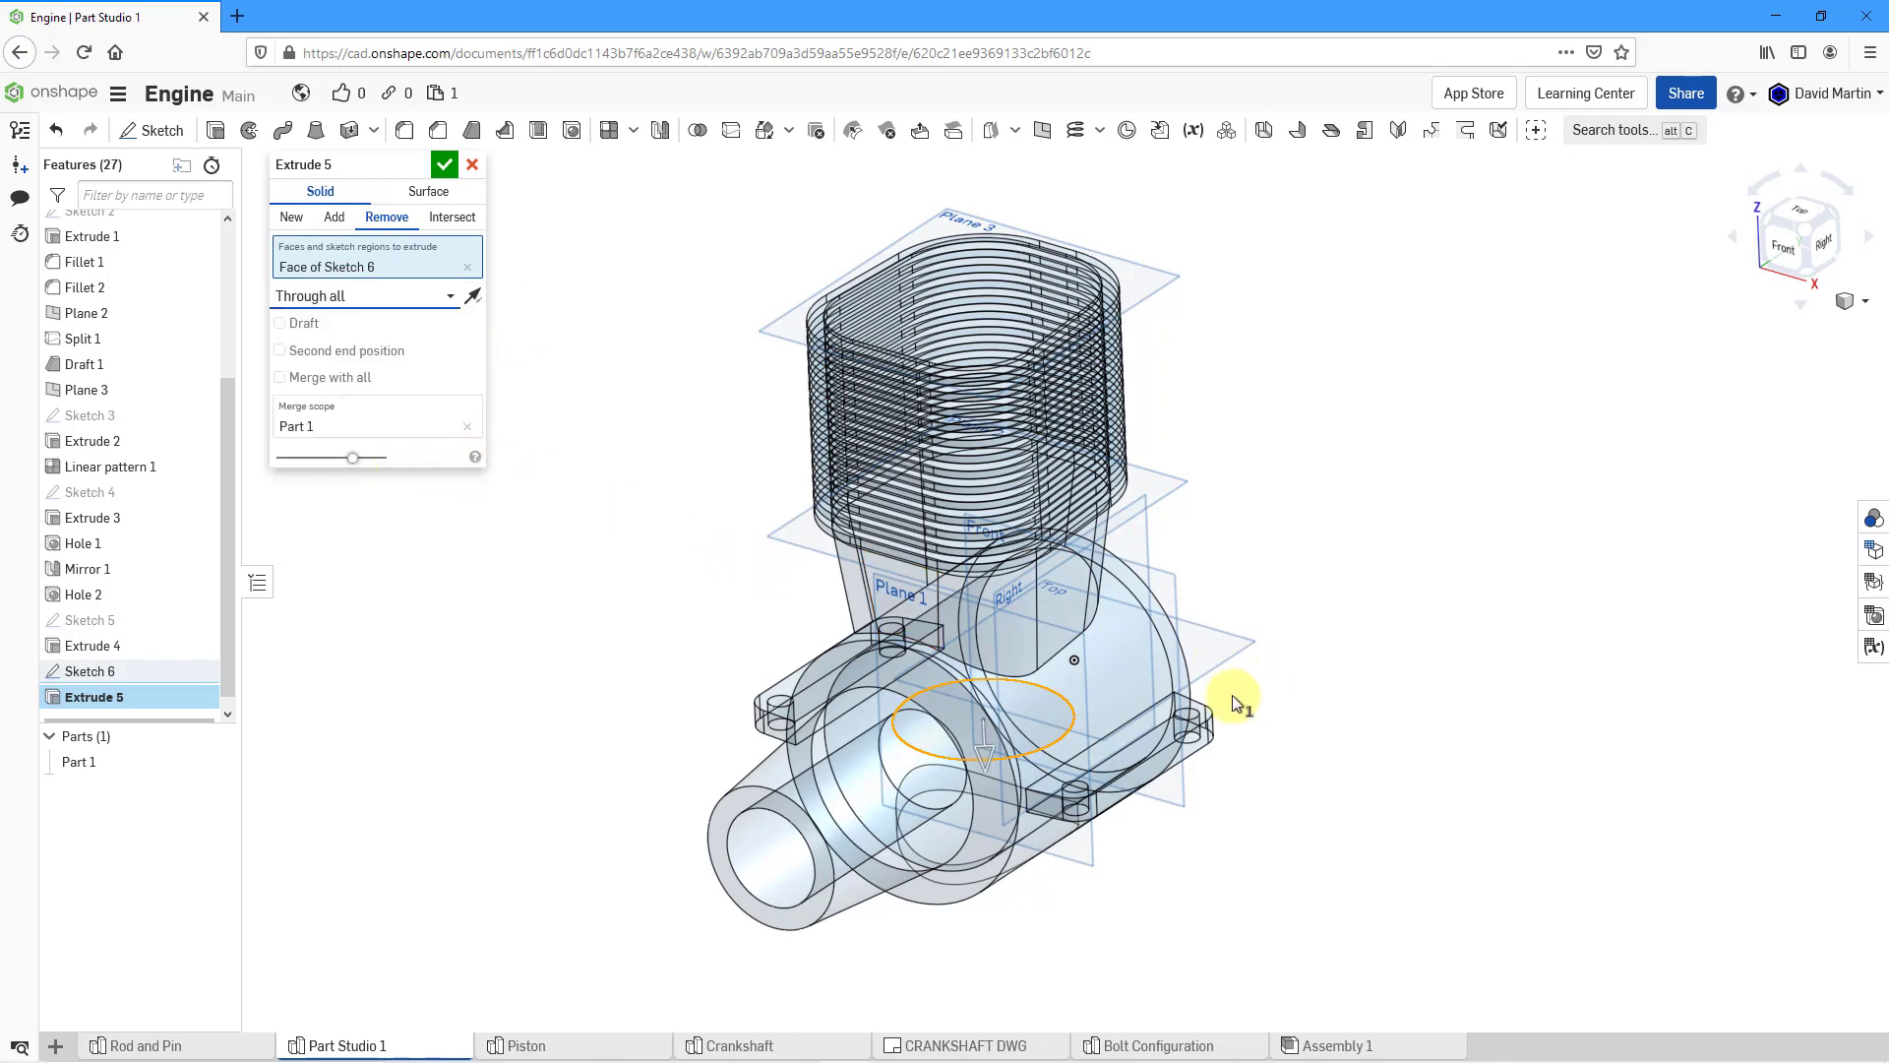
right_click_drag(1140, 686, 1112, 699)
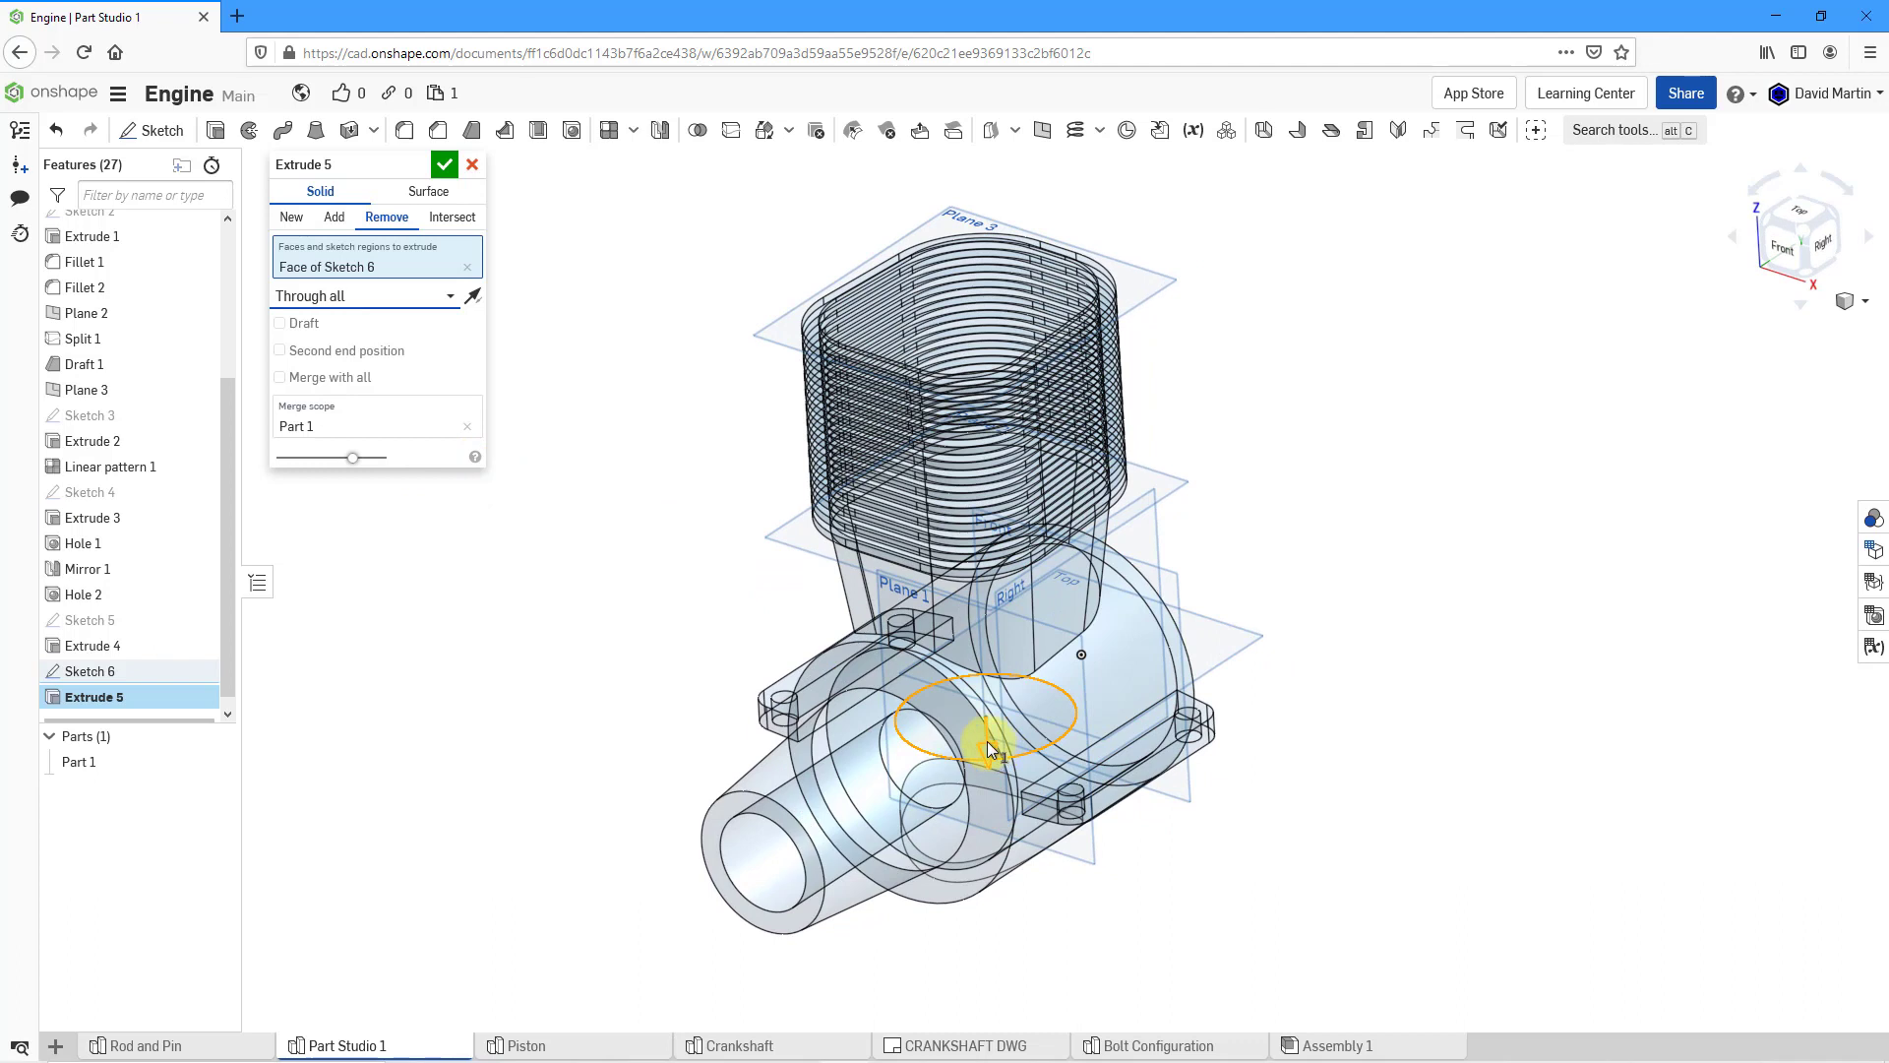
left_click(979, 752)
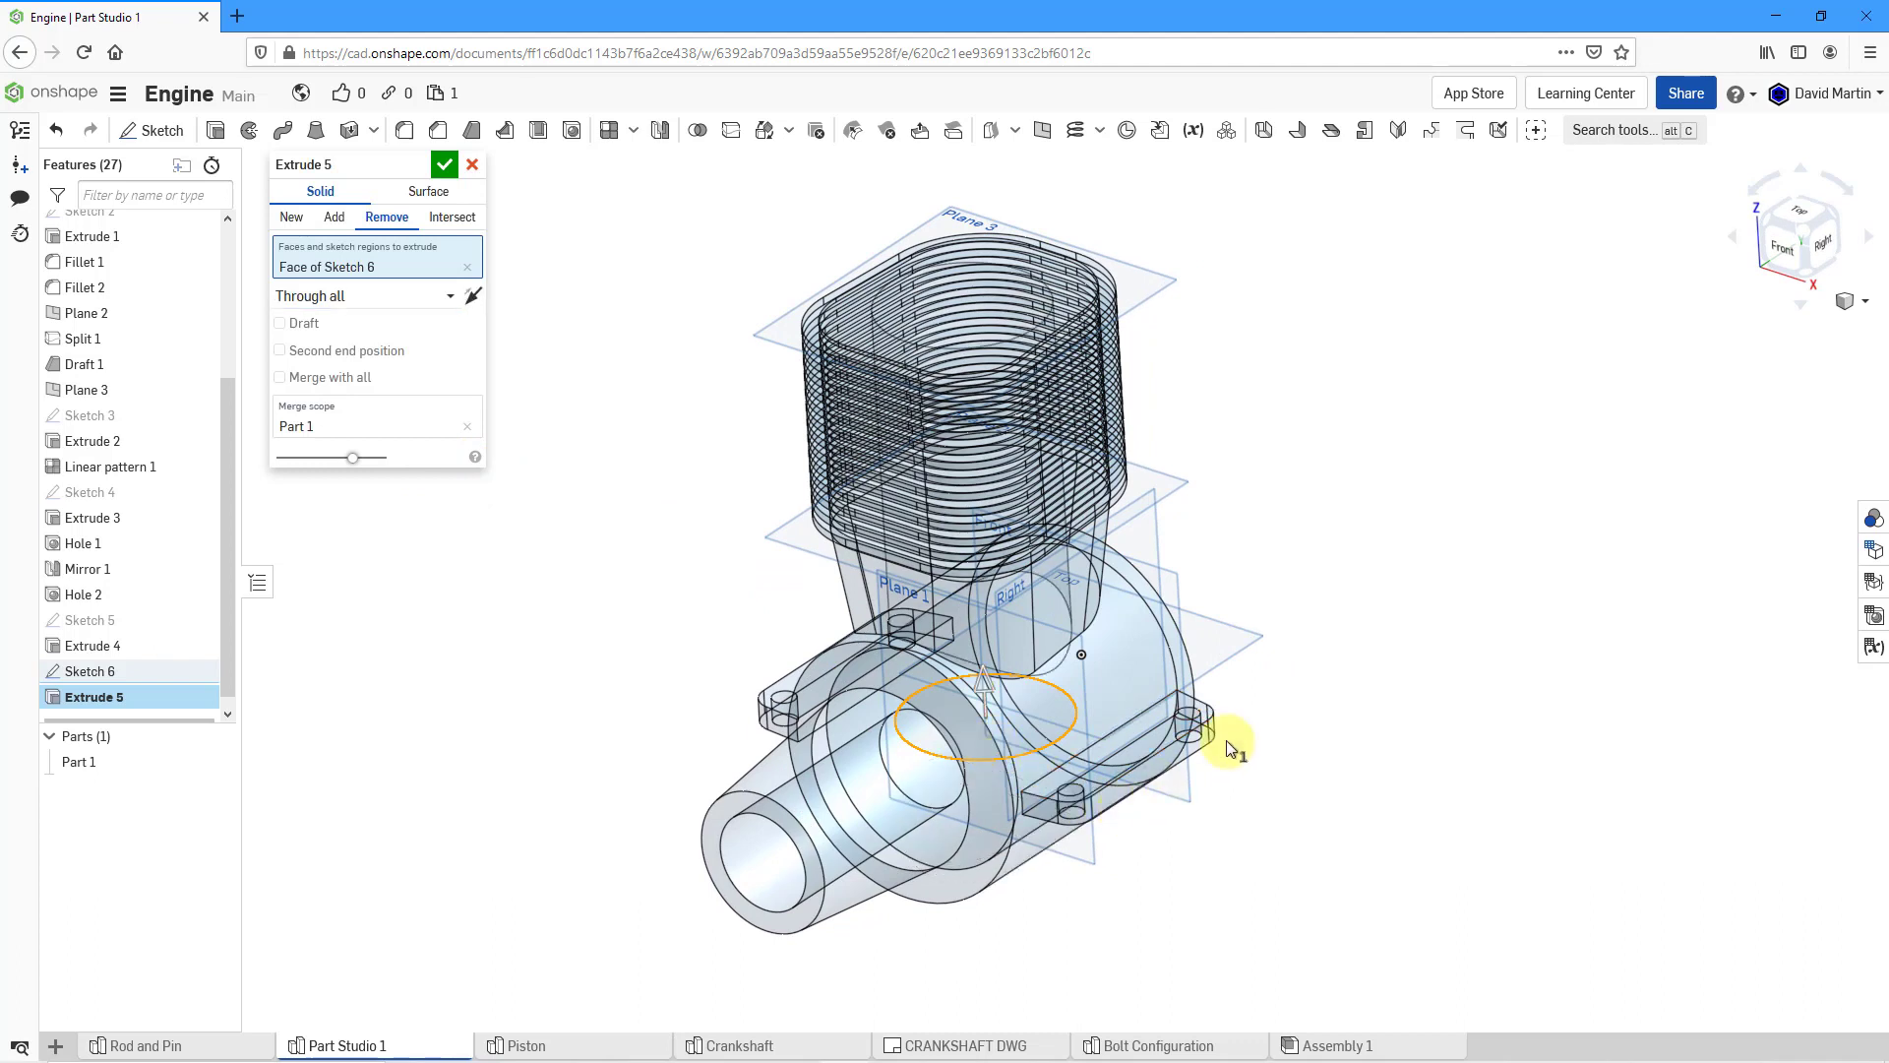
left_click(1867, 311)
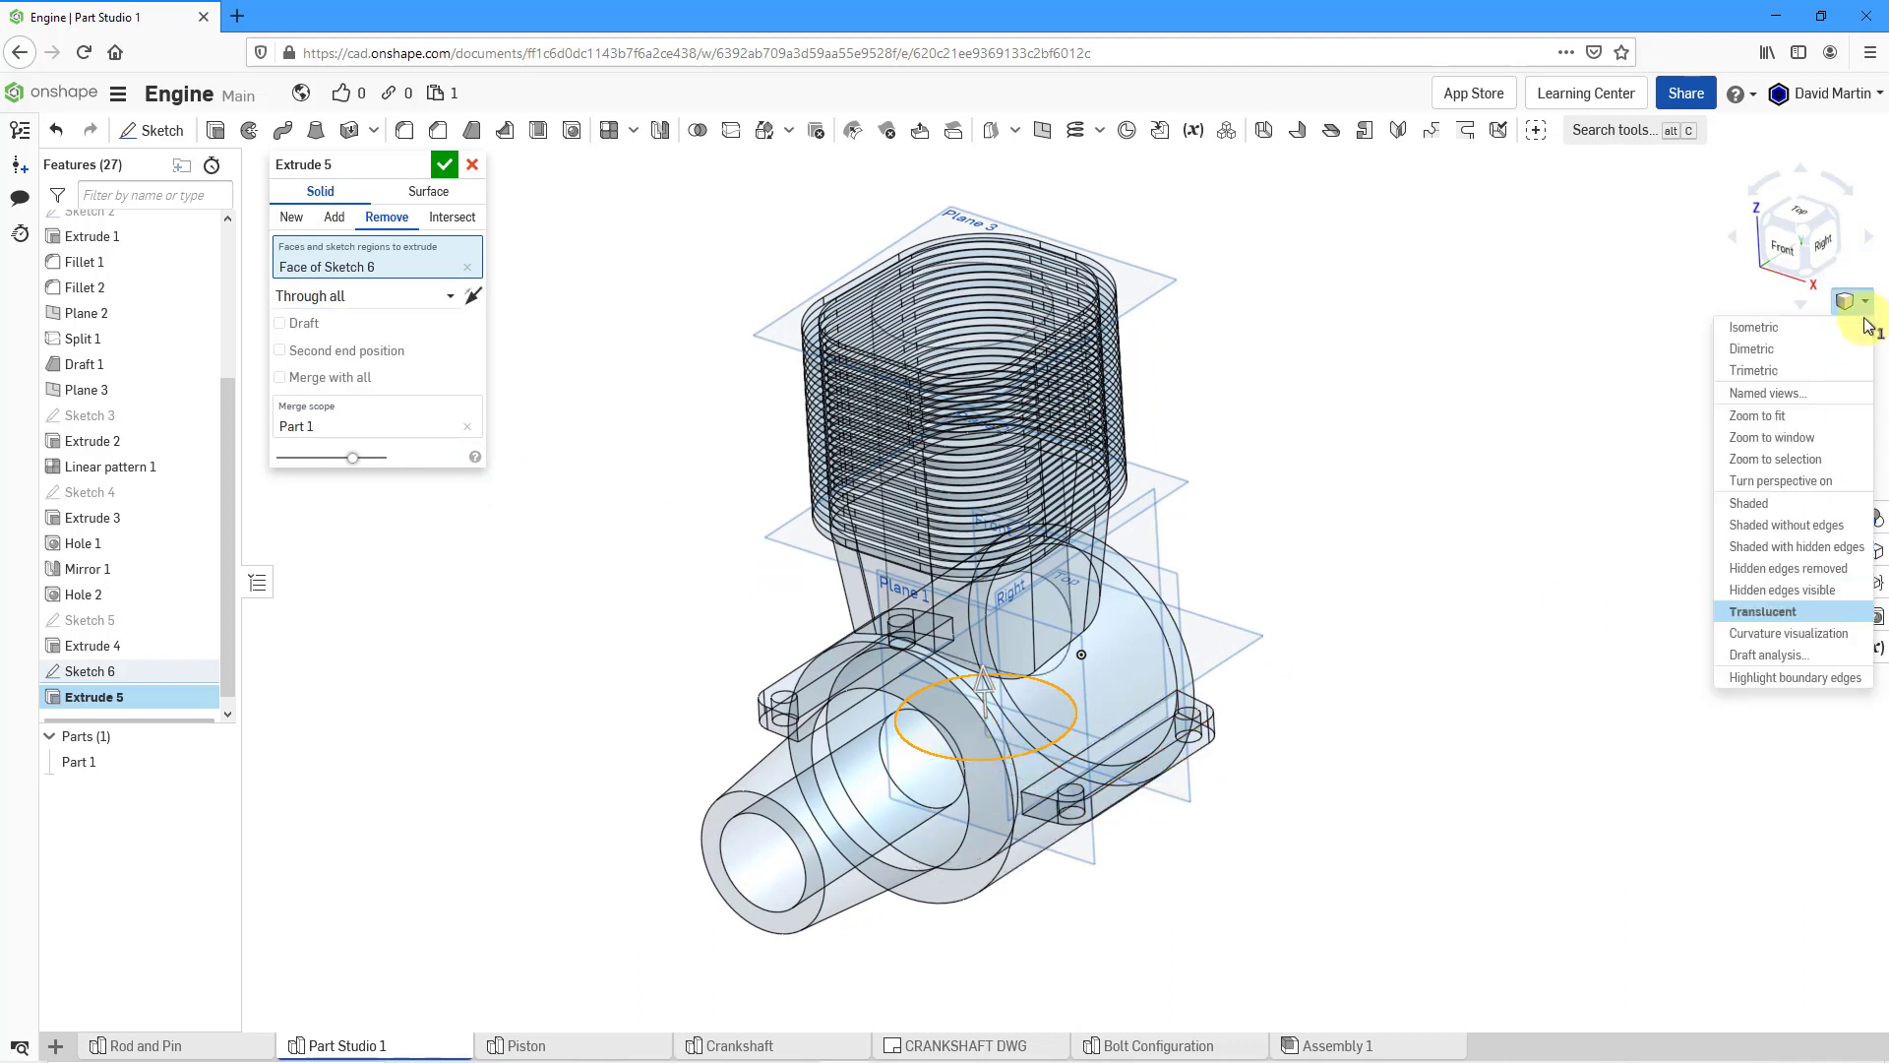
left_click(1816, 498)
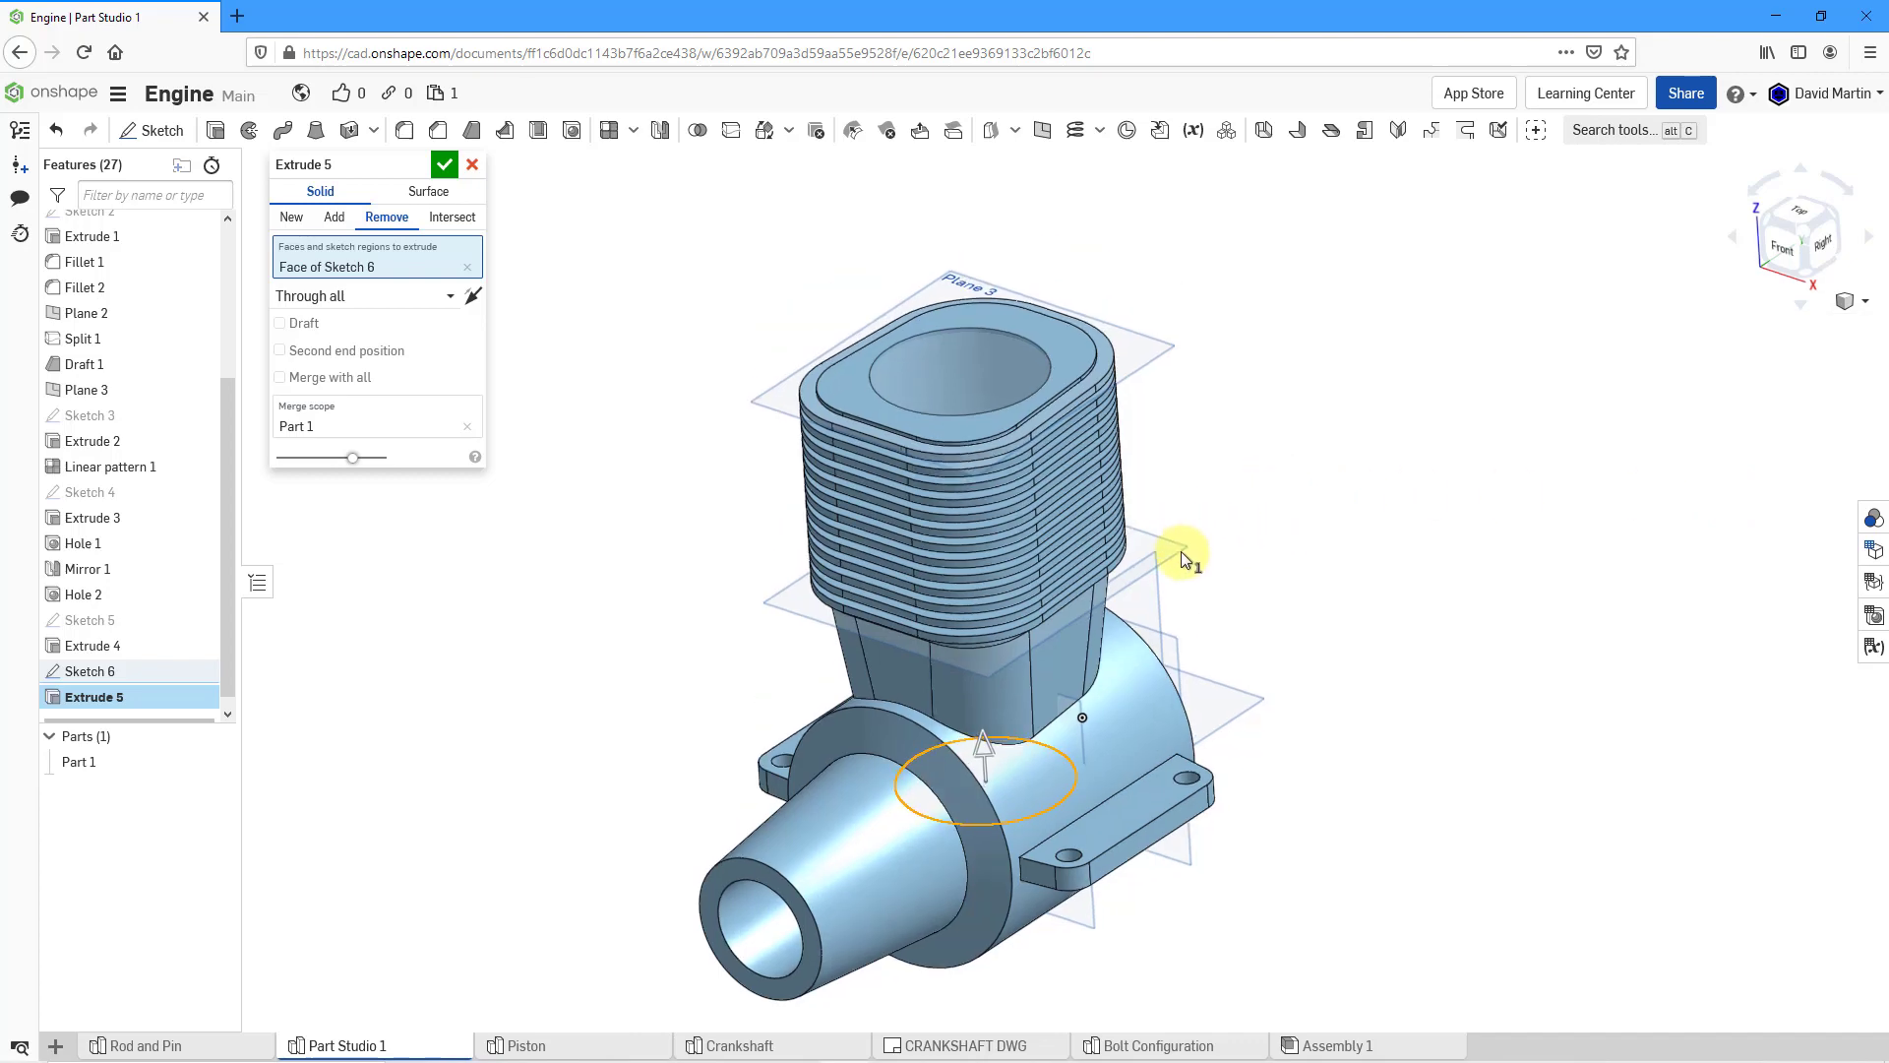
right_click_drag(1181, 551, 1138, 496)
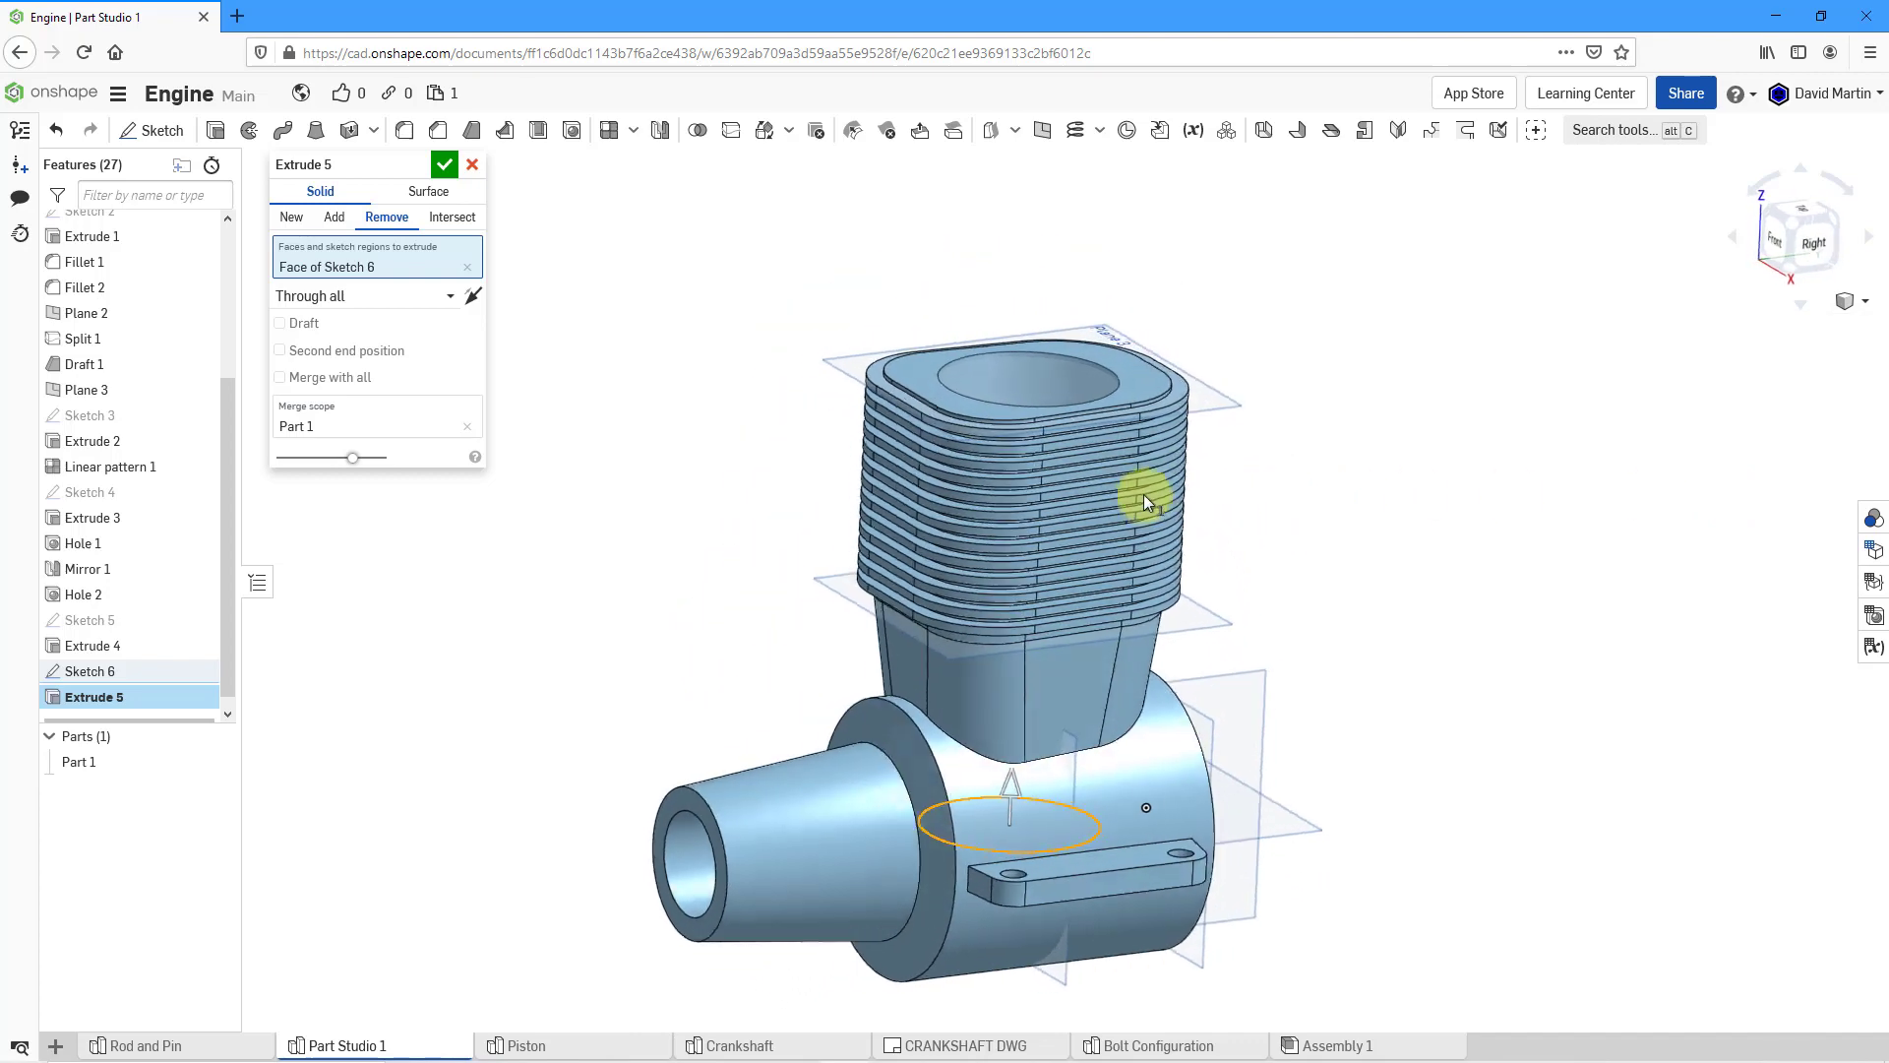
left_click(445, 169)
- Hide the planes and section the engine body to inspect how the vertical cylinder bore meets the rear bore
middle_click_drag(677, 406, 702, 315)
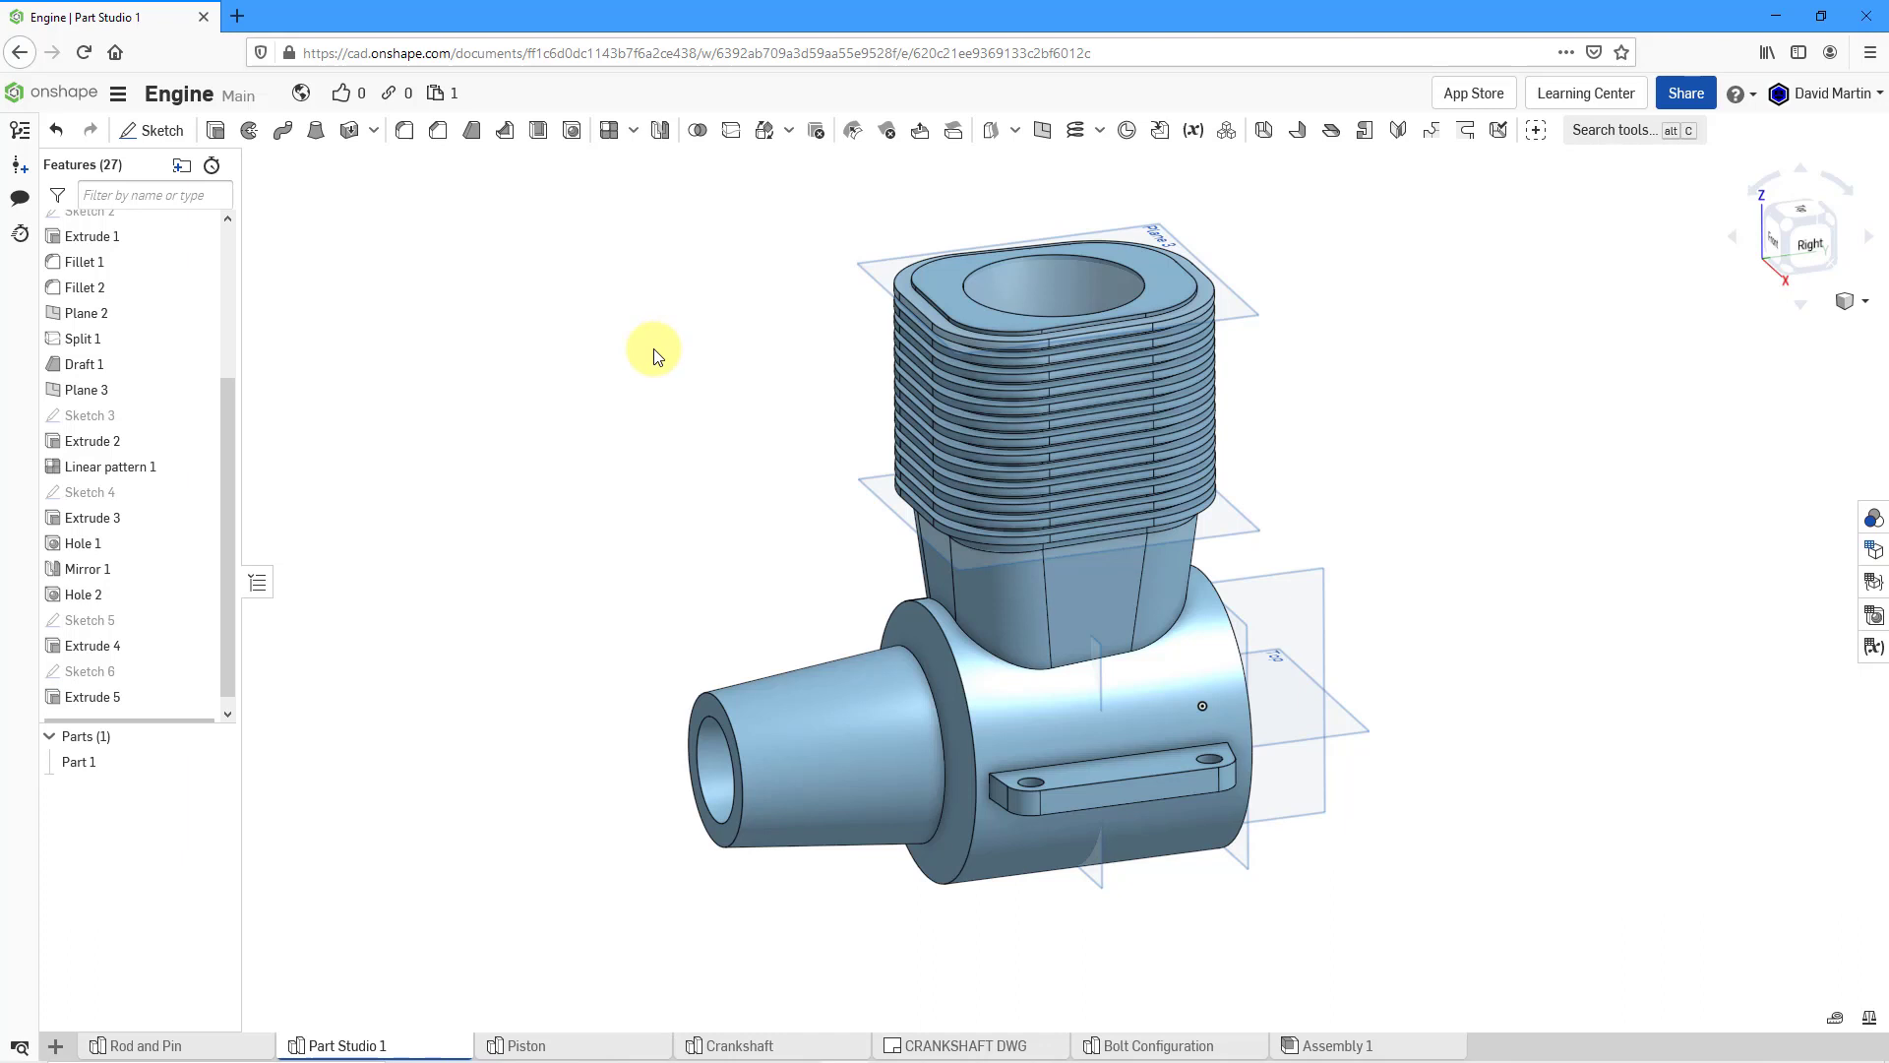
key("p")
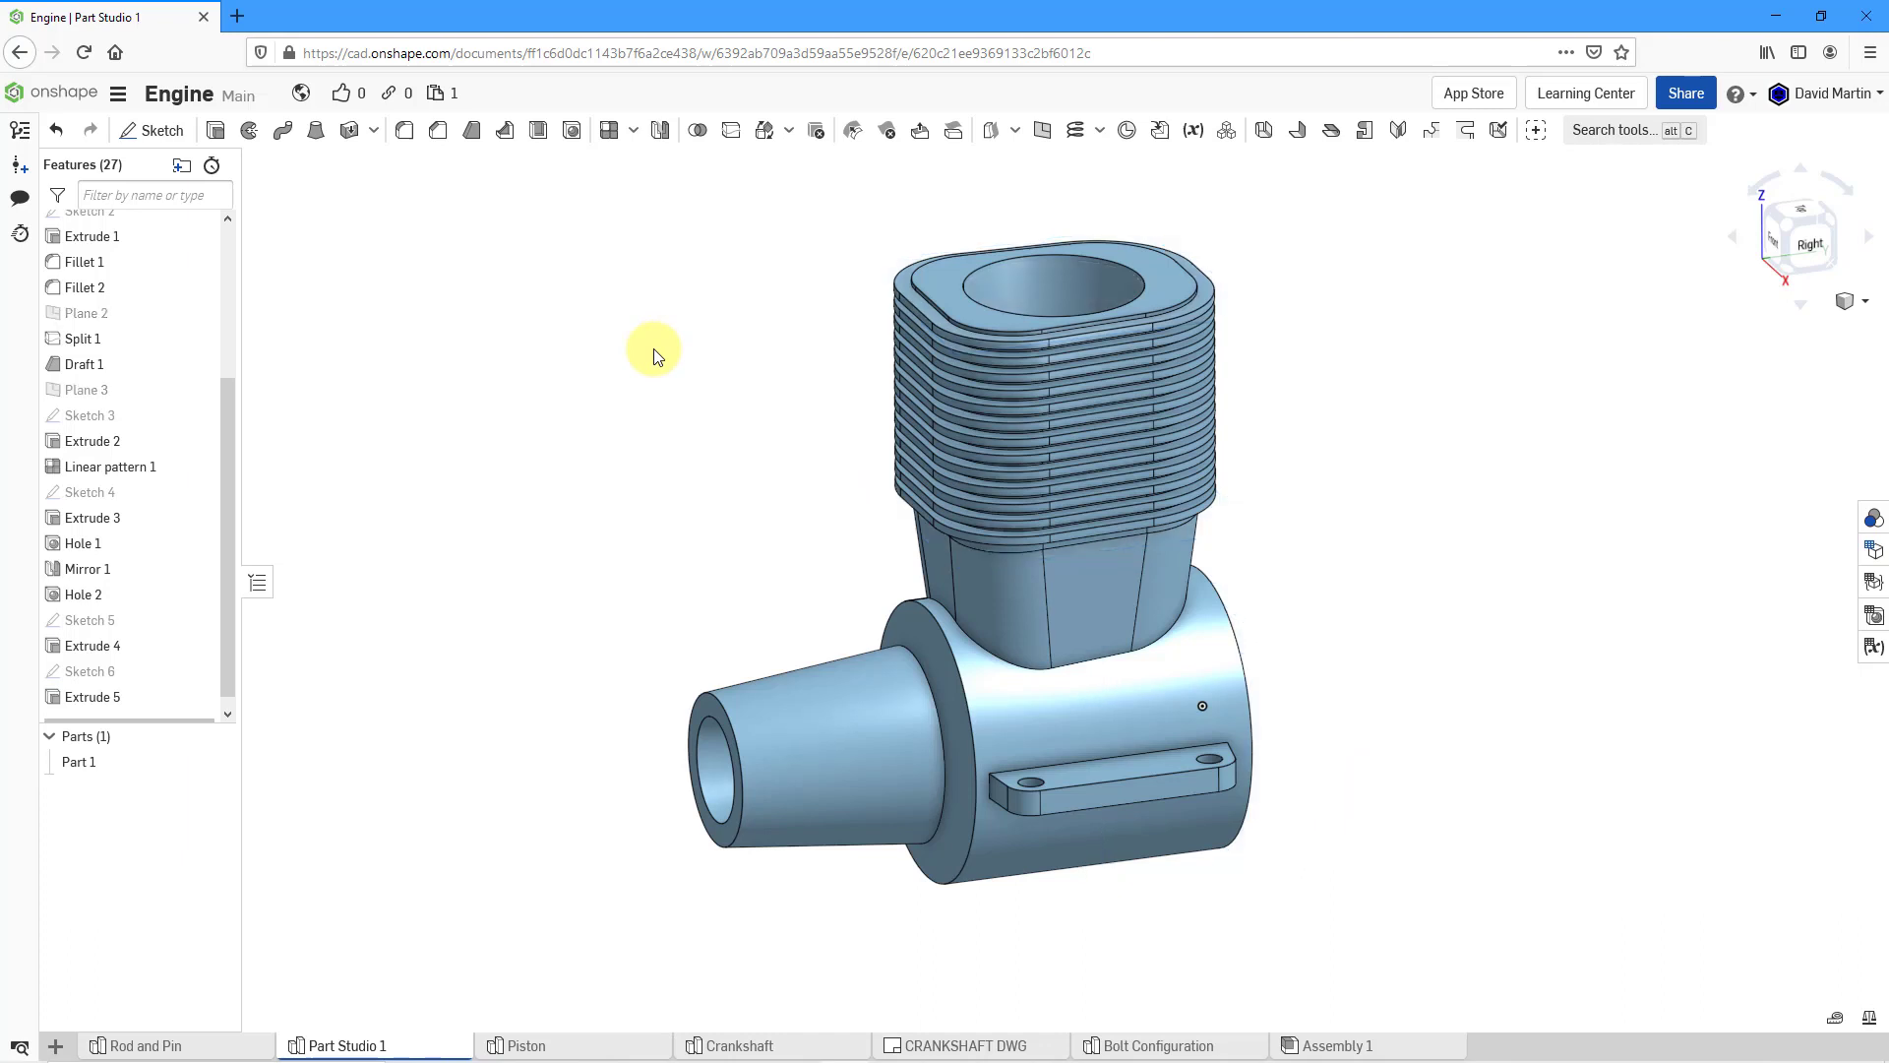
left_click(1862, 312)
left_click(1757, 702)
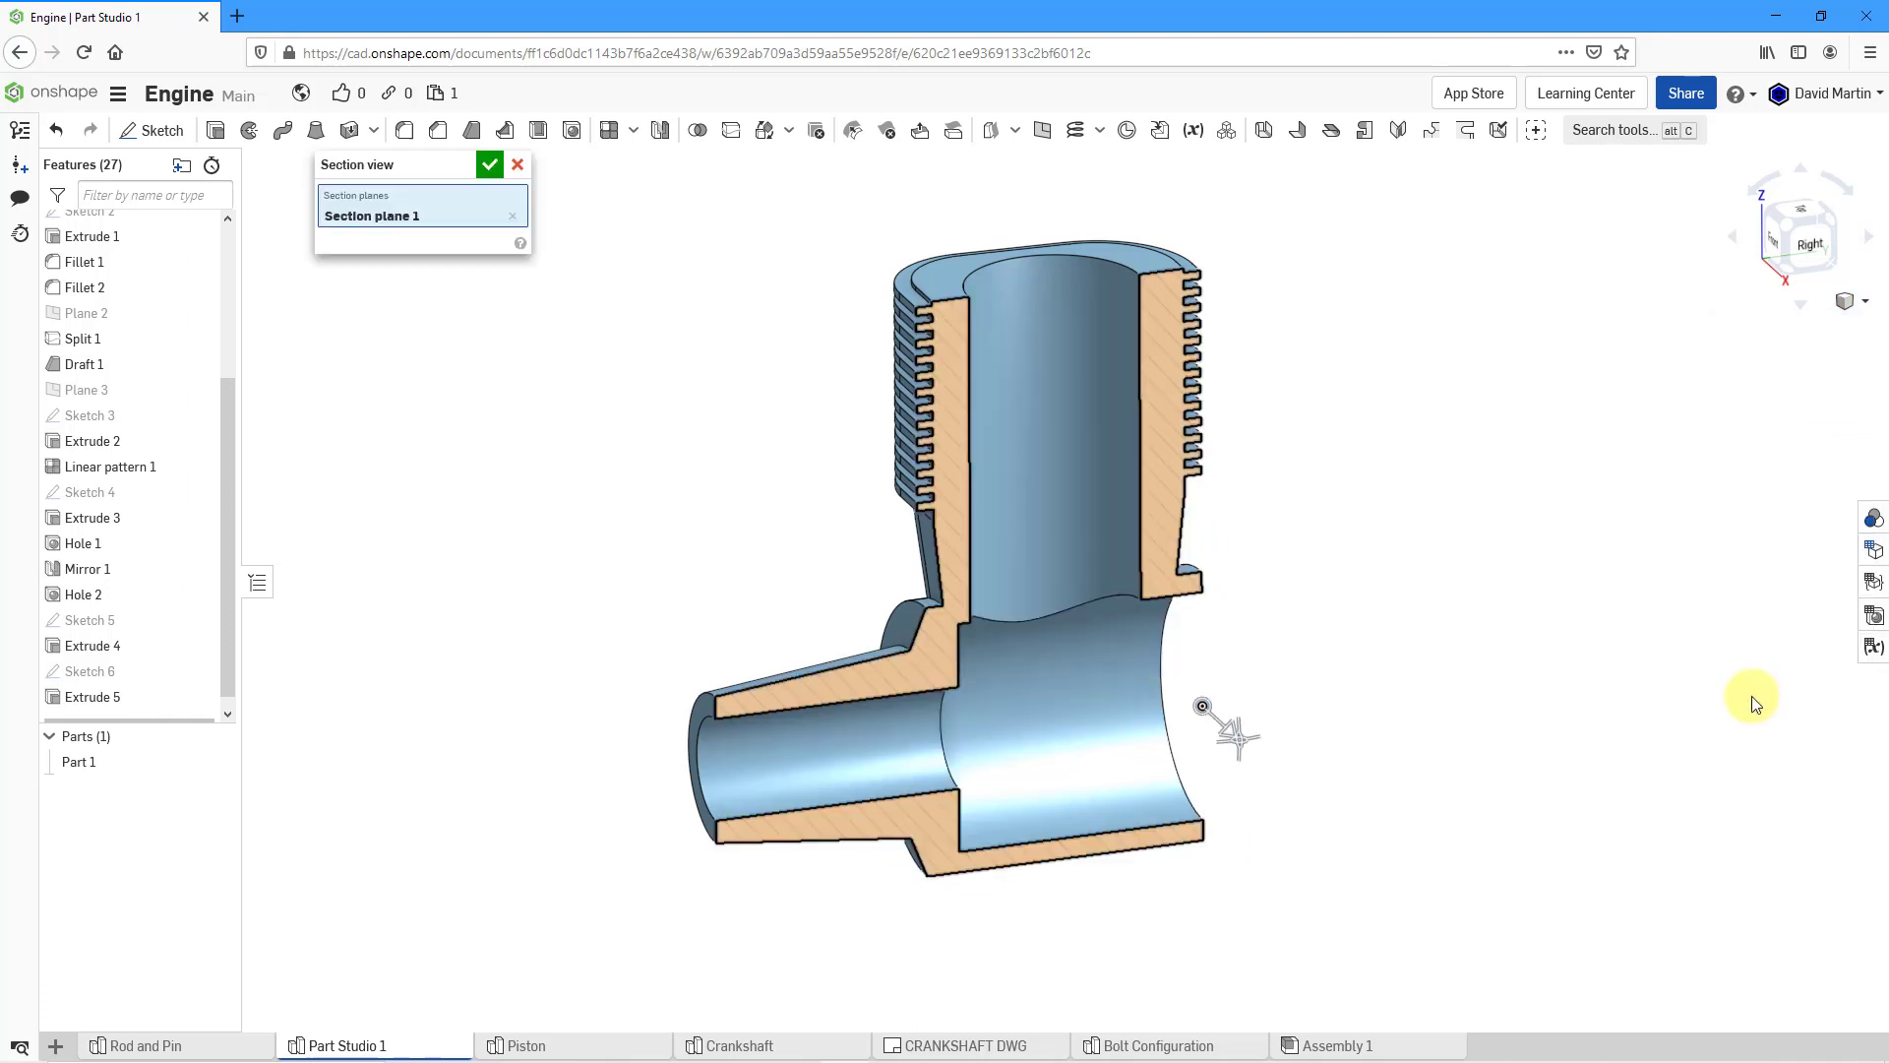
right_click_drag(1081, 474, 989, 462)
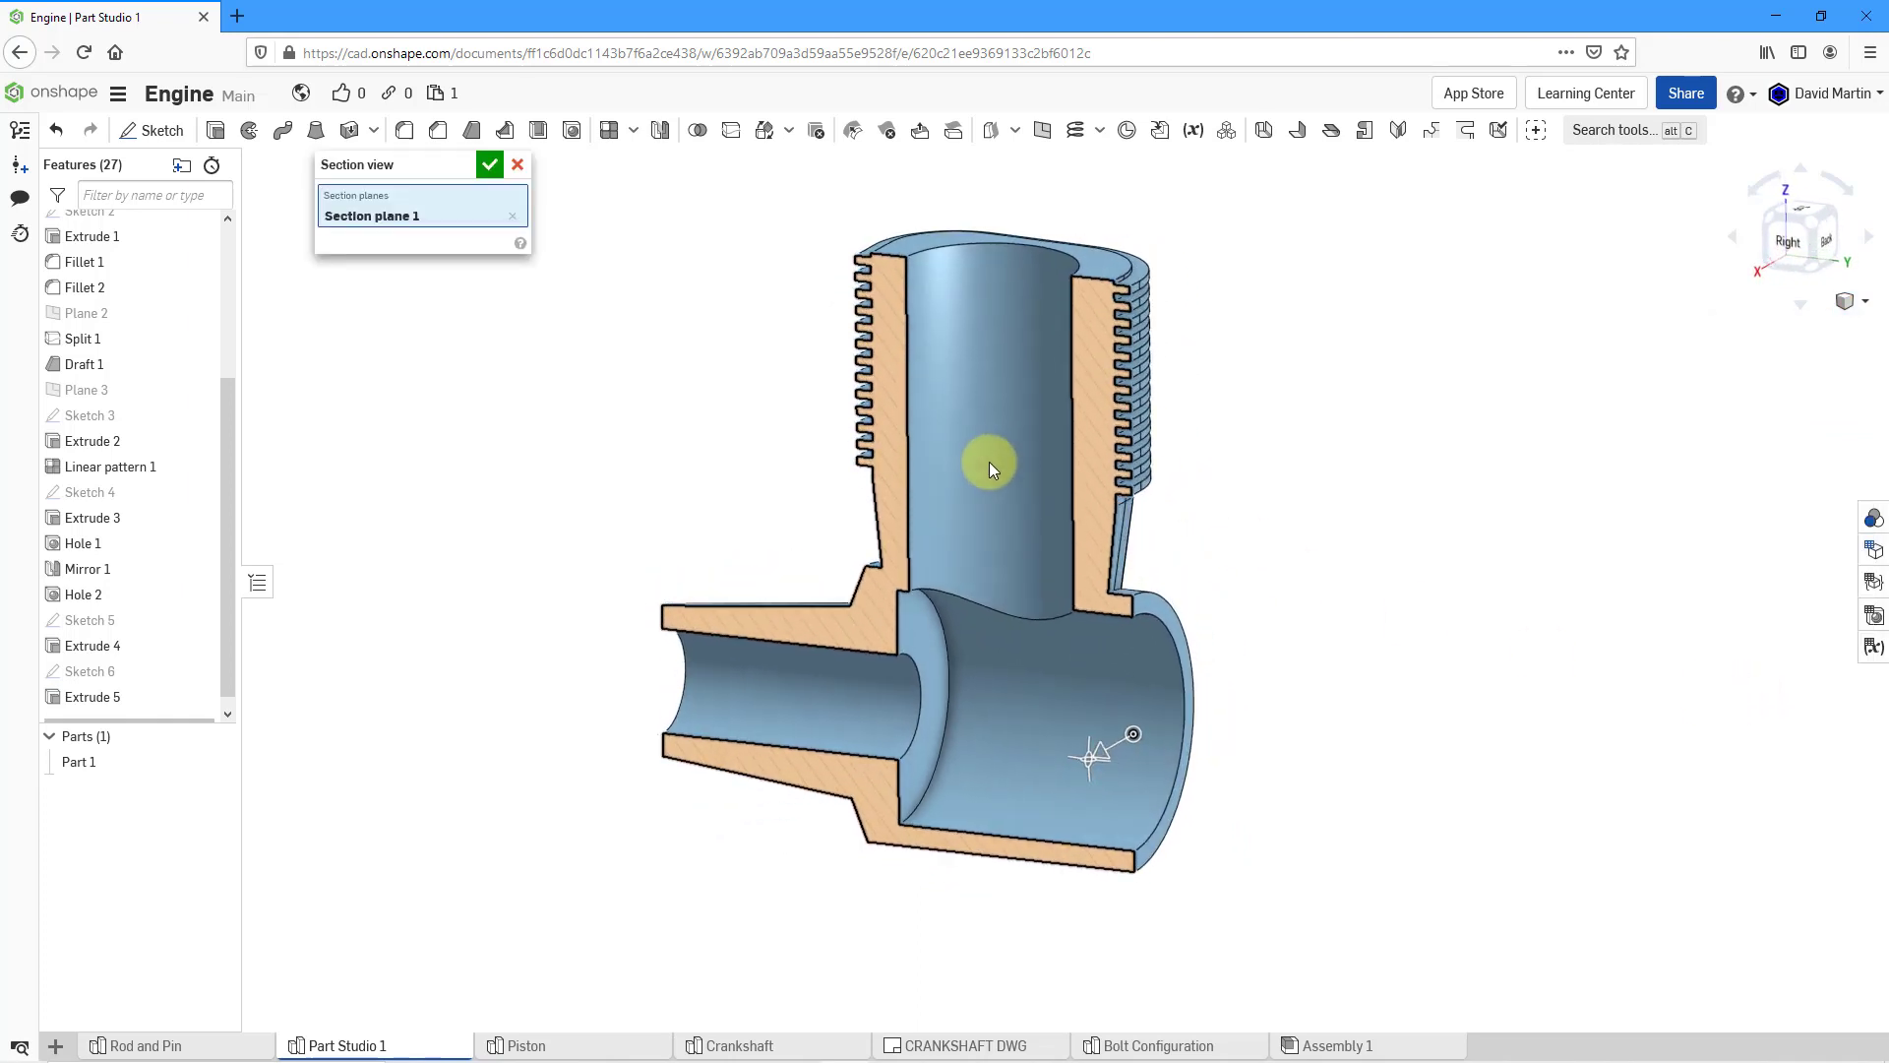
scroll(989, 478, "down", 2)
scroll(992, 452, "up", 4)
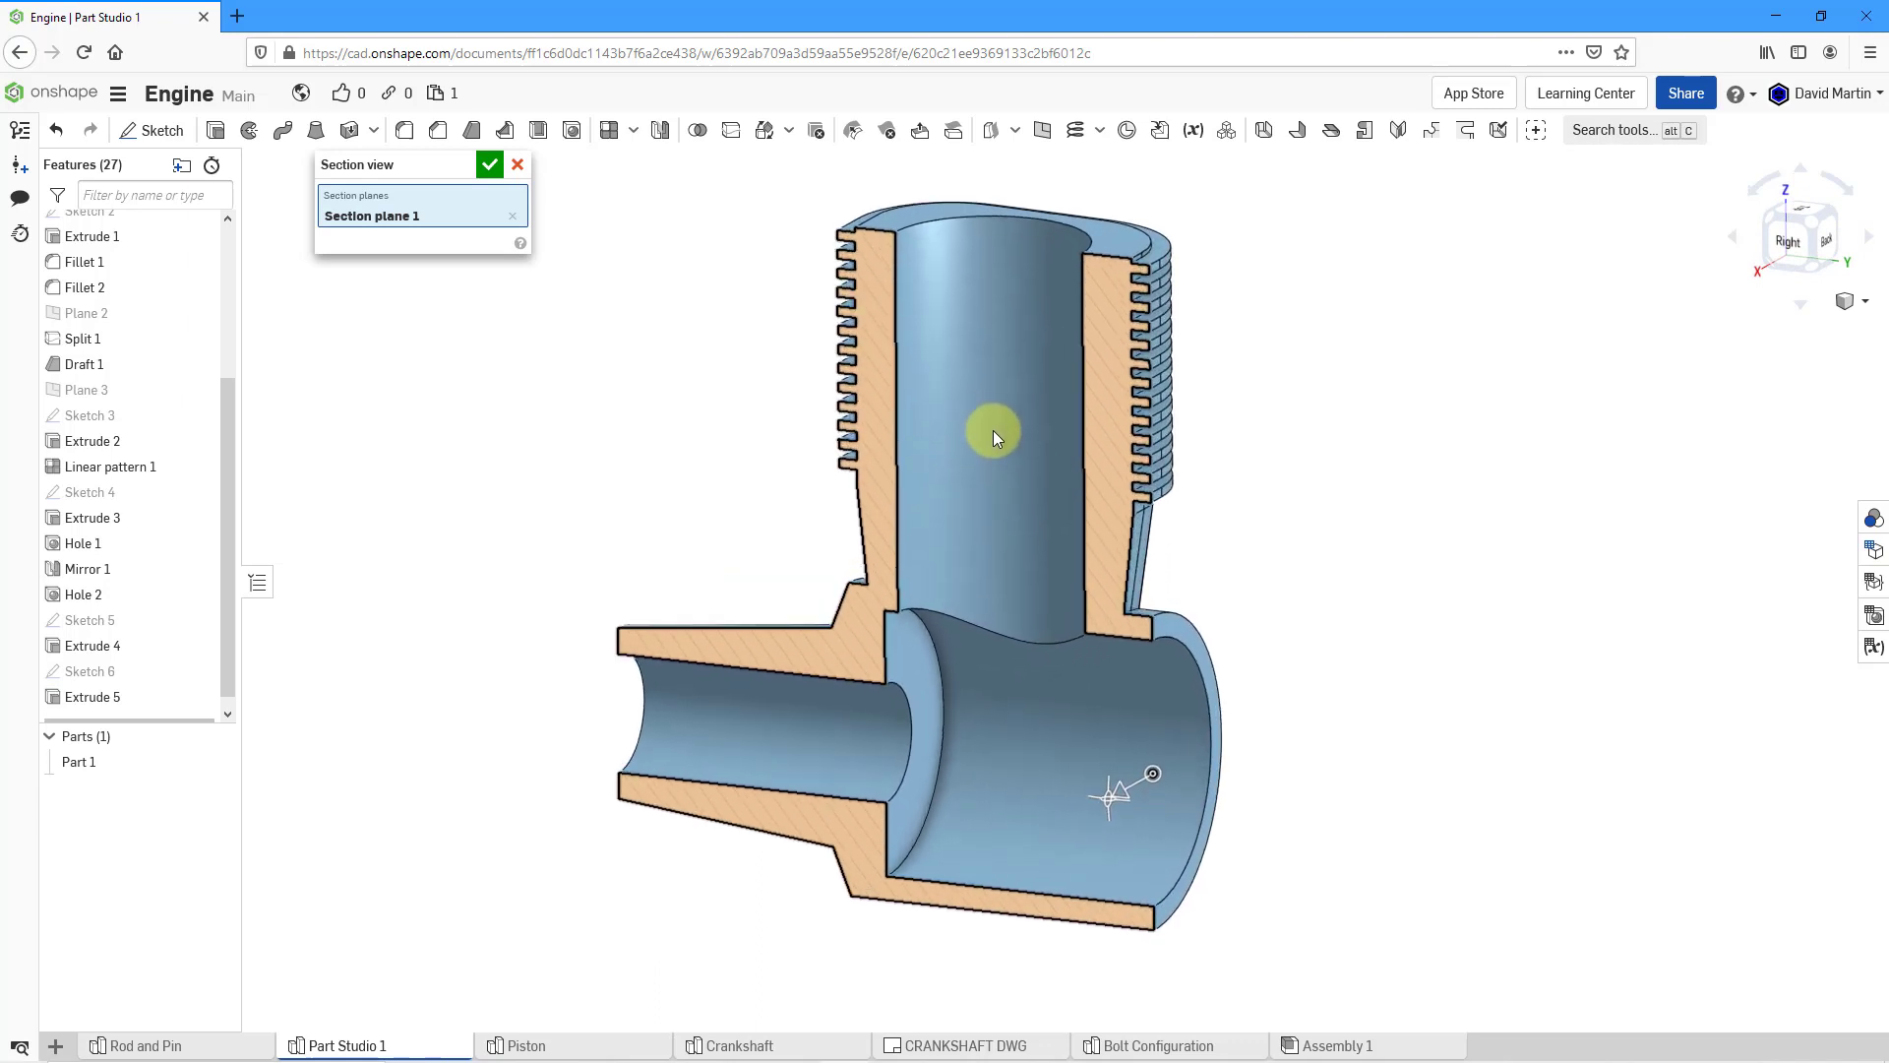
scroll(994, 433, "up", 2)
middle_click_drag(994, 443, 1004, 464)
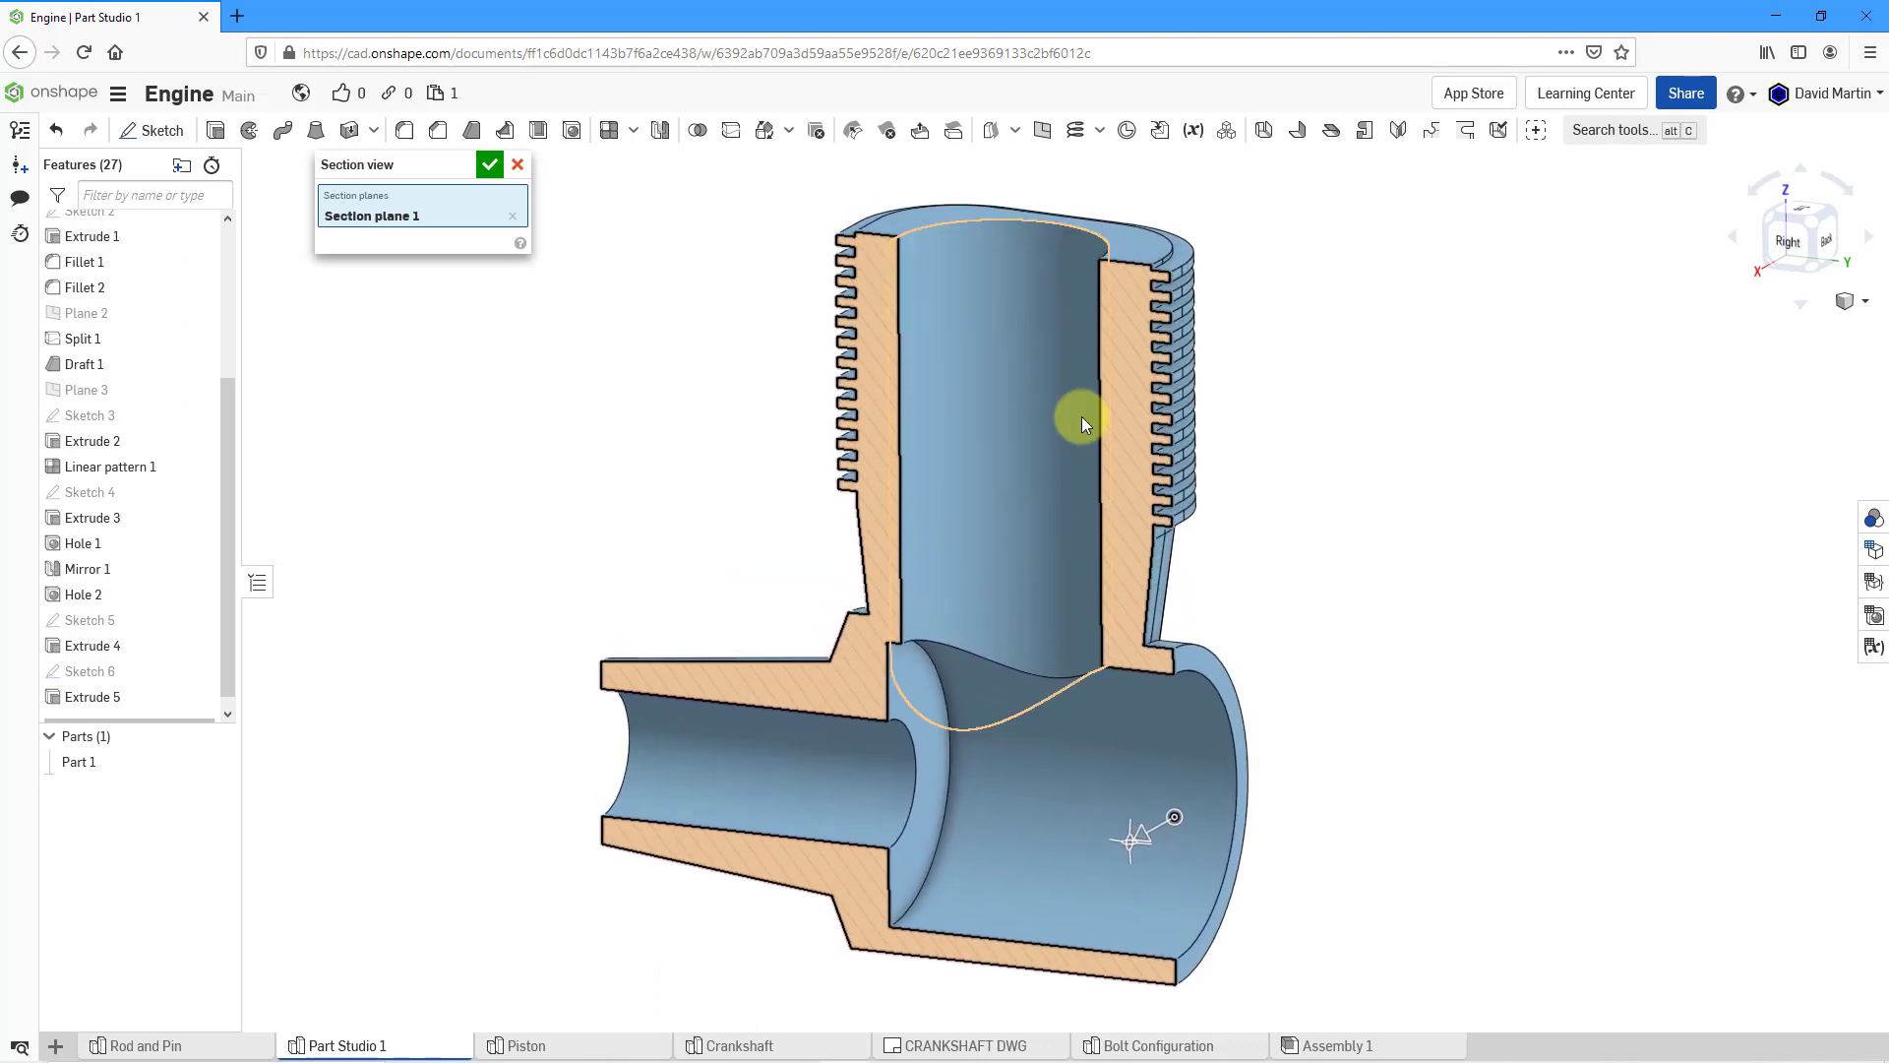
mouse_move(1248, 469)
right_mouse_down()
mouse_move(1290, 422)
mouse_move(1239, 453)
mouse_move(1266, 413)
mouse_move(1261, 472)
right_mouse_up()
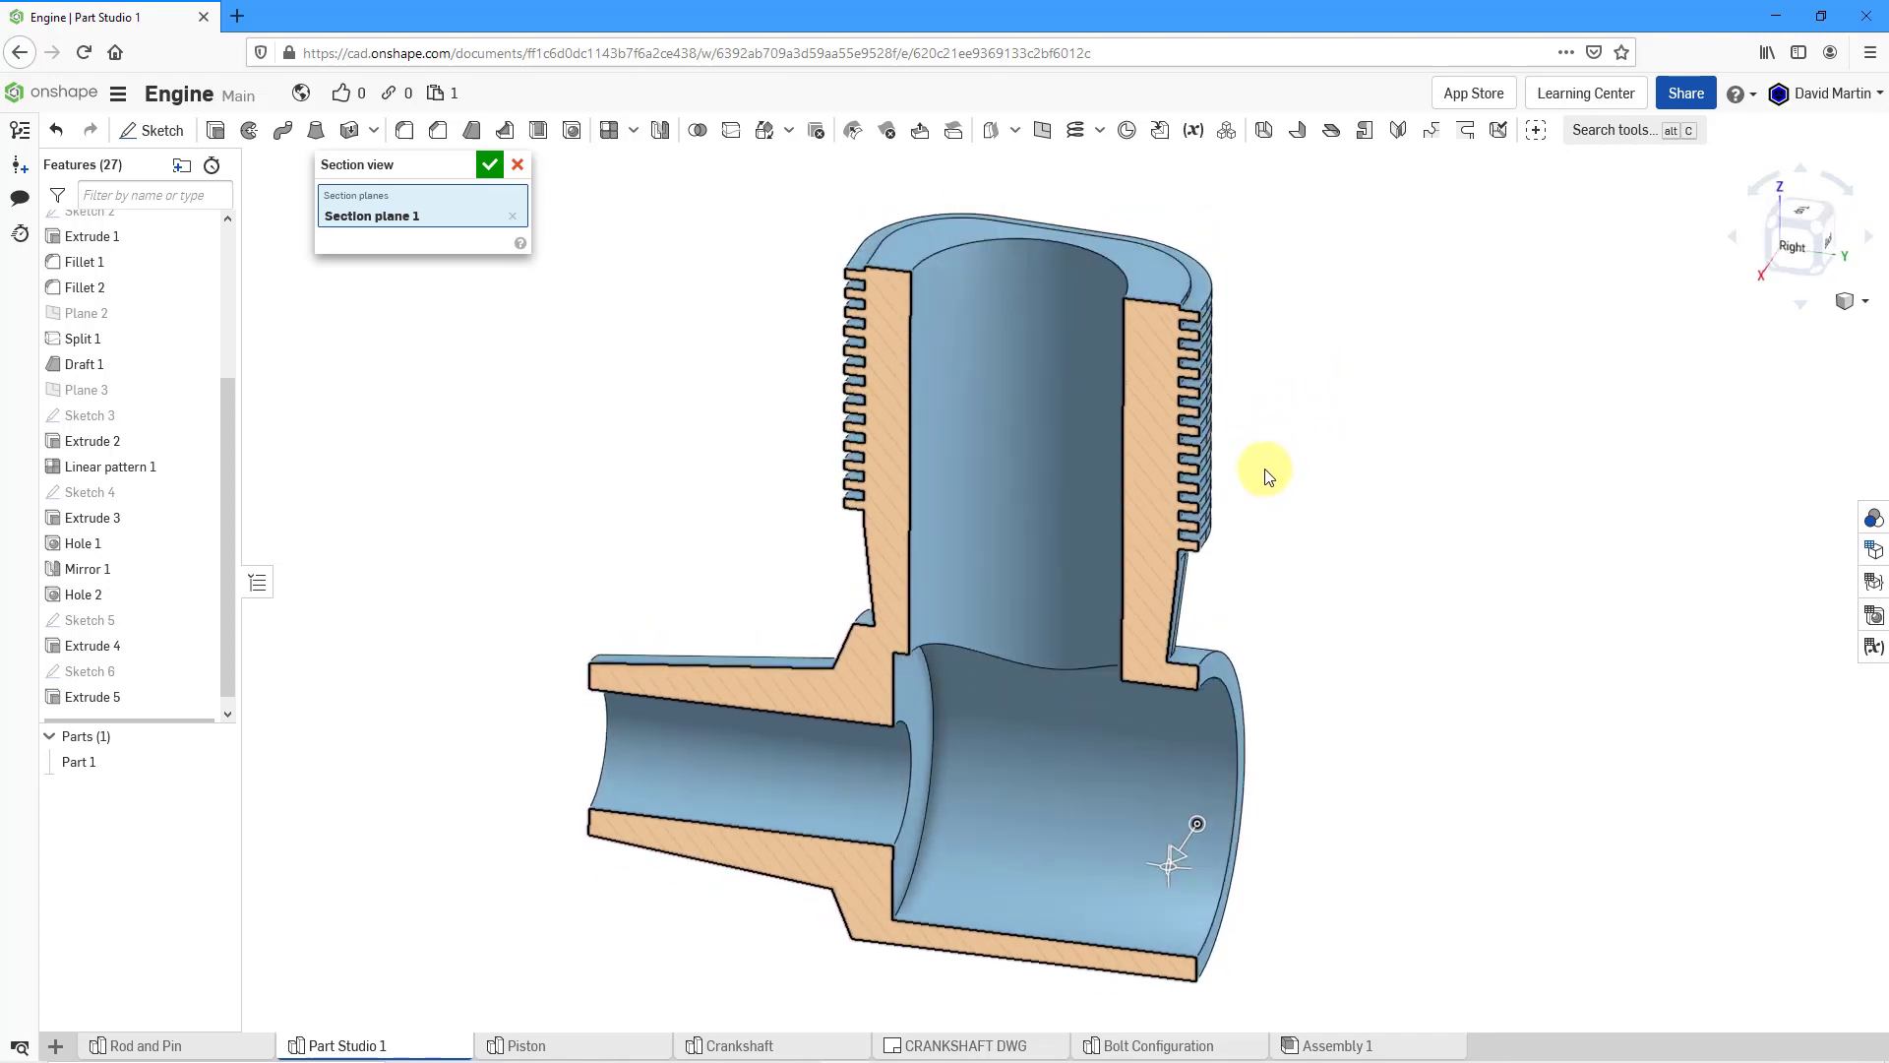